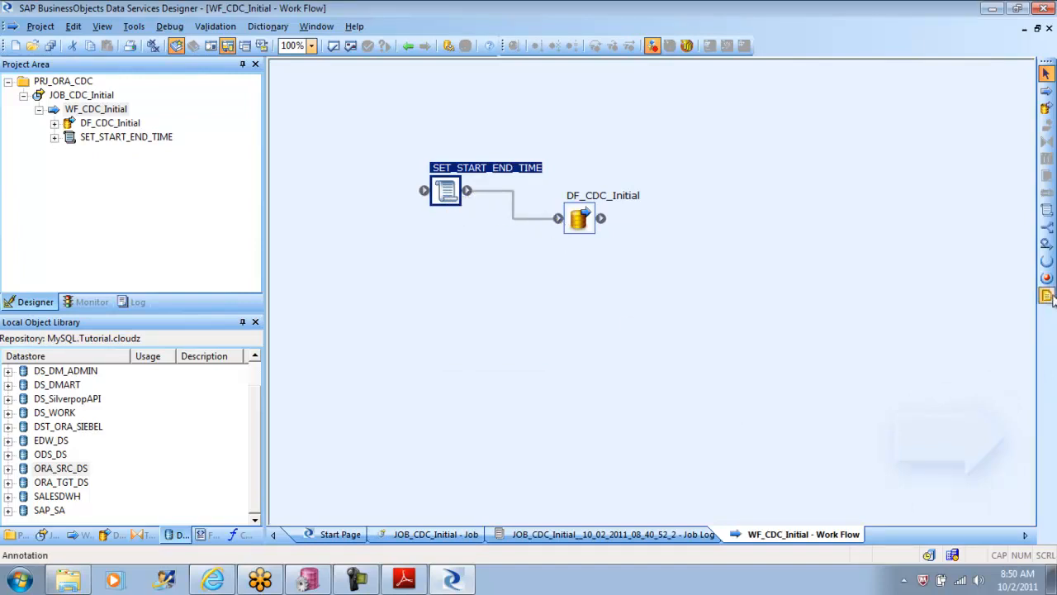
Step: Add a script after DF_CDC_Initial, name it DATE_CDC_TIME_TABLE as copied from the tutorial PDF, and connect DF_CDC_Initial to it
left_click(1049, 211)
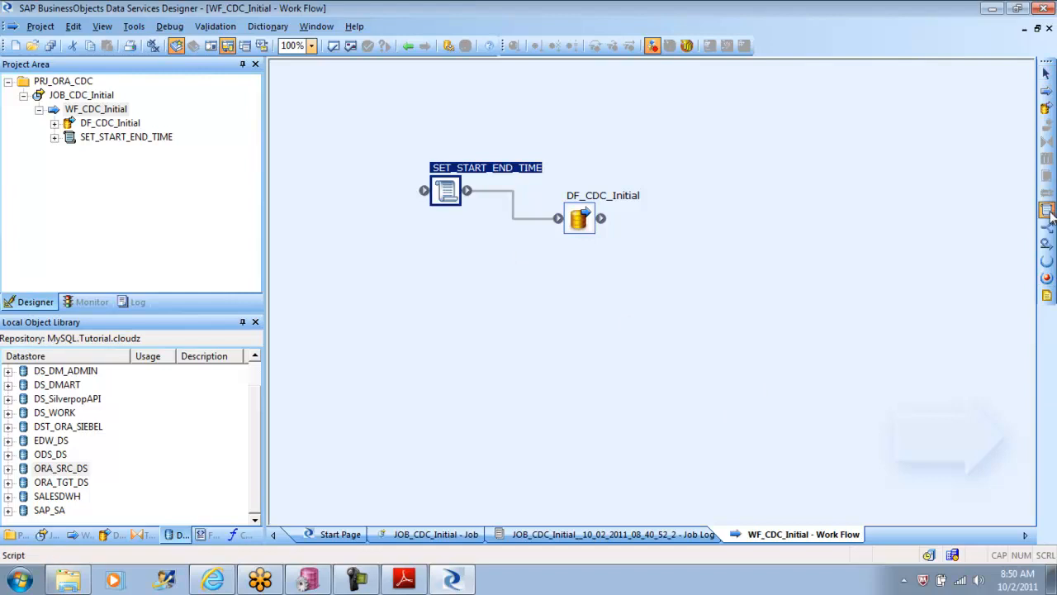
left_click(694, 240)
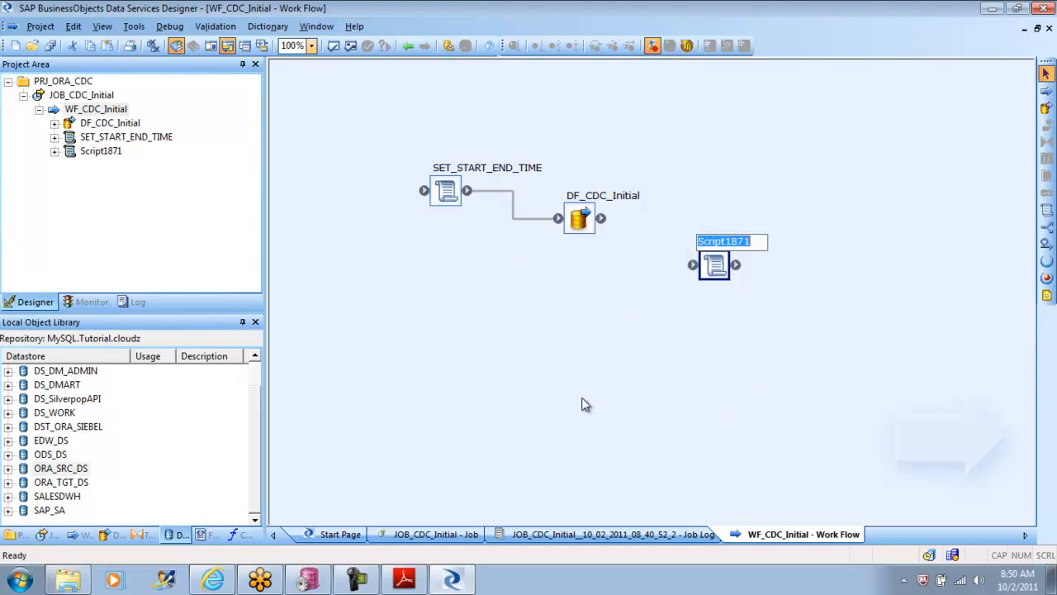
left_click(403, 578)
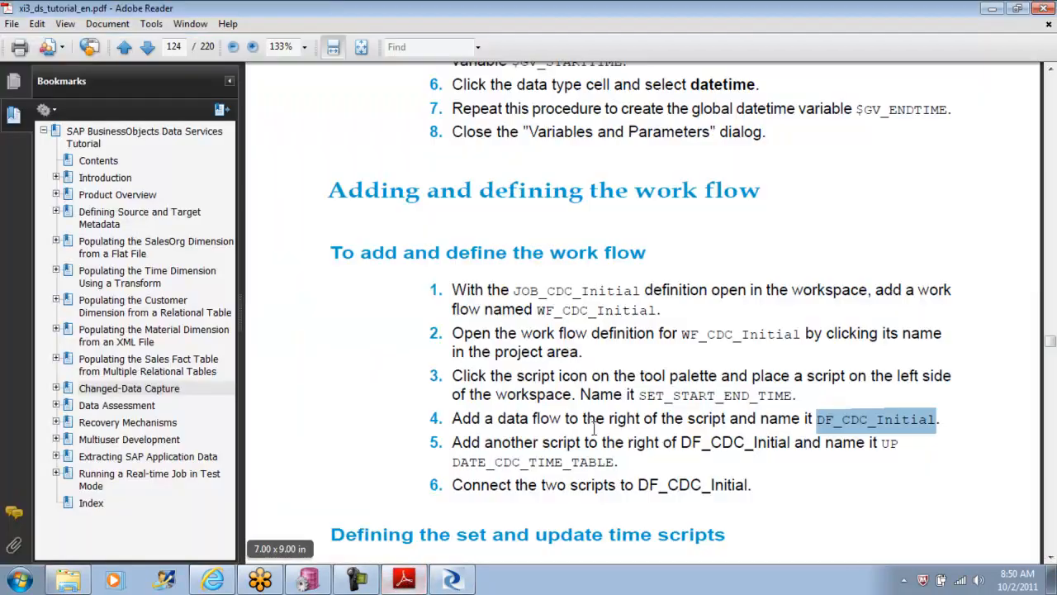
left_click_drag(616, 462, 460, 468)
key("ctrl+c")
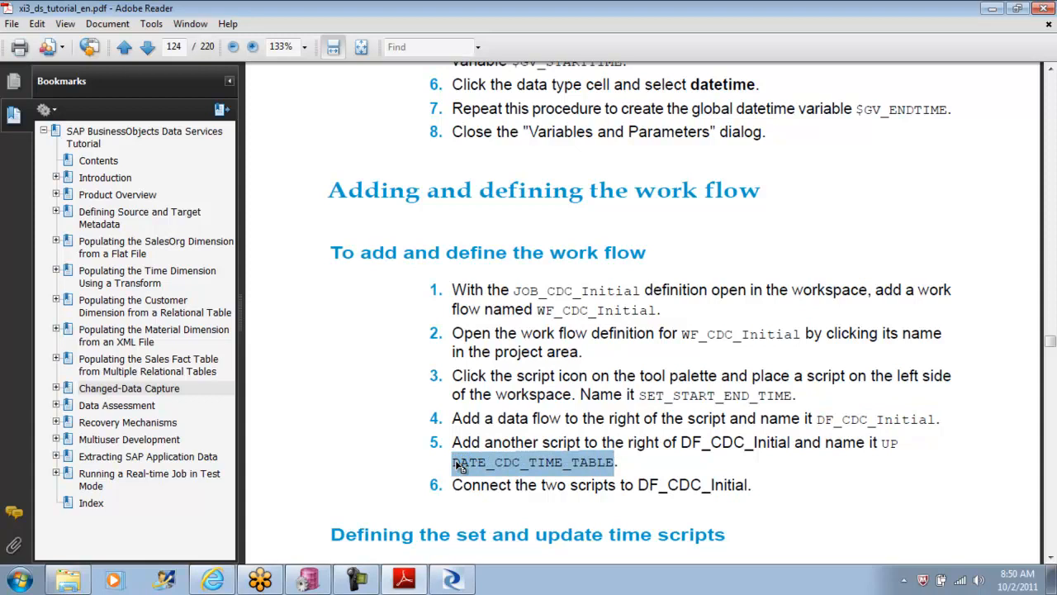
left_click(452, 579)
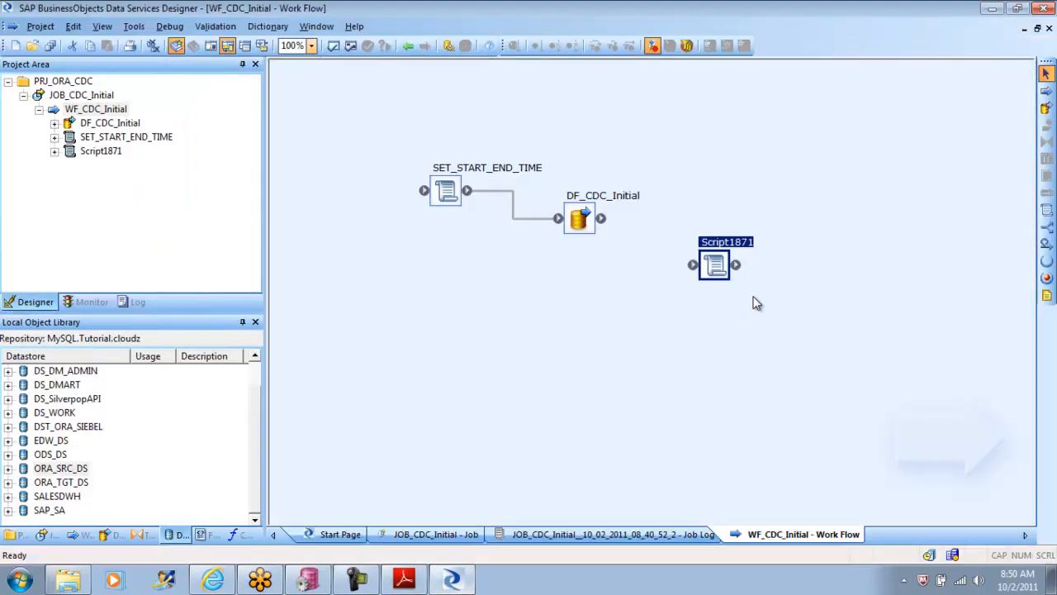
right_click(723, 271)
left_click(767, 415)
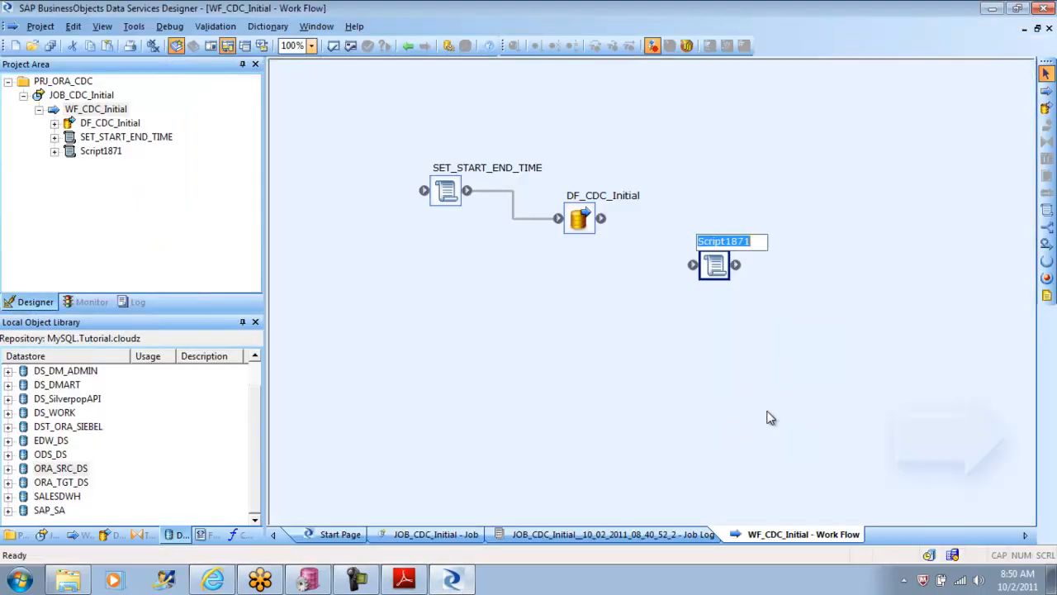
key("ctrl+v")
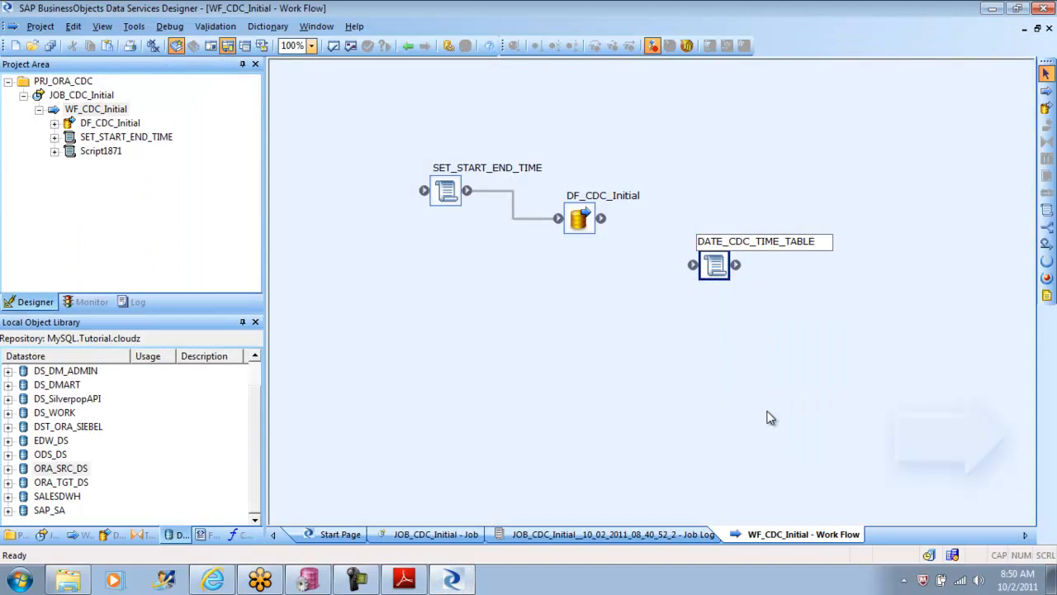
left_click(708, 348)
left_click_drag(618, 230, 722, 273)
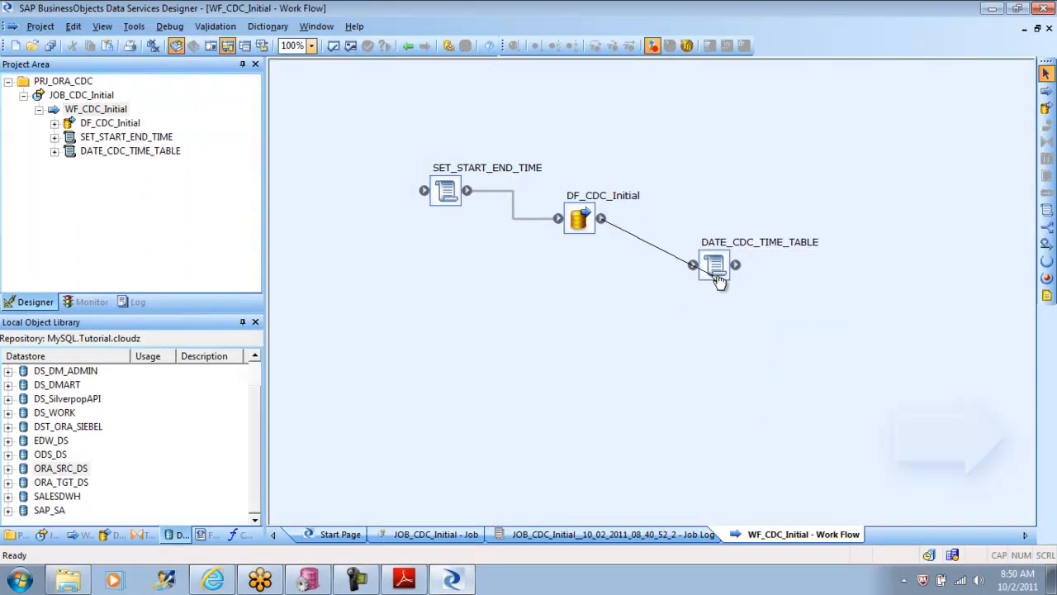
Step: Read the tutorial PDF's section on defining the set and update time scripts, including the $GV_STARTTIME and $GV_ENDTIME example
left_click(404, 579)
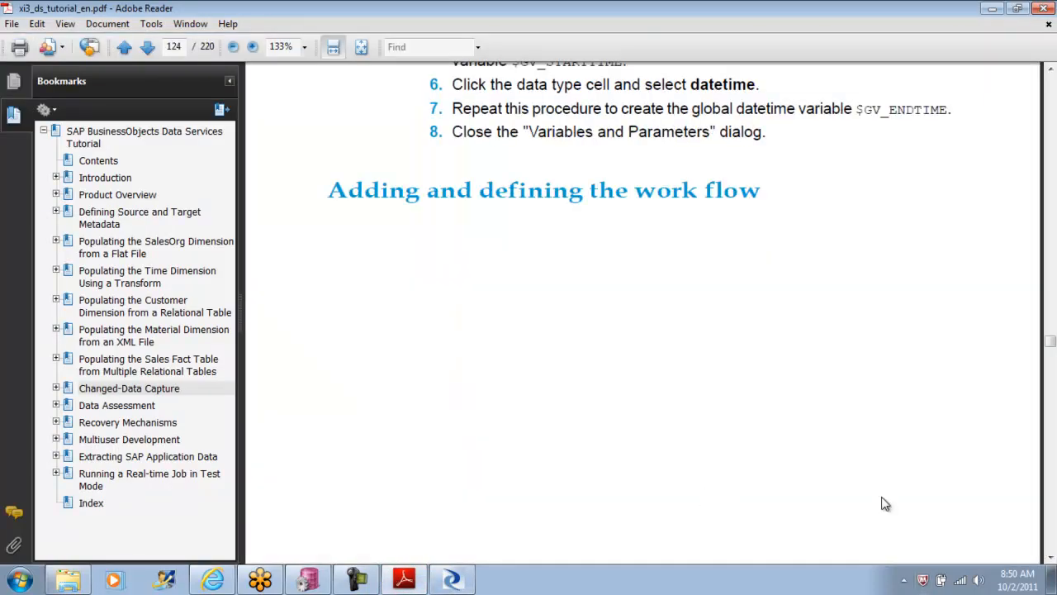
left_click(1051, 558)
left_click(1050, 558)
left_click(1051, 559)
left_click(1051, 558)
left_click(1051, 558)
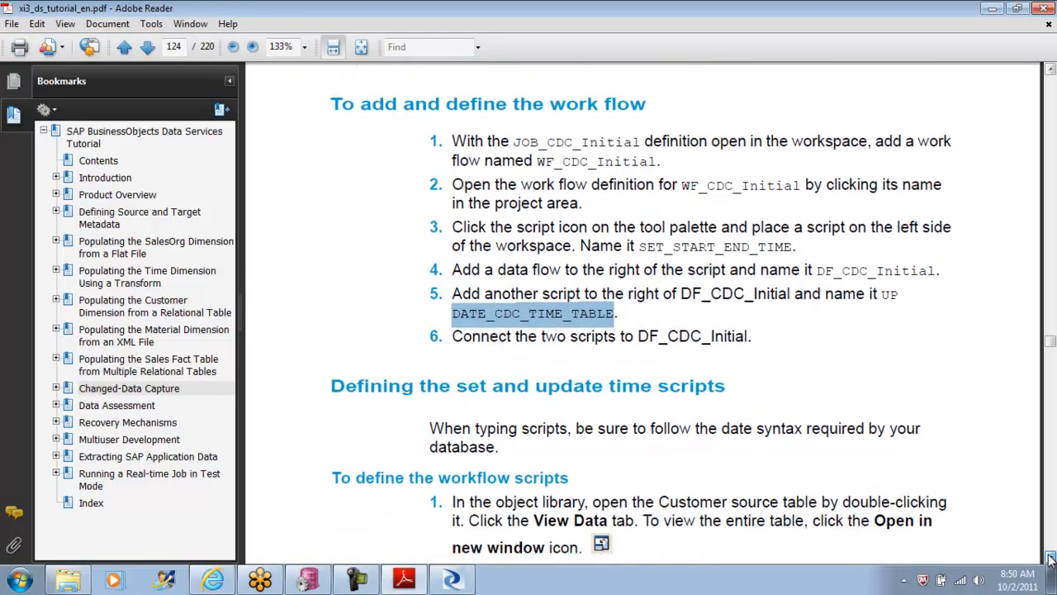
left_click(1051, 558)
left_click(1051, 558)
left_click(1050, 559)
left_click(1050, 558)
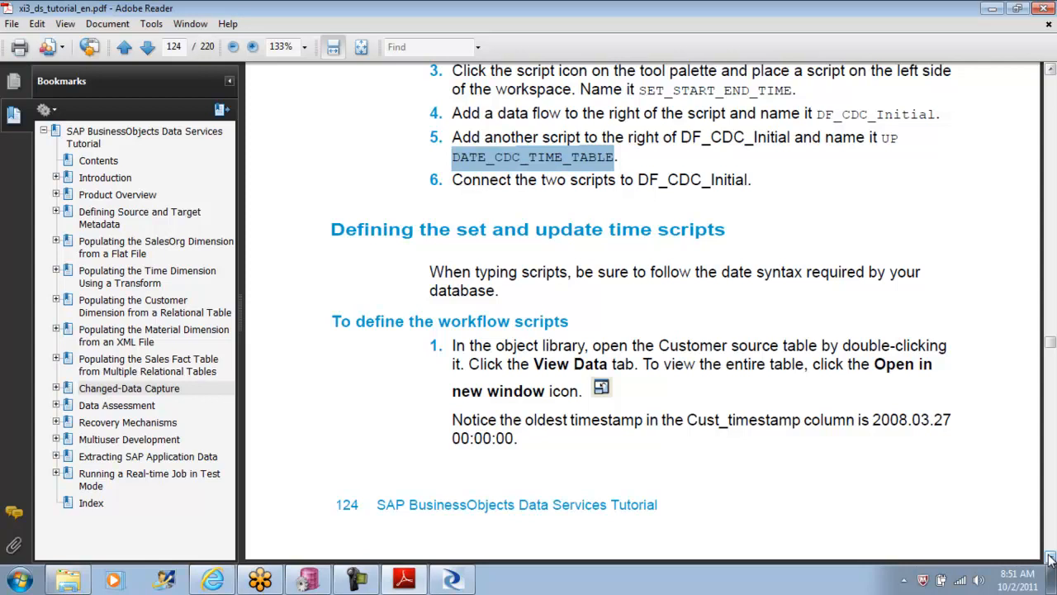
left_click_drag(1050, 559, 1051, 558)
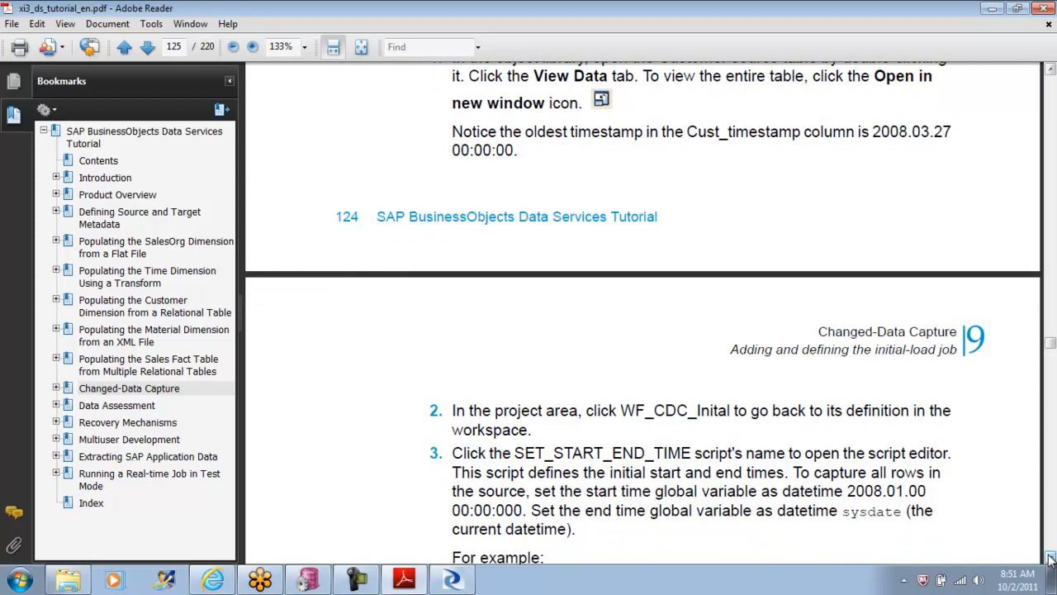
left_click_drag(1051, 558, 1051, 558)
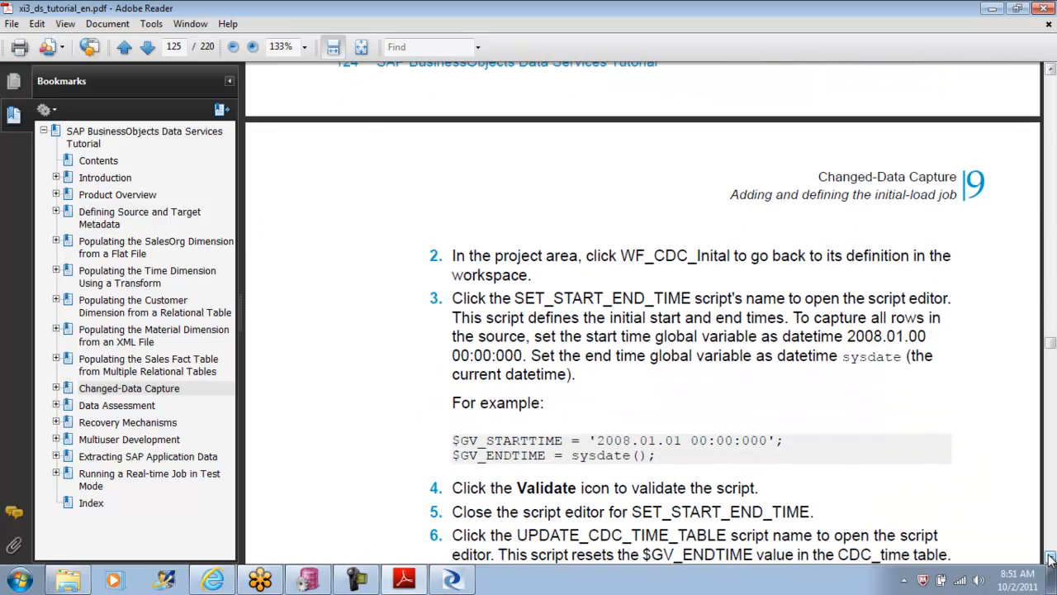
left_click_drag(679, 446, 545, 443)
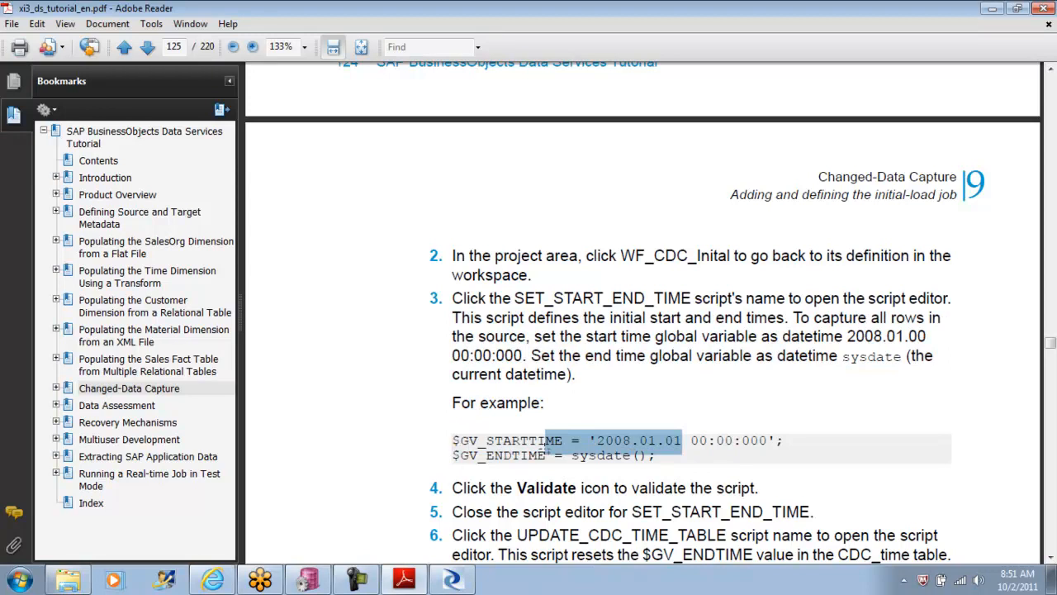
left_click(667, 450)
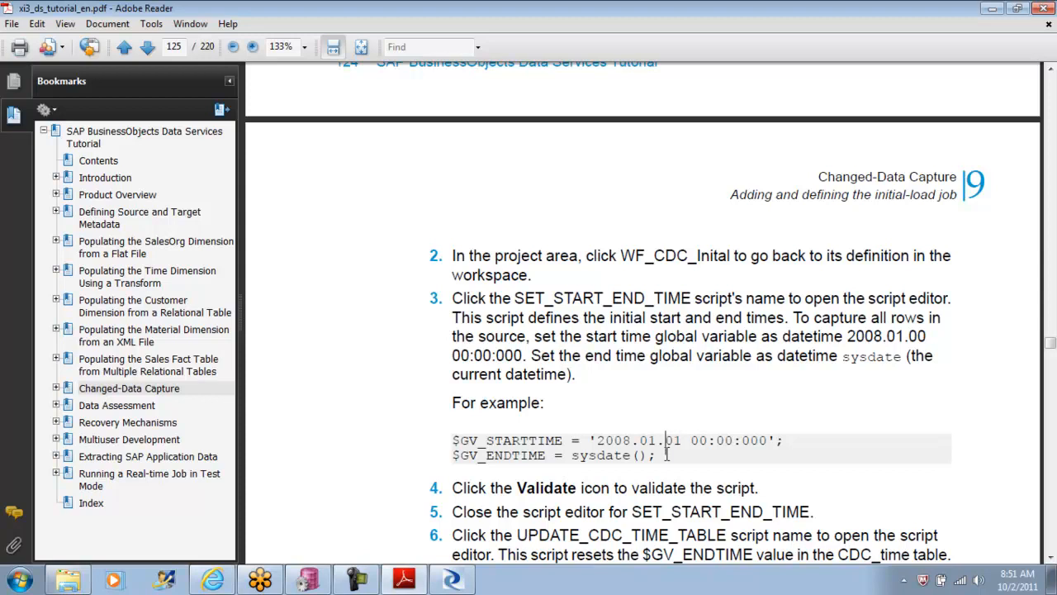
Step: Switch back to Data Services Designer and view the data of the CUSTOMERS table in the ORA_SRC_DS datastore
left_click(450, 581)
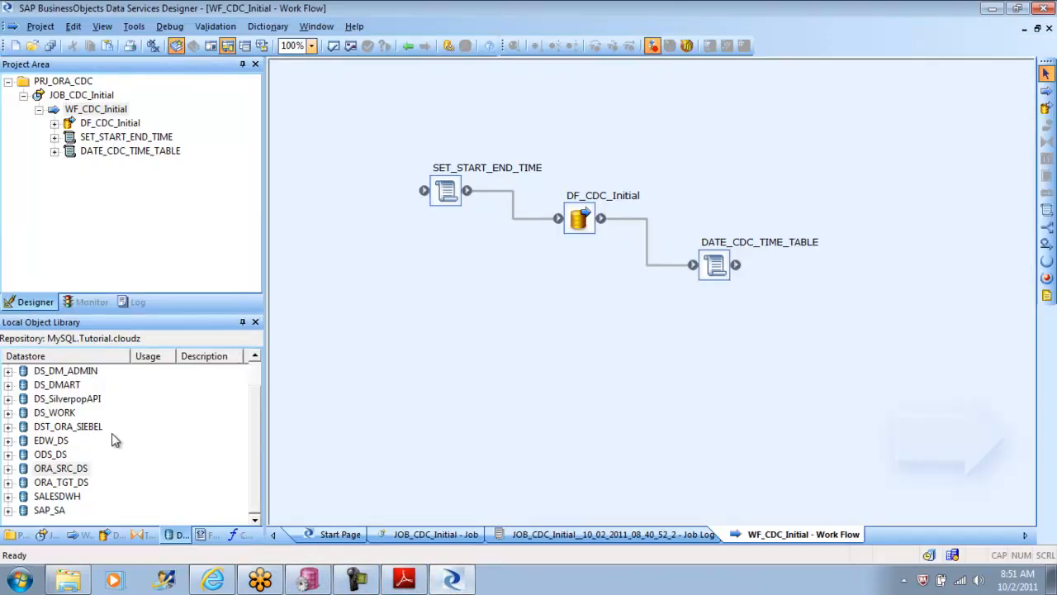
left_click(8, 468)
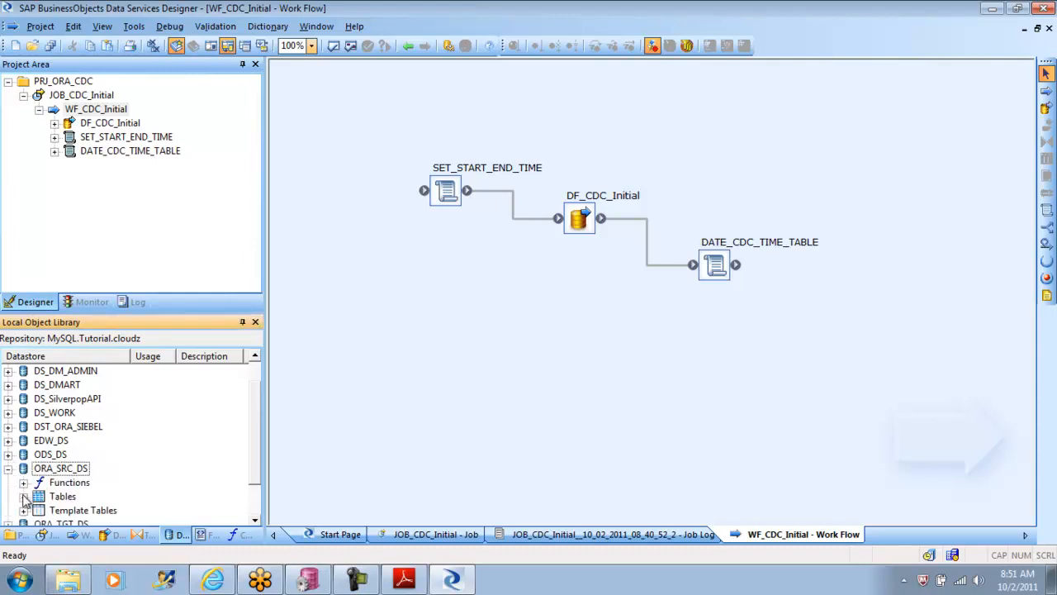
left_click(24, 495)
left_click(114, 496)
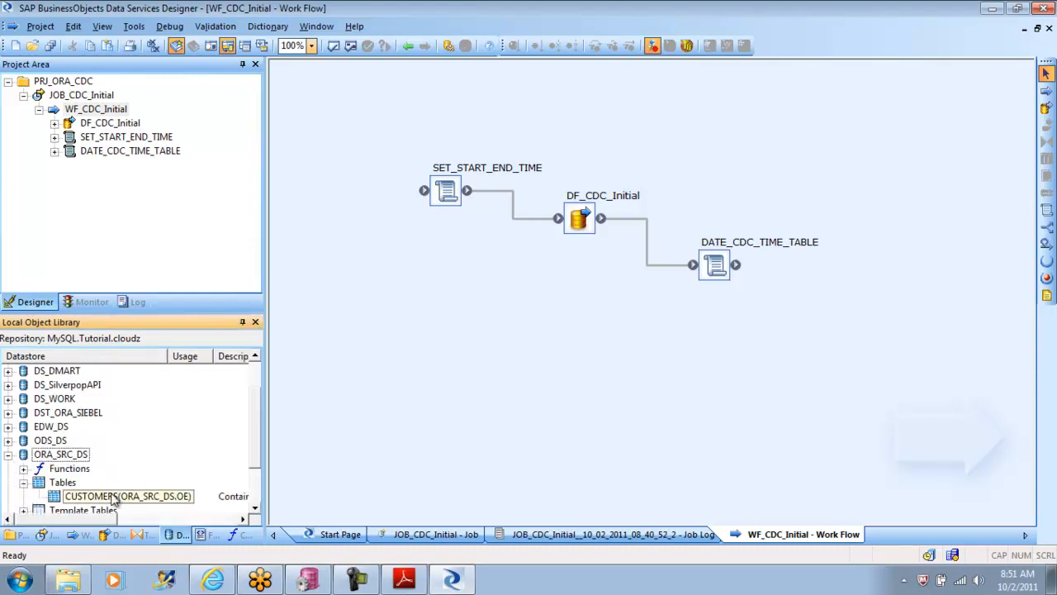
right_click(114, 498)
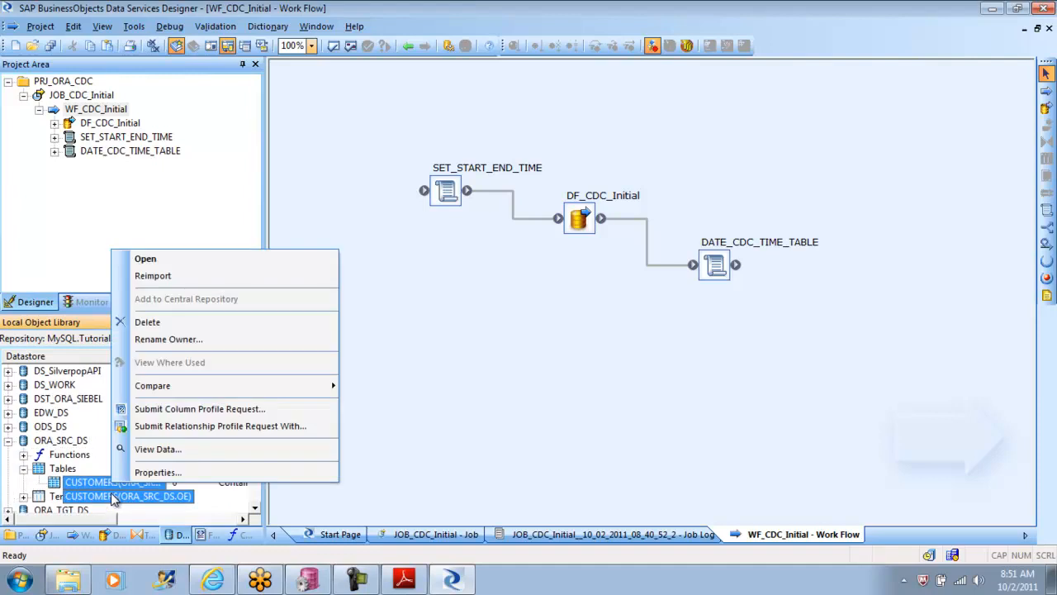
left_click(167, 451)
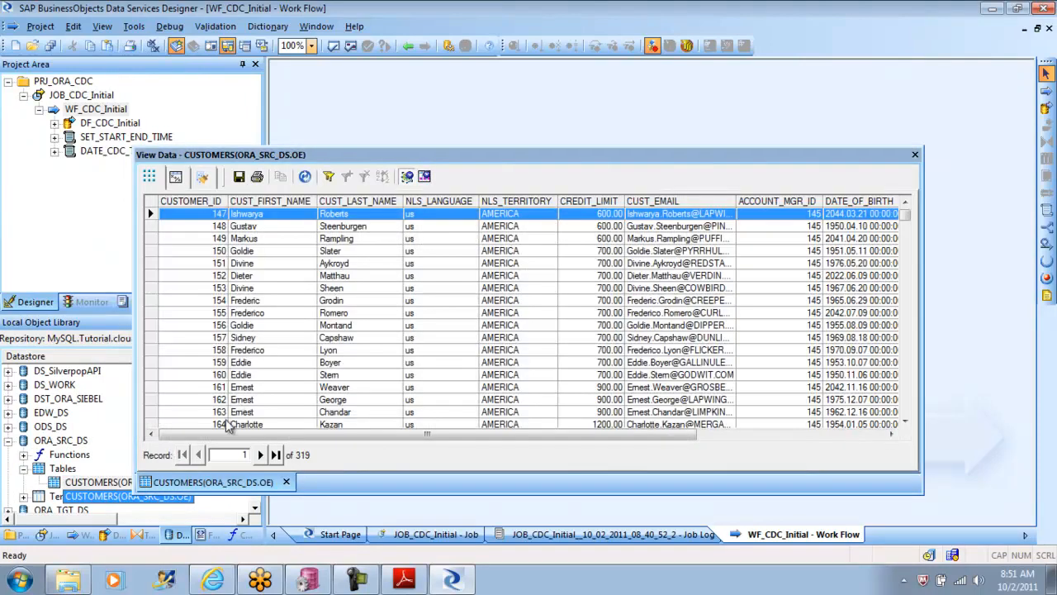
left_click_drag(242, 435, 259, 413)
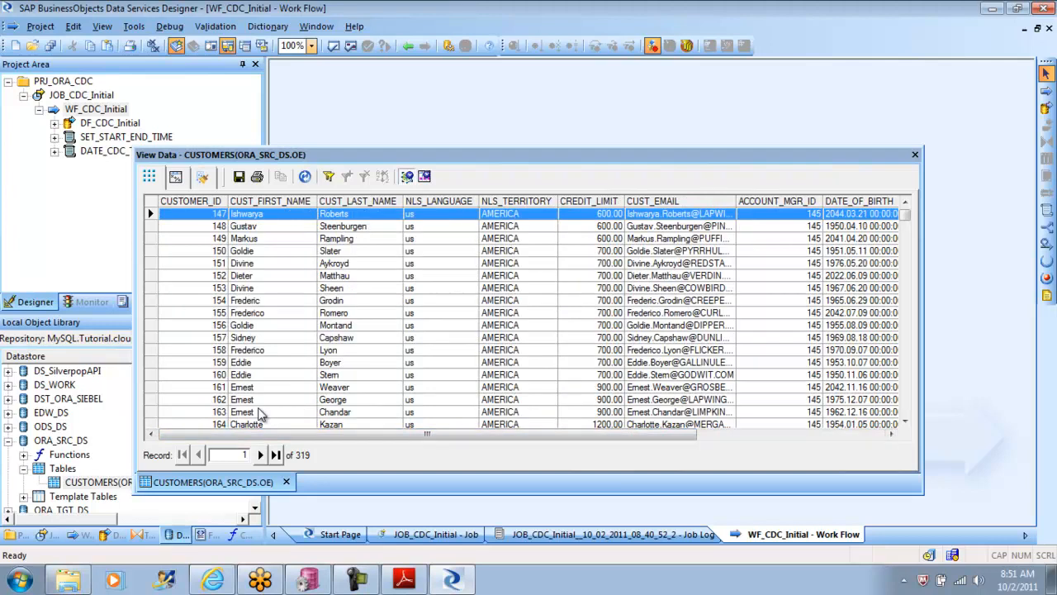
Step: Recheck the tutorial's Cust_timestamp note, look for that column in the CUSTOMERS data, and close the data view
left_click(417, 581)
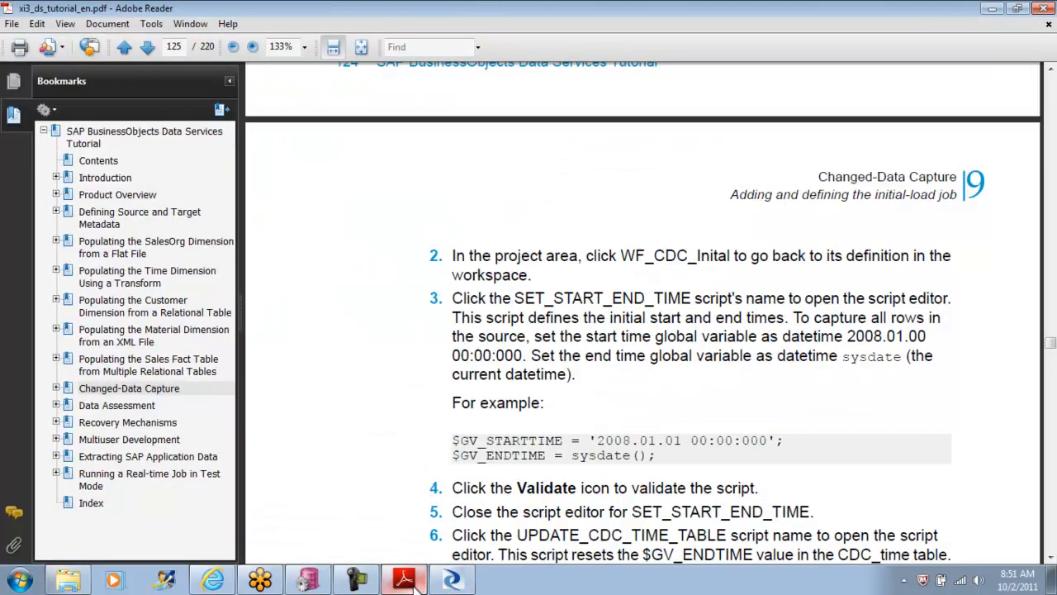
left_click(1051, 73)
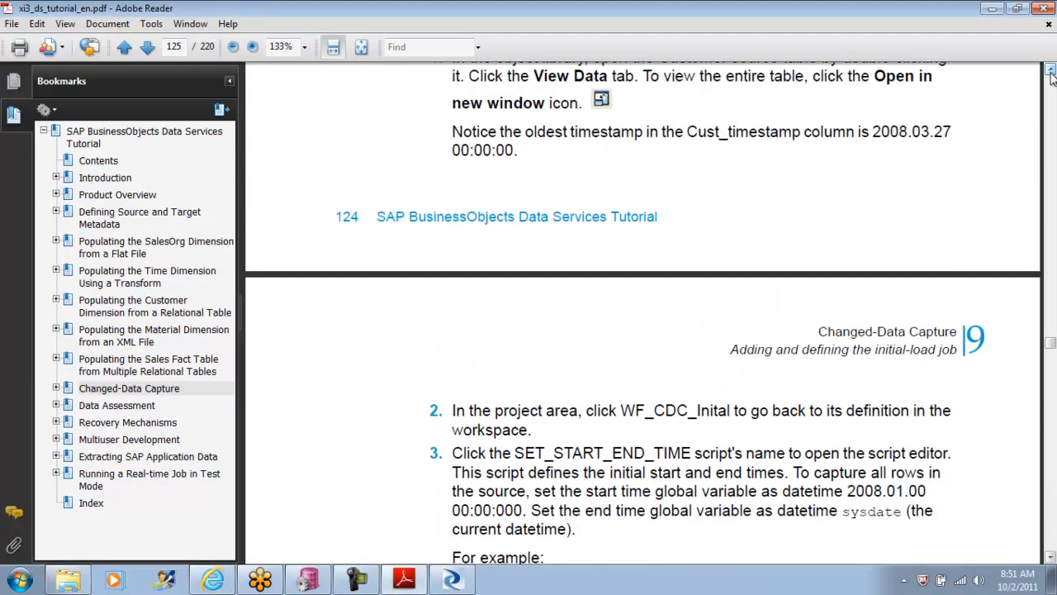
left_click(451, 581)
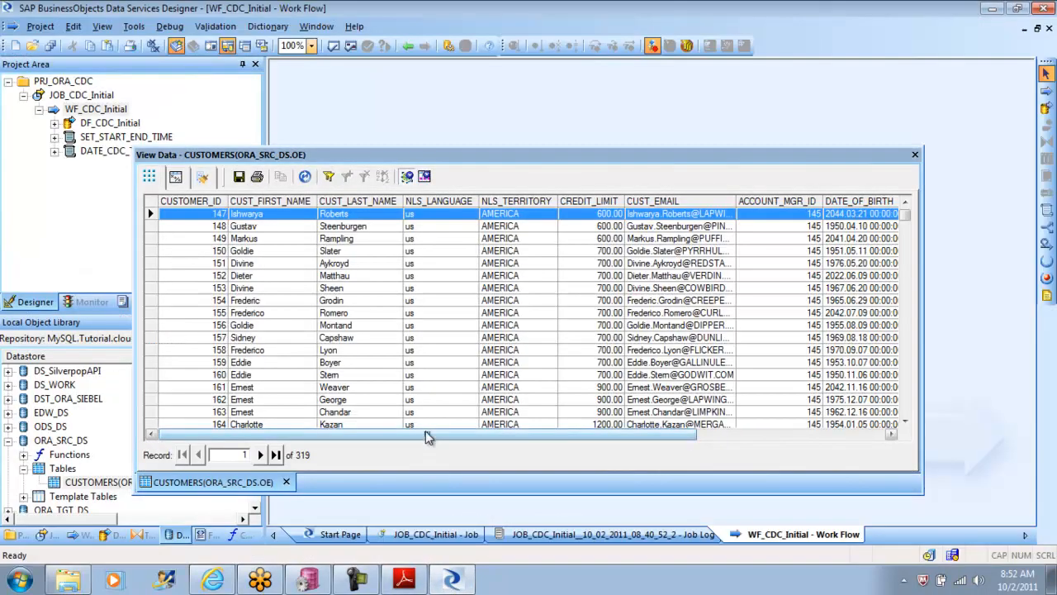
left_click_drag(406, 438, 647, 451)
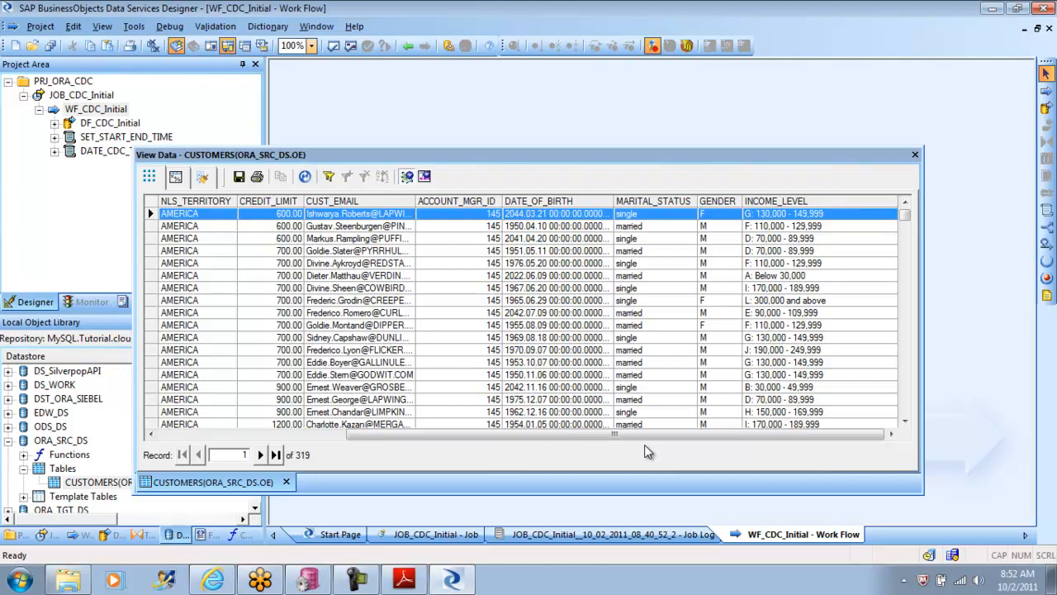
left_click(915, 156)
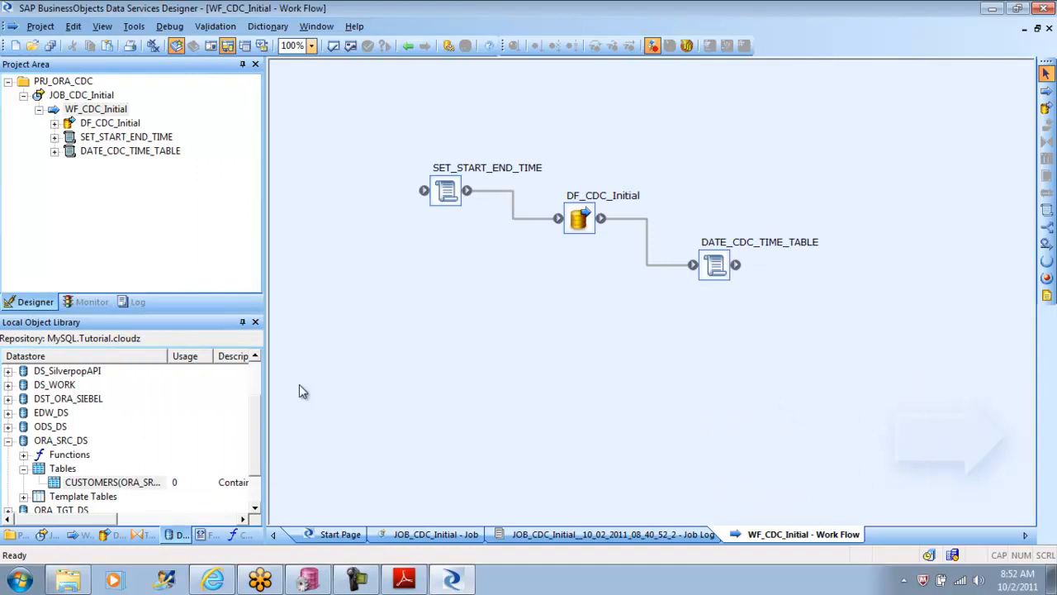
Step: Import the OE.OC_CUSTOMERS table from the external metadata of the ORA_SRC_DS datastore
double_click(60, 440)
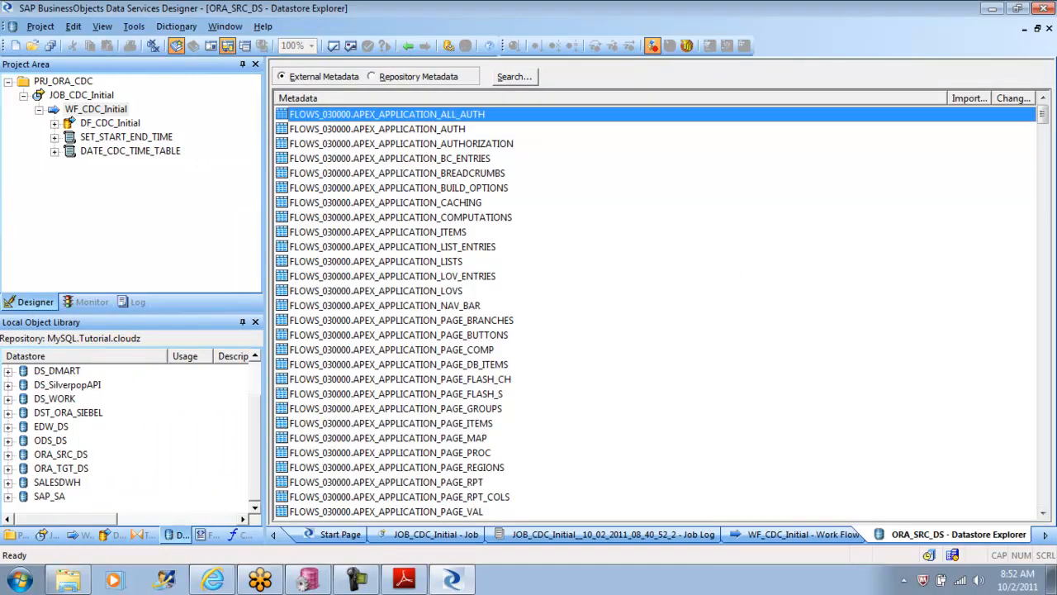
left_click_drag(1044, 118, 1024, 370)
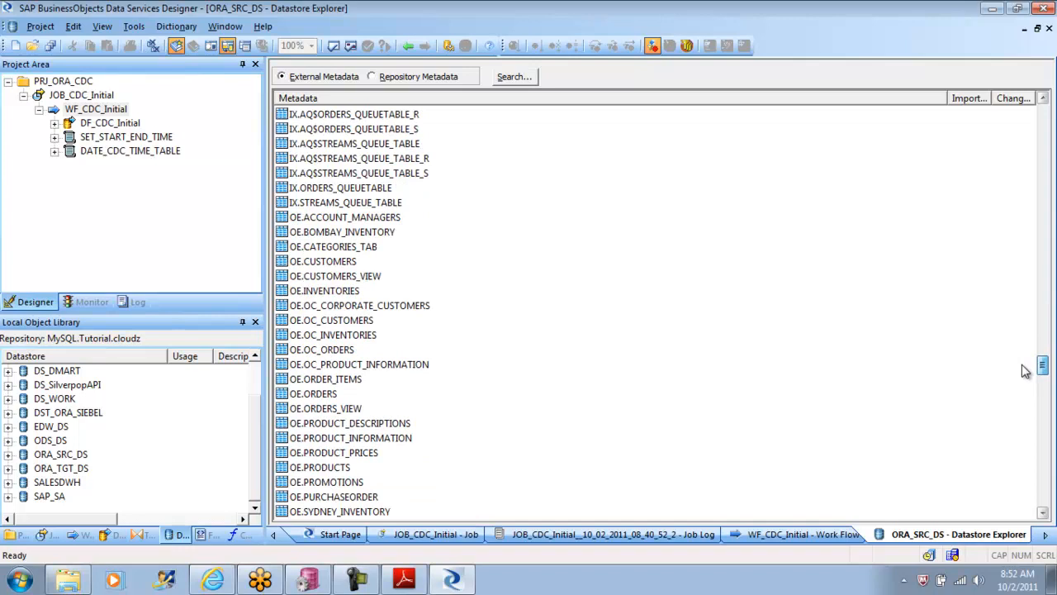
mouse_move(1024, 370)
left_mouse_down()
mouse_move(1016, 446)
mouse_move(1007, 406)
mouse_move(1020, 380)
left_mouse_up()
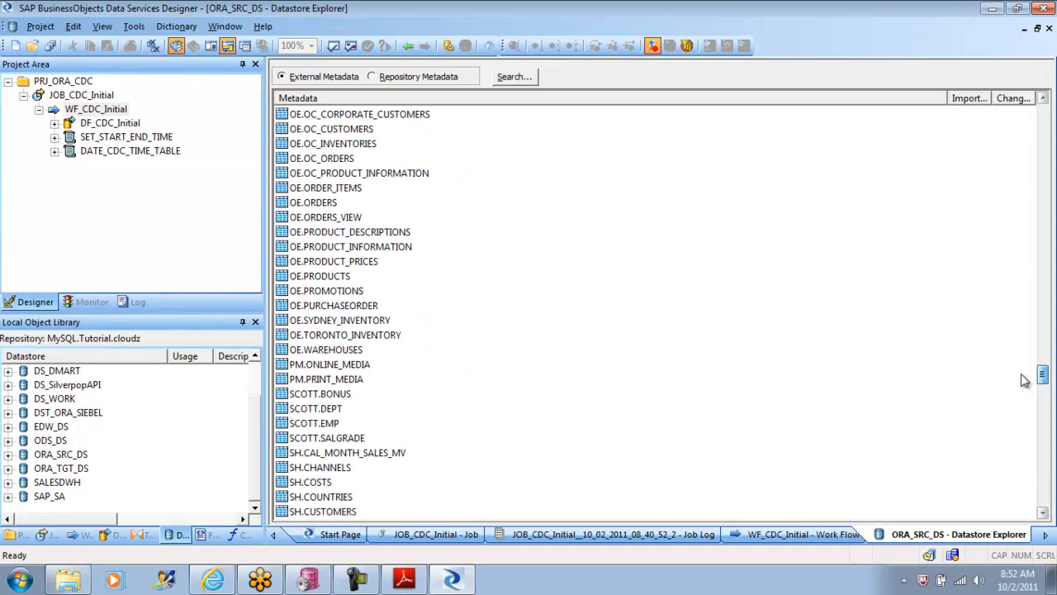
left_click_drag(1021, 374, 1021, 366)
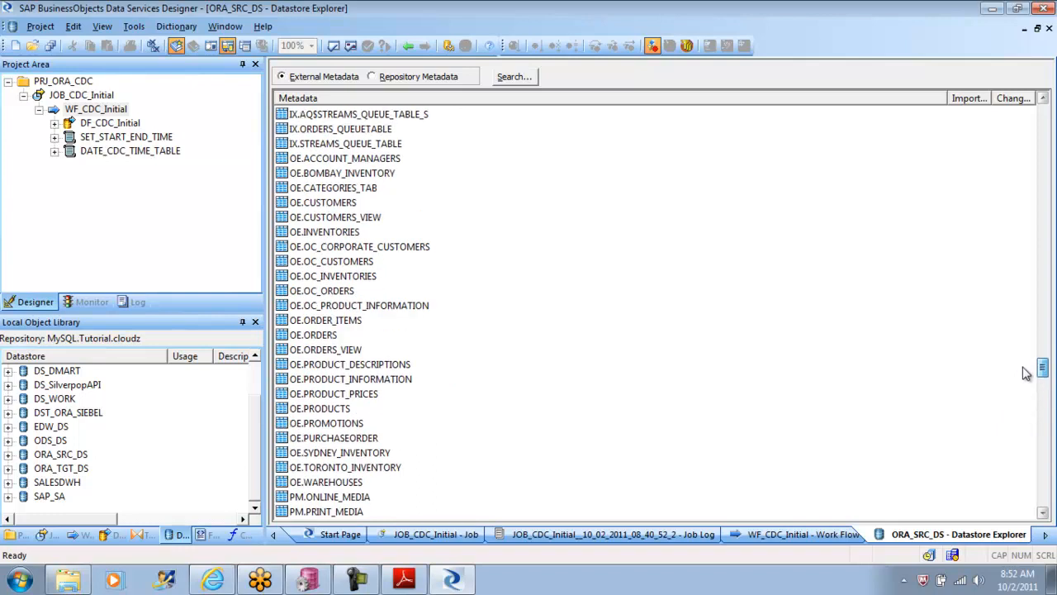
left_click(349, 263)
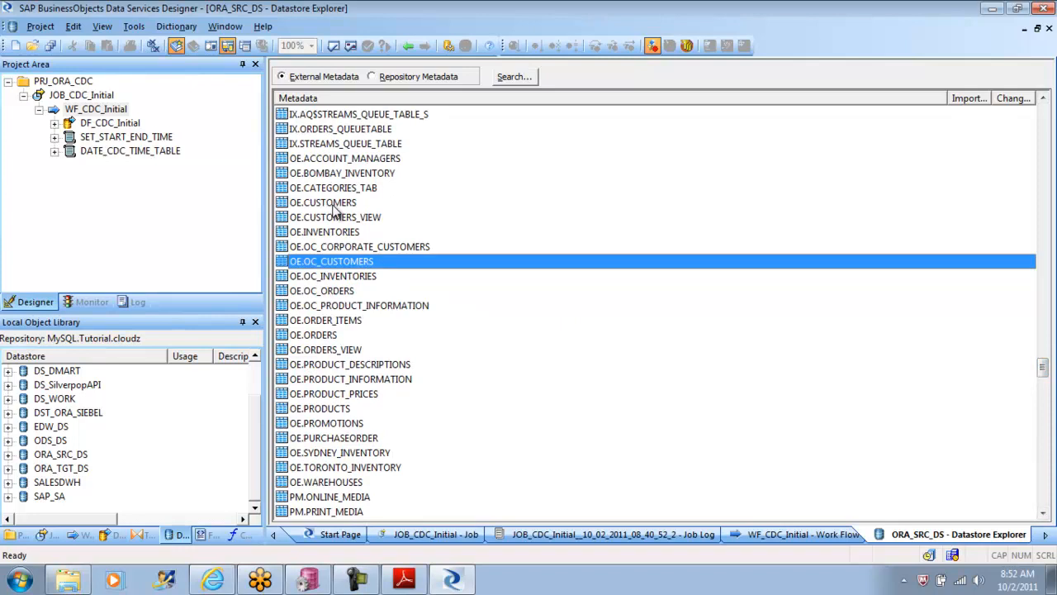
right_click(335, 269)
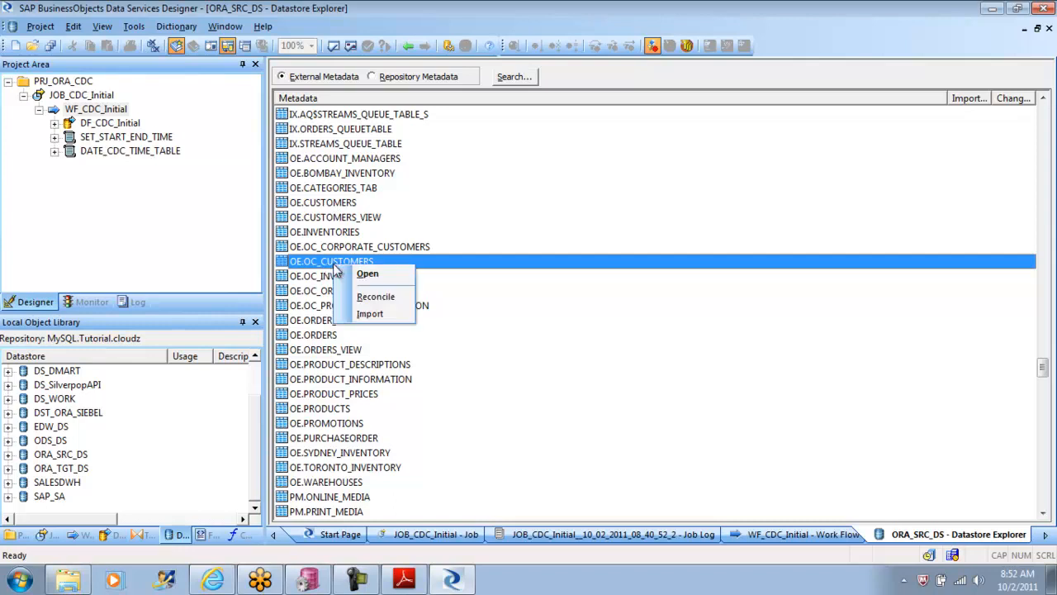
left_click(370, 315)
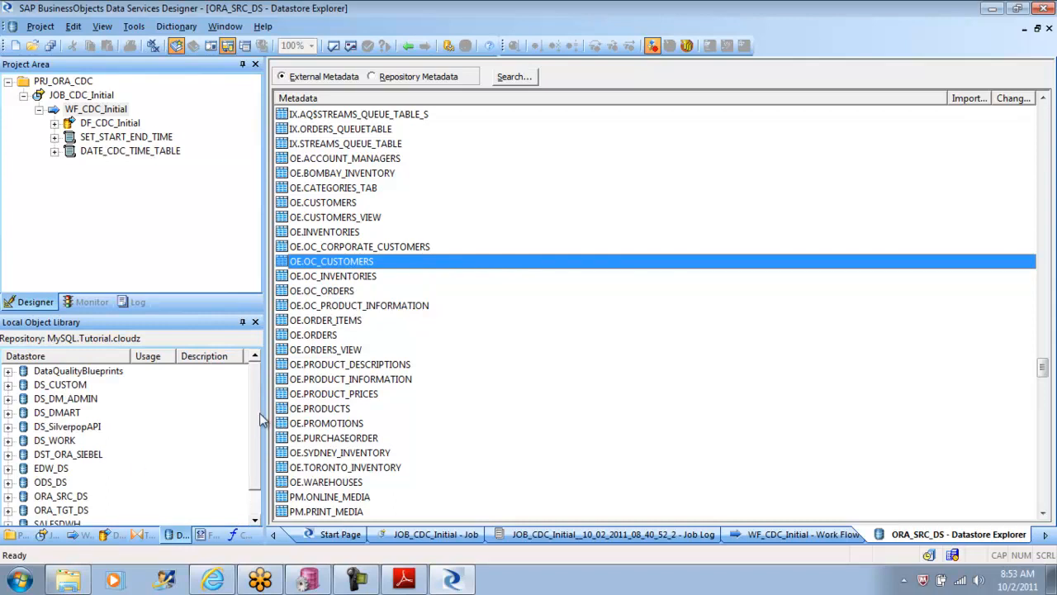
Step: Expand the Tables list of the ORA_SRC_DS datastore in the object library
scroll(247, 472, "down", 1)
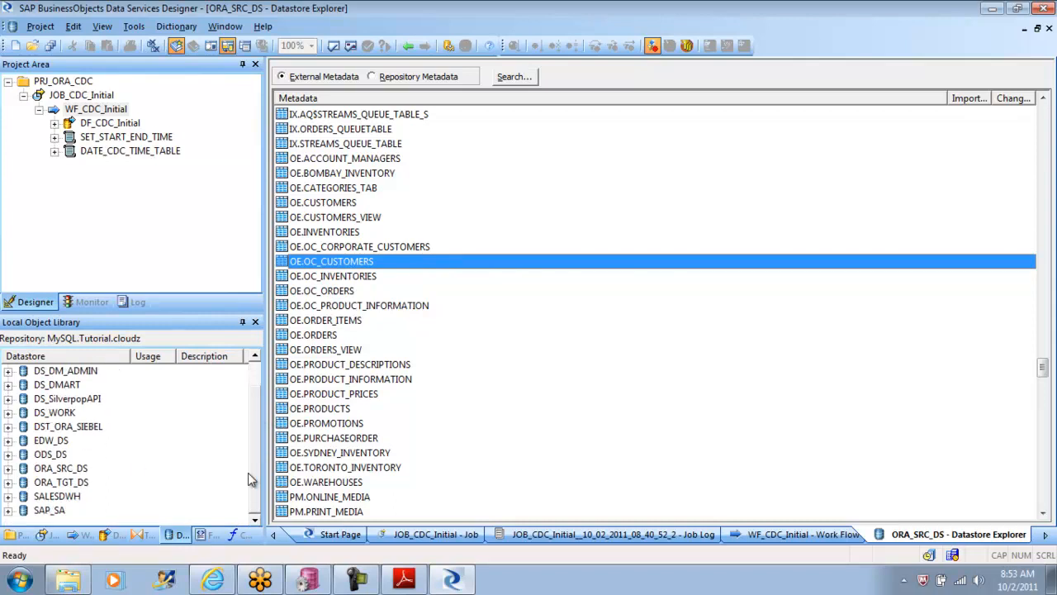
left_click(8, 468)
left_click(23, 496)
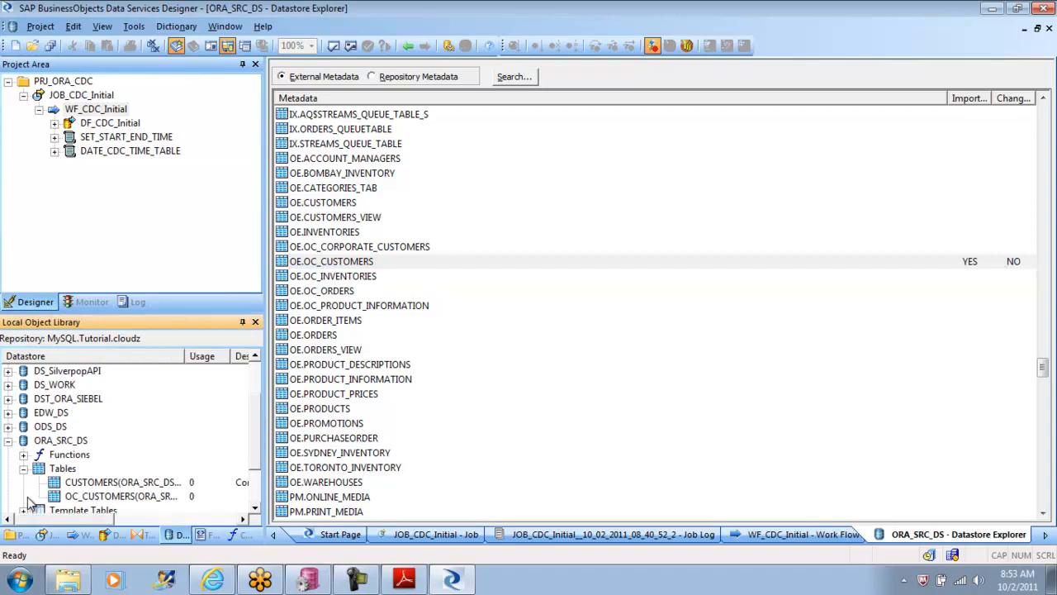
Step: View the data of the OC_CUSTOMERS table in the ORA_SRC_DS datastore, checking for a timestamp column, and close the data view
right_click(108, 499)
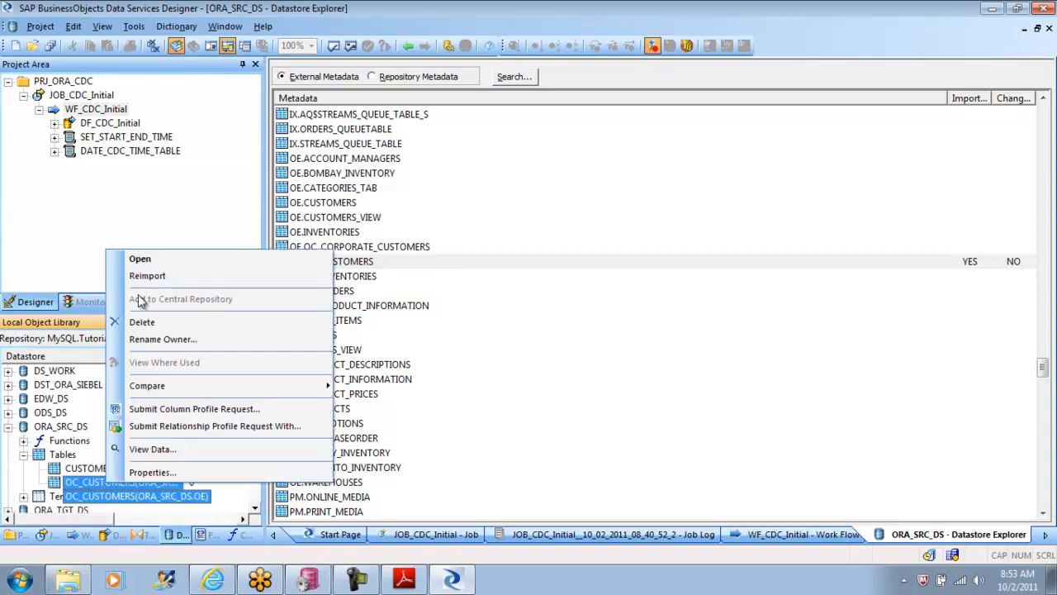
left_click(153, 450)
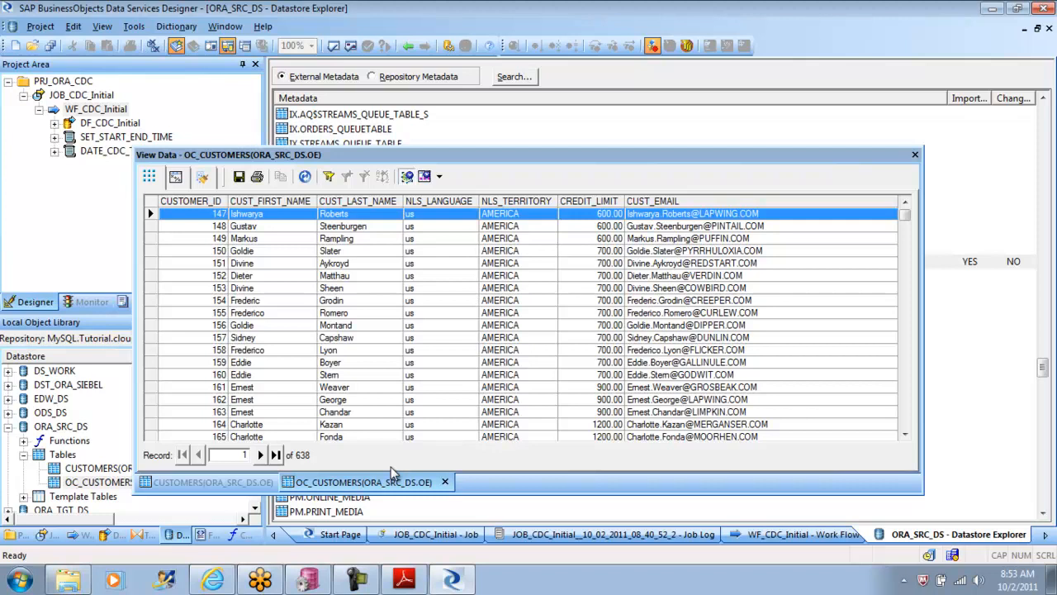
left_click(914, 154)
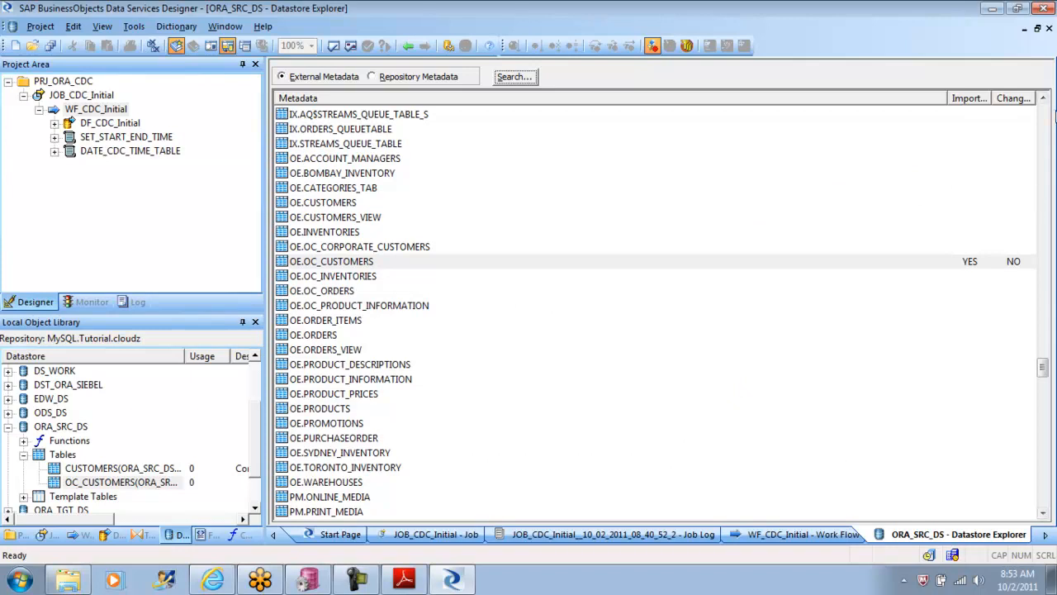
Step: Look through the HR, IX and FLOWS_030000 entries in the external metadata of ORA_SRC_DS for another customer table
left_click(1043, 99)
left_click(1043, 99)
left_click(1043, 98)
left_click(1043, 98)
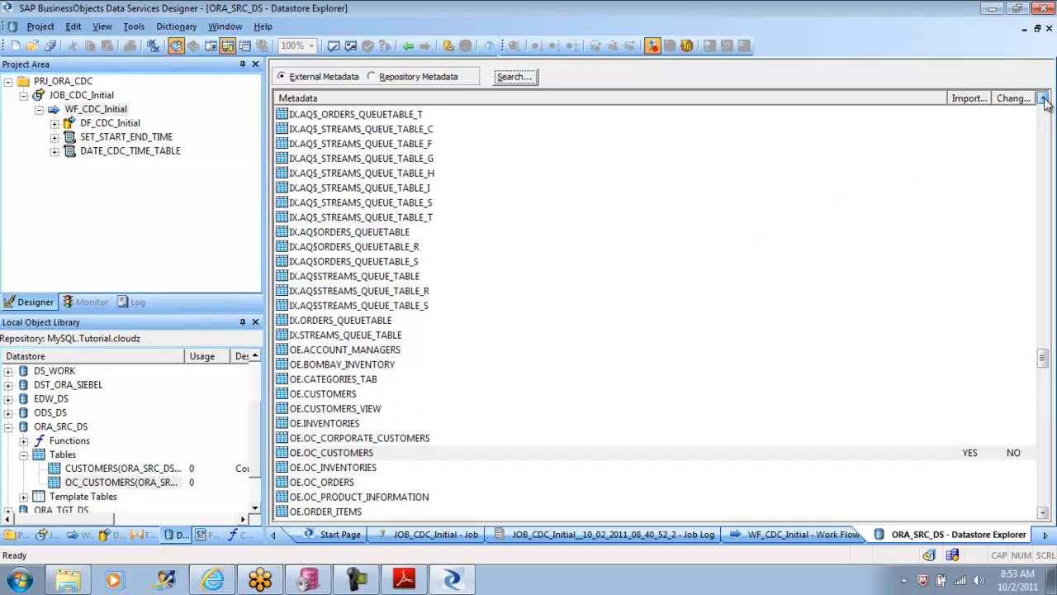
left_click(1043, 98)
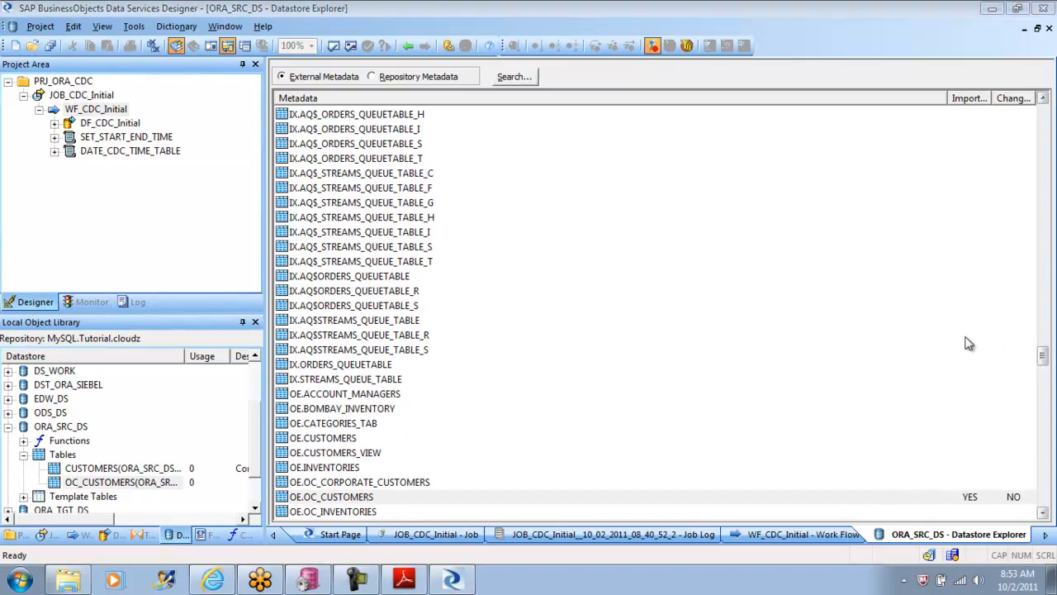
left_click(1043, 98)
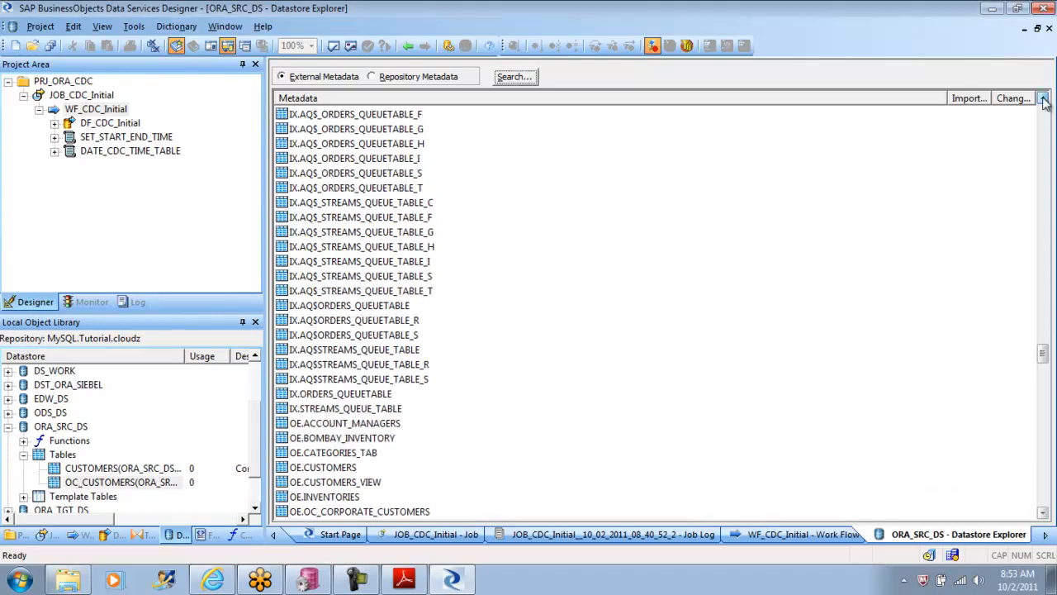
left_click(1043, 98)
left_click(1043, 99)
left_click(1043, 98)
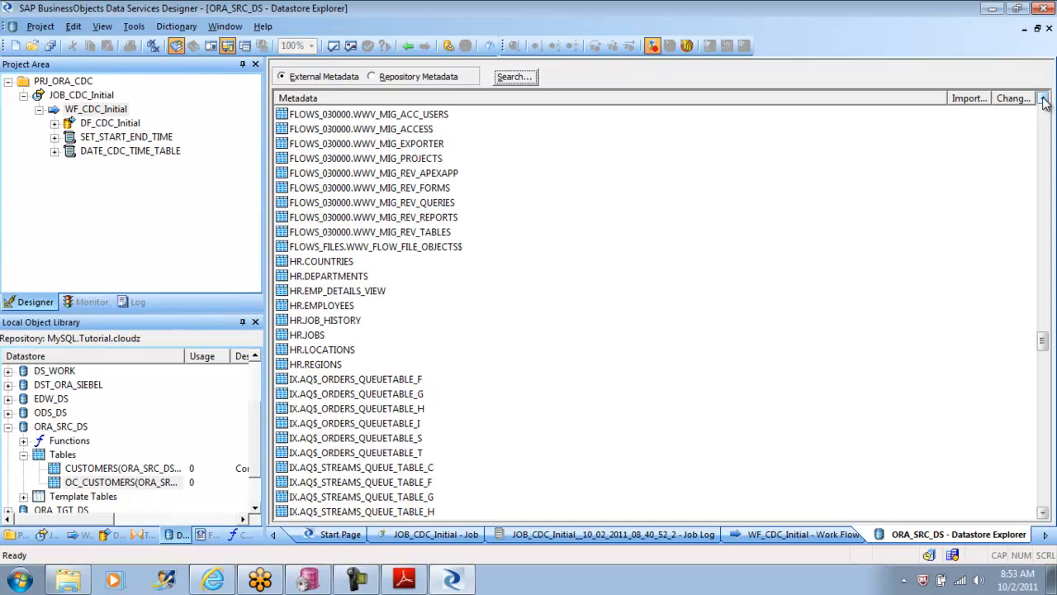
left_click(1043, 98)
left_click(1043, 98)
left_click(1043, 98)
left_click(1043, 98)
left_click(1043, 98)
left_click(1043, 98)
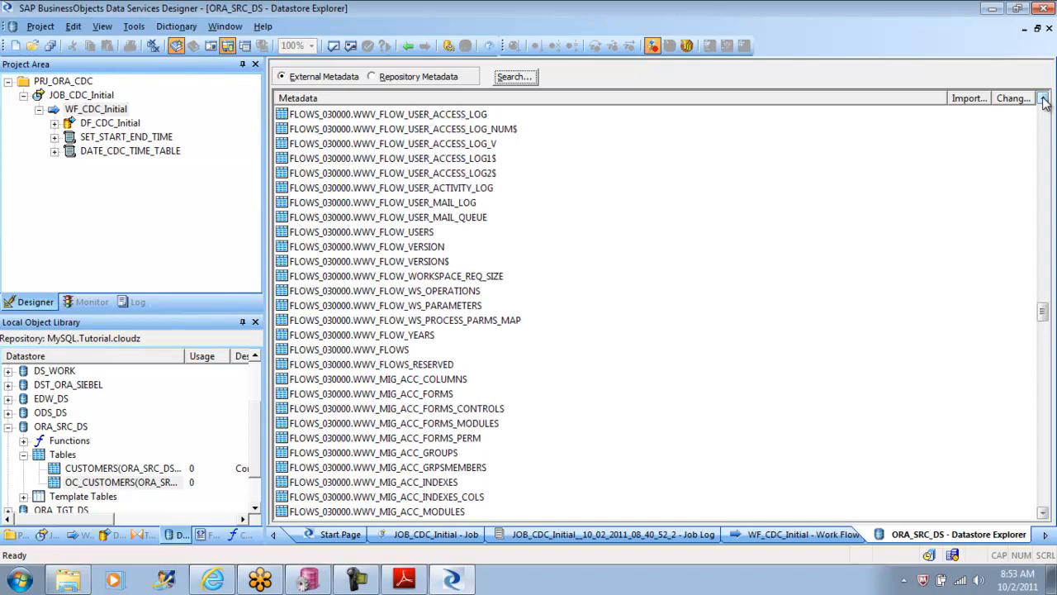
Step: Import the SH.CUSTOMERS table from the external metadata of the ORA_SRC_DS datastore
left_click_drag(1043, 310, 1053, 388)
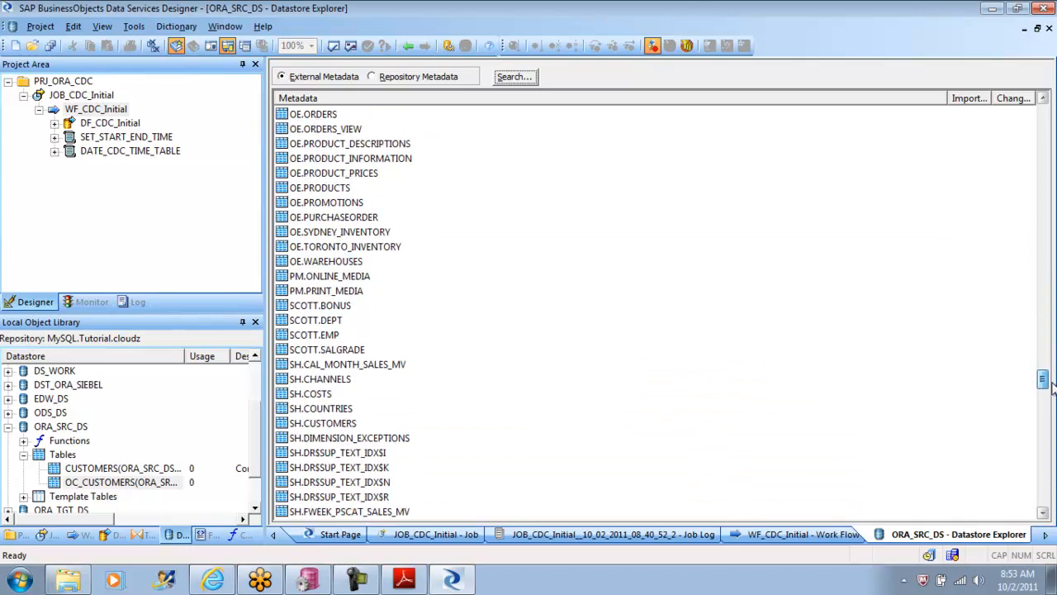
right_click(321, 425)
left_click(357, 469)
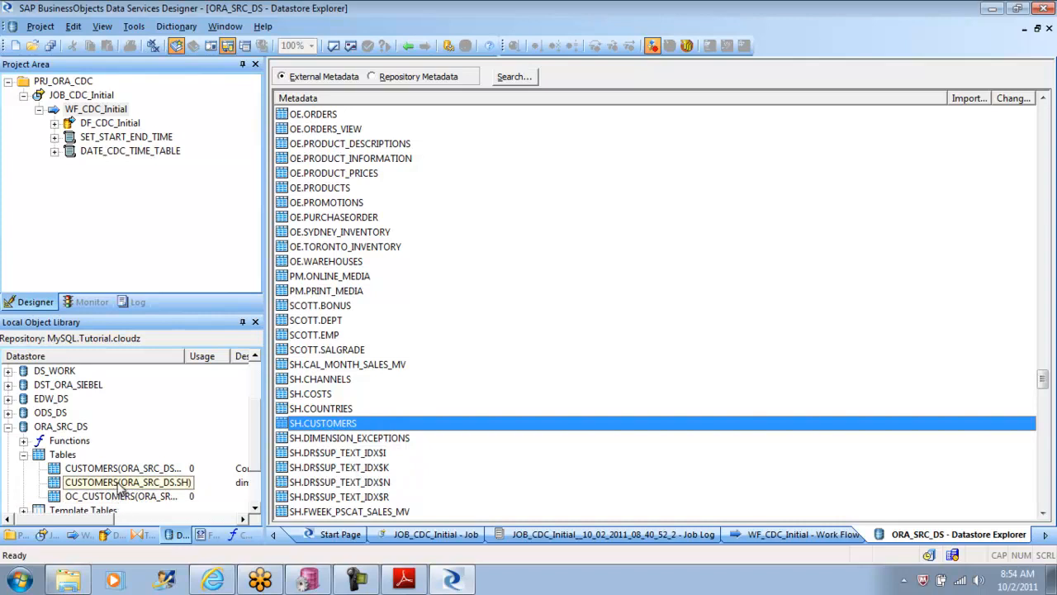
Step: View the data of the SH-owned CUSTOMERS table, examine all its columns for a usable timestamp, and close the data view
right_click(120, 486)
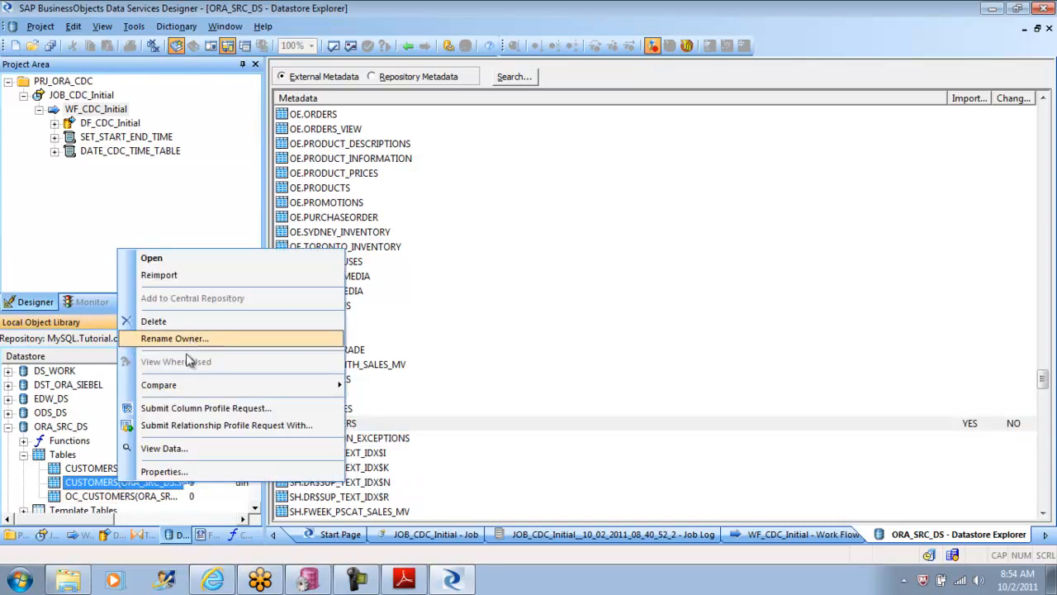
left_click(180, 448)
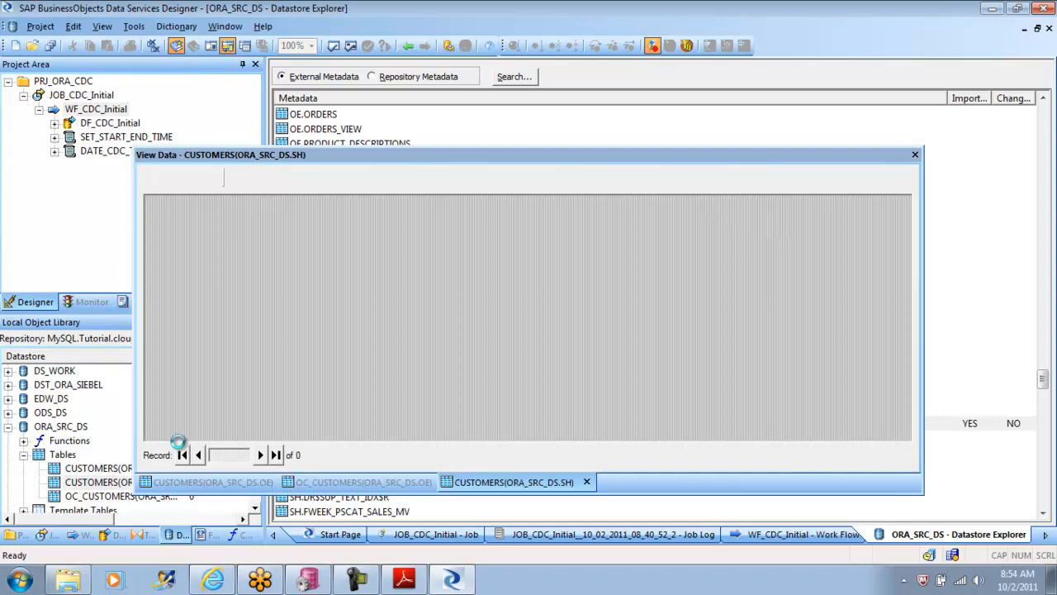
left_click_drag(221, 438, 736, 440)
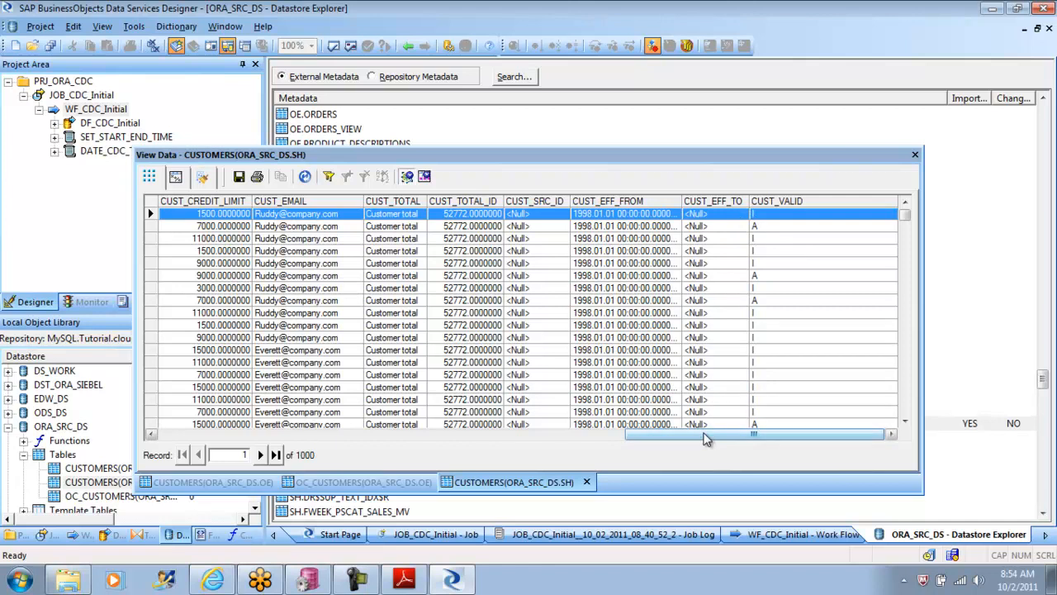
left_click_drag(706, 438, 222, 411)
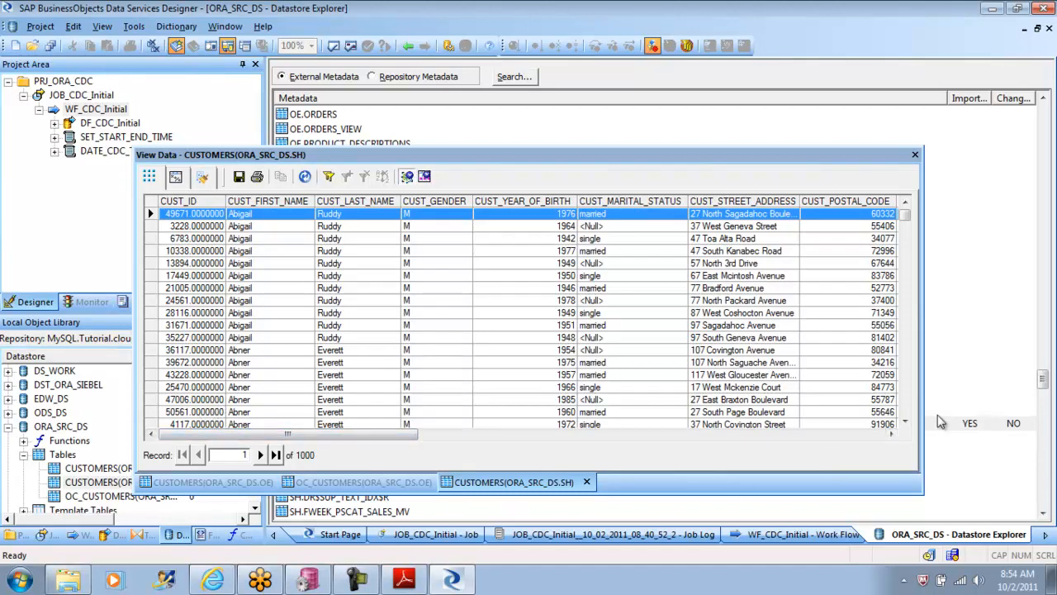
left_click(892, 434)
left_click(892, 434)
left_click(892, 435)
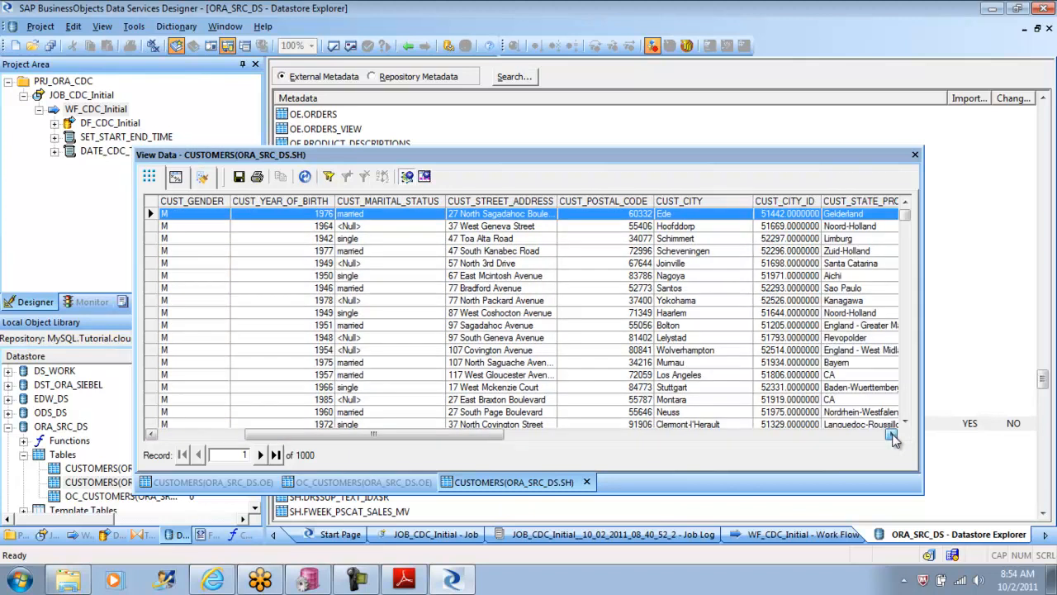
left_click(892, 434)
left_click(892, 434)
left_click(892, 434)
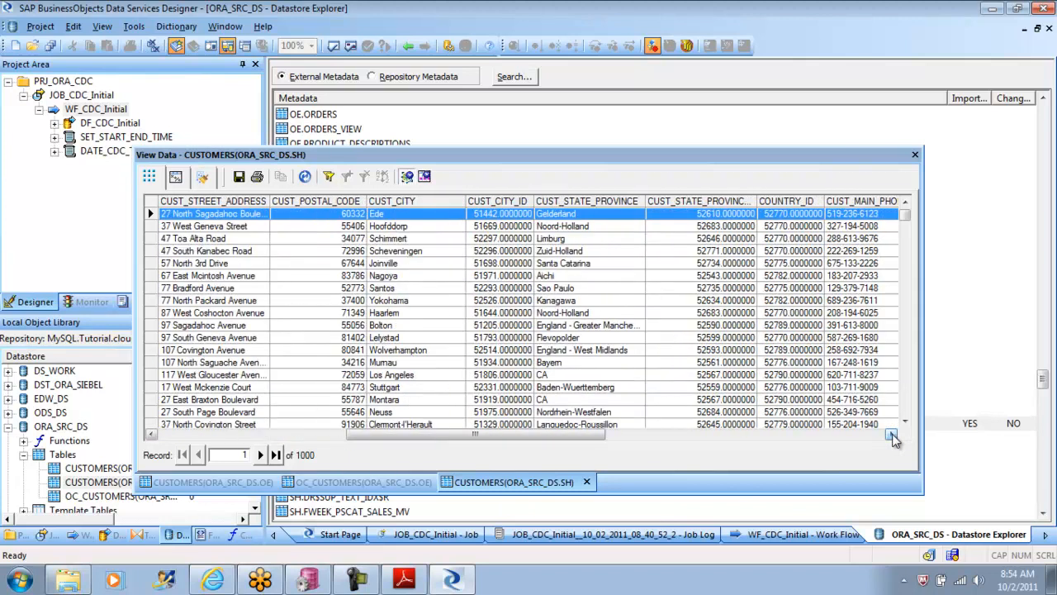
left_click(892, 435)
left_click(892, 435)
left_click(892, 434)
left_click(892, 434)
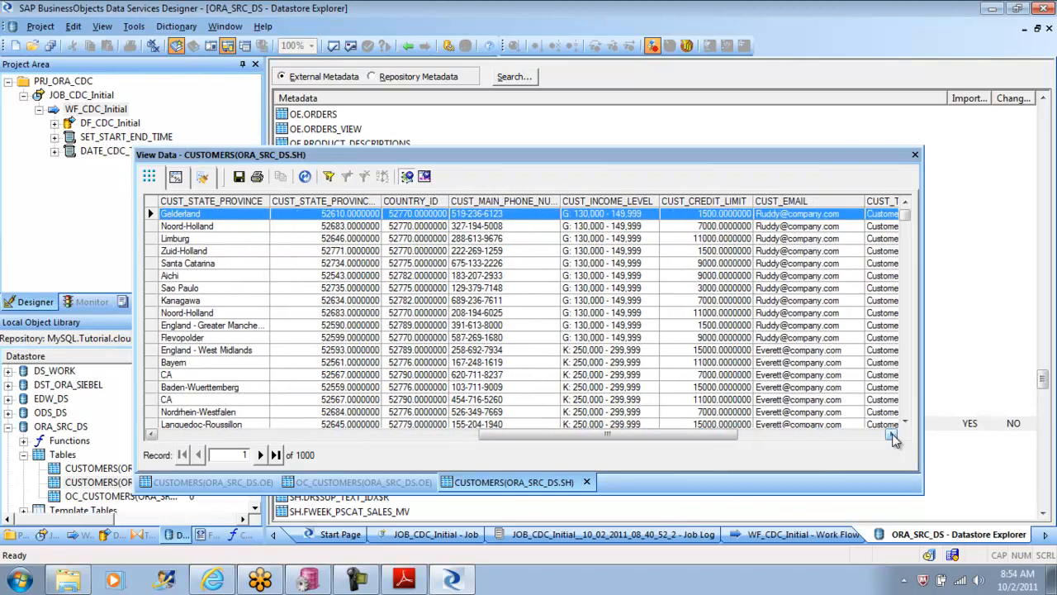
left_click(892, 434)
left_click(915, 156)
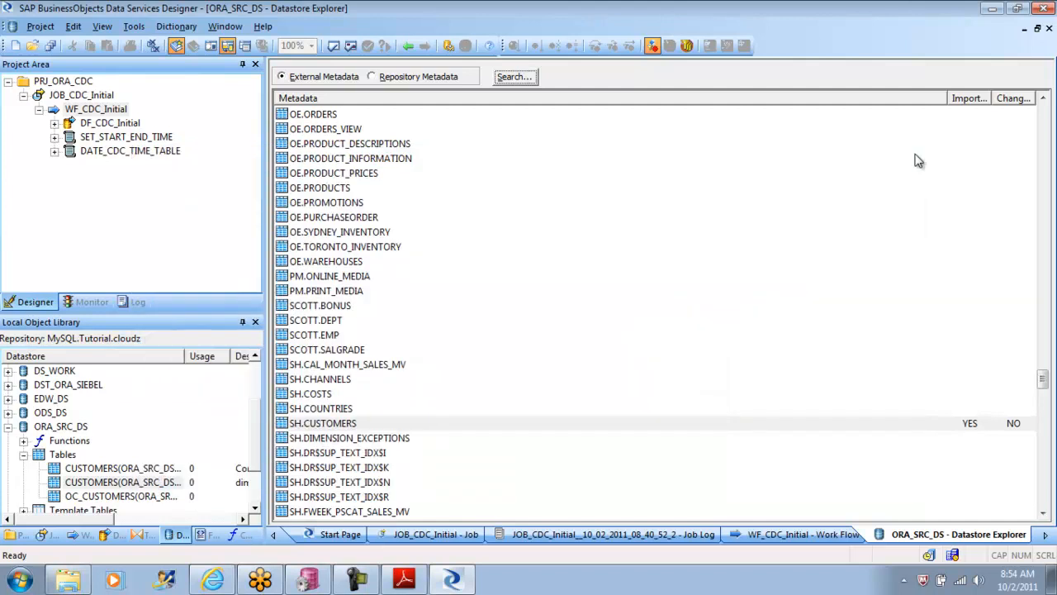
Step: Delete the SH-owned CUSTOMERS table and the OC_CUSTOMERS table together from the ORA_SRC_DS datastore
left_click(103, 484)
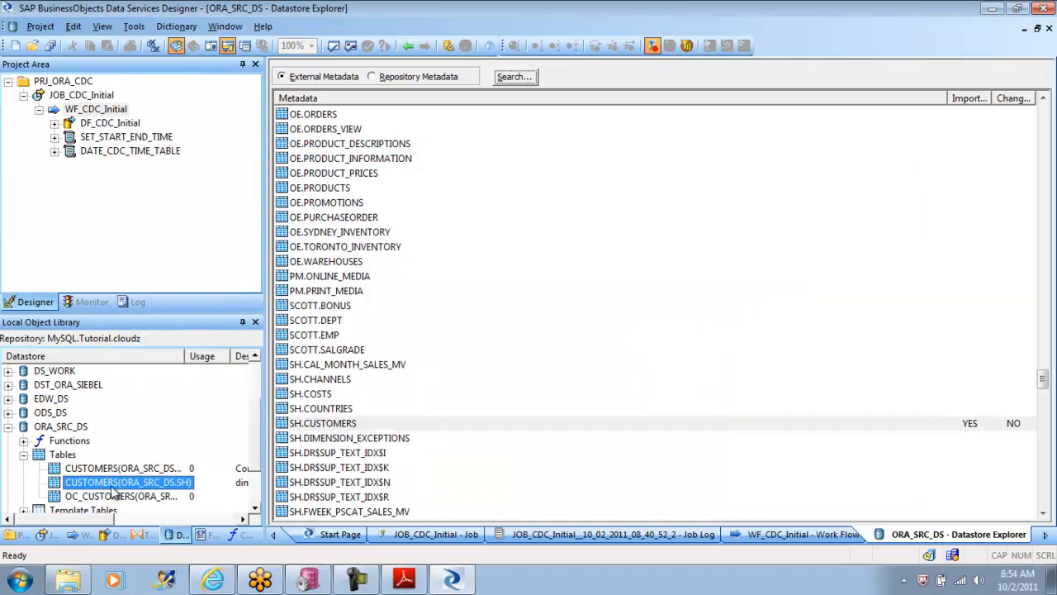
left_click(117, 496)
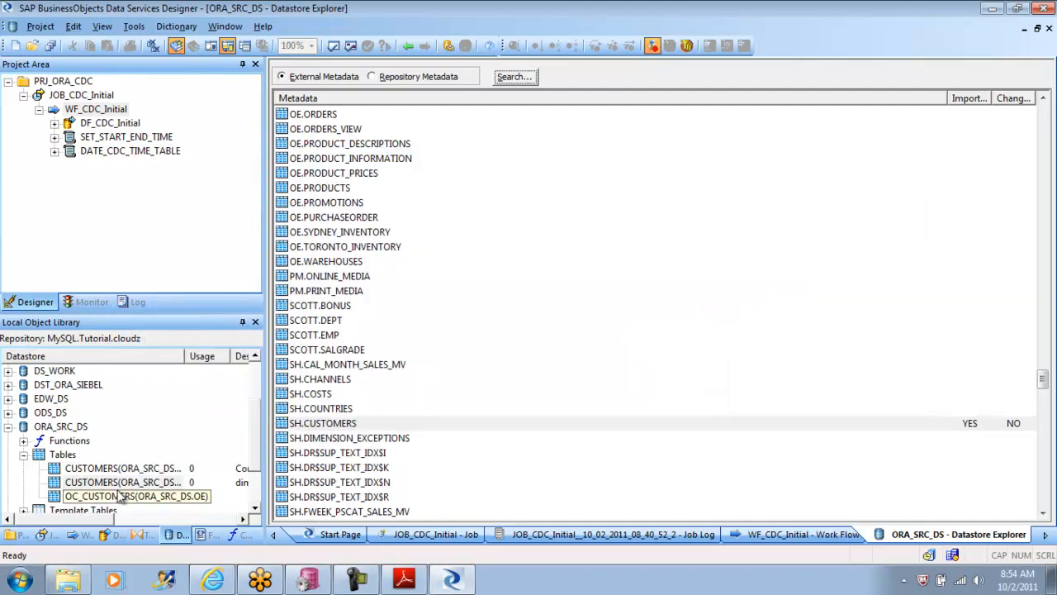
left_click(123, 486)
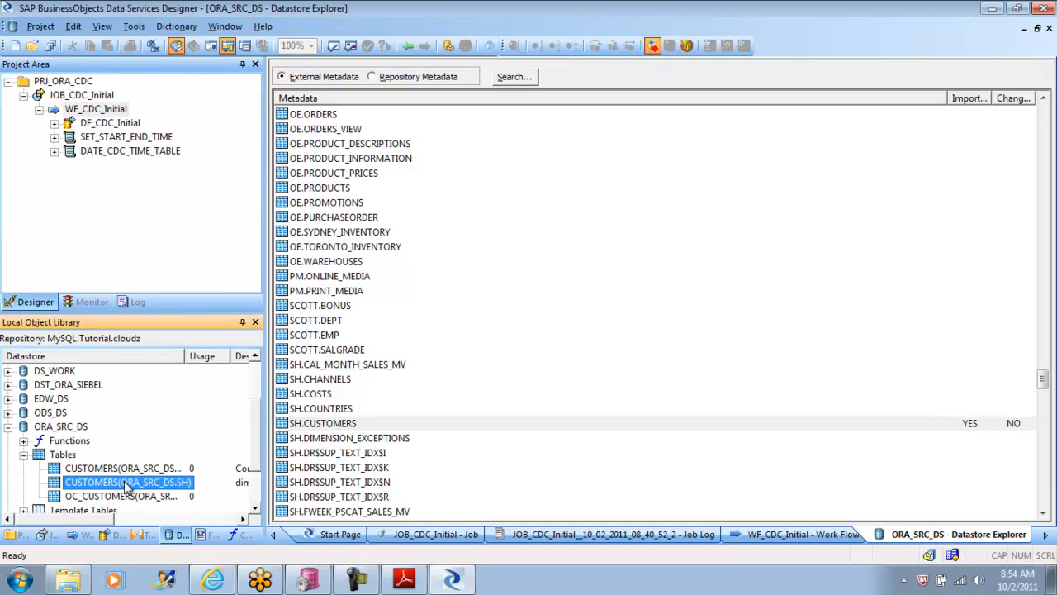
left_click(117, 497, "ctrl")
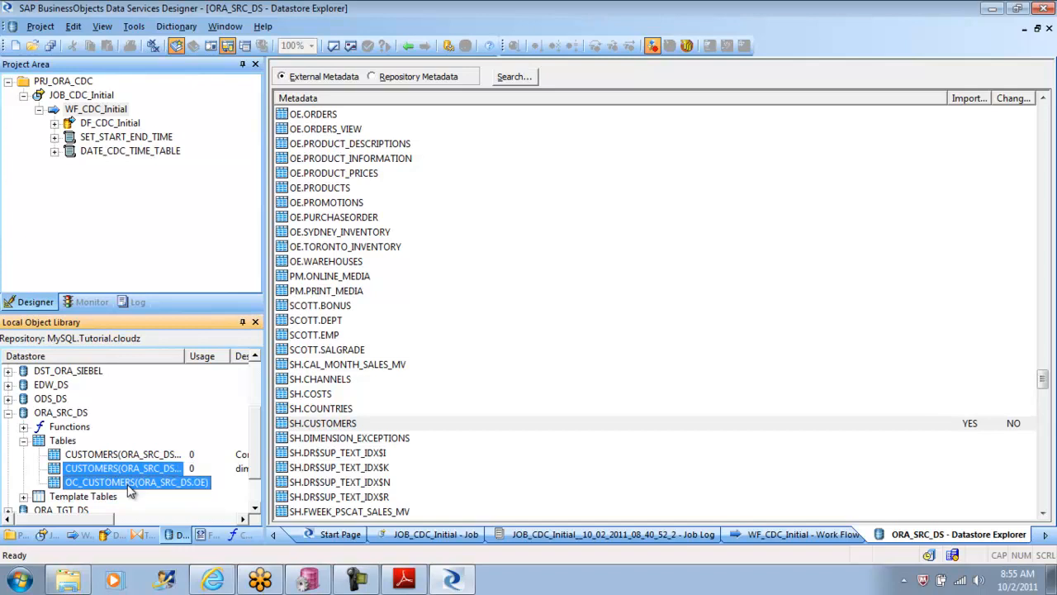
right_click(129, 491)
left_click(199, 323)
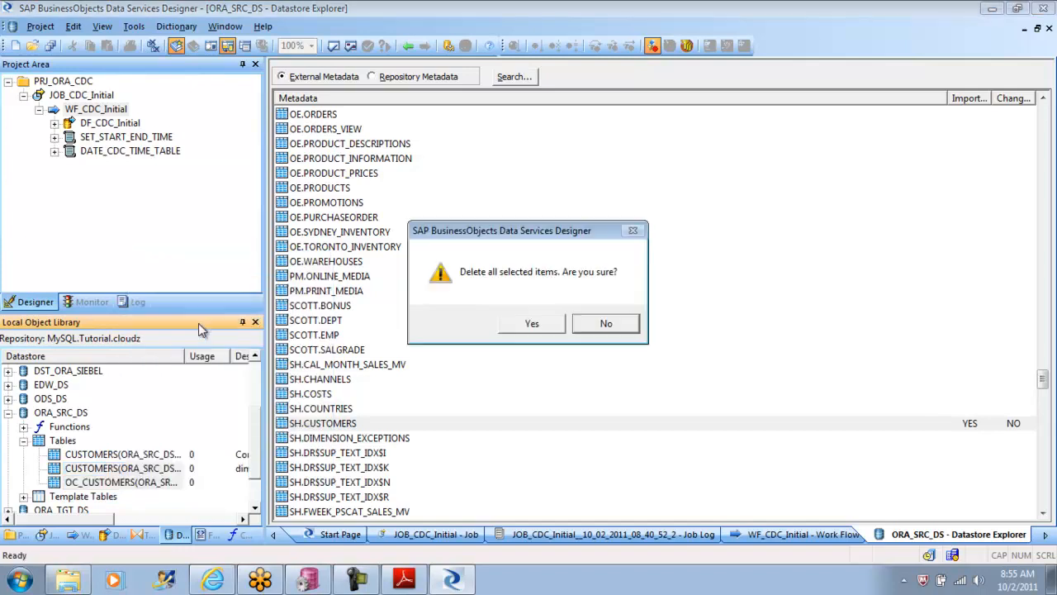
left_click(532, 322)
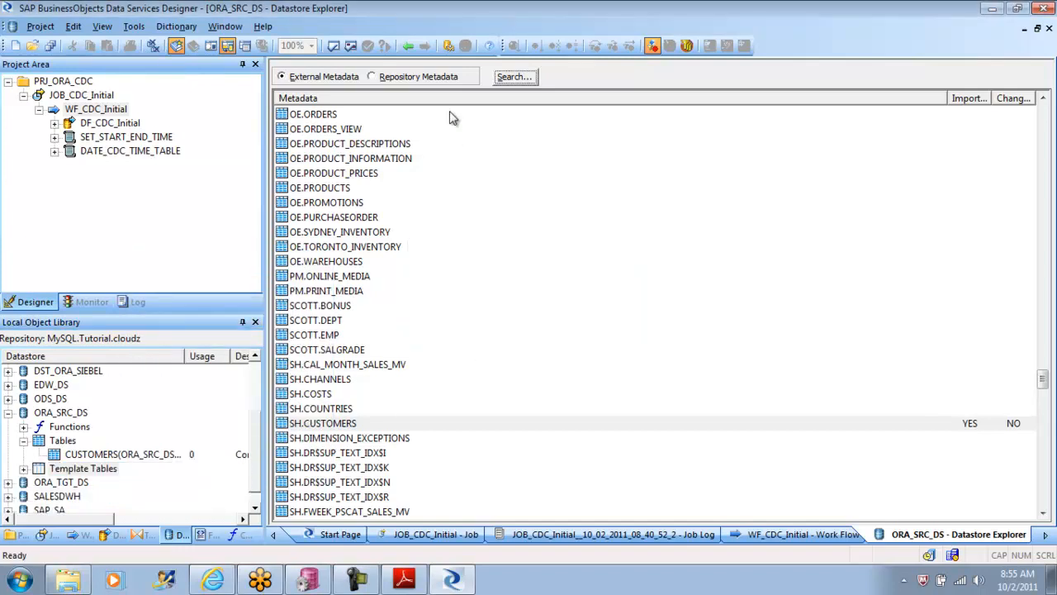
Step: Return to the WF_CDC_Initial work flow and open its DF_CDC_Initial data flow
left_click(409, 46)
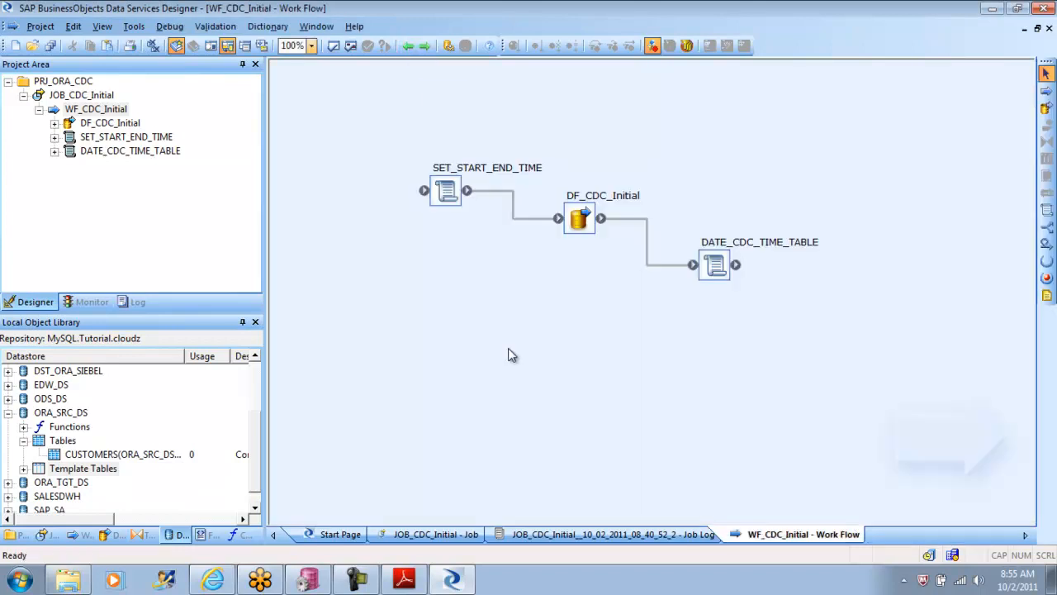
double_click(588, 212)
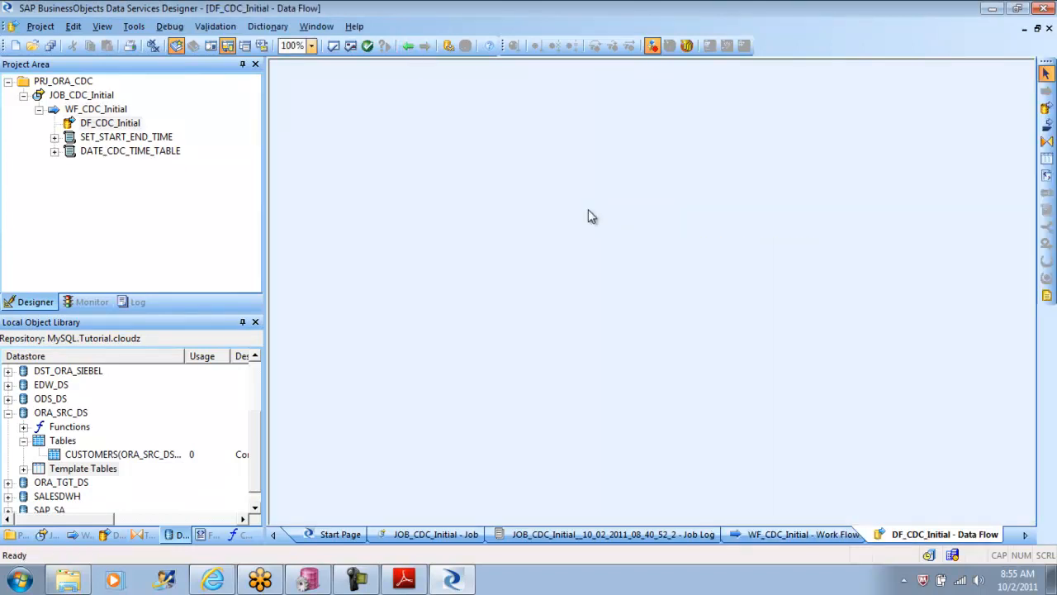
Step: Switch to the tutorial PDF in Adobe Reader and copy the two example script lines for $GV_STARTTIME and $GV_ENDTIME
left_click(403, 581)
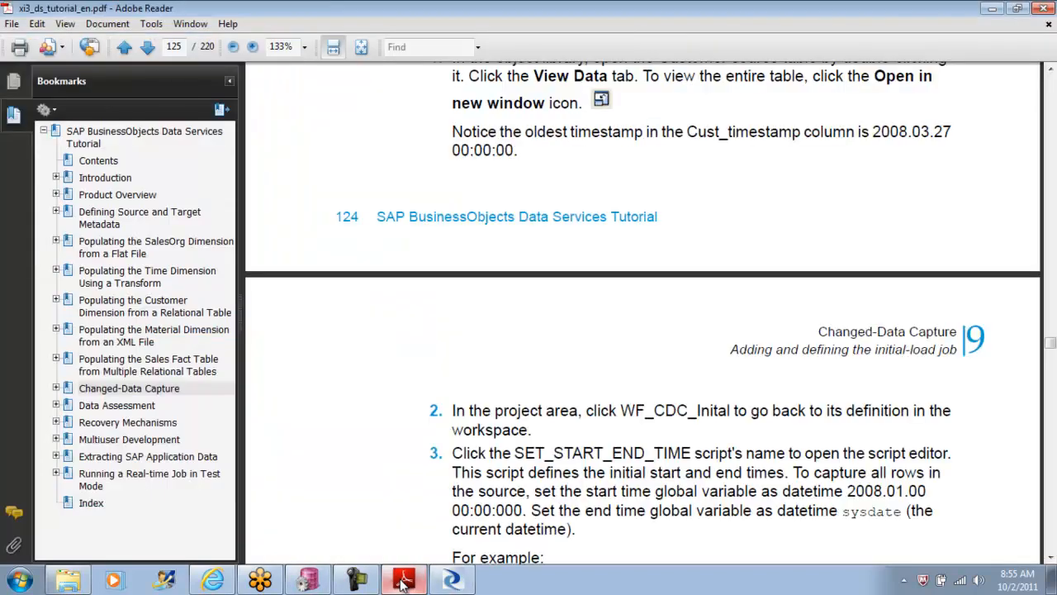
left_click(1050, 558)
scroll(1051, 557, "down", 4)
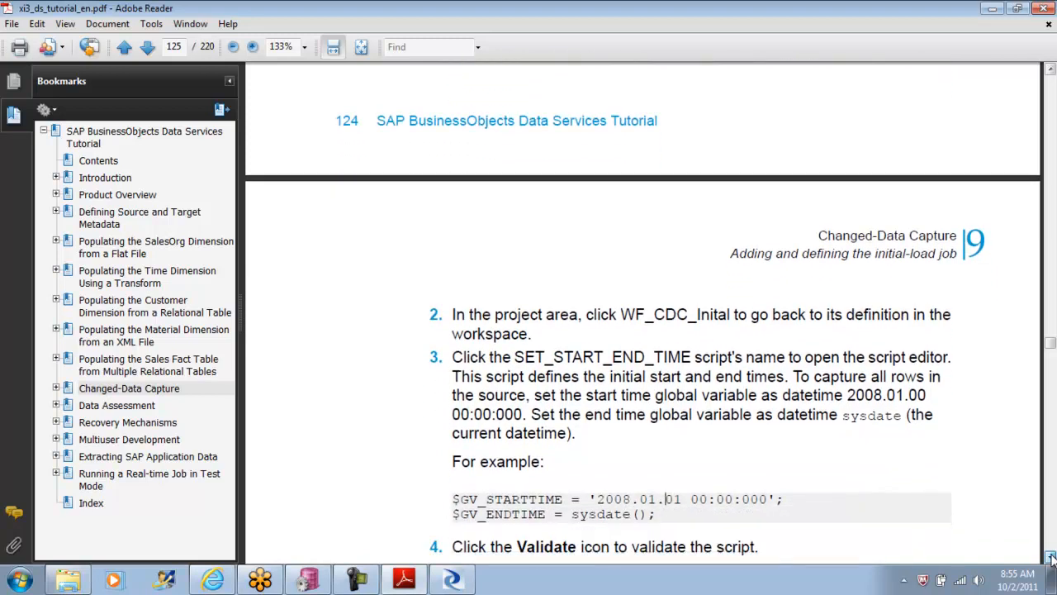
scroll(1050, 557, "down", 1)
left_click_drag(597, 449, 455, 450)
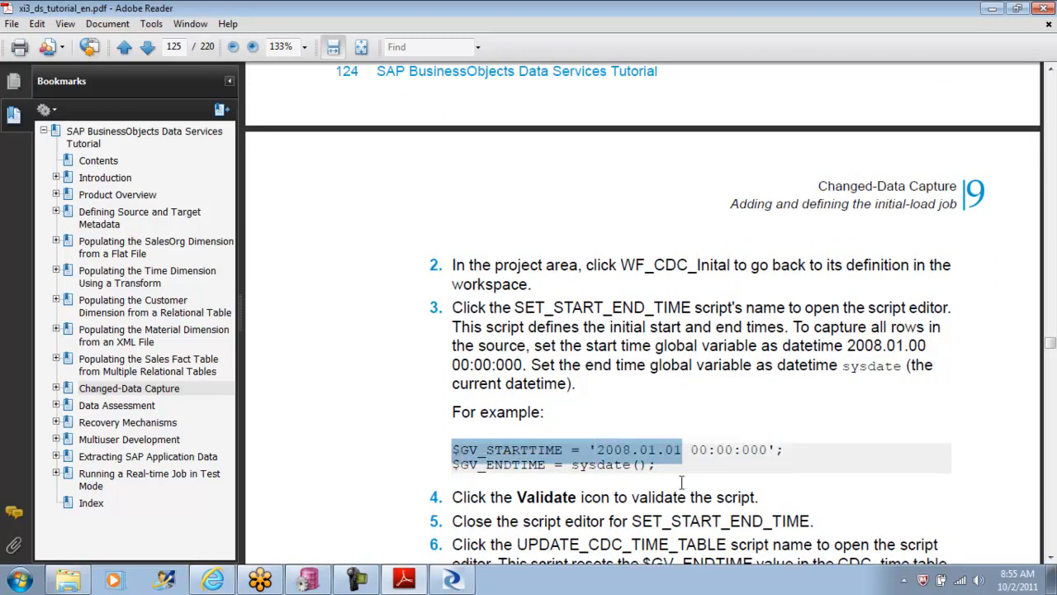
left_click(665, 468)
left_click_drag(646, 467, 453, 451)
key("ctrl+c")
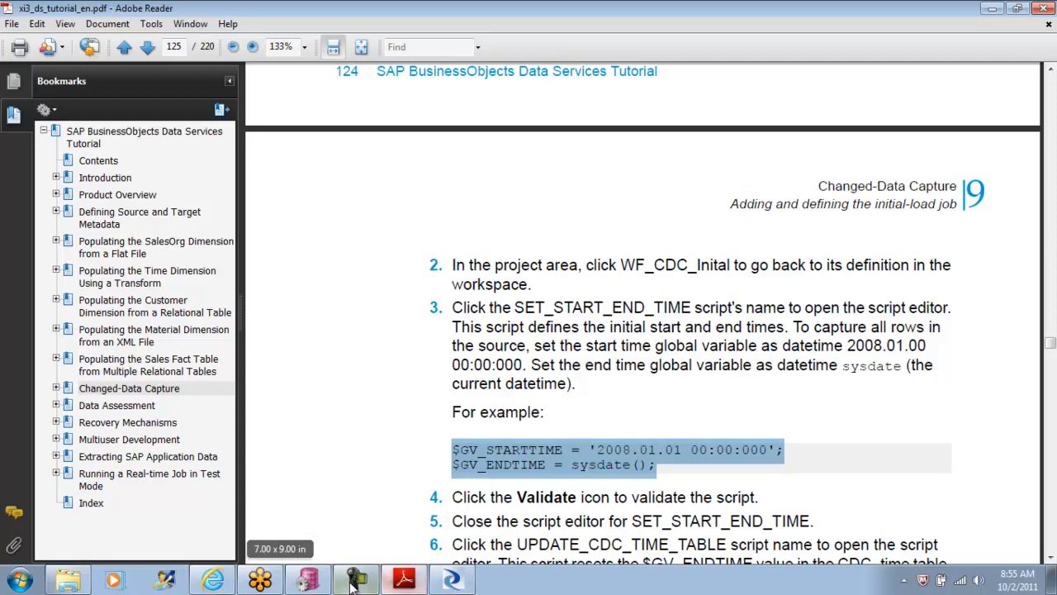
Step: Back in Data Services Designer, replace the whole SET_START_END_TIME script with $GV_STARTTIME = '2008.01.01 00:00:000'; and $GV_ENDTIME = sysdate();
left_click(453, 580)
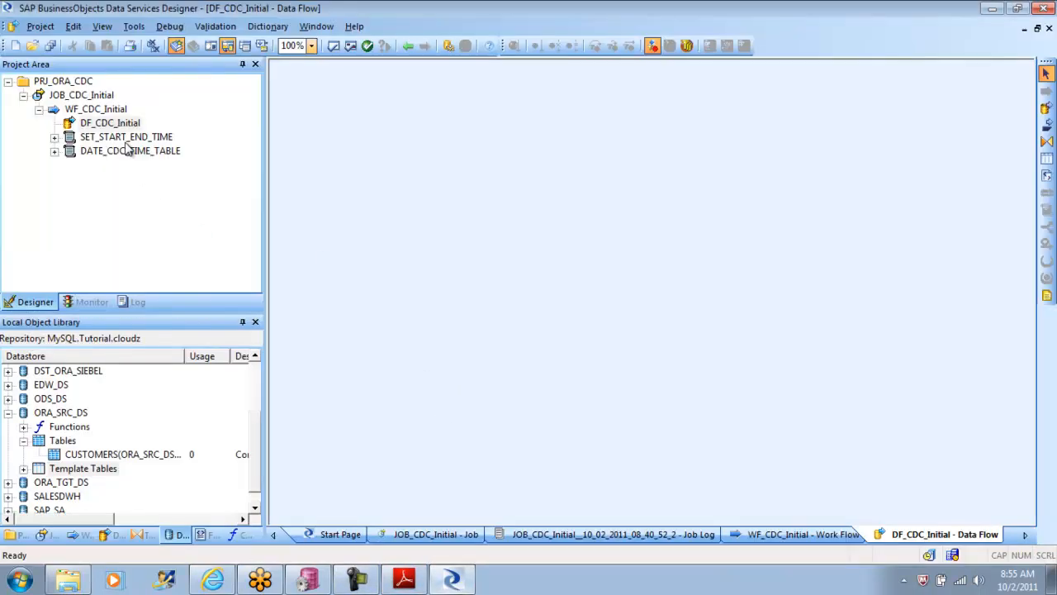
double_click(126, 137)
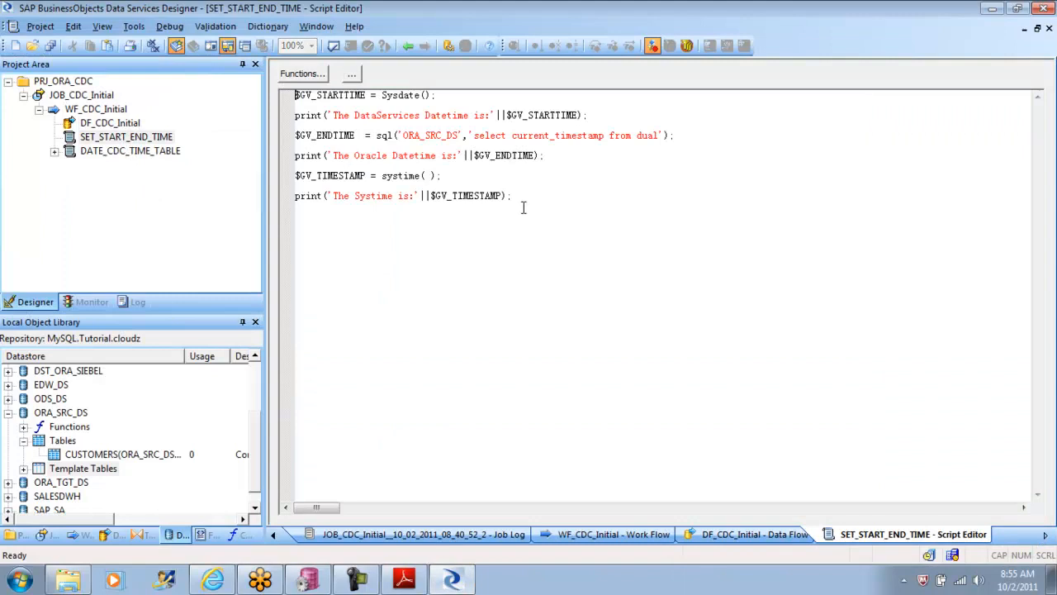
left_click_drag(512, 196, 264, 93)
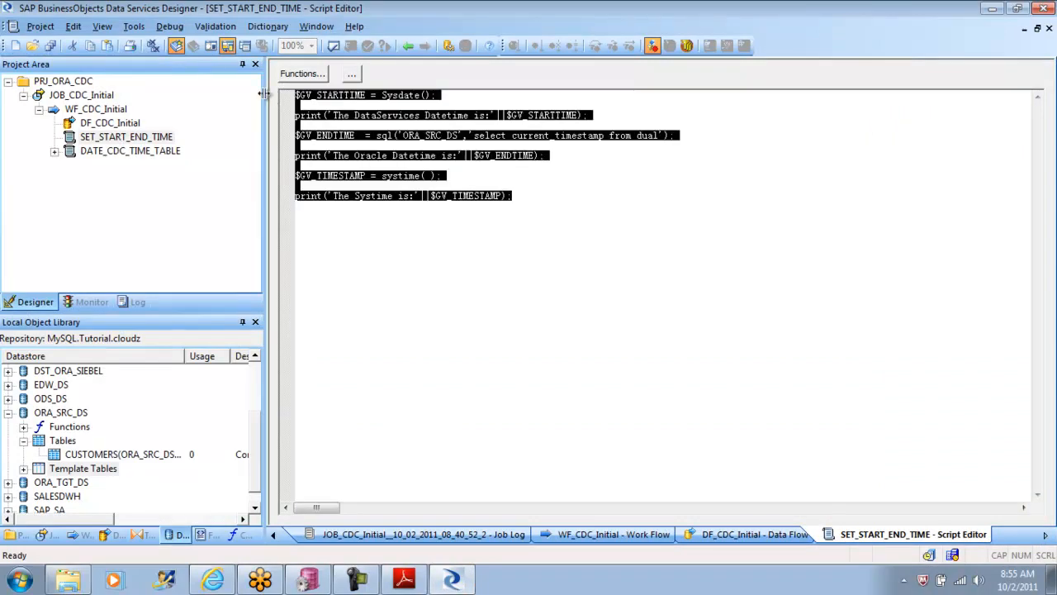
key("ctrl+v")
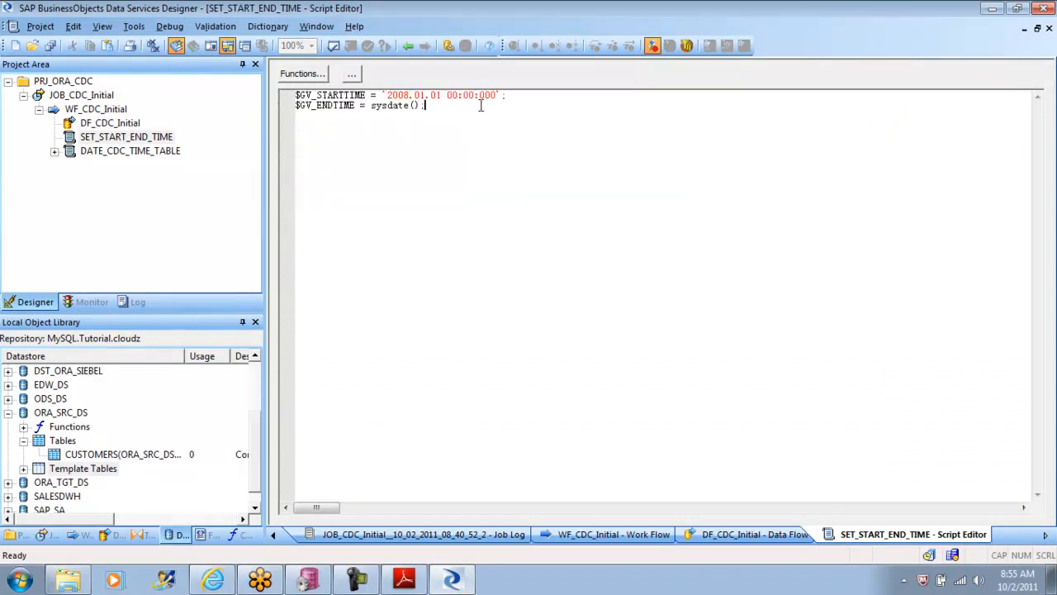
left_click_drag(511, 95, 383, 99)
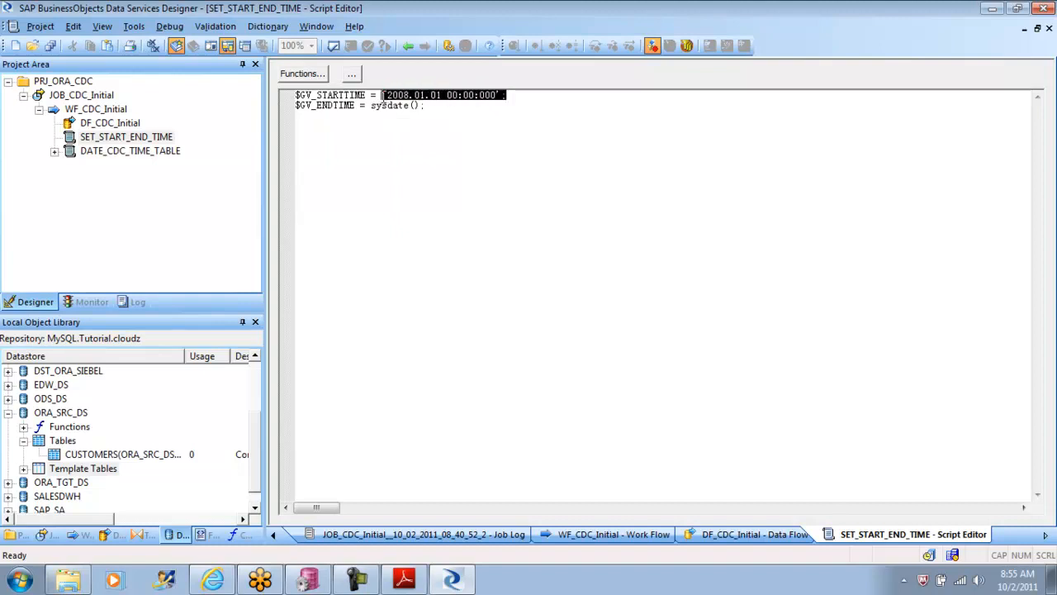
Step: Validate the SET_START_END_TIME script and dismiss the validation output
left_click(435, 126)
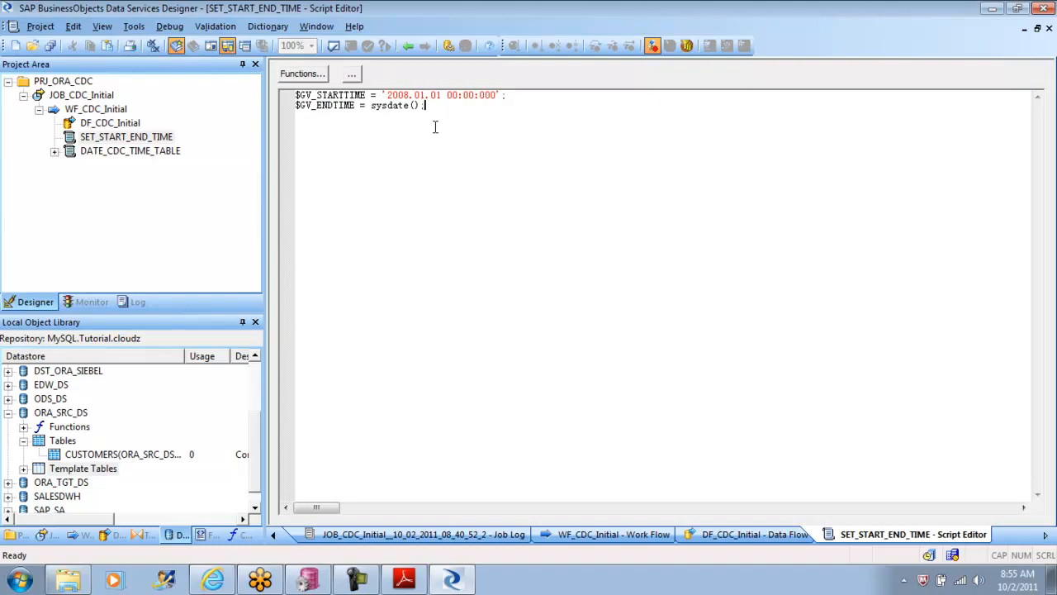
left_click(334, 47)
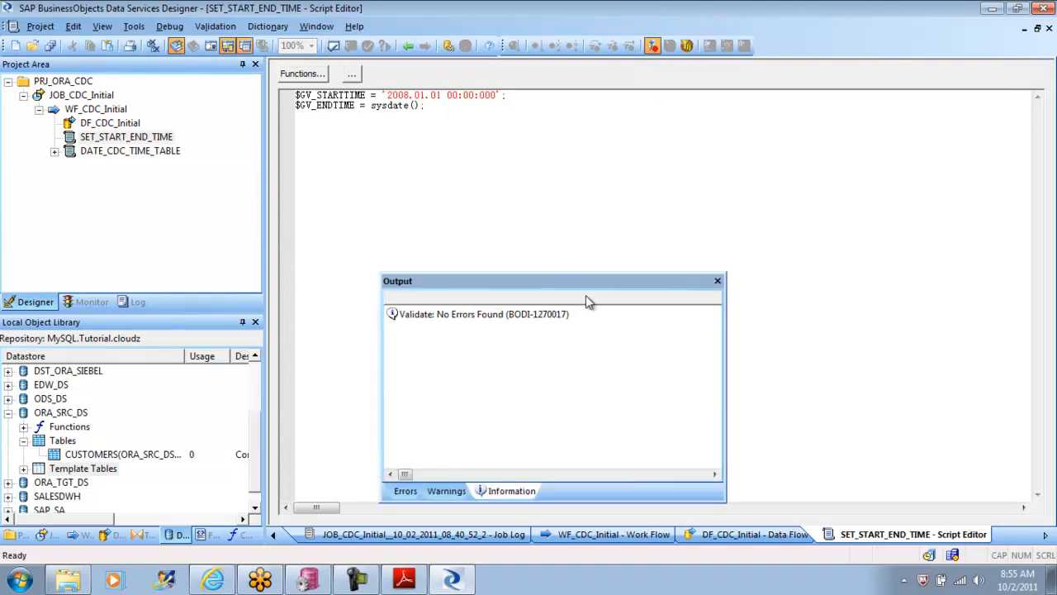
left_click(719, 282)
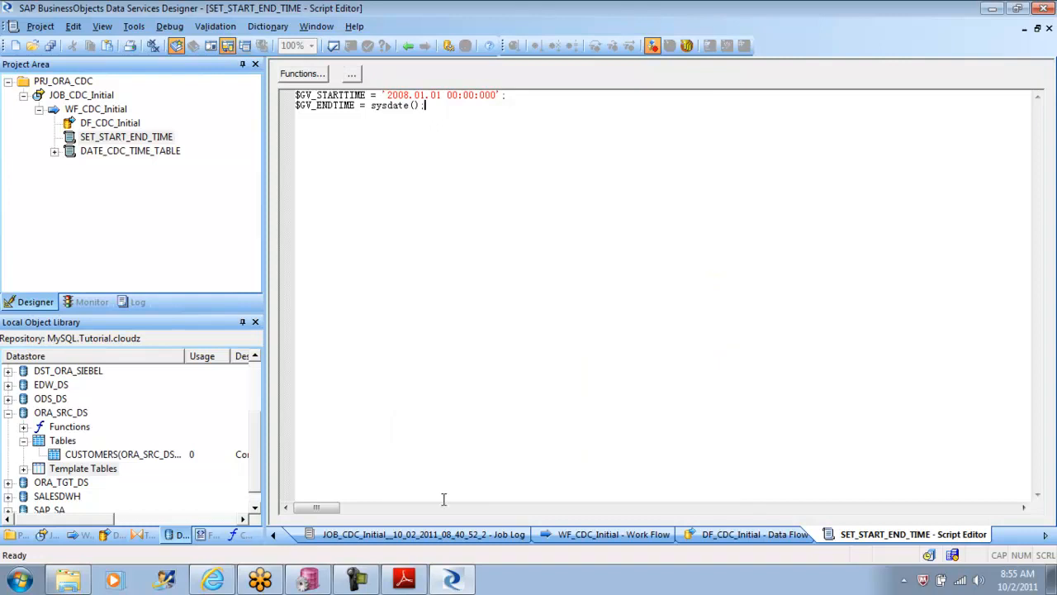
Step: Switch to the tutorial PDF in Adobe Reader and copy the MS SQL Server example statements that delete from and insert into TARGET.CDC_TIME
left_click(403, 578)
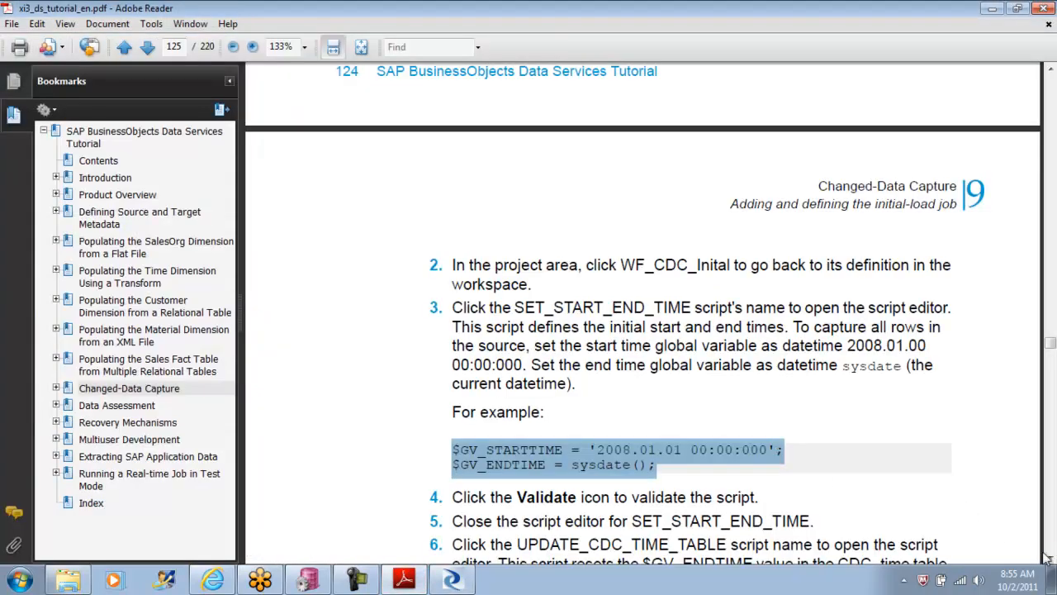
left_click(1051, 559)
left_click_drag(1052, 559, 1052, 559)
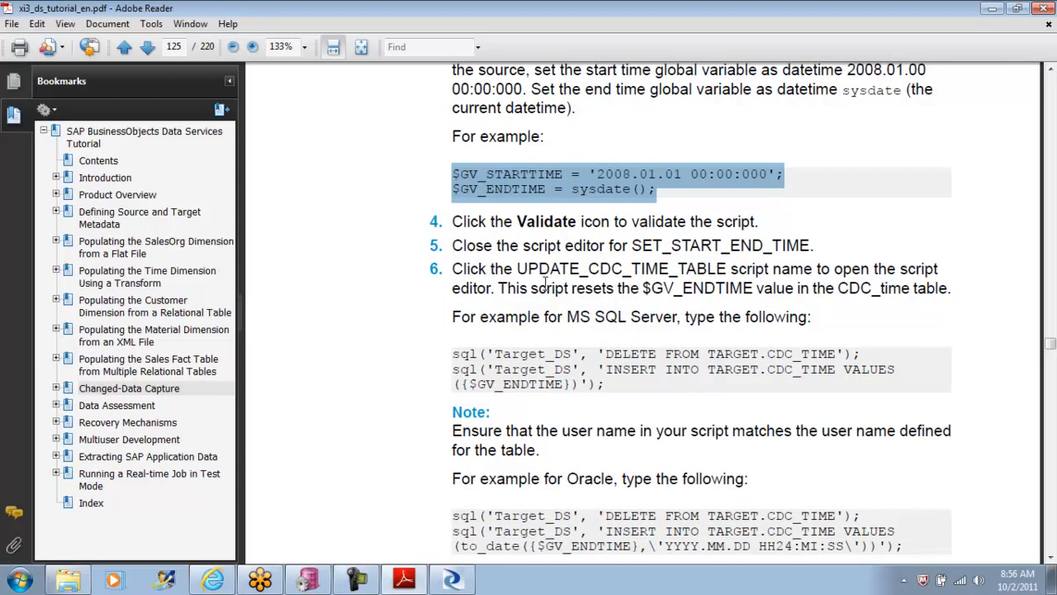
left_click_drag(526, 268, 655, 285)
left_click_drag(517, 269, 706, 272)
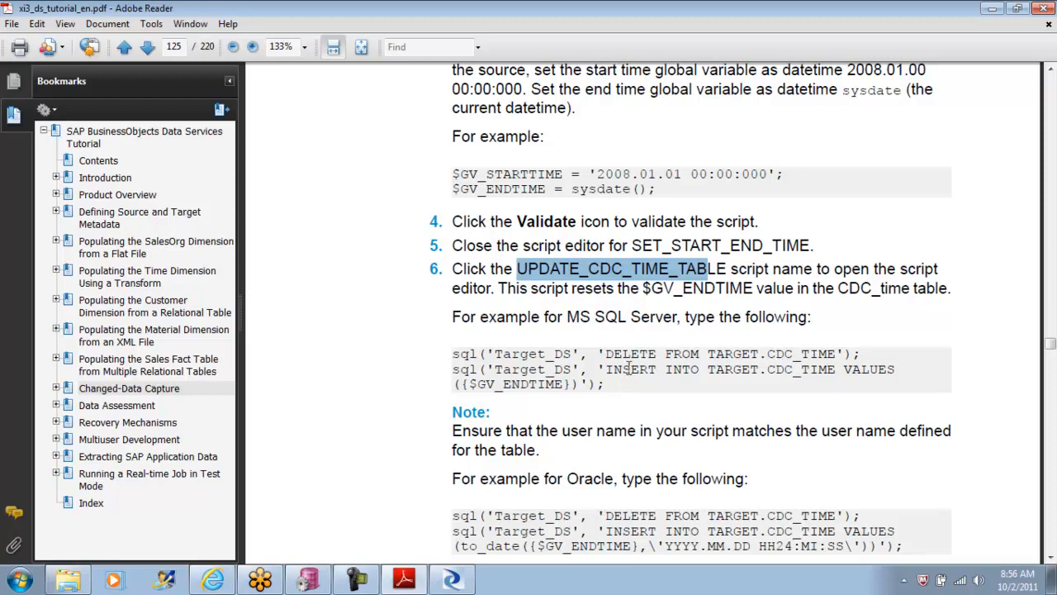
left_click_drag(608, 386, 452, 357)
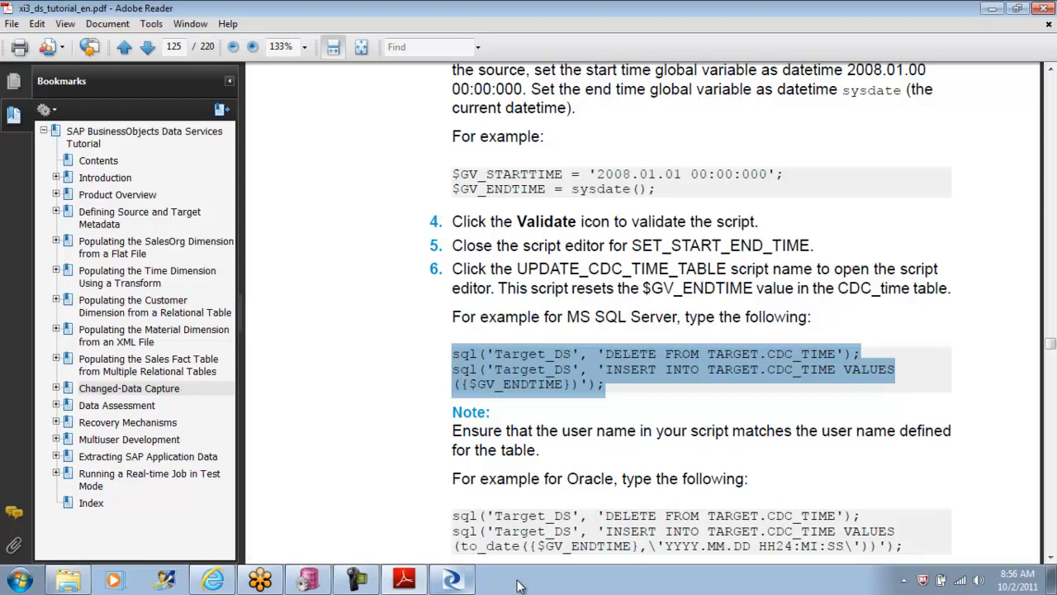
Step: Back in Data Services Designer, paste the two sql statements below the $GV_ENDTIME line and change the datastore name in both to ORA_TGT_DS
left_click(453, 581)
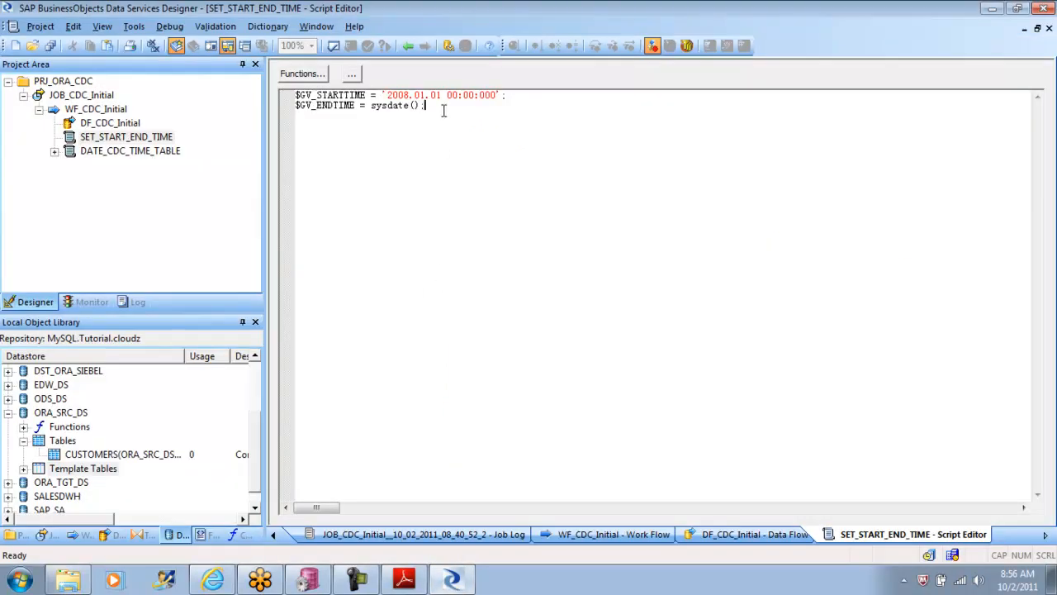
key("ctrl+v")
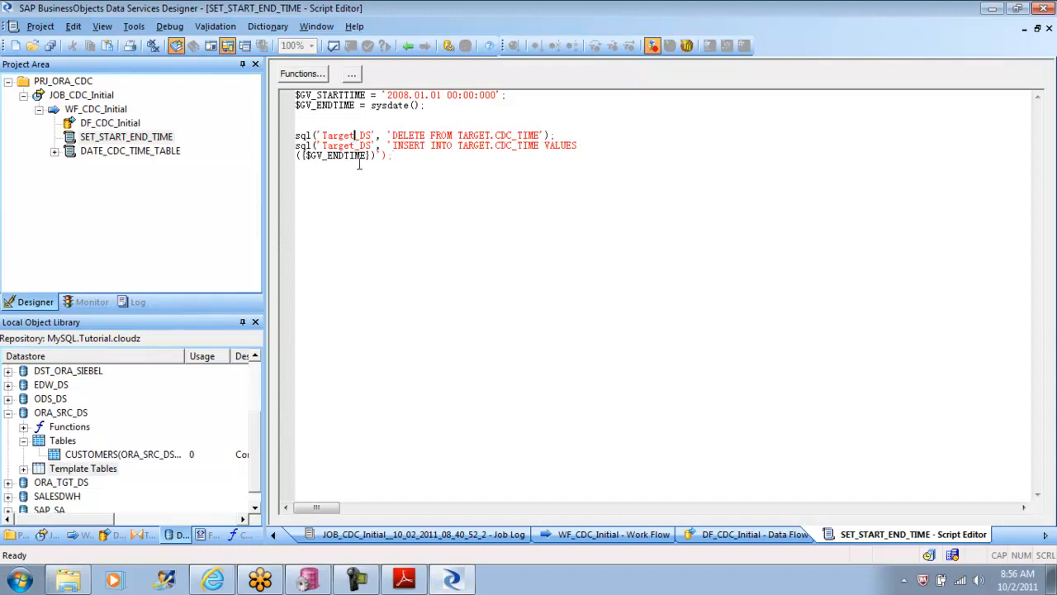
key("BackSpace")
key("BackSpace")
key("BackSpace")
key("BackSpace")
key("BackSpace")
key("BackSpace")
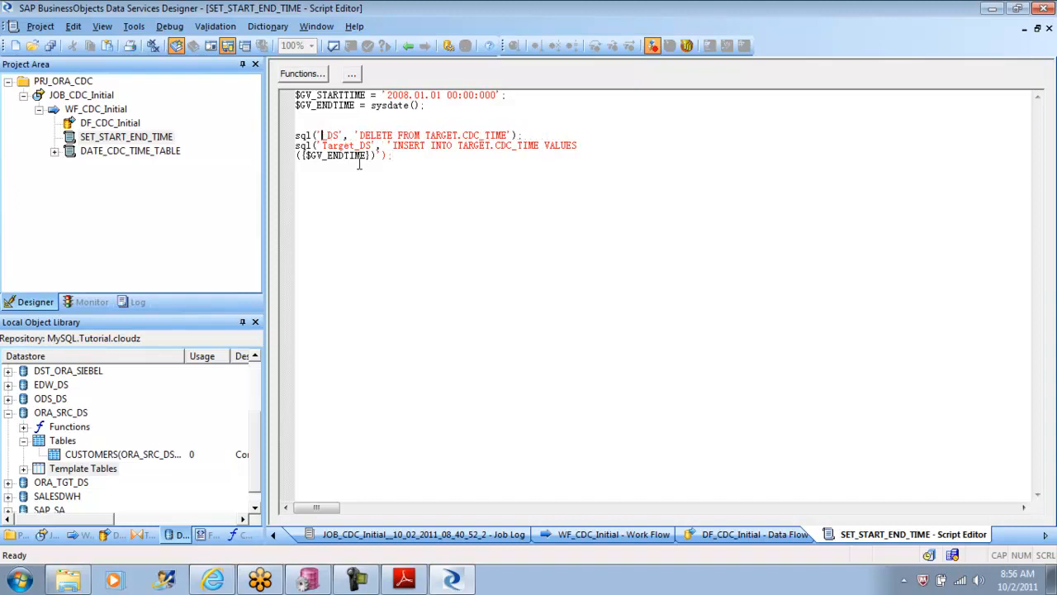
type("ORA")
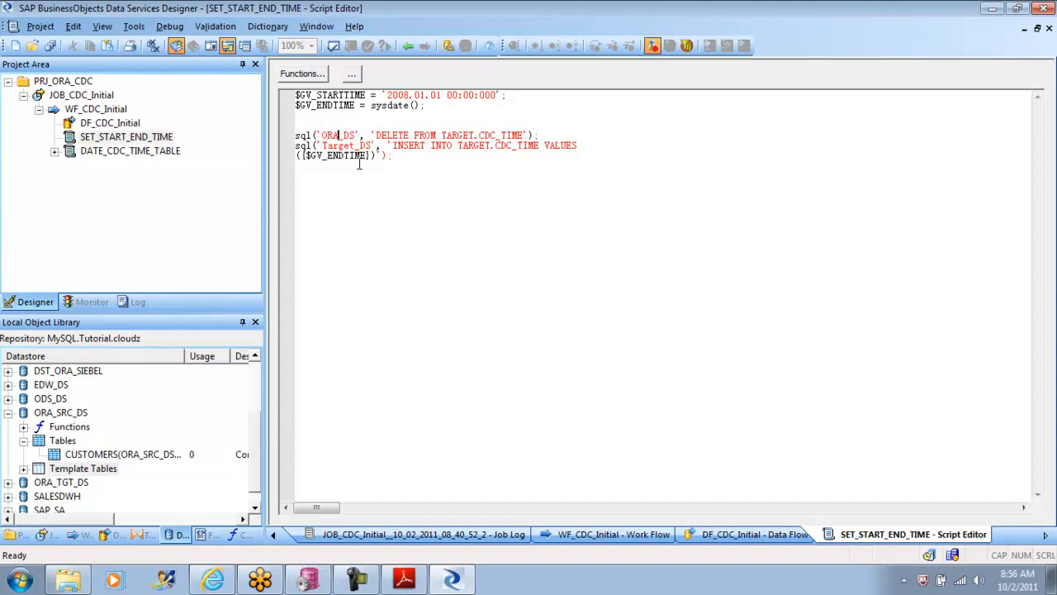
type("GT")
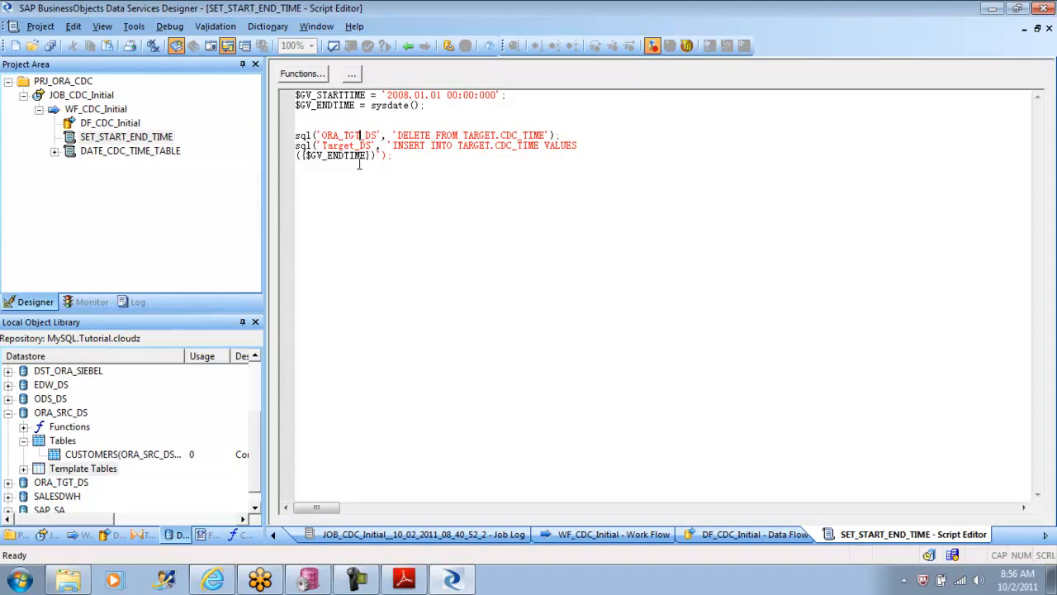
double_click(337, 137)
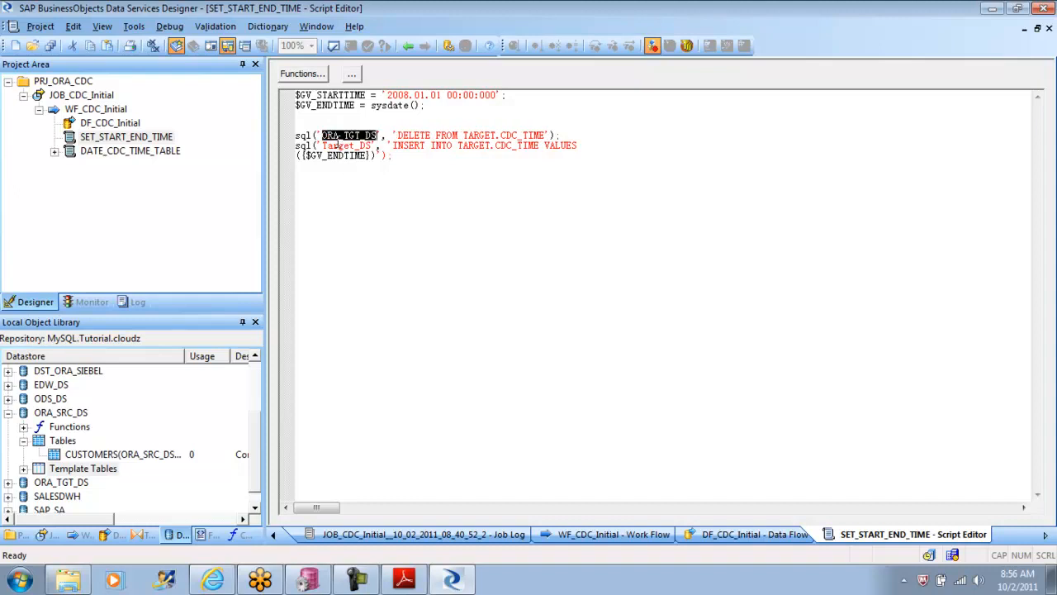
double_click(339, 147)
key("ctrl+v")
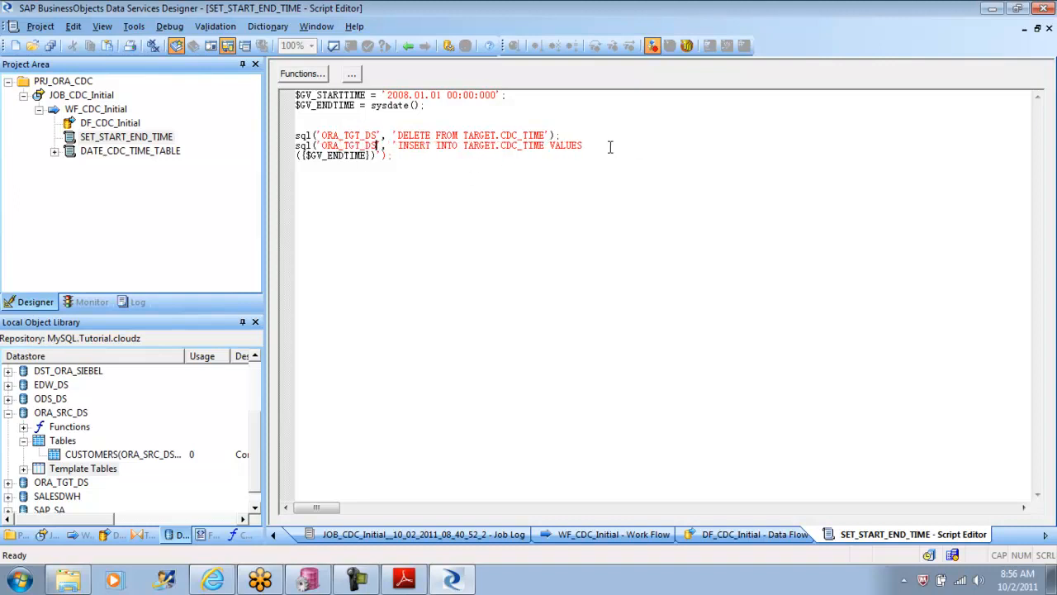
Step: Join the INSERT statement's ({$GV_ENDTIME}) values onto the same line, validate the script and dismiss the output
key("Down")
key("Home")
key("BackSpace")
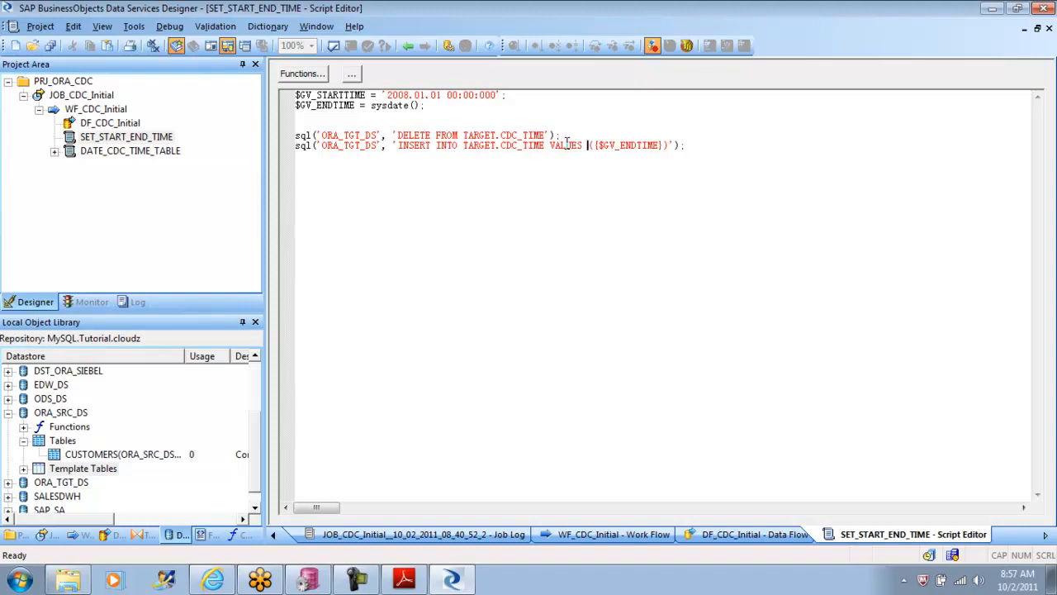
left_click(332, 47)
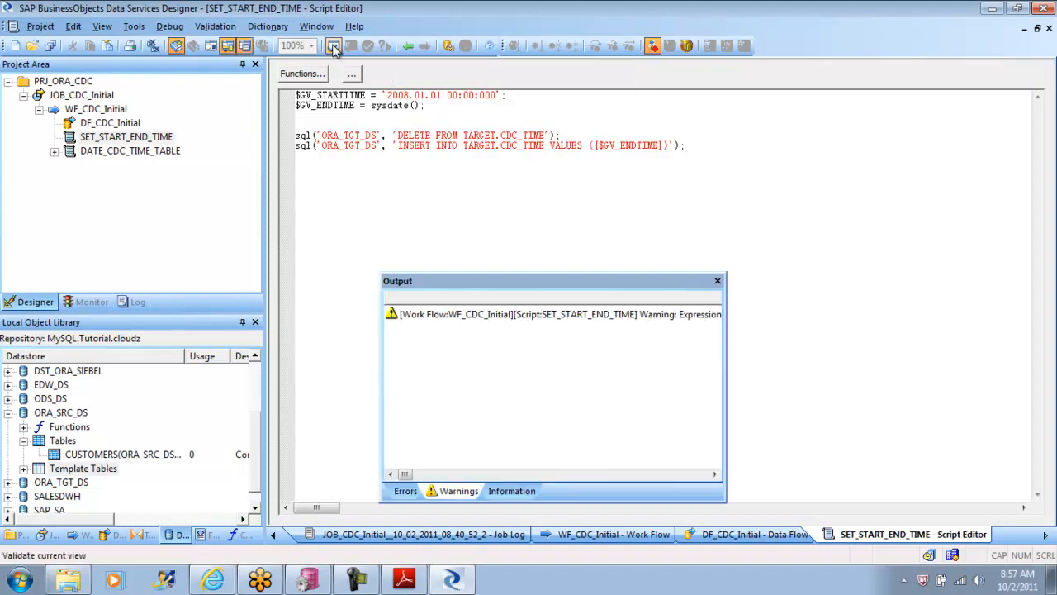
left_click(718, 281)
Step: Return to the tutorial PDF and examine the Oracle script example, its TARGET owner name and the note on validation warnings
left_click(404, 578)
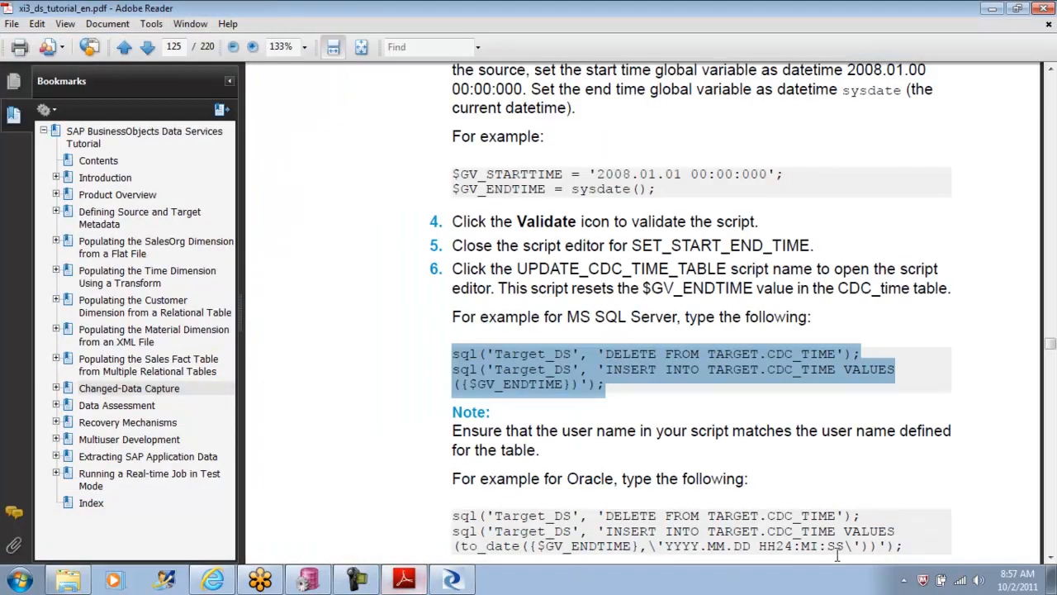
left_click(1051, 557)
left_click(1050, 557)
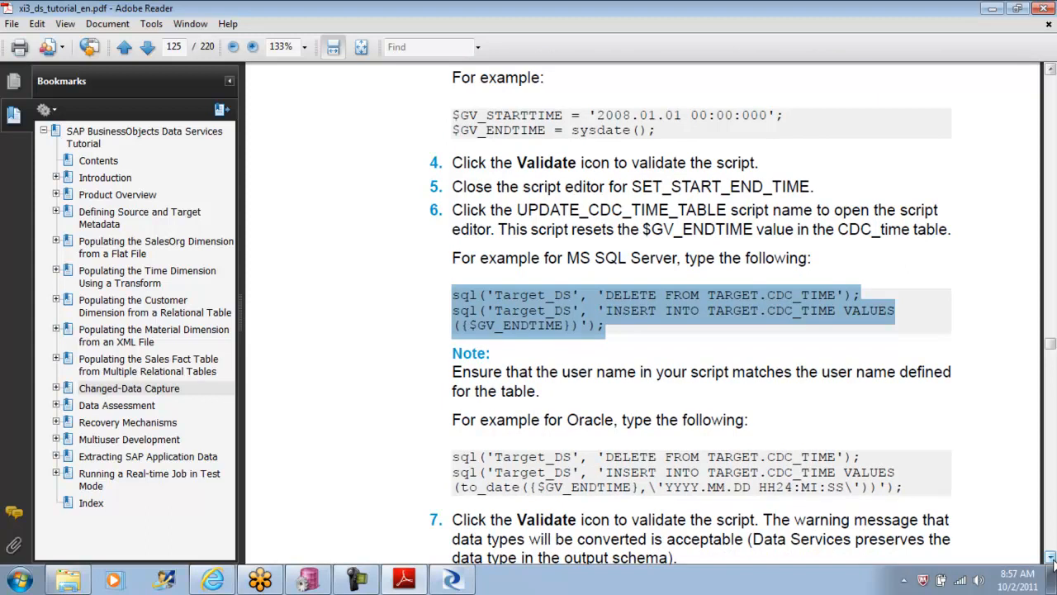
left_click(1050, 558)
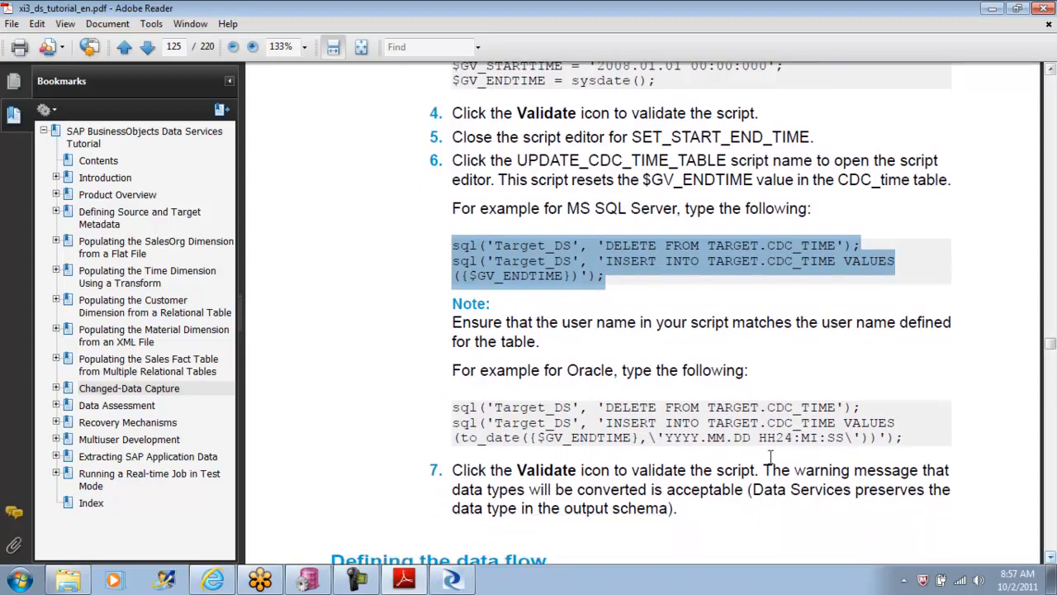
left_click_drag(759, 406, 707, 407)
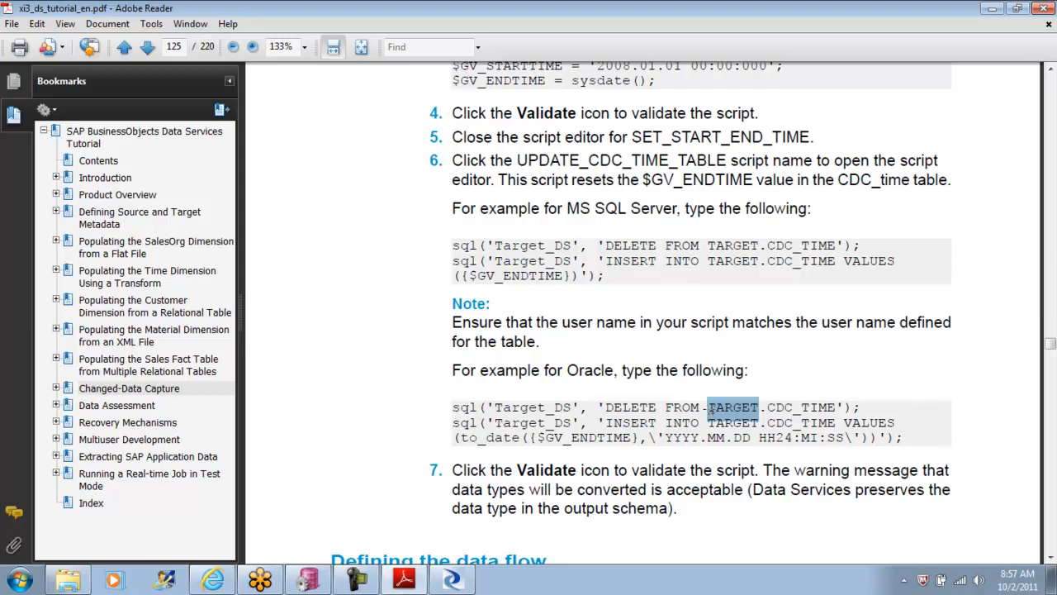
Step: Back in Data Services Designer, edit the ORA_TGT_DS datastore and create a new alias named DSOWNER in its advanced settings
left_click(452, 579)
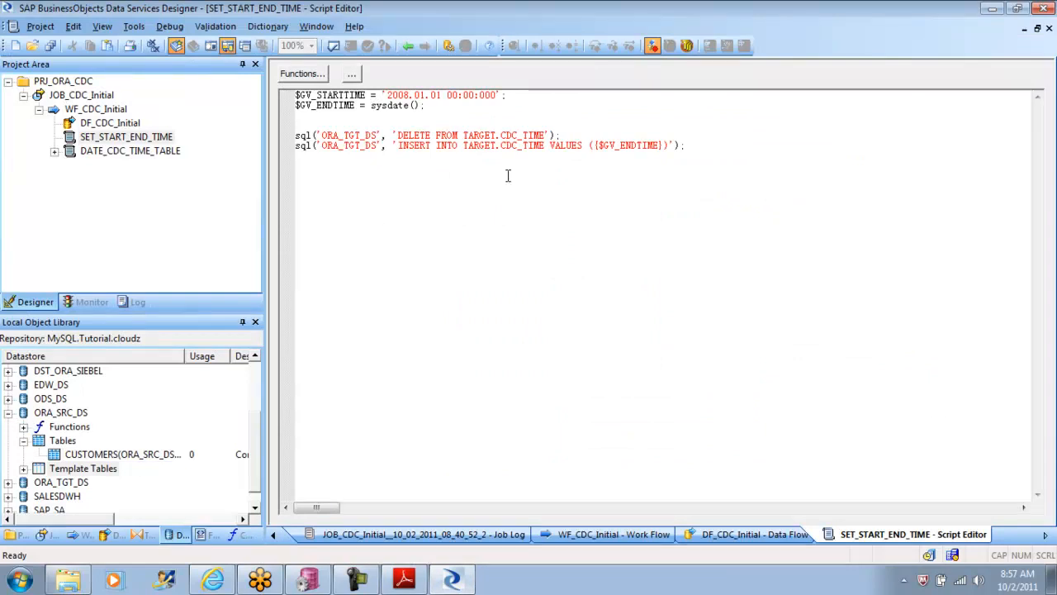
double_click(481, 135)
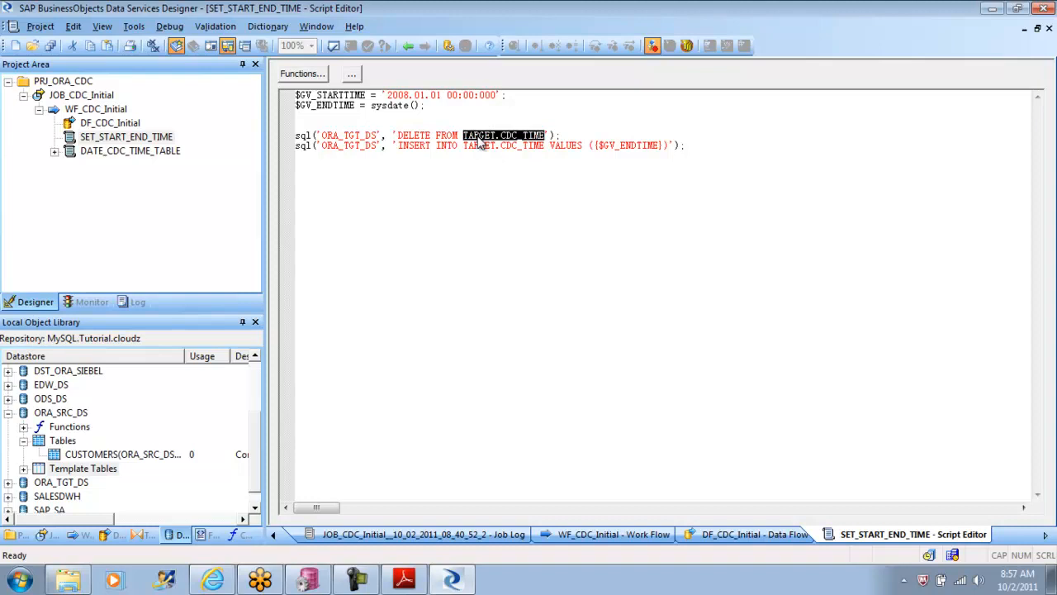
left_click(8, 412)
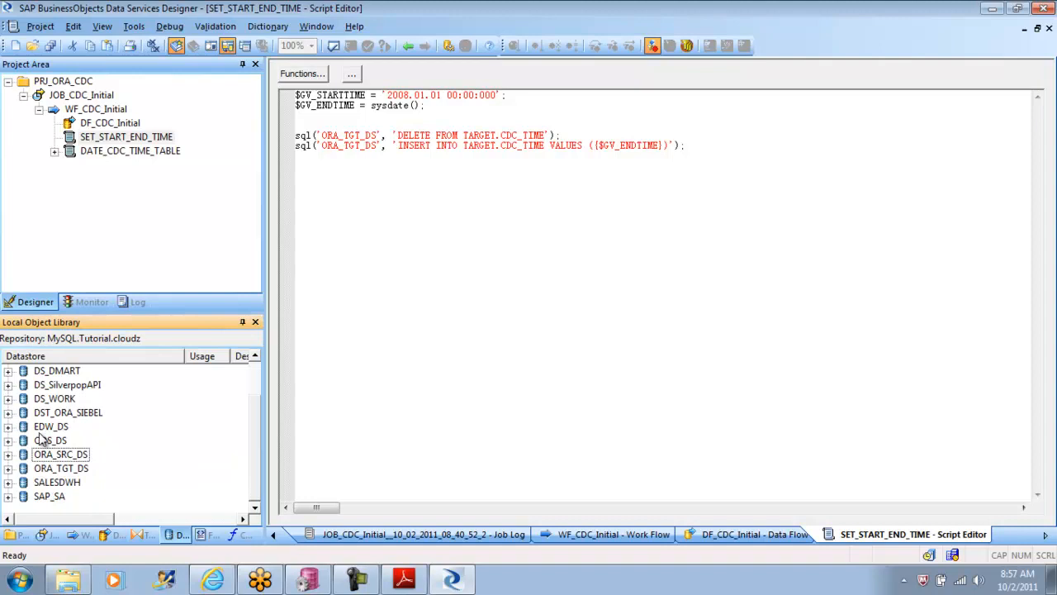
right_click(73, 468)
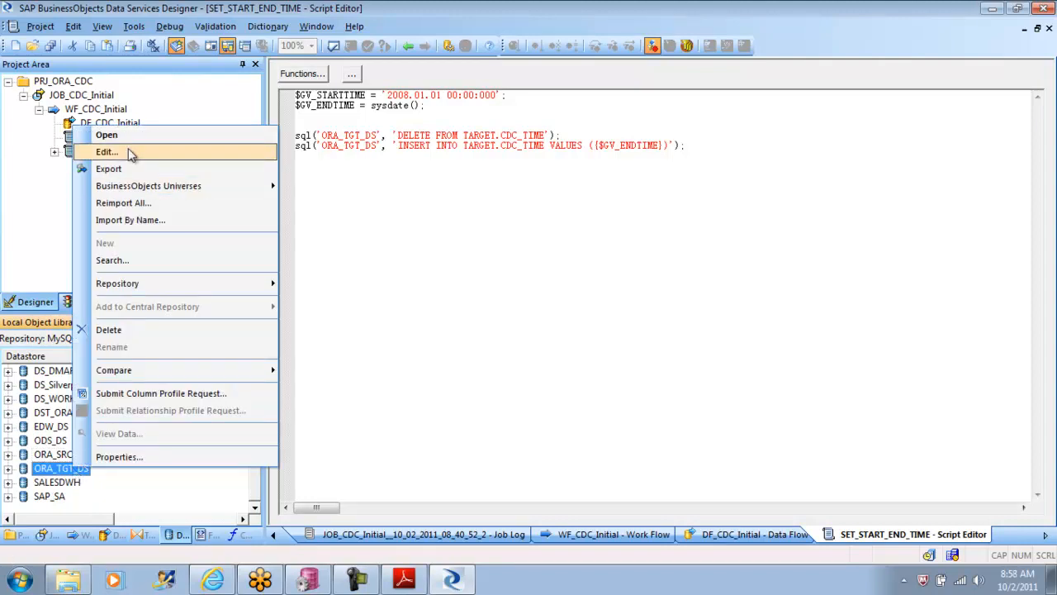
left_click(106, 152)
left_click(407, 358)
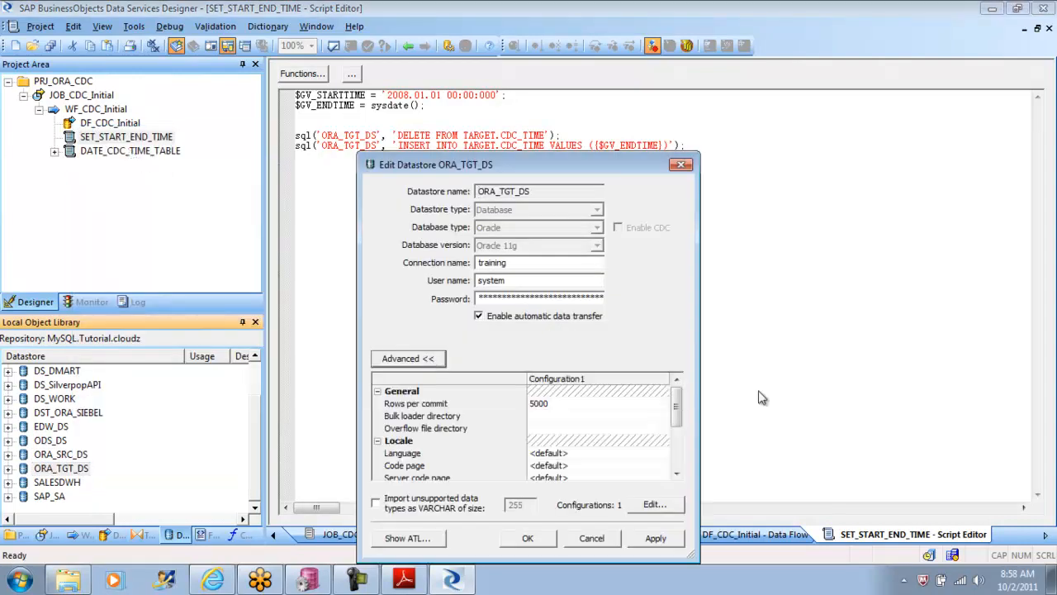
left_click_drag(676, 405, 679, 456)
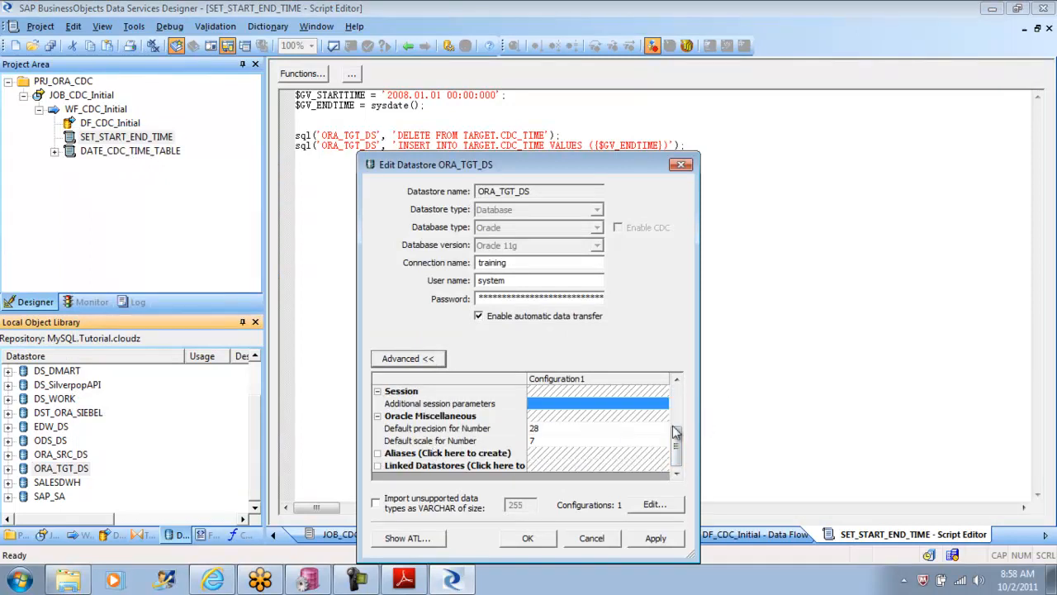
left_click(452, 455)
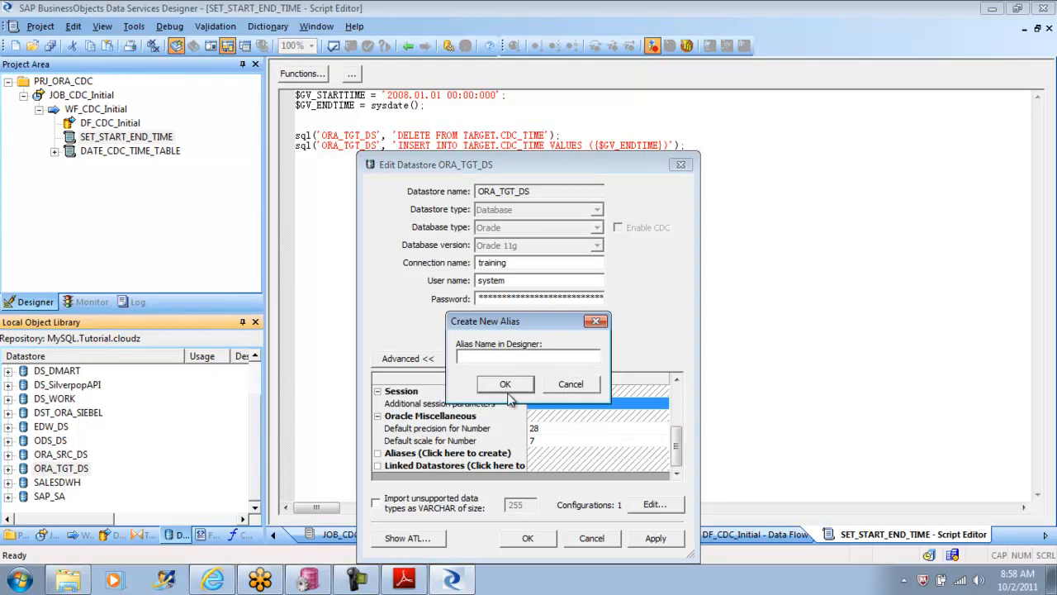
type("DSOWNER")
left_click(506, 384)
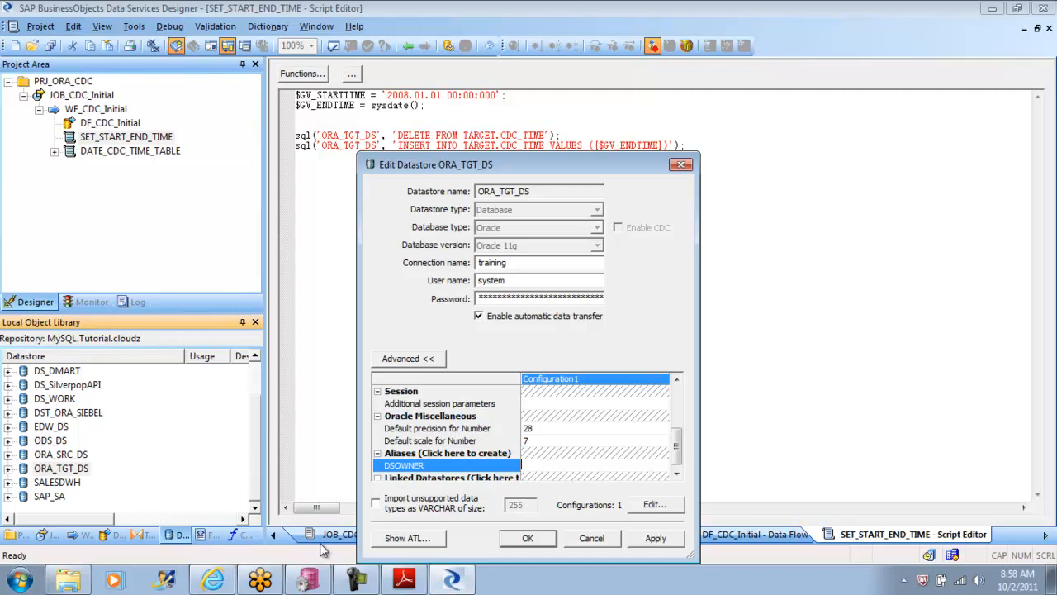
Step: Switch to PL/SQL Developer, list the tables owned by the OE user and widen the object browser to read their full names
left_click(308, 580)
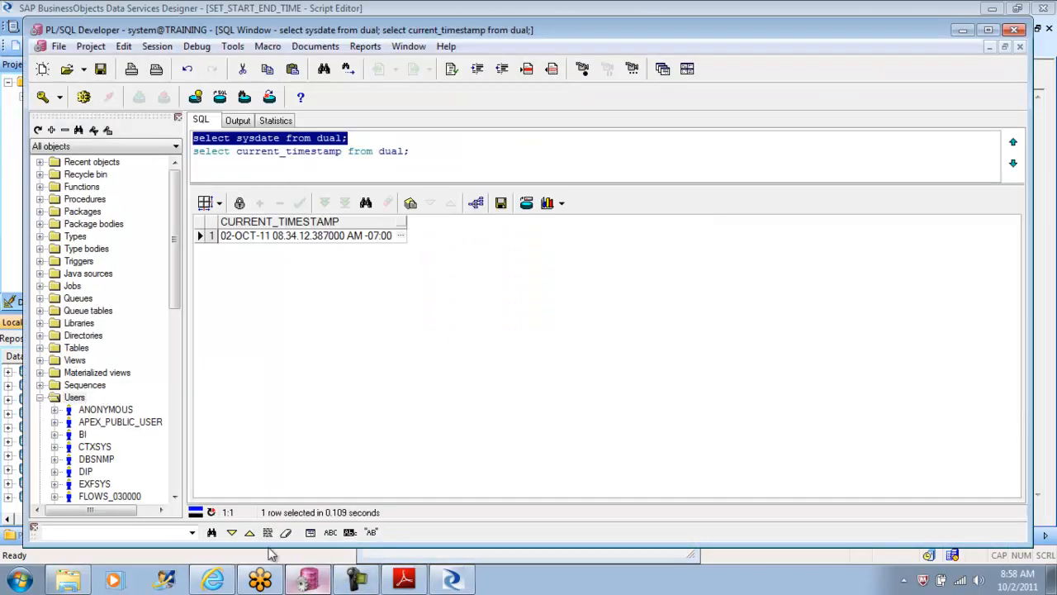
scroll(178, 347, "down", 6)
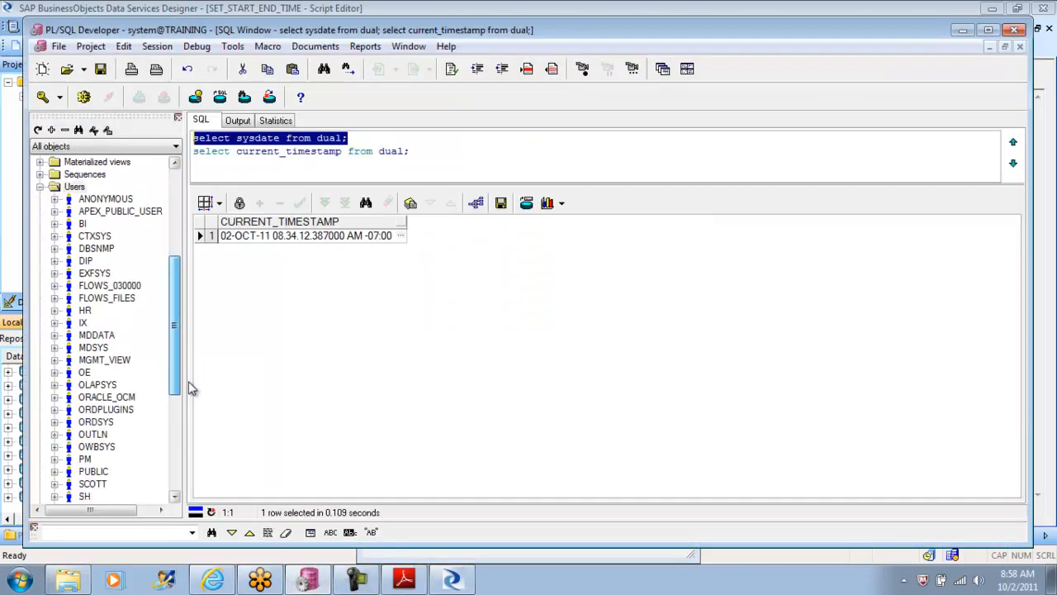
scroll(190, 395, "down", 1)
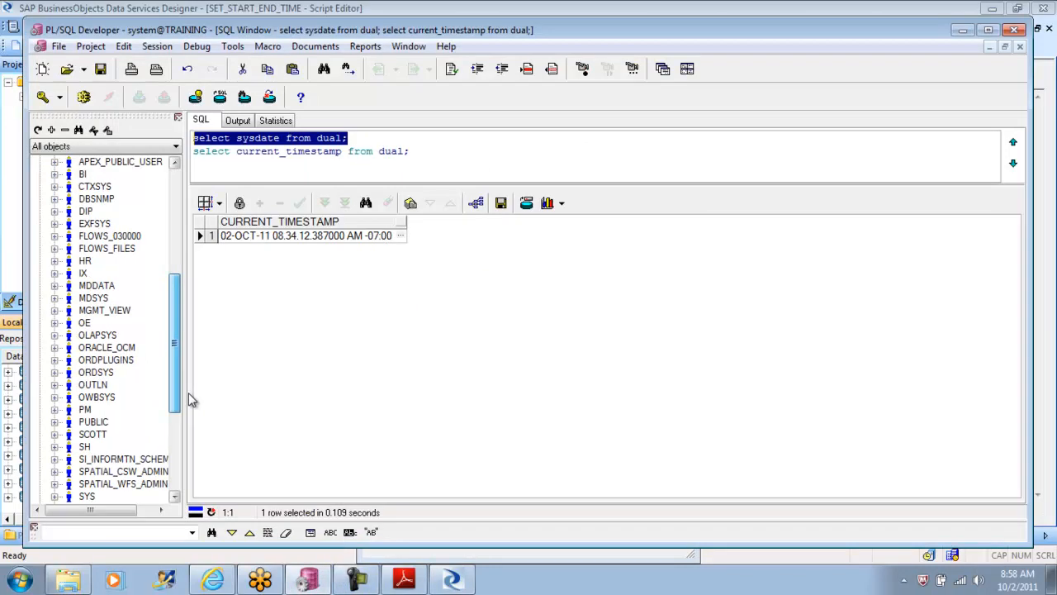
left_click(54, 323)
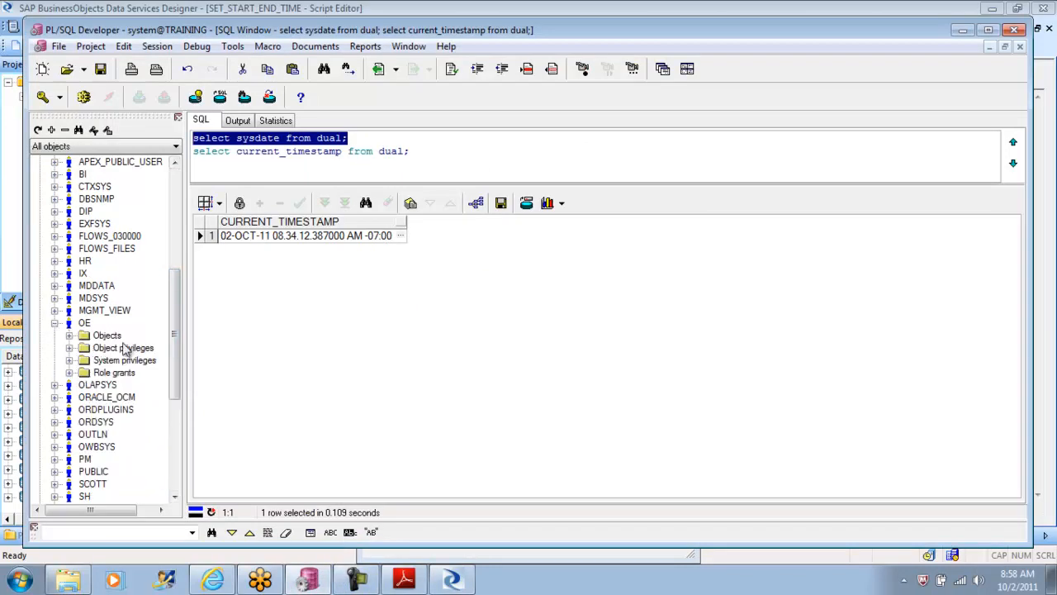
left_click(69, 336)
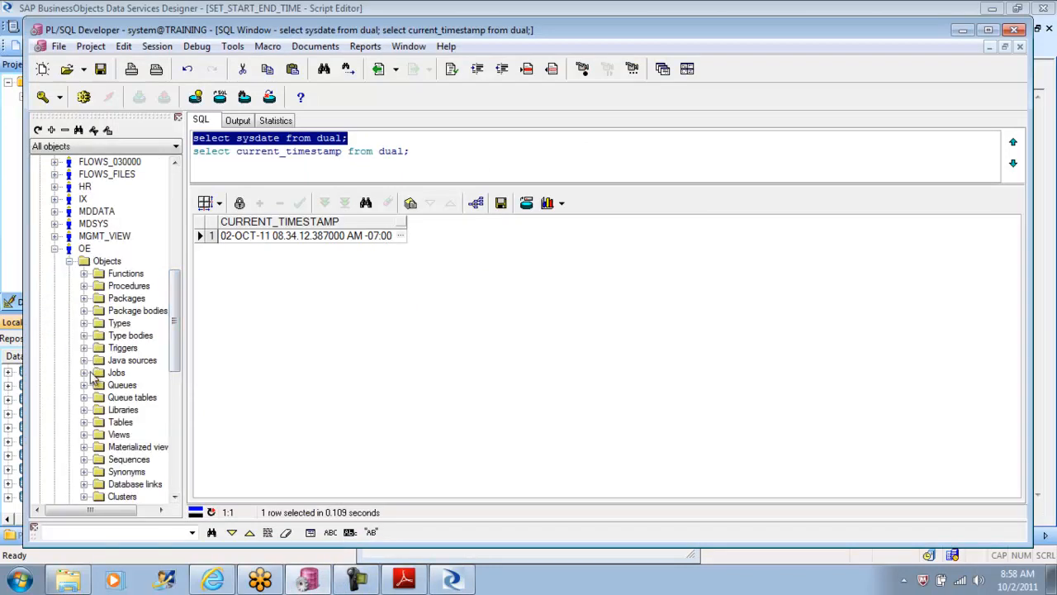
left_click(83, 422)
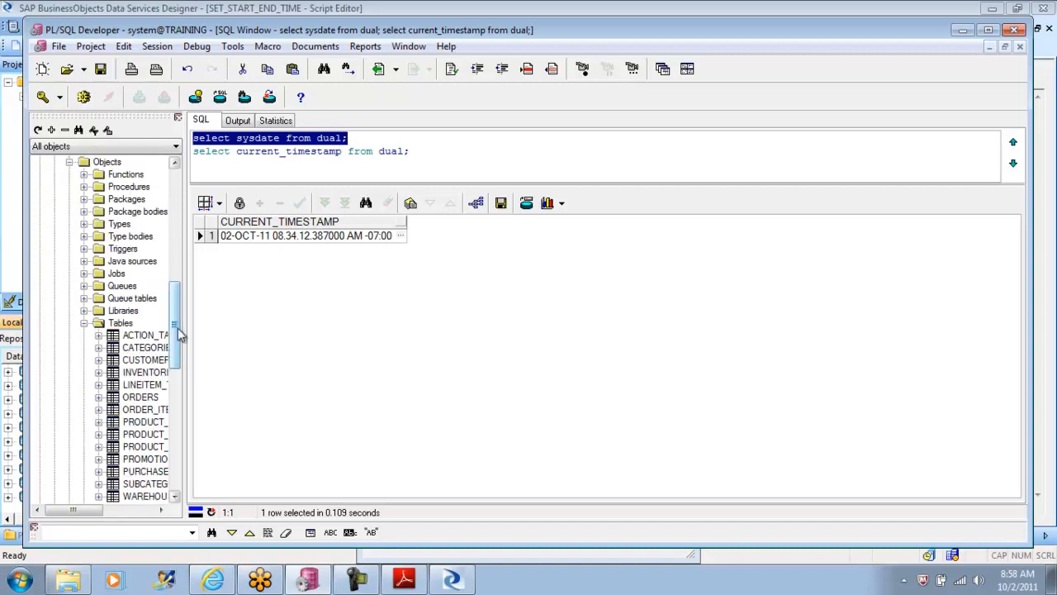
left_click_drag(184, 324, 281, 330)
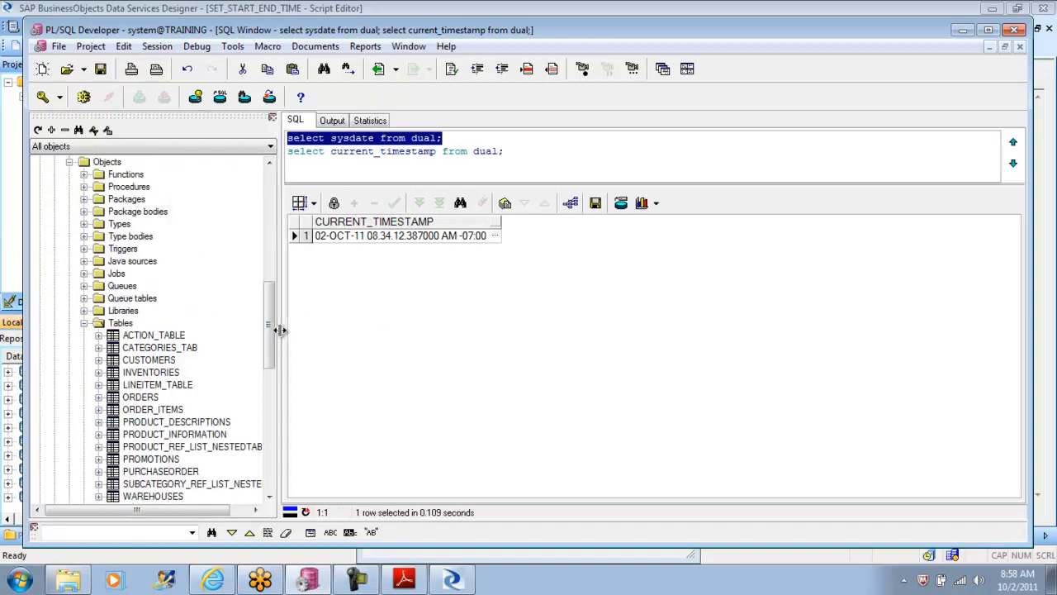
Step: Query the data of the OE user's CUSTOMERS table and examine the owner prefix in the query
right_click(148, 363)
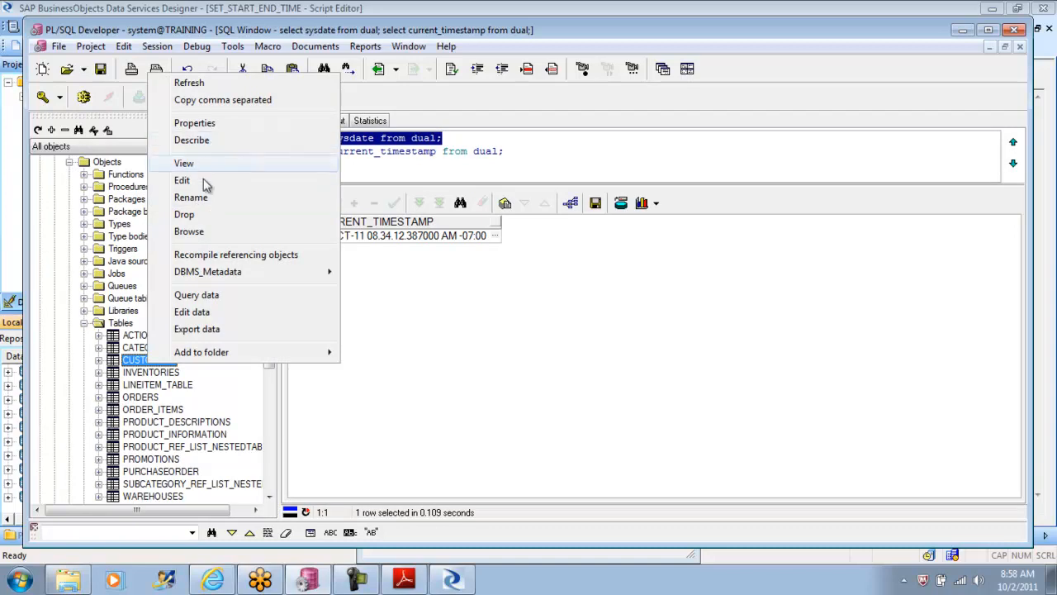
left_click(201, 295)
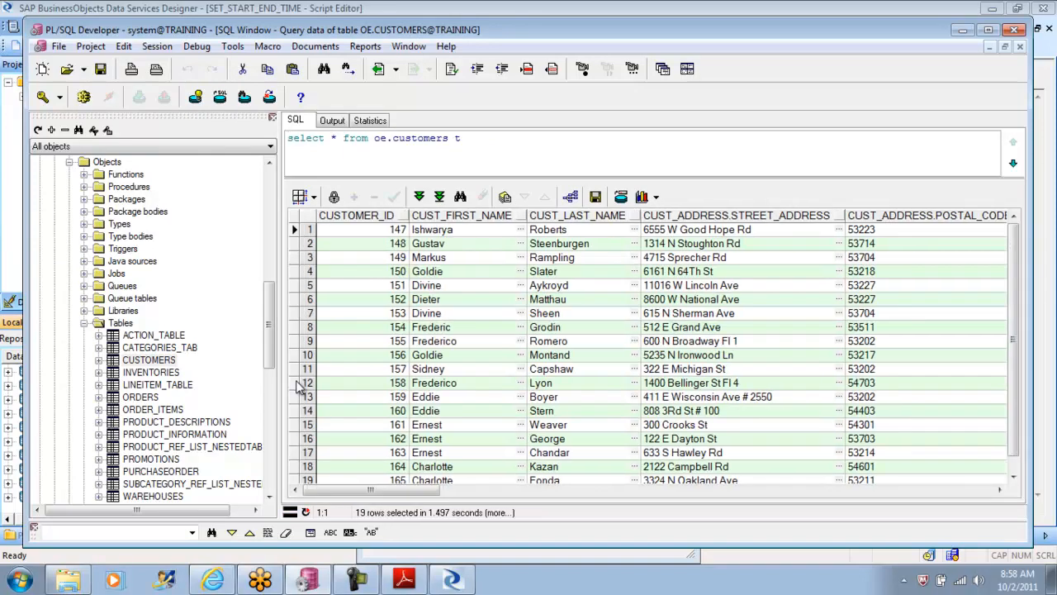
left_click_drag(370, 490, 312, 438)
left_click_drag(386, 139, 368, 139)
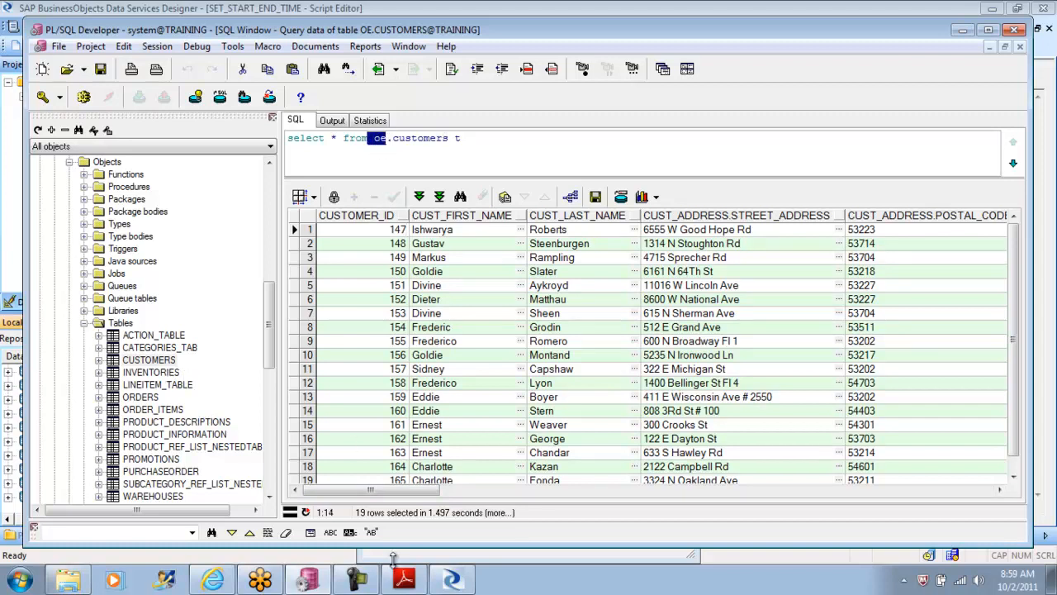
Step: Back in Data Services Designer, map the DSOWNER alias of ORA_TGT_DS to OE and save the datastore
left_click(453, 581)
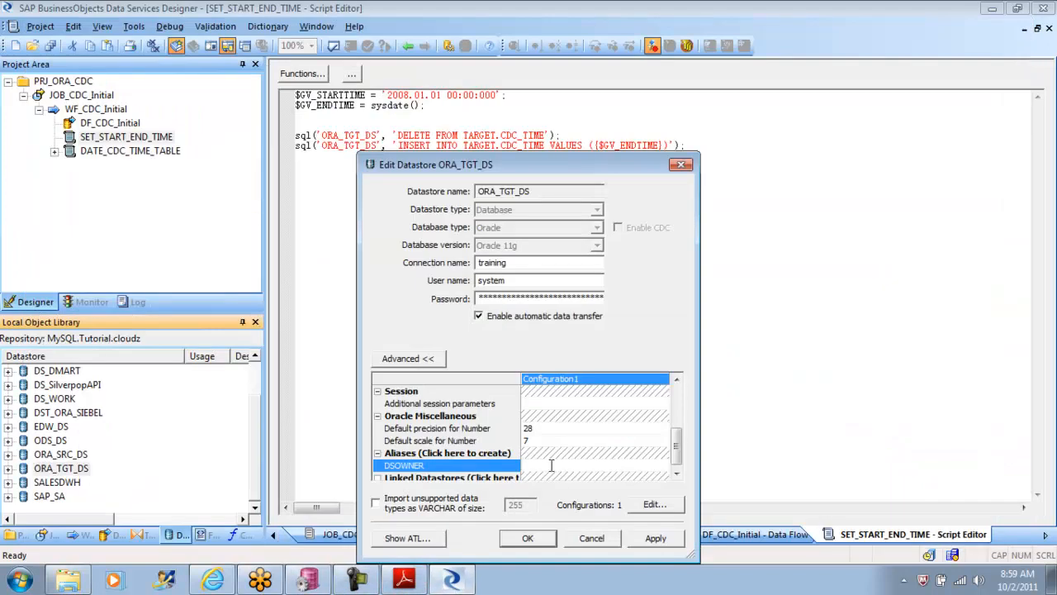
type("OE")
left_click(656, 537)
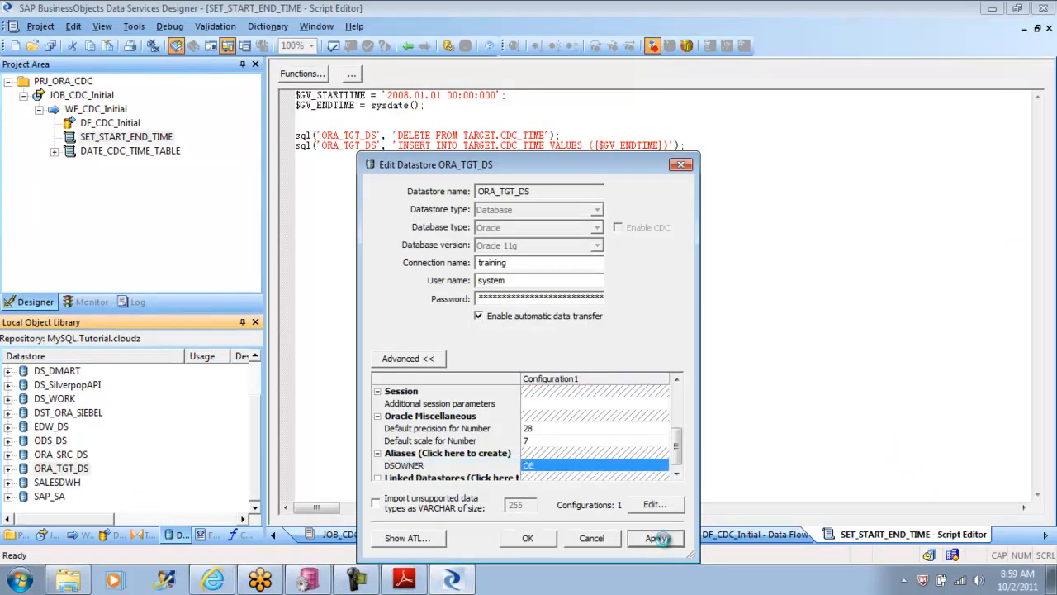
left_click(528, 538)
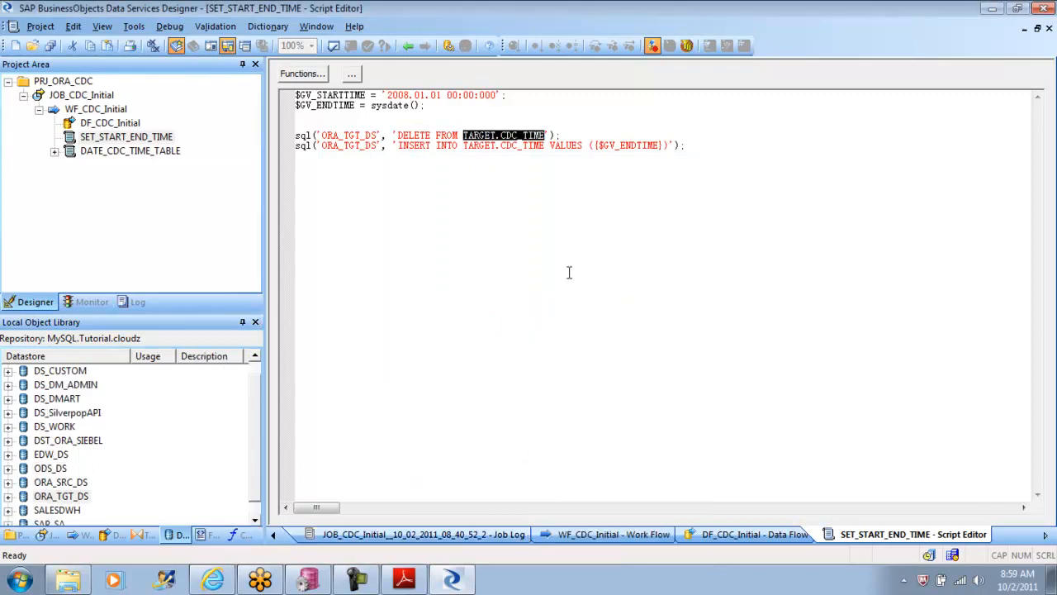
left_click(491, 198)
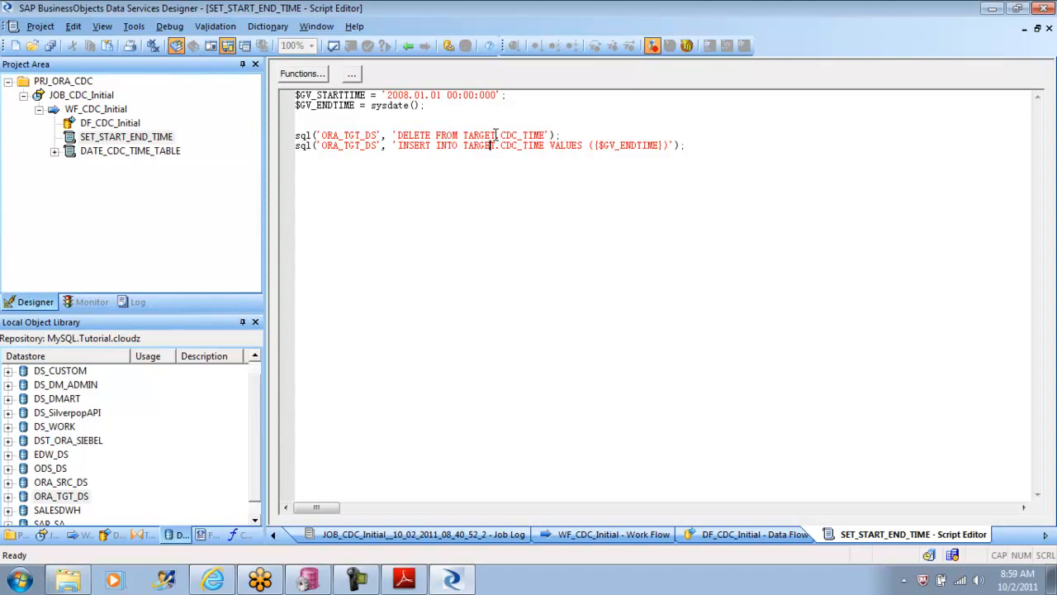
left_click_drag(496, 134, 463, 136)
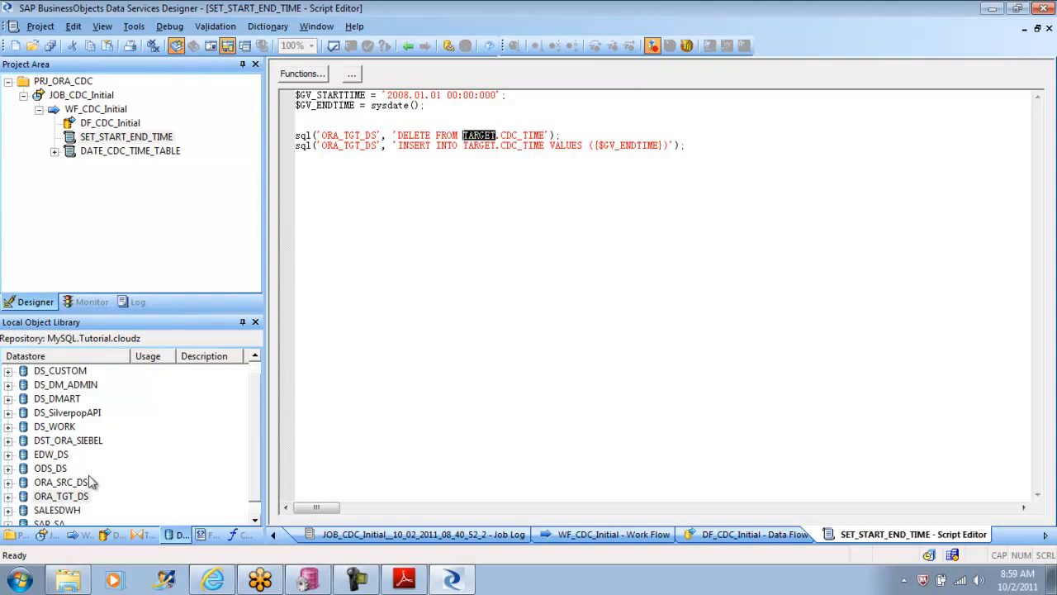
Step: Edit the ORA_SRC_DS datastore, create an alias named DSOWNER mapped to OE and save the changes
right_click(64, 484)
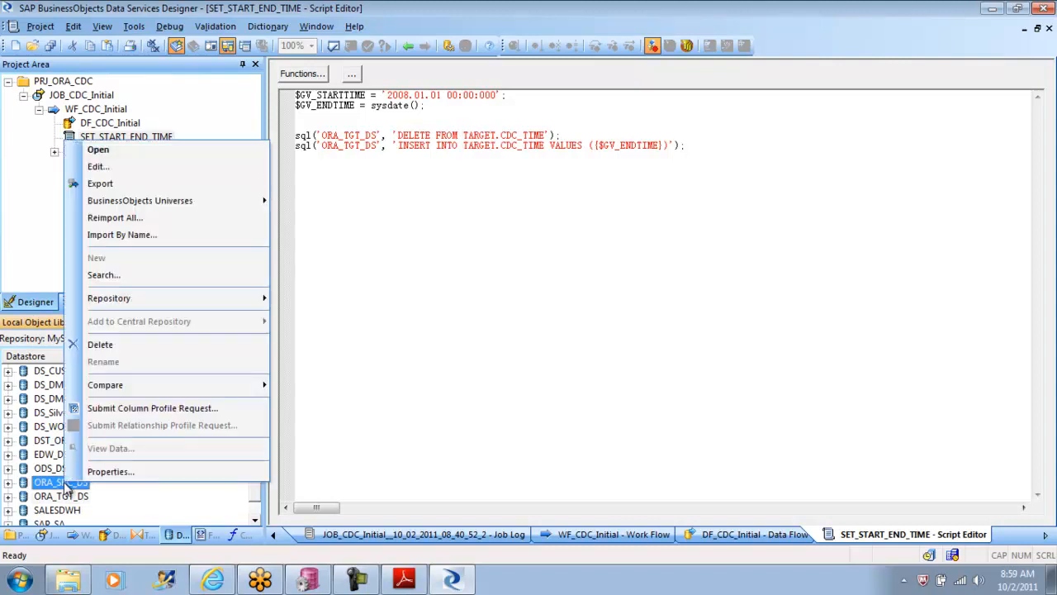
left_click(132, 166)
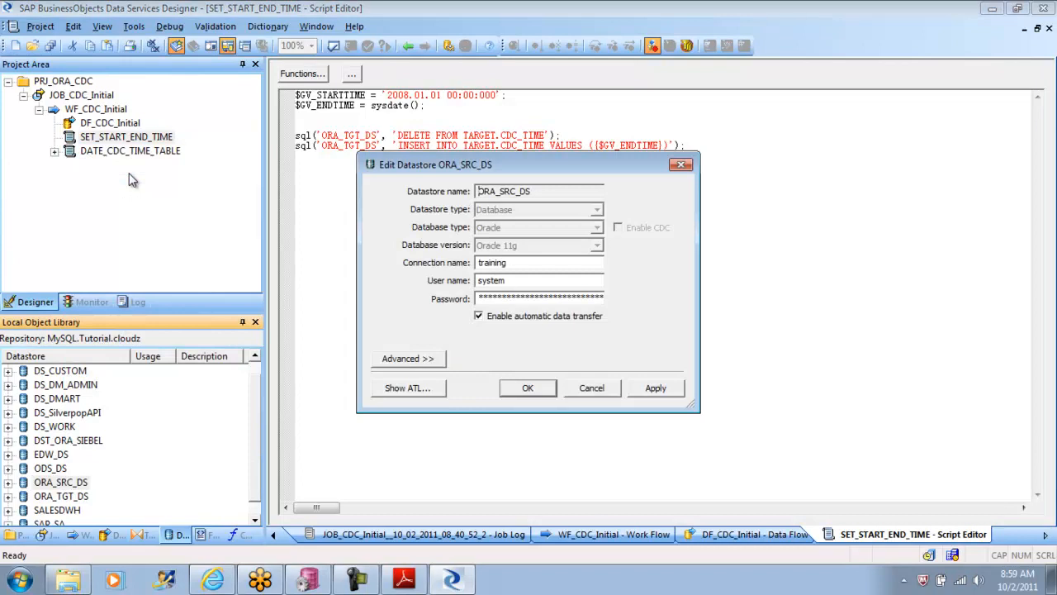
left_click(415, 363)
left_click_drag(675, 401, 678, 471)
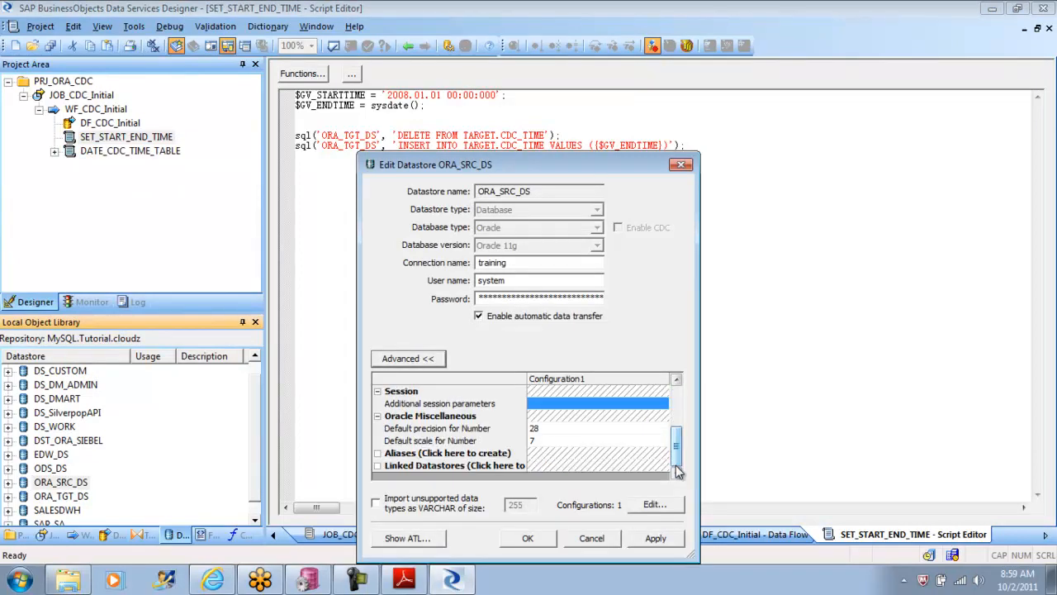
left_click(386, 456)
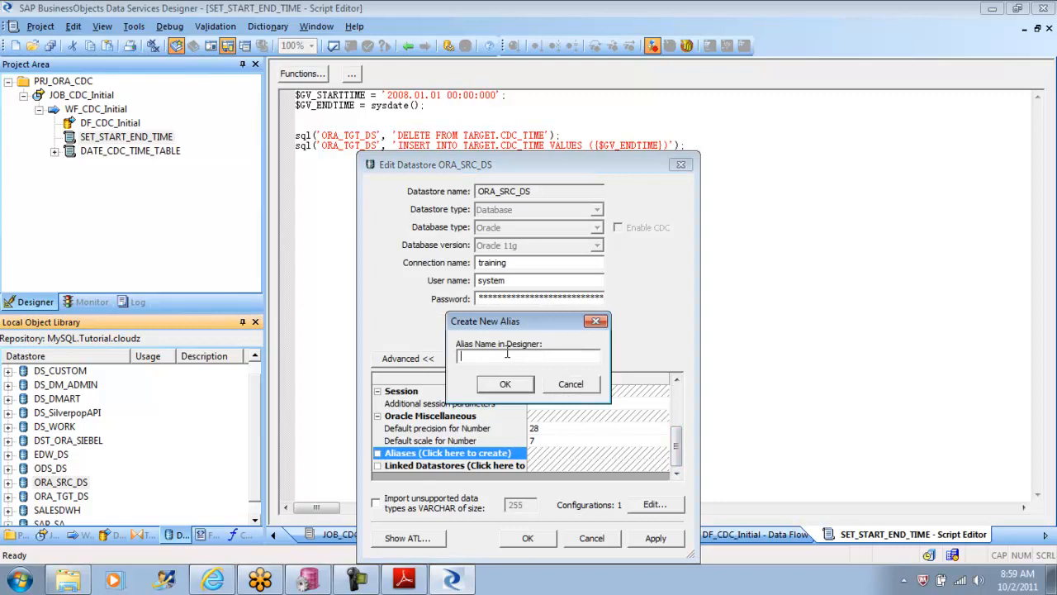
type("DSOWNER")
left_click(505, 384)
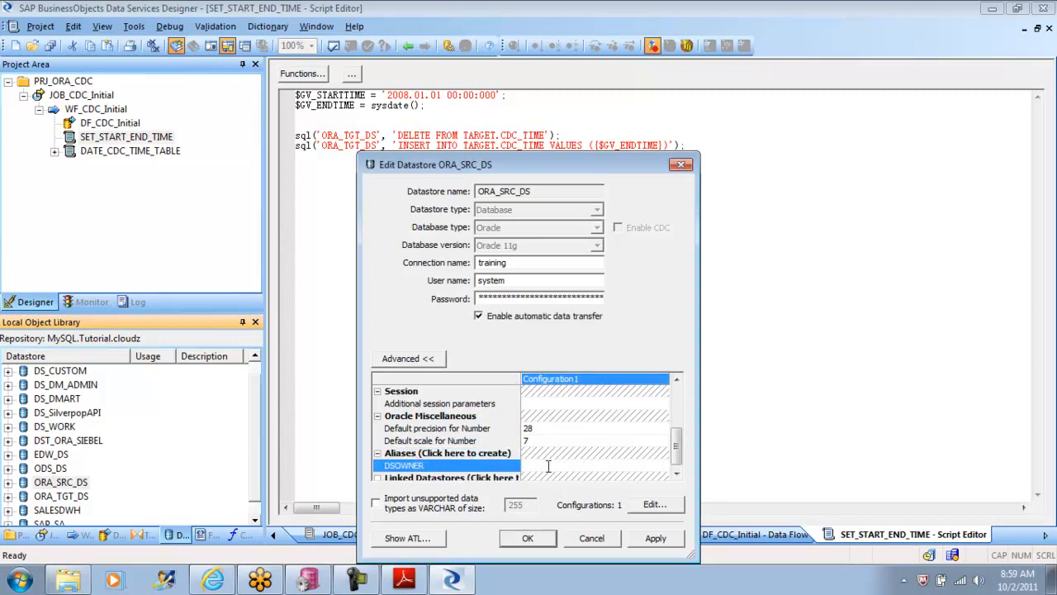
type("OE")
left_click(653, 541)
left_click(528, 539)
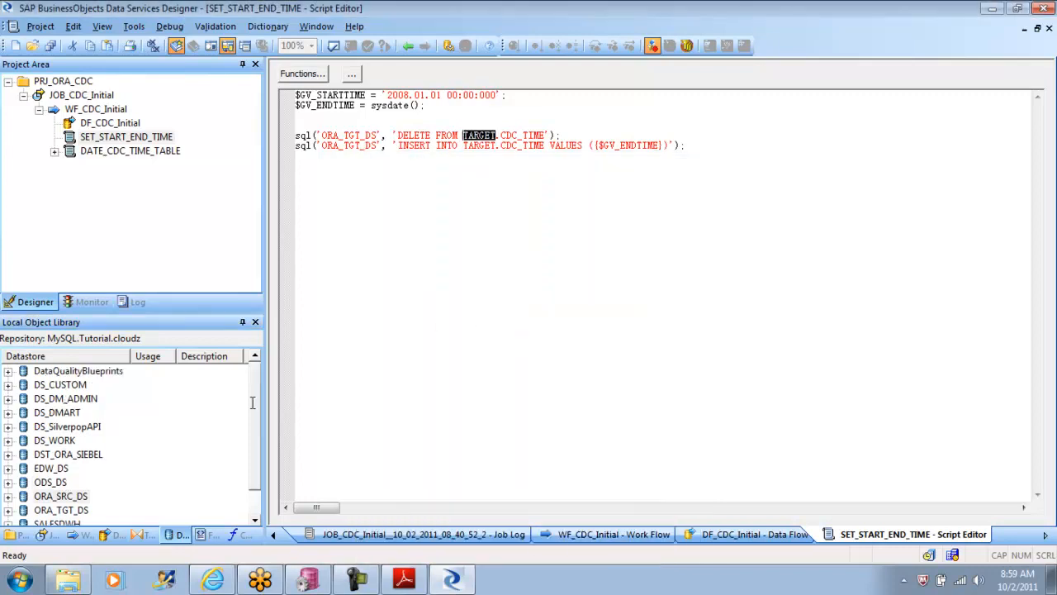
Step: Reopen the ORA_TGT_DS datastore for editing and review its DSOWNER alias in the advanced settings
left_click(74, 510)
right_click(73, 495)
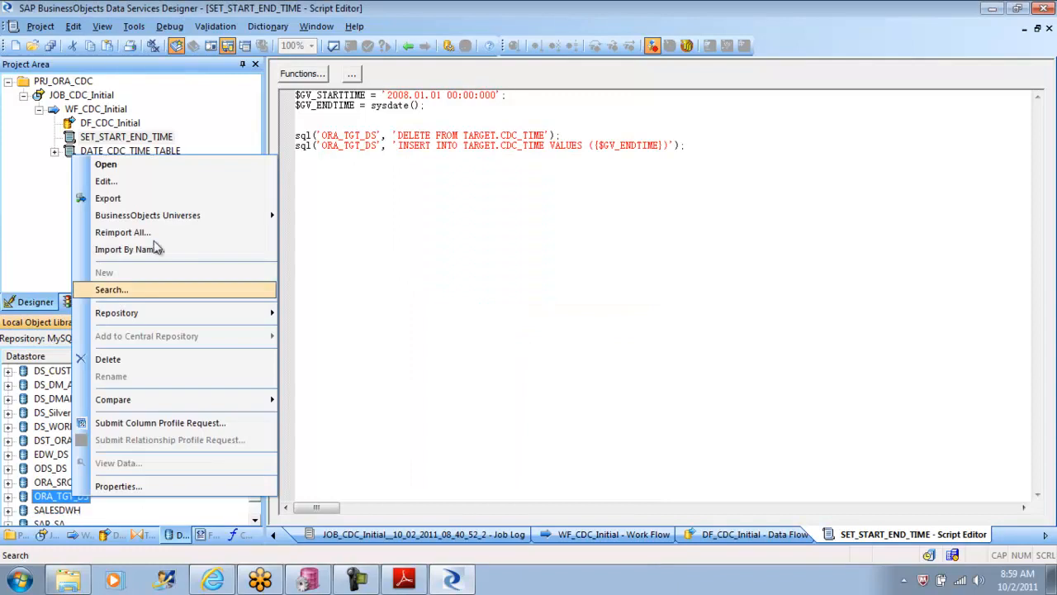
left_click(137, 183)
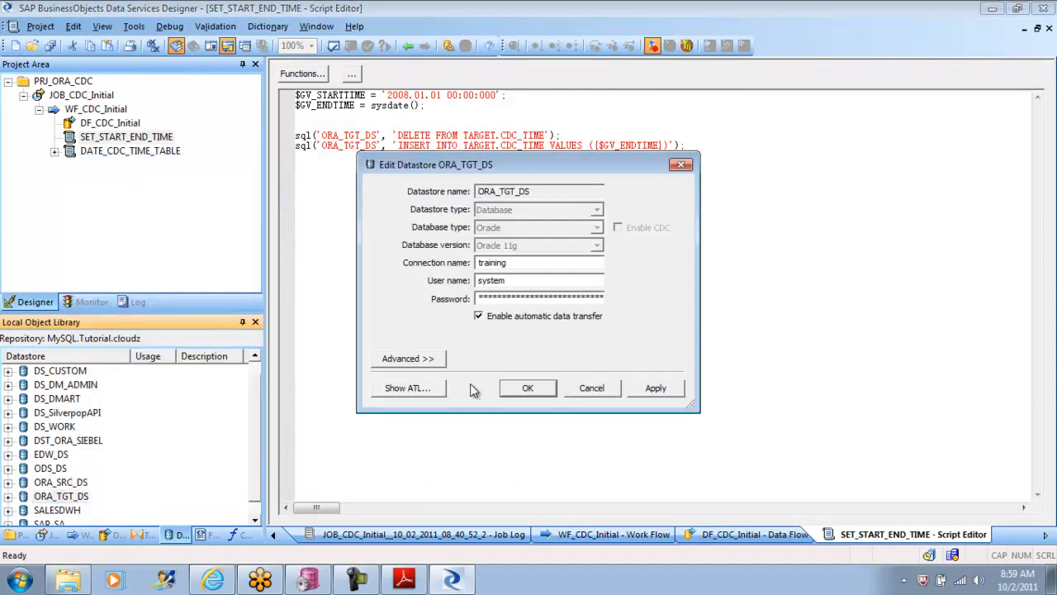
left_click(428, 360)
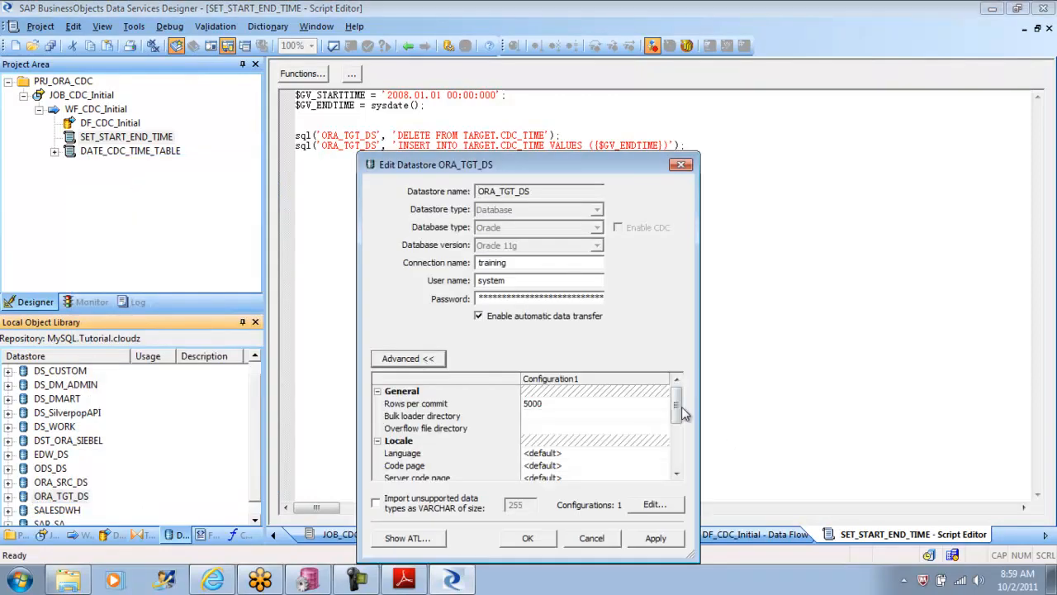
left_click_drag(677, 409, 677, 467)
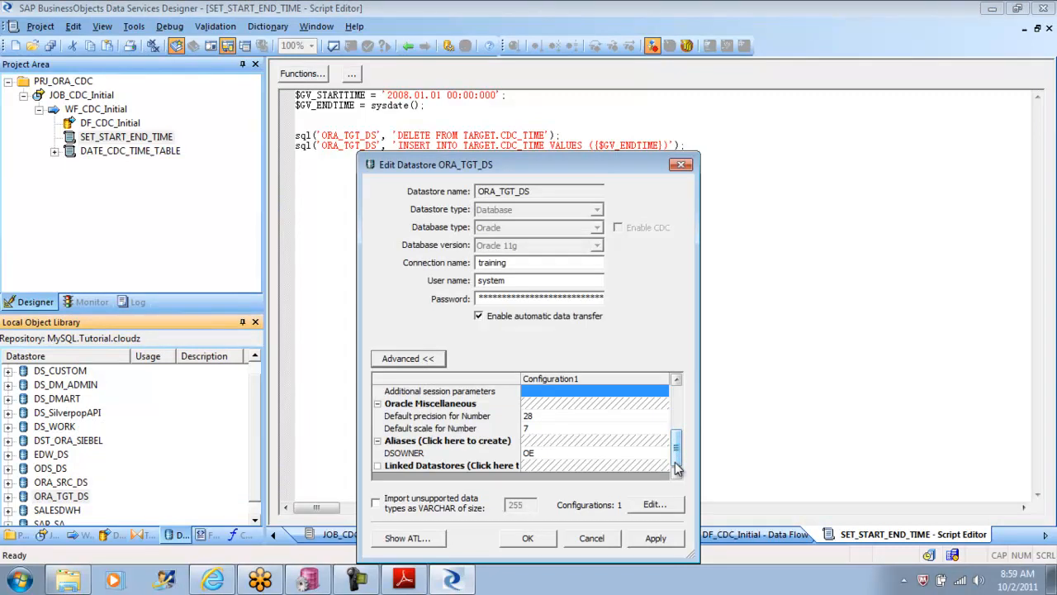
left_click(431, 457)
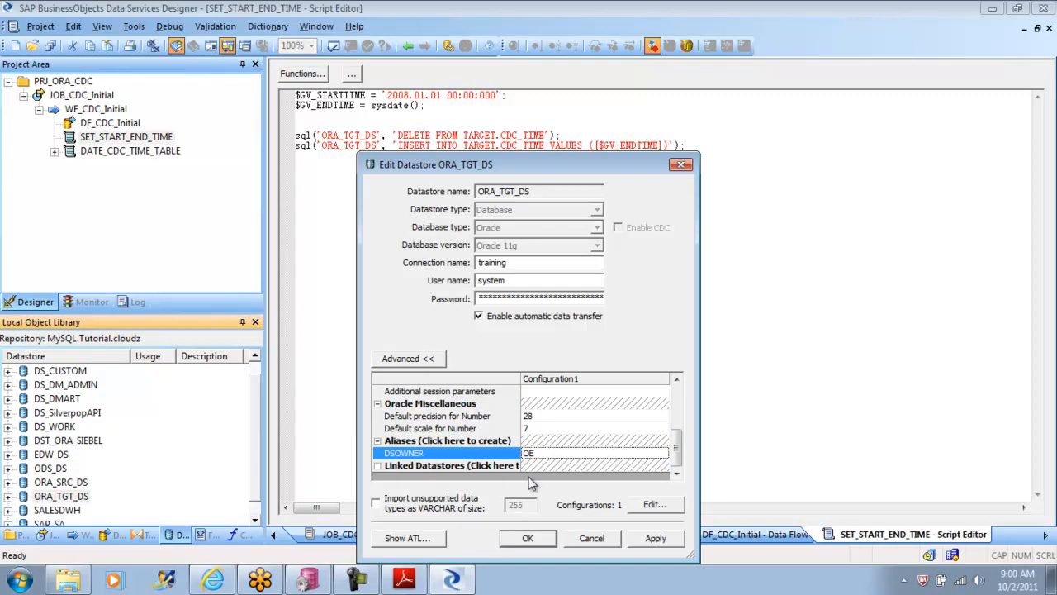
left_click(452, 582)
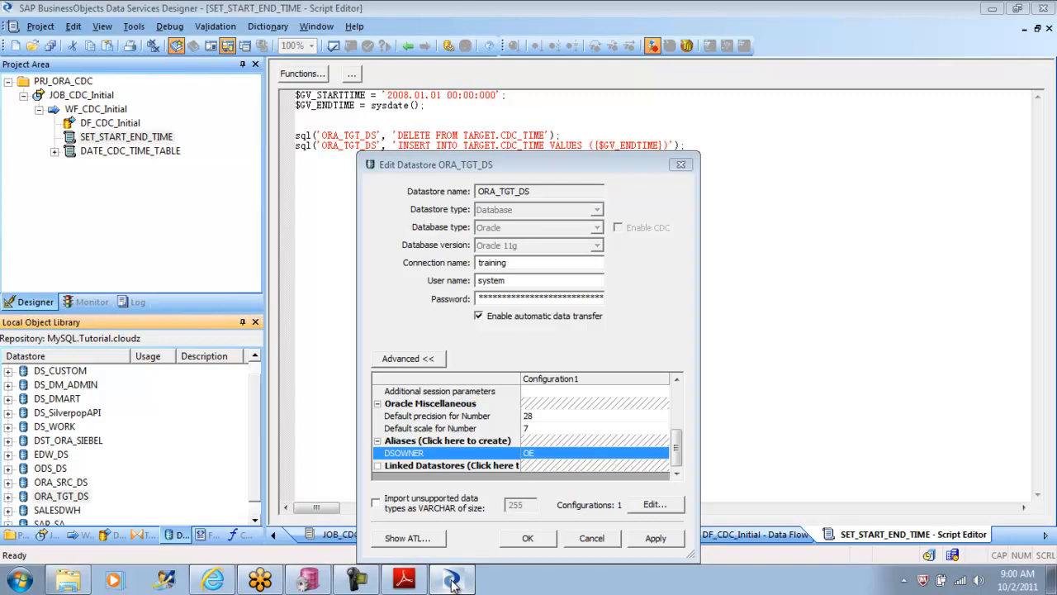
Step: Switch to PL/SQL Developer, list the tables owned by the SH user and query the data of its CUSTOMERS table
left_click(322, 585)
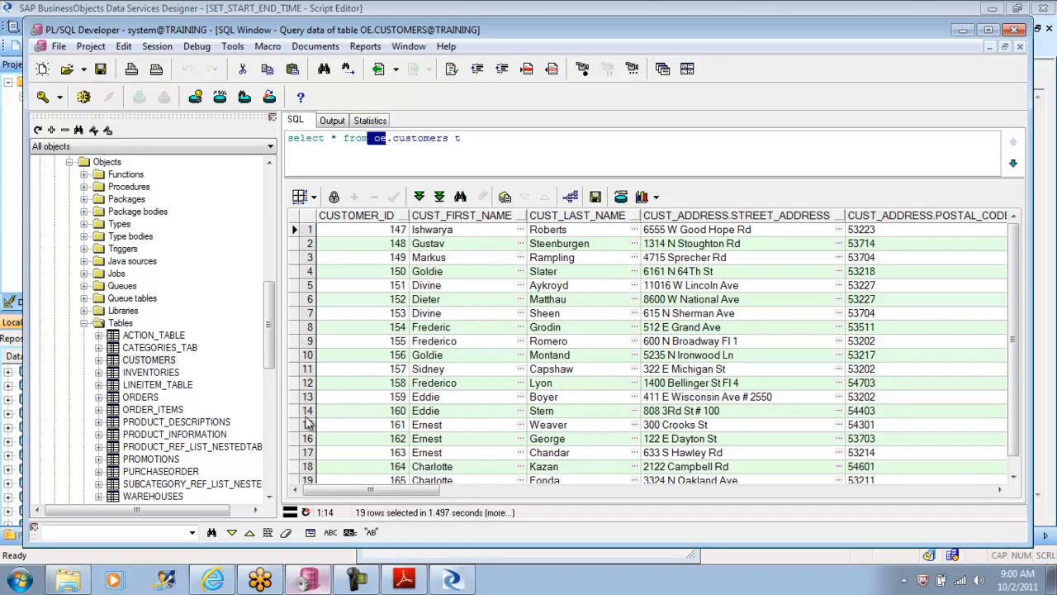
left_click(84, 323)
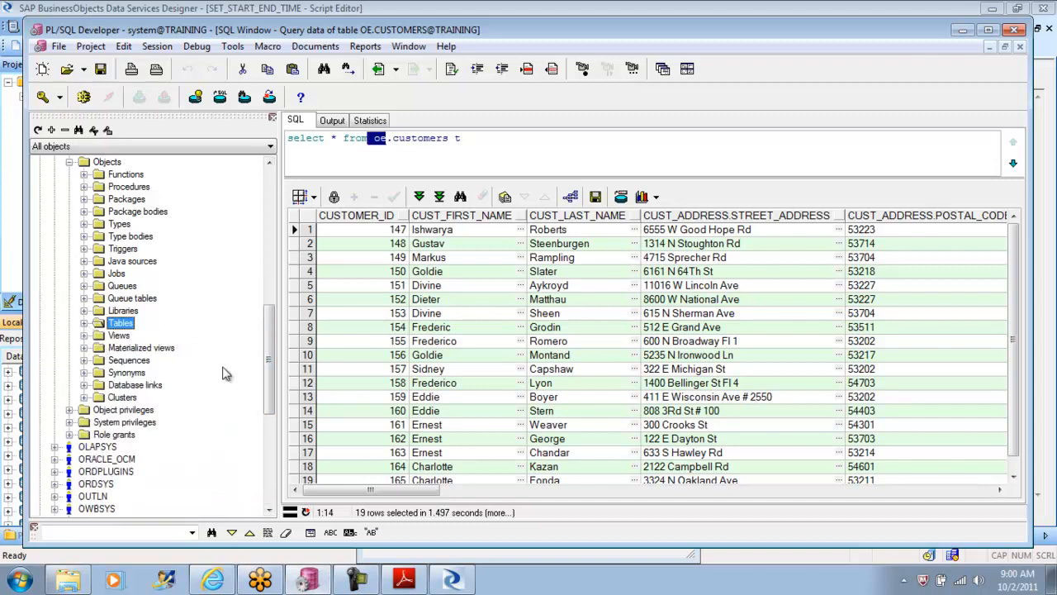
left_click_drag(273, 350, 273, 408)
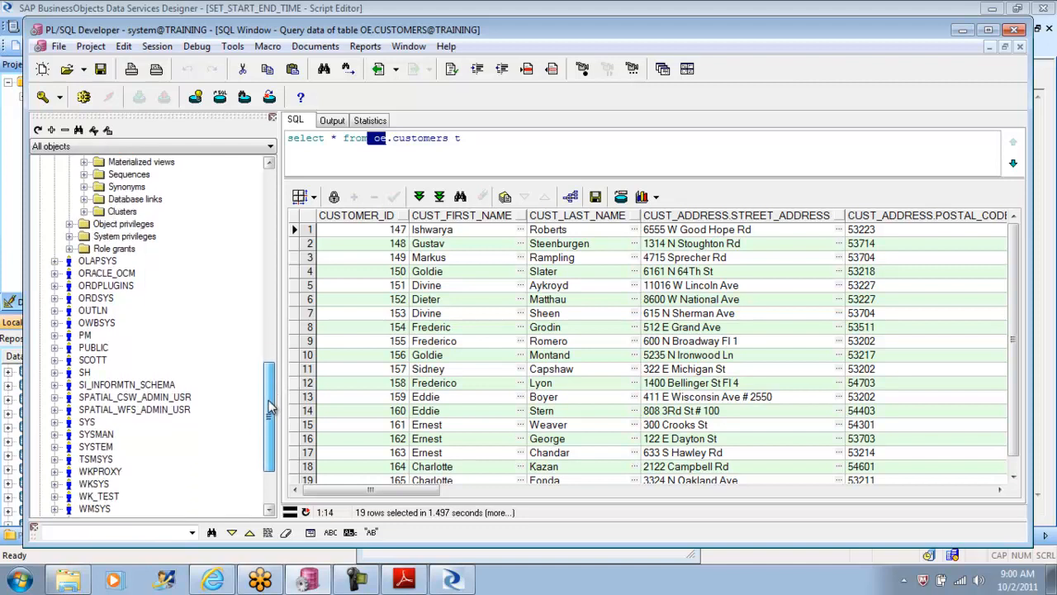
left_click(55, 372)
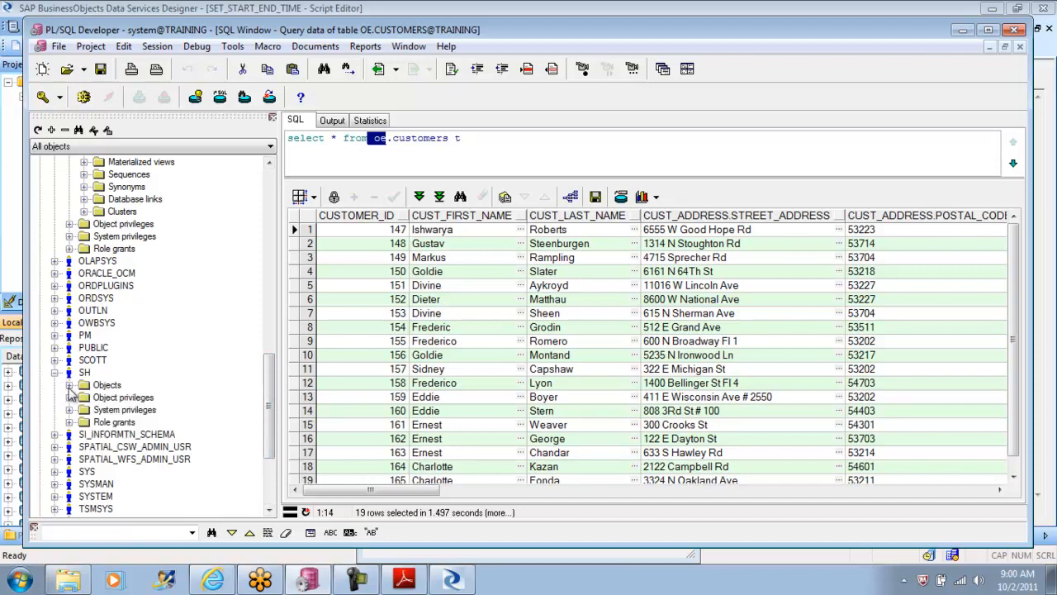
left_click(70, 385)
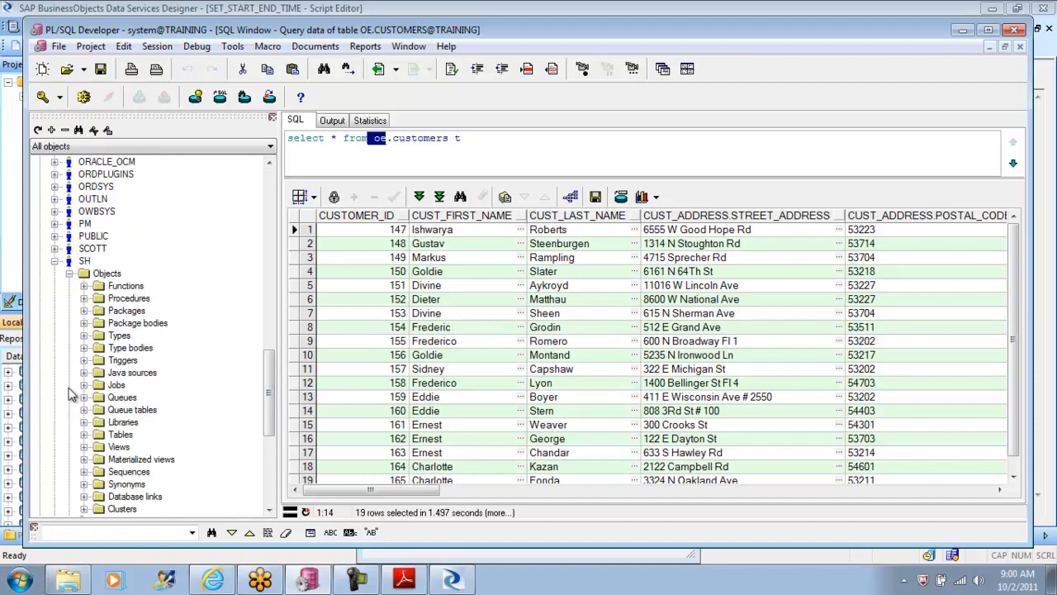
left_click(84, 435)
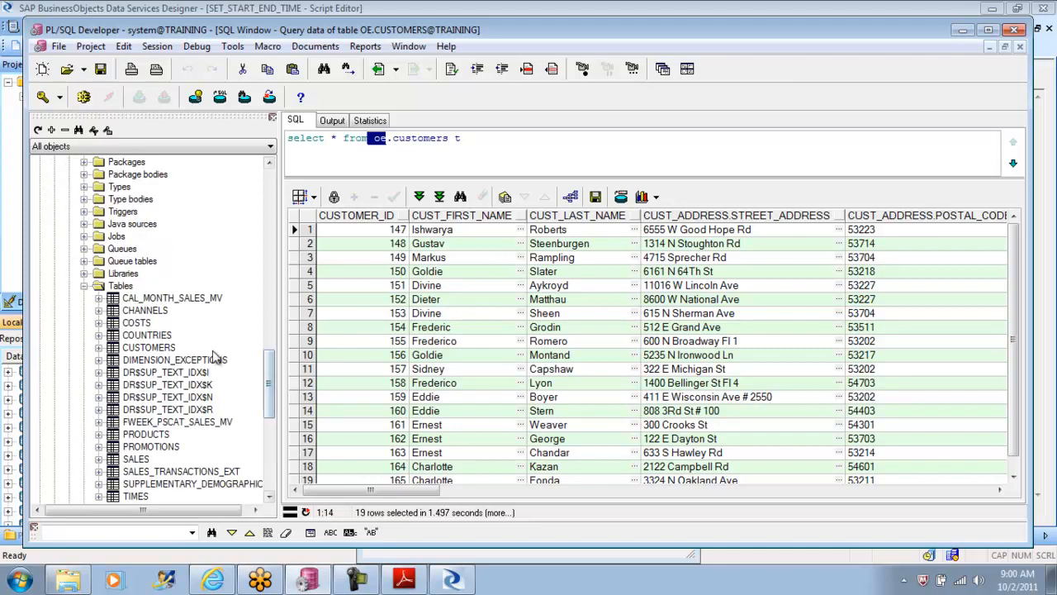
left_click(159, 348)
right_click(159, 347)
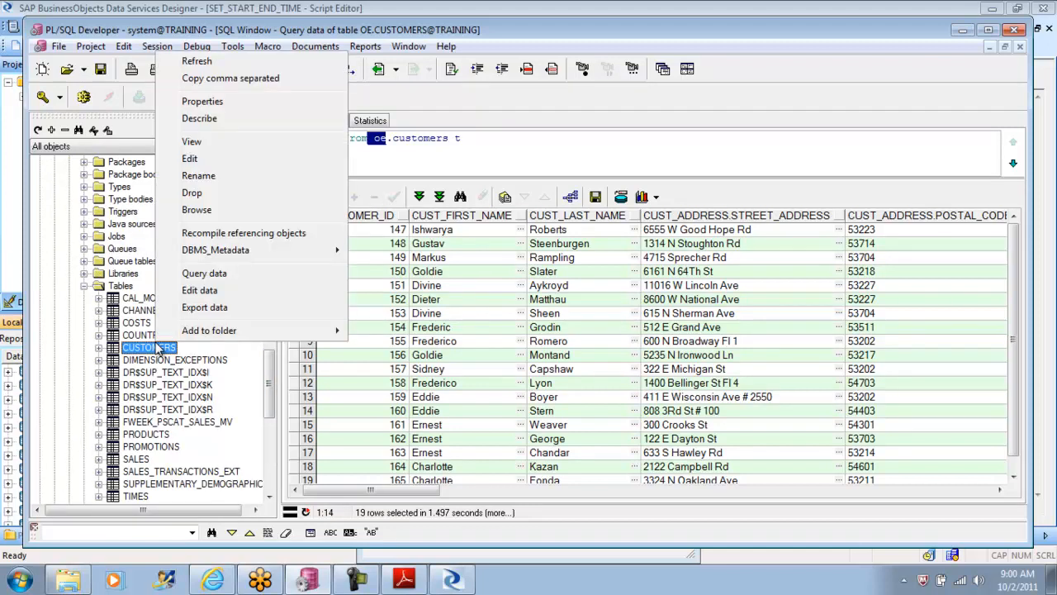
left_click(235, 276)
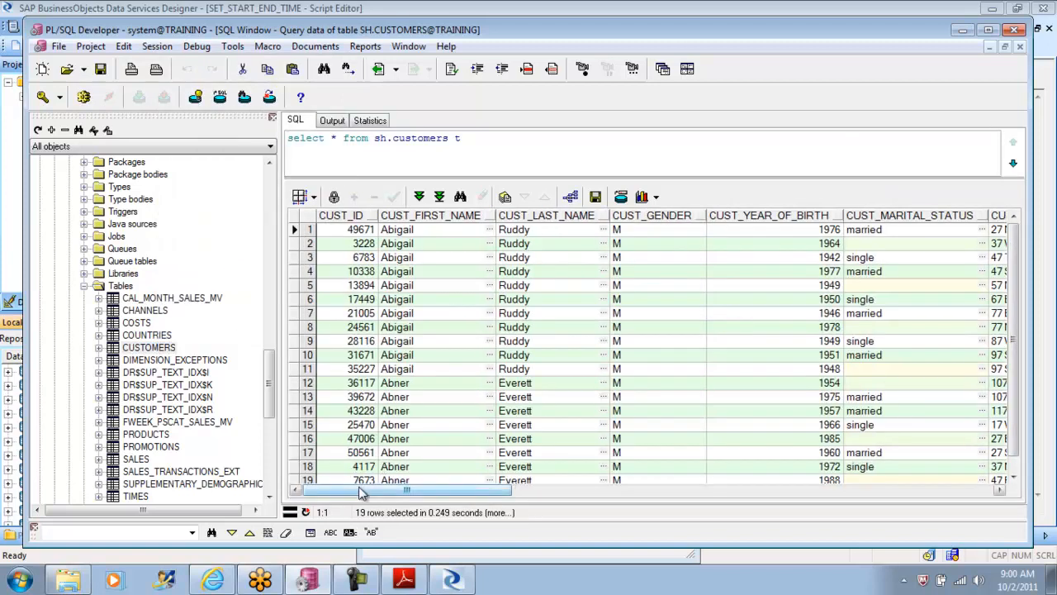
Step: Examine the CUST_EFF_FROM, CUST_EFF_TO and CUST_VALID columns of the SH customer records
left_click_drag(361, 493, 863, 501)
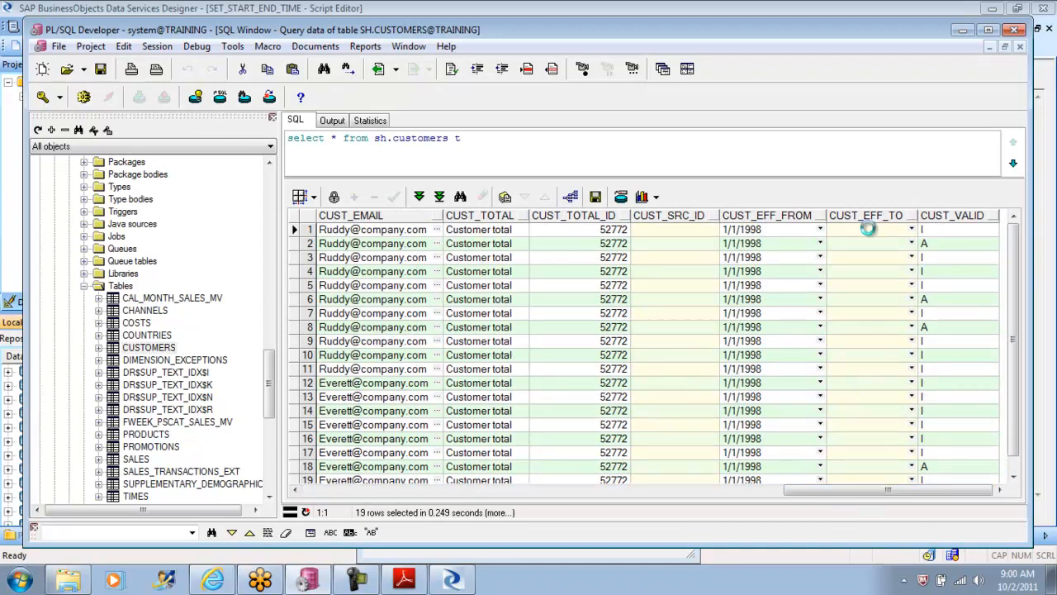
left_click_drag(859, 219, 767, 213)
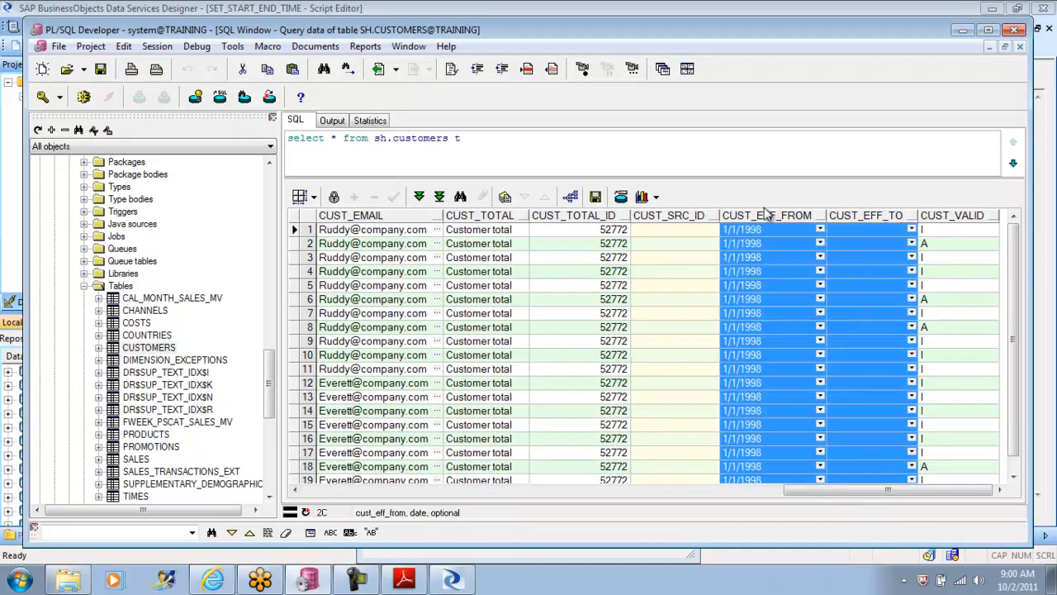
left_click(950, 216)
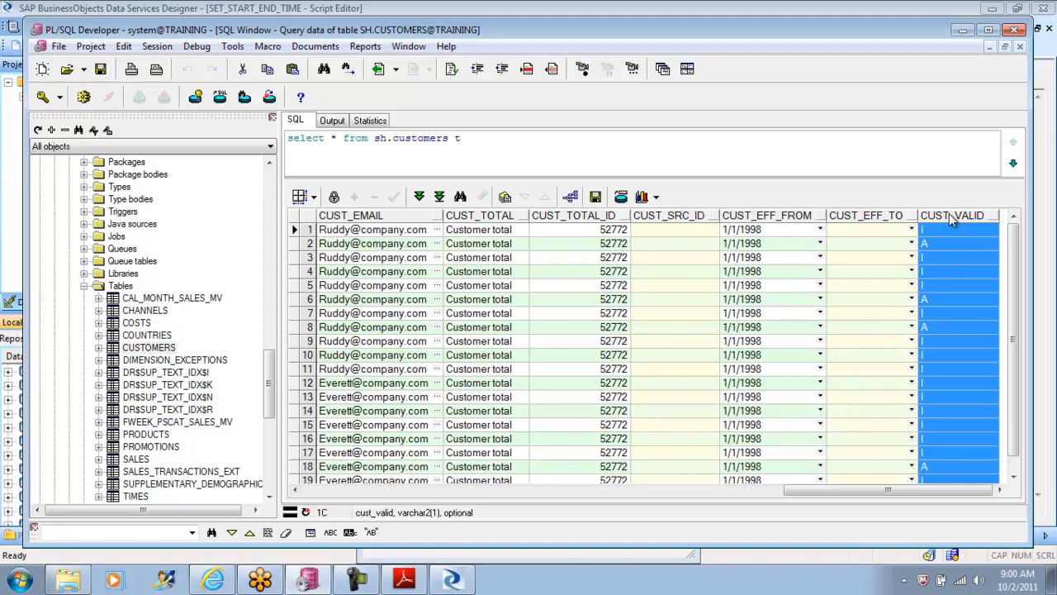
left_click_drag(844, 493, 408, 473)
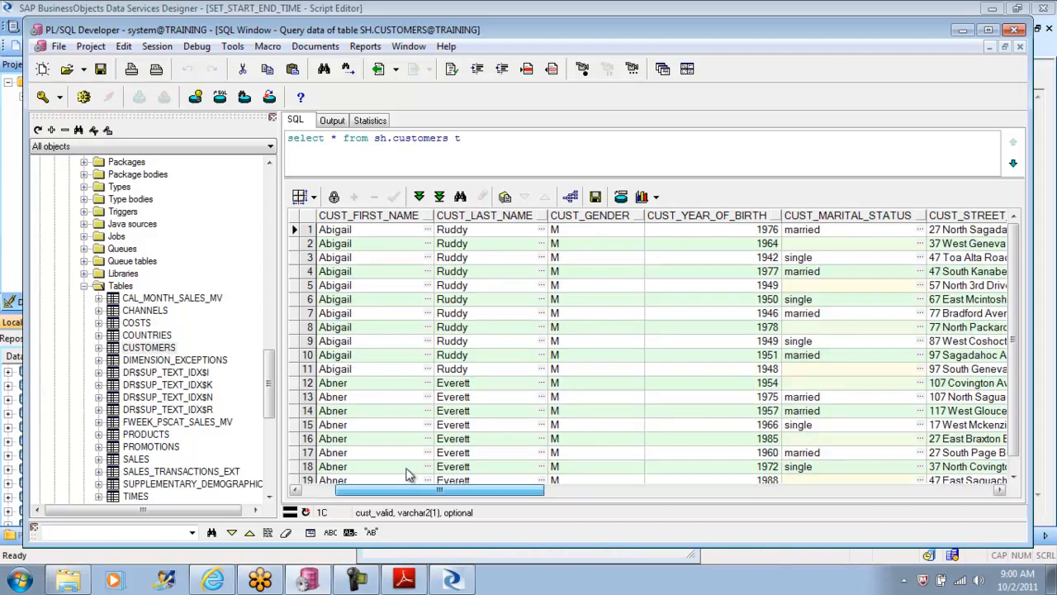
left_click_drag(407, 473, 923, 484)
left_click(930, 231)
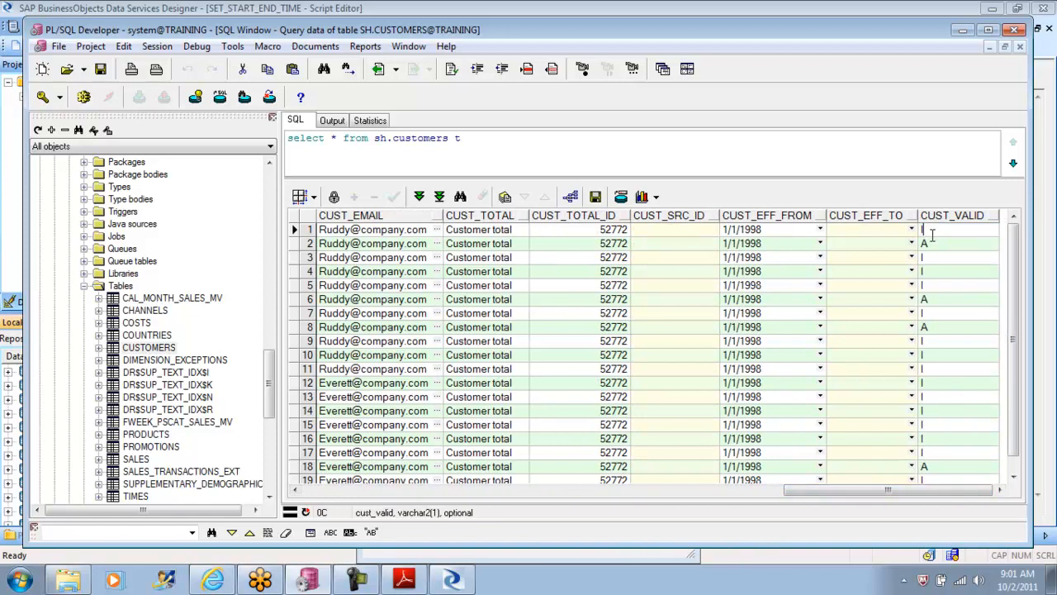
double_click(925, 243)
left_click(870, 214)
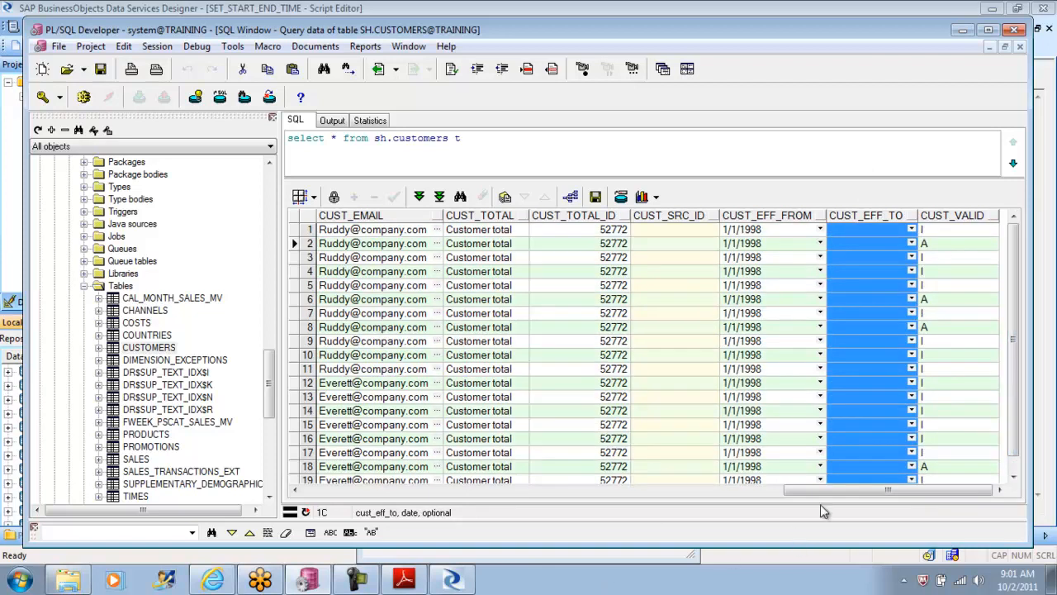
left_click_drag(844, 490, 361, 458)
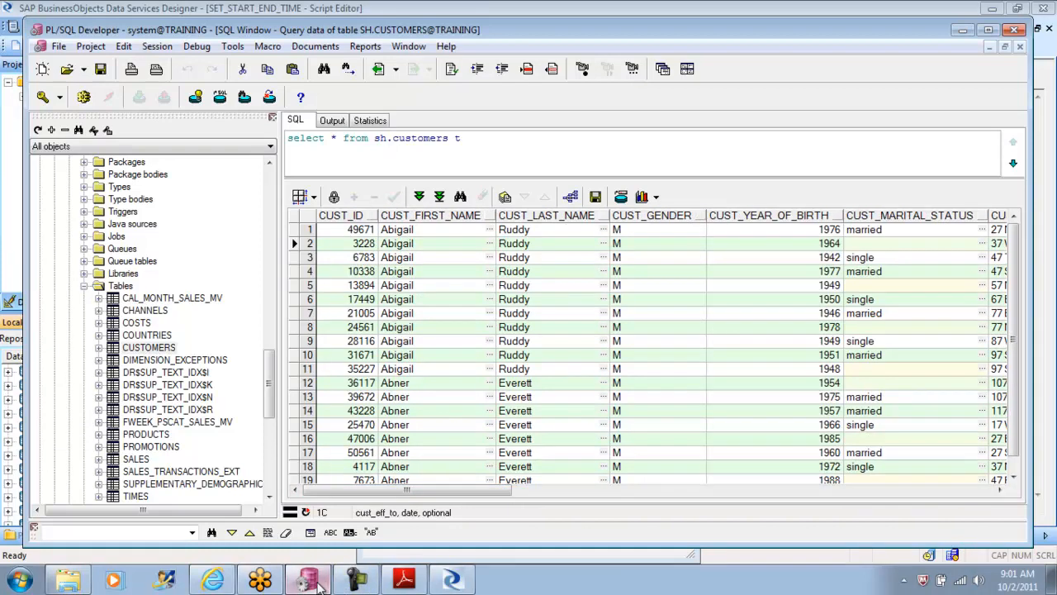
Step: Switch to Data Services Designer, set the DSOWNER alias of the ORA_TGT_DS datastore to SH and save the changes
left_click(452, 581)
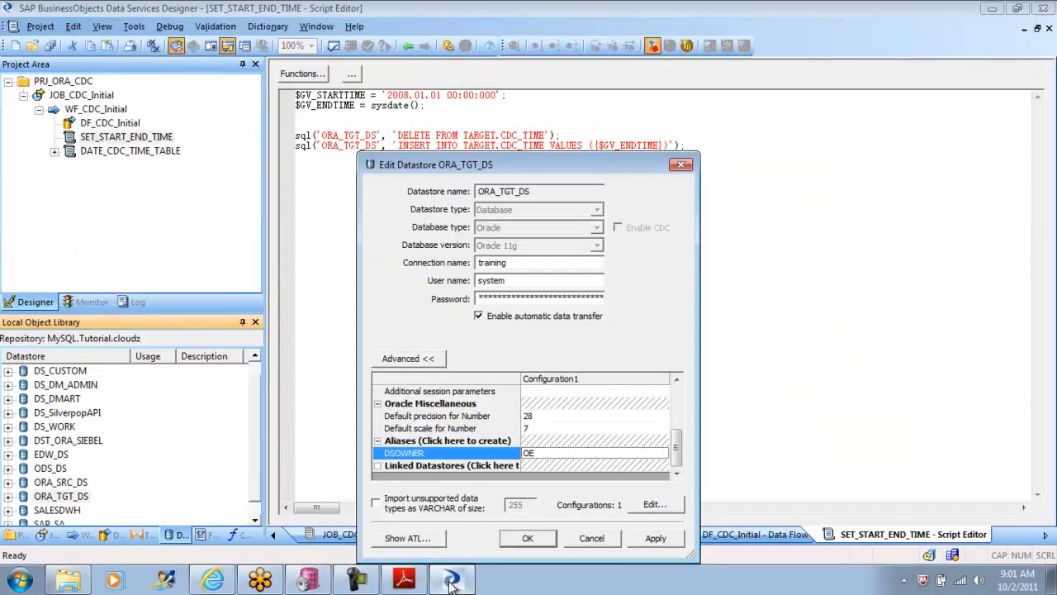
left_click(538, 452)
type("SH")
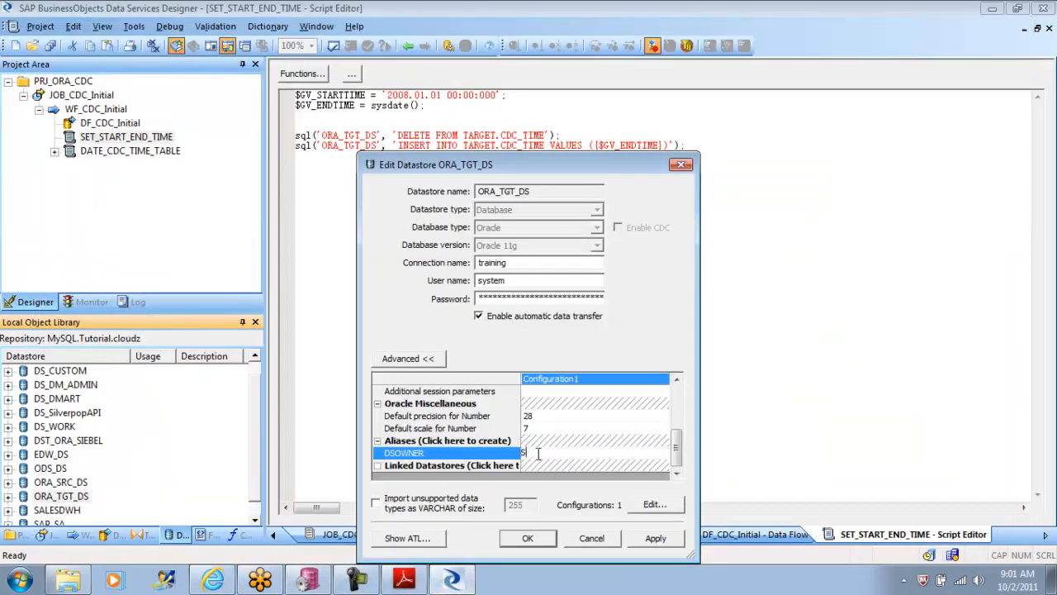
left_click(669, 541)
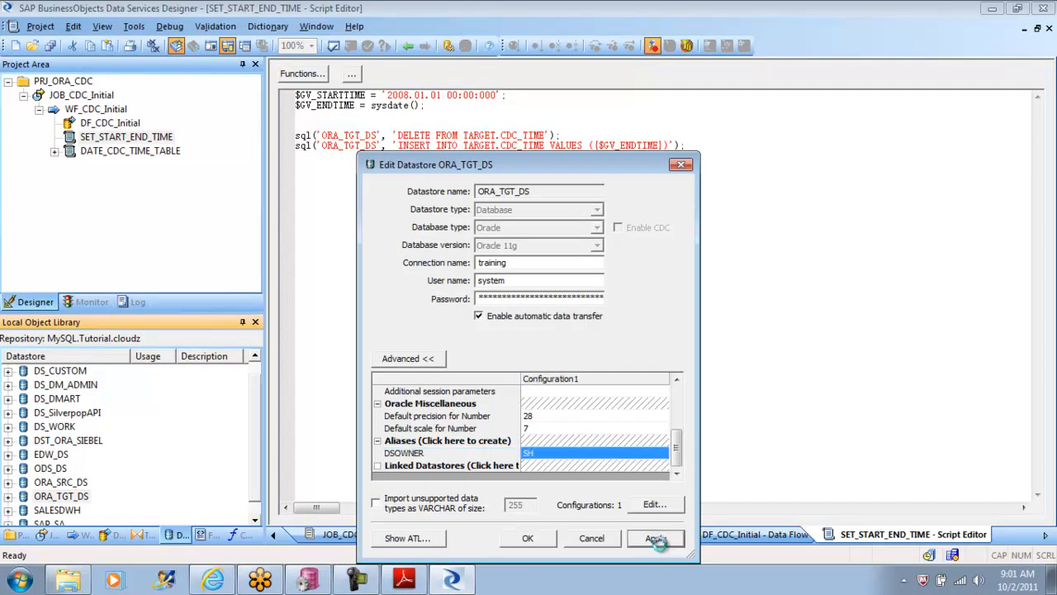
left_click(528, 537)
Step: Replace the TARGET owner with DSOWNER in the script's DELETE FROM statement for CDC_TIME
left_click(519, 251)
double_click(475, 136)
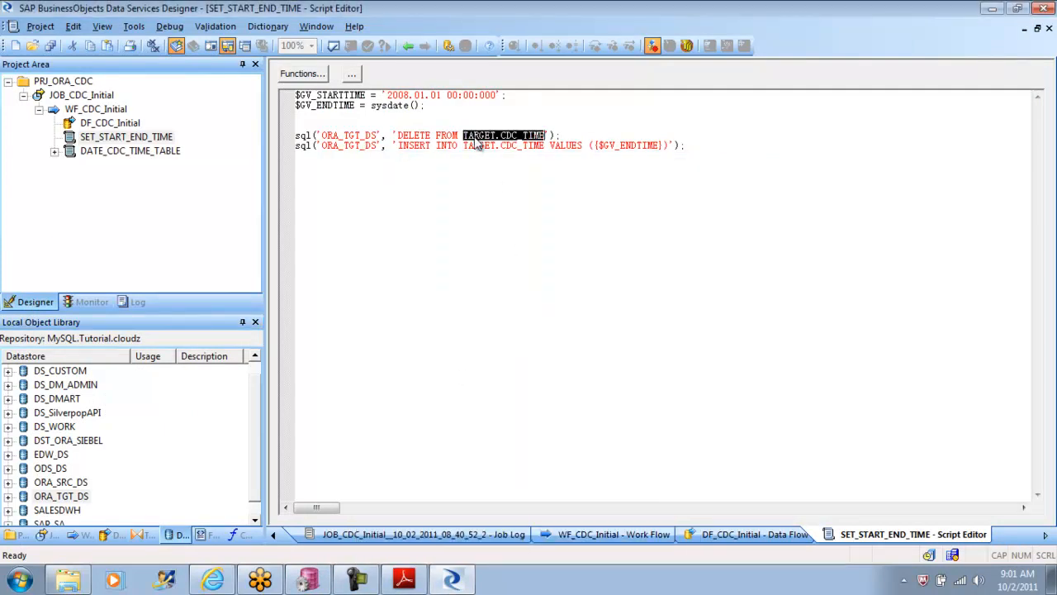
left_click(495, 139)
left_click_drag(497, 137, 468, 137)
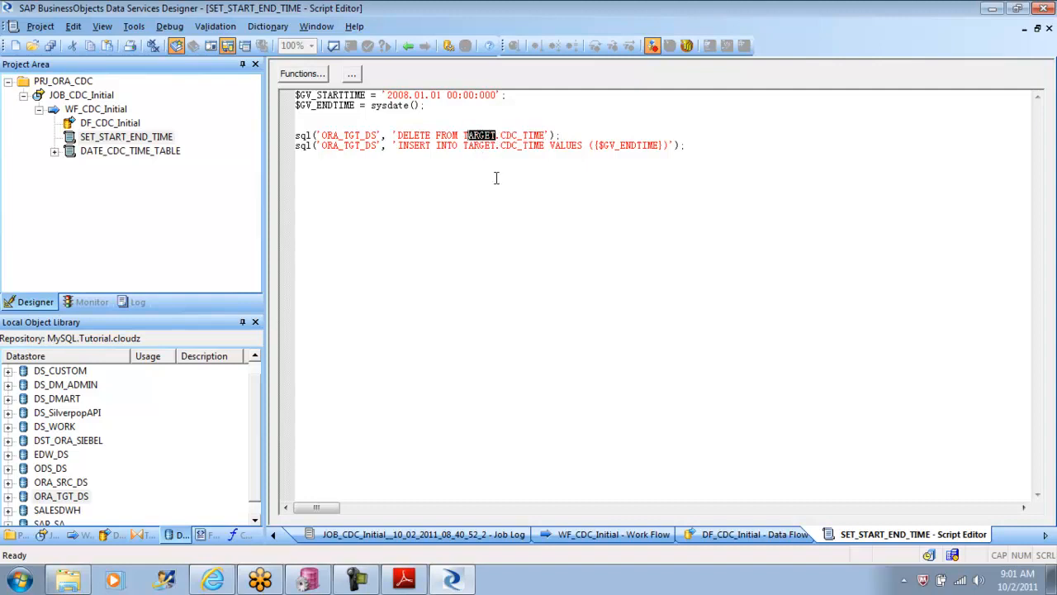
key("BackSpace")
key("BackSpace")
key("Delete")
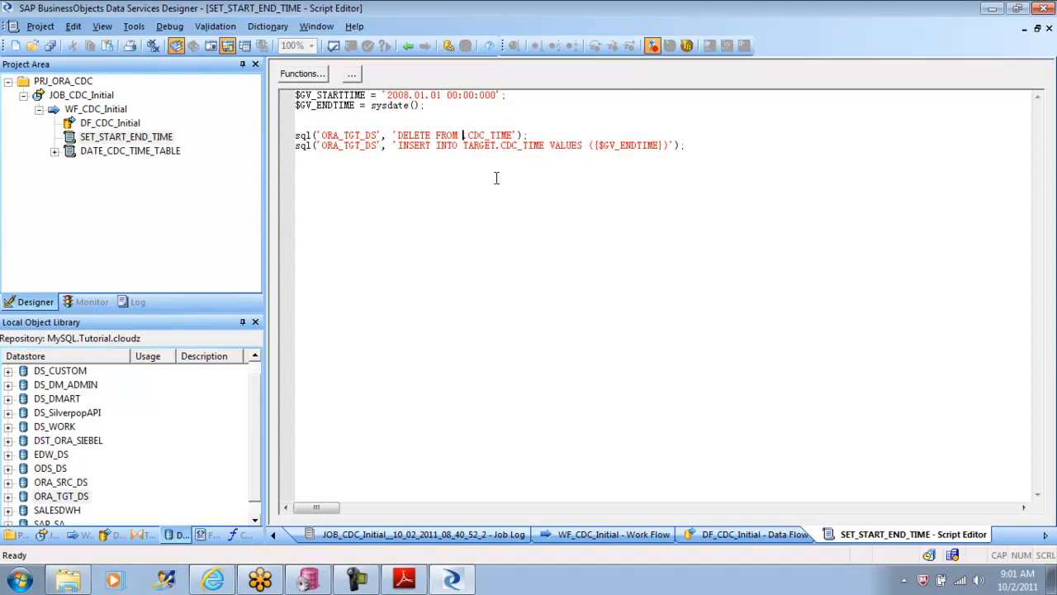
type("DSOWNER.")
Step: Replace the TARGET owner with DSOWNER in the INSERT INTO CDC_TIME statement and validate the script
double_click(479, 146)
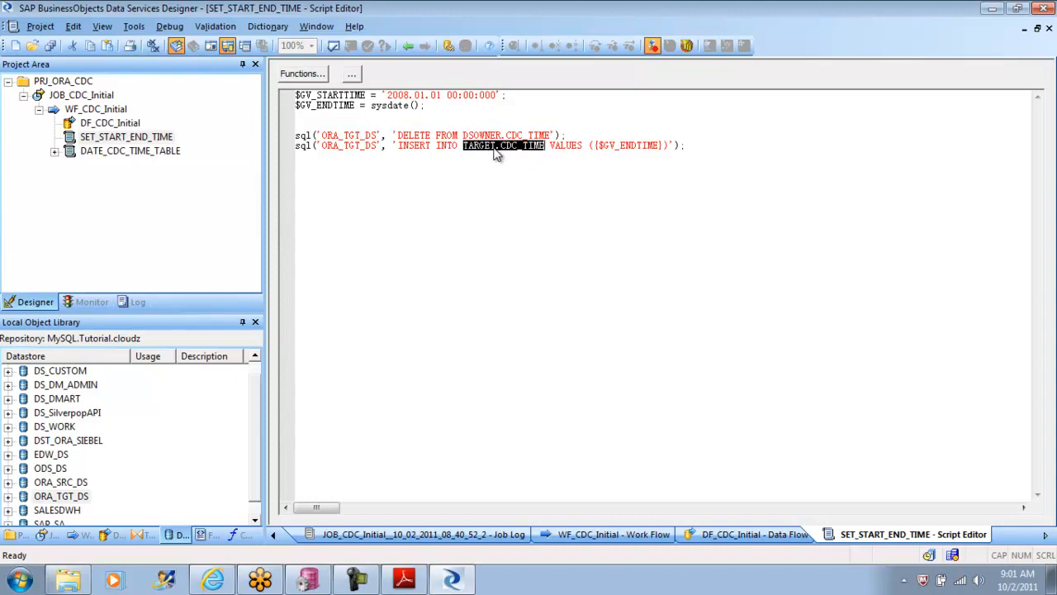
left_click(495, 161)
key("BackSpace")
key("BackSpace")
key("BackSpace")
key("BackSpace")
key("BackSpace")
key("BackSpace")
key("BackSpace")
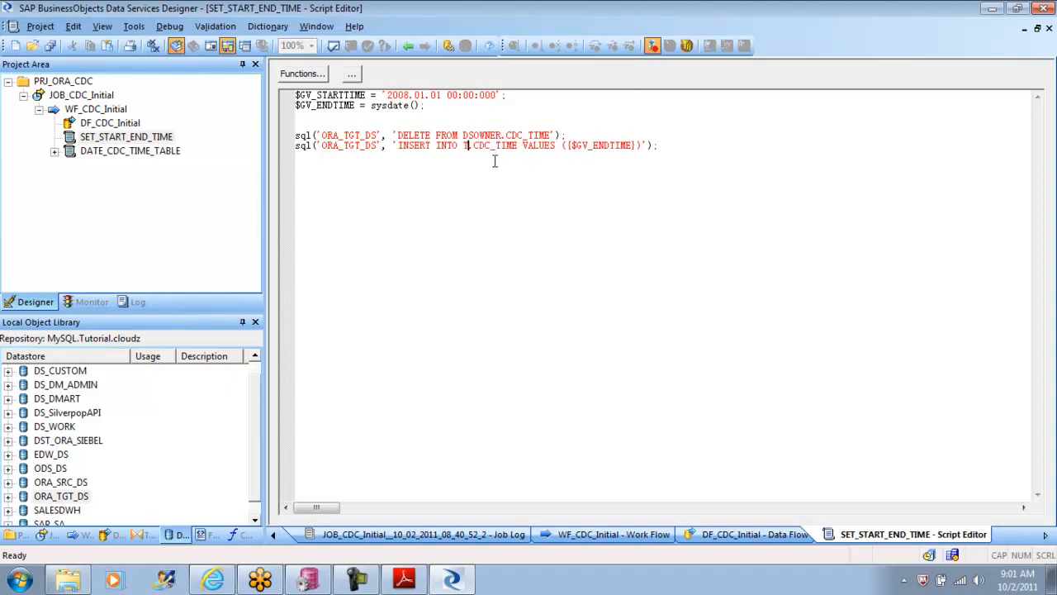
type("DSOWNE")
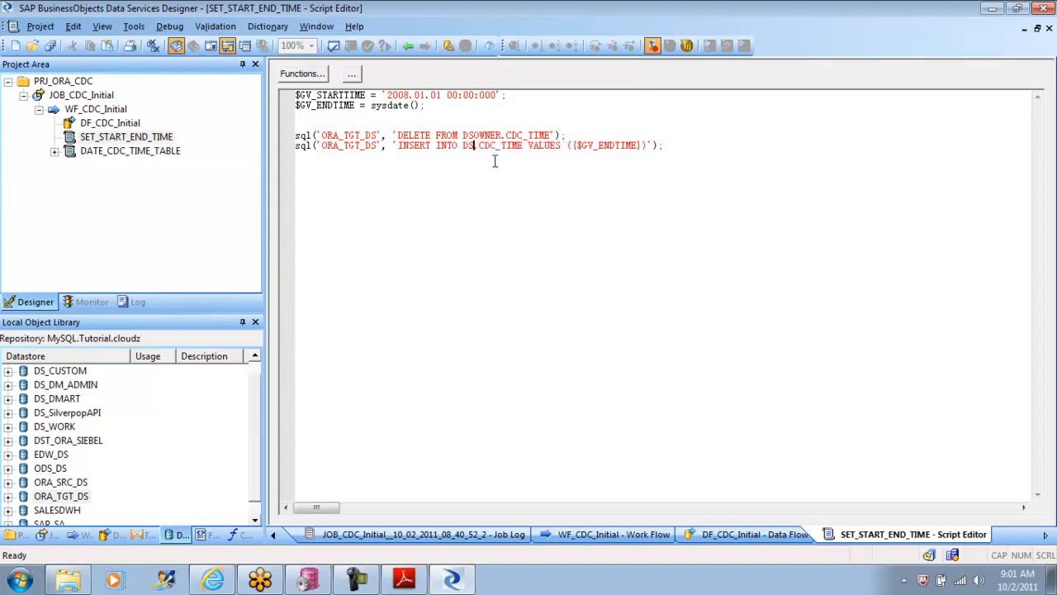
type("R")
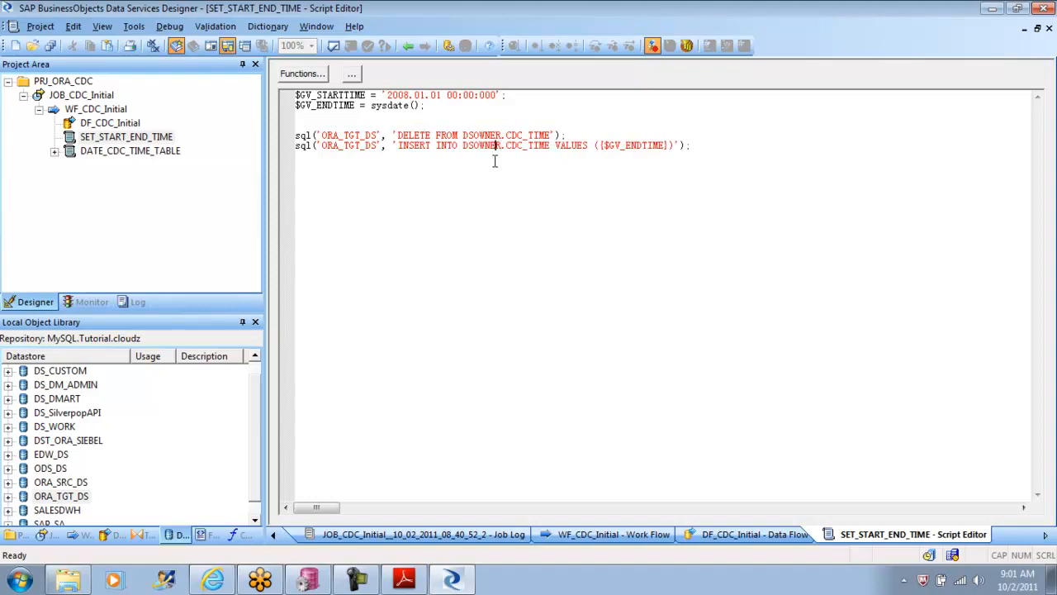
left_click(334, 48)
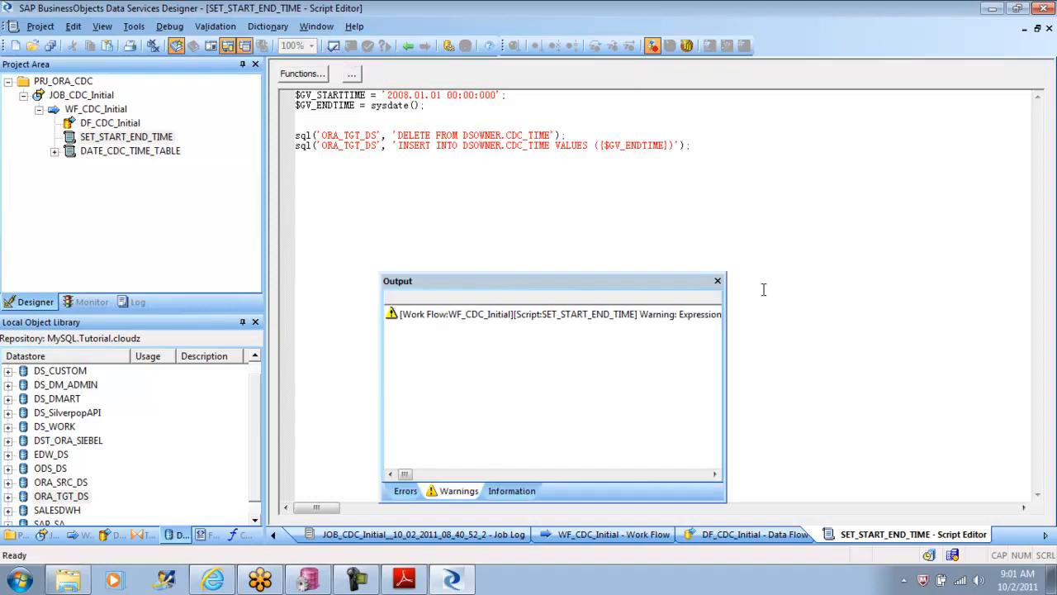
left_click(719, 282)
Step: Switch to the tutorial PDF in Adobe Reader and read the instructions for defining the DF_CDC_Initial data flow
left_click(397, 577)
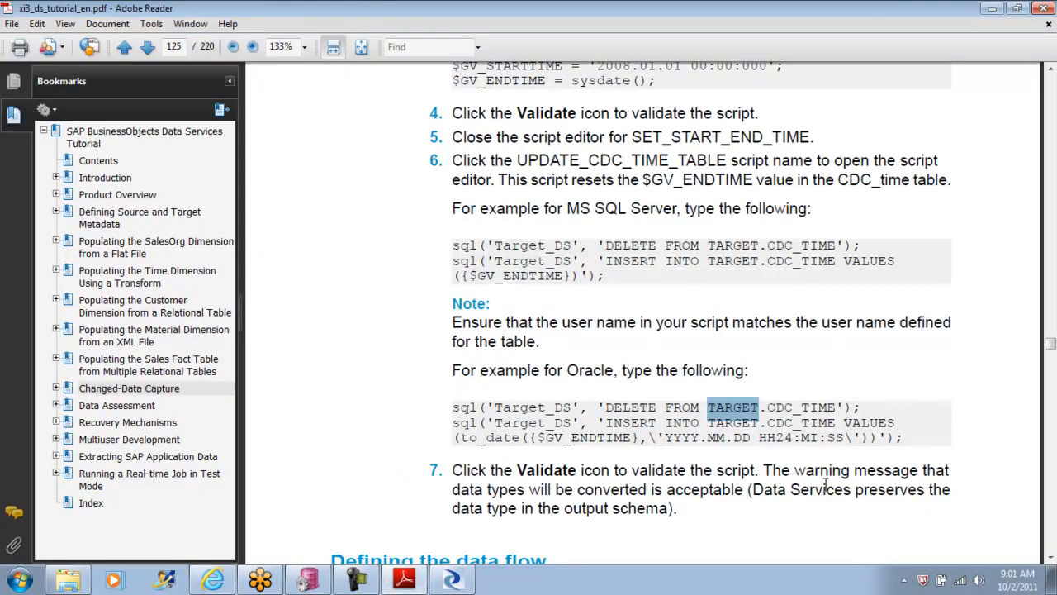
left_click(1050, 557)
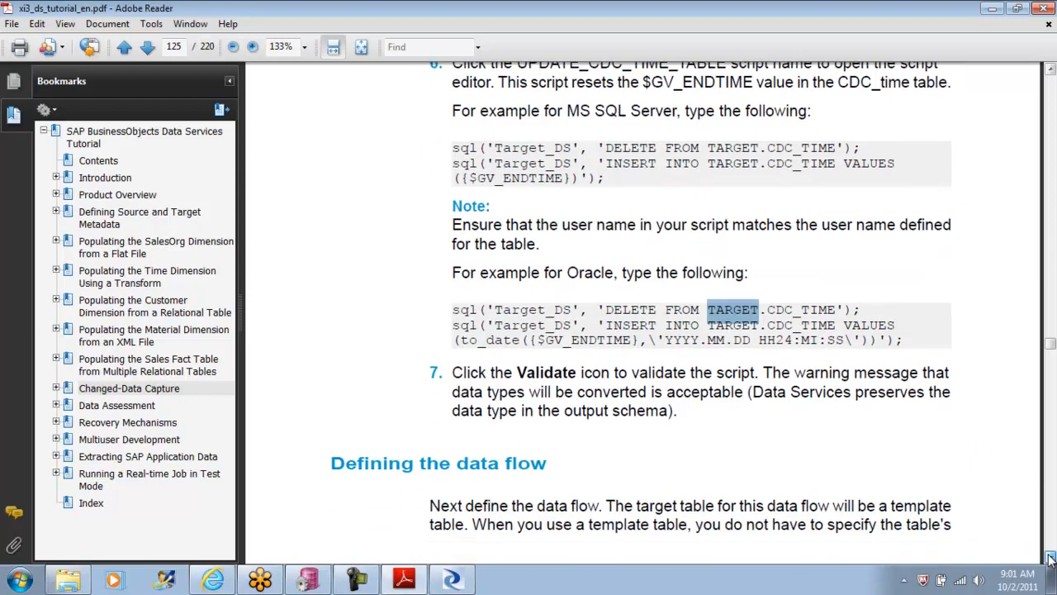
left_click(1051, 557)
left_click(1050, 557)
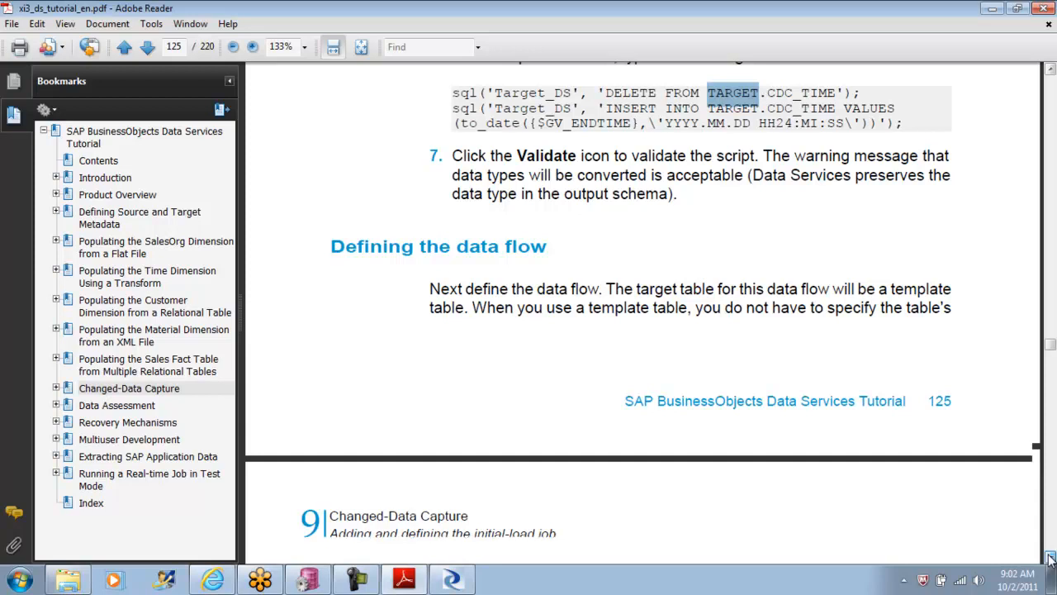
left_click(1051, 557)
left_click(1051, 558)
left_click(1051, 557)
left_click(1050, 558)
left_click(1050, 557)
left_click(1050, 558)
left_click(1050, 558)
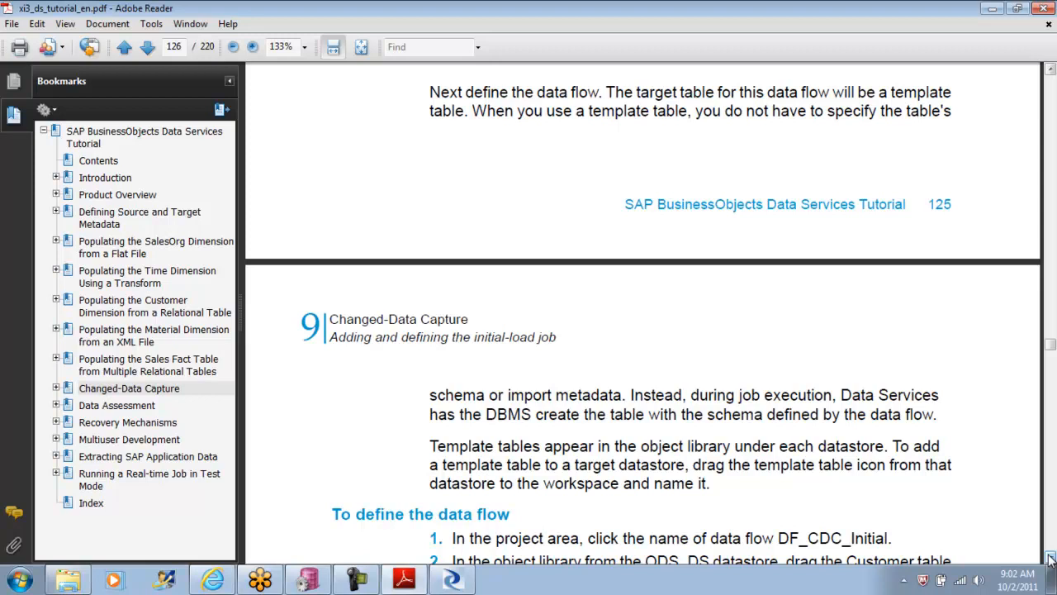
left_click(1051, 557)
left_click(1050, 557)
left_click(1051, 558)
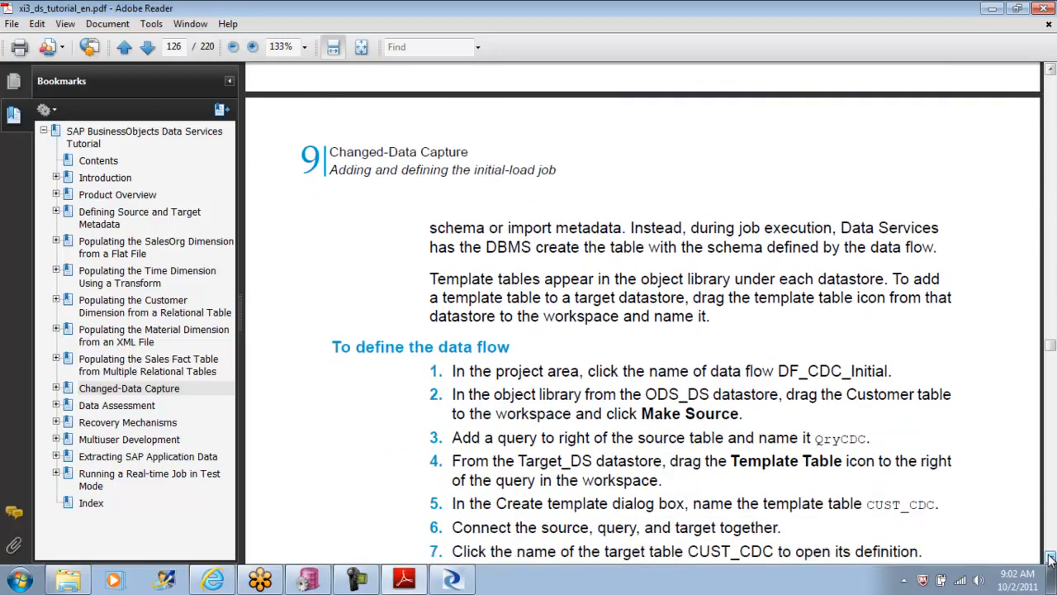
left_click(1050, 557)
left_click(1050, 558)
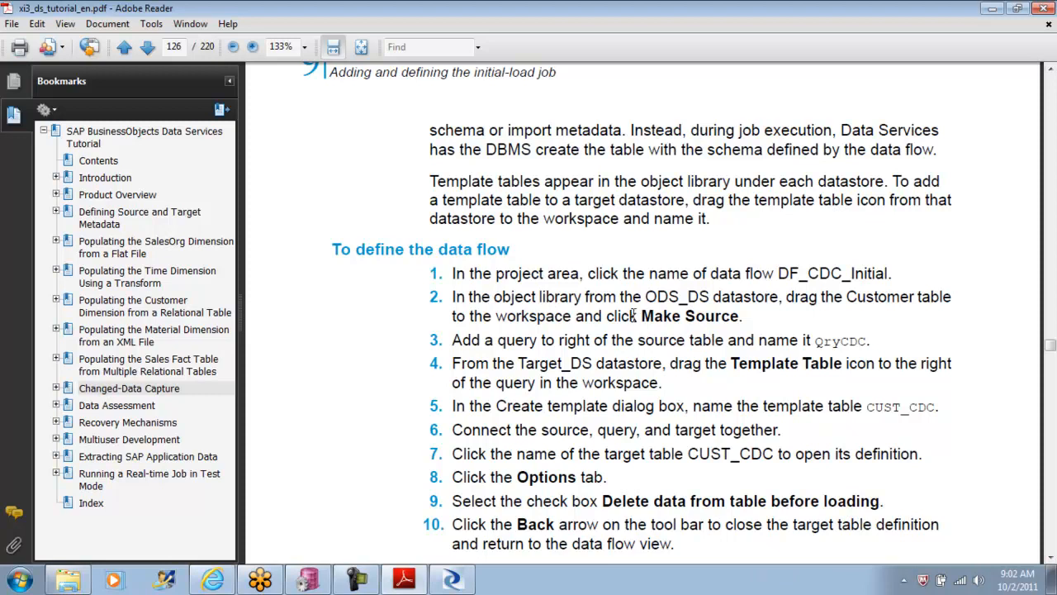
left_click_drag(644, 297, 712, 302)
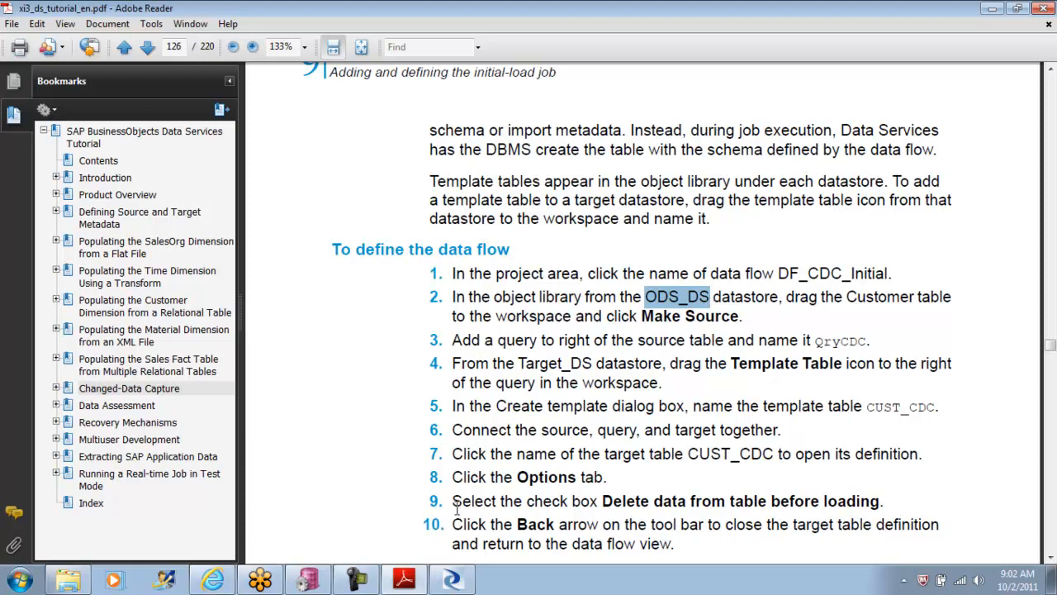
Step: Switch to Windows Explorer, open the Scripts folder inside the Data Services Tutorial Files on drive C and run CreateTables_ORA.bat
left_click(309, 580)
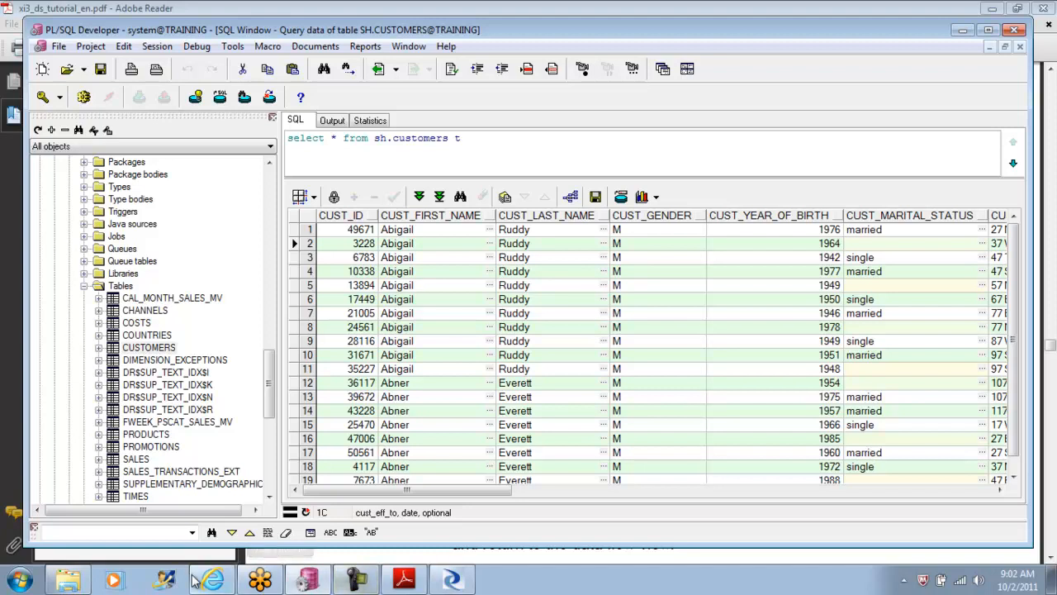
left_click(21, 581)
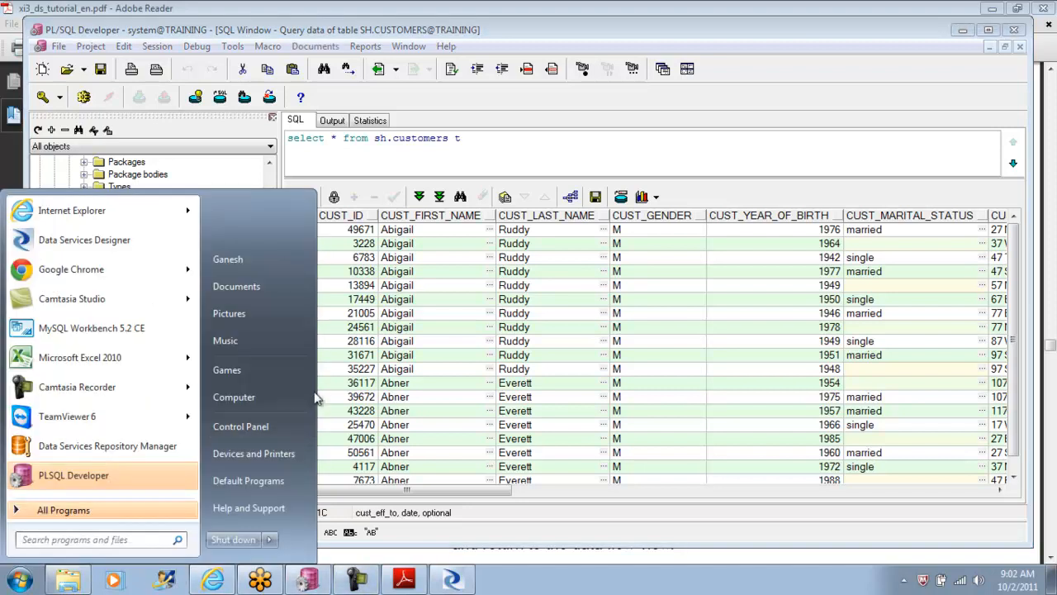
left_click(269, 396)
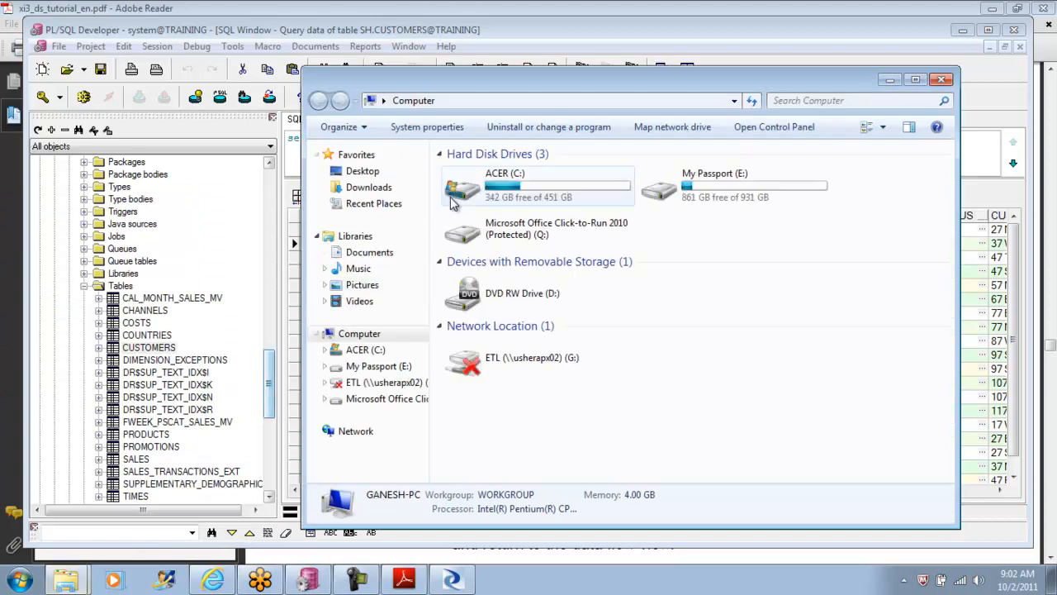
double_click(550, 188)
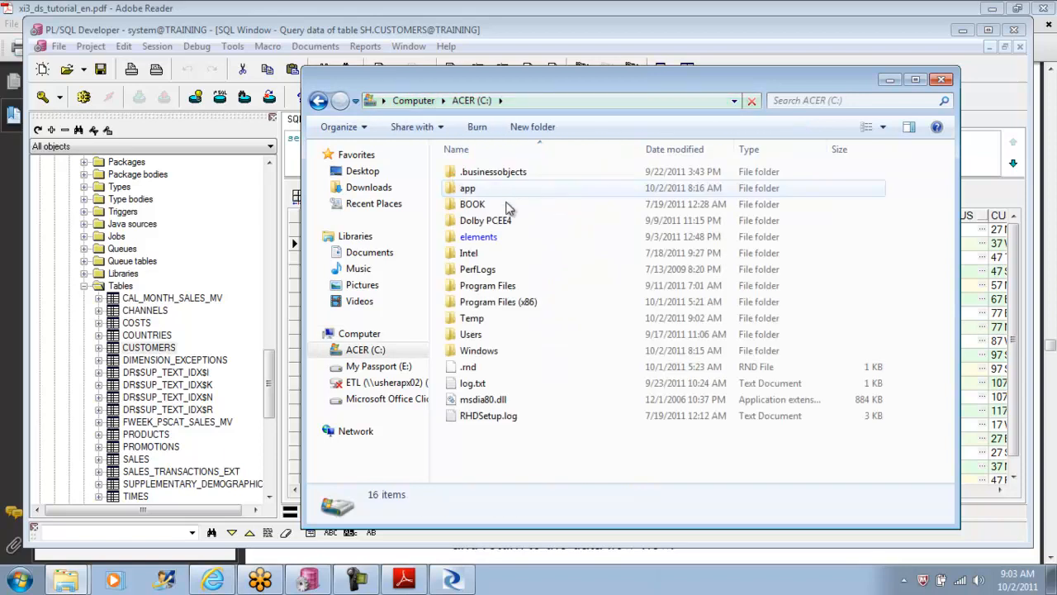
double_click(510, 302)
double_click(503, 237)
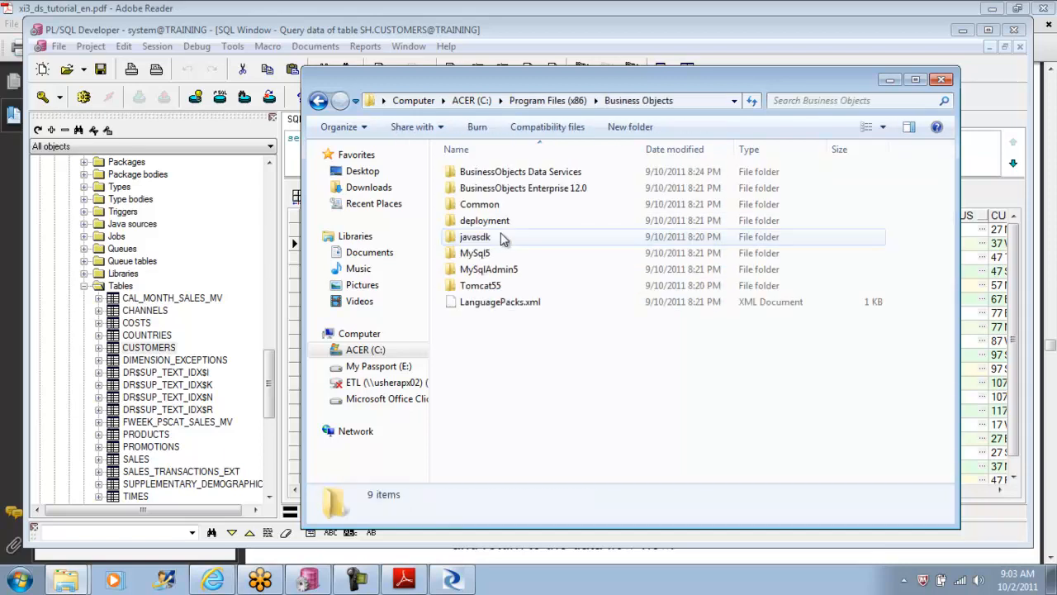
double_click(524, 173)
double_click(486, 366)
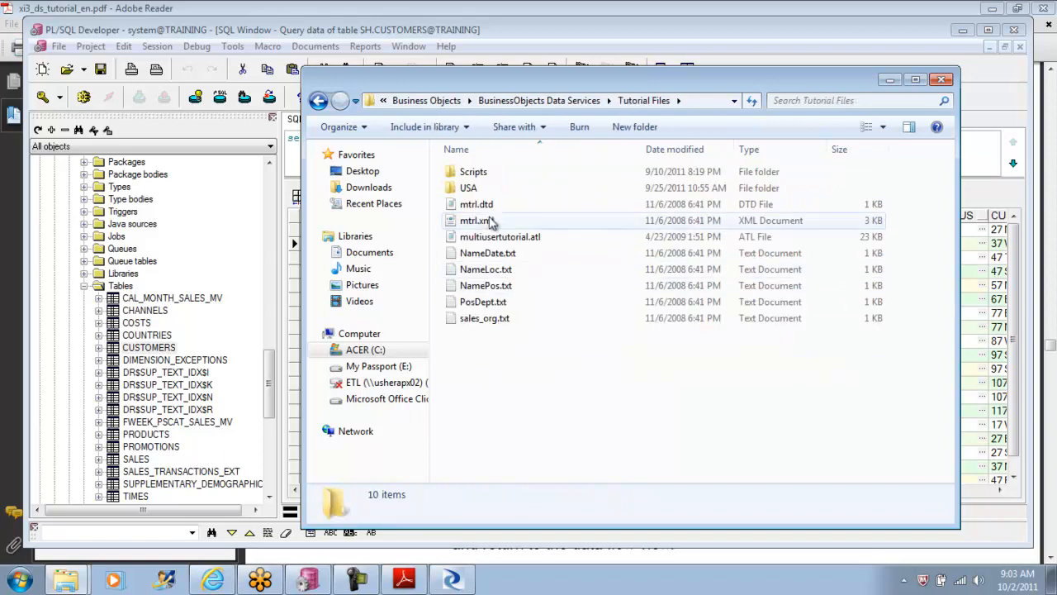
double_click(469, 171)
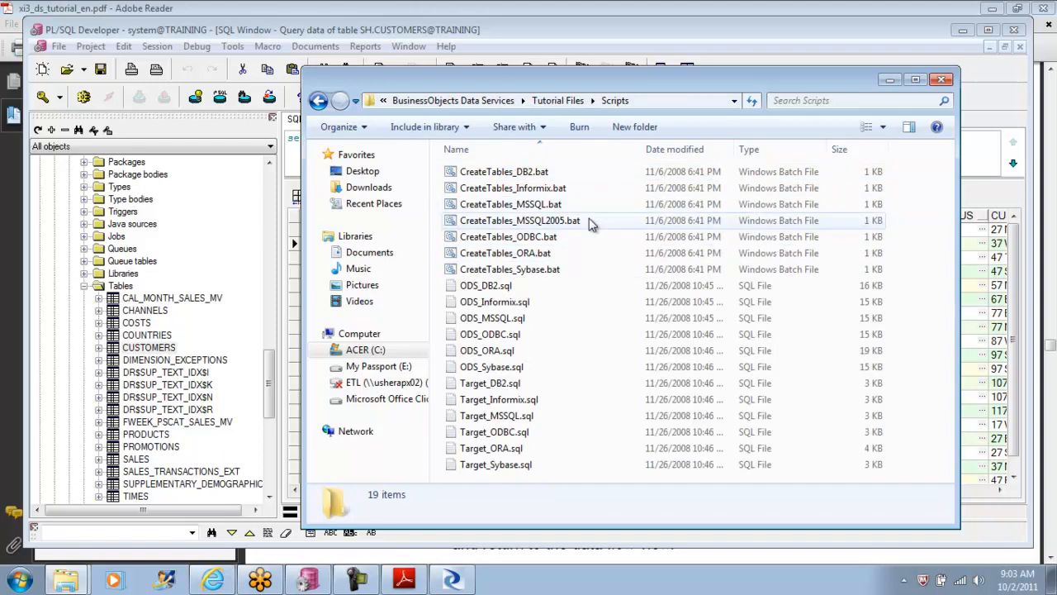
left_click(504, 255)
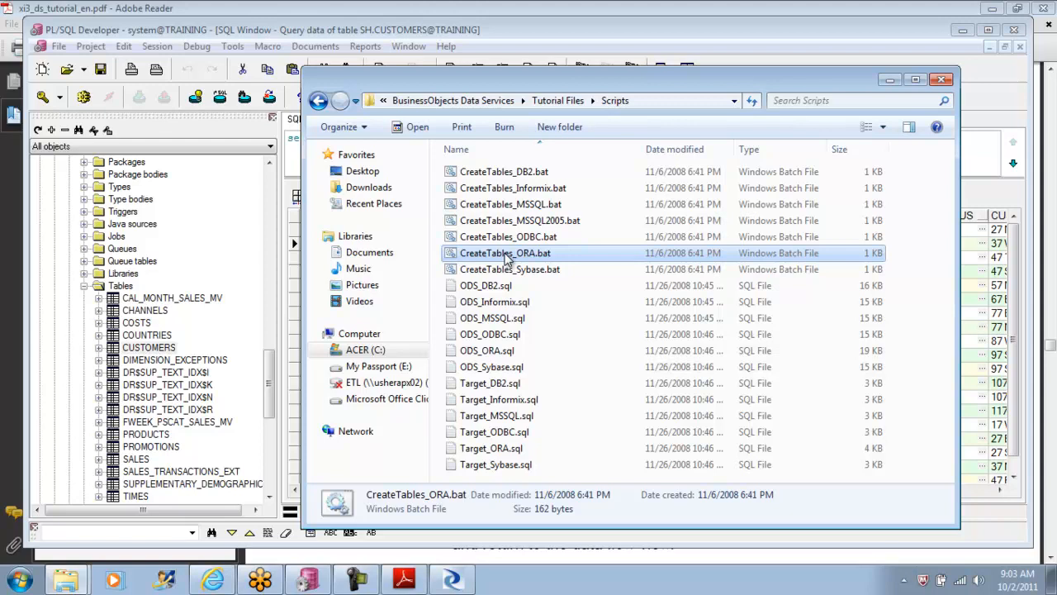
double_click(508, 259)
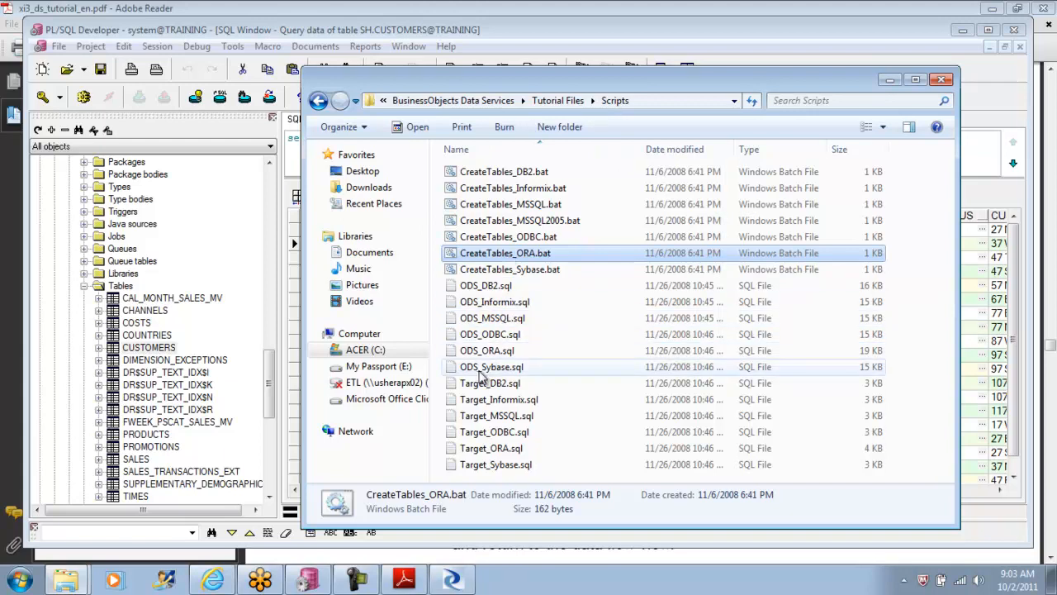
Step: In PL/SQL Developer, refresh the Users list and look through it for newly created schemas
left_click_drag(269, 371, 268, 356)
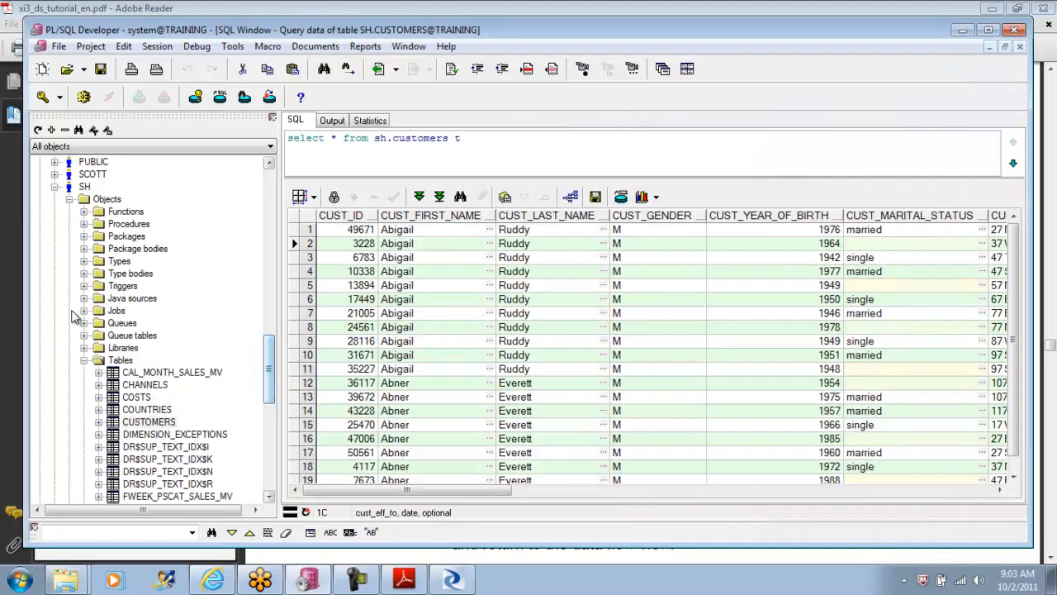
left_click(56, 189)
left_click_drag(272, 429, 259, 183)
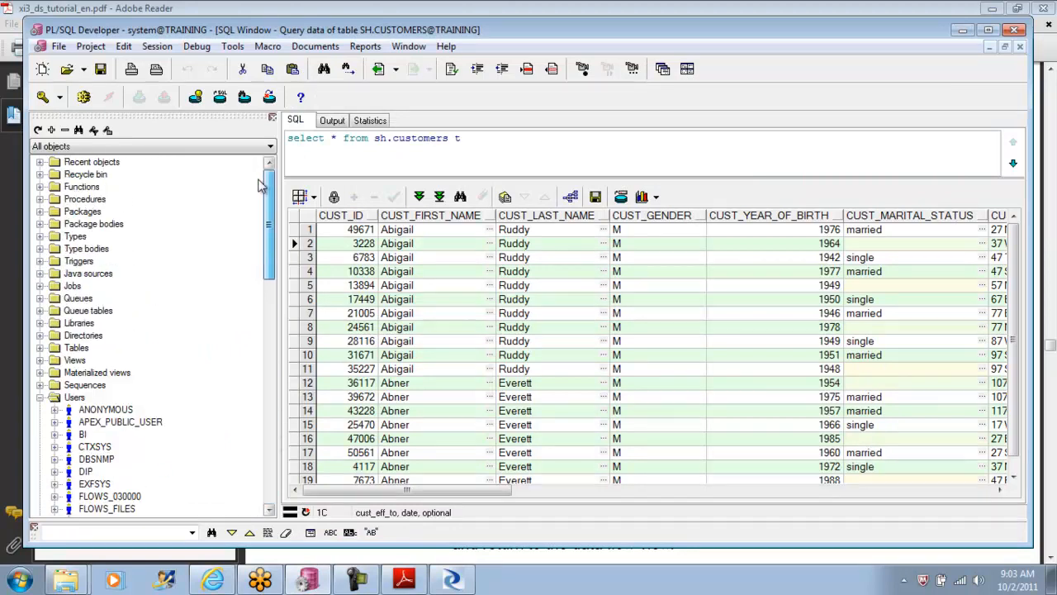
double_click(52, 398)
right_click(81, 401)
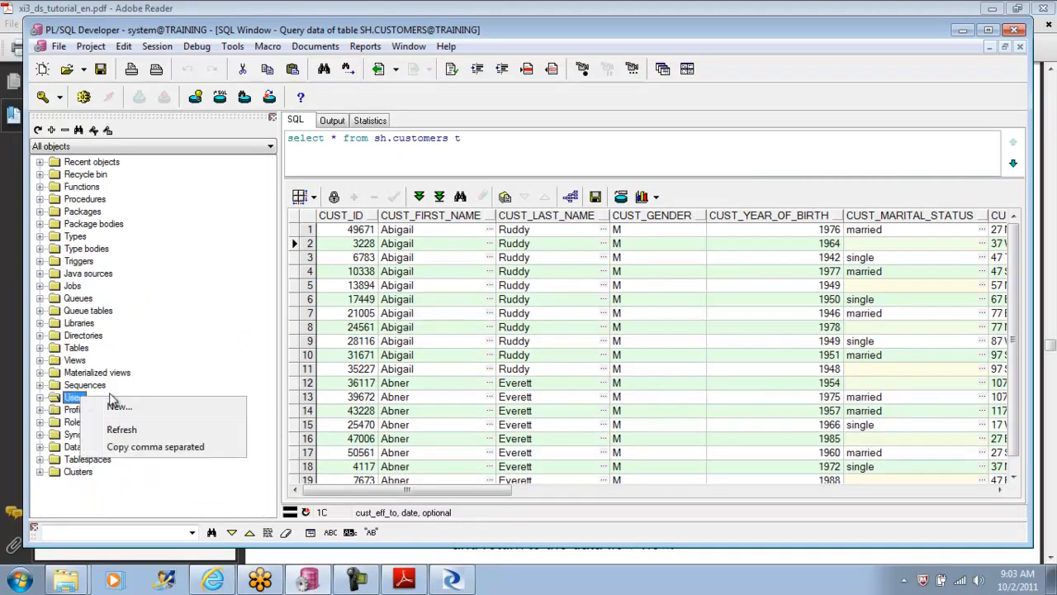
left_click(130, 430)
left_click(40, 398)
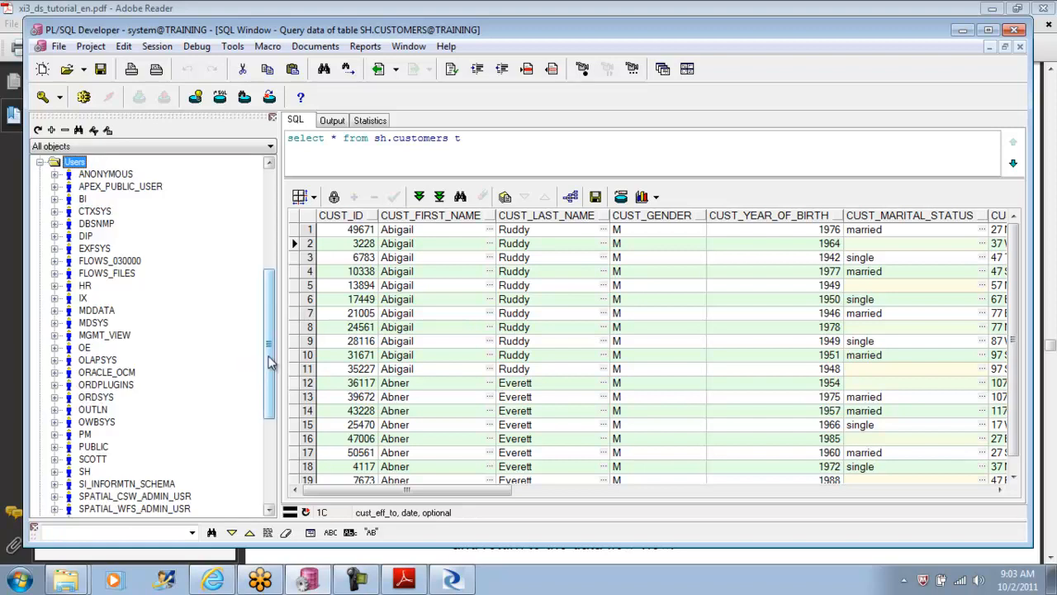
left_click_drag(269, 352, 269, 397)
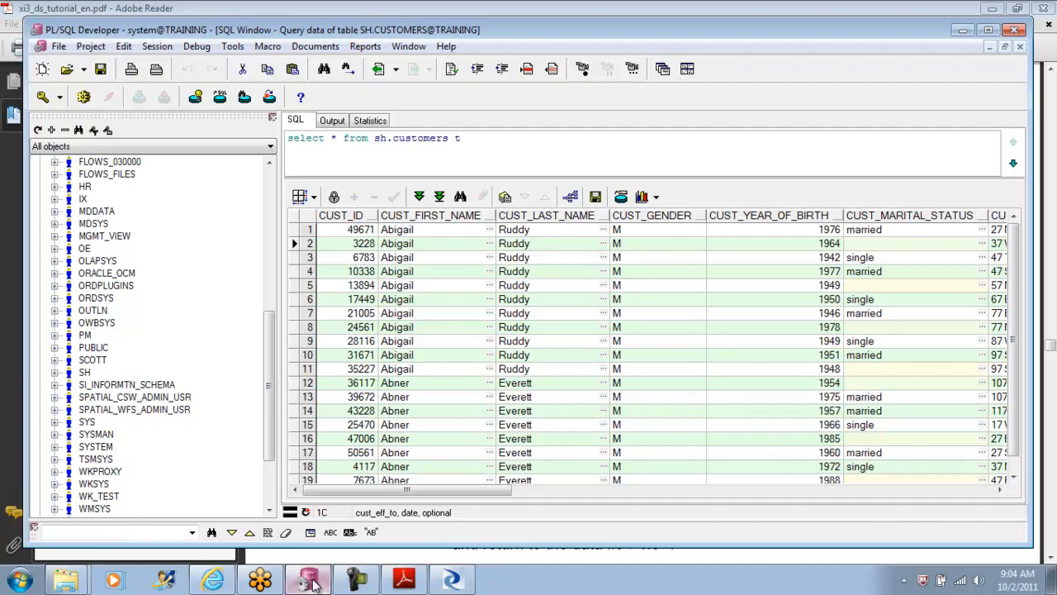
Step: Close the Oracle database setup folder window and return to the tutorial Scripts folder in Windows Explorer
left_click(82, 522)
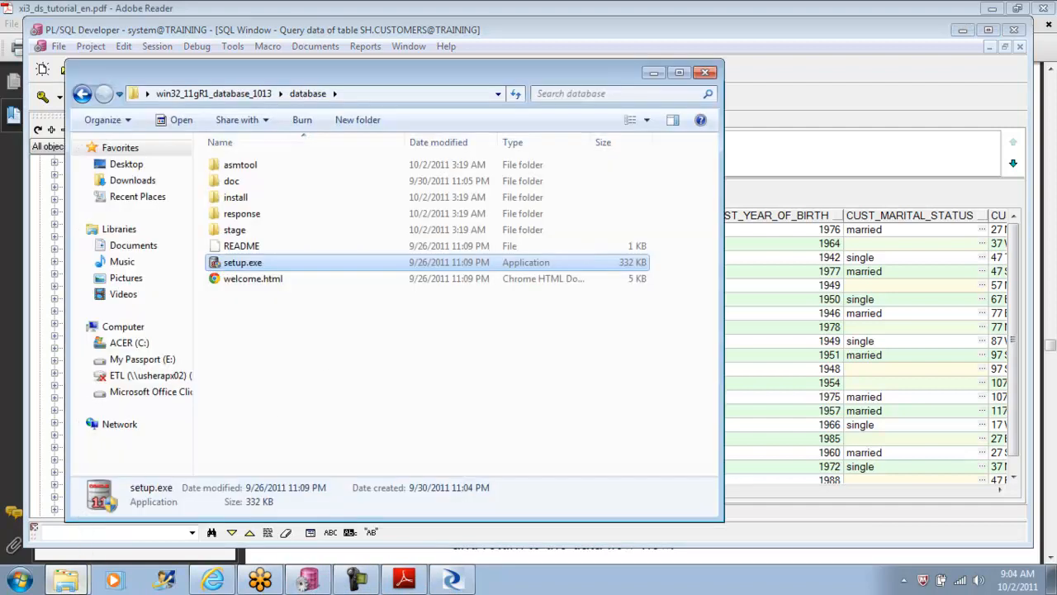
left_click(714, 74)
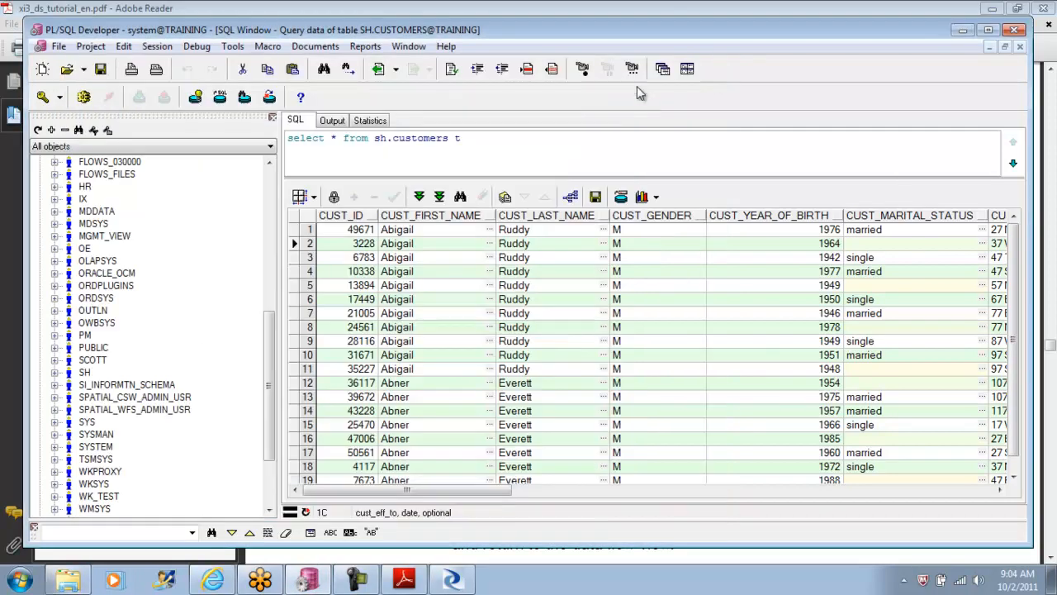
left_click(91, 582)
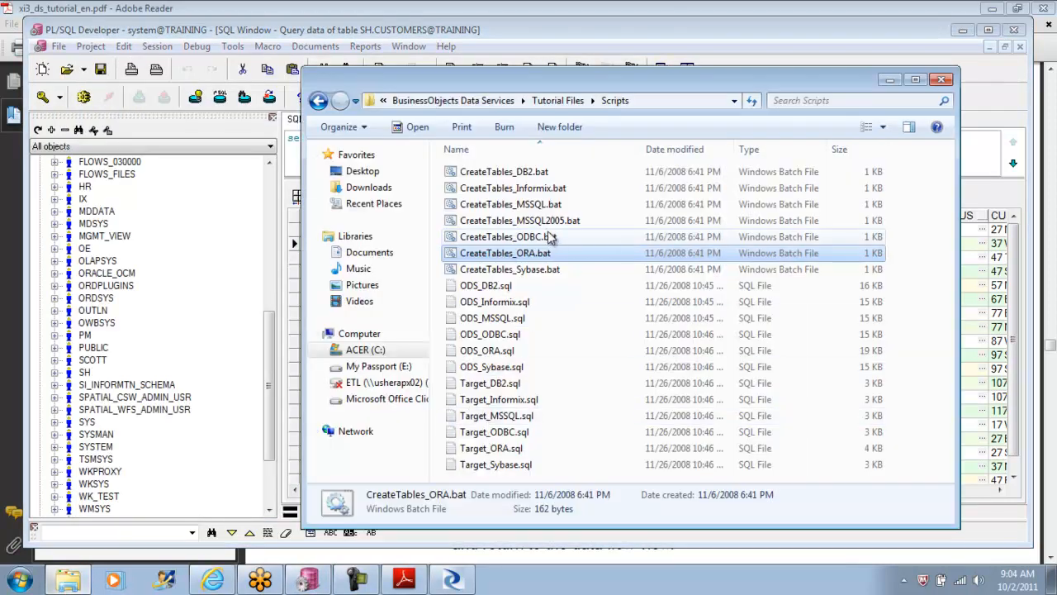
Step: Open CreateTables_ORA.bat in Notepad, examine the sqlplus commands for the ods and target databases, and close the file
right_click(507, 252)
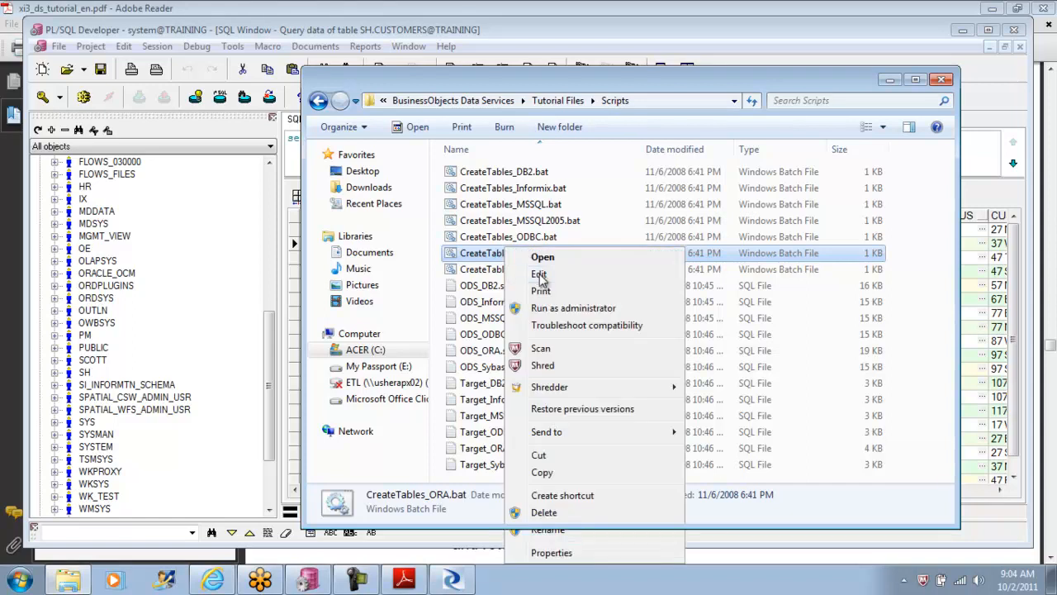
left_click(537, 275)
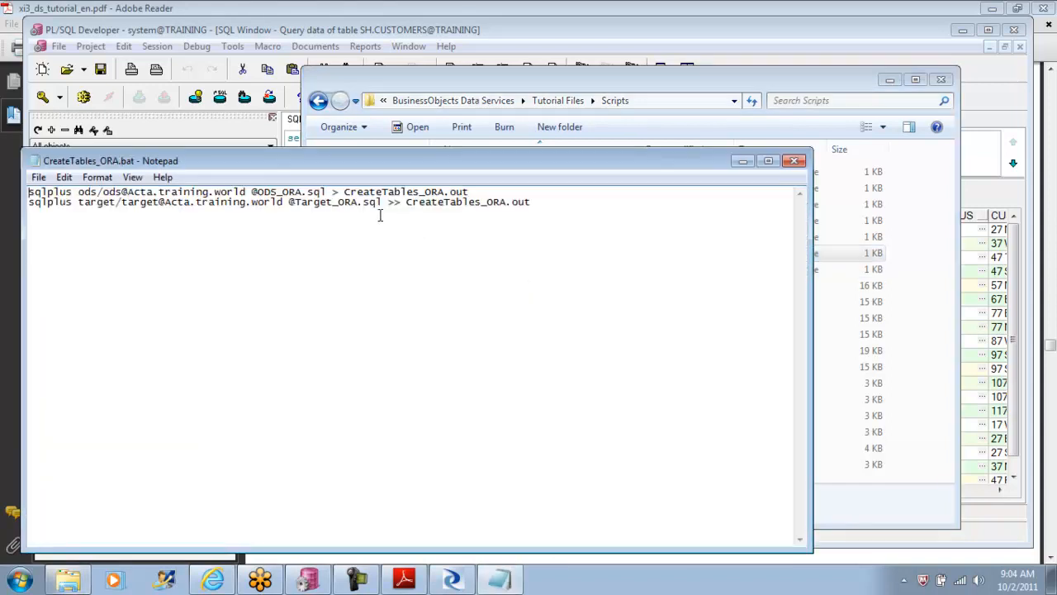
left_click_drag(384, 204, 174, 207)
left_click(211, 205)
left_click_drag(79, 202, 465, 204)
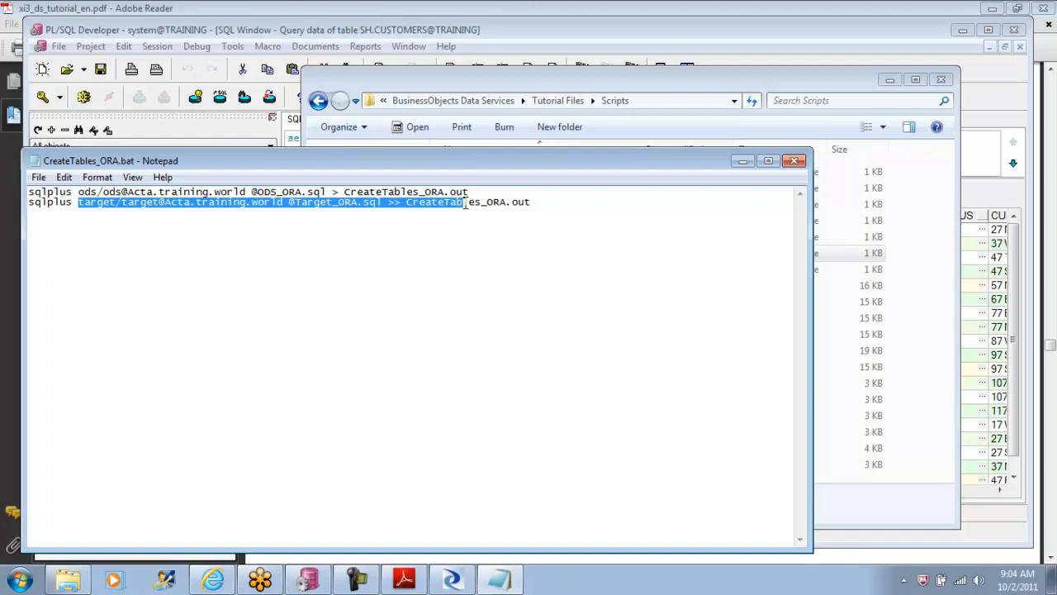
left_click(794, 160)
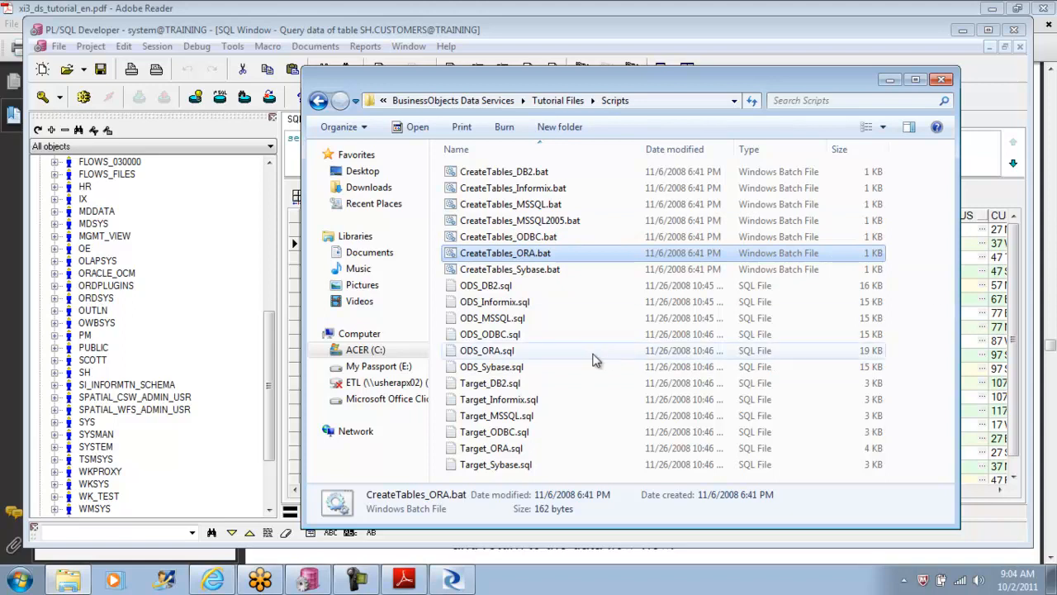
Step: Open ODS_ORA.sql in Notepad and copy the complete create table ods_customer statement
right_click(490, 354)
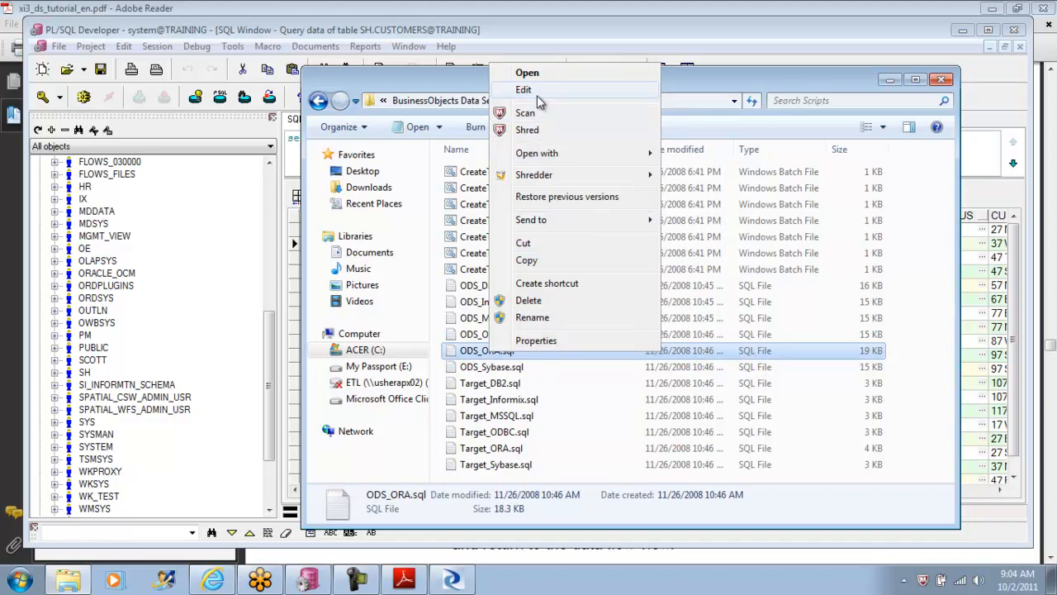
left_click(539, 91)
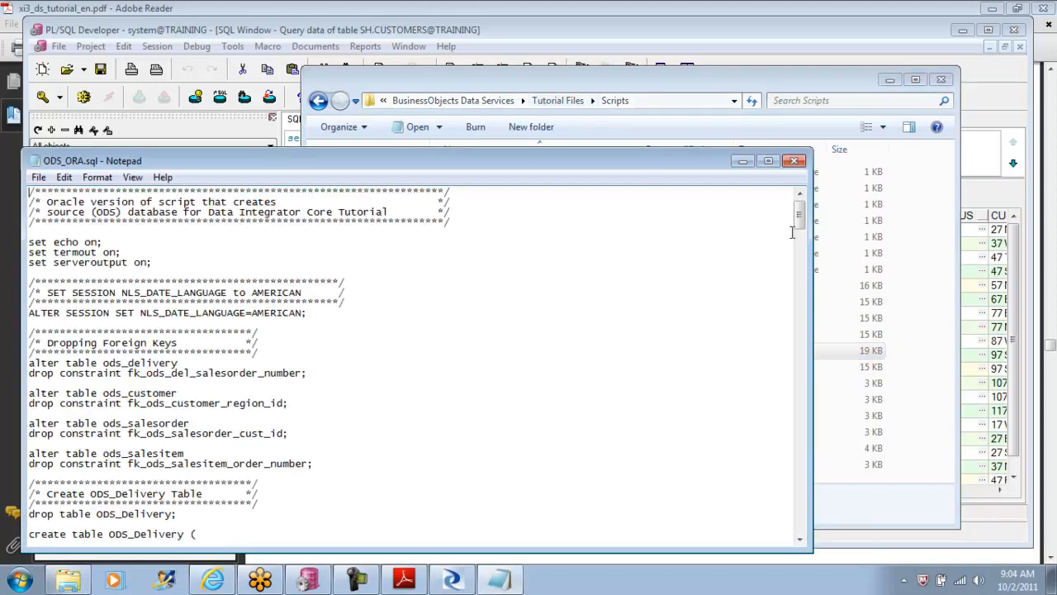
left_click_drag(801, 225, 802, 260)
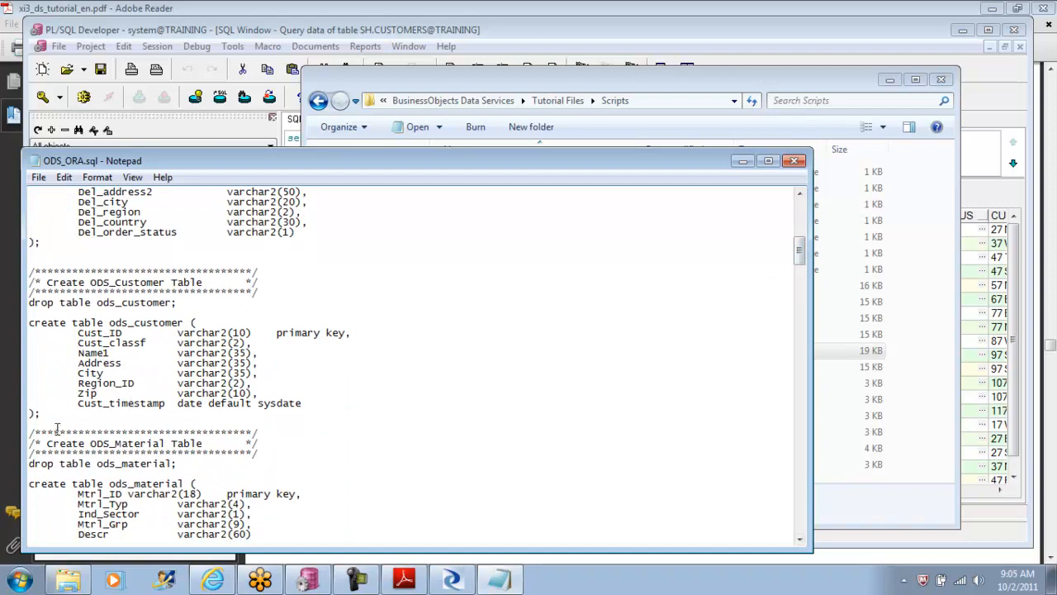
left_click_drag(50, 420, 17, 328)
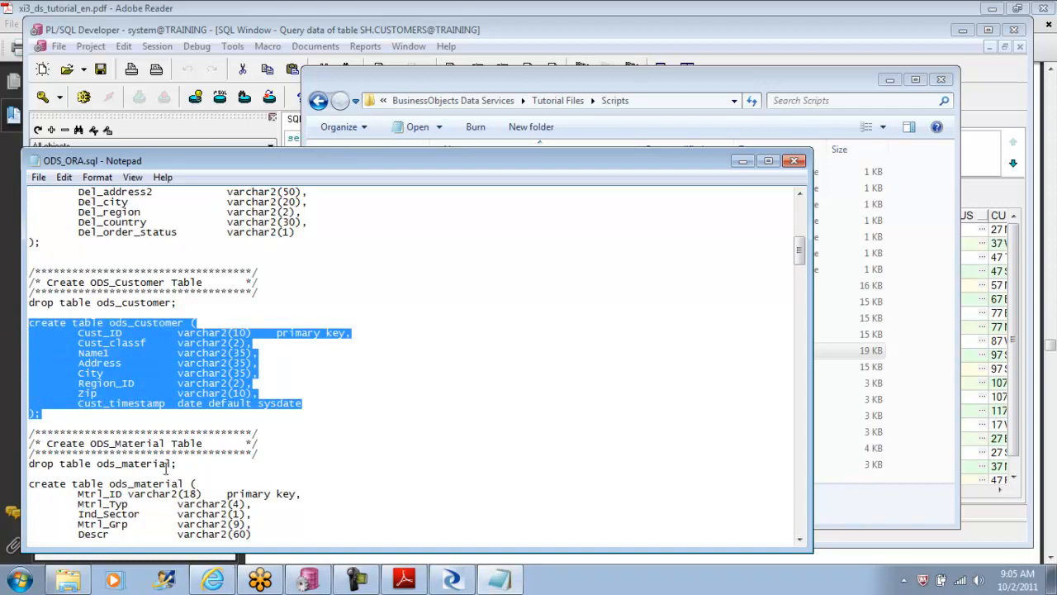
Step: In PL/SQL Developer, replace the sh.customers query with the copied create table ods_customer statement and enlarge the SQL editor to show it fully
left_click(310, 582)
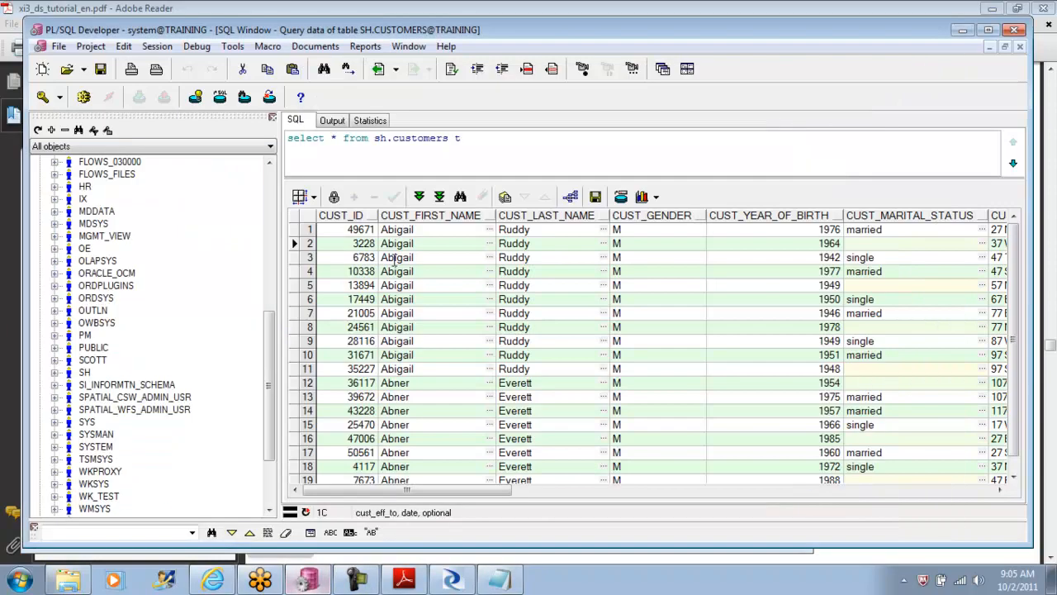
left_click_drag(467, 138, 239, 142)
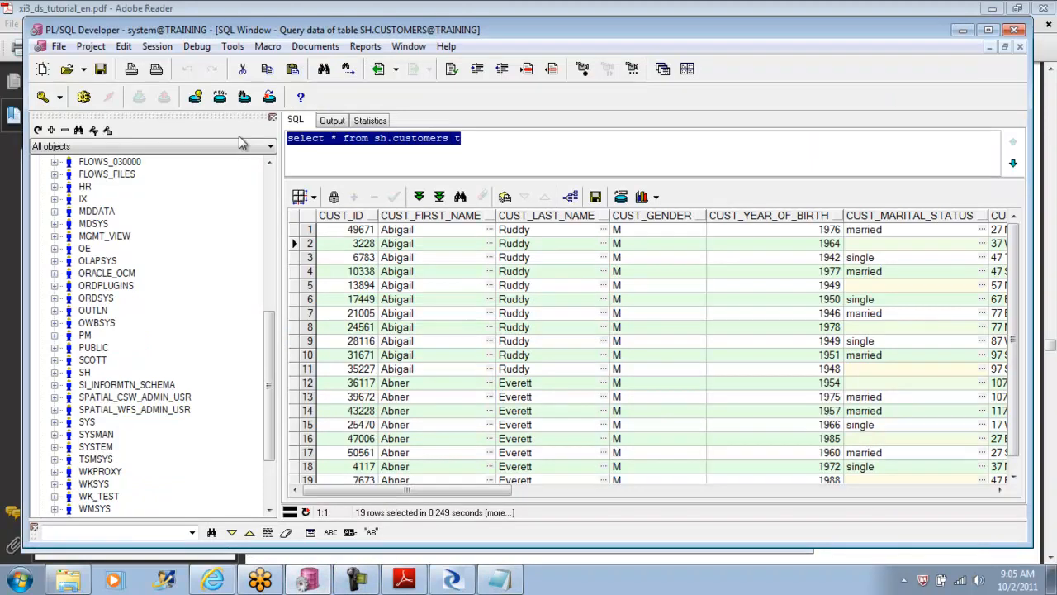
key("ctrl+v")
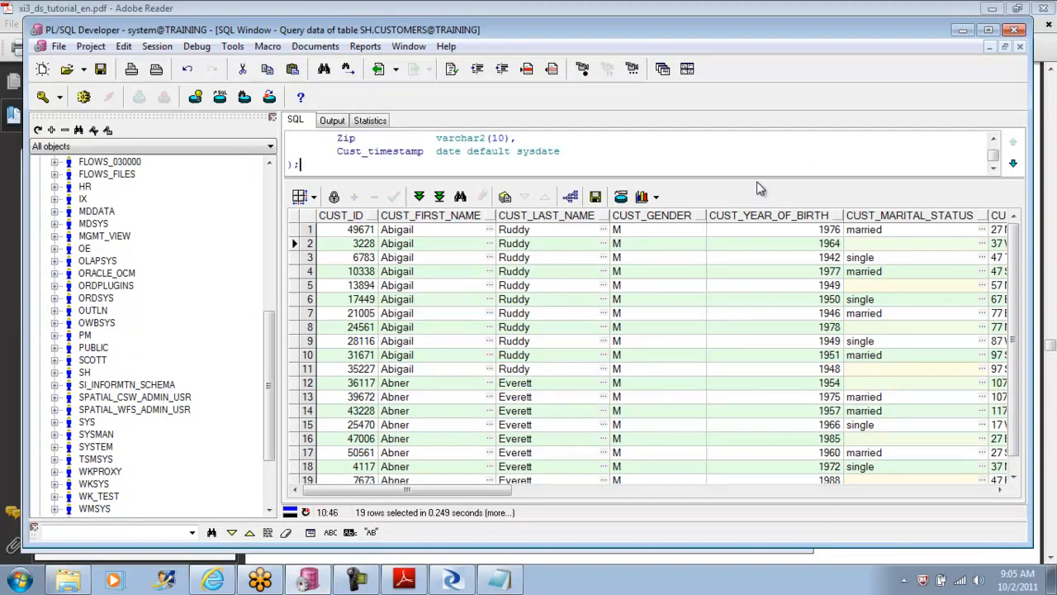
left_click(766, 231)
left_click_drag(758, 202, 788, 370)
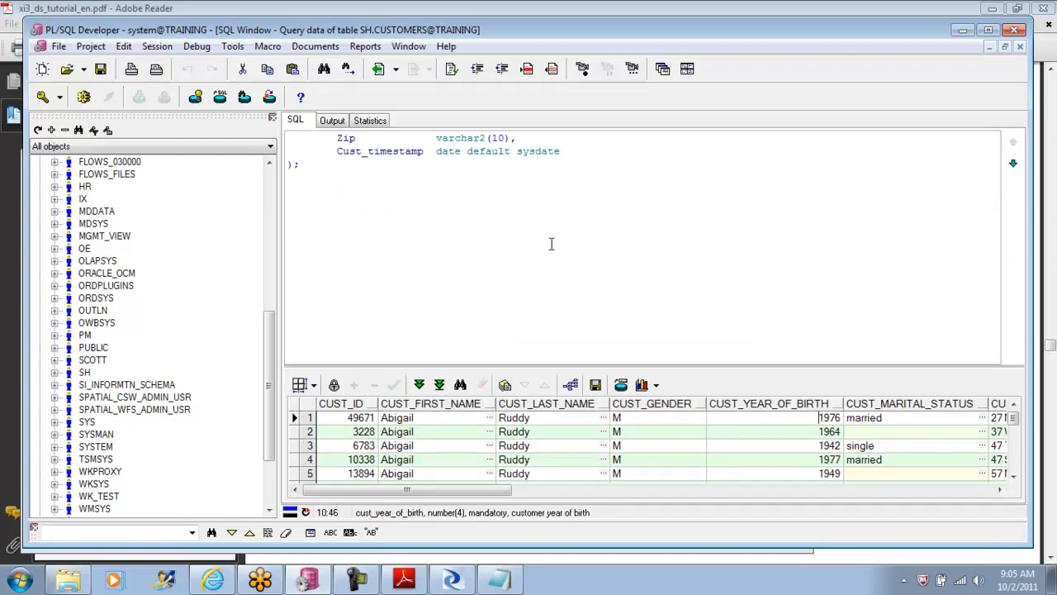
left_click(595, 155)
key("Up")
key("Up")
key("Up")
key("Up")
key("Up")
key("Up")
key("Up")
key("Up")
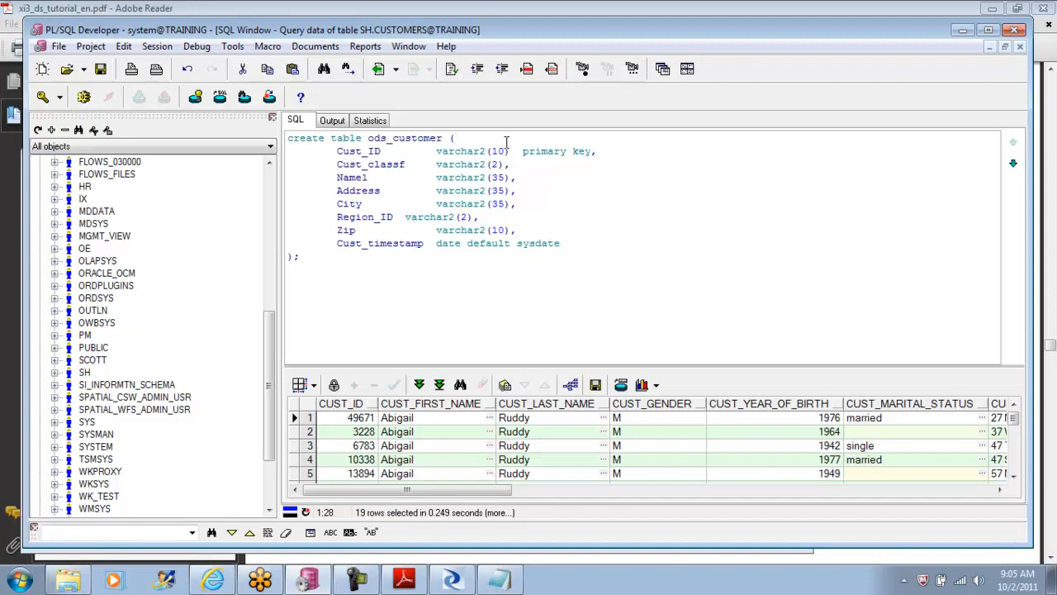
Step: Add the line "create schema ods;" above the create table statement and try to execute only that line
key("Home")
key("Return")
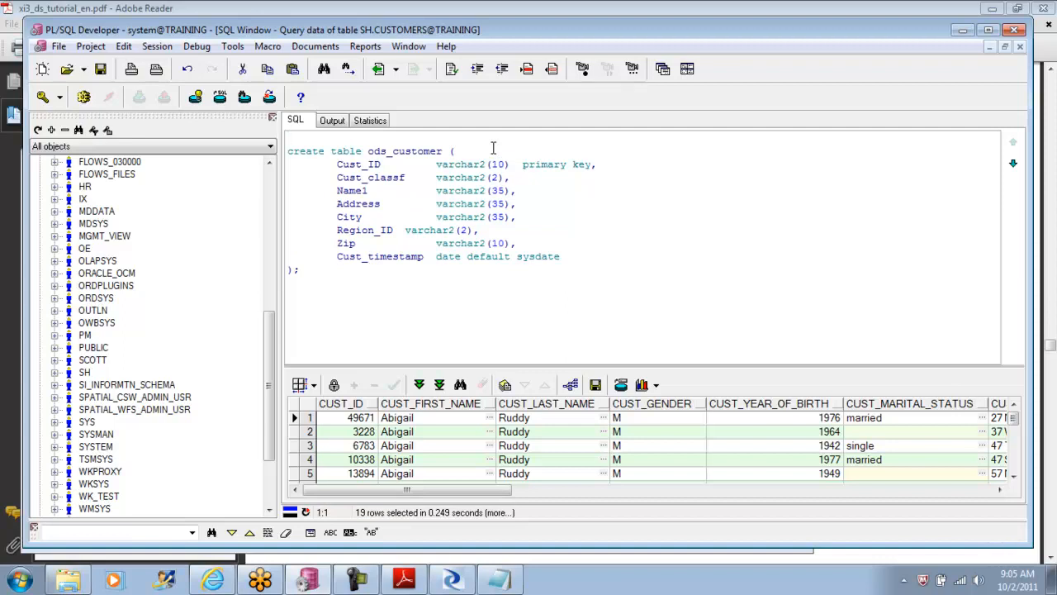
type("create schema ods;")
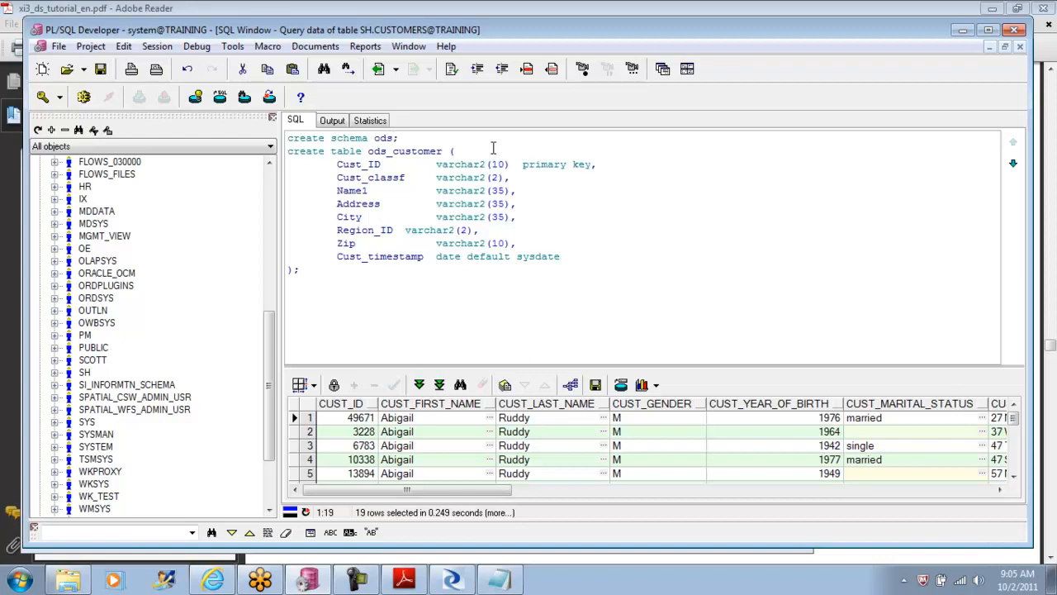
key("shift+Home")
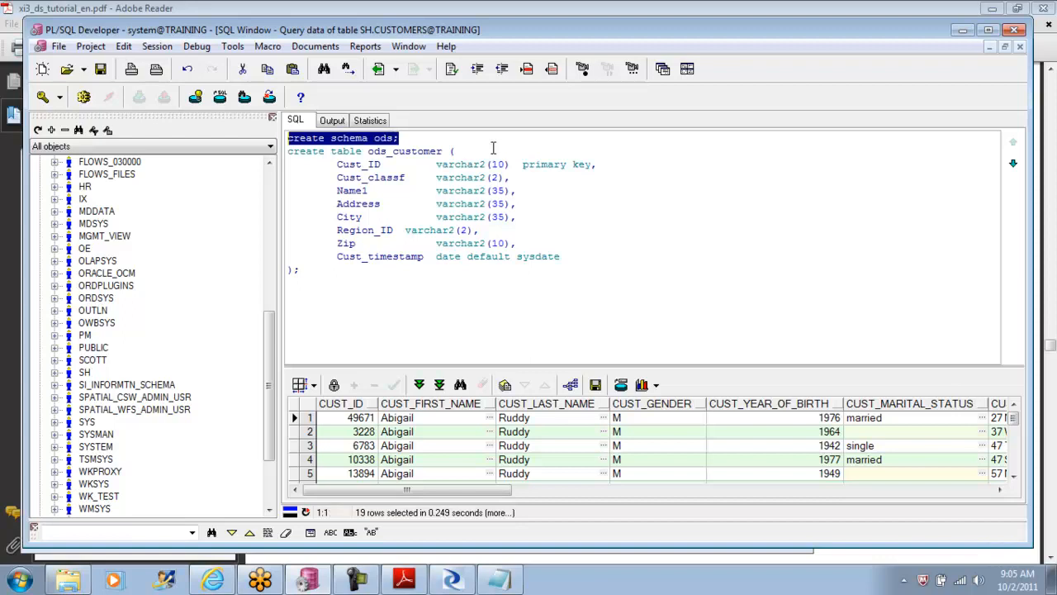
left_click(86, 98)
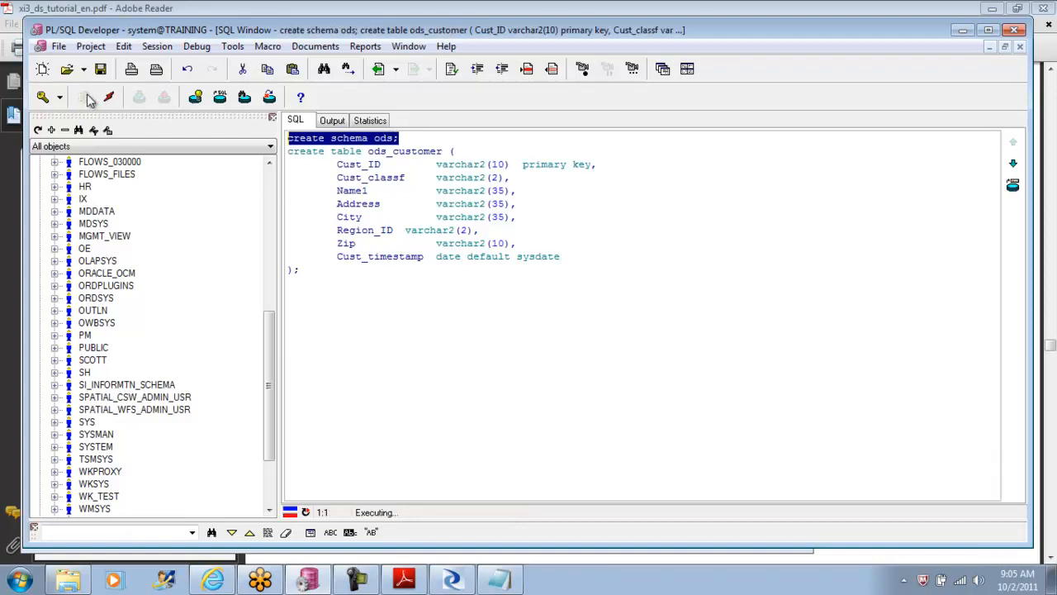
left_click(196, 171)
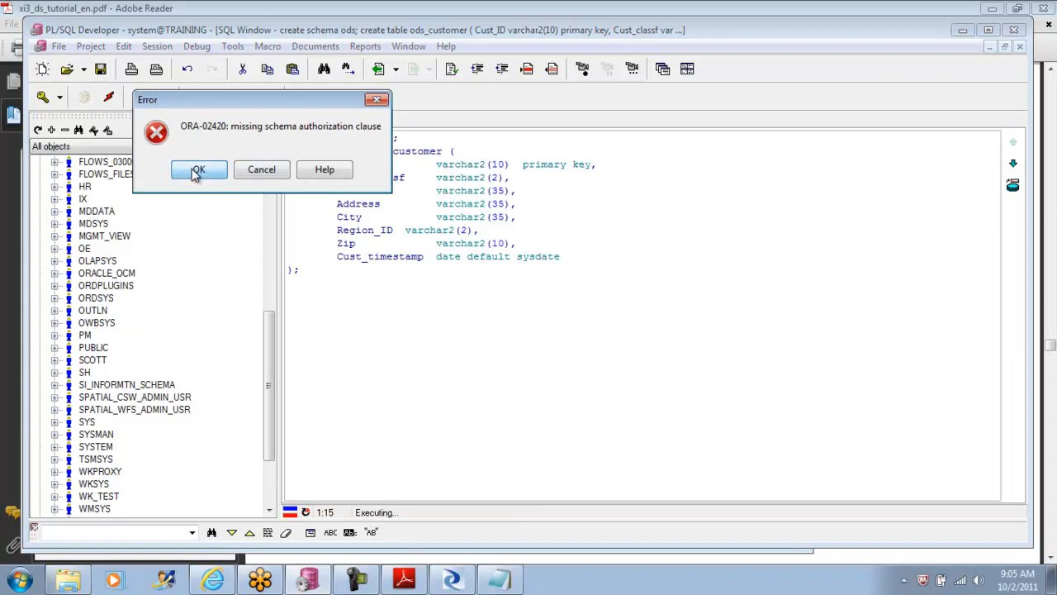
Step: Add an "identified by" clause with the account password to the create schema ods statement and try executing that line again
left_click(395, 138)
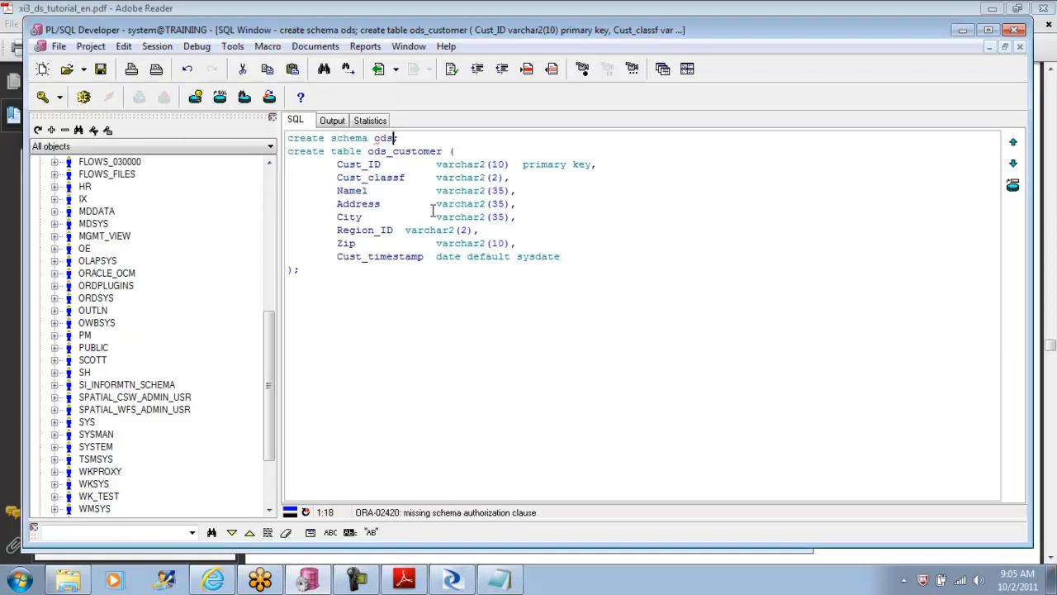
type("iden")
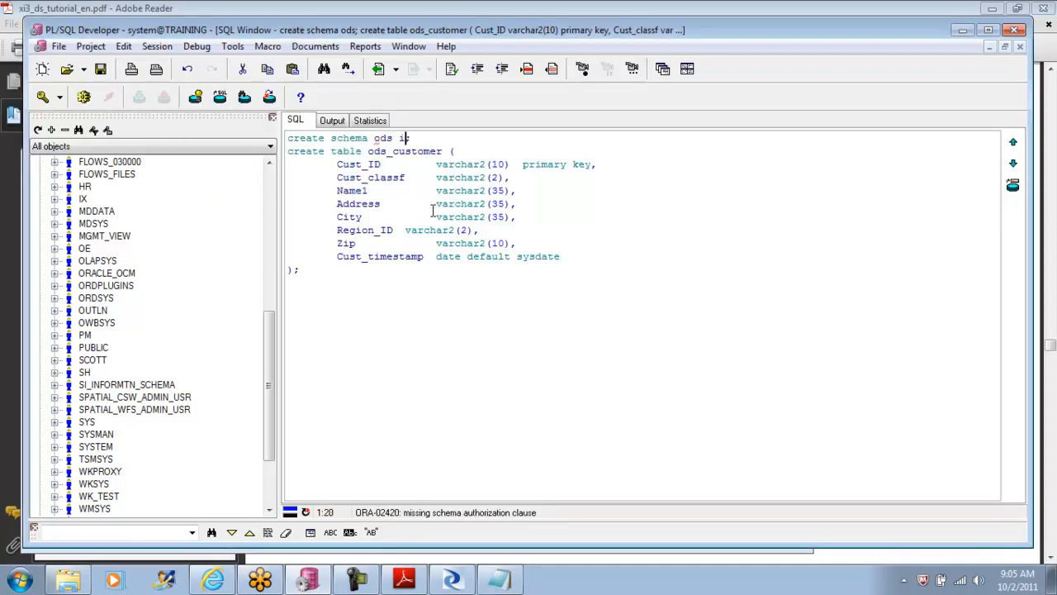
type("t")
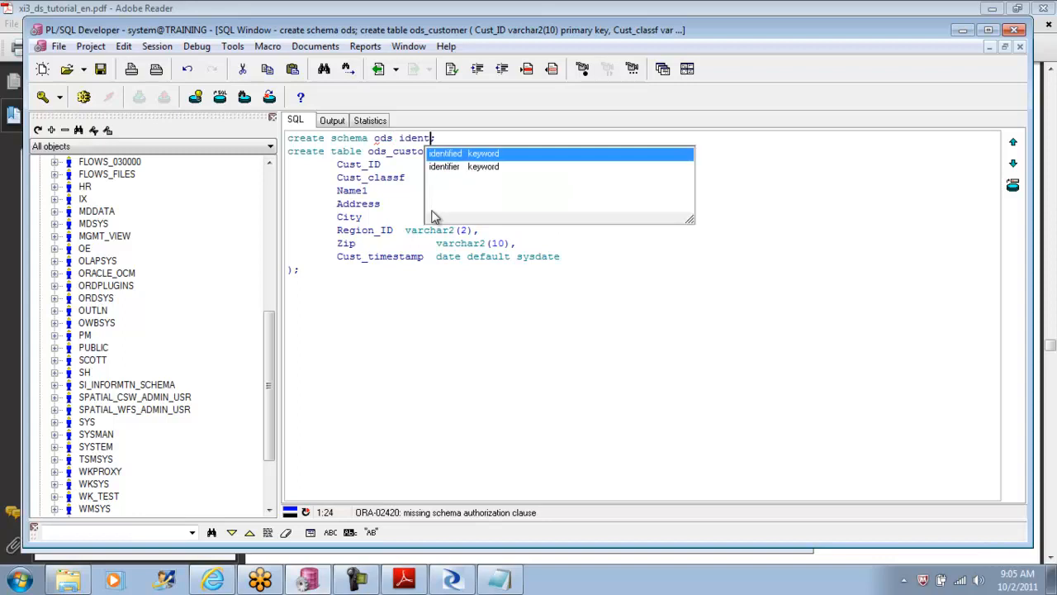
key("Return")
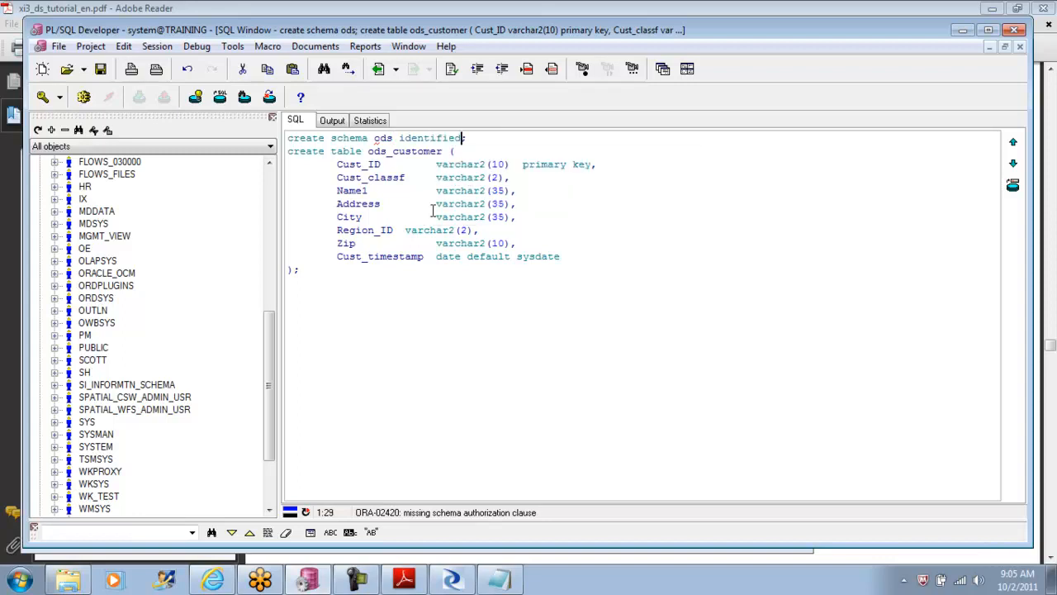
type("by 'ods'")
left_click_drag(549, 138, 231, 128)
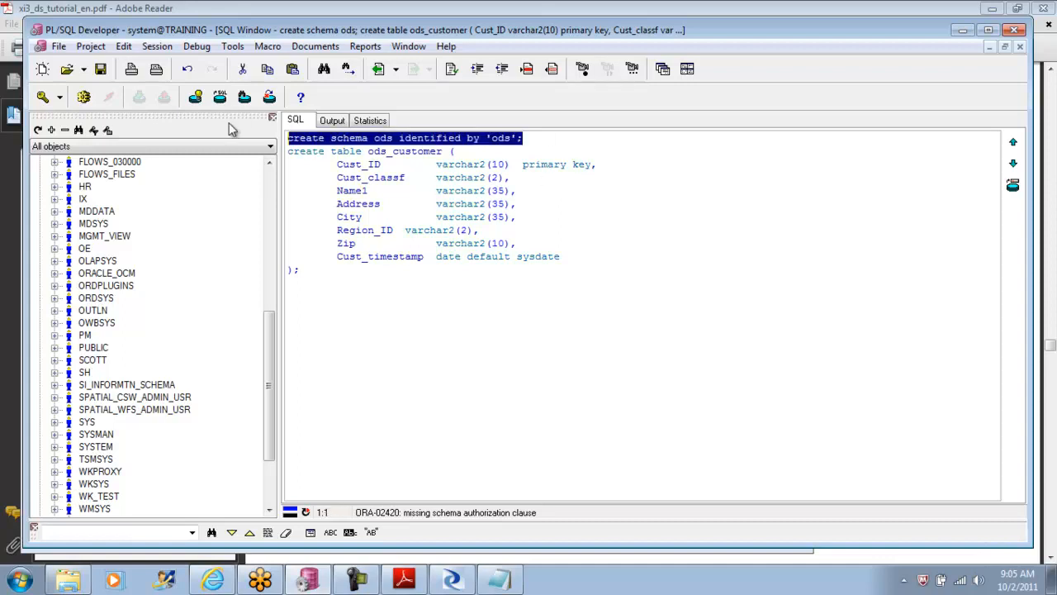
left_click(84, 96)
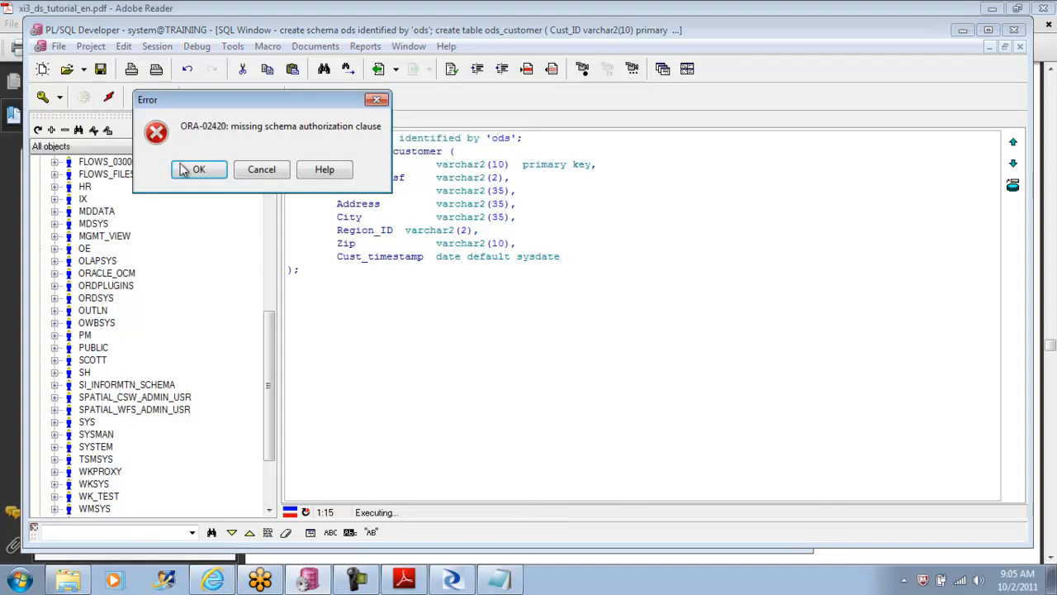
left_click(199, 170)
Step: Collapse the Users folder in the object browser and return to the end of the SQL script
left_click_drag(269, 320, 268, 180)
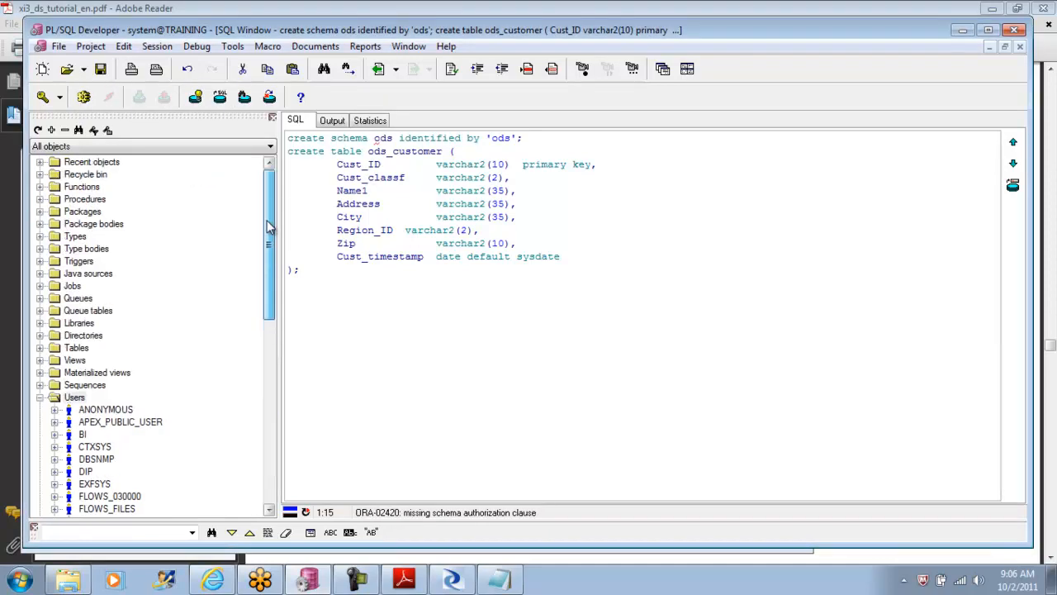
left_click(41, 397)
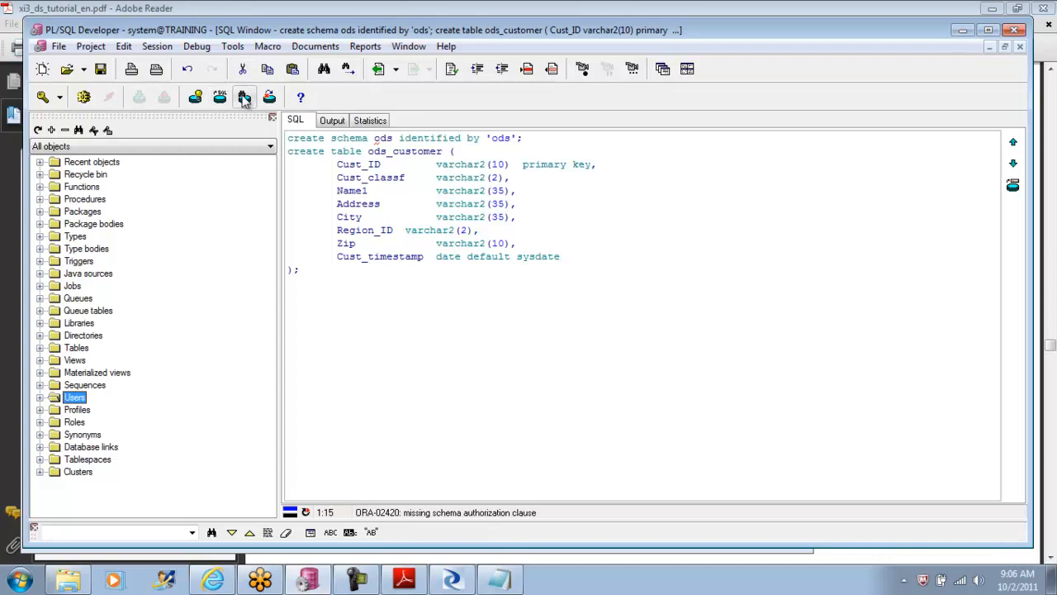
left_click(443, 355)
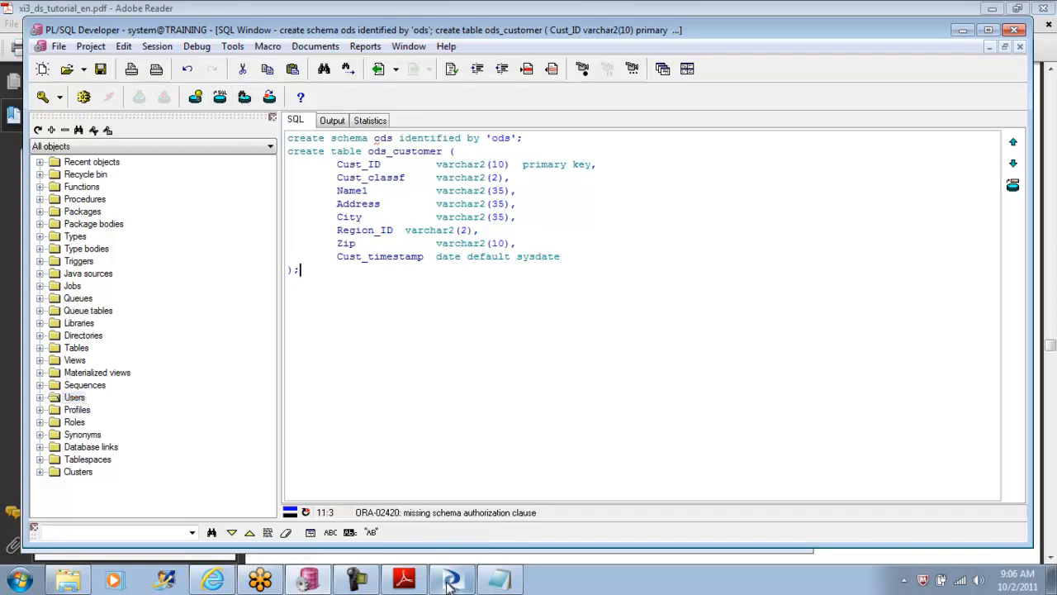
Step: Switch to ODS_ORA.sql in Notepad, review its header and table-creation statements, and close the Scripts folder window
left_click(499, 580)
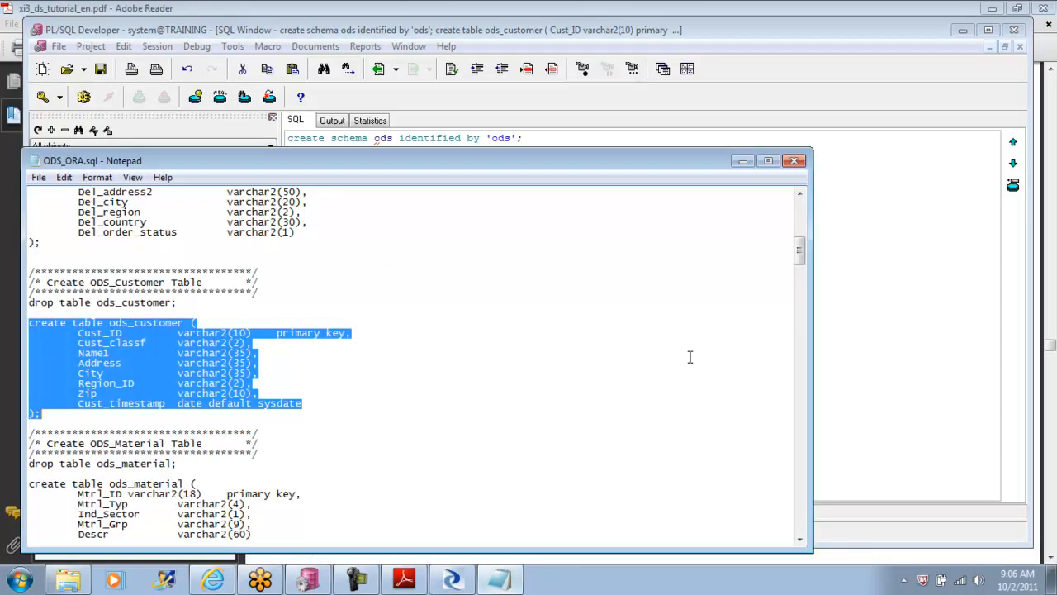
left_click_drag(798, 257, 798, 220)
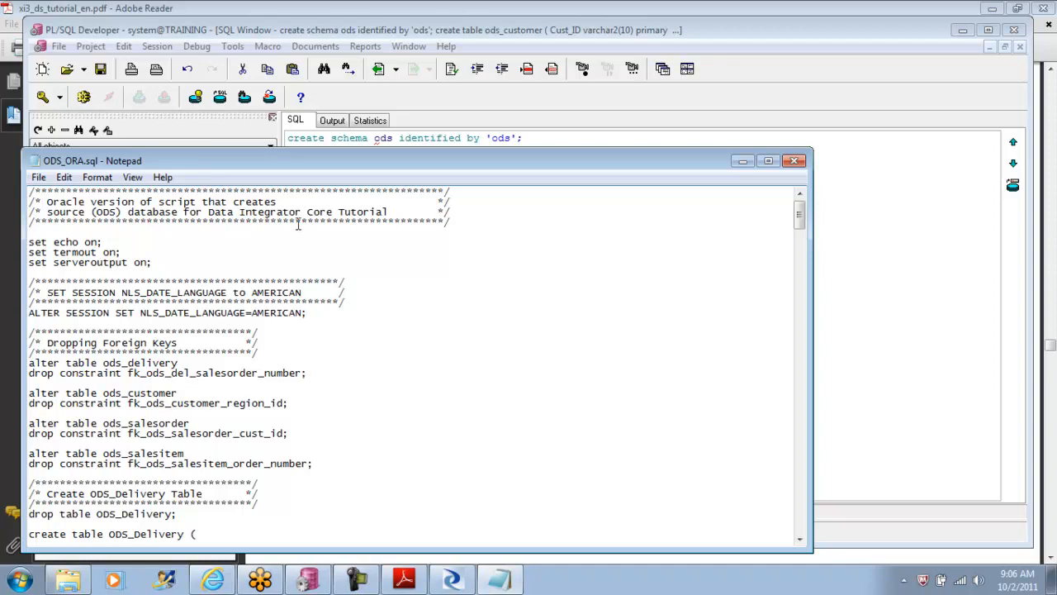
left_click_drag(799, 217, 805, 239)
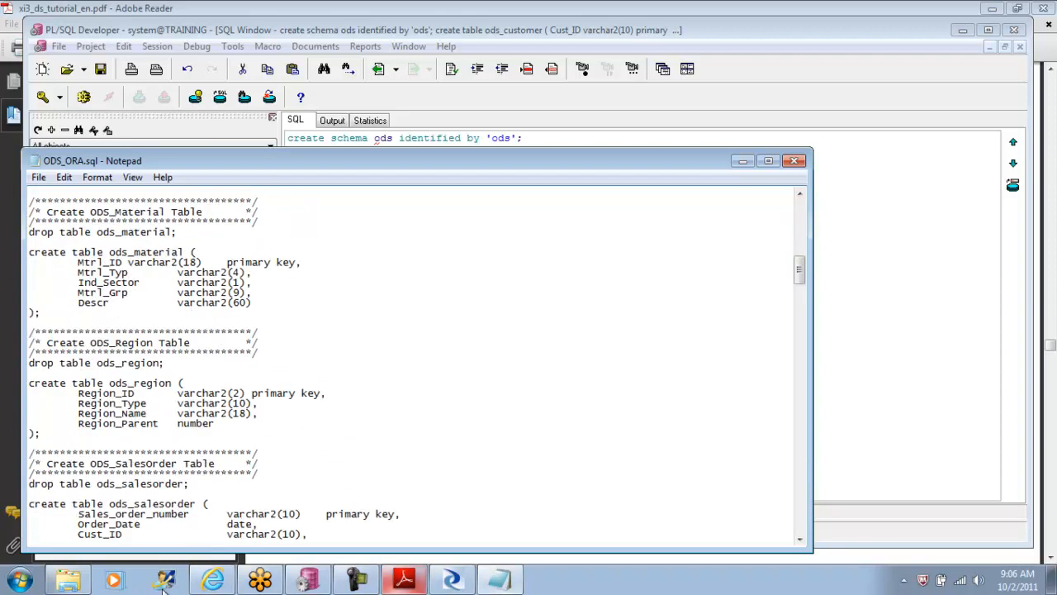
left_click(70, 586)
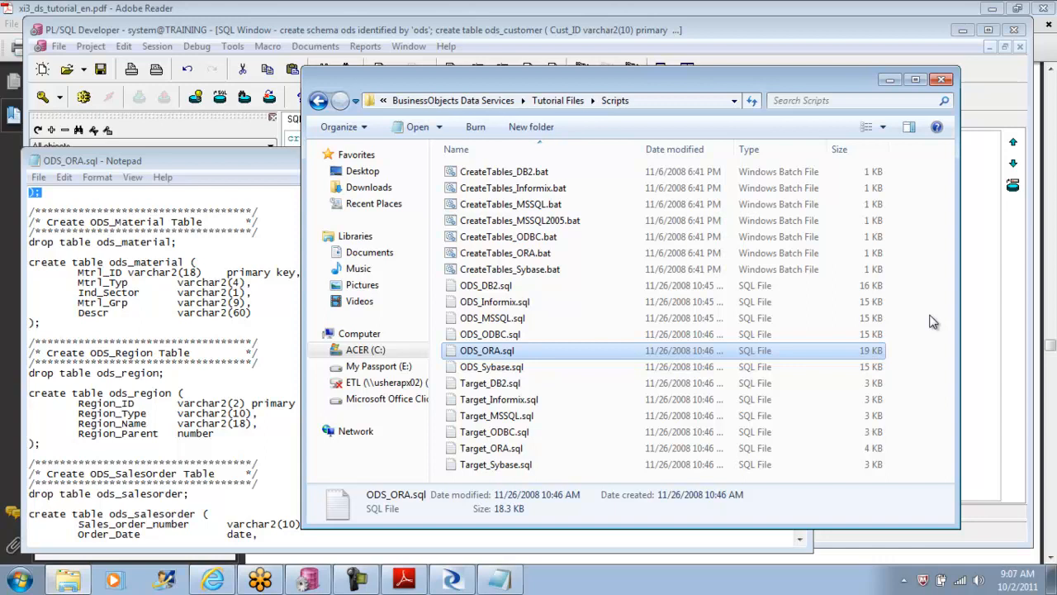
left_click(947, 83)
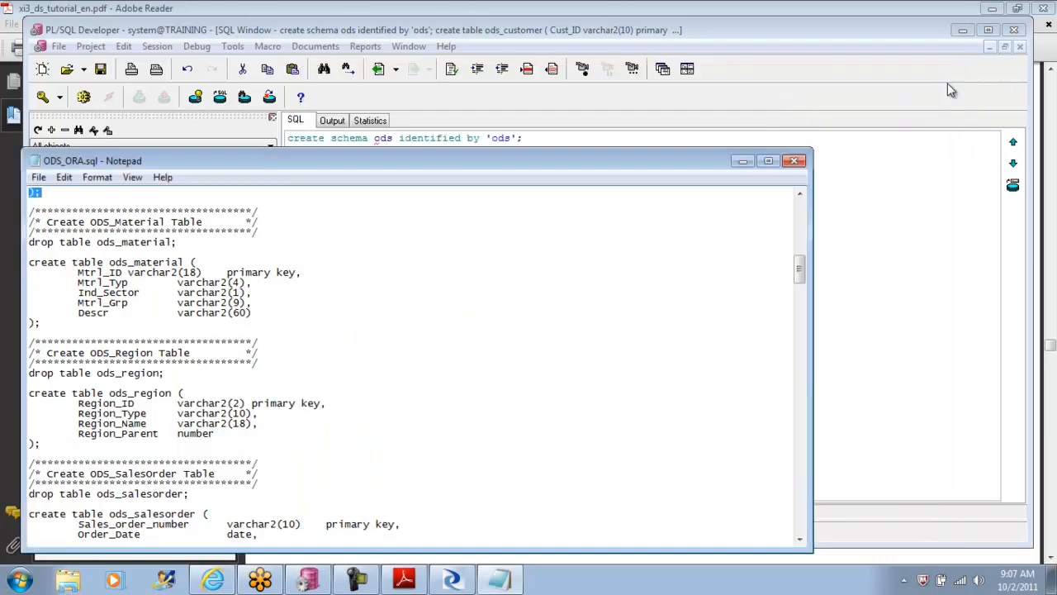
Step: In PL/SQL Developer, change "schema" to "user" in the first statement and try to execute only that line to create the ods user
left_click(637, 142)
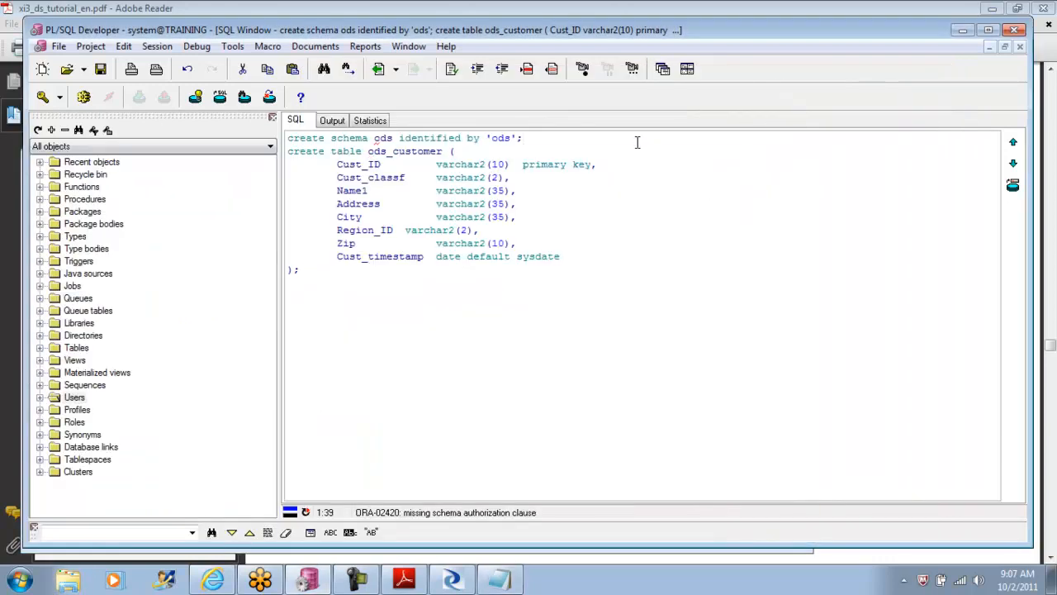
double_click(370, 138)
type("user")
left_click_drag(543, 138, 258, 130)
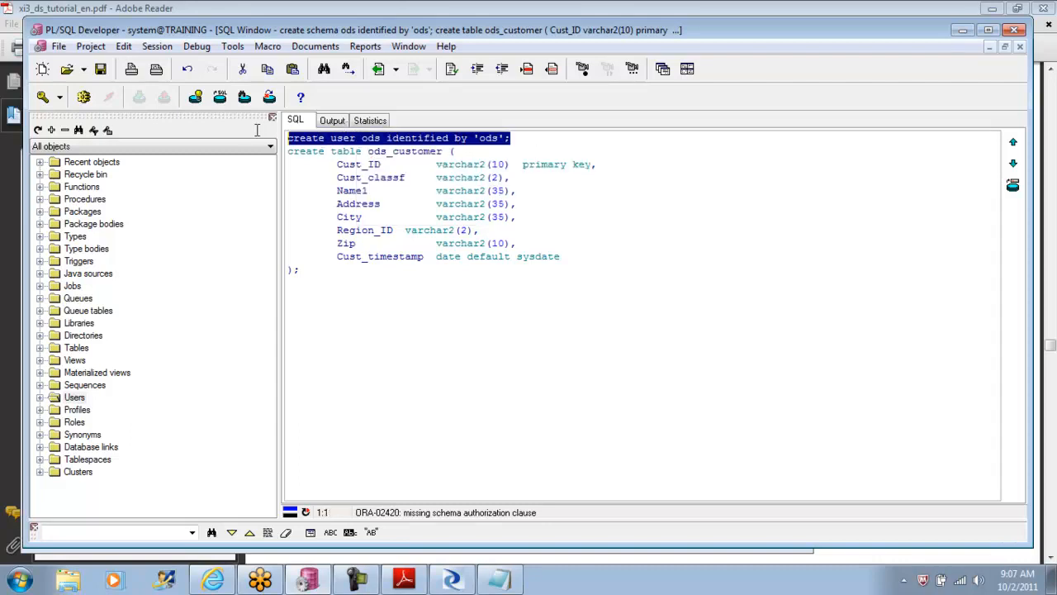
left_click(83, 97)
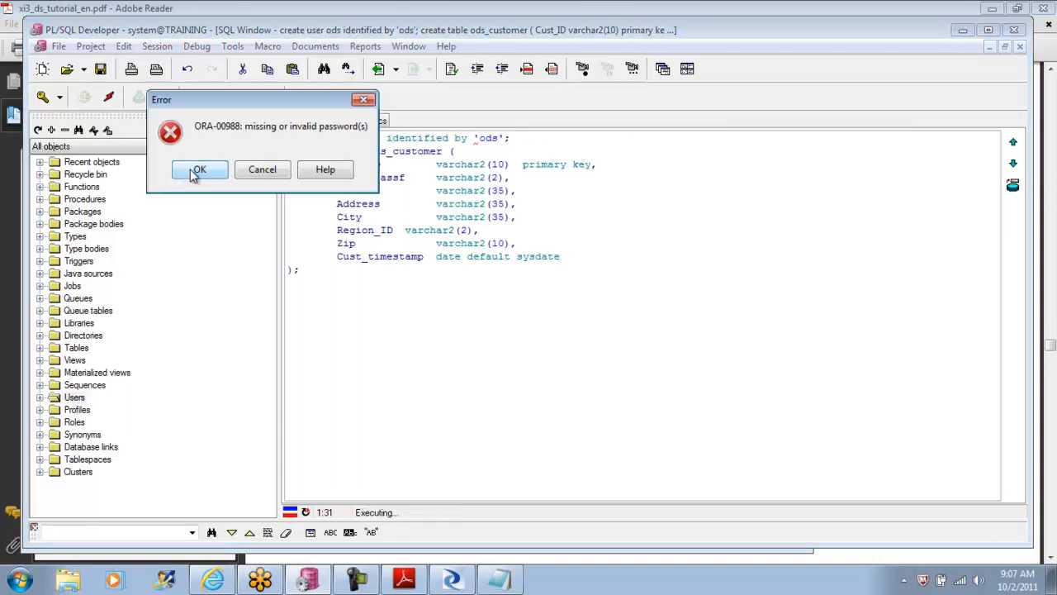
Step: Remove the quotes around the password in the create user ods statement and execute only that line
left_click(199, 171)
key("Delete")
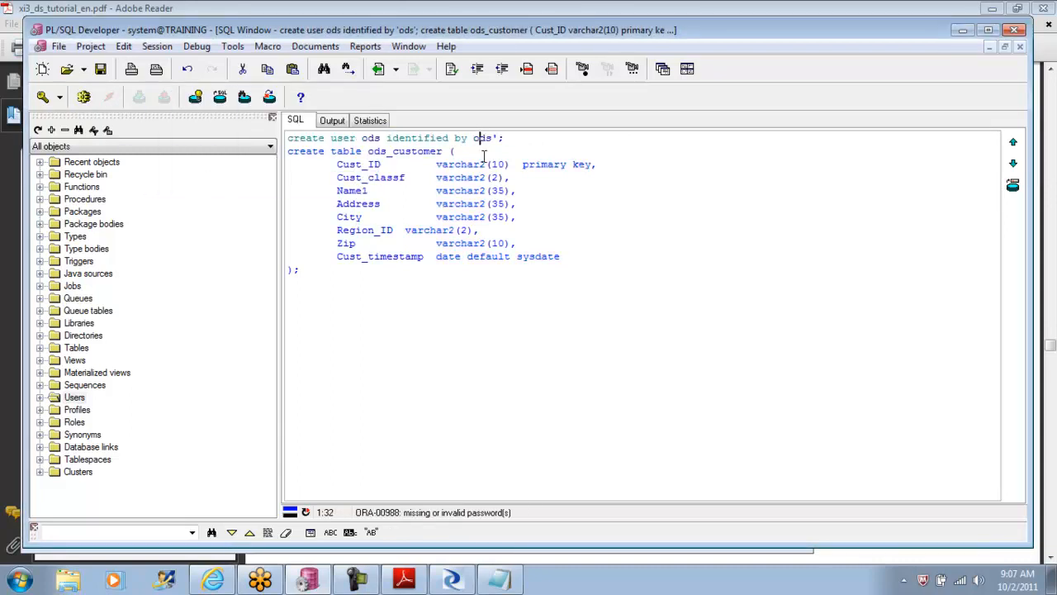
key("Delete")
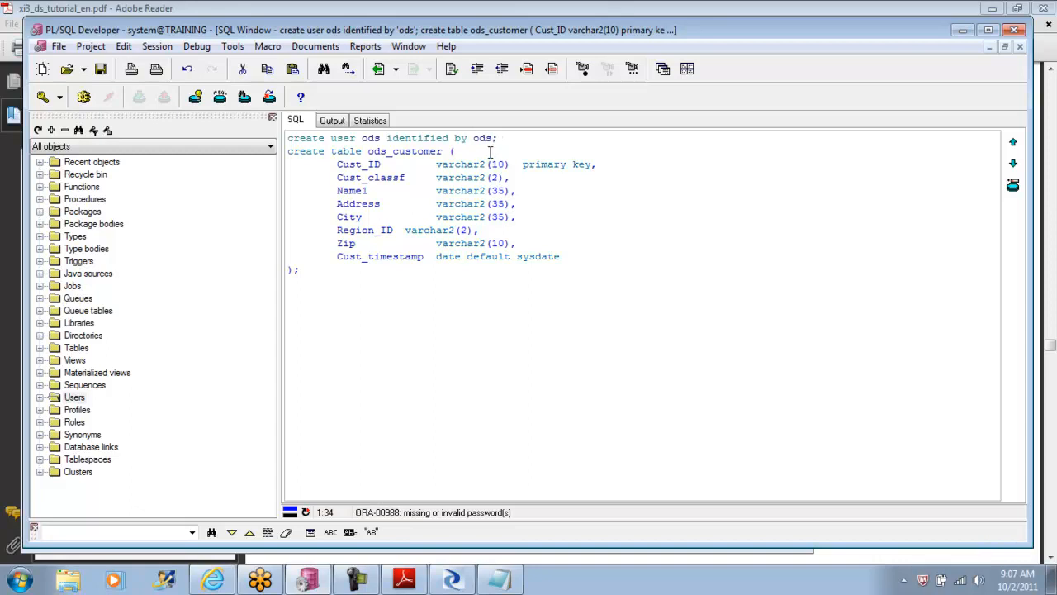
left_click_drag(507, 138, 287, 138)
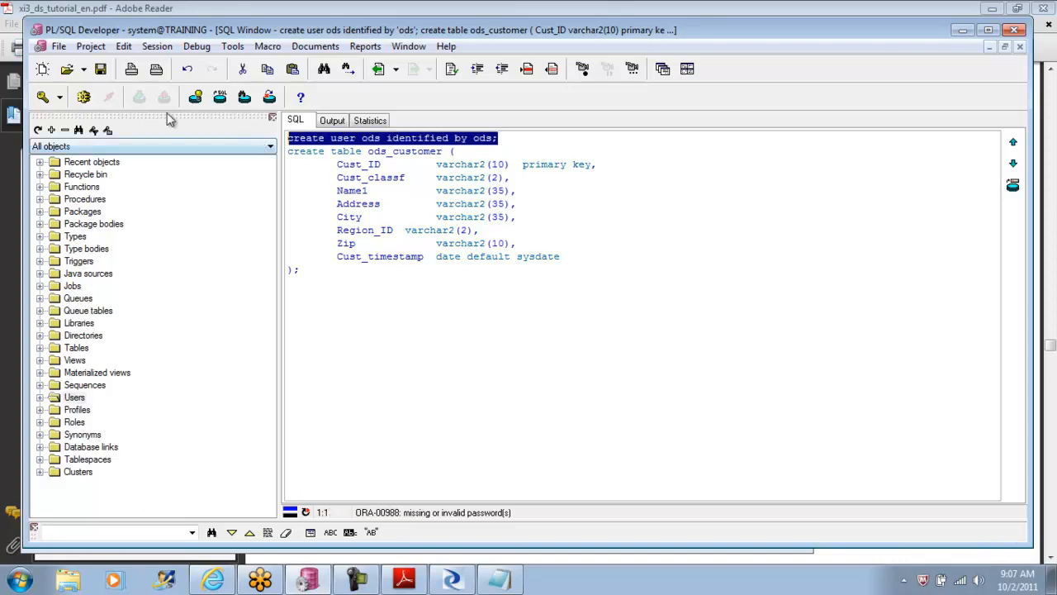
left_click(83, 97)
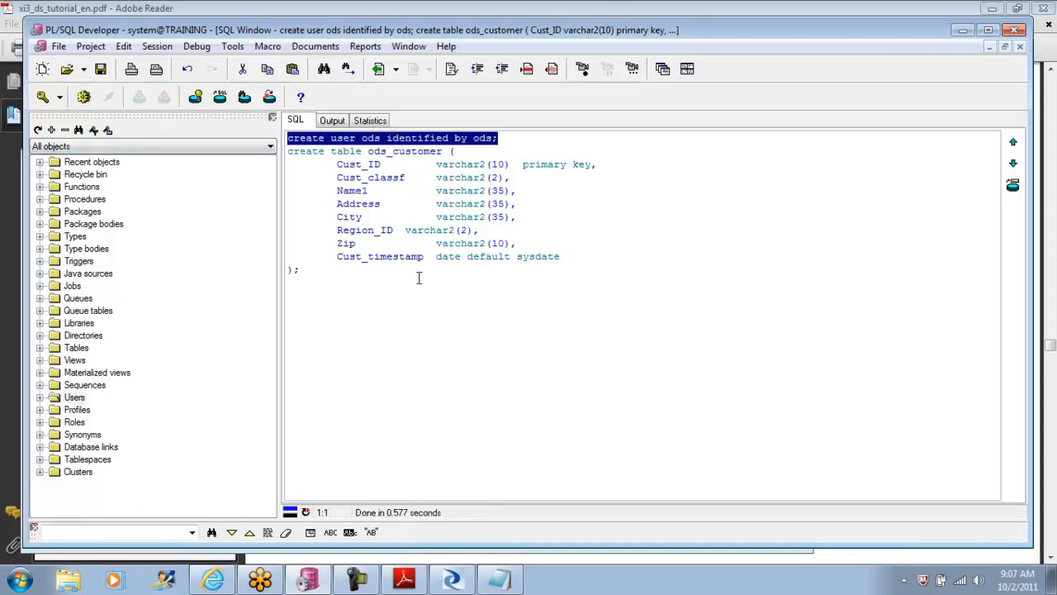
Step: Prefix the ods_customer table name with the "ods." schema and try executing only the create table statement
left_click(367, 151)
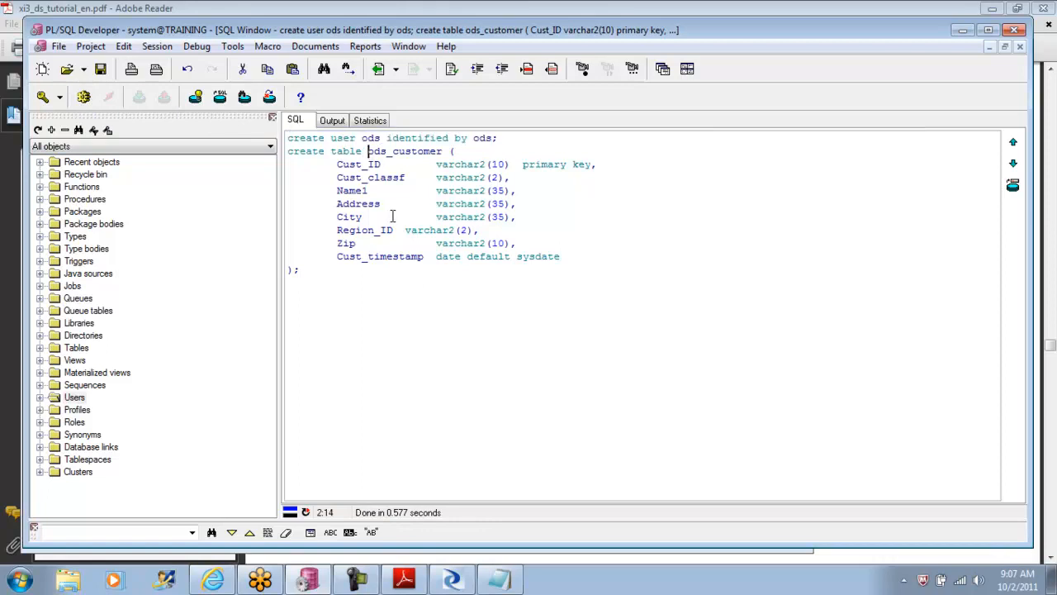
type("ods.")
left_click_drag(309, 272, 286, 151)
left_click(83, 96)
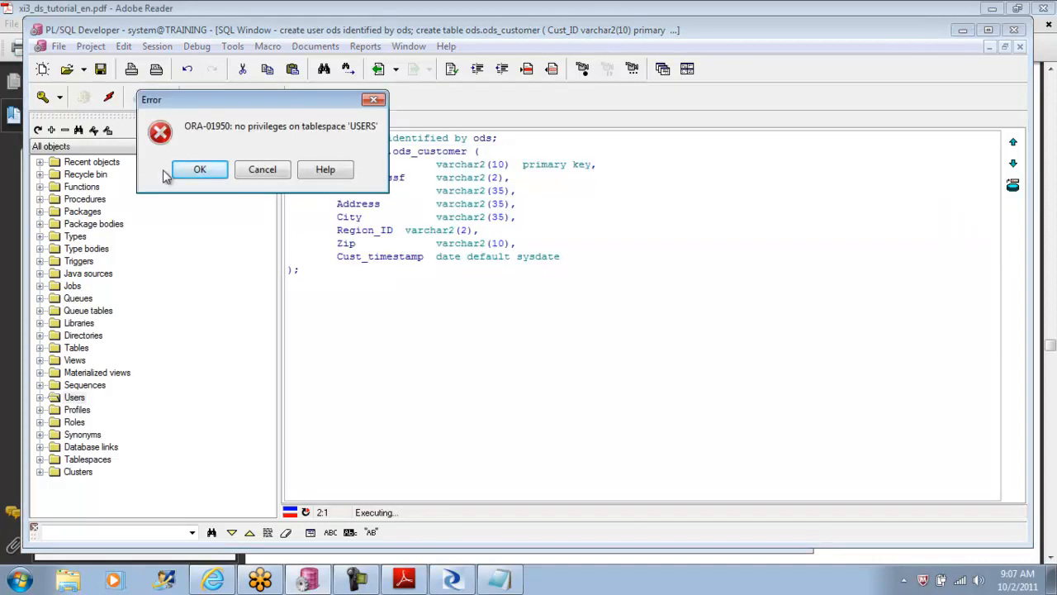
left_click(199, 169)
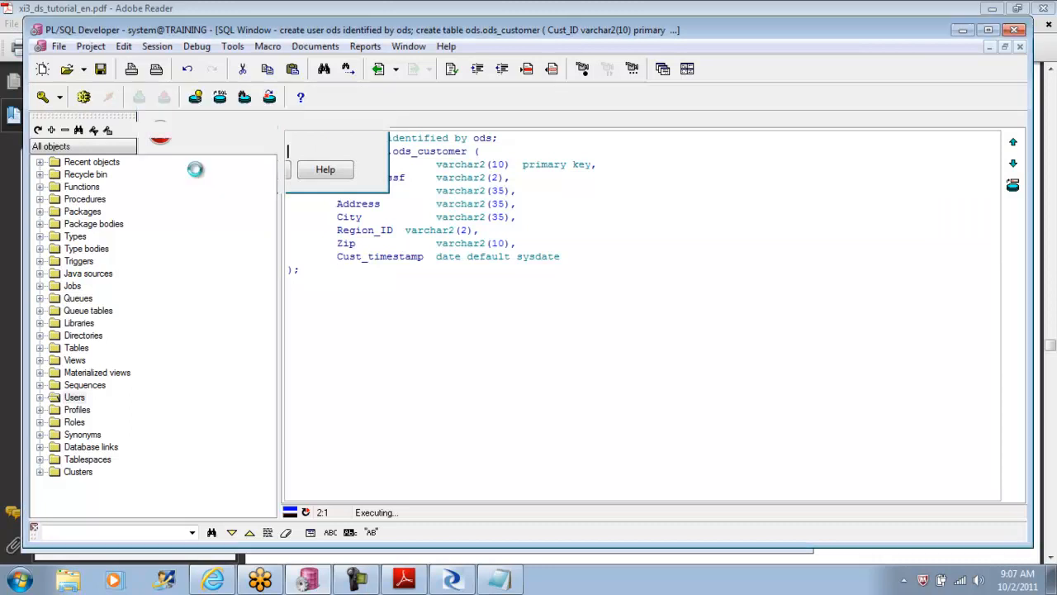
Step: Insert the statement "grant create to ods;" on its own line between the create user and create table statements and try executing it
left_click(510, 138)
key("Return")
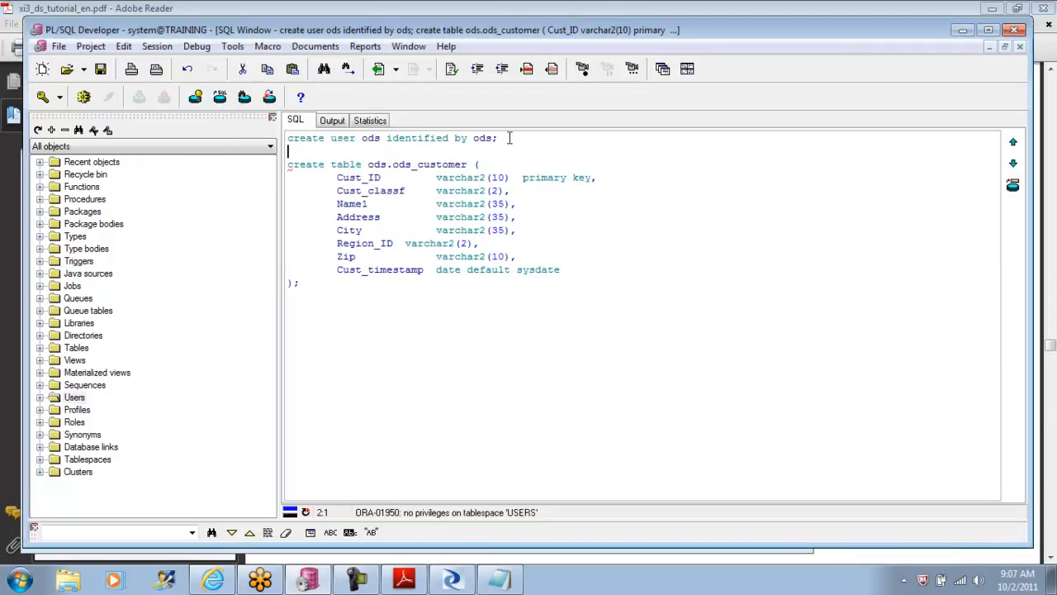
key("Return")
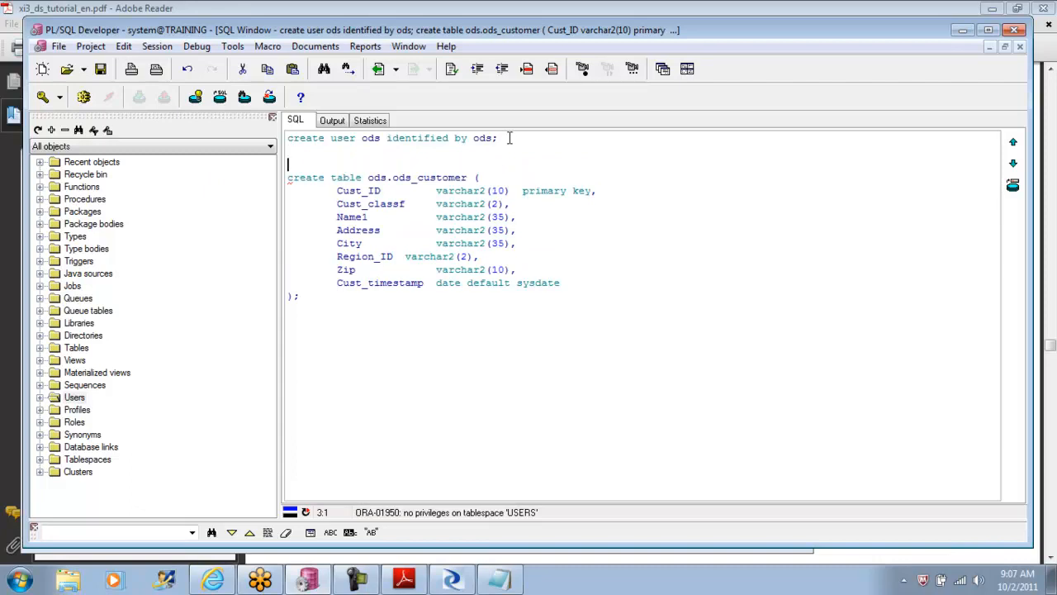
key("Return")
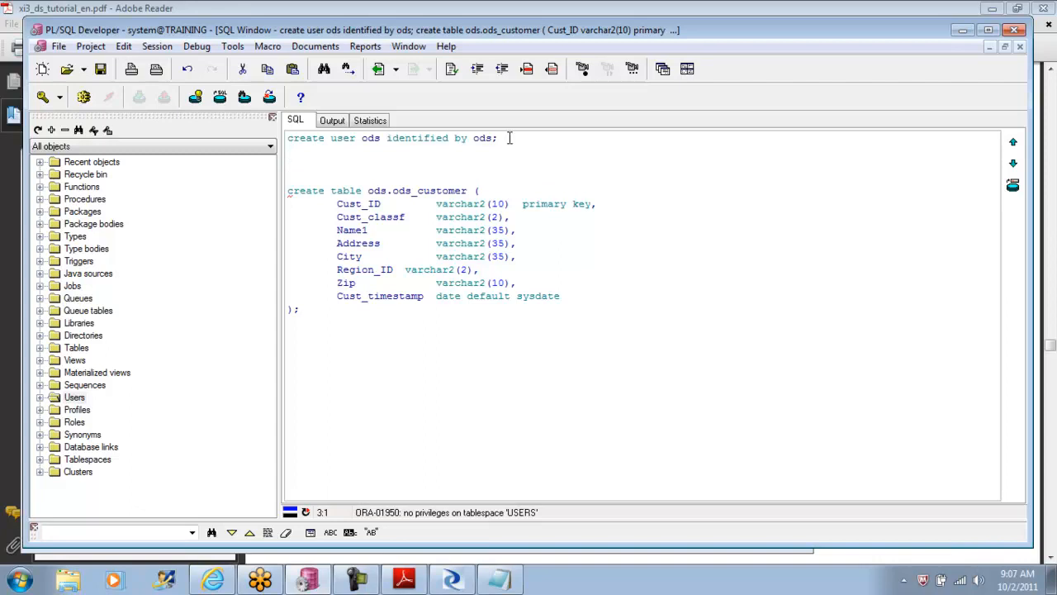
type("grant")
type("create to ods")
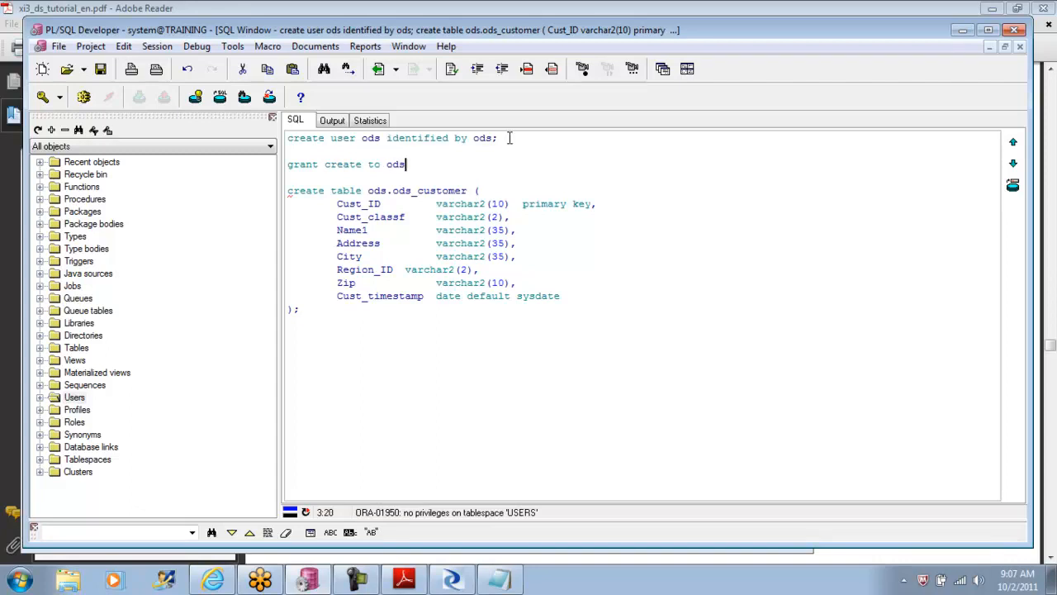
key("shift+Home")
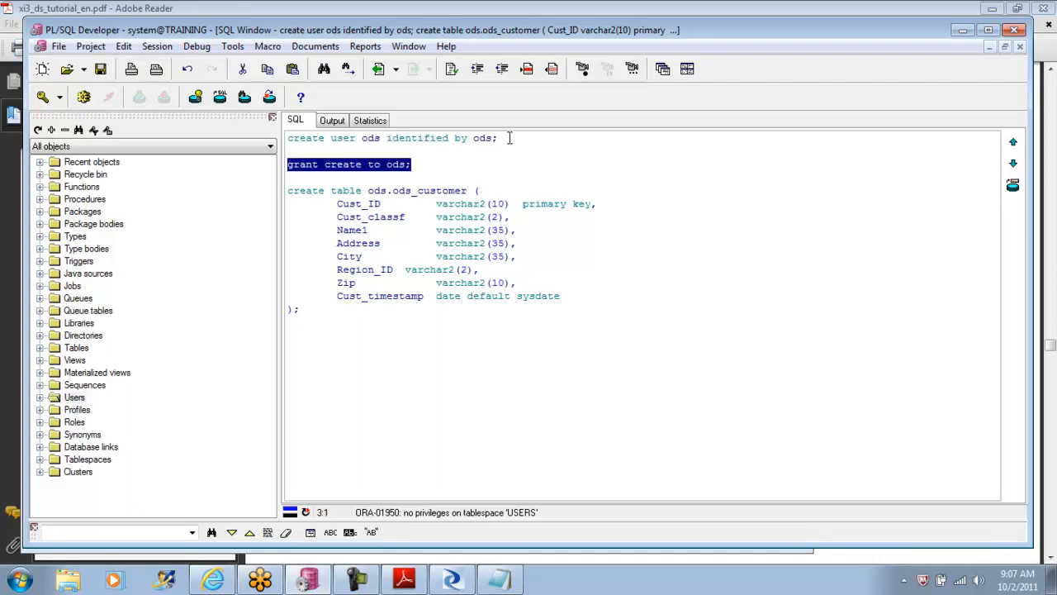
left_click(85, 98)
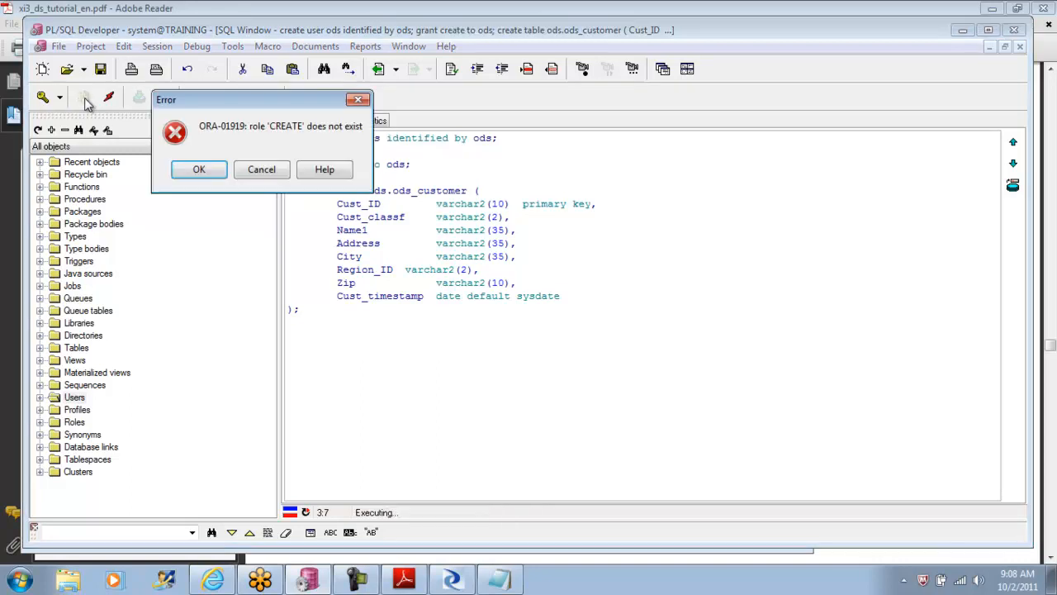
left_click(198, 170)
Step: Replace the "create" privilege in the grant statement with "full access"
left_click_drag(362, 166, 325, 166)
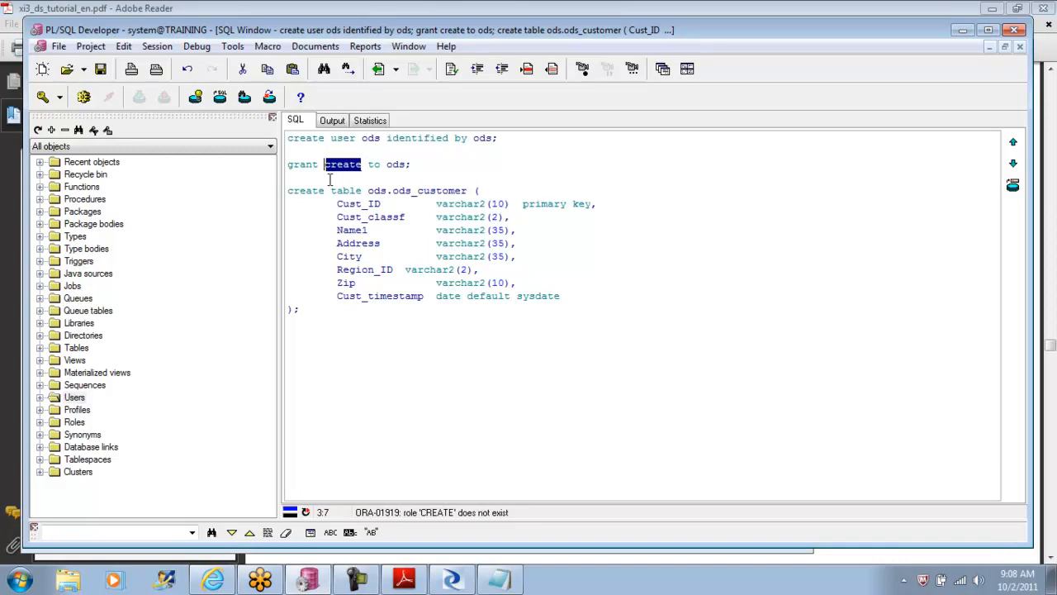
key("Delete")
type("full access")
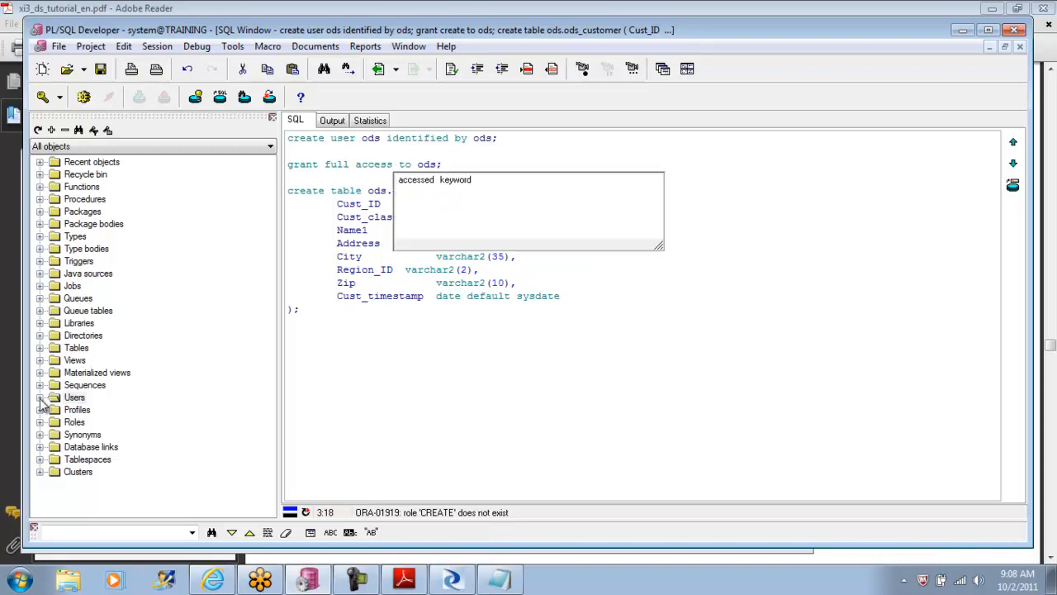
Step: Refresh the Users folder in the object browser and expand the ODS user to show its object and privilege folders
right_click(73, 398)
left_click(107, 432)
left_click(40, 397)
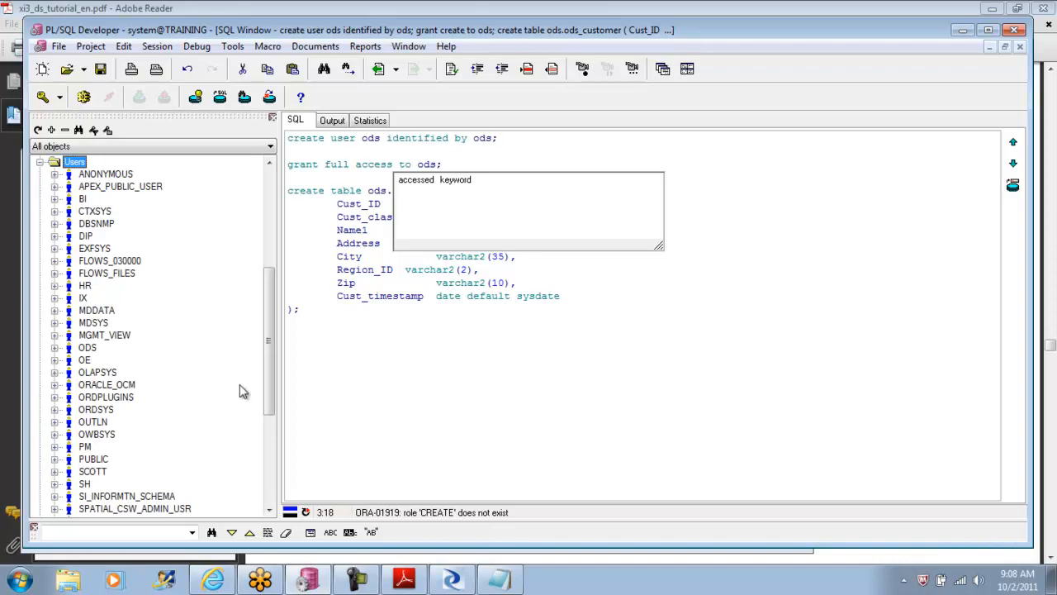
left_click_drag(271, 330, 272, 341)
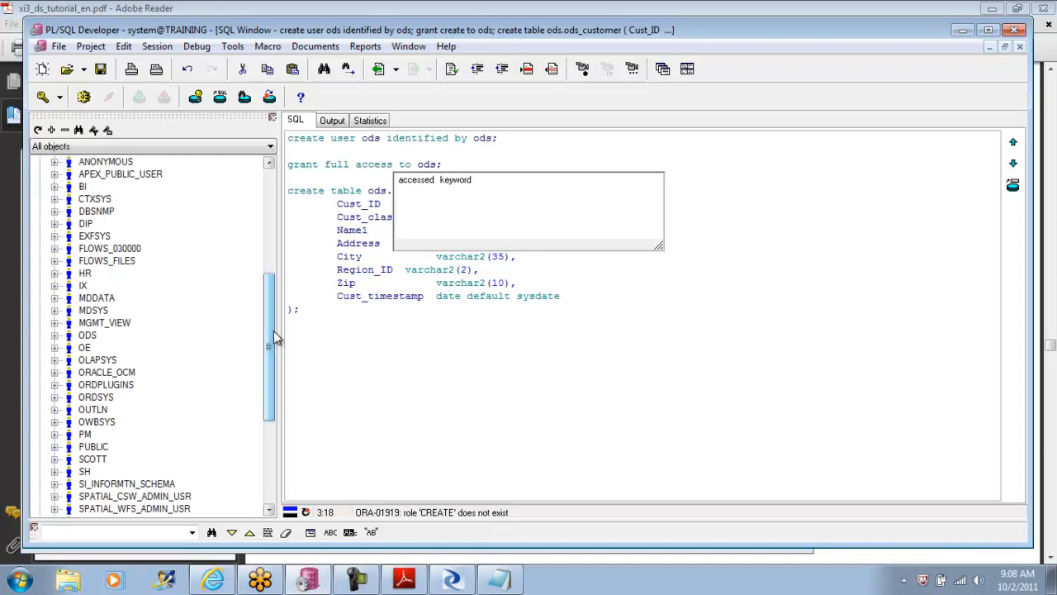
right_click(95, 338)
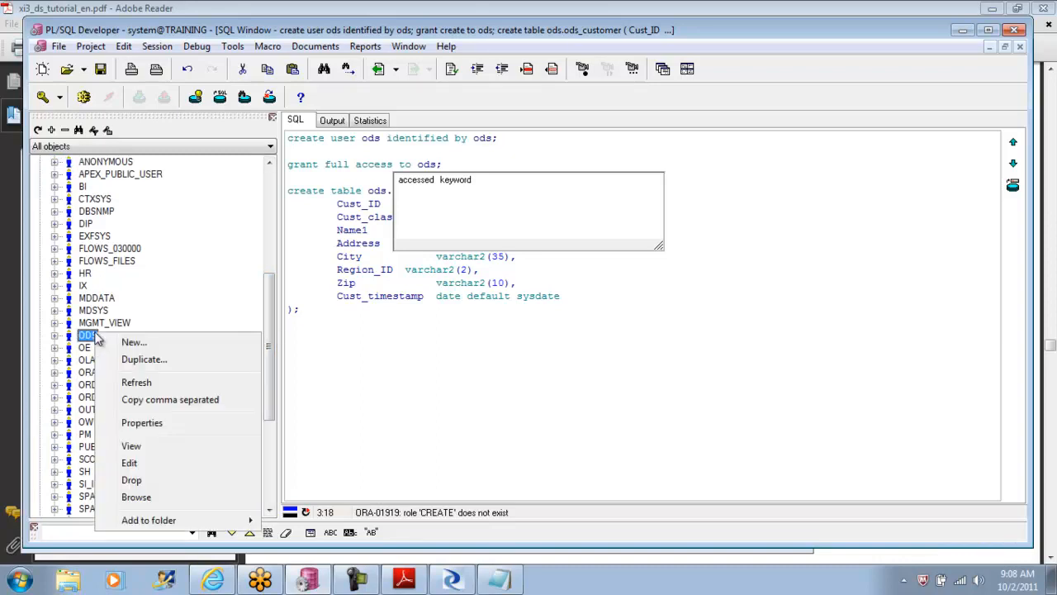
left_click(54, 336)
left_click(54, 335)
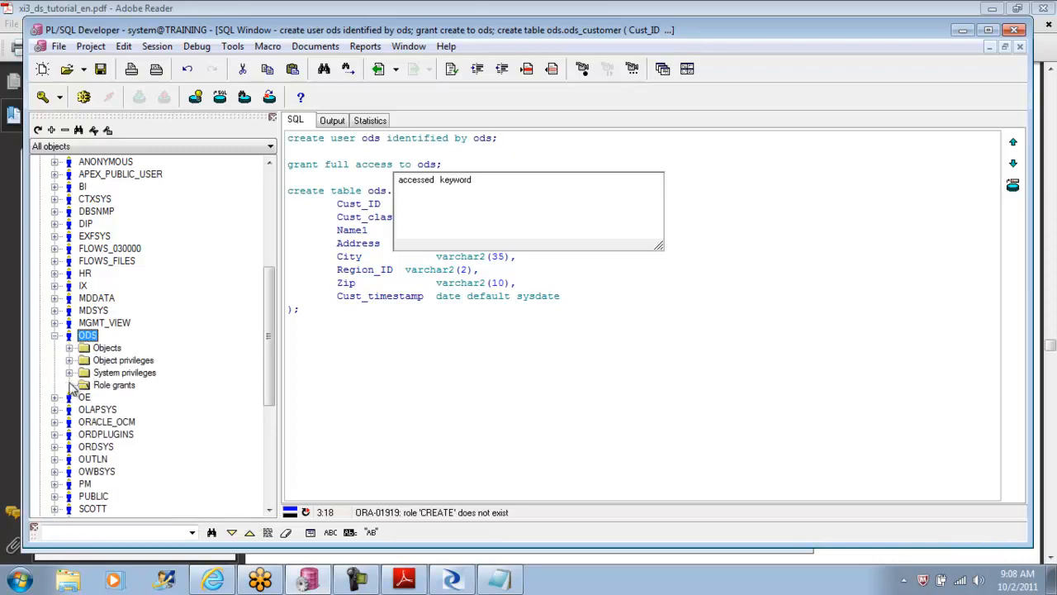
Step: Expand the ODS user's Objects folder to review its object types, and collapse it again
right_click(91, 340)
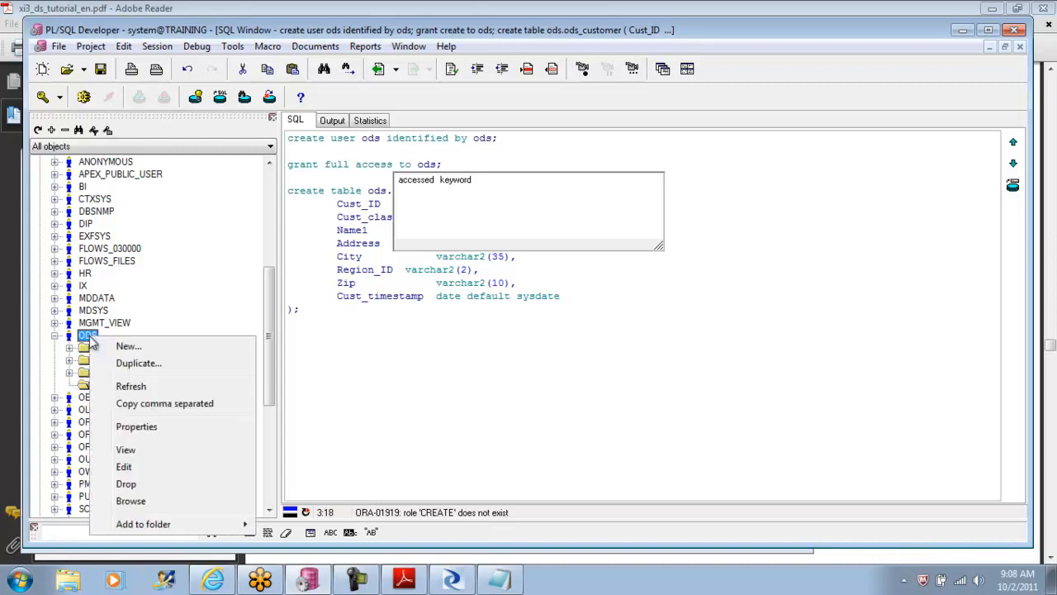
left_click(144, 316)
left_click(69, 348)
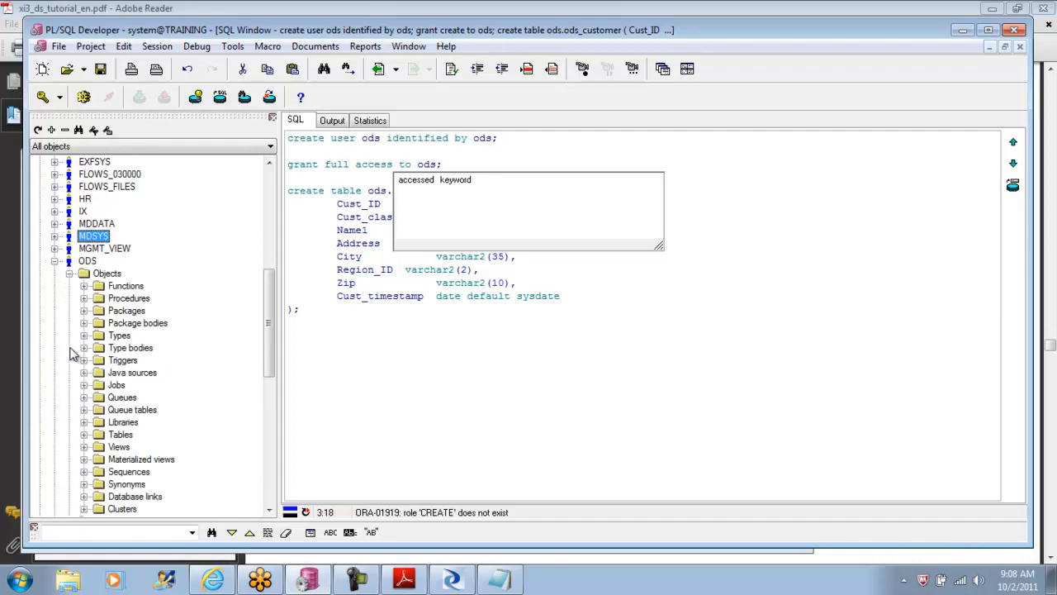
left_click(71, 273)
Step: Delete the create user and grant full access statements above the create table statement
left_click(522, 362)
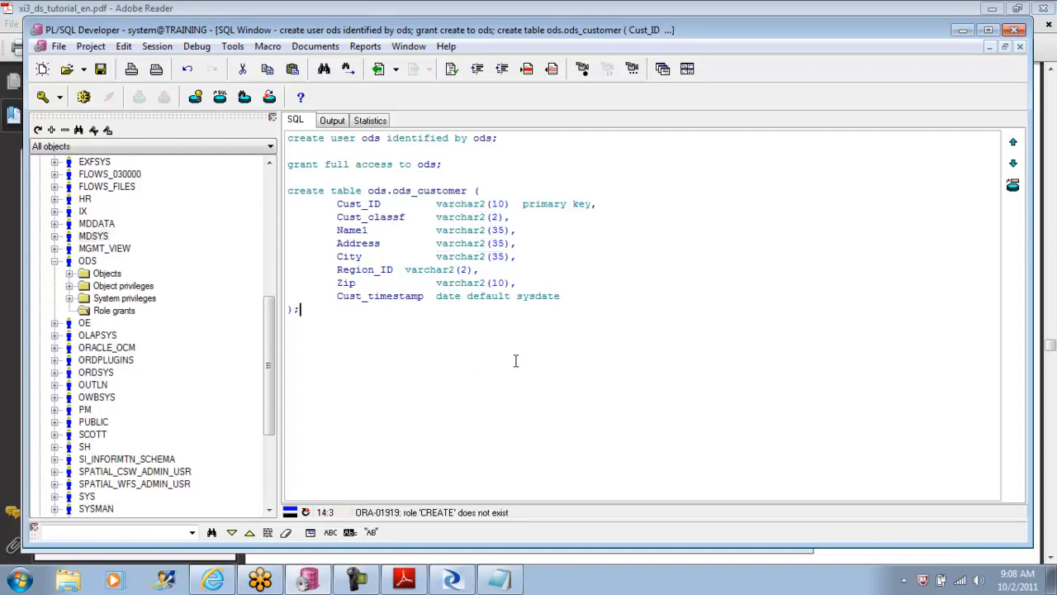
left_click_drag(449, 166, 217, 133)
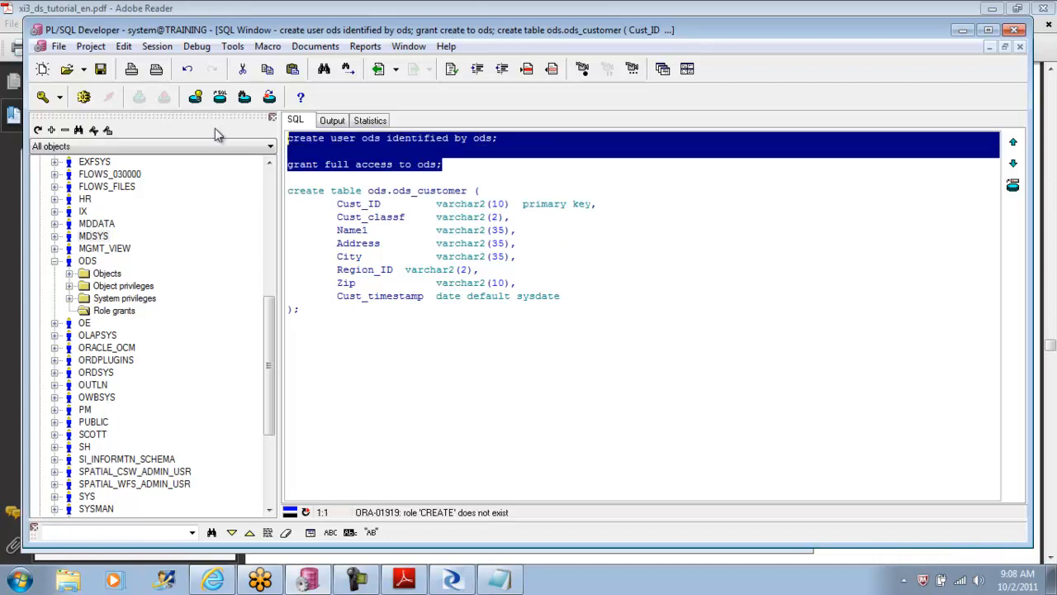
key("Delete")
Step: View the ODS user's definition, checking its role, system and object privileges, quotas and general settings, and close it
right_click(91, 262)
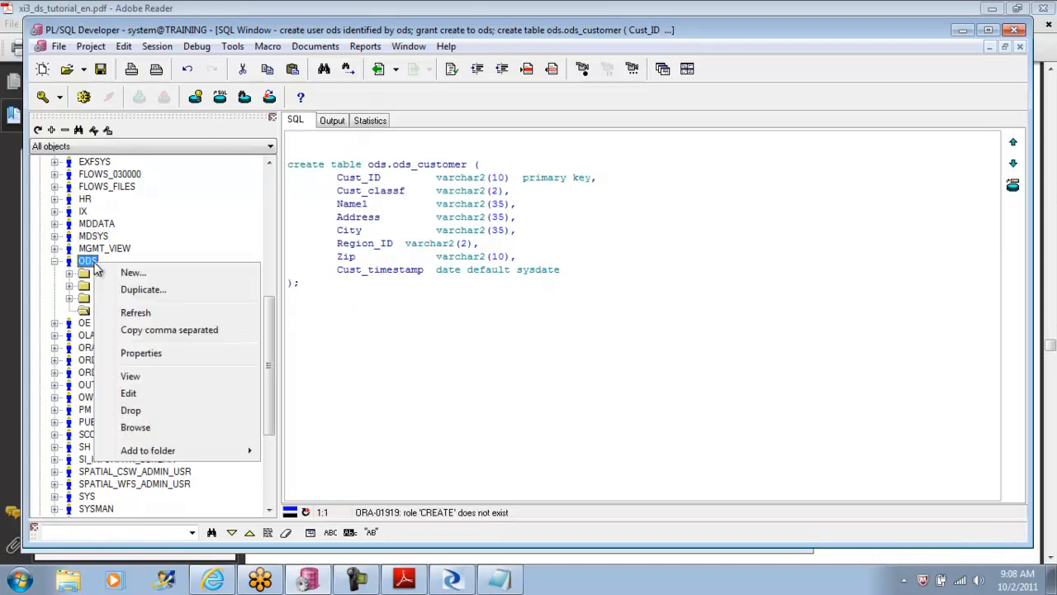
left_click(137, 376)
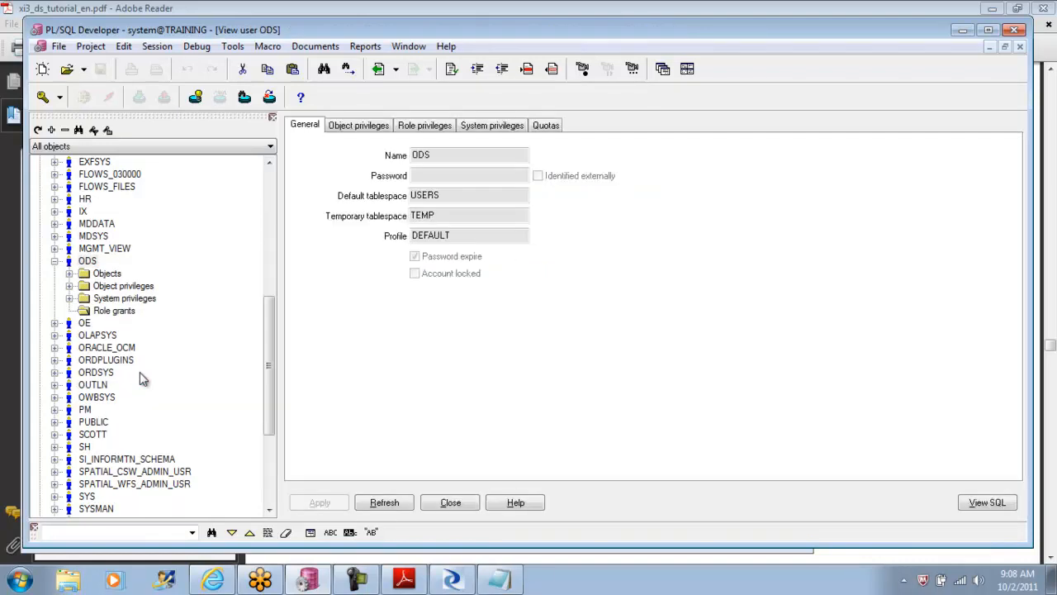
left_click(417, 128)
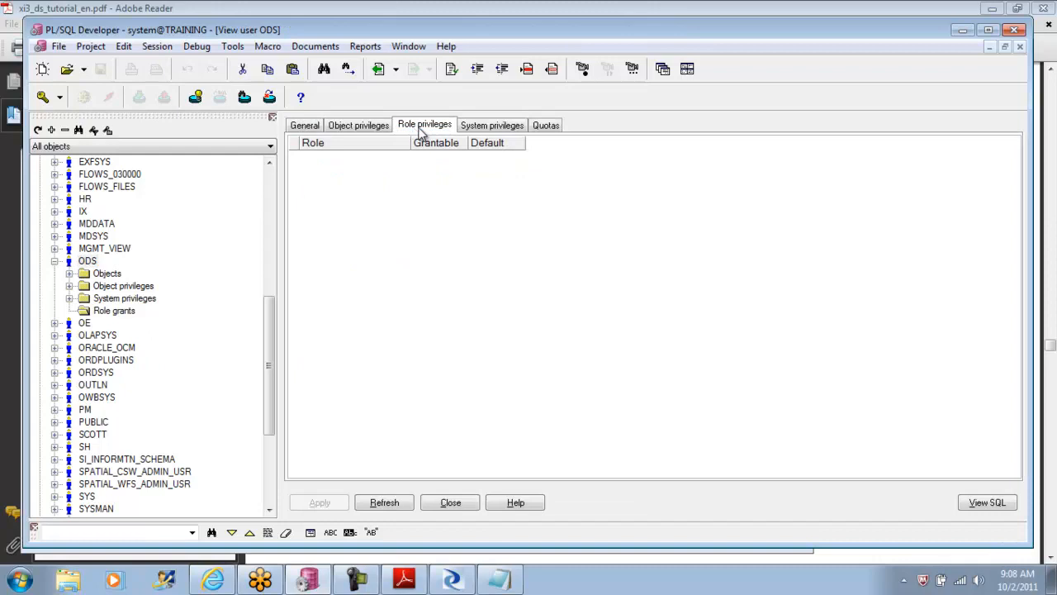
left_click(475, 129)
left_click(544, 129)
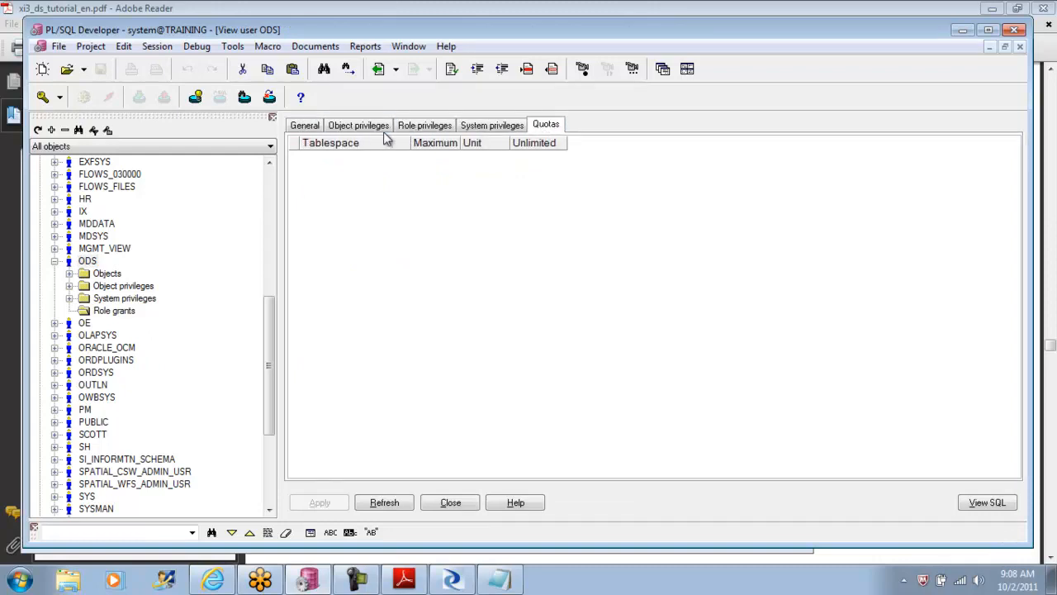
left_click(364, 131)
left_click(305, 129)
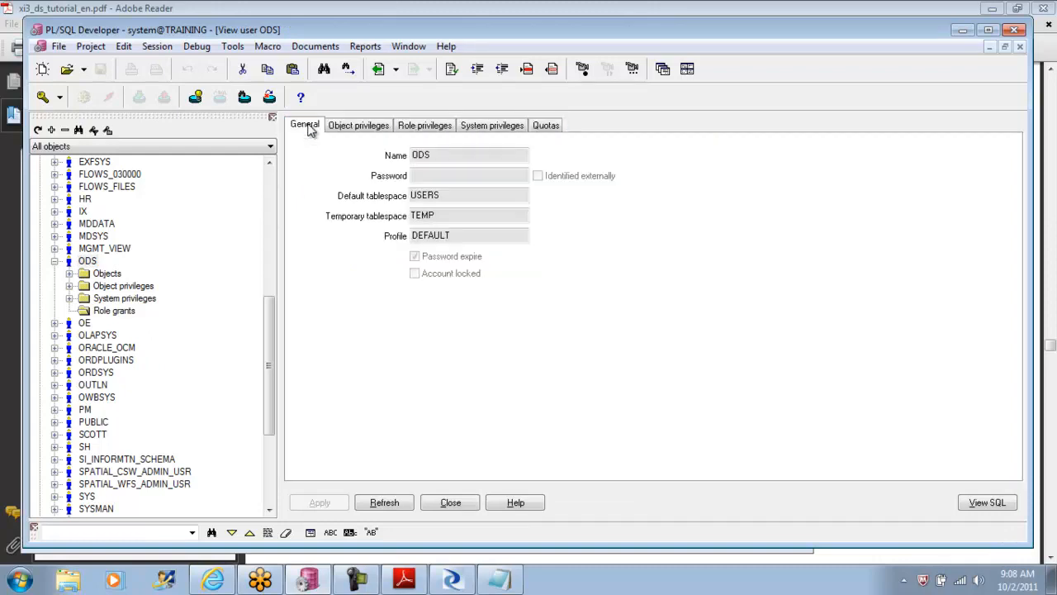
left_click(1020, 47)
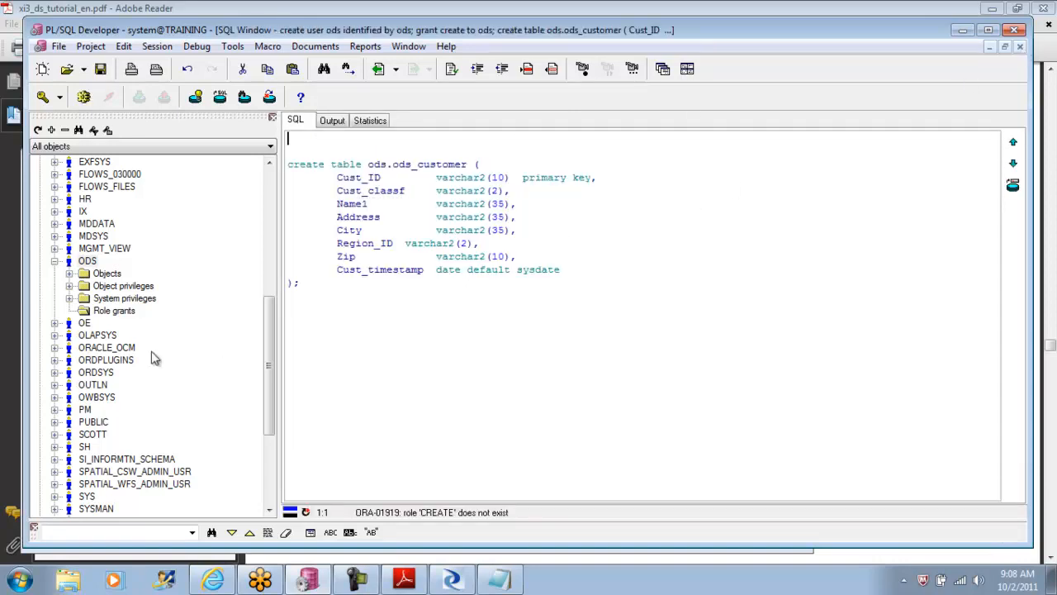
Step: Insert the OE user's DDL above the create table statement and remove its create user OE statement, keeping the grants
left_click(54, 261)
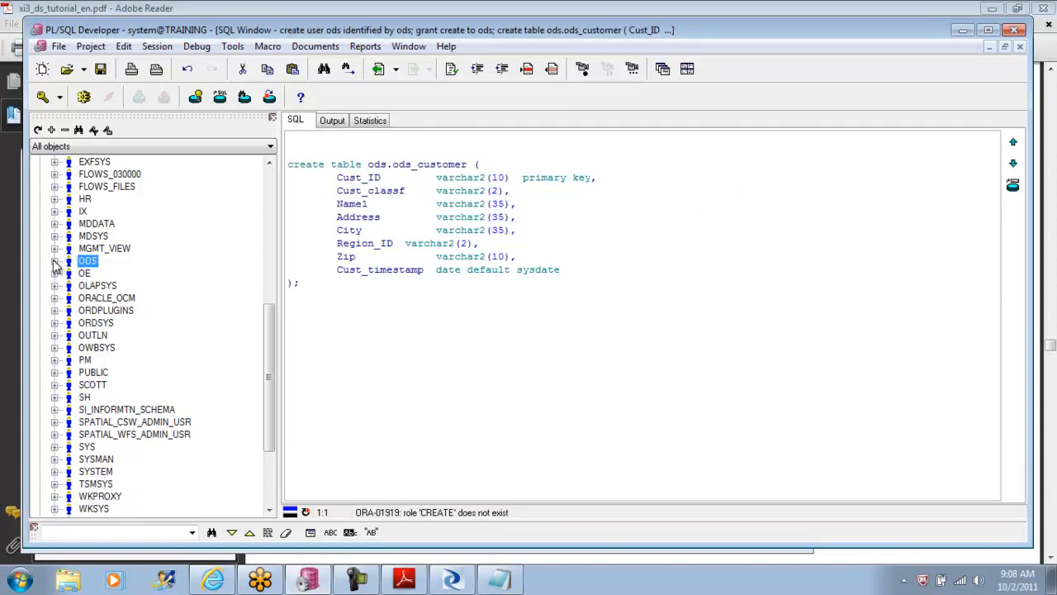
right_click(88, 273)
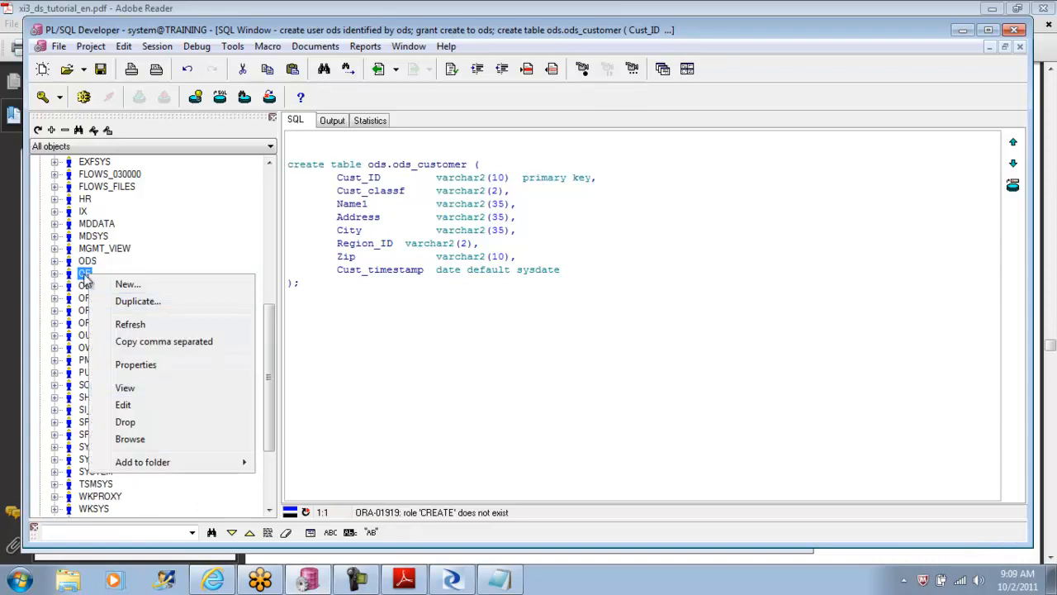
left_click(367, 177)
left_click(312, 144)
left_click_drag(312, 149, 312, 147)
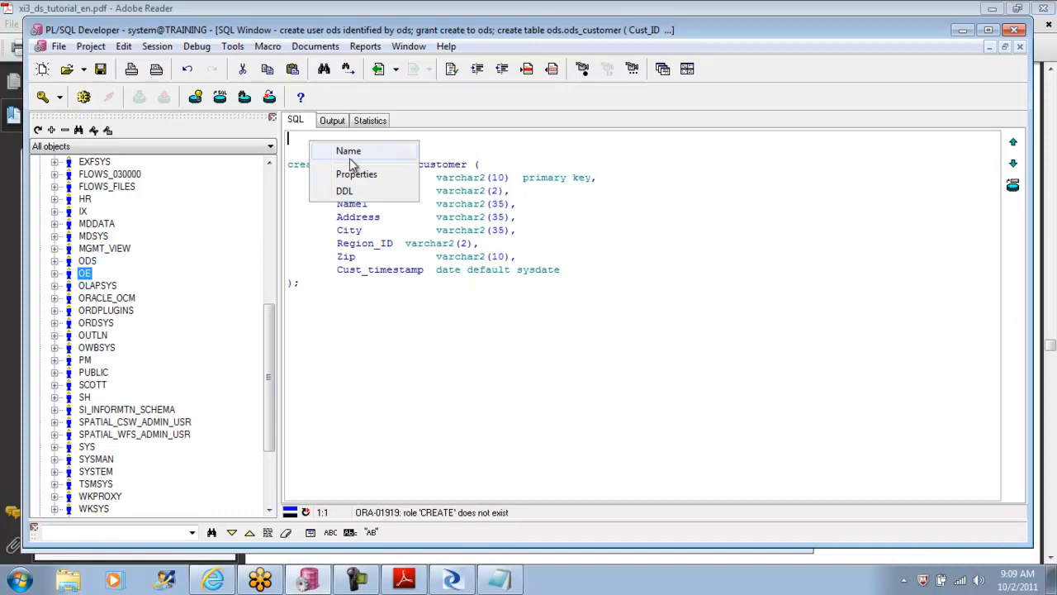
left_click(347, 190)
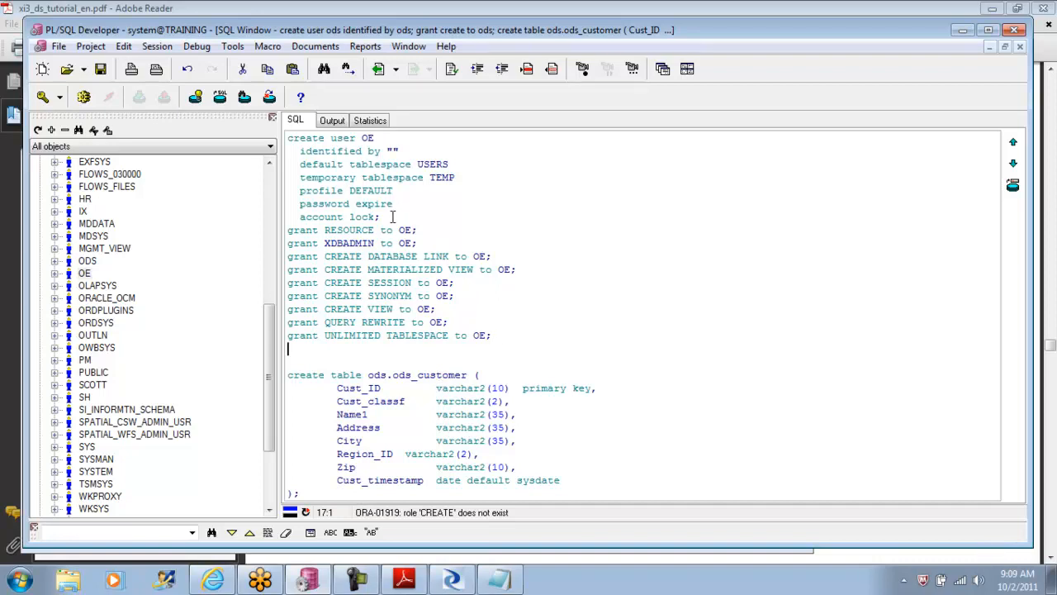
left_click_drag(391, 216, 279, 126)
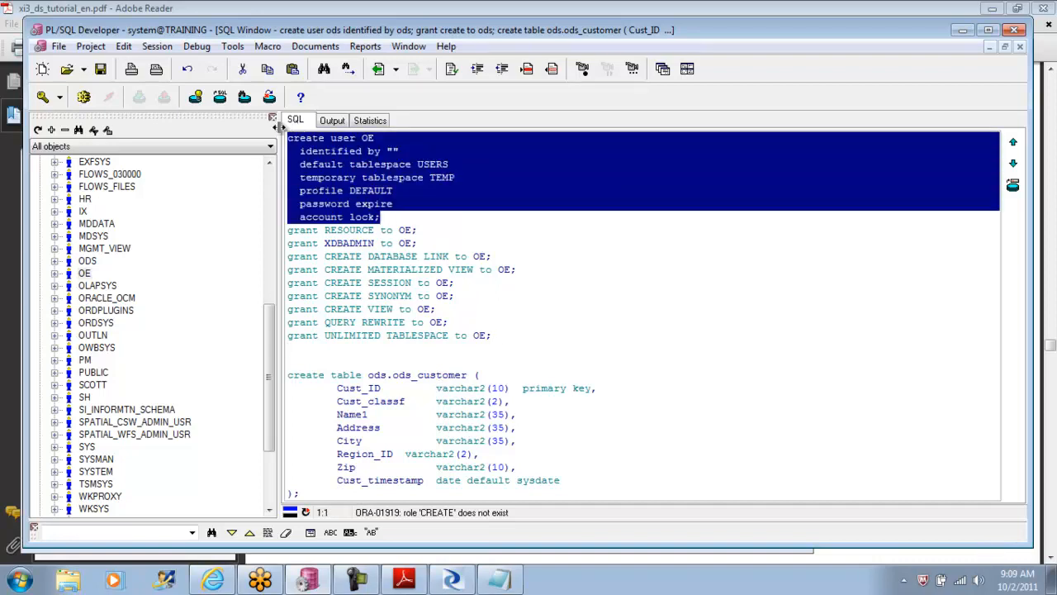
key("Delete")
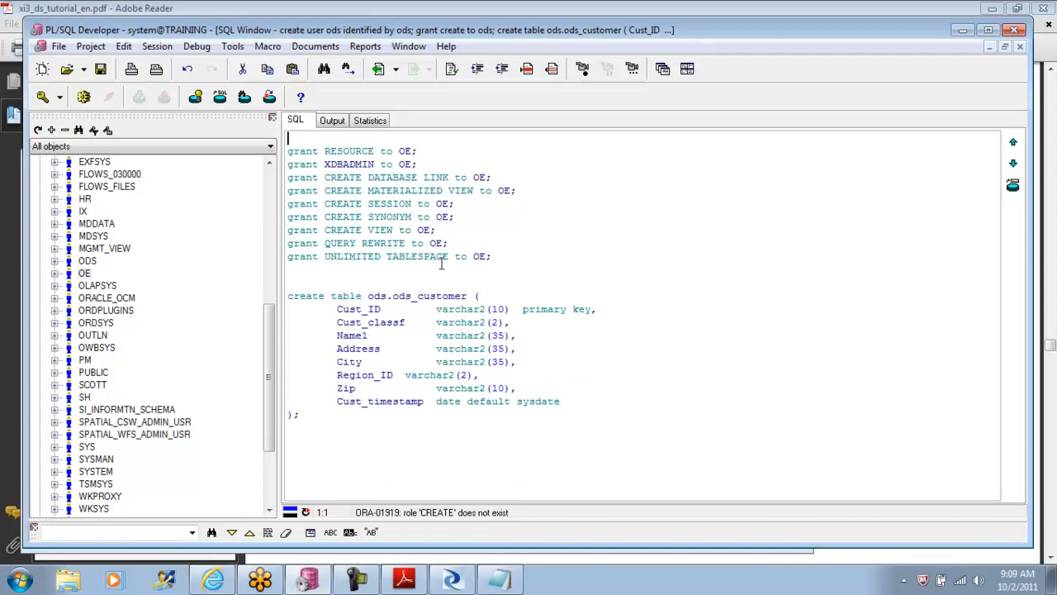
Step: Replace all occurrences of OE with ODS within the grant statements and execute those grants
left_click_drag(504, 255, 251, 143)
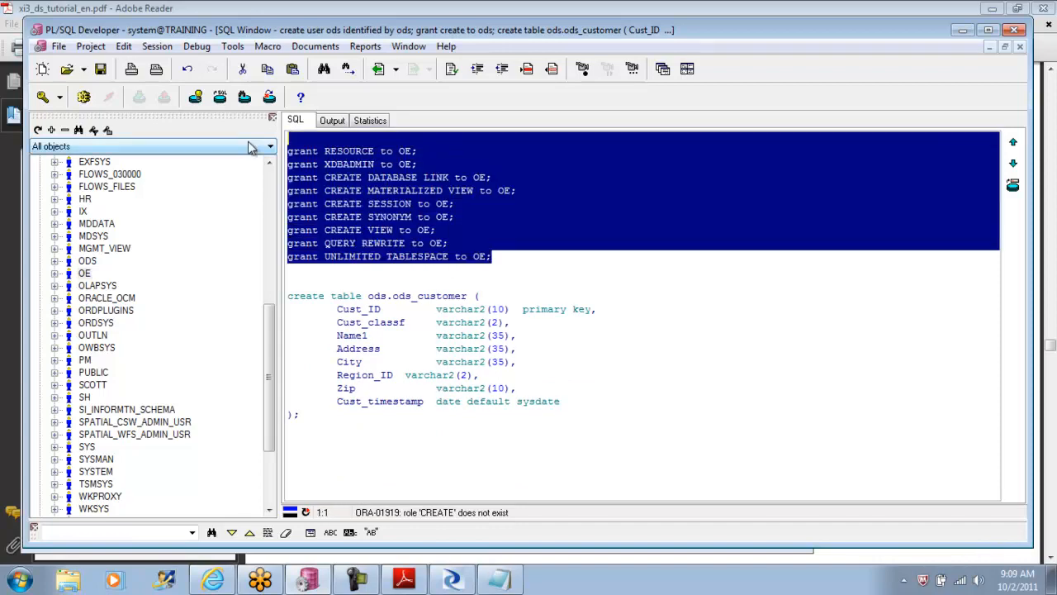
key("ctrl+Tab")
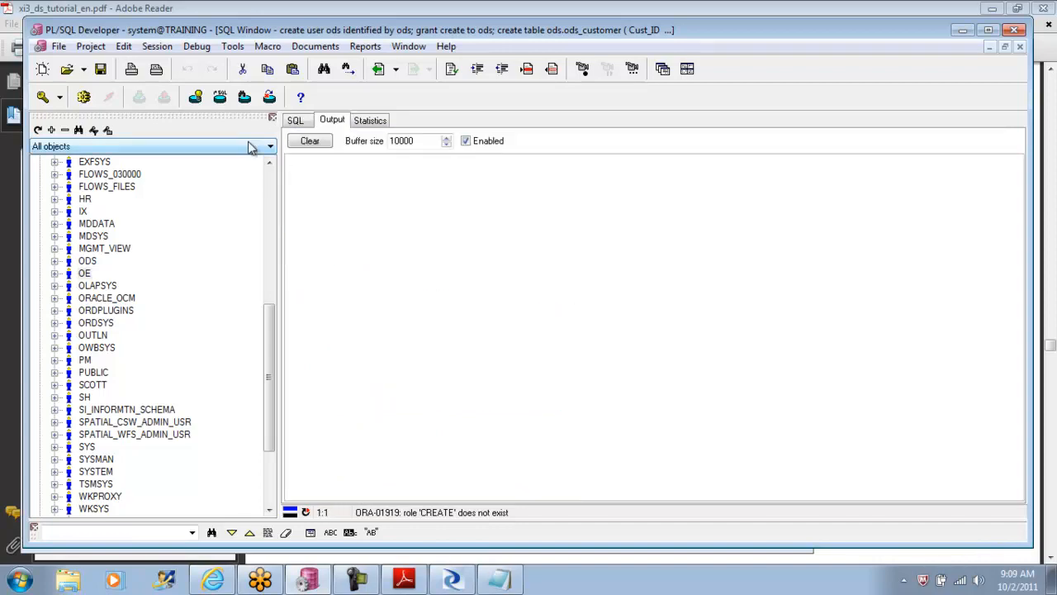
left_click(296, 121)
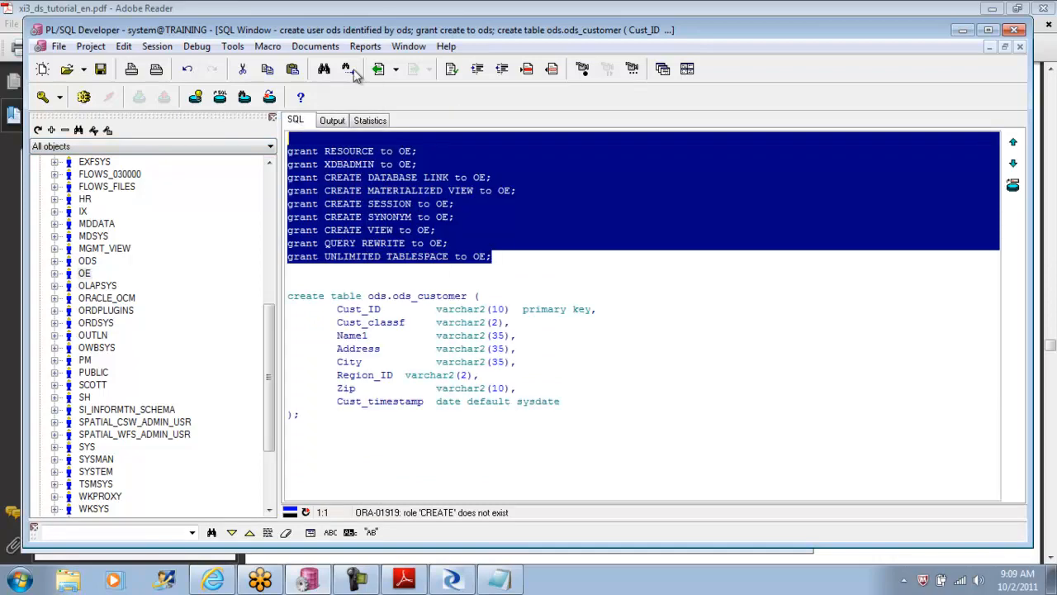
left_click(324, 70)
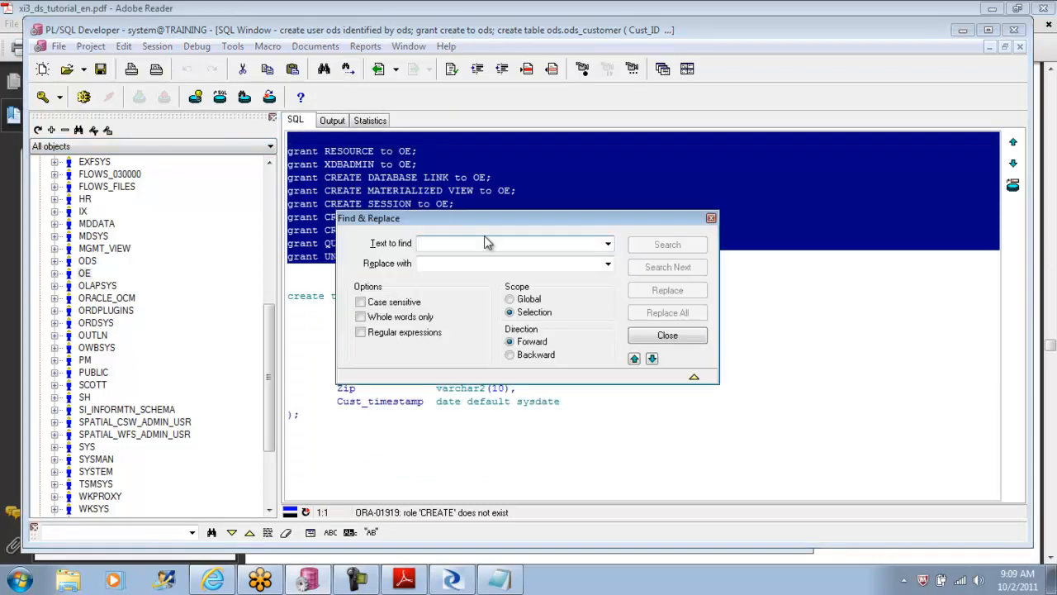
type("OE")
key("Tab")
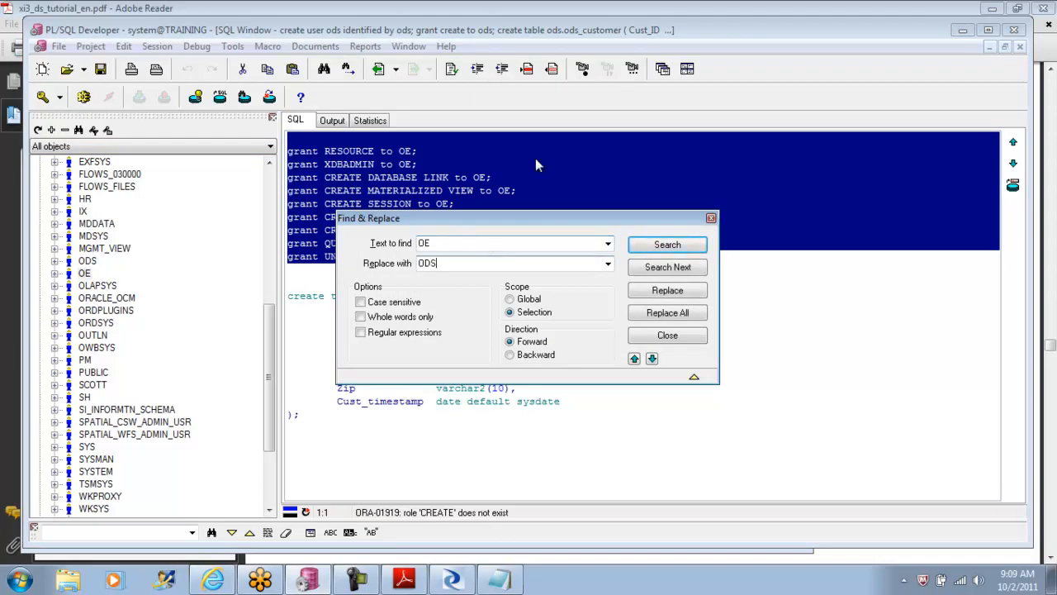
left_click(666, 314)
left_click(667, 336)
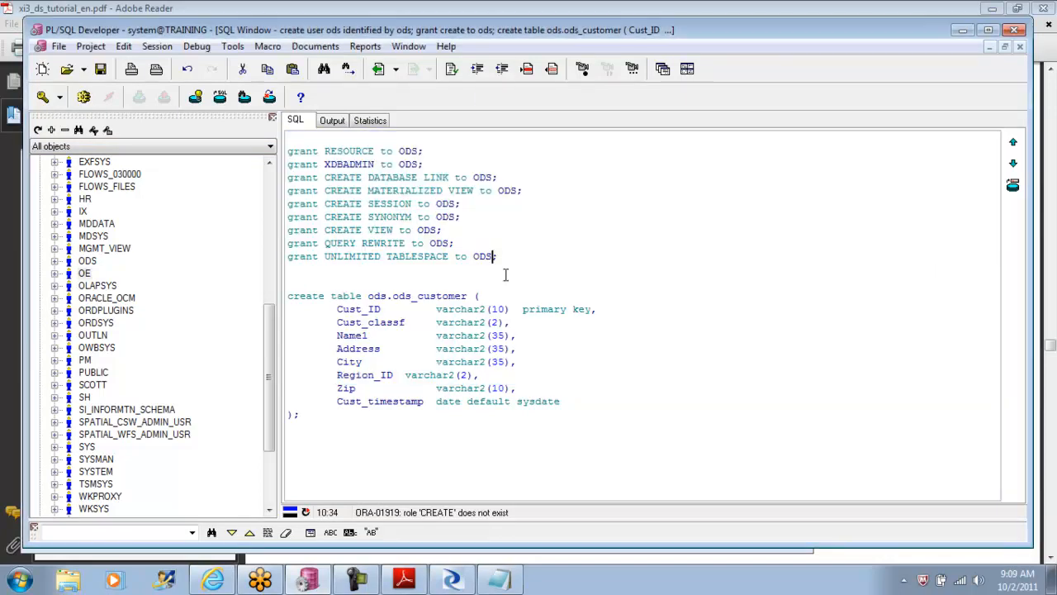
left_click_drag(498, 256, 268, 159)
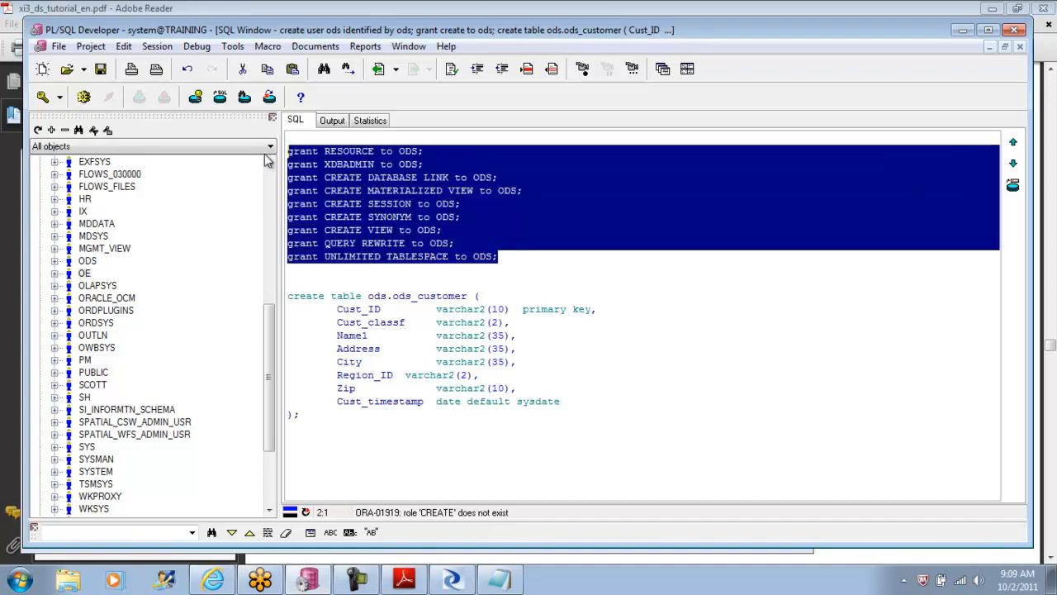
left_click(83, 97)
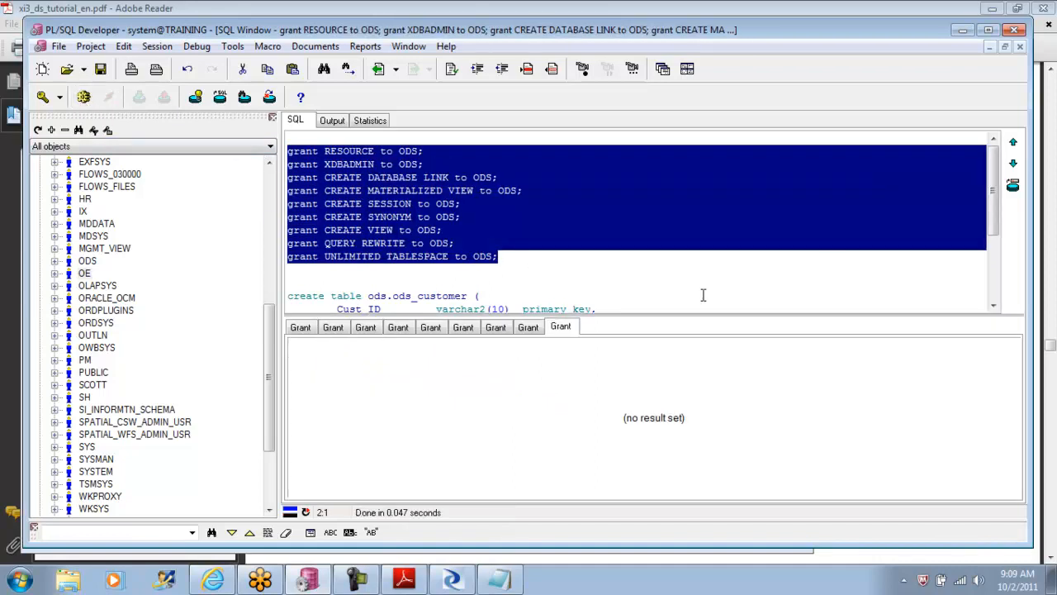
Step: Execute only the create table statement for ods.ods_customer
left_click_drag(994, 186, 995, 261)
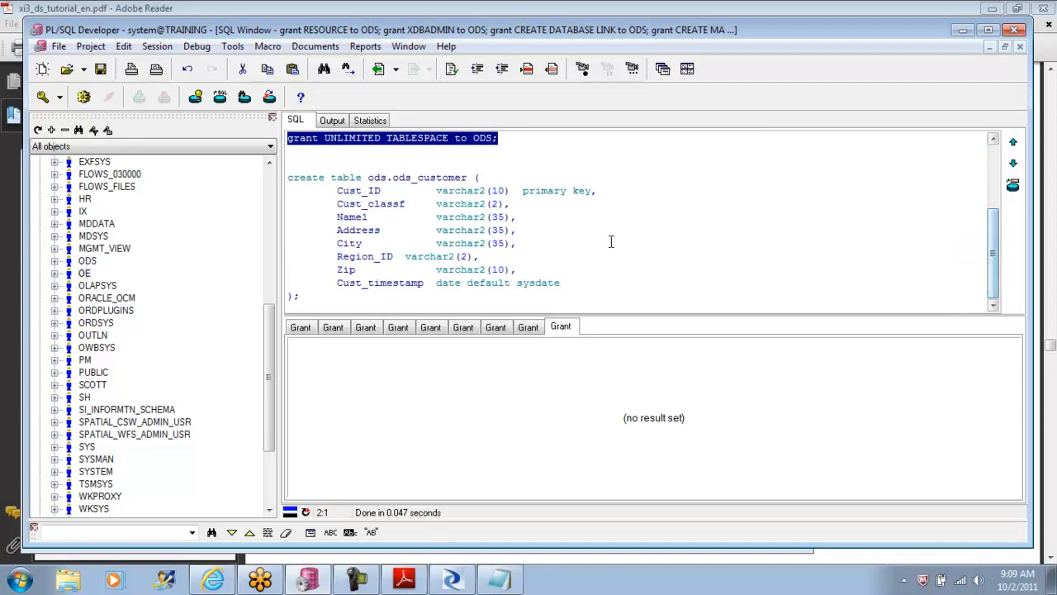
left_click_drag(312, 297, 288, 166)
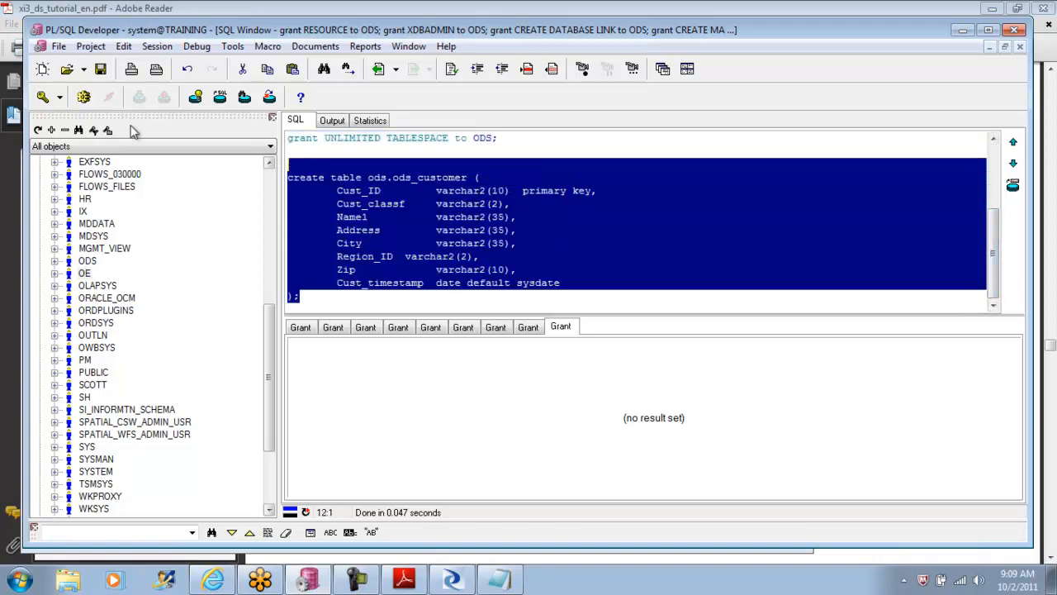
left_click(83, 96)
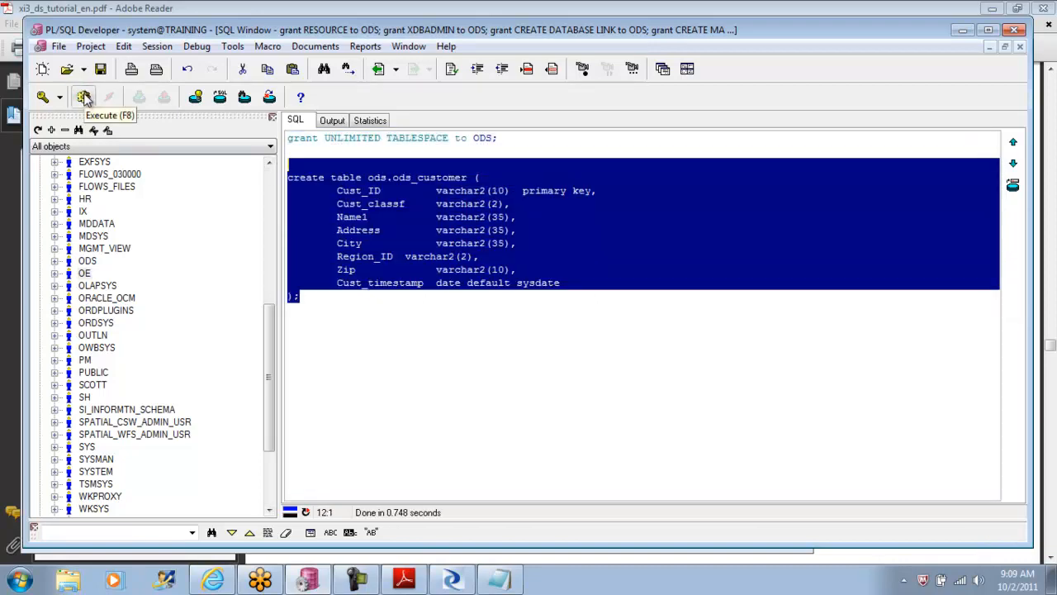
Step: Copy all the ods_customer insert statements from ODS_ORA.sql in Notepad and replace the PL/SQL Developer SQL window's contents with them
left_click(513, 585)
left_click_drag(802, 269, 802, 351)
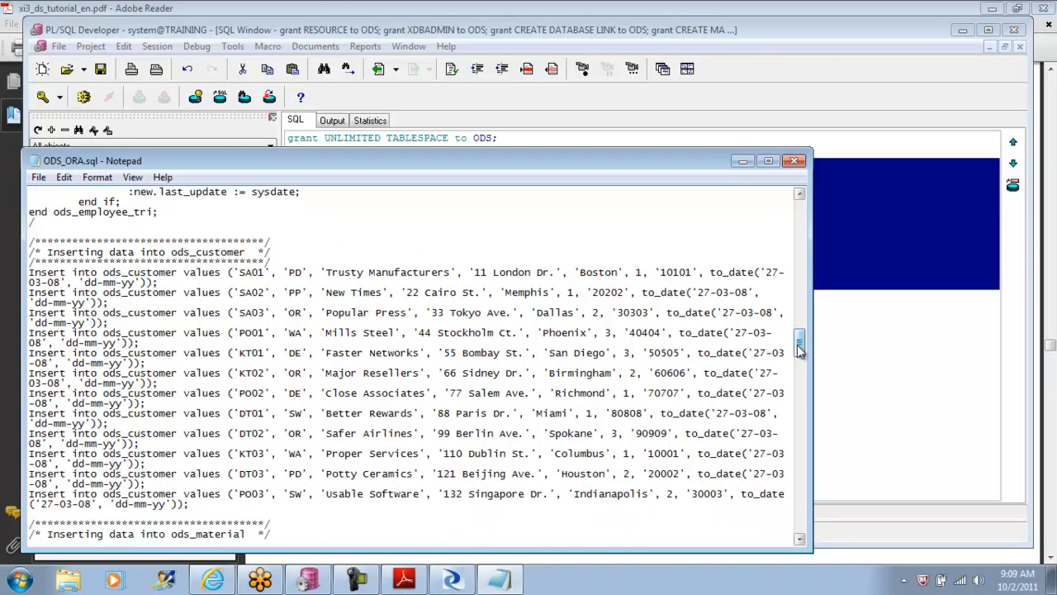
left_click_drag(29, 272, 209, 504)
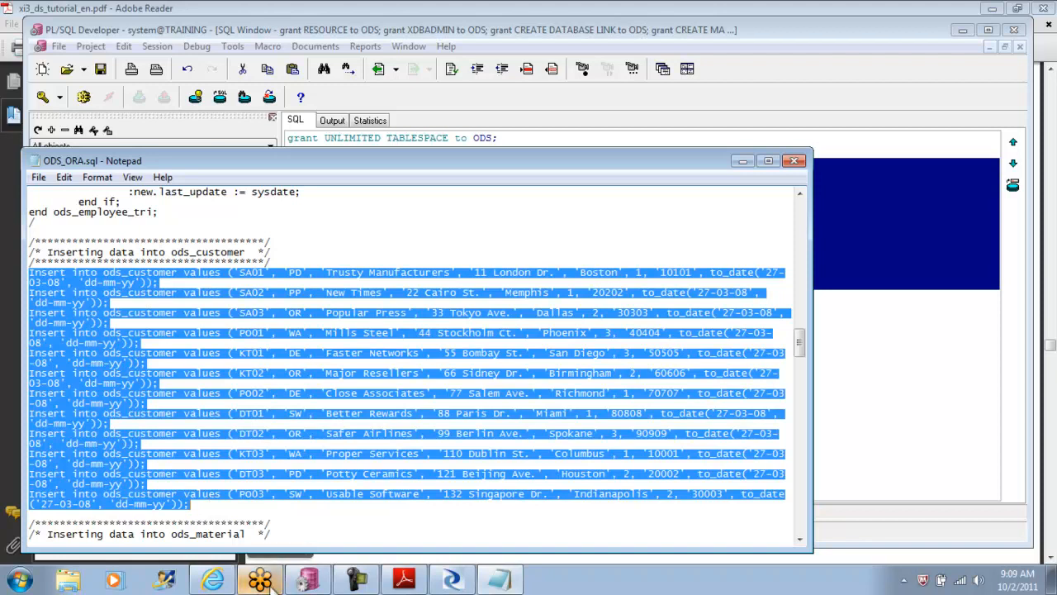
left_click(308, 580)
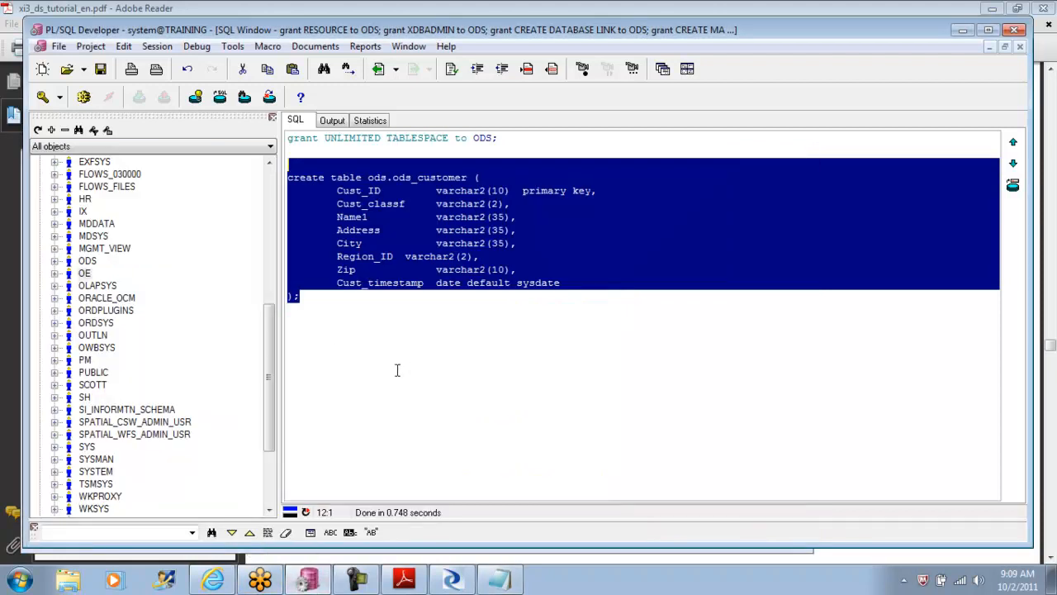
key("ctrl+a")
key("Delete")
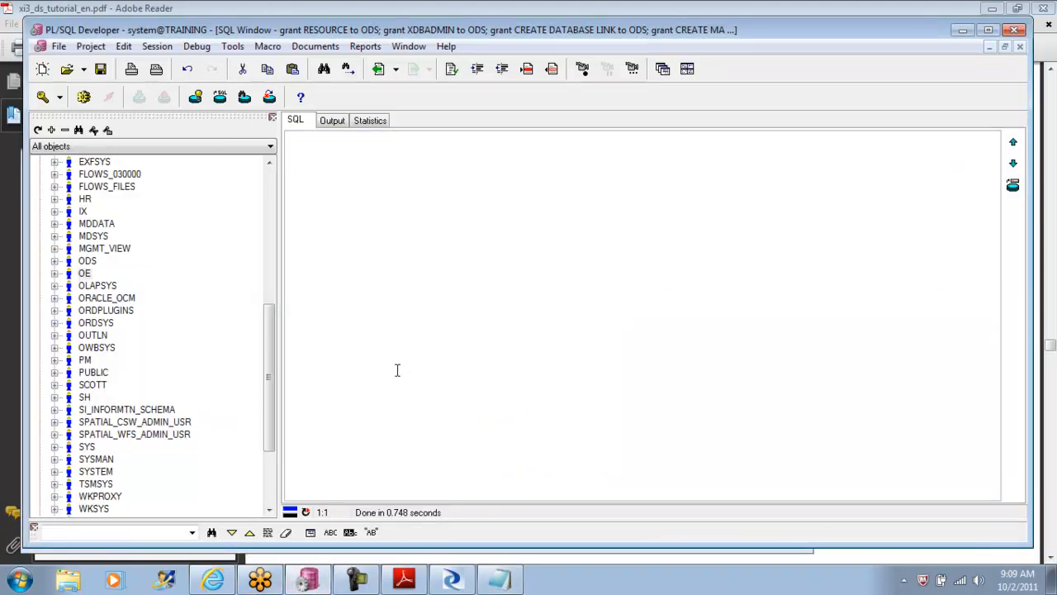
key("ctrl+v")
Step: Try executing the pasted ods_customer insert statements, and cancel the run at the first error
left_click_drag(553, 495, 652, 485)
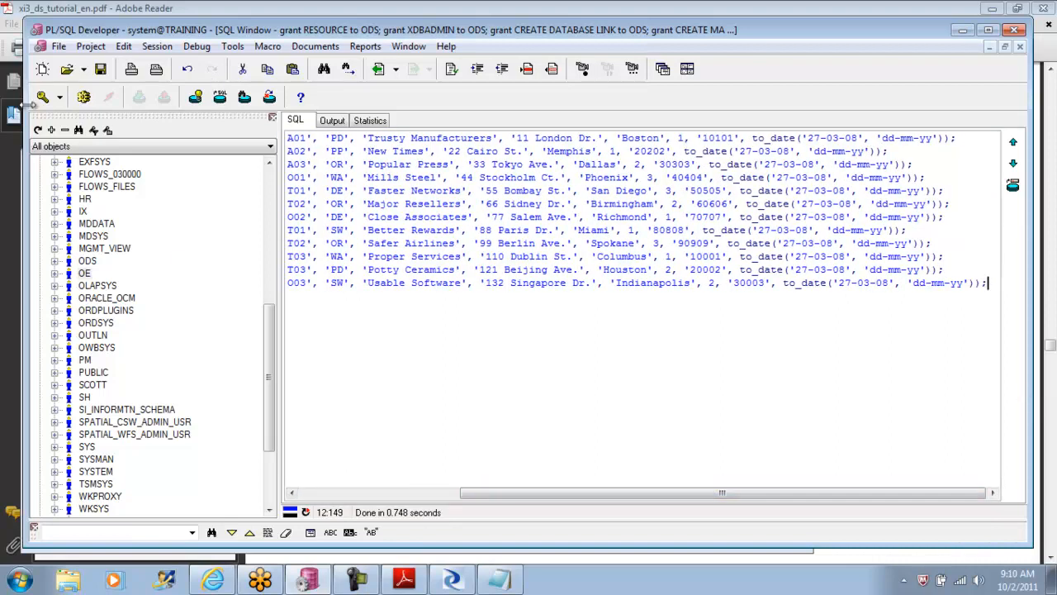
left_click(84, 97)
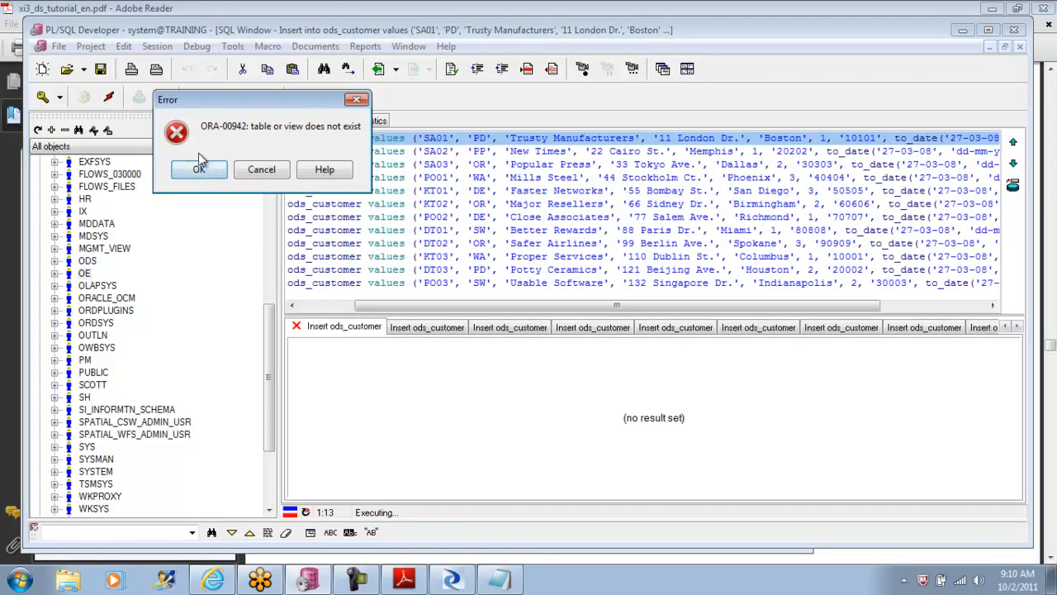
left_click(264, 170)
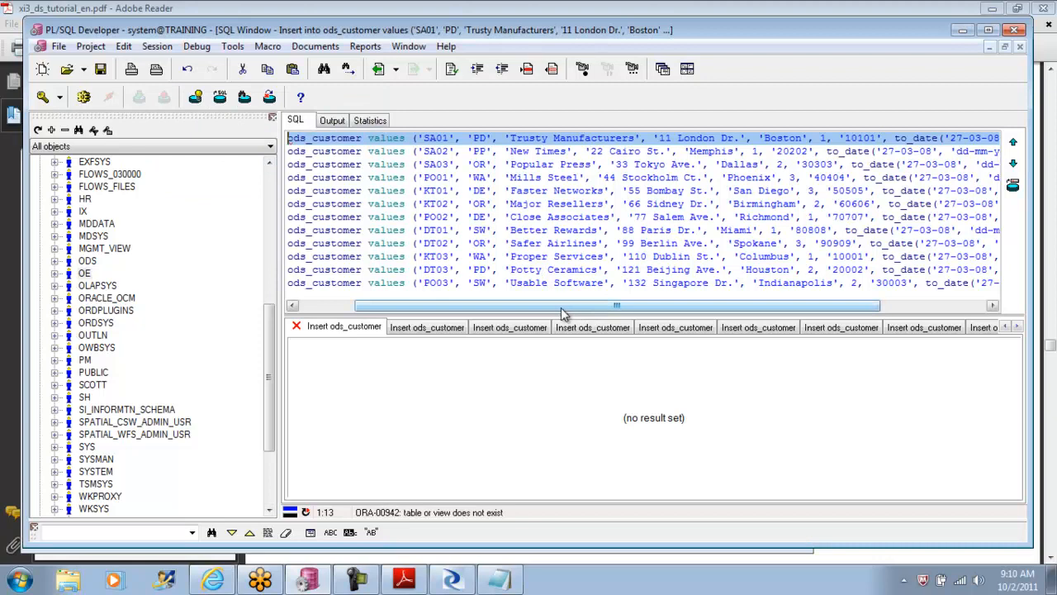
left_click_drag(559, 306, 429, 298)
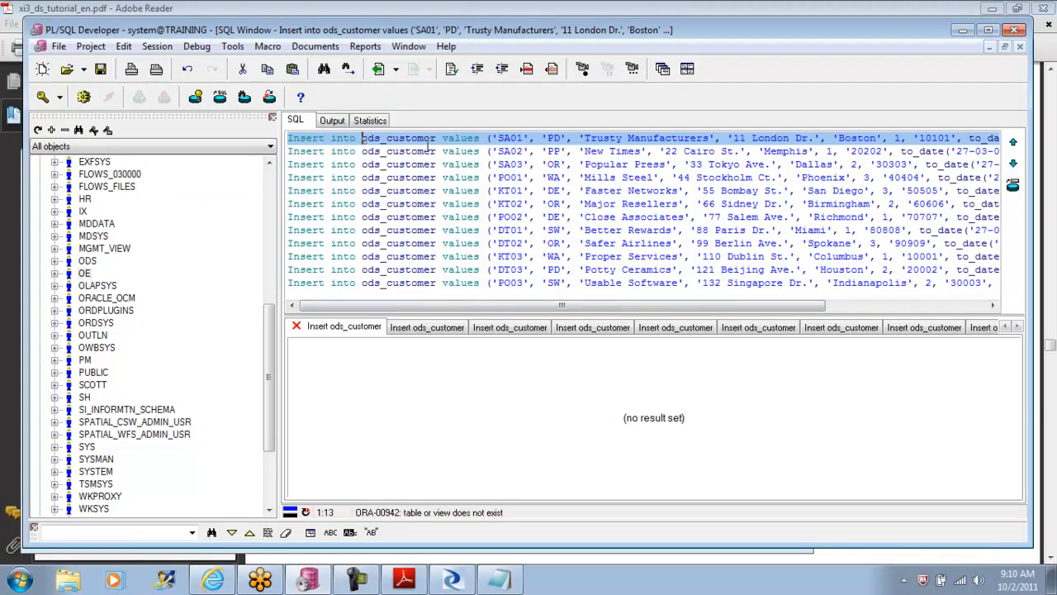
Step: Prefix the ods_customer table name in the first insert statement with the ods. schema qualifier
type("ods")
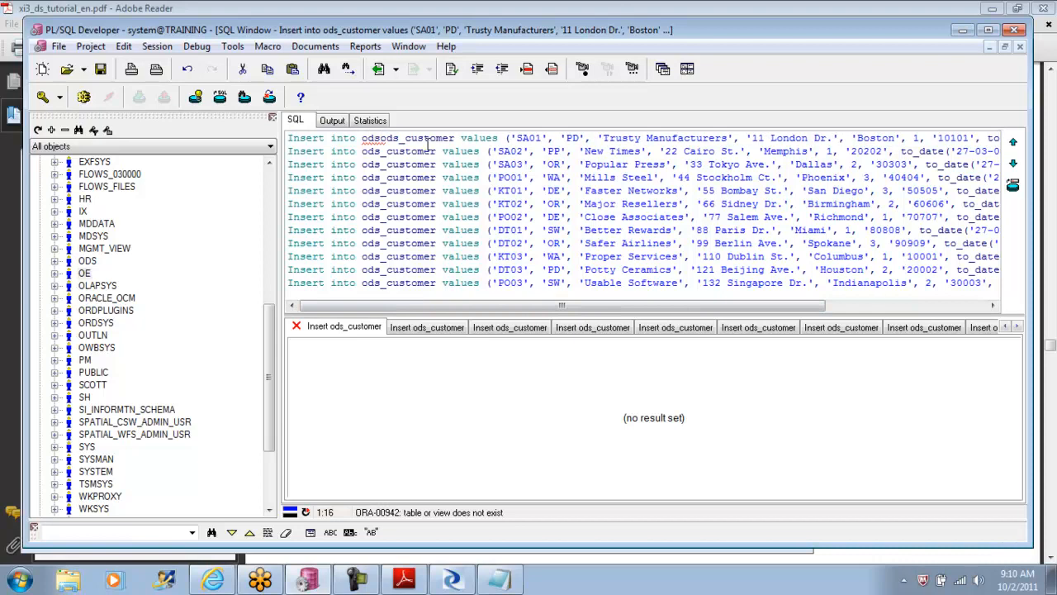
type(".")
left_click_drag(462, 139, 387, 137)
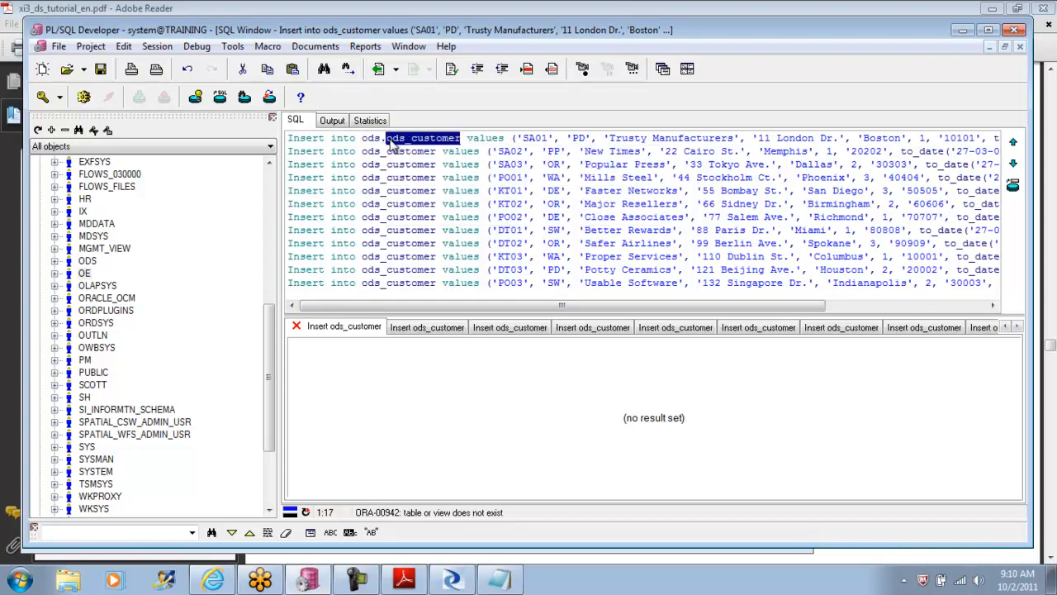
left_click(381, 138)
key("Delete")
type(".")
left_click_drag(386, 138, 463, 138)
Step: Replace all occurrences of ods_customer with ODS.ods_customer throughout the insert statements
left_click(324, 68)
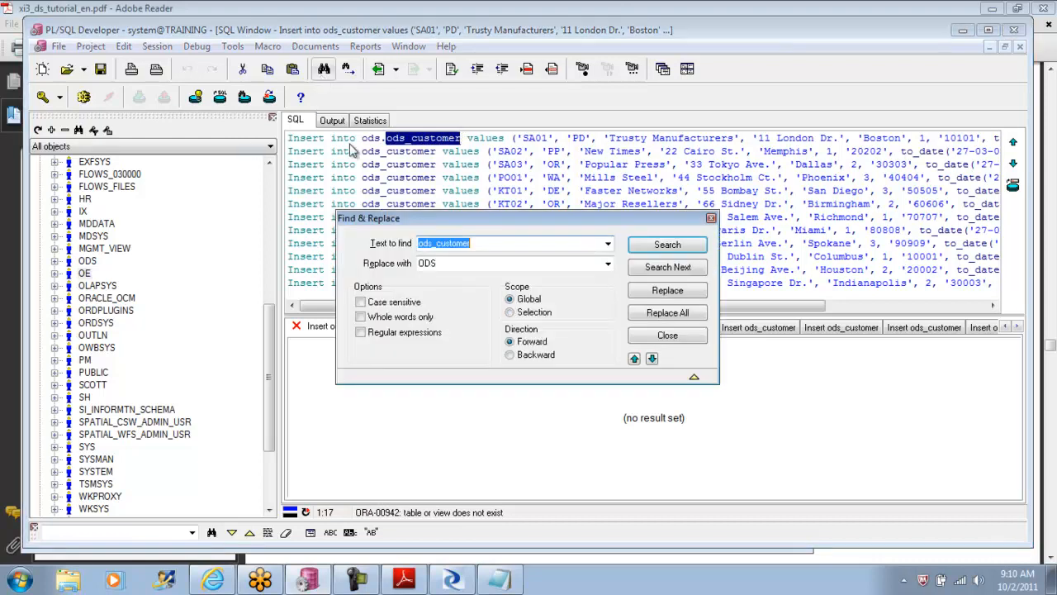
left_click(450, 261)
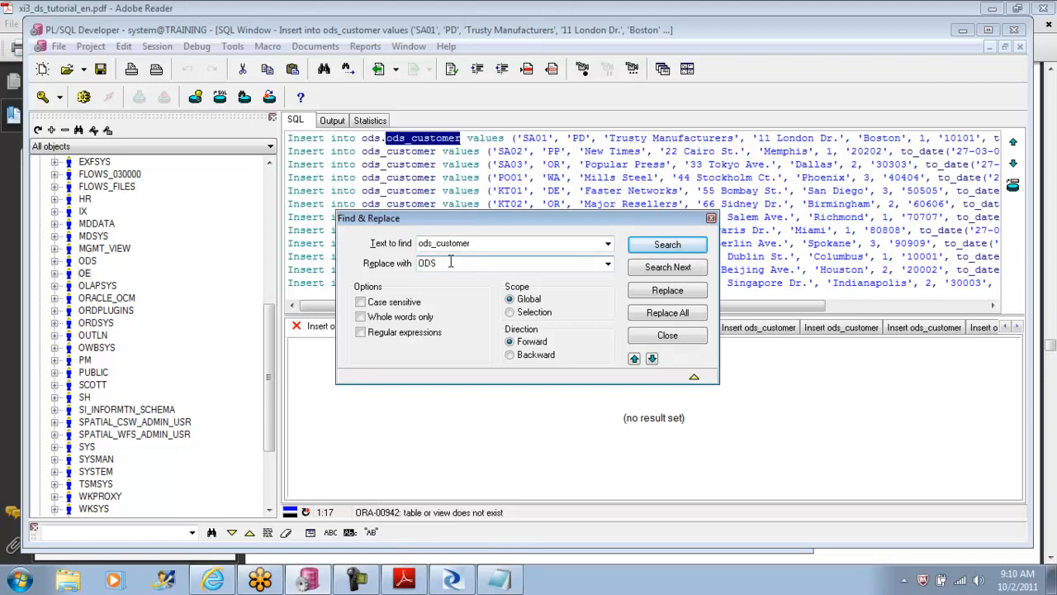
type(".ods_customer")
left_click(667, 314)
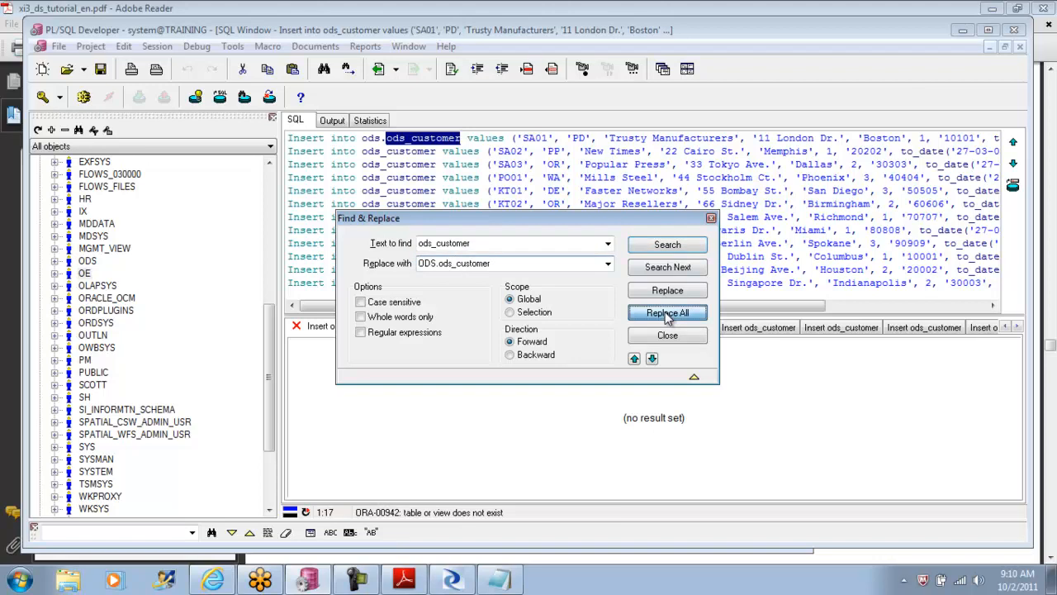
left_click(668, 335)
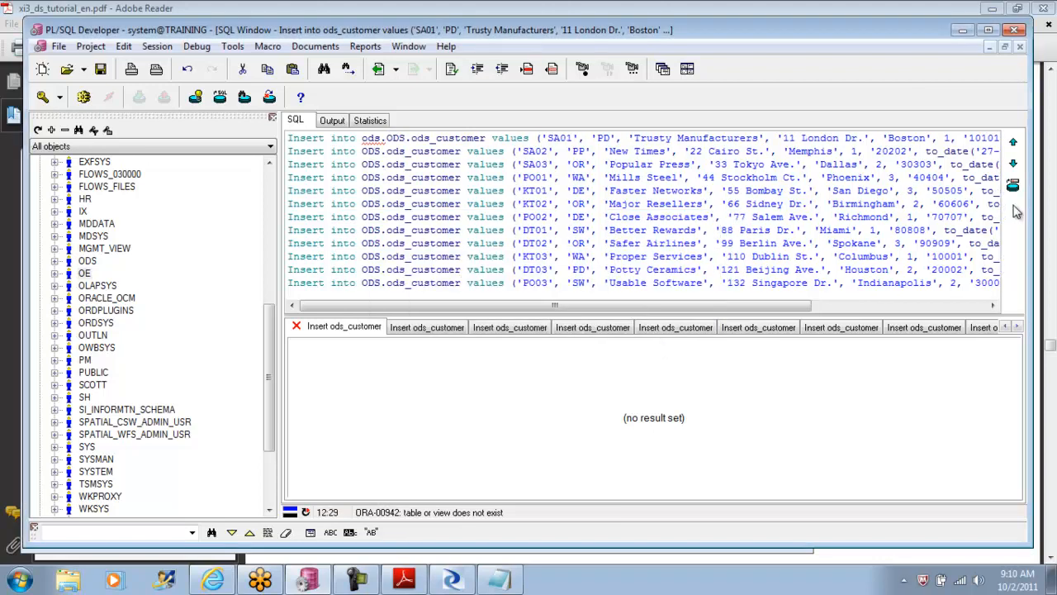
Step: Execute the full set of schema-qualified insert statements, continuing past the error in the first one
mouse_move(468, 305)
left_mouse_down()
mouse_move(649, 309)
mouse_move(460, 307)
left_mouse_up()
left_click(290, 138)
left_click(83, 97)
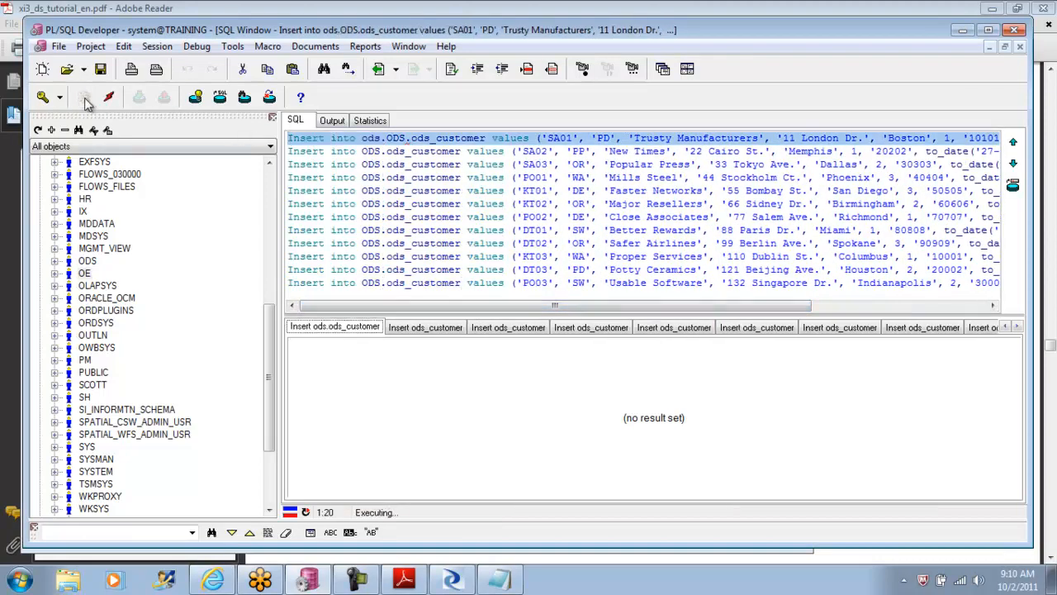
left_click(198, 168)
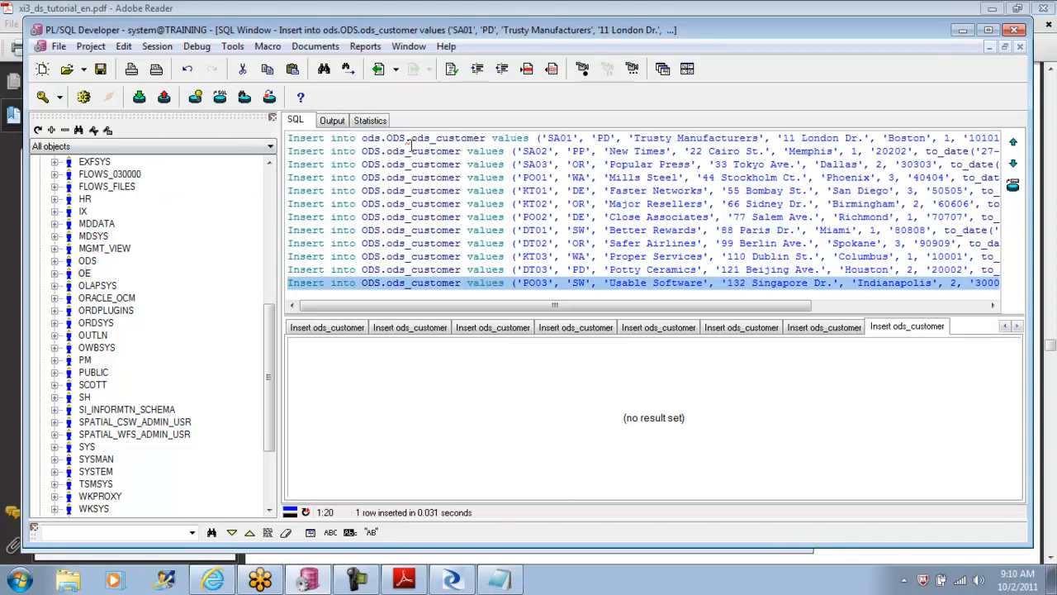
Step: Remove the duplicate ODS qualifier from the first insert statement and execute only that statement
key("BackSpace")
key("BackSpace")
key("BackSpace")
key("BackSpace")
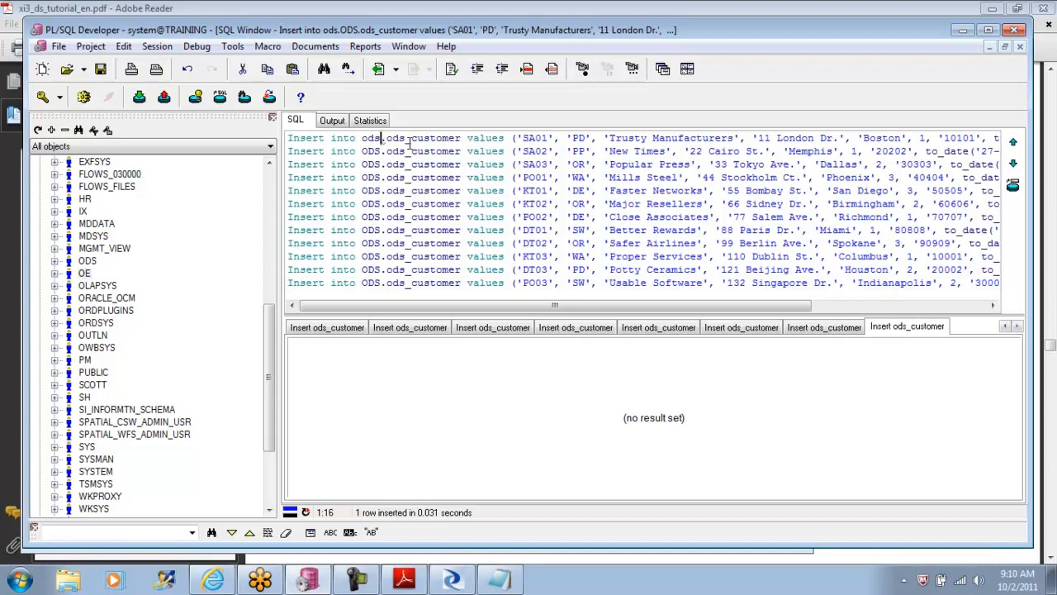
left_click(444, 138)
key("End")
key("shift+Home")
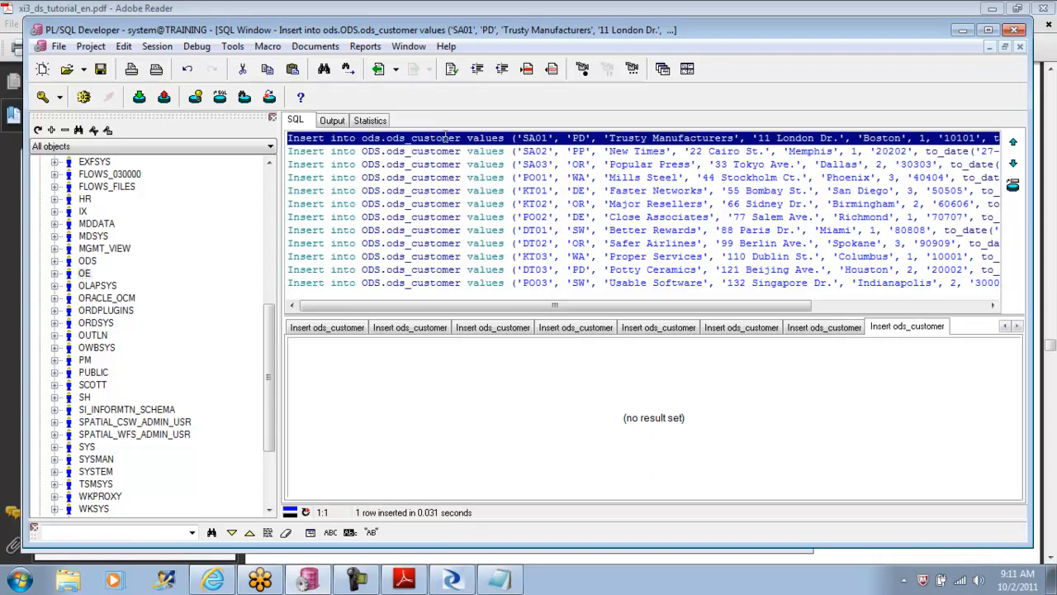
left_click(85, 97)
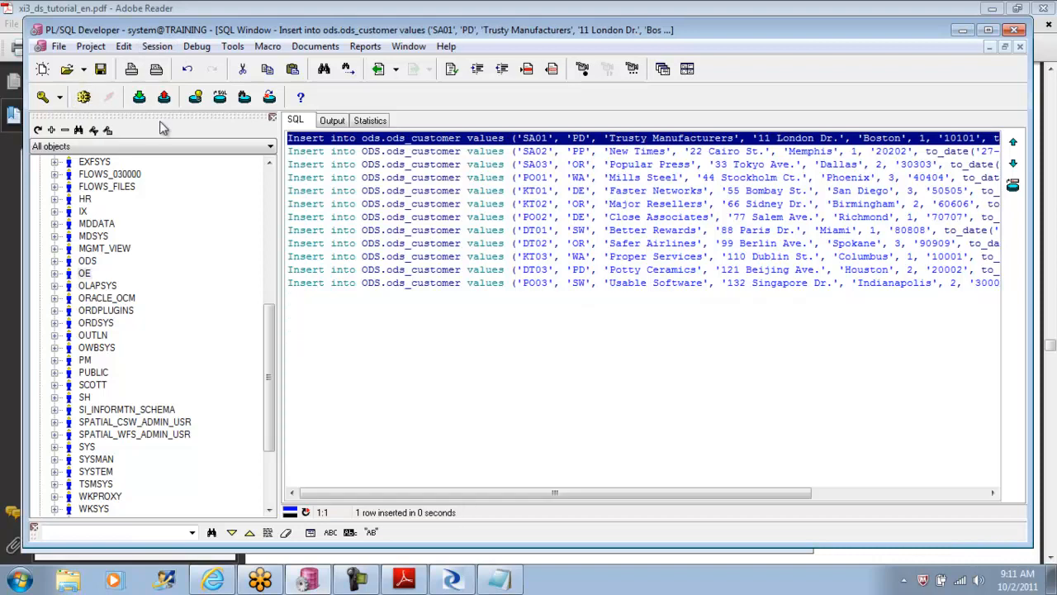
Step: Commit the inserted customer rows and close the insert script's SQL window without saving it
left_click(139, 98)
left_click(244, 157)
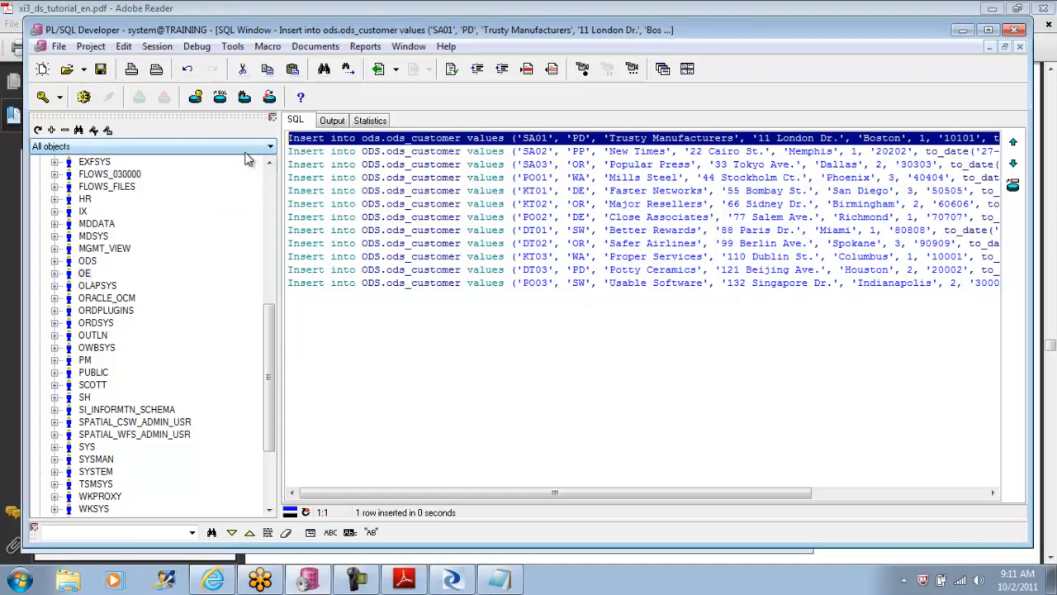
left_click(1021, 48)
left_click(697, 167)
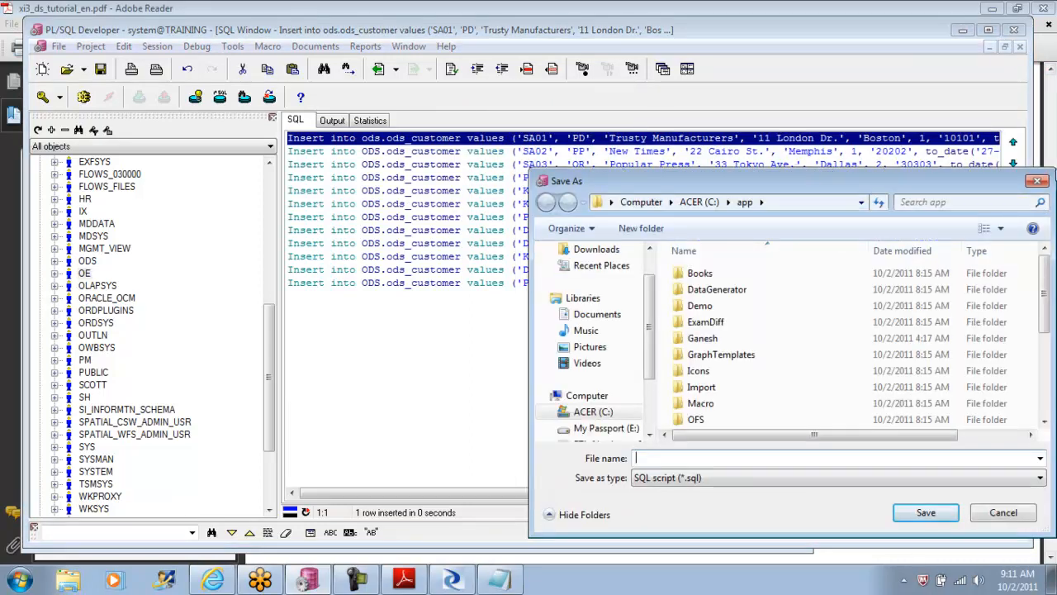
left_click(1038, 181)
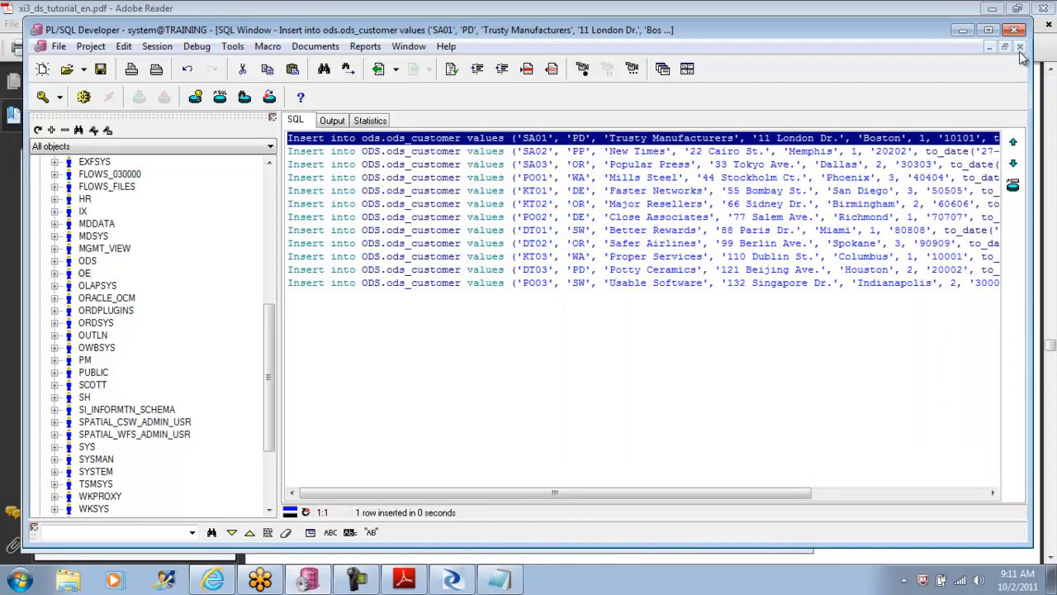
left_click(1020, 47)
left_click(741, 171)
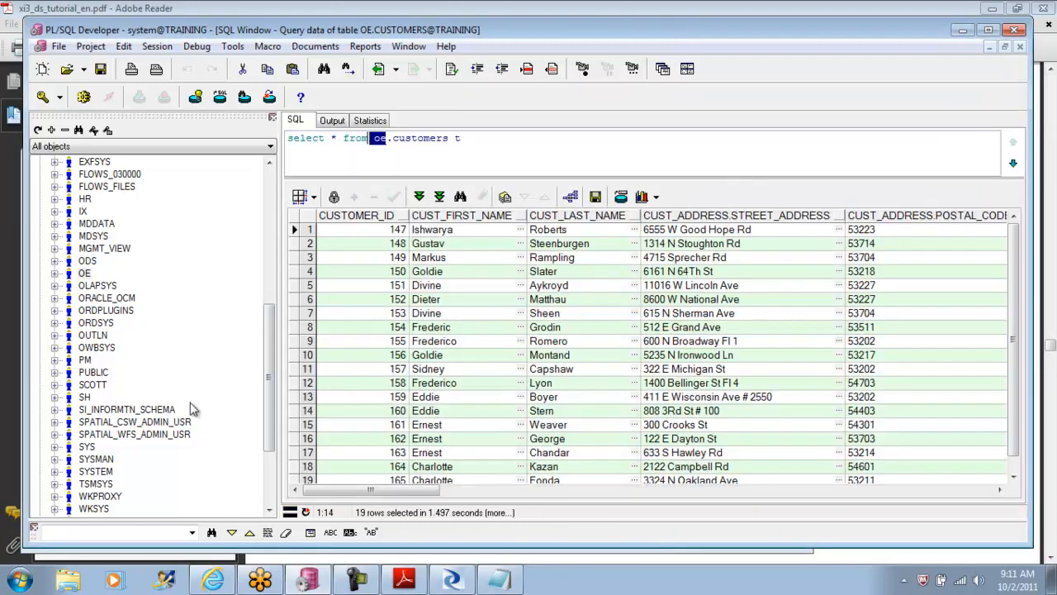
Step: Query the data of the ODS_CUSTOMER table in the ODS schema and check its CUST_TIMESTAMP column
mouse_move(265, 381)
left_mouse_down()
mouse_move(267, 408)
mouse_move(266, 379)
left_mouse_up()
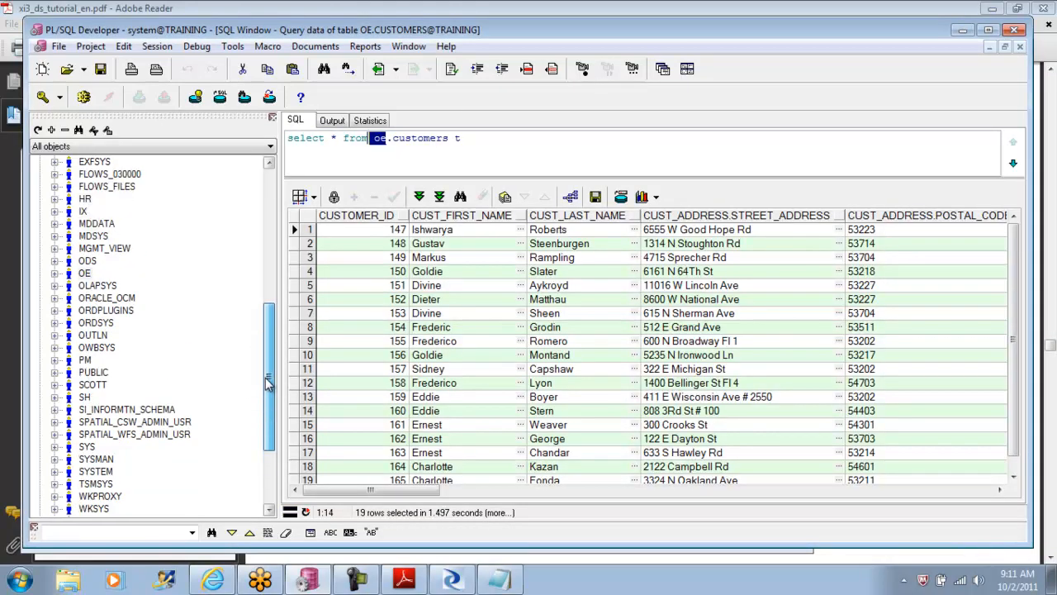
left_click(86, 262)
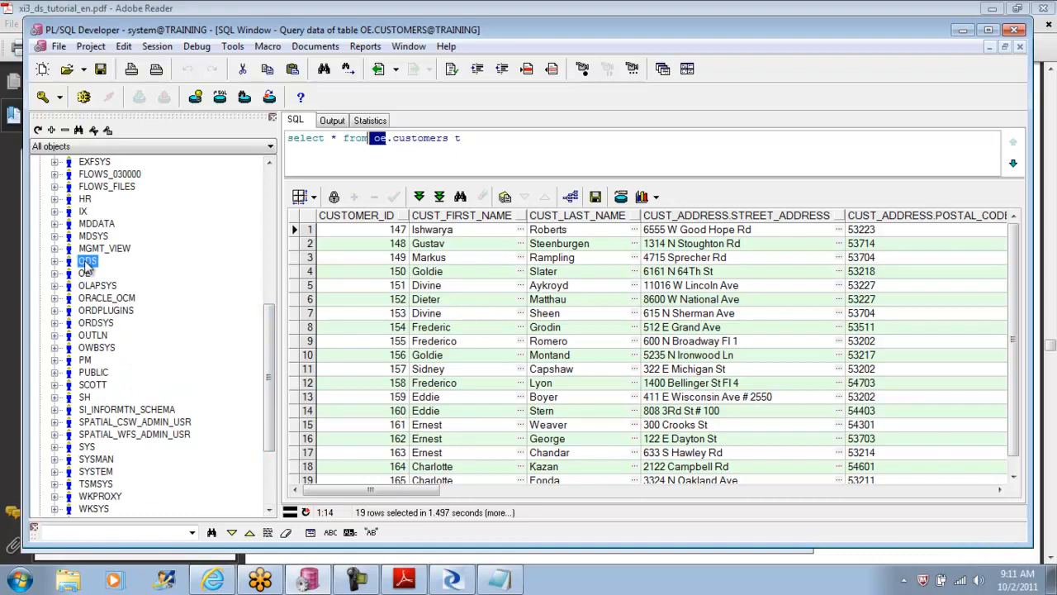
right_click(86, 264)
left_click(146, 311)
left_click(54, 261)
left_click(69, 274)
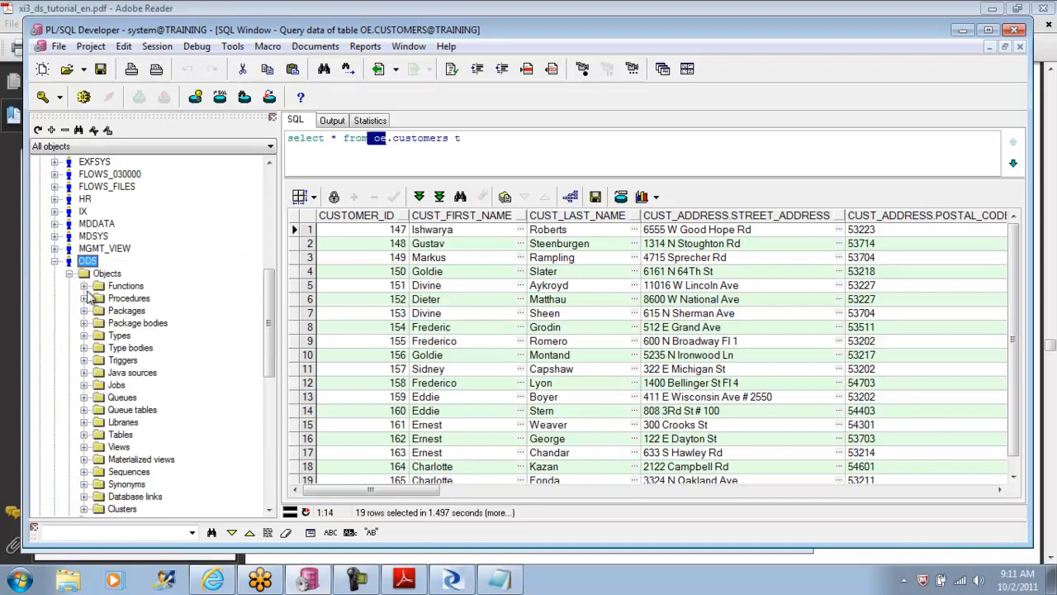
left_click(84, 434)
left_click(149, 446)
right_click(153, 447)
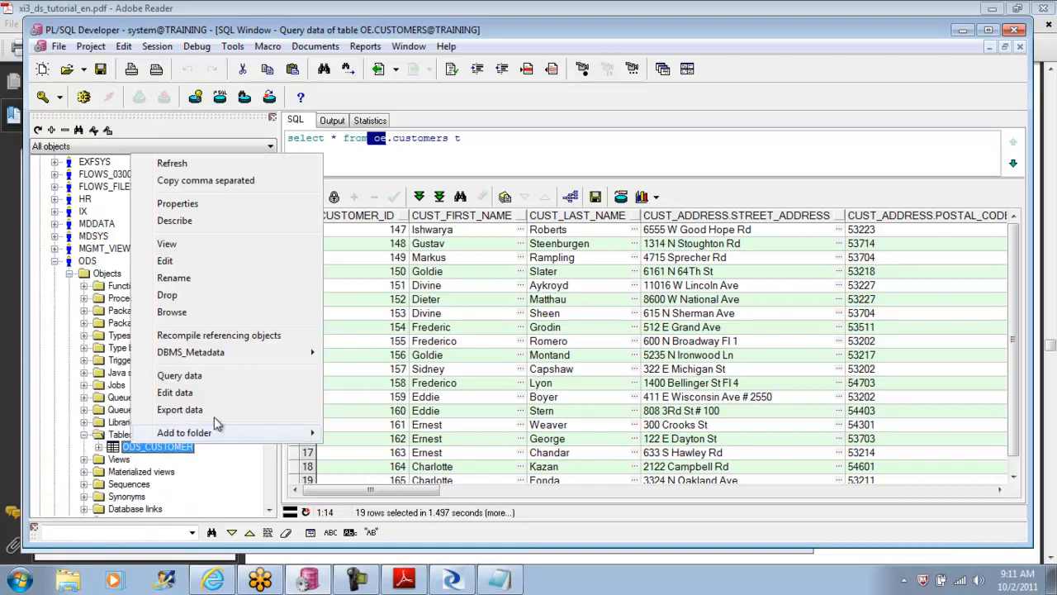
left_click(179, 376)
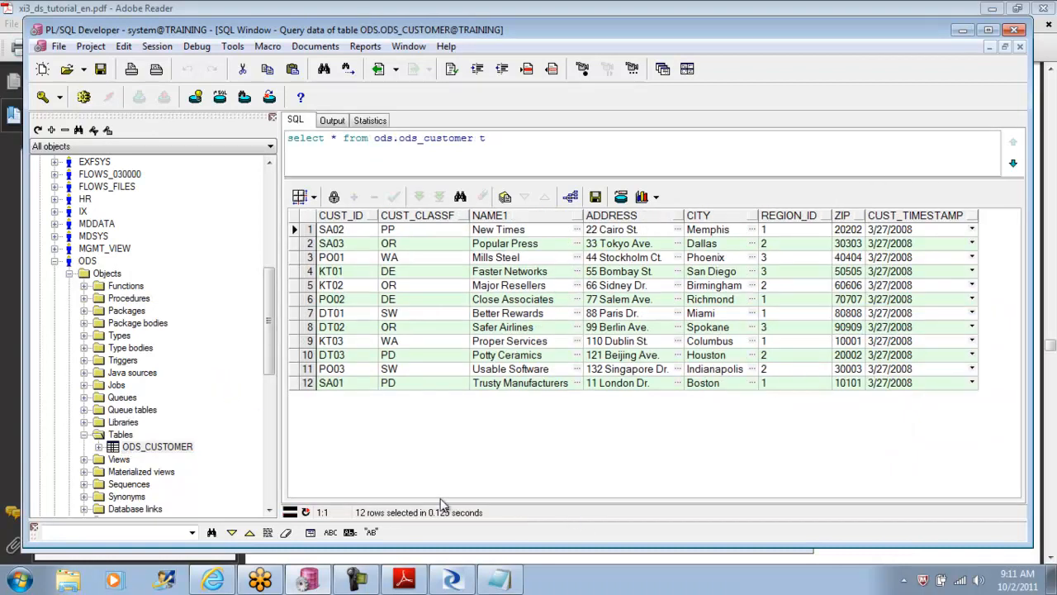
left_click(918, 231)
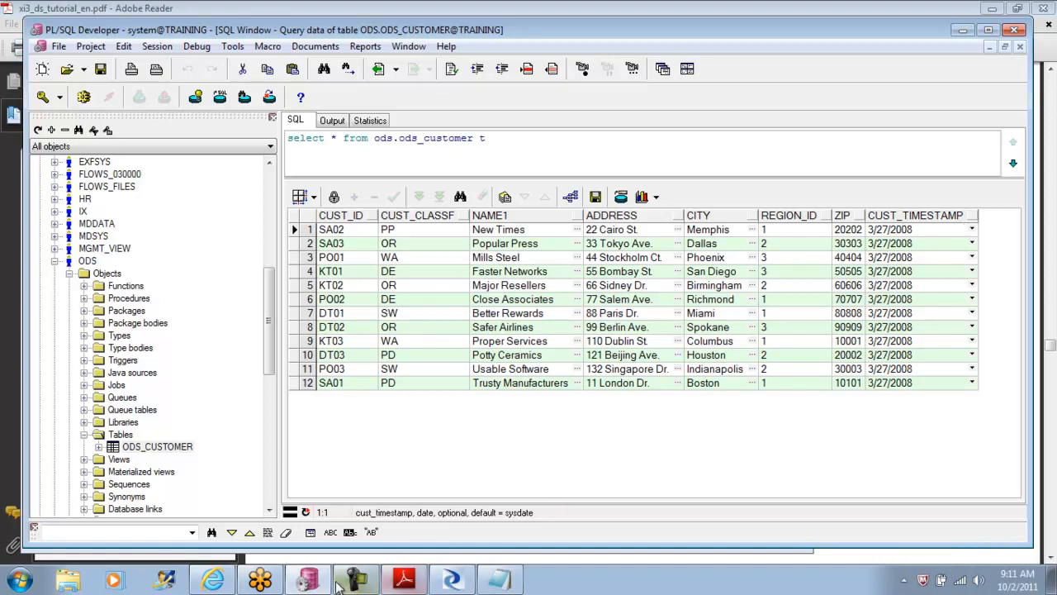
Step: Switch to Data Services Designer and review the start time and the CDC_TIME delete statement in the SET_START_END_TIME script
left_click(451, 580)
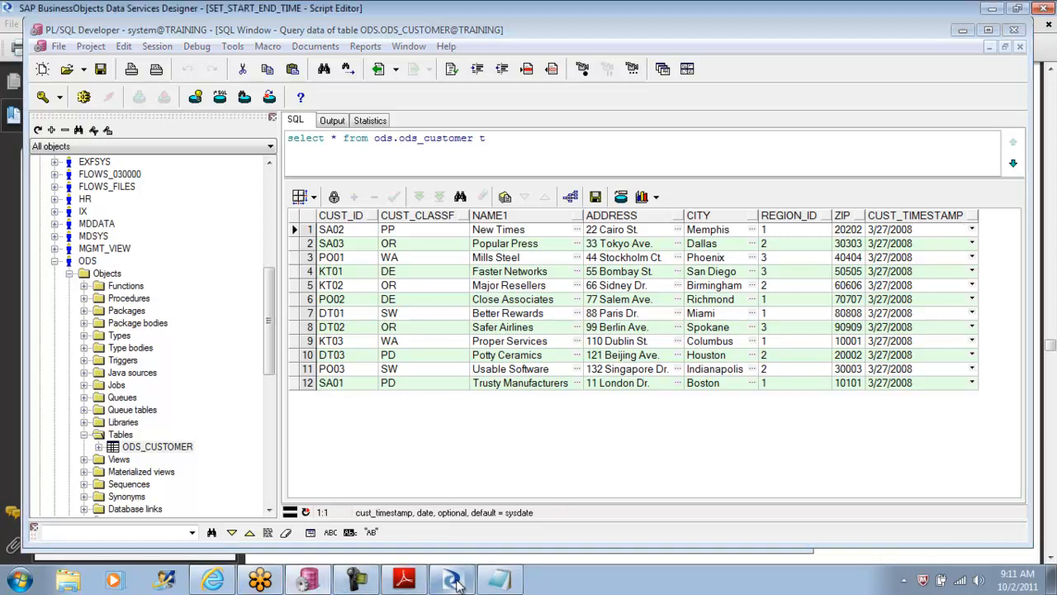
left_click_drag(495, 95, 448, 95)
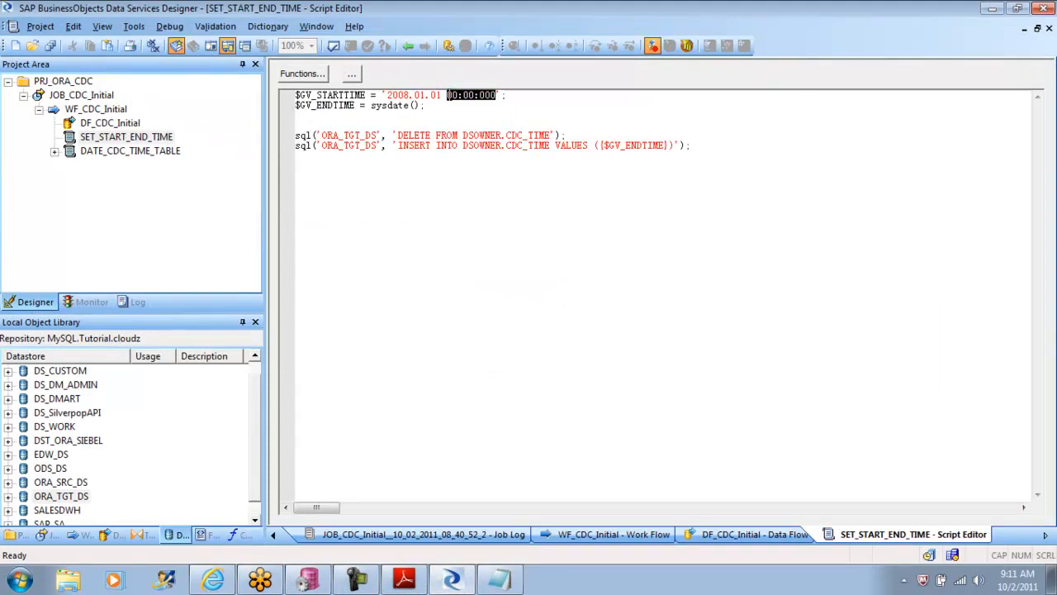
left_click(498, 257)
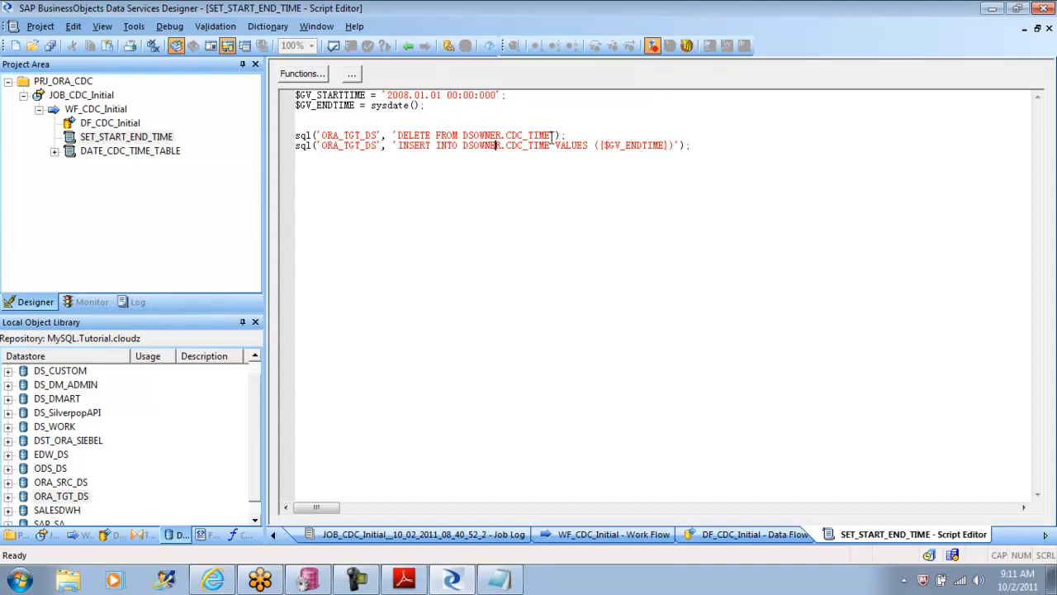
left_click_drag(550, 135, 517, 134)
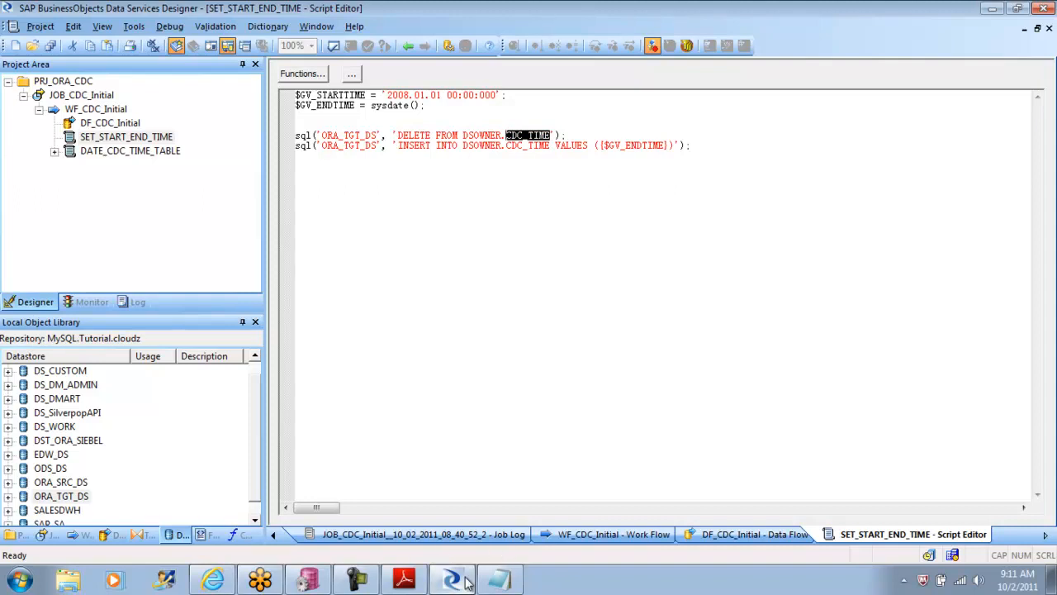
Step: Switch to the tutorial PDF in Adobe Reader and read how the changed-data capture scripts use the CDC_time table
left_click(403, 580)
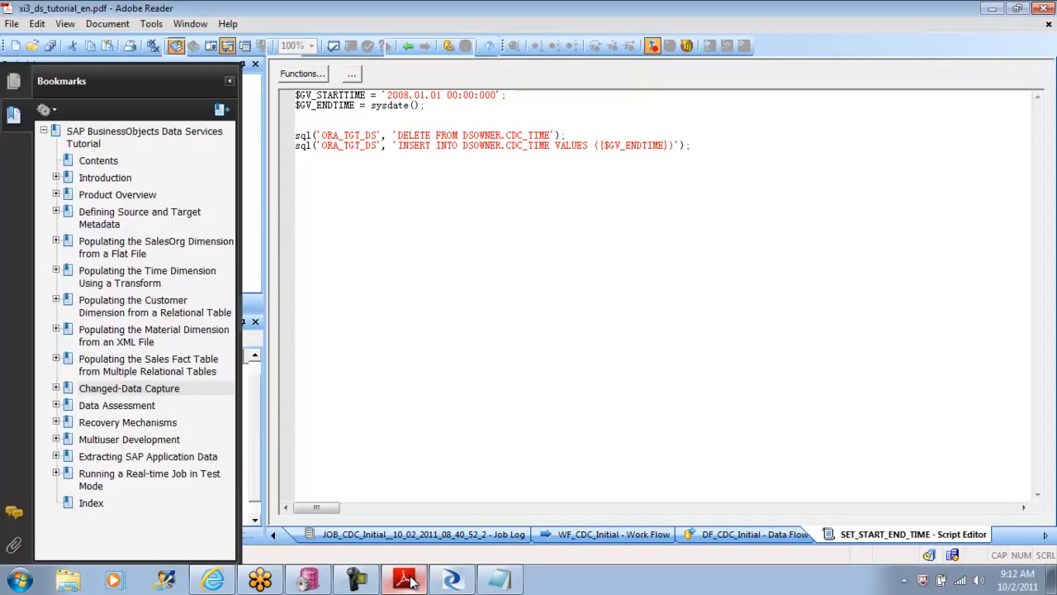
left_click(1047, 337)
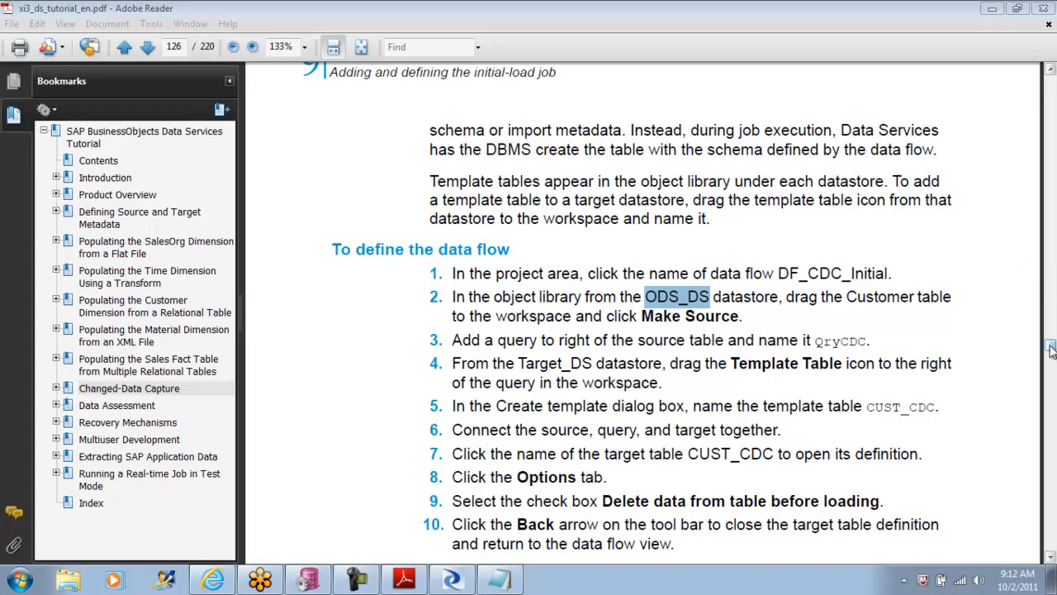
left_click_drag(1051, 350, 1050, 338)
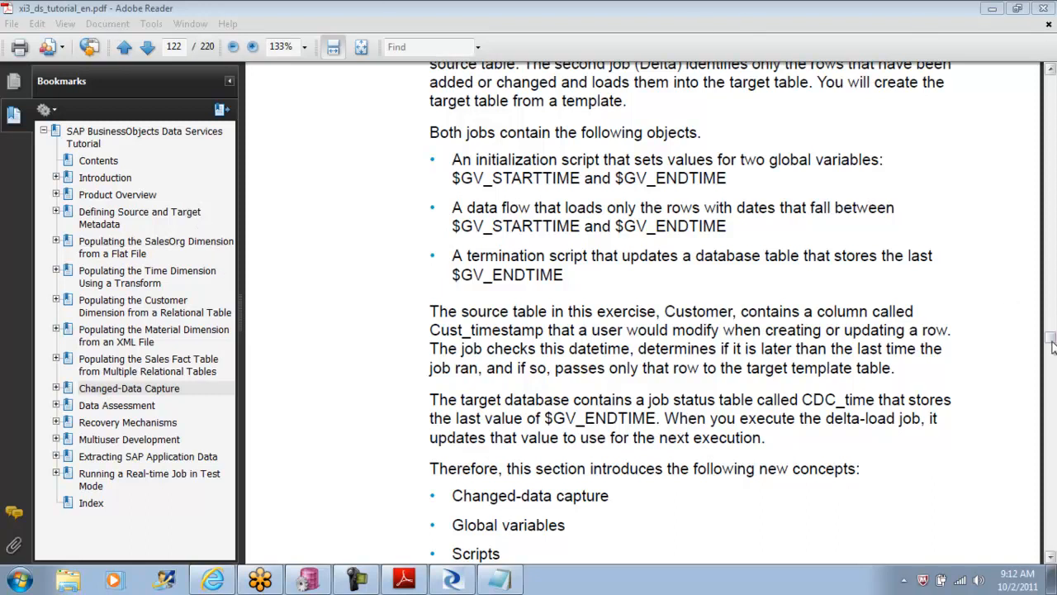
left_click_drag(1052, 341, 1051, 345)
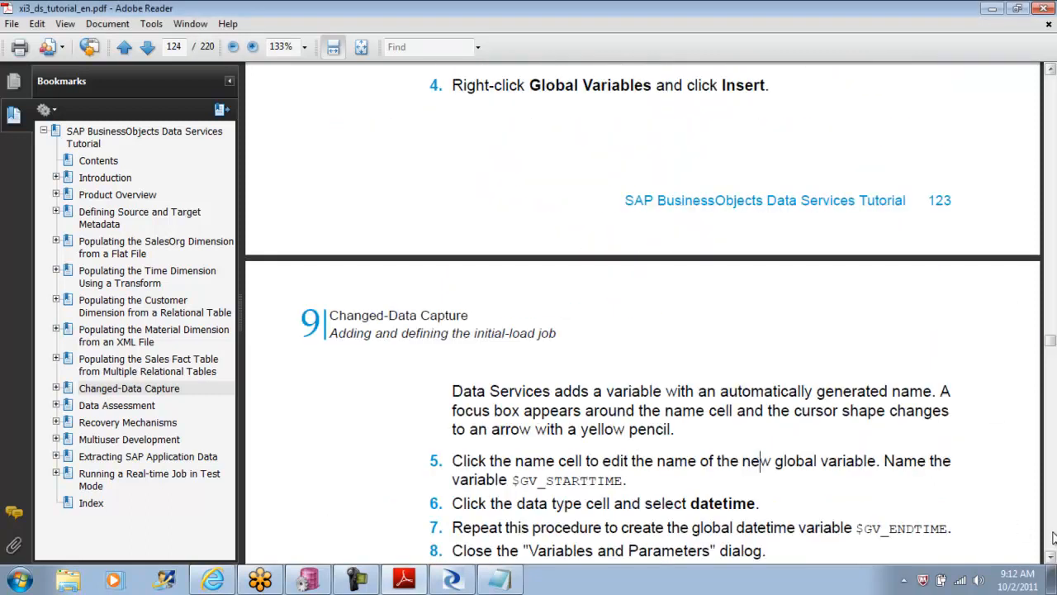
left_click(1051, 557)
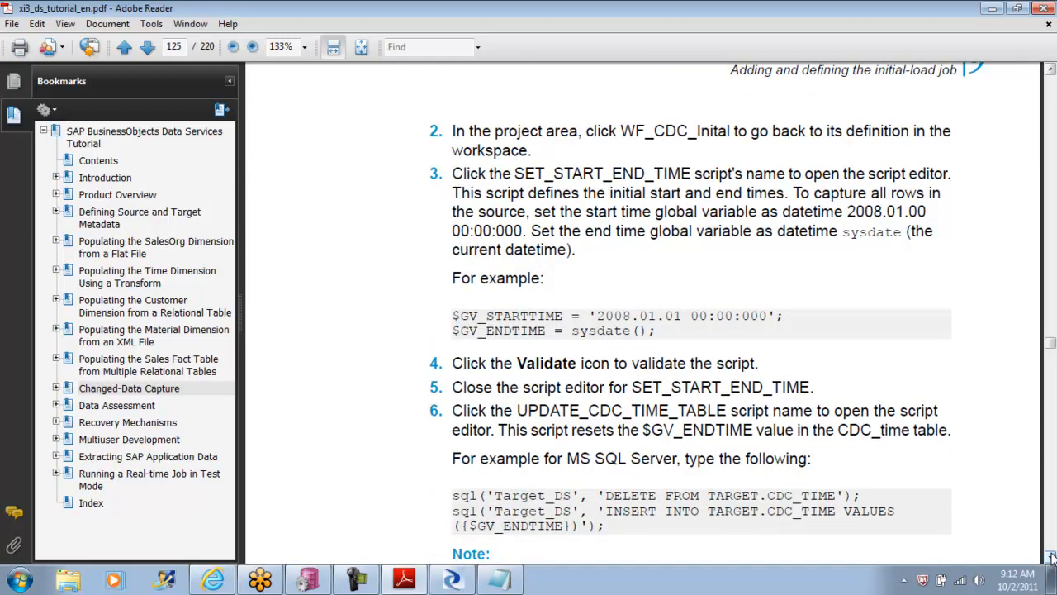
left_click_drag(838, 429, 902, 433)
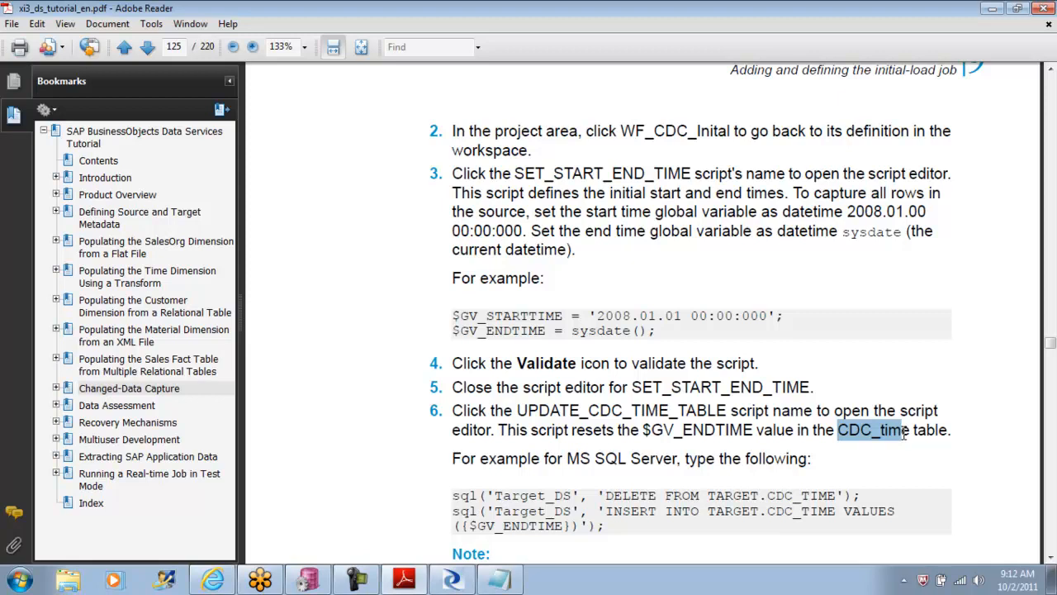
Step: Return to the SET_START_END_TIME script in Data Services Designer and examine the CDC_TIME insert statement and its $GV_ENDTIME value
left_click(308, 580)
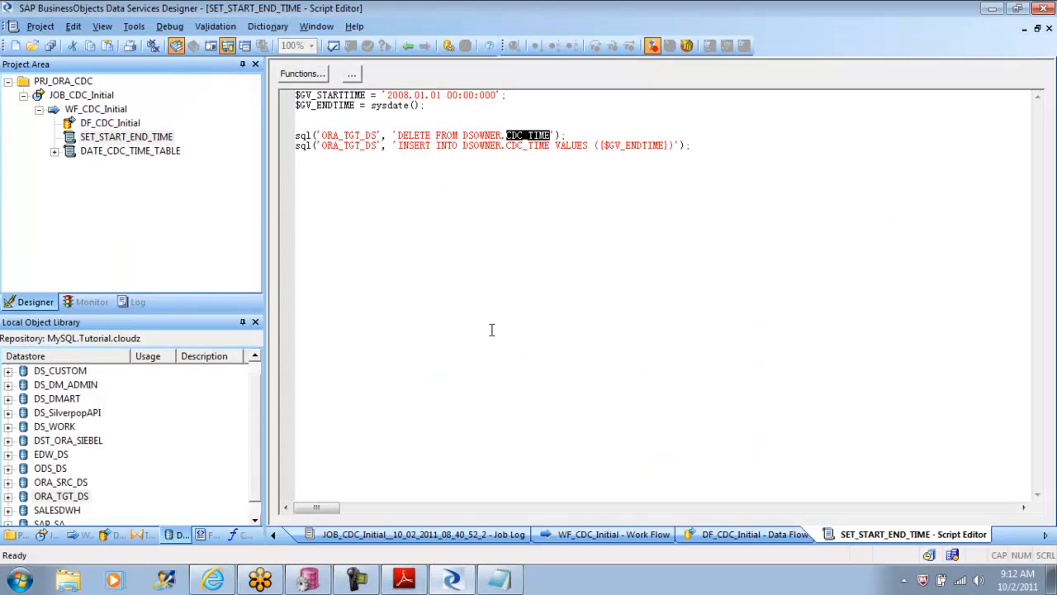
left_click(479, 260)
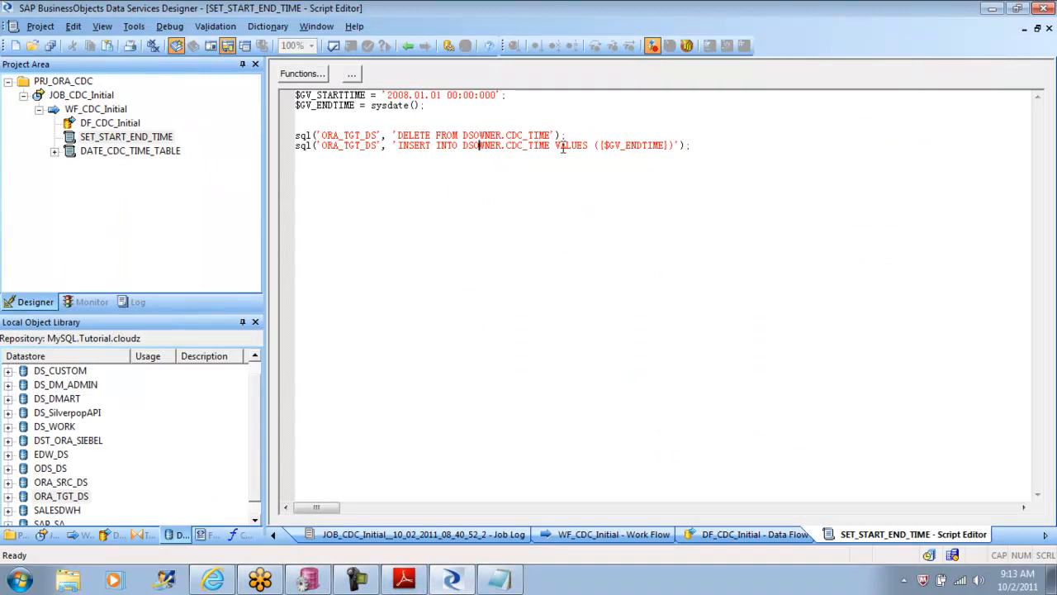
left_click_drag(554, 145, 506, 146)
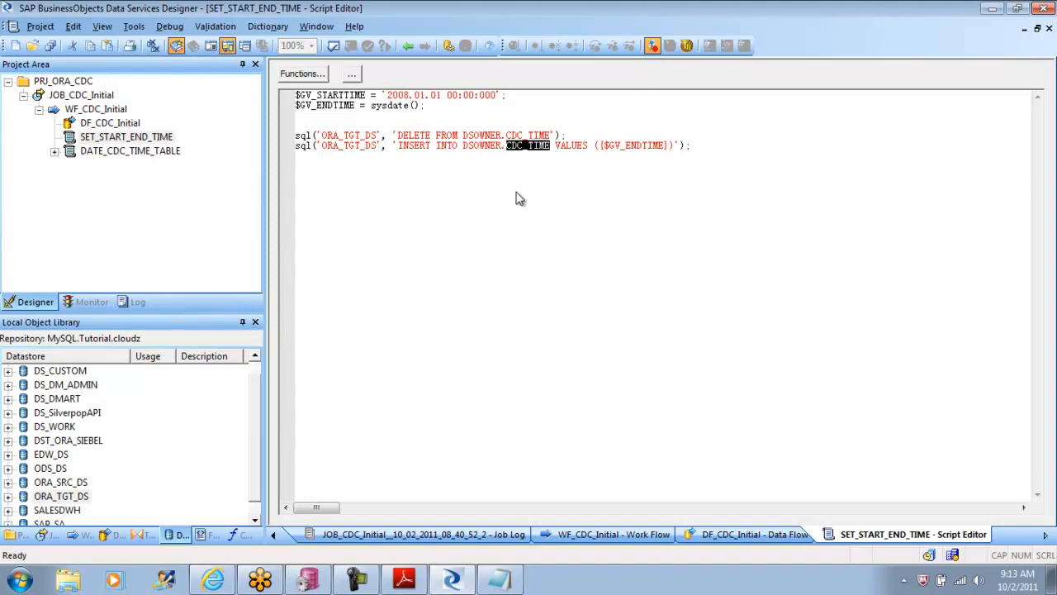
left_click_drag(594, 146, 667, 145)
left_click_drag(551, 146, 505, 146)
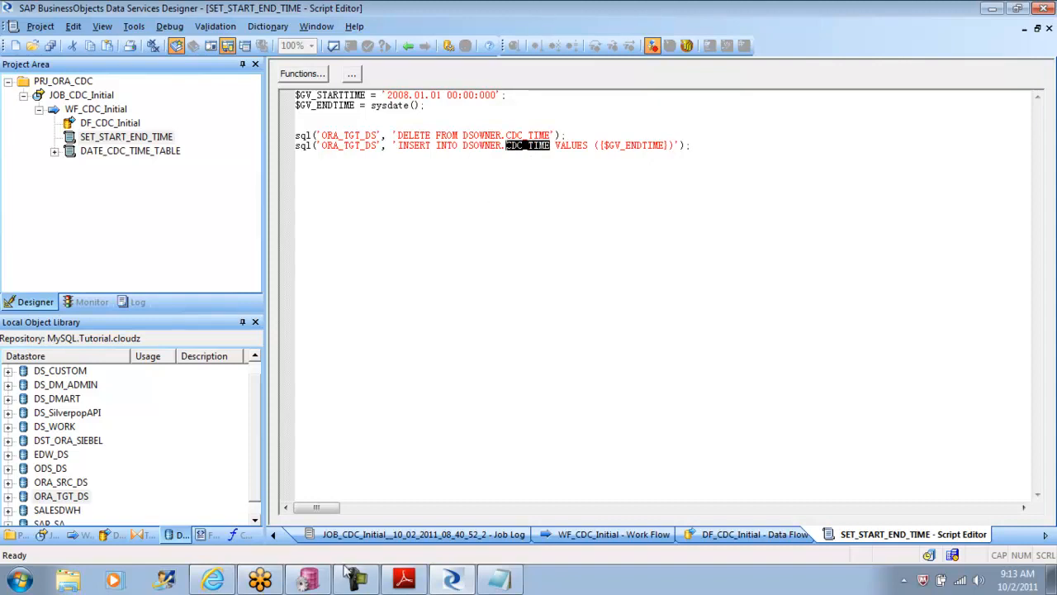
Step: Switch to PL/SQL Developer and replace the customer query with the opening words "create table"
left_click(308, 584)
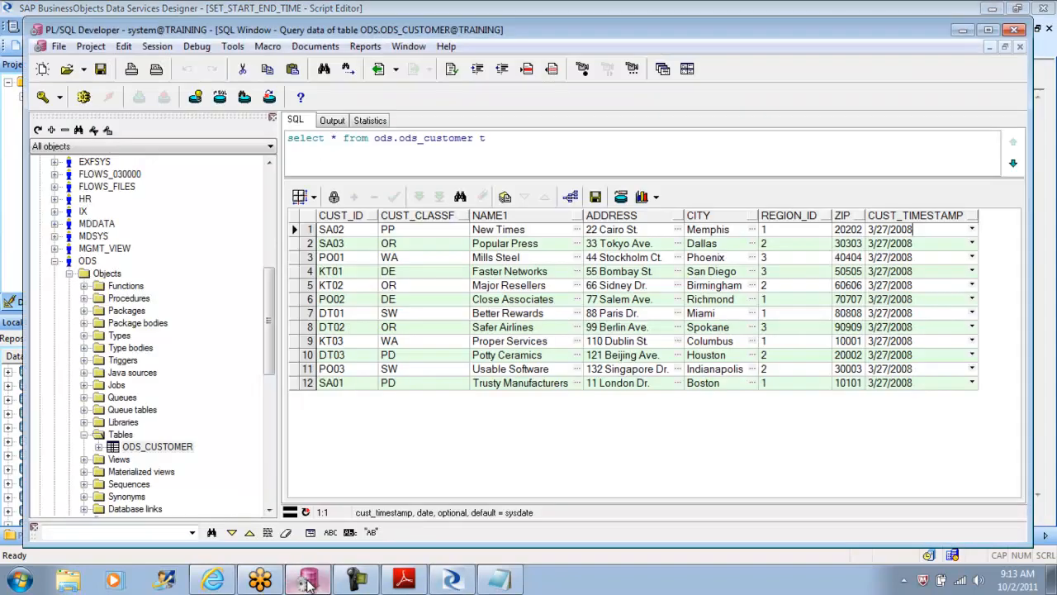
left_click(502, 142)
key("ctrl+a")
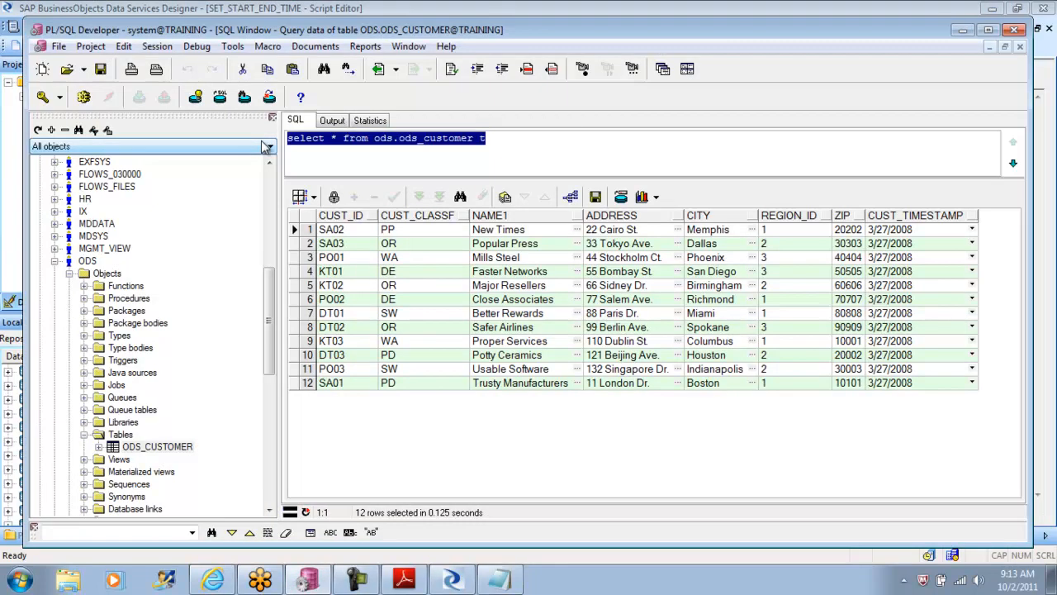
key("Delete")
type("create table")
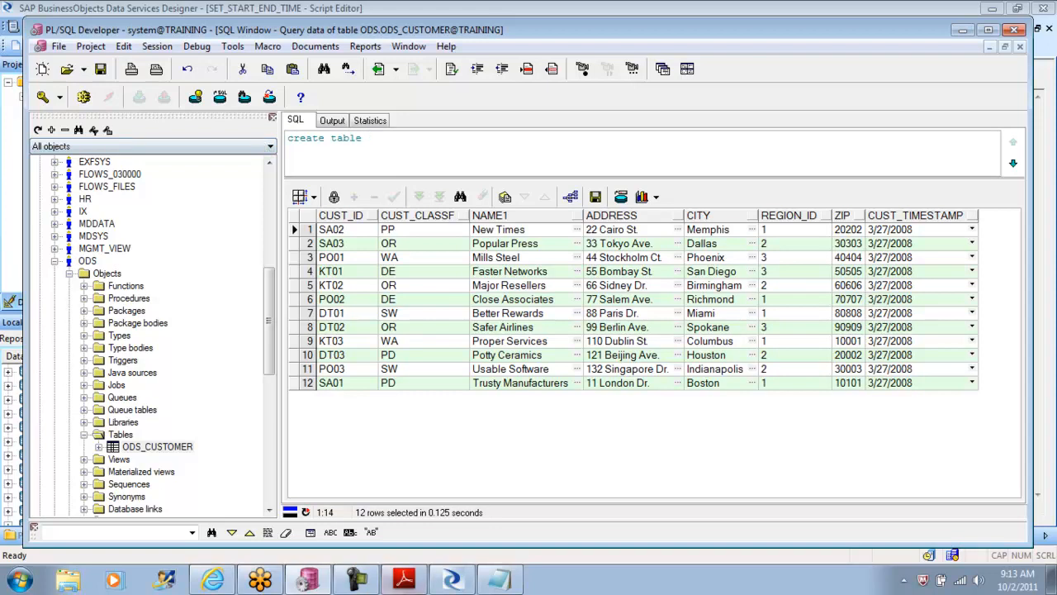
Step: Switch to Data Services Designer and check the DSOWNER alias in the advanced settings of the ORA_TGT_DS datastore
left_click(452, 579)
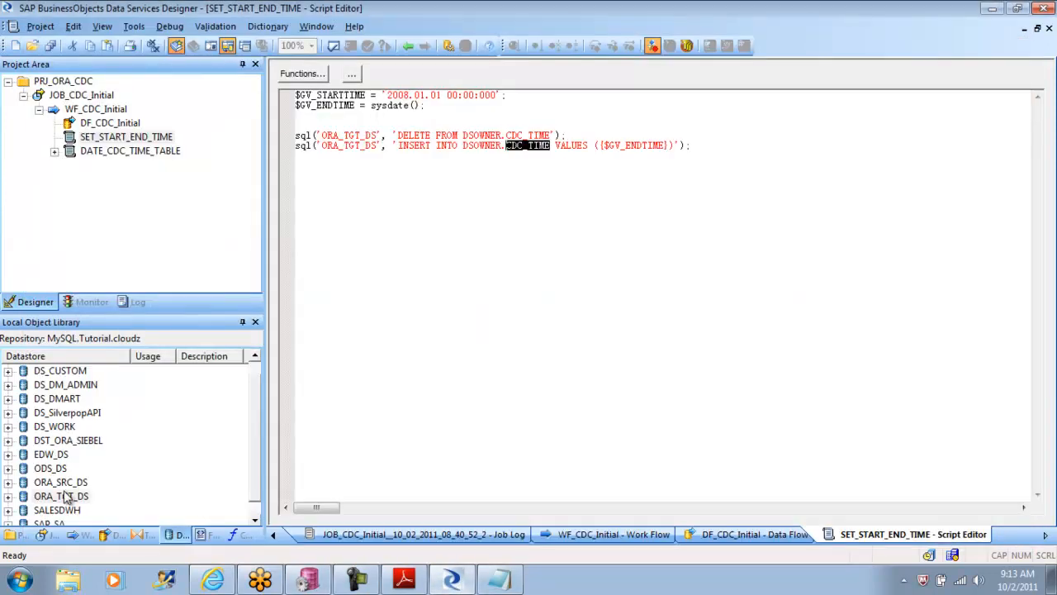
right_click(66, 495)
left_click(99, 175)
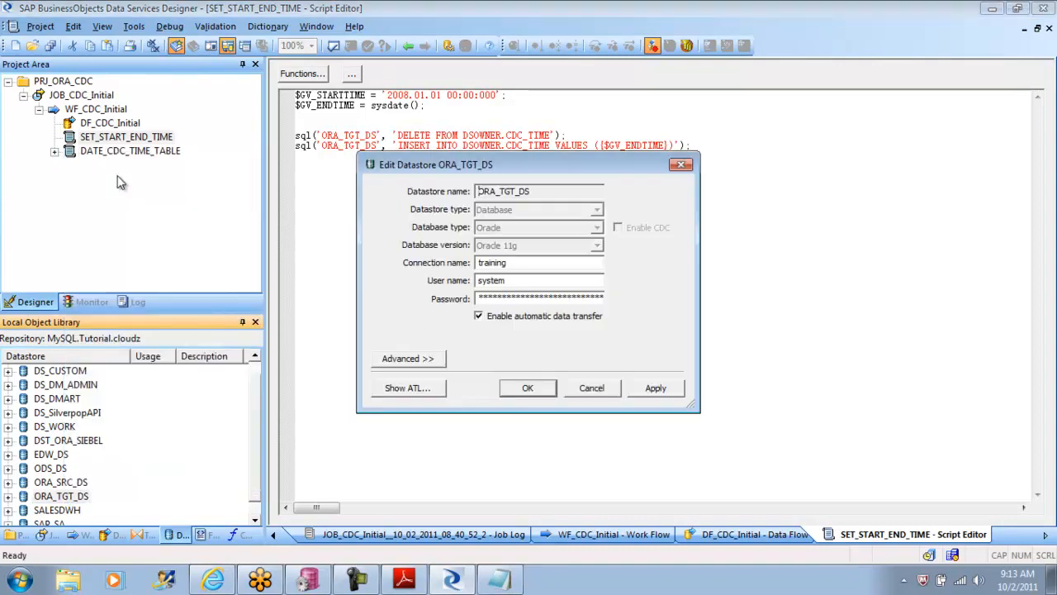
left_click(413, 360)
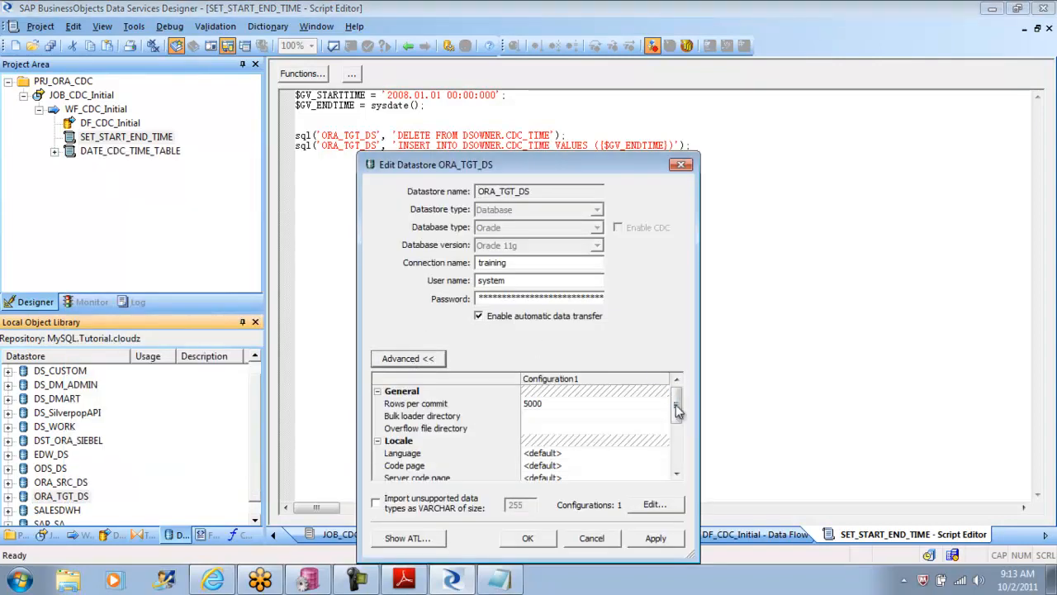
left_click_drag(677, 396, 678, 461)
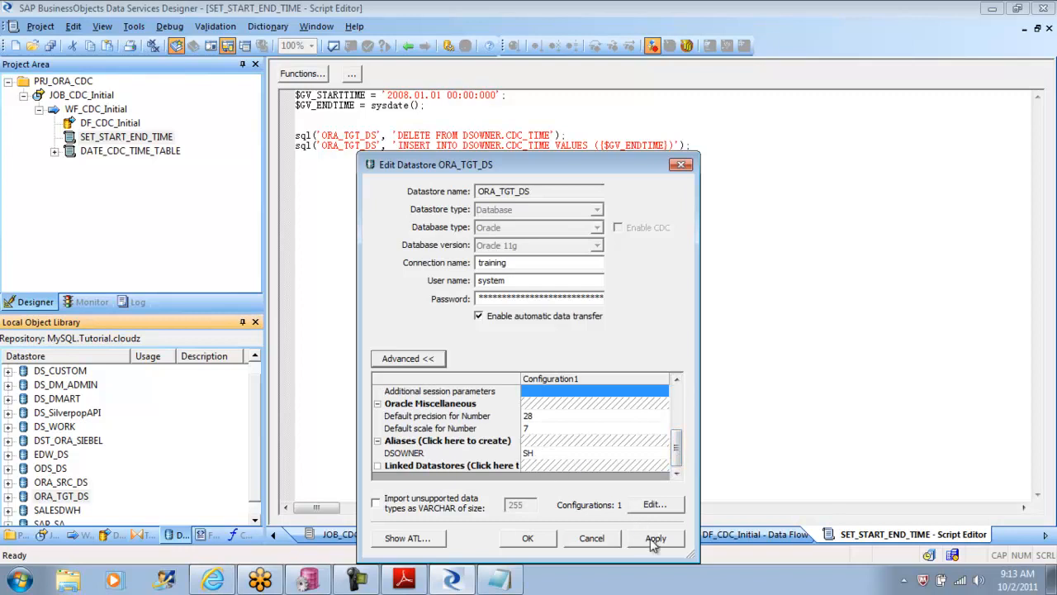
left_click(593, 540)
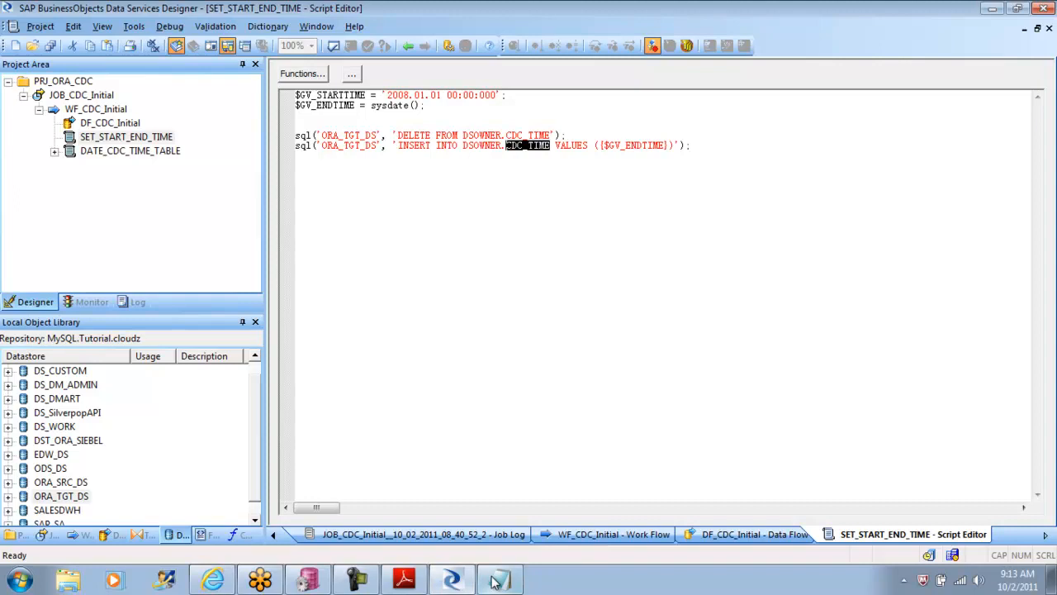
Step: Return to PL/SQL Developer and complete the statement as "create table SH.CDC_TIME datetime;"
left_click(330, 583)
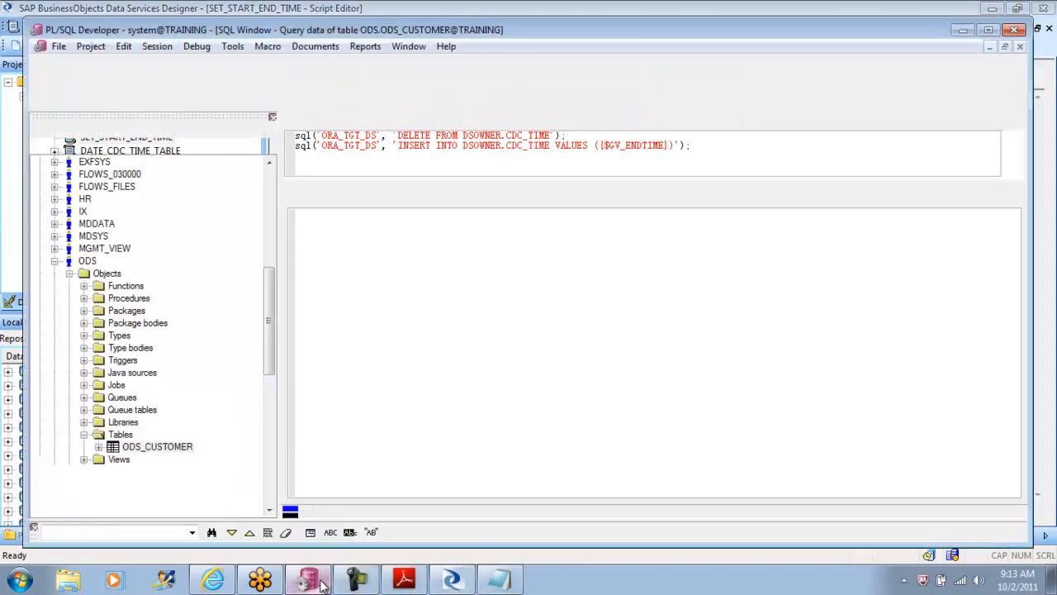
type("SH.CDC_TIME")
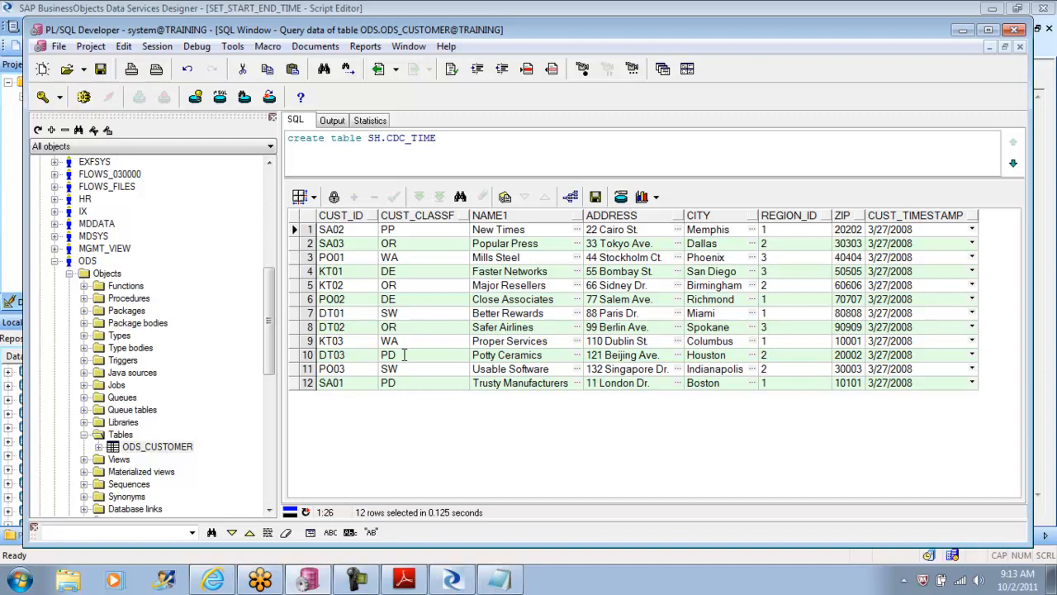
type("datetime")
type(";")
Step: Generate the DDL metadata of the ODS_CUSTOMER table and review its CREATE TABLE syntax
right_click(156, 453)
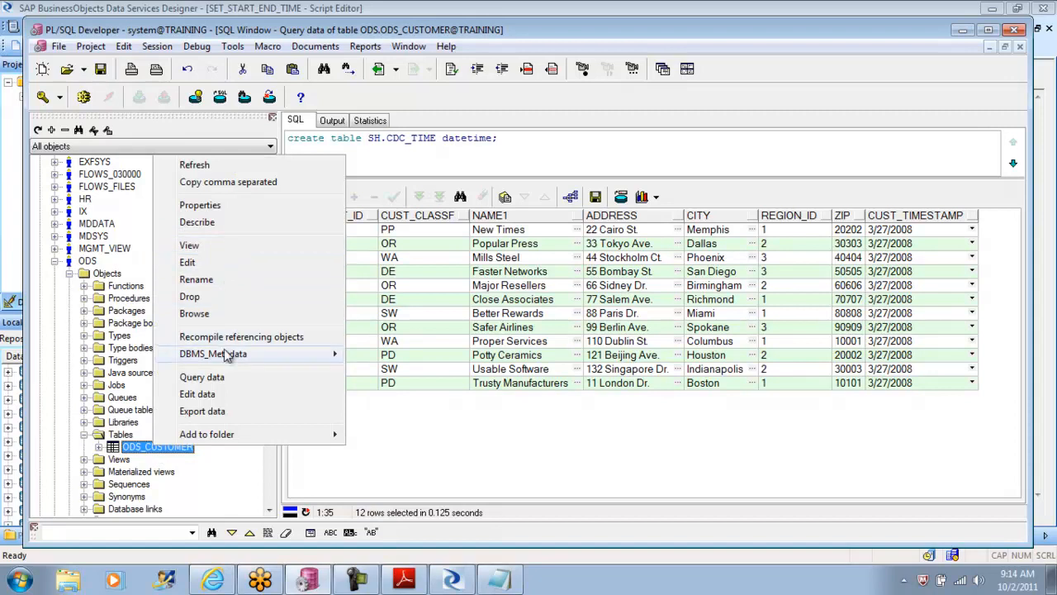
mouse_move(229, 355)
left_click(378, 355)
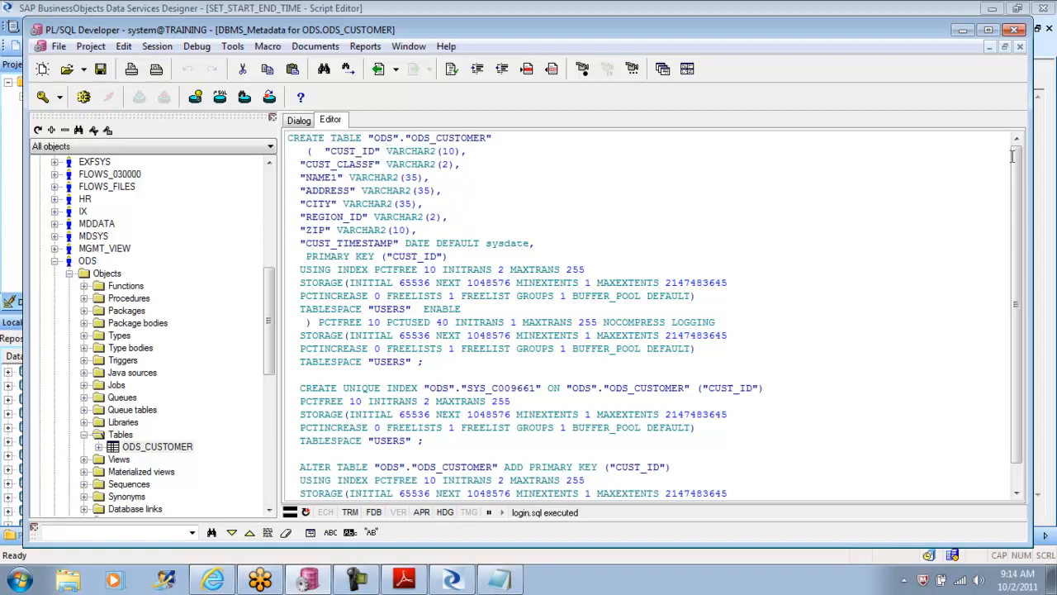
left_click(1021, 47)
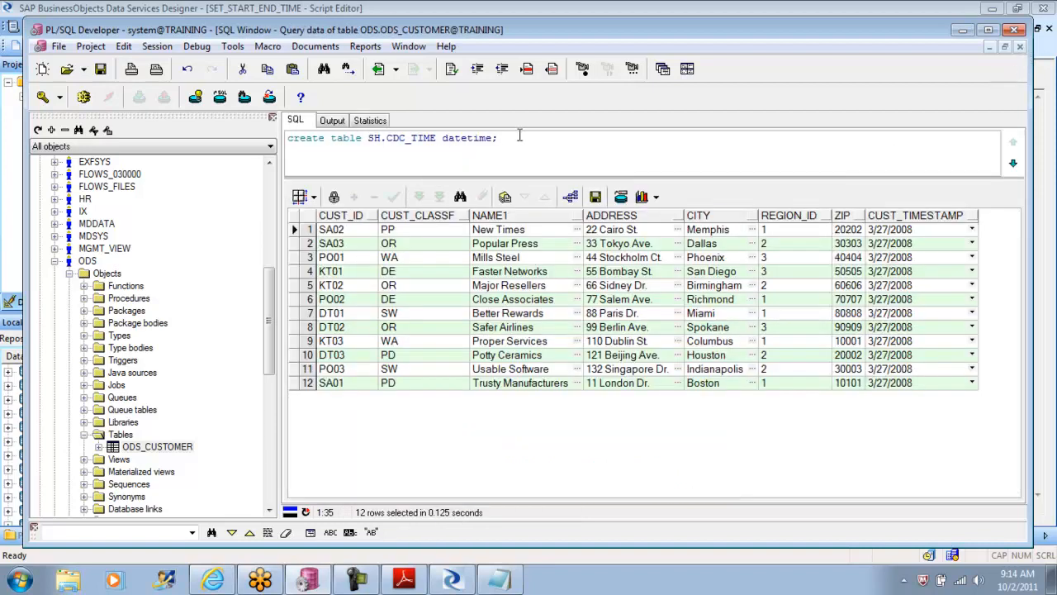
Step: Try to execute the create table statement for SH.CDC_TIME with the datetime type
key("ctrl+a")
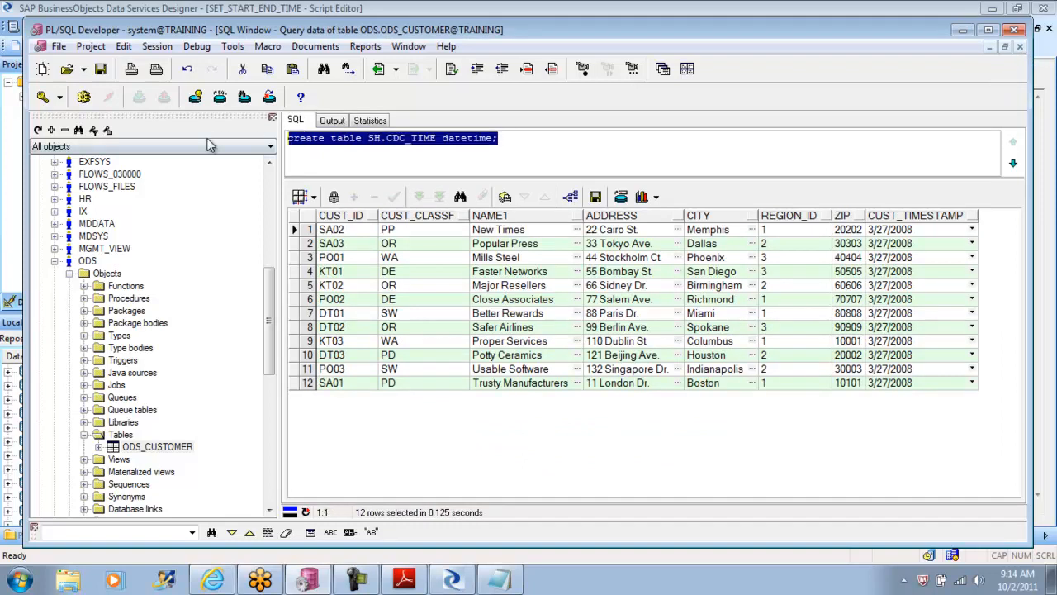
left_click(83, 97)
left_click(198, 171)
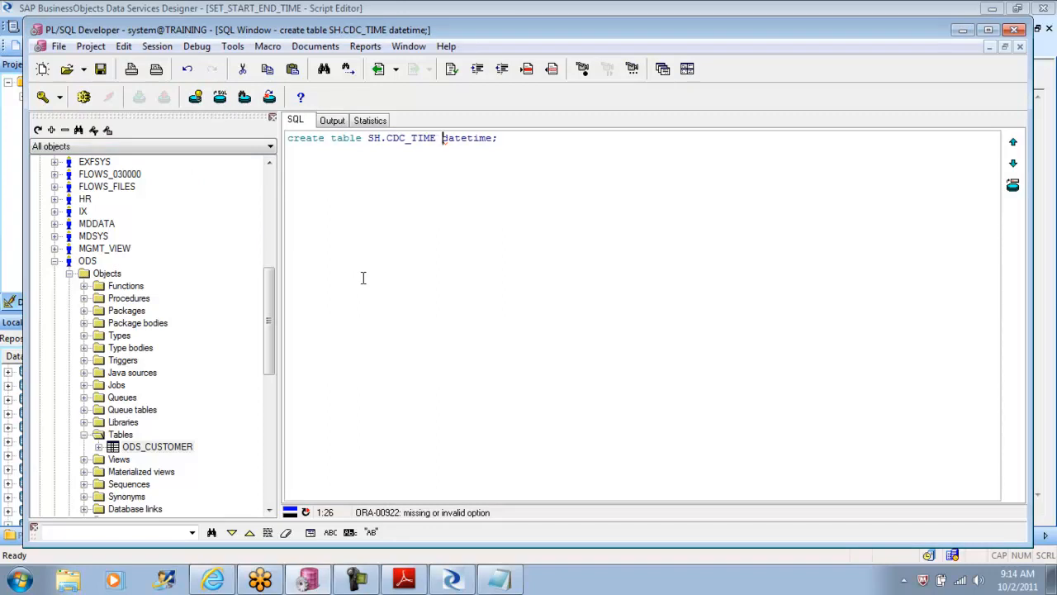
Step: Replace datetime with timestamp in the SH.CDC_TIME statement and try to execute it again
key("Right")
key("Right")
key("Right")
key("Delete")
key("Delete")
key("Delete")
key("Delete")
key("BackSpace")
key("BackSpace")
key("BackSpace")
key("BackSpace")
type("timestamp")
left_click(83, 97)
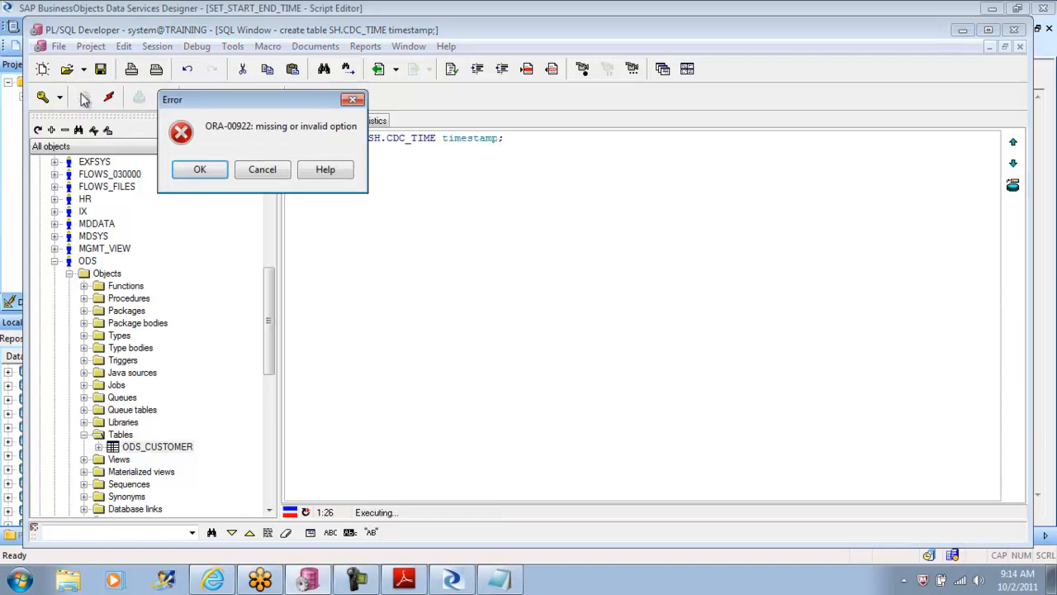
left_click(199, 169)
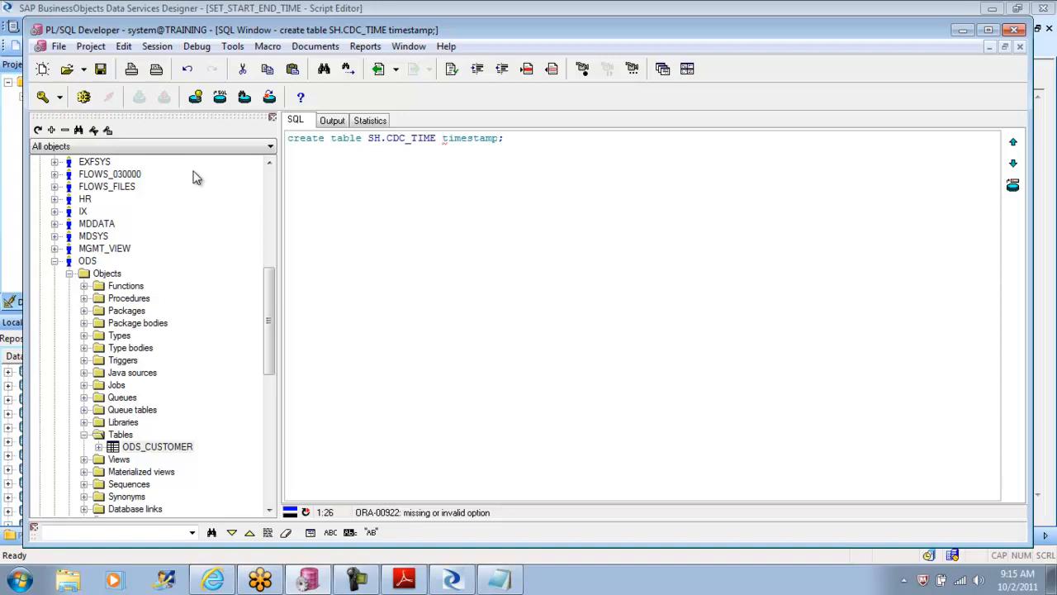
Step: Collapse the ODS schema, expand the SH schema down to its tables, and start a new table definition there
right_click(170, 450)
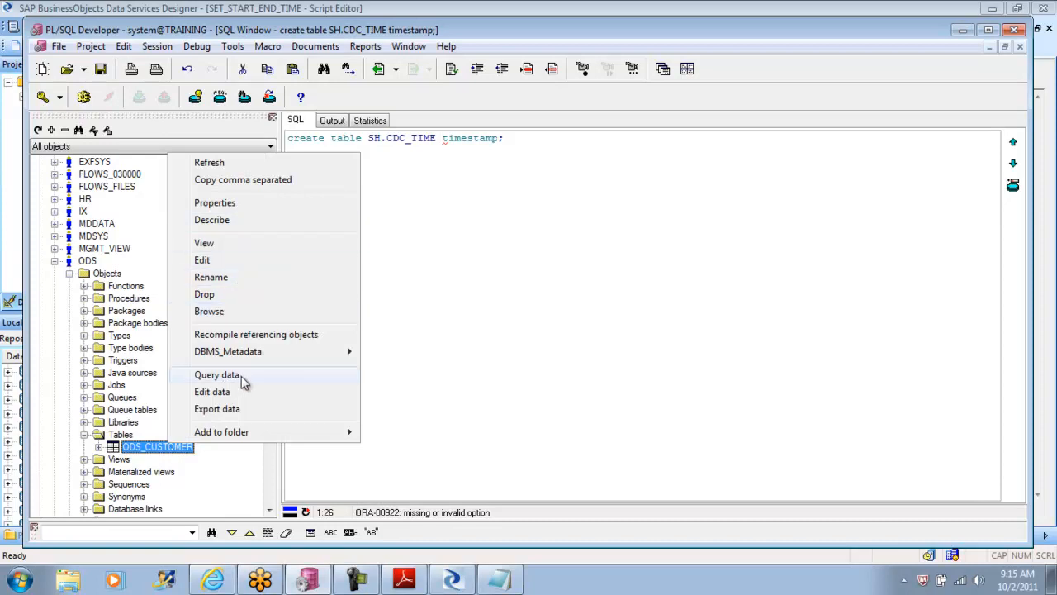
left_click(231, 475)
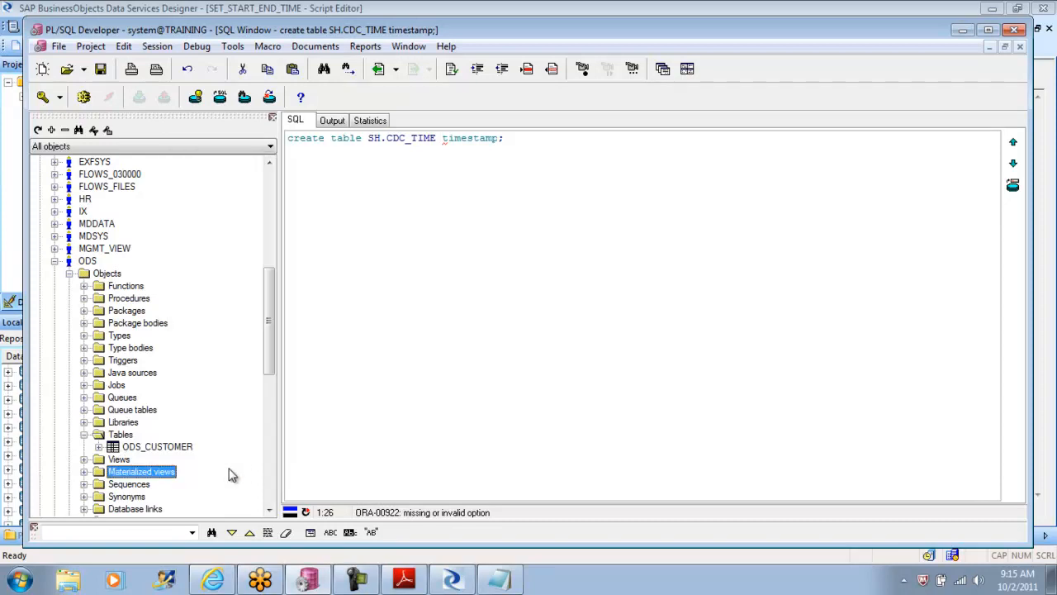
left_click(54, 261)
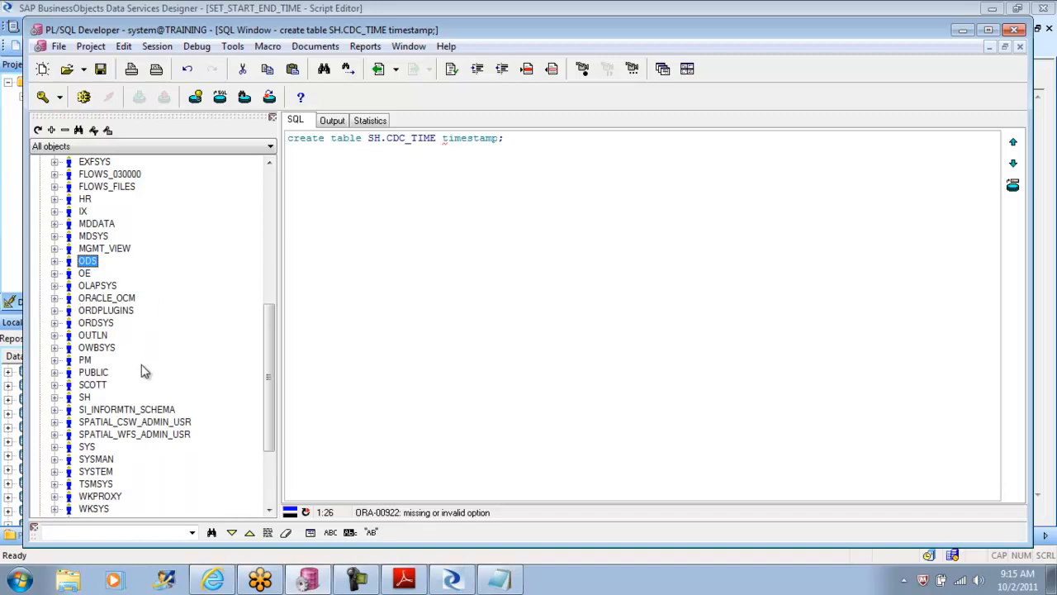
left_click_drag(271, 347, 258, 376)
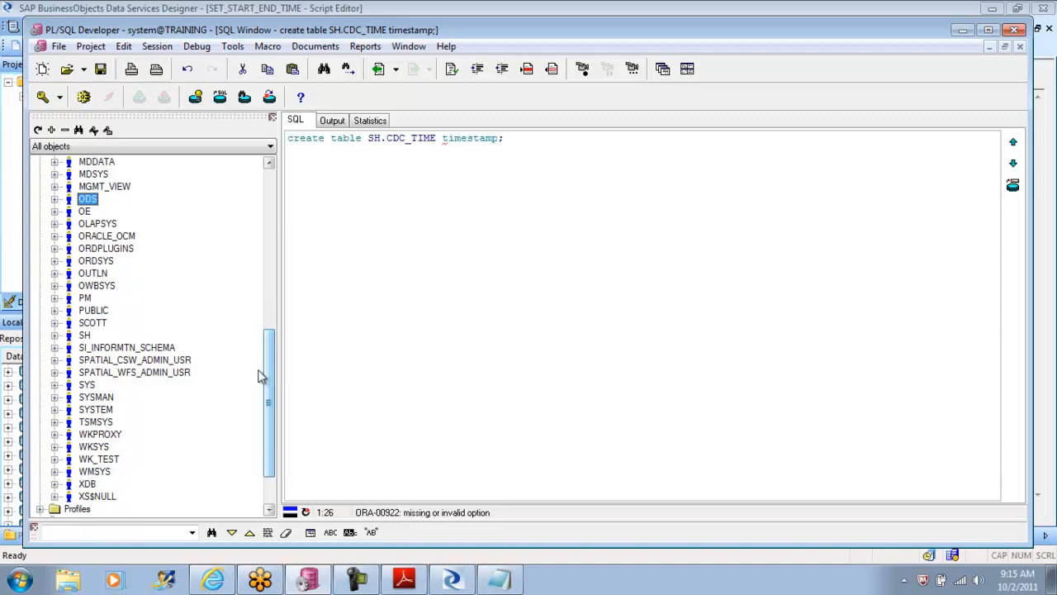
left_click(55, 335)
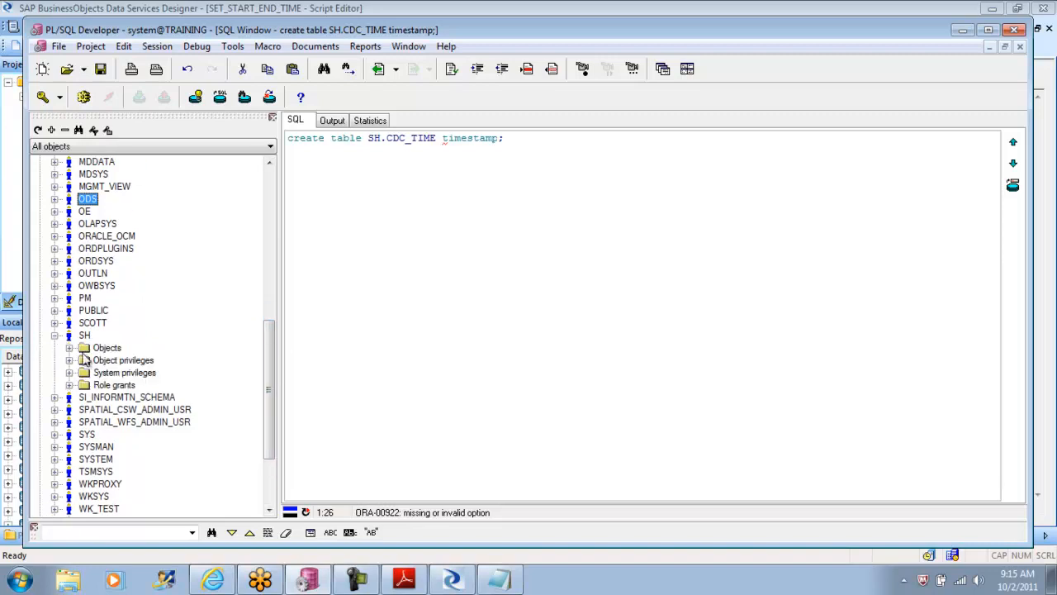
left_click(69, 348)
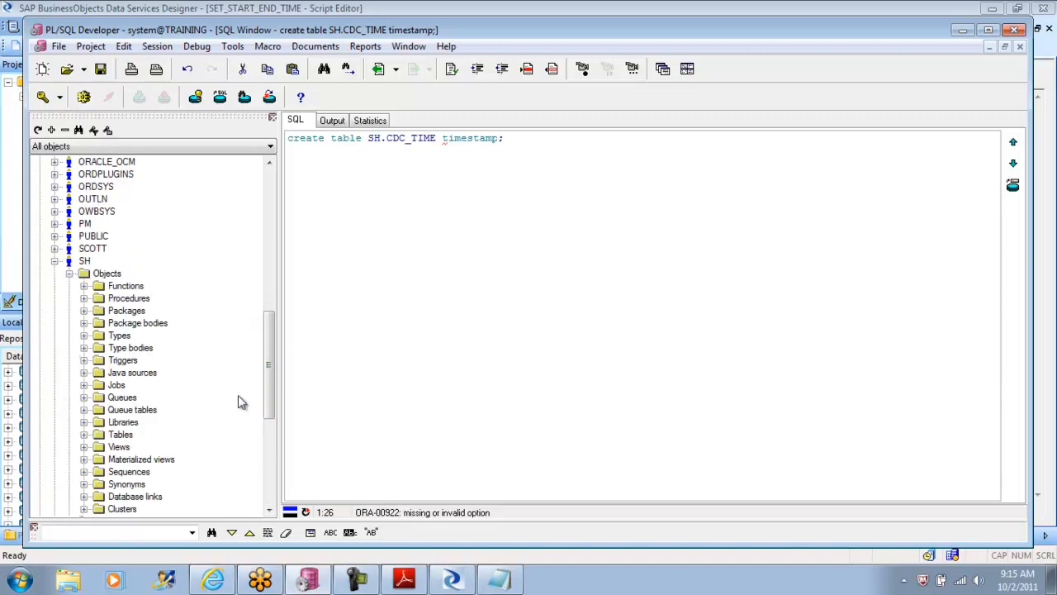
left_click_drag(273, 361, 275, 395)
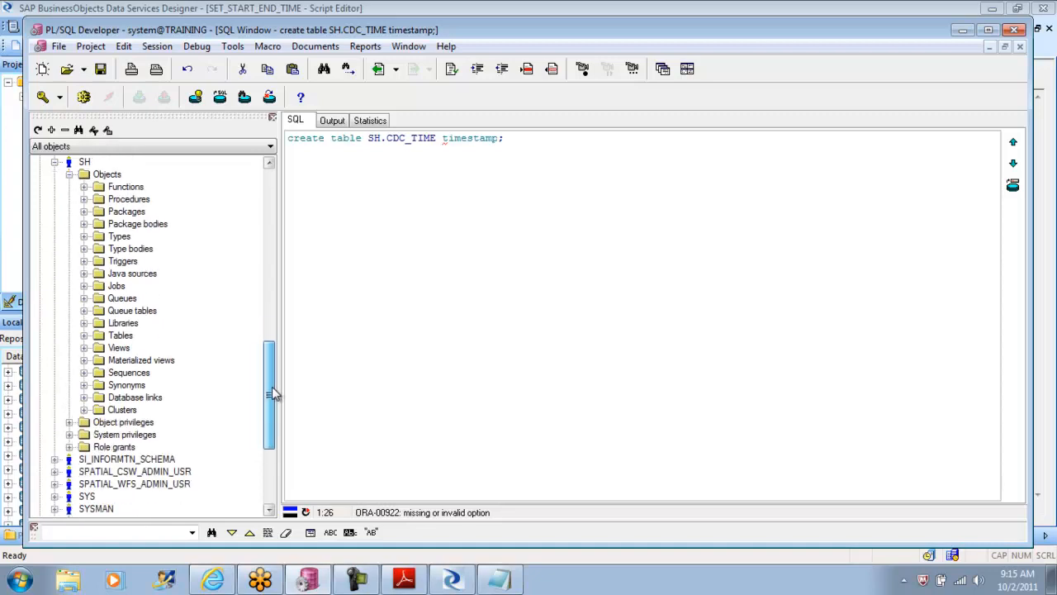
left_click(83, 336)
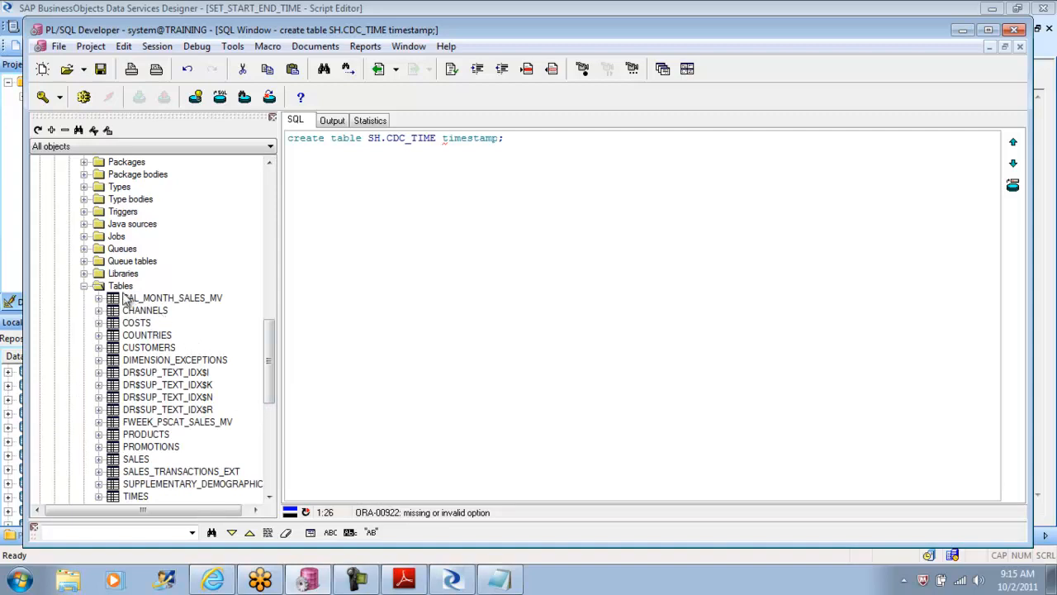
right_click(121, 286)
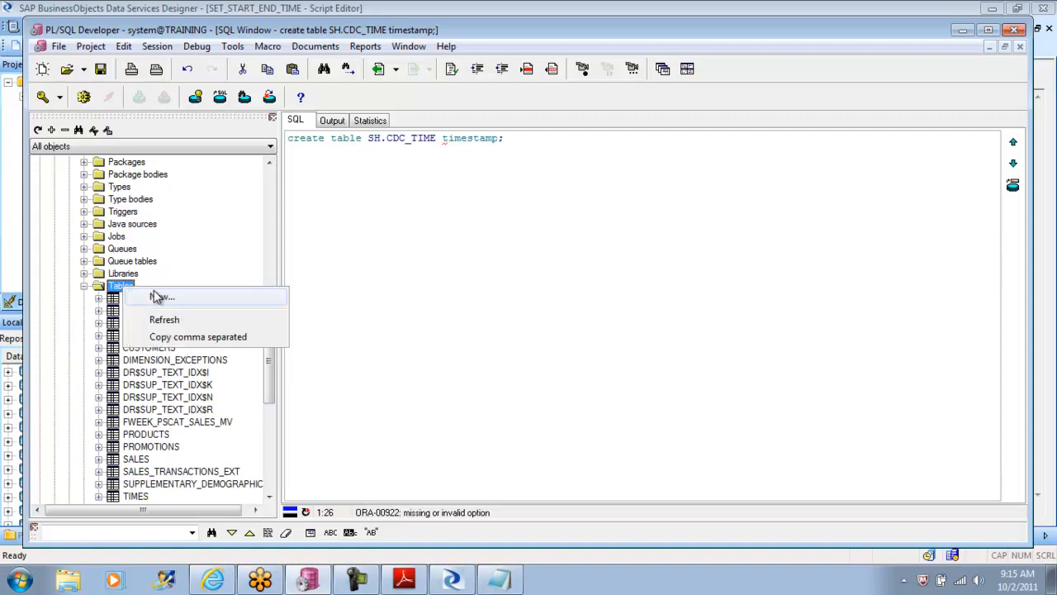
left_click(155, 296)
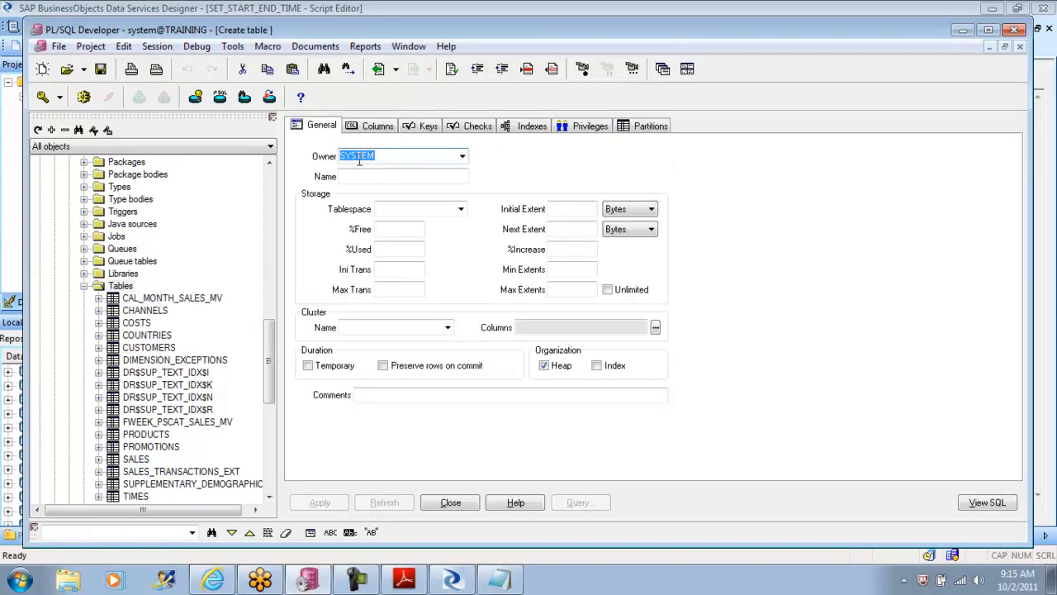
Step: Name the new table CDC_TIME, leaving its cluster name empty
left_click(378, 178)
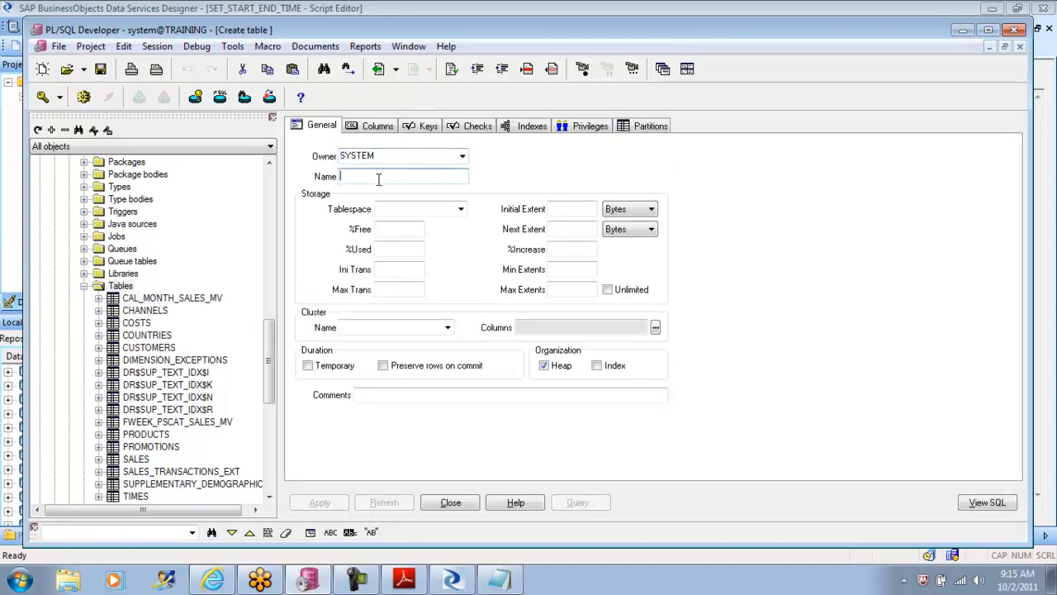
type("CDC_TIME")
left_click(447, 327)
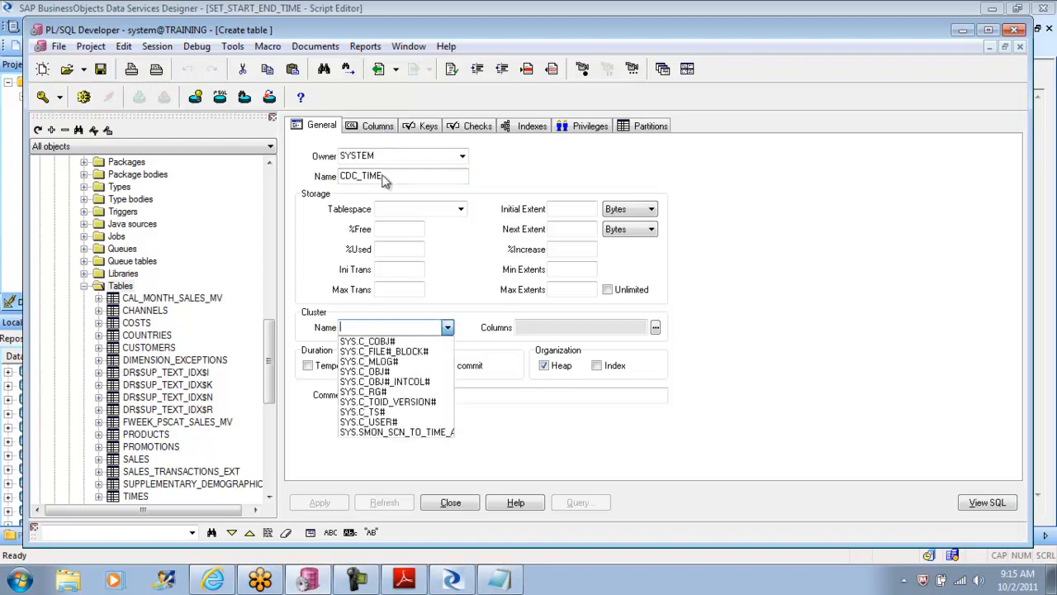
left_click(393, 323)
Step: Add a column named ENDTIME to the CDC_TIME table definition
left_click(378, 126)
left_click(351, 183)
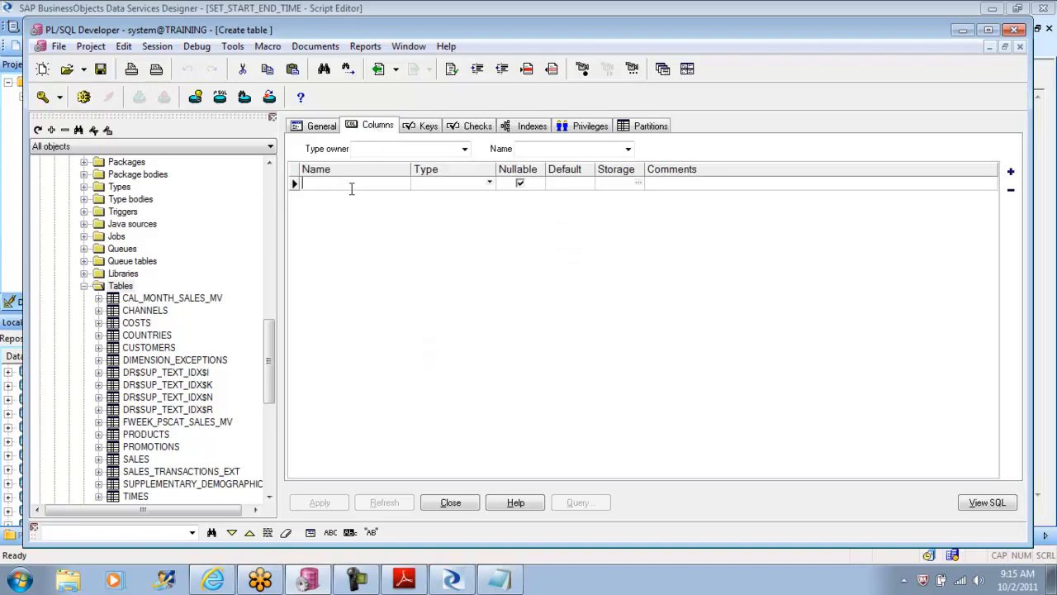
type("END")
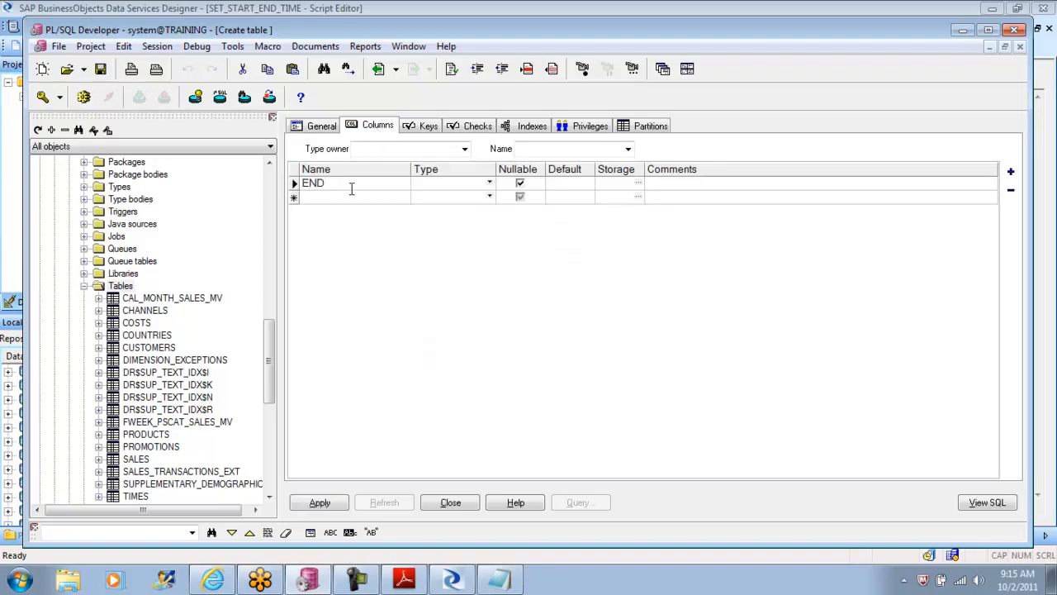
type("Y")
key("BackSpace")
key("BackSpace")
key("BackSpace")
type("TIME")
Step: Set the ENDTIME column's type to timestamp and apply the definition to create the CDC_TIME table
left_click(452, 194)
left_click(491, 185)
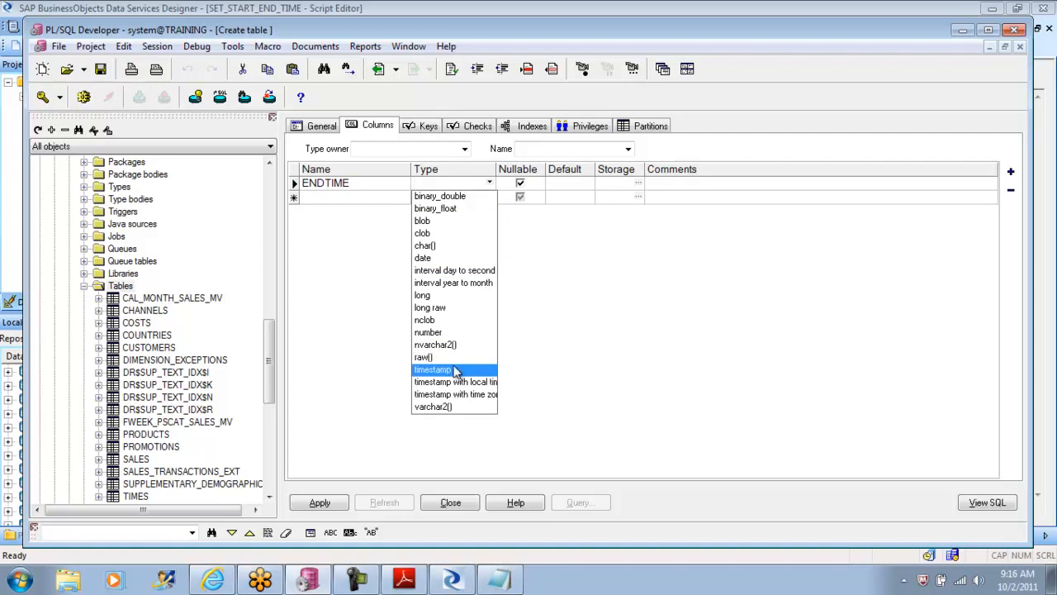
left_click(454, 370)
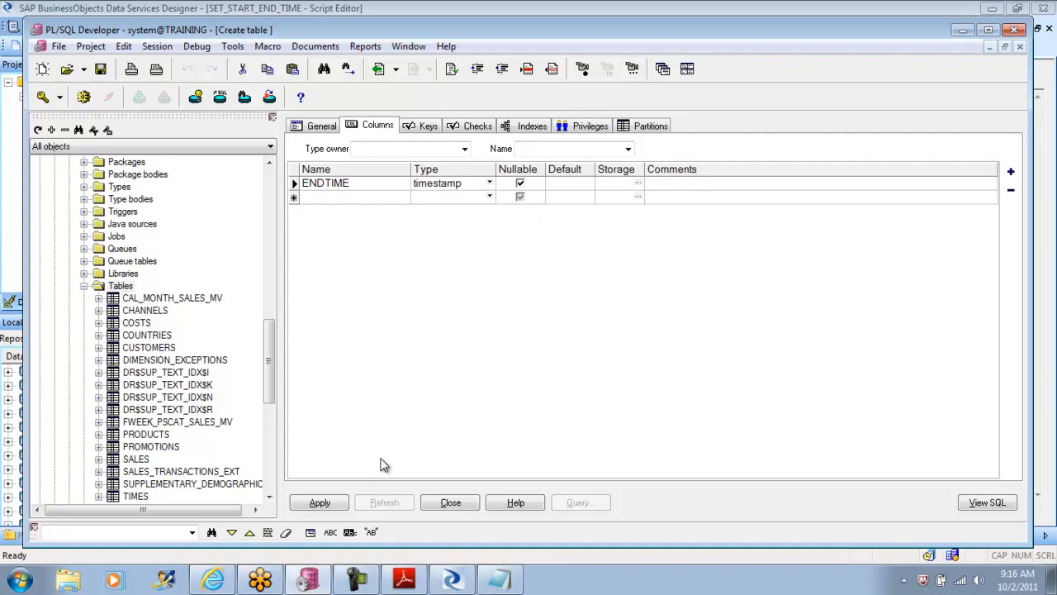
left_click(319, 503)
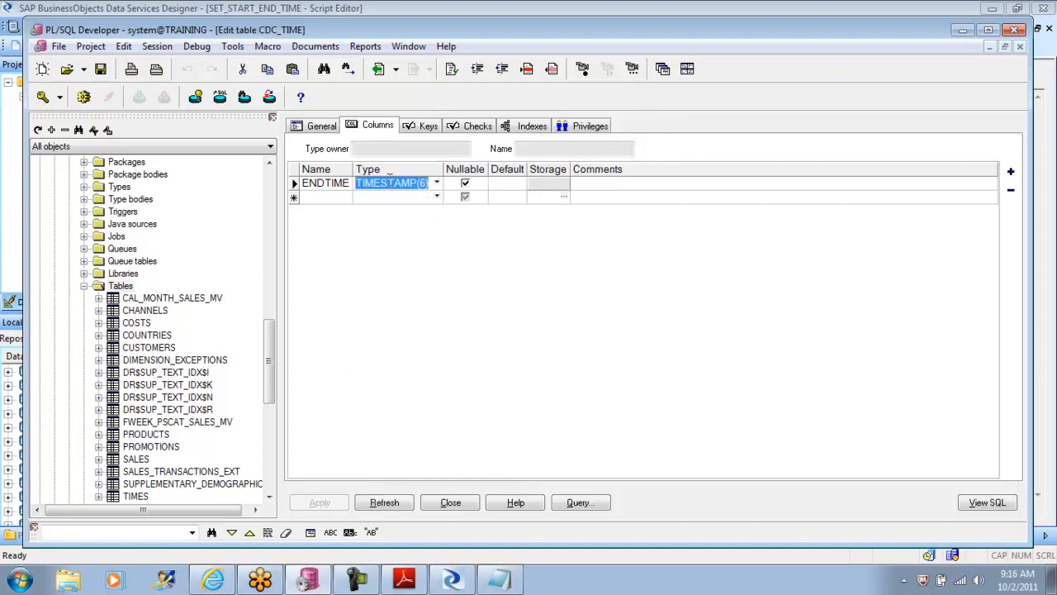
left_click_drag(271, 357, 271, 382)
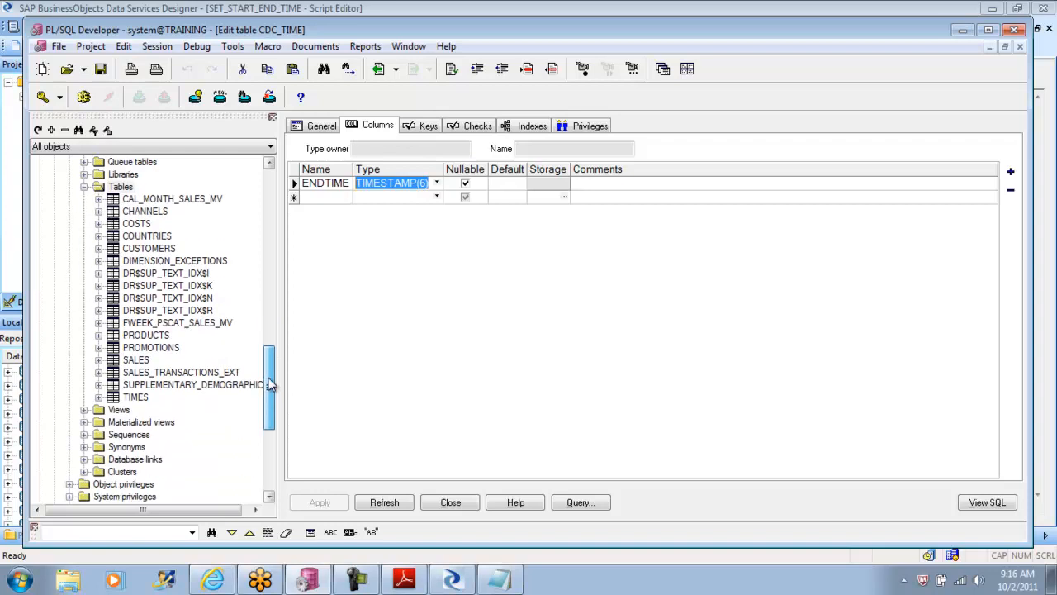
Step: Refresh the list of tables under the SH schema in the object tree
left_click_drag(271, 384, 272, 360)
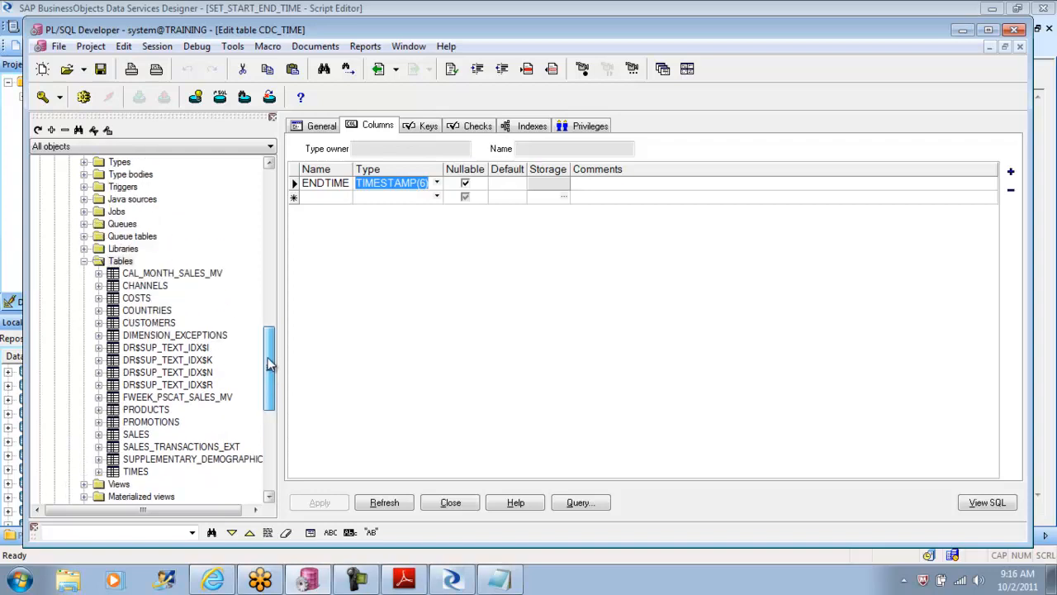
left_click(120, 261)
right_click(121, 261)
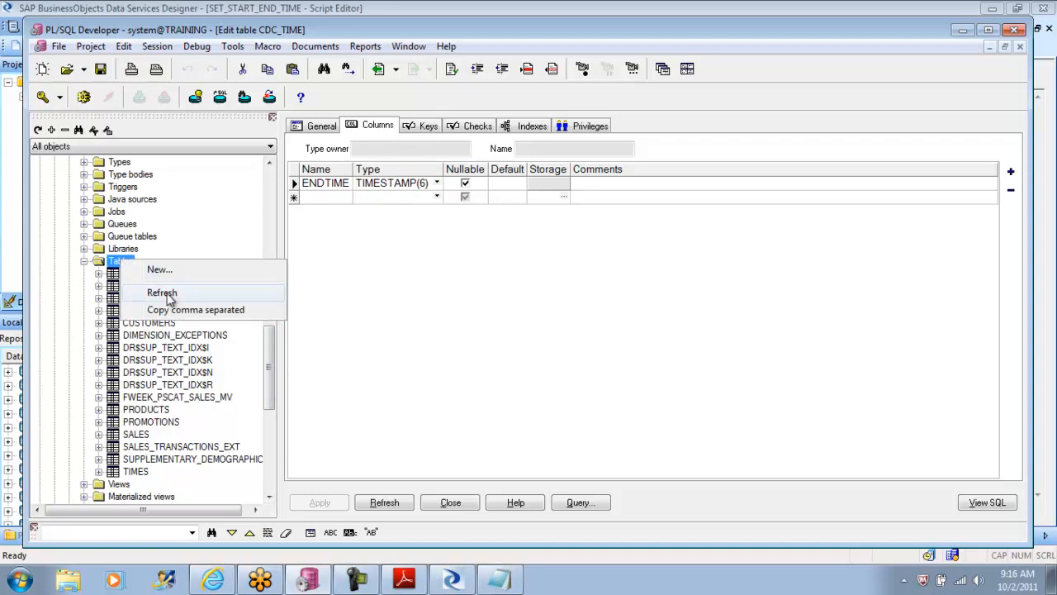
left_click(165, 293)
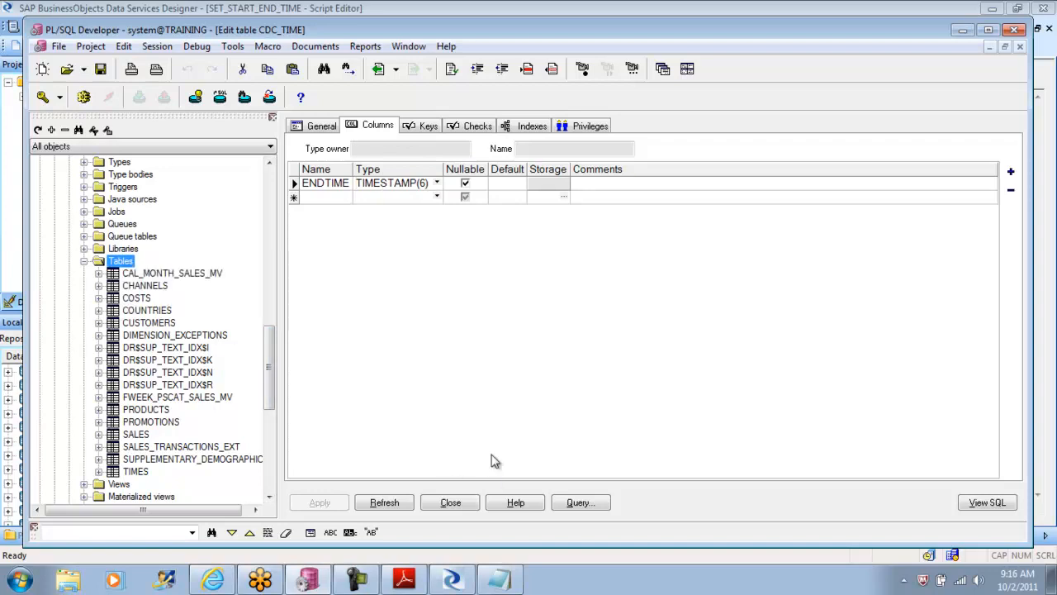
Step: Query the contents of the CDC_TIME table and inspect its ENDTIME and ROWID columns
left_click(578, 504)
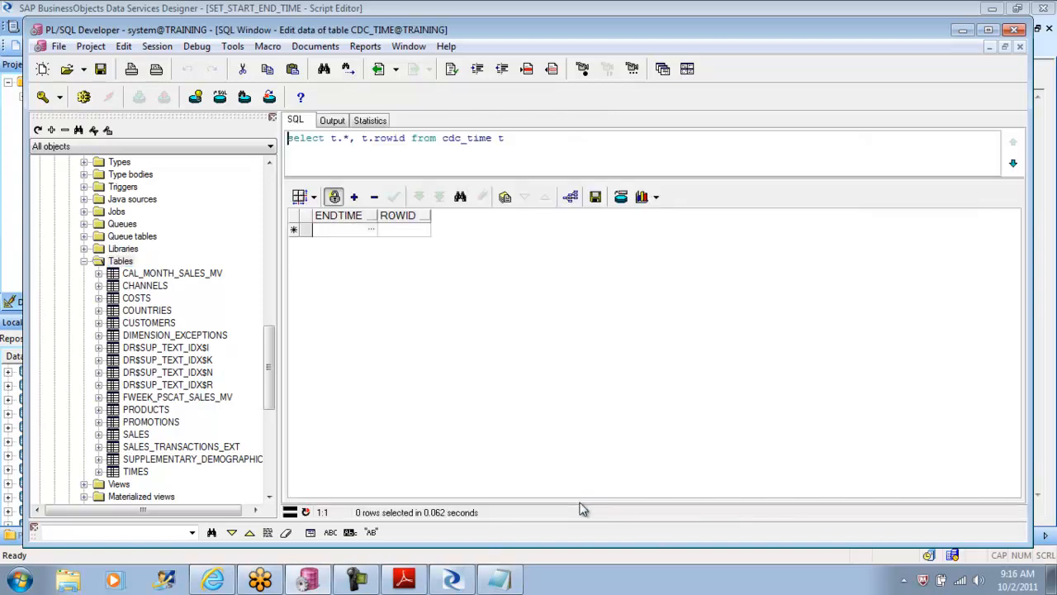
left_click(354, 230)
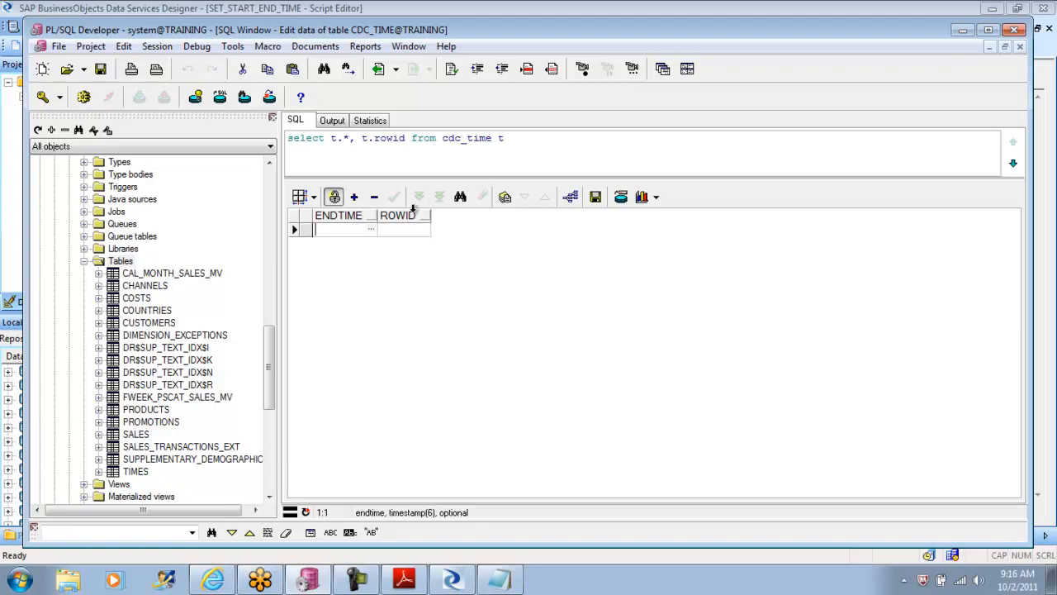
left_click(403, 214)
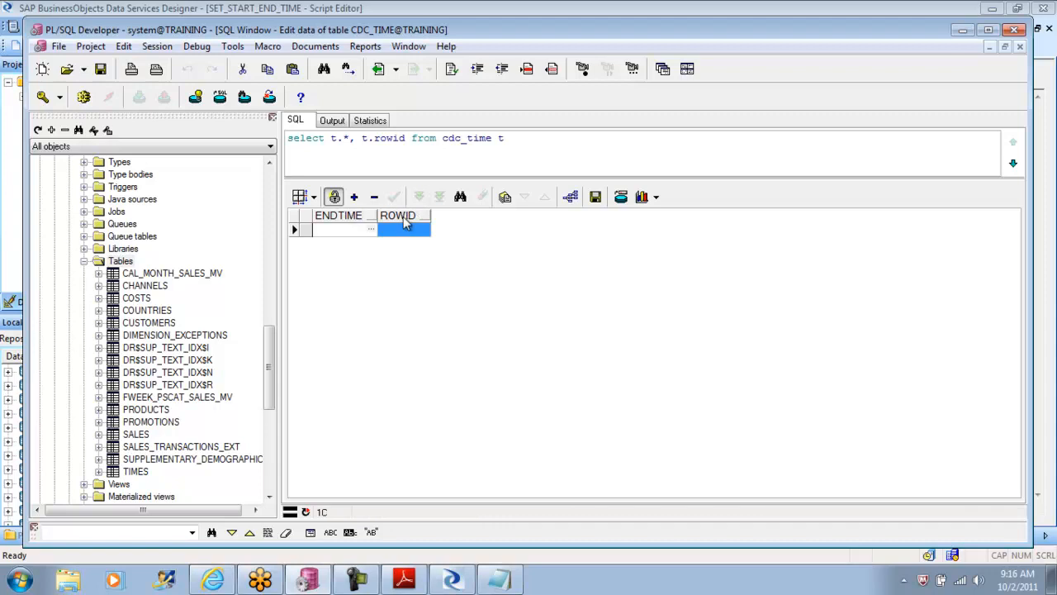
Step: Switch to the tutorial PDF and read the Oracle script example, the data flow and QryCDC query instructions, and the Where clause note
left_click(404, 580)
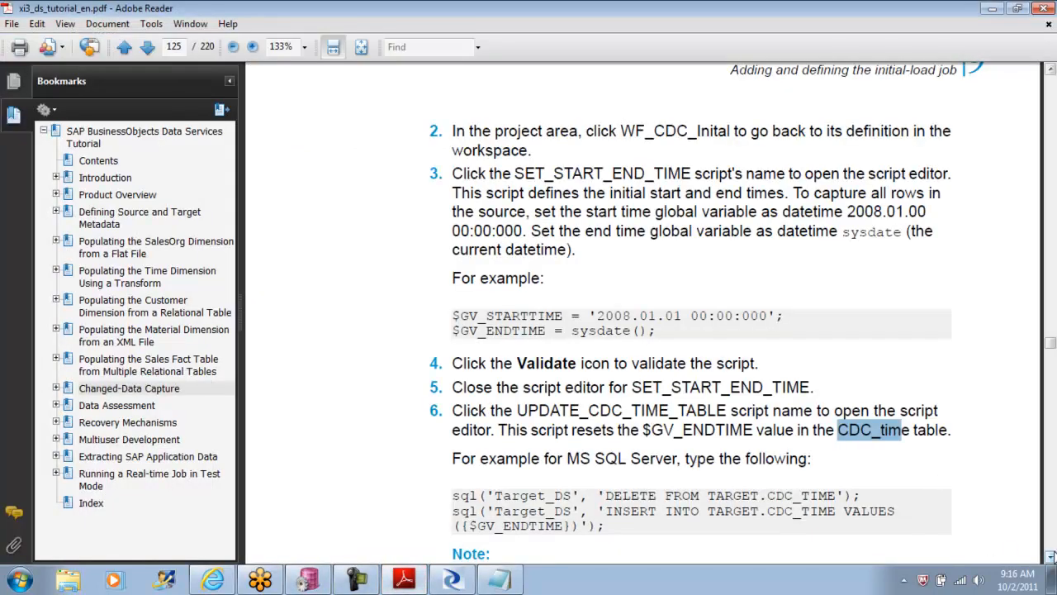
left_click(1051, 557)
left_click(1051, 558)
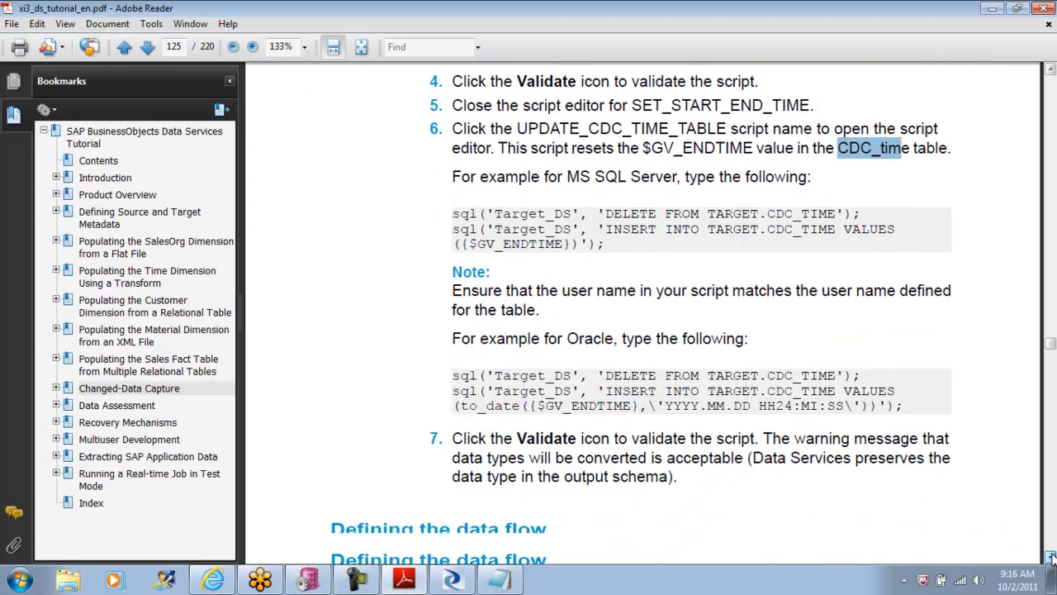
left_click(1051, 557)
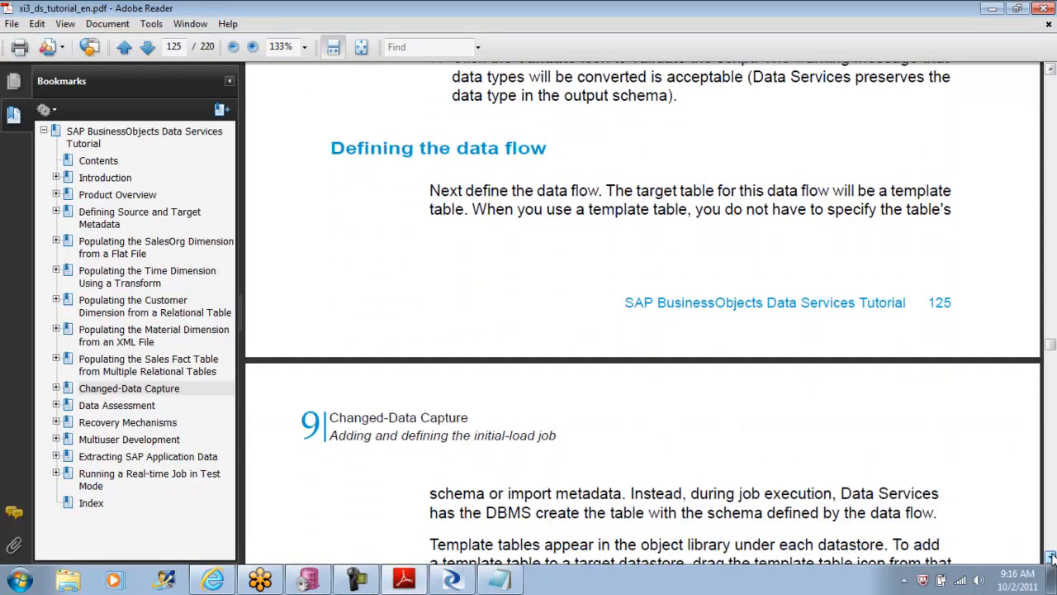
left_click(1051, 558)
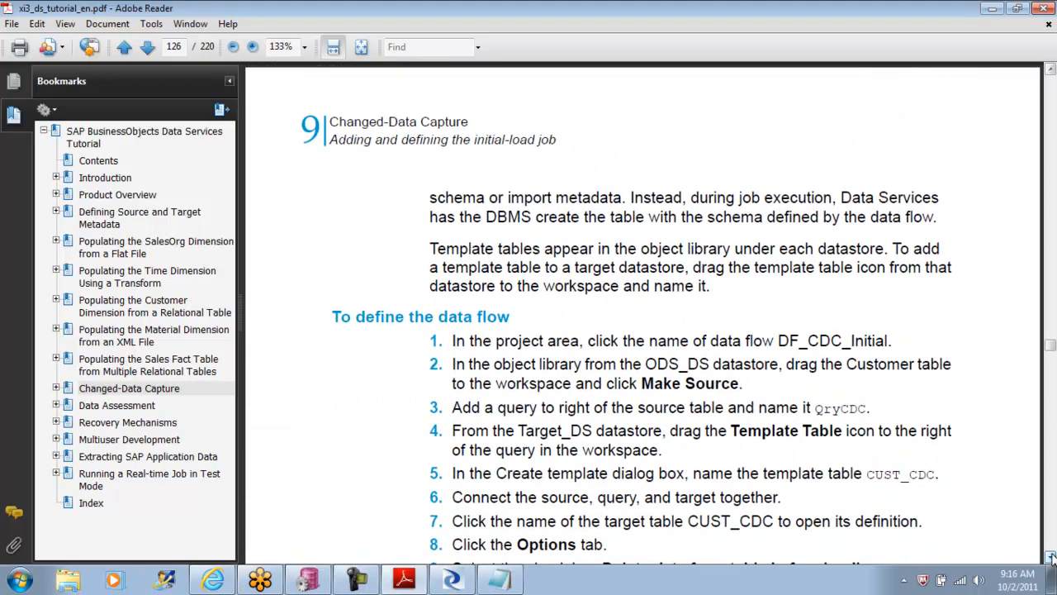
left_click_drag(1052, 558, 1051, 558)
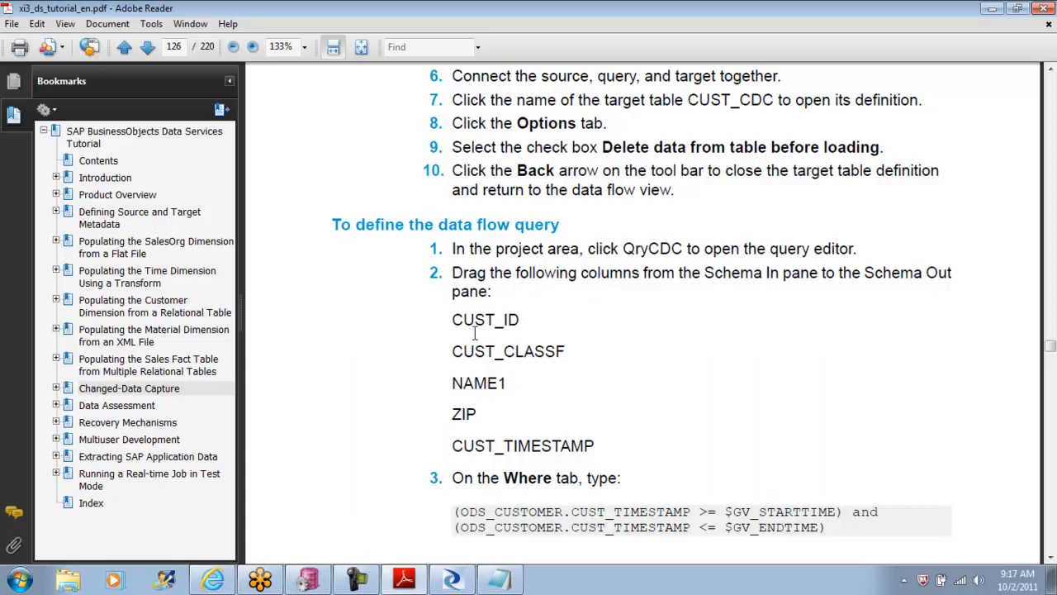
left_click_drag(452, 318, 598, 444)
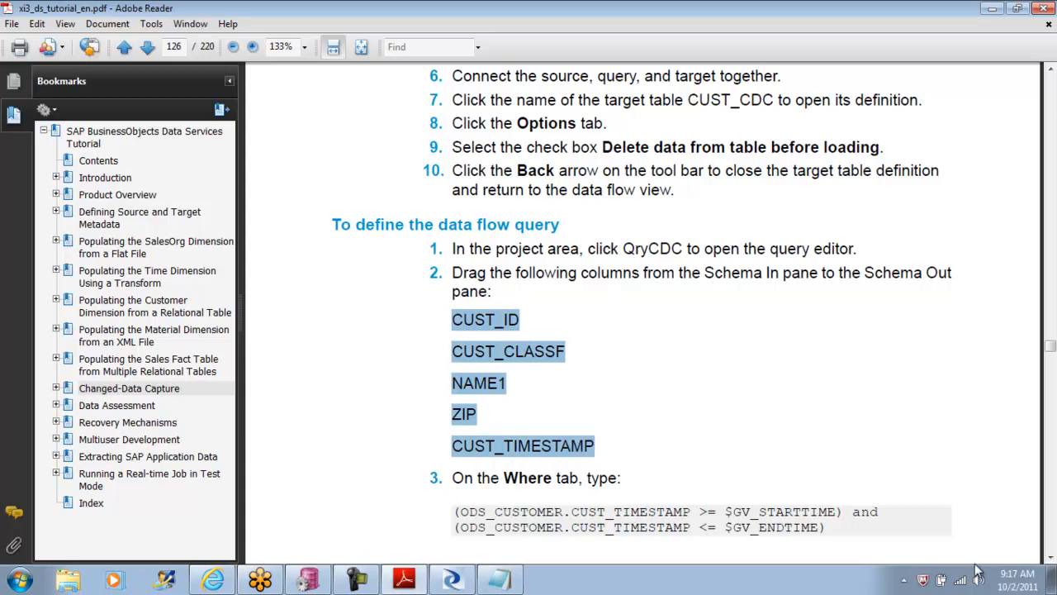
left_click(1050, 558)
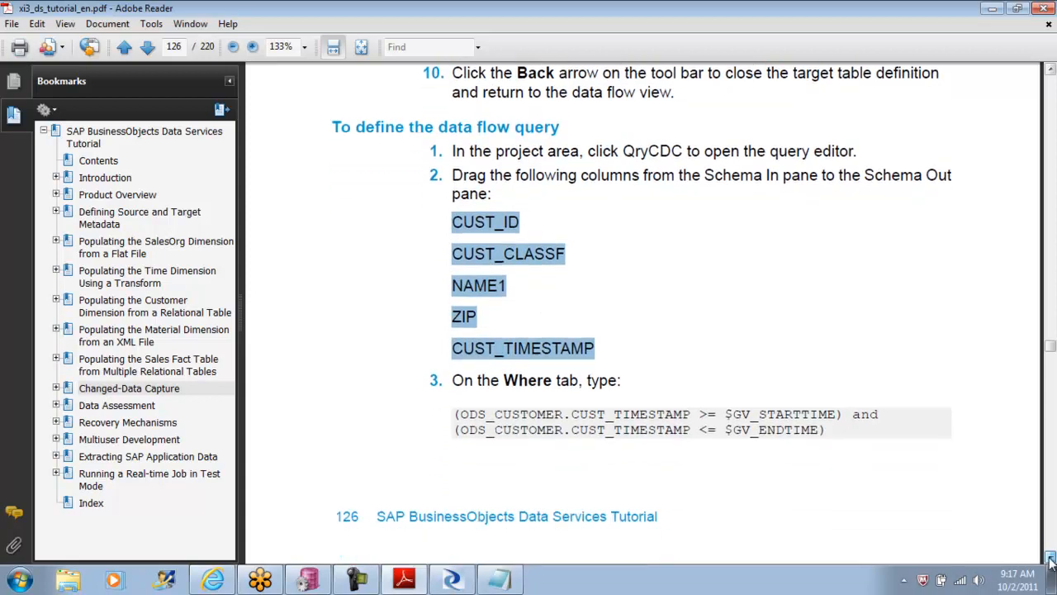
left_click(1049, 558)
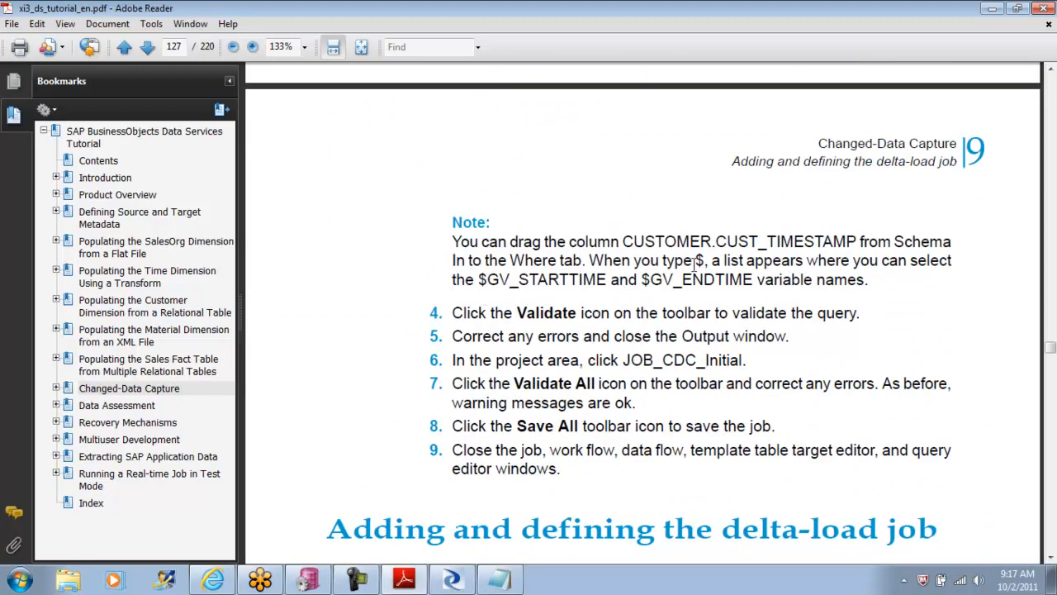
left_click_drag(479, 279, 746, 284)
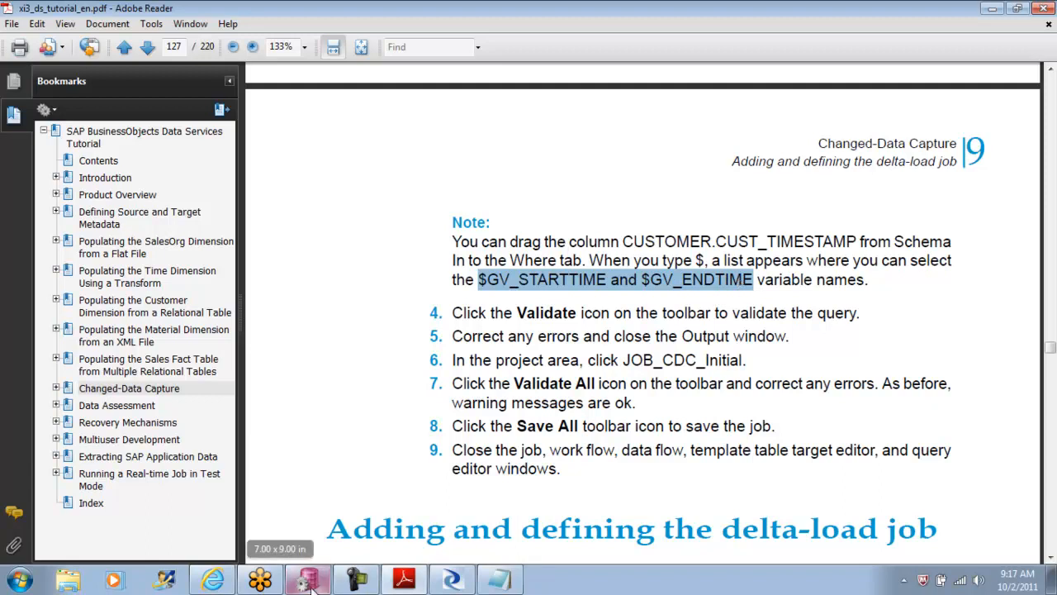
Step: Switch to Data Services Designer, go back from the SET_START_END_TIME script, and select the DF_CDC_Initial data flow without renaming it
left_click(447, 581)
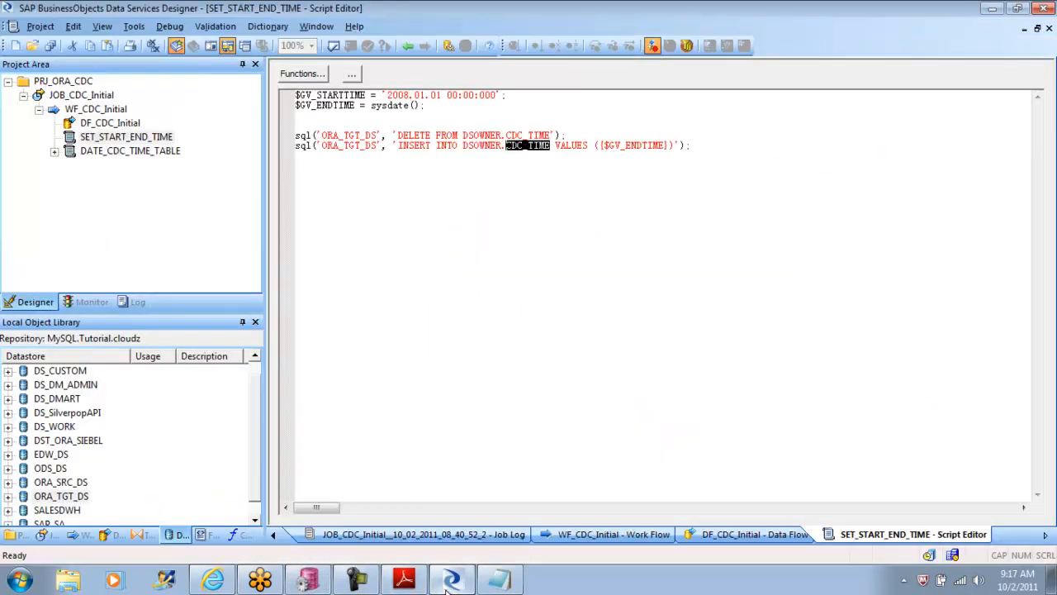
left_click(408, 45)
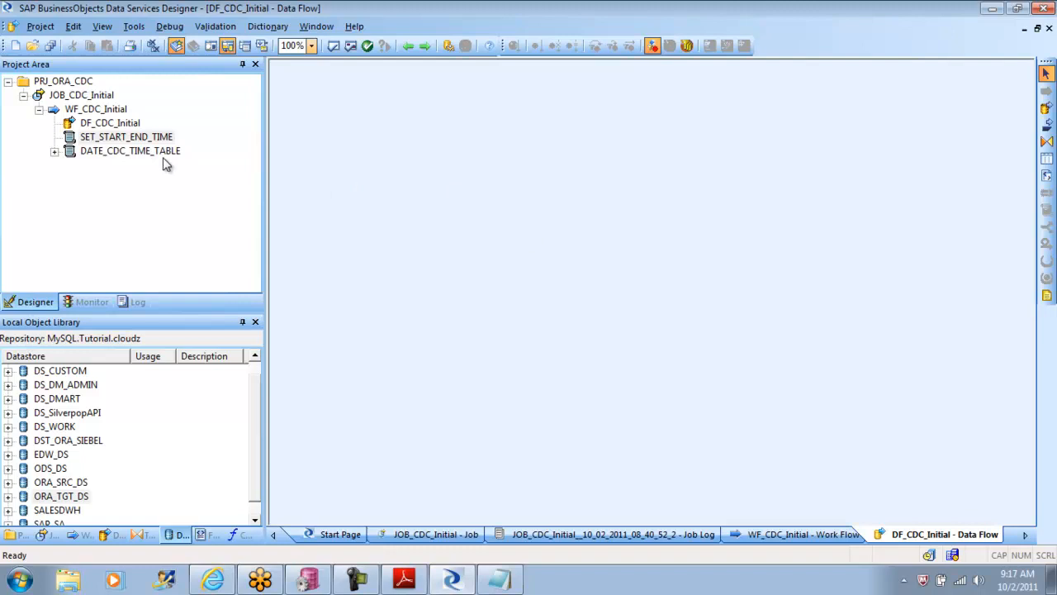
left_click(91, 123)
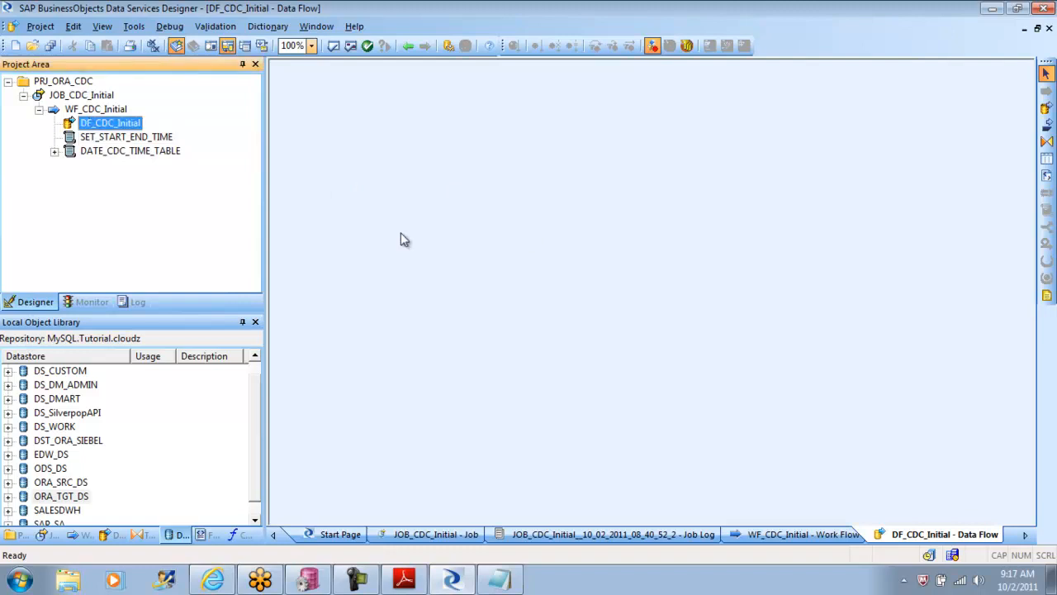
left_click(96, 123)
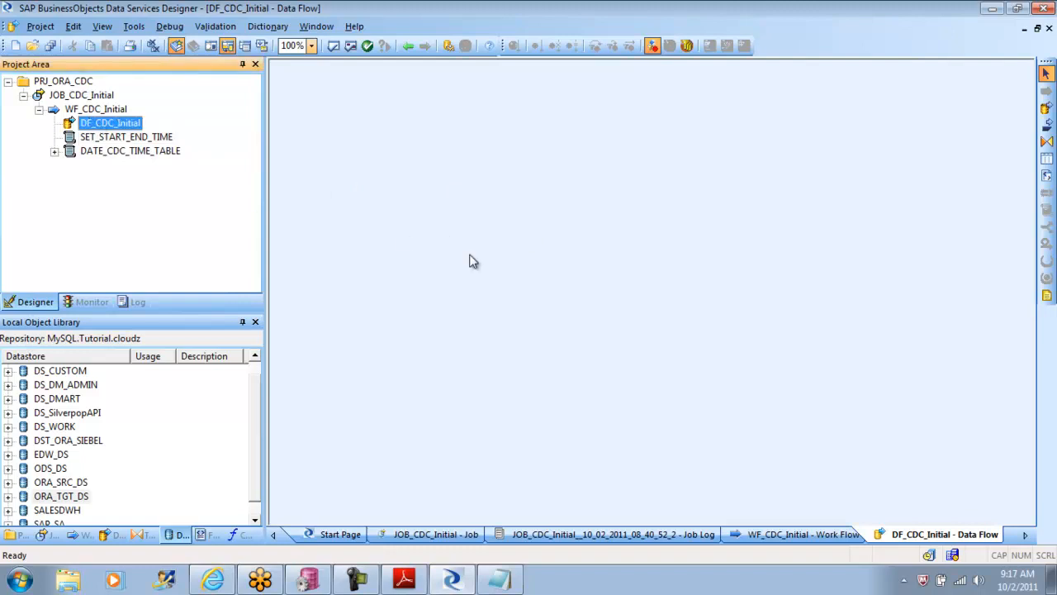
left_click(162, 474)
left_click(8, 468)
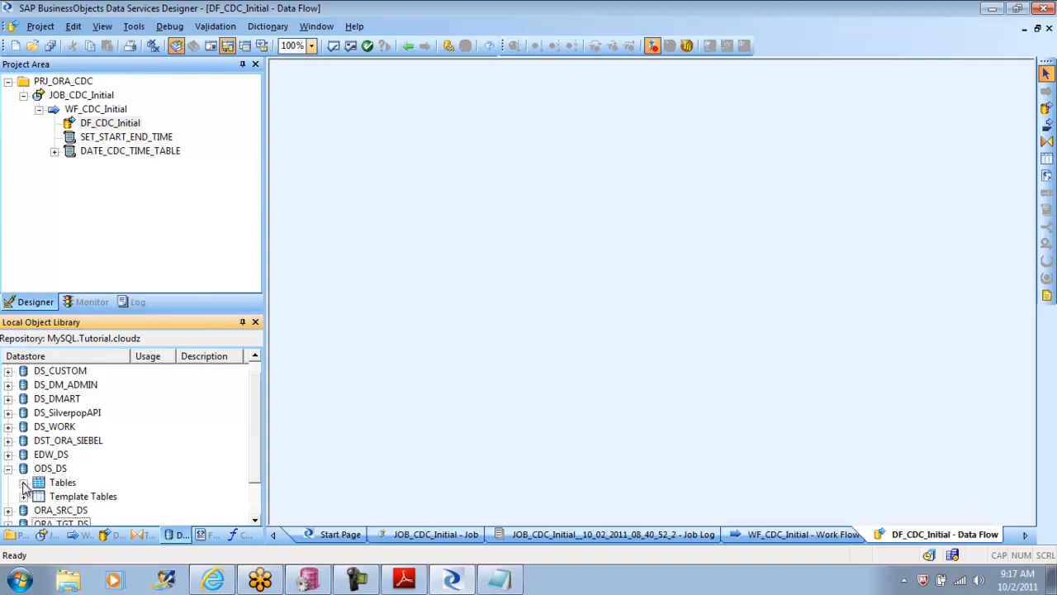
left_click(8, 468)
left_click(23, 495)
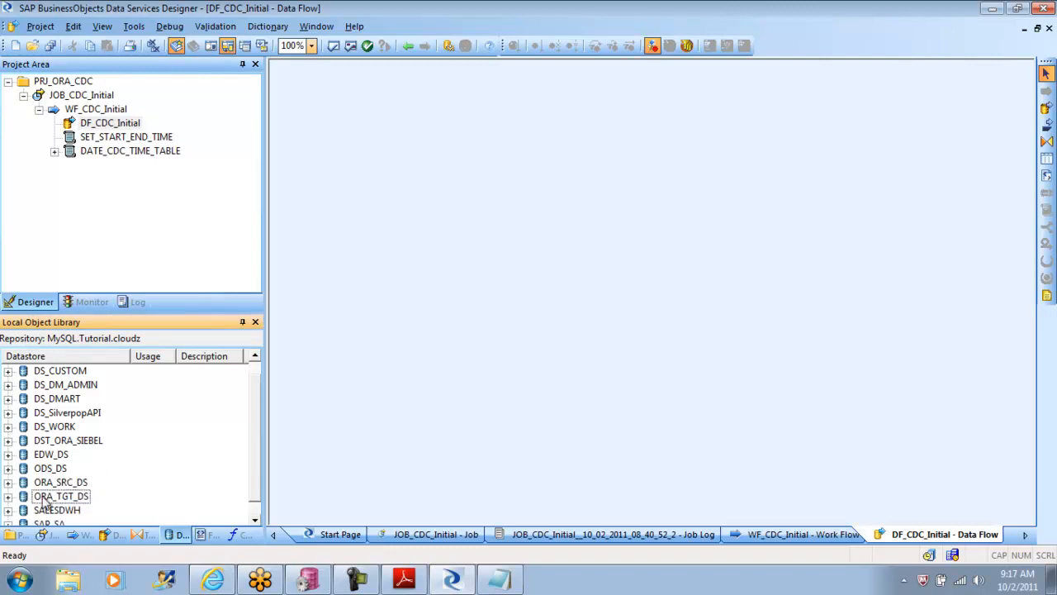
Step: Expand the ORA_SRC_DS datastore, browse its external table metadata, and close the datastore explorer
left_click(8, 482)
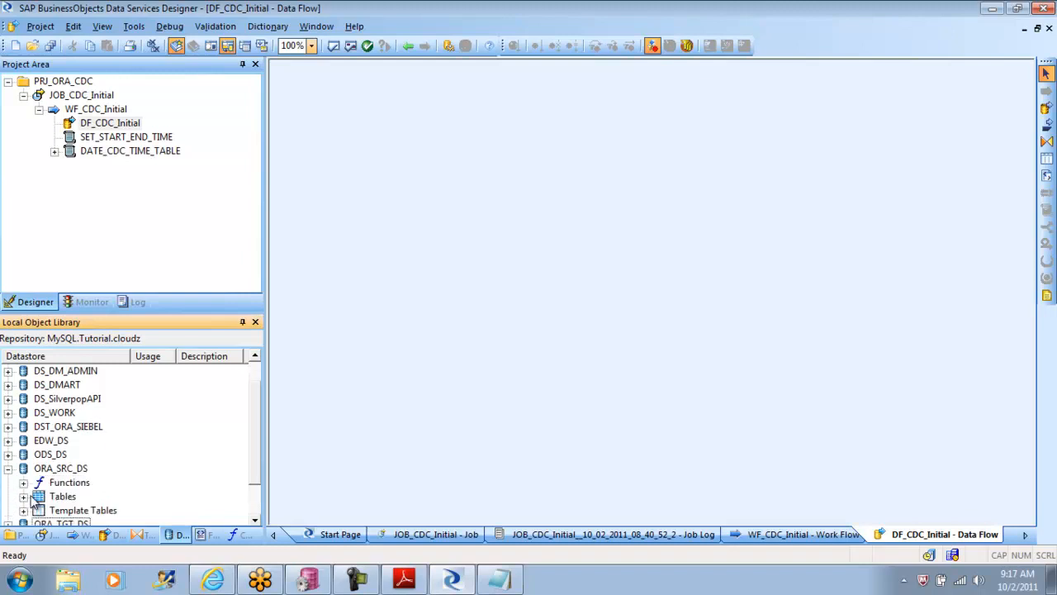
left_click(23, 496)
double_click(58, 482)
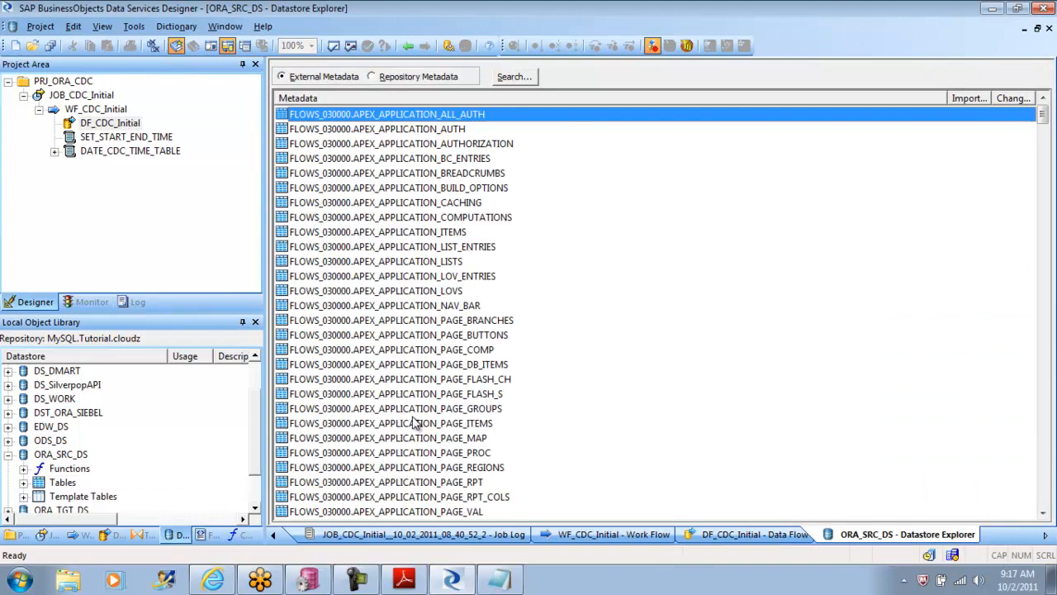
mouse_move(1043, 116)
left_mouse_down()
mouse_move(1044, 464)
mouse_move(1053, 389)
mouse_move(1047, 95)
left_mouse_up()
left_click(1049, 28)
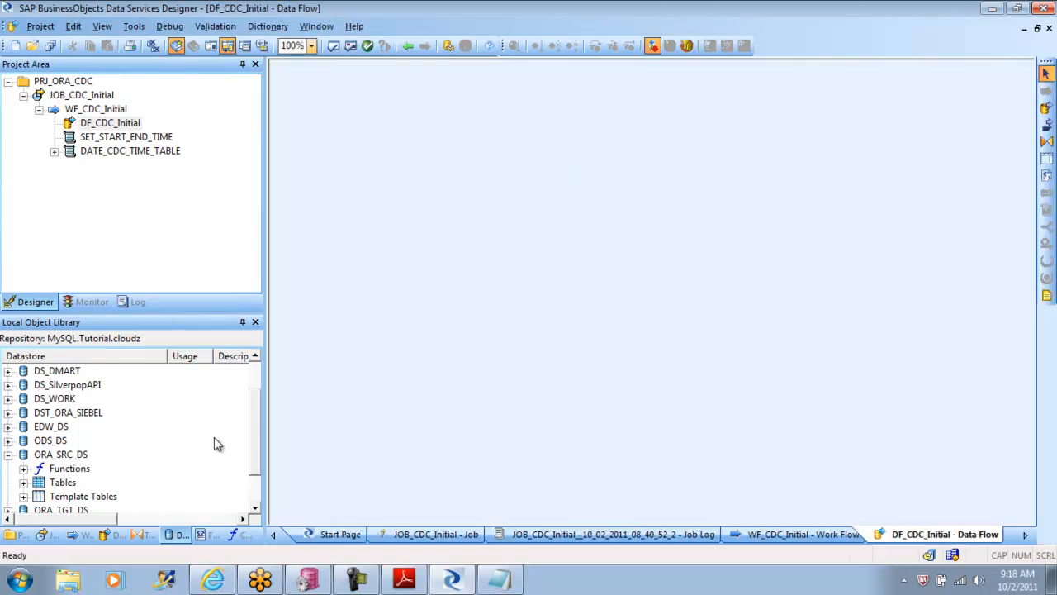
Step: Try to import the table customer with owner ods by name into the ORA_SRC_DS datastore
left_click(71, 459)
right_click(71, 462)
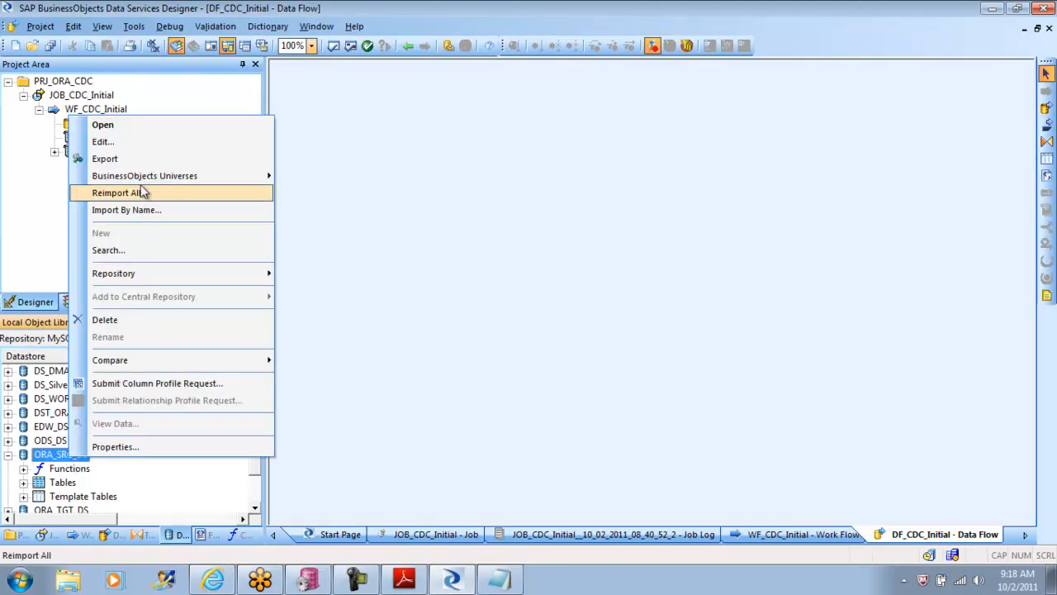
left_click(145, 210)
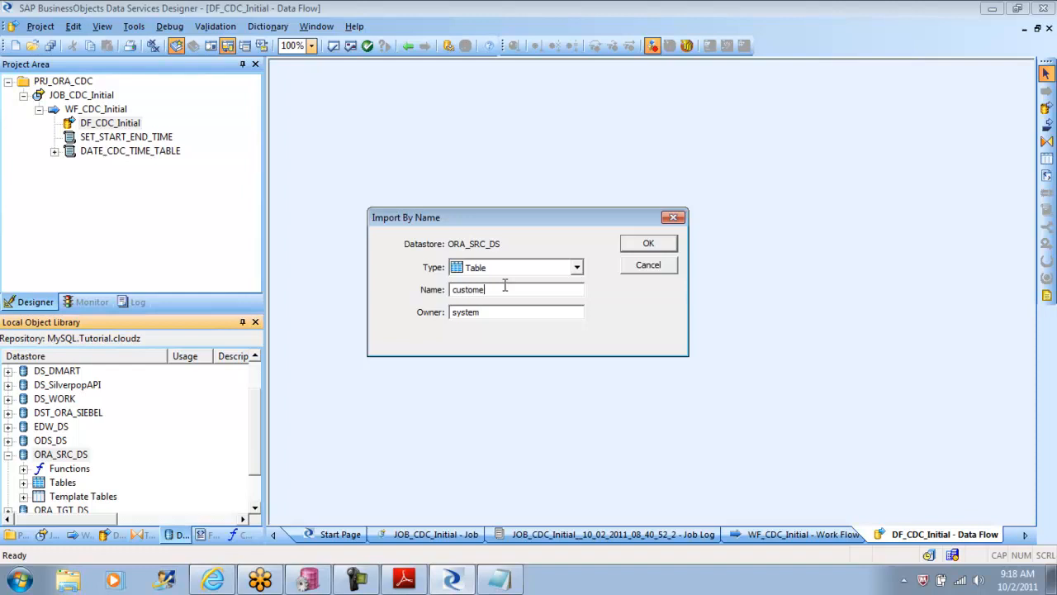
key("Tab")
type("ods")
left_click(646, 244)
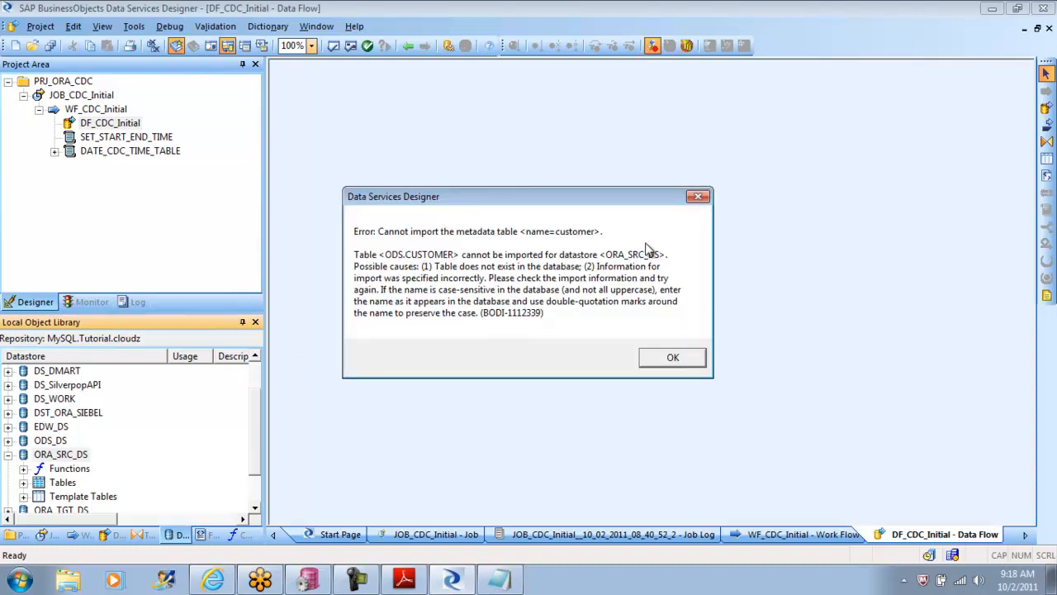
left_click(684, 363)
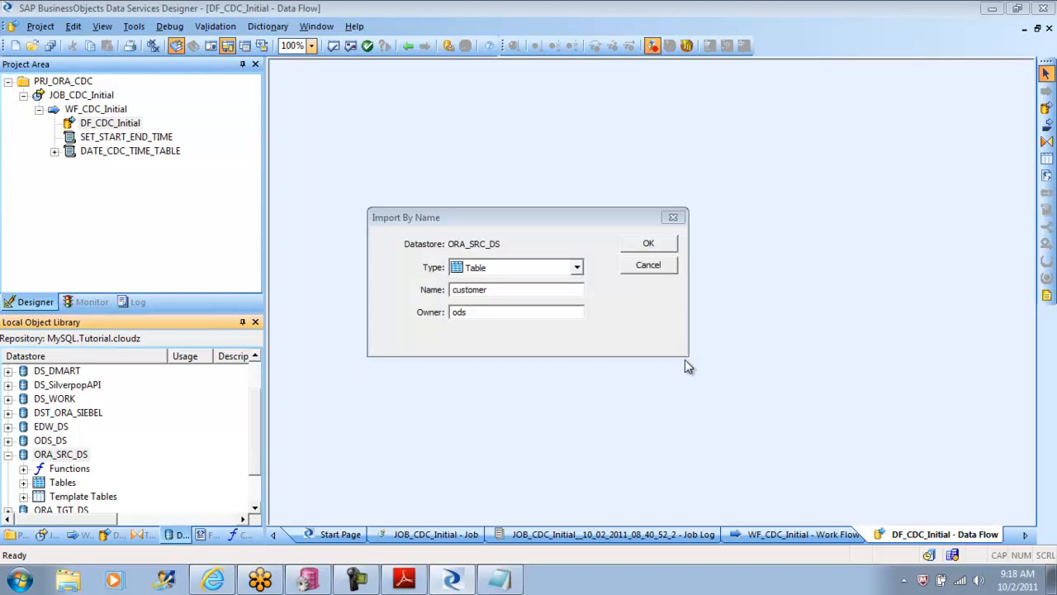
Step: Switch to PL/SQL Developer, collapse the SH schema, and look up the customer table's exact name in the ODS schema
left_click(314, 582)
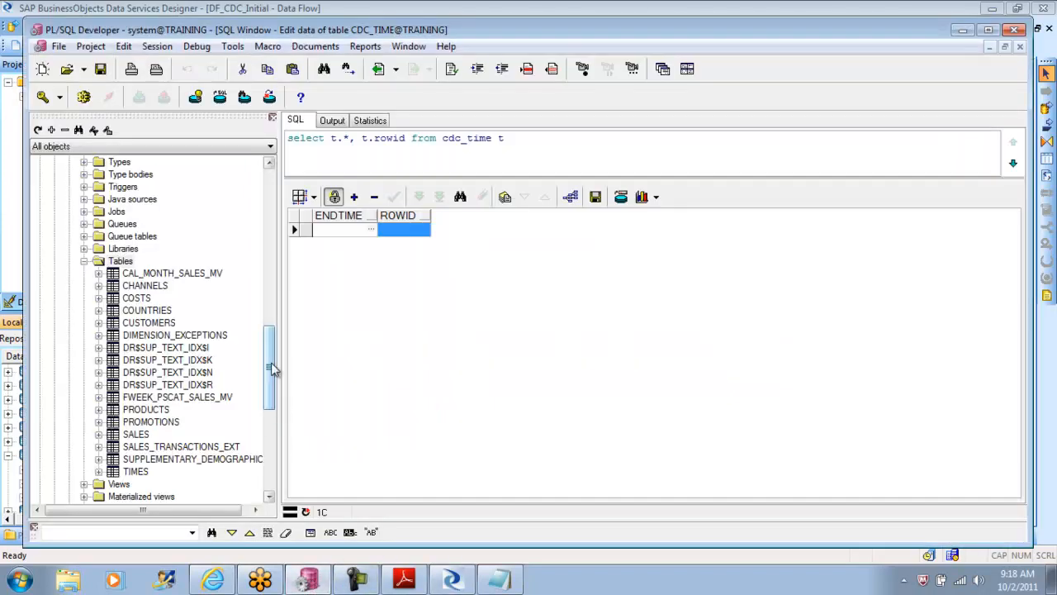
left_click_drag(272, 366, 275, 310)
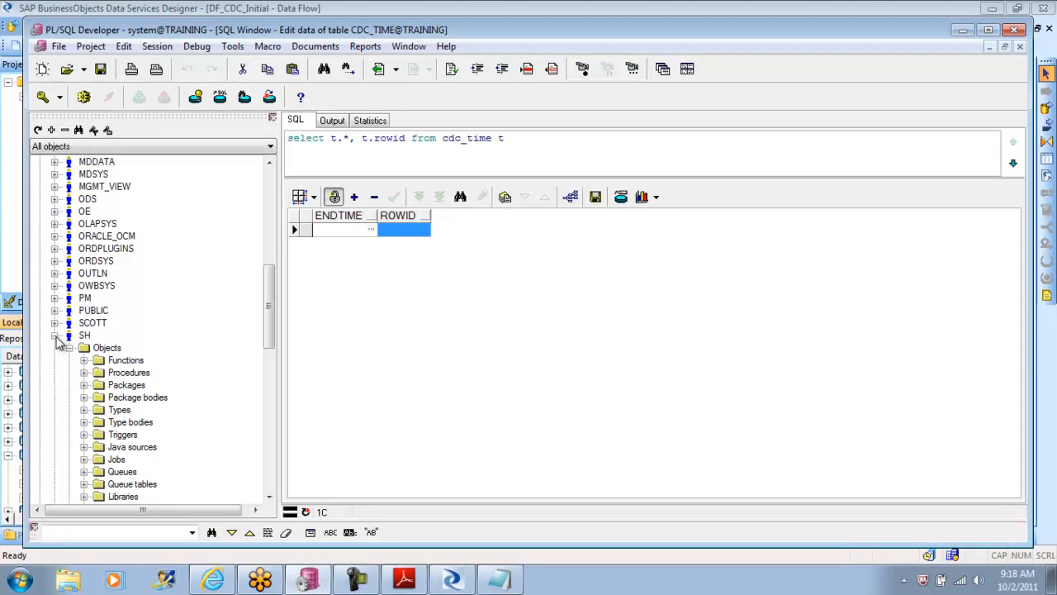
left_click(54, 335)
left_click(55, 199)
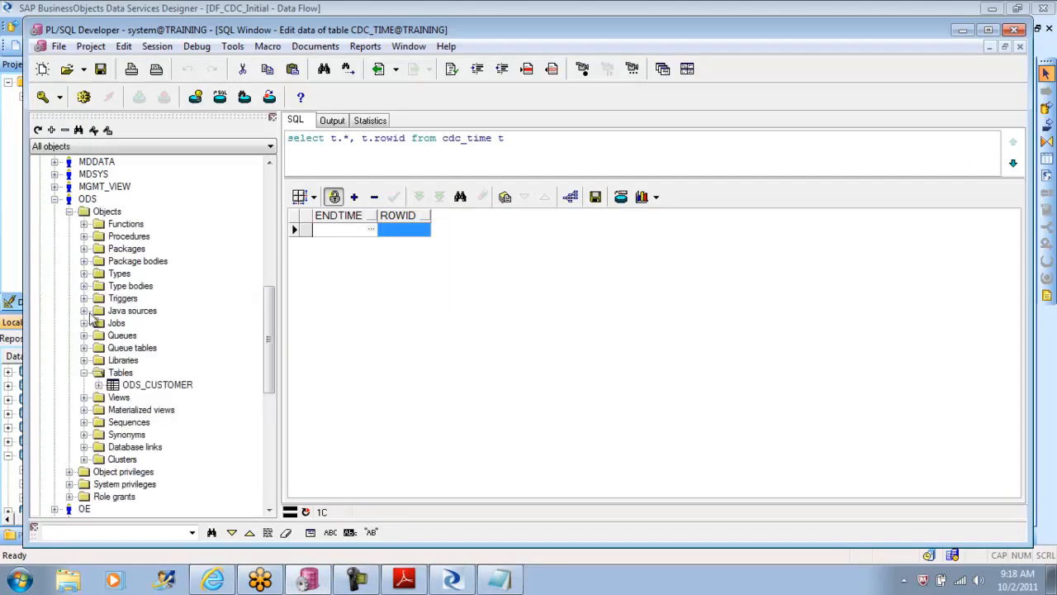
left_click(153, 378)
left_click(160, 393)
left_click(173, 387)
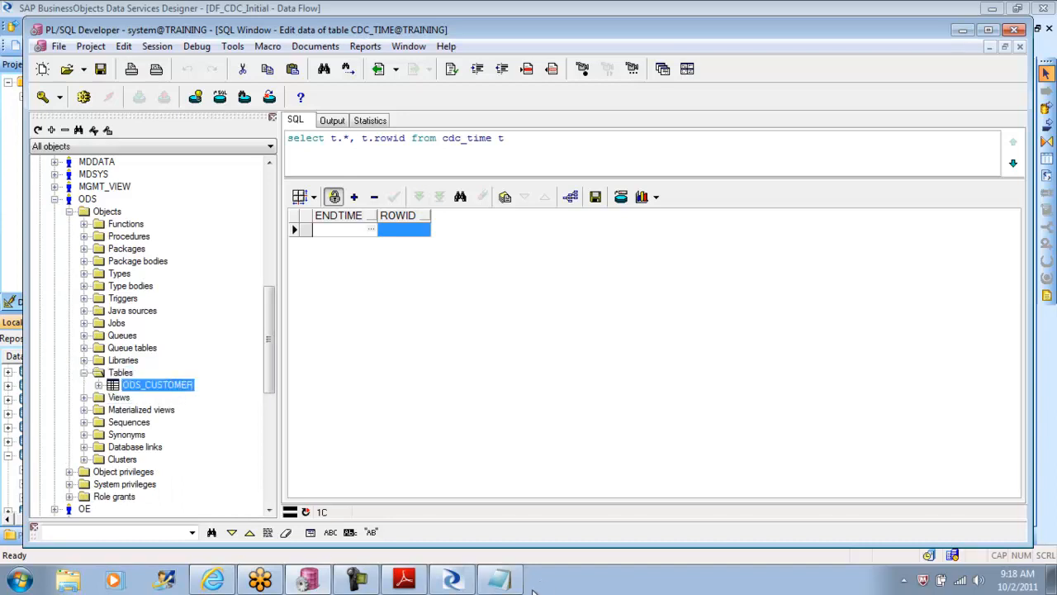
Step: Back in Data Services Designer, correct the table name to ods_customer and import it into ORA_SRC_DS
left_click(451, 580)
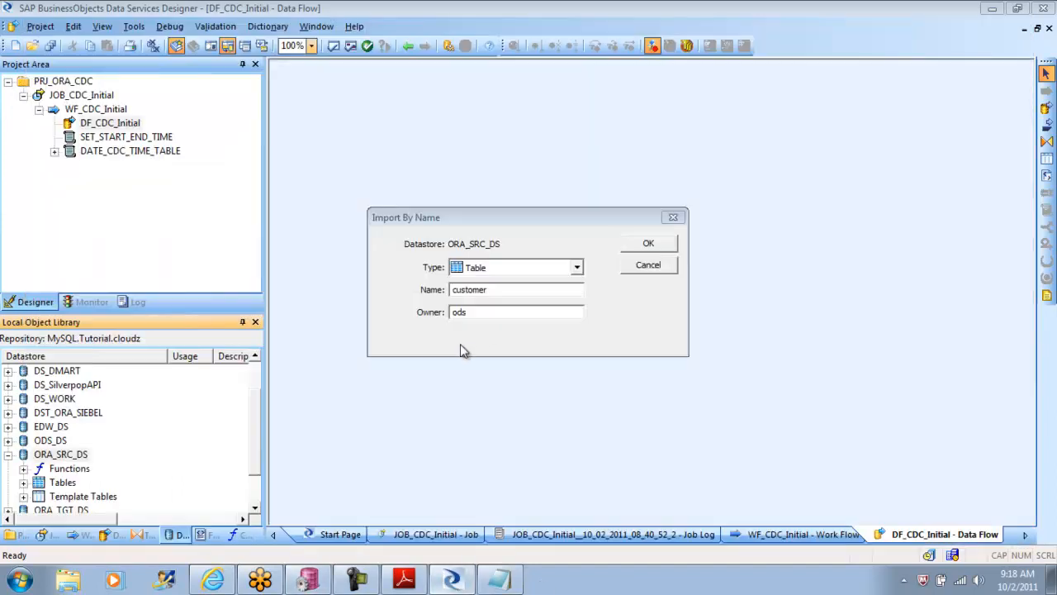
left_click(503, 291)
type("ods_")
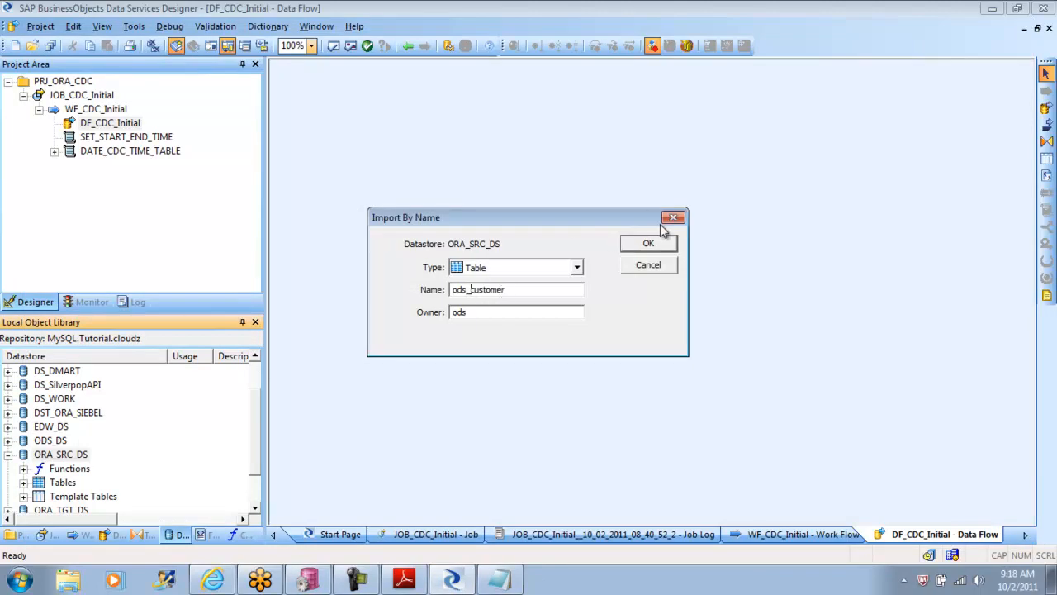
left_click(641, 244)
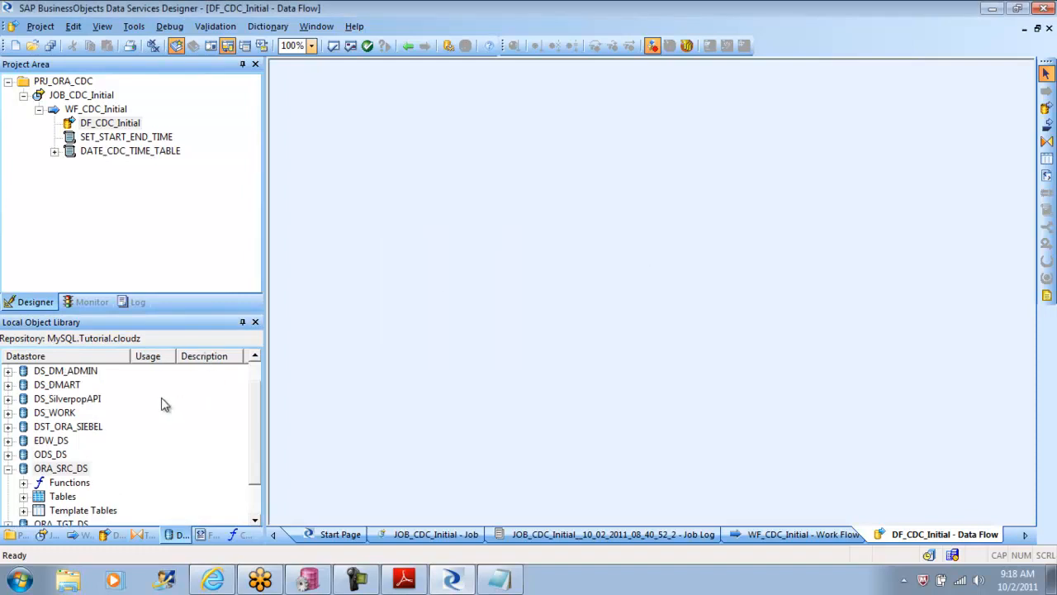
Step: Add the ODS_CUSTOMER table from the ORA_SRC_DS datastore to the DF_CDC_Initial data flow as its source
left_click(9, 455)
left_click(23, 468)
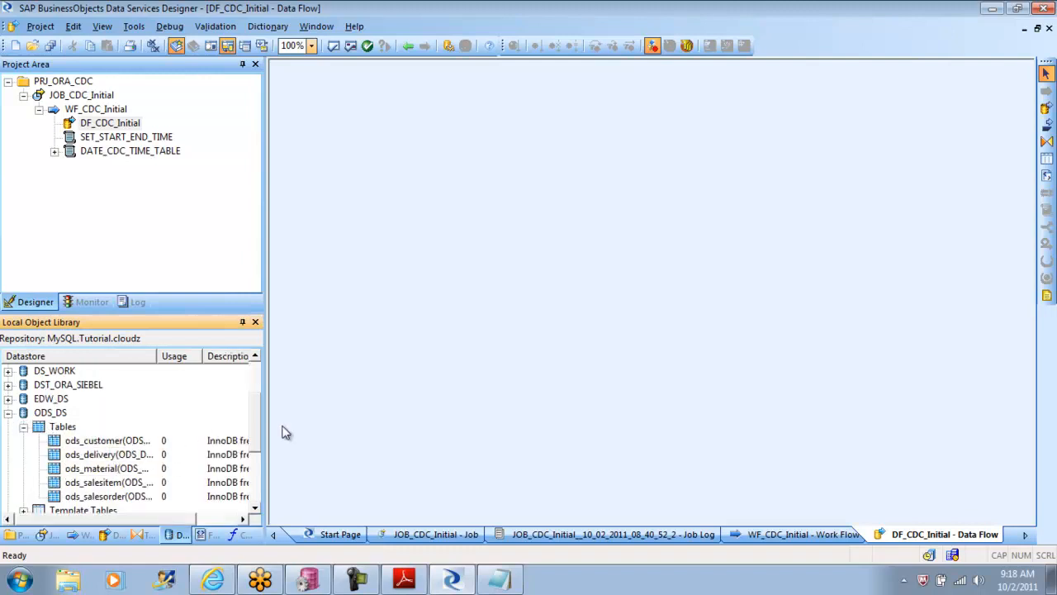
left_click_drag(259, 428, 256, 417)
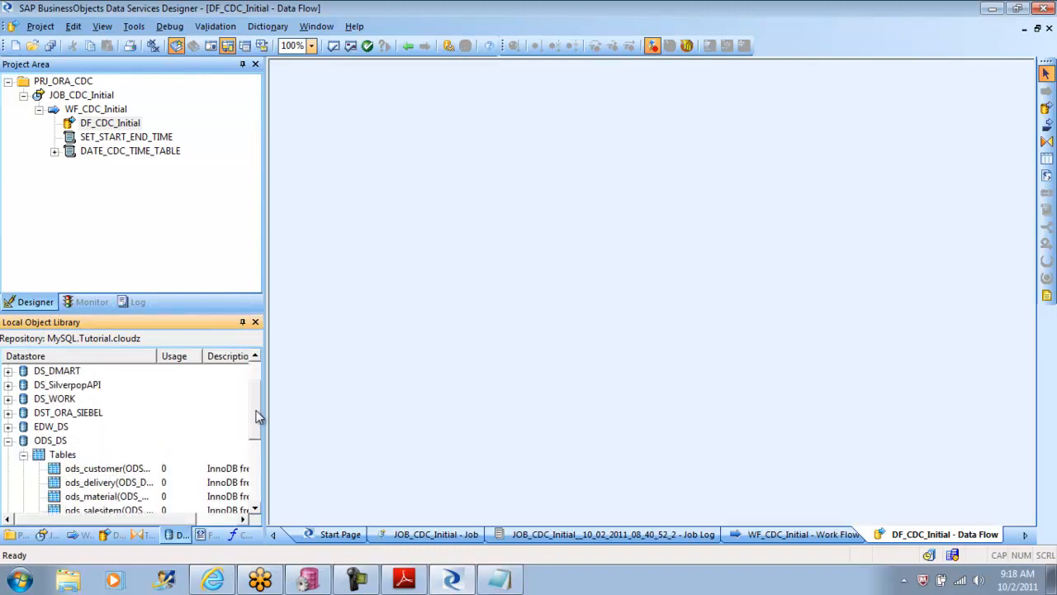
left_click(24, 455)
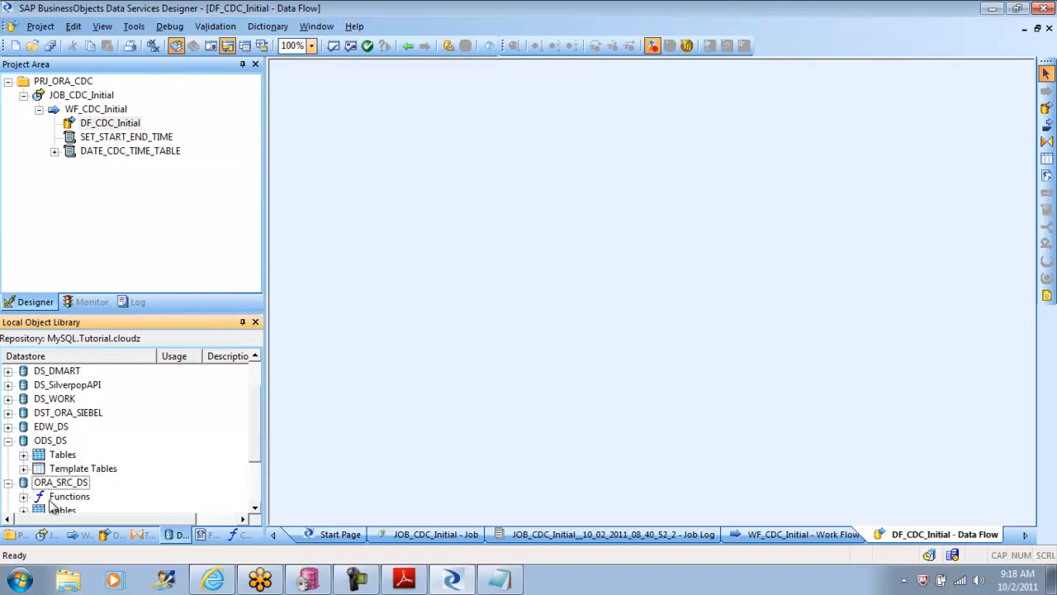
scroll(255, 436, "down", 1)
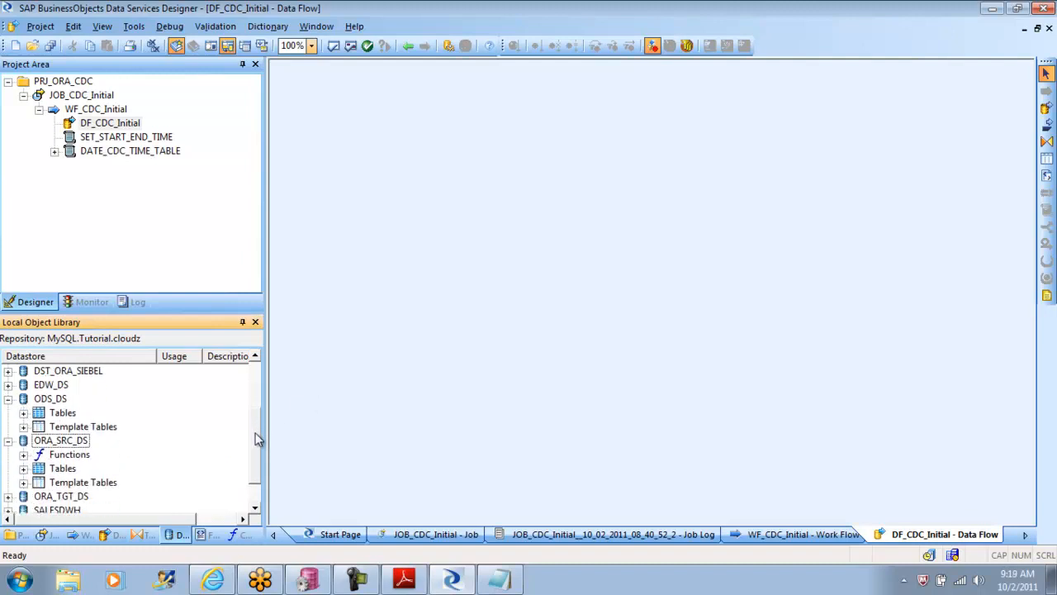
left_click(24, 469)
left_click_drag(97, 496, 331, 198)
left_click(389, 209)
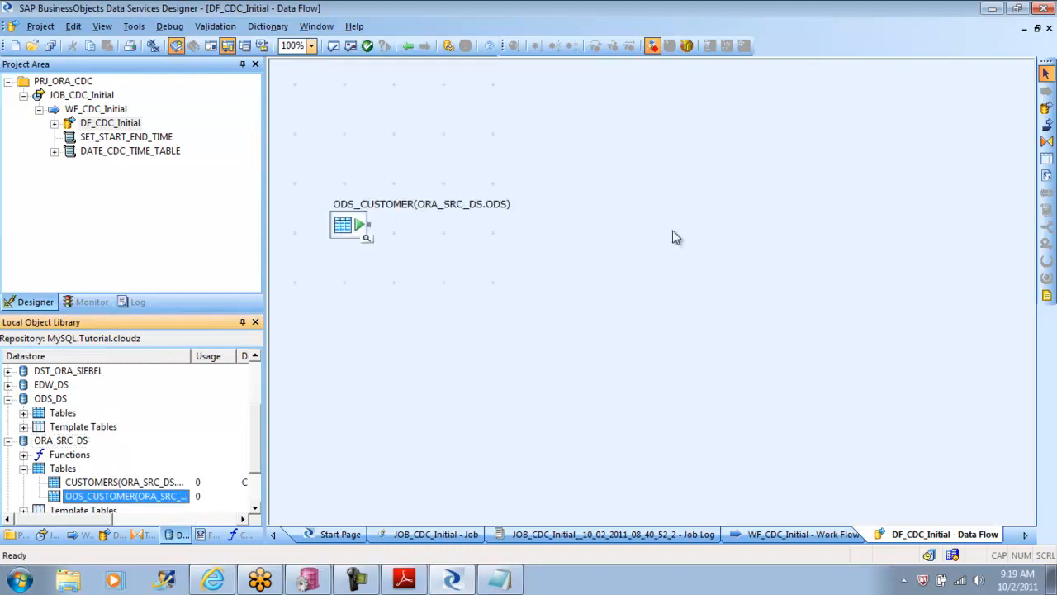
Step: Place a Query transform beside the ODS_CUSTOMER source and connect the source to it
left_click(1047, 142)
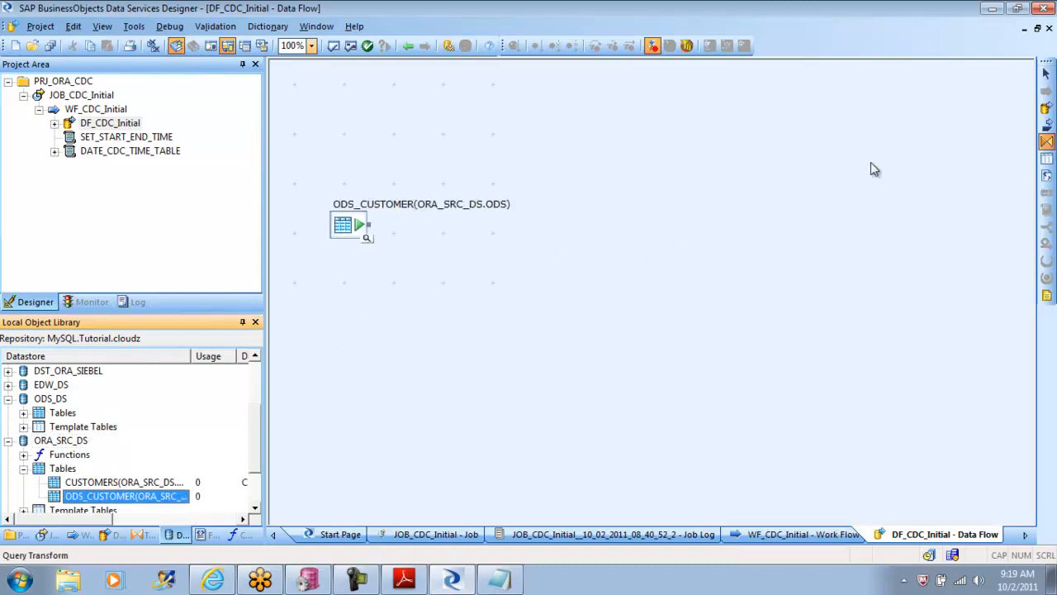
left_click(479, 254)
left_click_drag(370, 228, 498, 275)
left_click(665, 335)
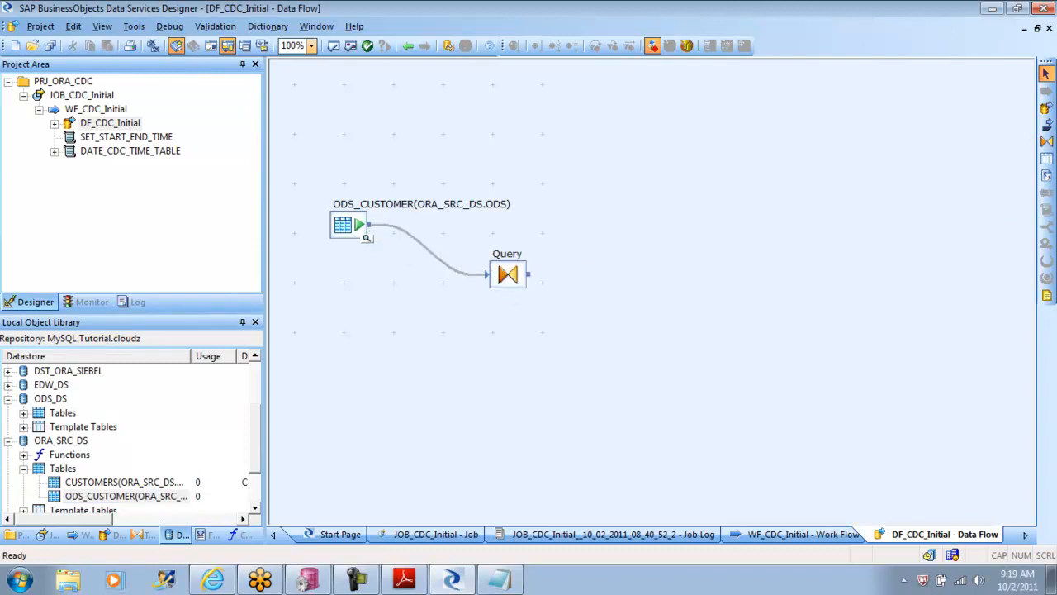
Step: Start a template table beyond the Query transform and set its datastore to ORA_TGT_DS
left_click(1046, 159)
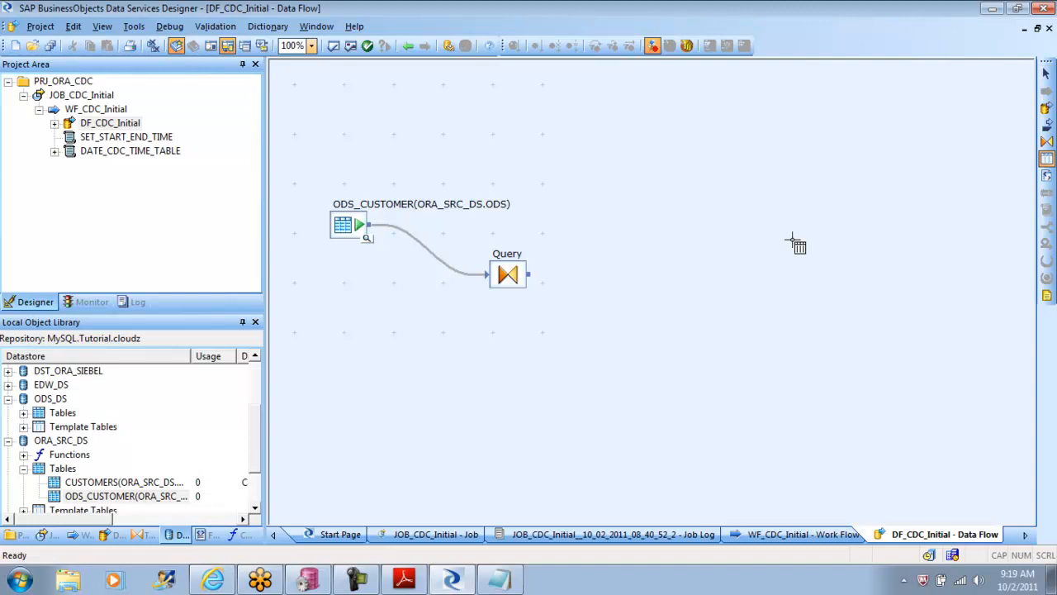
left_click(661, 278)
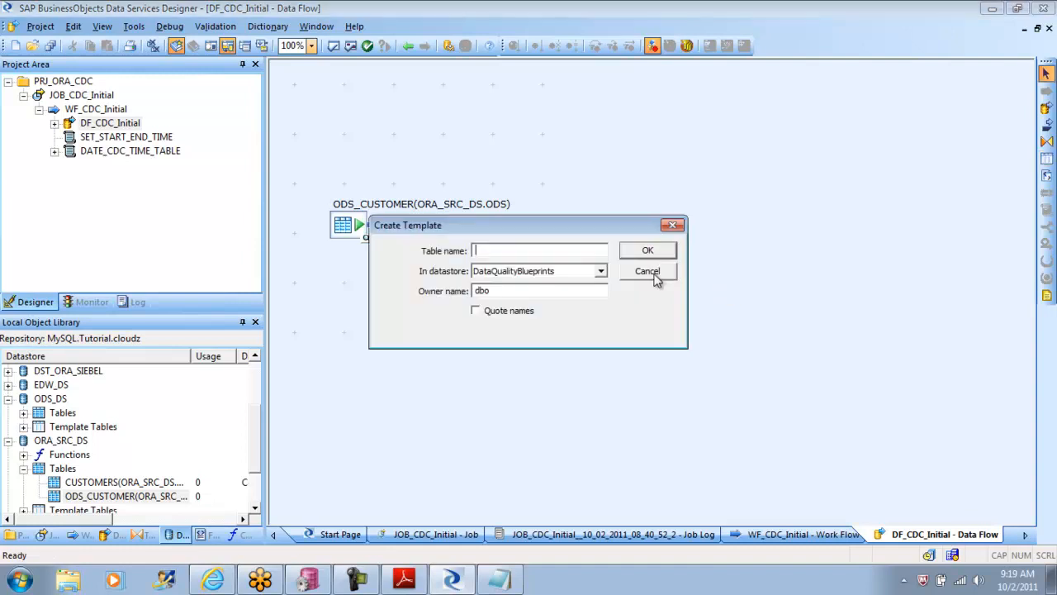
left_click(600, 273)
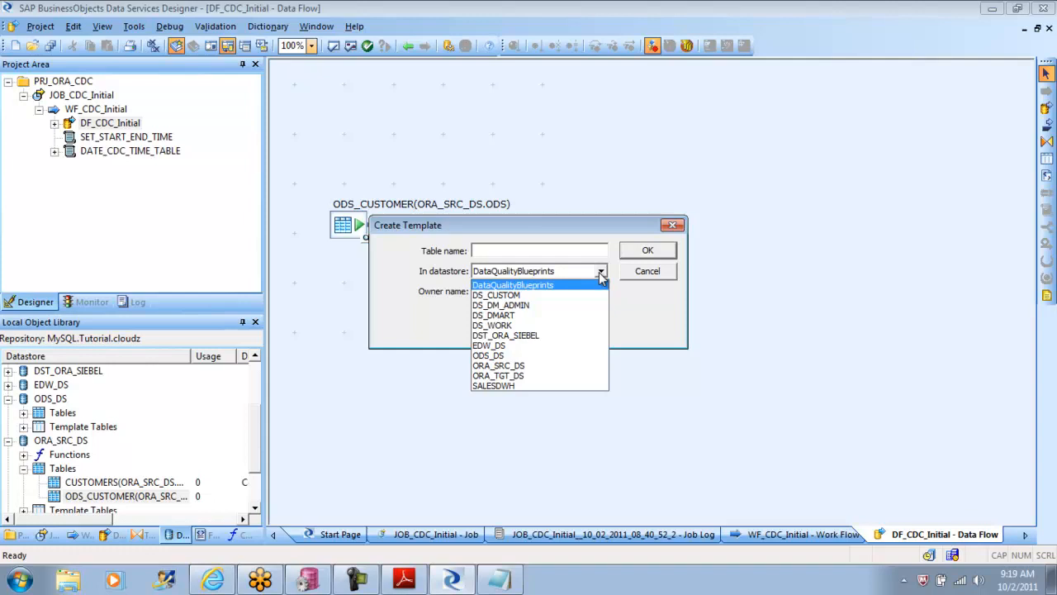
left_click(541, 375)
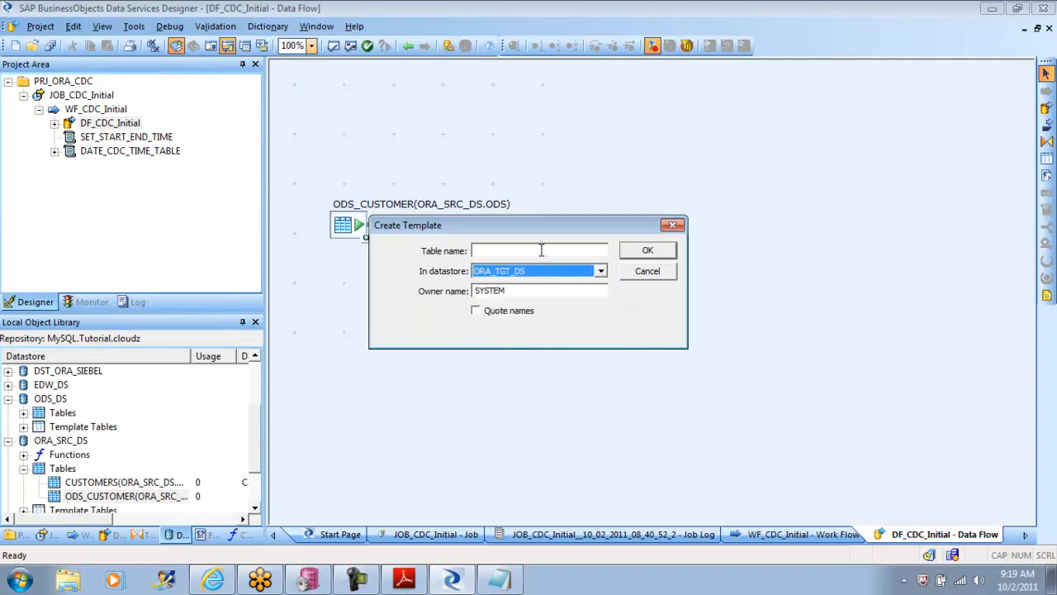
Step: Switch to the tutorial PDF in Adobe Reader and copy the target table name CUST_CDC from the delta-load data flow instructions
left_click(410, 580)
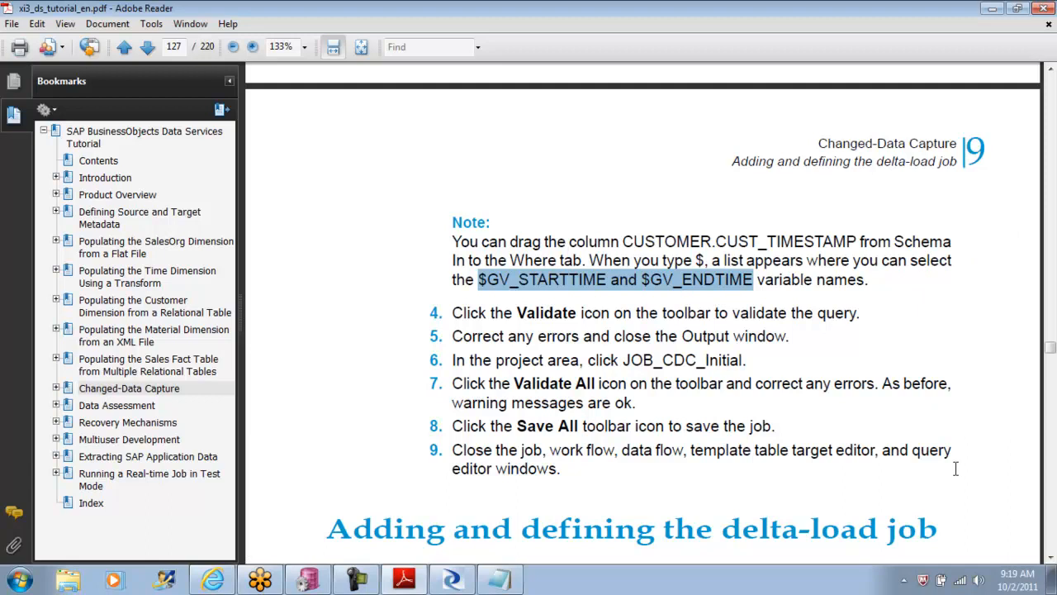
left_click(1050, 557)
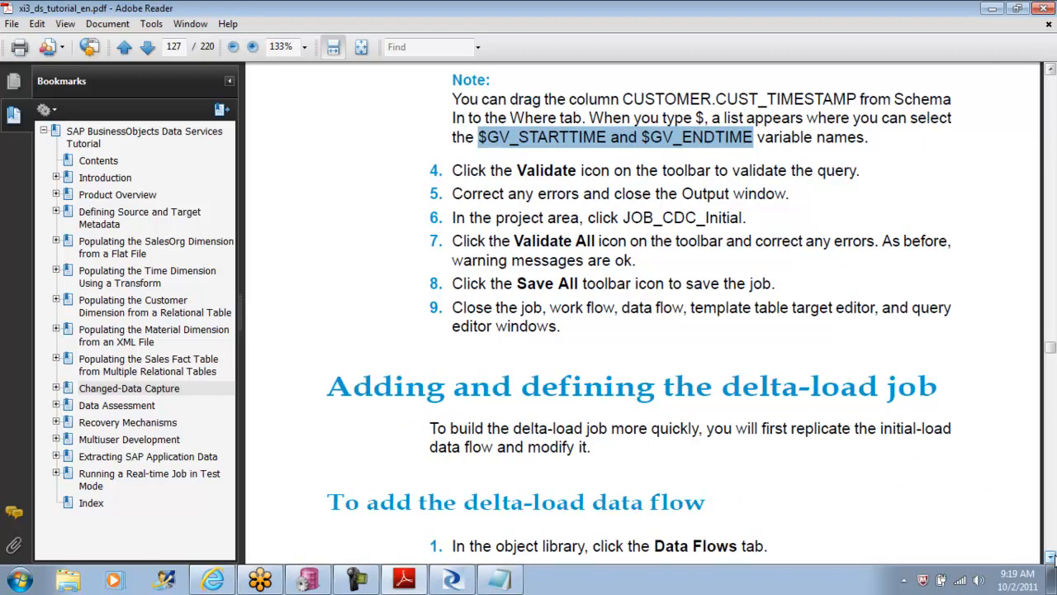
left_click(1050, 558)
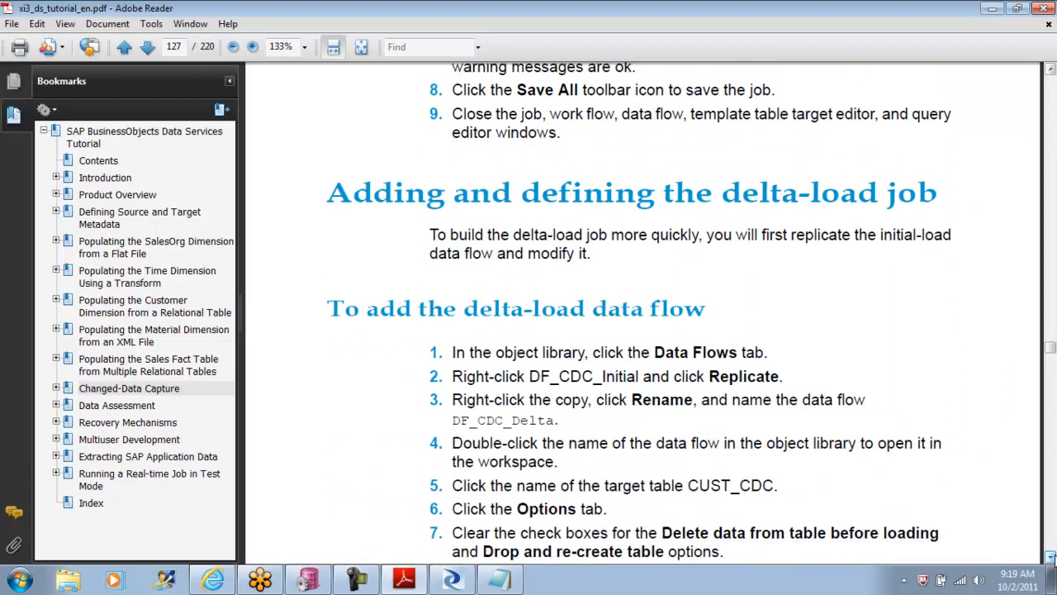
left_click(1050, 558)
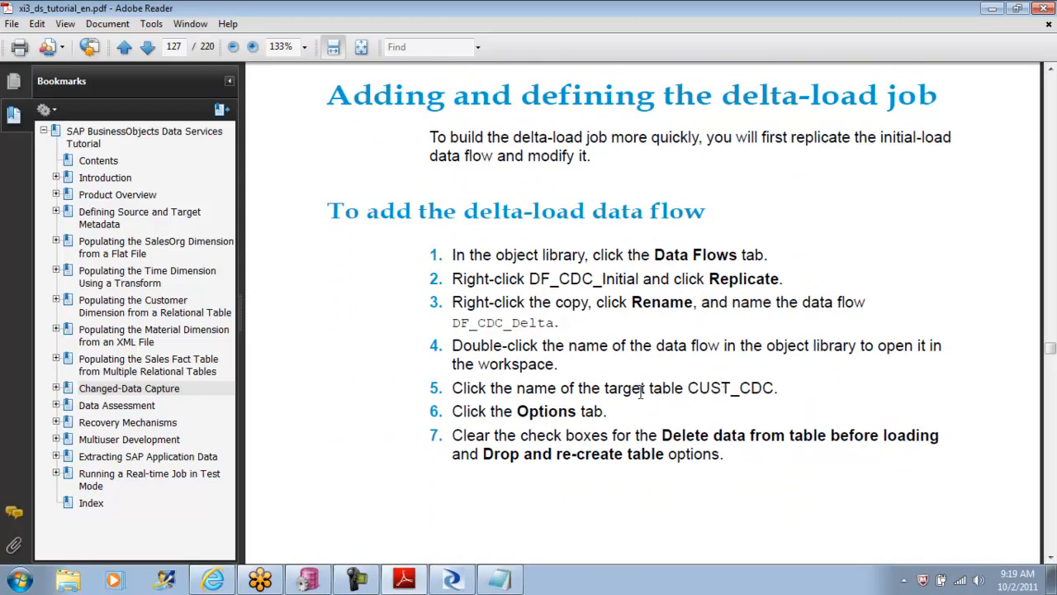
left_click_drag(691, 388, 773, 390)
key("ctrl+c")
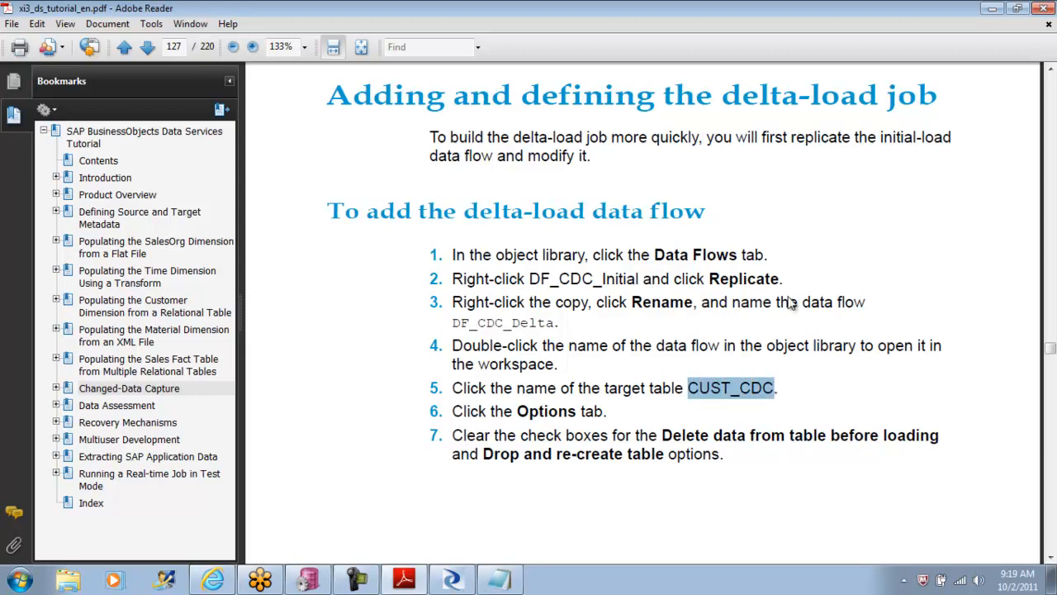
Step: Back in Data Services Designer, create the template table with the name CUST_CDC and connect the Query transform to it
left_click(308, 581)
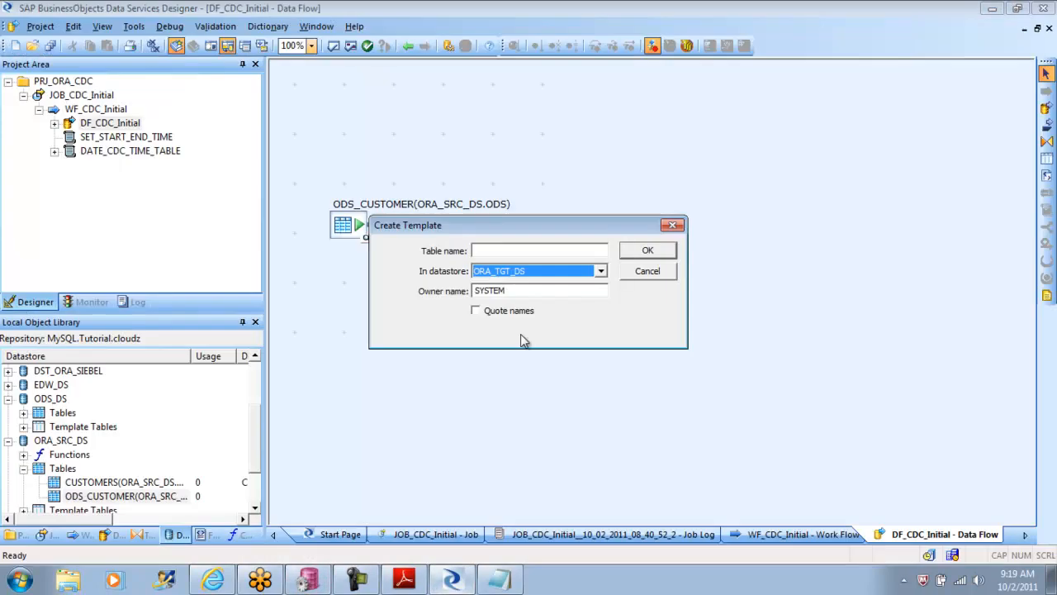
left_click(504, 249)
key("ctrl+v")
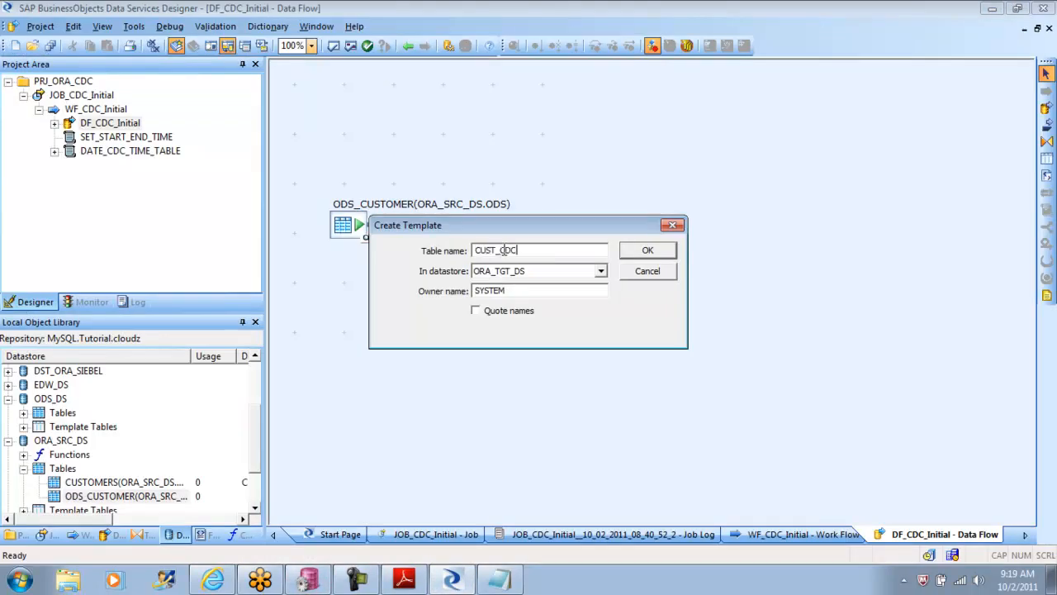
left_click(649, 251)
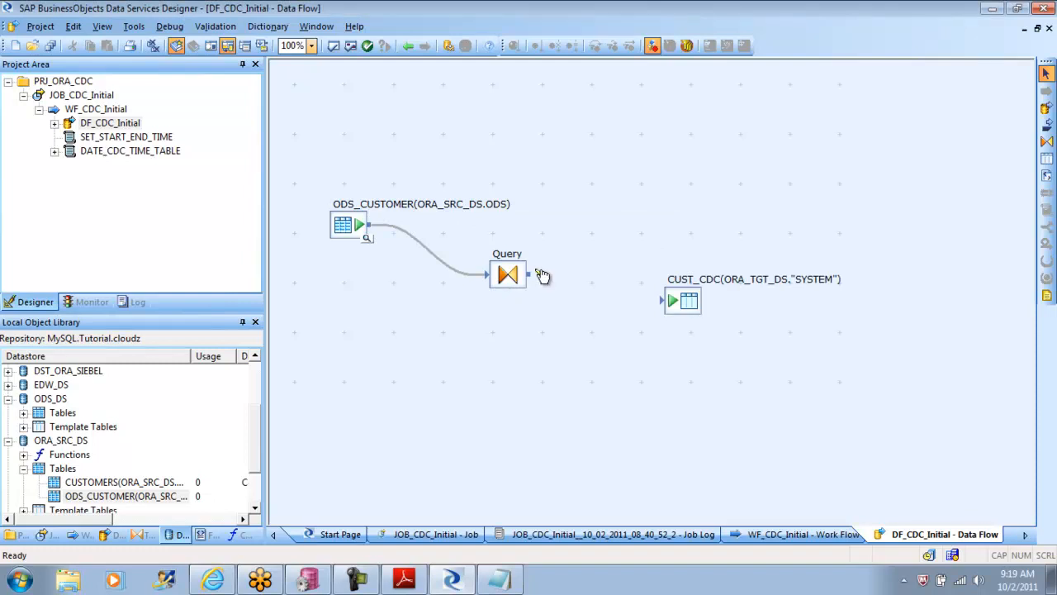
left_click_drag(536, 278, 665, 300)
Step: Open the Query transform for editing, and look up the required output columns in the tutorial PDF's data flow query section
double_click(507, 276)
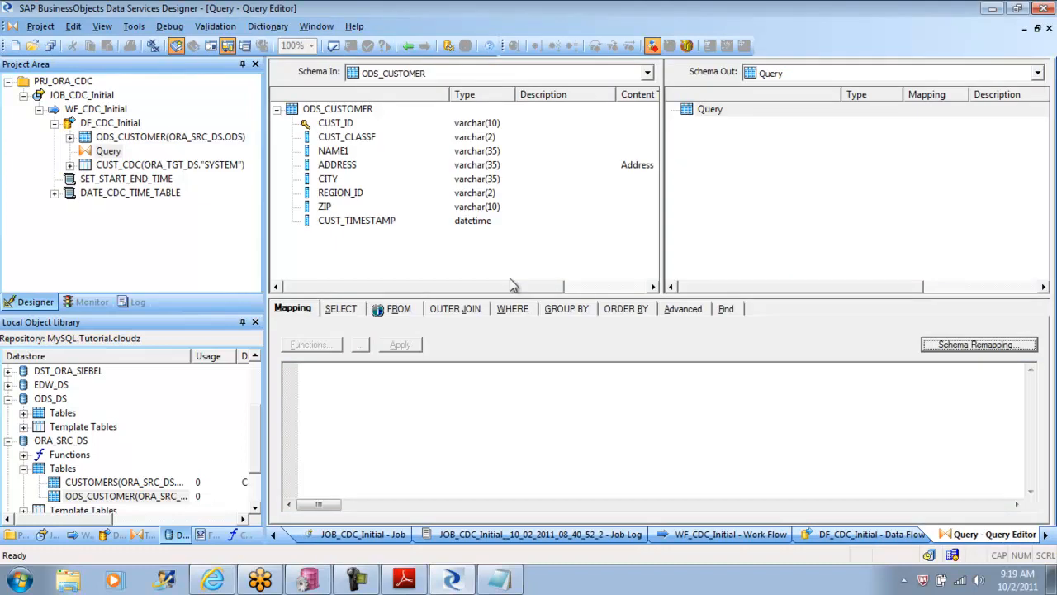
left_click(404, 580)
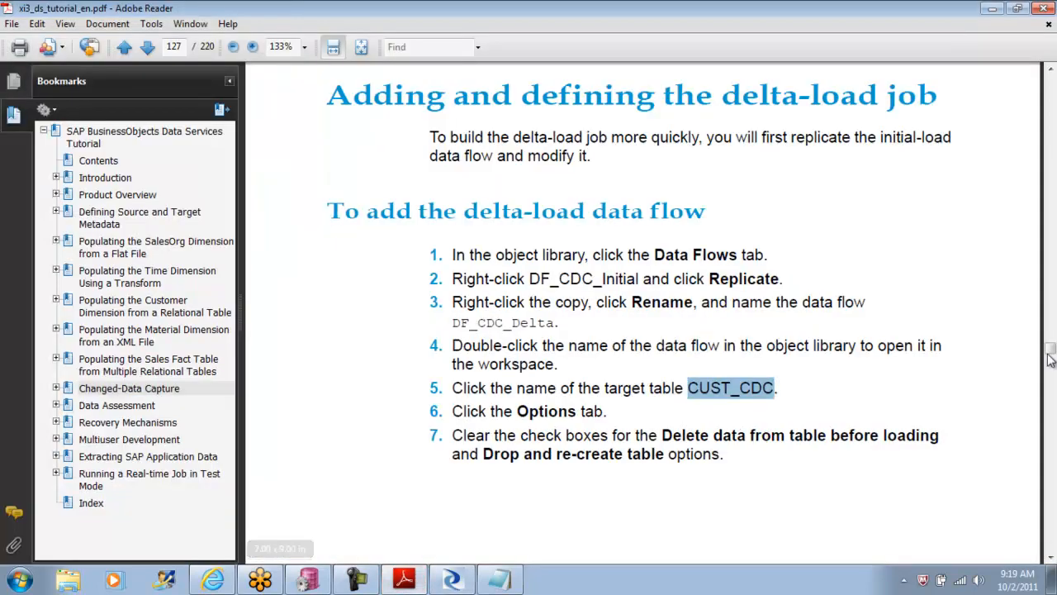
scroll(1051, 74, "up", 9)
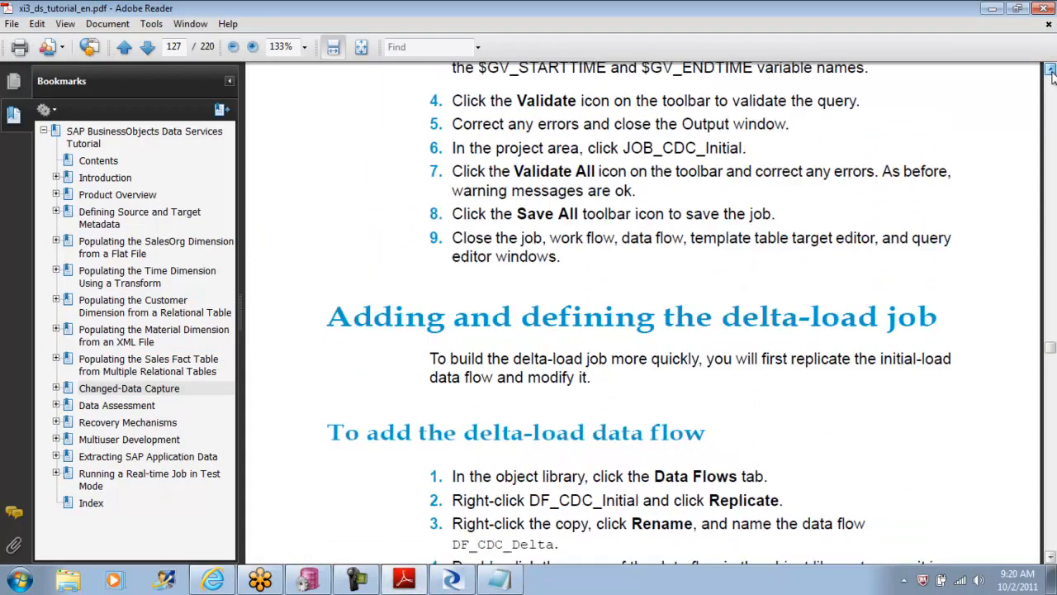
scroll(1051, 73, "up", 10)
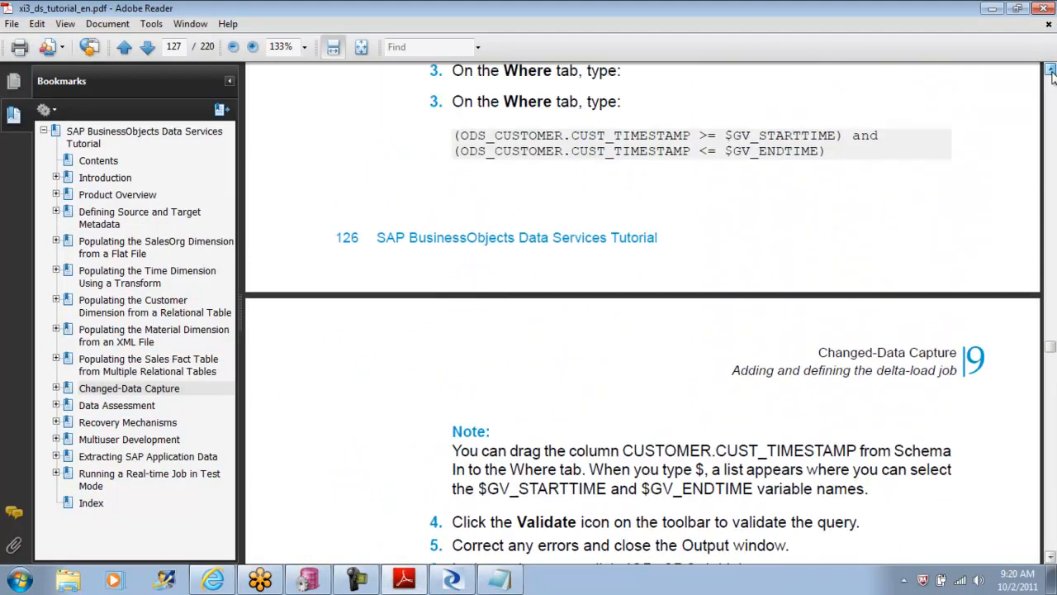
left_click_drag(596, 288, 460, 169)
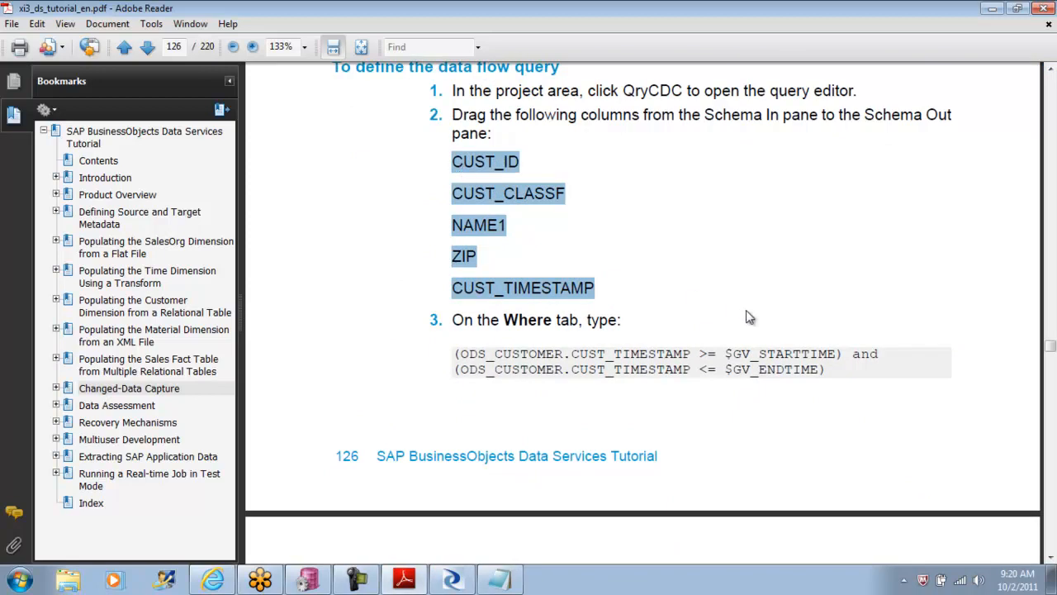
Step: Back in Data Services Designer, map the CUST_ID and CUST_CLASSF columns from ODS_CUSTOMER to the Query output schema
left_click(453, 581)
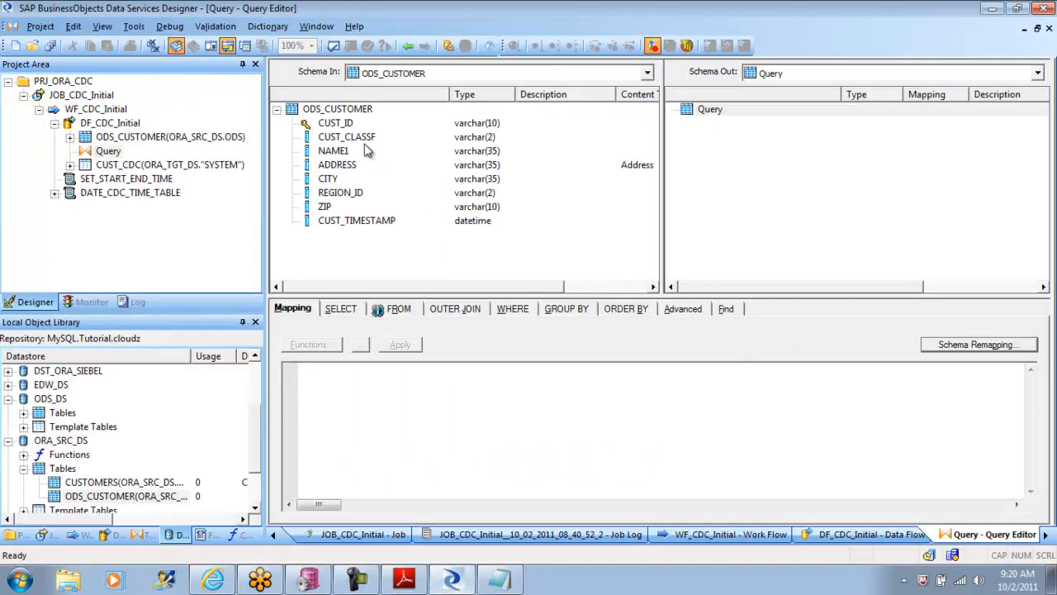
left_click_drag(346, 126, 719, 170)
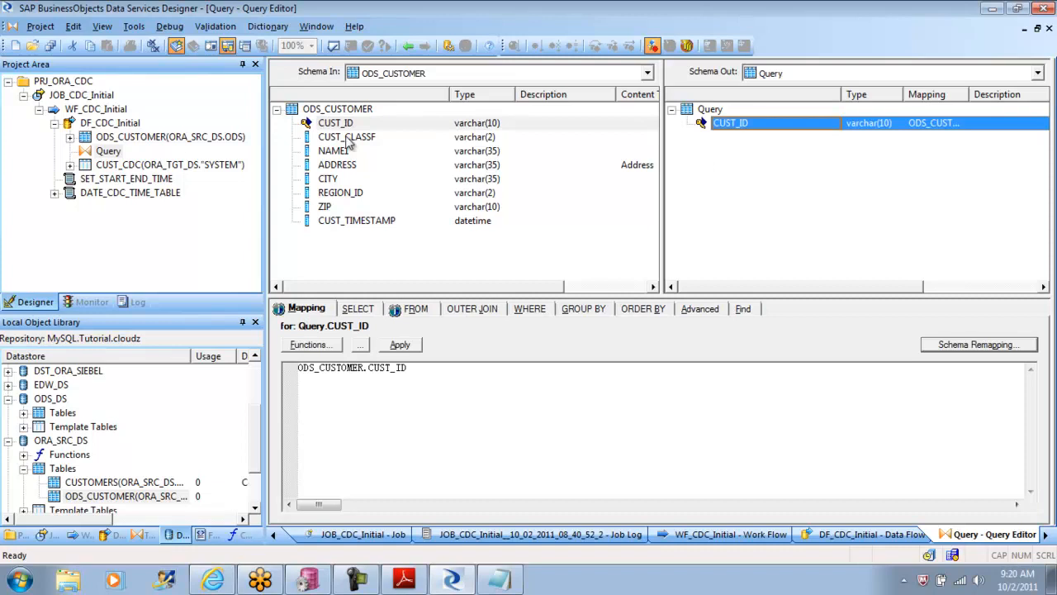
left_click(347, 139)
left_click_drag(347, 141, 734, 205)
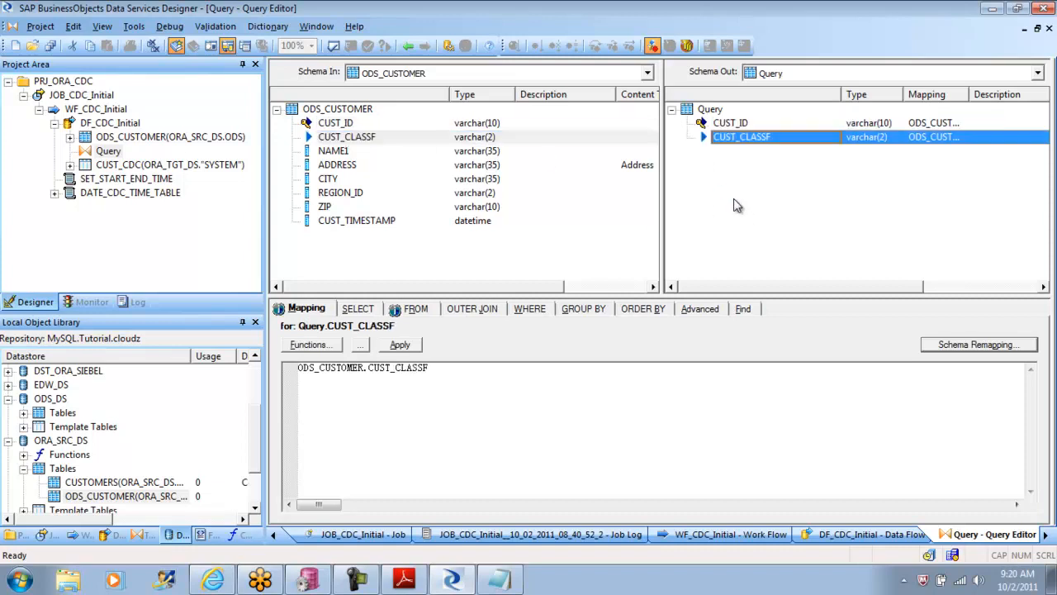
Step: Map NAME1, ZIP and CUST_TIMESTAMP to the Query output schema, checking the column list in the tutorial PDF
left_click(453, 580)
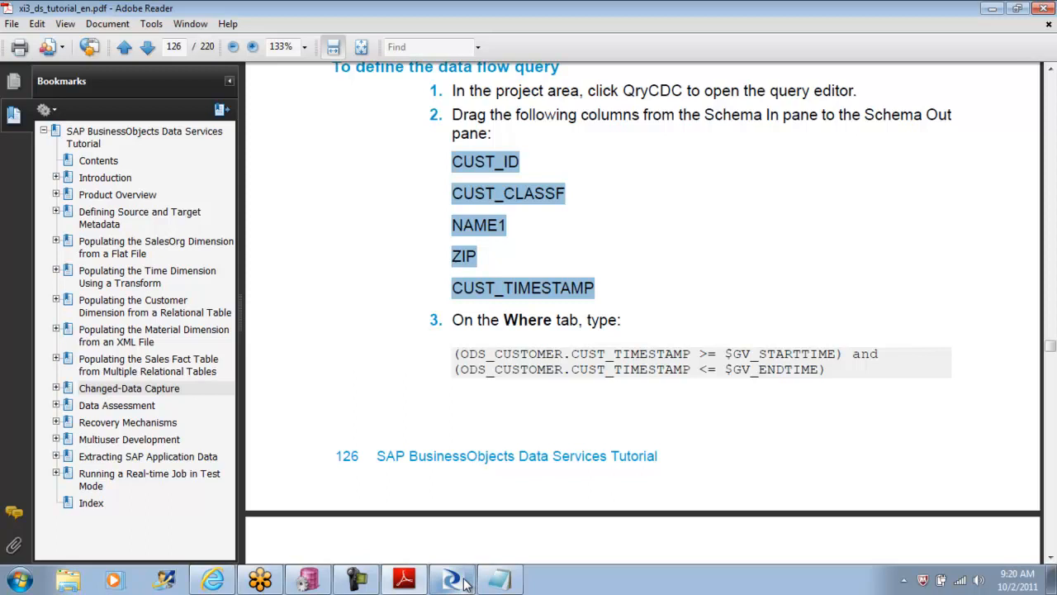
left_click(465, 583)
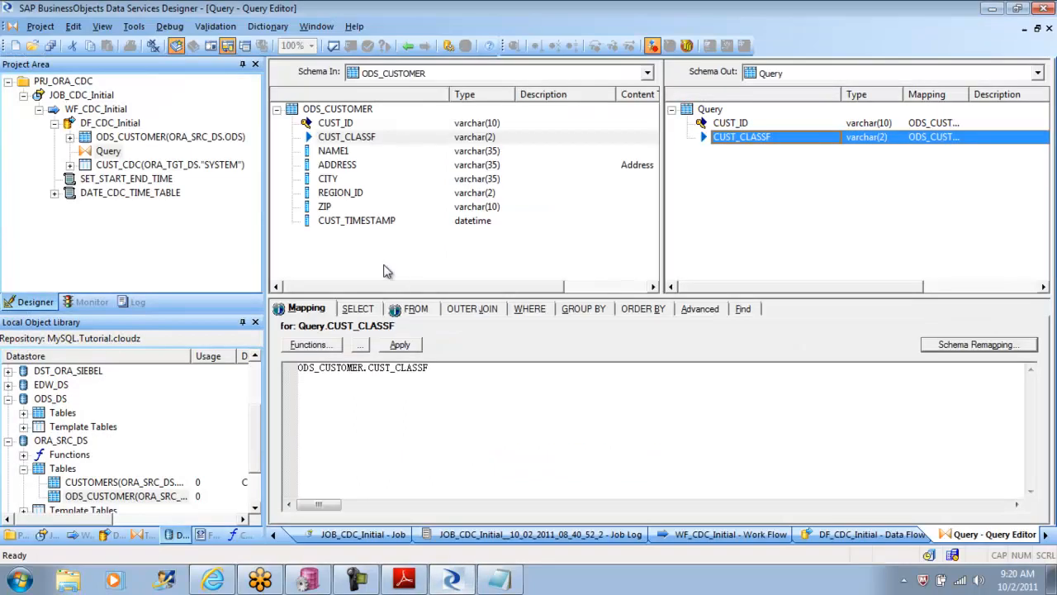
left_click(336, 152)
left_click_drag(337, 161, 727, 243)
left_click(328, 208)
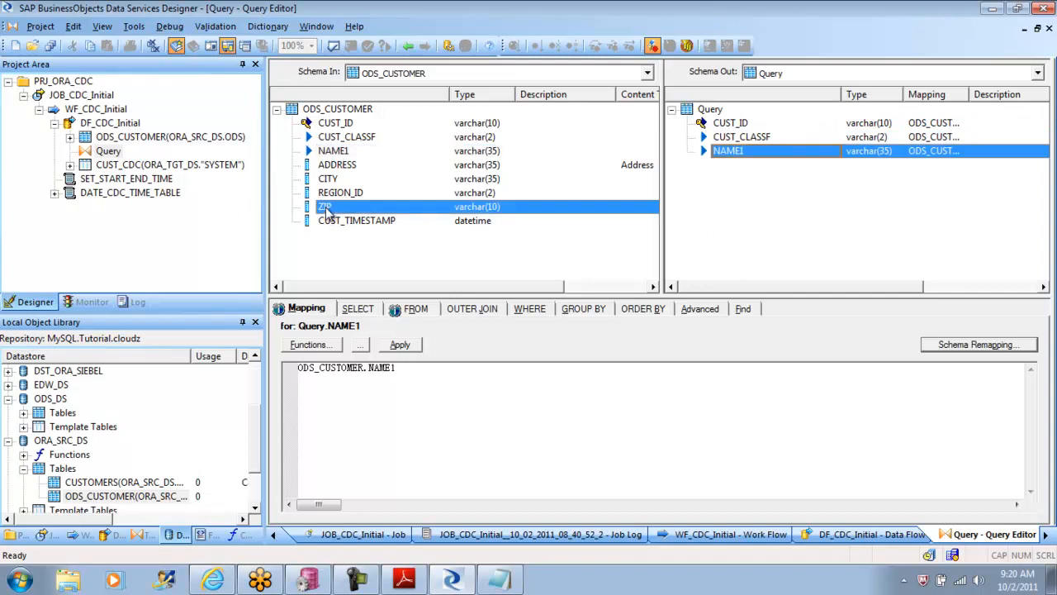
left_click_drag(328, 208, 695, 207)
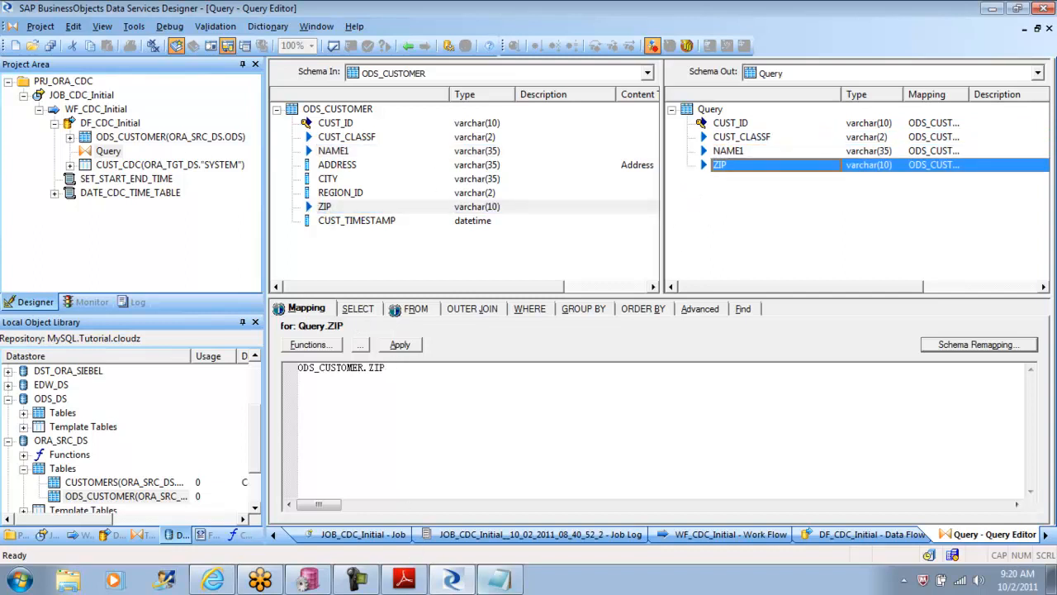
left_click(413, 582)
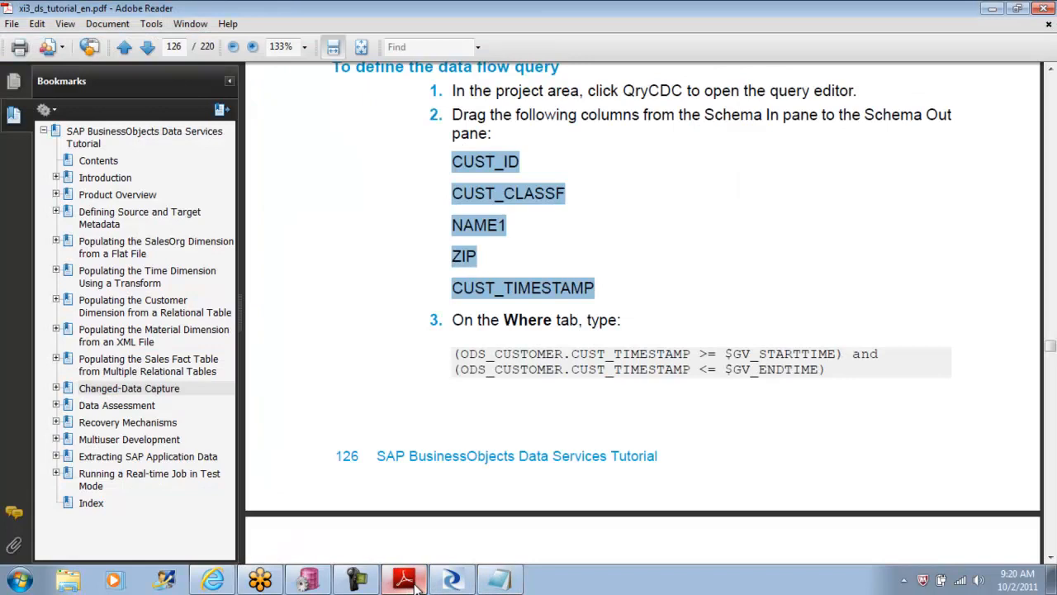
left_click(415, 583)
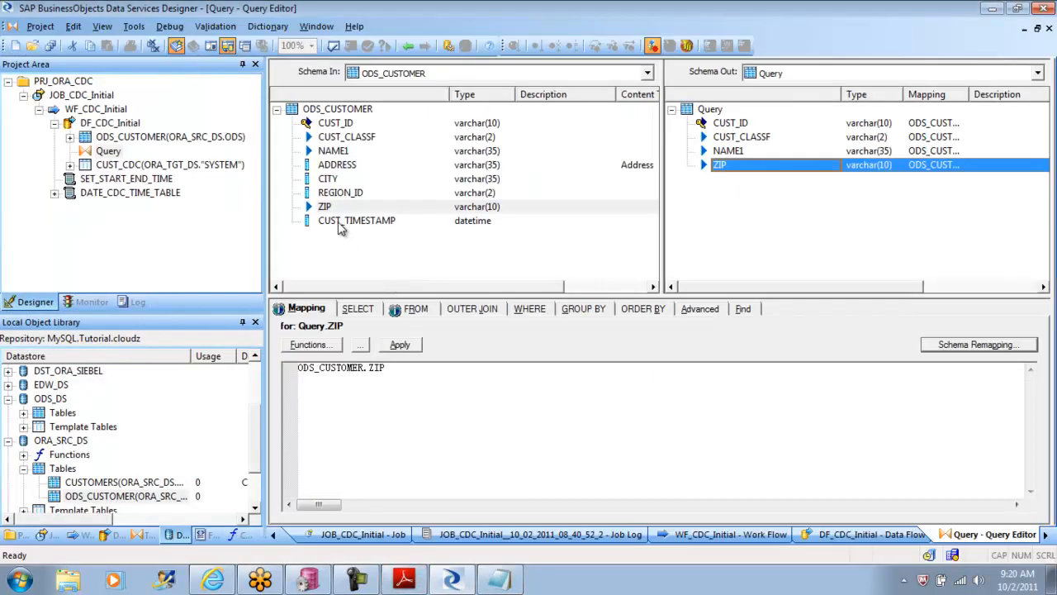
left_click_drag(343, 224, 797, 246)
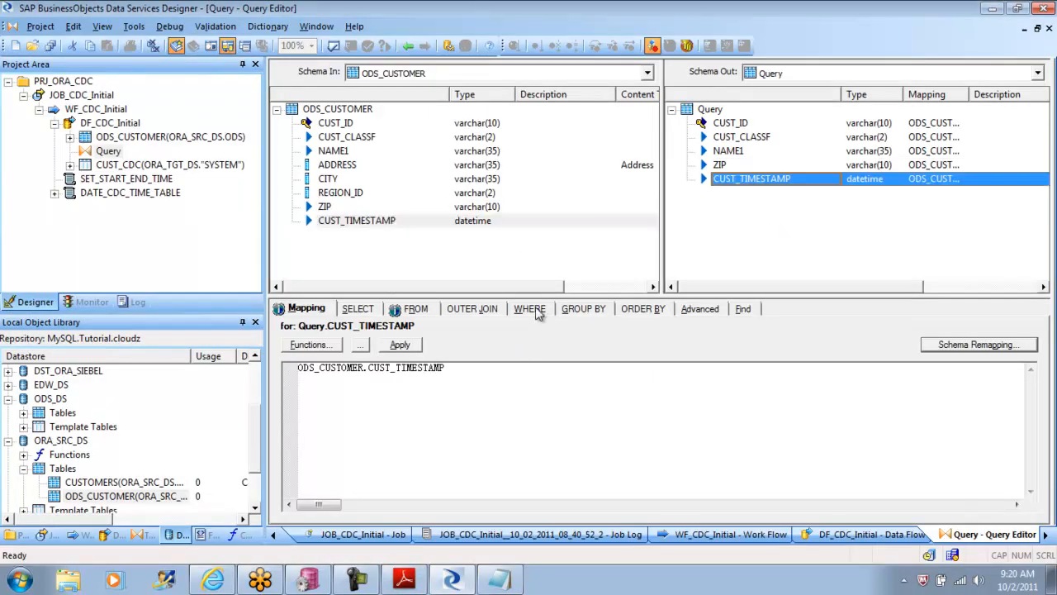
Step: Open the Query's WHERE clause for editing, and look up the required timestamp condition in the tutorial PDF
left_click(532, 313)
left_click(405, 582)
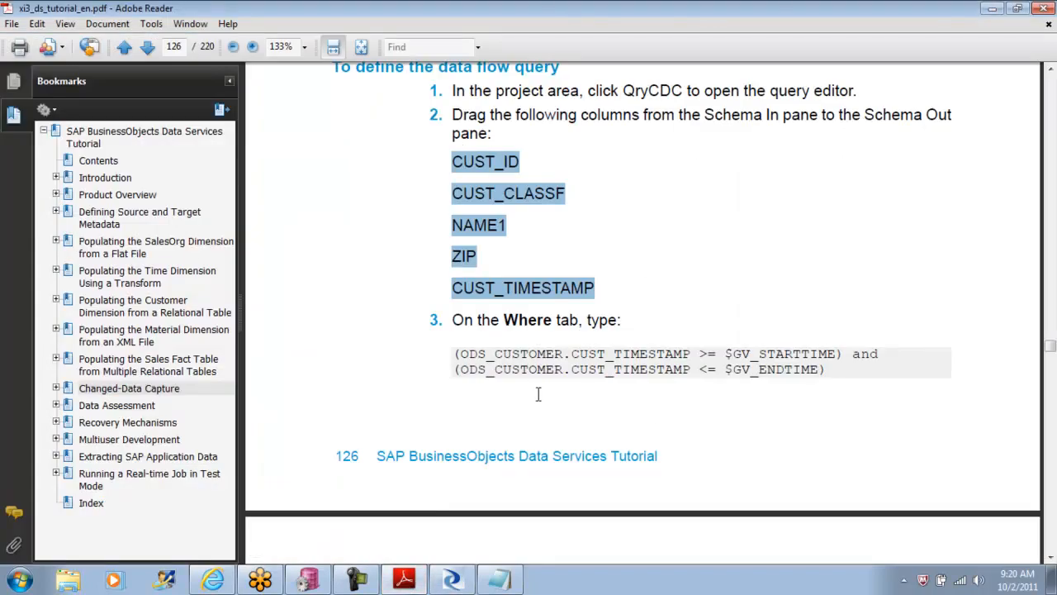
left_click_drag(459, 353, 828, 370)
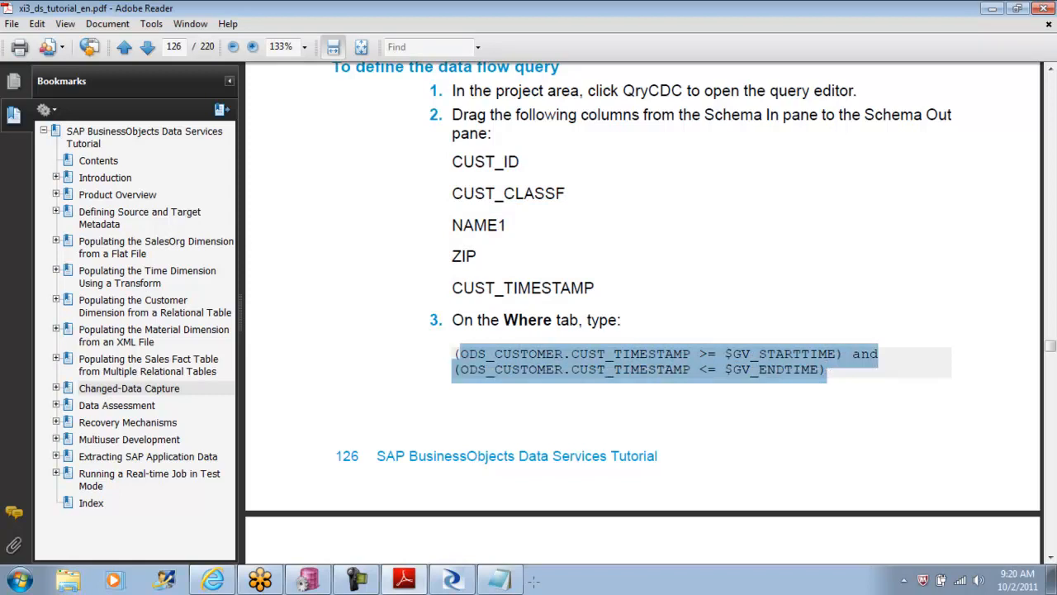
left_click(453, 581)
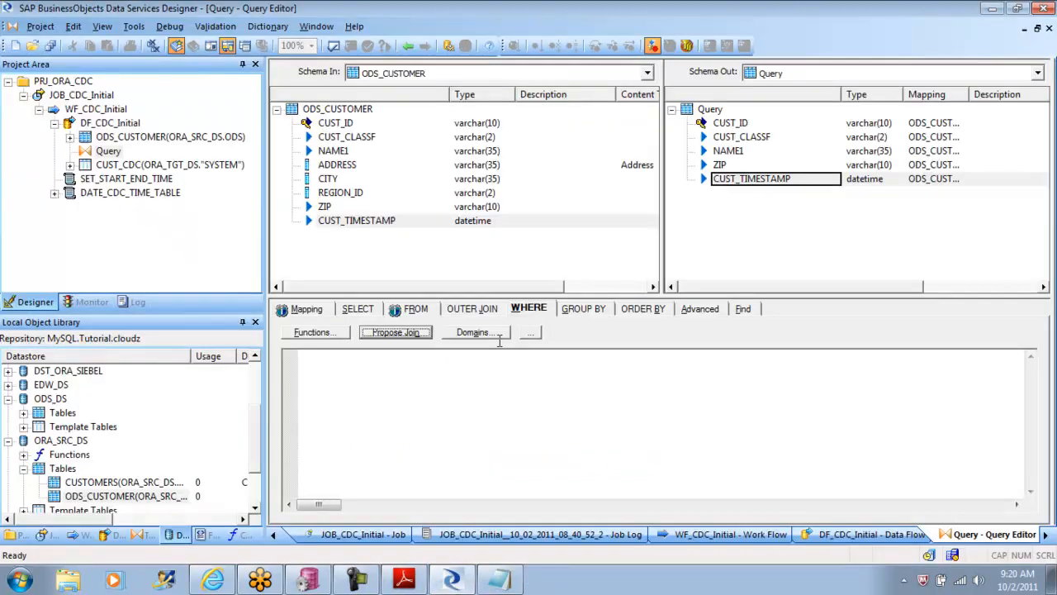
Step: In Data Services Designer, enter ODS_CUSTOMER.CUST_TIMESTAMP > $GV_STARTTIME and as the first line of the WHERE clause
left_click_drag(343, 224, 333, 388)
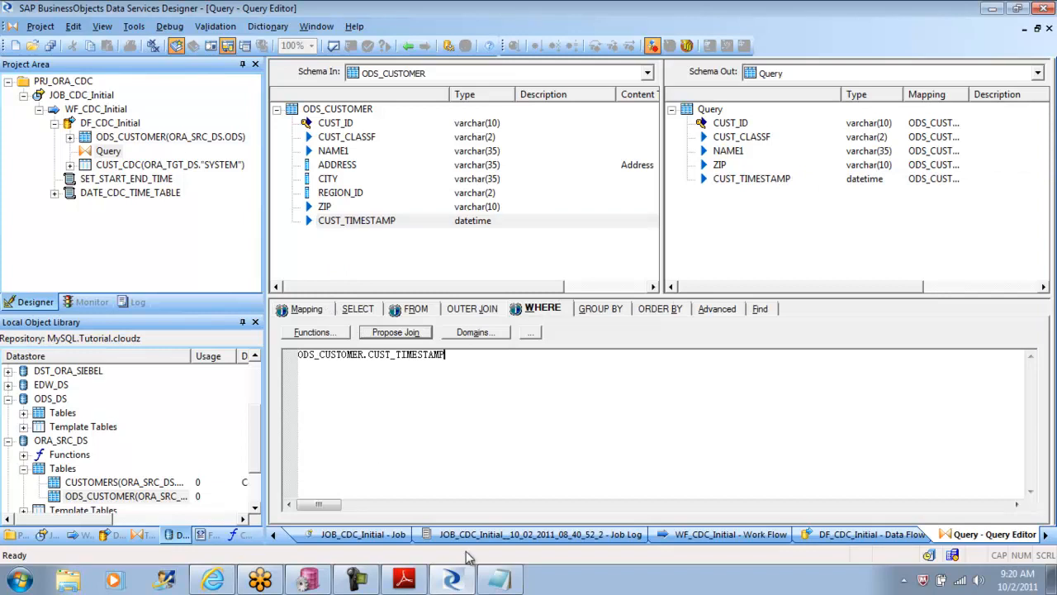
type("> $")
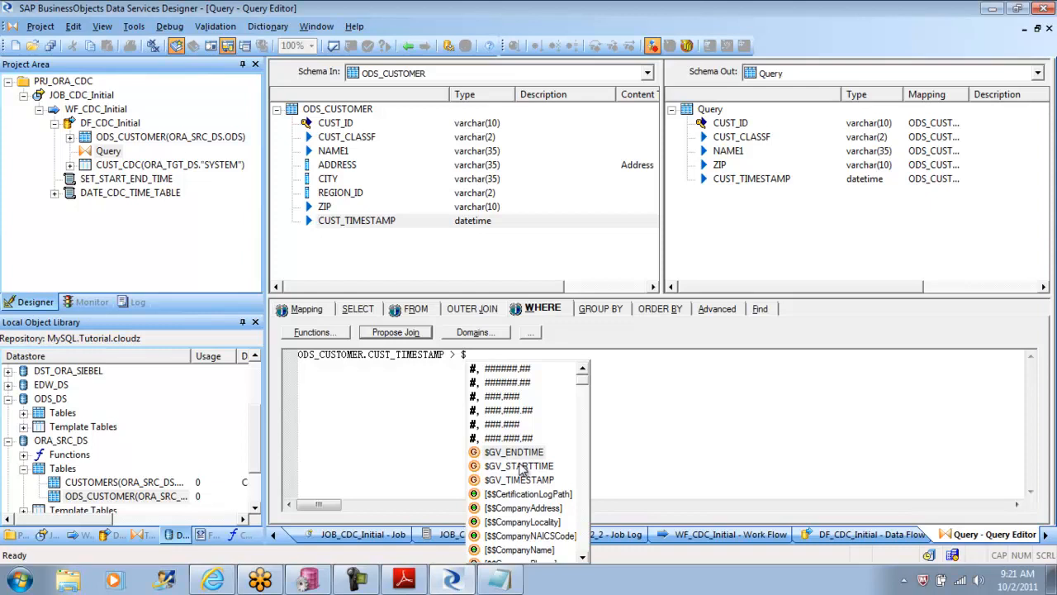
double_click(519, 466)
type("and")
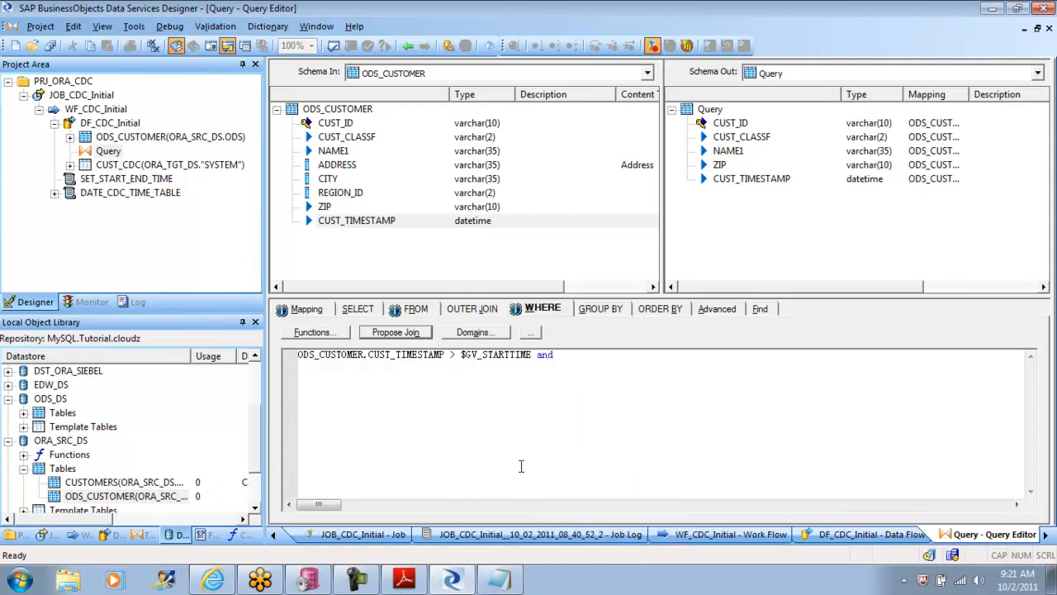
Step: Add ODS_CUSTOMER.CUST_TIMESTAMP < $GV_ENDTIME as the second line of the WHERE clause
left_click_drag(566, 355, 544, 355)
left_click(571, 355)
left_click_drag(364, 223, 334, 413)
type("<")
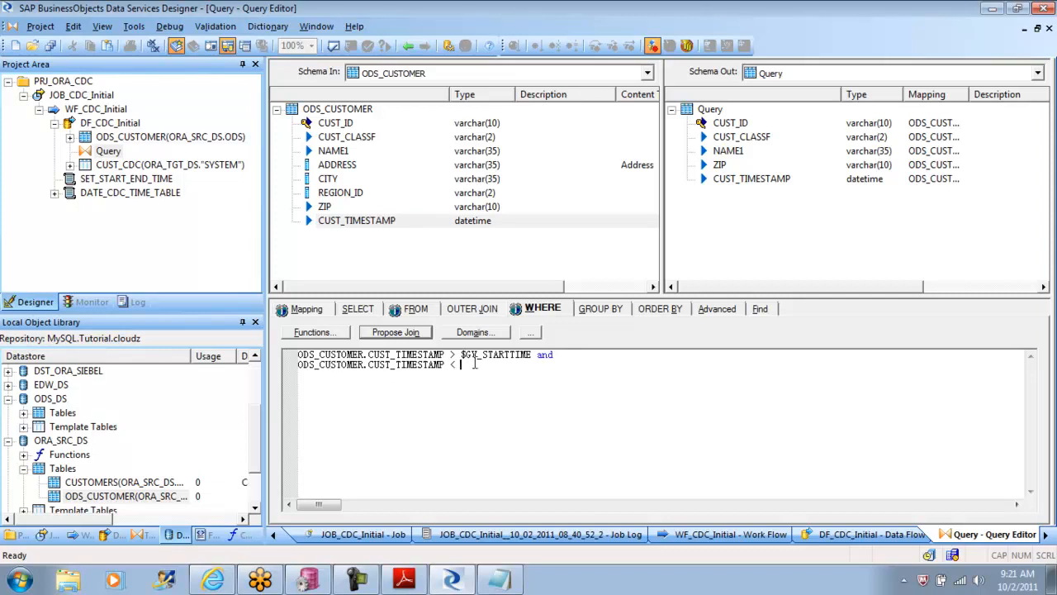
type(" $")
key("Down")
key("Up")
key("Return")
Step: Check the operators in the tutorial PDF, and change the WHERE clause comparisons to >= for the start time and =< for the end time
left_click(404, 580)
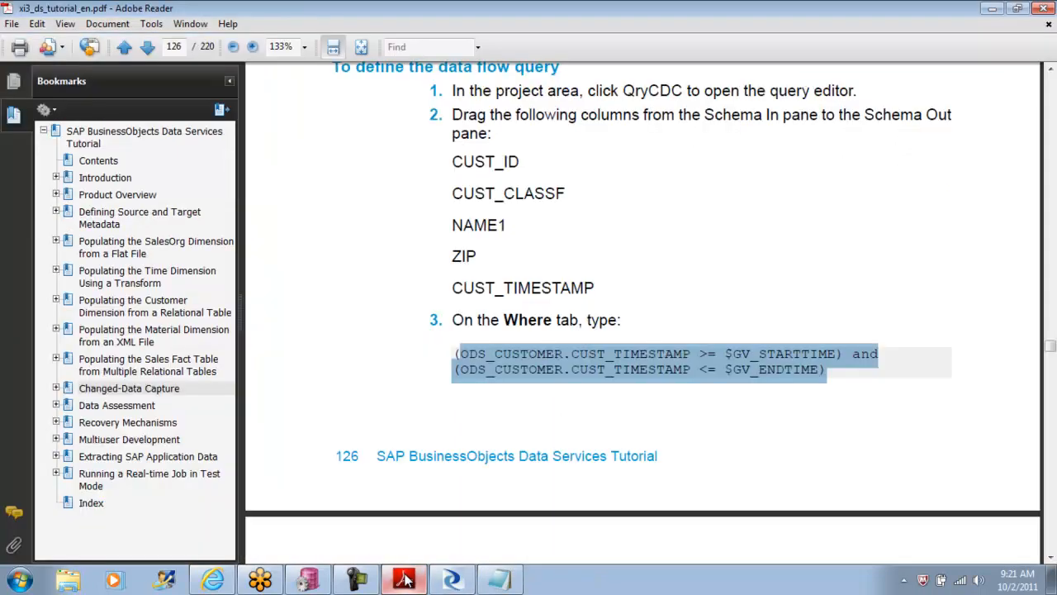
left_click(404, 579)
left_click(455, 353)
type("= $GV_STARTTIME and")
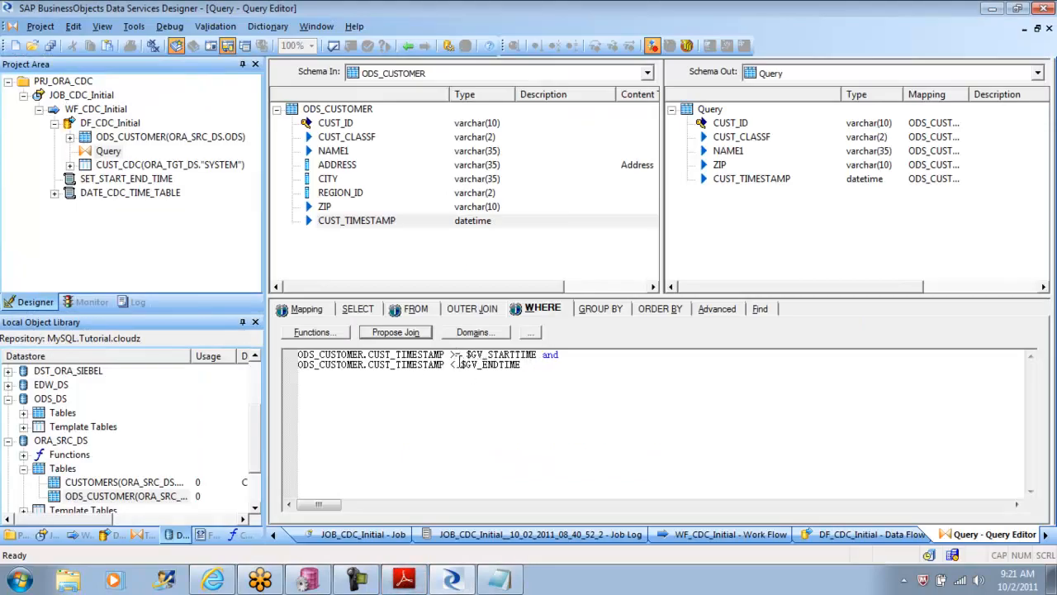
left_click(452, 365)
type("=")
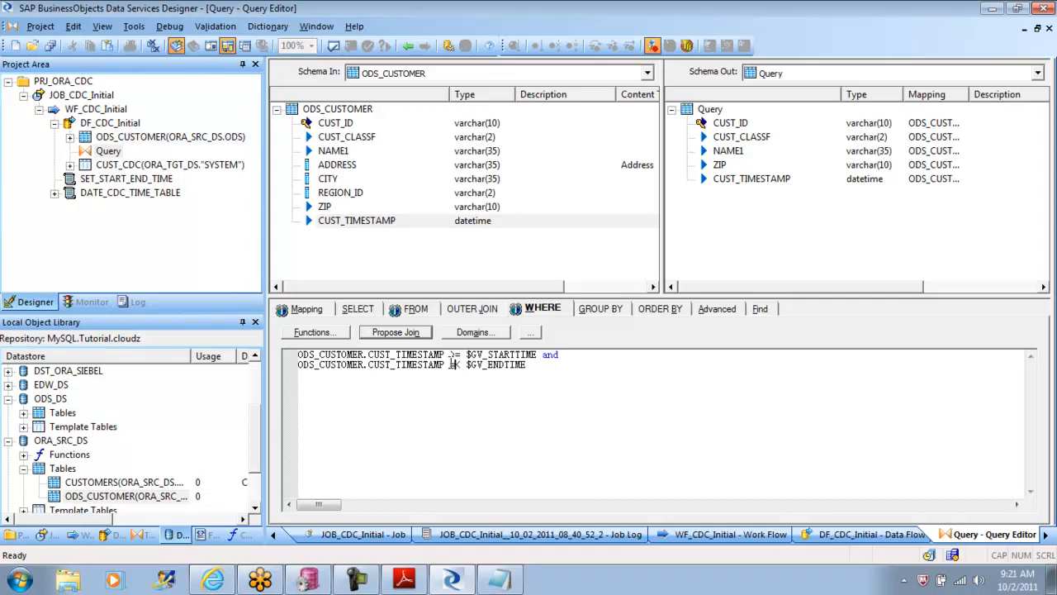
Step: Try to extend the WHERE clause with a further and condition using ODS_CUSTOMER.REGION_ID in
left_click(535, 368)
key("Return")
key("Return")
key("Return")
left_click(554, 368)
type("and")
left_click_drag(342, 194, 326, 399)
type("in")
Step: Remove the REGION_ID condition and the trailing and after $GV_ENDTIME from the WHERE clause
key("BackSpace")
key("BackSpace")
key("BackSpace")
key("BackSpace")
key("BackSpace")
key("BackSpace")
key("BackSpace")
key("BackSpace")
key("BackSpace")
key("BackSpace")
key("BackSpace")
key("BackSpace")
key("BackSpace")
key("BackSpace")
key("BackSpace")
key("BackSpace")
key("BackSpace")
key("BackSpace")
key("BackSpace")
key("BackSpace")
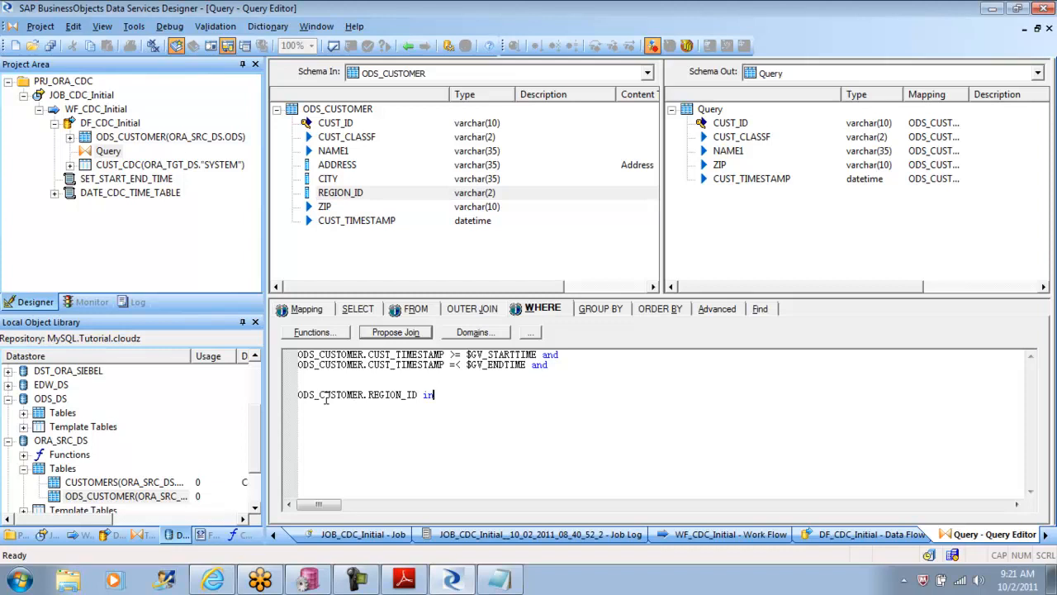
key("BackSpace")
key("BackSpace")
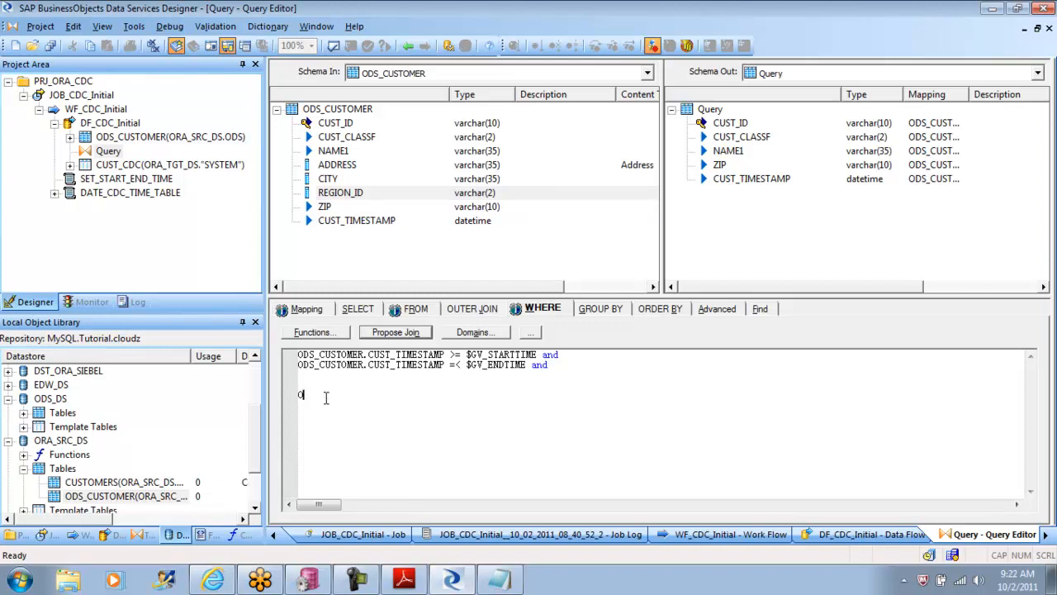
left_click(553, 364)
key("BackSpace")
key("BackSpace")
key("BackSpace")
Step: Validate the Query, review the validation output, and compare the WHERE clause with the condition in the tutorial PDF
left_click(334, 46)
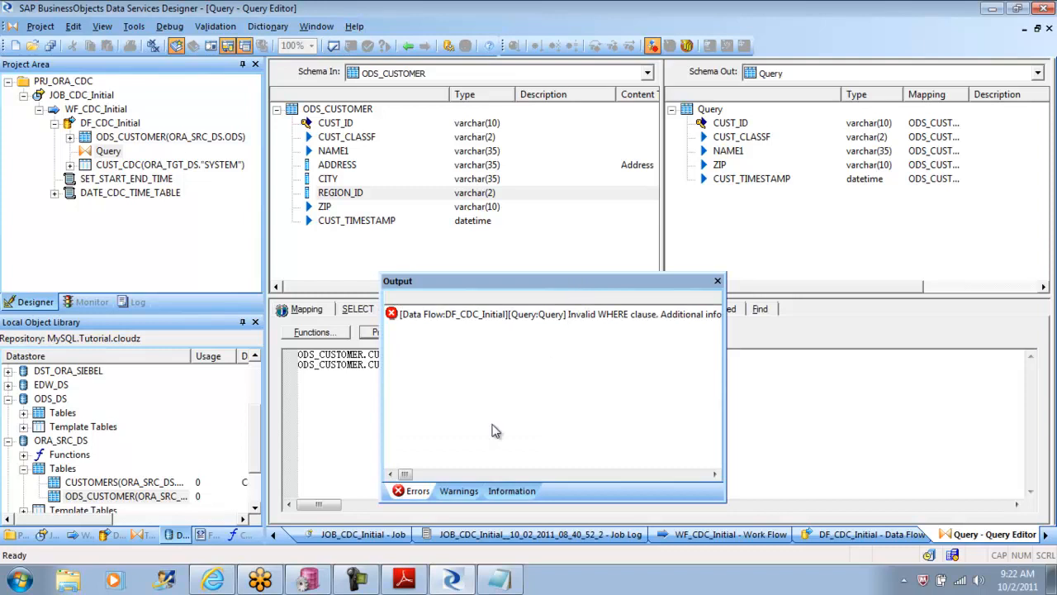
left_click_drag(407, 477, 475, 483)
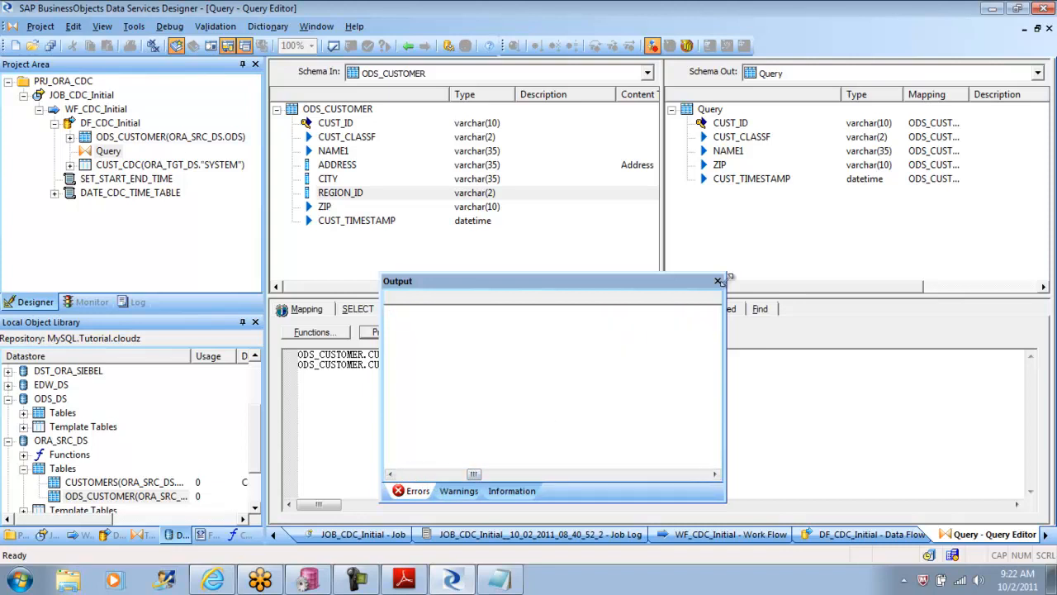
left_click(717, 280)
left_click(582, 414)
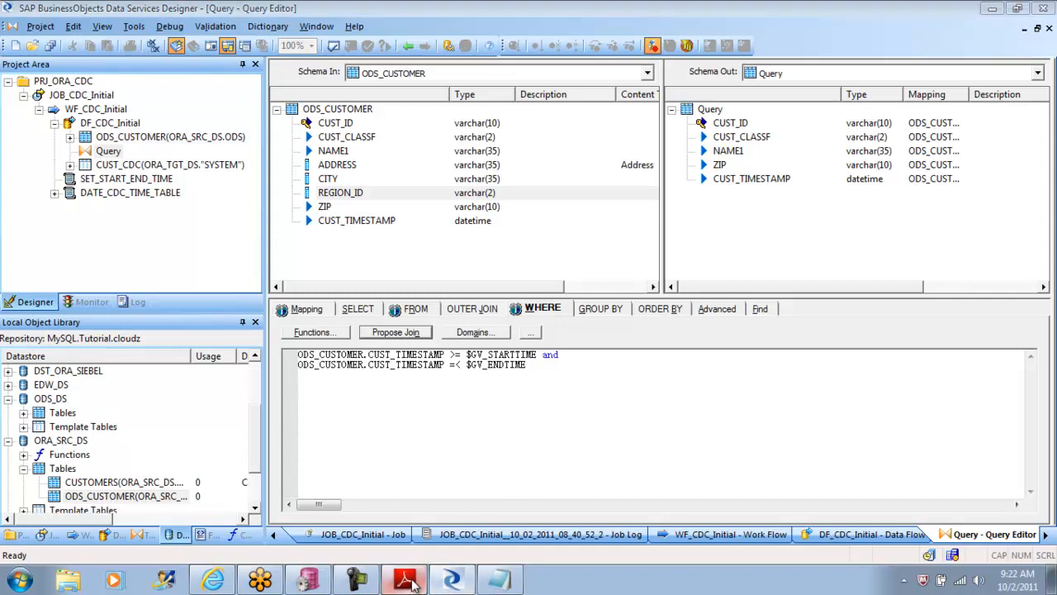
left_click(409, 581)
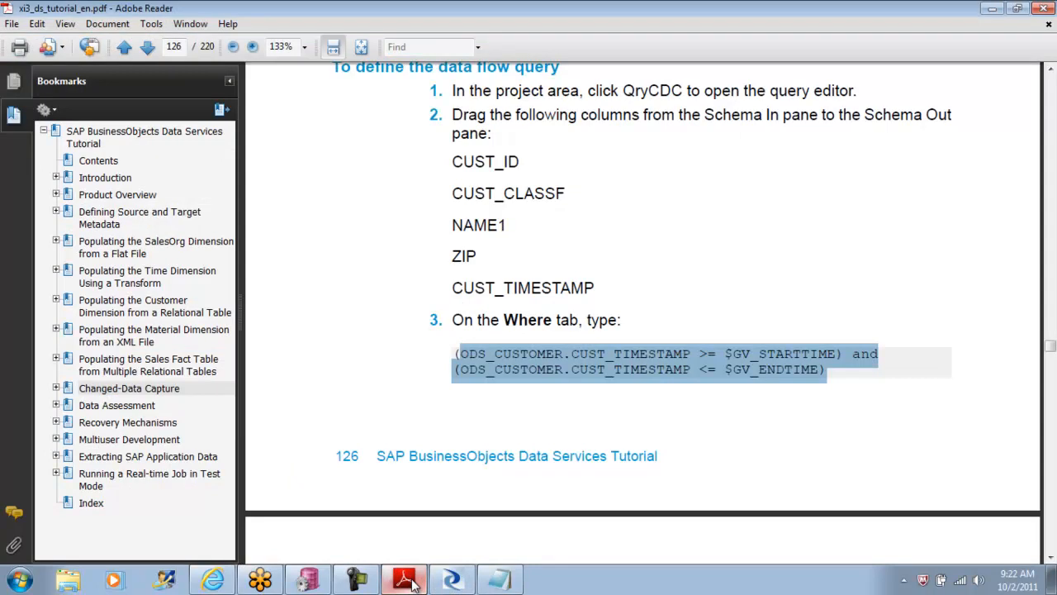
left_click(410, 582)
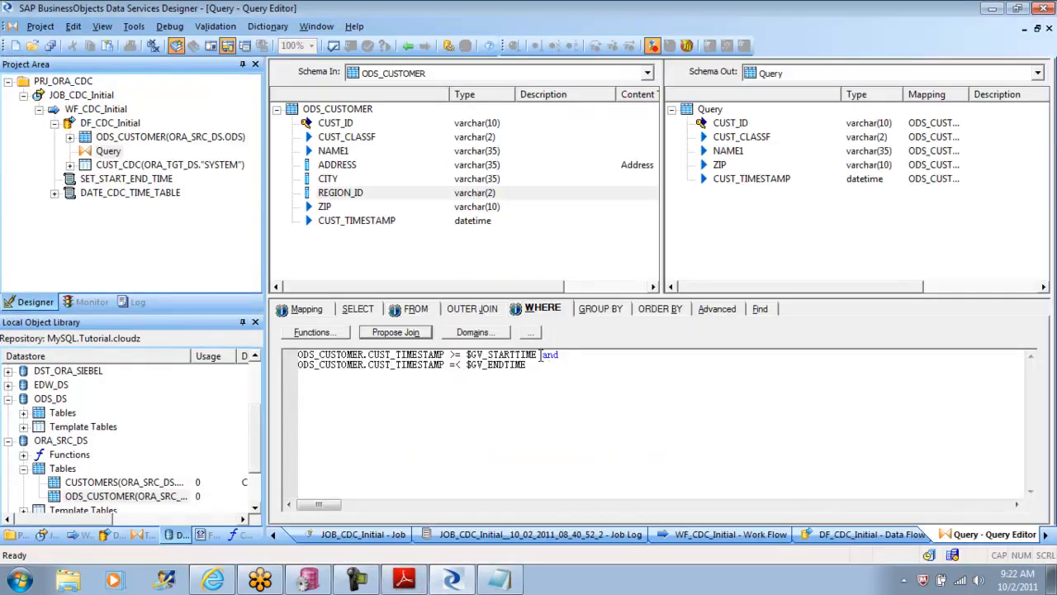
Step: Move the and operator in the WHERE clause to the start of the $GV_ENDTIME line
mouse_move(540, 355)
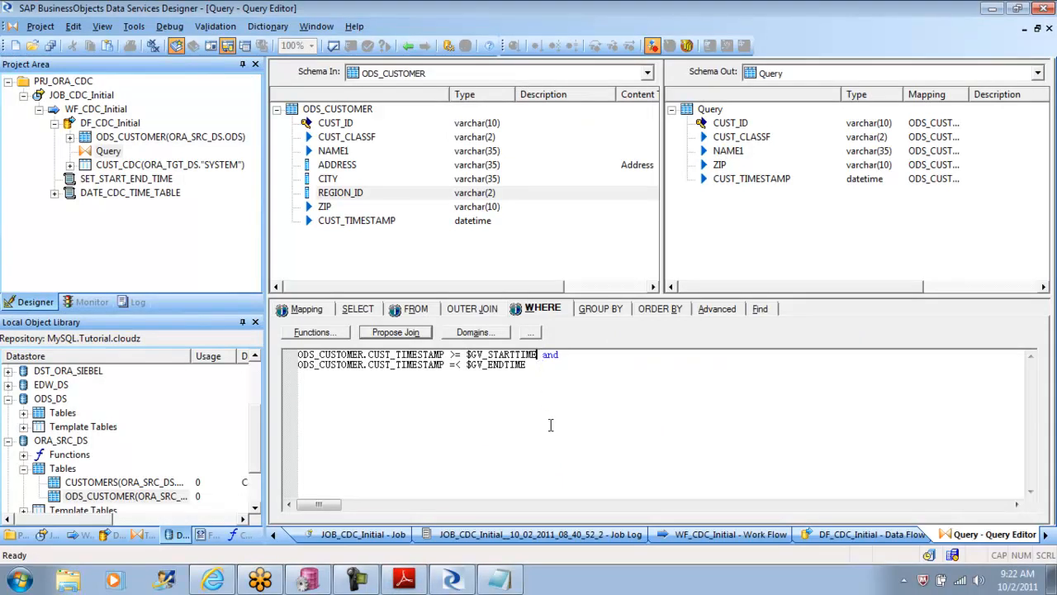
key("Return")
key("Left")
key("Down")
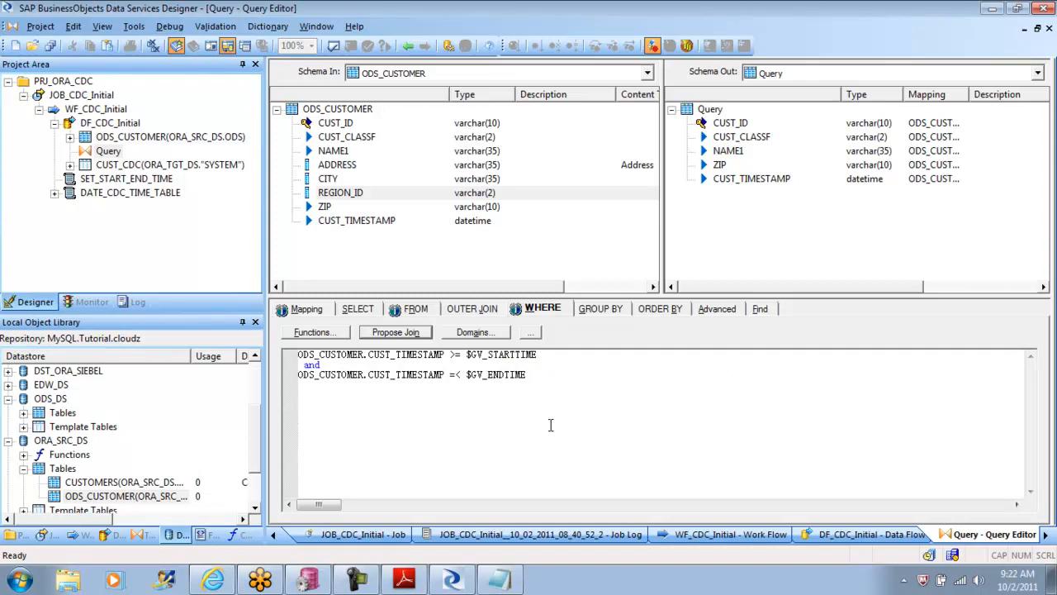
key("Home")
key("BackSpace")
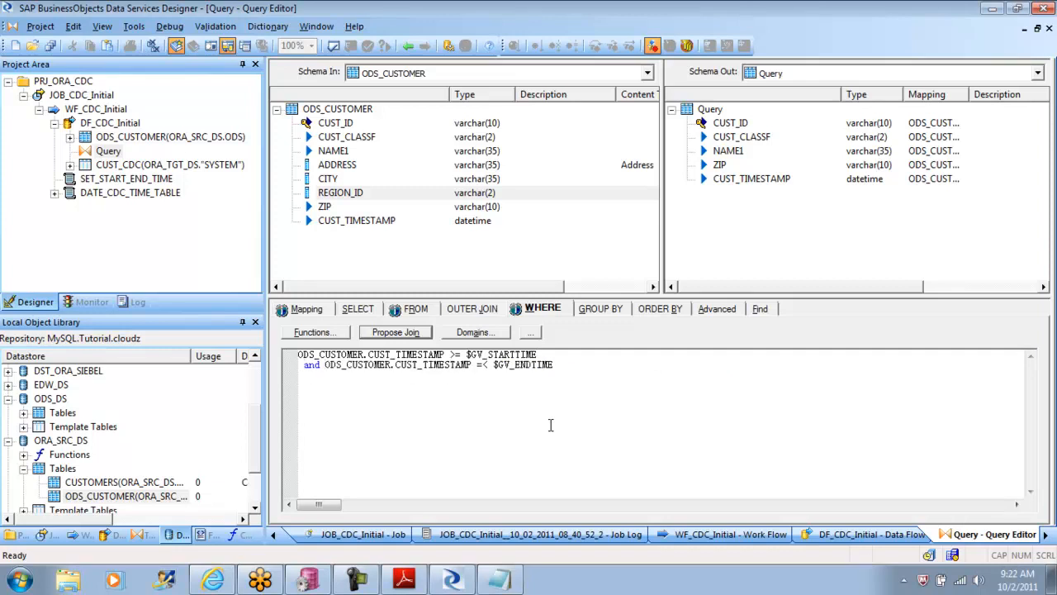
key("BackSpace")
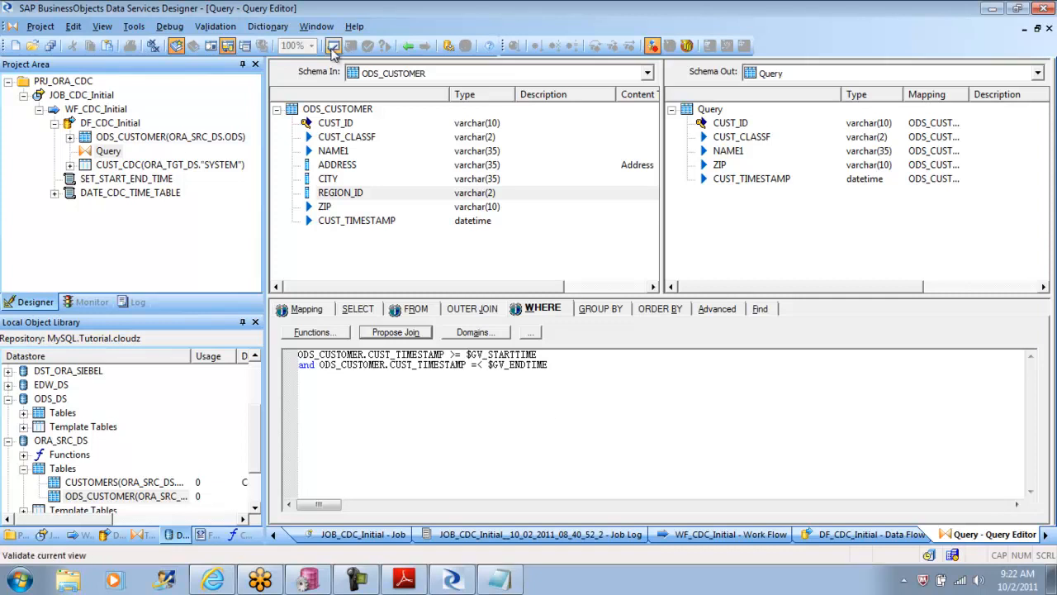
Step: Validate the Query again, read the full text of the WHERE clause error, and close the output
left_click(334, 45)
right_click(509, 318)
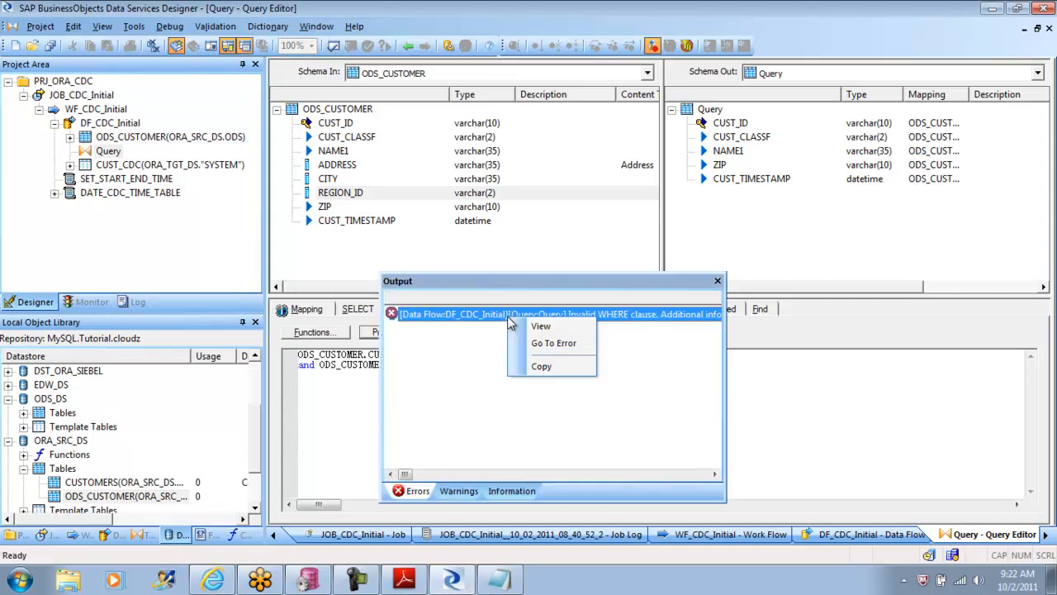
left_click(541, 327)
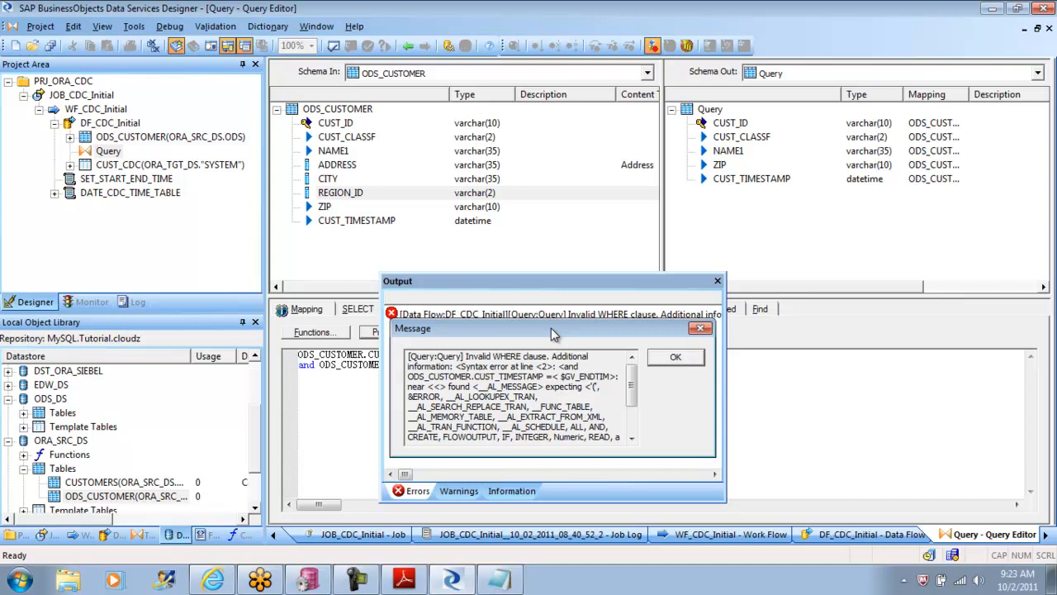
left_click(676, 357)
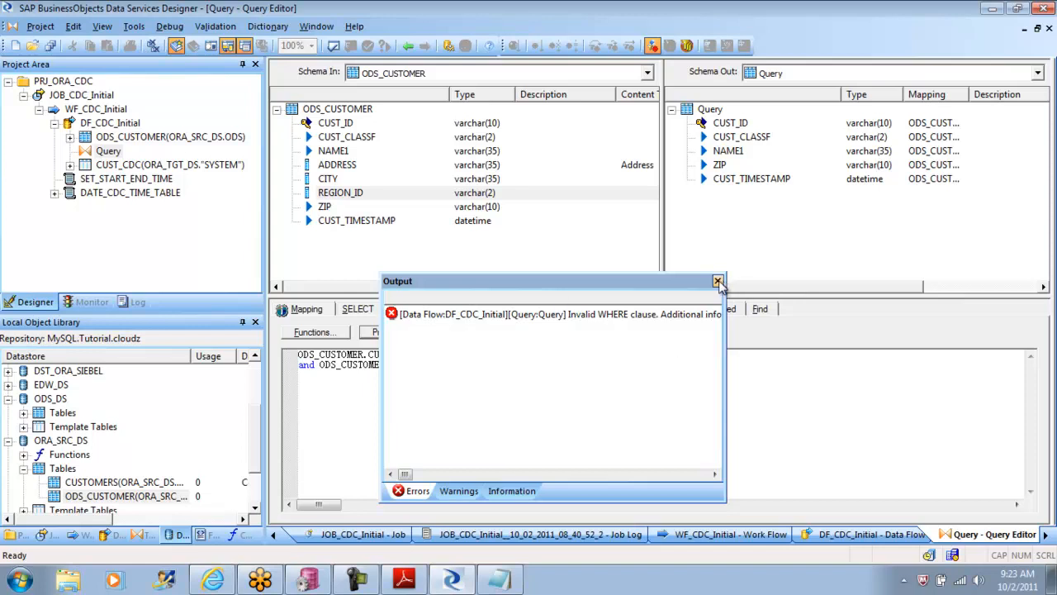
left_click(718, 281)
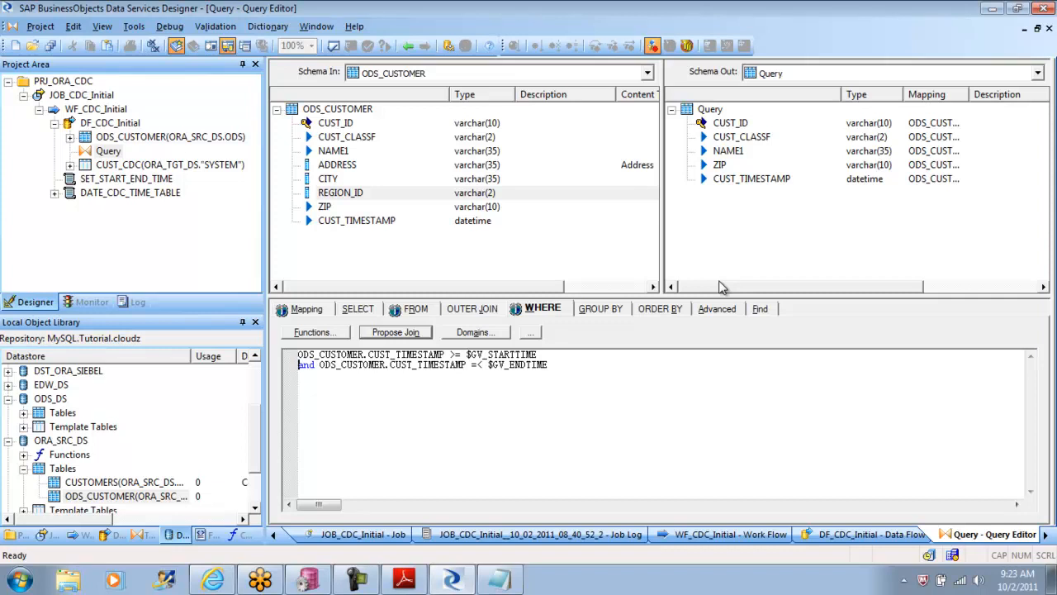
Step: Save all changes to WF_CDC_Initial, JOB_CDC_Initial and DF_CDC_Initial, and return to the data flow view
left_click(40, 26)
left_click(52, 136)
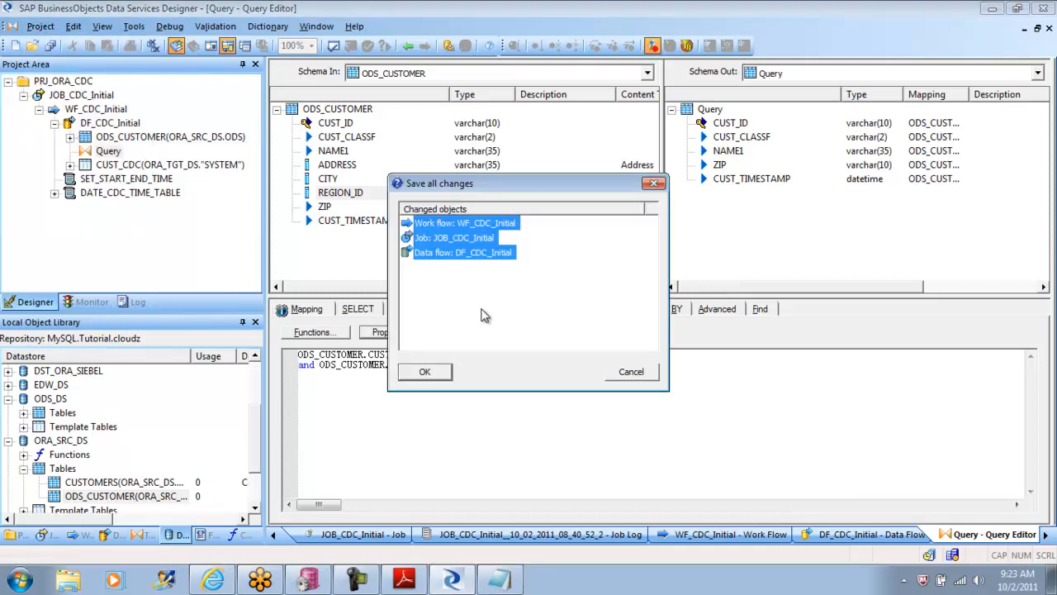
left_click(426, 371)
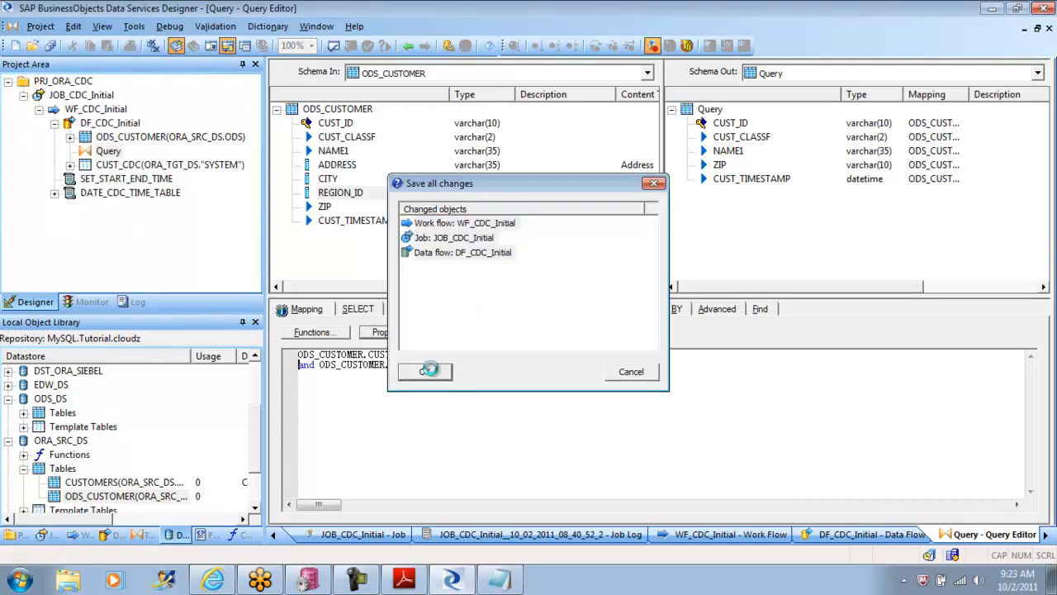
left_click(409, 46)
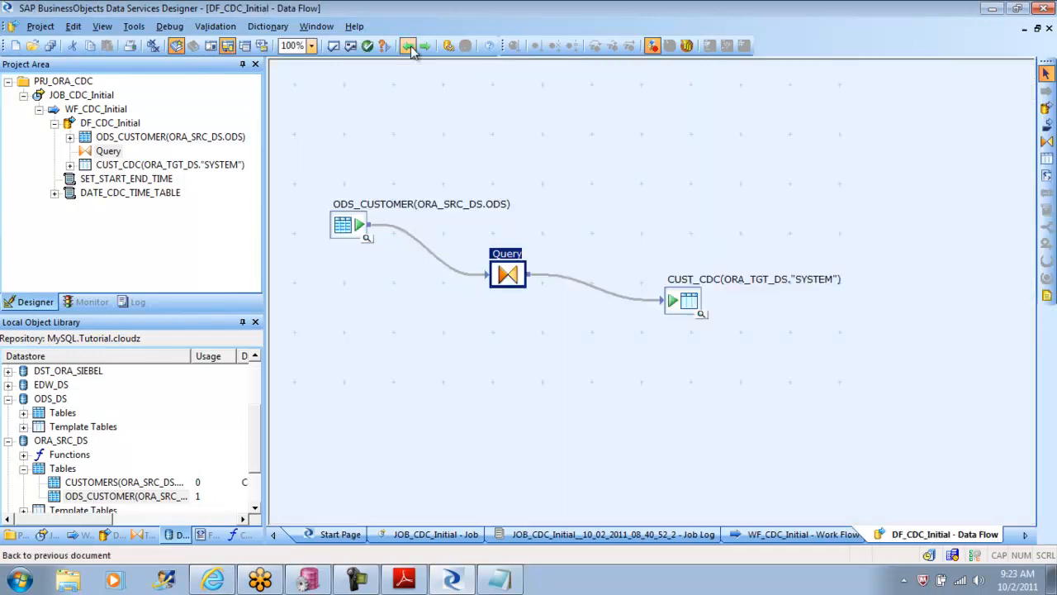
Step: Reopen the Query's WHERE clause from the data flow, validate it, and view the full error message
left_click(565, 183)
double_click(509, 277)
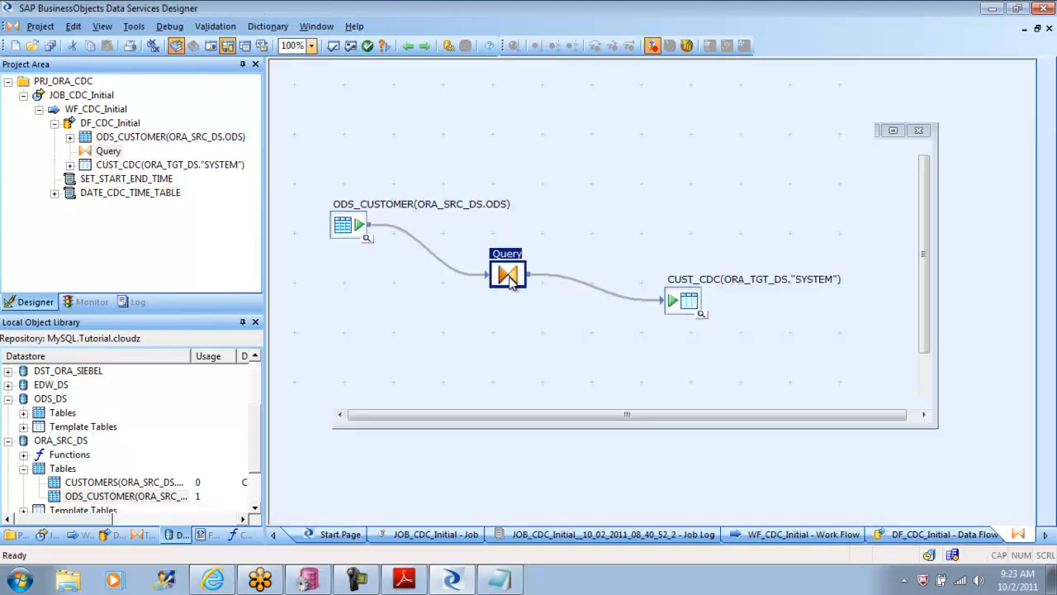
left_click(553, 311)
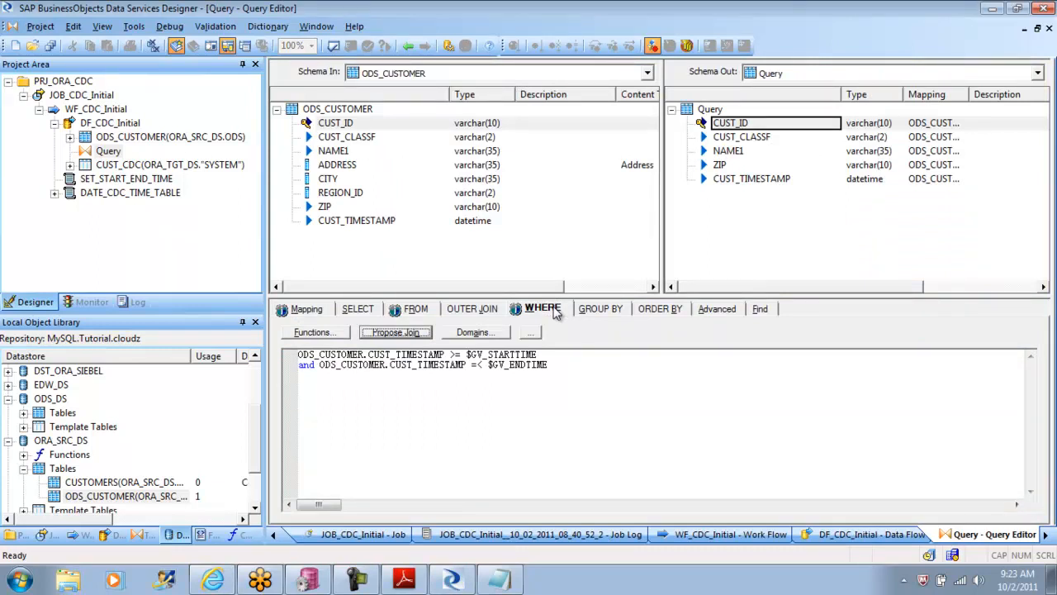
left_click(351, 48)
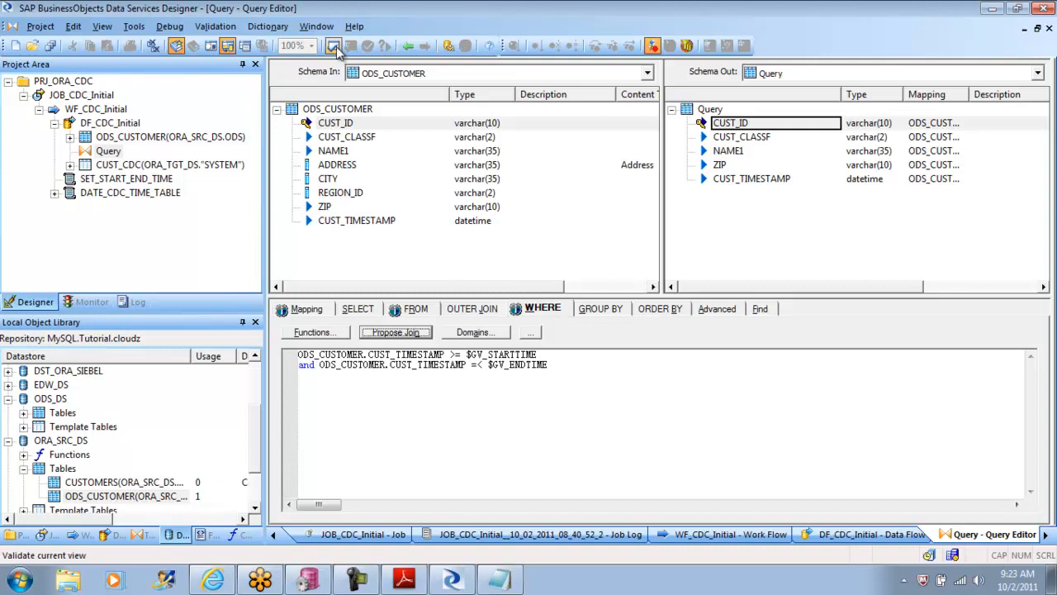
right_click(493, 317)
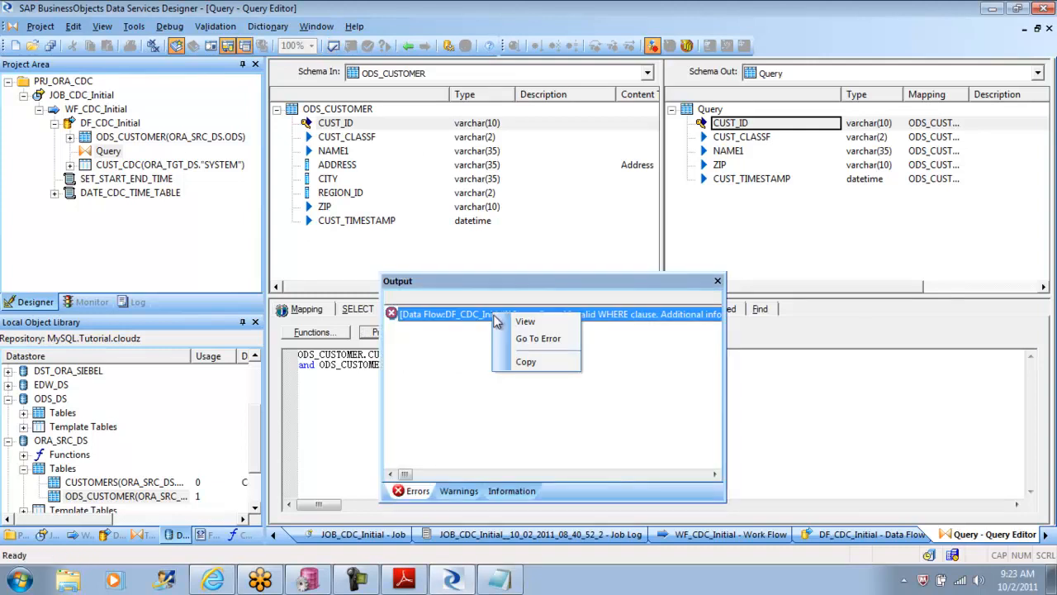
left_click(516, 324)
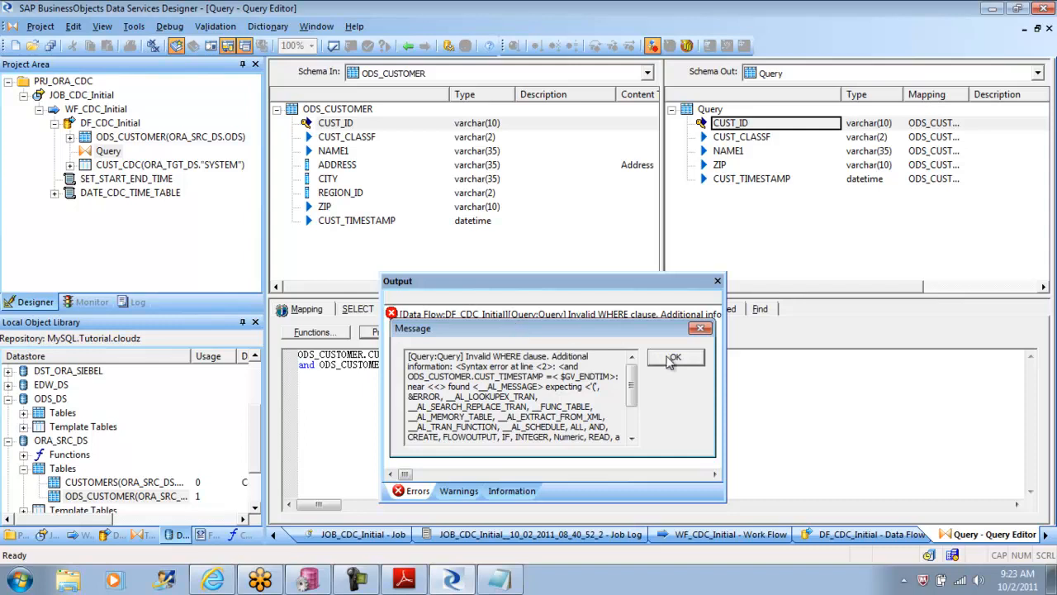
Step: Correct the $GV_ENDTIME comparison operator in the WHERE clause to <=, validate the Query, and compare the clause with the tutorial PDF
left_click(675, 357)
left_click(718, 282)
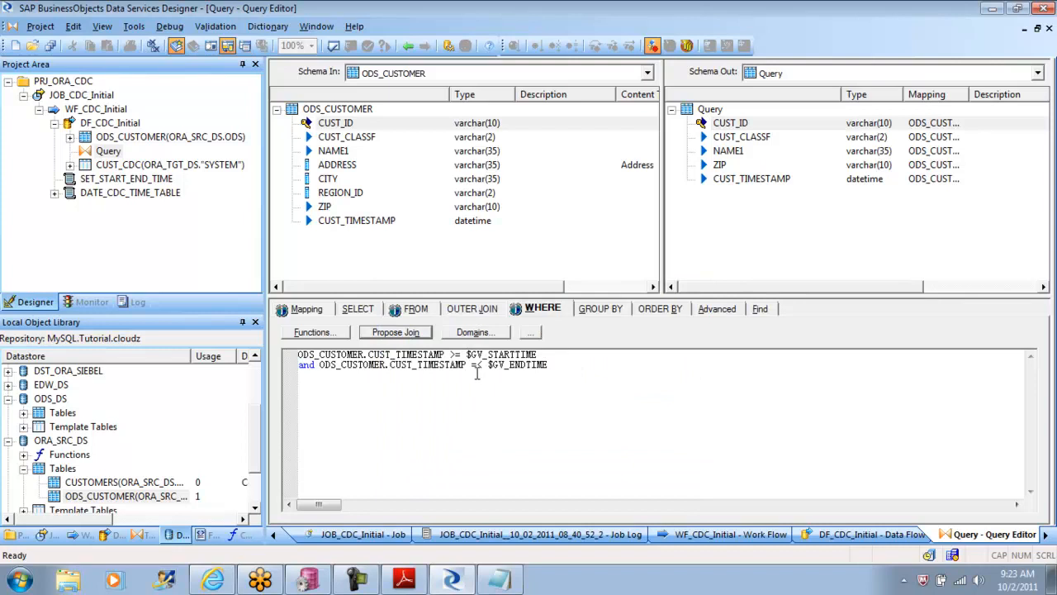
left_click(479, 386)
key("BackSpace")
type("=")
left_click(333, 46)
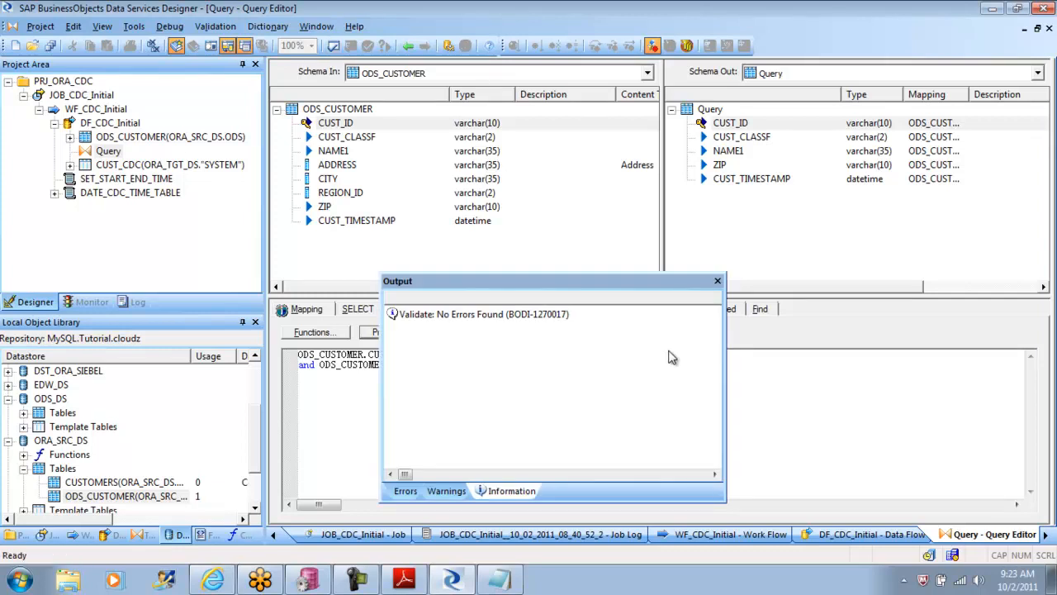
left_click(717, 280)
left_click(404, 580)
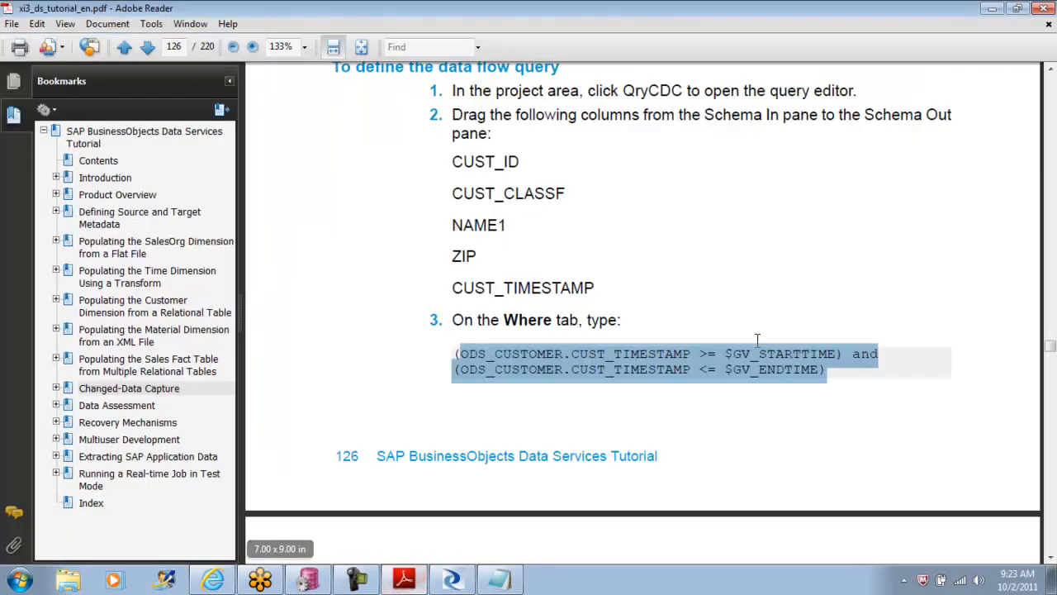
left_click(452, 580)
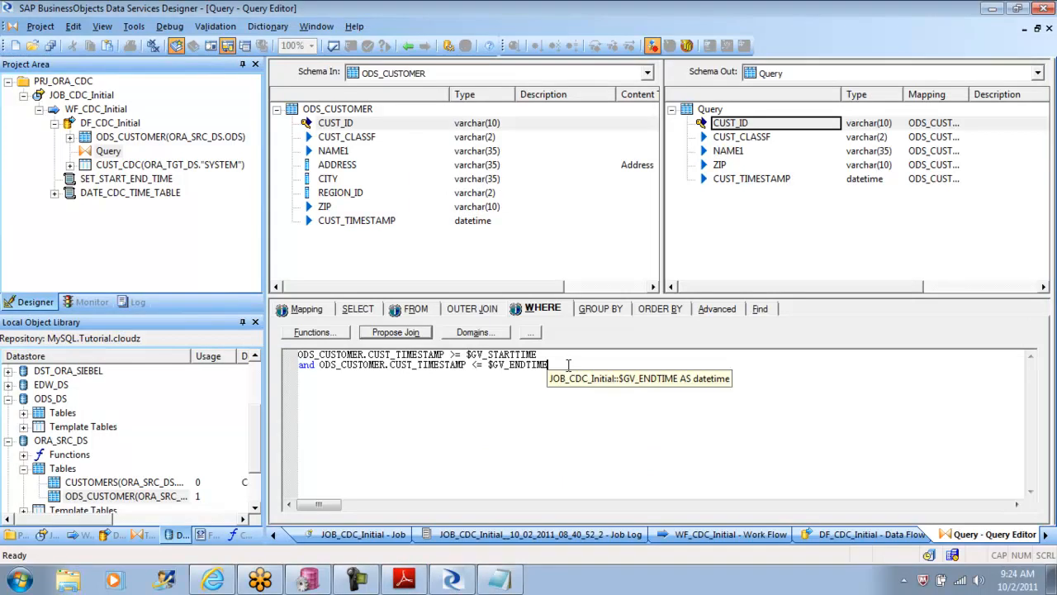
Step: Add the condition and ODS_CUSTOMER.REGION_ID in (1,2,3) as a third line of the WHERE clause and validate the Query
type("and")
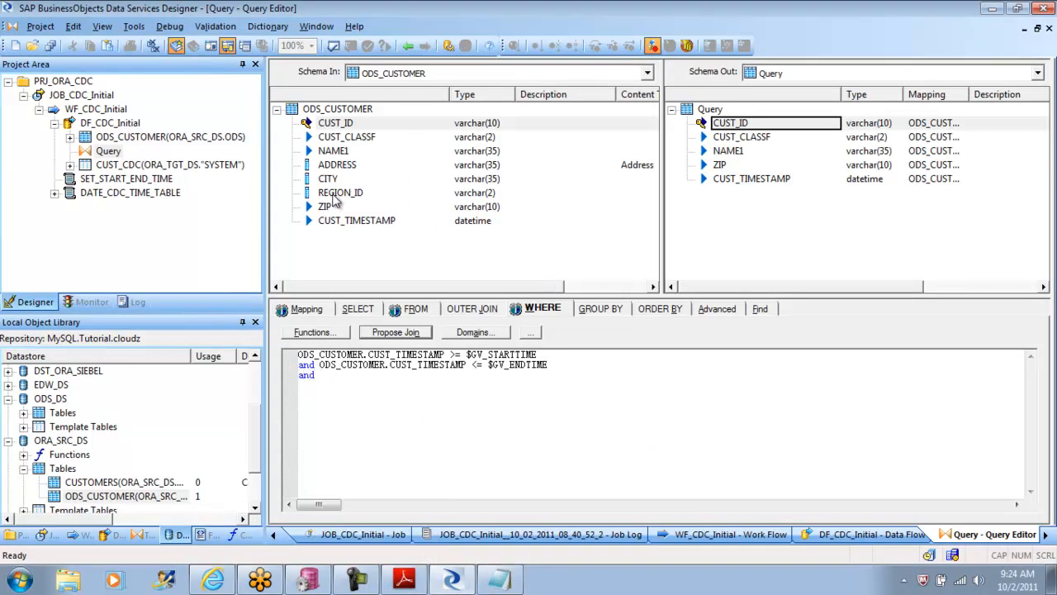
left_click(336, 199)
left_click_drag(336, 200, 362, 392)
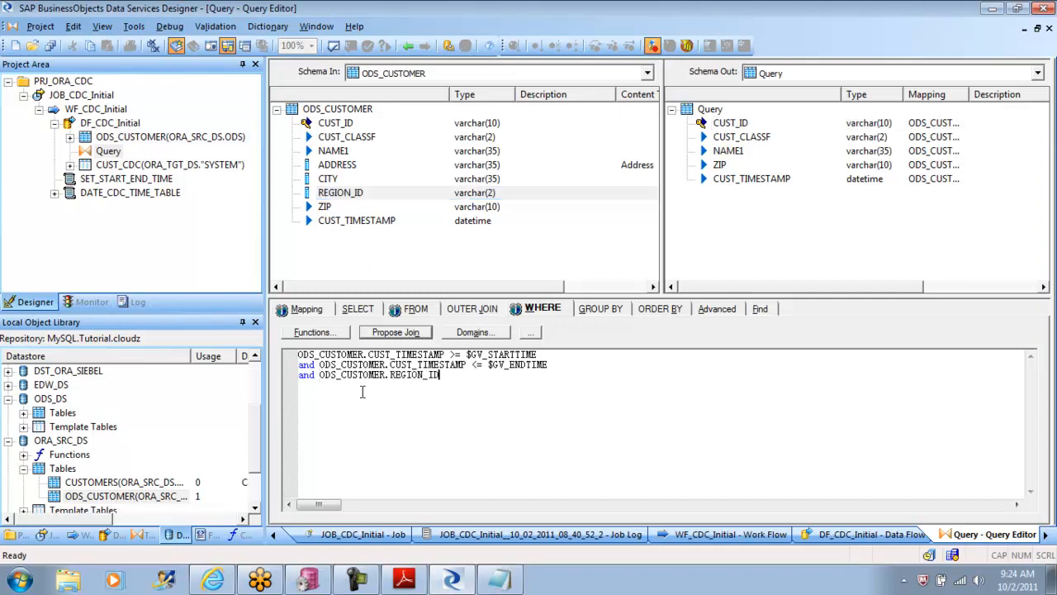
type("in (1,2,3)")
left_click(334, 47)
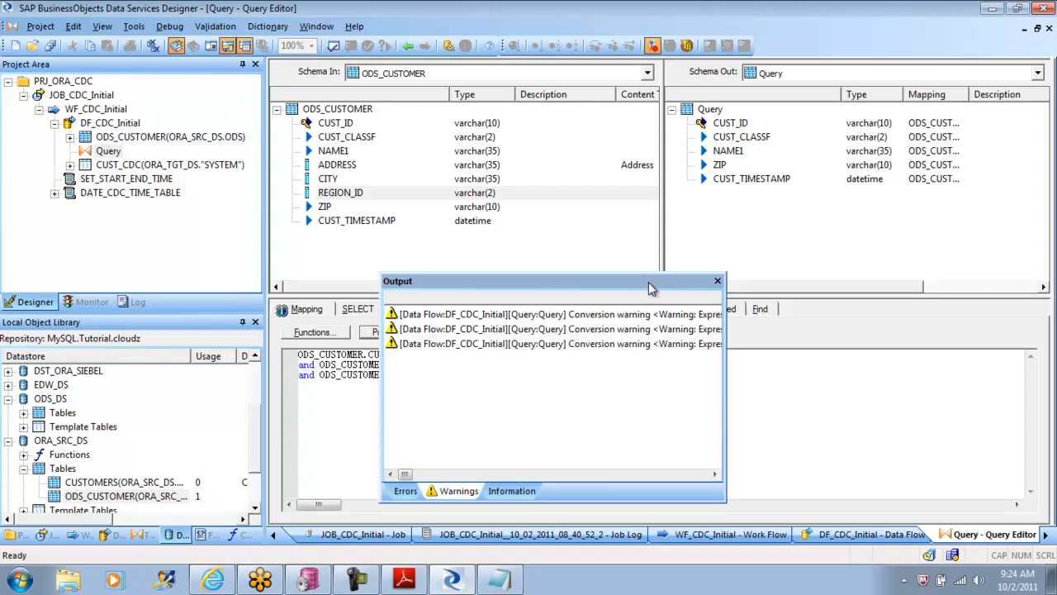
left_click(716, 281)
Step: Try changing the REGION_ID condition to not in (1,2,3), validate it, and read the full validation message
left_click(446, 374)
type("not in (1,2,3")
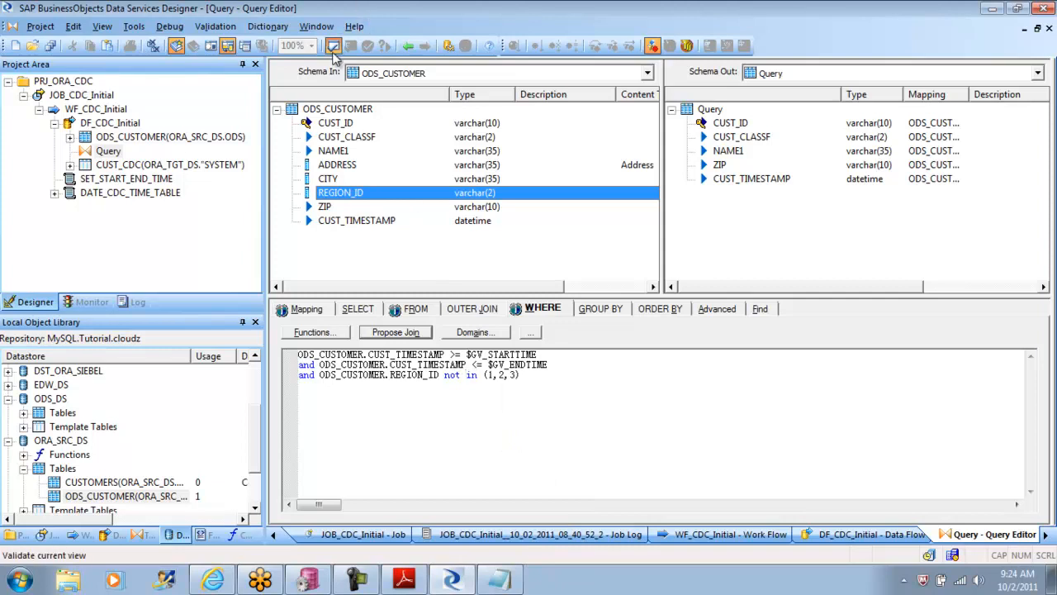
left_click(334, 48)
right_click(554, 318)
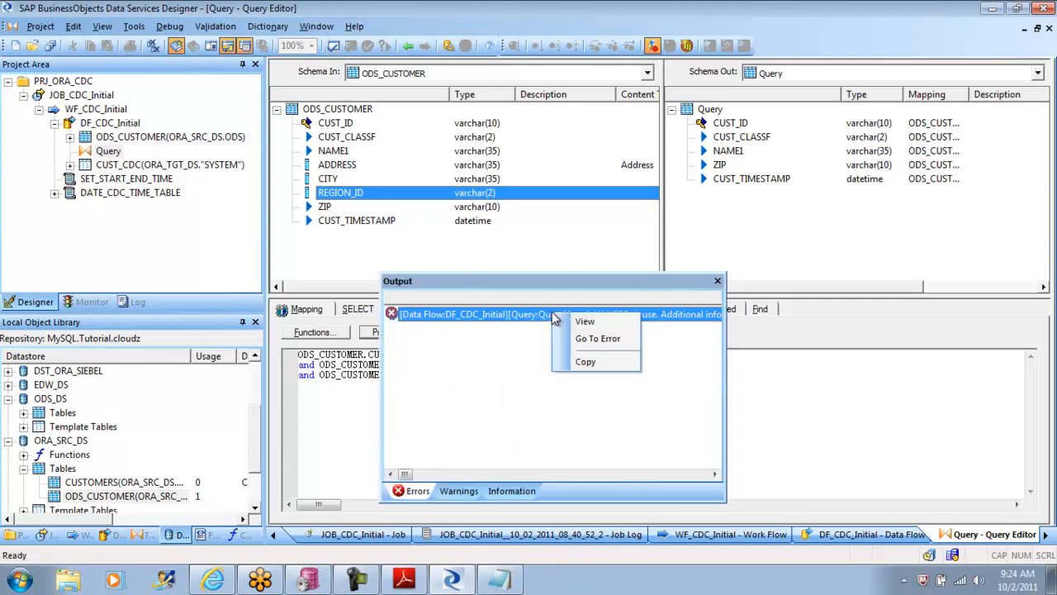
left_click(578, 324)
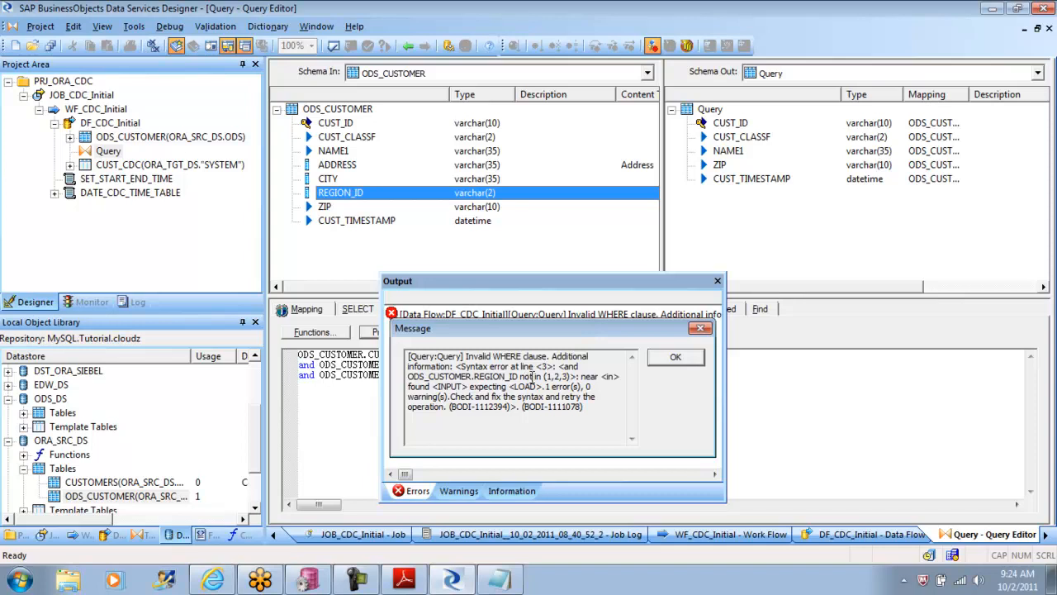
left_click(677, 357)
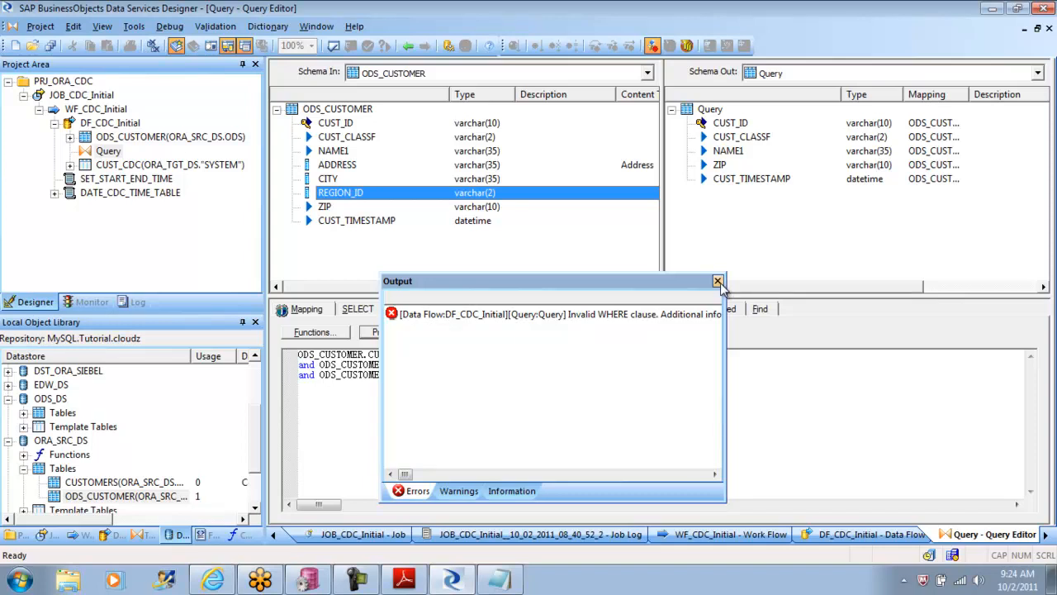
left_click(718, 282)
Step: Move not in front of ODS_CUSTOMER.REGION_ID in the third WHERE line and validate the Query
left_click(318, 376)
type("not")
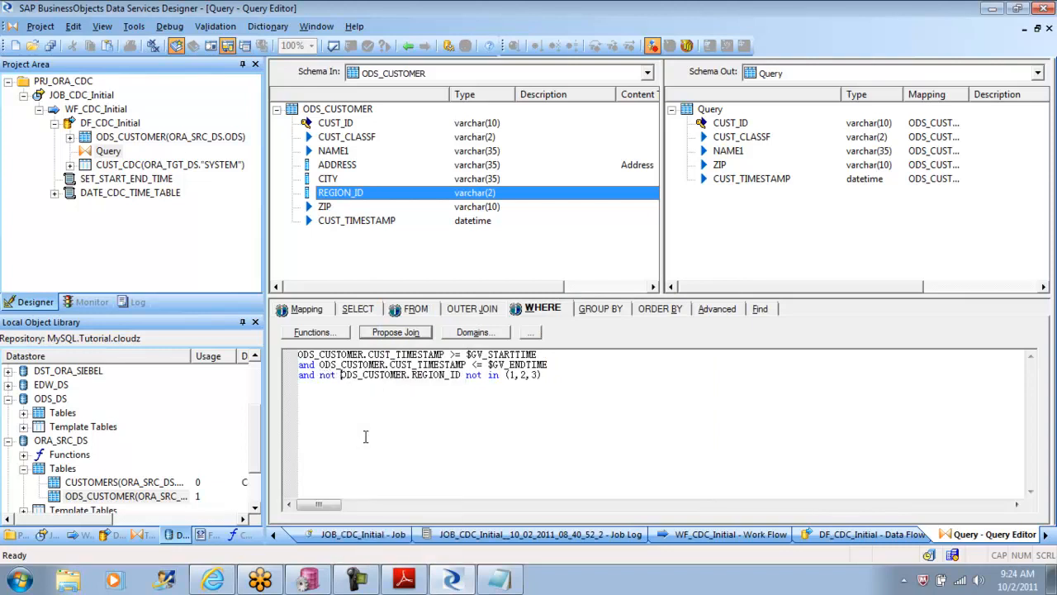
left_click(483, 375)
key("BackSpace")
key("BackSpace")
key("BackSpace")
left_click(334, 47)
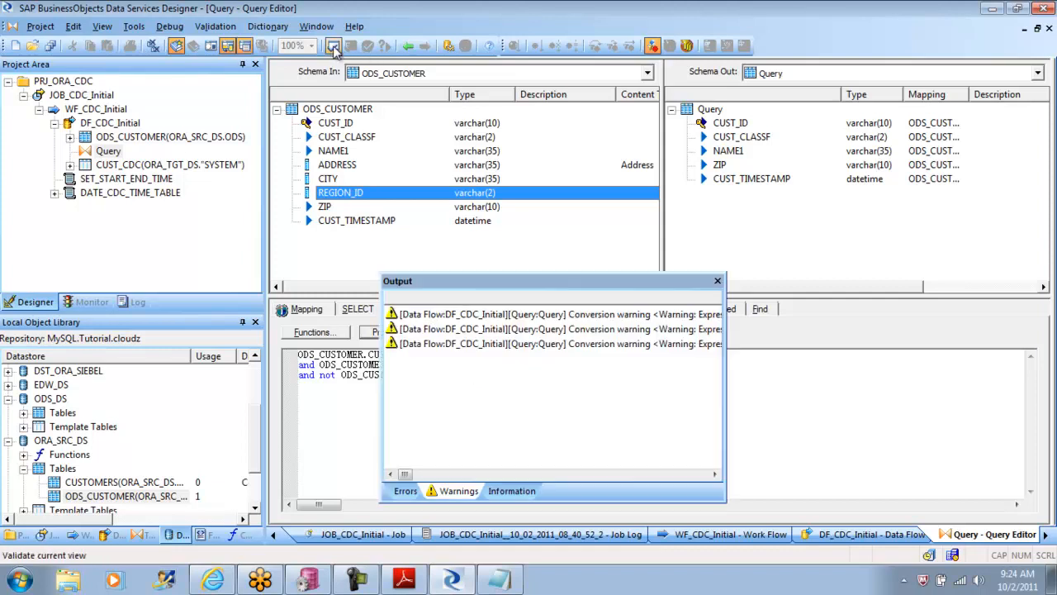
left_click(716, 281)
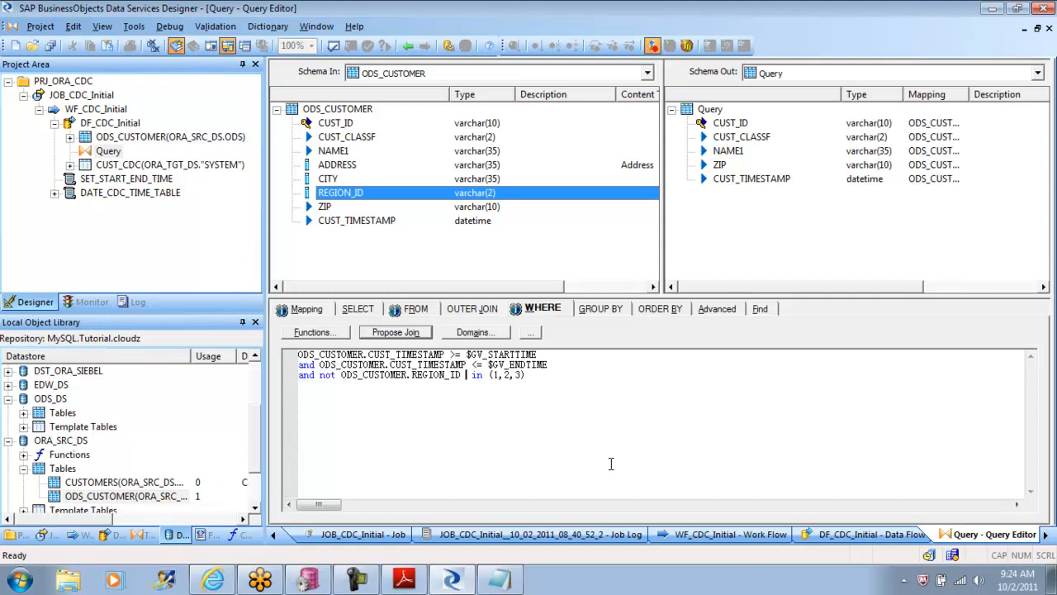
Step: Delete the REGION_ID condition line from the WHERE clause and revalidate the Query
left_click_drag(540, 378, 289, 394)
key("Delete")
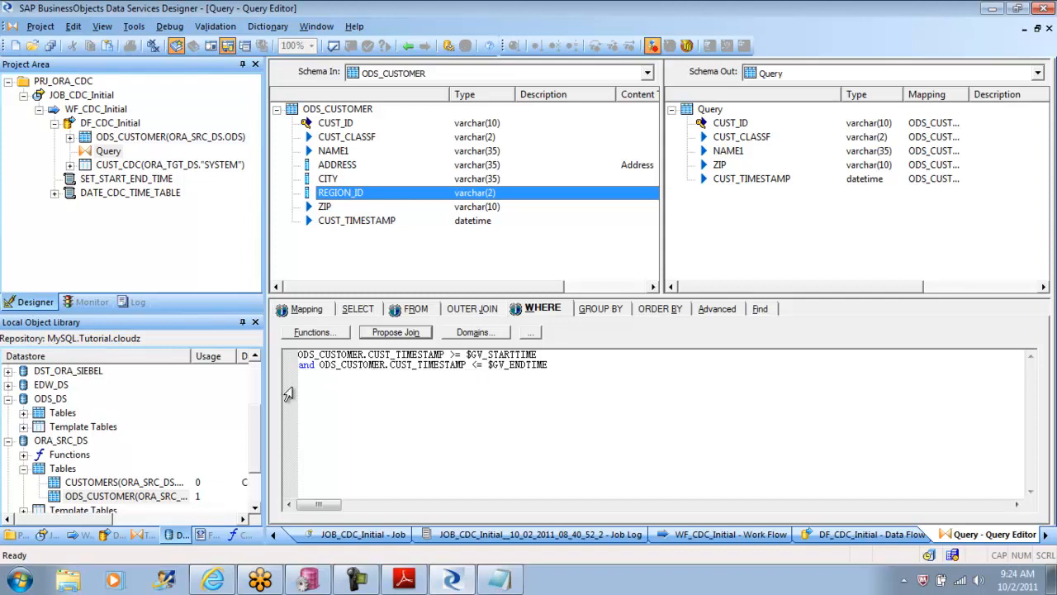
left_click(334, 49)
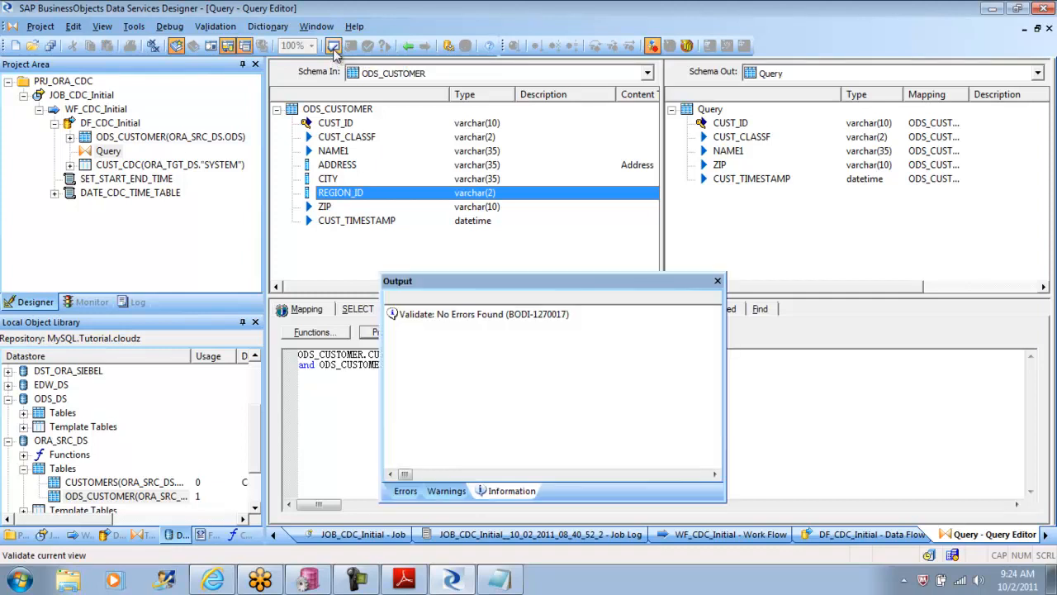
left_click(721, 282)
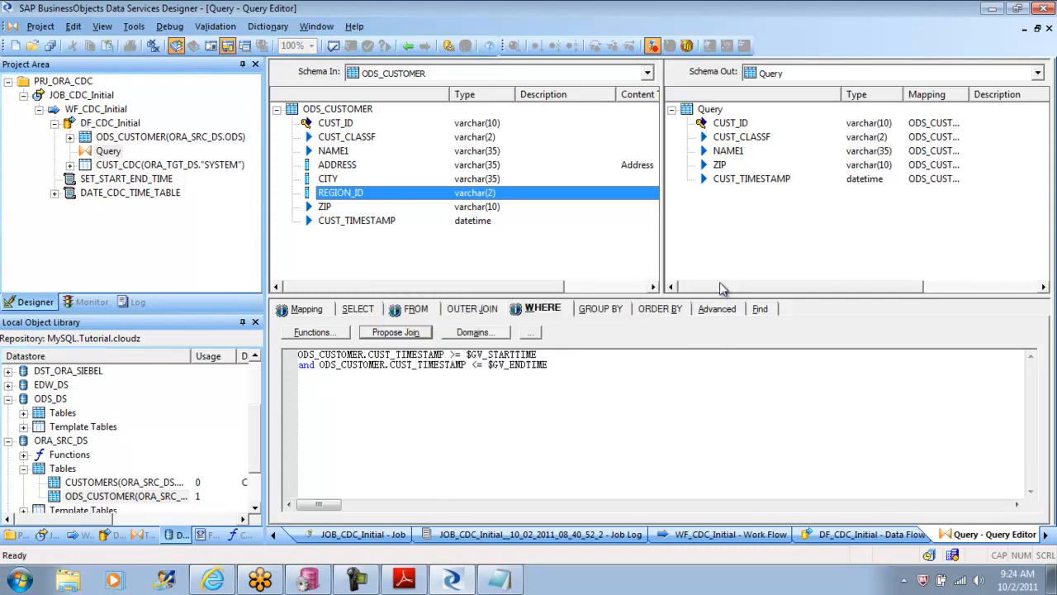
Step: Switch to the tutorial PDF and review the remaining instructions for JOB_CDC_Initial and the start of the delta-load section
left_click(406, 579)
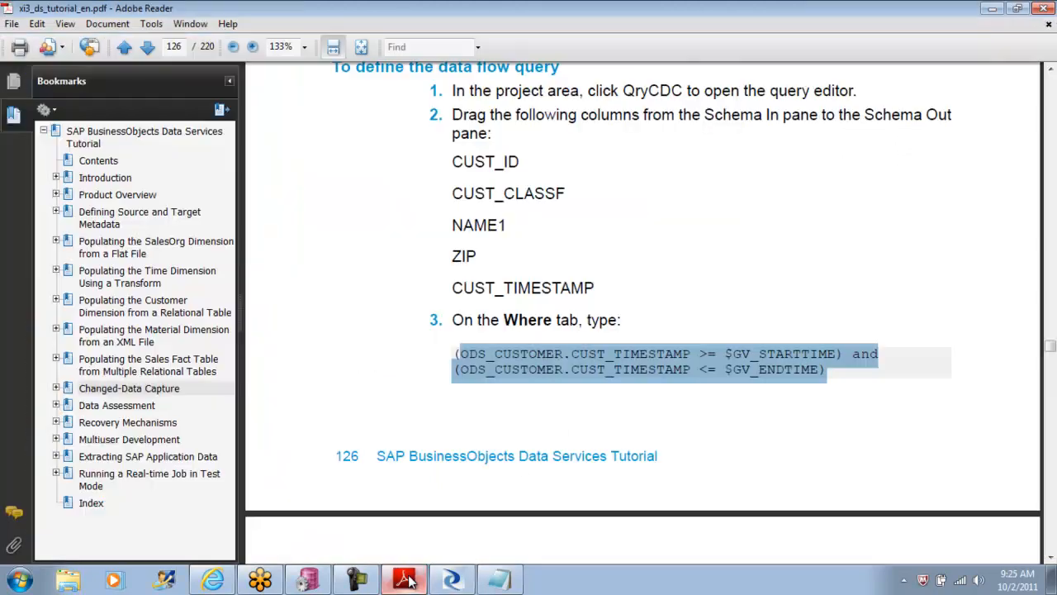
left_click(1050, 557)
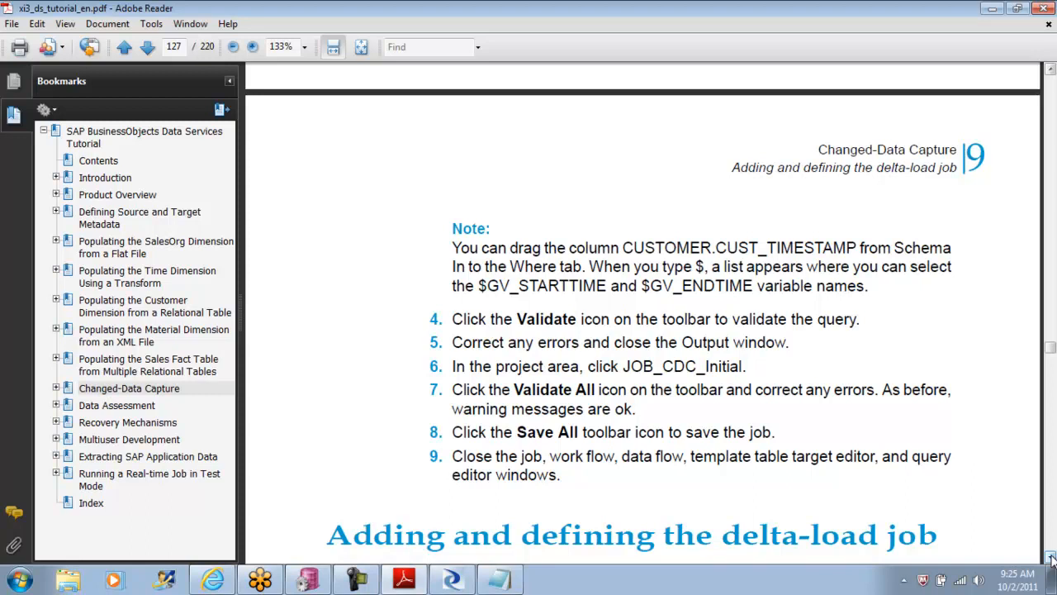
left_click(1051, 558)
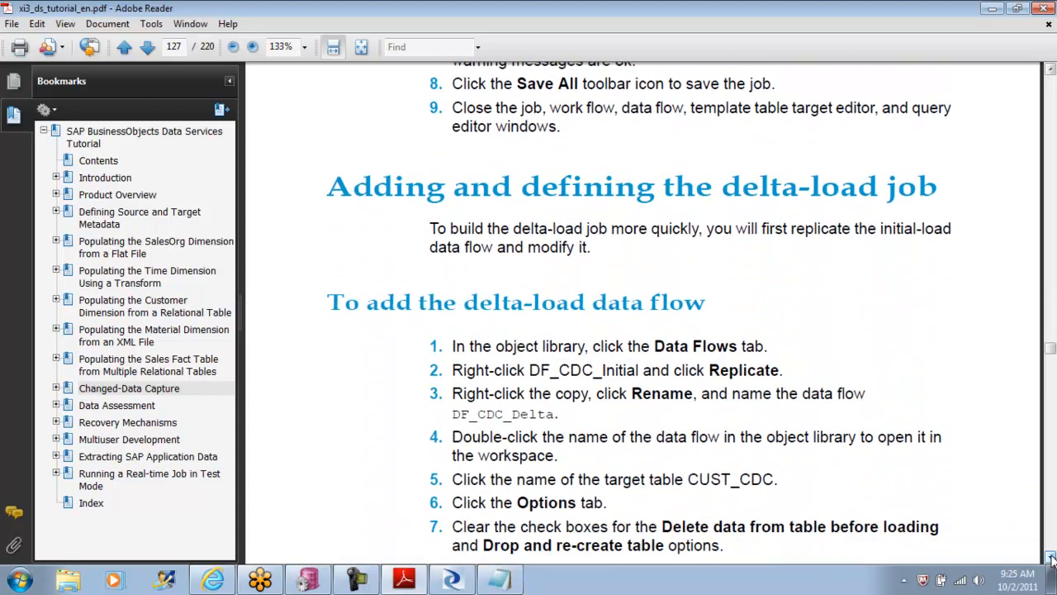
left_click(1051, 70)
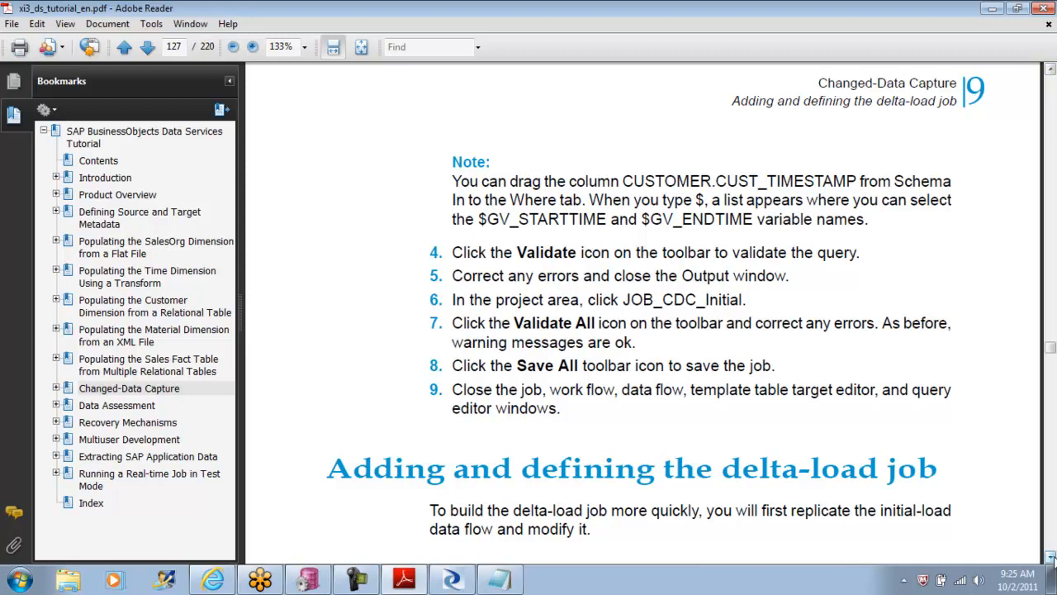
left_click(1050, 557)
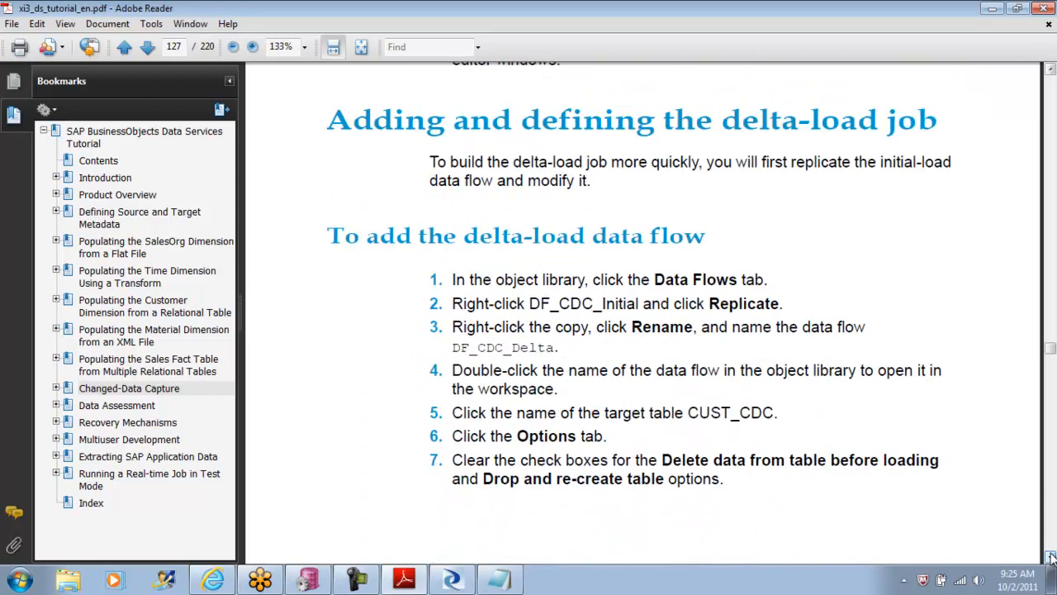
left_click(1050, 558)
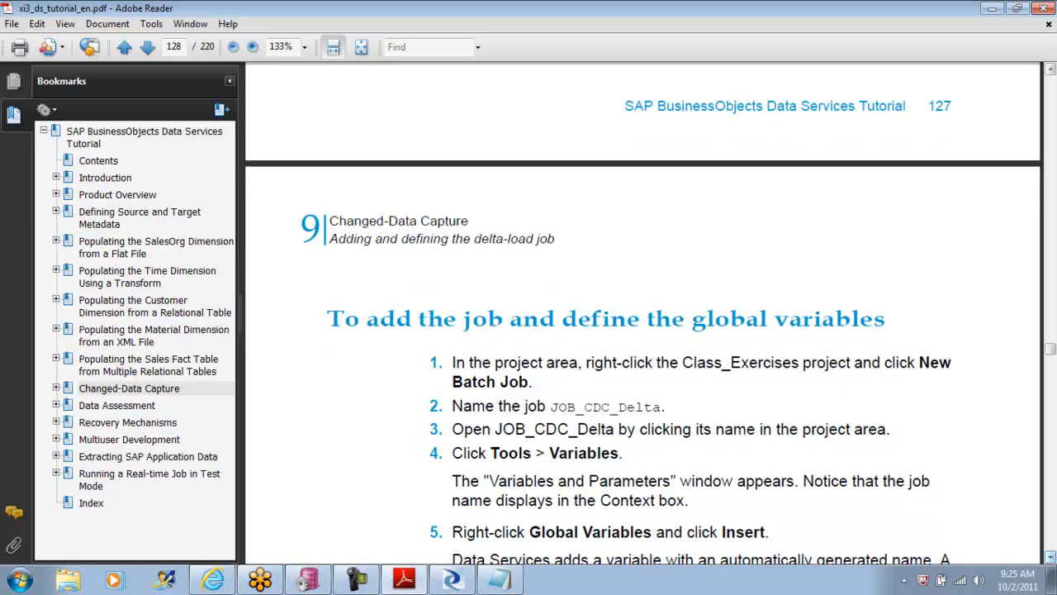
left_click(1051, 70)
left_click_drag(1051, 71, 1050, 71)
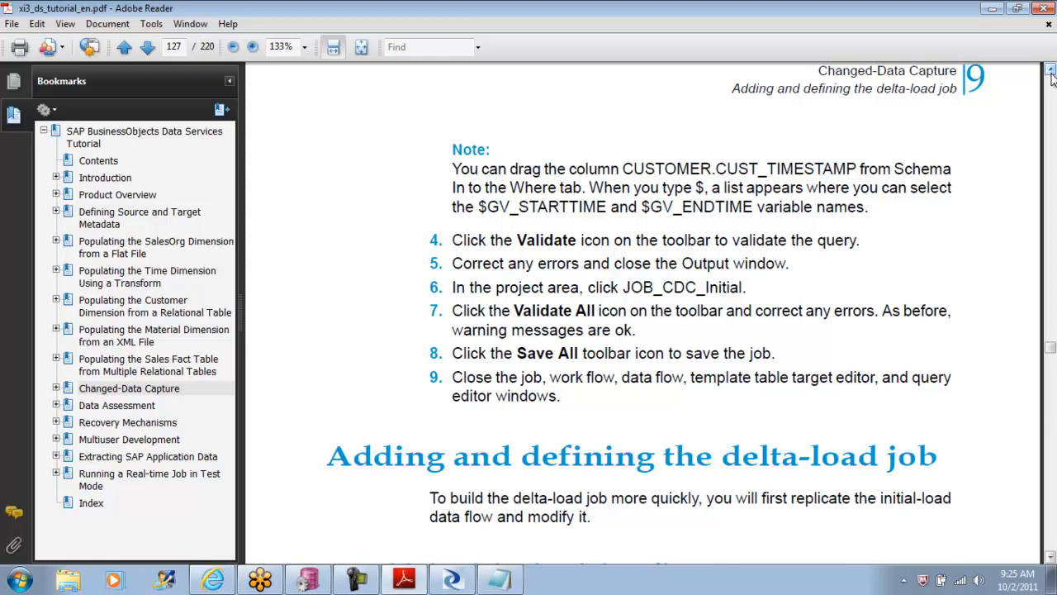
left_click_drag(1051, 71, 1050, 70)
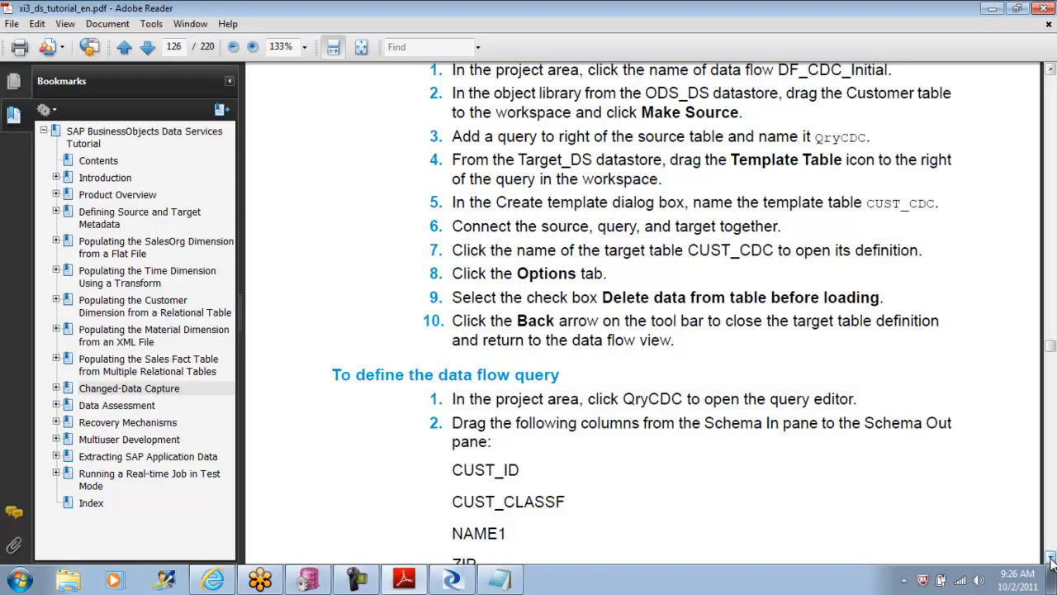
left_click_drag(1051, 560, 1052, 560)
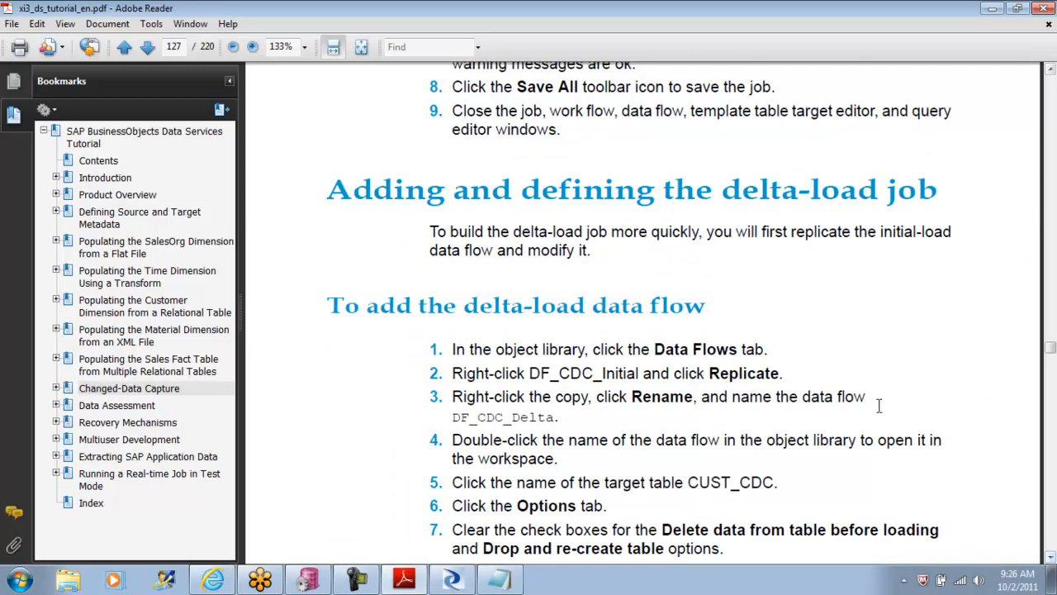
Step: Read the tutorial's delta-load job instructions, covering global variables, work flow and scripts, through to the section on executing the jobs
left_click_drag(725, 189, 929, 198)
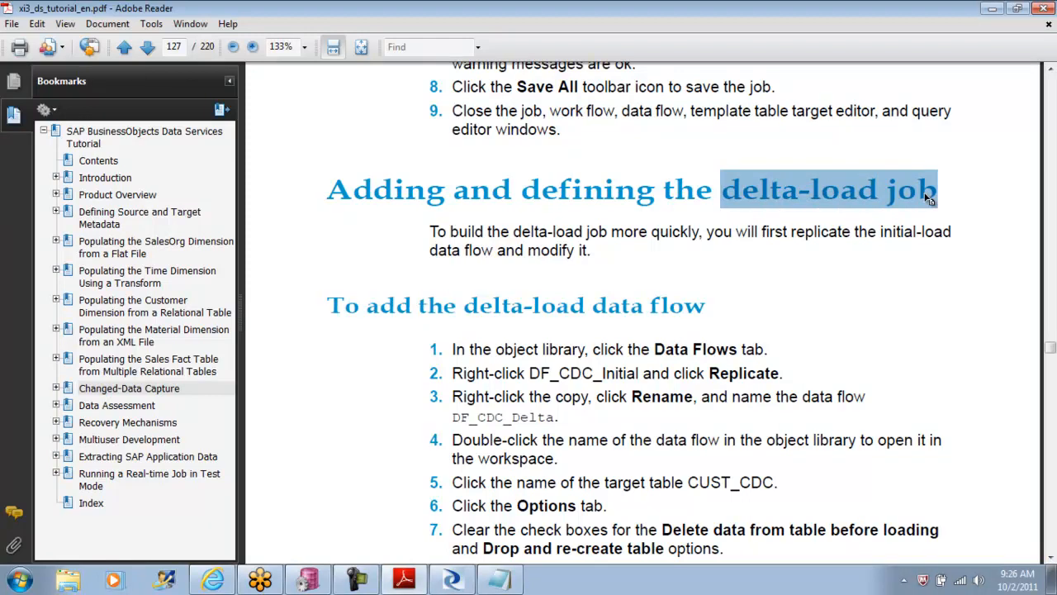
left_click(1051, 557)
left_click(1051, 557)
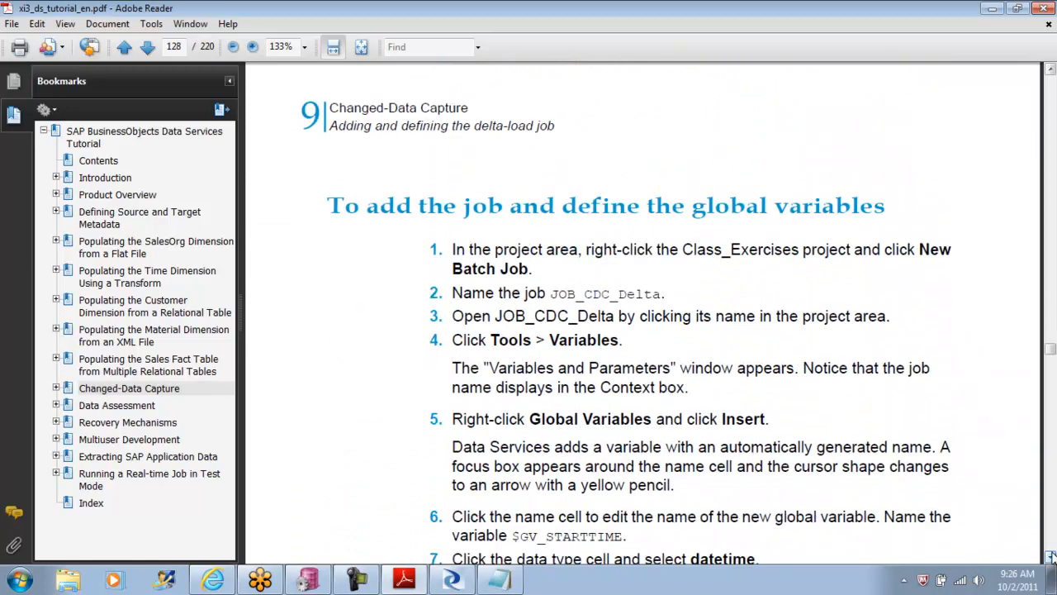
left_click(1051, 558)
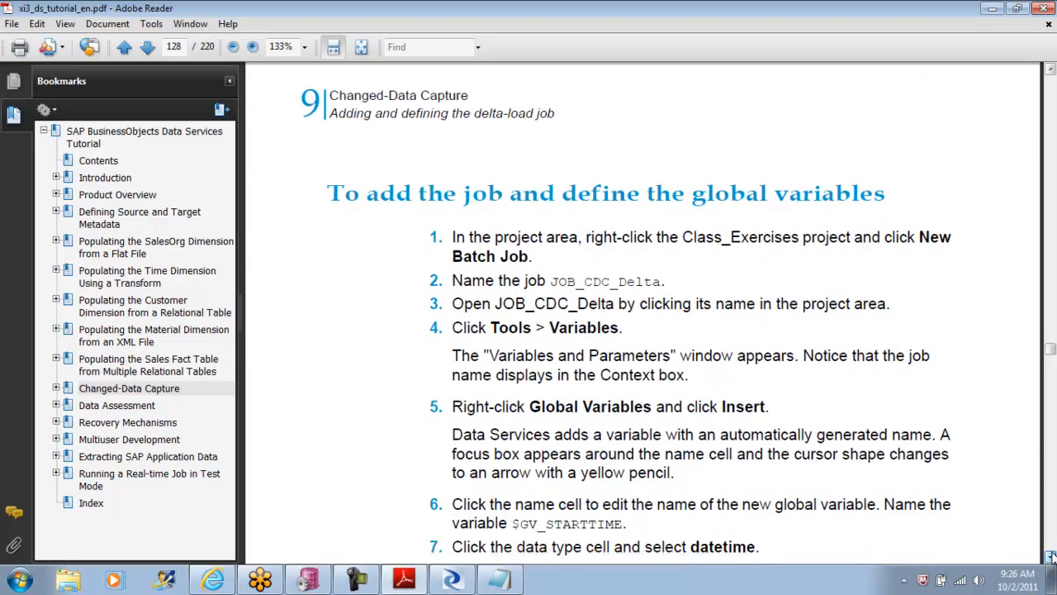
left_click(1052, 558)
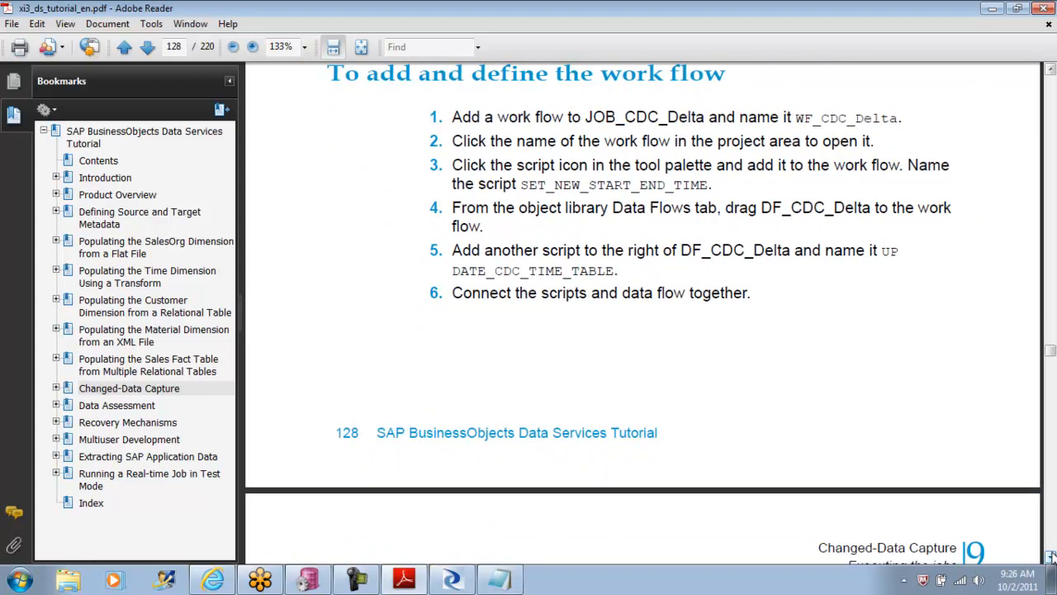
left_click(1052, 557)
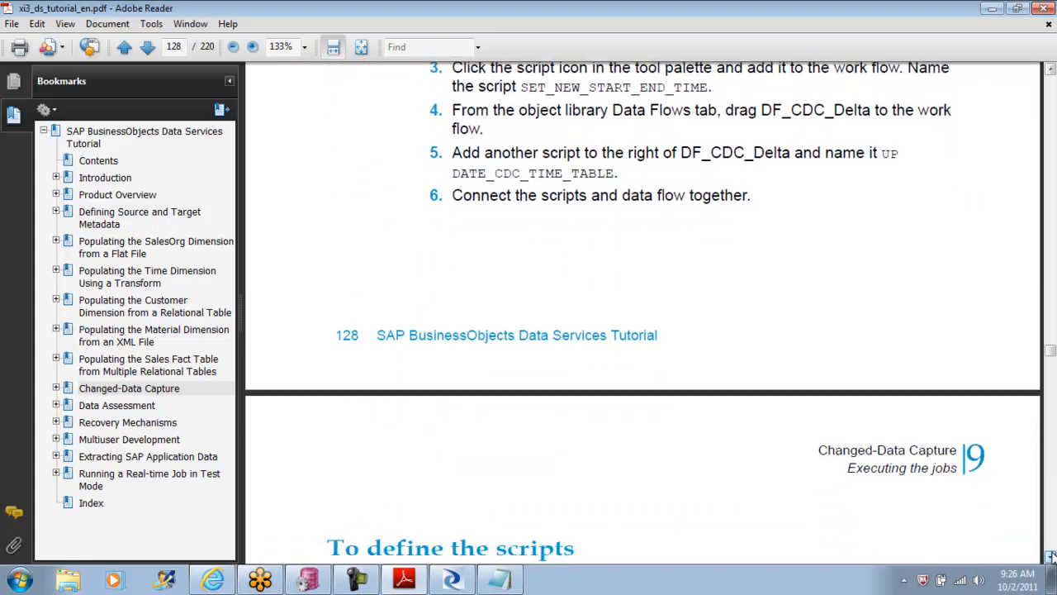
left_click(1052, 558)
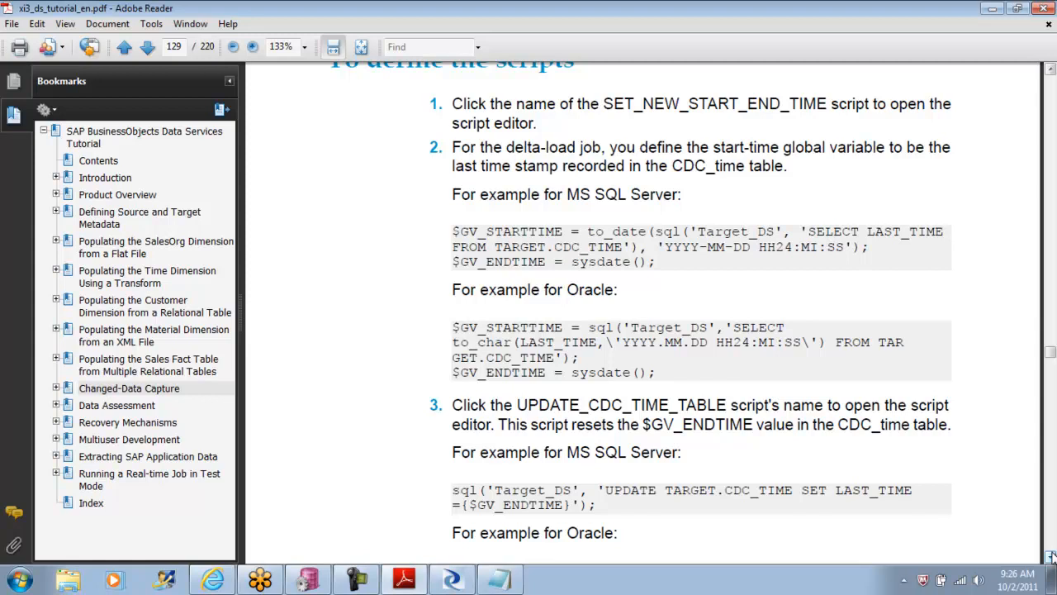
left_click(1050, 556)
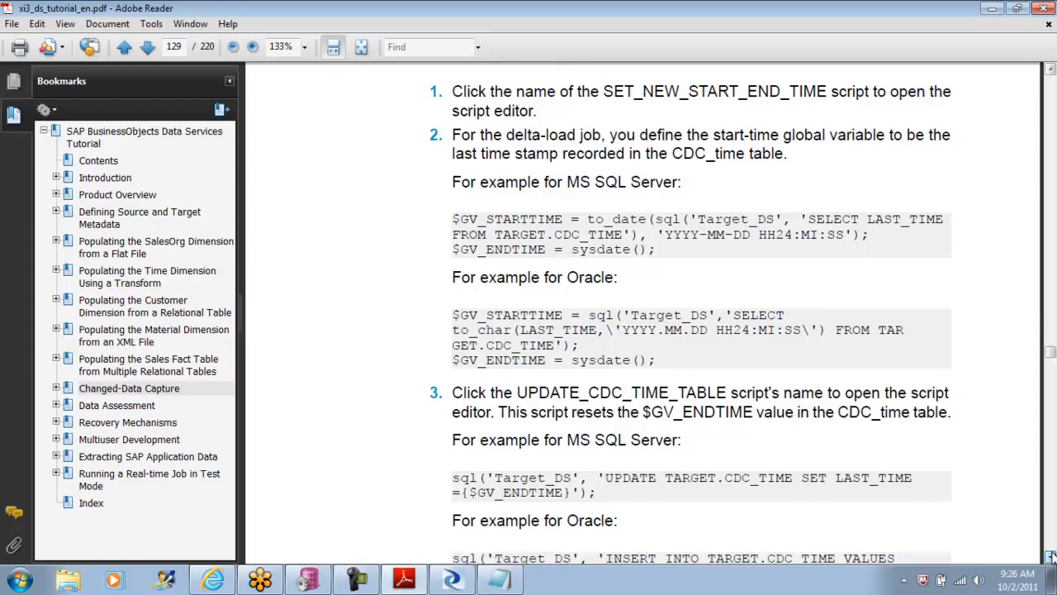
left_click(1050, 556)
left_click(1050, 556)
left_click(1051, 556)
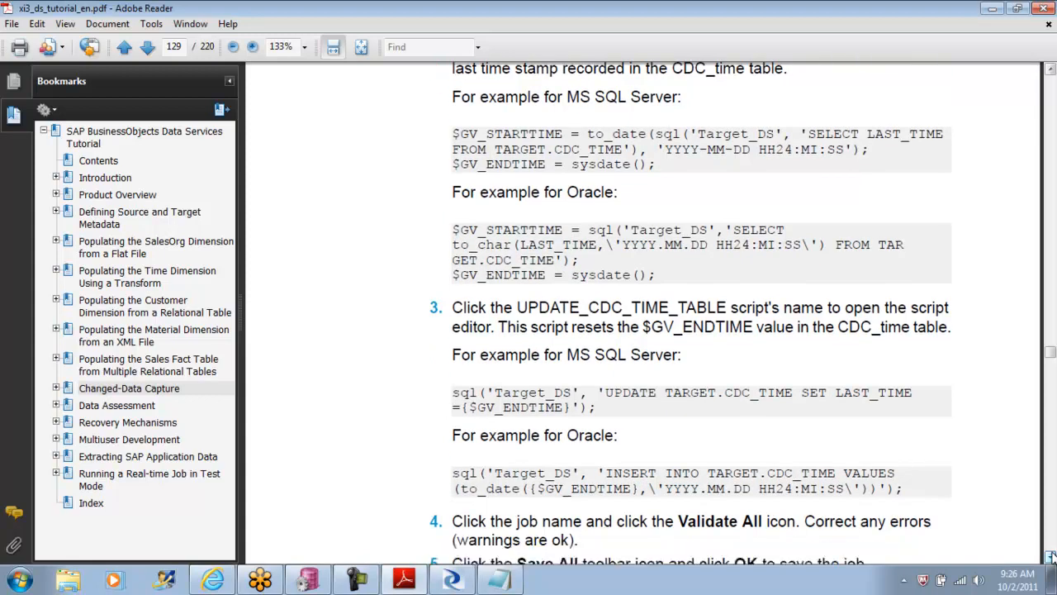
left_click(1050, 557)
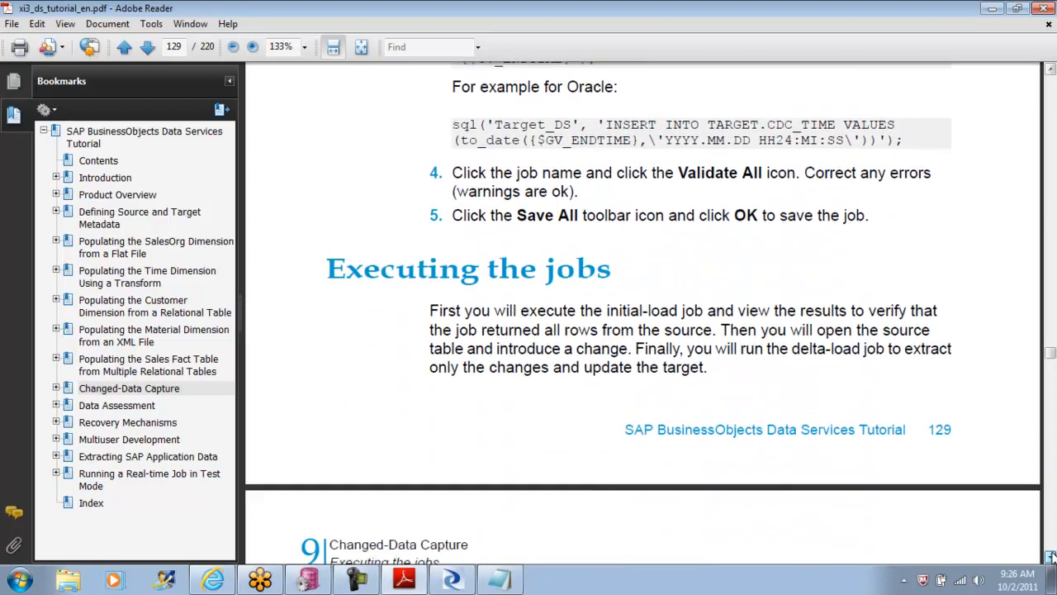
Step: Read the tutorial's instructions on executing the initial-load job, changing the source data and executing the delta-load job, through the chapter summary
left_click(1051, 557)
left_click(1050, 557)
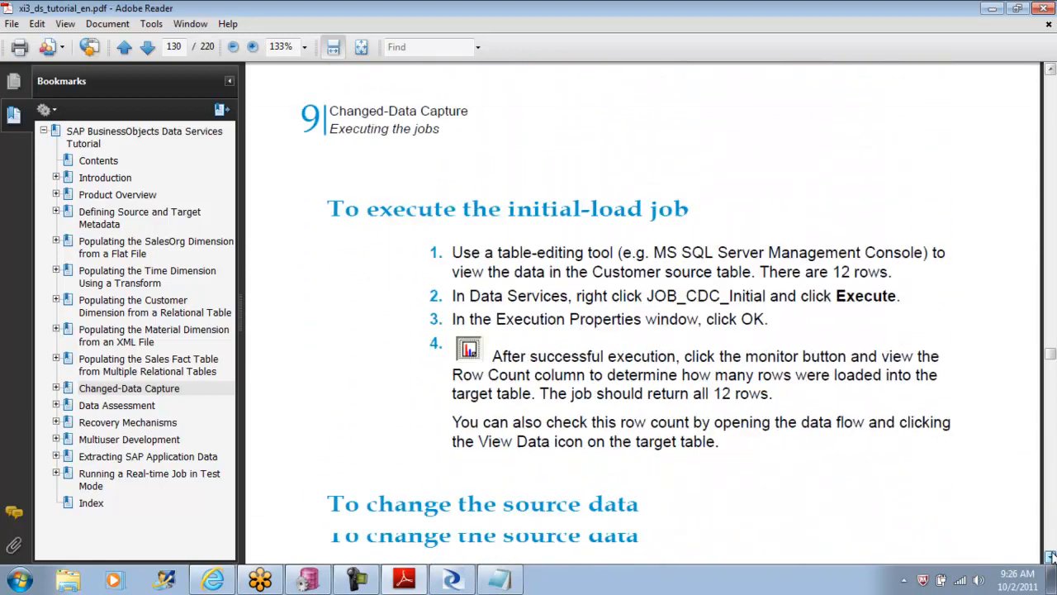
left_click(1051, 557)
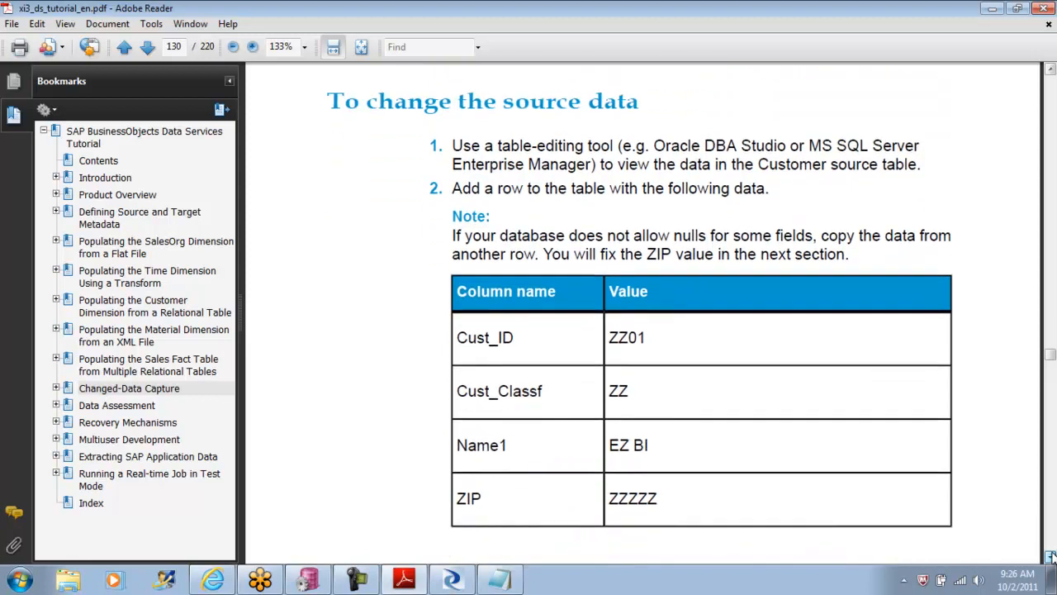
left_click(1051, 557)
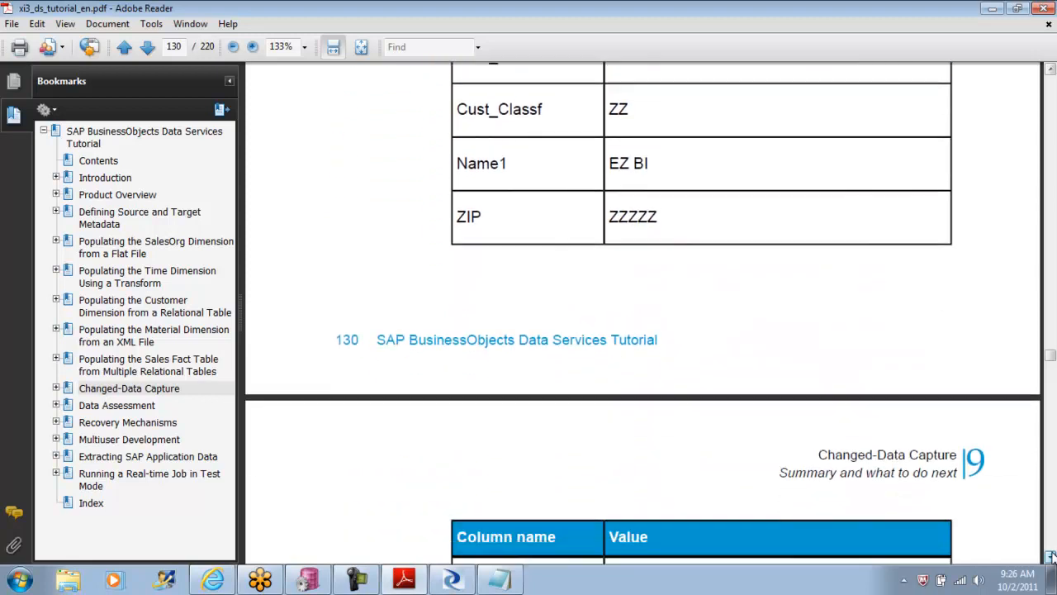
left_click(1051, 556)
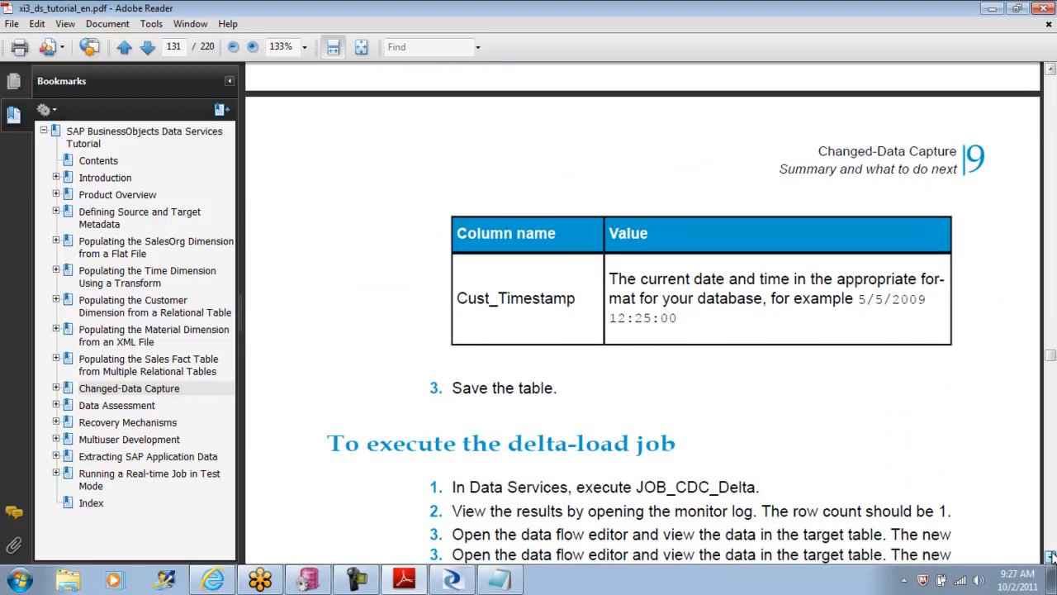
left_click(1050, 556)
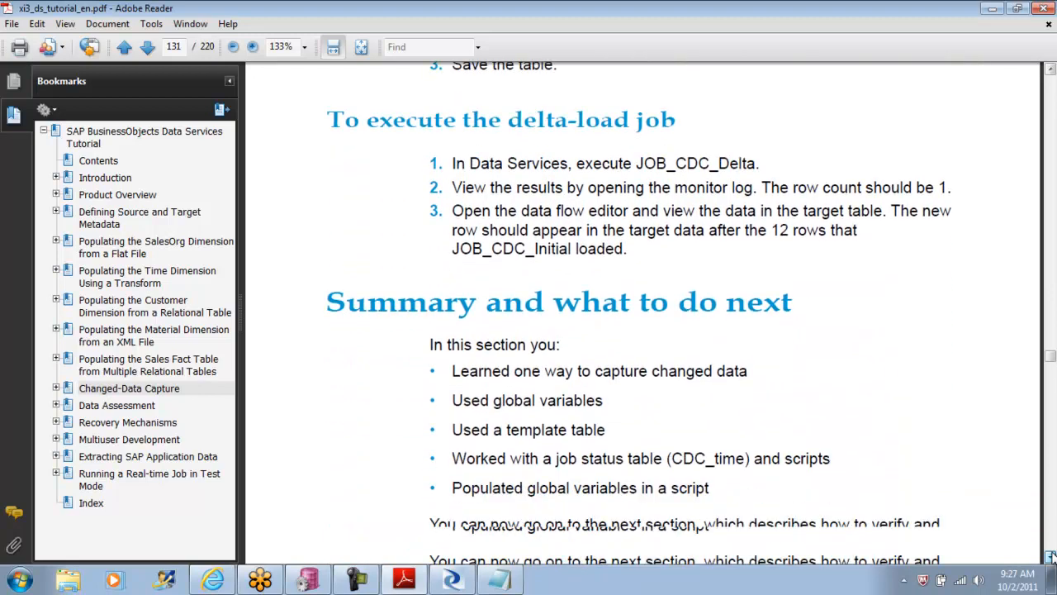
left_click(1050, 557)
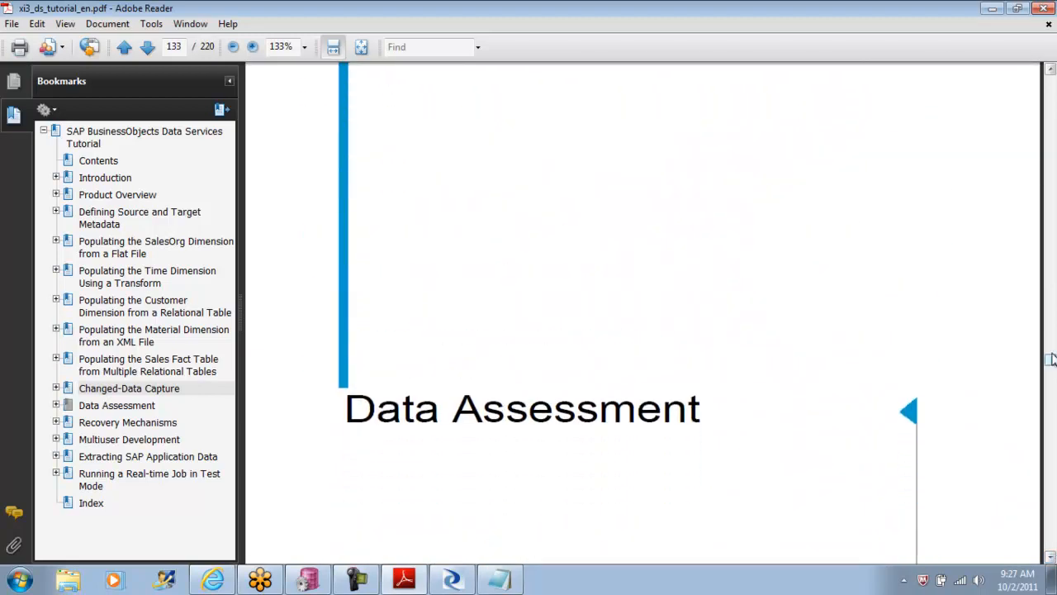
Step: Return to the Changed-Data Capture chapter and review the initial-load work flow and script instructions up to the data flow section
left_click_drag(1051, 361, 1050, 331)
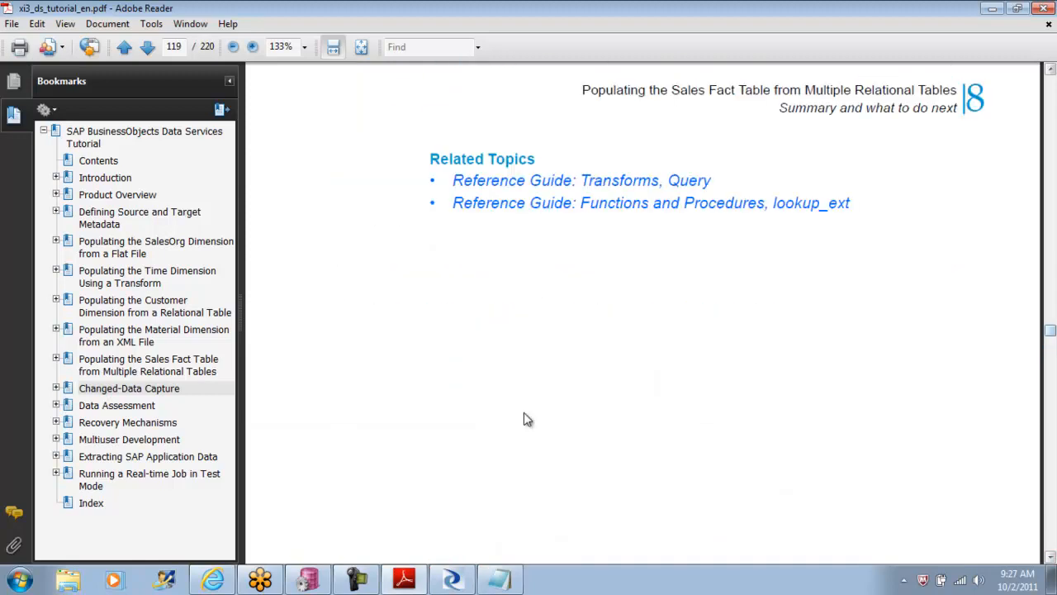
left_click(150, 393)
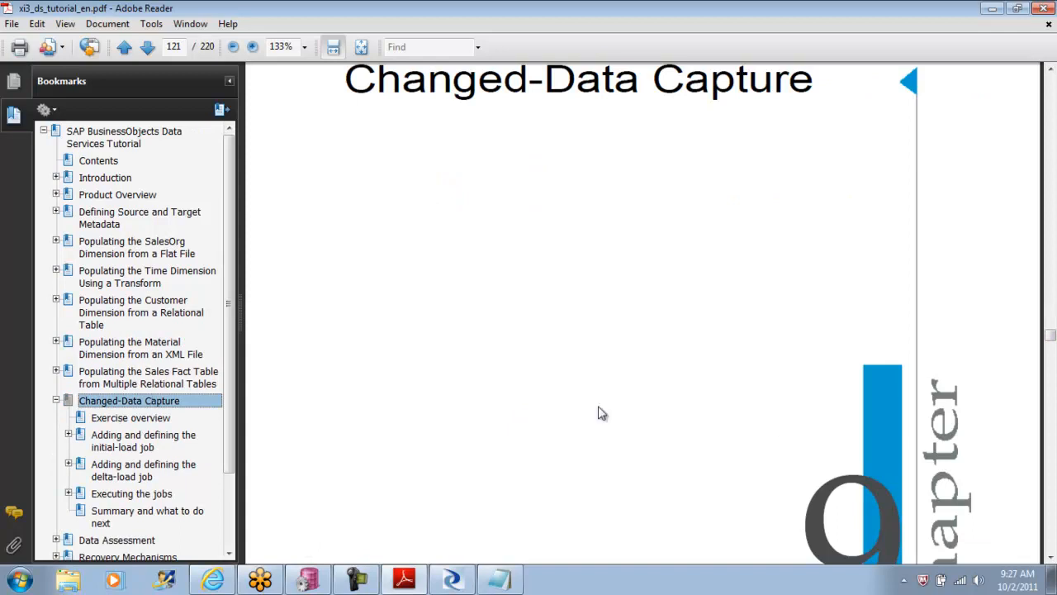
left_click(766, 328)
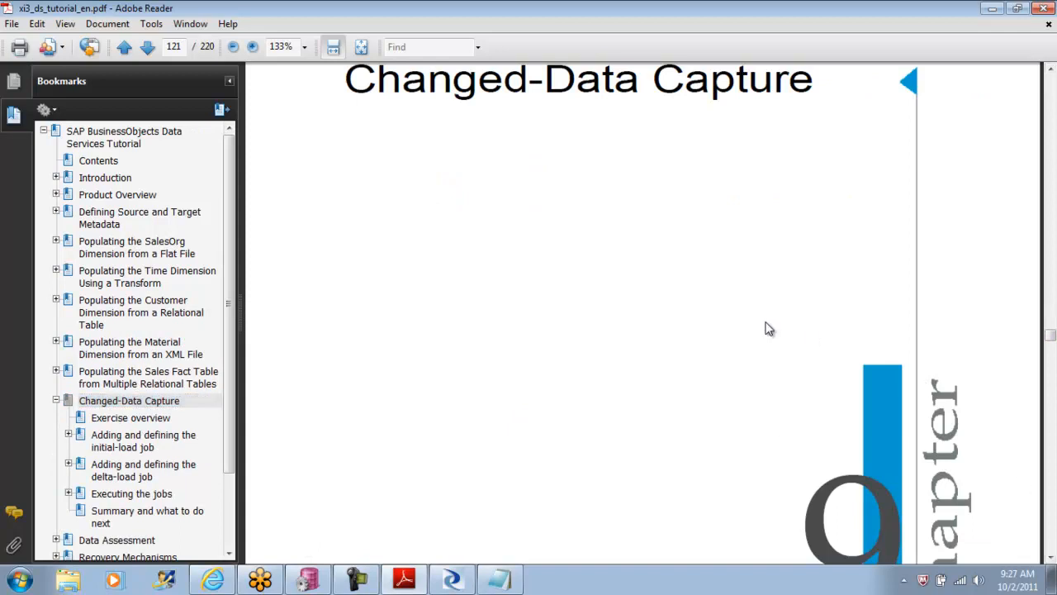
scroll(766, 328, "down", 20)
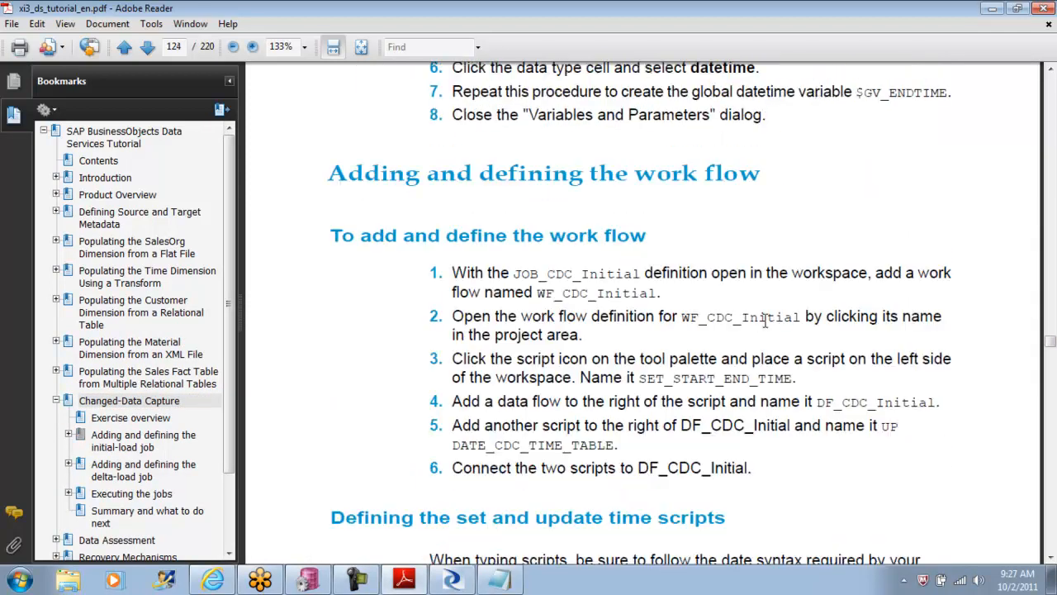
scroll(766, 322, "down", 10)
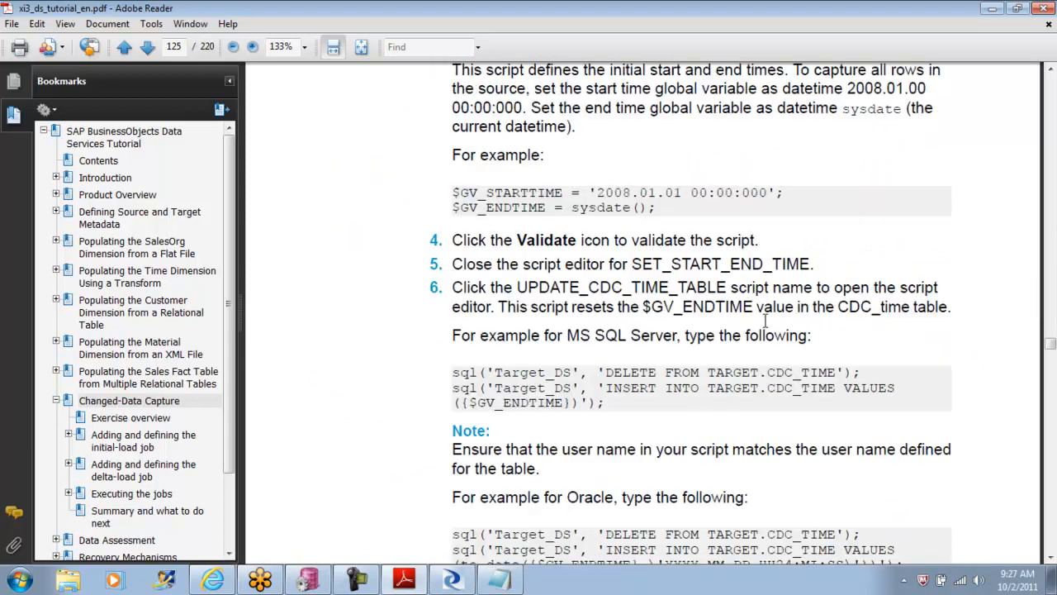
scroll(767, 324, "down", 10)
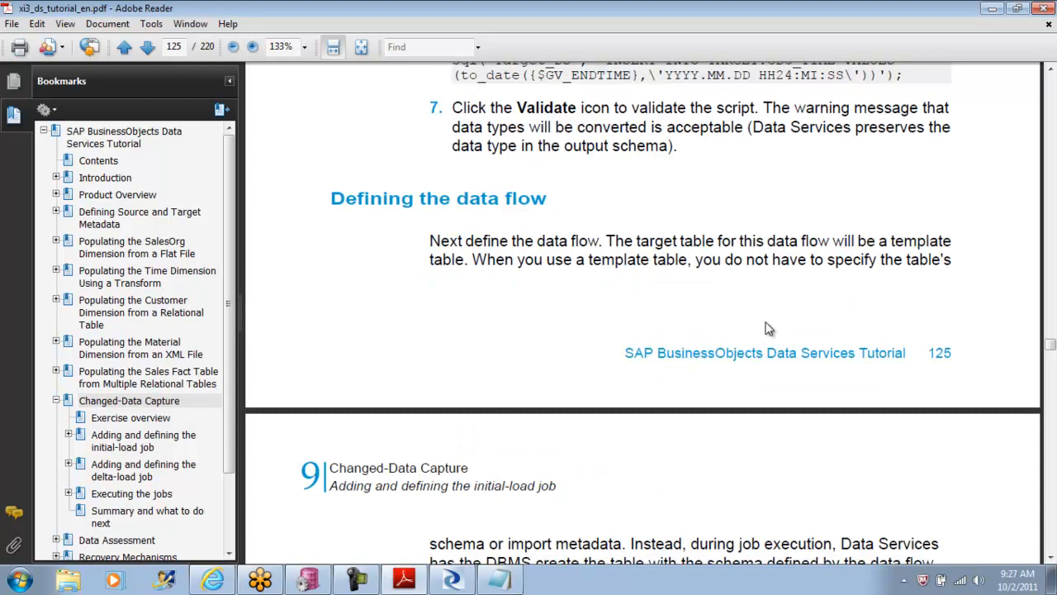
Step: Reread page 124's steps for adding the WF_CDC_Initial work flow and defining its set and update time scripts
scroll(766, 329, "up", 6)
scroll(767, 329, "up", 5)
scroll(767, 329, "up", 7)
scroll(767, 328, "up", 5)
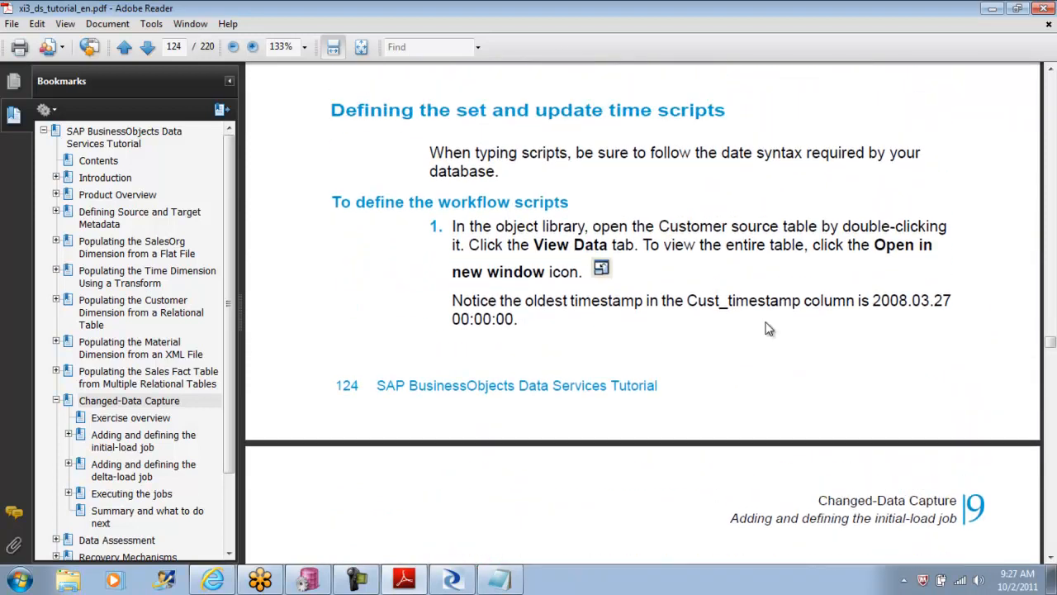
scroll(766, 328, "up", 1)
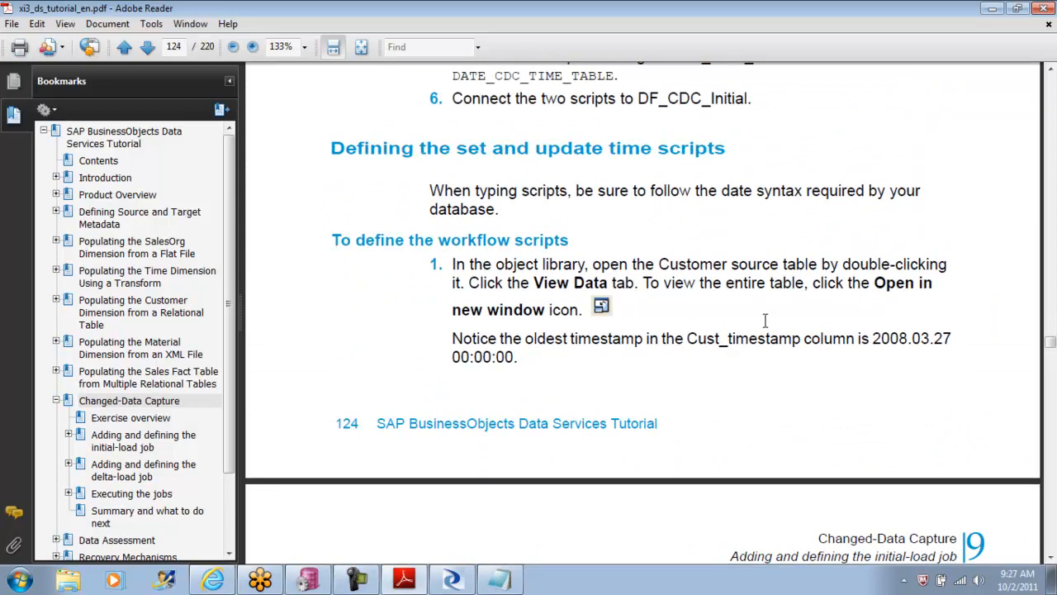
scroll(765, 320, "up", 3)
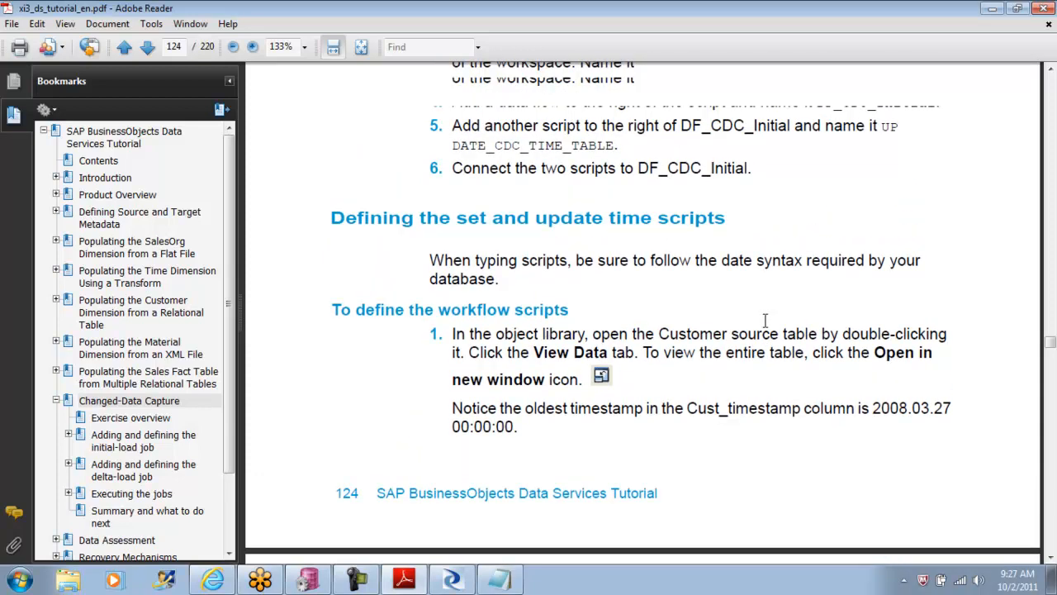
scroll(767, 329, "up", 3)
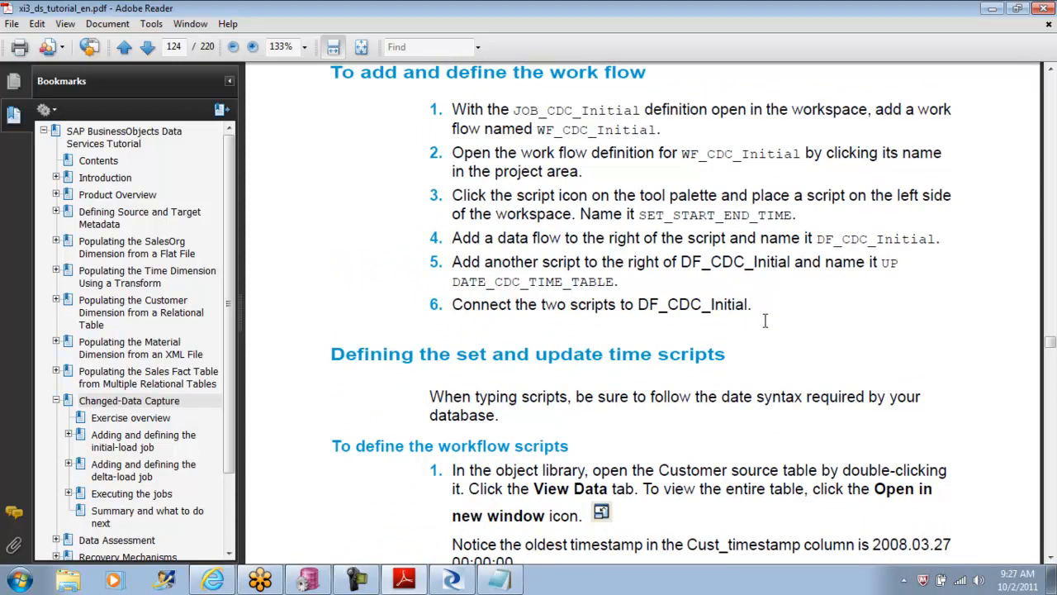
scroll(765, 321, "down", 3)
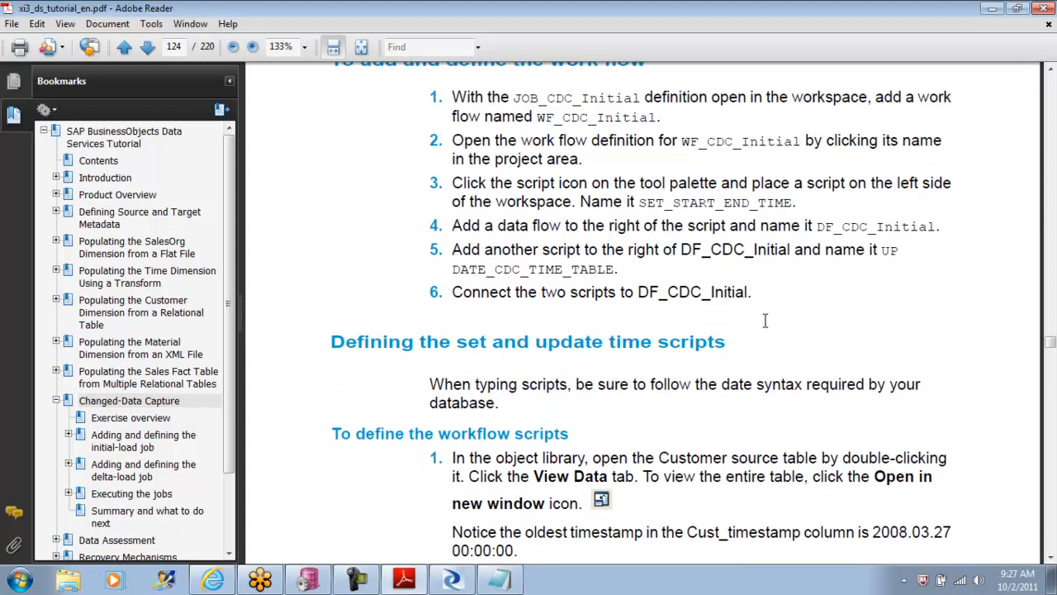
scroll(765, 320, "down", 1)
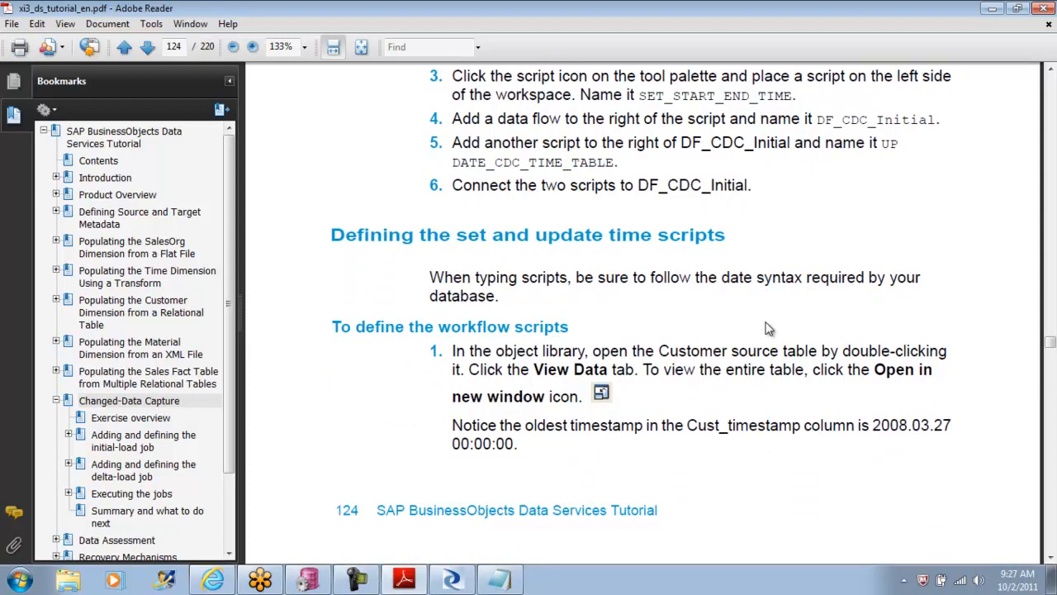
scroll(765, 320, "down", 1)
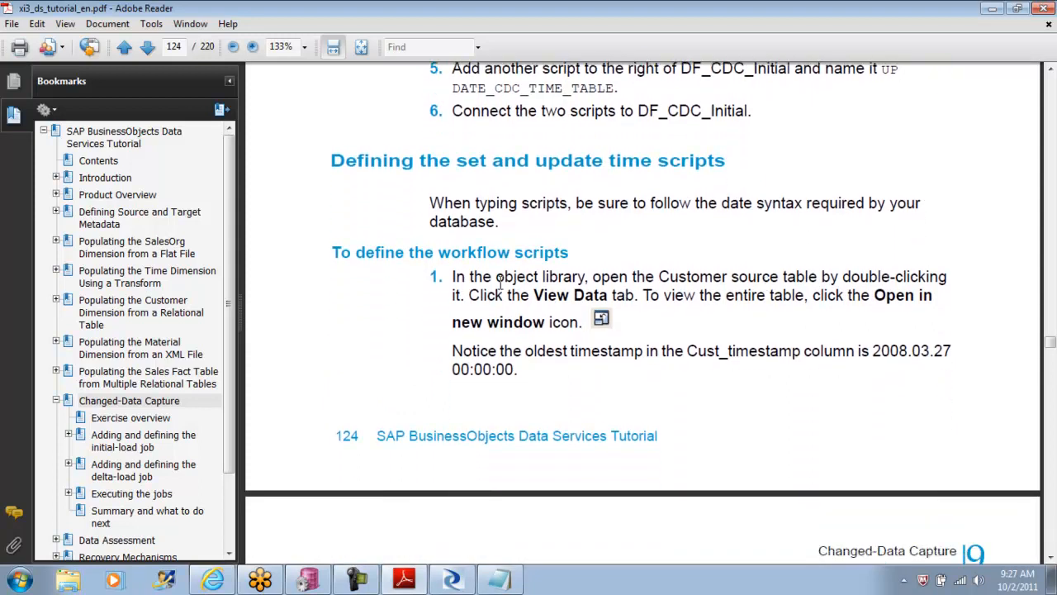
Step: Go to the tutorial's section on adding the delta-load job and copy the data flow name DF_CDC_Delta
left_click(127, 470)
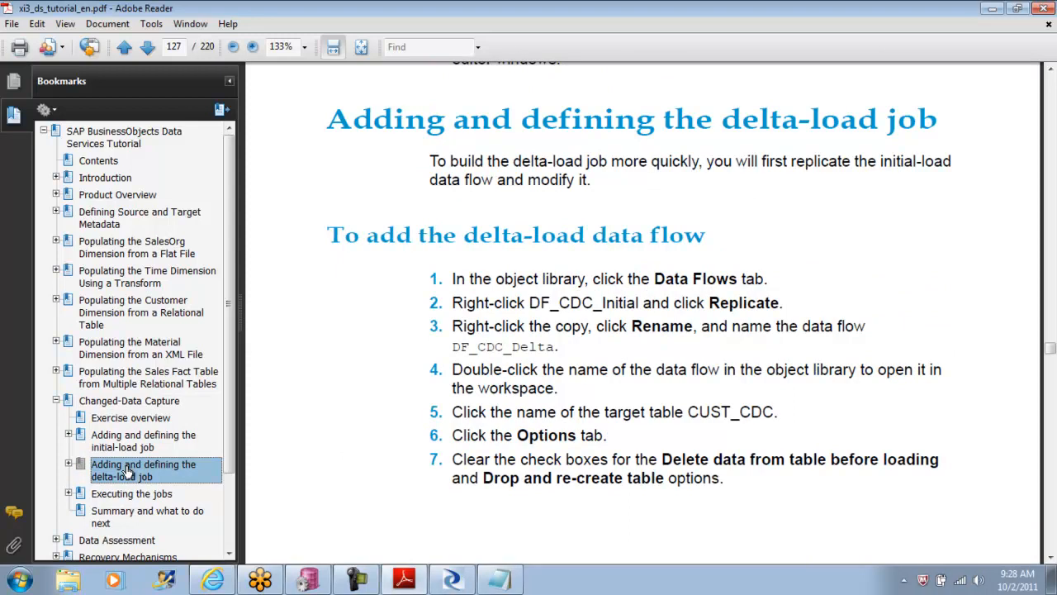
mouse_move(567, 349)
left_mouse_down()
mouse_move(460, 354)
mouse_move(559, 348)
left_mouse_up()
key("ctrl+c")
left_click(575, 347)
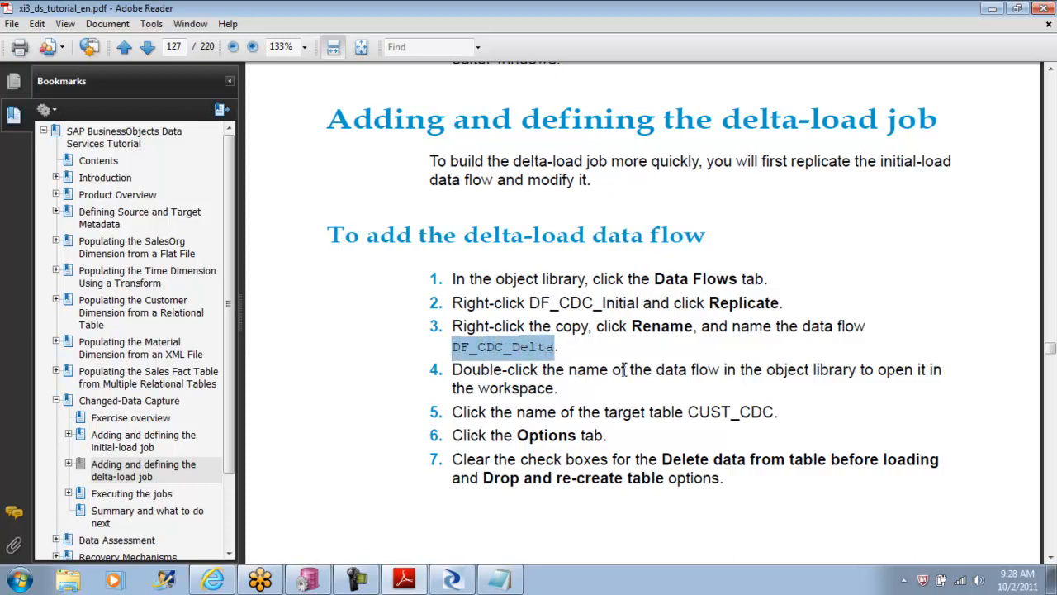
Step: Switch to Data Services Designer, go back from the Query editor to the WF_CDC_Initial work flow, and recheck the tutorial's delta-load data flow steps
left_click(452, 580)
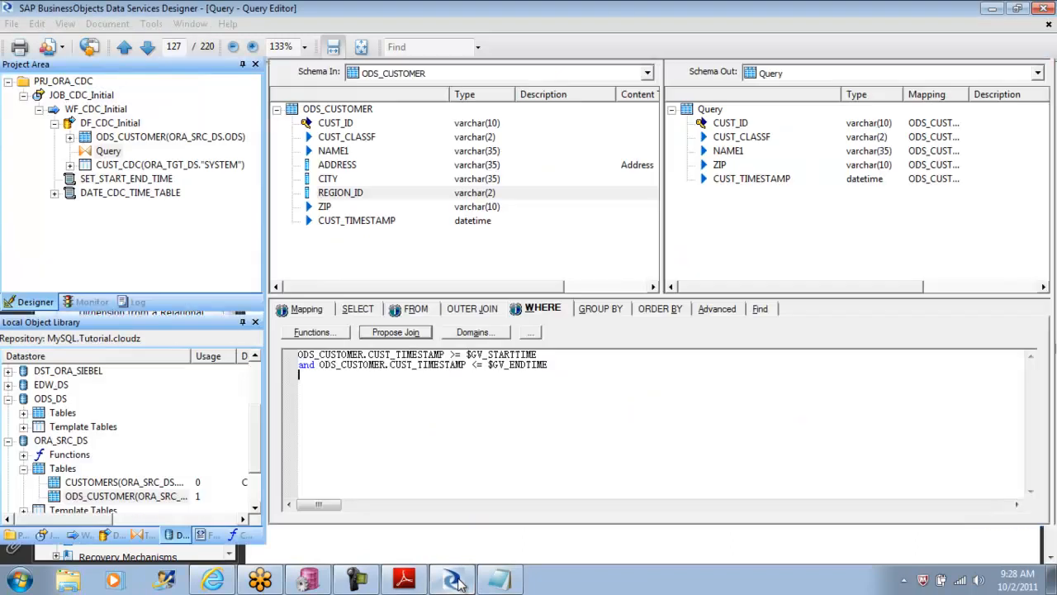
left_click(408, 46)
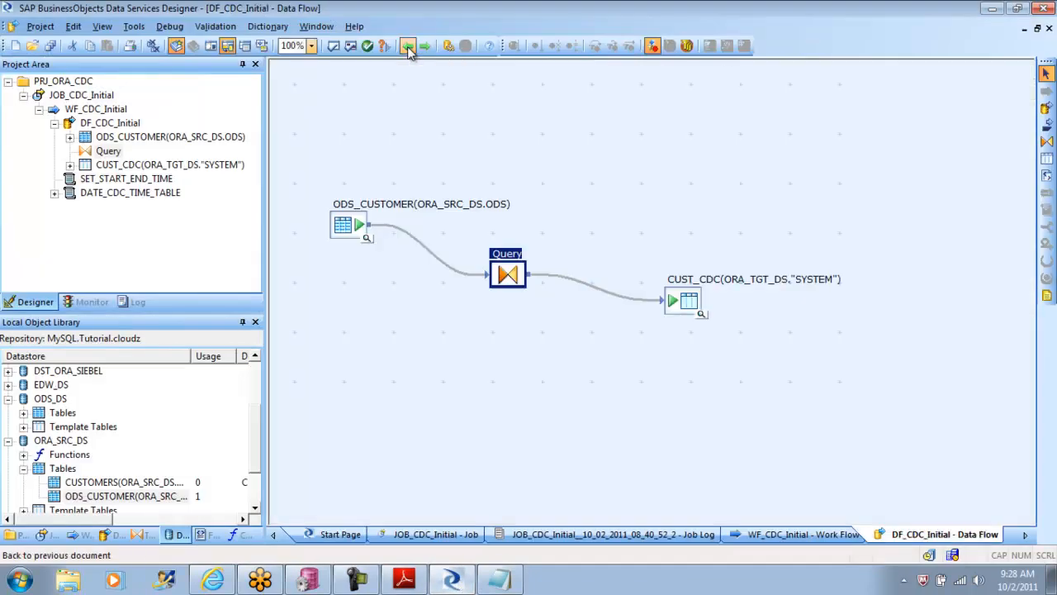
left_click(408, 47)
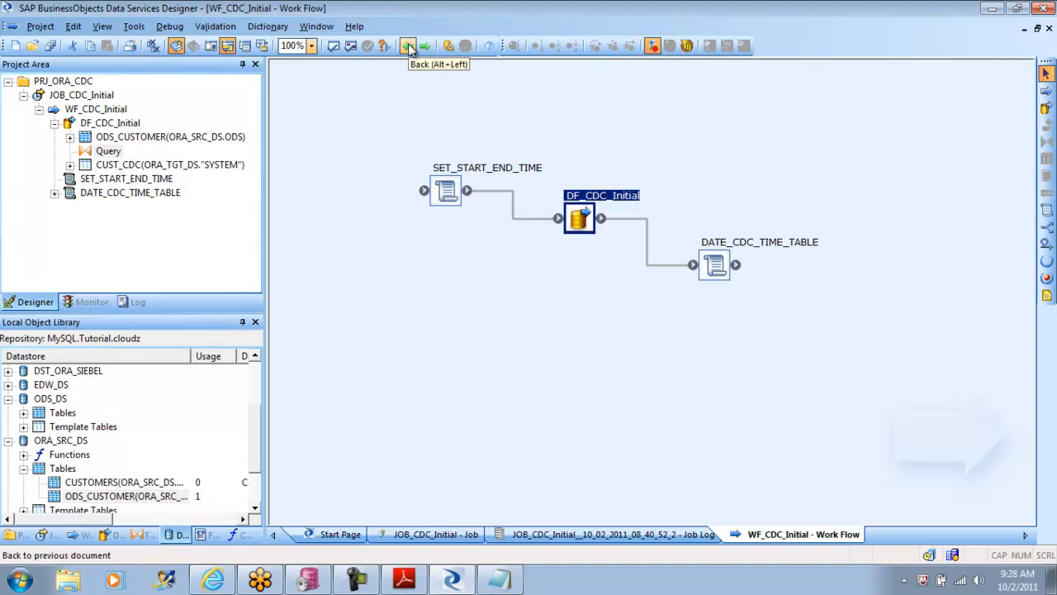
left_click(417, 583)
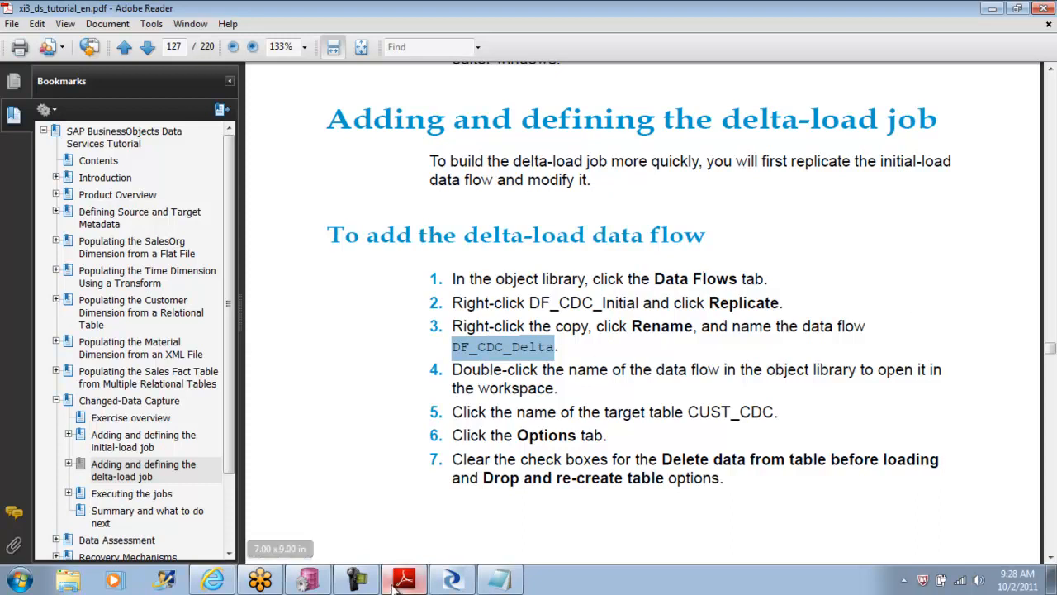
left_click(452, 581)
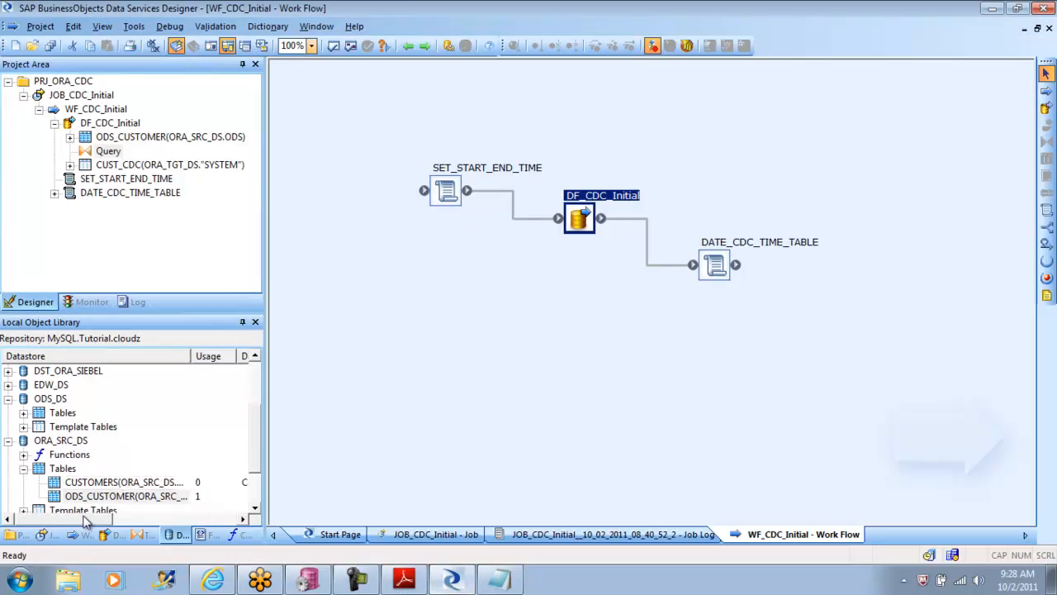
Step: Create a new data flow named DF_CDC_Delta in the local object library and open it in the workspace
left_click(110, 534)
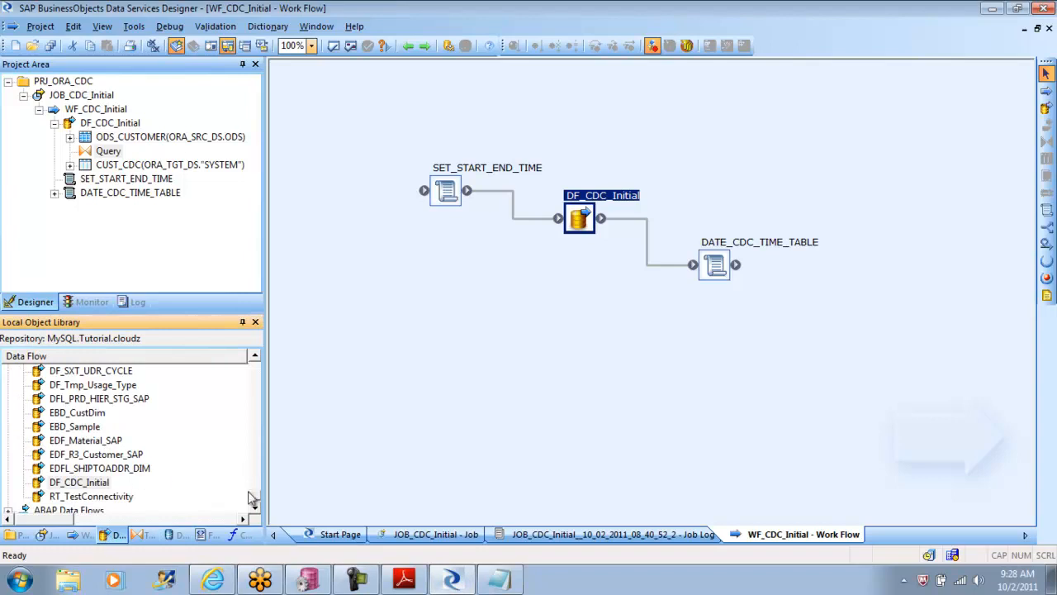
left_click_drag(254, 498, 256, 366)
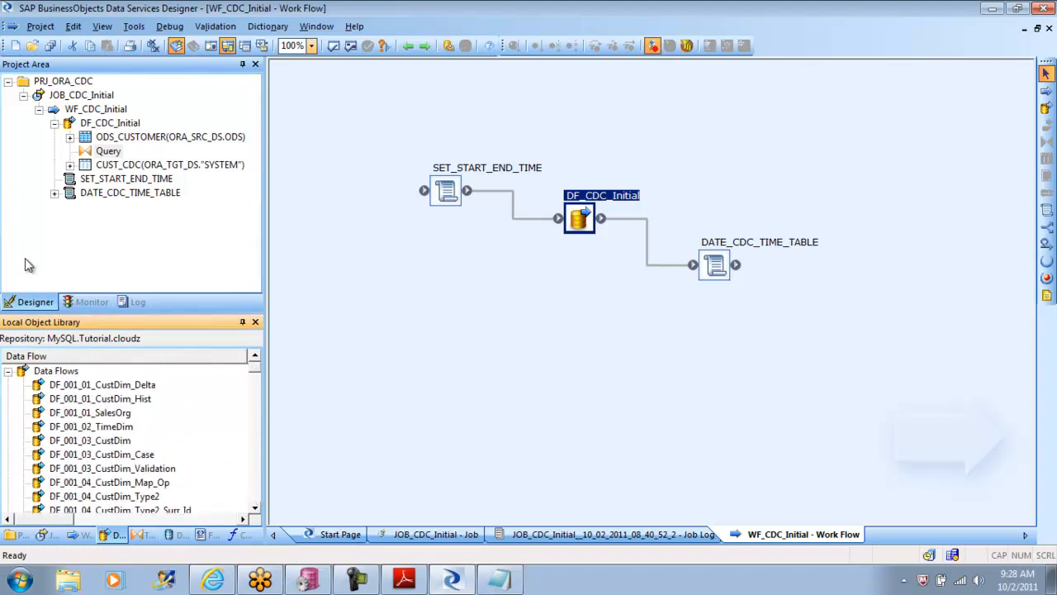
left_click(8, 375)
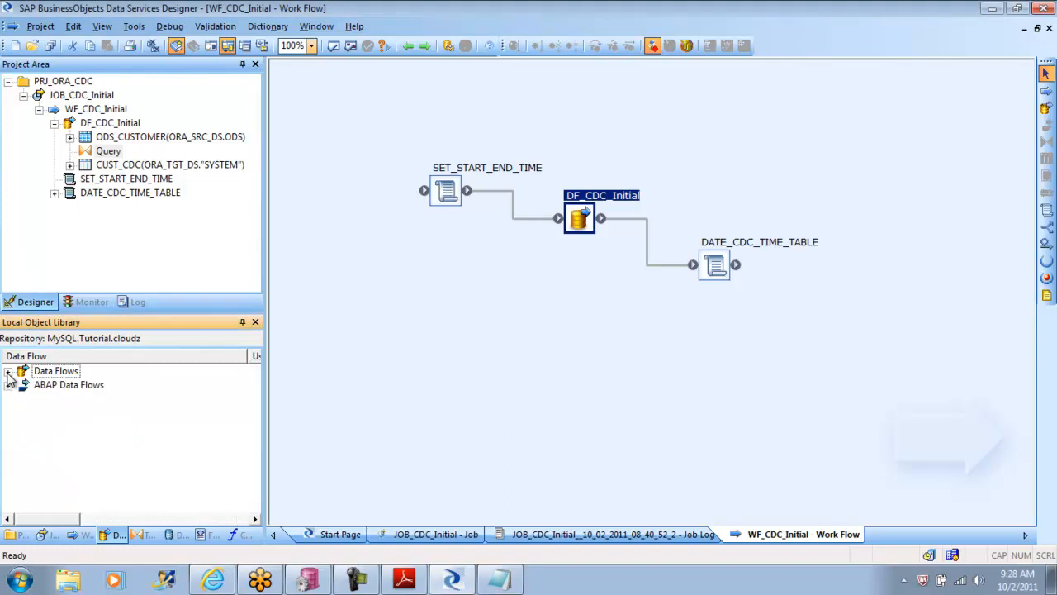
right_click(115, 376)
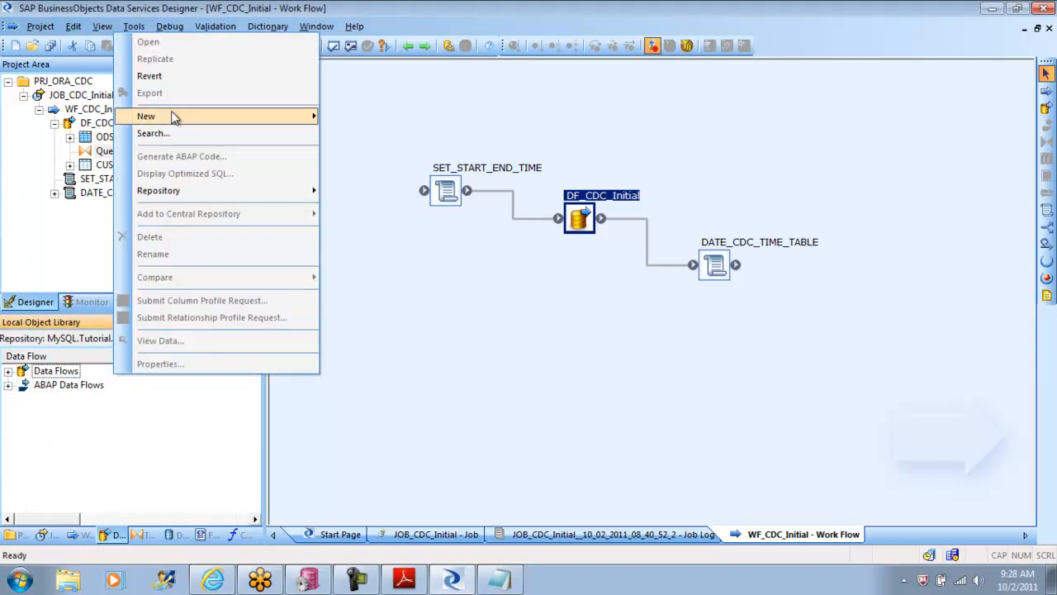
mouse_move(175, 118)
left_click(349, 116)
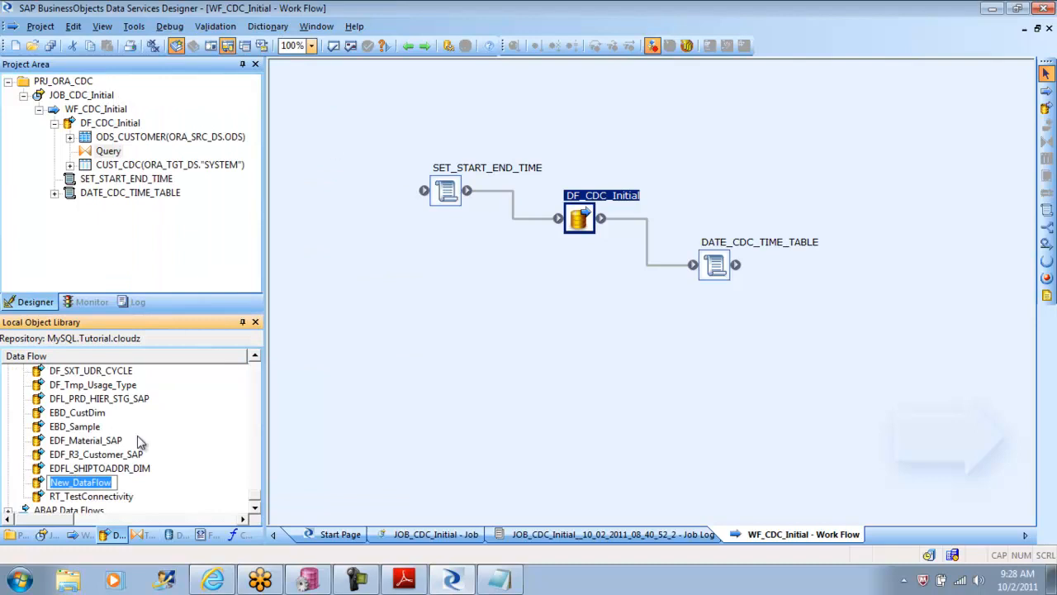
key("ctrl+v")
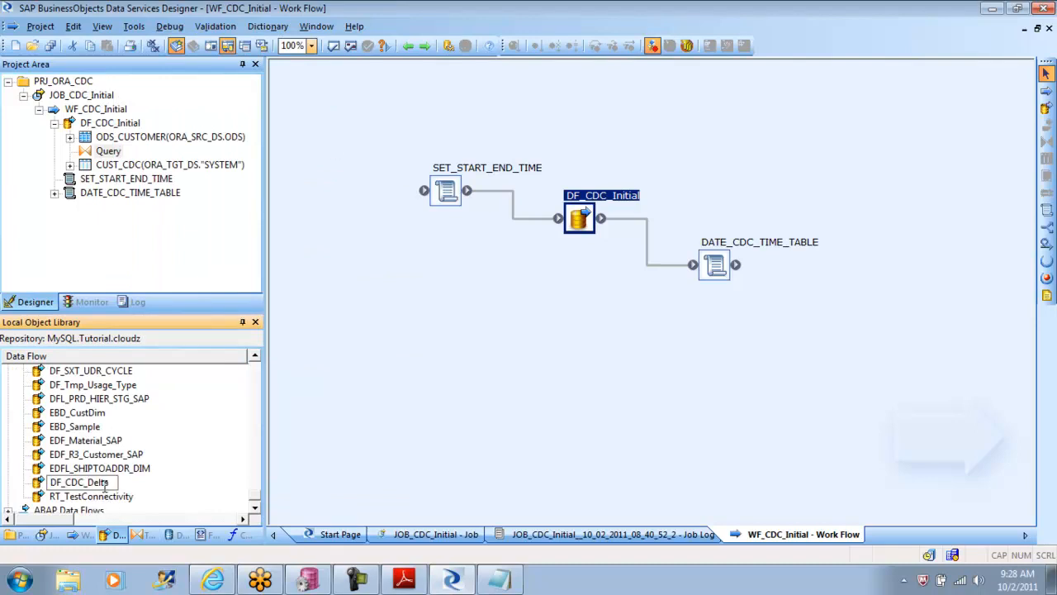
key("Return")
double_click(93, 481)
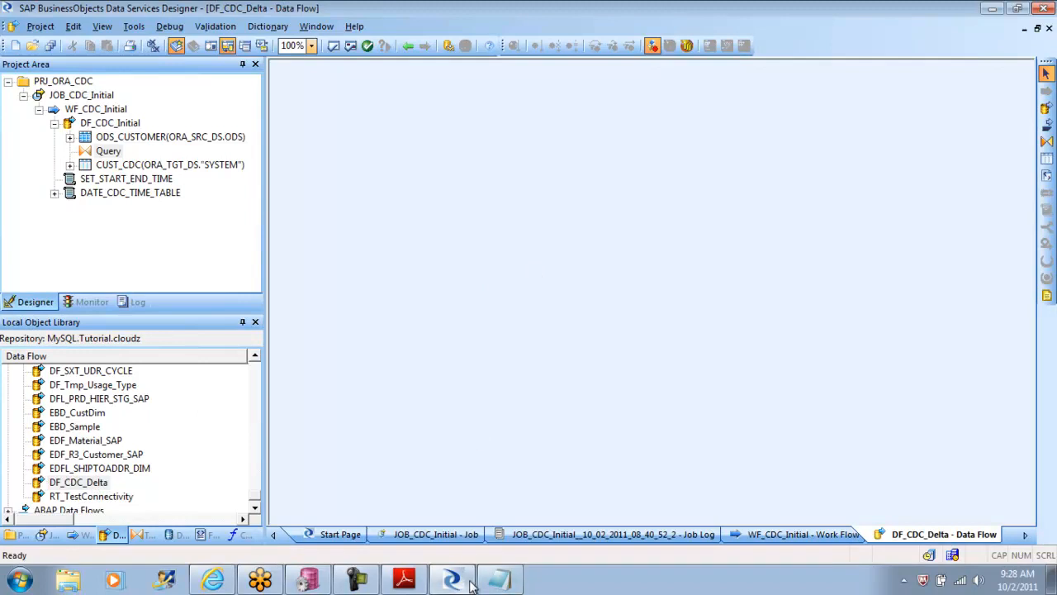
Step: Switch to the tutorial PDF in Adobe Reader and reread page 127's steps for replicating DF_CDC_Initial as the delta-load data flow
left_click(412, 581)
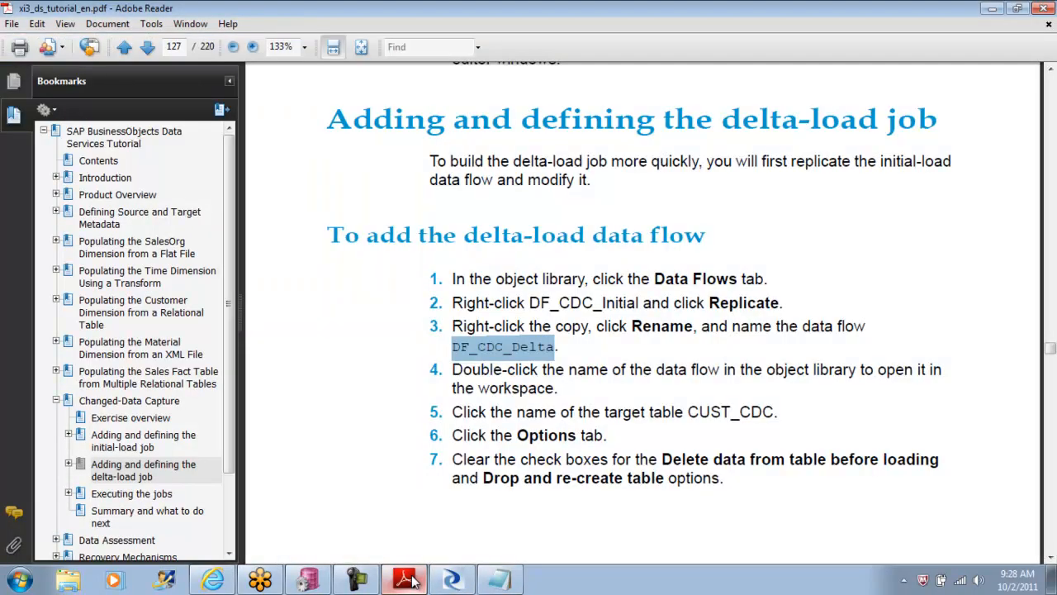
left_click(1050, 558)
left_click(1050, 557)
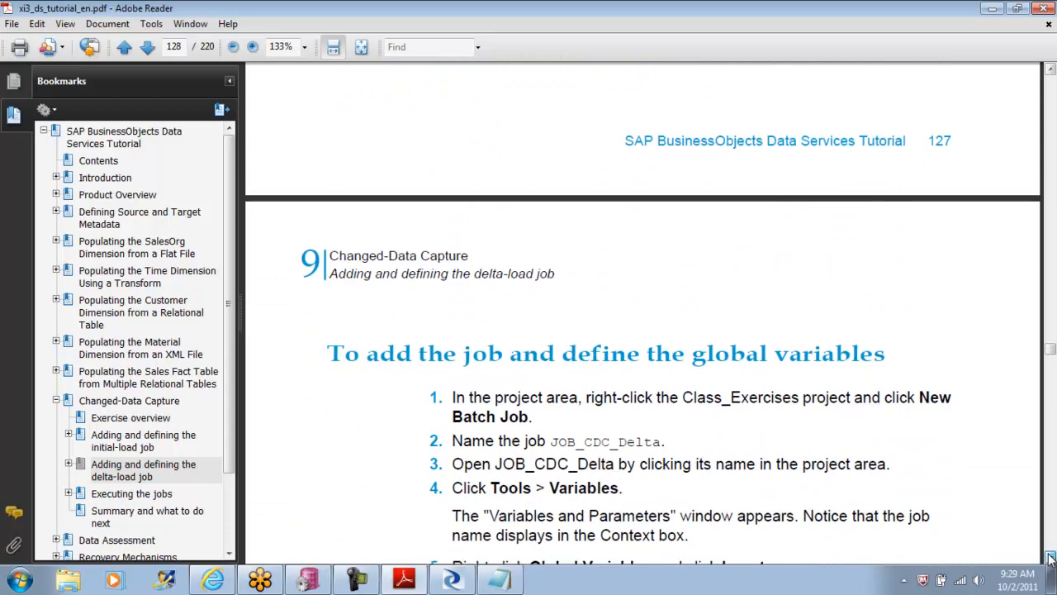
left_click(1050, 558)
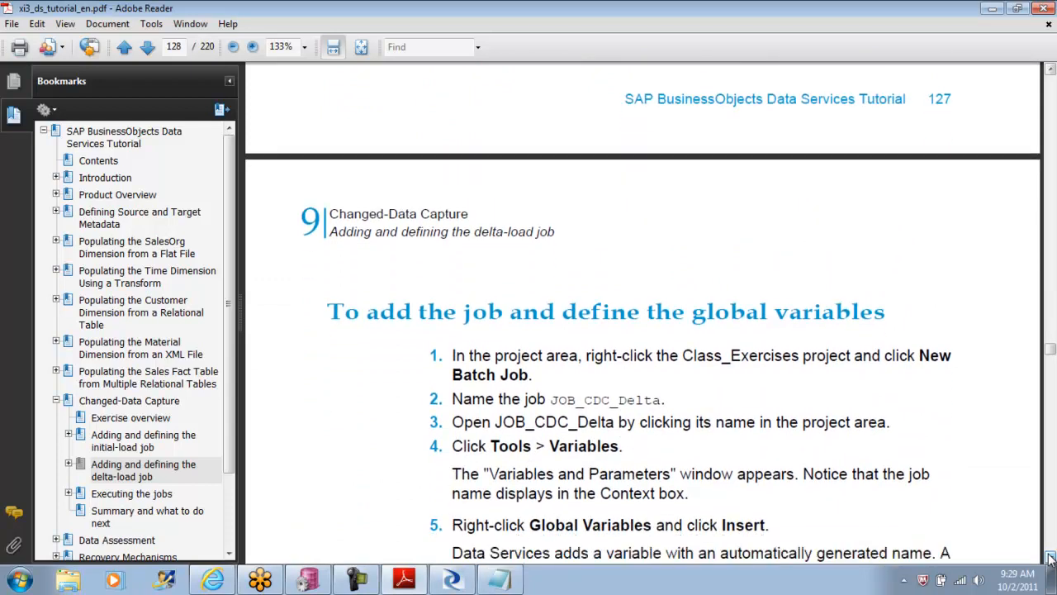
left_click(1050, 70)
left_click(1050, 70)
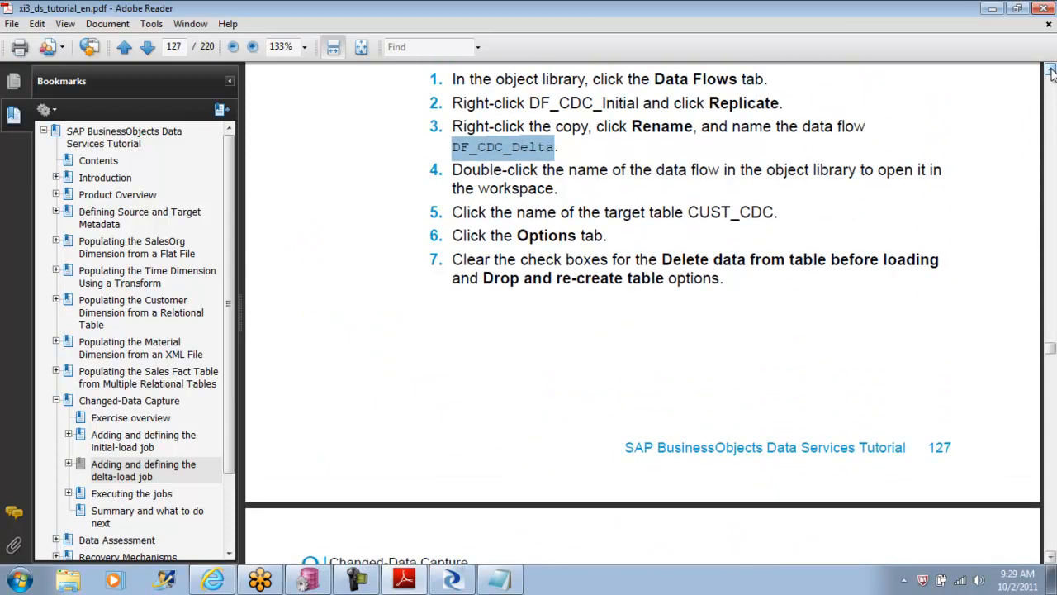
left_click(1050, 70)
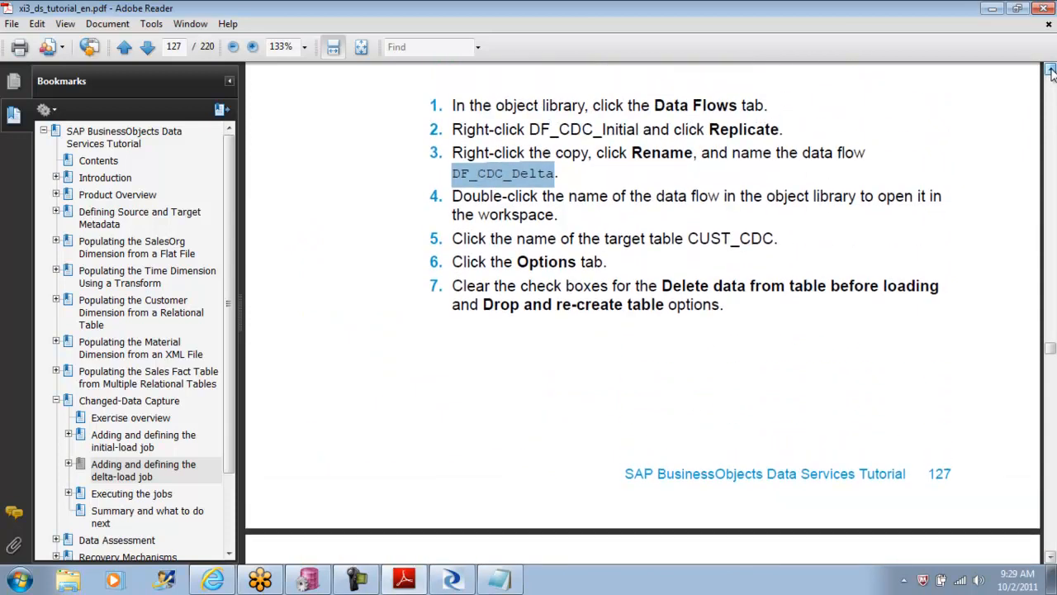
left_click_drag(639, 130, 528, 131)
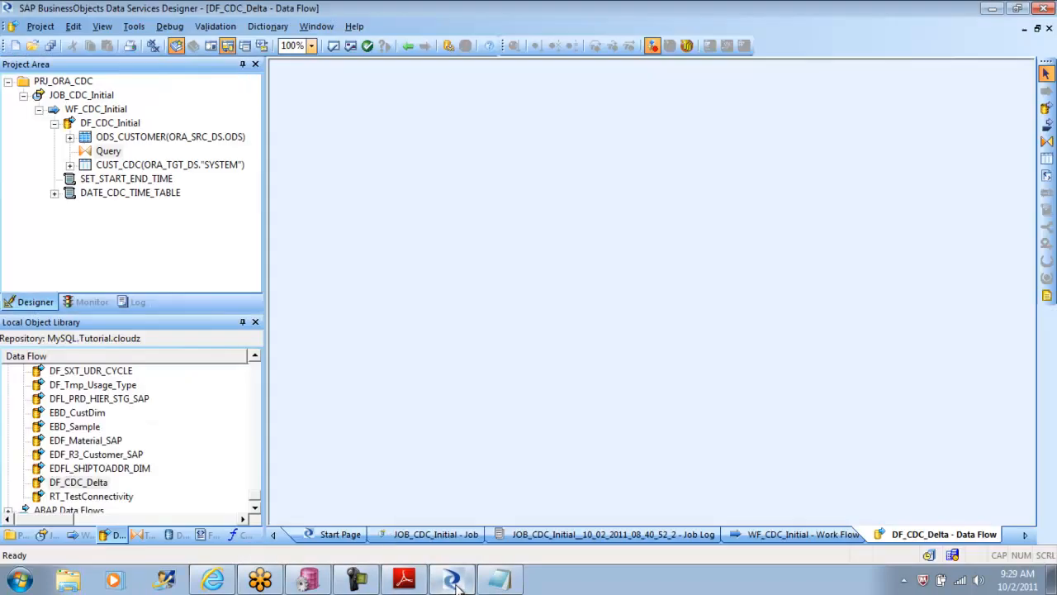
Step: Switch to Data Services Designer and delete the empty DF_CDC_Delta data flow from the local object library
left_click(467, 580)
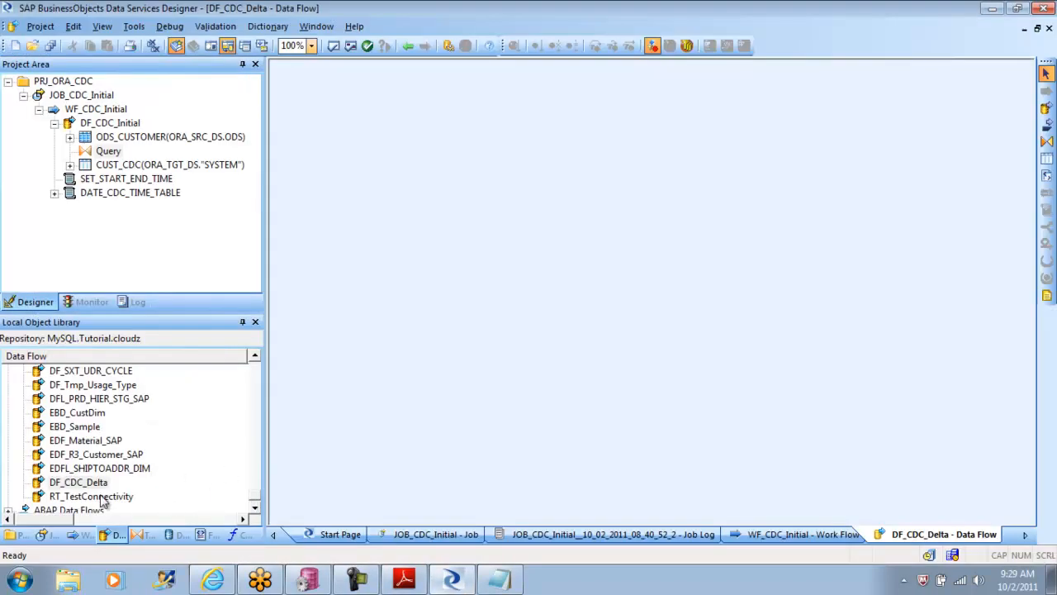
right_click(87, 485)
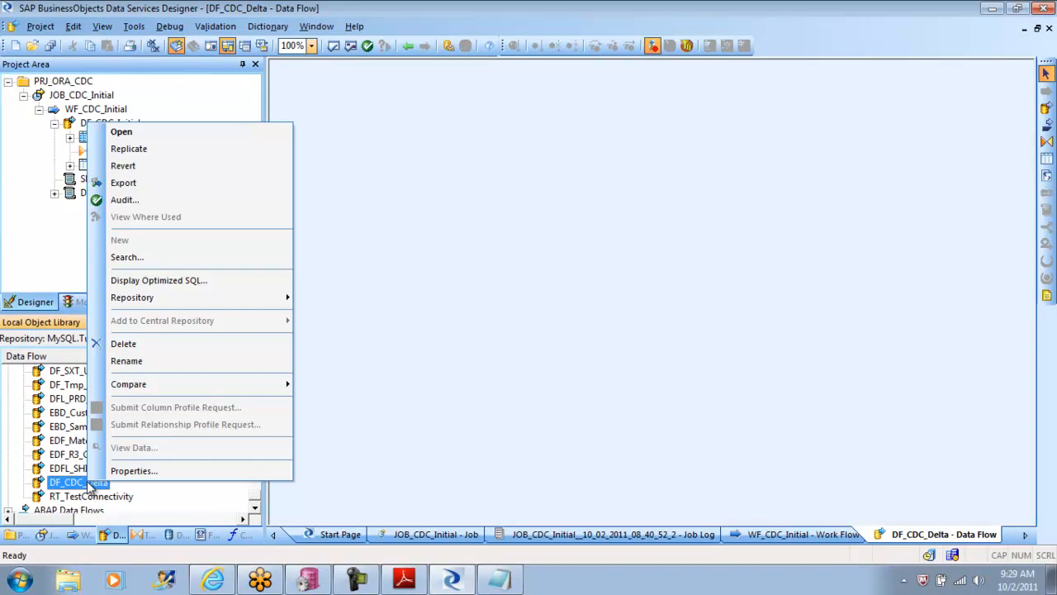
left_click(142, 345)
left_click(582, 323)
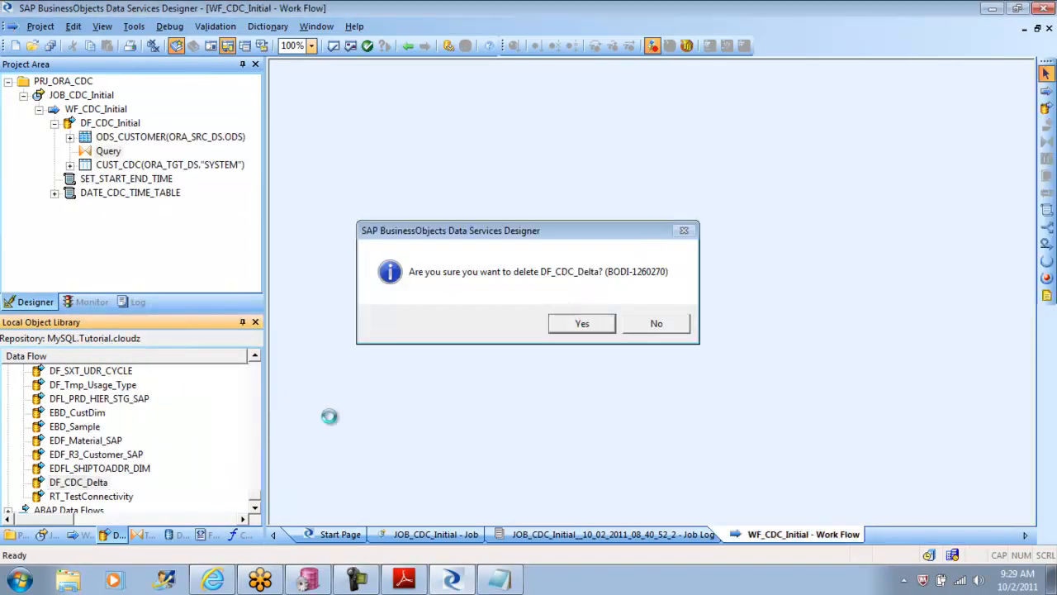
Step: Find the DF_CDC_Initial data flow in the local object library and replicate it
left_click(258, 495)
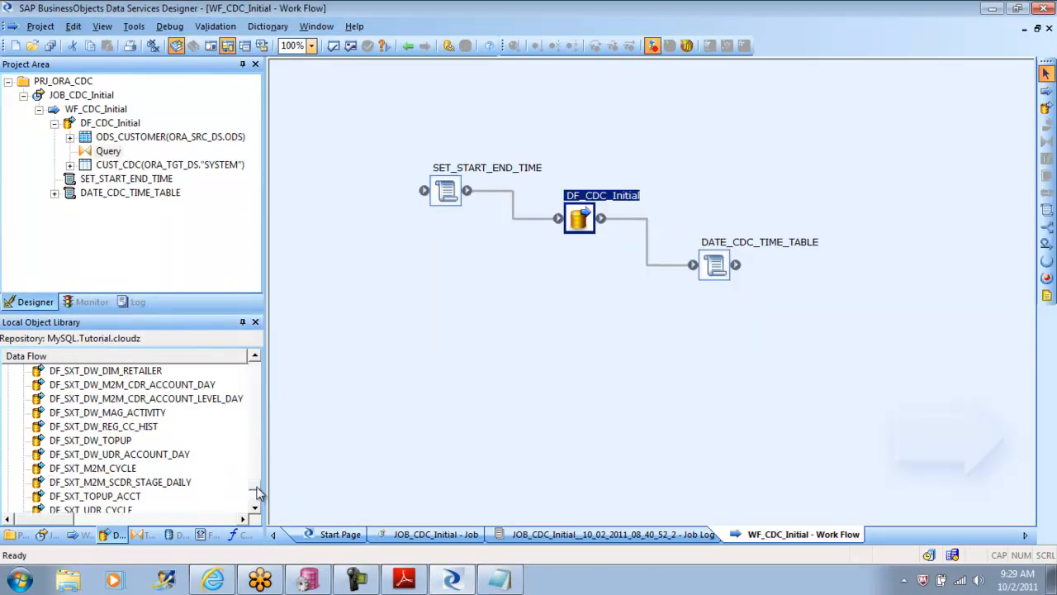
left_click_drag(258, 494, 258, 467)
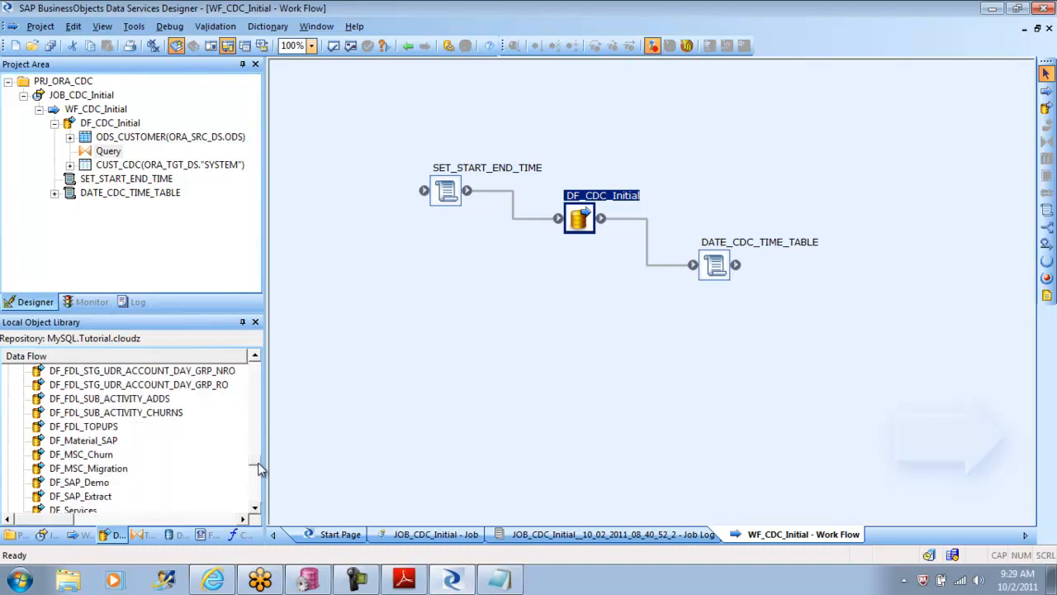
left_click_drag(259, 469, 262, 409)
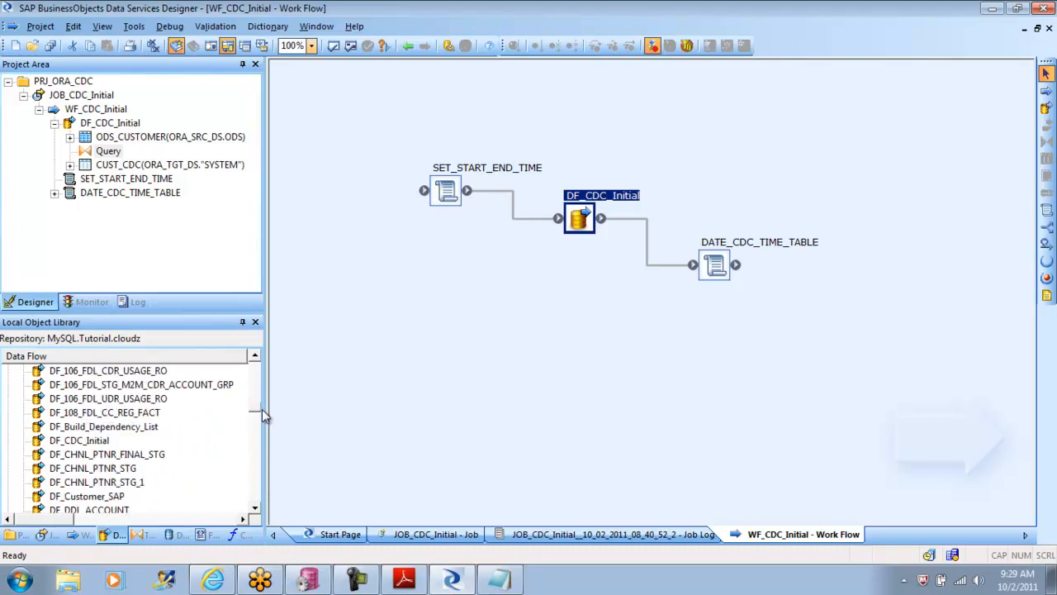
left_click(97, 440)
right_click(97, 440)
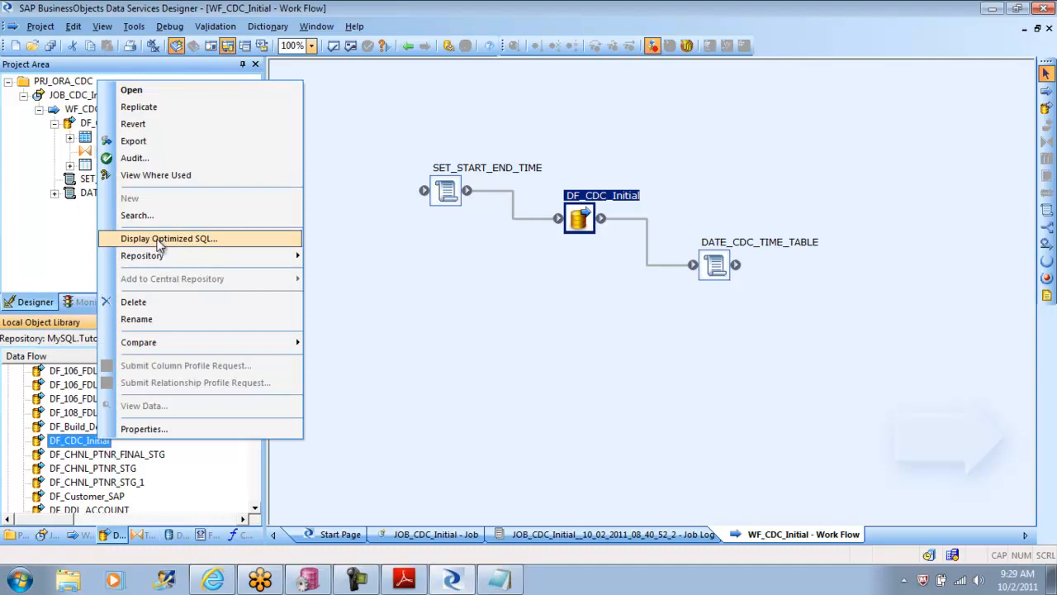
left_click(180, 105)
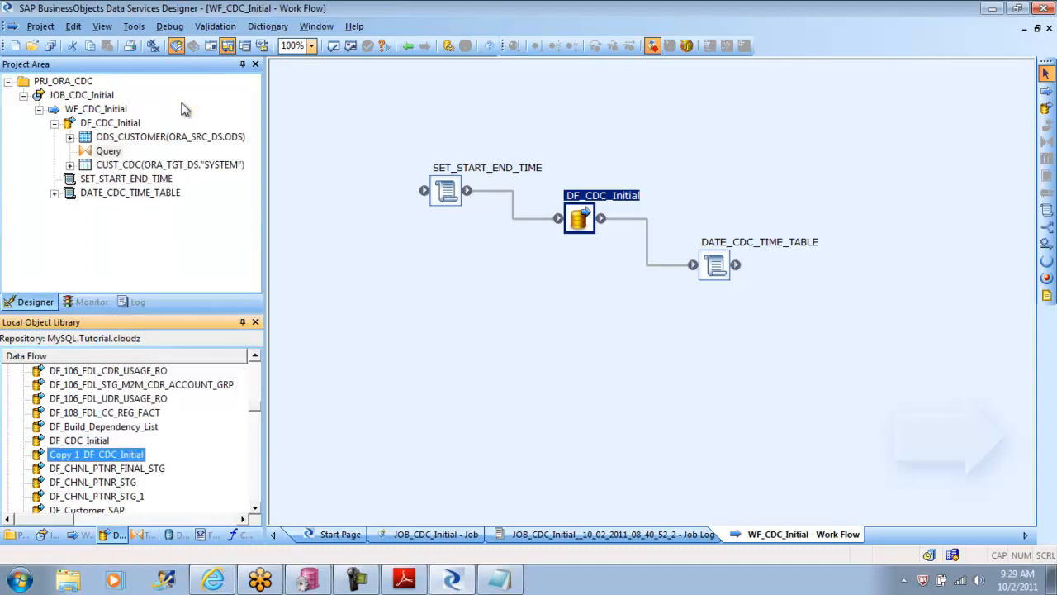
Step: Open the replicated copy of DF_CDC_Initial in the workspace and rename it DF_CDC_Delta
double_click(120, 460)
right_click(121, 460)
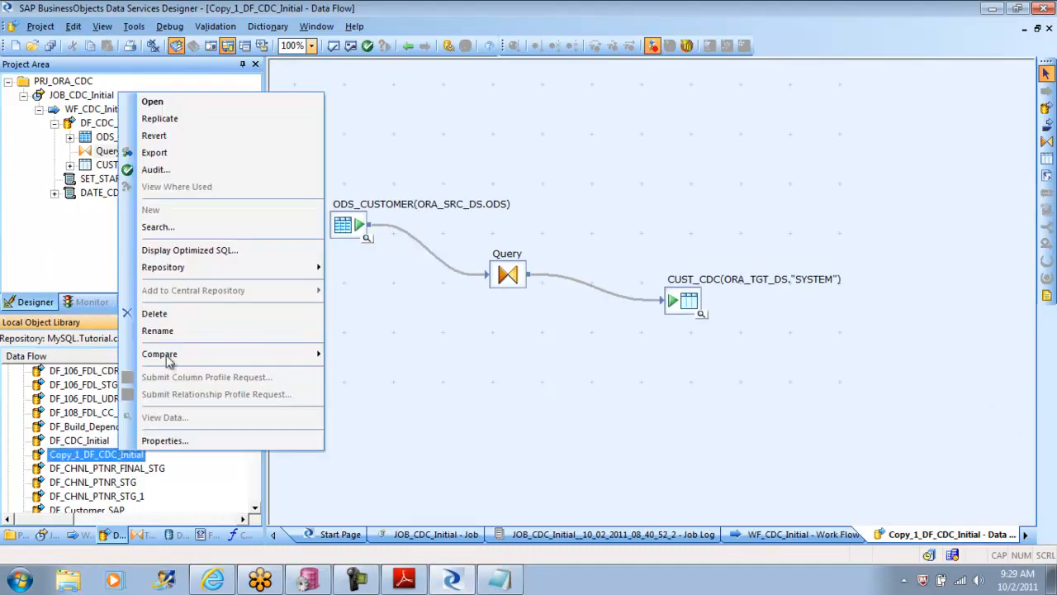
left_click(178, 332)
type("DF_CDC_Delta")
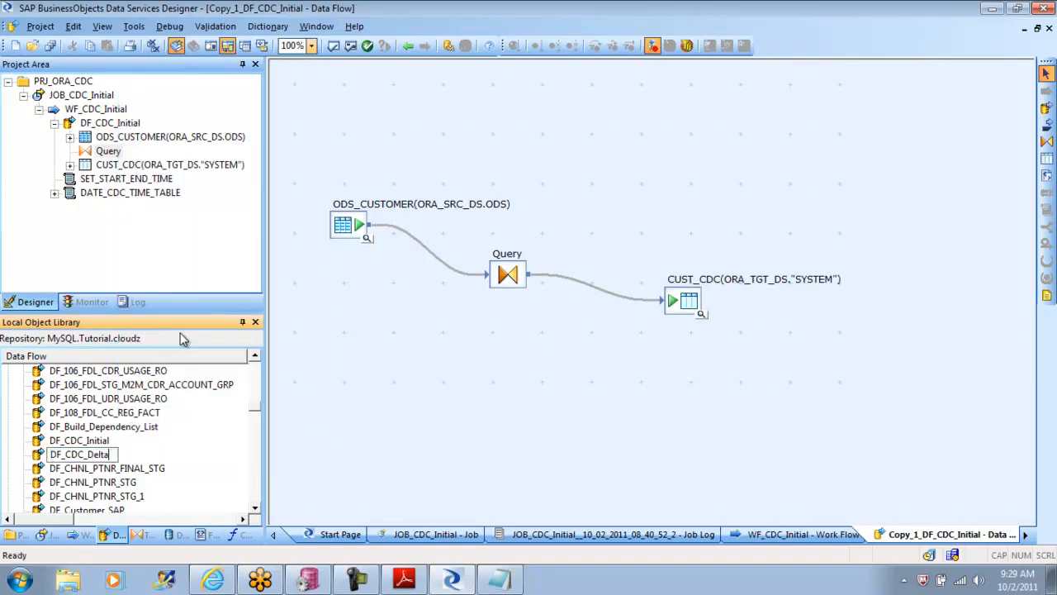
key("Return")
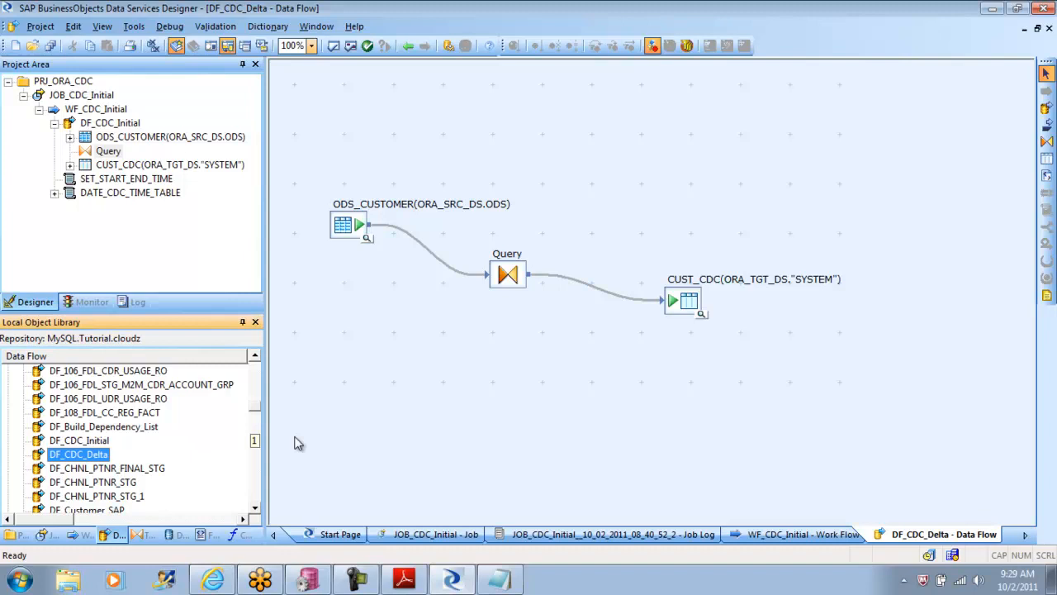
Step: Switch to the tutorial PDF and read page 128's steps for adding the delta job, its global variables and its work flow
left_click(404, 580)
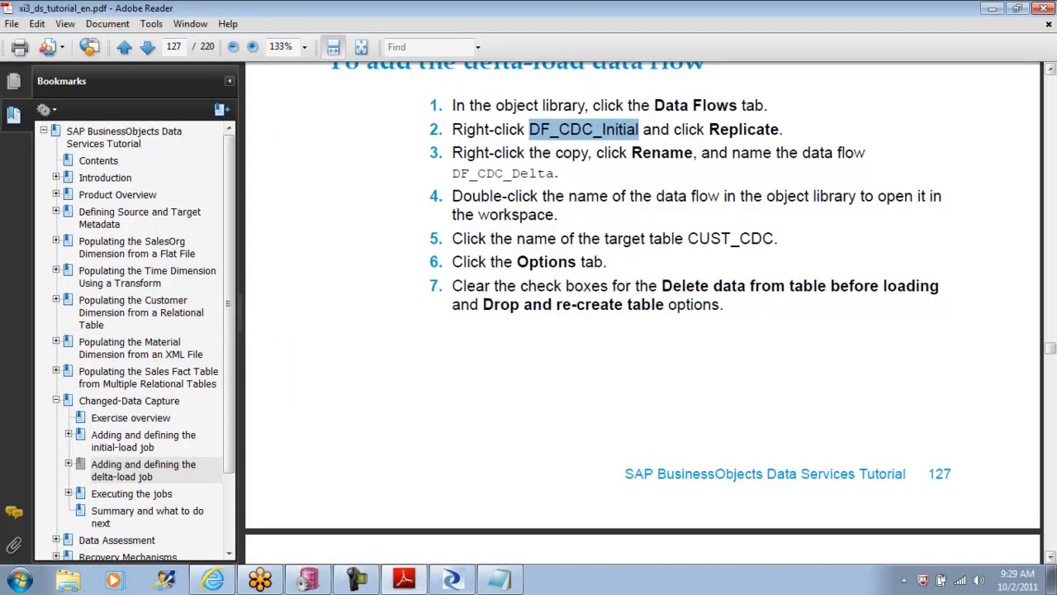
left_click(1051, 556)
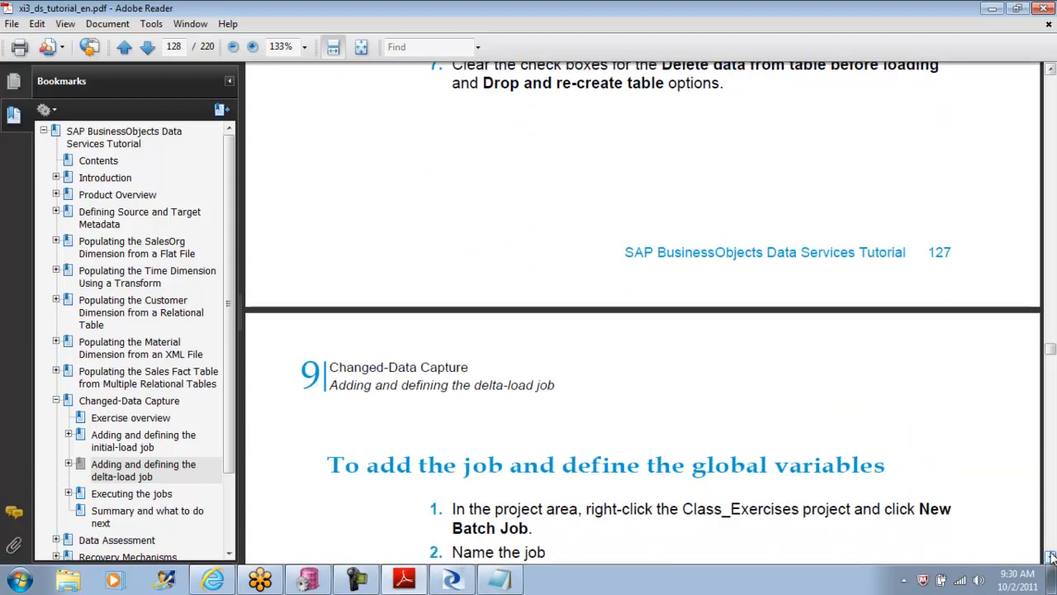
left_click(1050, 557)
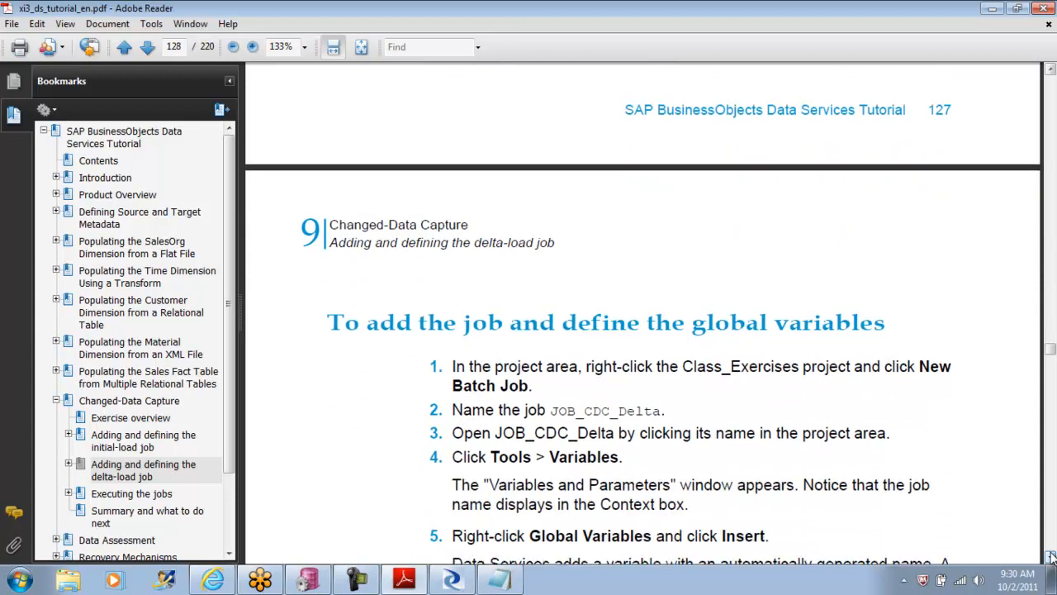
left_click(1051, 557)
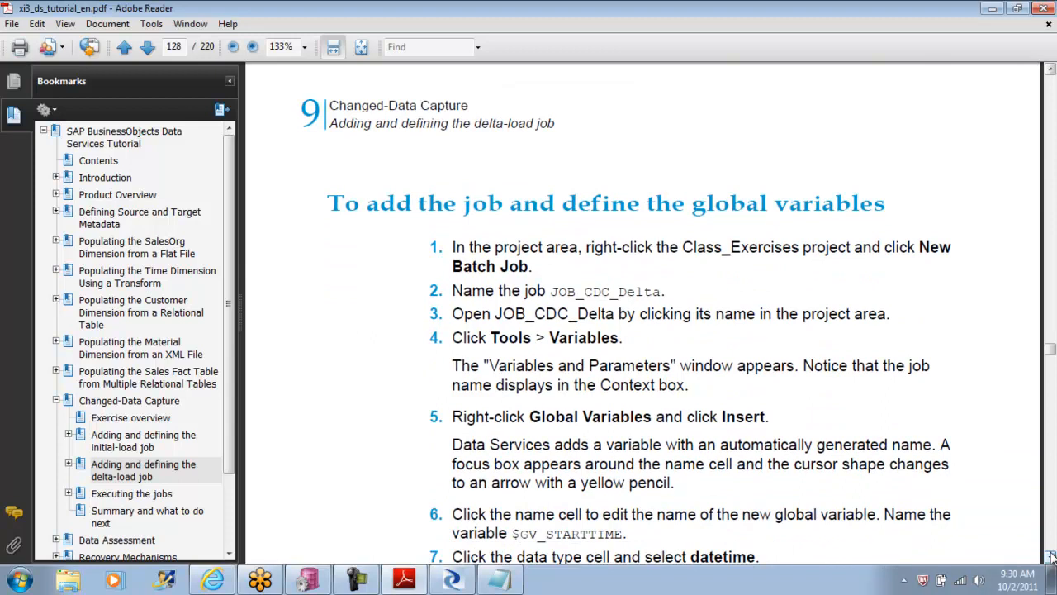
left_click(1050, 558)
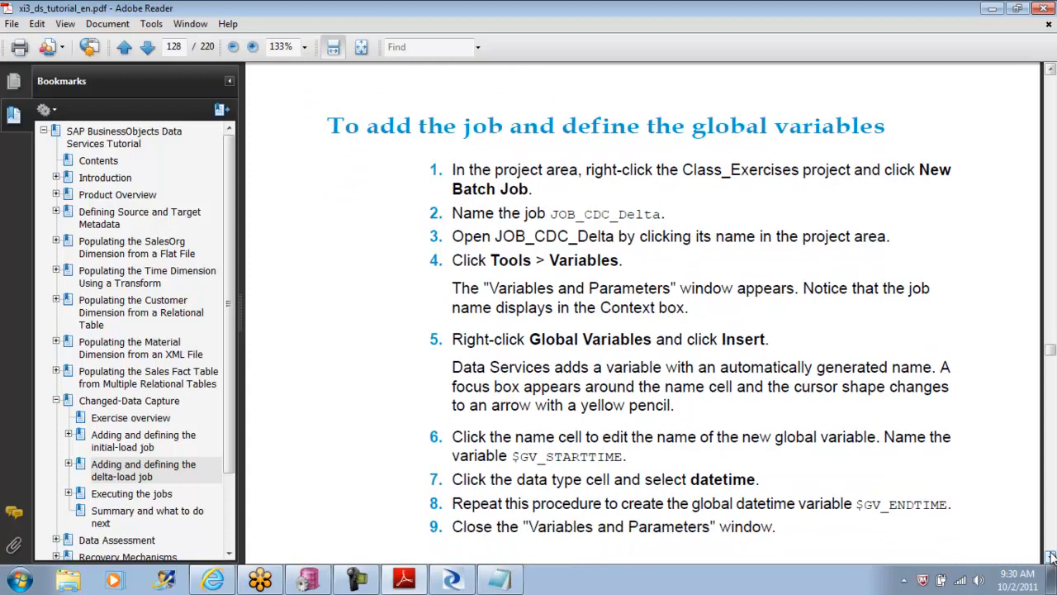
left_click(1051, 557)
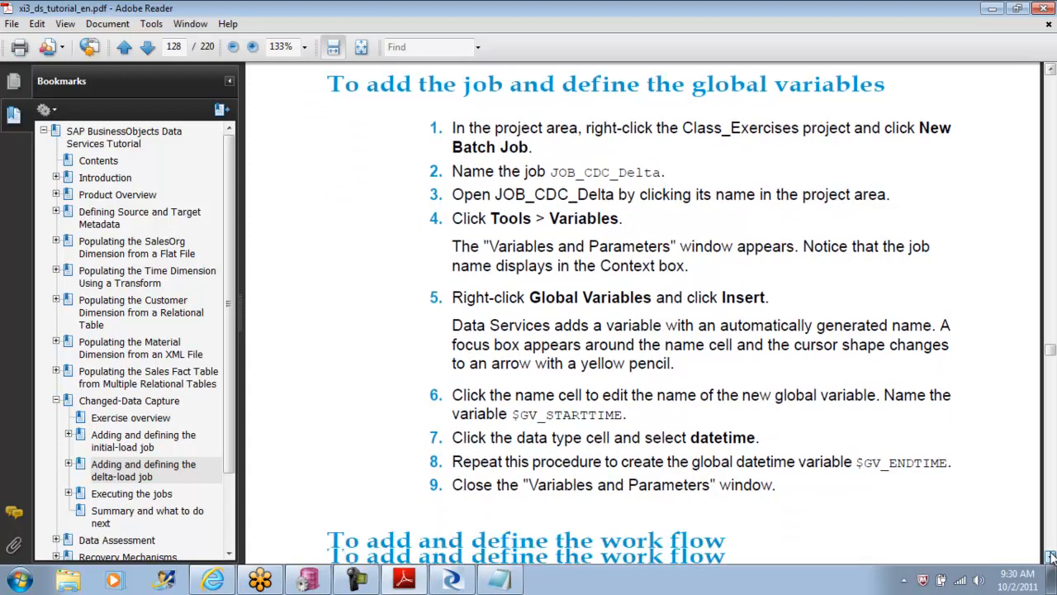
left_click(1051, 557)
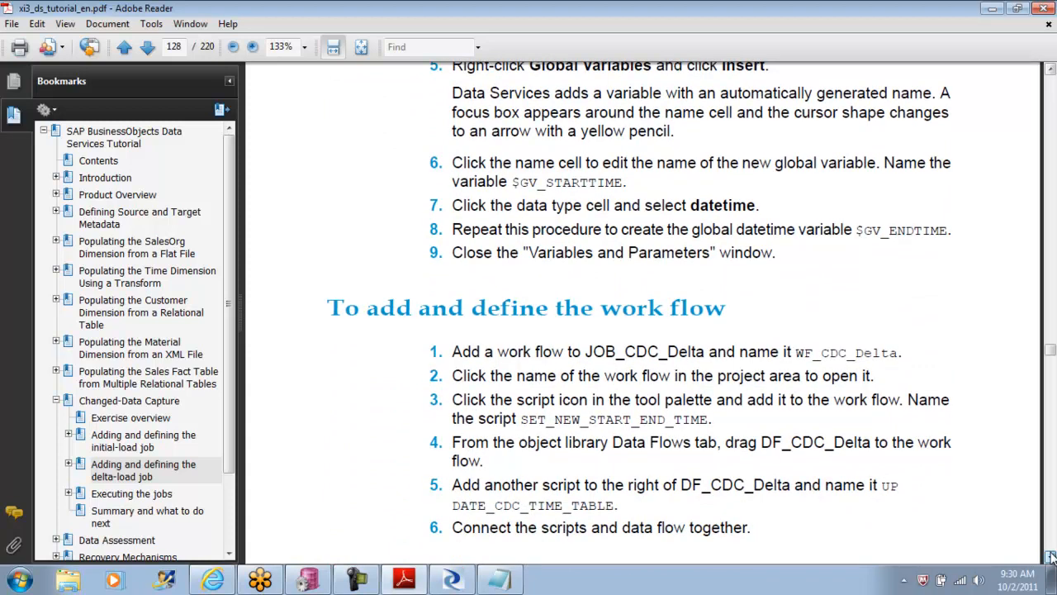
left_click(1050, 557)
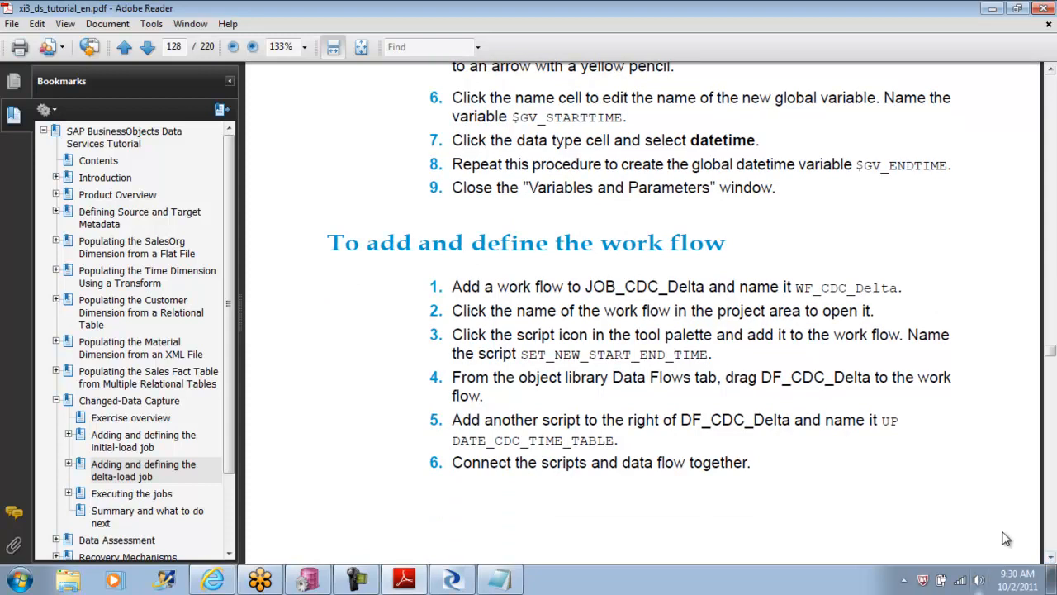
Step: Switch to Data Services Designer and create a new batch job named JOB_CDC_Delta in the PRJ_ORA_CDC project
left_click(452, 581)
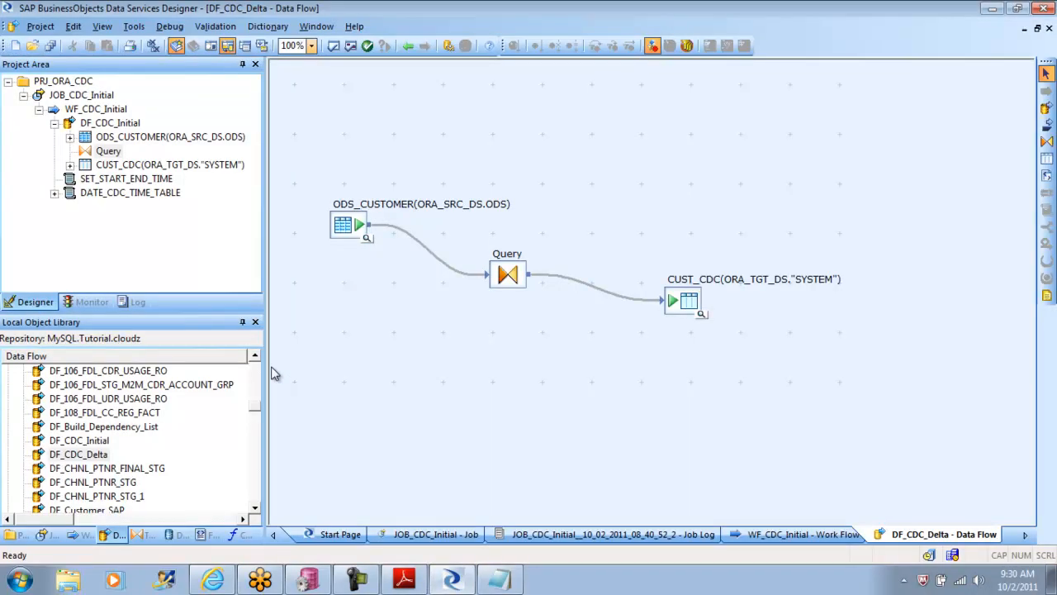
double_click(33, 96)
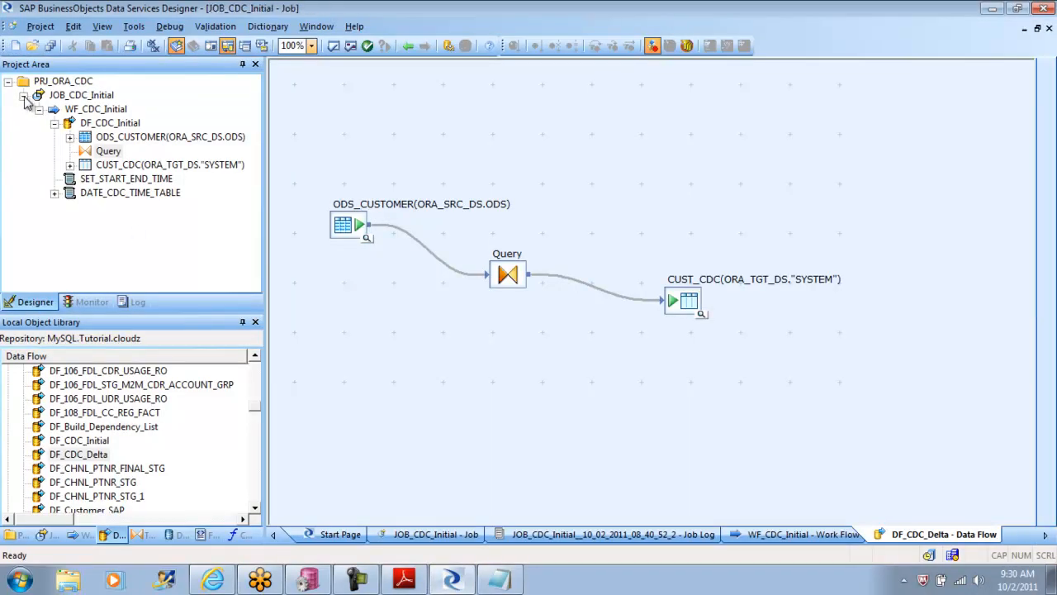
right_click(75, 97)
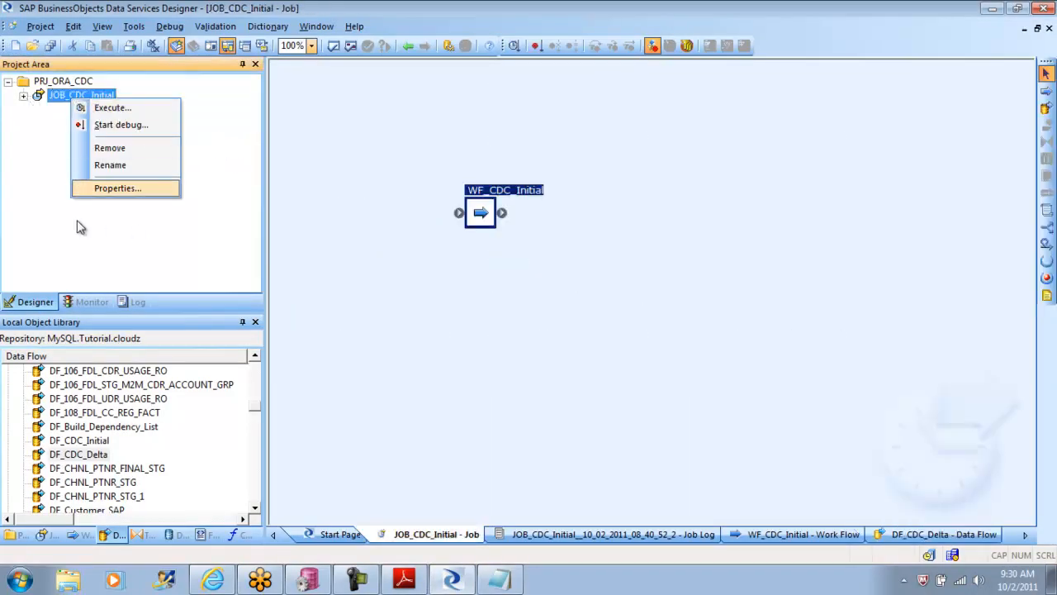
left_click(66, 198)
right_click(62, 183)
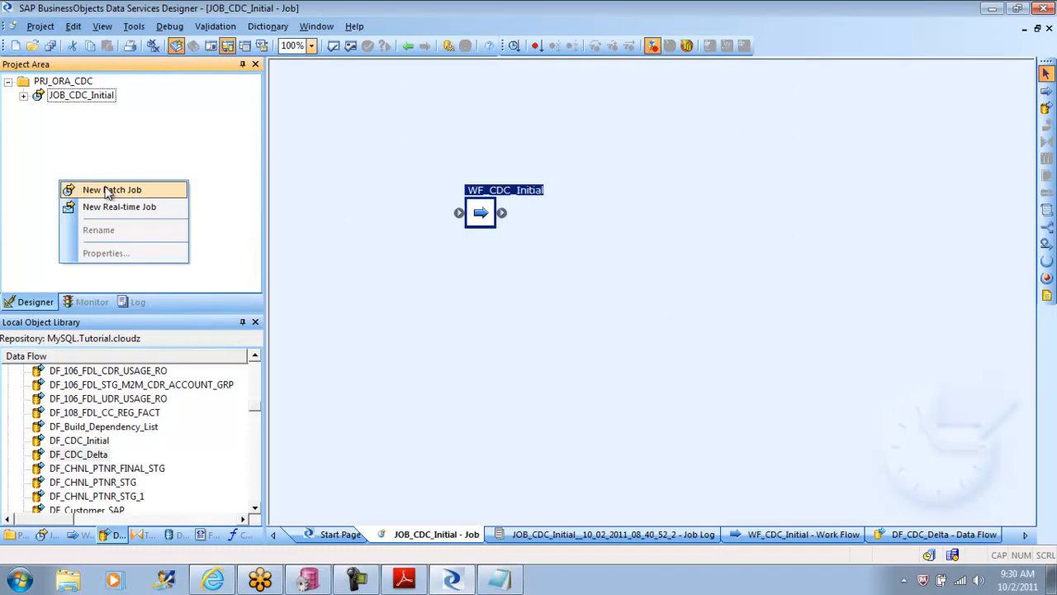
left_click(107, 190)
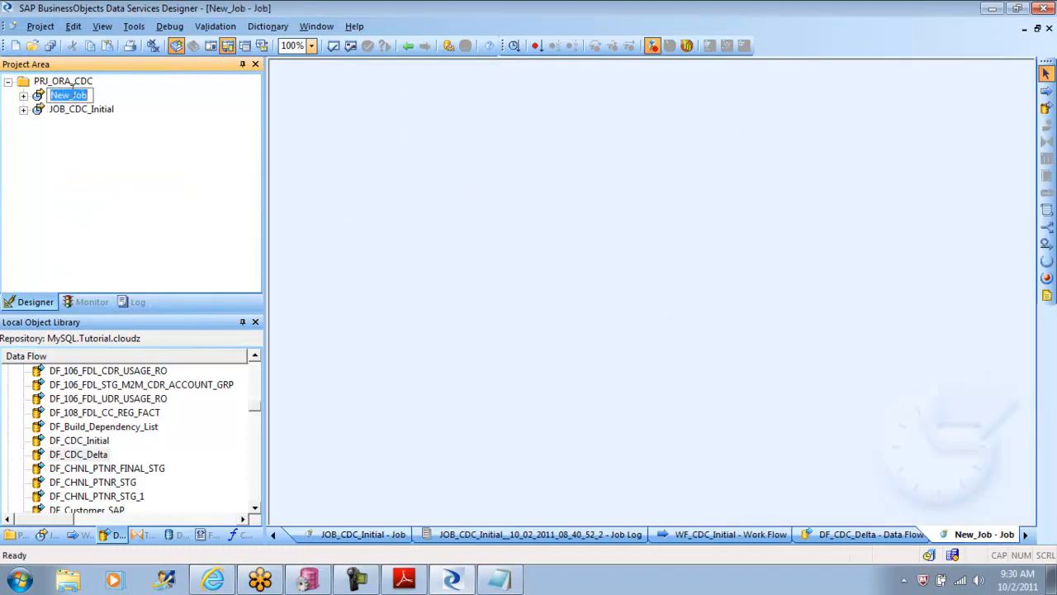
type("JOB_CDC_Delt")
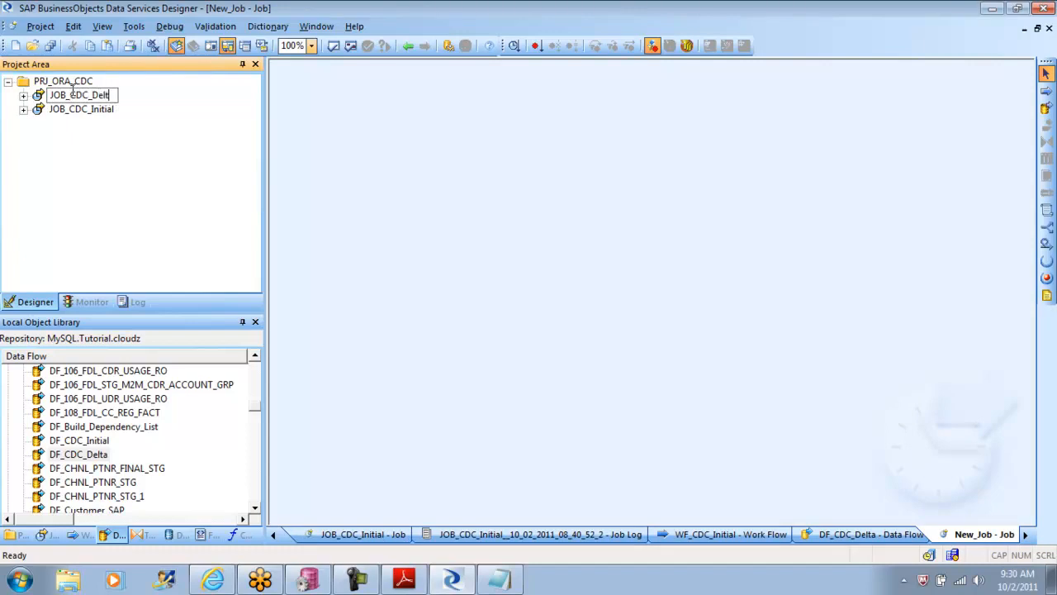
left_click(139, 172)
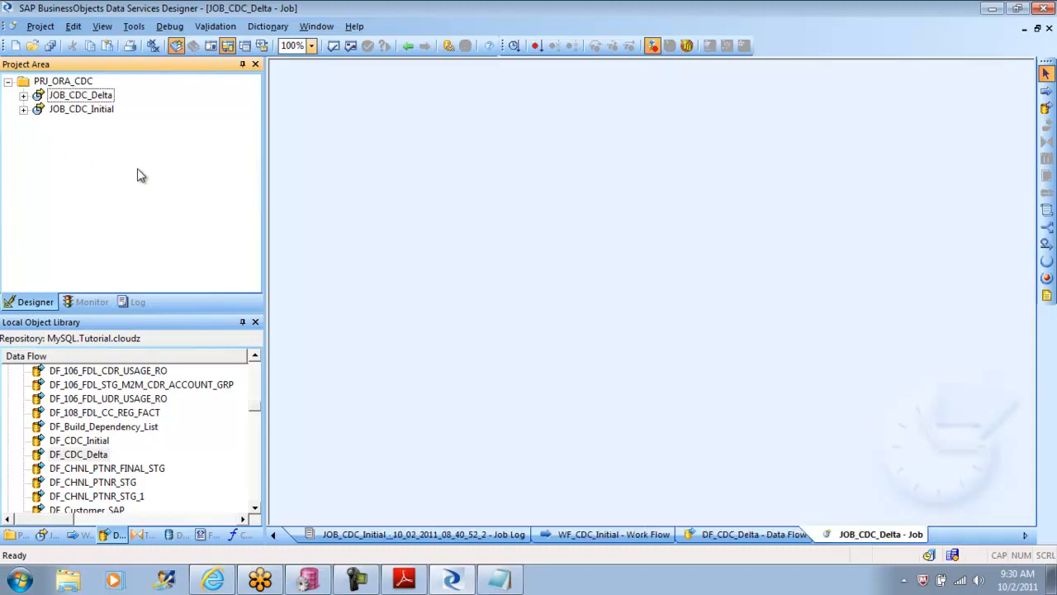
Step: Open JOB_CDC_Delta and place a new work flow in its empty workspace
left_click(96, 96)
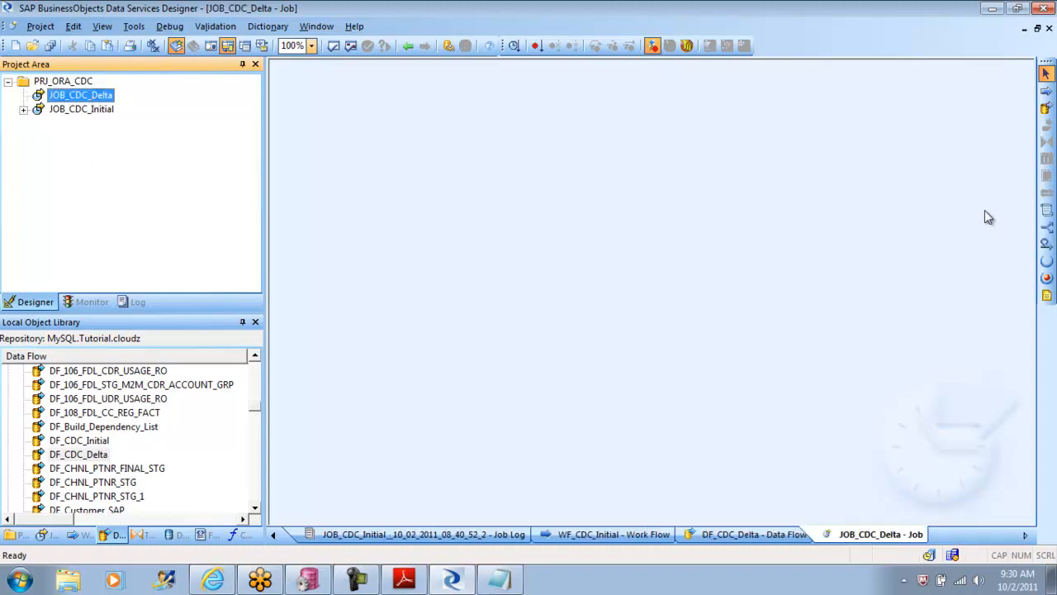
left_click(1046, 90)
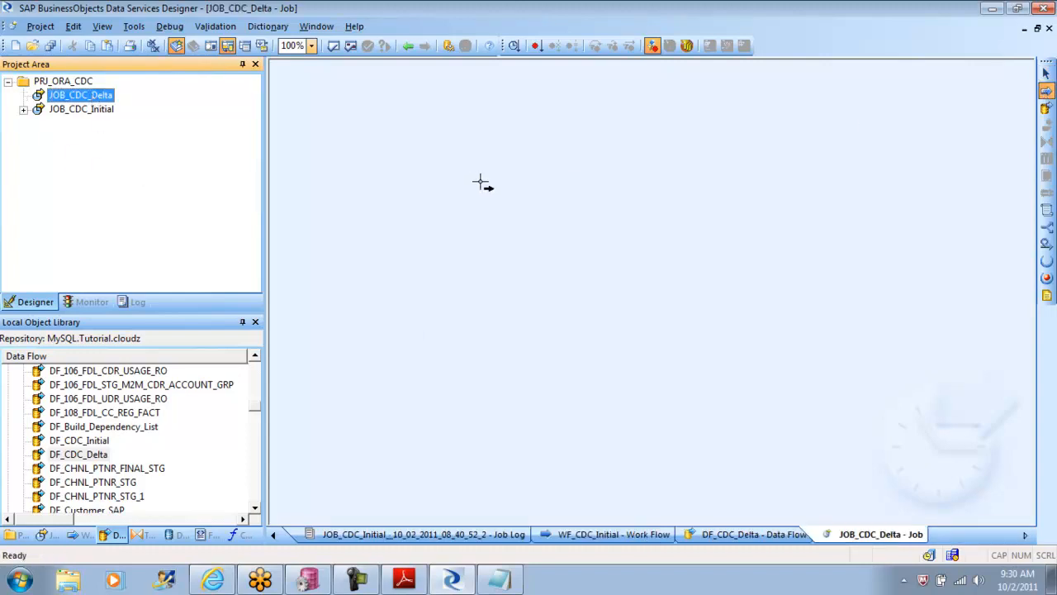
left_click(533, 188)
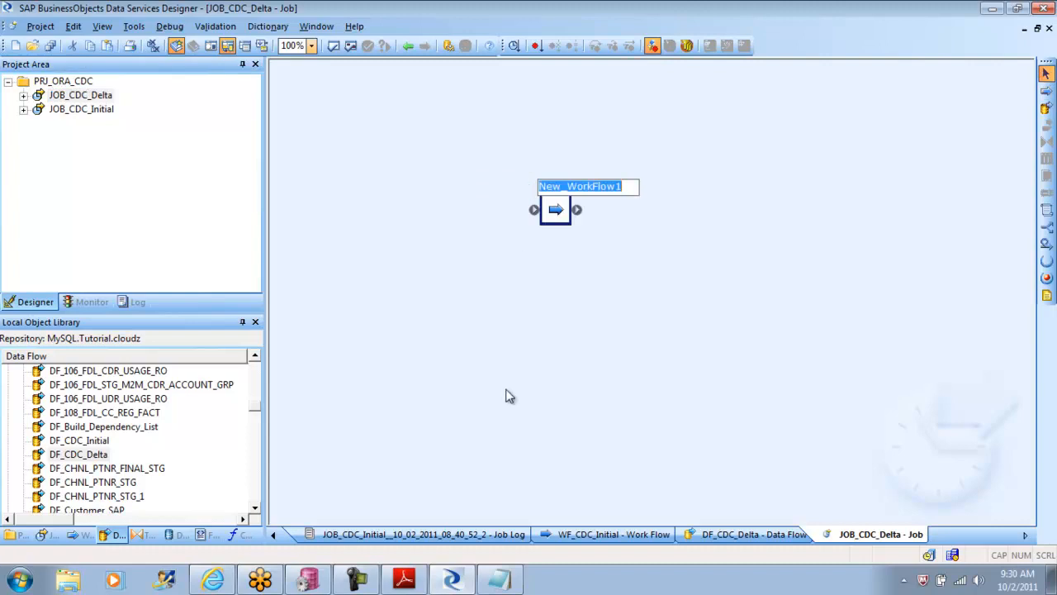
type("W")
key("BackSpace")
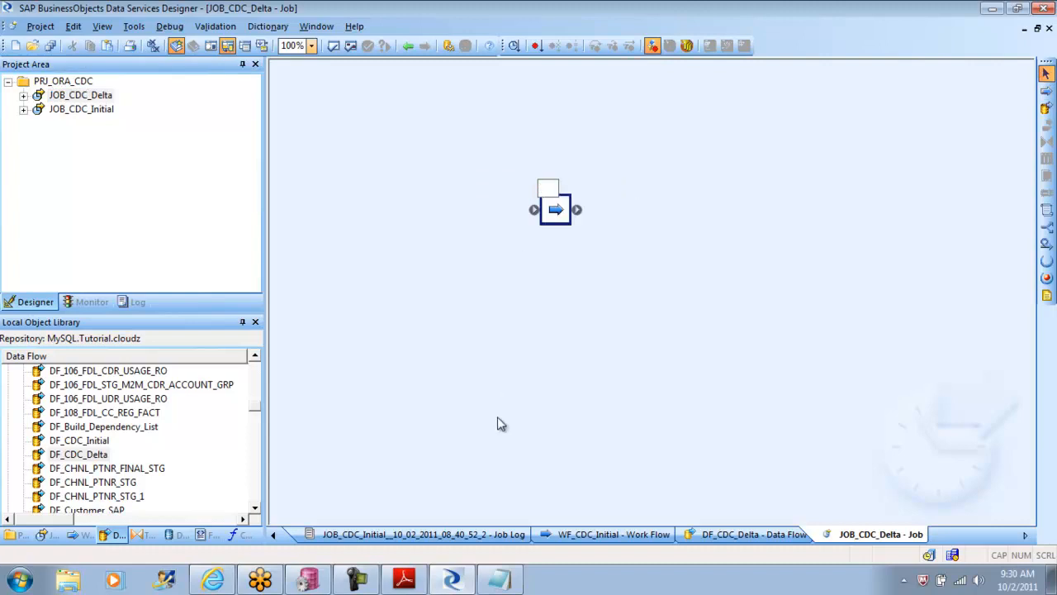
Step: Copy the work flow name from the tutorial PDF, rename the new work flow WF_CDC_Delta in Data Services Designer and open it
left_click(402, 588)
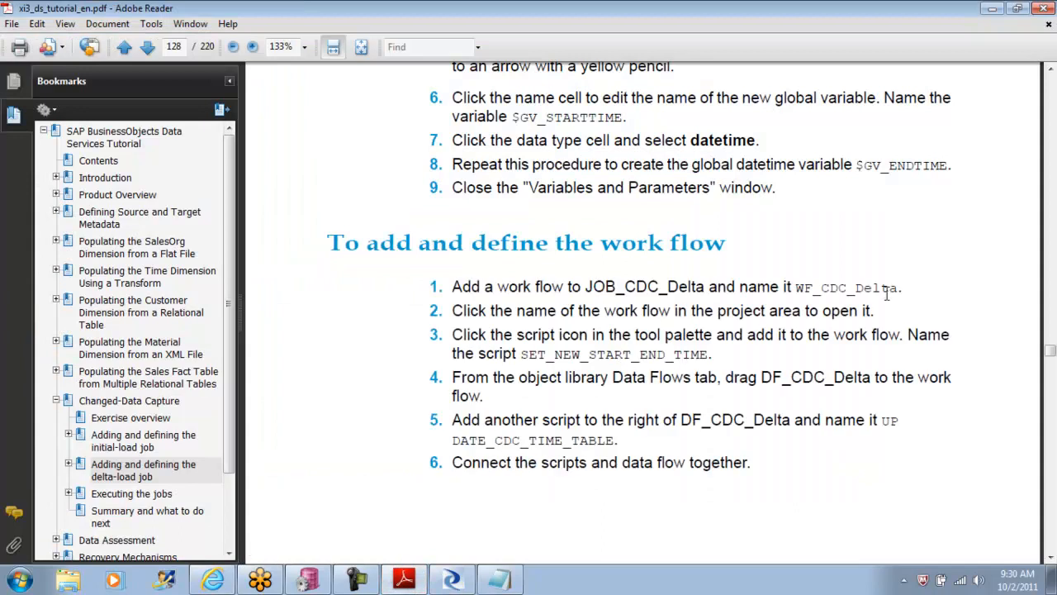
left_click_drag(900, 288, 796, 290)
key("ctrl+c")
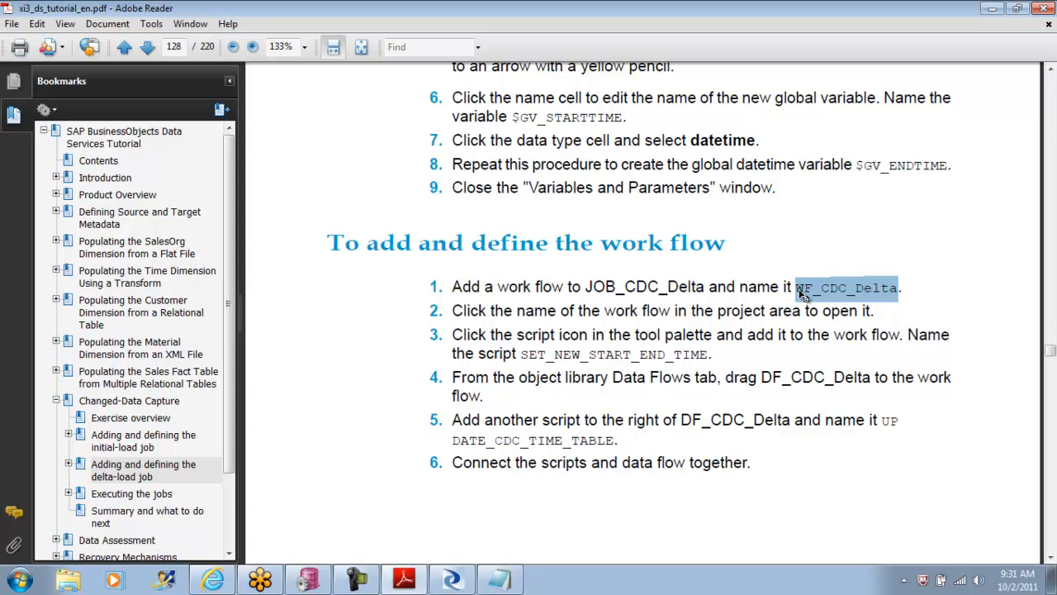
left_click(460, 582)
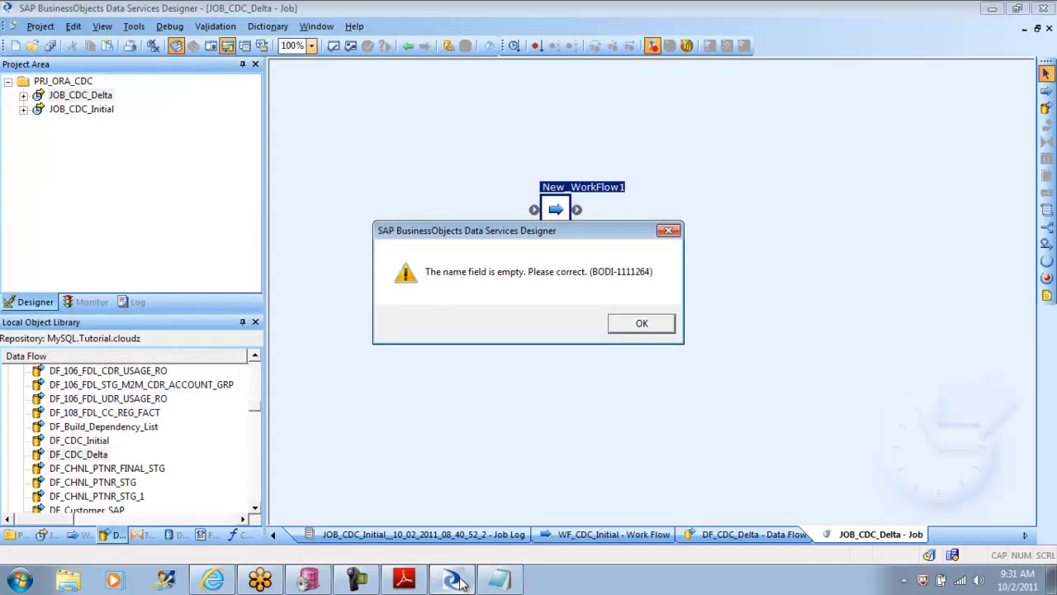
left_click(662, 328)
right_click(557, 213)
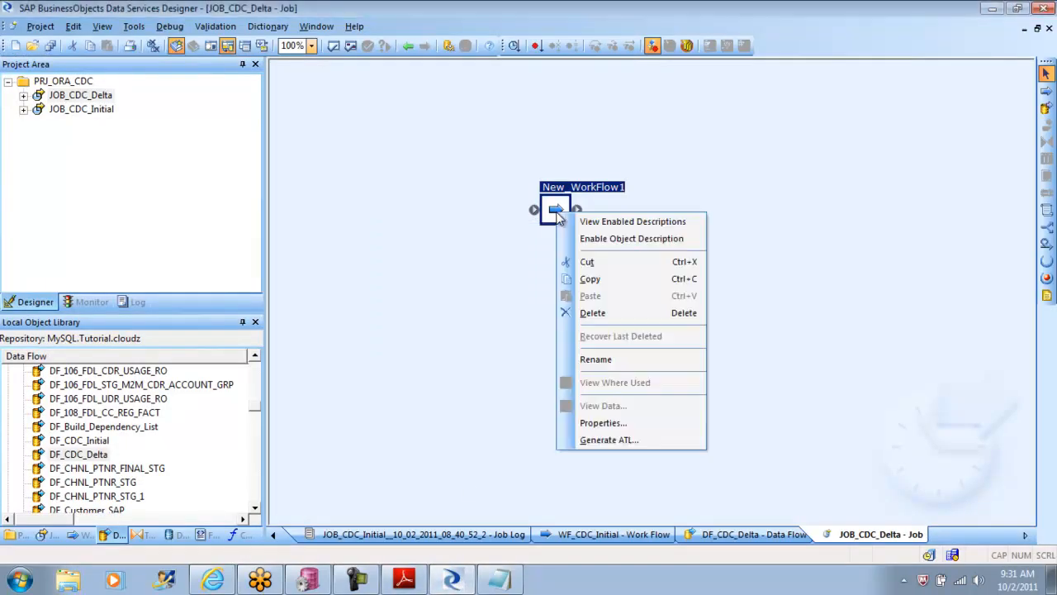
left_click(611, 361)
type("WF_CDC_Delta")
key("Return")
double_click(559, 208)
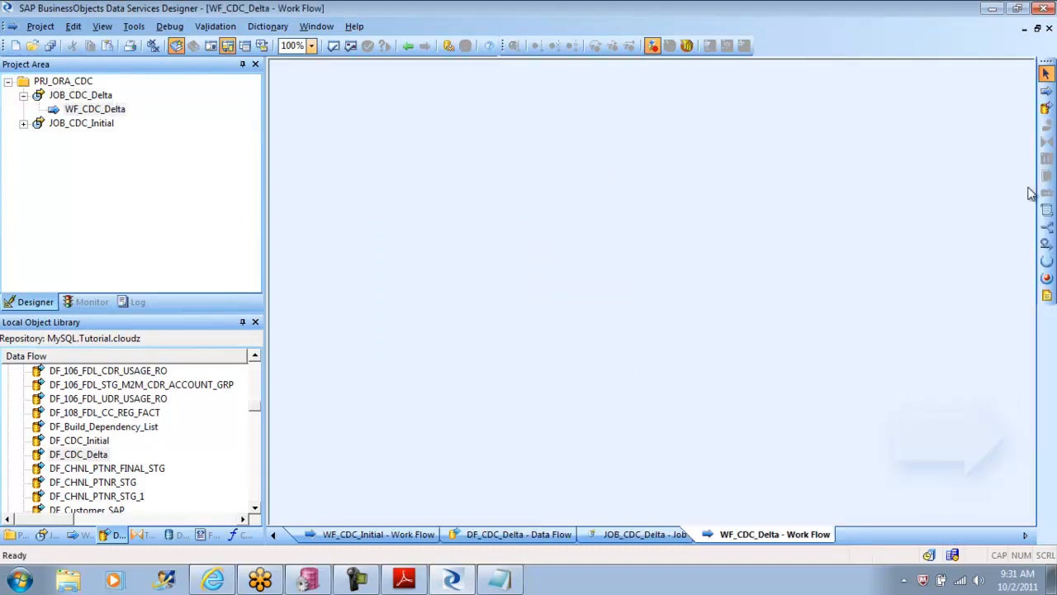
left_click(1047, 108)
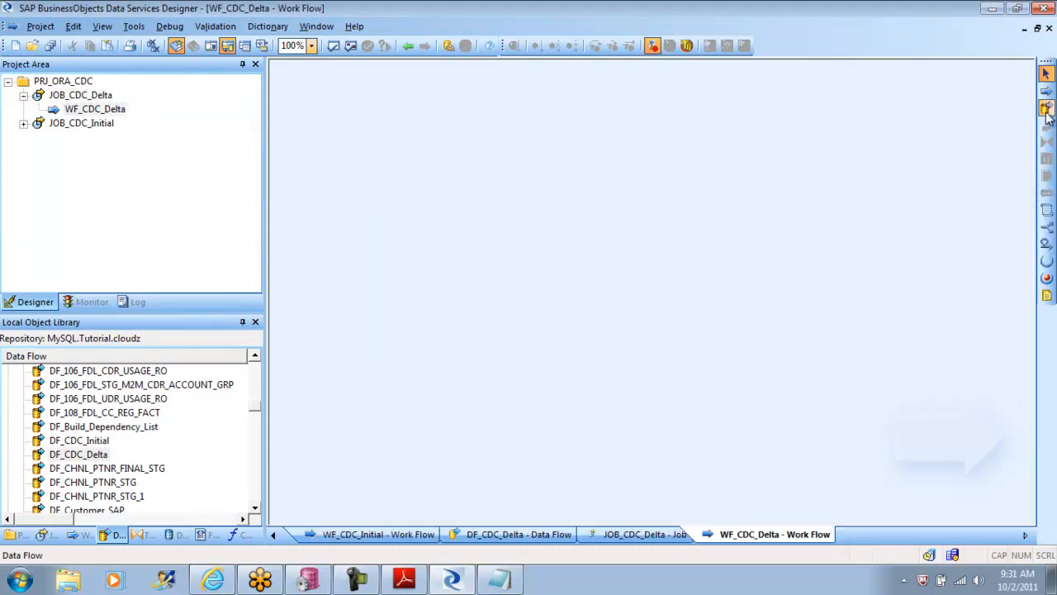
left_click(548, 206)
key("ctrl+v")
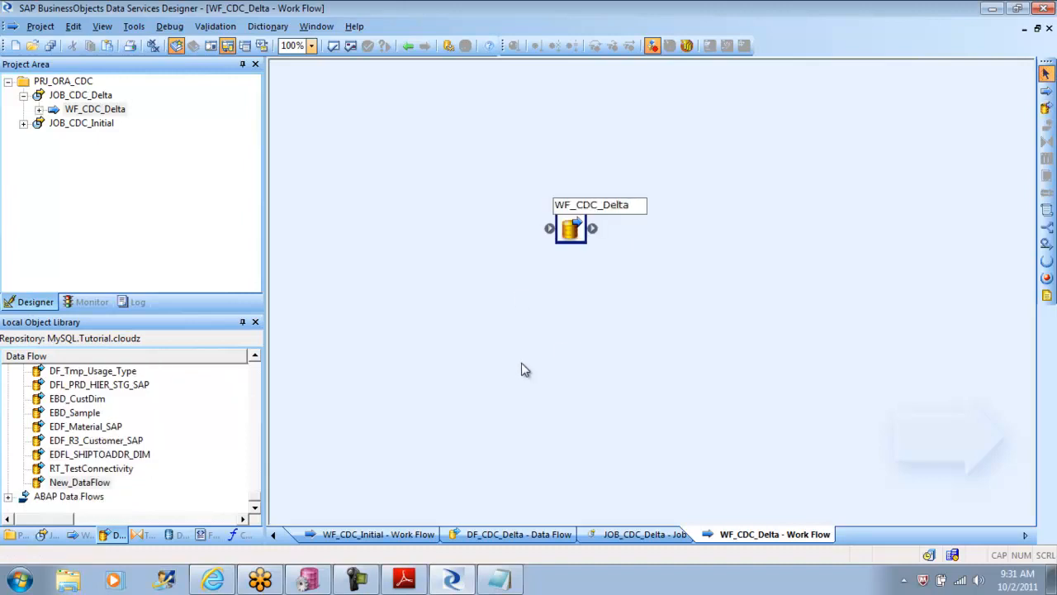
key("Home")
key("Delete")
key("Delete")
type("DataF")
key("Return")
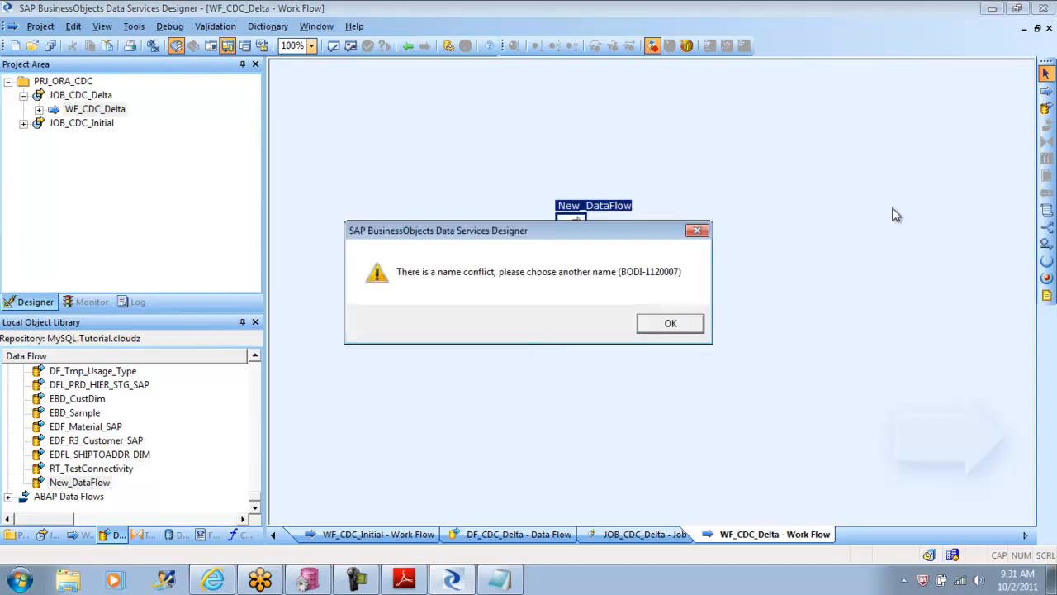
left_click(678, 323)
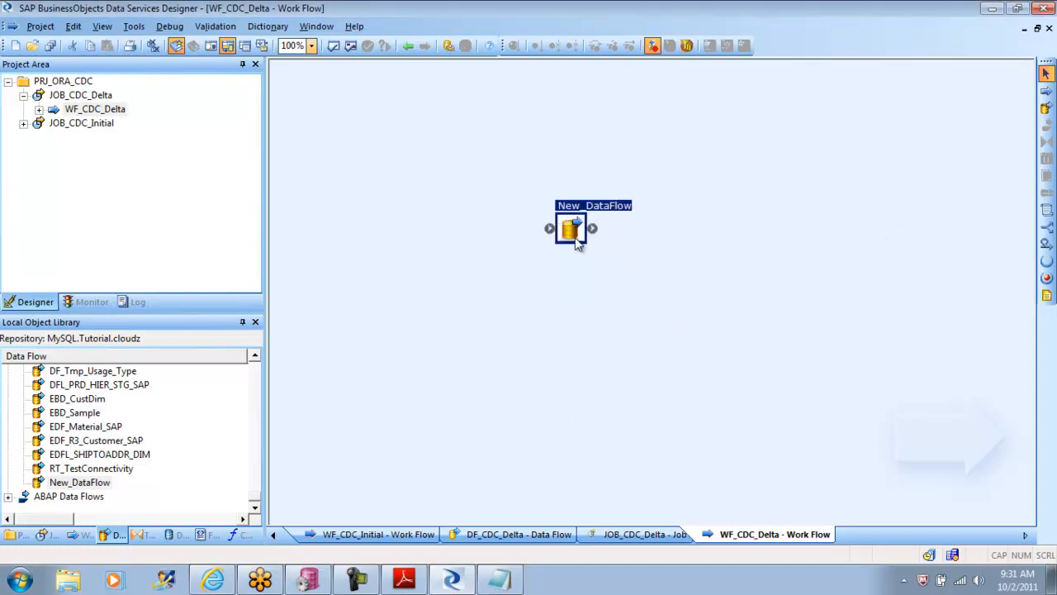
key("Delete")
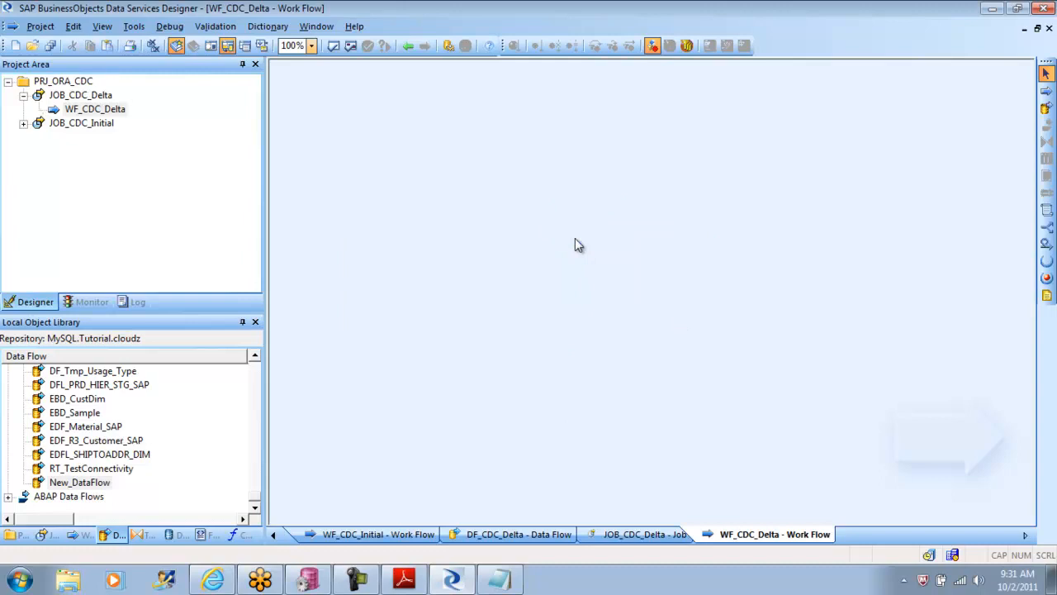
Step: Find DF_CDC_Delta in the local object library and add it to the WF_CDC_Delta work flow
left_click_drag(254, 500, 260, 405)
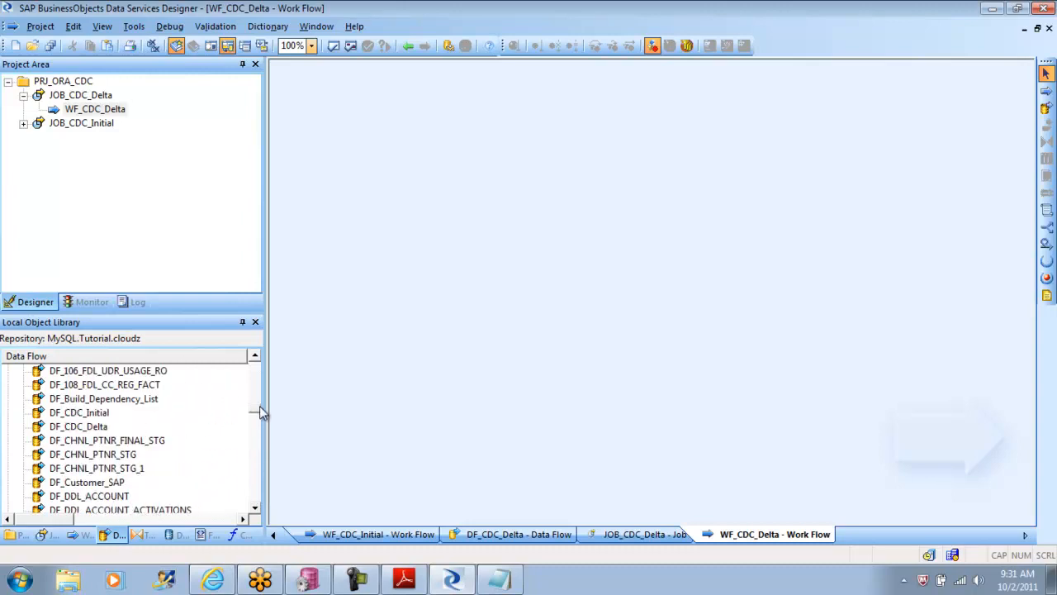
left_click(69, 428)
left_click_drag(71, 435, 558, 243)
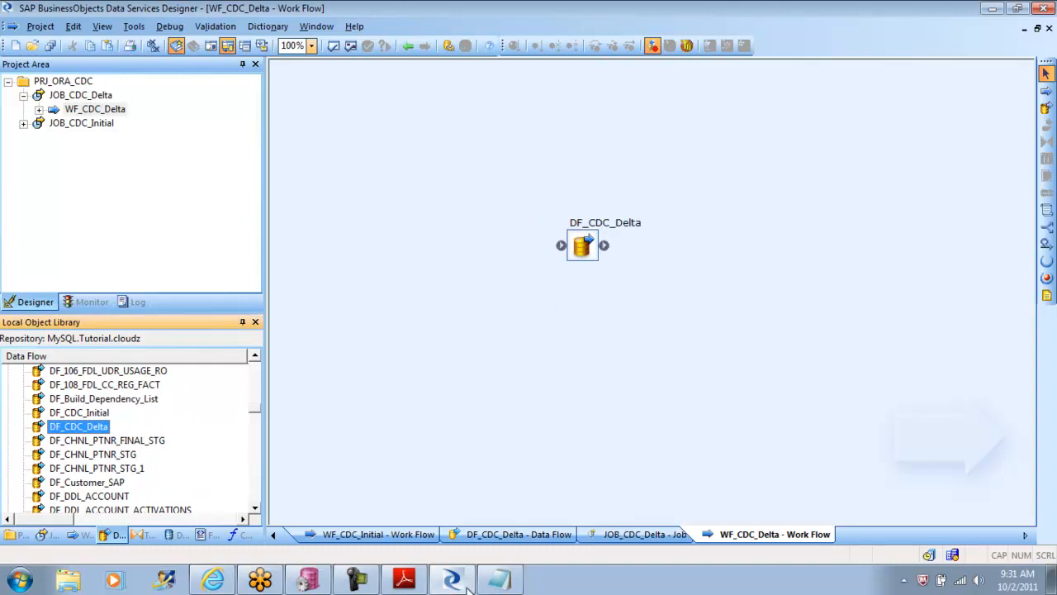
Step: Switch to the tutorial PDF and read the work flow's script steps on page 128 and the script definitions on page 129
left_click(406, 581)
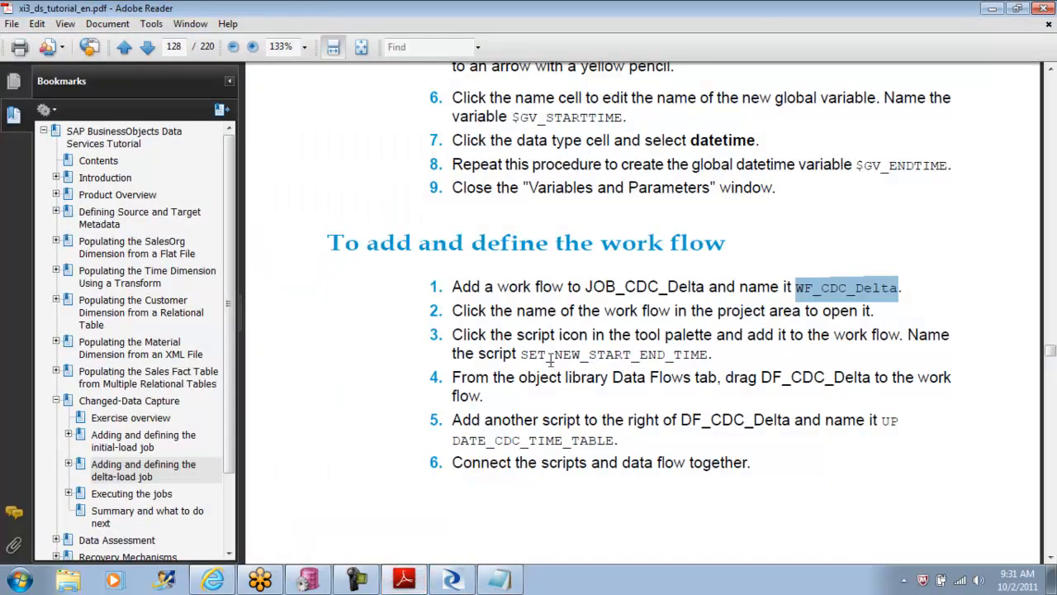
left_click_drag(522, 356, 708, 355)
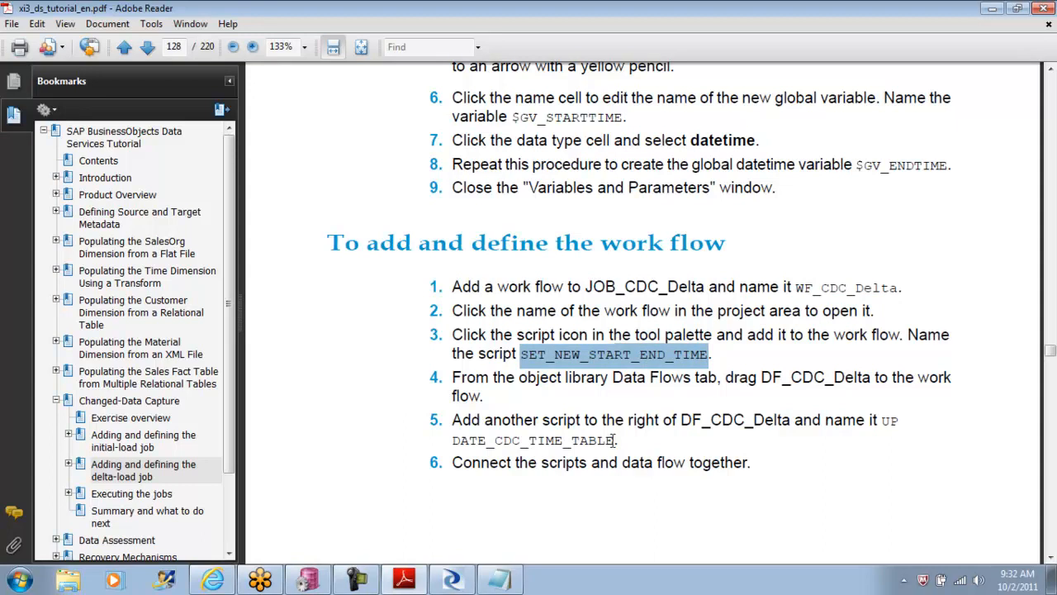
left_click(1051, 556)
left_click_drag(1050, 556, 1050, 556)
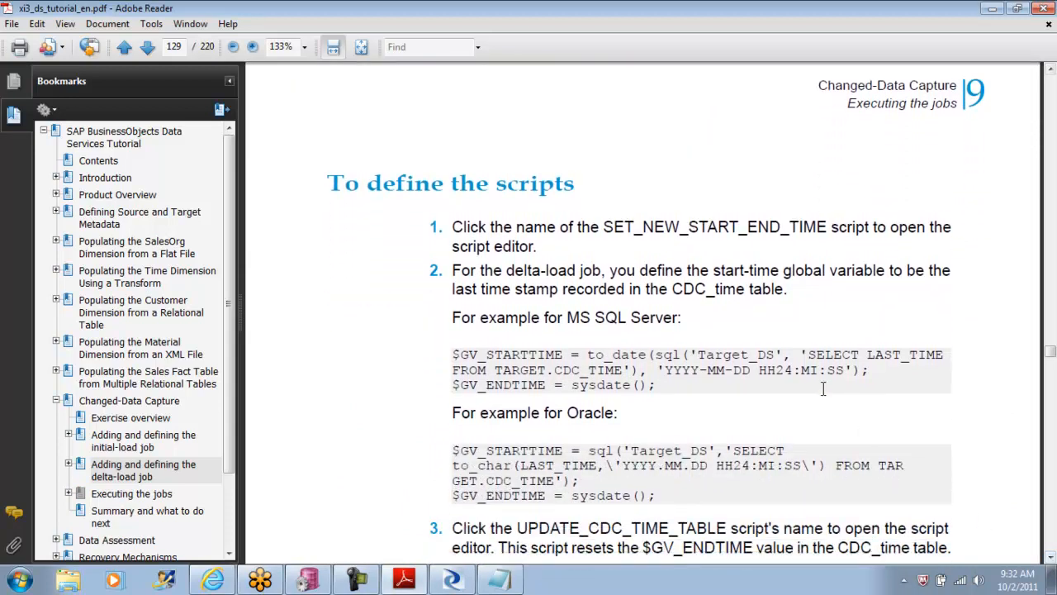
left_click_drag(803, 353, 838, 373)
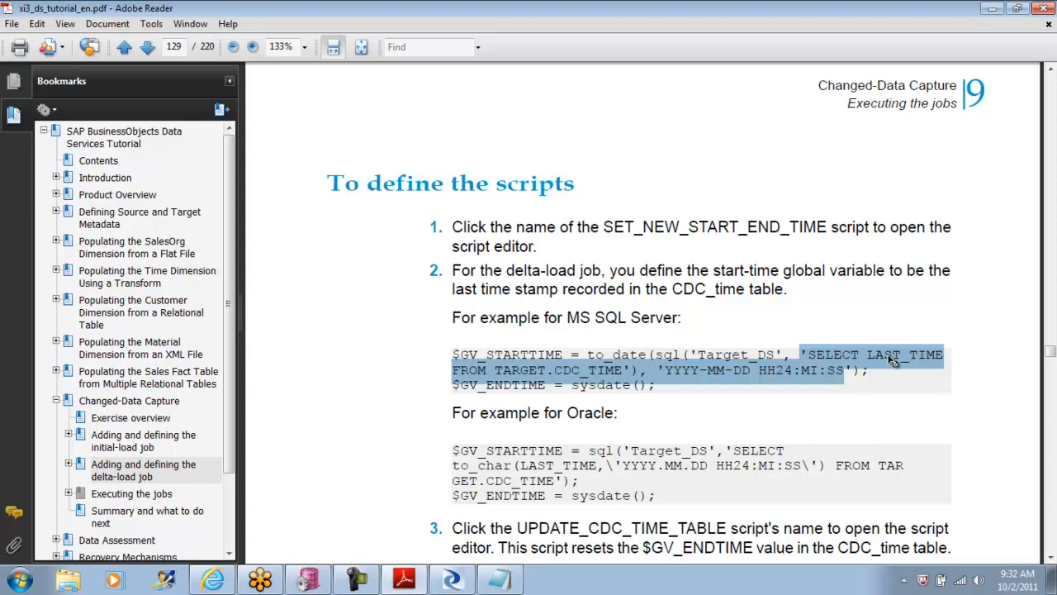
left_click(727, 423)
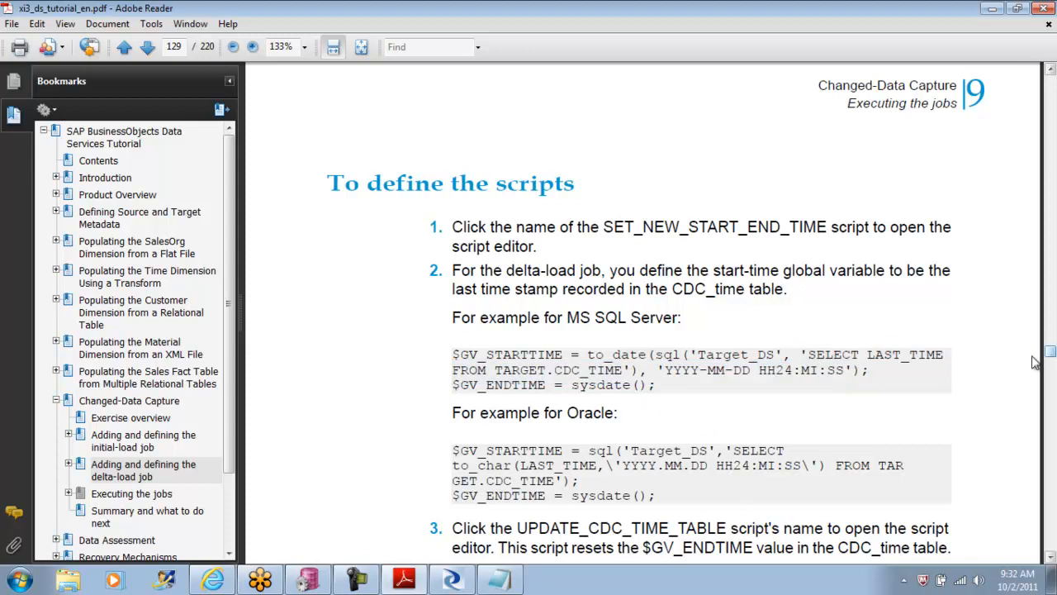
left_click(312, 581)
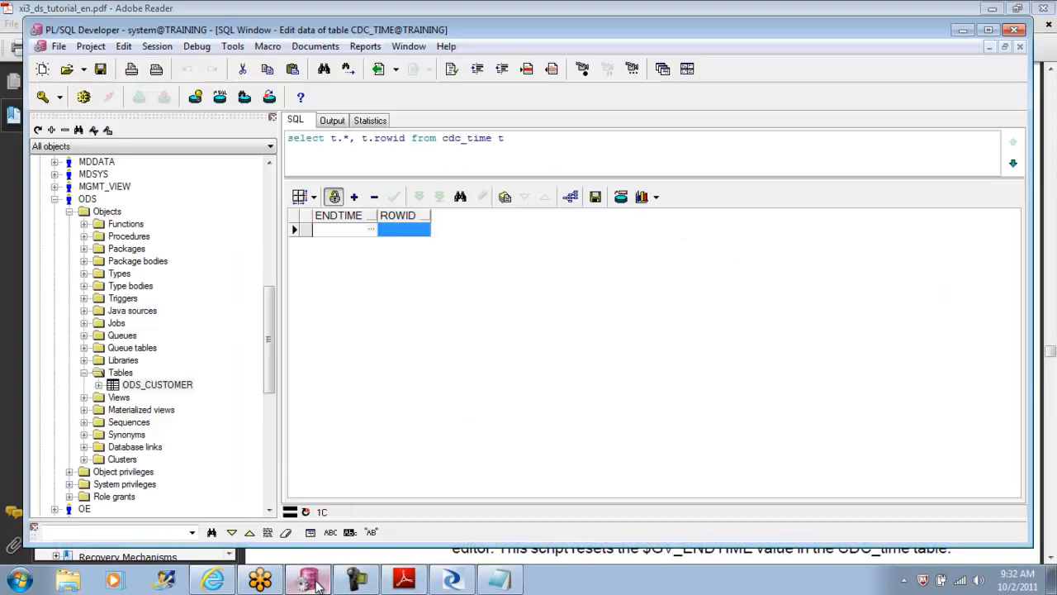
Step: Switch to Data Services Designer, open the WF_CDC_Initial work flow and copy its SET_START_END_TIME and DATE_CDC_TIME_TABLE scripts
left_click(451, 580)
left_click(408, 45)
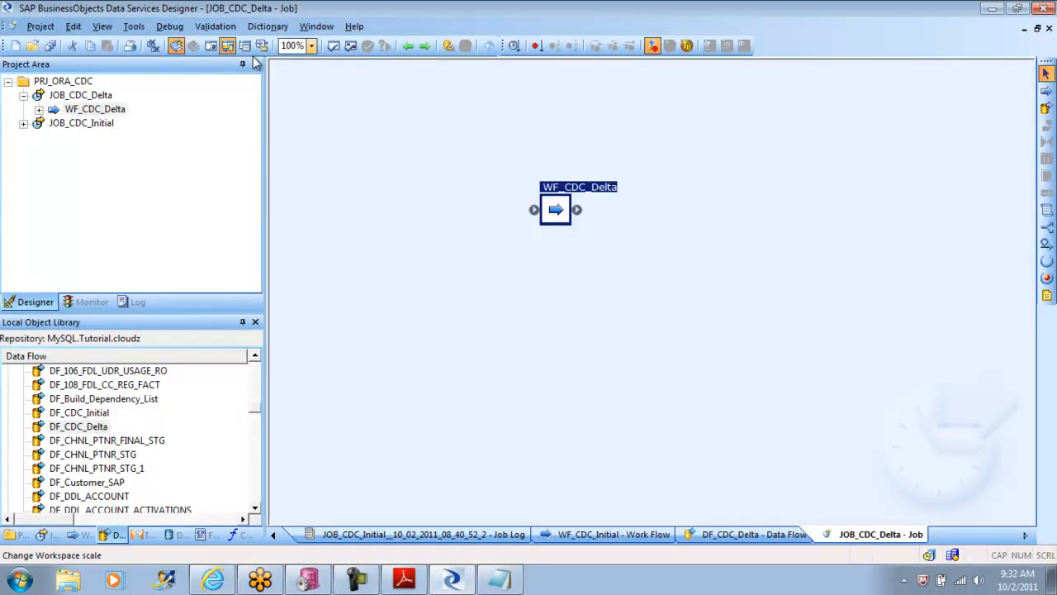
left_click(87, 97)
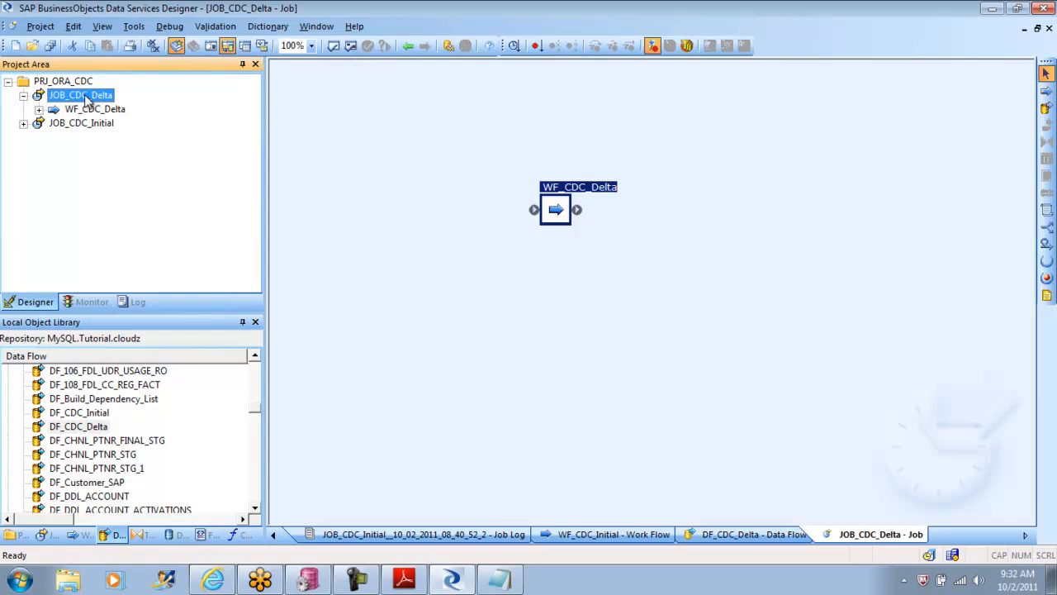
left_click(87, 123)
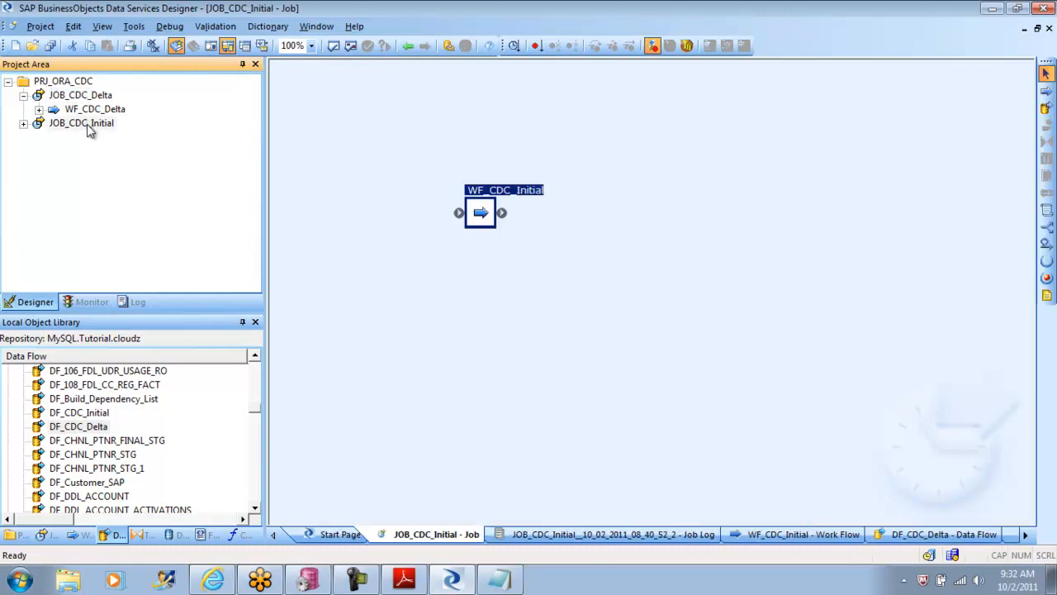
double_click(492, 227)
left_click(453, 199)
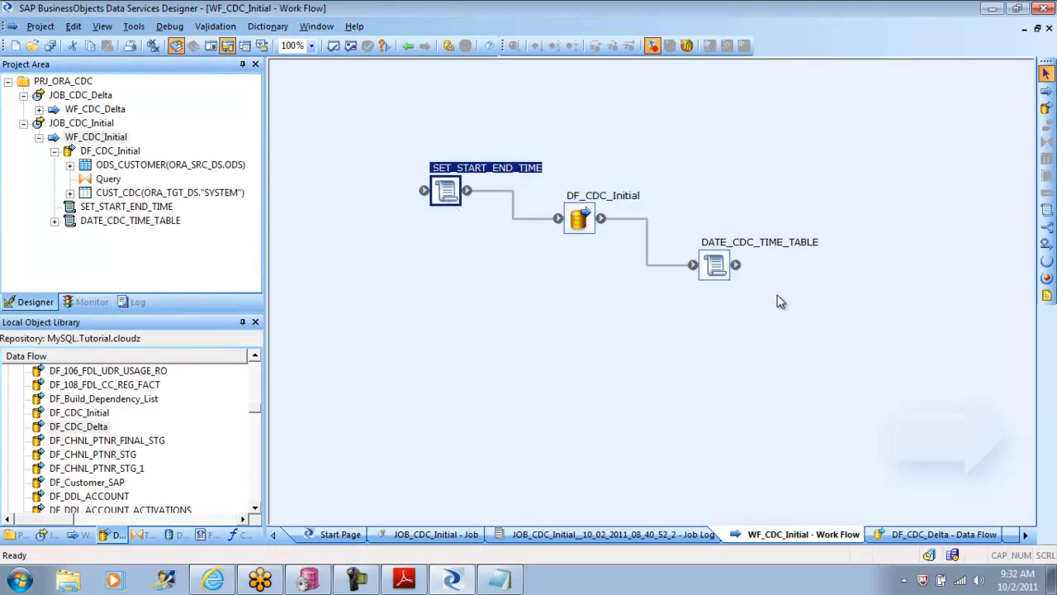
left_click(715, 266)
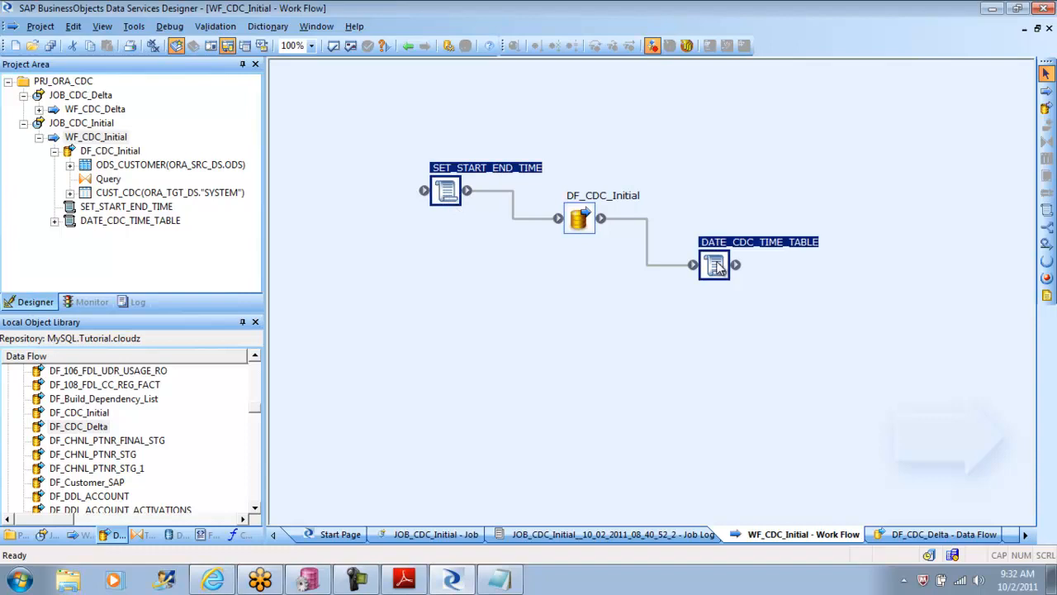
double_click(715, 266)
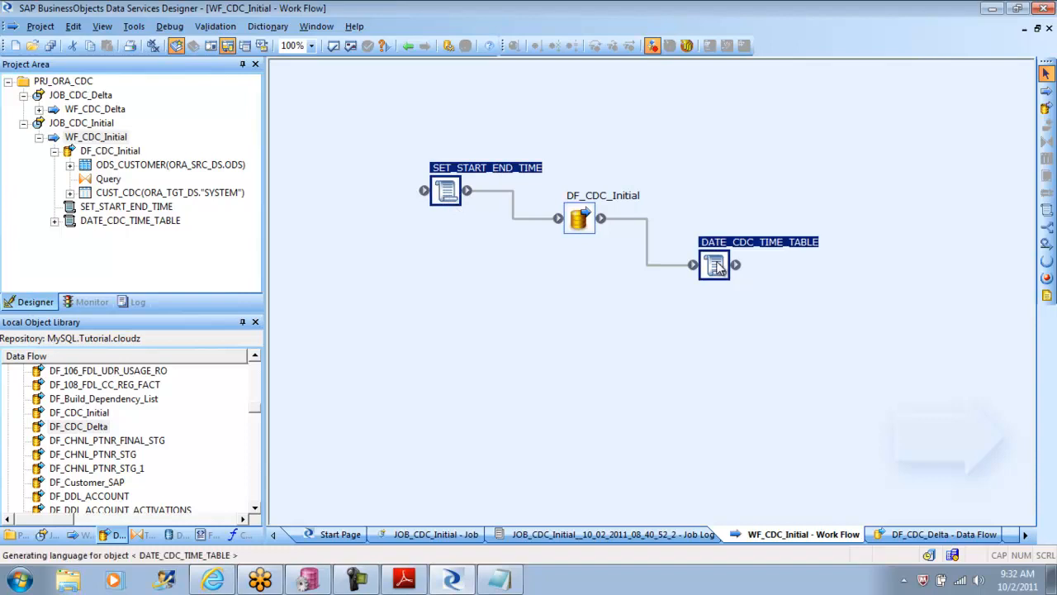
Step: Paste the two copied scripts into the WF_CDC_Delta work flow and position them around DF_CDC_Delta
left_click(407, 47)
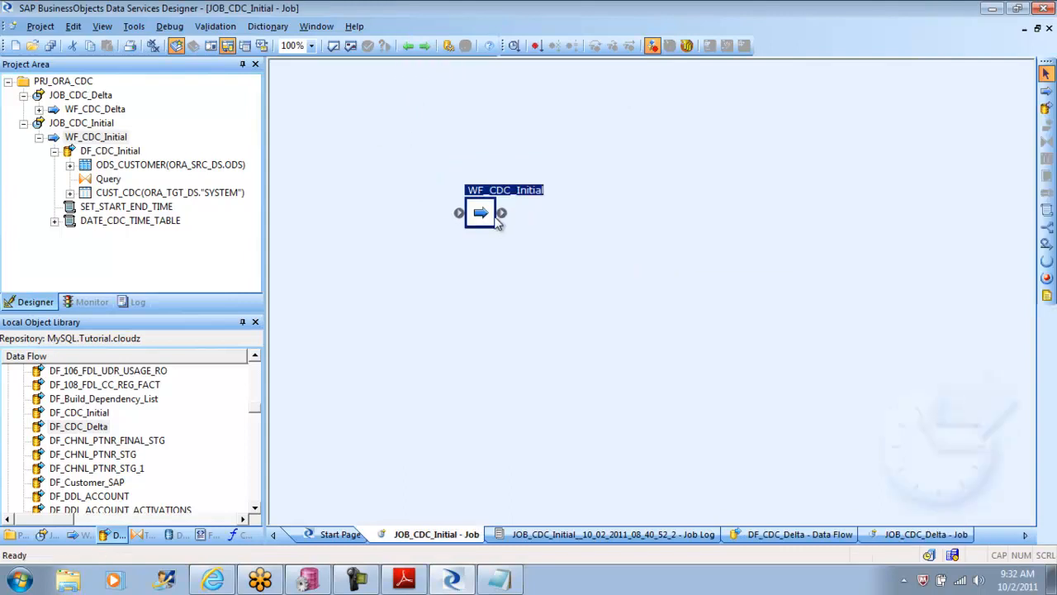
left_click(407, 46)
left_click(407, 46)
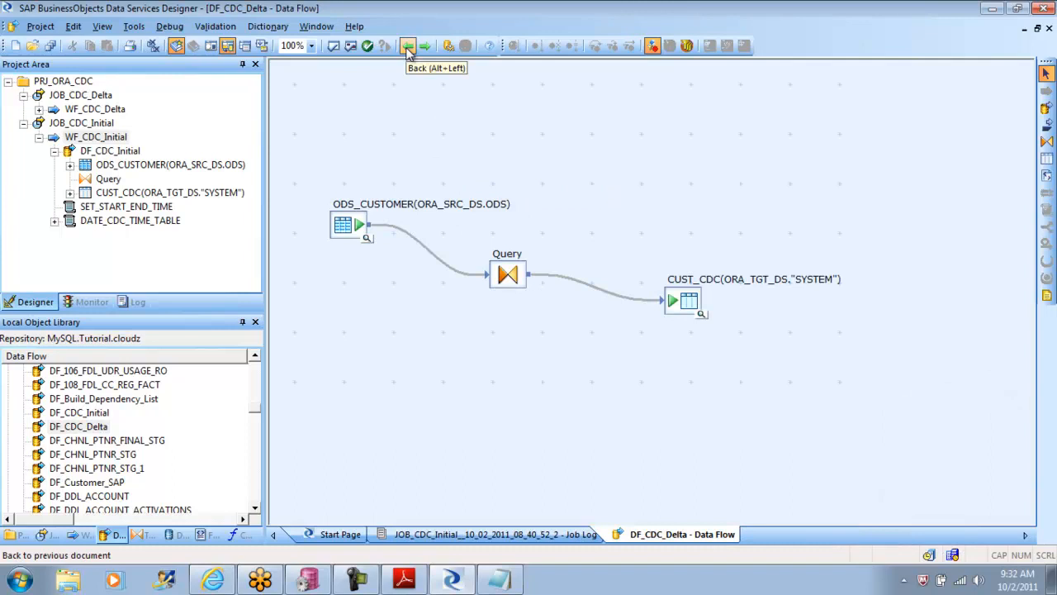
left_click(91, 109)
right_click(453, 268)
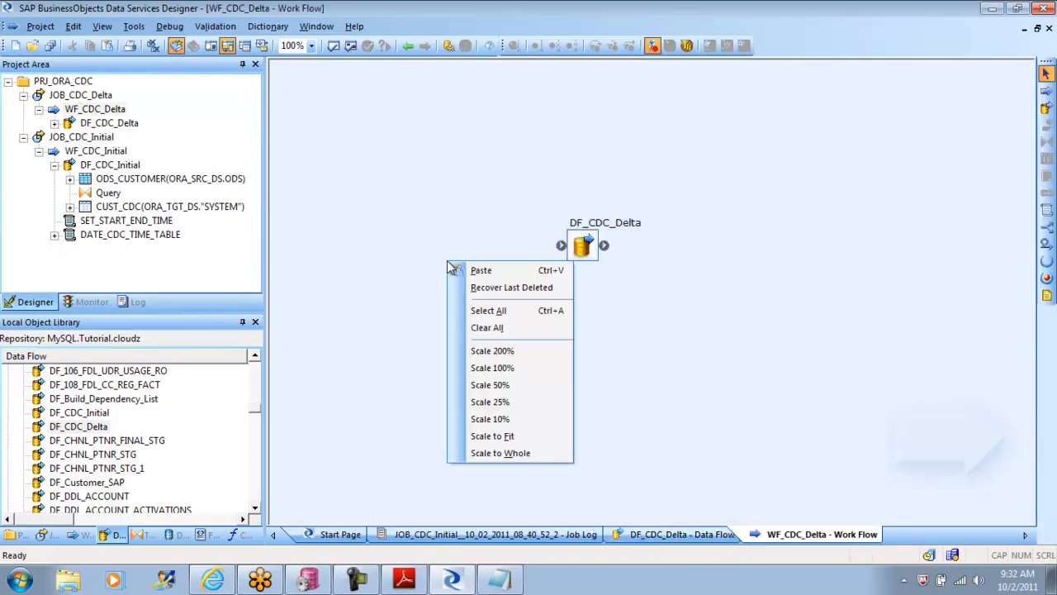
left_click(482, 271)
mouse_move(463, 285)
left_mouse_down()
mouse_move(408, 170)
mouse_move(578, 238)
mouse_move(564, 246)
mouse_move(723, 262)
mouse_move(724, 300)
left_mouse_up()
Step: Open the SET_START_END_TIME script in WF_CDC_Delta and delete all of its content
double_click(463, 225)
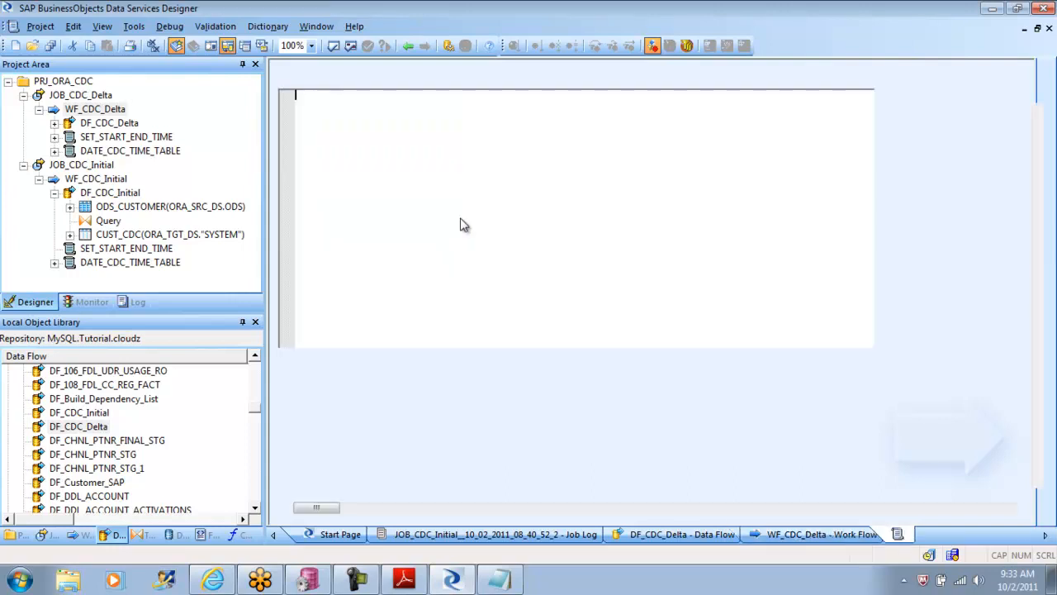
key("ctrl+a")
key("Delete")
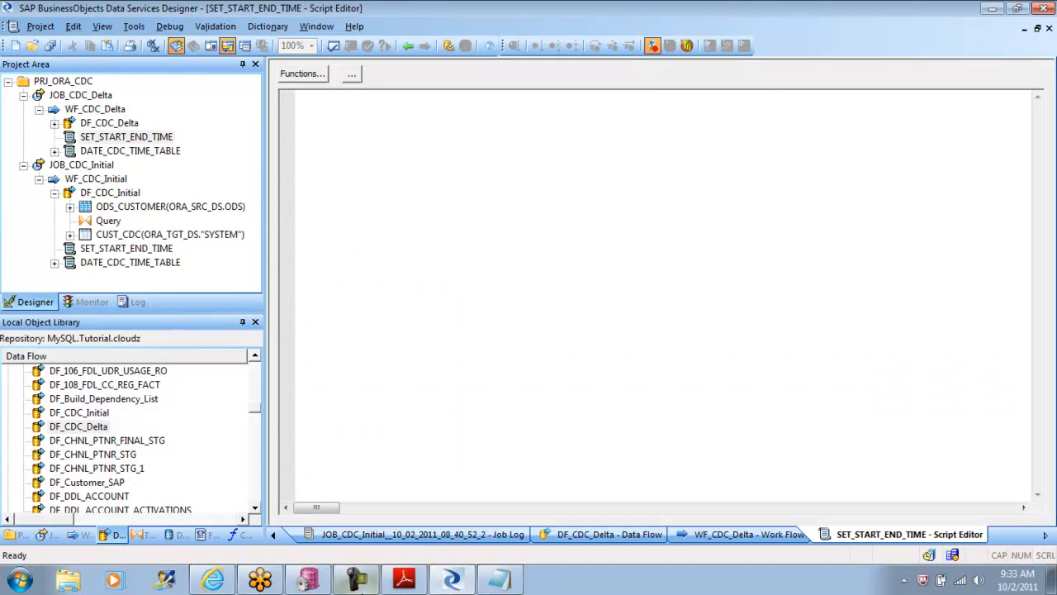
Step: Copy the Oracle example for $GV_STARTTIME and $GV_ENDTIME from tutorial page 129 and paste it into the SET_START_END_TIME script in Data Services Designer
left_click(403, 580)
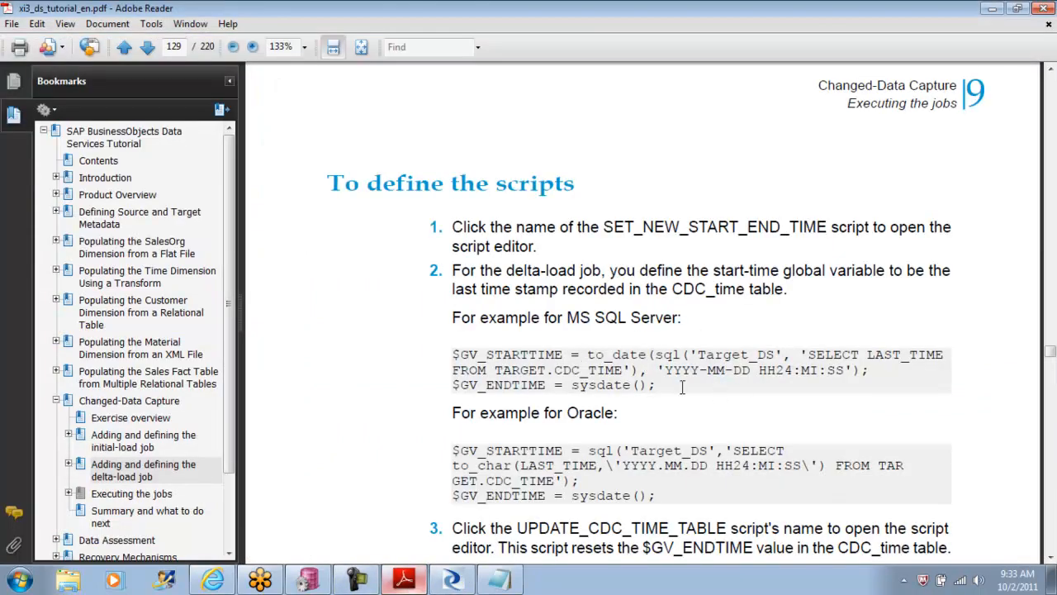
left_click_drag(663, 389, 456, 361)
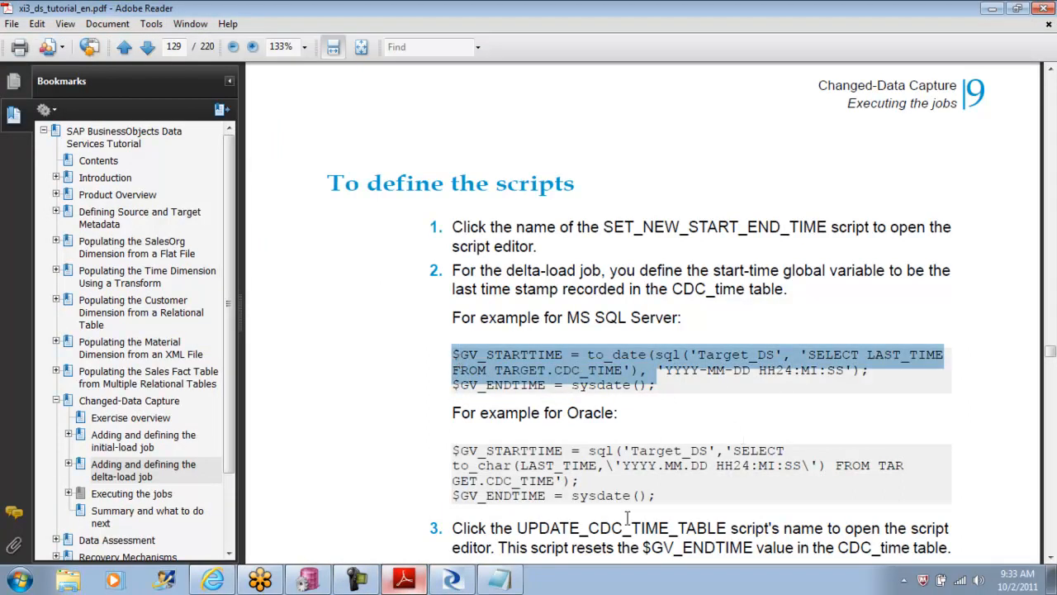
left_click(675, 495)
left_click(504, 451)
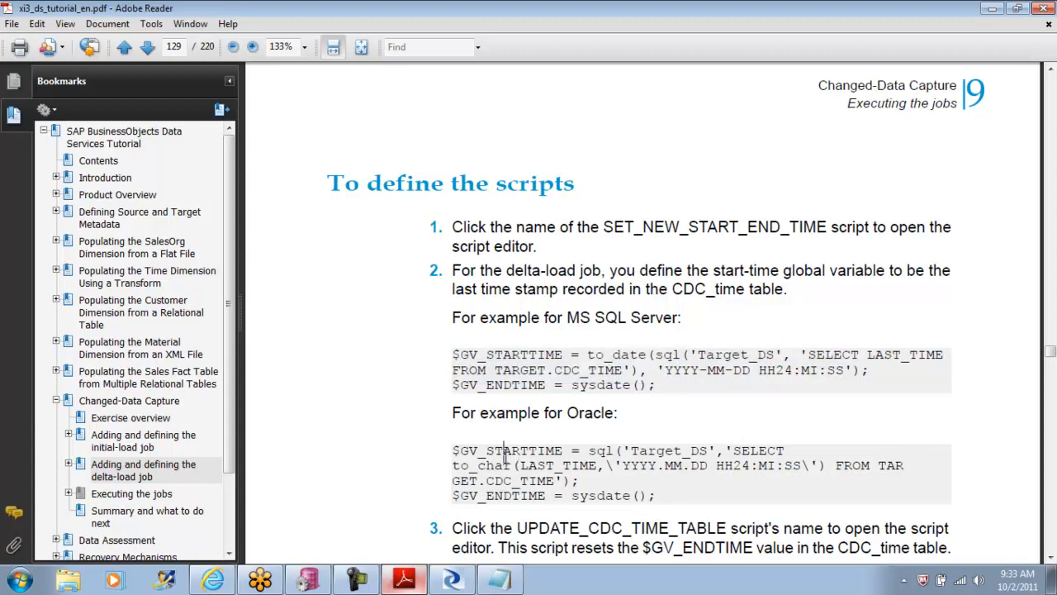
left_click_drag(660, 495, 455, 451)
key("ctrl+c")
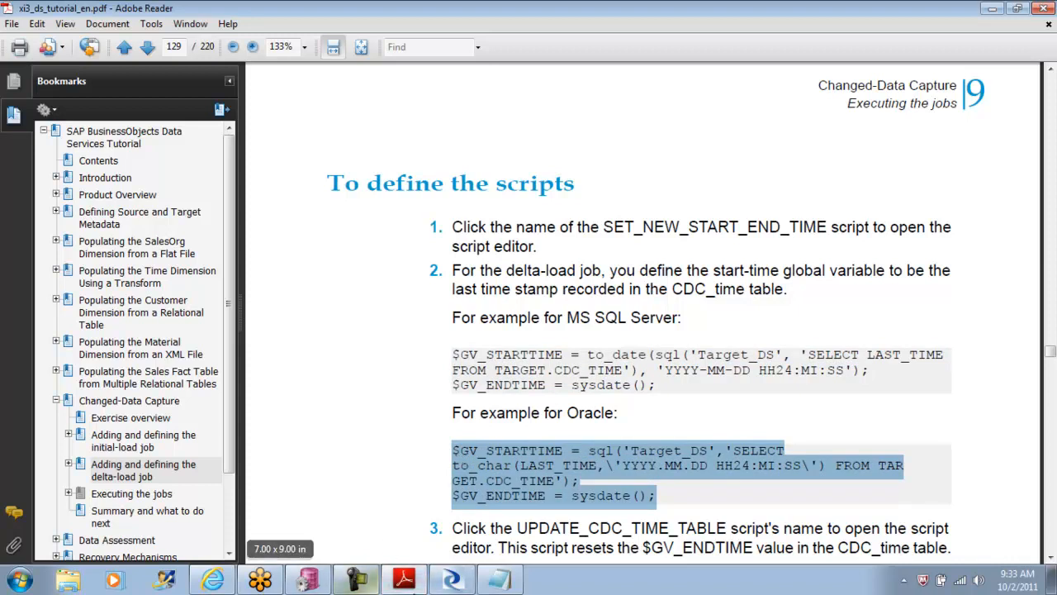
left_click(456, 581)
key("ctrl+v")
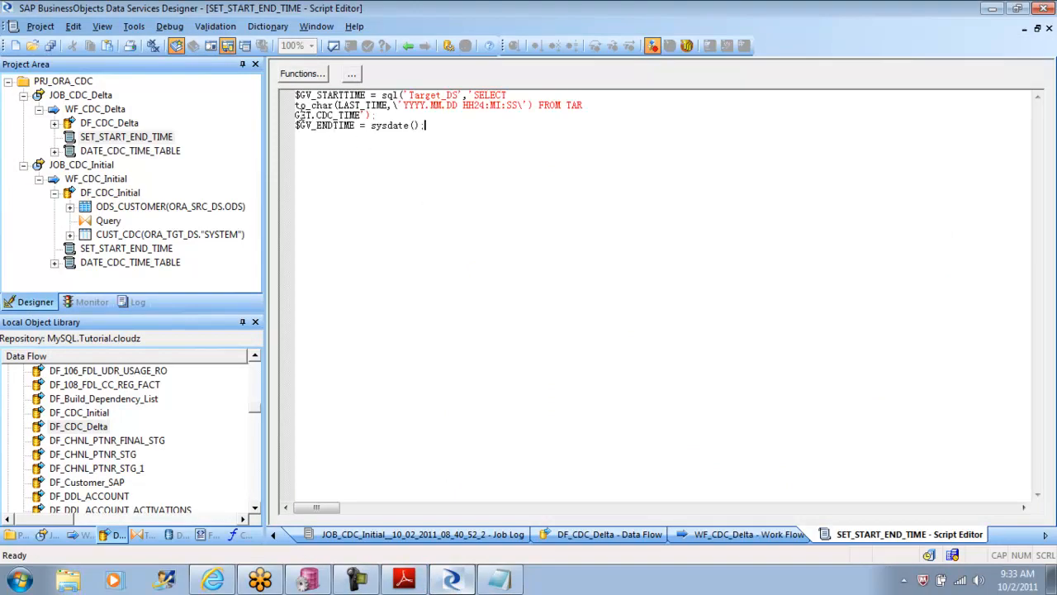
Step: Join the broken lines of the $GV_STARTTIME statement into one line and make its query select from SH.CDC_TIME
key("BackSpace")
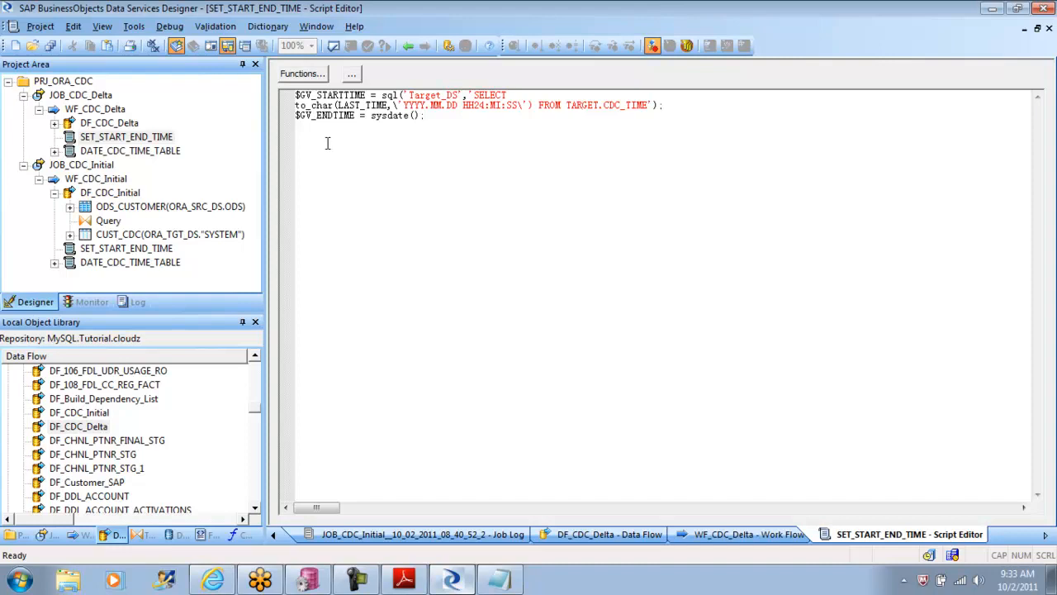
key("Home")
key("BackSpace")
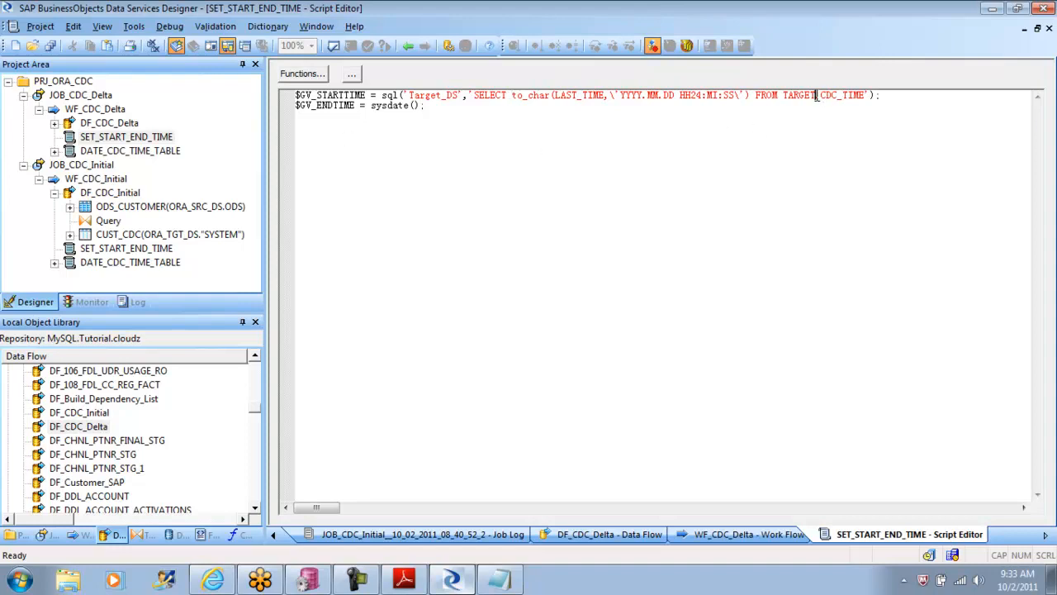
key("BackSpace")
key("BackSpace")
key("BackSpace")
key("BackSpace")
key("BackSpace")
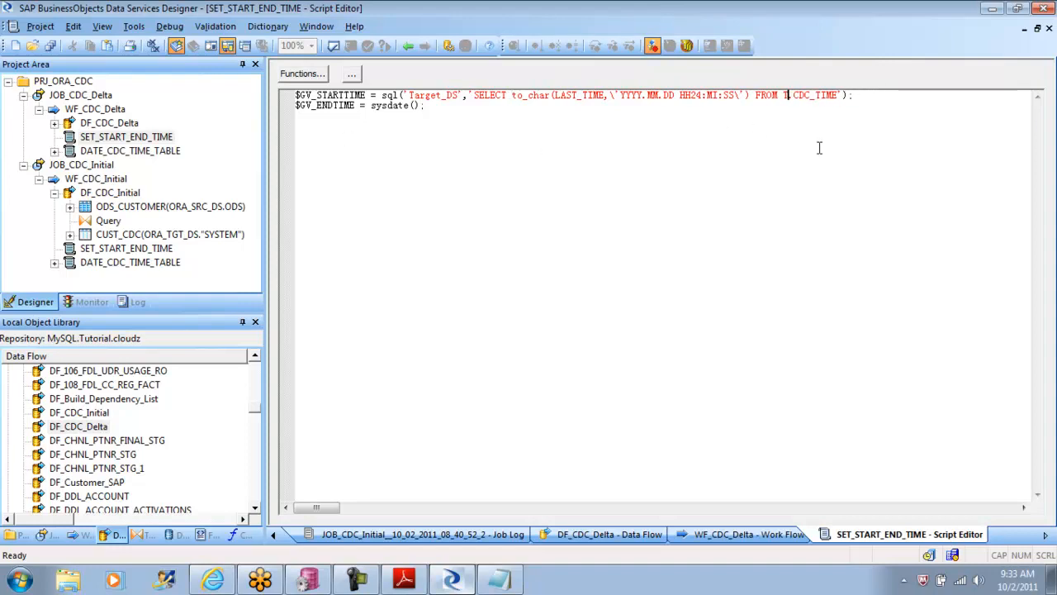
key("BackSpace")
type("SH")
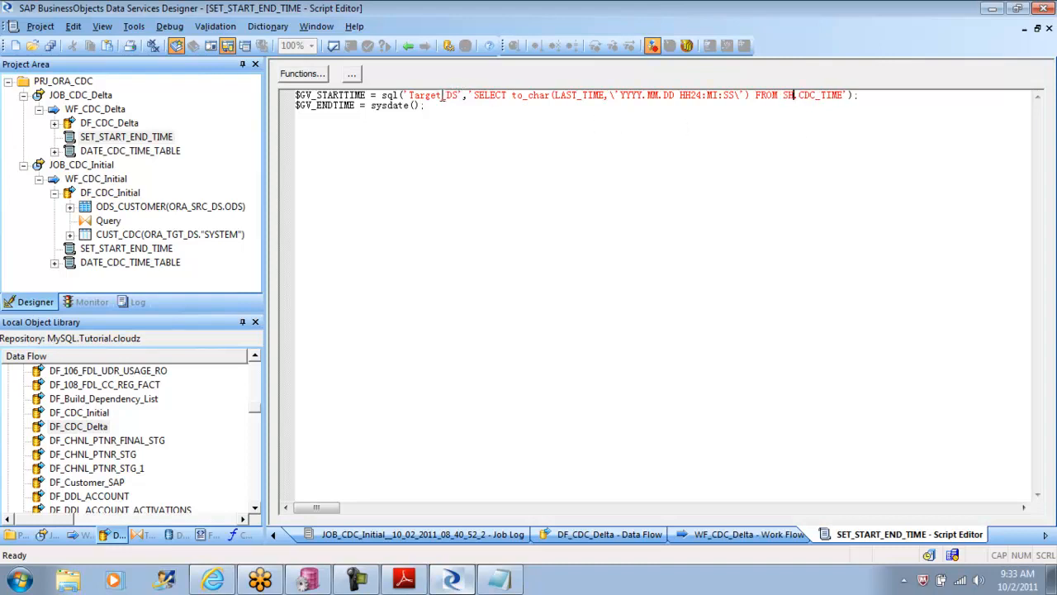
Step: Set the datastore name in the $GV_STARTTIME sql call to ORA_TGT_DS
key("ctrl+a")
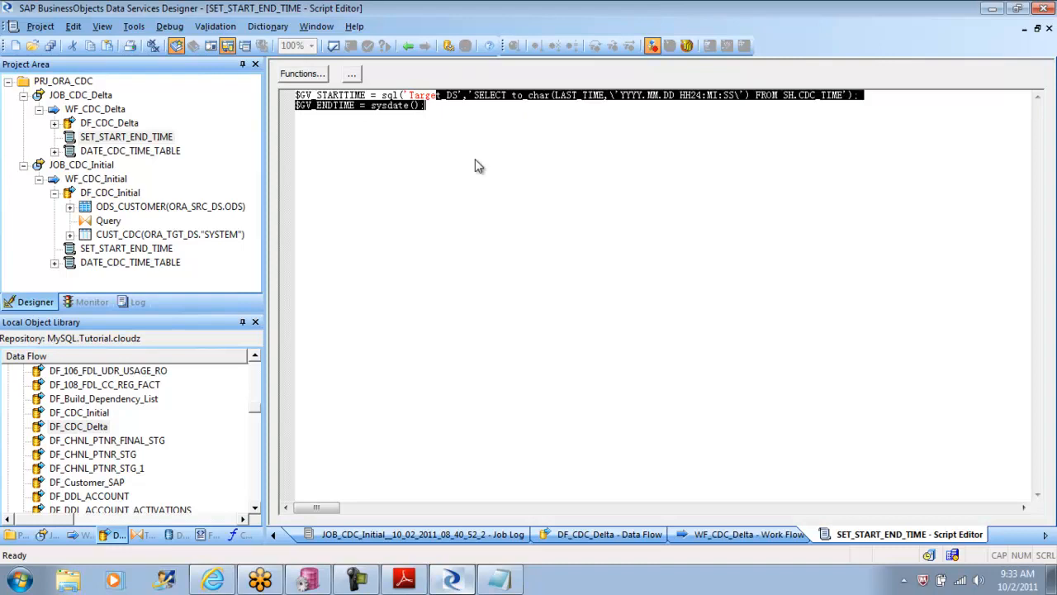
left_click(441, 98)
key("BackSpace")
key("BackSpace")
key("BackSpace")
key("BackSpace")
key("BackSpace")
key("BackSpace")
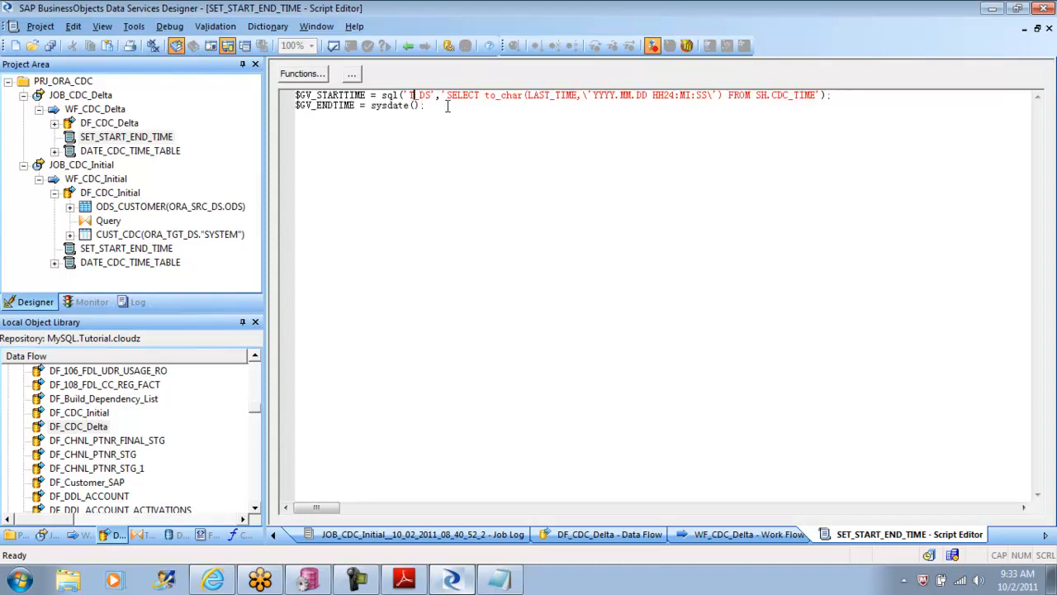
type("ORA_T")
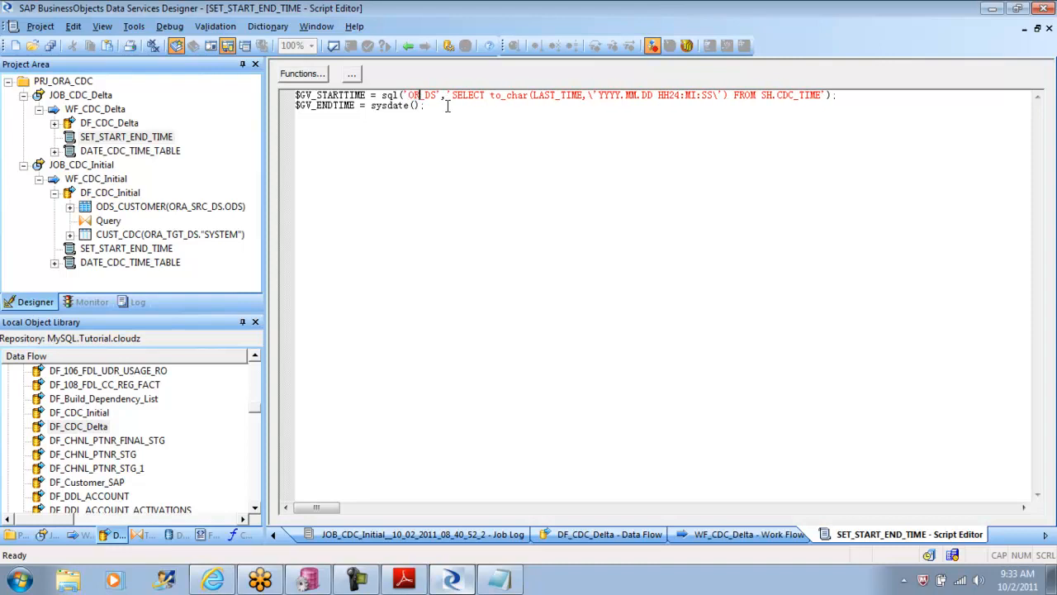
type("GT")
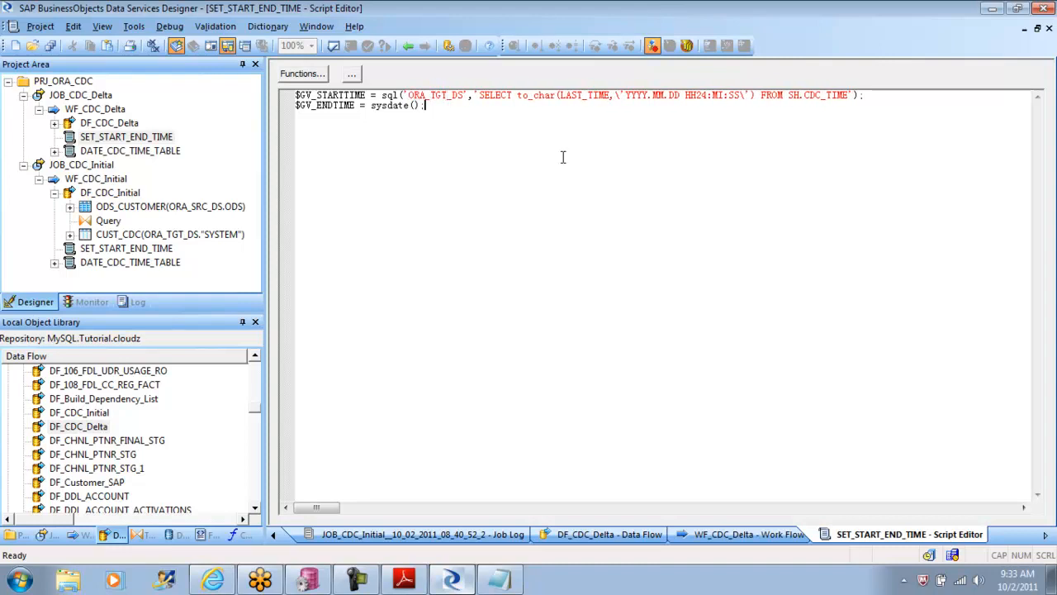
Step: Validate the SET_START_END_TIME script, read the full validation output and close it
left_click(334, 46)
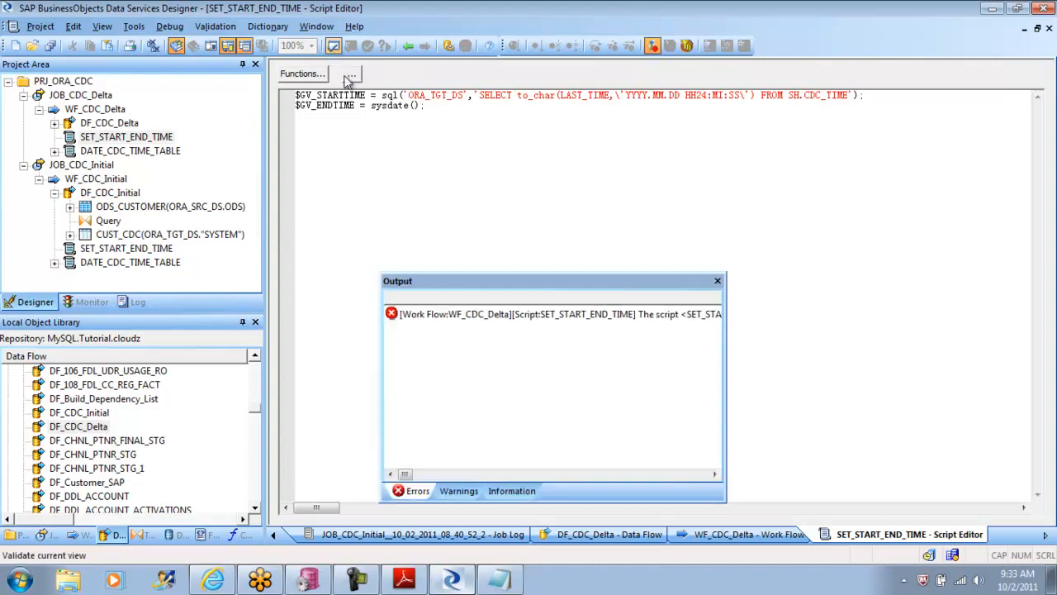
left_click_drag(403, 474, 447, 479)
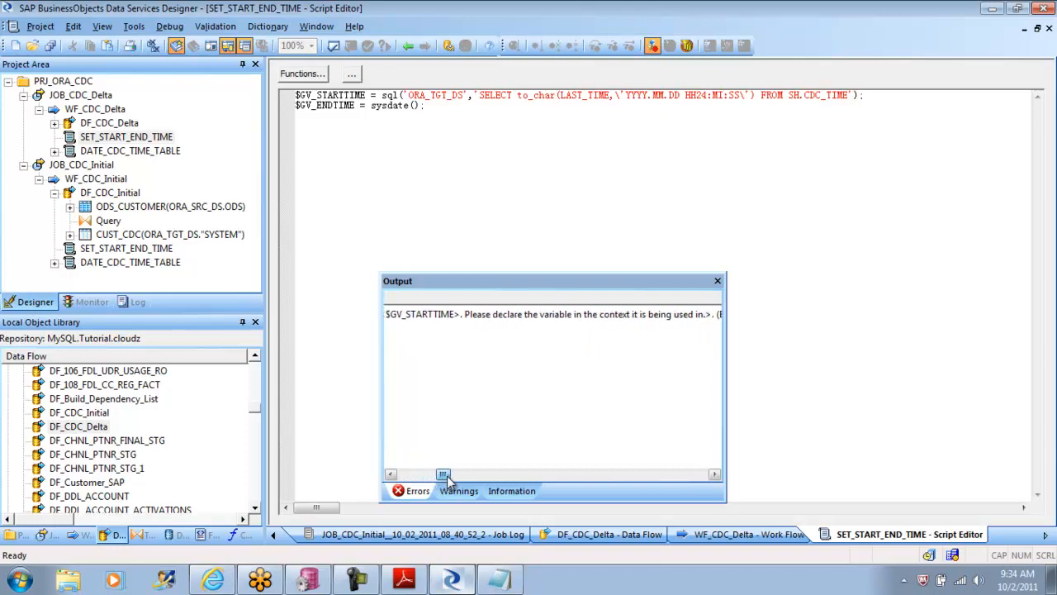
left_click(718, 281)
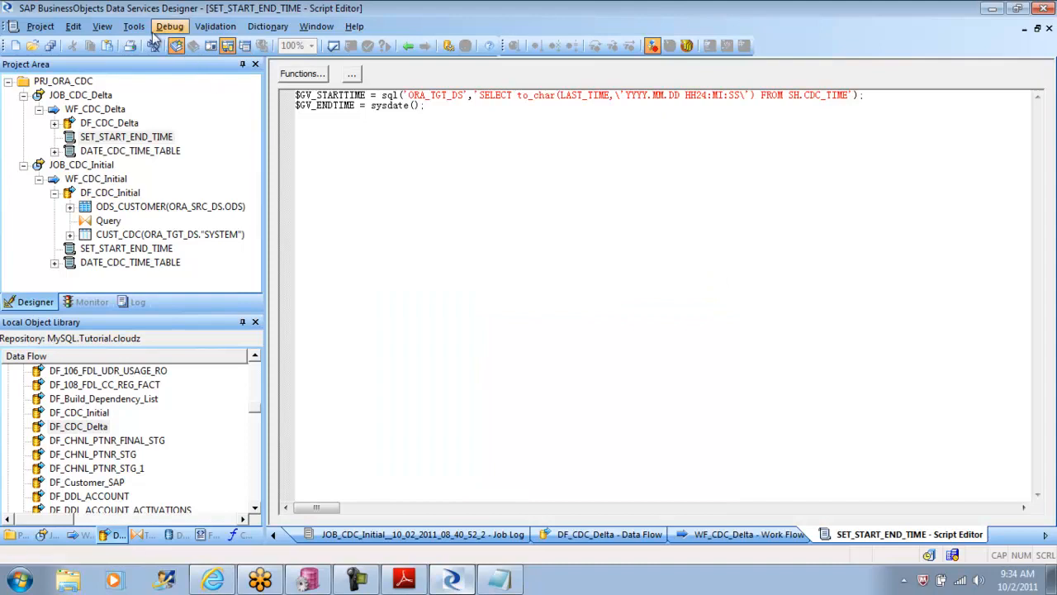
Step: Check which global variables are defined for JOB_CDC_Delta in the variable definitions, and close them
left_click(134, 27)
left_click(190, 78)
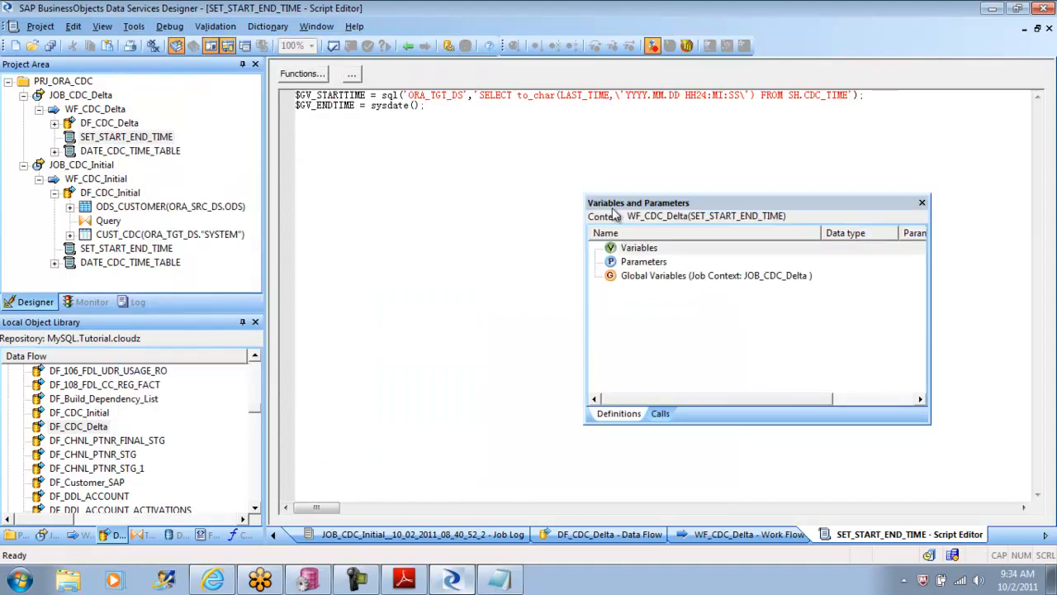
left_click(675, 280)
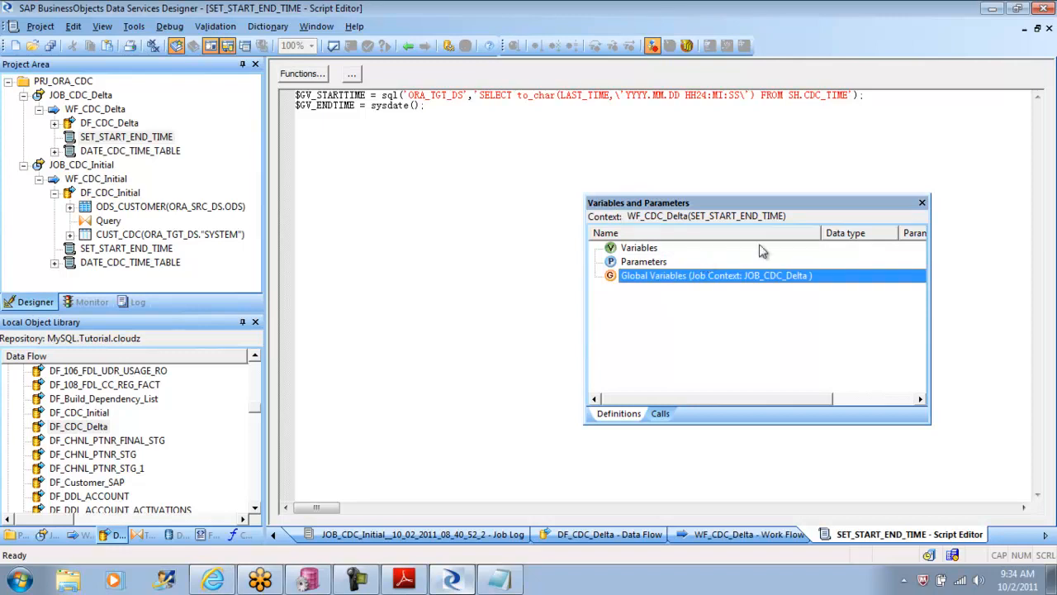
left_click(923, 203)
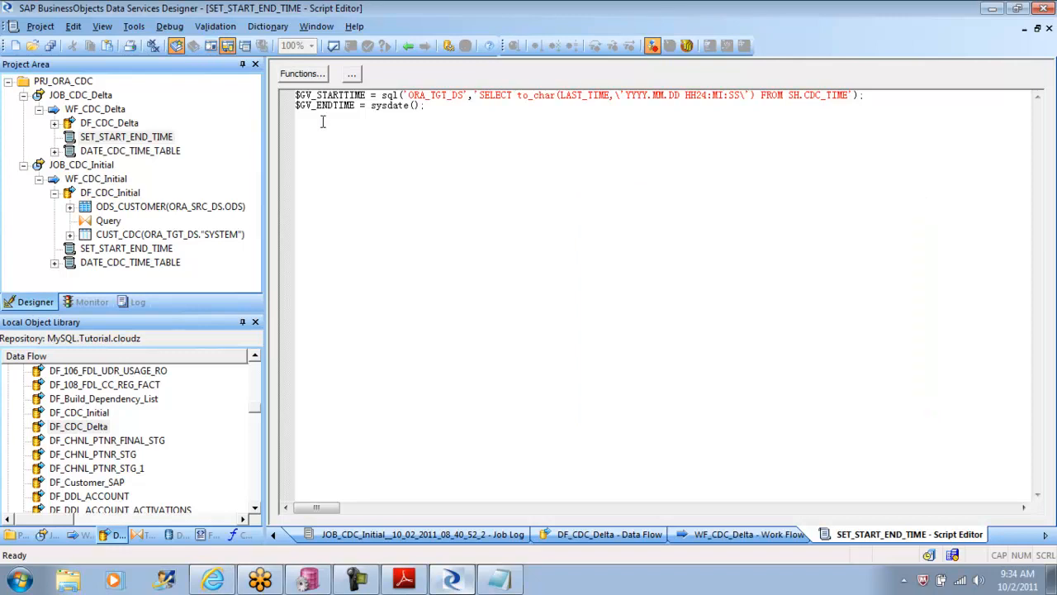
Step: Copy the name GV_STARTTIME from the script and open JOB_CDC_Delta with its variable definitions showing
double_click(325, 97)
key("ctrl+c")
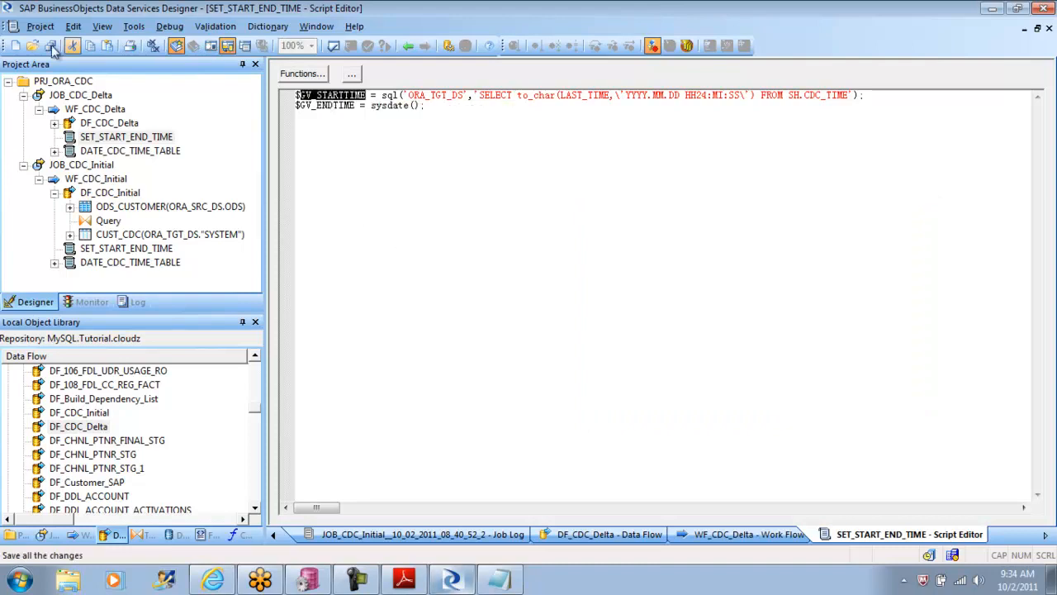
left_click(134, 25)
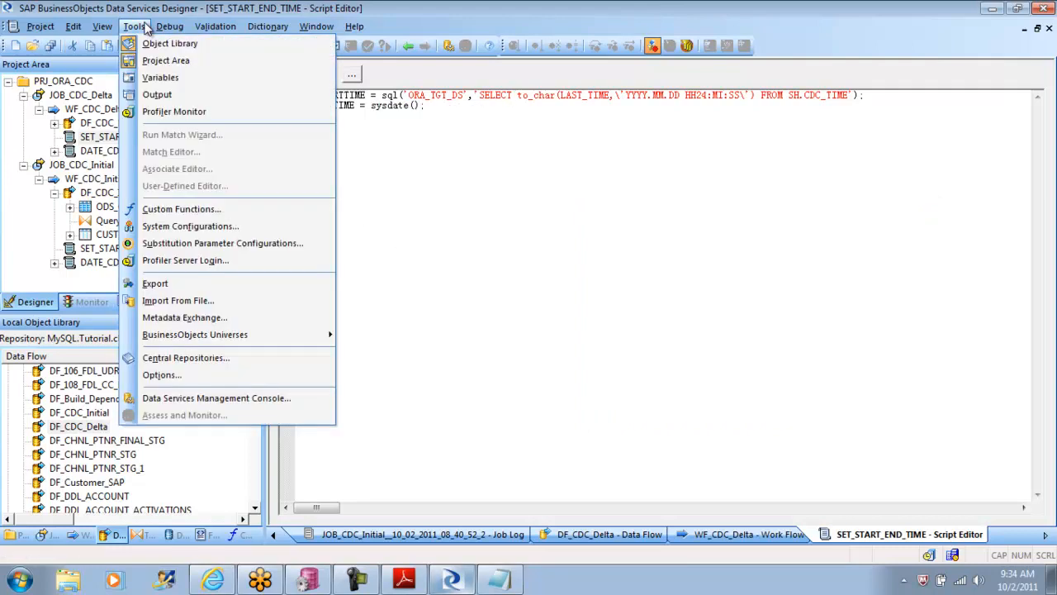
left_click(190, 77)
left_click(648, 278)
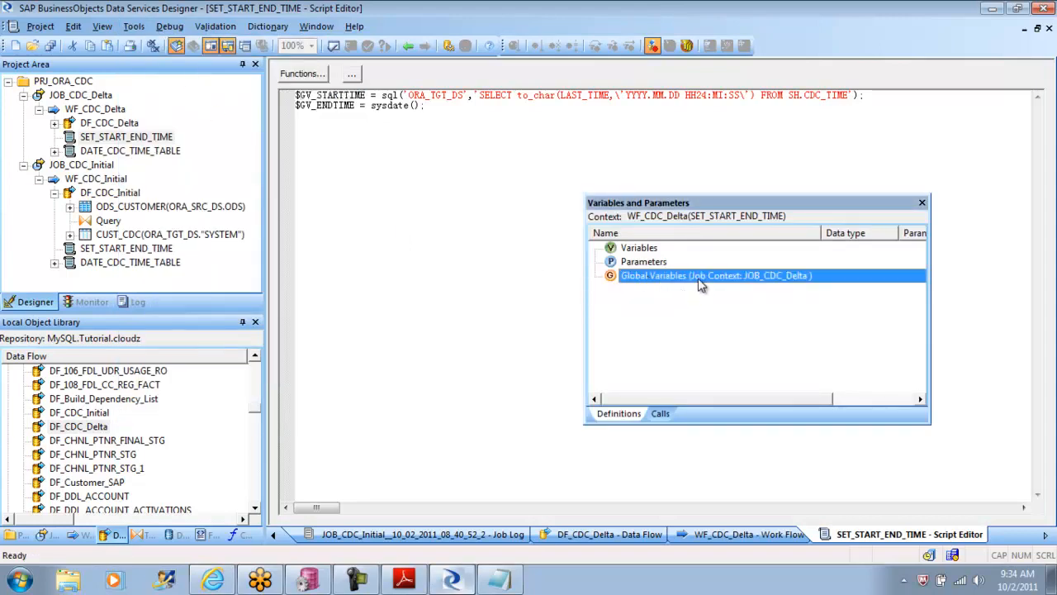
left_click(409, 45)
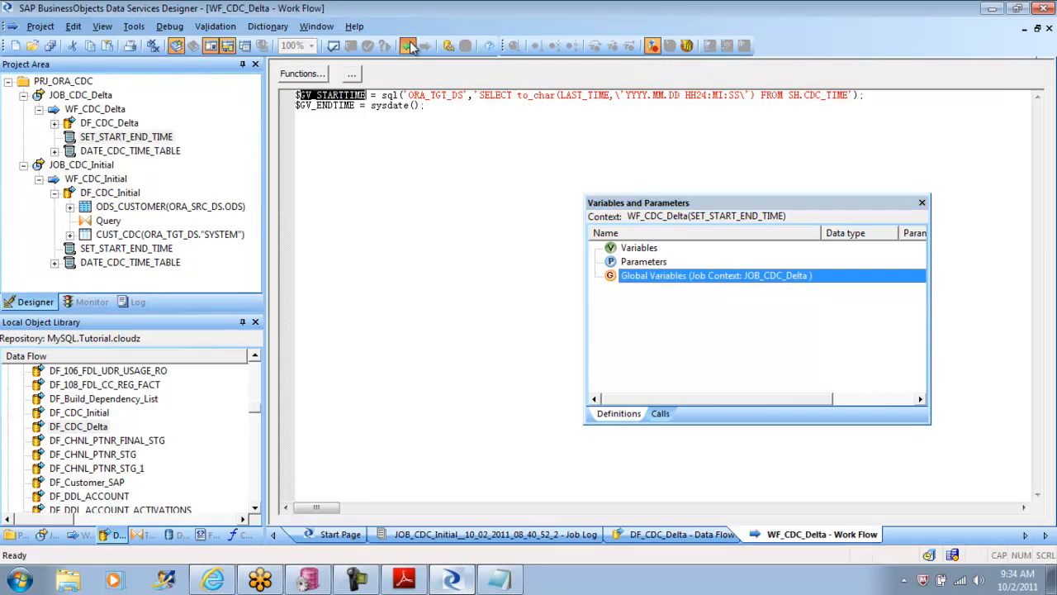
left_click(409, 45)
left_click(409, 45)
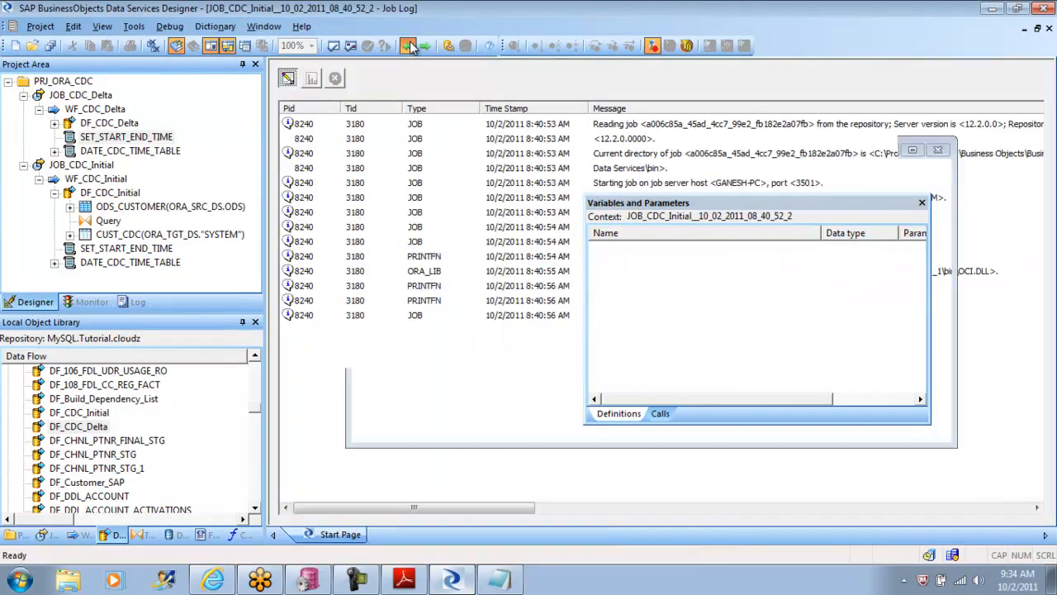
left_click(409, 46)
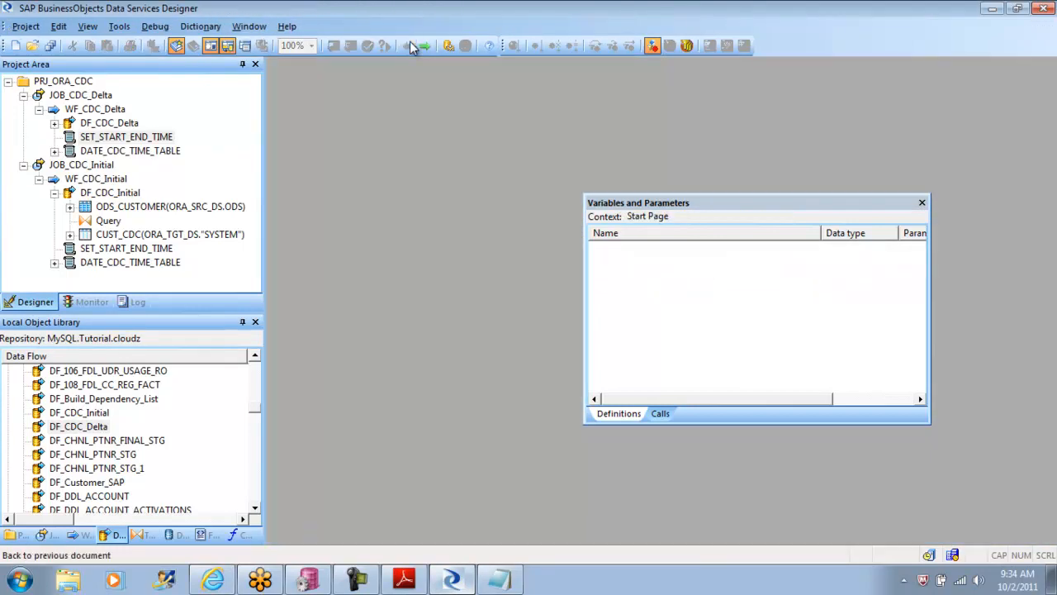
left_click(93, 96)
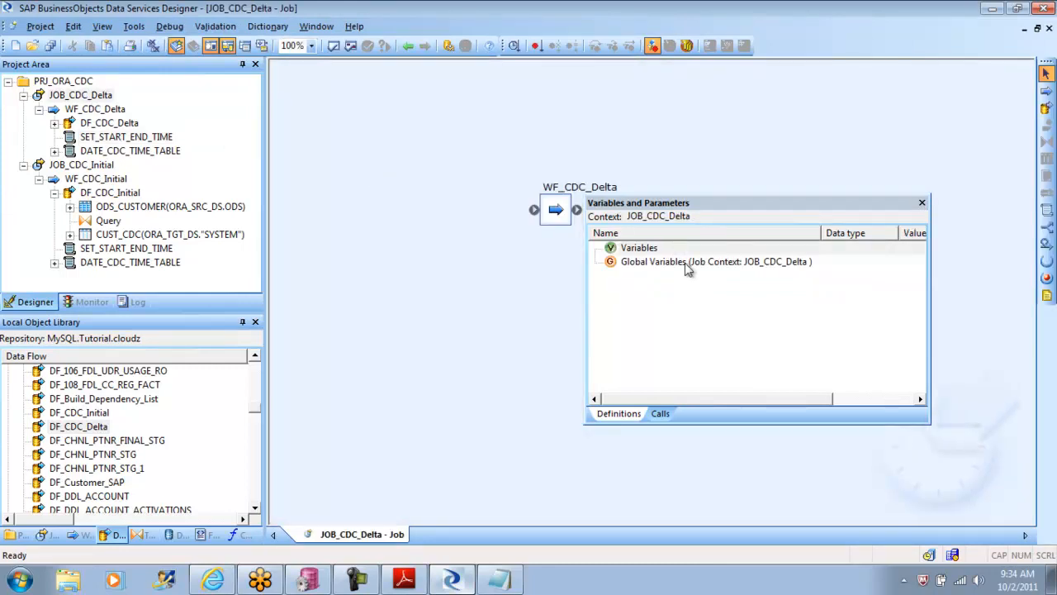
Step: Insert a local variable in JOB_CDC_Delta, plus a global variable named $GV_STARTTIME with data type datetime
right_click(640, 249)
left_click(671, 260)
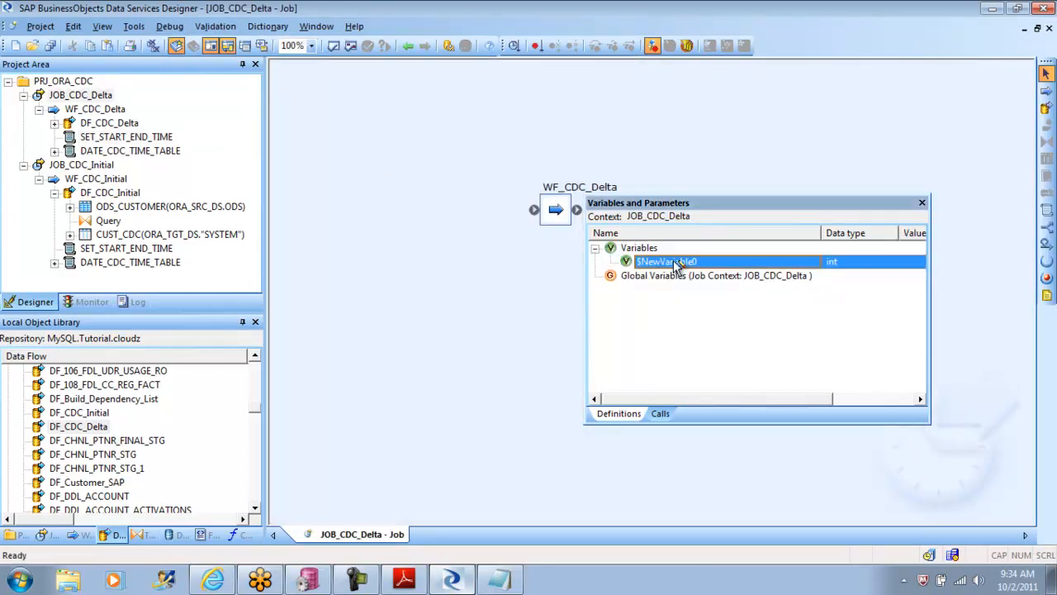
right_click(665, 276)
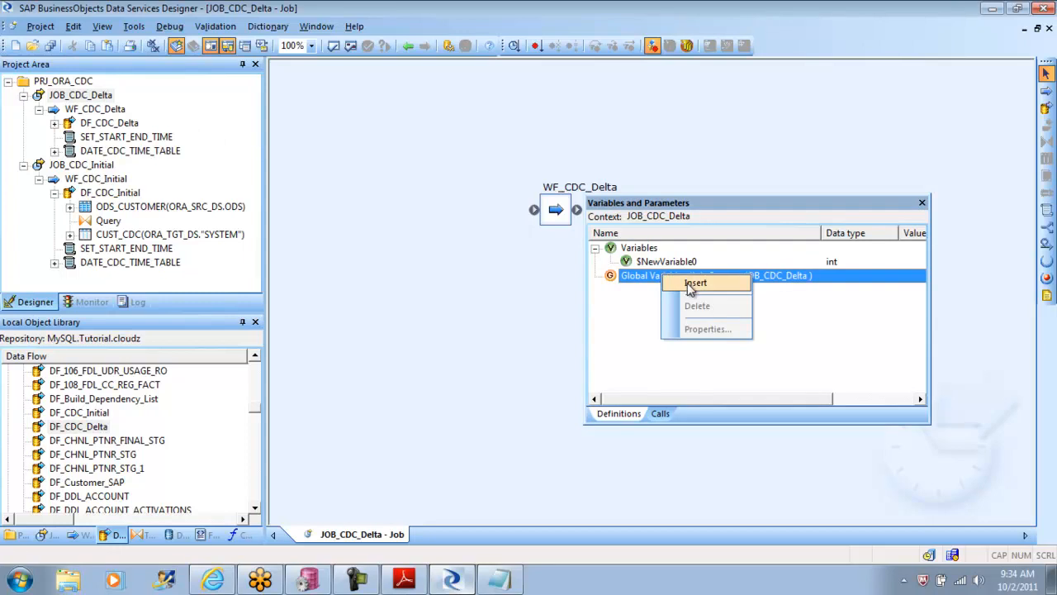
left_click(690, 285)
double_click(686, 288)
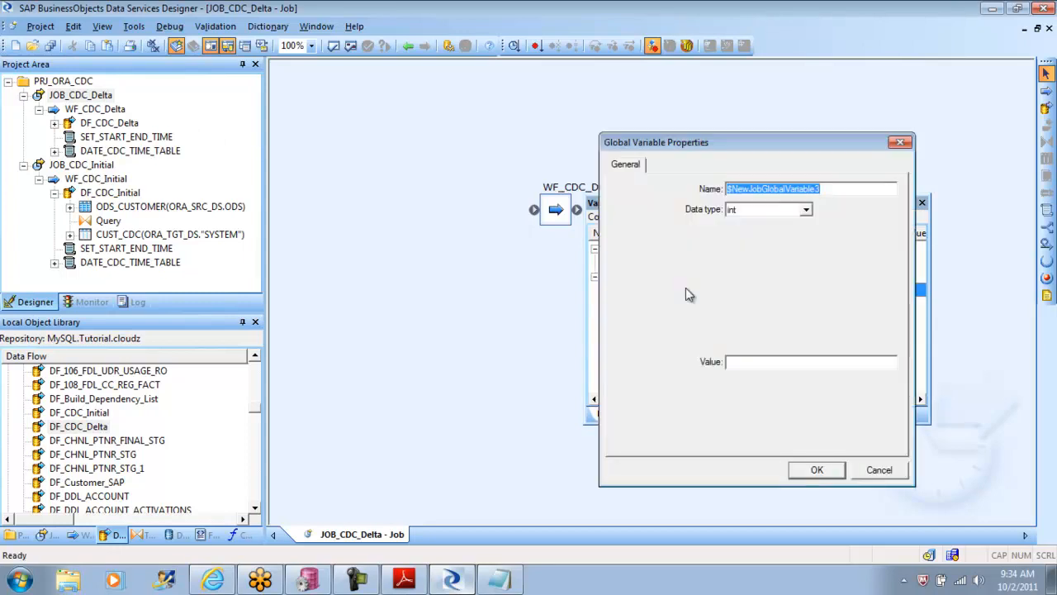
key("ctrl+v")
left_click(807, 209)
left_click(785, 230)
left_click(818, 469)
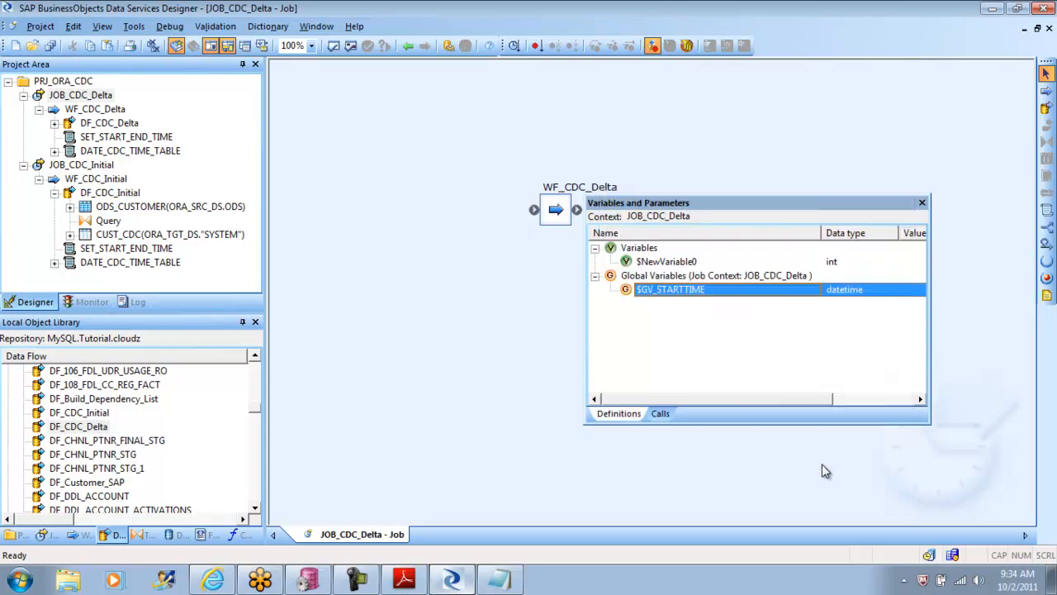
Step: Close the variable definitions, copy the name $GV_ENDTIME from WF_CDC_Delta's SET_START_END_TIME script and return to JOB_CDC_Delta
left_click(922, 202)
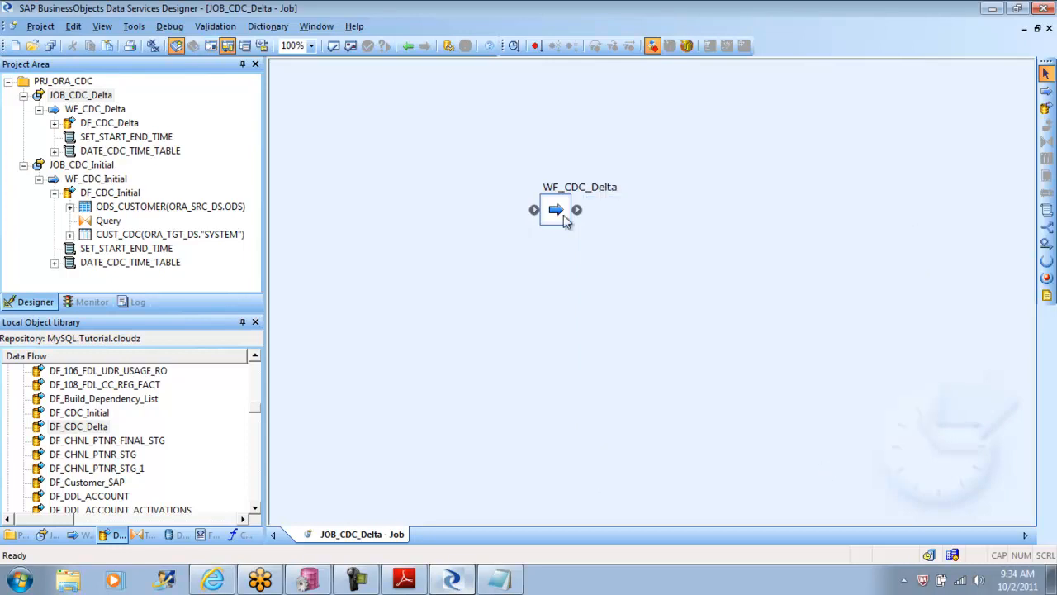
double_click(557, 210)
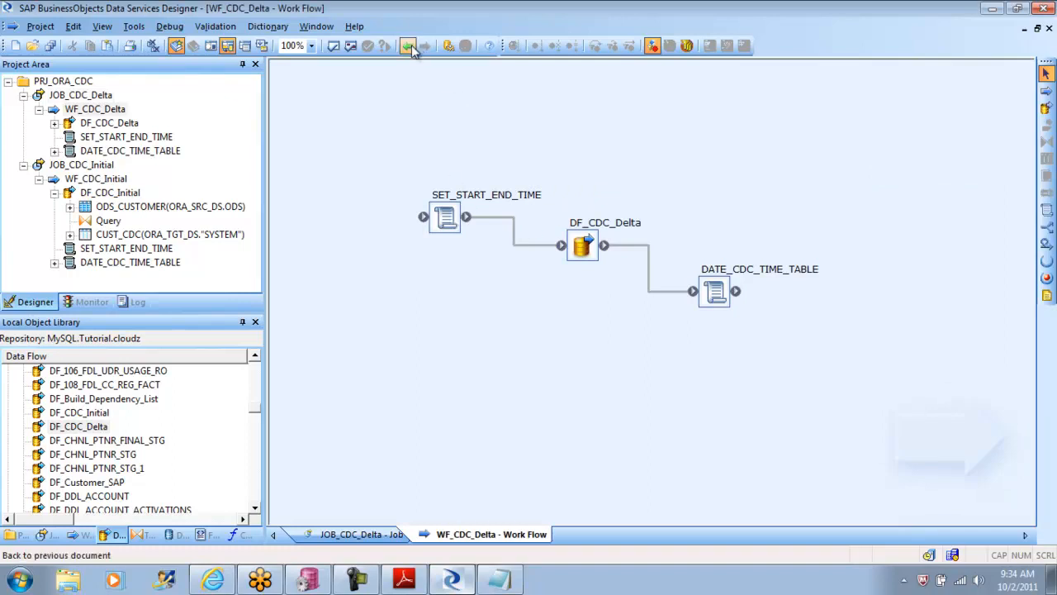
left_click(446, 218)
double_click(446, 217)
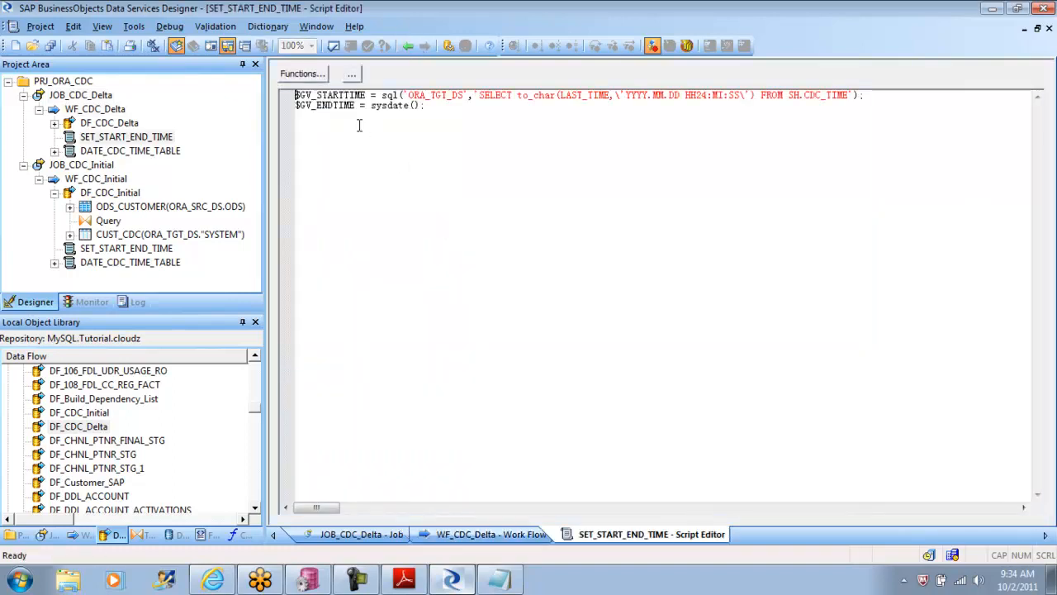
left_click_drag(355, 105, 295, 106)
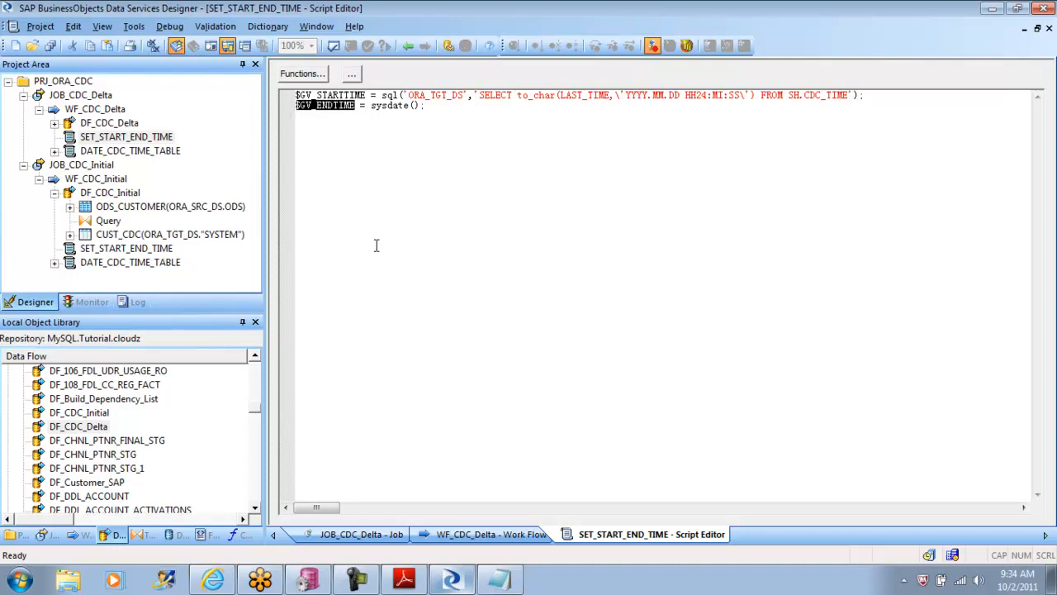
left_click(408, 47)
left_click(409, 47)
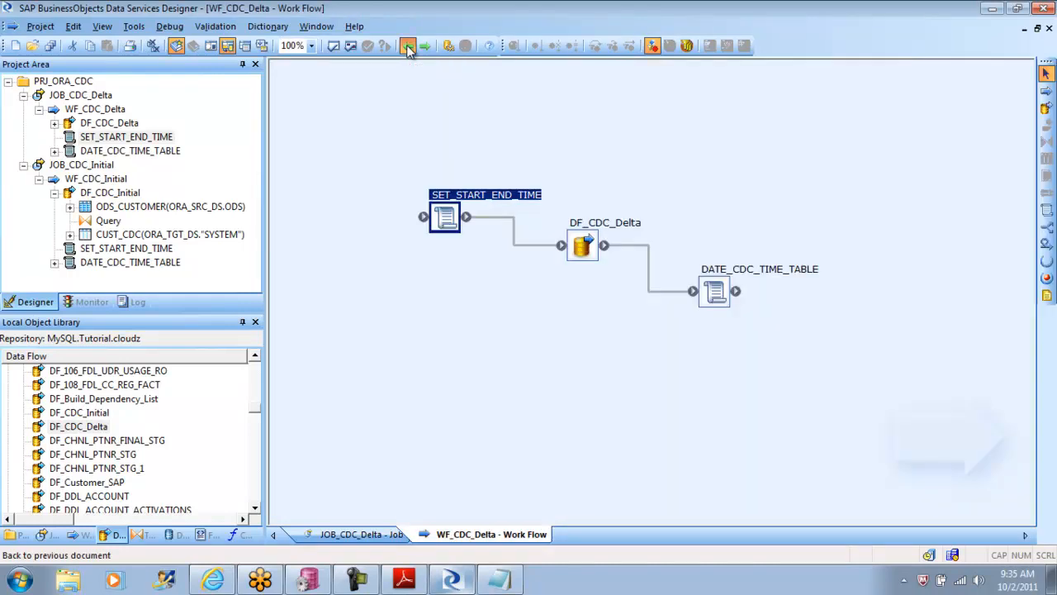
Step: Collapse both jobs in the project tree and show the variable definitions of JOB_CDC_Delta
left_click(24, 95)
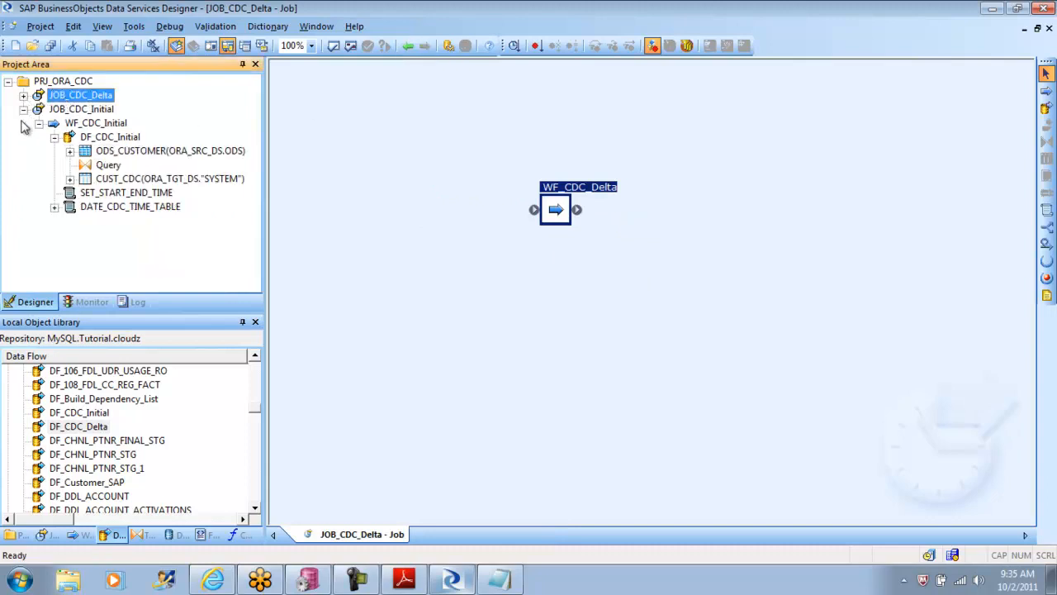
left_click(24, 109)
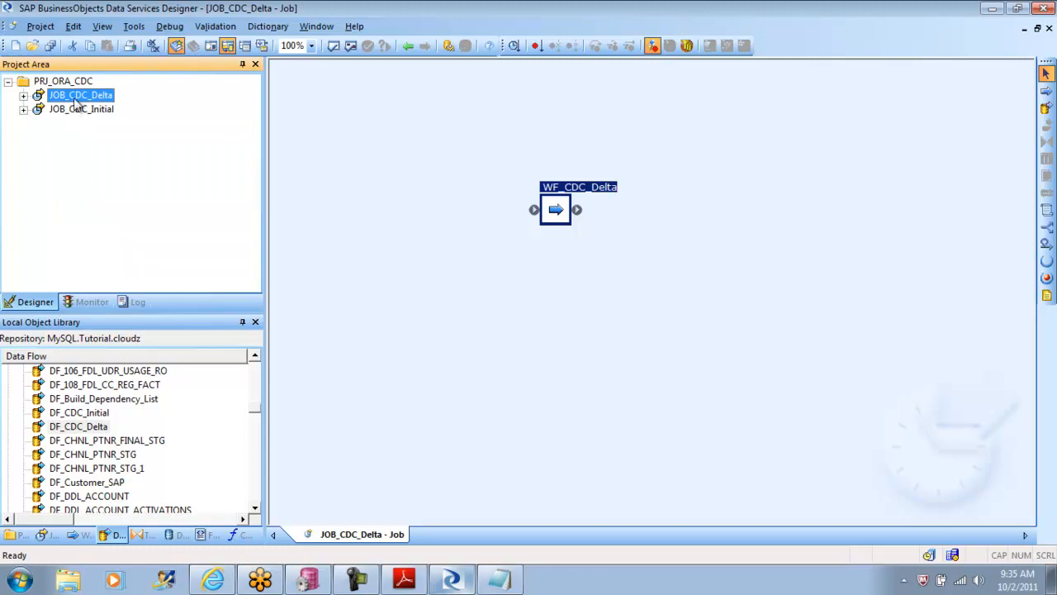
left_click(169, 25)
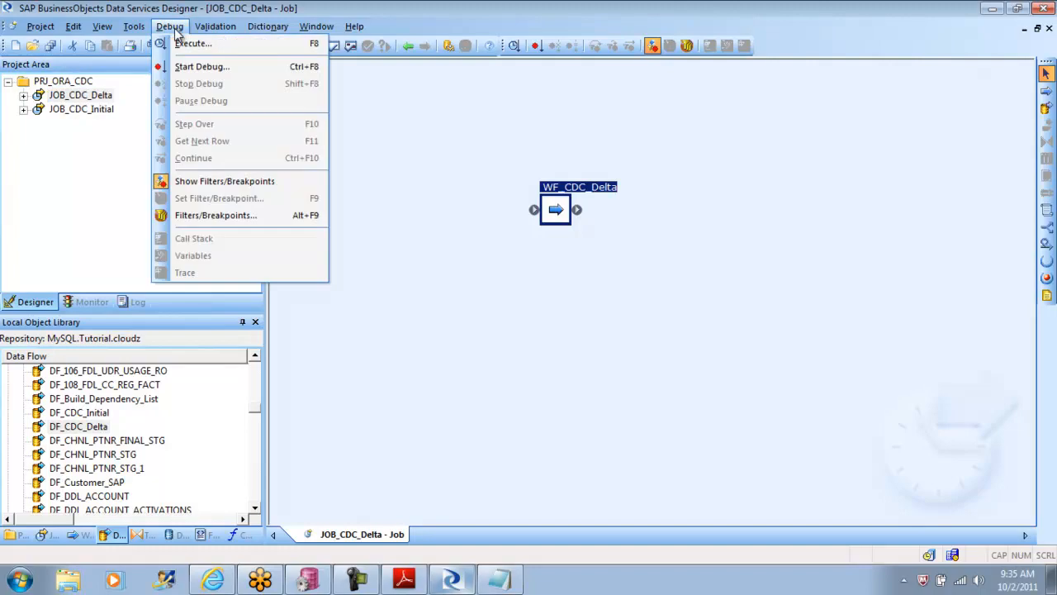
mouse_move(136, 26)
left_click(169, 76)
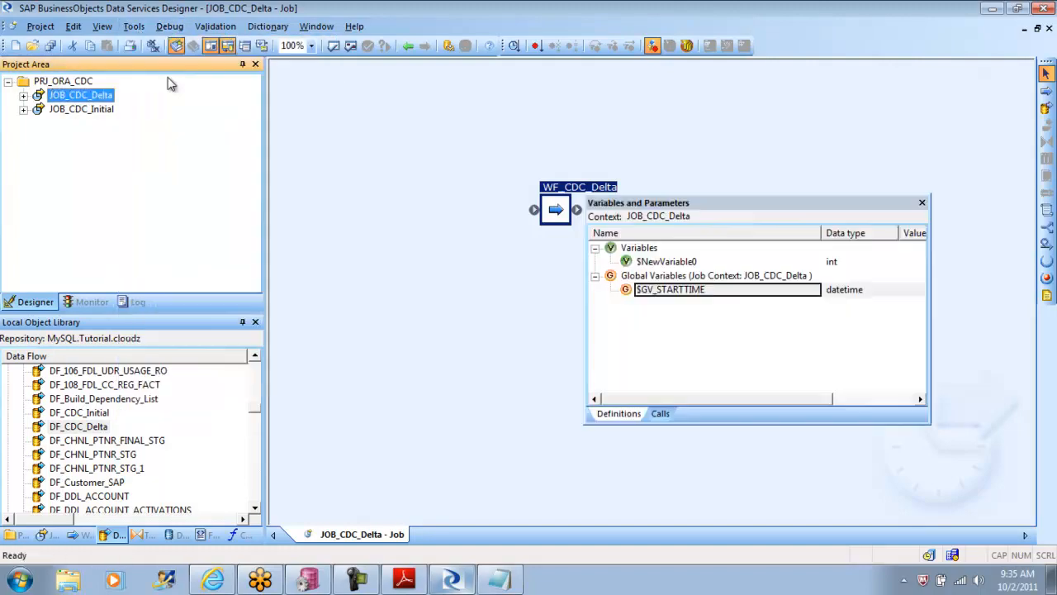
Step: Insert a global variable named $GV_ENDTIME with data type datetime in JOB_CDC_Delta, and close the variable definitions
right_click(683, 282)
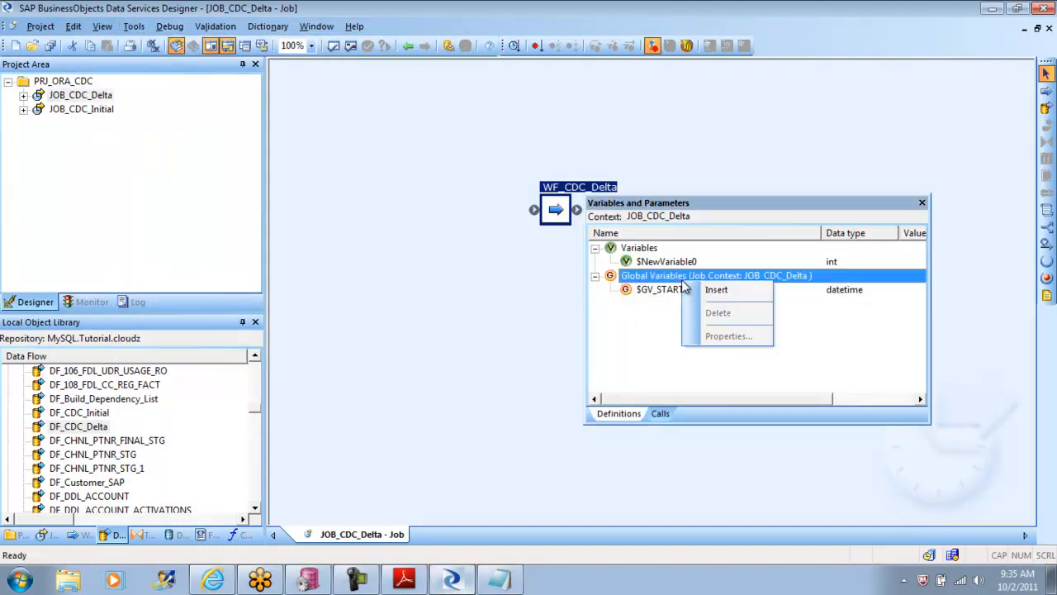
left_click(721, 287)
double_click(706, 303)
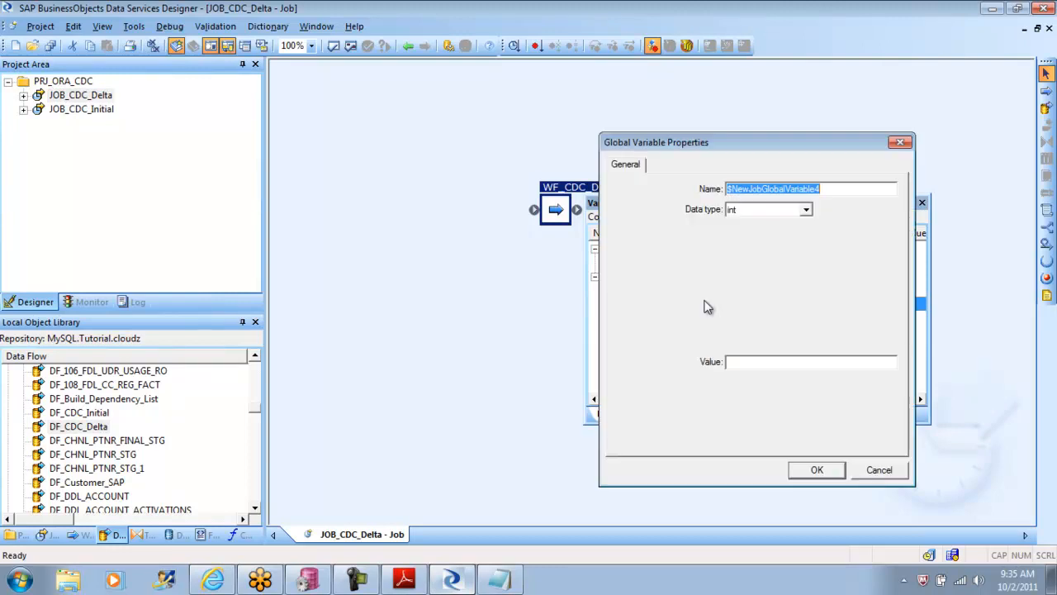
type("$GV_ENDTIME")
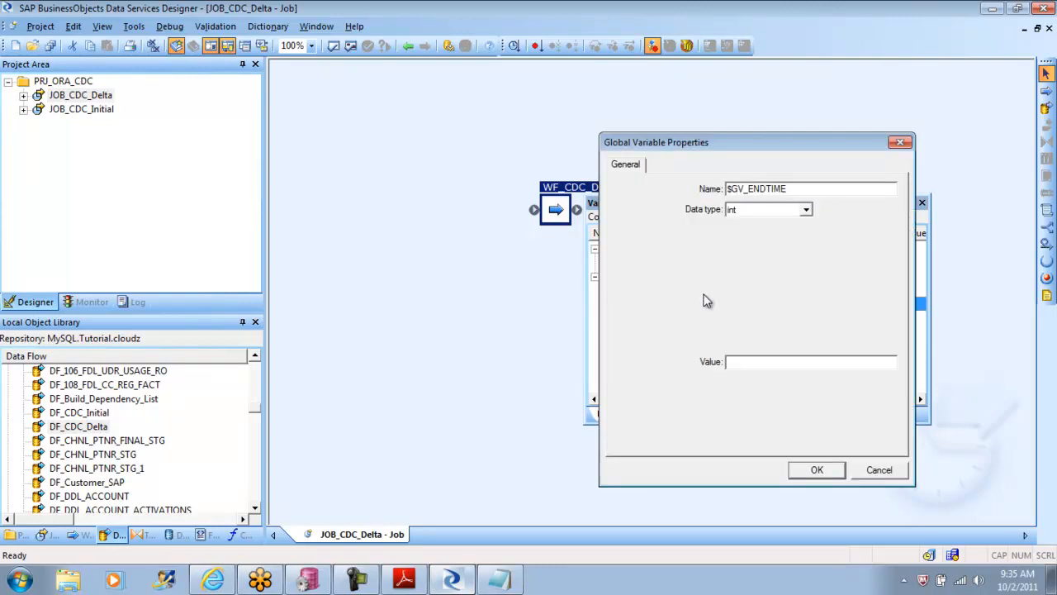
left_click(806, 211)
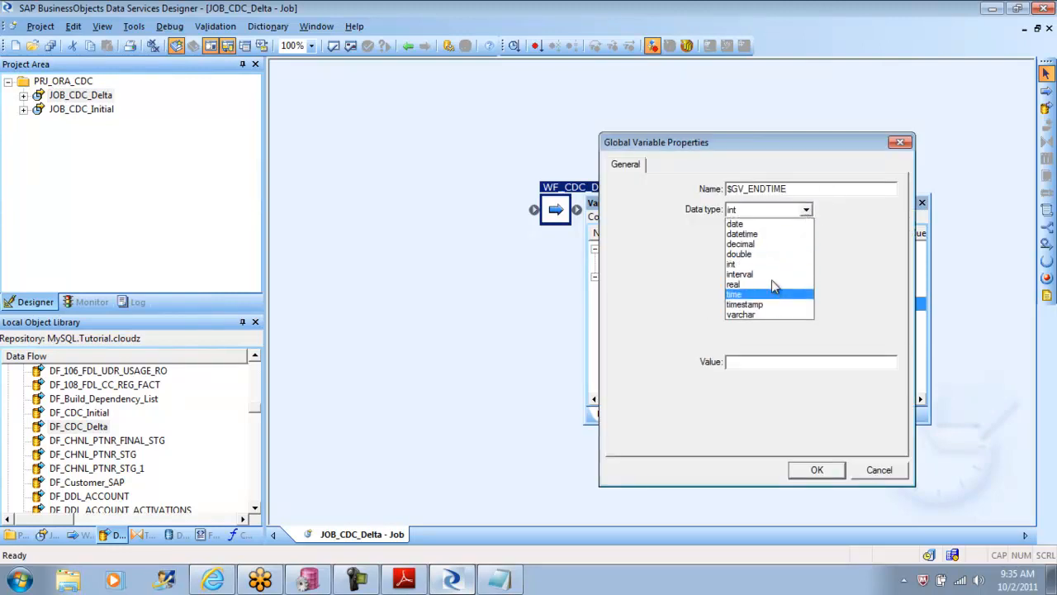
left_click(771, 235)
left_click(822, 470)
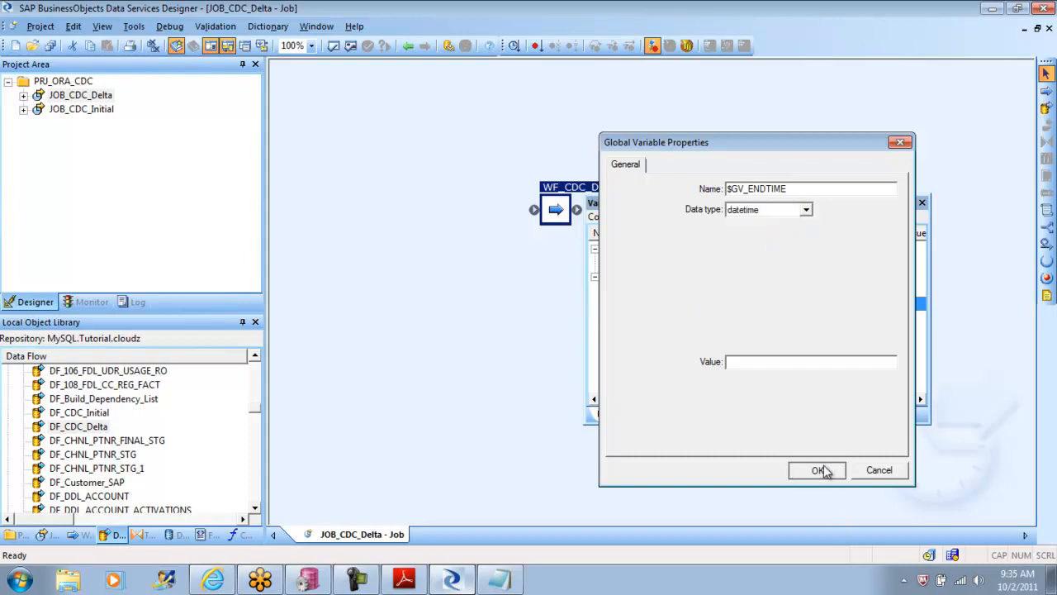
left_click(922, 202)
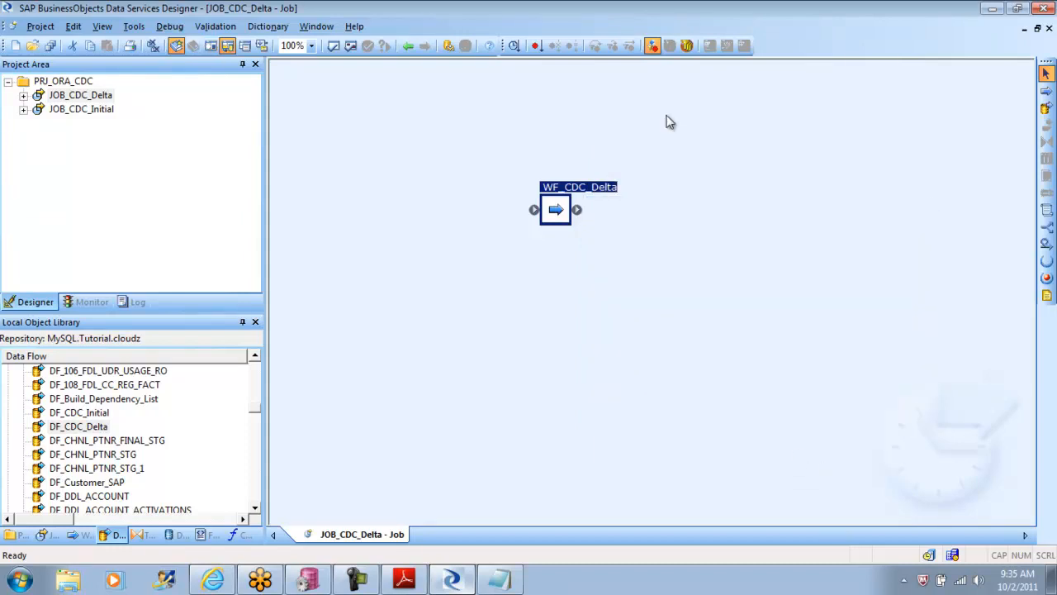
Step: Validate all objects in JOB_CDC_Delta, close the validation output and open the work flow WF_CDC_Delta
left_click(408, 46)
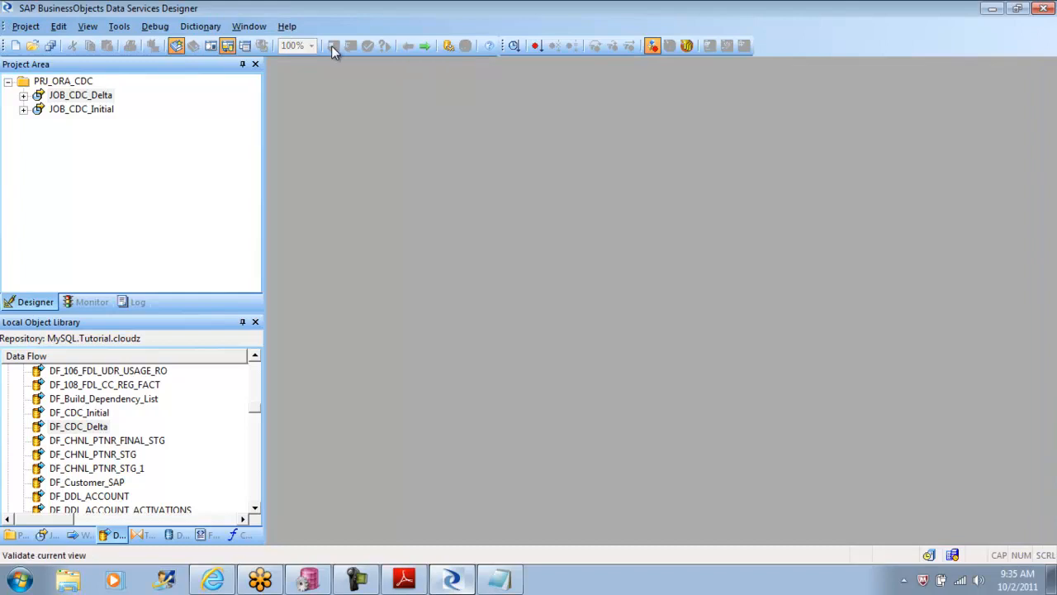
double_click(99, 95)
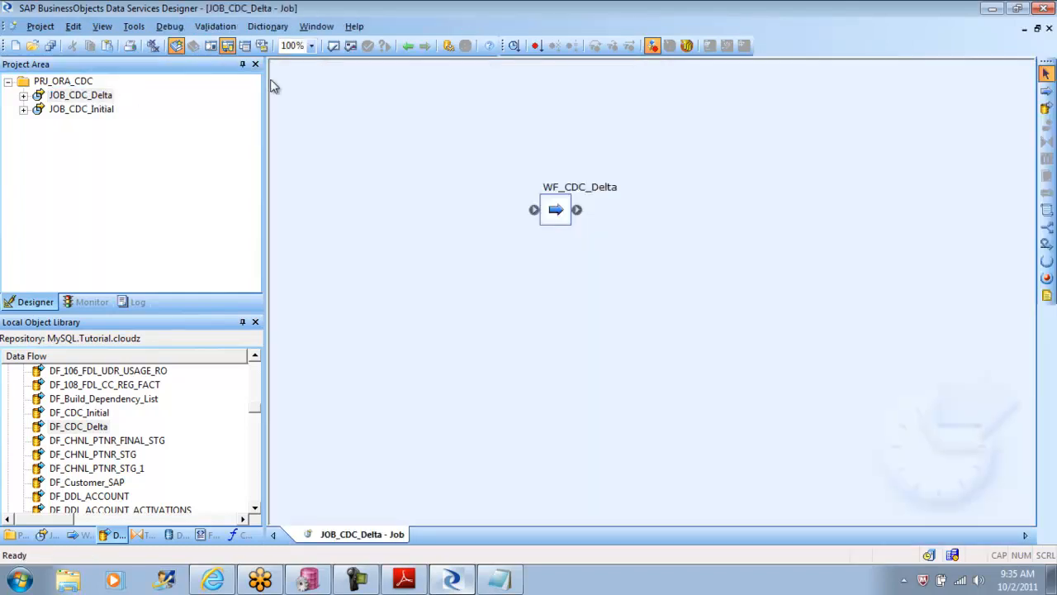
left_click(350, 47)
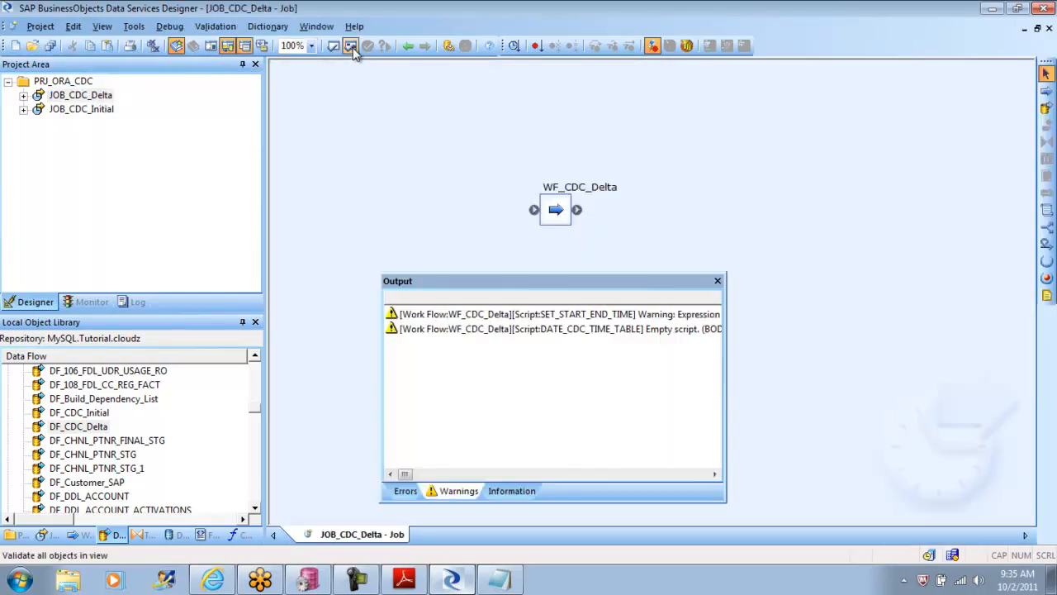
left_click(718, 282)
double_click(563, 208)
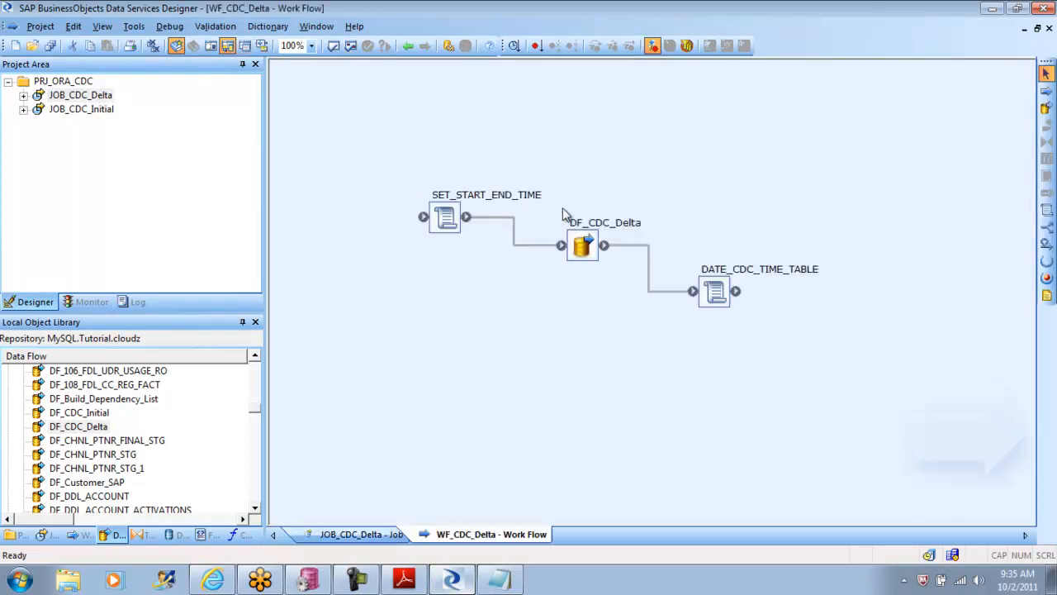
left_click_drag(584, 239, 574, 244)
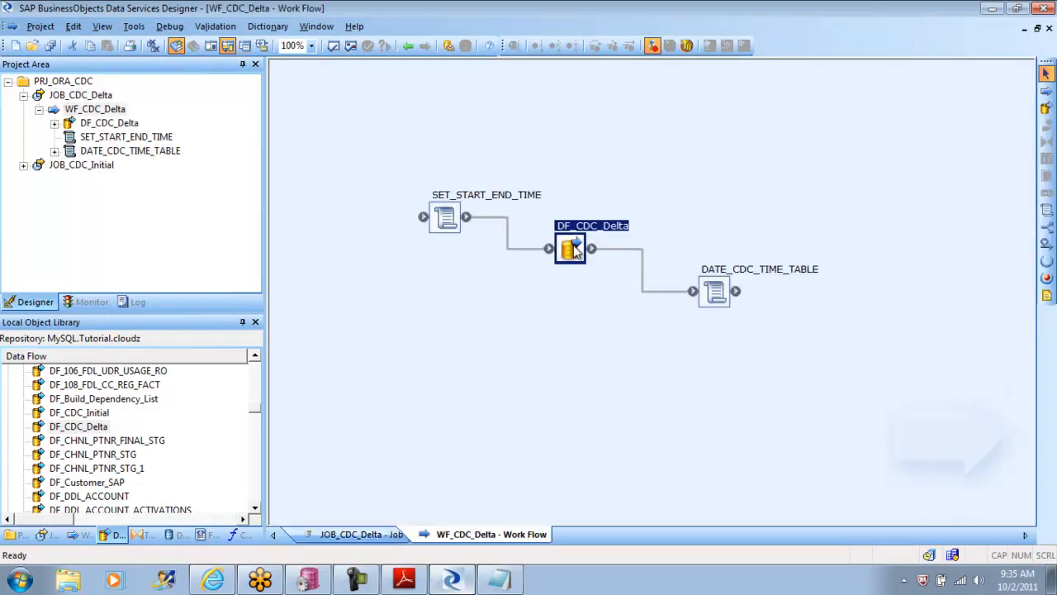
Step: Switch to the tutorial PDF in Adobe Reader and read how to define the UPDATE_CDC_TIME_TABLE script for the delta-load job
left_click(413, 579)
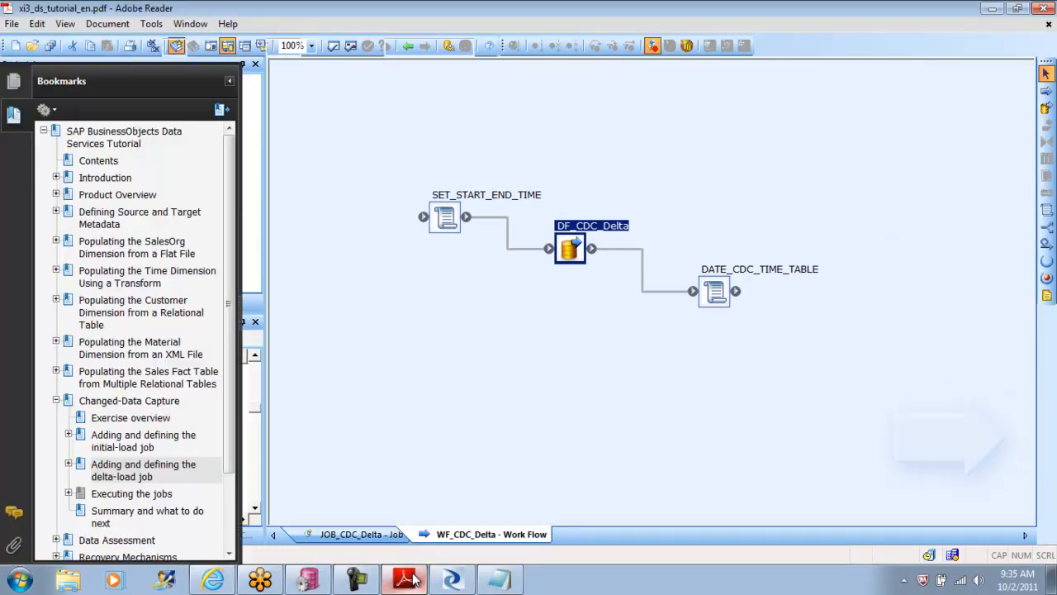
left_click(1050, 557)
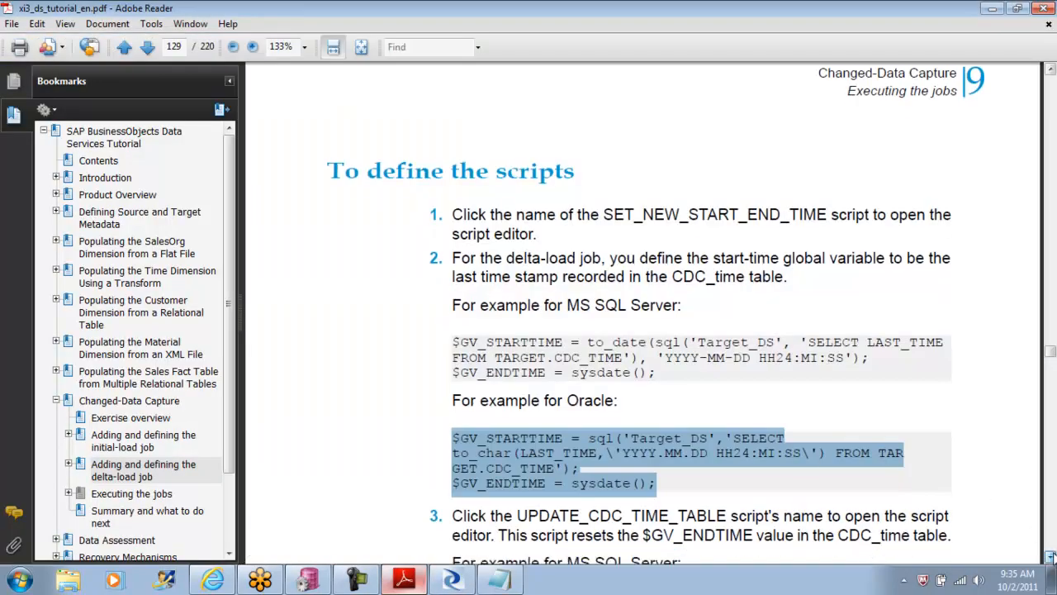
left_click(1050, 557)
left_click(1050, 557)
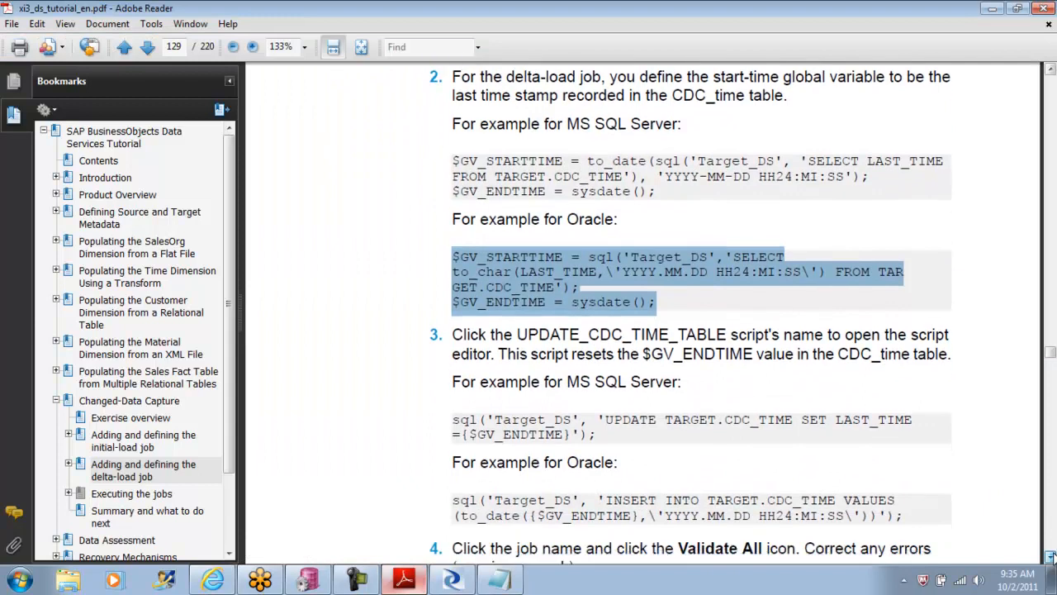
left_click(1050, 557)
left_click(1049, 557)
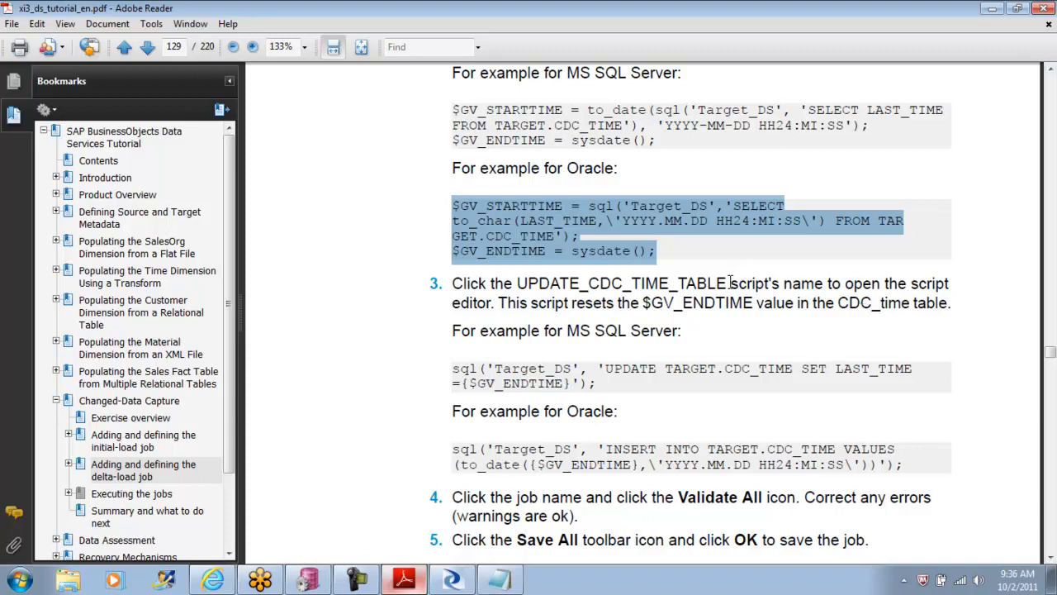
left_click_drag(731, 283, 517, 283)
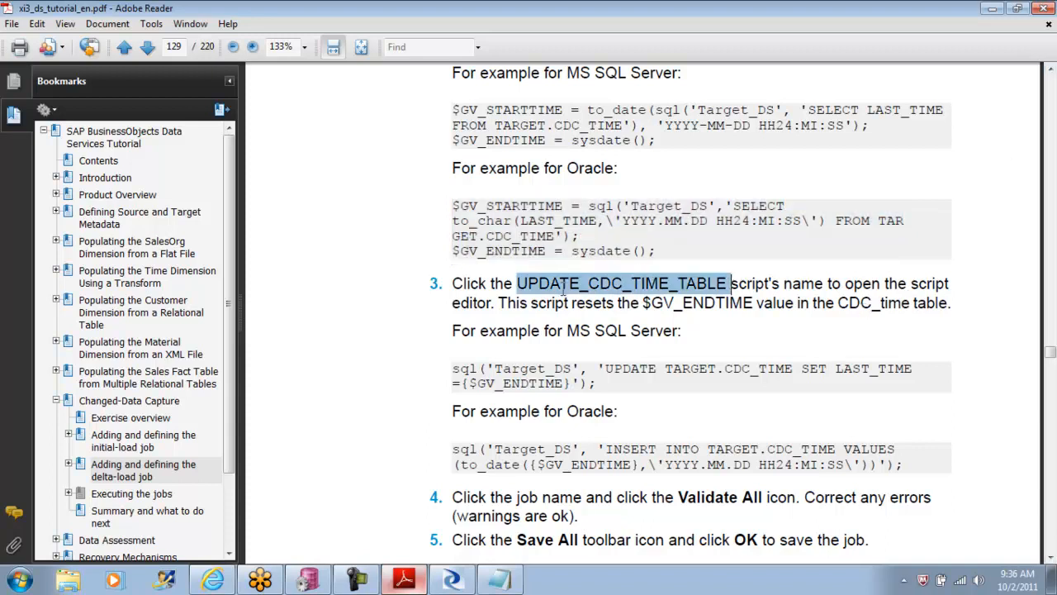
Step: Review the tutorial's earlier instructions for adding the delta-load job, its global variables and its work flow
left_click(1050, 68)
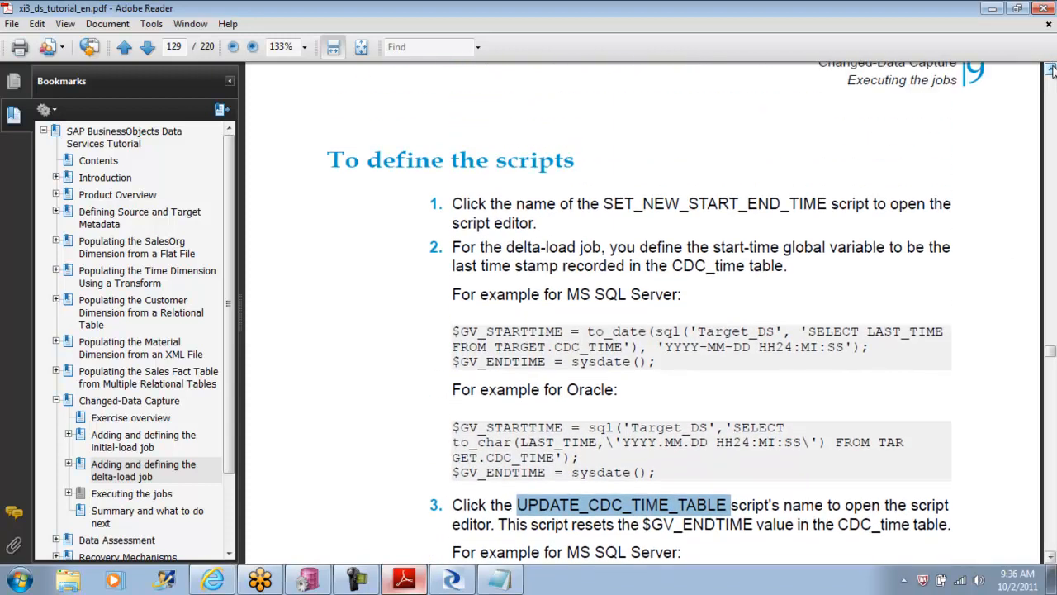
left_click(1051, 70)
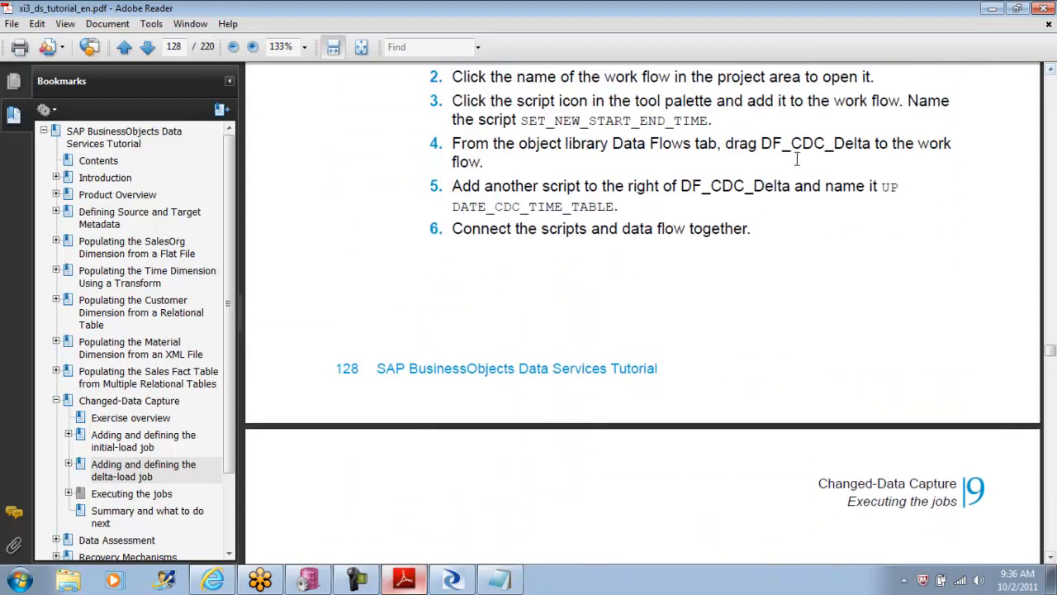
left_click(1052, 69)
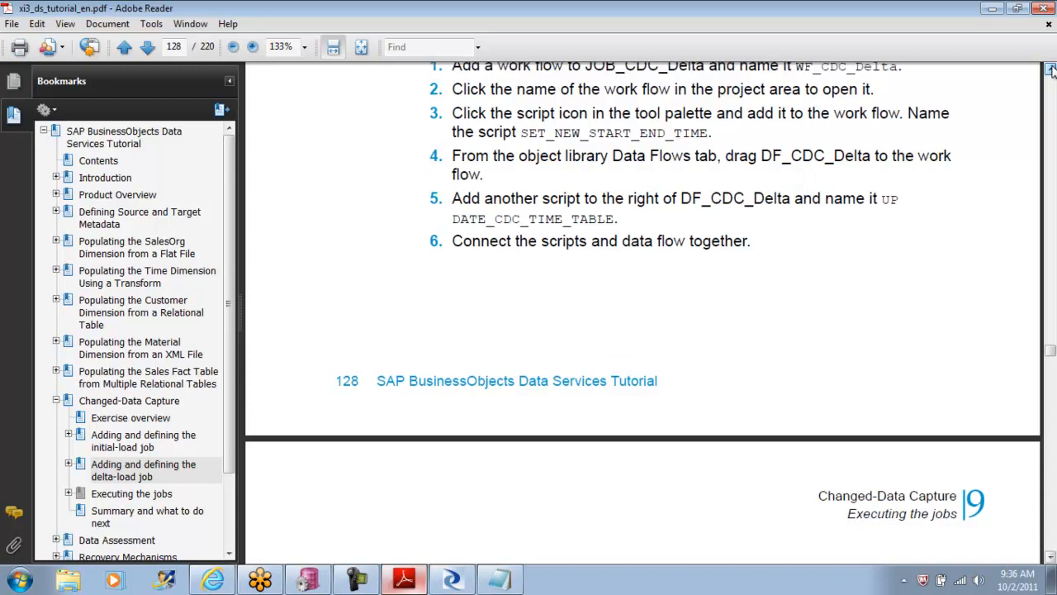
left_click(1051, 70)
left_click(1051, 69)
left_click(1051, 70)
left_click(1052, 69)
left_click(1051, 70)
left_click(1051, 69)
left_click(1051, 69)
left_click(1051, 69)
left_click(1051, 69)
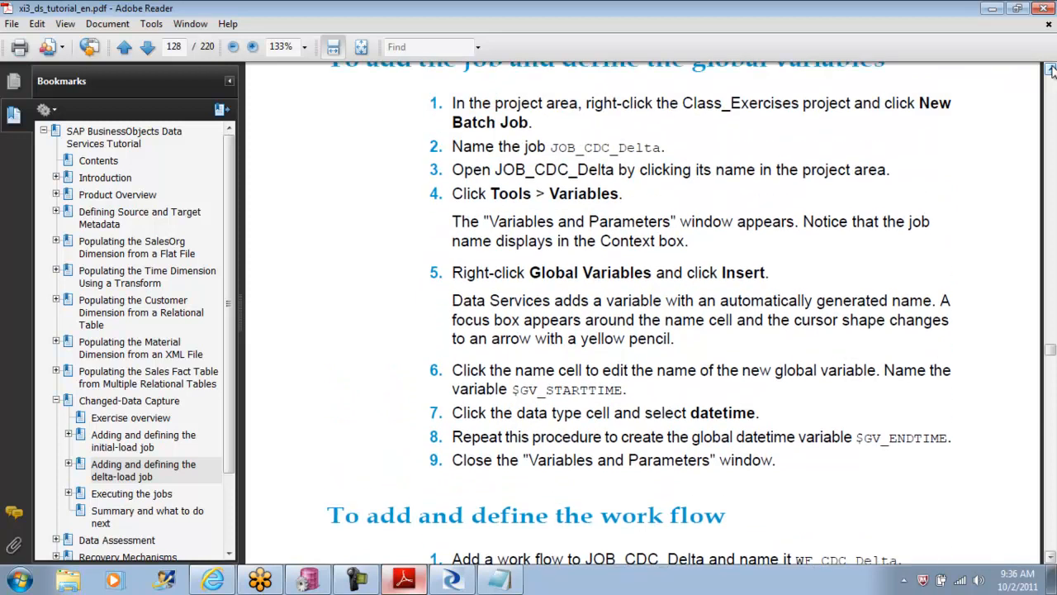
Step: Copy the Oracle INSERT INTO TARGET.CDC_TIME example from the tutorial's UPDATE_CDC_TIME_TABLE instructions
left_click(1050, 559)
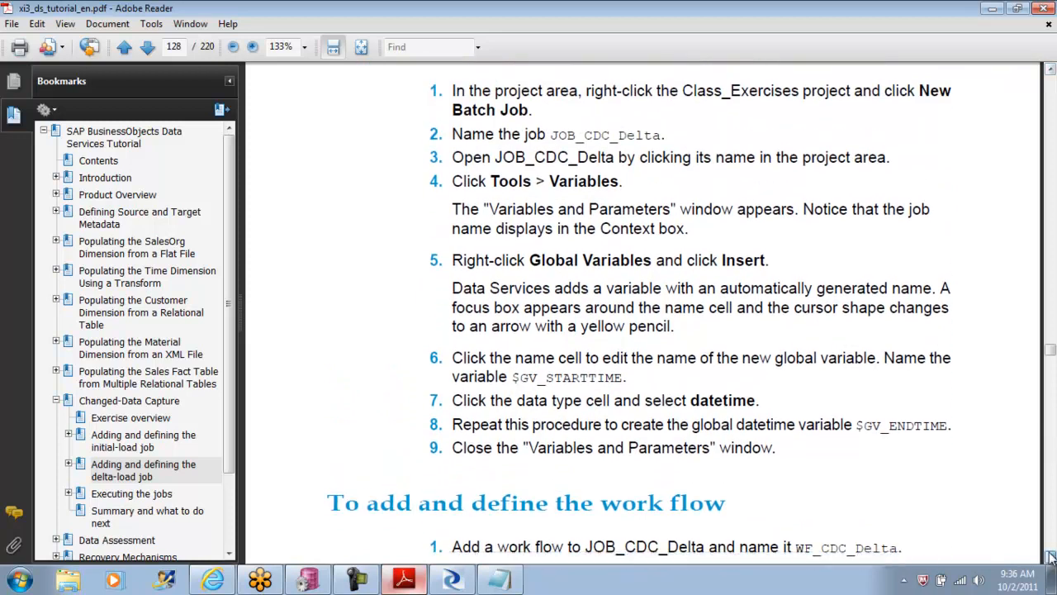
left_click_drag(1050, 559, 1050, 558)
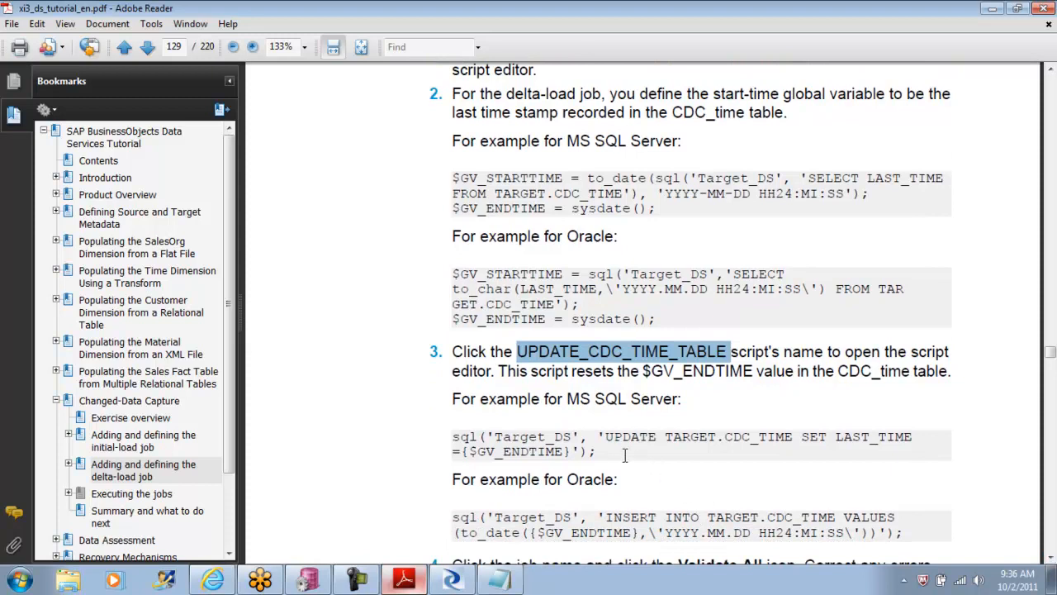
left_click_drag(625, 456, 612, 456)
left_click_drag(1051, 558, 1051, 558)
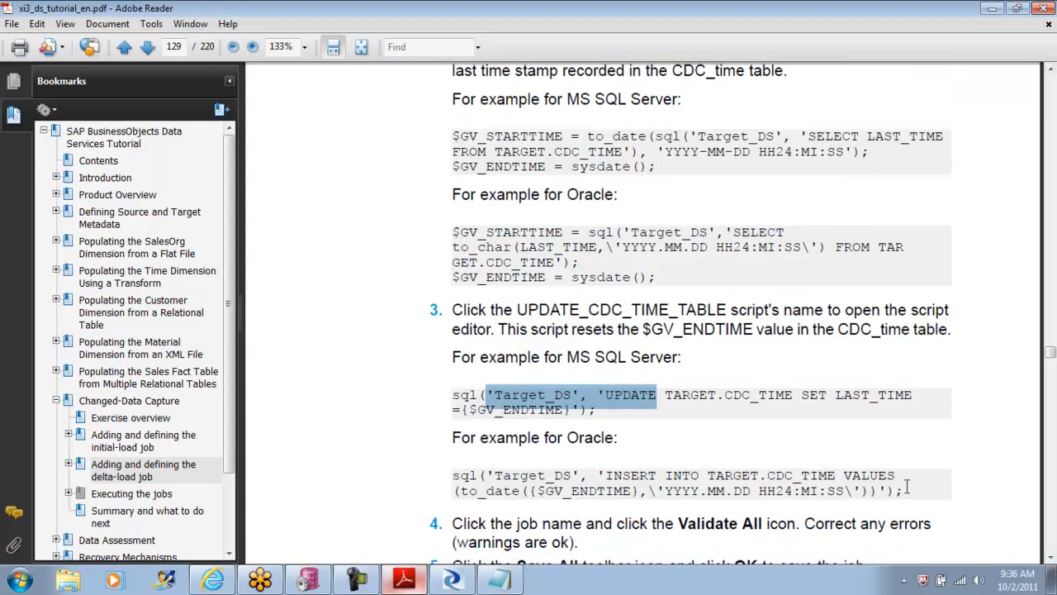
left_click_drag(911, 491, 452, 476)
key("ctrl+c")
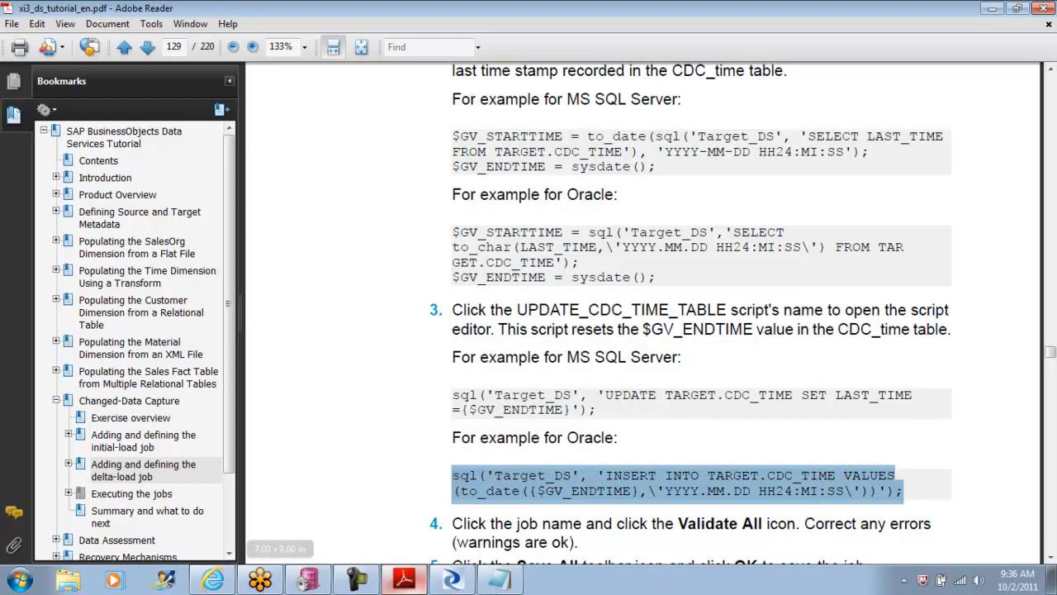
Step: Switch to Data Services Designer, paste the statement into WF_CDC_Delta's DATE_CDC_TIME_TABLE script and join it into a single line
left_click(452, 580)
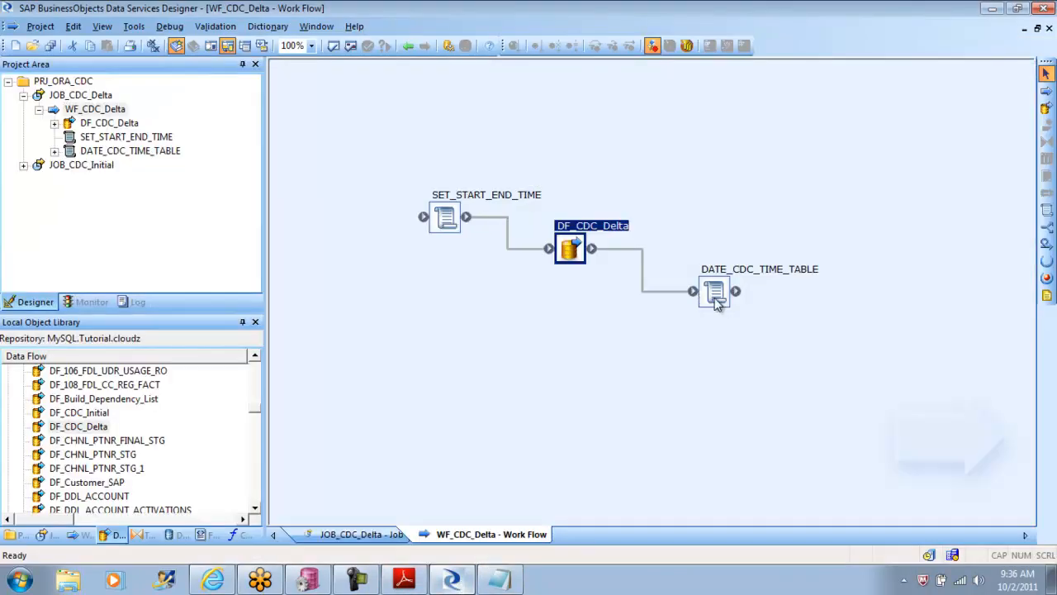
double_click(715, 292)
key("ctrl+v")
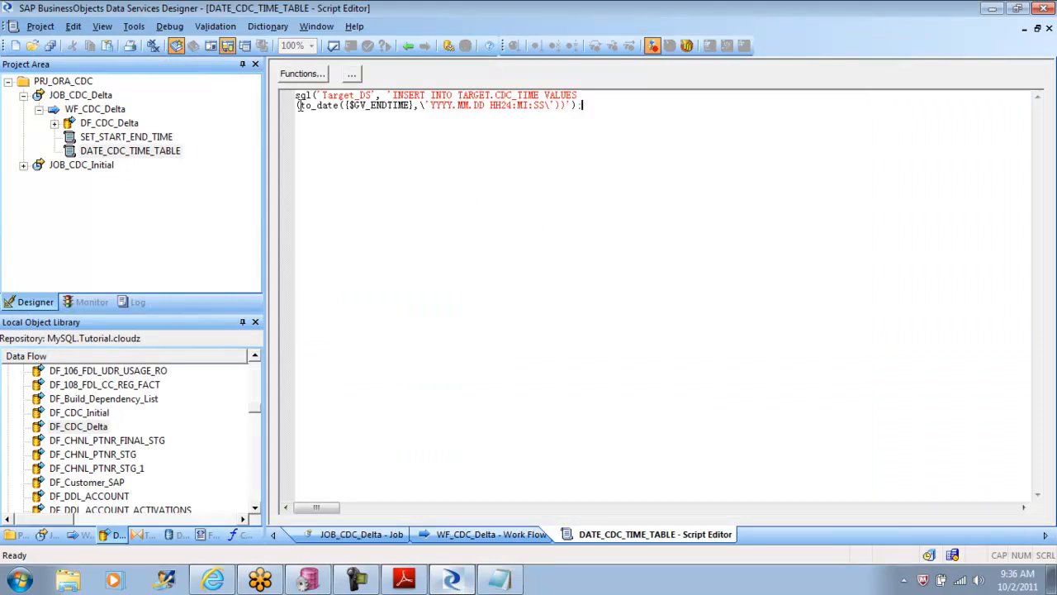
key("BackSpace")
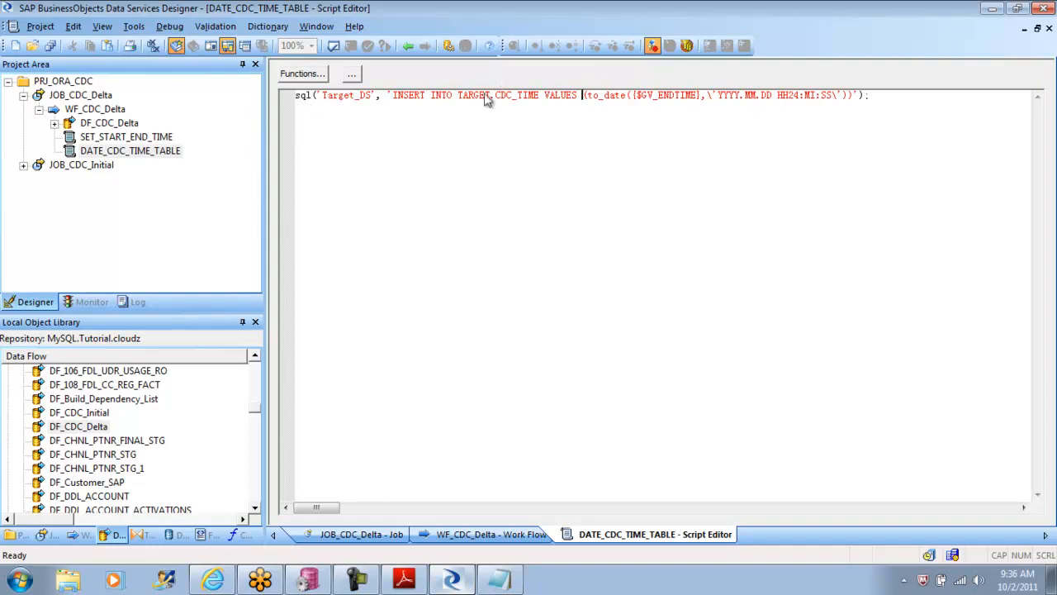
Step: Delete the owner name TARGET in front of .CDC_TIME in the script's INSERT statement
left_click(490, 96)
key("BackSpace")
key("BackSpace")
key("BackSpace")
key("BackSpace")
key("BackSpace")
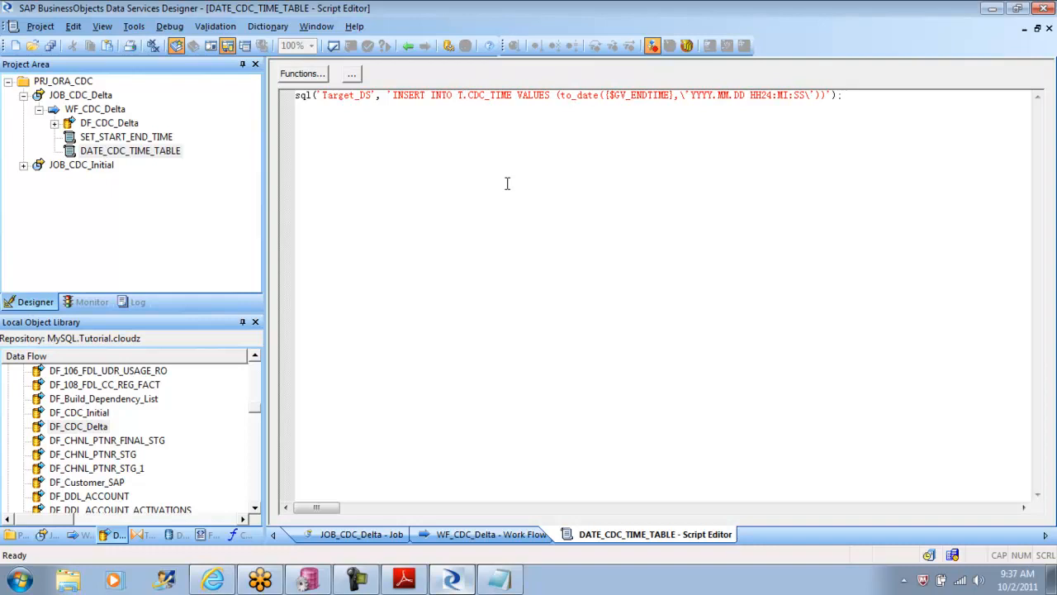
key("BackSpace")
key("Delete")
Step: Try ORA_TGT_DS as the owner name in front of .CDC_TIME and remove it again
type("ORA_")
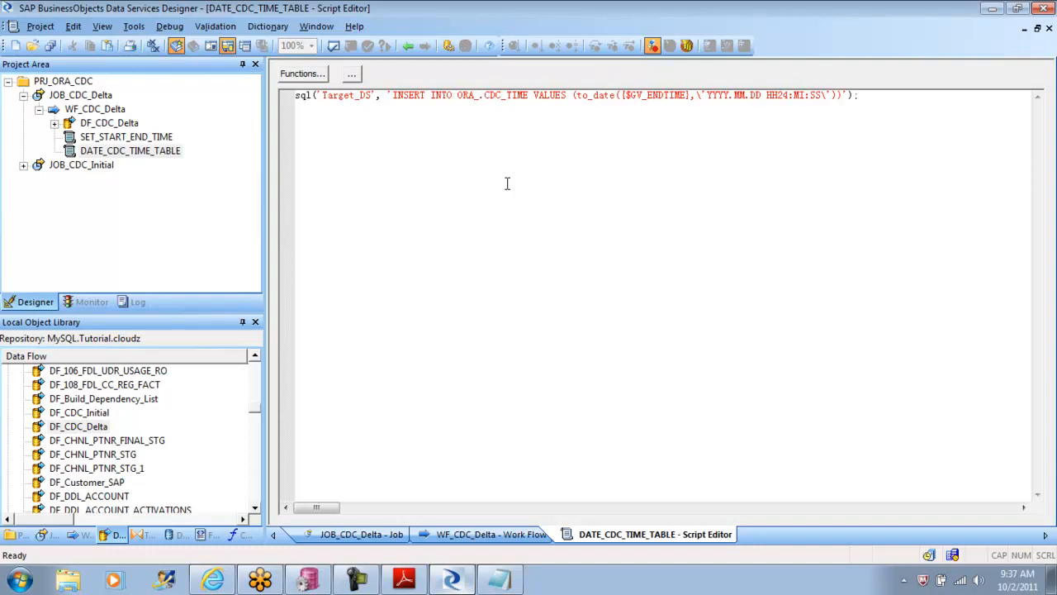
type("TGT_DS")
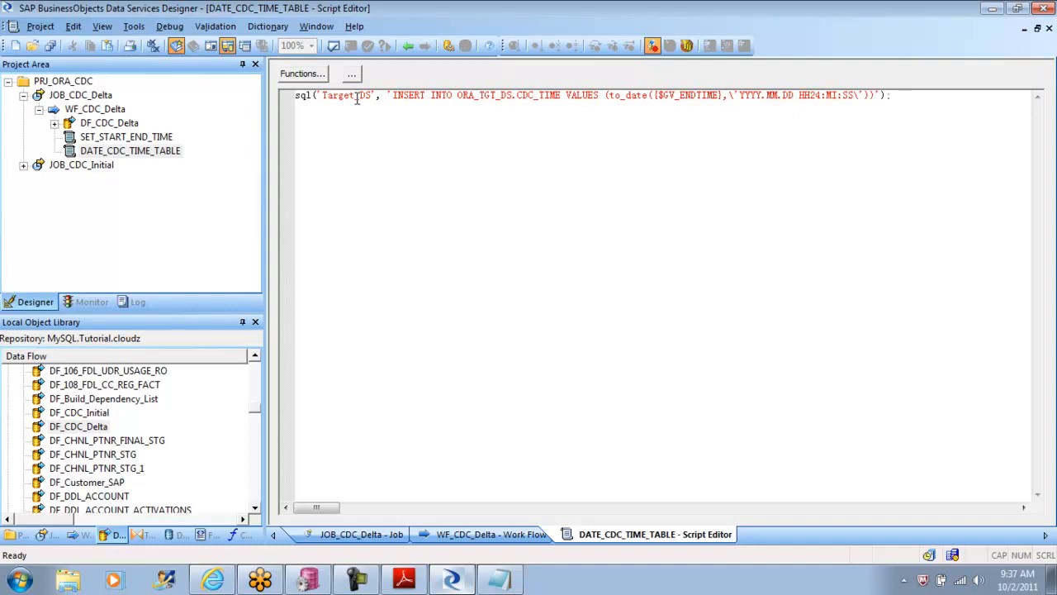
key("BackSpace")
key("BackSpace")
key("BackSpace")
key("BackSpace")
key("BackSpace")
key("BackSpace")
key("BackSpace")
key("BackSpace")
key("BackSpace")
key("BackSpace")
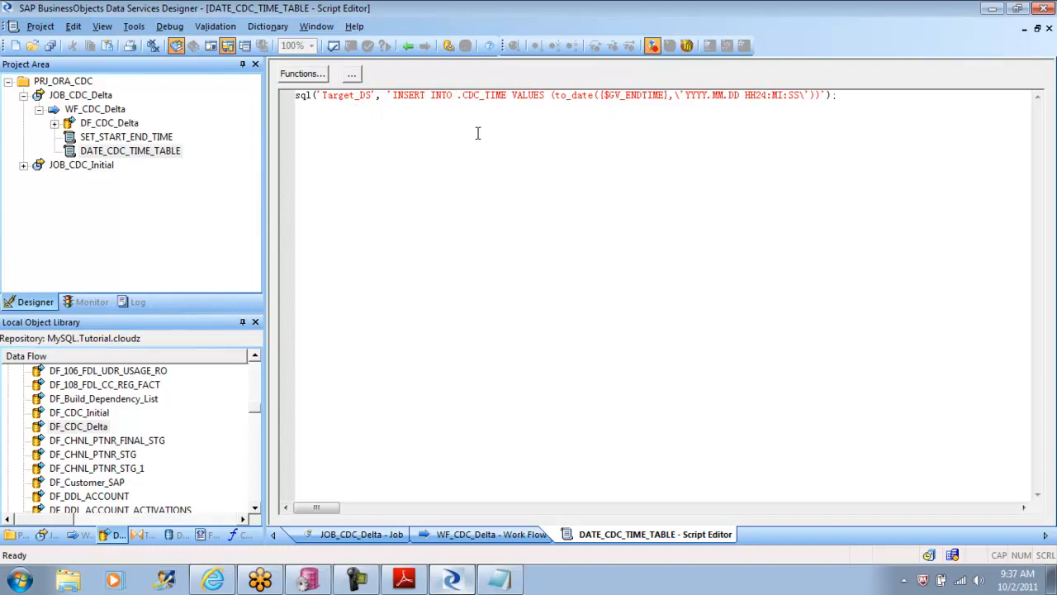
Step: Enter SH as the owner name in front of .CDC_TIME and replace Target in the script's datastore name with ORA_TGT_DS
type("SH")
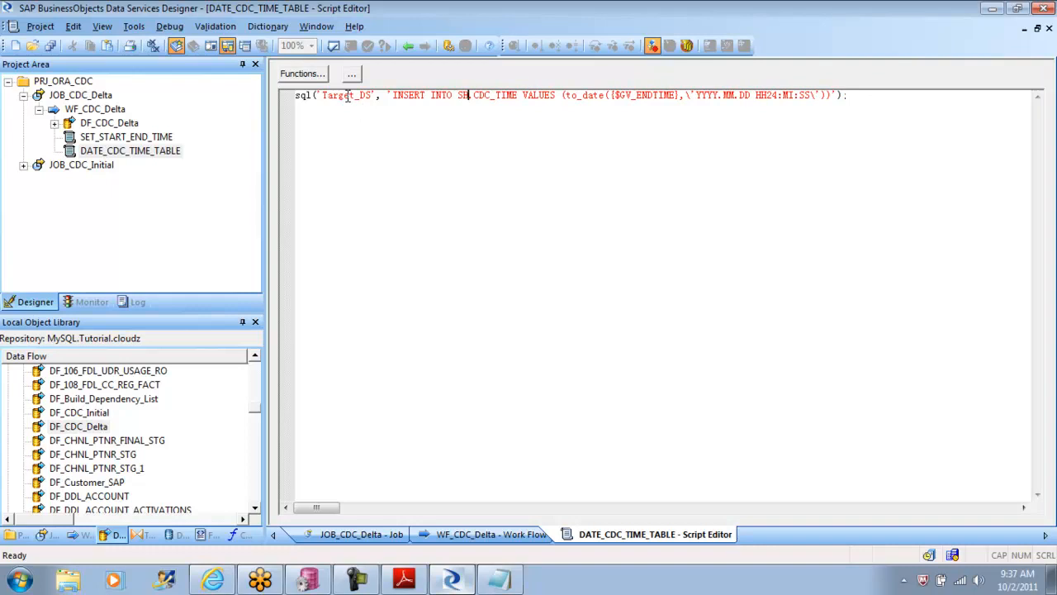
key("BackSpace")
key("BackSpace")
key("BackSpace")
key("BackSpace")
key("BackSpace")
key("BackSpace")
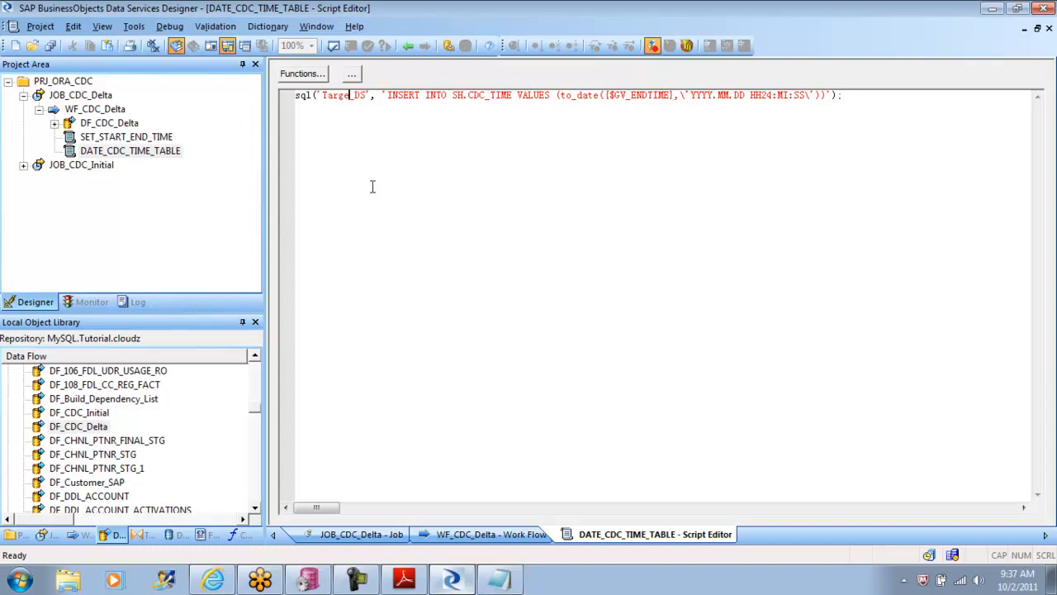
type("ORA")
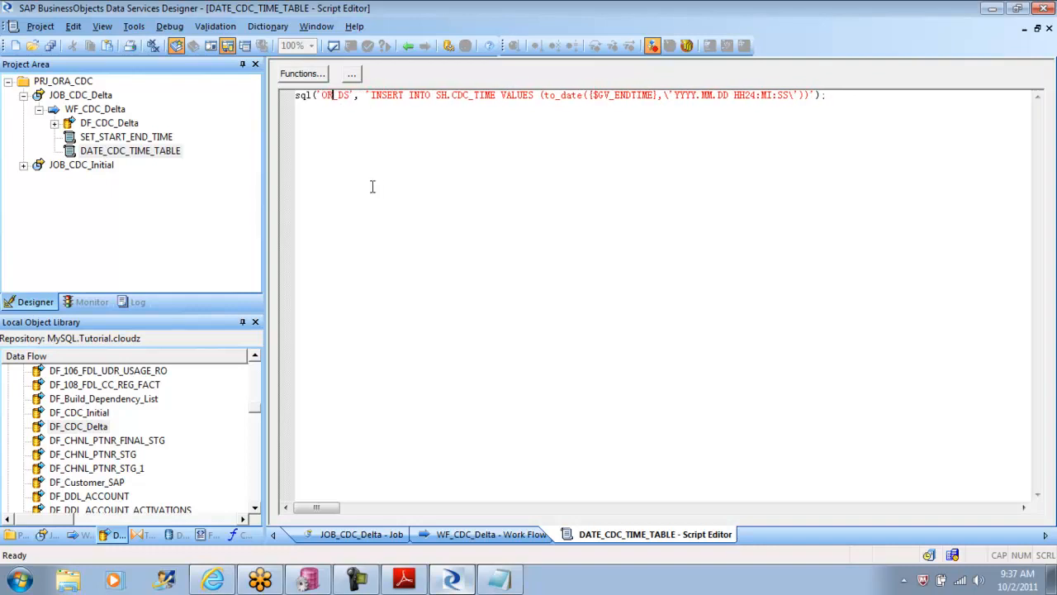
type("_TGT_DS")
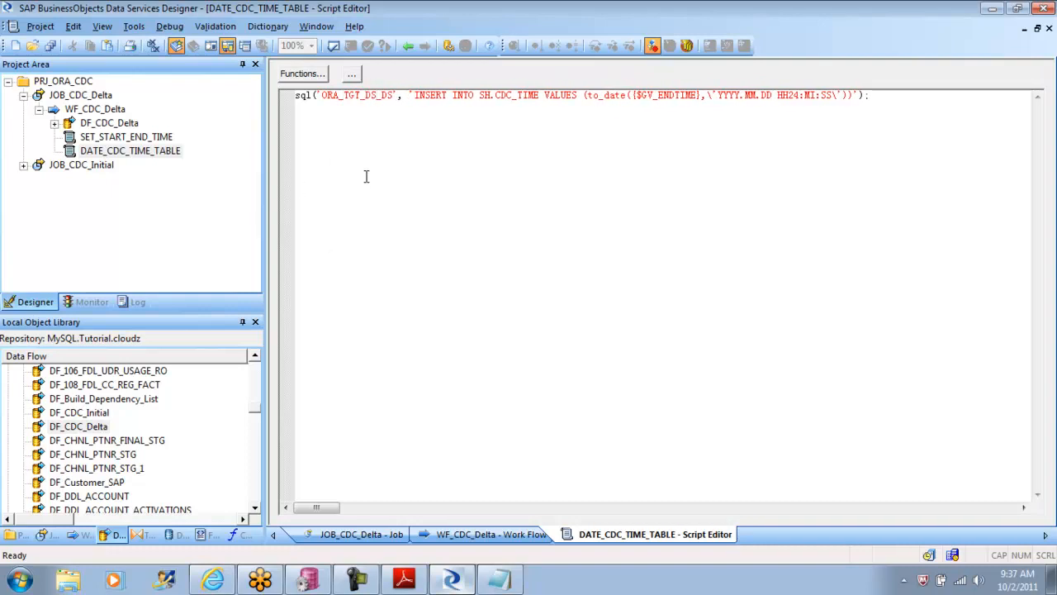
Step: Validate the DATE_CDC_TIME_TABLE script and read the full text of the reported error
left_click(334, 47)
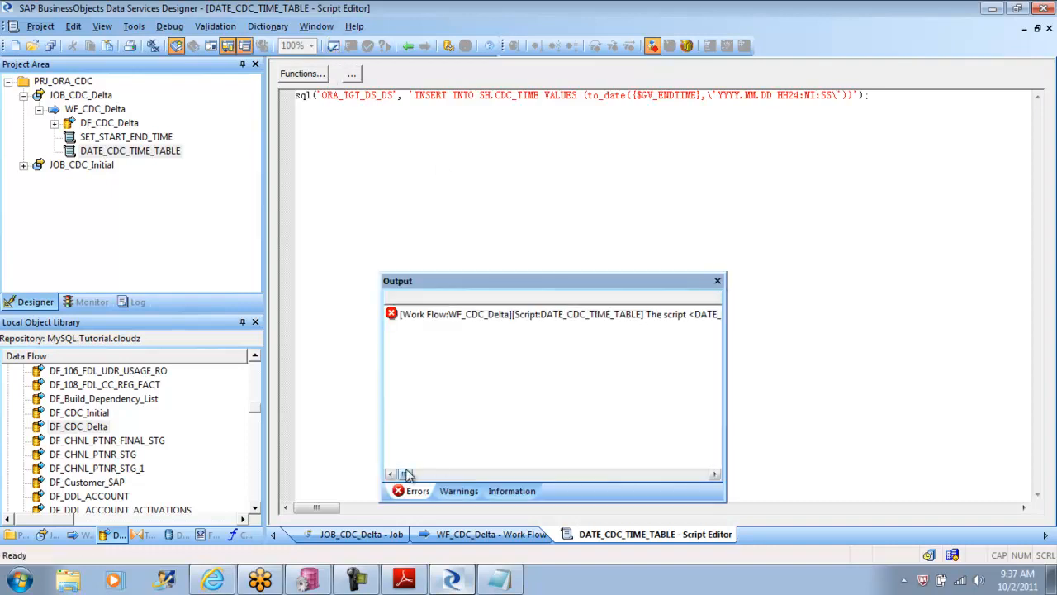
left_click_drag(408, 475, 438, 476)
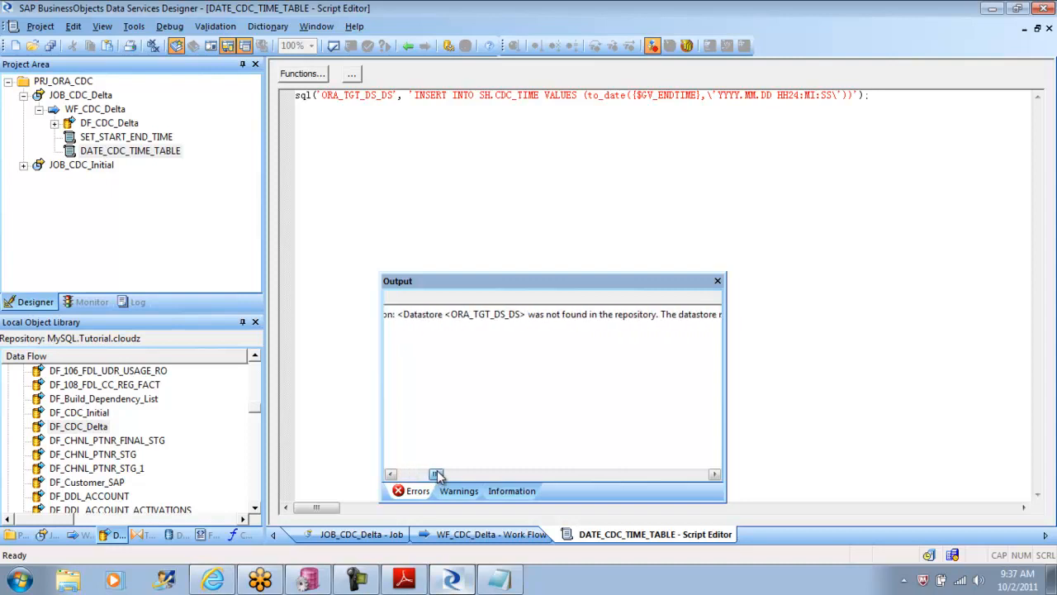
left_click(718, 282)
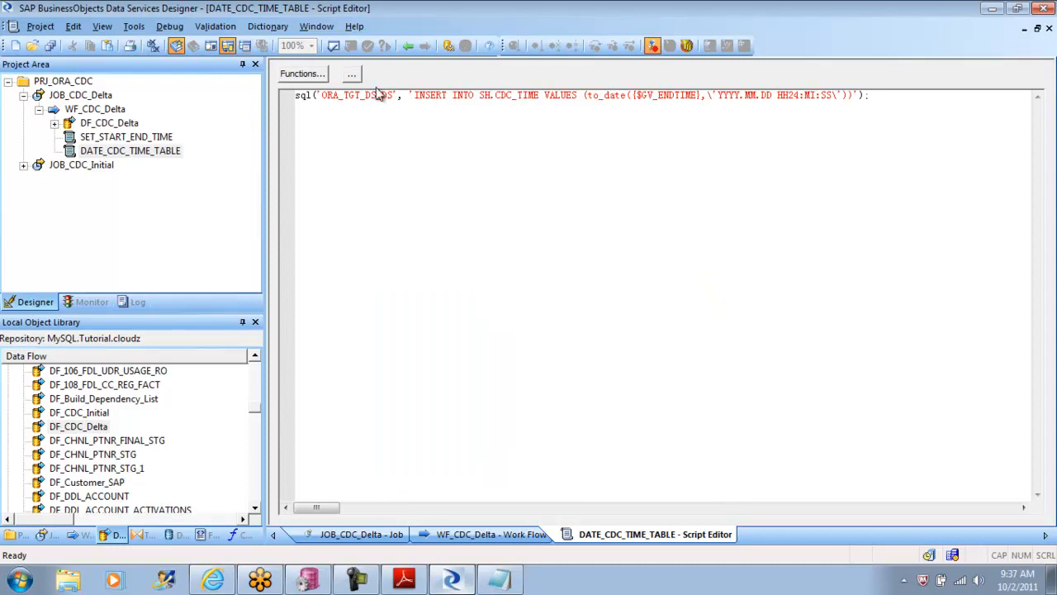
Step: Remove the surplus _DS so the datastore name in the sql call reads ORA_TGT_DS, and validate the script again
key("Delete")
key("Delete")
key("Delete")
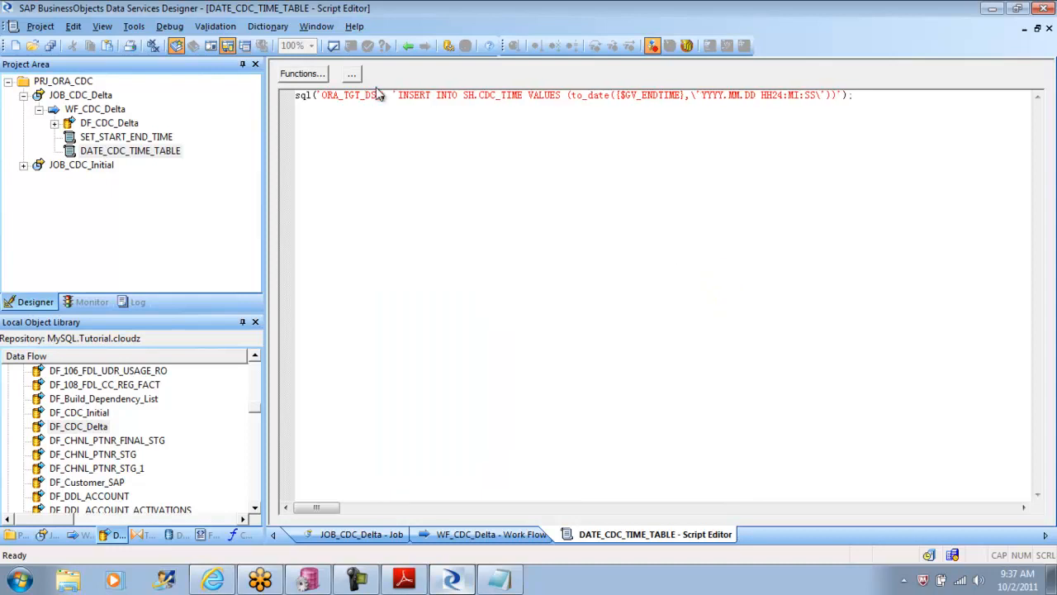
left_click(334, 45)
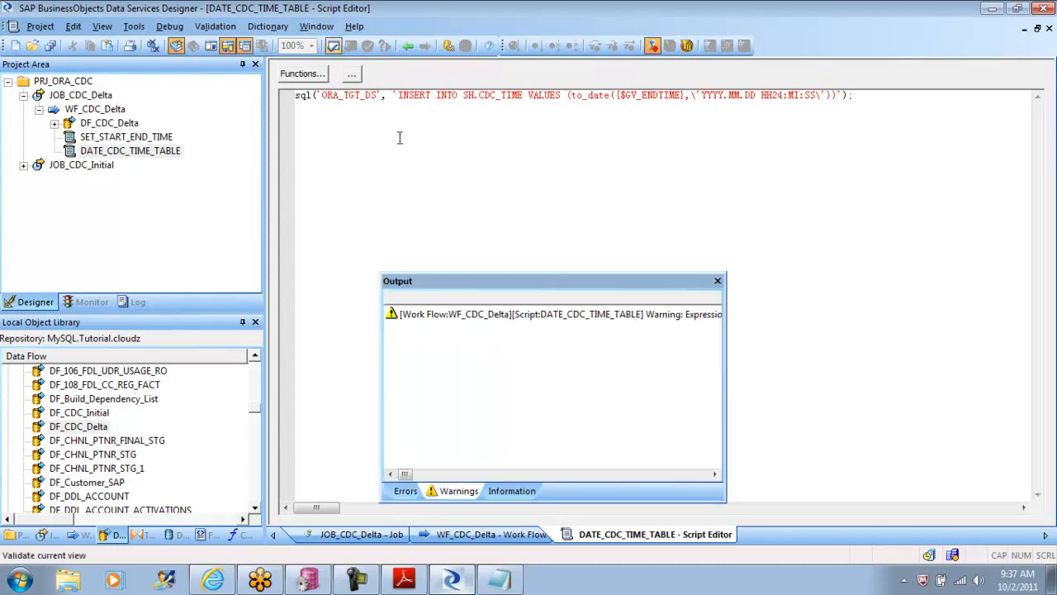
left_click(718, 282)
Step: Return to the WF_CDC_Delta work flow and validate all of its objects
left_click(410, 45)
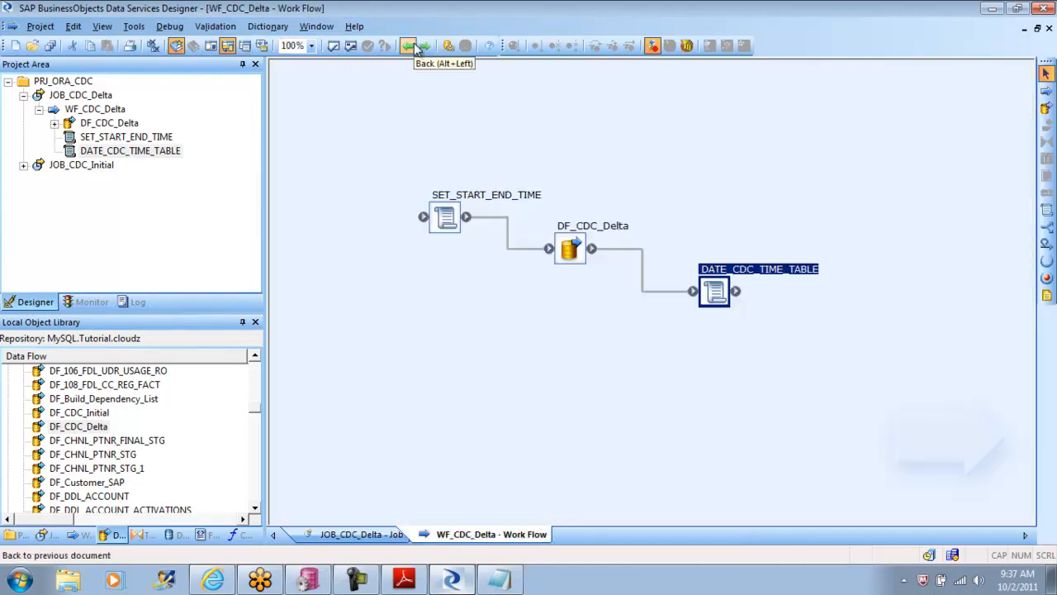
left_click(538, 397)
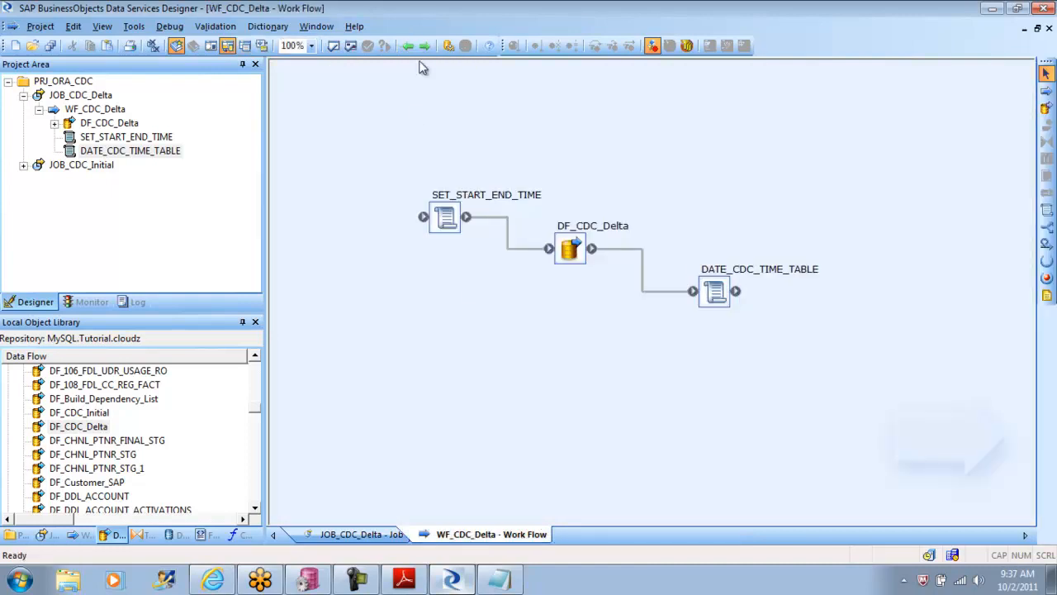
left_click(351, 47)
left_click(719, 288)
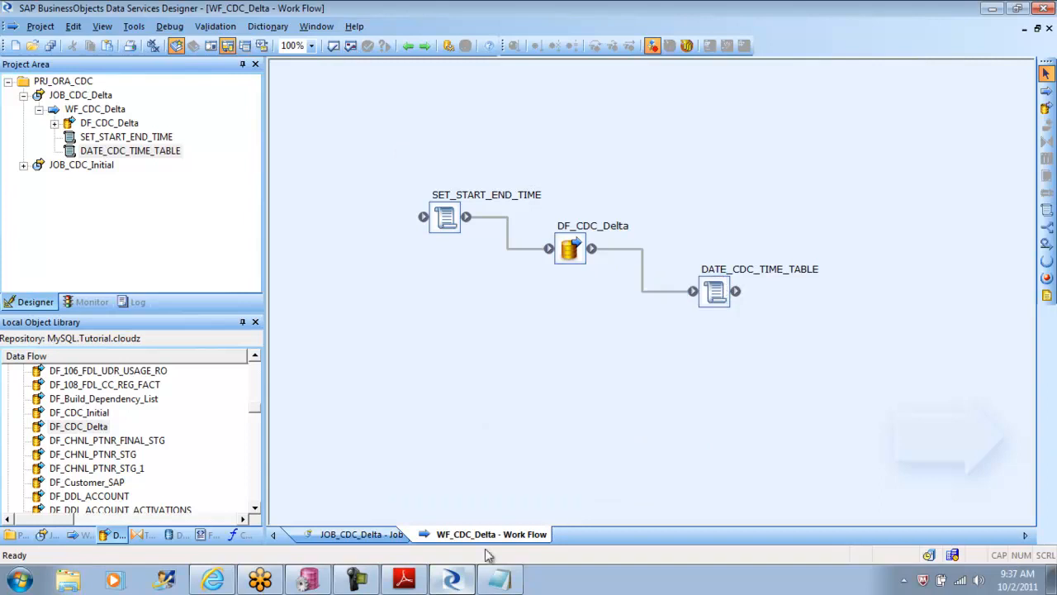
Step: Switch to the tutorial in Adobe Reader and read the instructions for executing the initial-load job and changing the source data
left_click(404, 579)
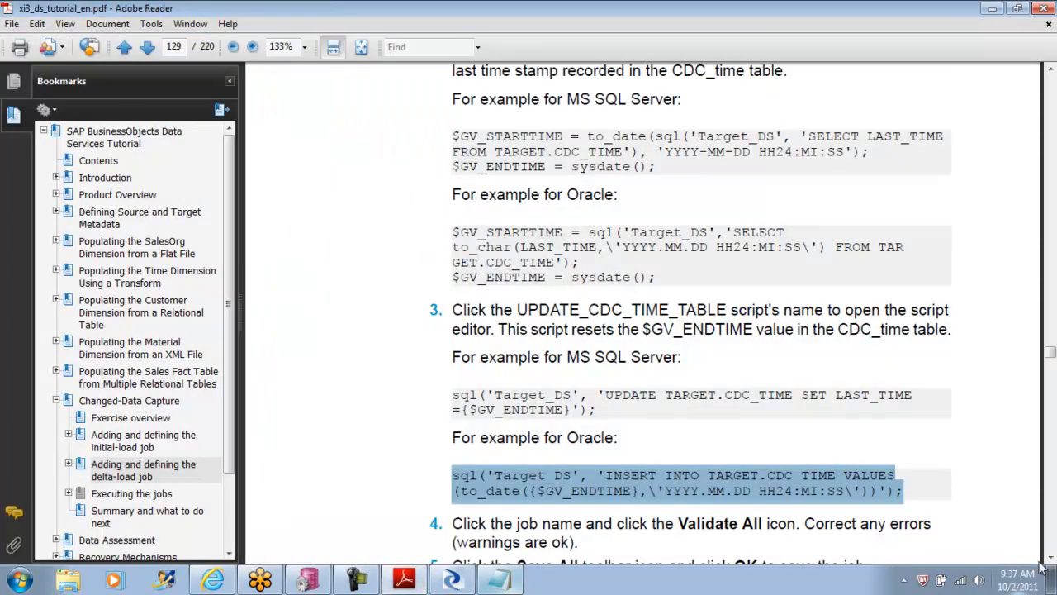
left_click(1051, 558)
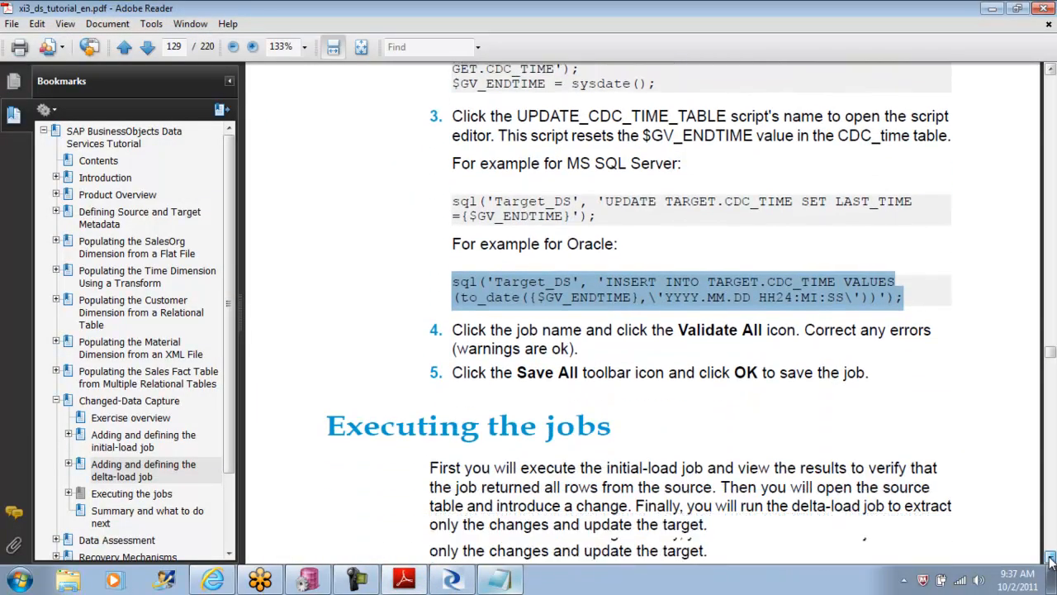
left_click(1051, 558)
left_click(1050, 559)
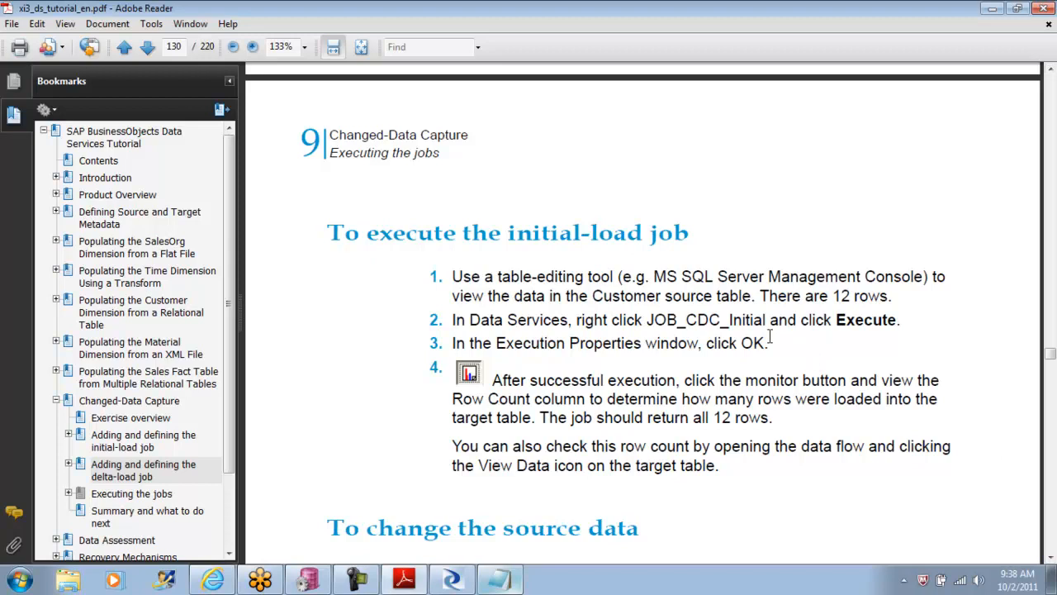
left_click_drag(768, 343, 446, 322)
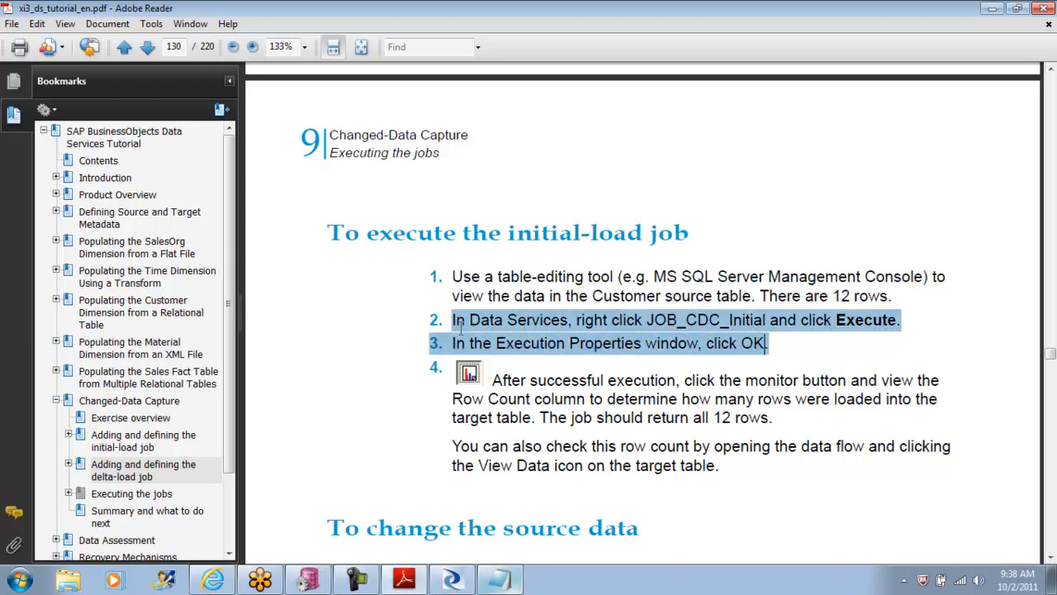
left_click_drag(772, 421, 469, 399)
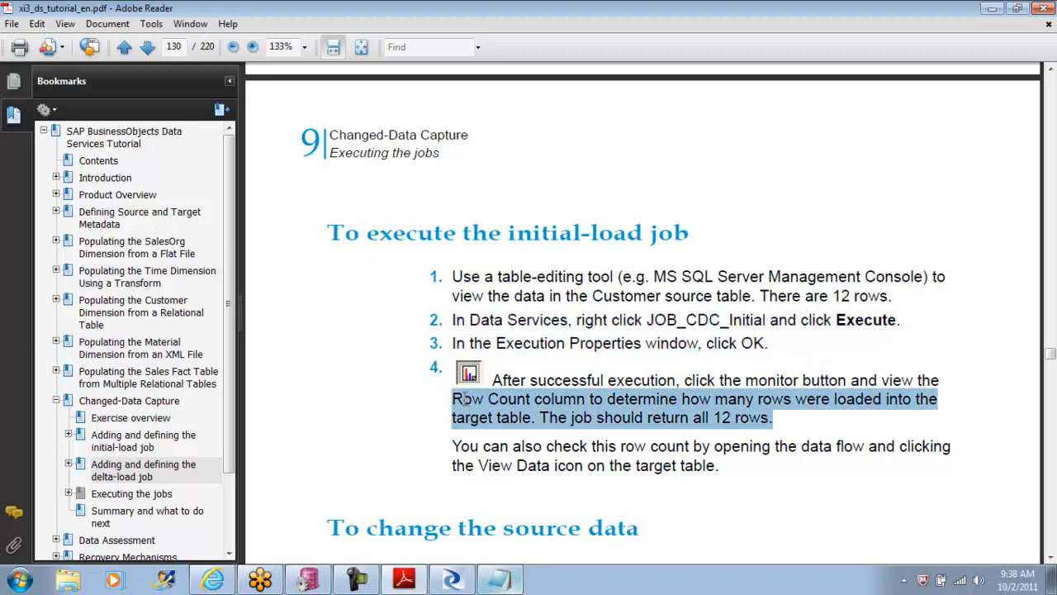
left_click(1051, 558)
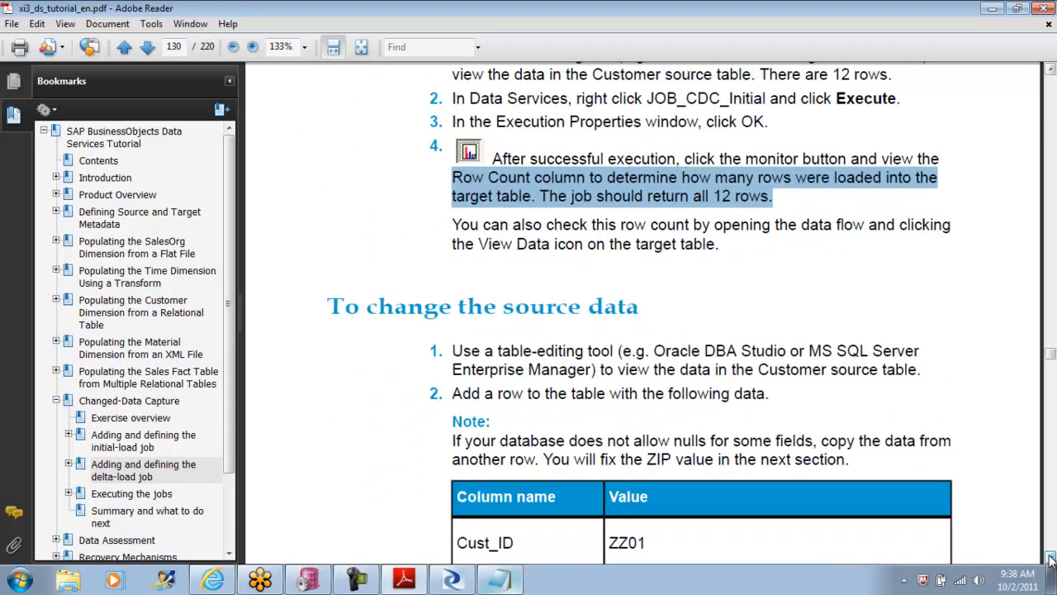
left_click(1051, 560)
left_click(1051, 559)
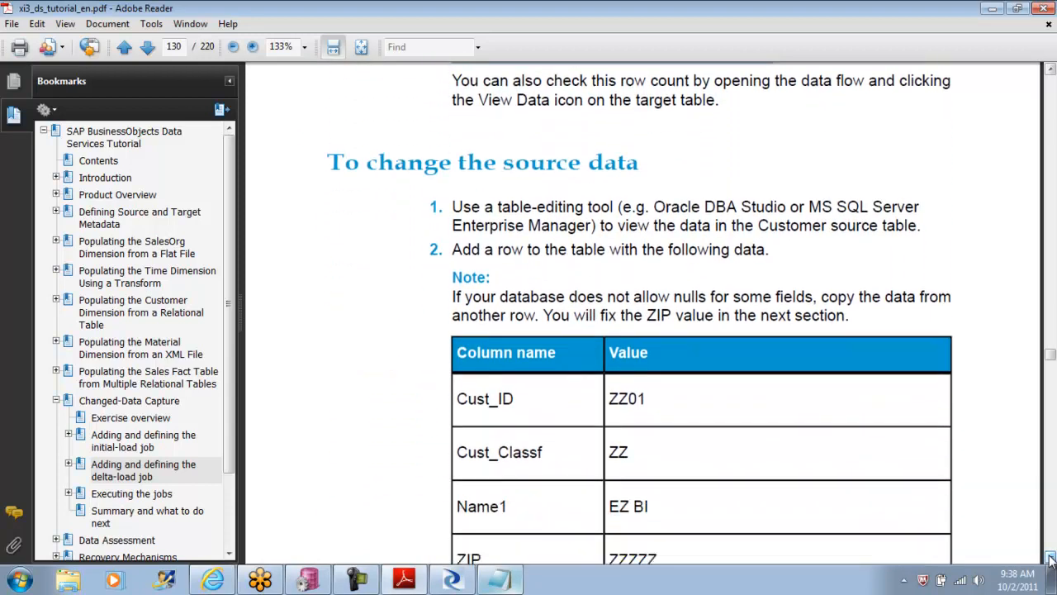
left_click(1051, 559)
left_click(1051, 560)
left_click(1050, 559)
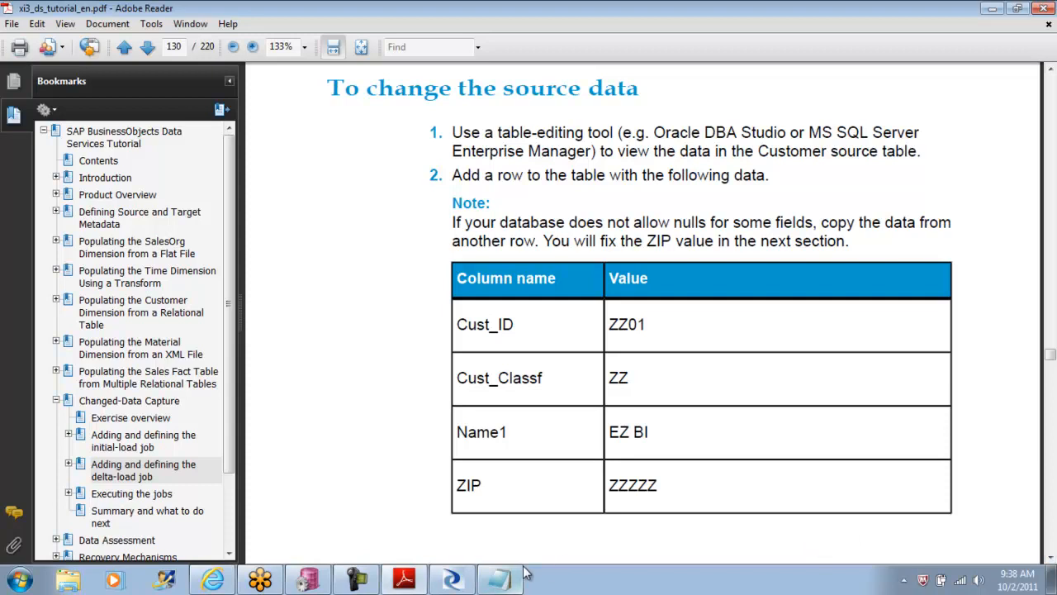
Step: Switch to Data Services Designer, execute JOB_CDC_Initial with all changed objects saved and default execution properties, and examine its error log
left_click(455, 581)
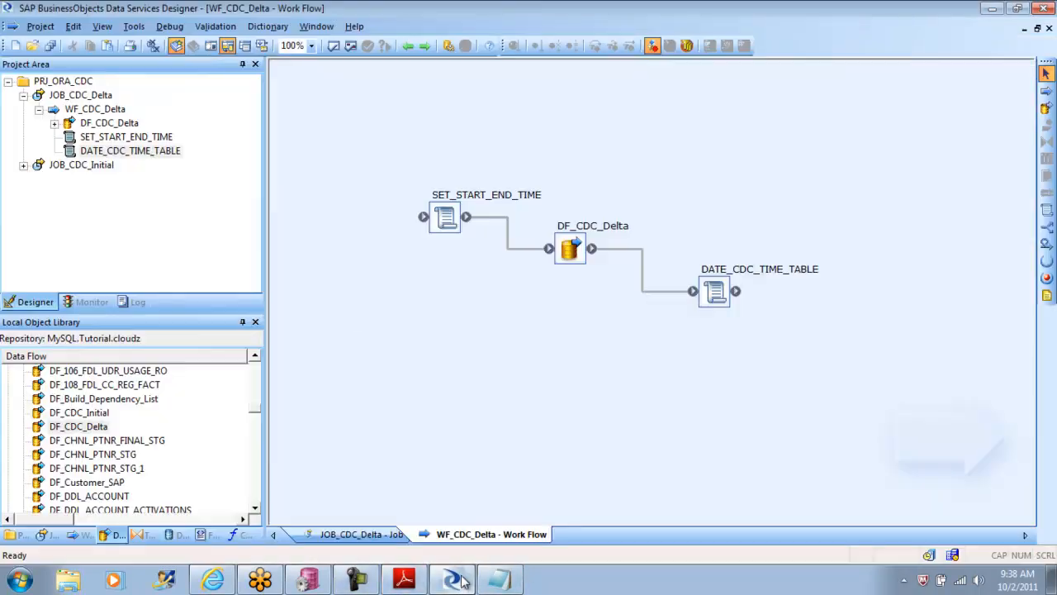
left_click(39, 110)
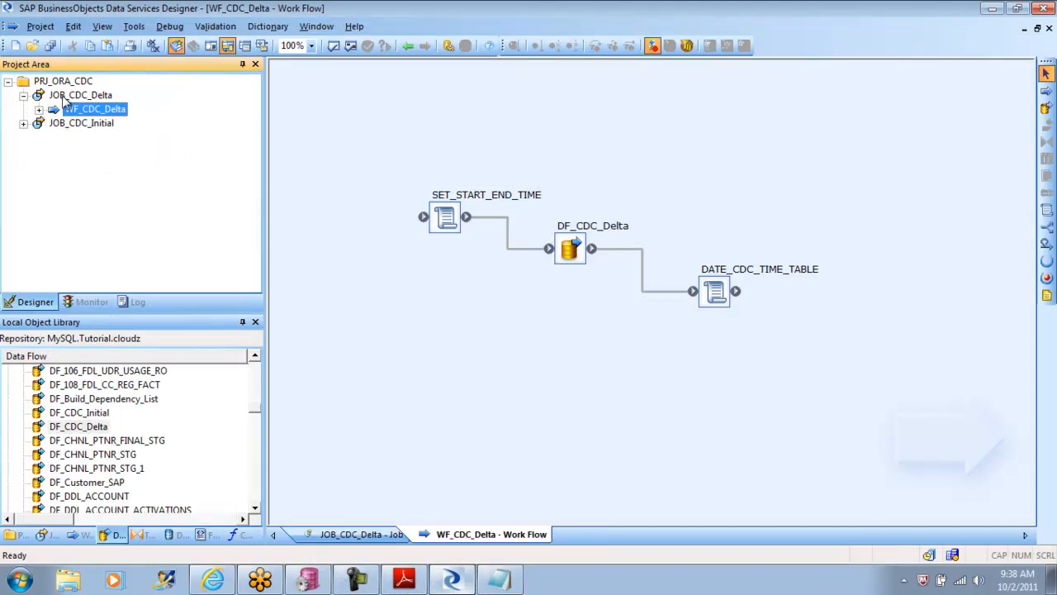
left_click(23, 96)
left_click(77, 111)
right_click(77, 111)
left_click(105, 122)
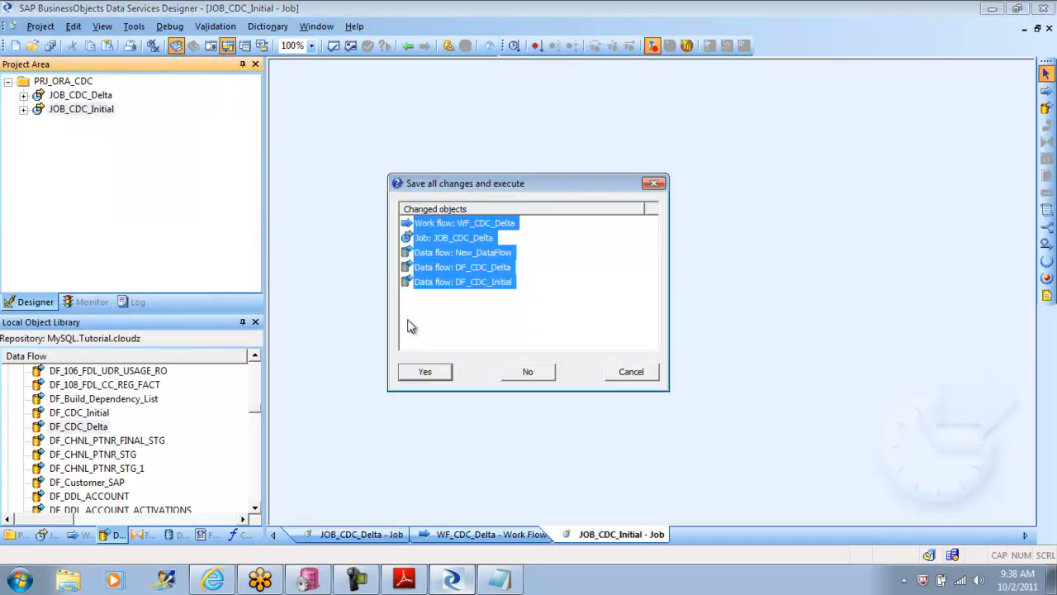
left_click(427, 371)
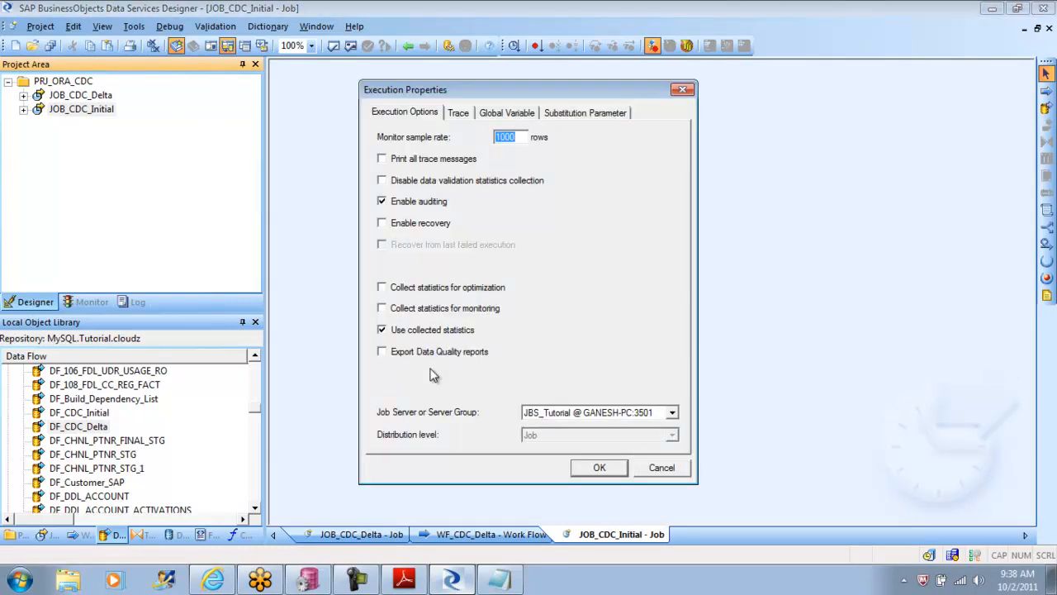
left_click(598, 469)
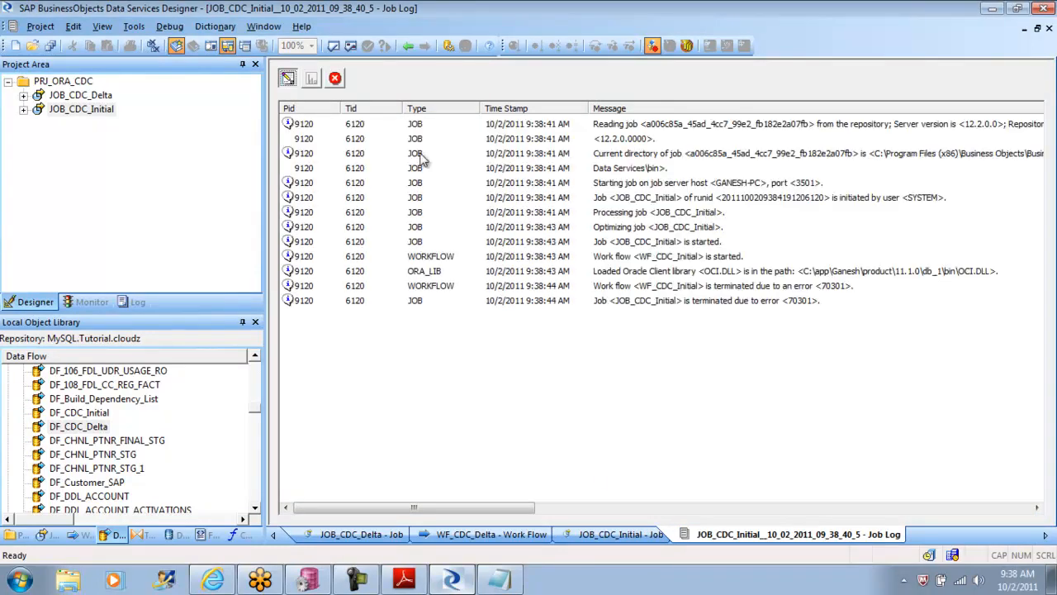
left_click(335, 78)
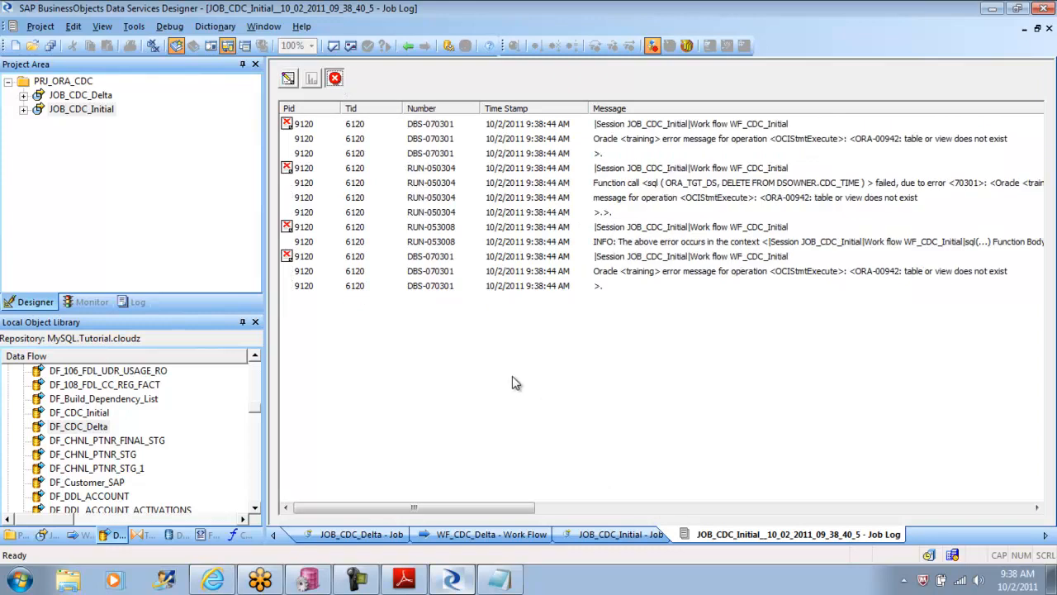
left_click_drag(366, 507, 382, 511)
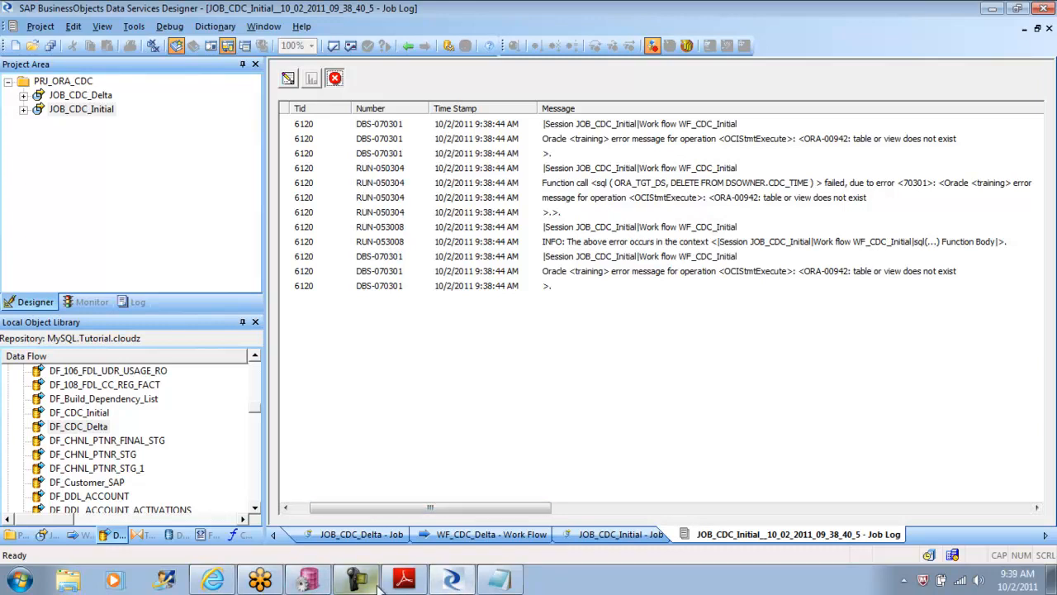
Step: Switch to PL/SQL Developer and look through the SH schema's tables for CDC_TIME
left_click(310, 580)
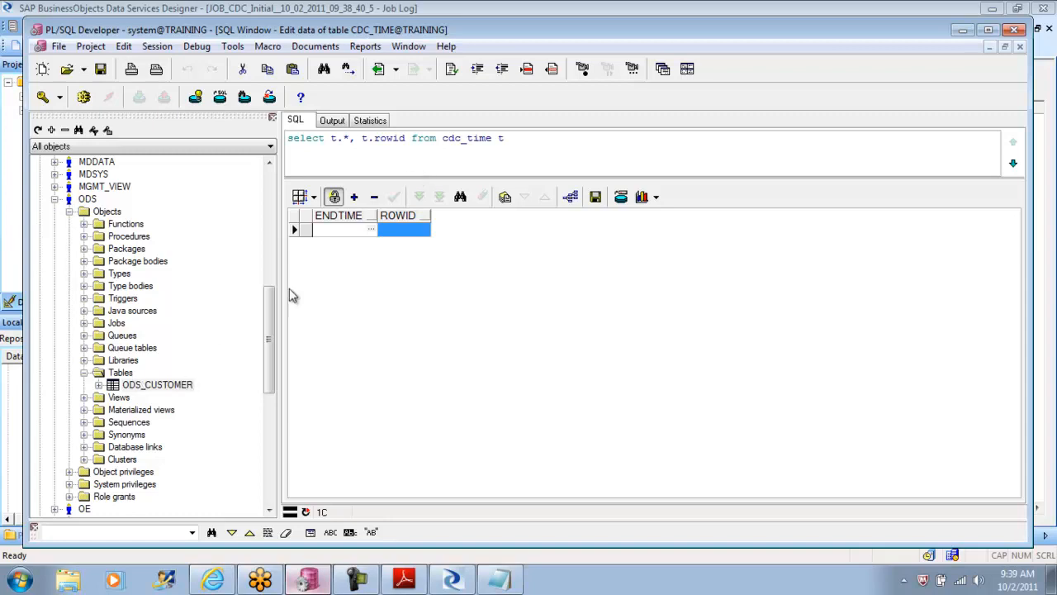
left_click(84, 373)
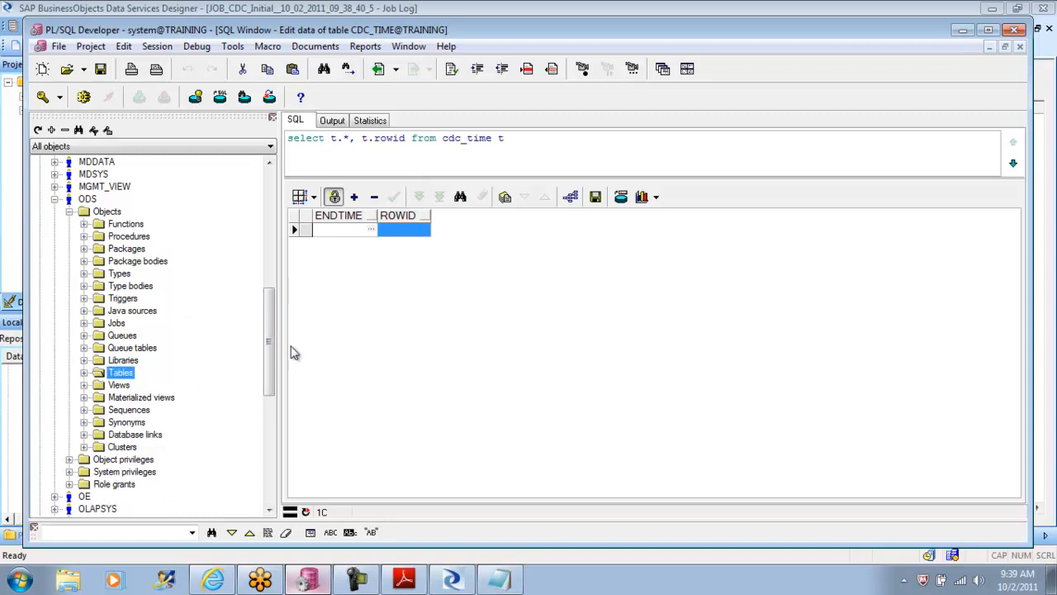
left_click_drag(272, 328, 272, 380)
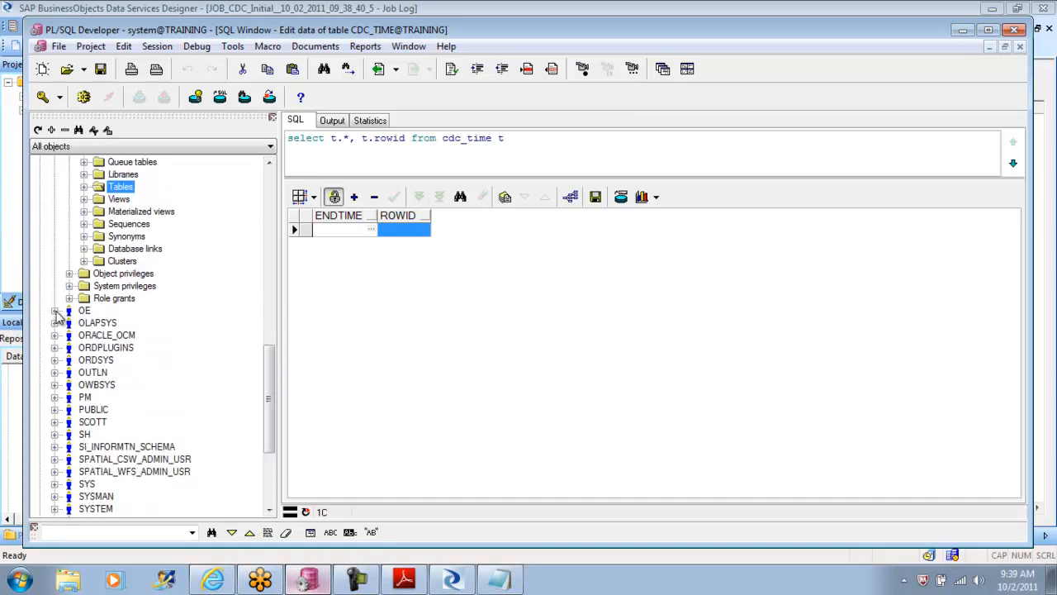
left_click(54, 434)
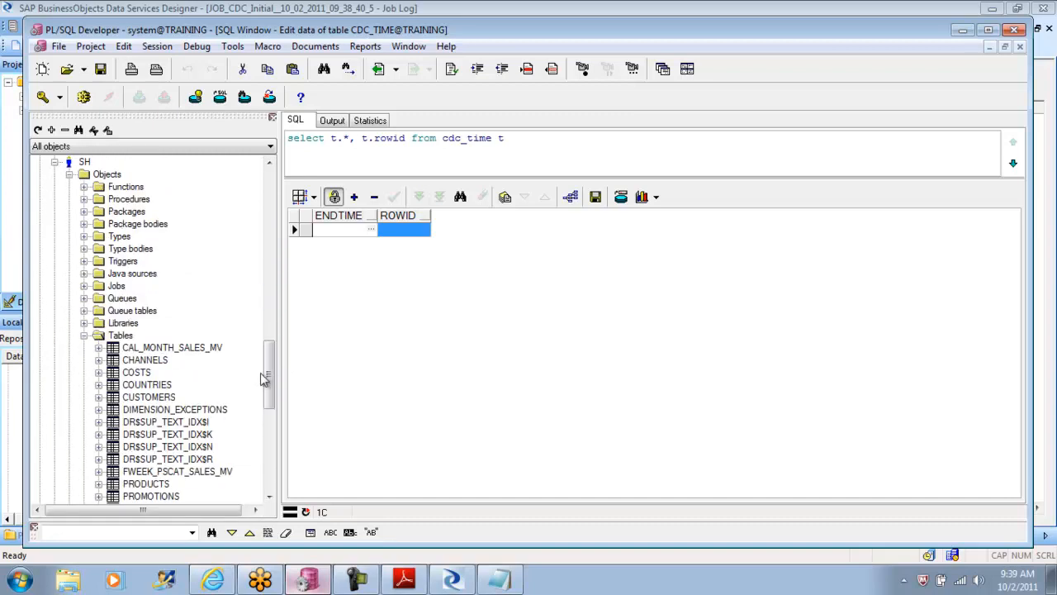
mouse_move(271, 373)
left_mouse_down()
mouse_move(275, 394)
mouse_move(271, 367)
left_mouse_up()
left_click(84, 324)
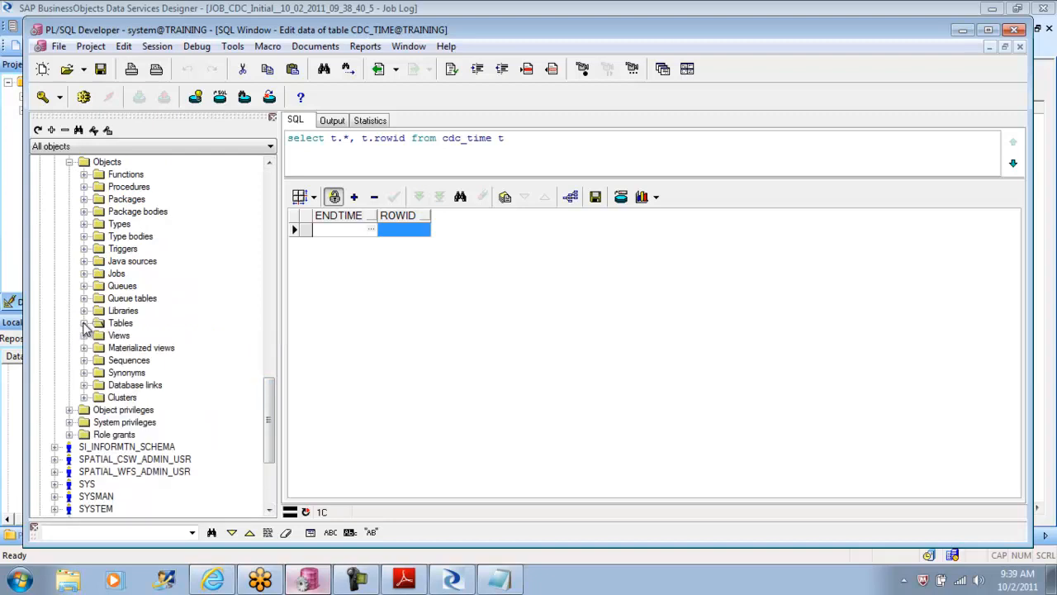
left_click_drag(267, 420, 272, 378)
left_click(54, 311)
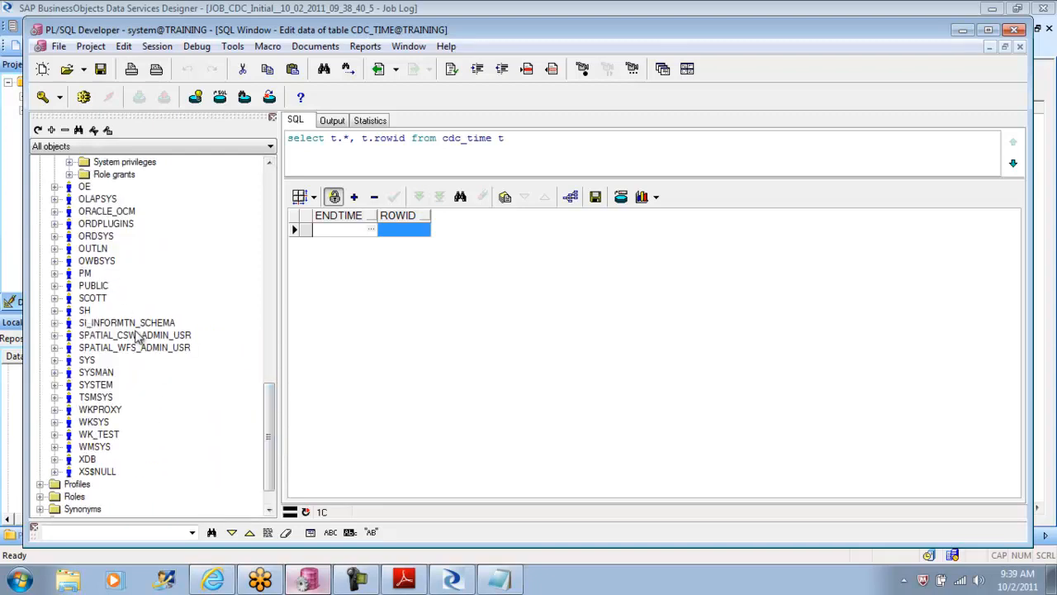
Step: List the SYSTEM schema's tables to look for CDC_TIME there
left_click(55, 385)
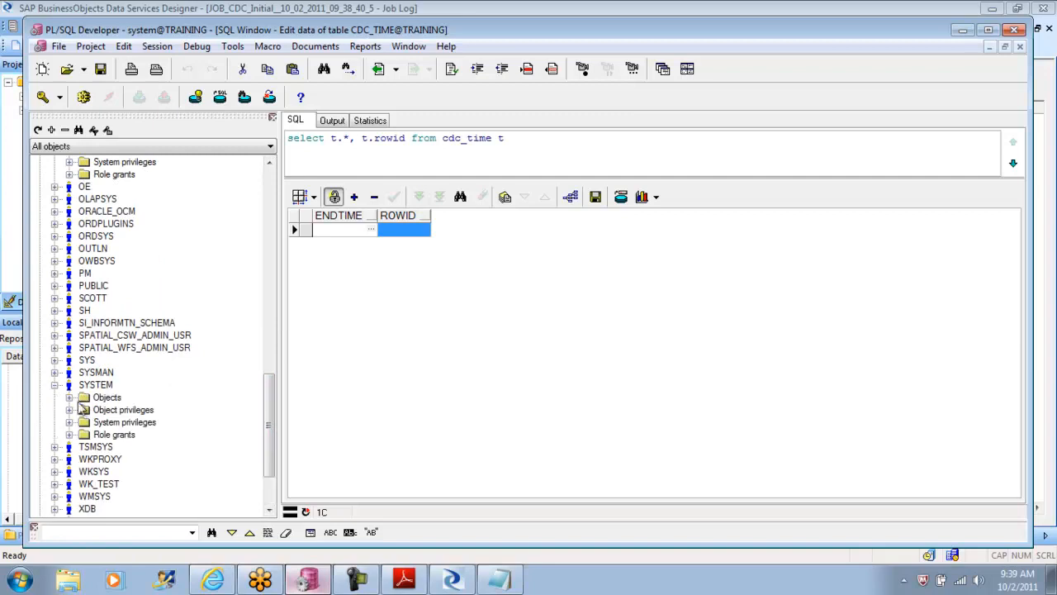
left_click(70, 397)
left_click(84, 434)
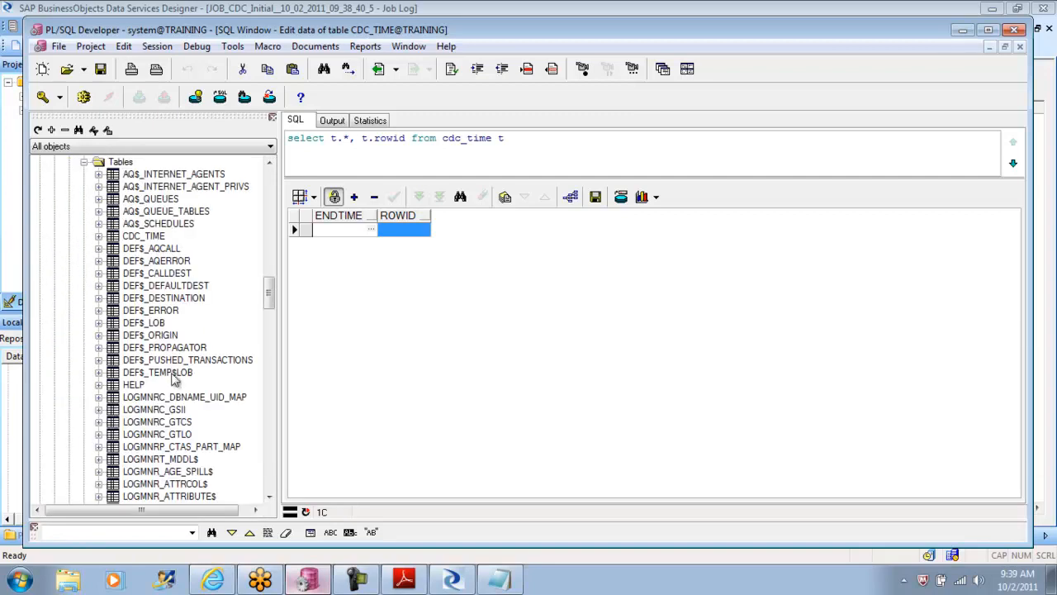
Step: Generate the DDL script of the SYSTEM schema's CDC_TIME table and rename its column to LAST_TIME in the statement
right_click(139, 237)
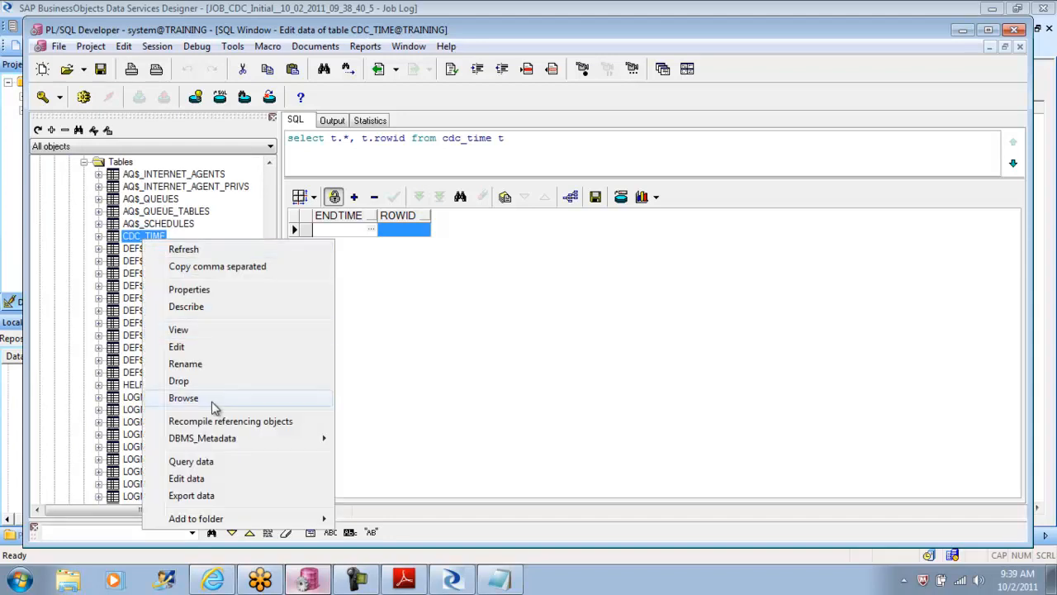
mouse_move(245, 436)
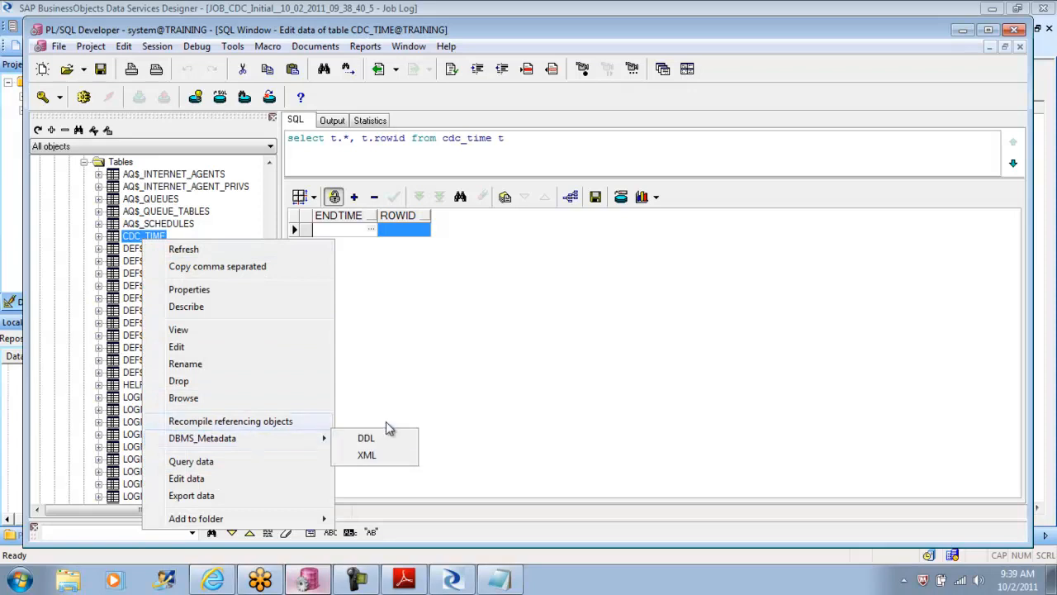
left_click(377, 454)
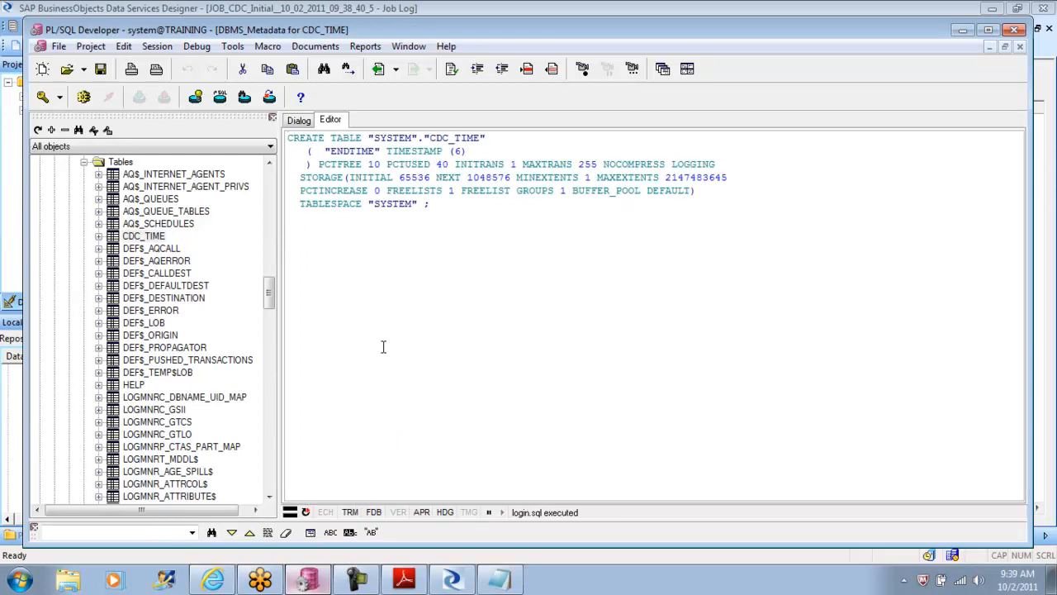
key("Delete")
key("Delete")
key("Delete")
type("LAST_")
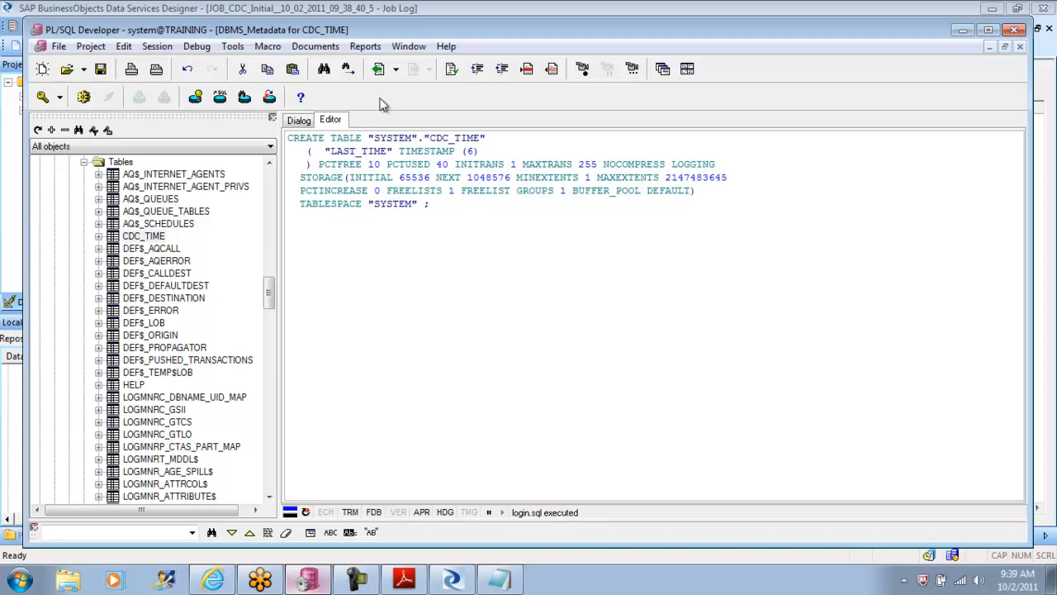
Step: Change the owner in the CREATE TABLE statement to SH and execute it to create the CDC_TIME table
left_click_drag(419, 138, 372, 140)
type("SH")
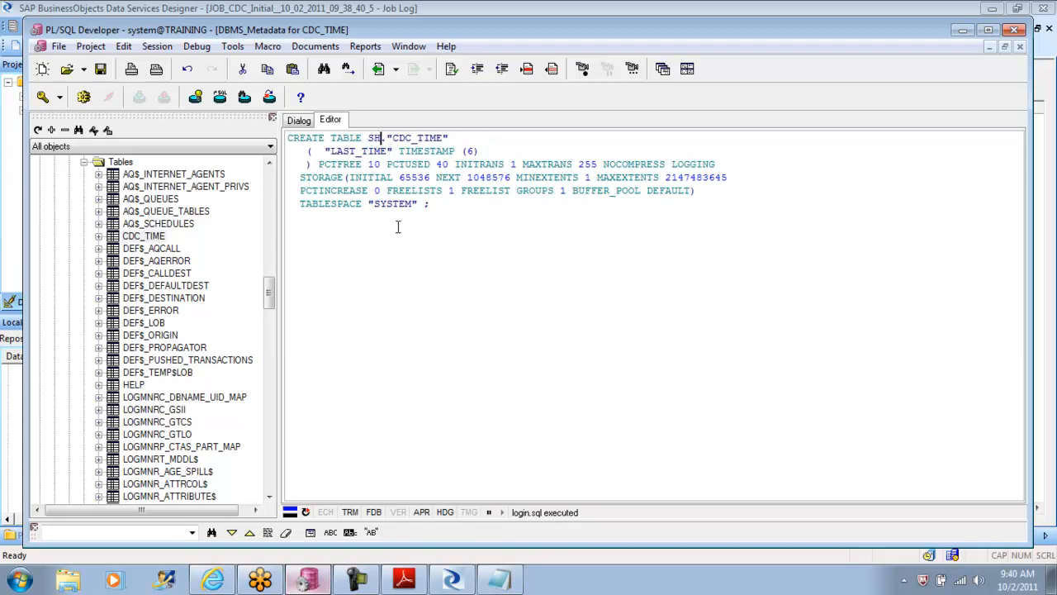
left_click(85, 98)
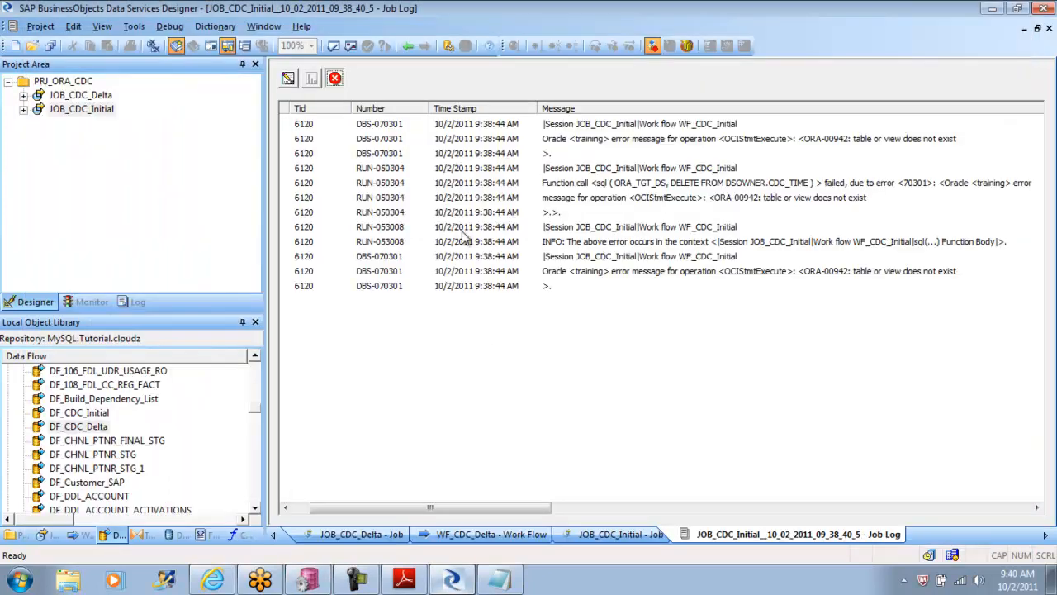
Step: Switch to Data Services Designer and open the SET_START_END_TIME script inside JOB_CDC_Initial's WF_CDC_Initial work flow
left_click(408, 46)
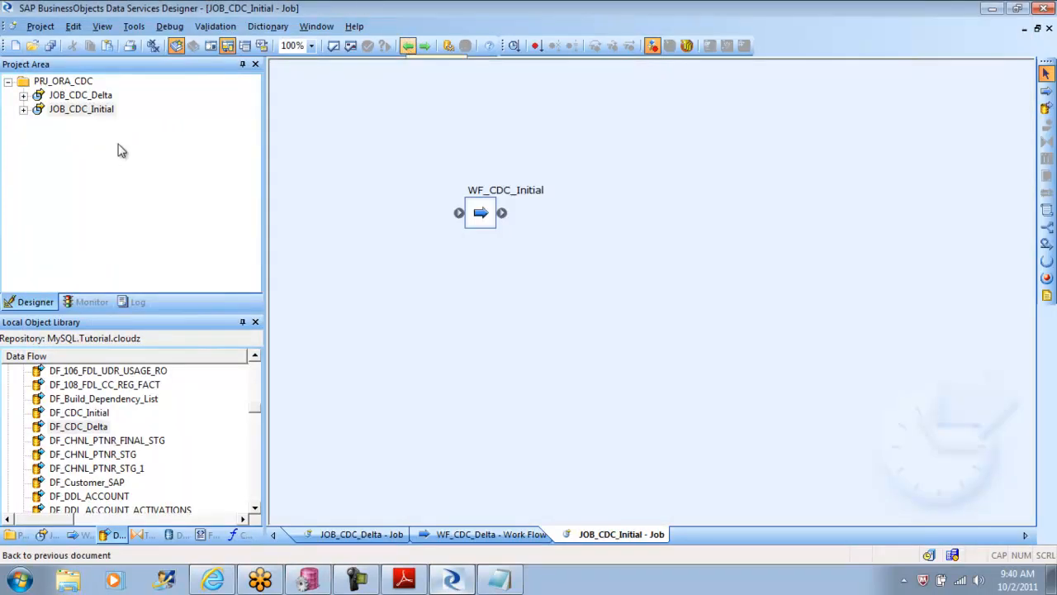
right_click(76, 111)
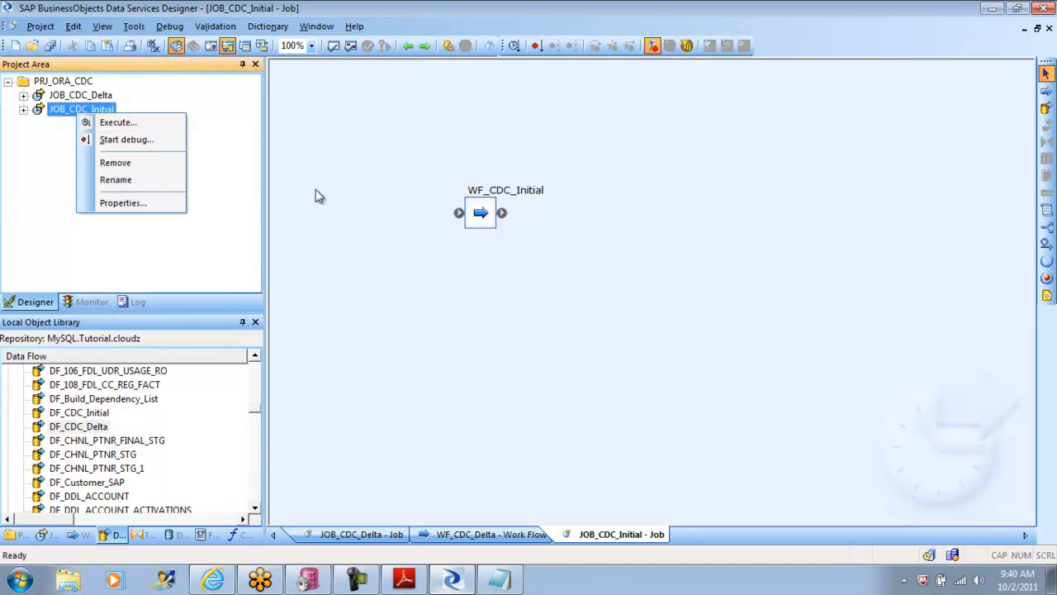
left_click(496, 215)
double_click(496, 216)
left_click(445, 190)
double_click(444, 190)
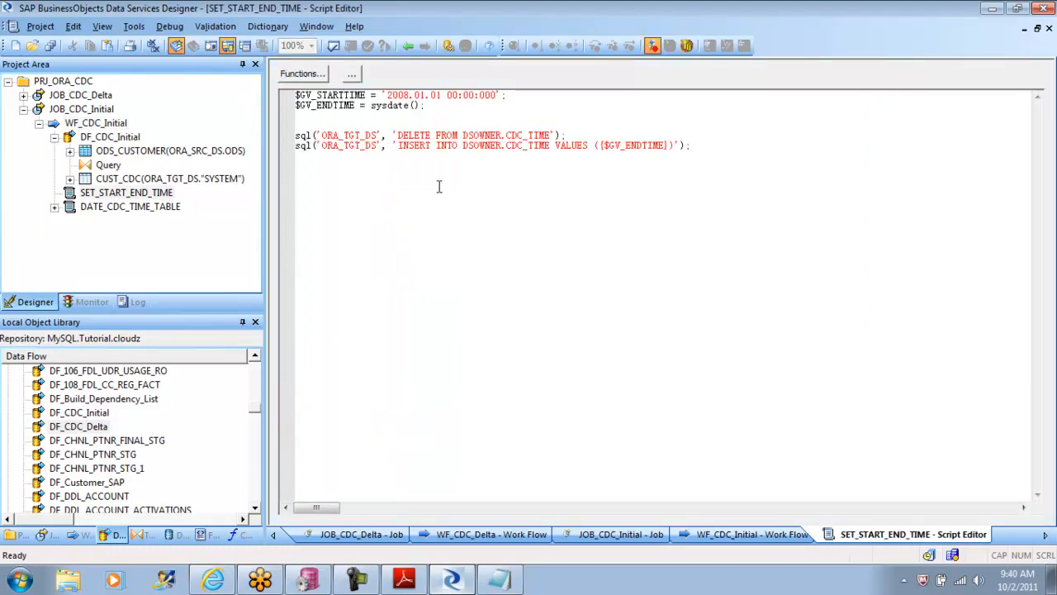
Step: Execute JOB_CDC_Initial with default execution properties and examine the messages in its error log
left_click(72, 111)
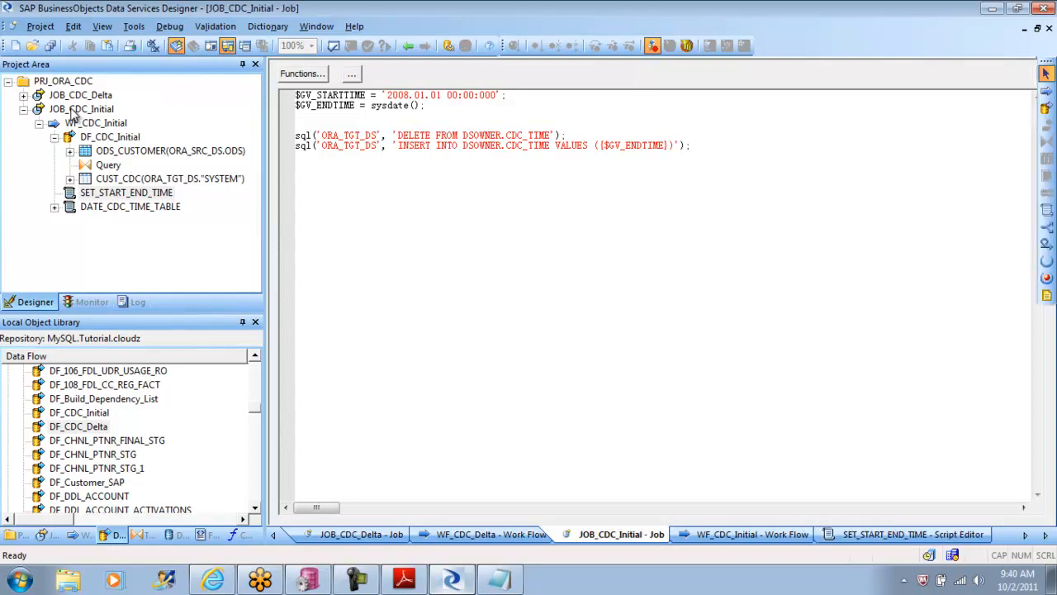
right_click(72, 112)
left_click(92, 117)
left_click(597, 466)
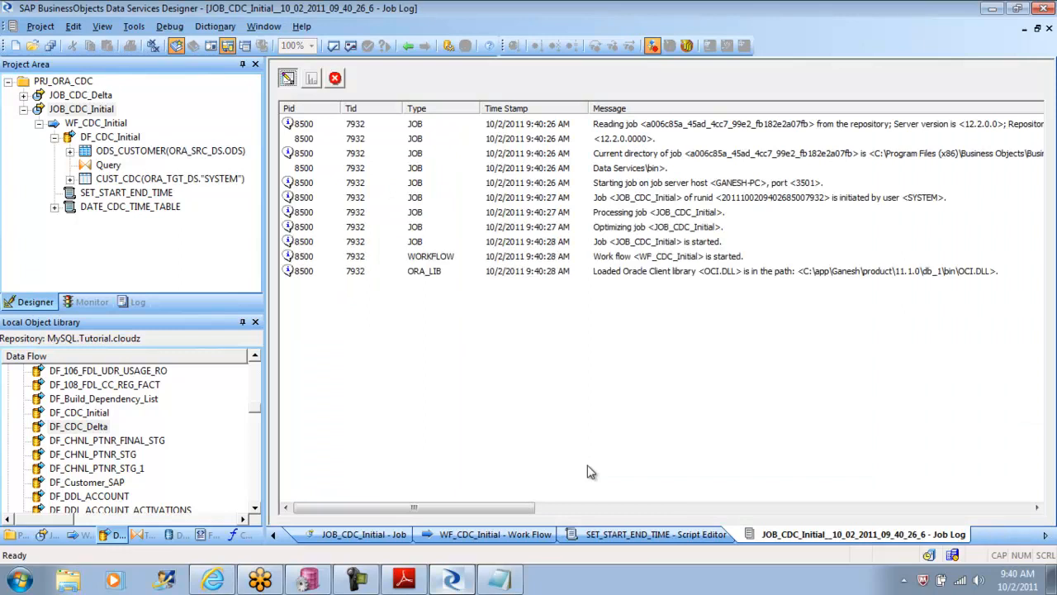
left_click(334, 78)
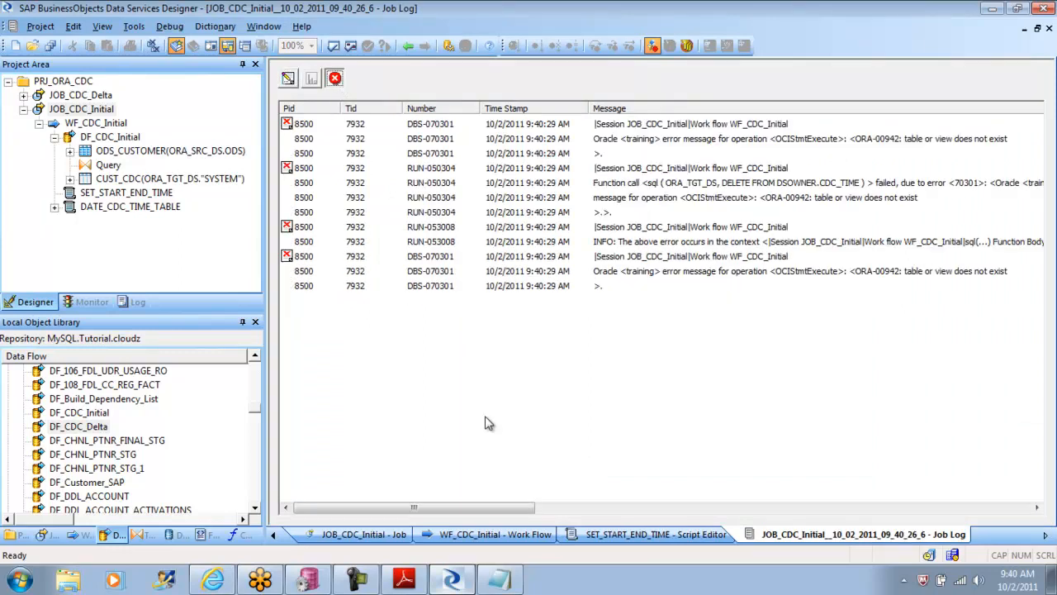
left_click_drag(350, 507, 371, 509)
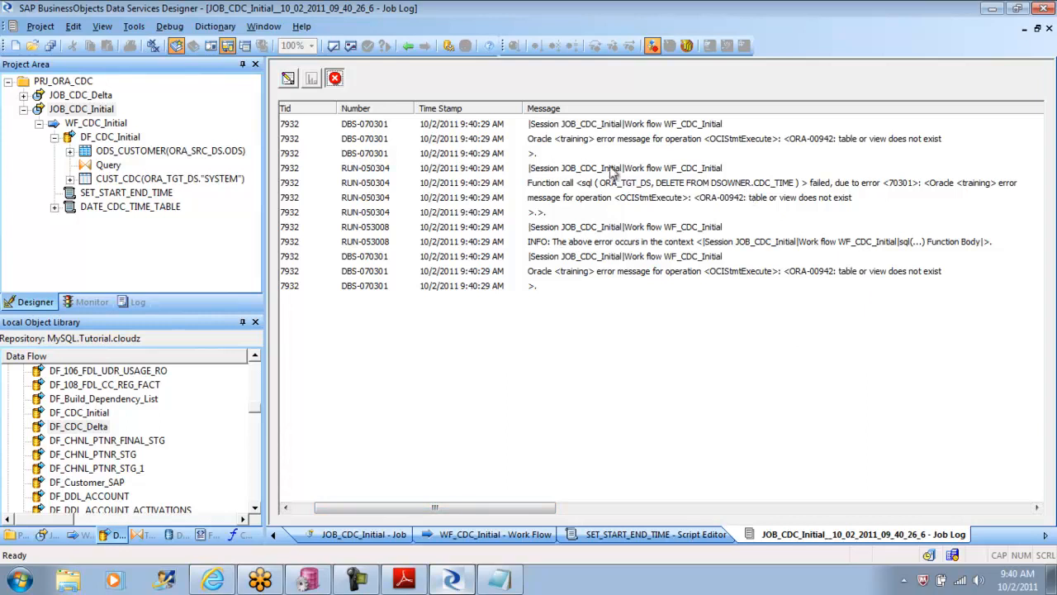
Step: Go back through WF_CDC_Initial to the SET_START_END_TIME script and check the owner prefix in its DELETE statement
left_click(408, 46)
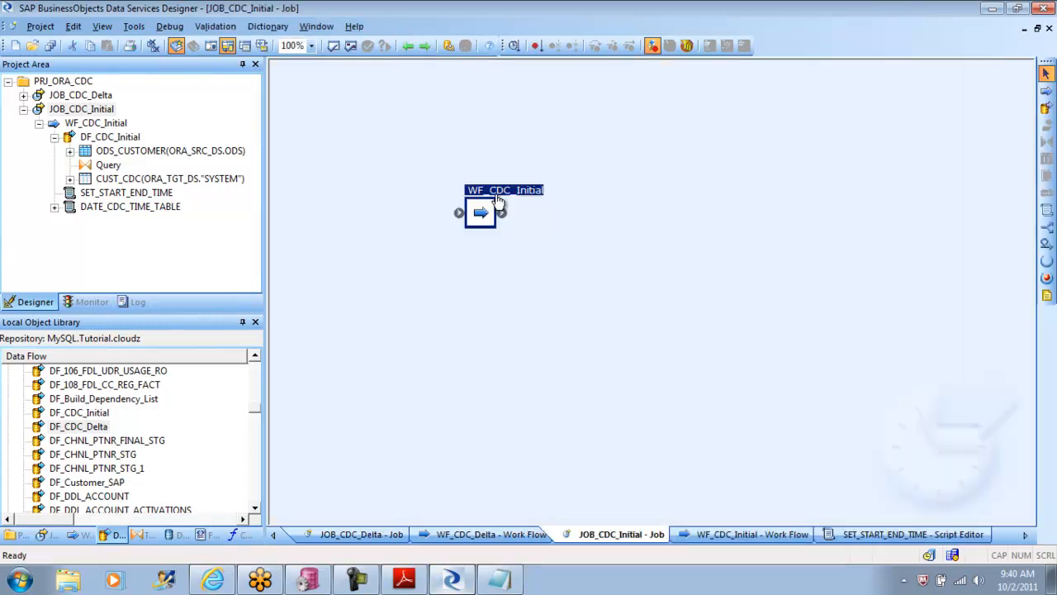
double_click(481, 213)
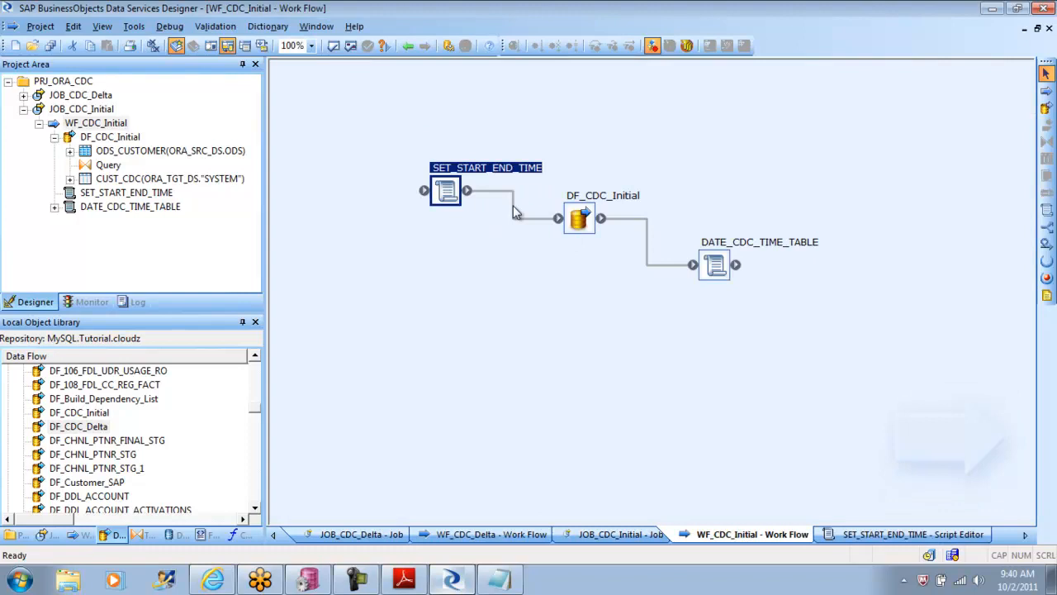
double_click(444, 190)
left_click_drag(502, 135, 462, 135)
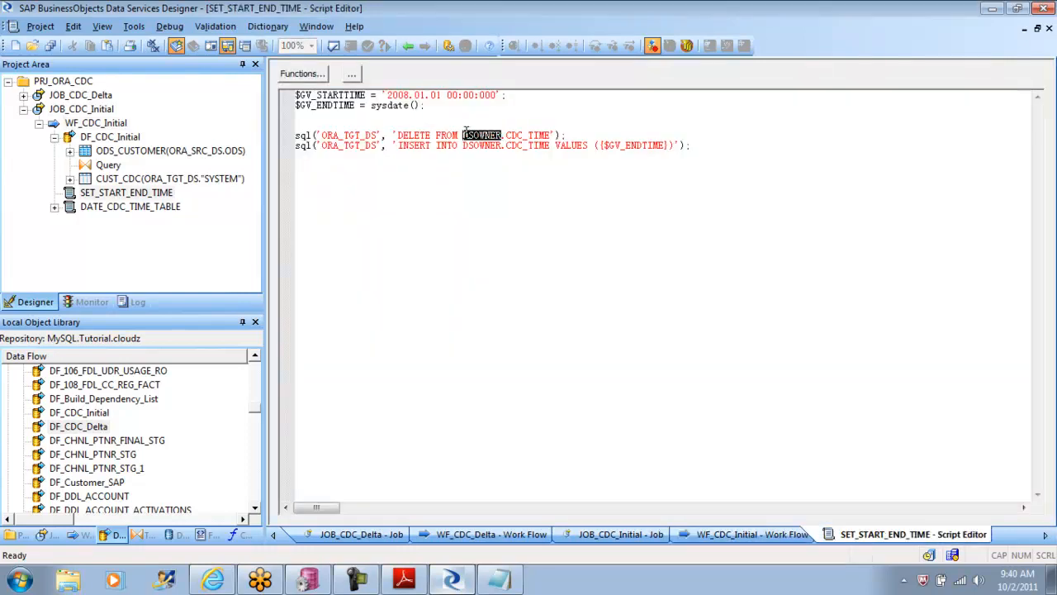
Step: Open the ORA_TGT_DS datastore for editing and check its DSOWNER alias in the advanced settings
left_click(175, 538)
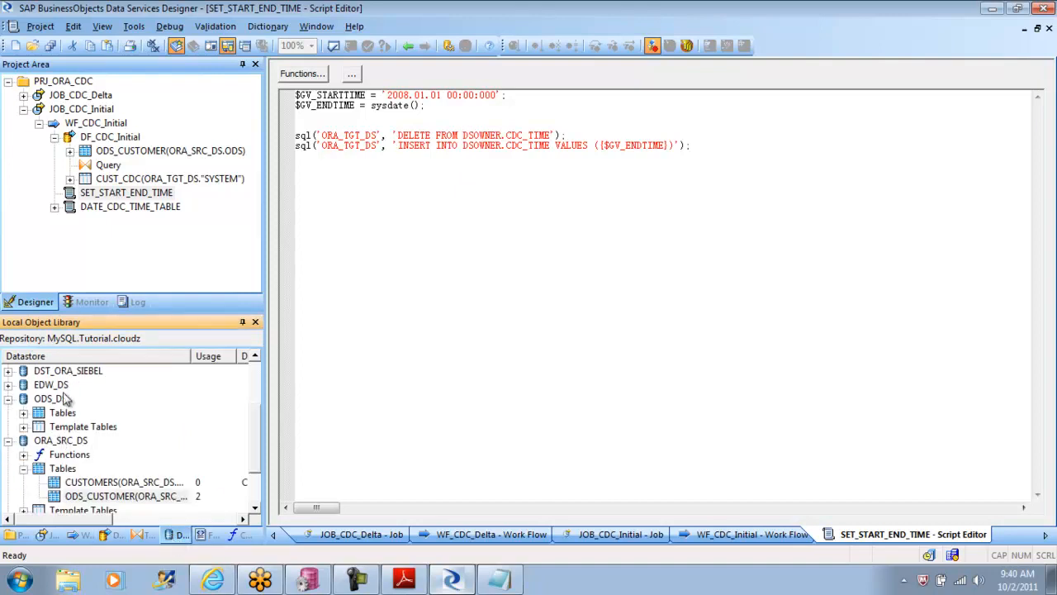
left_click(9, 441)
left_click(65, 470)
right_click(64, 472)
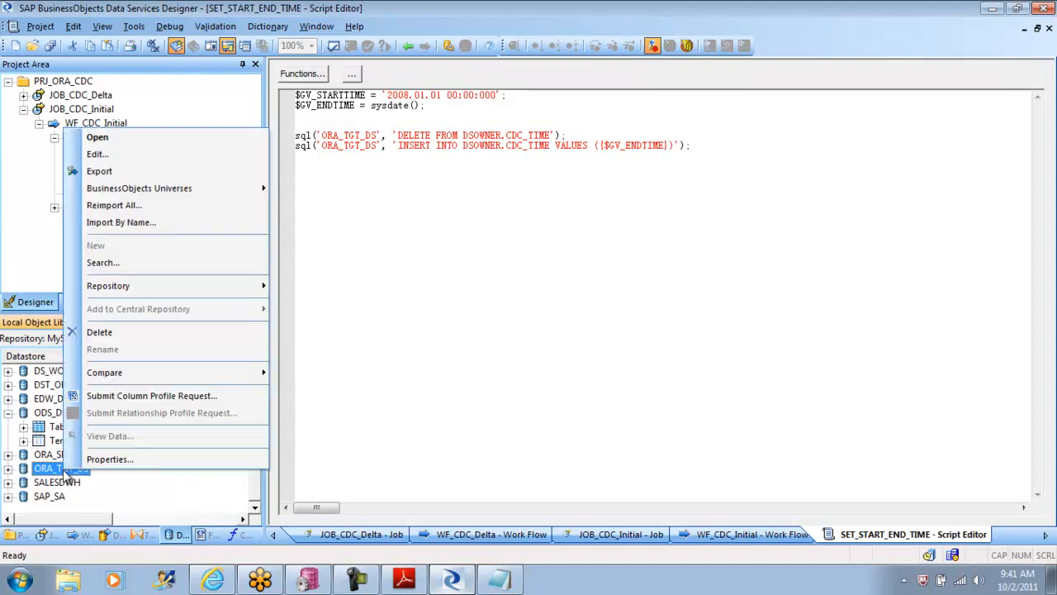
left_click(130, 153)
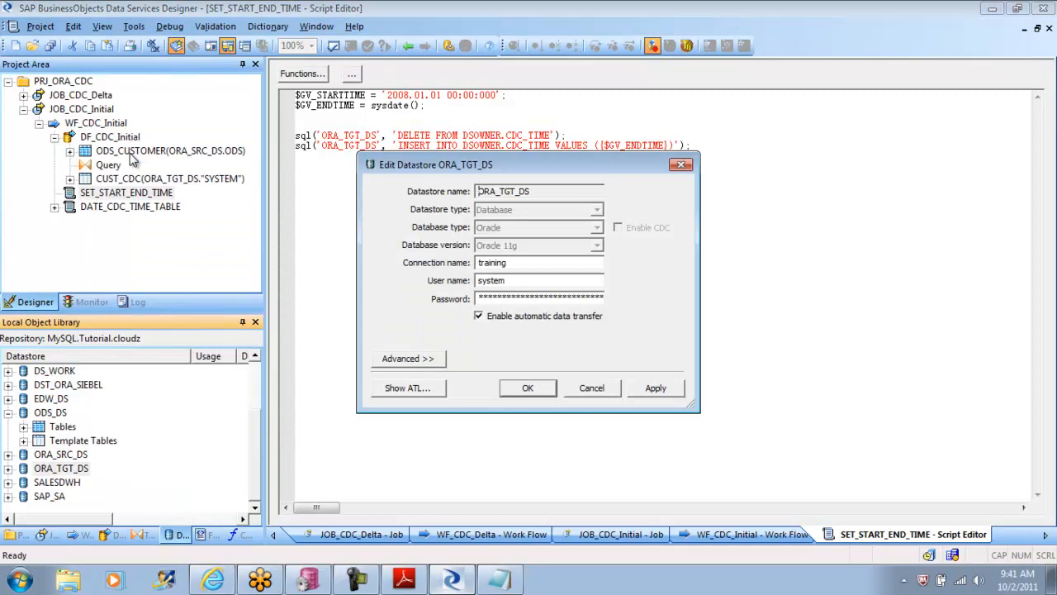
left_click(417, 359)
left_click_drag(677, 413, 676, 475)
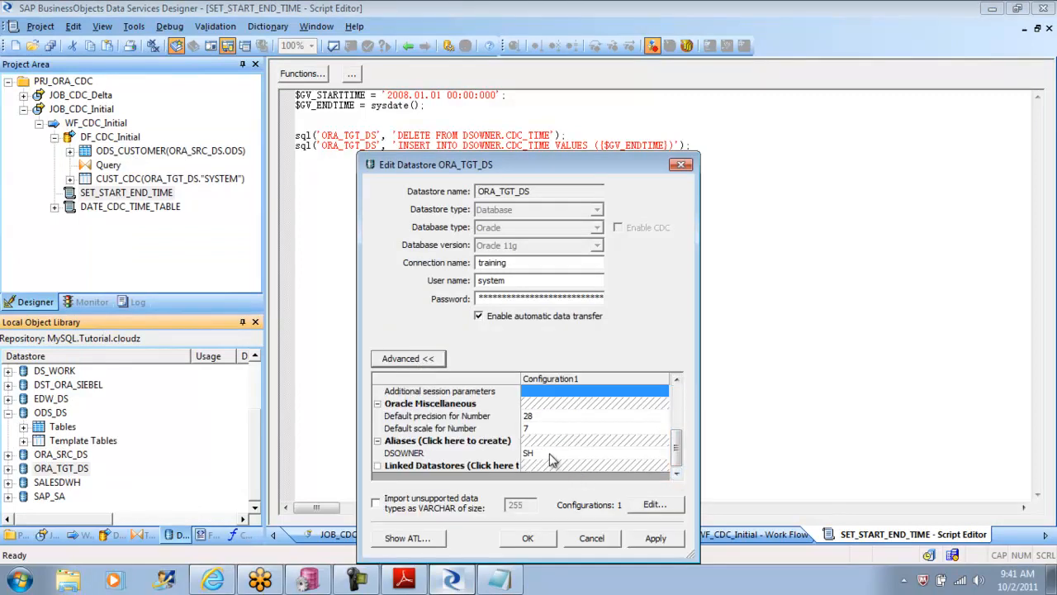
left_click(535, 453)
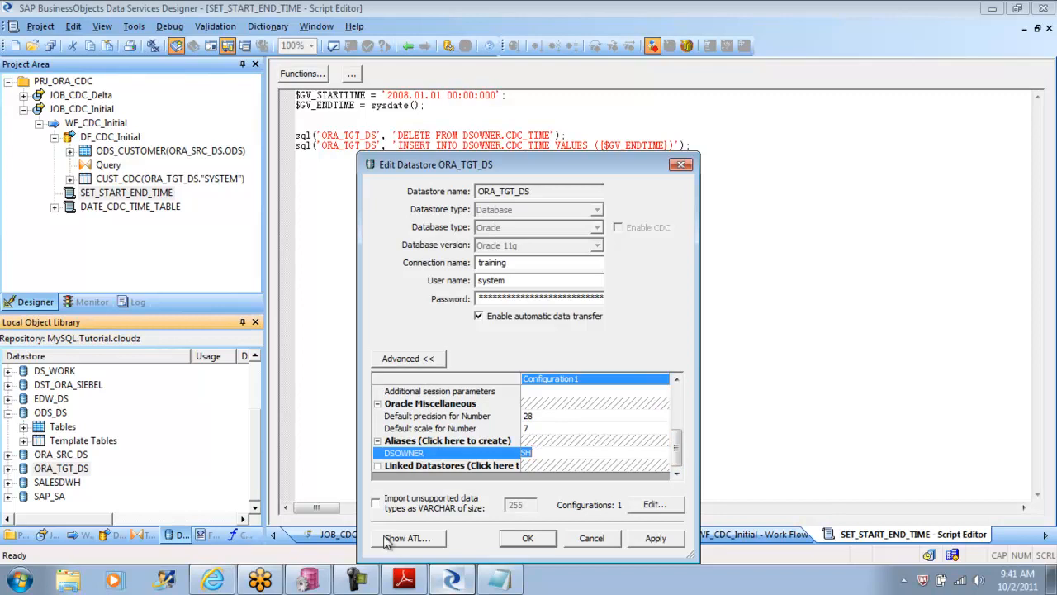
Step: Switch to PL/SQL Developer and refresh the SH schema's table list to look for CDC_TIME
left_click(308, 581)
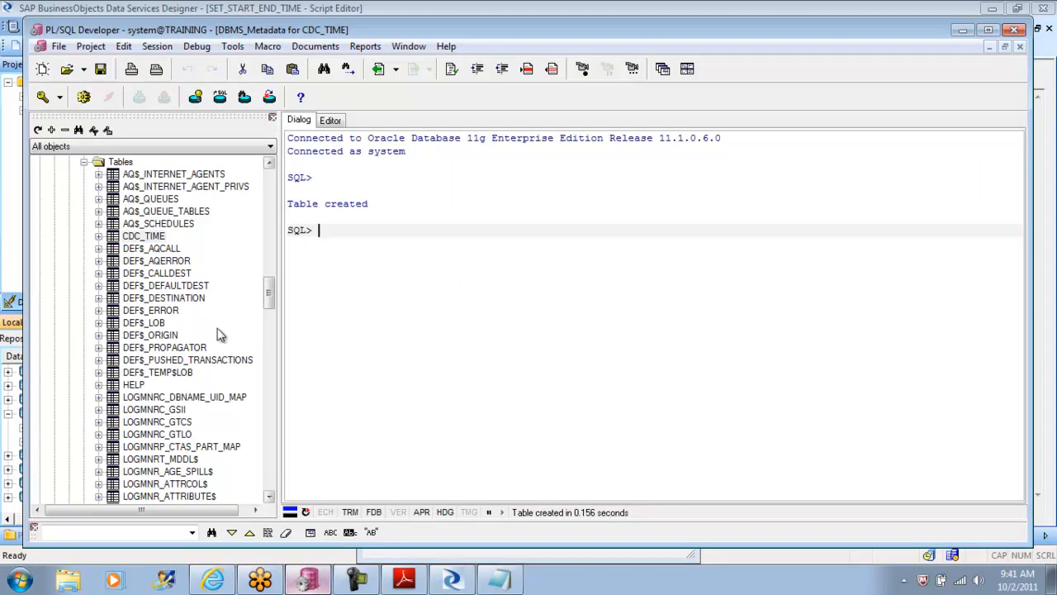
left_click_drag(271, 302, 272, 252)
left_click(55, 397)
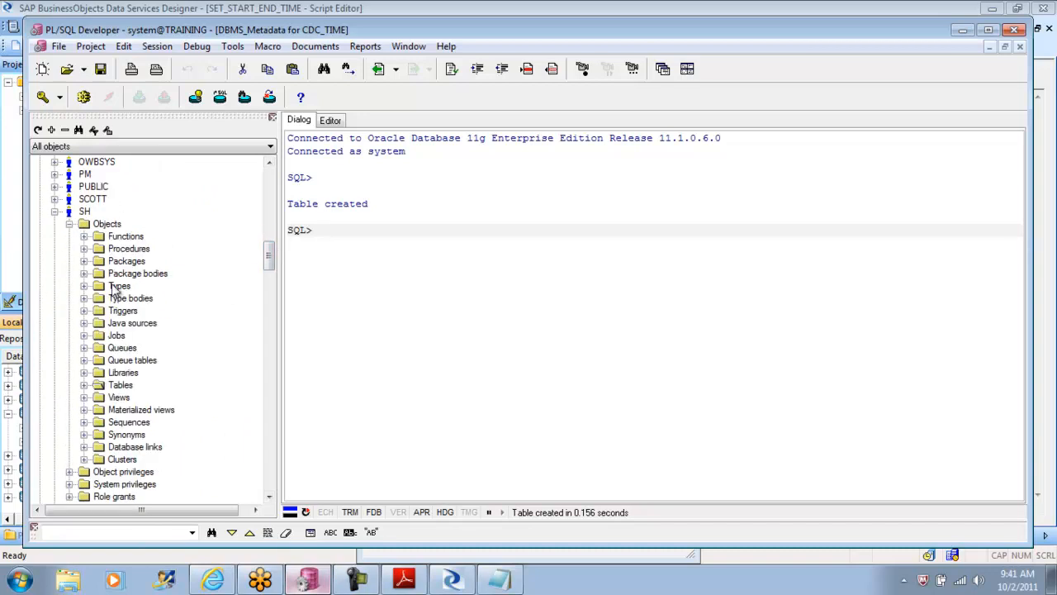
left_click(85, 386)
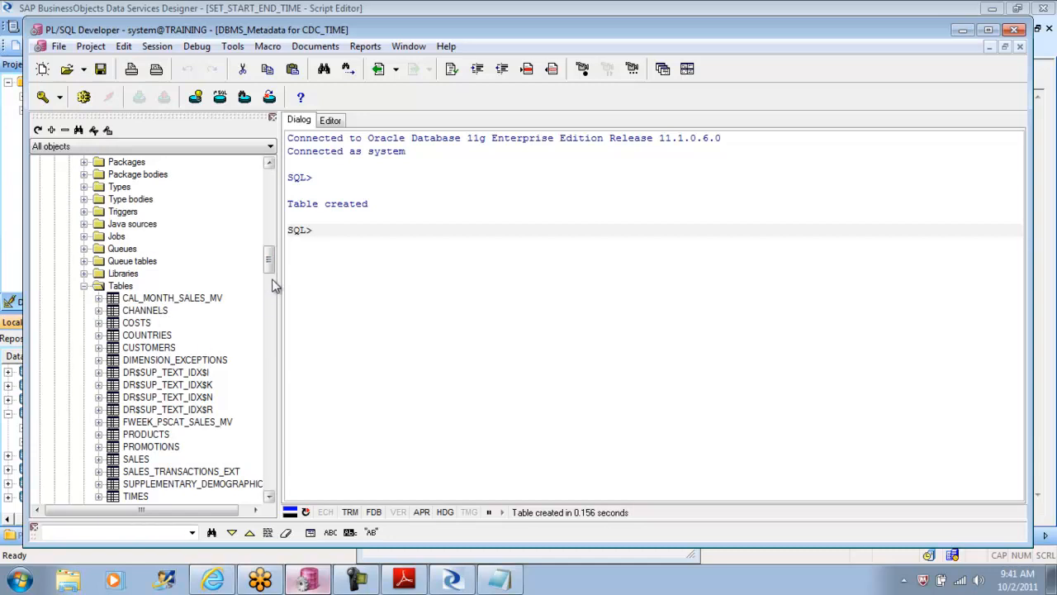
left_click_drag(272, 273, 270, 257)
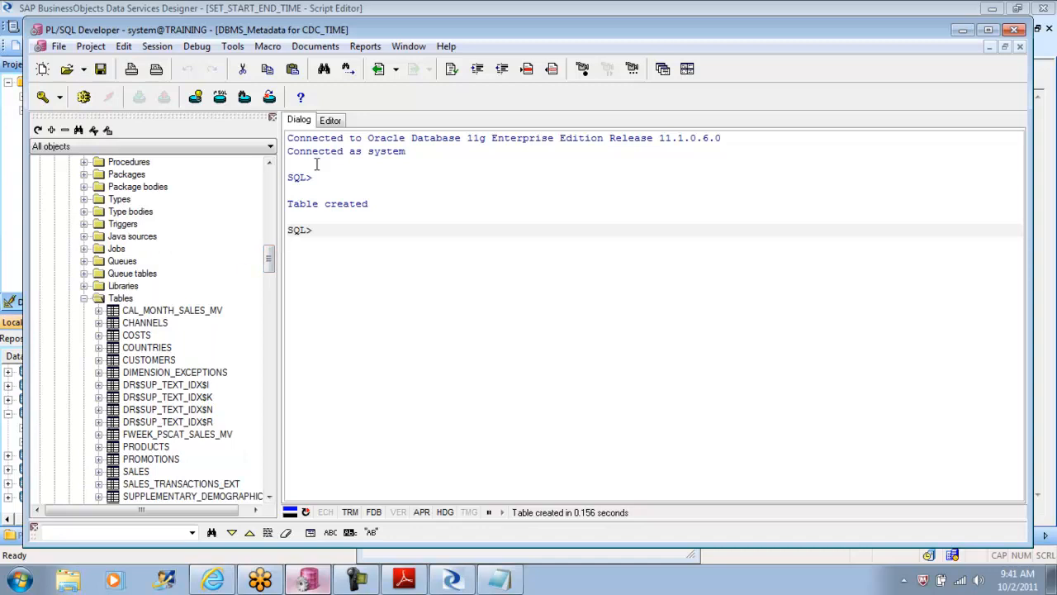
left_click(329, 122)
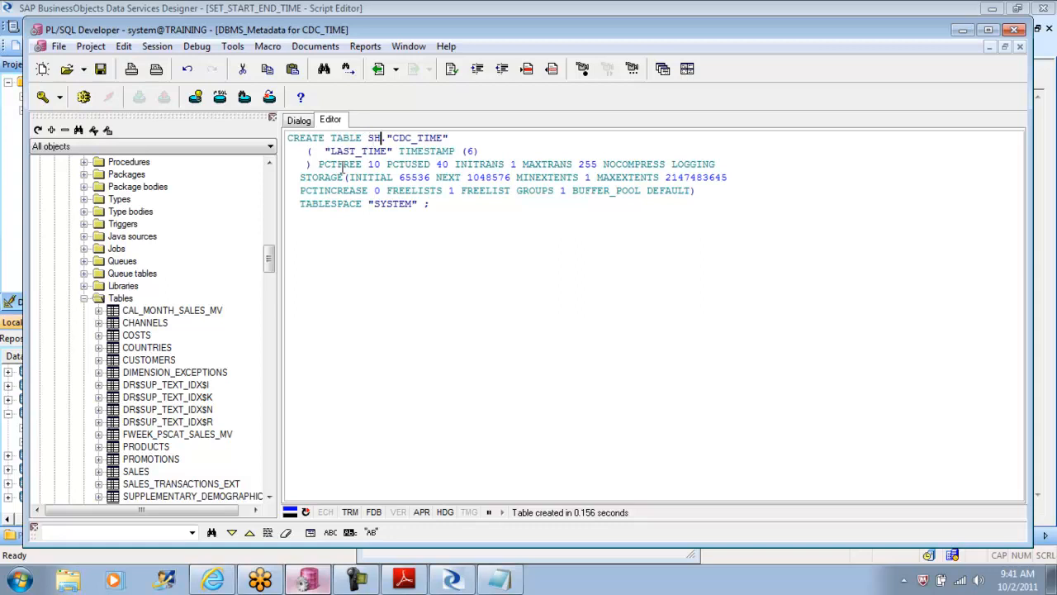
left_click(120, 300)
right_click(120, 301)
left_click(153, 329)
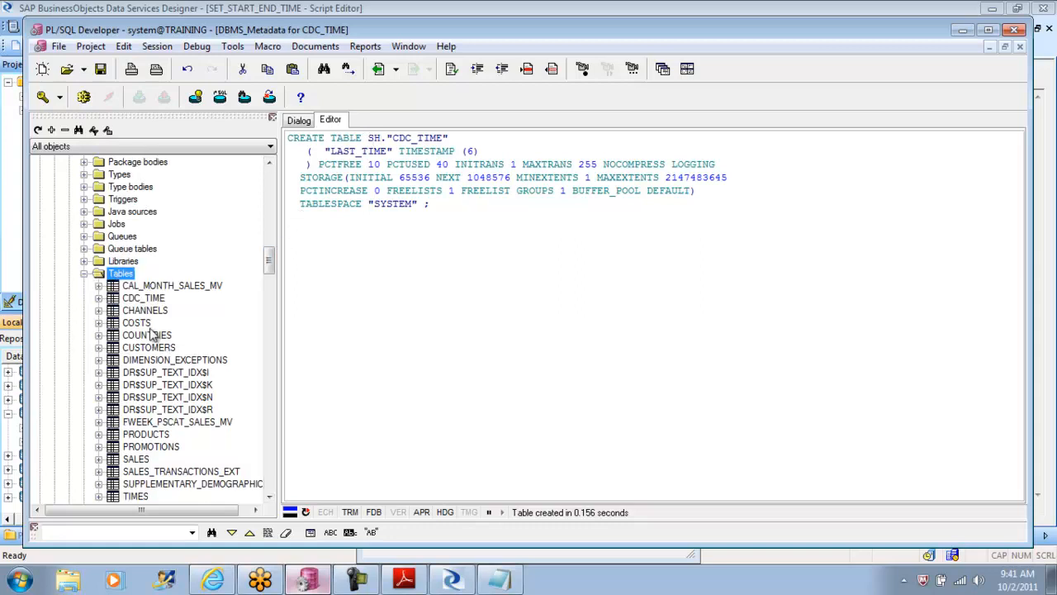
Step: Query the data of the SH schema's CDC_TIME table
left_click(157, 299)
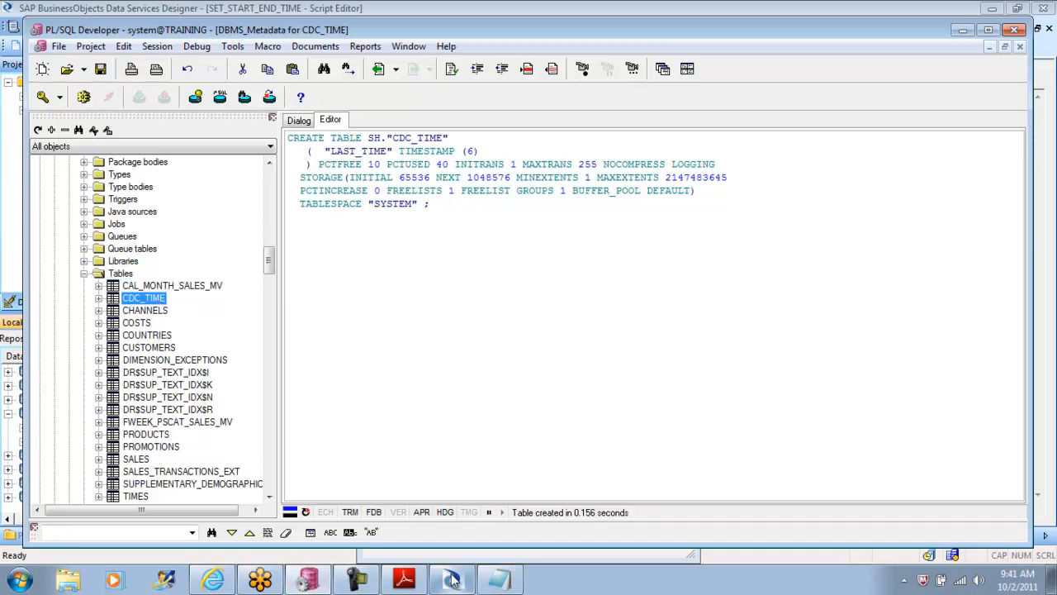
right_click(155, 301)
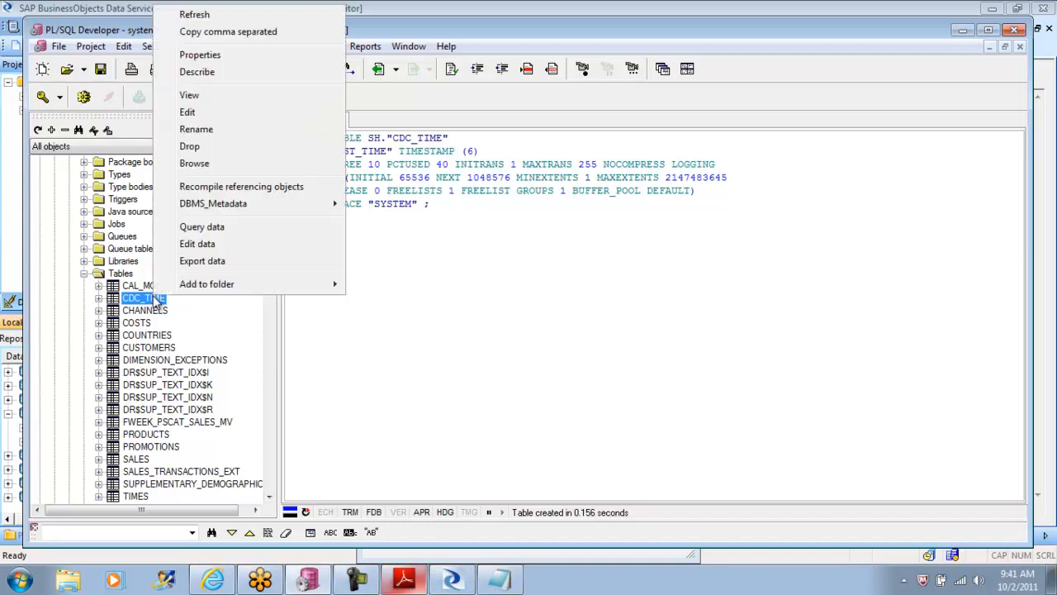
left_click(220, 227)
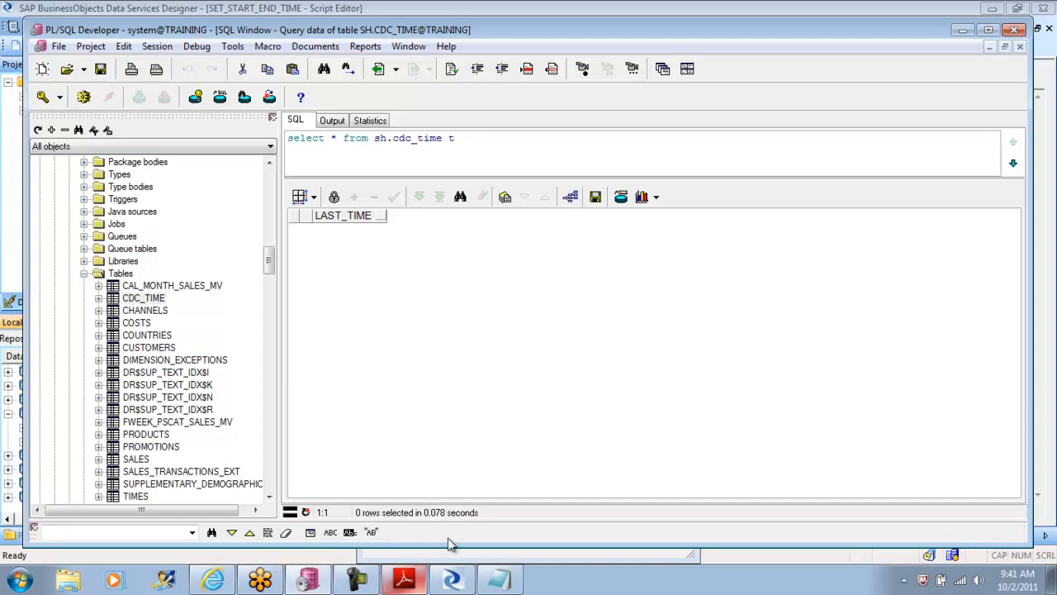
Step: Switch to Data Services Designer, close the datastore editor, remove the DSOWNER prefix from both CDC_TIME statements in SET_START_END_TIME, and validate the script
left_click(450, 581)
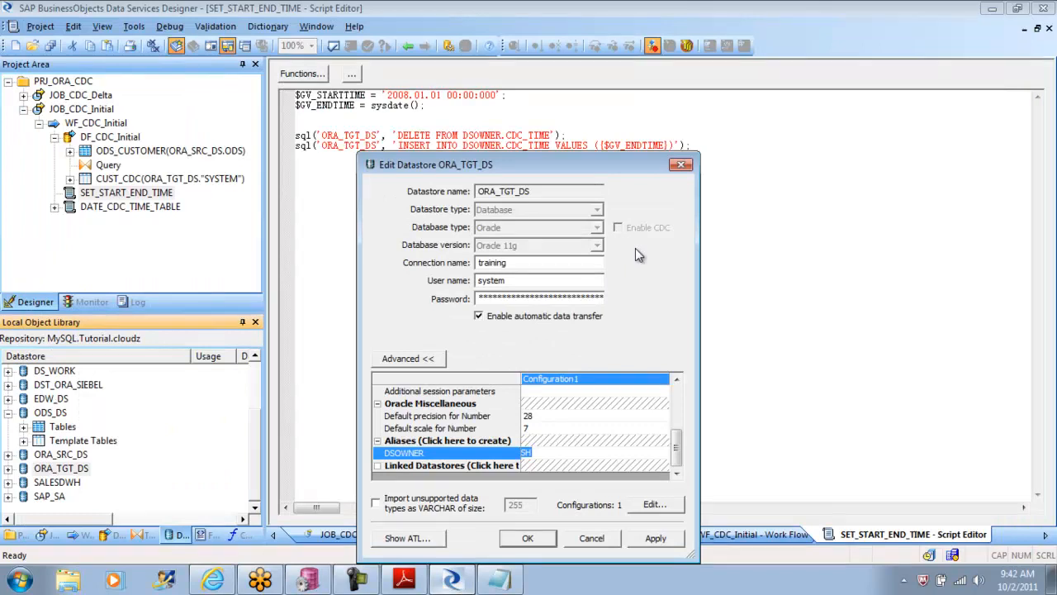
left_click(680, 165)
left_click(504, 137)
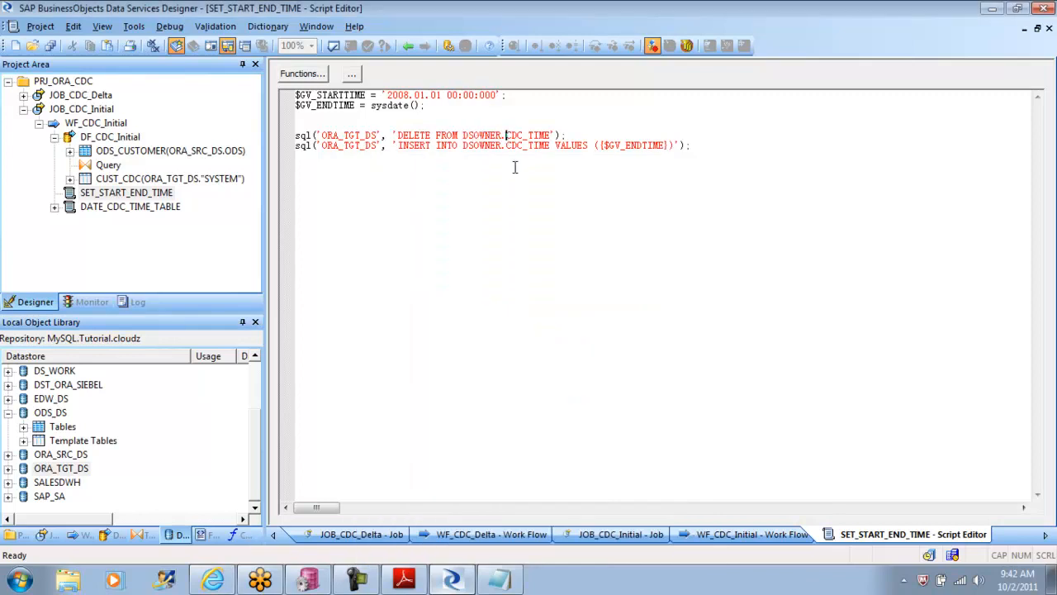
key("BackSpace")
key("BackSpace")
key("BackSpace")
key("BackSpace")
key("BackSpace")
key("BackSpace")
key("BackSpace")
key("Delete")
key("Down")
key("Delete")
key("Delete")
key("Delete")
key("Delete")
key("Delete")
key("Delete")
key("Delete")
key("Delete")
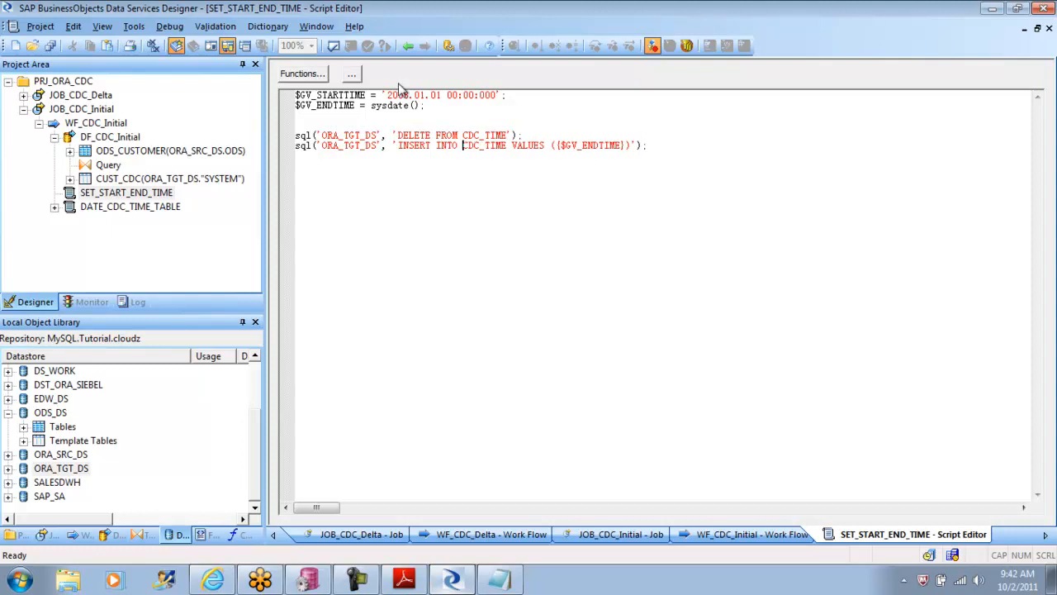
left_click(334, 46)
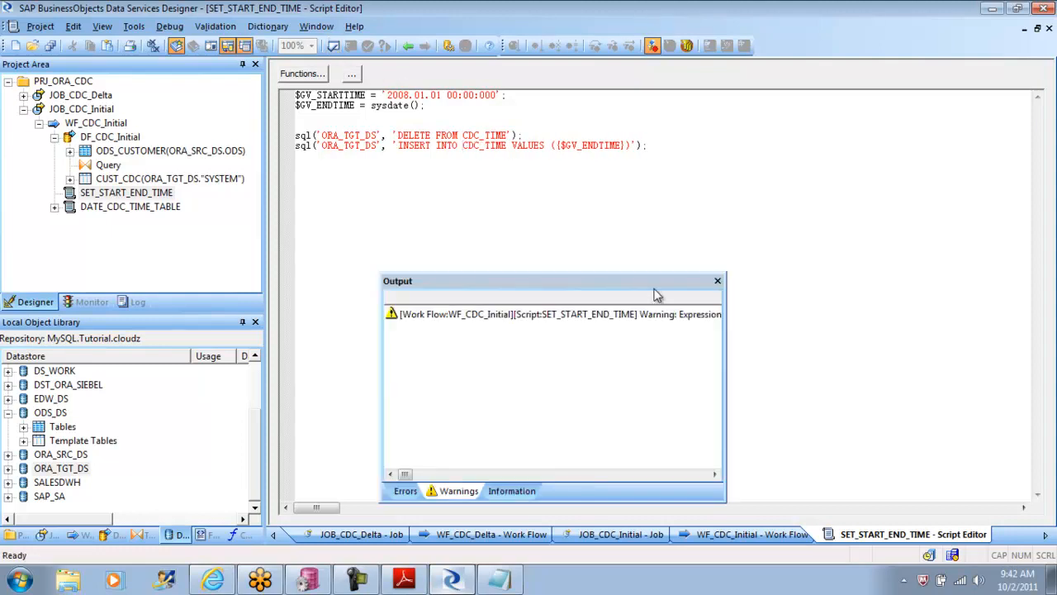
left_click(717, 281)
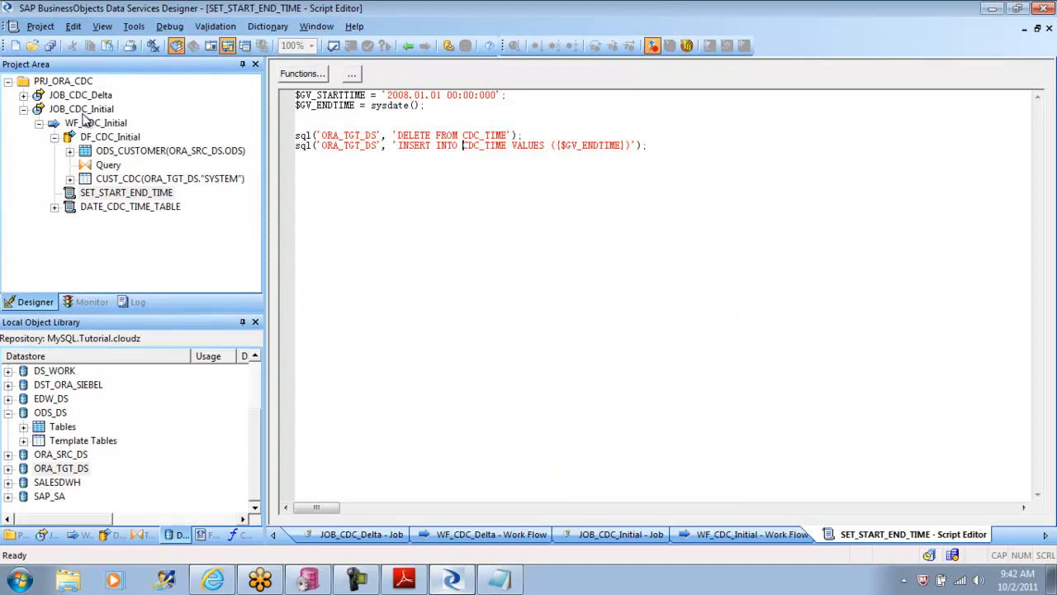
Step: Save the changed WF_CDC_Initial work flow, execute JOB_CDC_Initial with default properties, and examine its error log
right_click(85, 114)
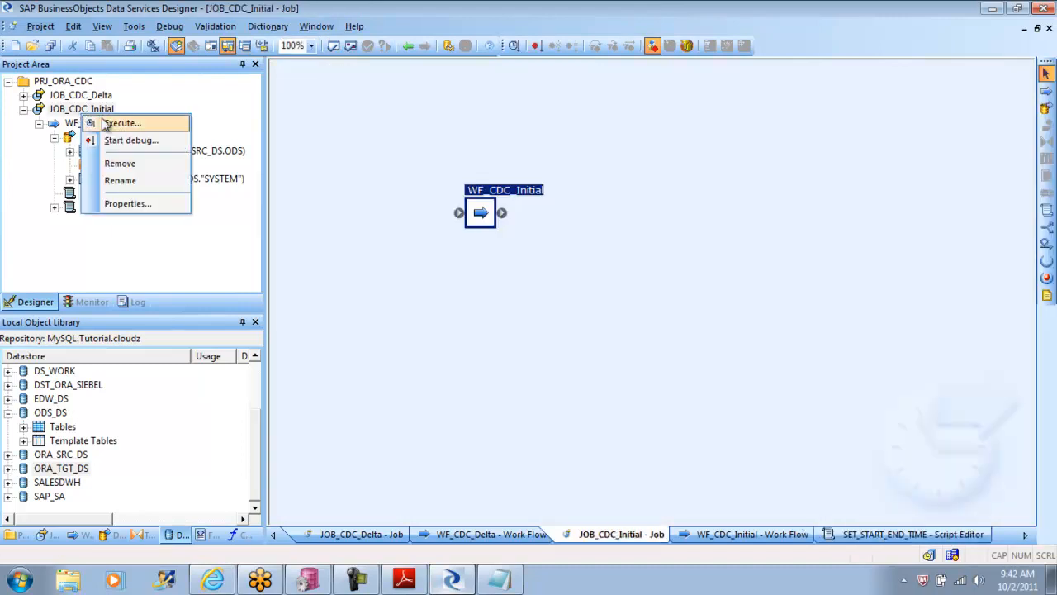
left_click(116, 123)
left_click(422, 371)
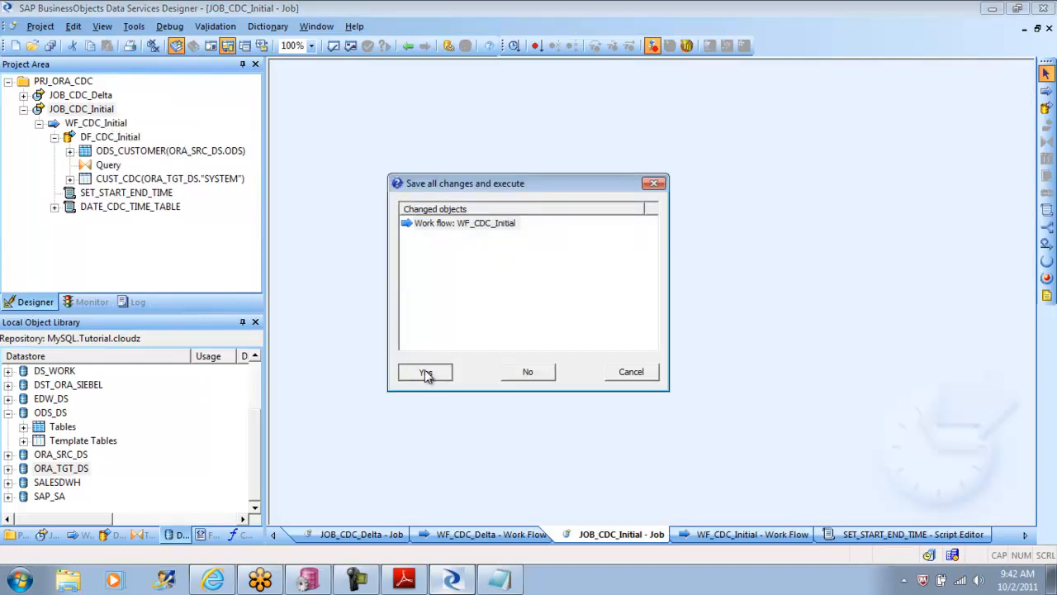
left_click(600, 468)
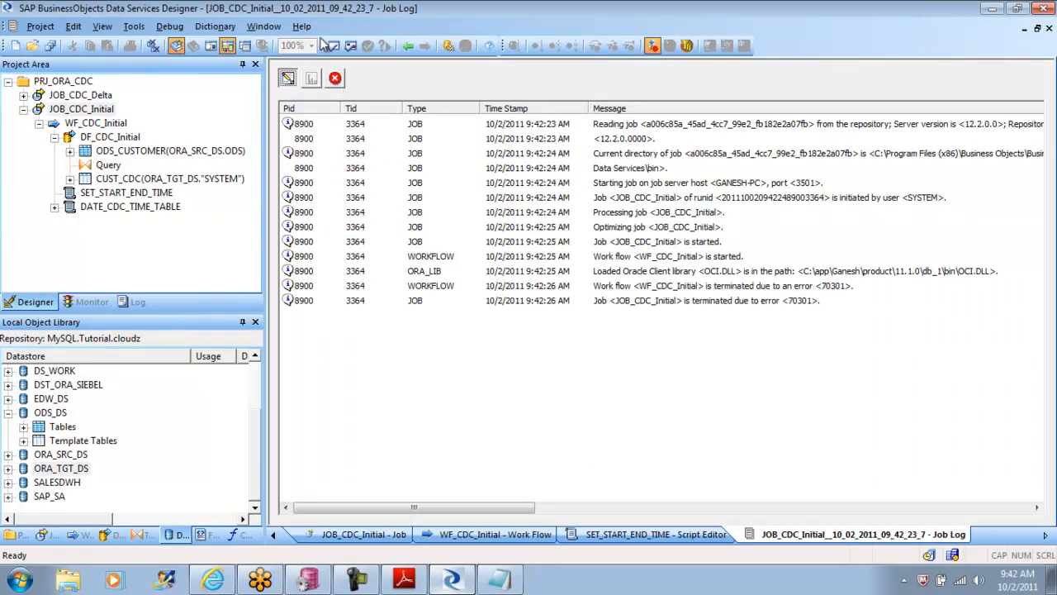
left_click(334, 79)
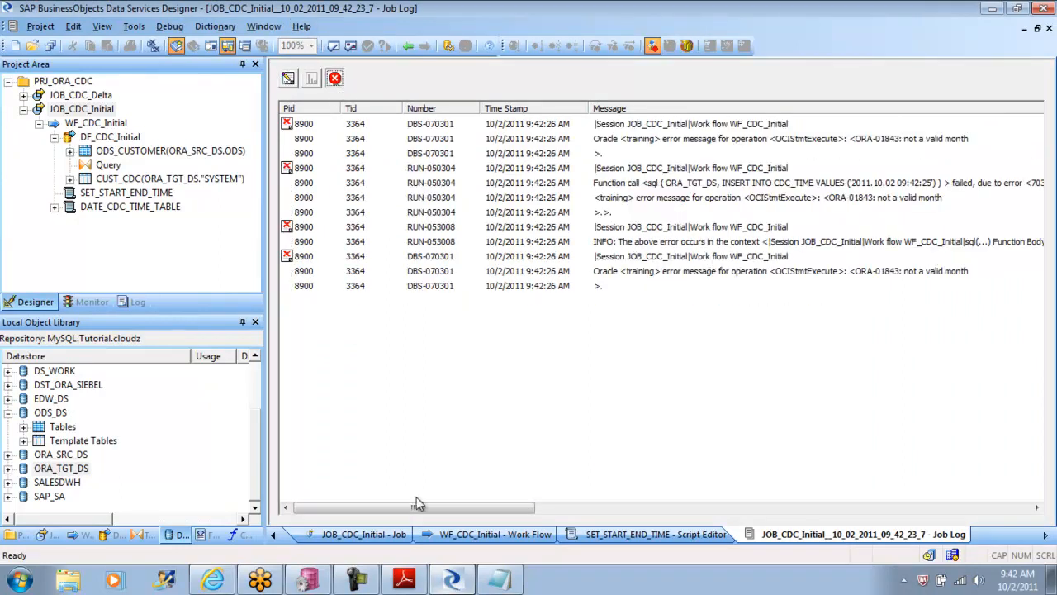
left_click_drag(365, 512, 385, 512)
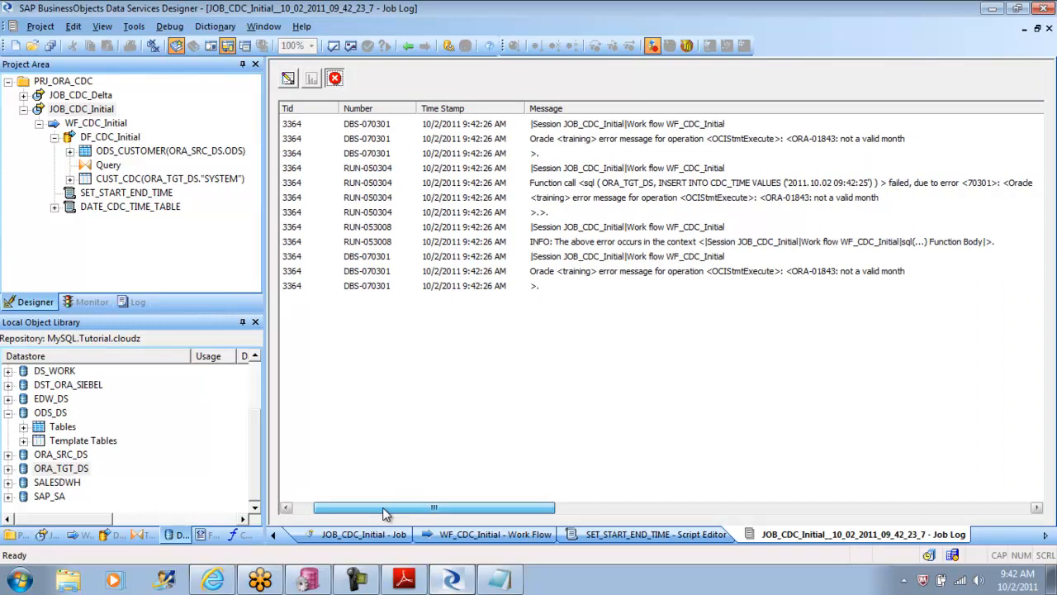
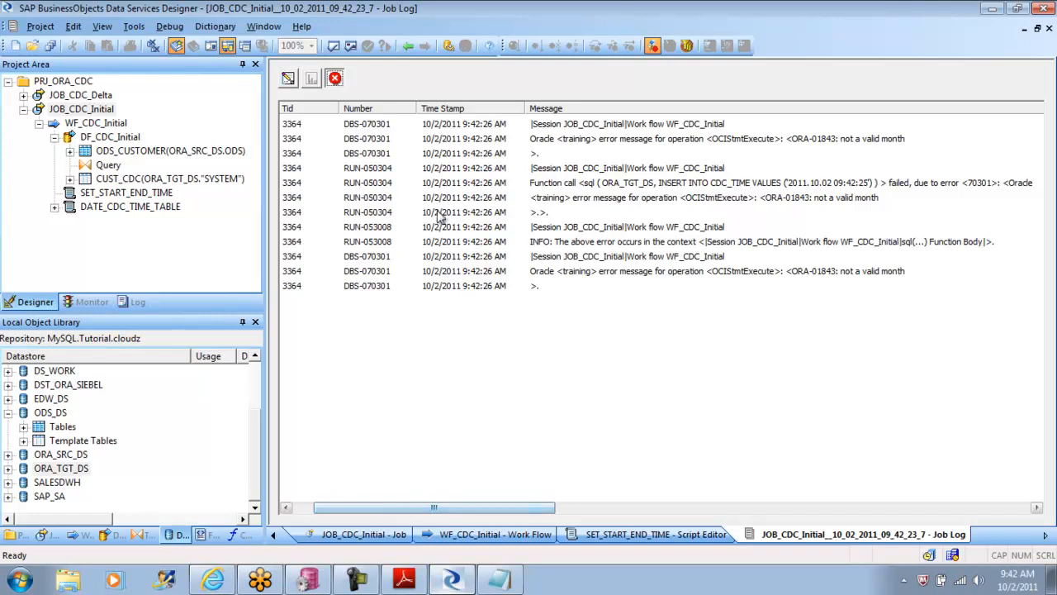
Step: Open the SET_START_END_TIME script from WF_CDC_Initial and insert to_date( before the $GV_ENDTIME value in the INSERT statement
left_click(408, 46)
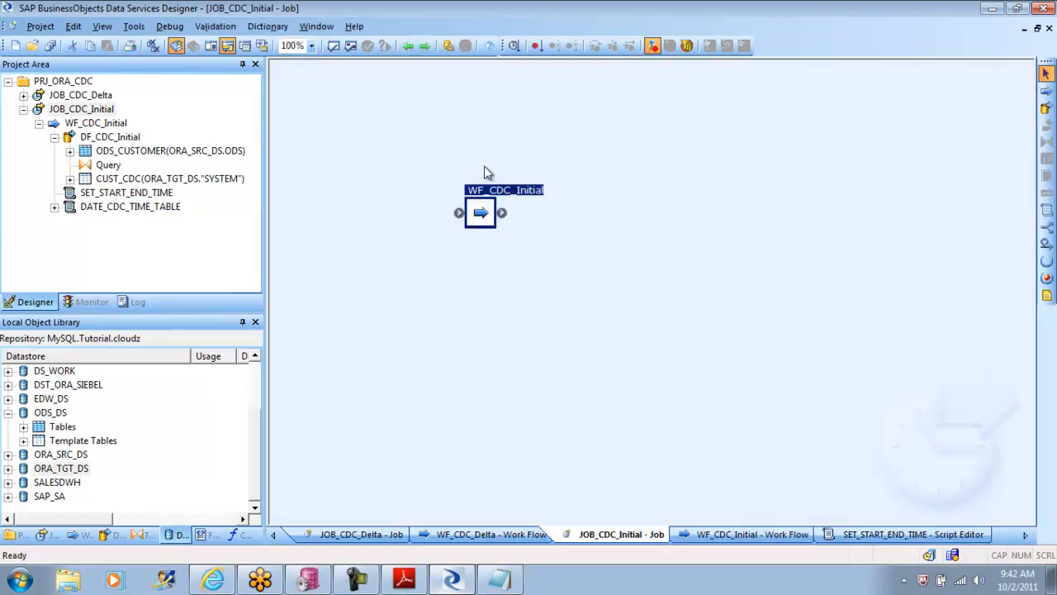
double_click(483, 211)
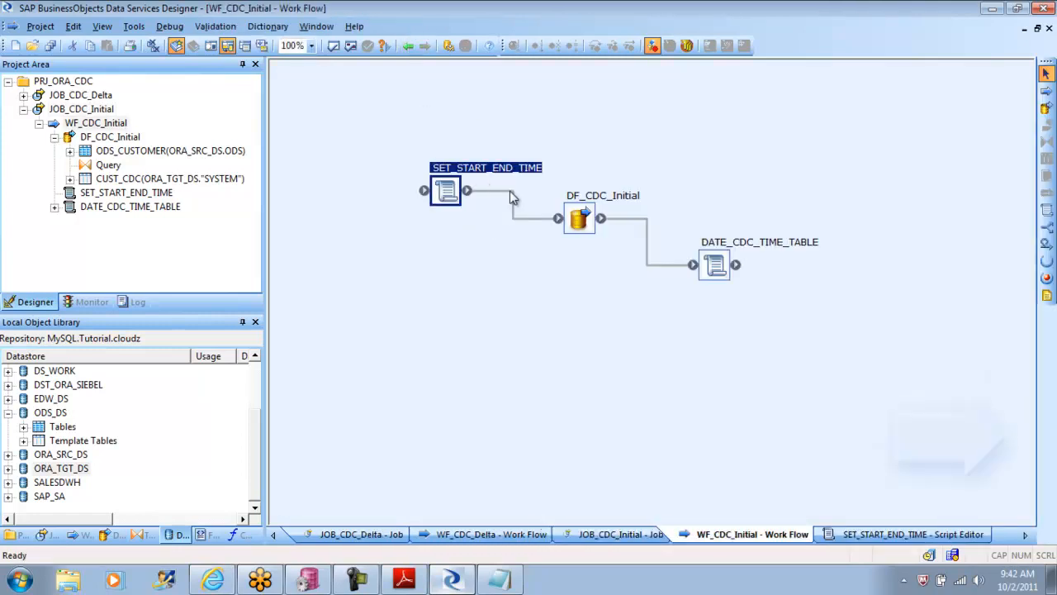
double_click(456, 193)
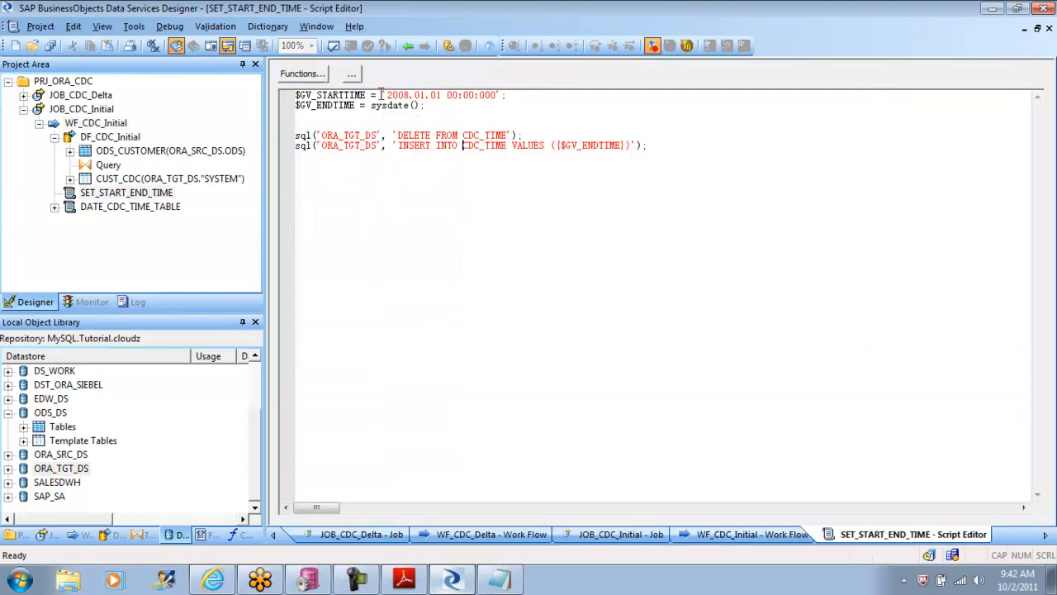
left_click(371, 105)
left_click(556, 145)
type("to_date(")
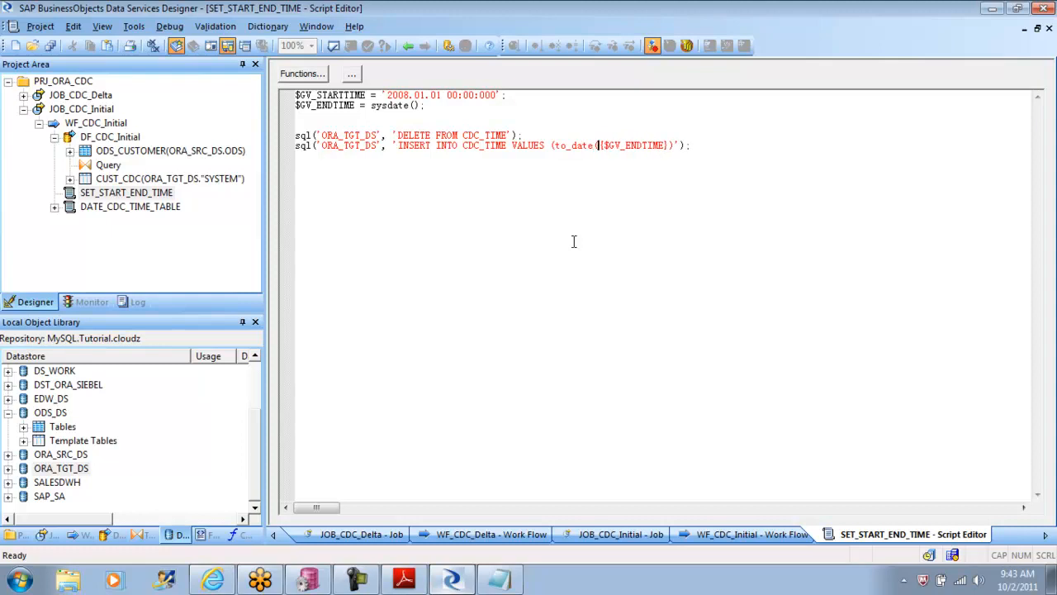
Step: Add the format argument 'YYYY.MM.DD HH.MI.SS' after $GV_ENDTIME in the INSERT statement's to_date call
key("Right")
key("Right")
key("Right")
key("Right")
key("Right")
key("Right")
key("Right")
key("Right")
key("Right")
key("Right")
key("Right")
key("Right")
key("Right")
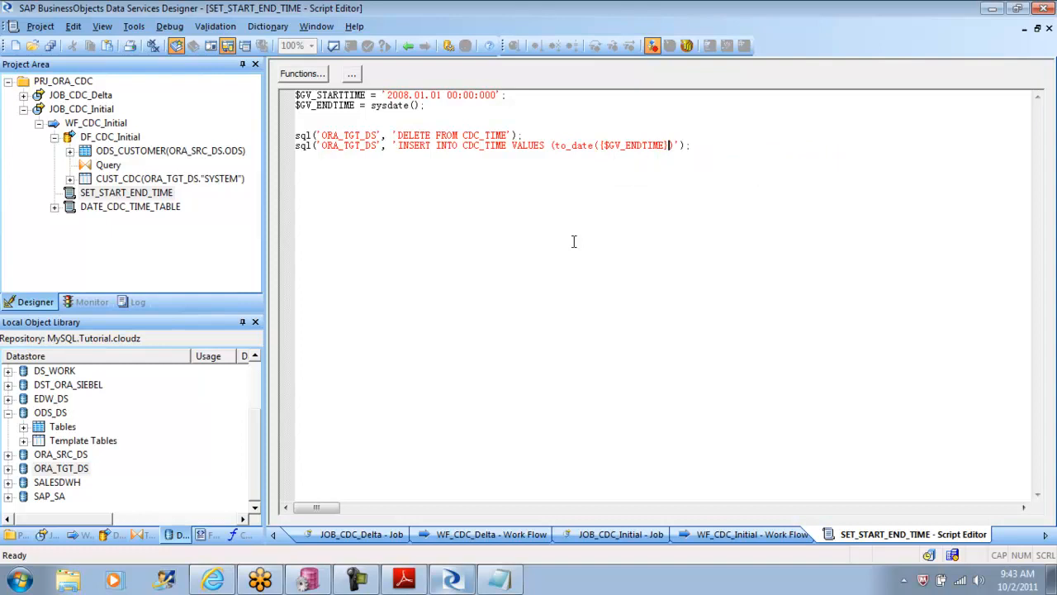
type(",'")
type("YYYY")
type(".MM.D")
type("D")
type(" HH")
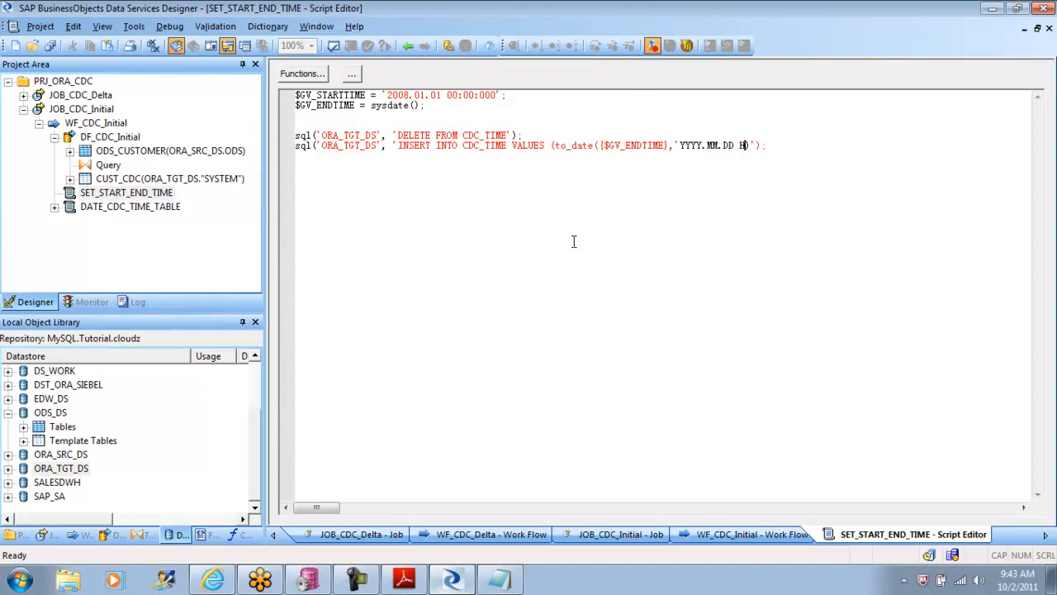
type("MM")
key("BackSpace")
type("I.SS'")
Step: Escape both quotes around the YYYY.MM.DD HH.MI.SS format with backslashes and validate the script
left_click(675, 144)
type("\\")
key("Right")
key("Right")
key("Right")
key("Right")
key("Right")
key("Right")
key("Right")
key("Right")
key("Right")
key("Right")
key("Right")
key("Right")
key("Right")
key("Right")
key("Right")
key("Right")
key("Right")
key("Right")
key("Right")
key("Right")
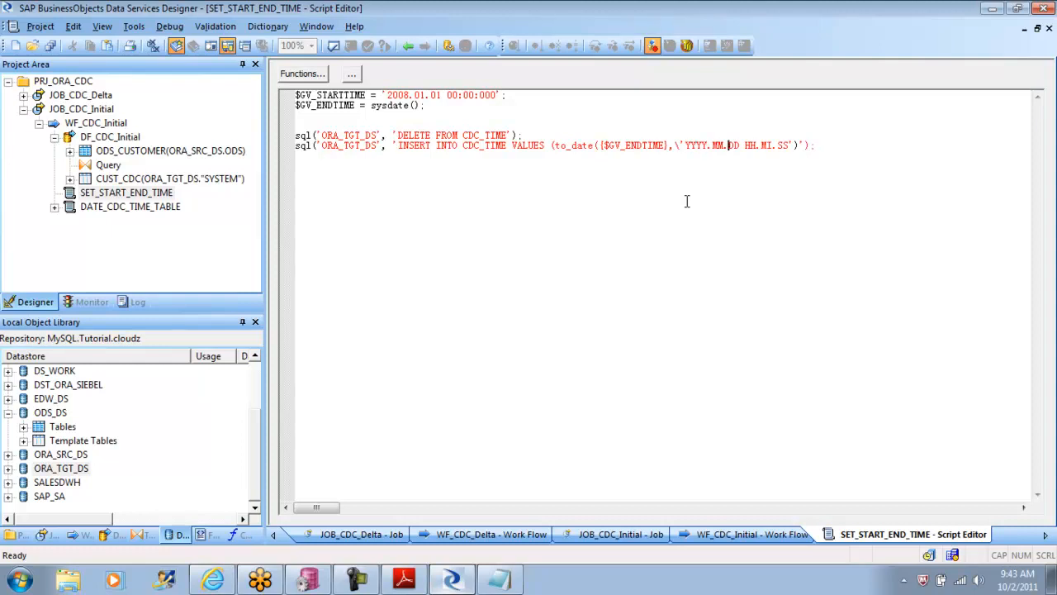
key("Left")
type("\\")
left_click(355, 46)
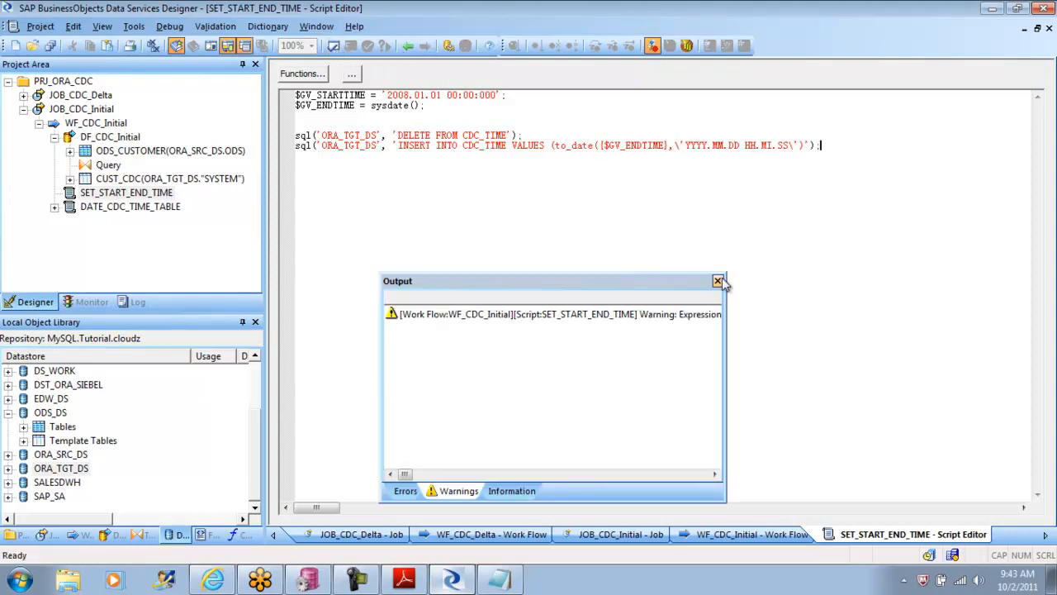
left_click(718, 281)
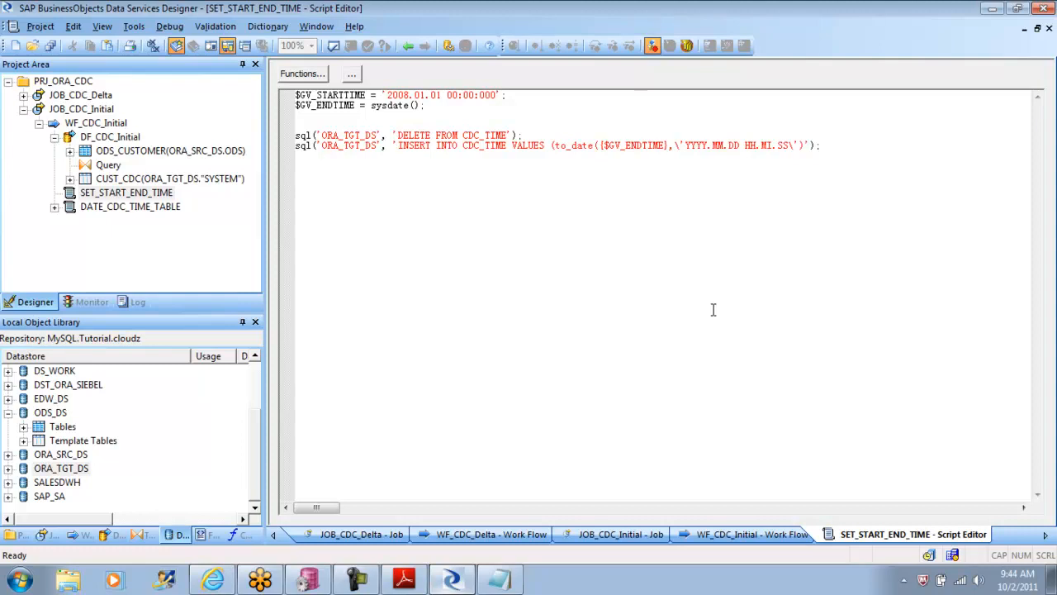
left_click(679, 145)
left_click_drag(682, 146, 797, 146)
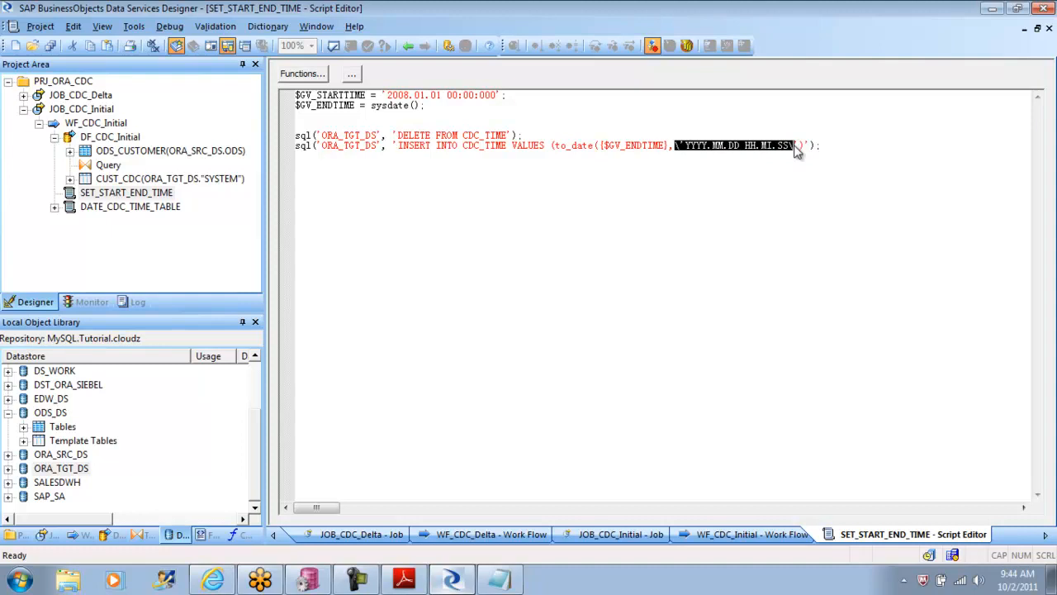
left_click(806, 192)
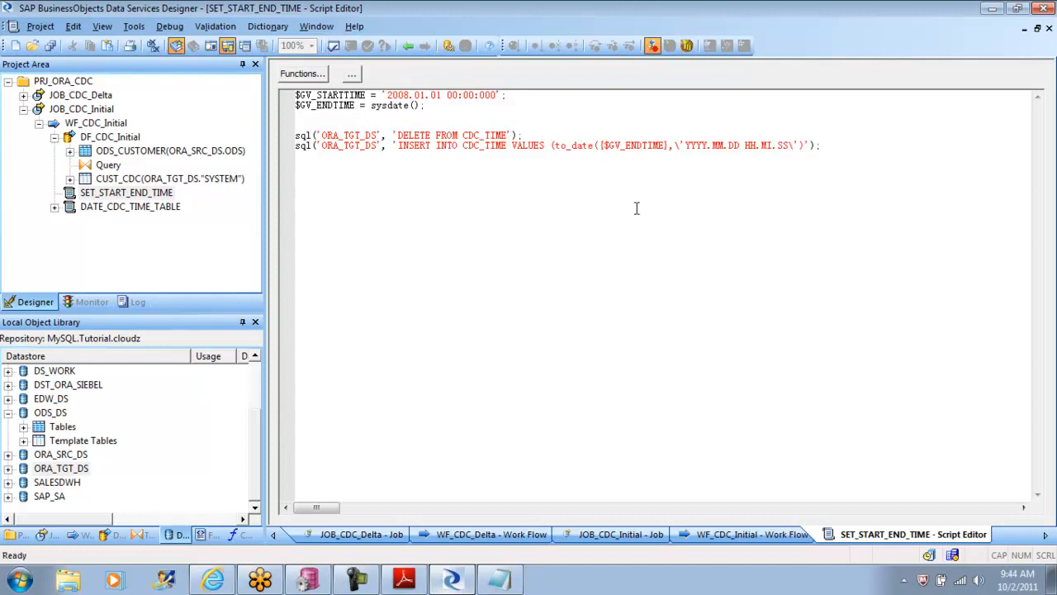
left_click_drag(554, 146, 628, 157)
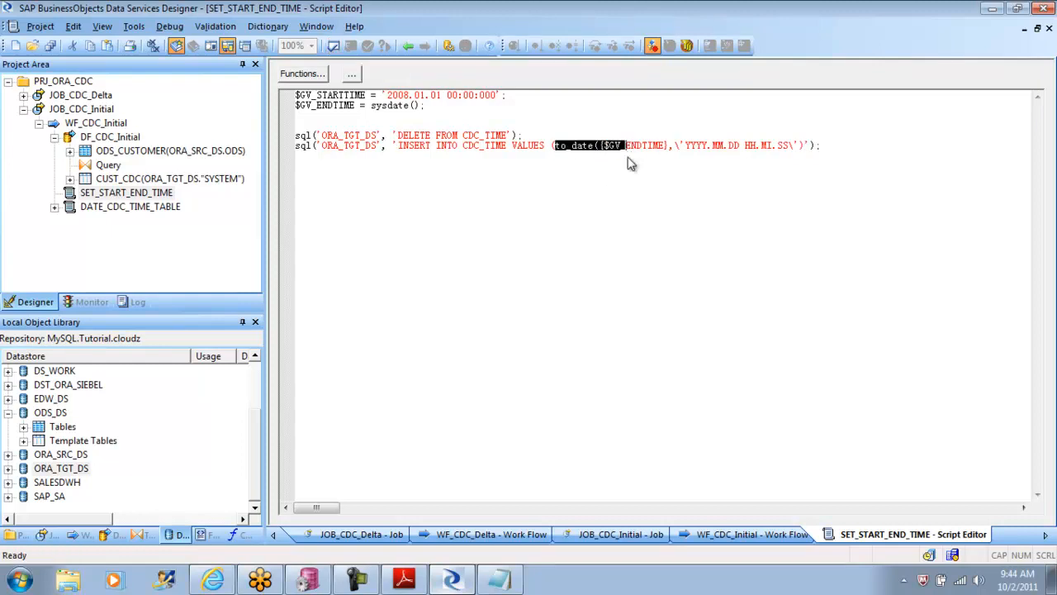
left_click(367, 106)
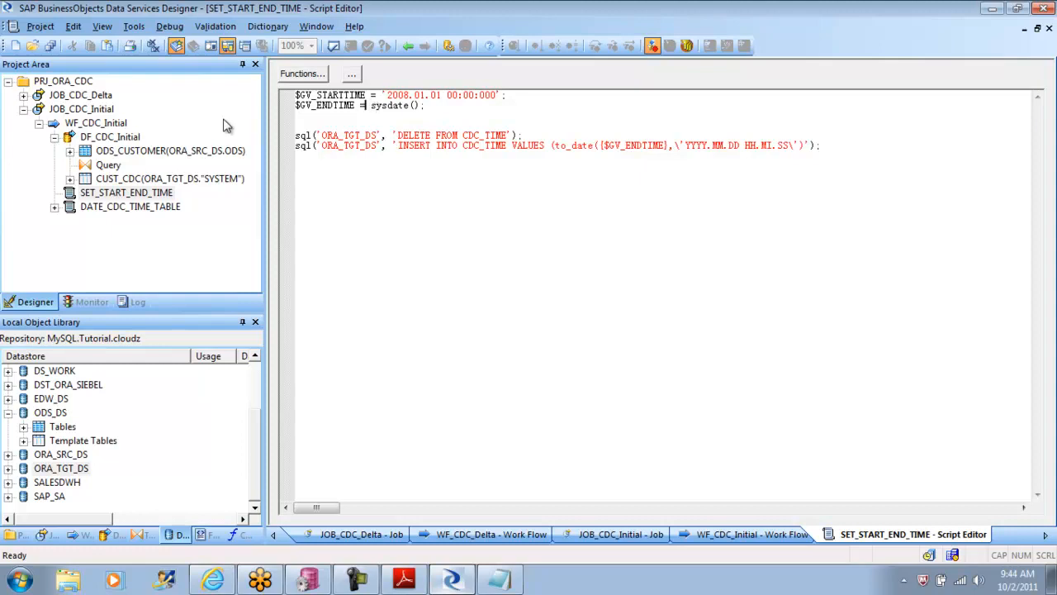
Step: Save the changed WF_CDC_Initial work flow, execute JOB_CDC_Initial with default properties, and examine the full messages in its error log
right_click(94, 114)
left_click(120, 120)
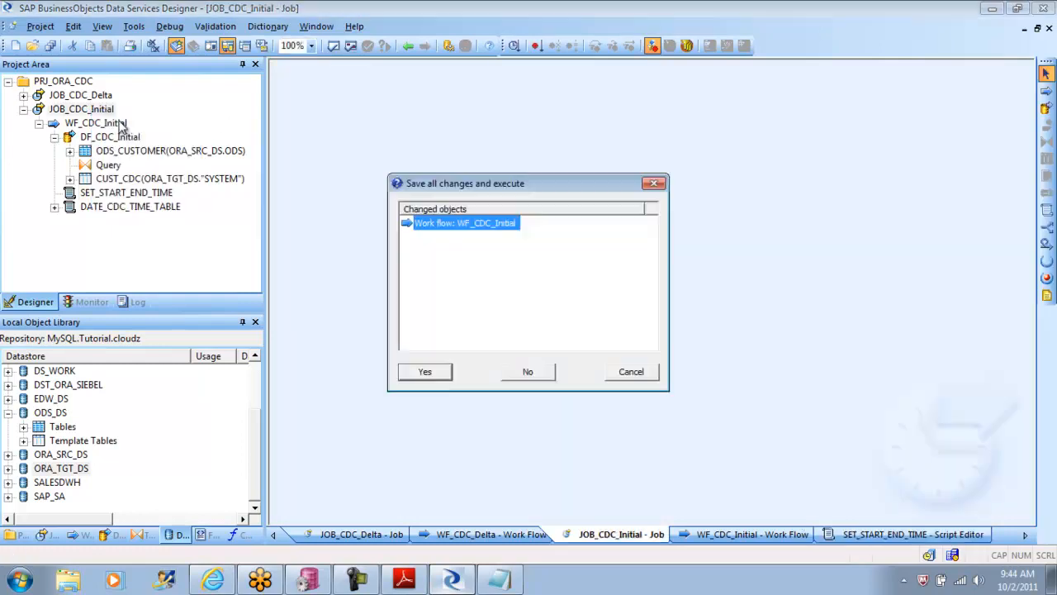
left_click(422, 371)
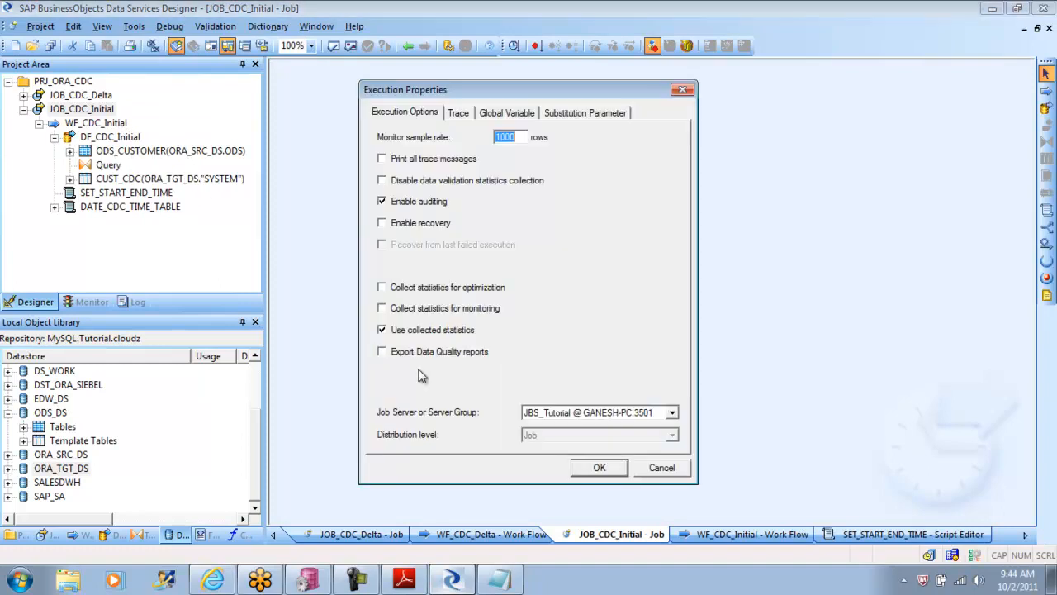
left_click(599, 468)
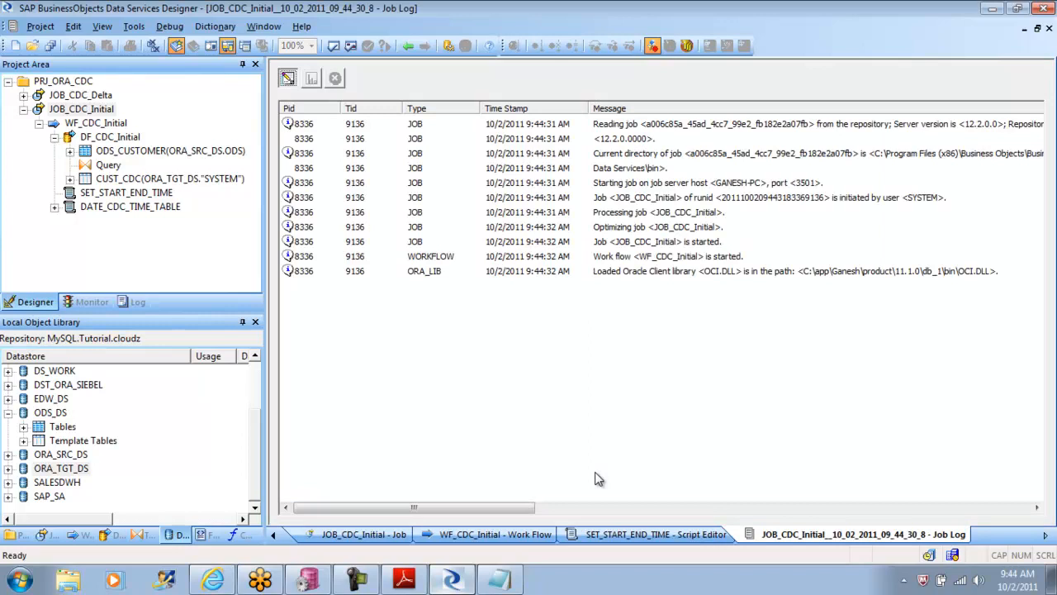
left_click(334, 79)
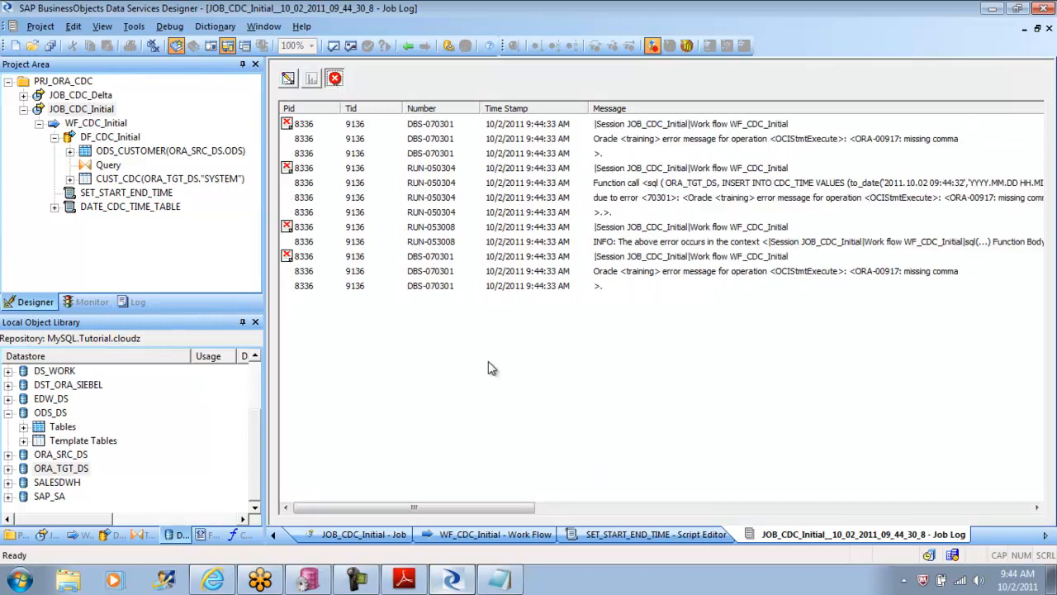
left_click_drag(348, 509, 371, 510)
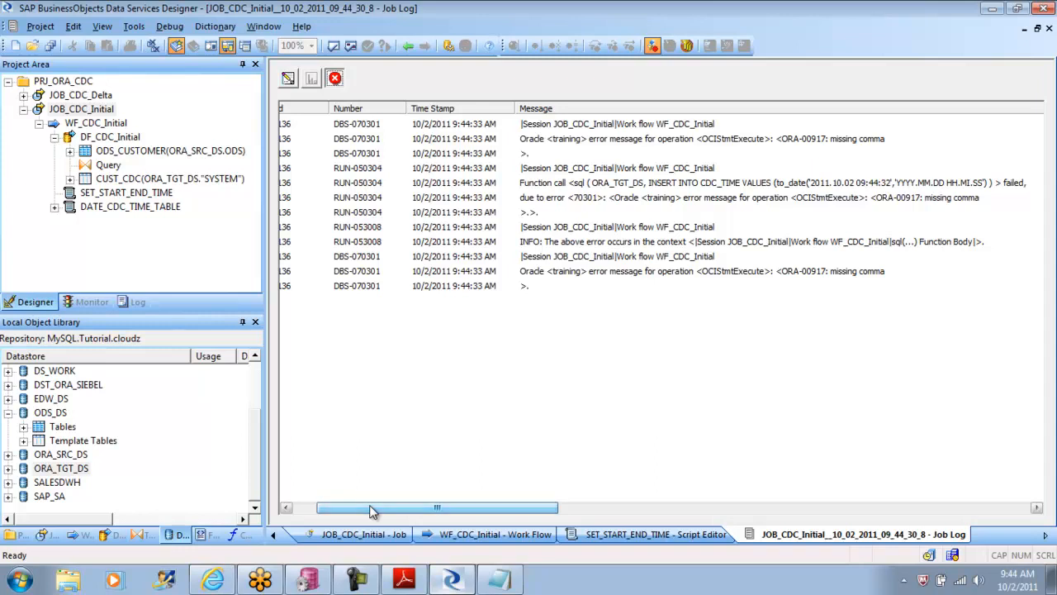
Step: Leave the job log and reopen the SET_START_END_TIME script from the WF_CDC_Initial work flow
left_click(408, 46)
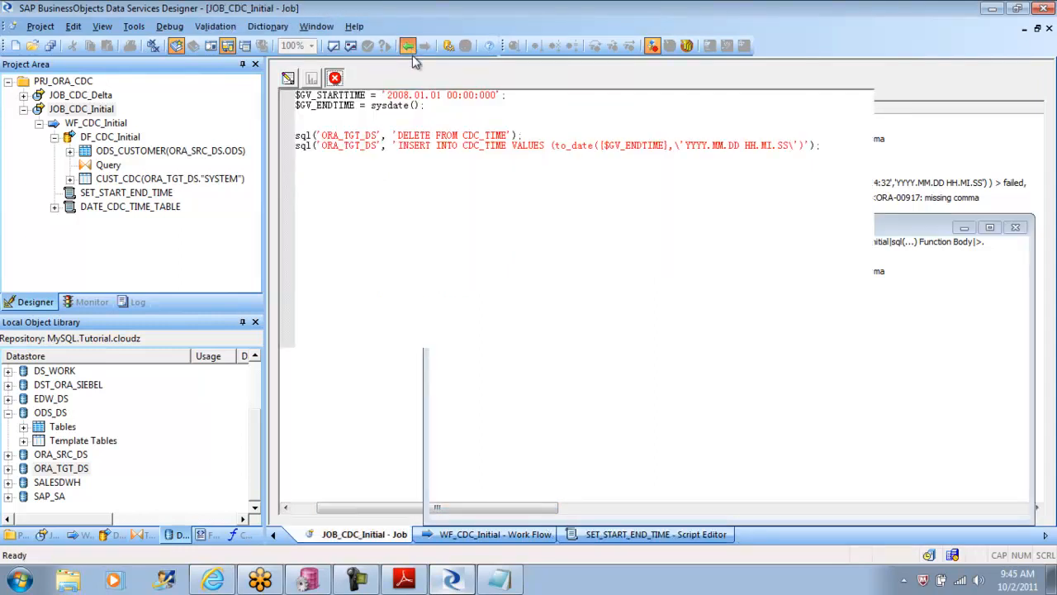
left_click(408, 47)
double_click(479, 208)
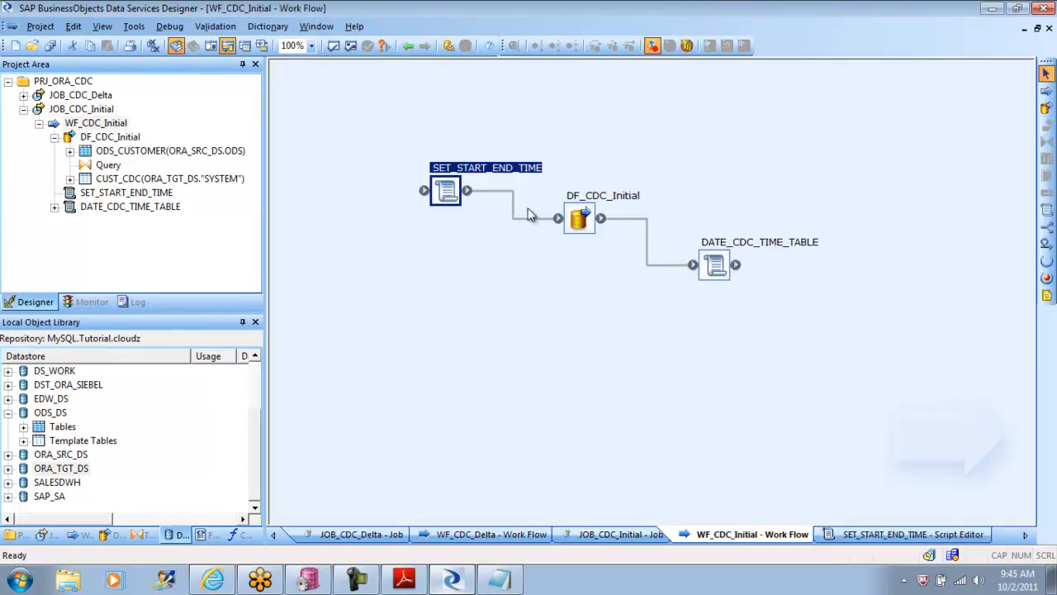
double_click(445, 191)
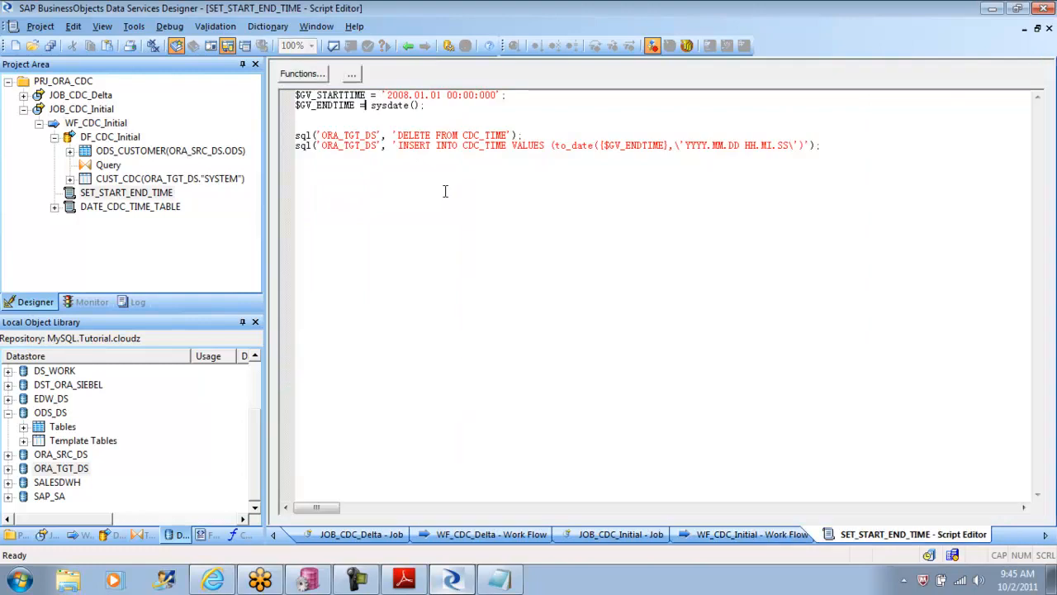
Step: Try the backslash after the date format's opening quote, restore it before the quote, and validate the script again
left_click(679, 149)
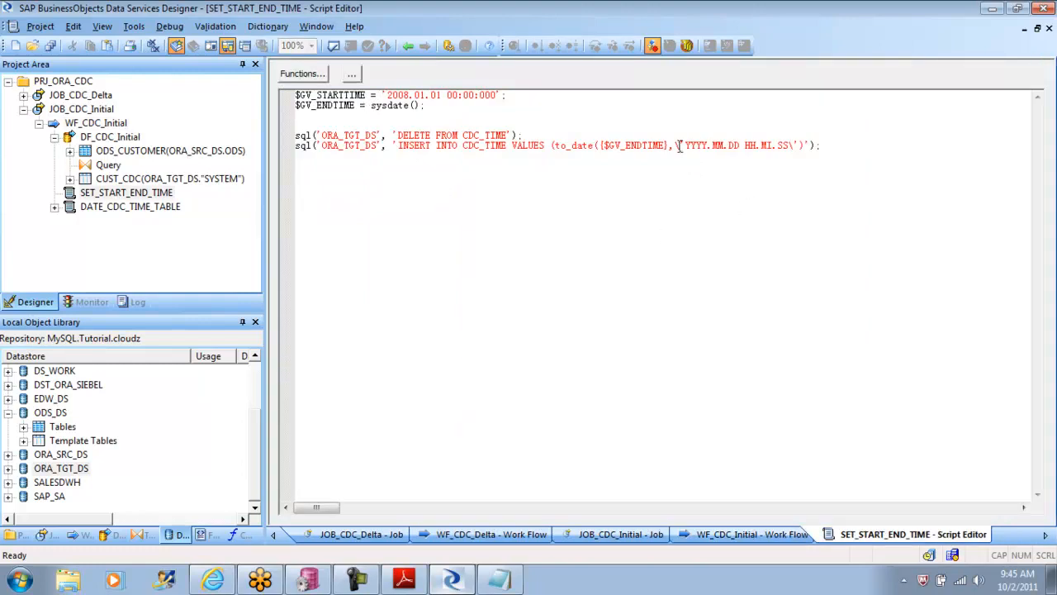
key("BackSpace")
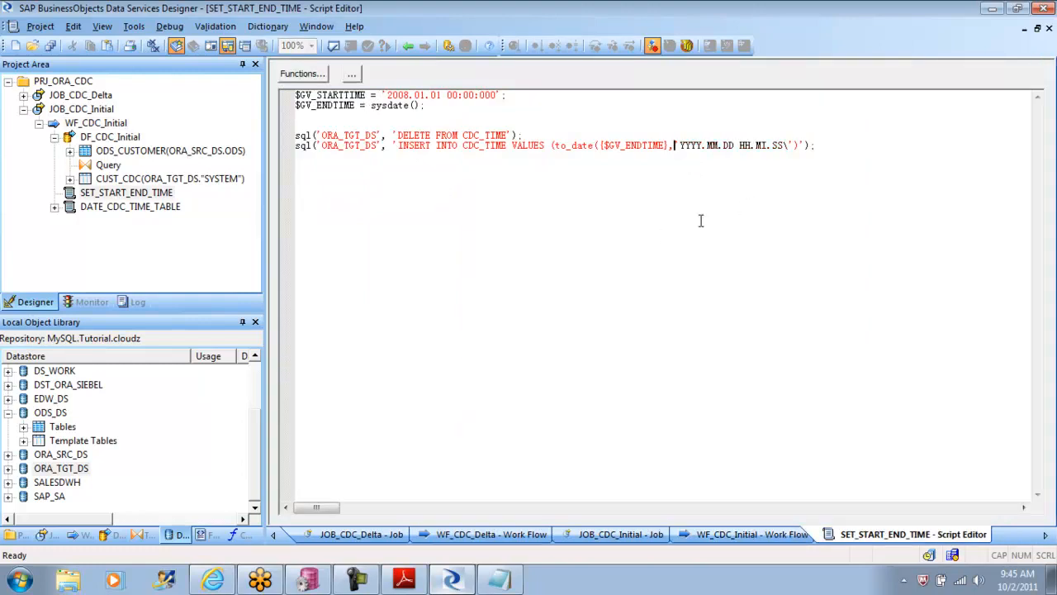
type("\\")
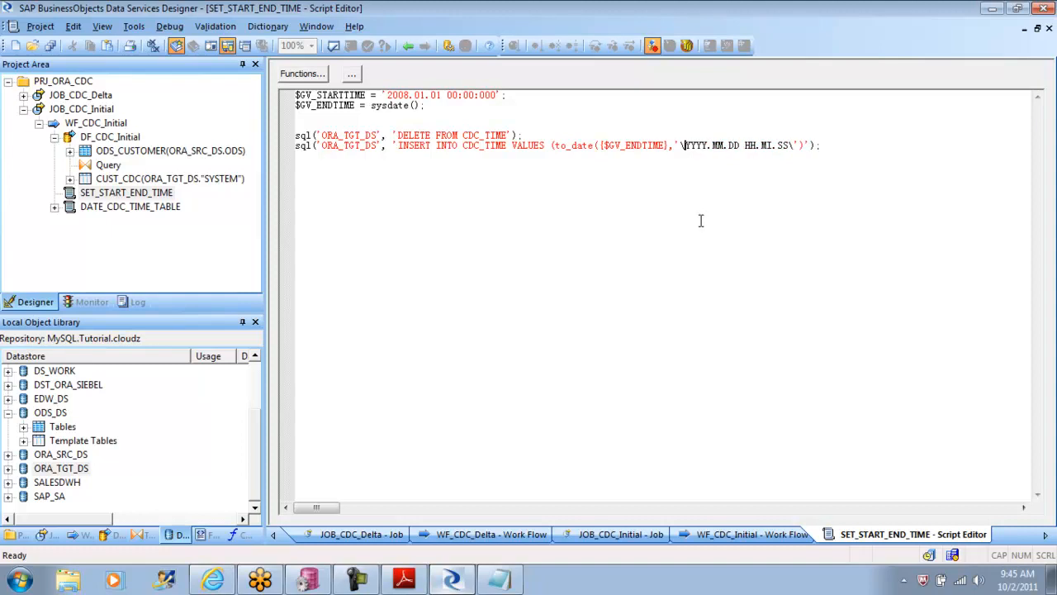
key("Right")
key("Right")
key("Right")
key("Right")
key("Right")
key("Right")
key("Right")
key("Right")
key("Right")
key("Right")
key("Right")
key("Right")
key("Right")
key("Right")
key("Right")
key("Right")
key("Right")
key("Right")
key("Right")
key("Right")
key("BackSpace")
key("Right")
type("\\")
key("BackSpace")
type("\\")
key("Left")
key("Left")
key("Left")
key("Left")
key("Left")
key("Left")
key("Left")
key("Left")
key("Left")
key("Left")
key("Left")
key("Left")
key("Left")
key("Left")
key("Left")
key("Left")
key("Left")
key("Left")
key("Left")
key("Left")
key("BackSpace")
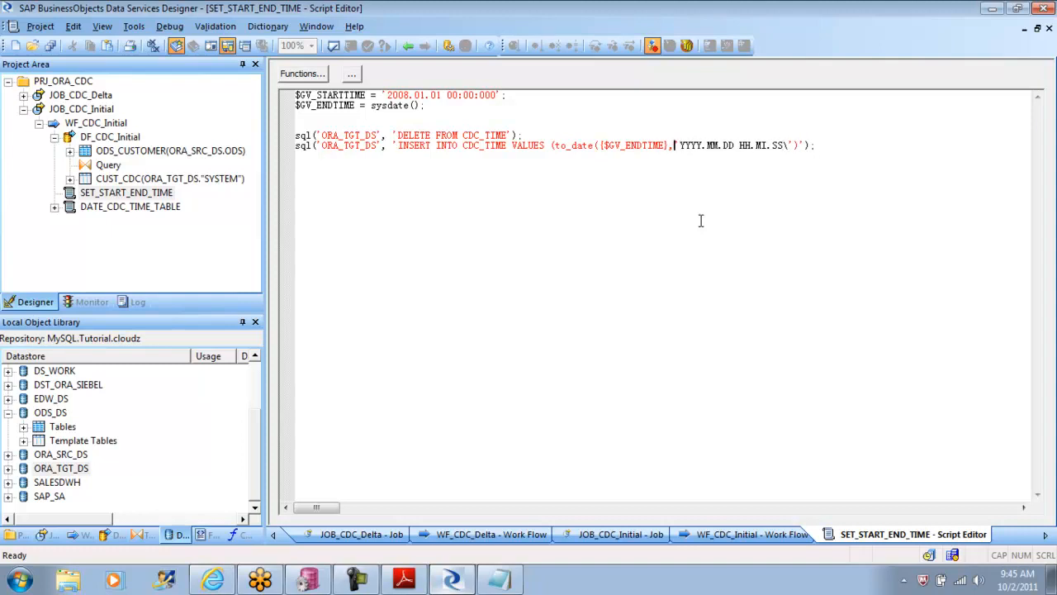
type("\\")
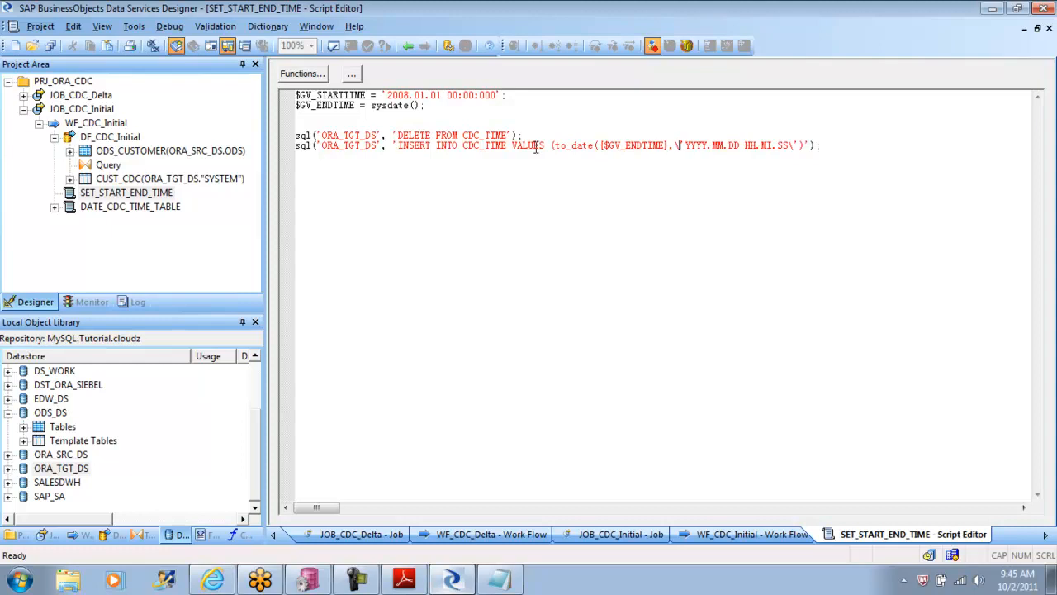
left_click(334, 45)
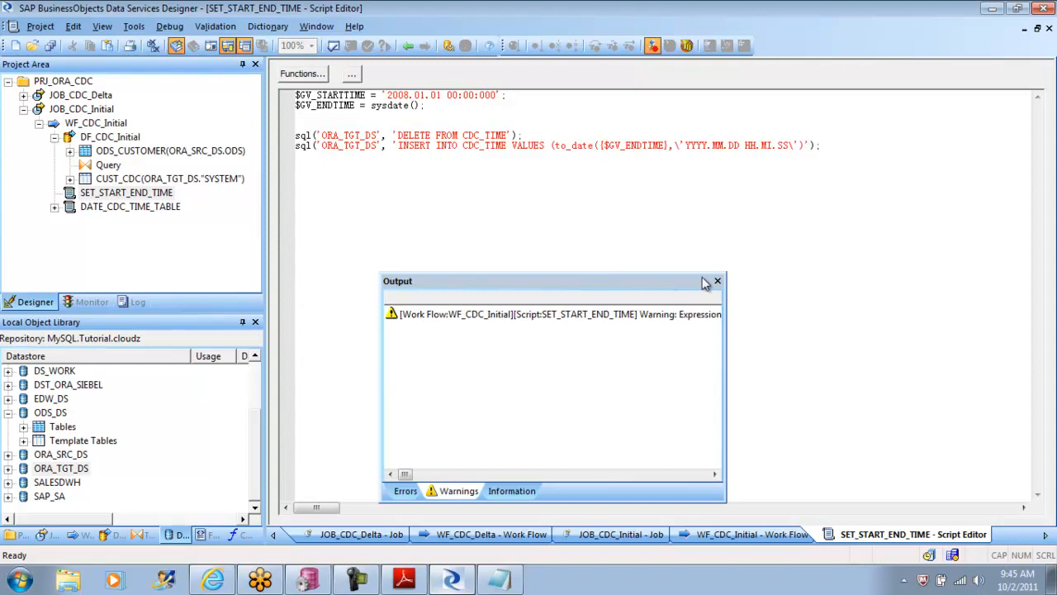
left_click(717, 280)
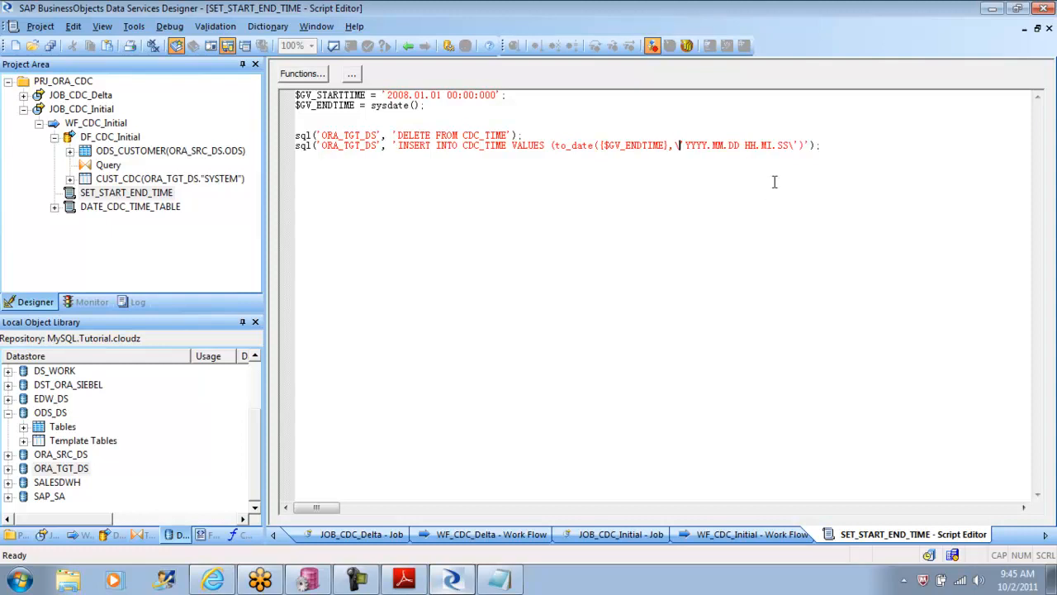
Step: Begin wrapping sysdate() in the $GV_ENDTIME assignment with to_date(, adding a comma after it for the format argument
left_click(371, 104)
type("to_date")
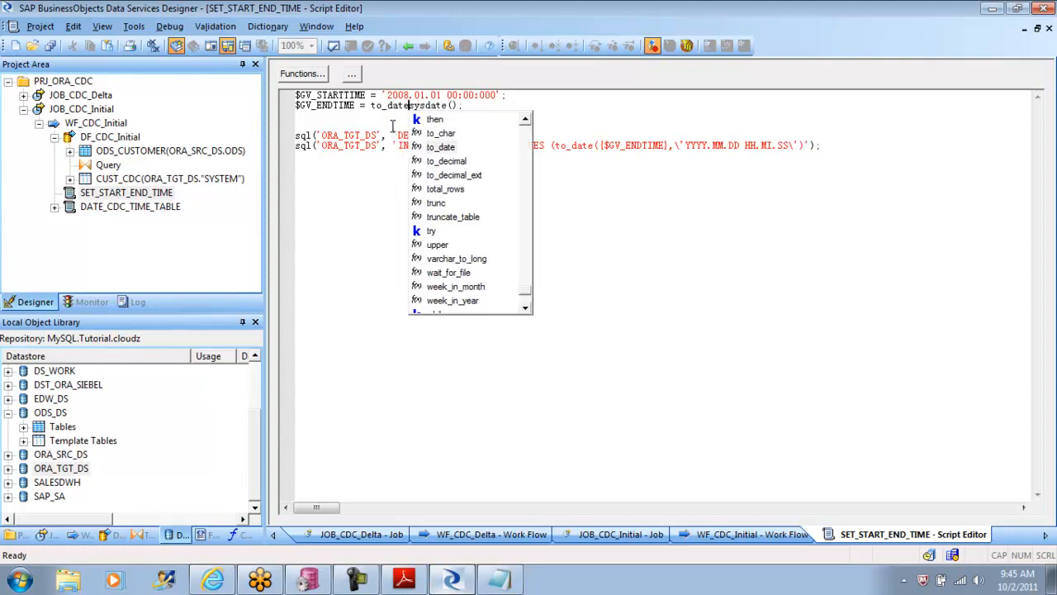
type("(")
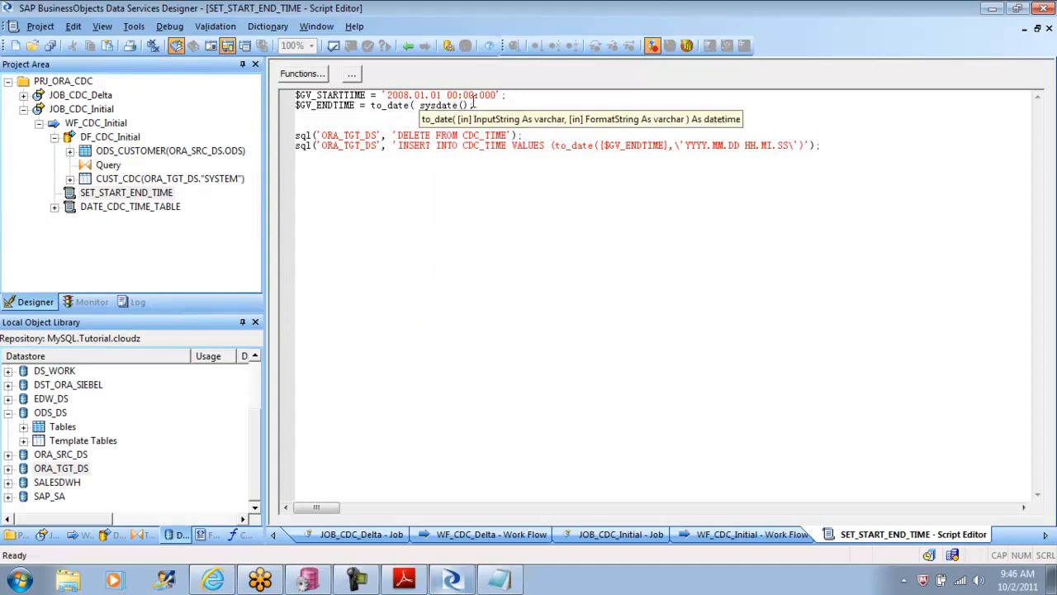
left_click(470, 105)
type(",")
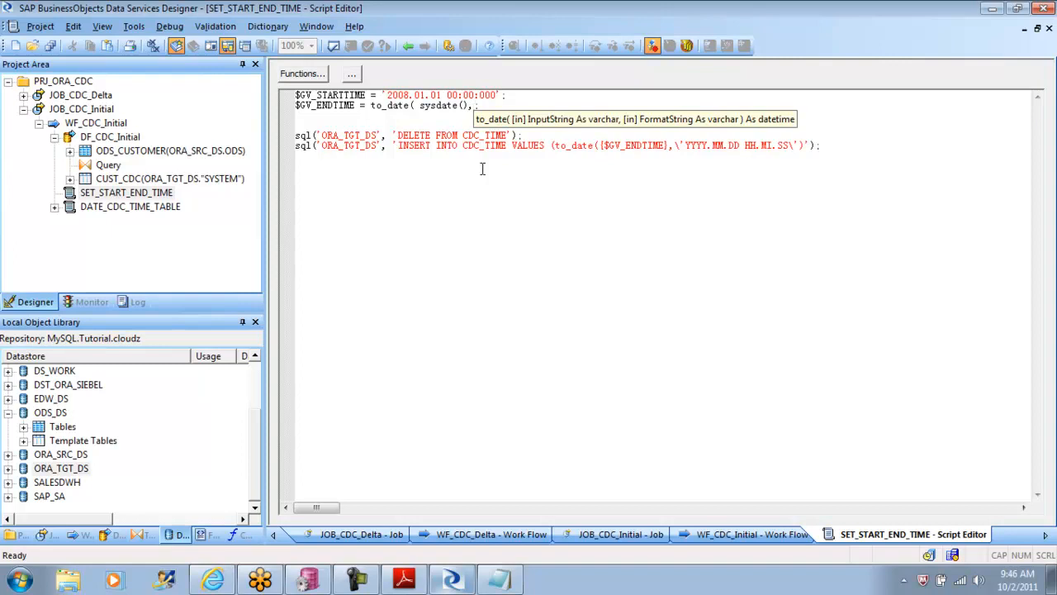
Step: Switch to the tutorial PDF in Adobe Reader and review the initial-load job section's instructions for the SET_START_END_TIME script
left_click(405, 580)
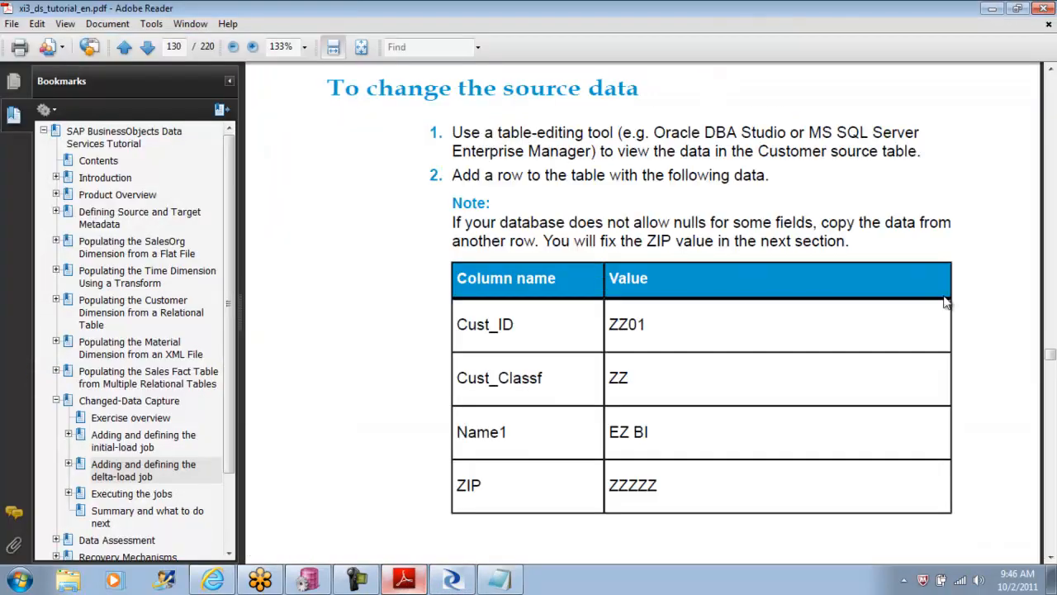
left_click_drag(1051, 353, 1050, 306)
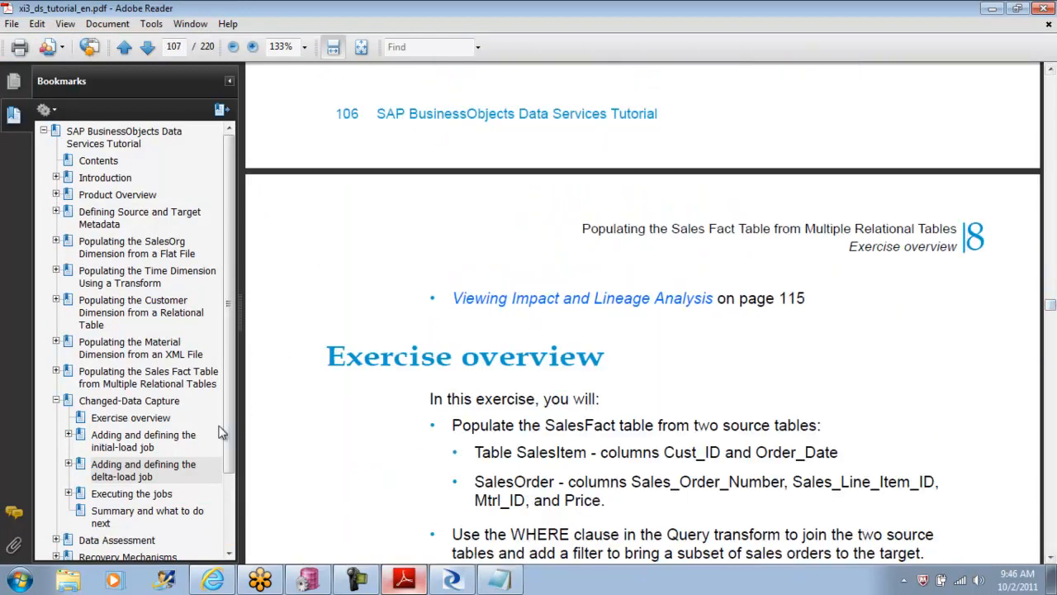
left_click(121, 438)
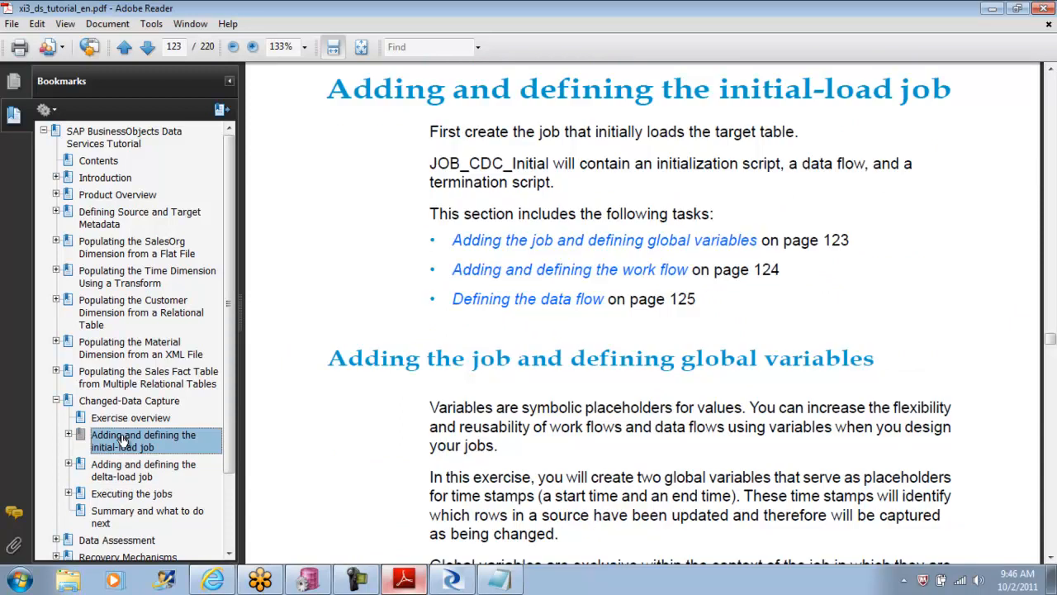
left_click(1051, 559)
left_click(1051, 558)
left_click(1051, 559)
left_click(1051, 558)
left_click(1051, 559)
left_click(1051, 559)
left_click(1051, 559)
left_click(1050, 558)
left_click(1051, 559)
left_click(1050, 558)
left_click(1051, 559)
left_click_drag(1051, 560, 1051, 559)
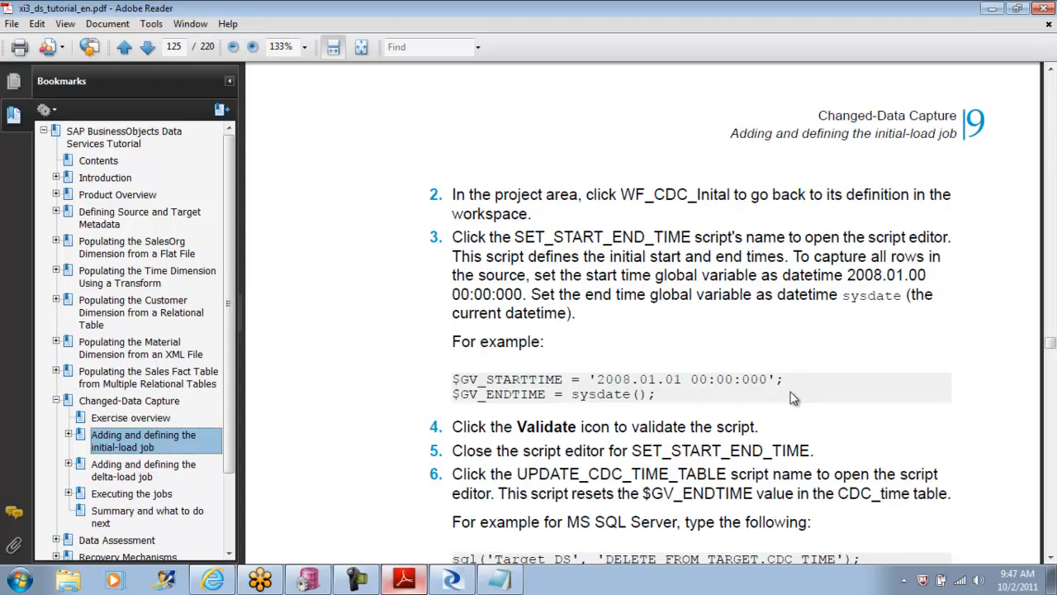
Step: Switch back to Data Services Designer and remove the to_date( wrapper before sysdate() in the $GV_ENDTIME assignment
left_click(451, 579)
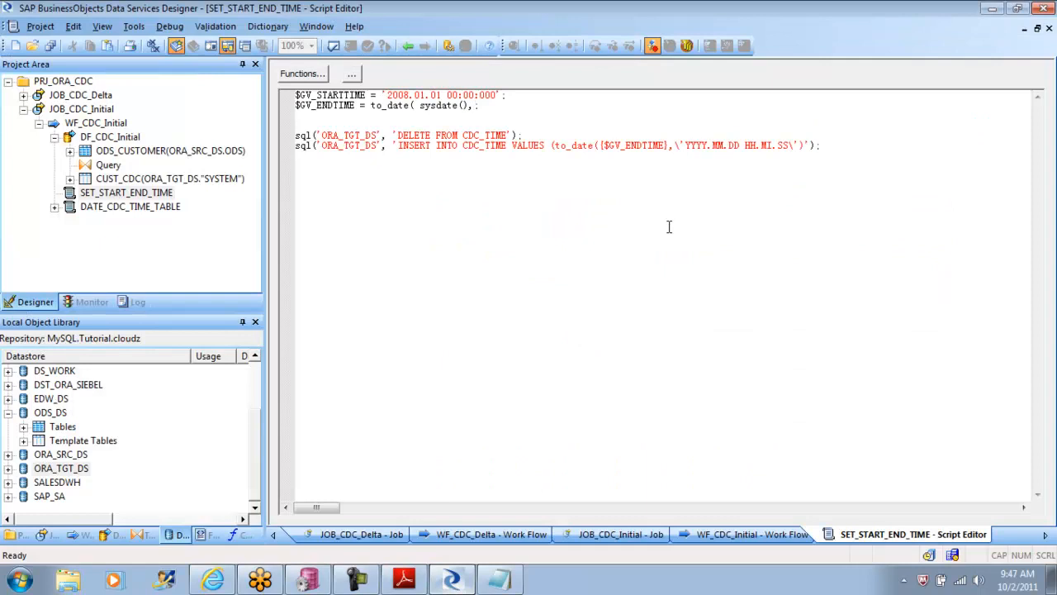
key("Left")
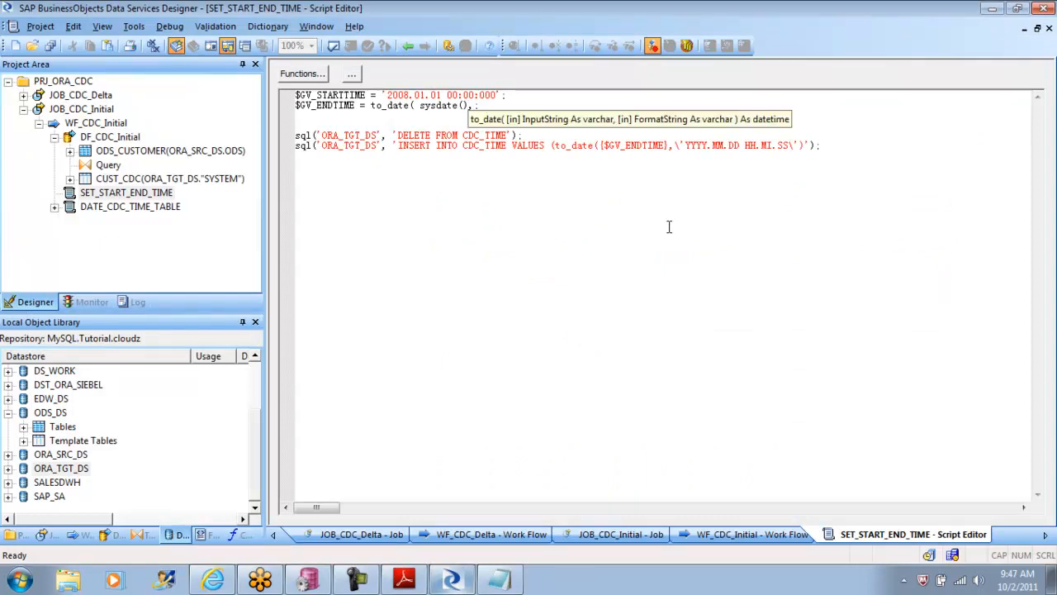
type(",")
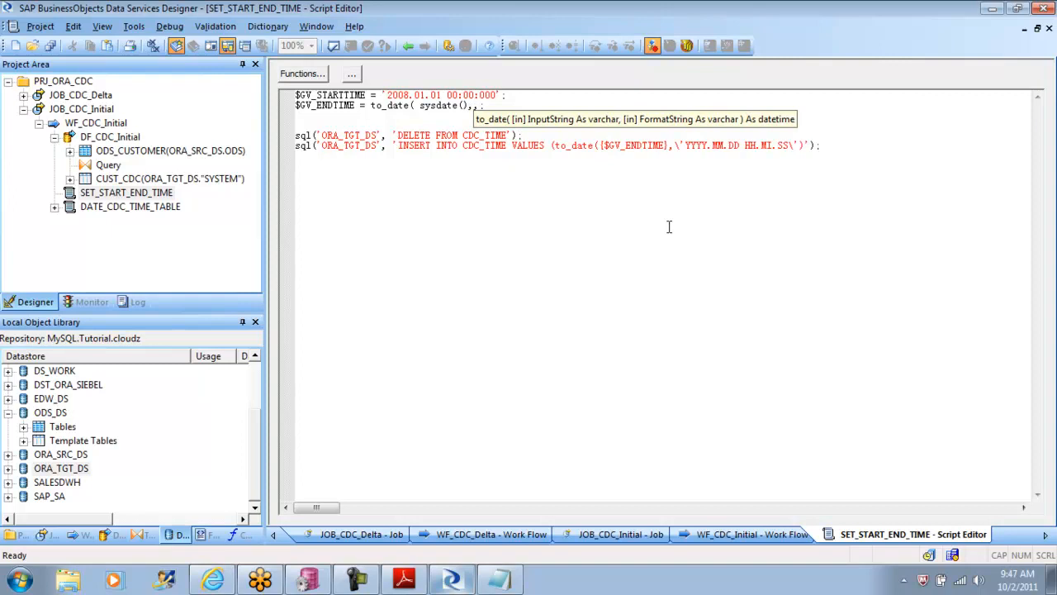
key("BackSpace")
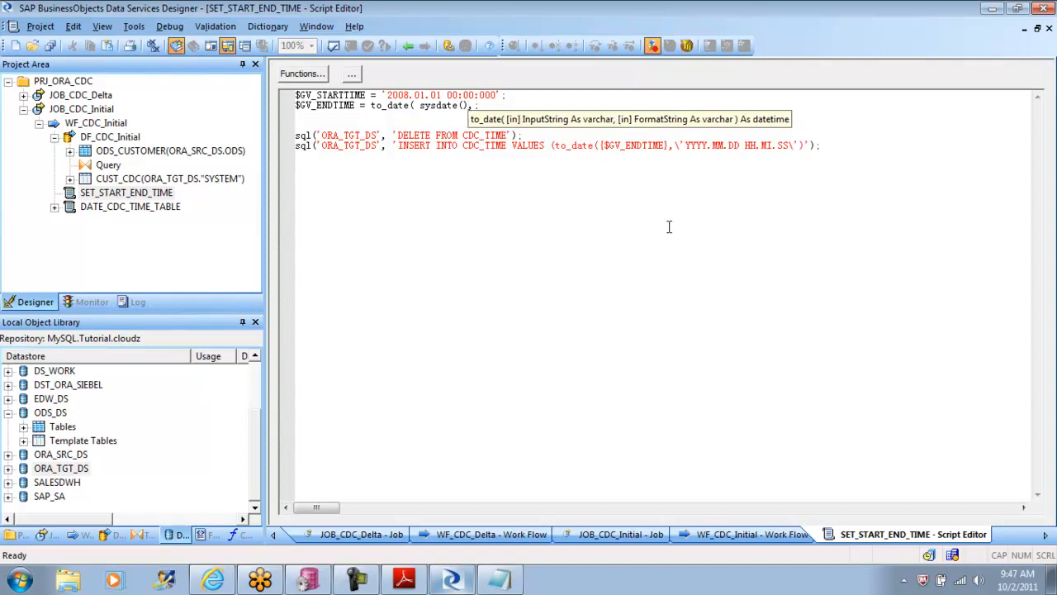
type(",")
key("Left")
key("Left")
key("Left")
key("Left")
key("Left")
key("Left")
key("Left")
key("Left")
key("Left")
key("Left")
key("Left")
key("BackSpace")
key("BackSpace")
key("BackSpace")
key("BackSpace")
key("BackSpace")
key("BackSpace")
key("BackSpace")
key("BackSpace")
key("BackSpace")
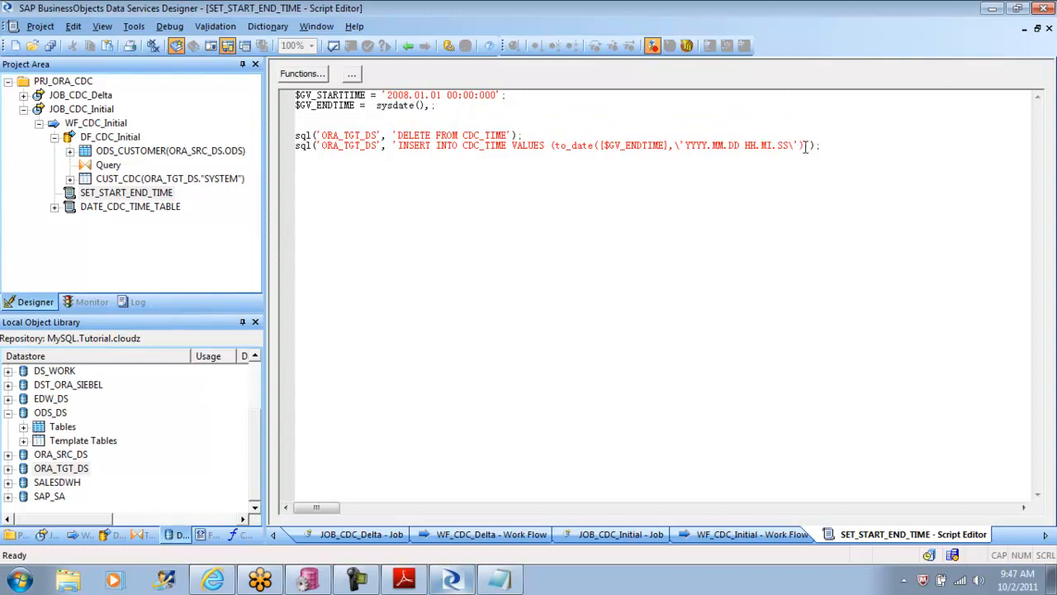
Step: Replace the to_date expression in the CDC_TIME INSERT statement's VALUES with the quoted date literal '02-OCT-2011'
left_click_drag(806, 147, 558, 159)
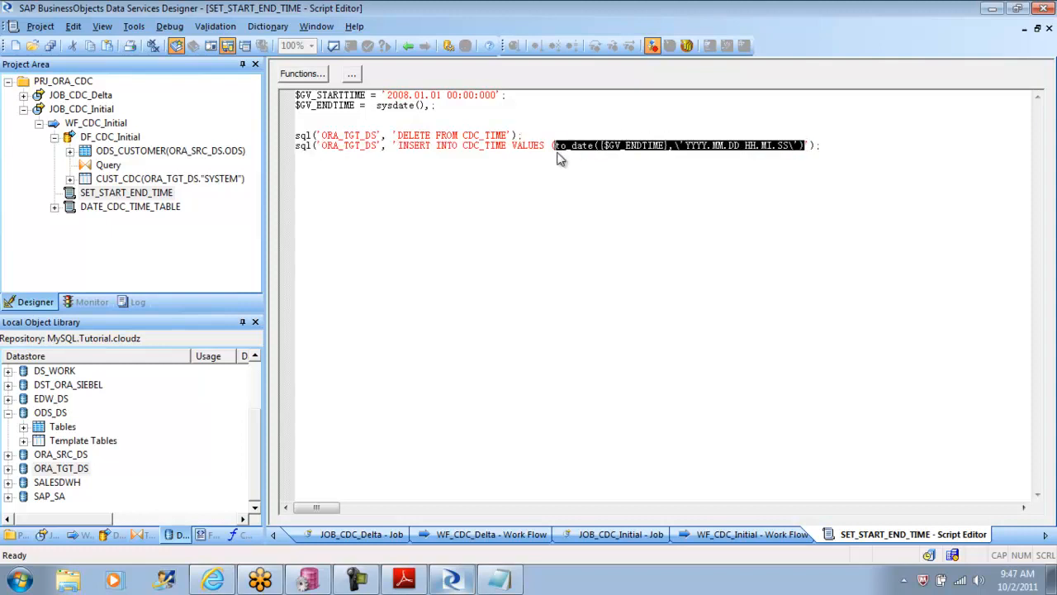
key("Delete")
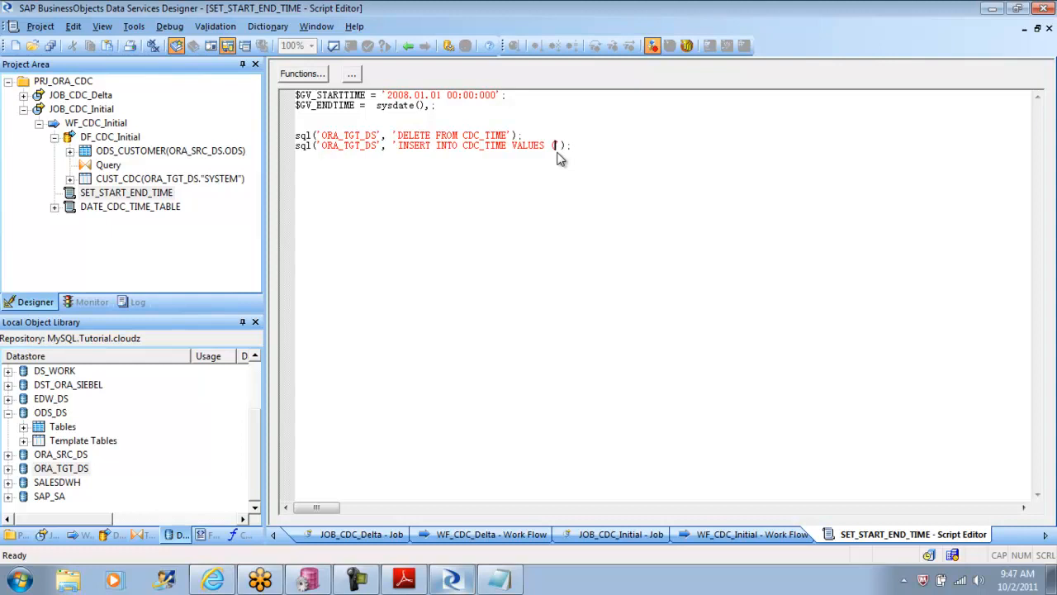
type(")")
type("'")
type("'02-")
type("oc")
key("BackSpace")
key("BackSpace")
type("oc")
key("BackSpace")
key("BackSpace")
type("OCT")
key("BackSpace")
type("T-2011")
Step: Escape both quotes around the 02-OCT-2011 literal with backslashes in the INSERT statement
left_click(557, 146)
type("\\")
key("BackSpace")
type("\\")
type("\\")
Step: Validate the SET_START_END_TIME script, view the full text of the reported error, and close the validation output
left_click(347, 46)
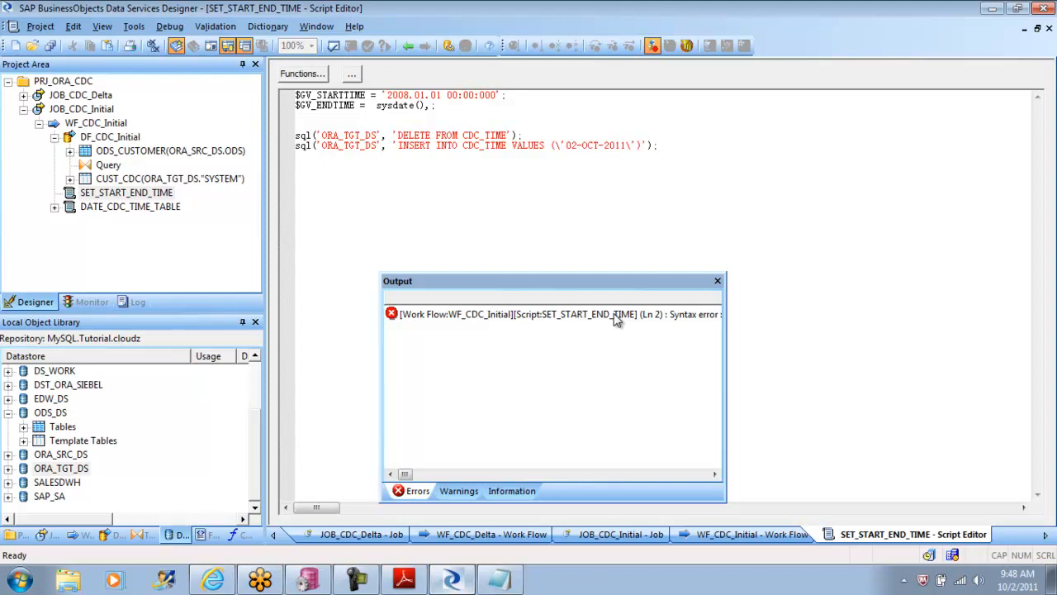
left_click(614, 313)
right_click(614, 313)
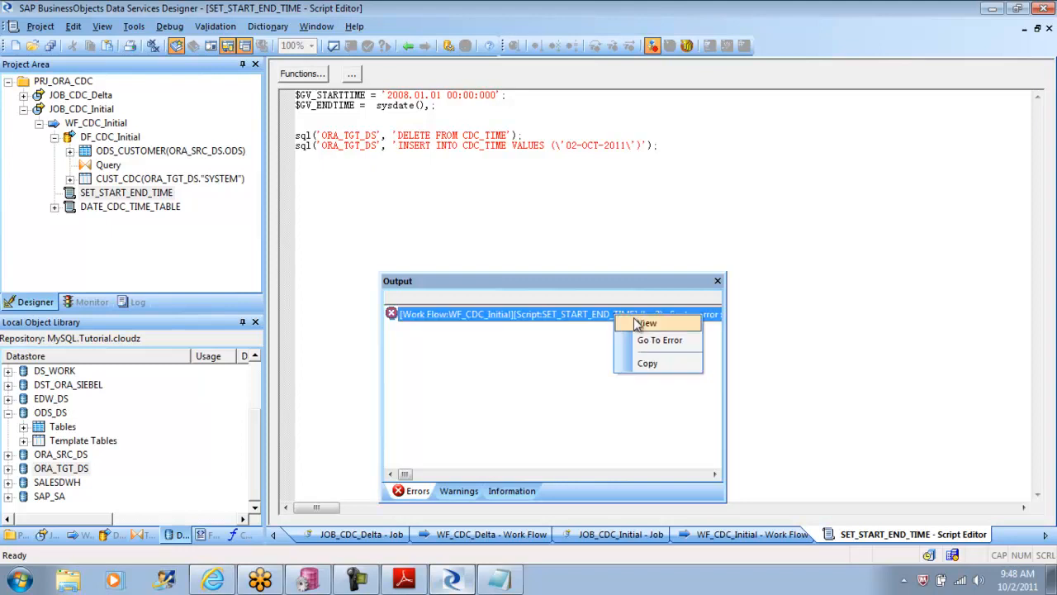
left_click(636, 323)
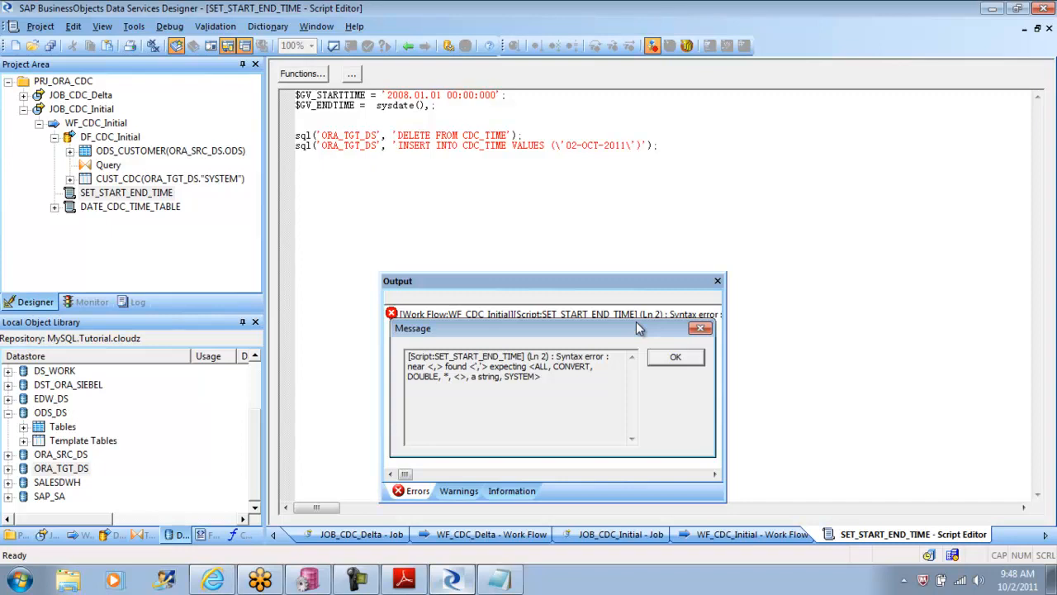
left_click(700, 328)
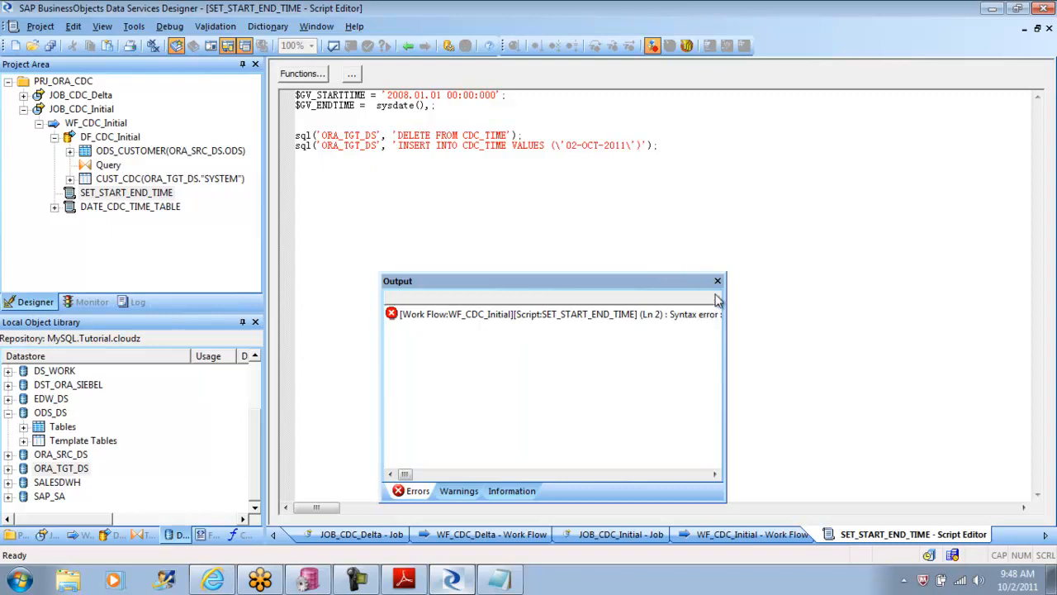
left_click(717, 281)
Step: Remove the trailing comma after sysdate() in the $GV_ENDTIME assignment and validate the script again
left_click(427, 105)
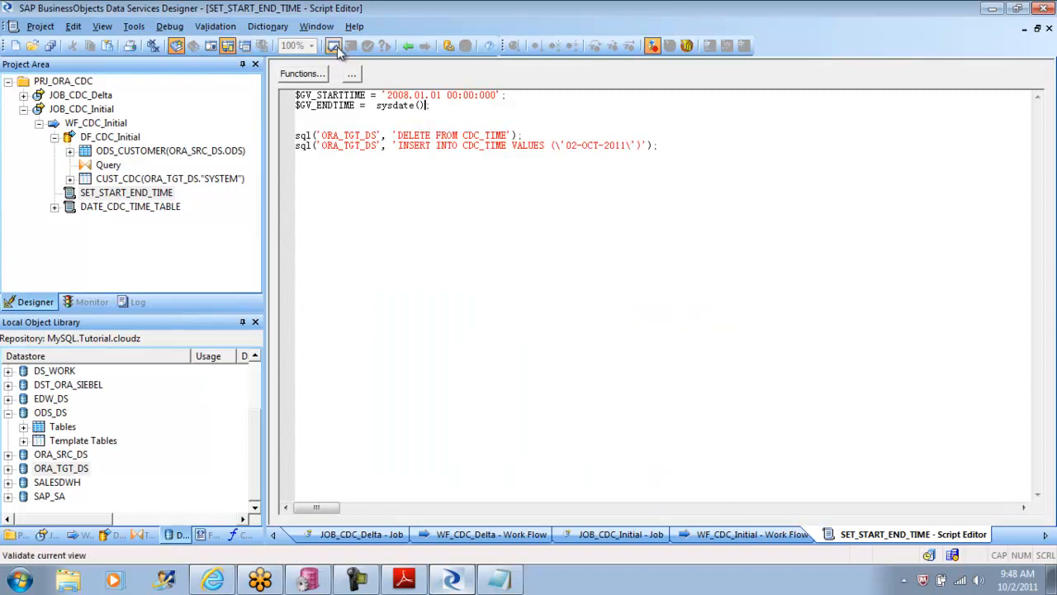
left_click(335, 46)
left_click(718, 281)
Step: Execute JOB_CDC_Initial with the default execution properties and open its monitor log to check the row counts
left_click(81, 109)
right_click(83, 113)
left_click(104, 120)
left_click(425, 371)
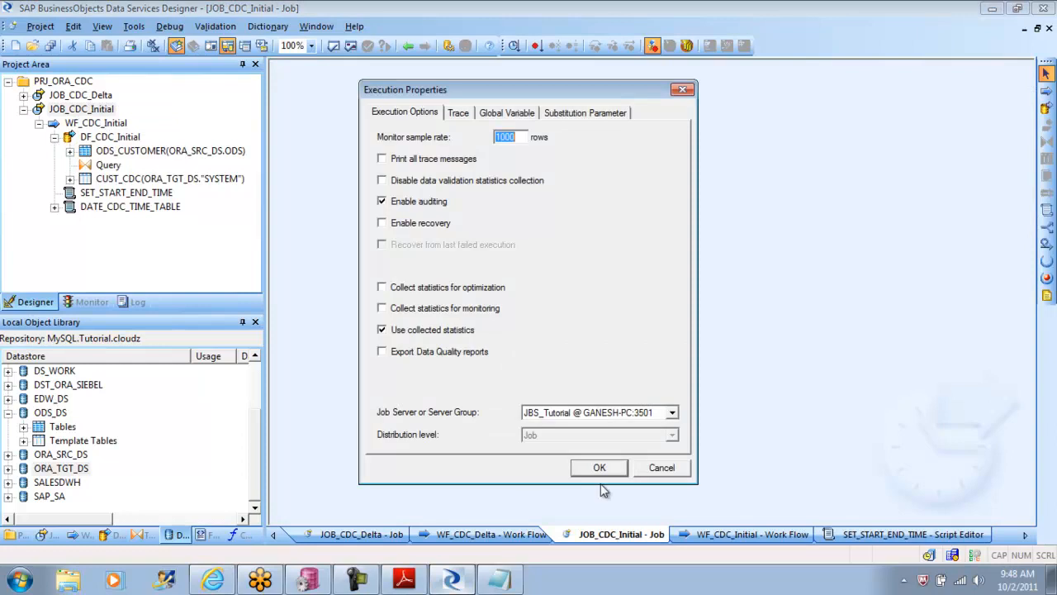
left_click(605, 468)
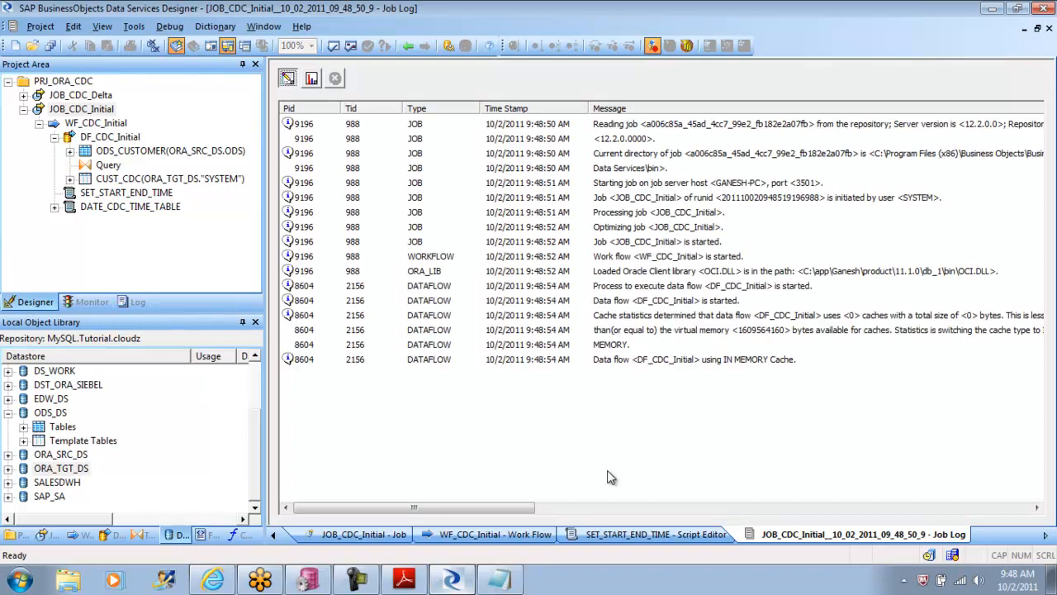
left_click(313, 81)
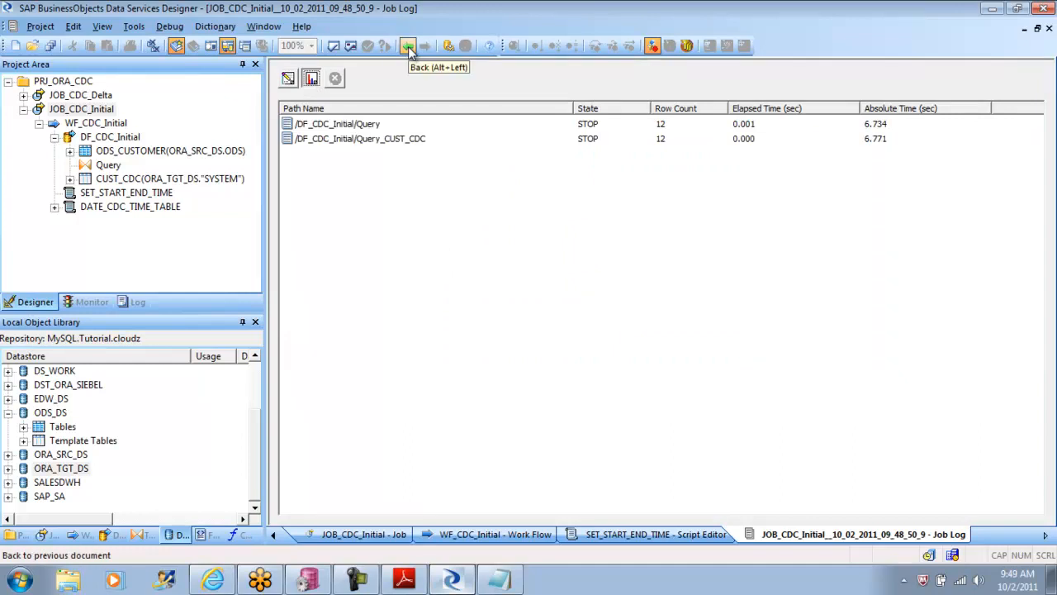
Step: Leave the job log, open the DF_CDC_Initial data flow, and view the loaded data in the CUST_CDC target table
left_click(404, 580)
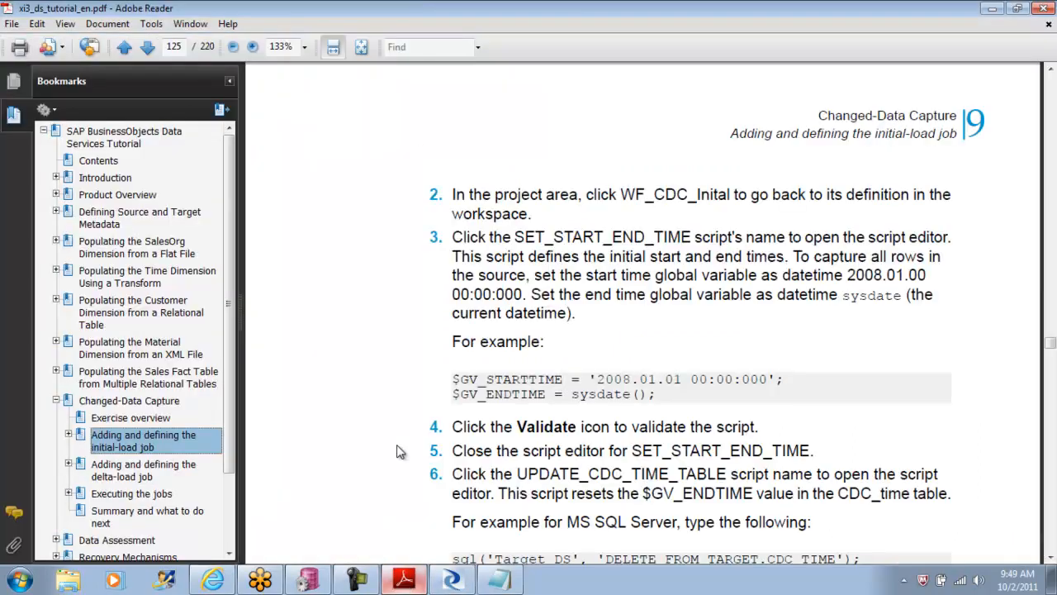
left_click(404, 581)
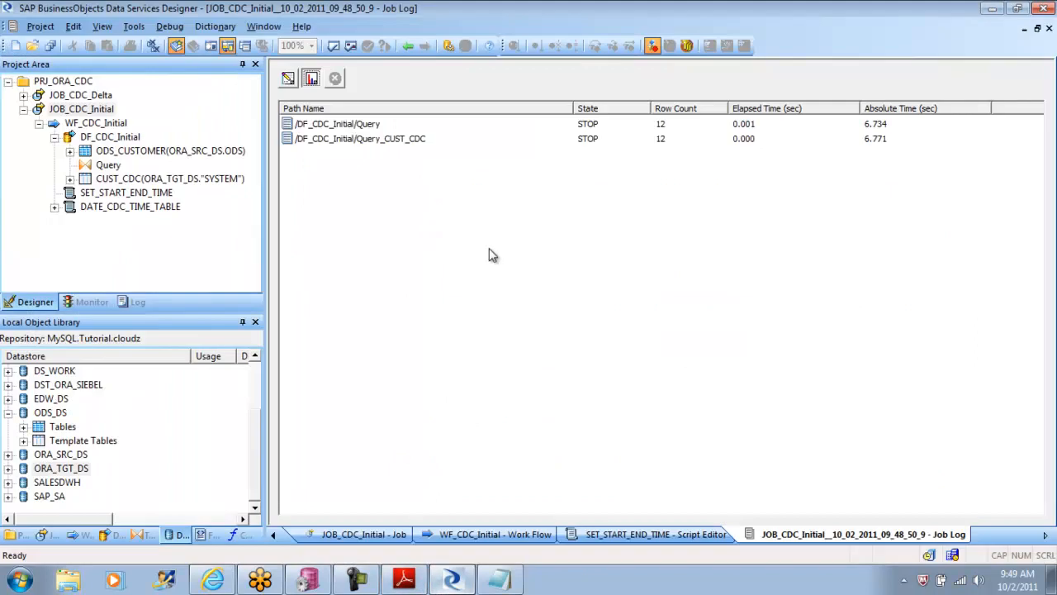
left_click(408, 45)
left_click(408, 45)
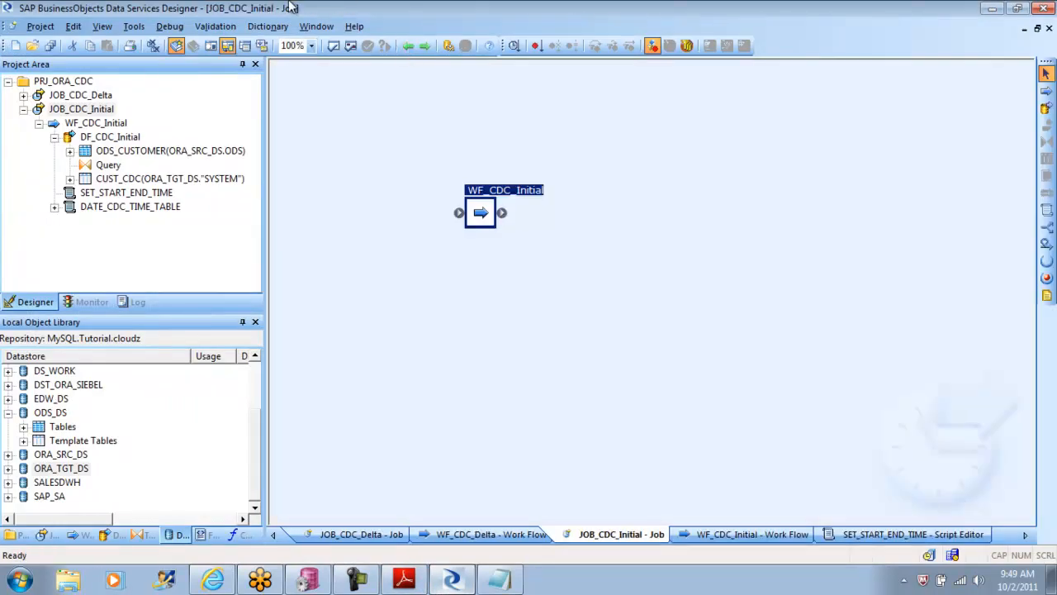
double_click(486, 217)
left_click(589, 227)
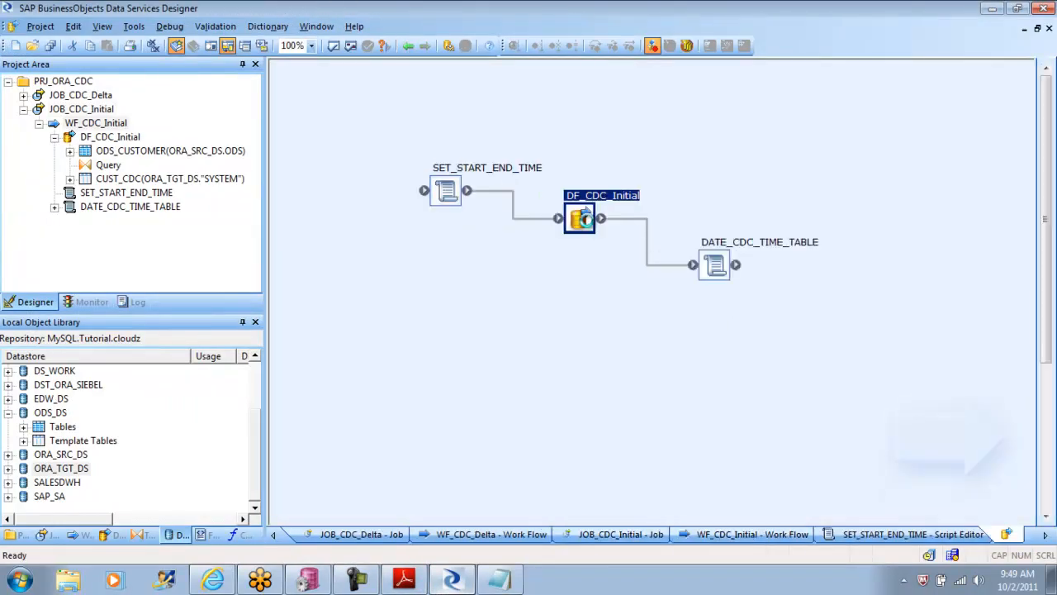
double_click(590, 227)
left_click(702, 315)
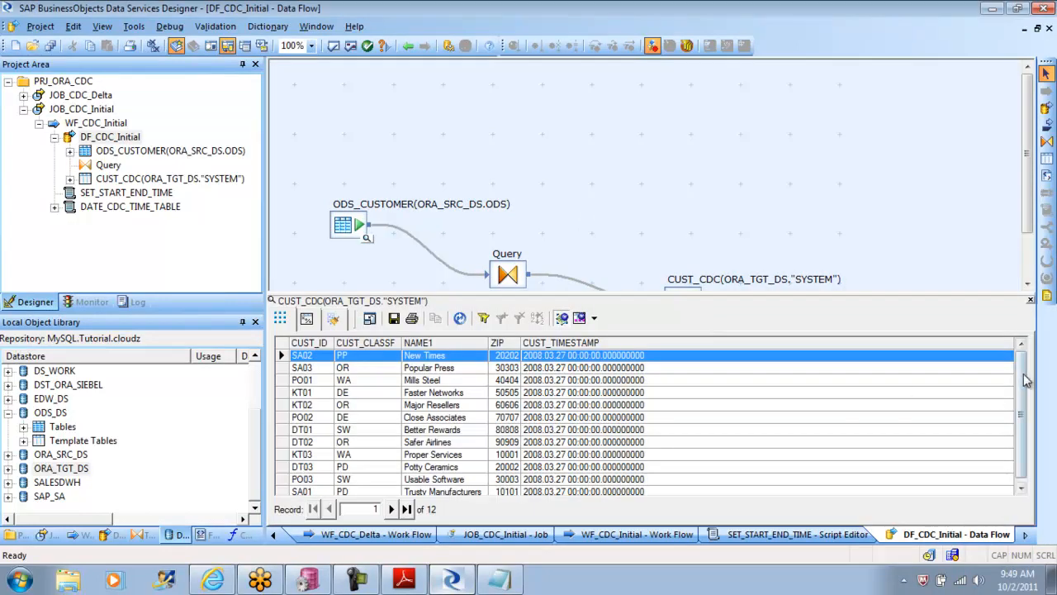
scroll(1024, 432, "down", 1)
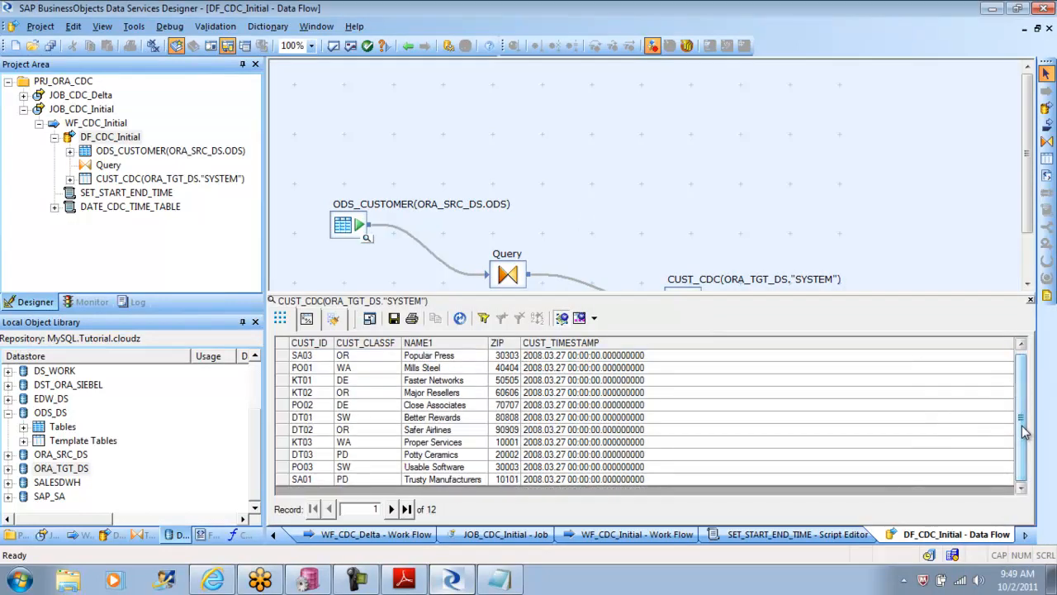
Step: Switch to the tutorial PDF in Adobe Reader and read the source data change instructions under Executing the jobs
left_click(405, 582)
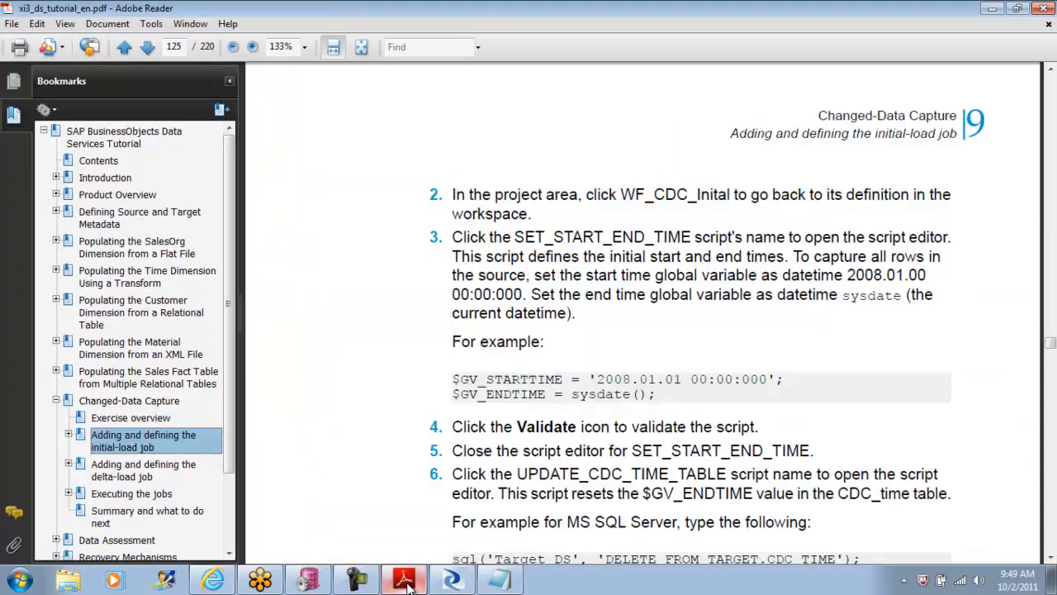
left_click_drag(1051, 559, 1051, 559)
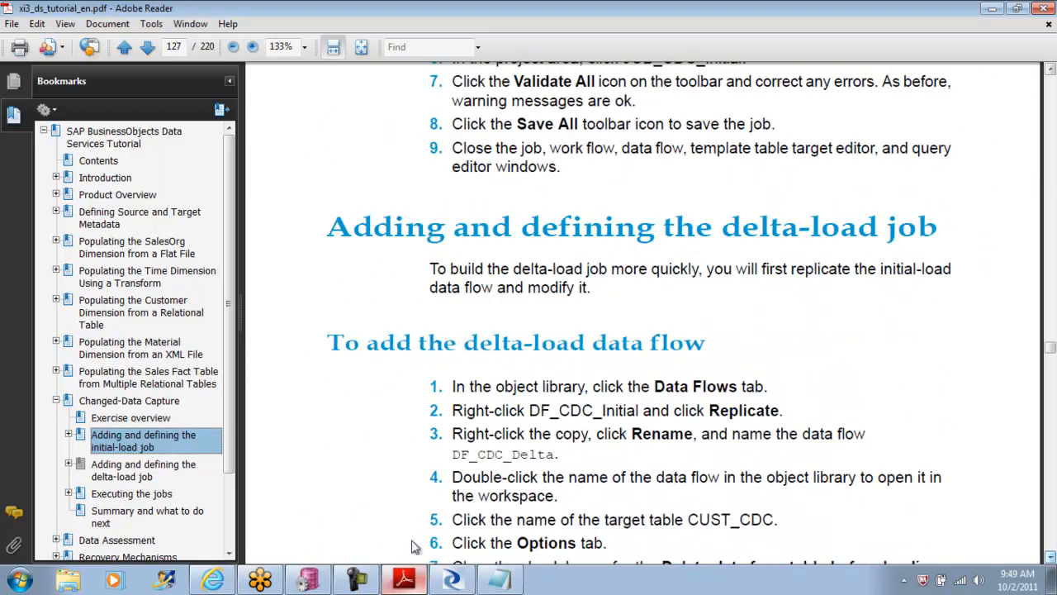
left_click(145, 494)
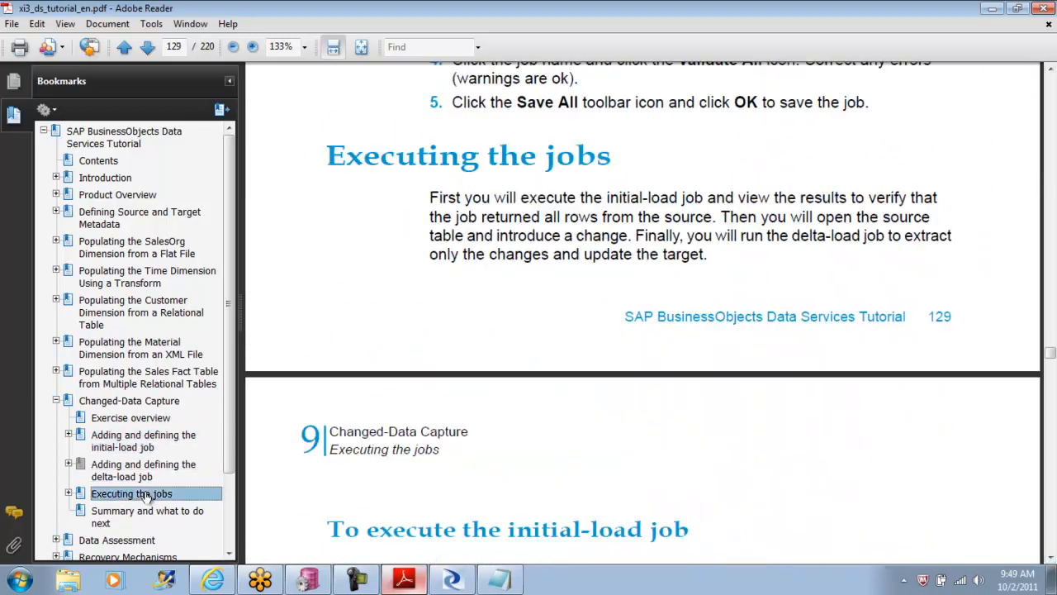
left_click_drag(1051, 559, 1050, 559)
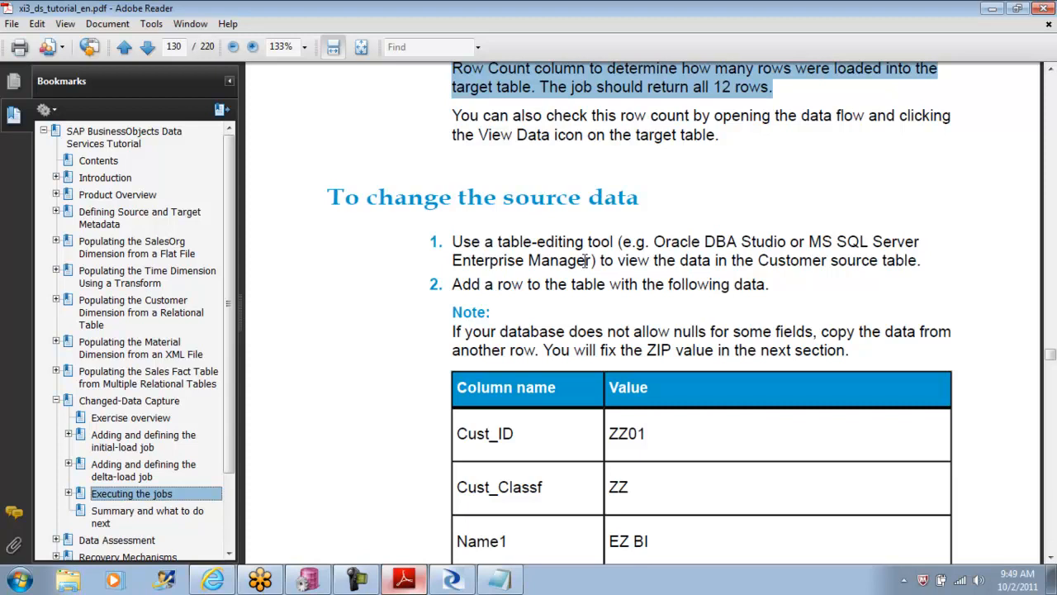
left_click_drag(655, 246, 727, 283)
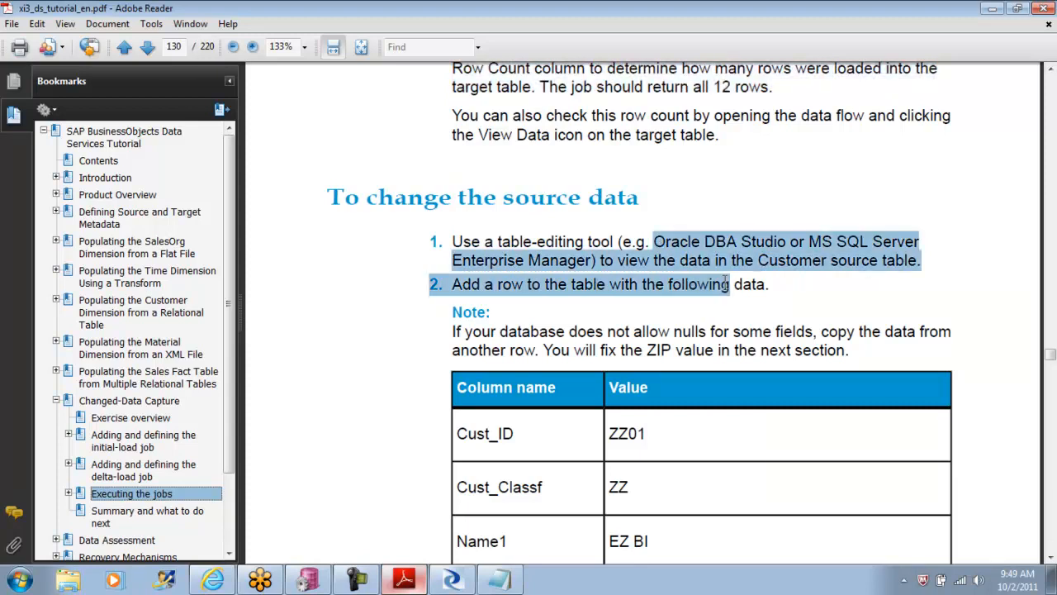
left_click_drag(460, 331, 811, 357)
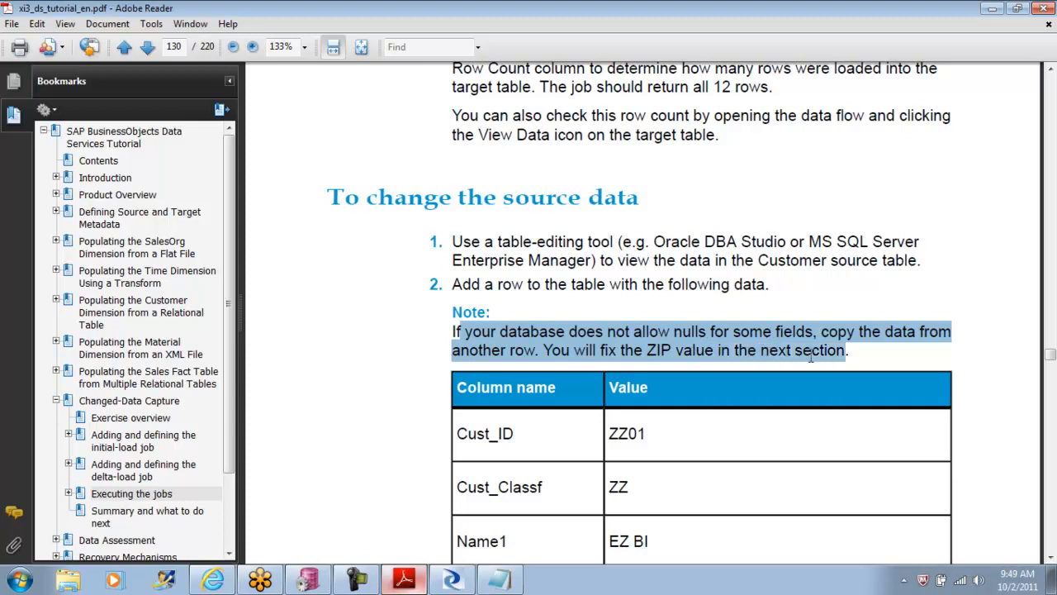
Step: Read the Cust_Timestamp value description and the instructions for executing the delta-load job
left_click(1050, 557)
left_click(1050, 558)
left_click(1050, 558)
left_click(1051, 558)
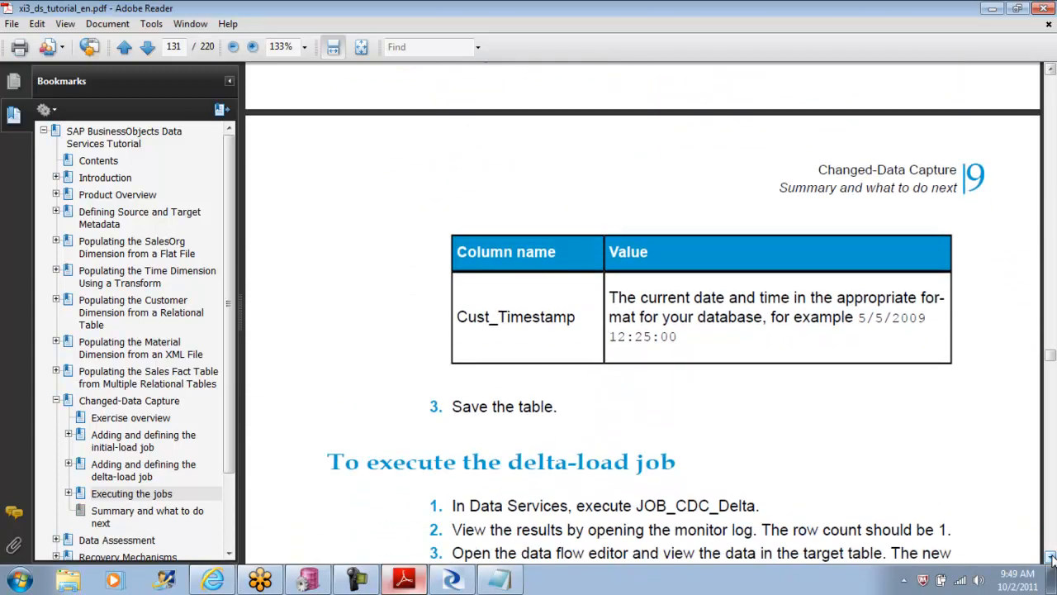
left_click_drag(703, 339, 614, 302)
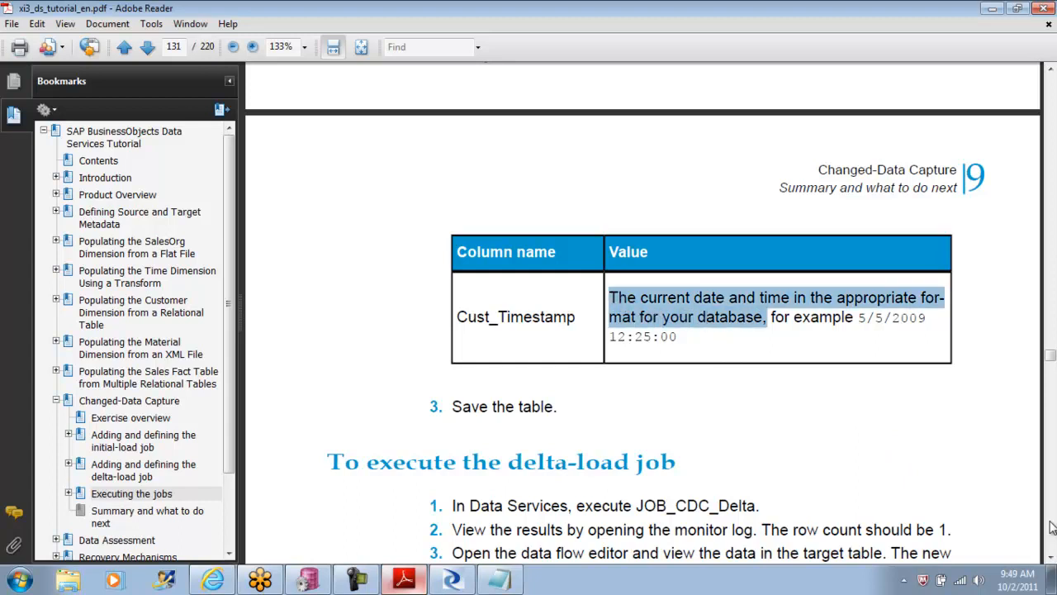
left_click(1051, 557)
left_click(1050, 559)
left_click(1050, 559)
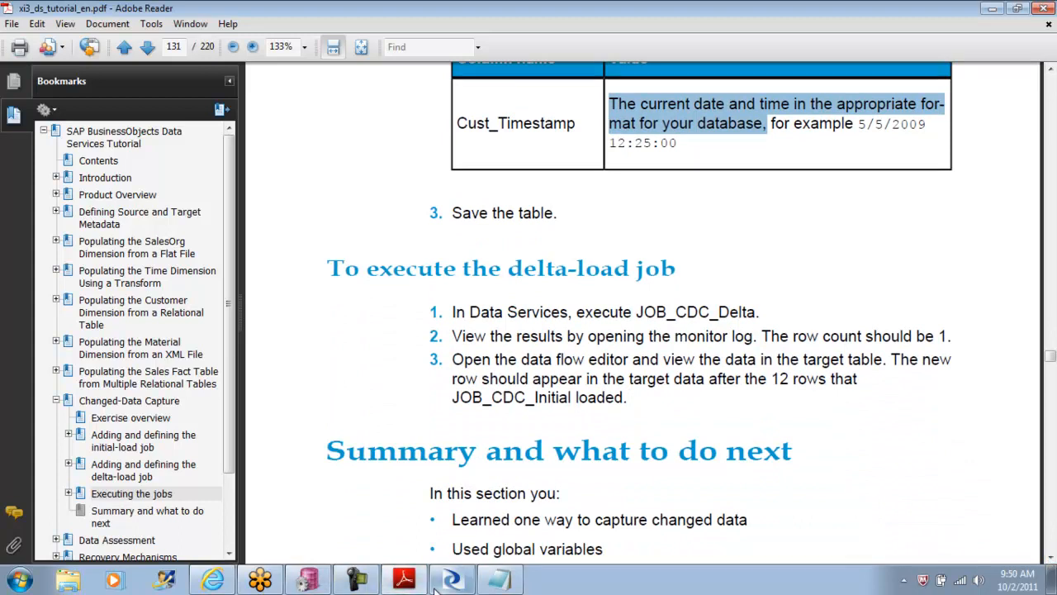
Step: Switch to PL/SQL Developer and locate the ODS_CUSTOMER table among the ODS user's tables
left_click(308, 581)
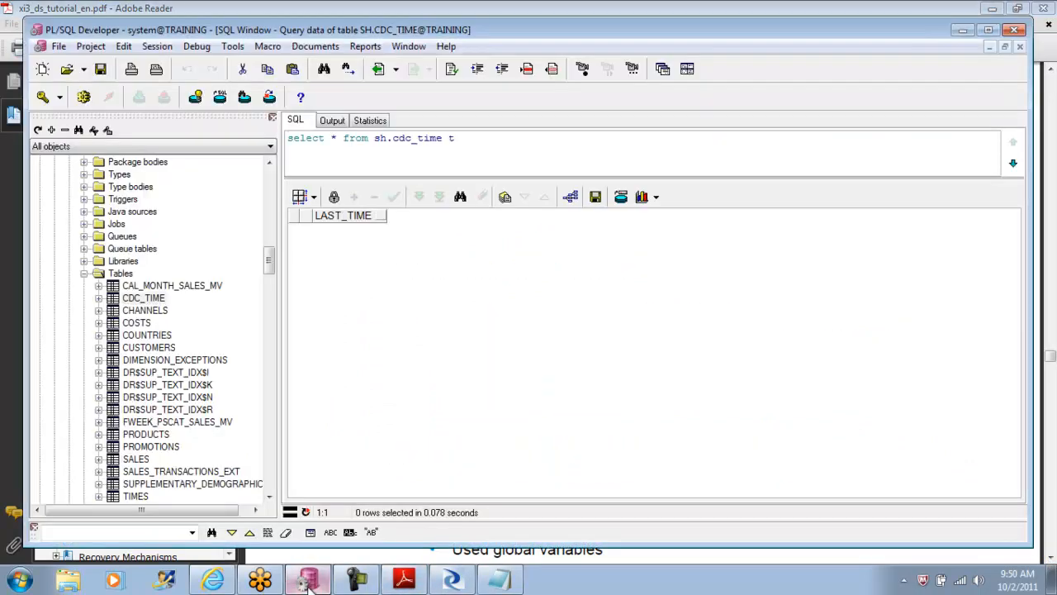
left_click(84, 273)
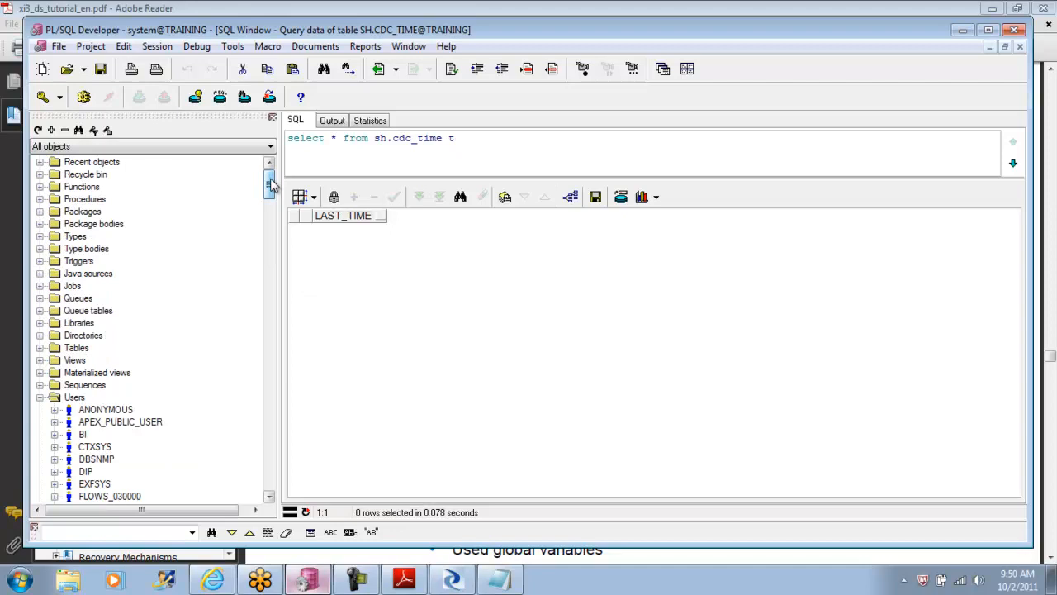
left_click(41, 398)
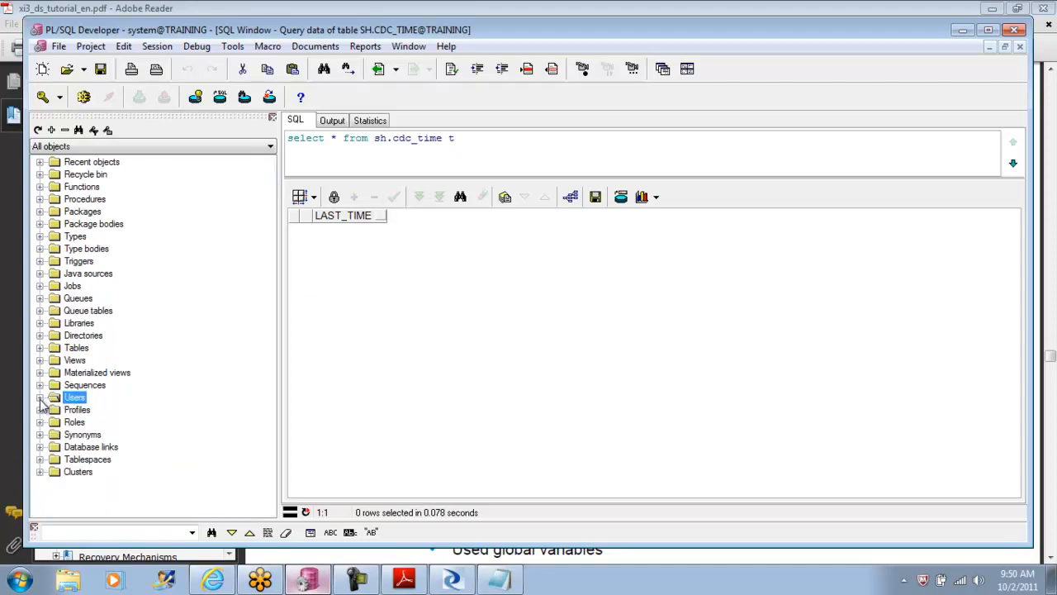
left_click(40, 398)
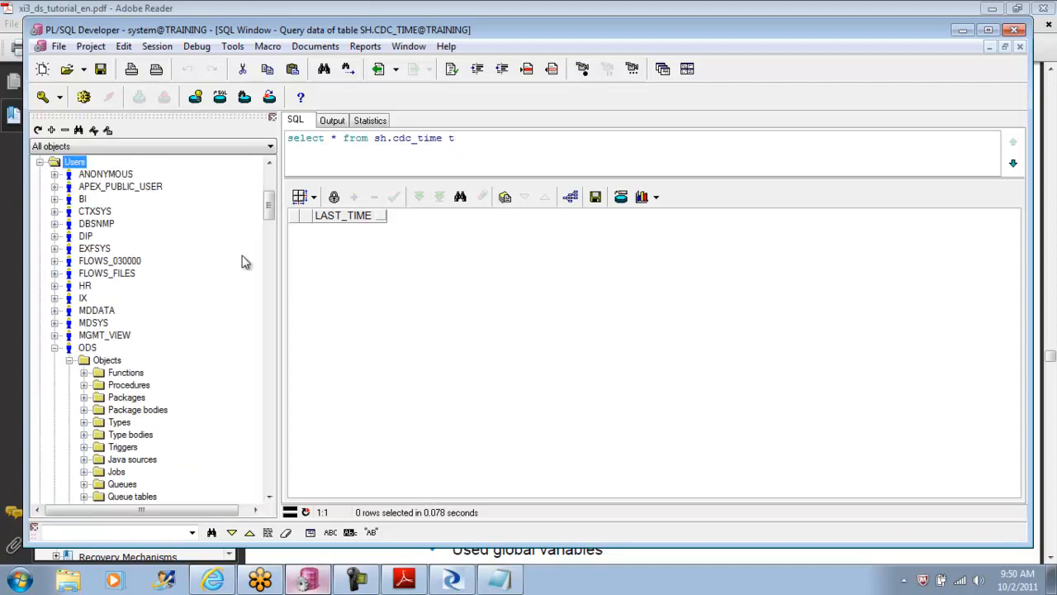
left_click_drag(272, 213, 272, 220)
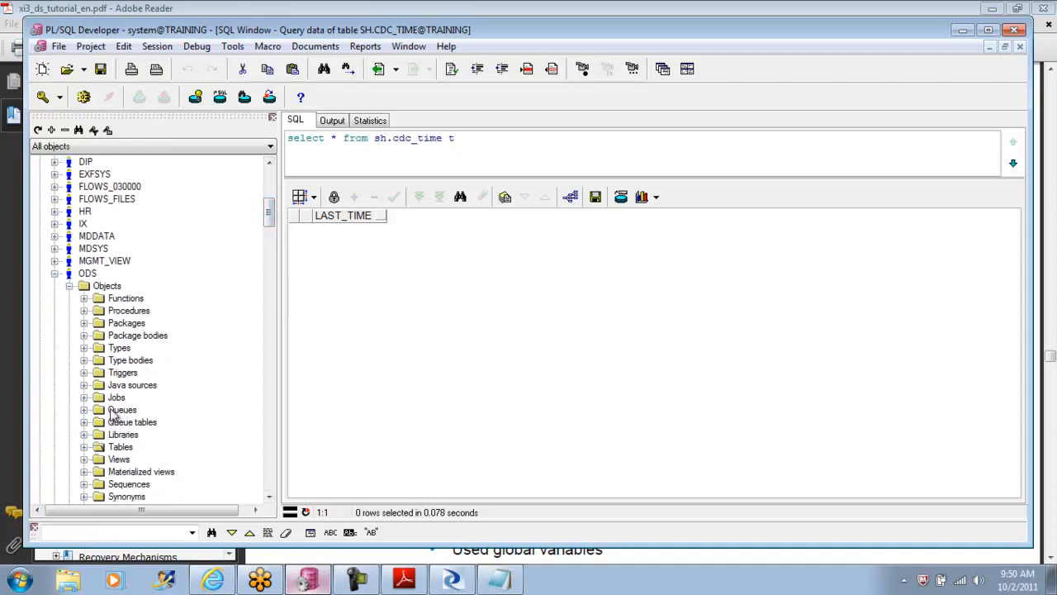
left_click(83, 446)
left_click(124, 458)
Step: Open the data of the ODS_CUSTOMER table for editing
right_click(132, 458)
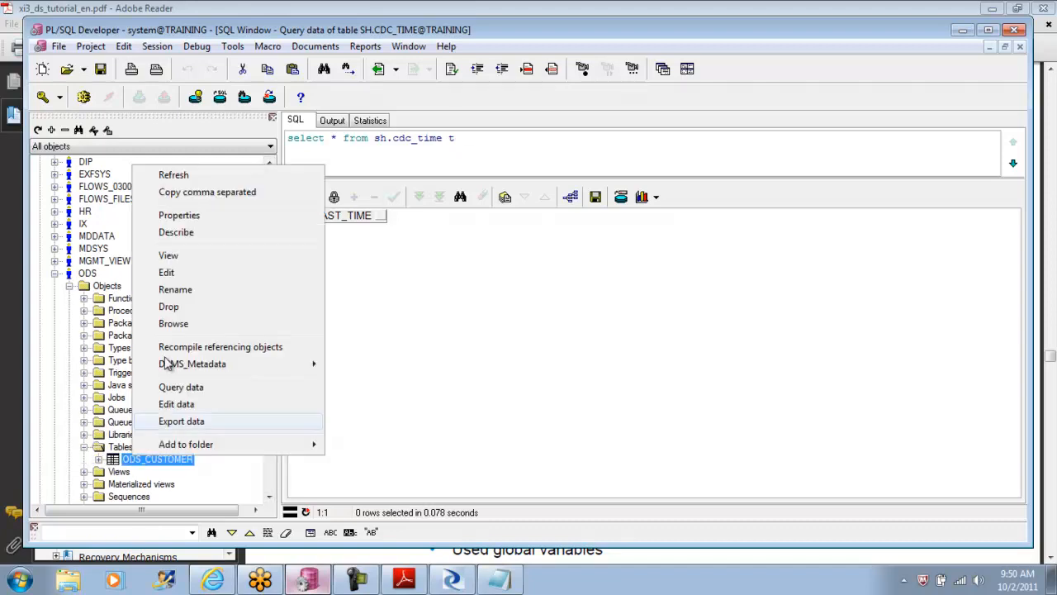
left_click(186, 274)
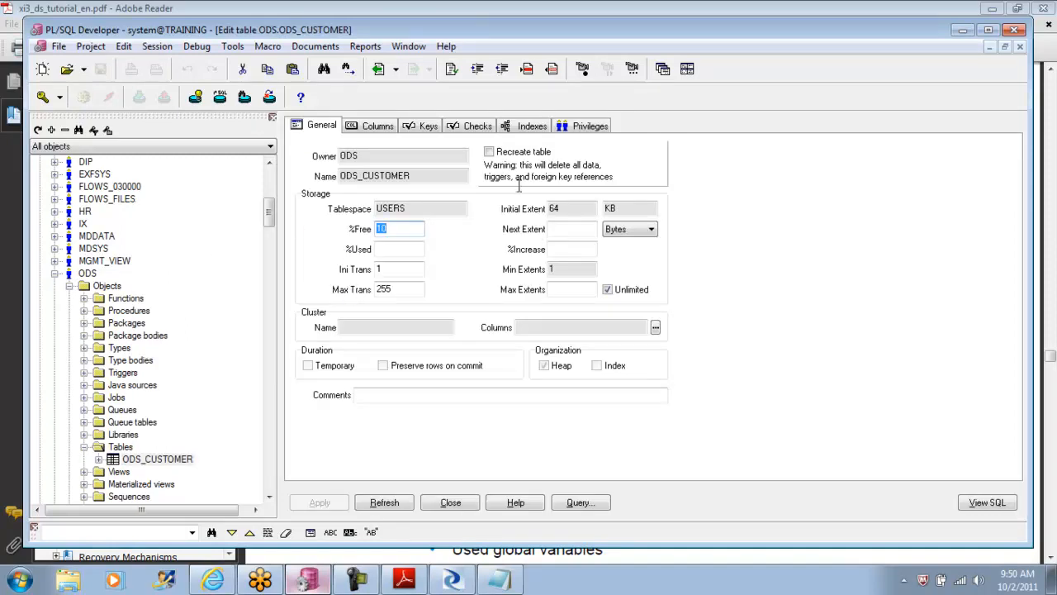
left_click(1020, 47)
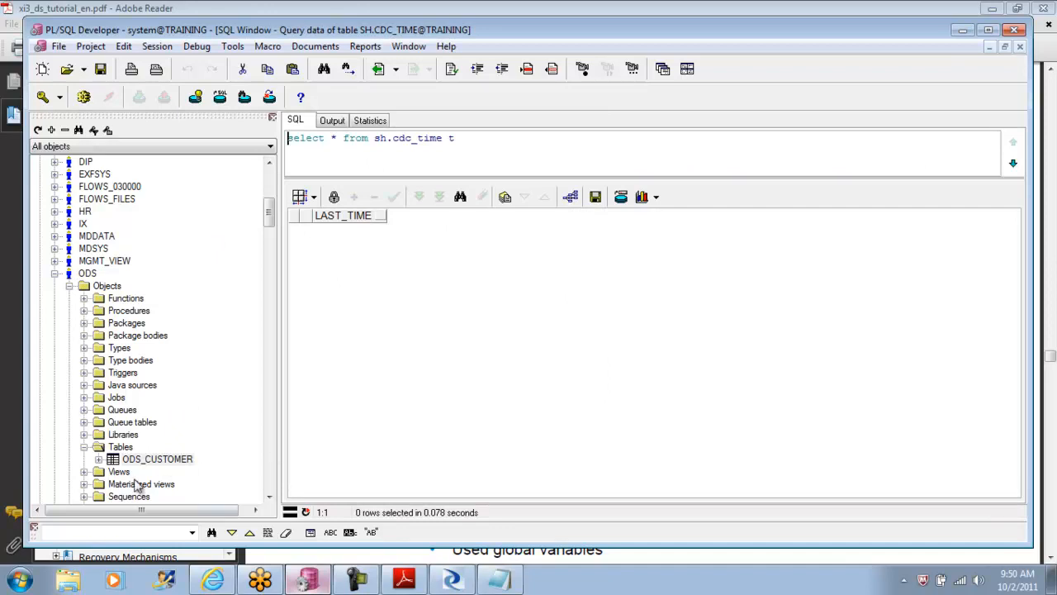
left_click(99, 460)
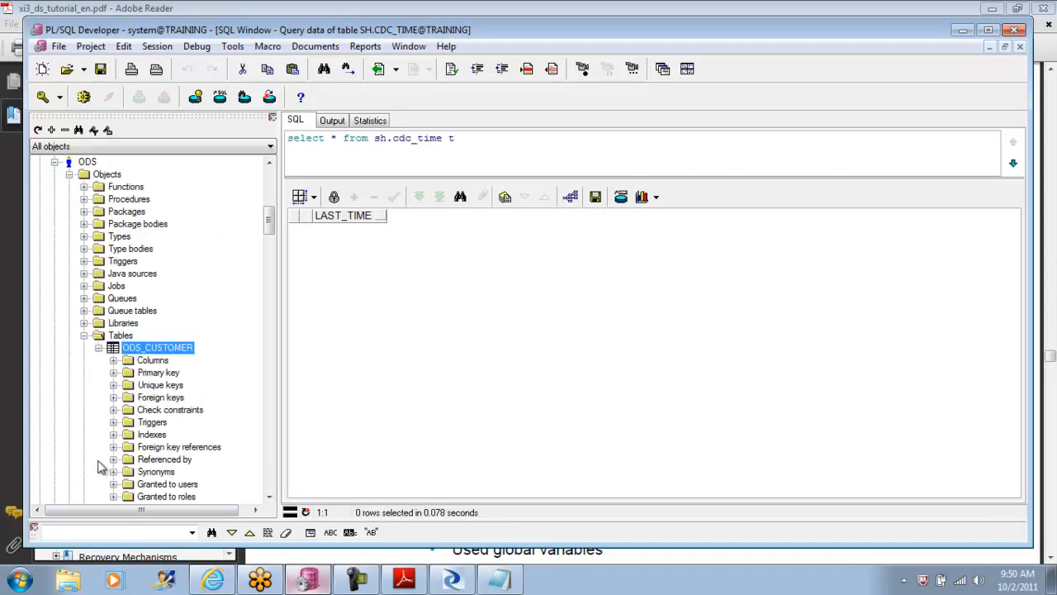
right_click(180, 350)
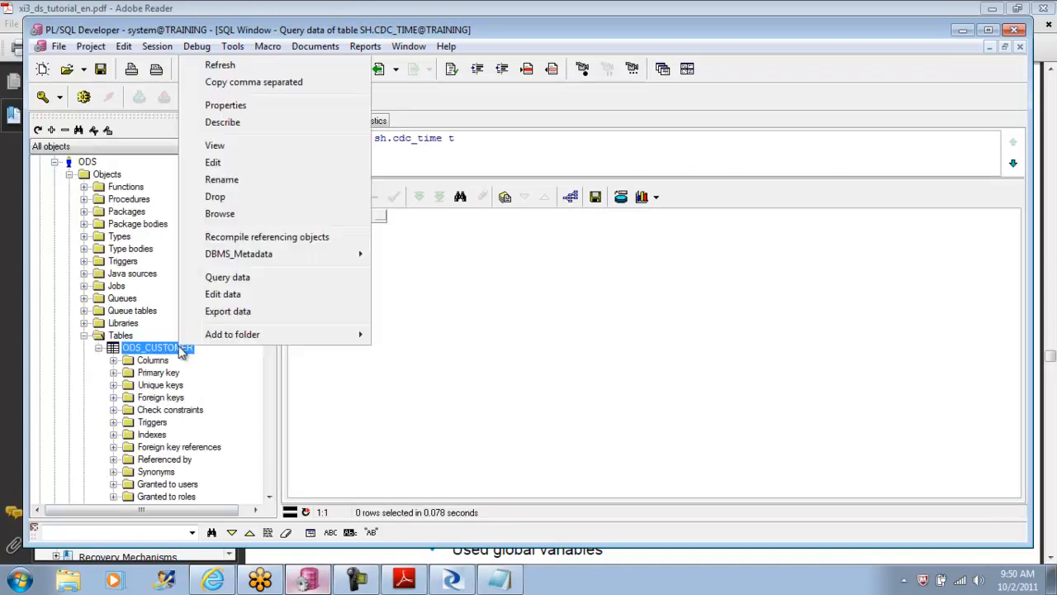
left_click(238, 294)
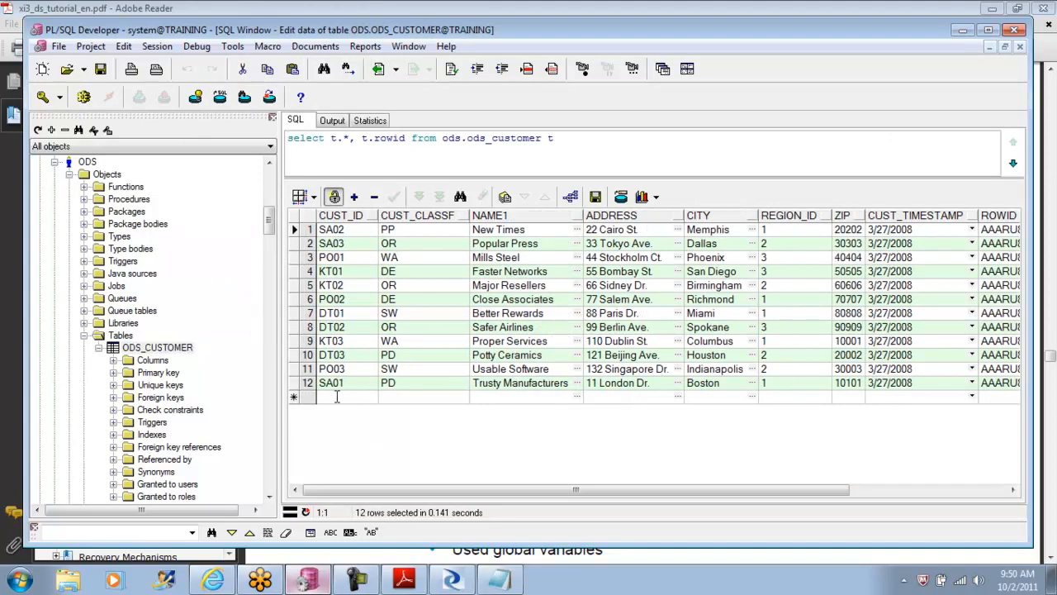
Step: Add a row with CUST_ID ZZZZ, CUST_CLASSF XX, CC for NAME1, ADDRESS, CITY and REGION_ID, and ZIP 999, leaving CUST_TIMESTAMP blank
left_click(337, 397)
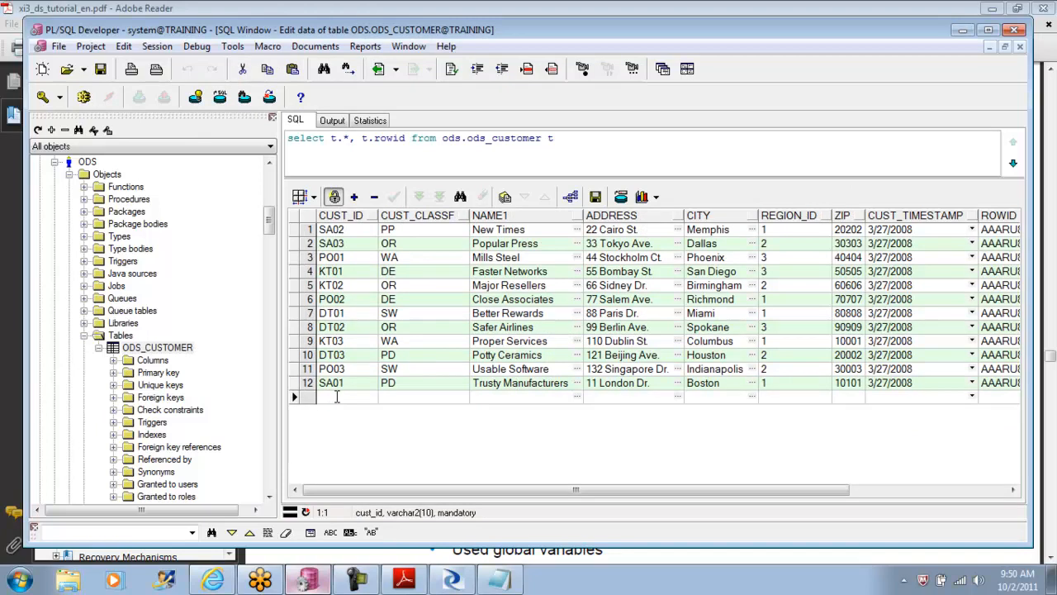
type("ZZZZ")
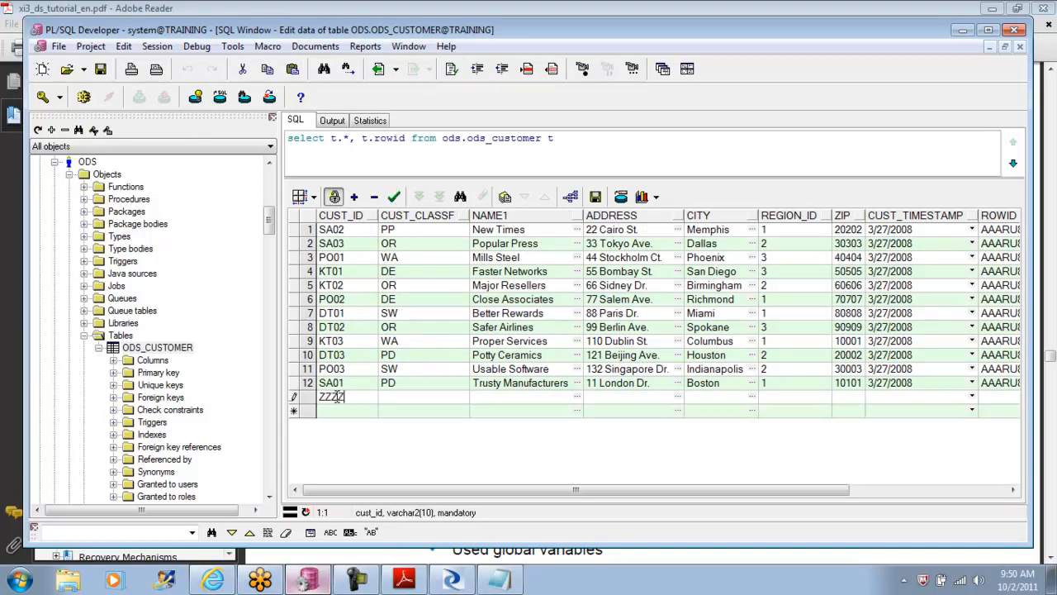
left_click(400, 399)
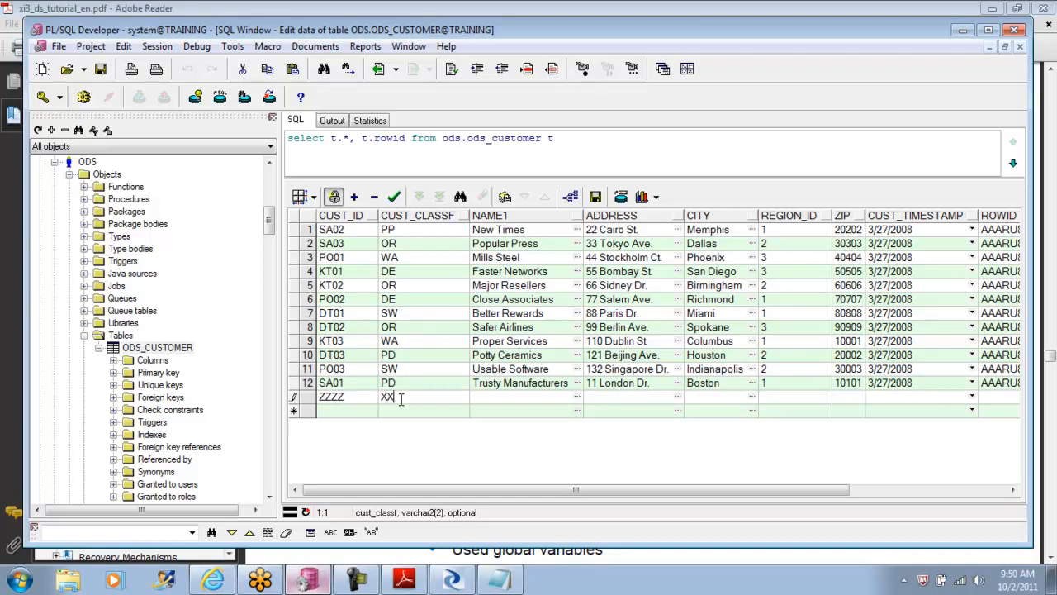
left_click(493, 399)
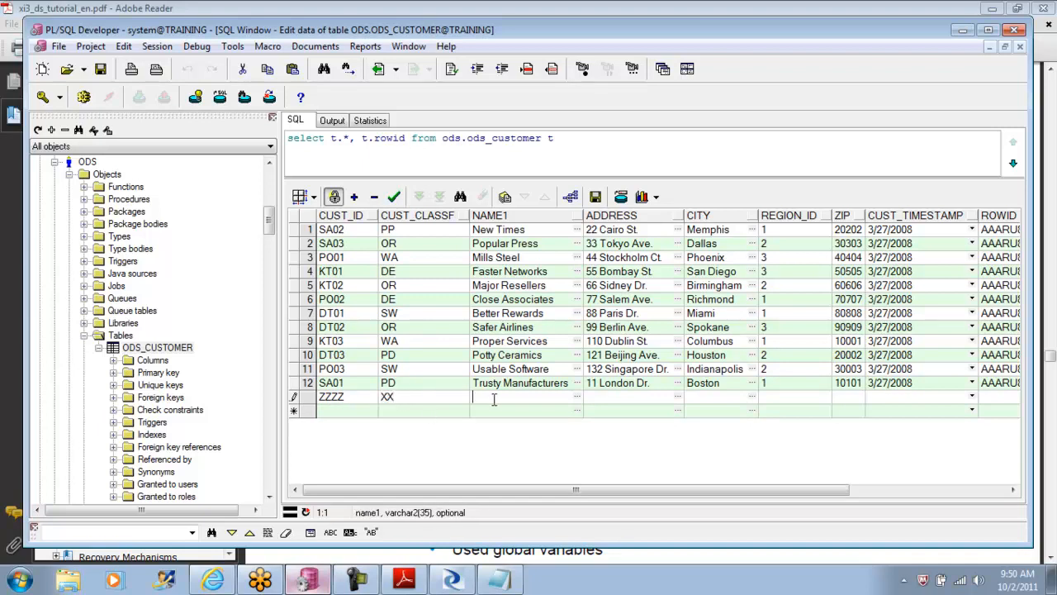
left_click(621, 396)
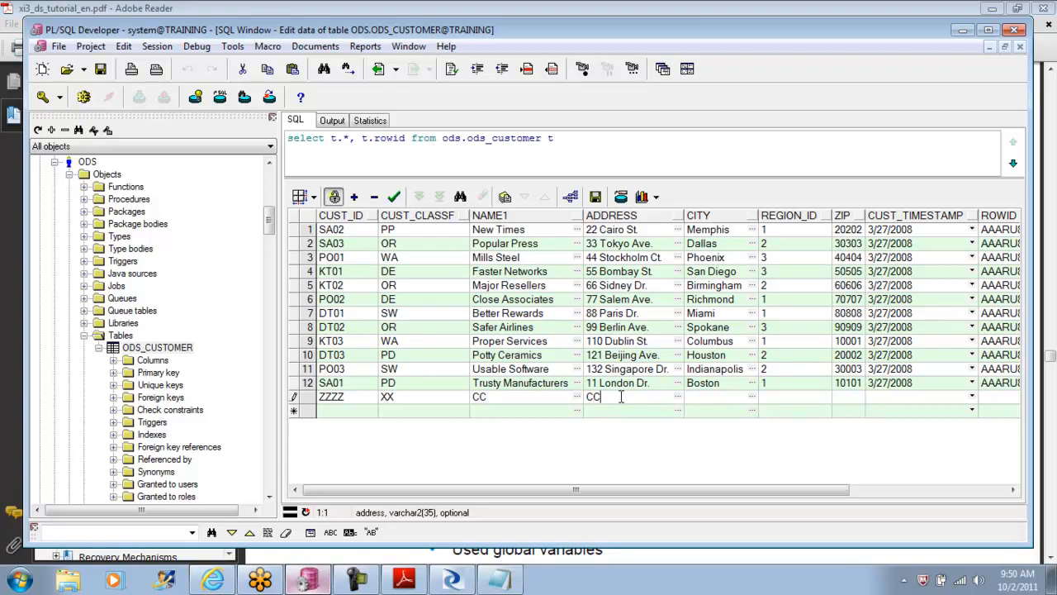
left_click(722, 395)
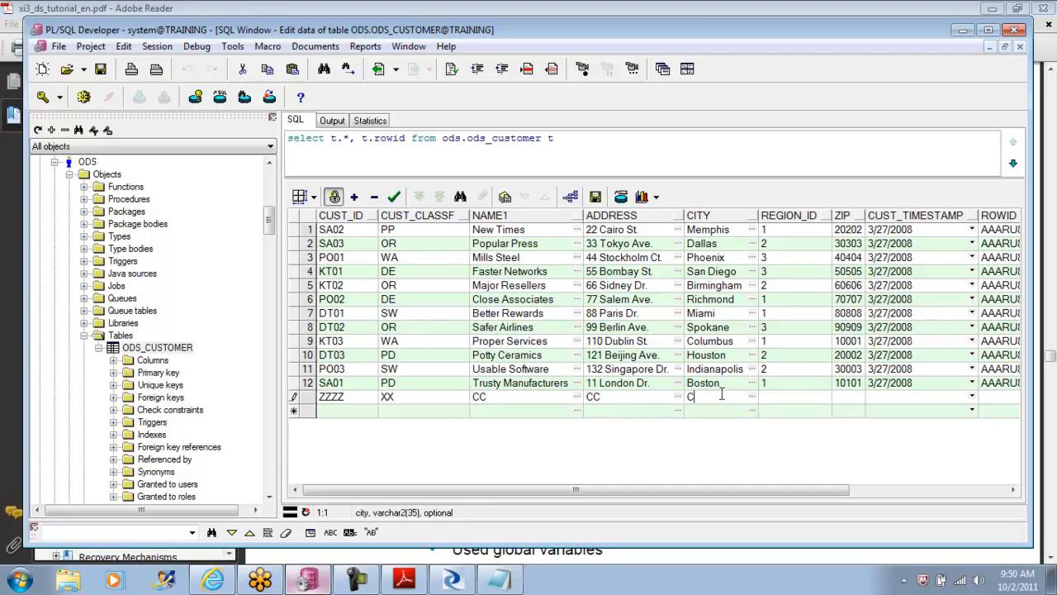
left_click(806, 393)
type("CC")
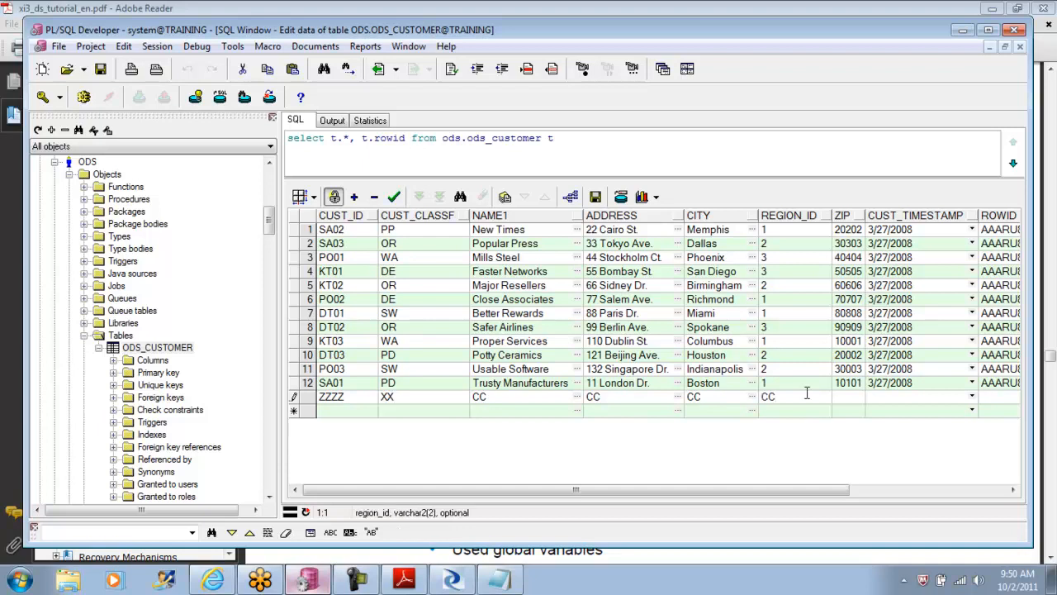
left_click(859, 398)
type("999")
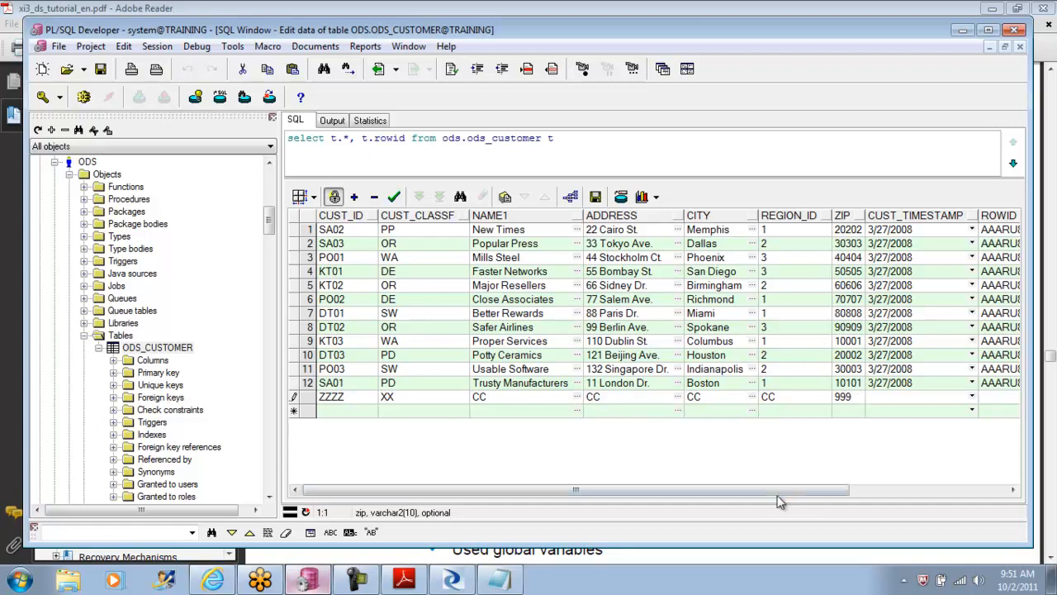
left_click_drag(802, 491, 964, 512)
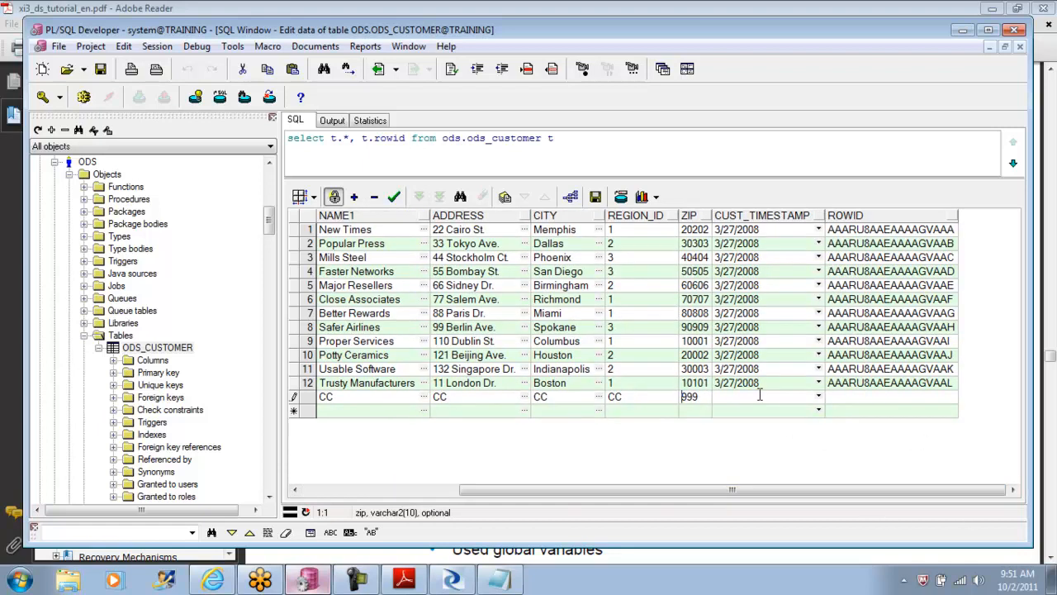
Step: Post the new ODS_CUSTOMER row and commit the transaction
left_click(394, 196)
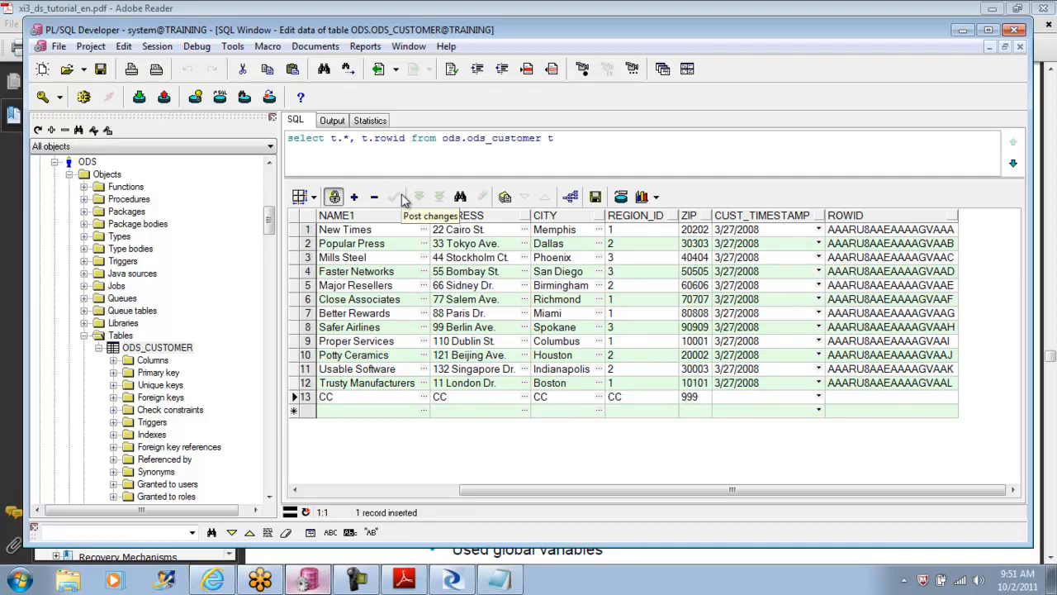
left_click(139, 96)
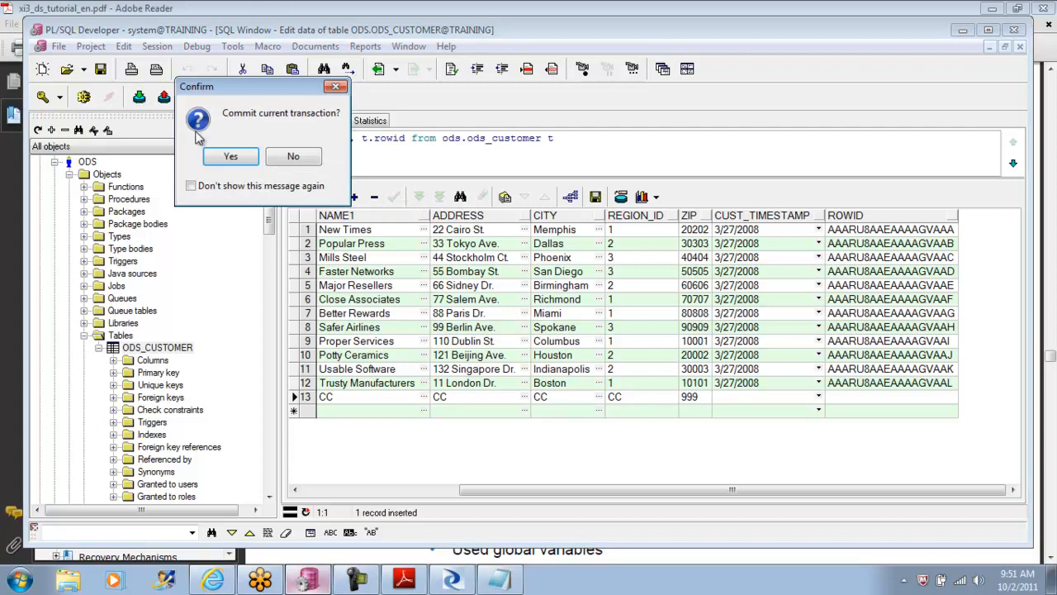
left_click(230, 158)
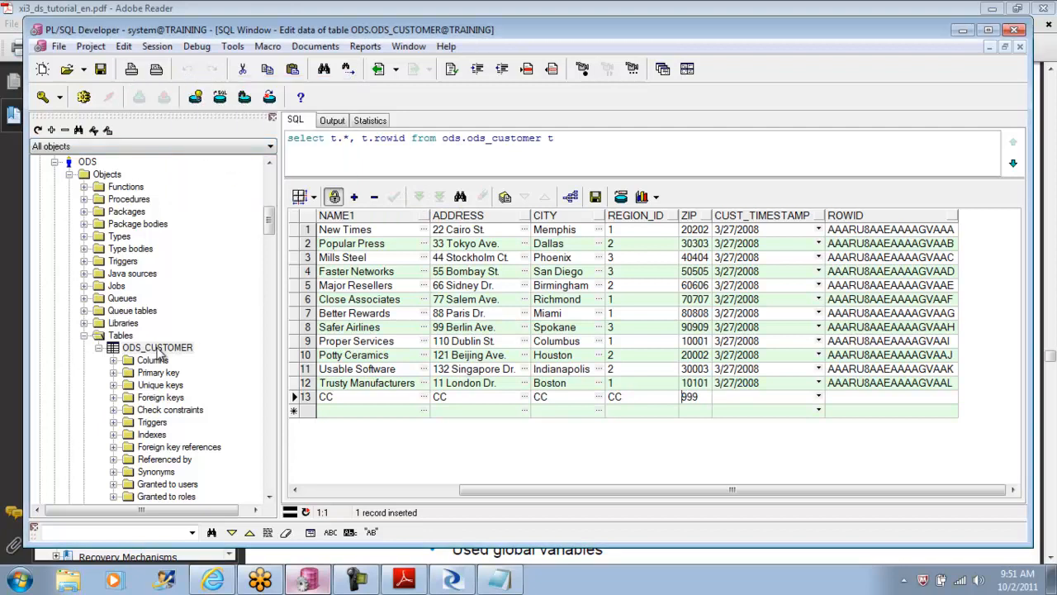
Step: Rerun the ODS_CUSTOMER query and check the CUST_TIMESTAMP value of the added row
left_click(568, 139)
key("F8")
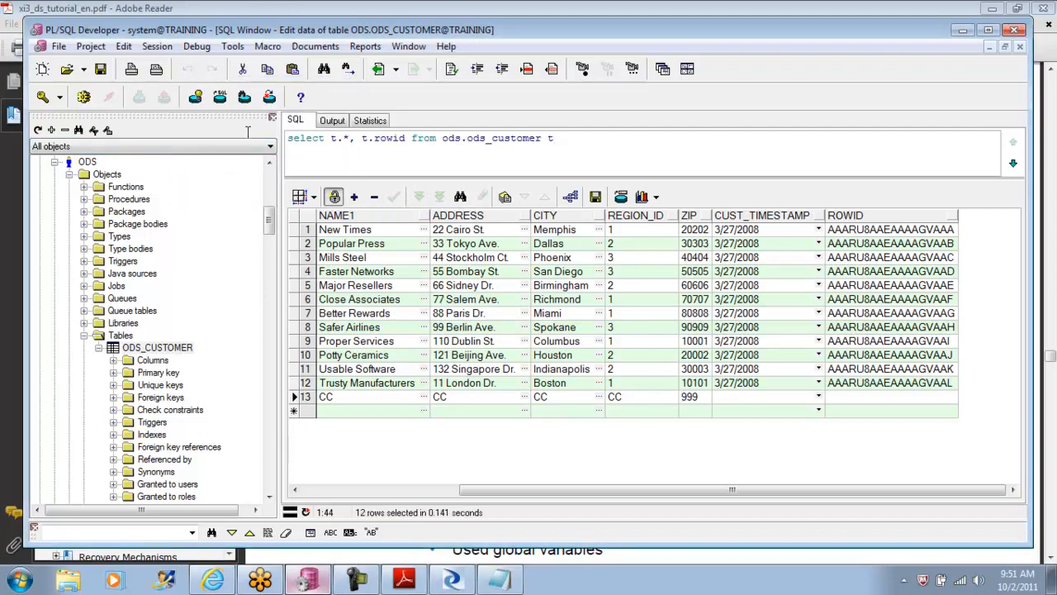
key("ctrl+a")
left_click(83, 96)
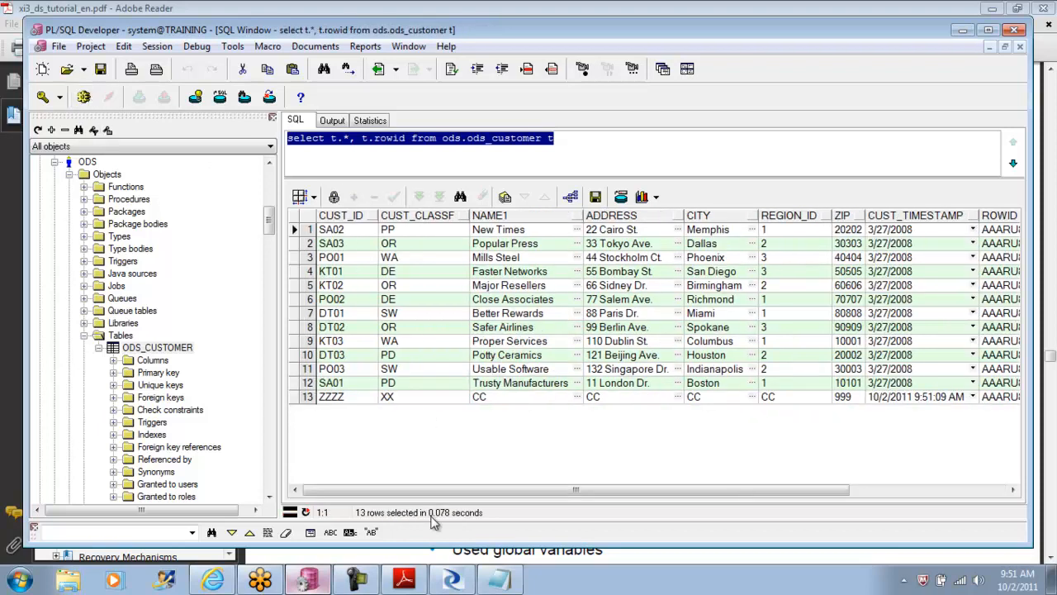
left_click_drag(413, 490, 575, 489)
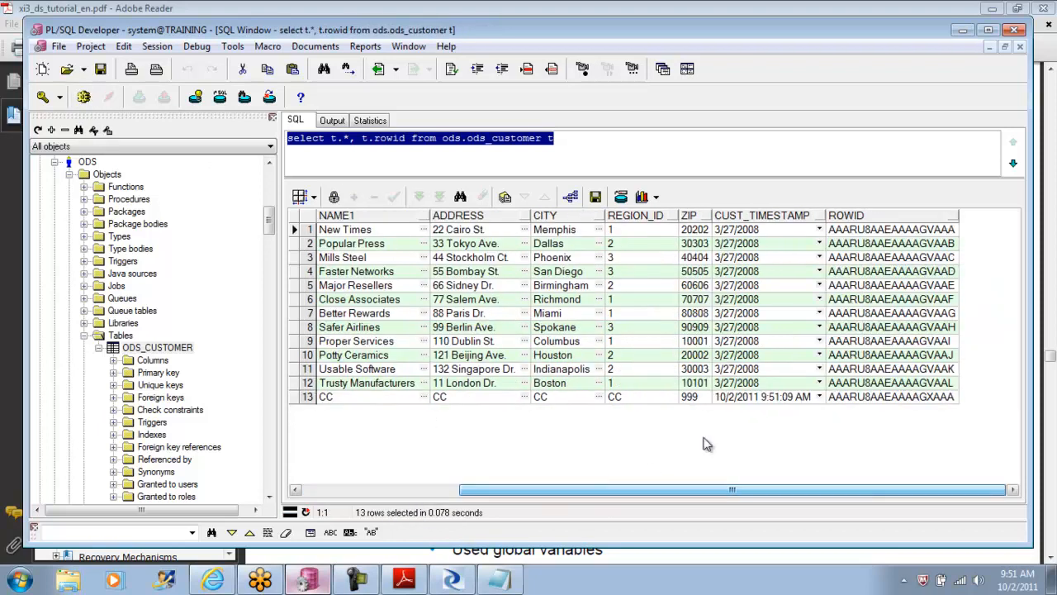
left_click(774, 396)
left_click_drag(718, 399, 838, 401)
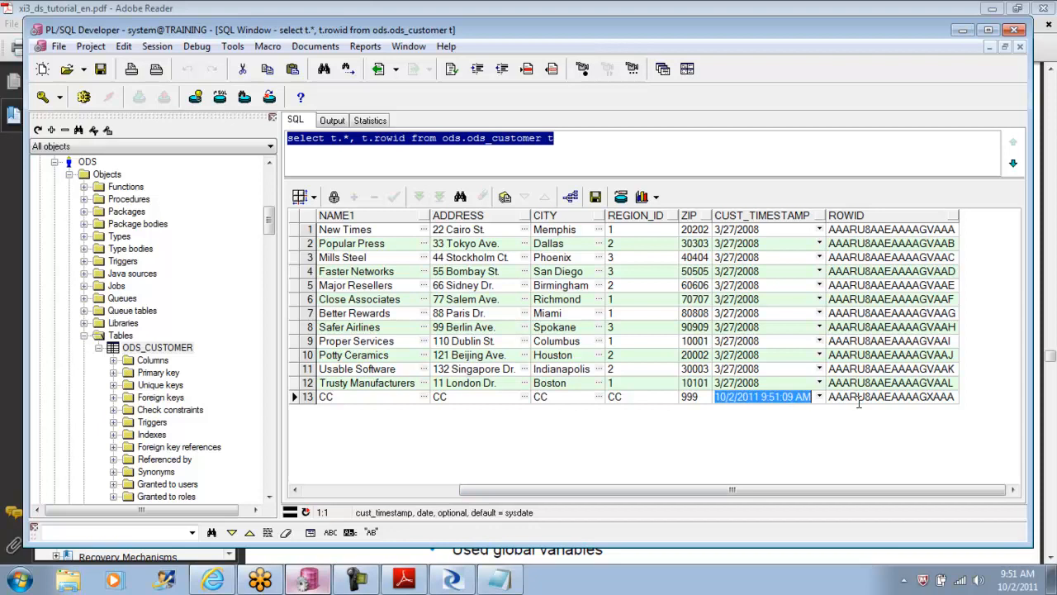
Step: Switch to Data Services Designer and execute JOB_CDC_Delta with the default execution properties
left_click(453, 581)
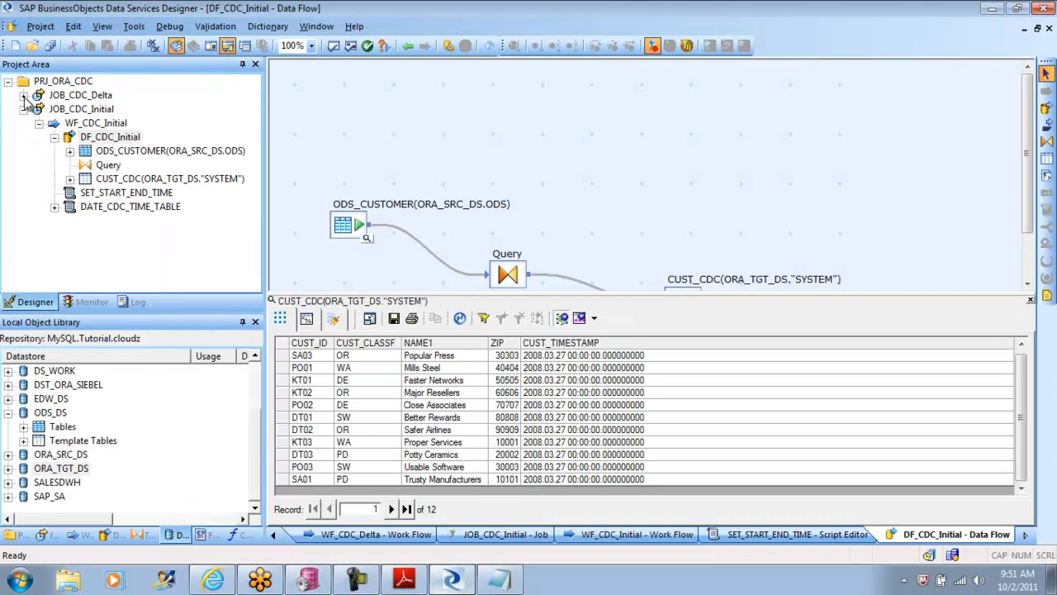
left_click(66, 96)
right_click(67, 97)
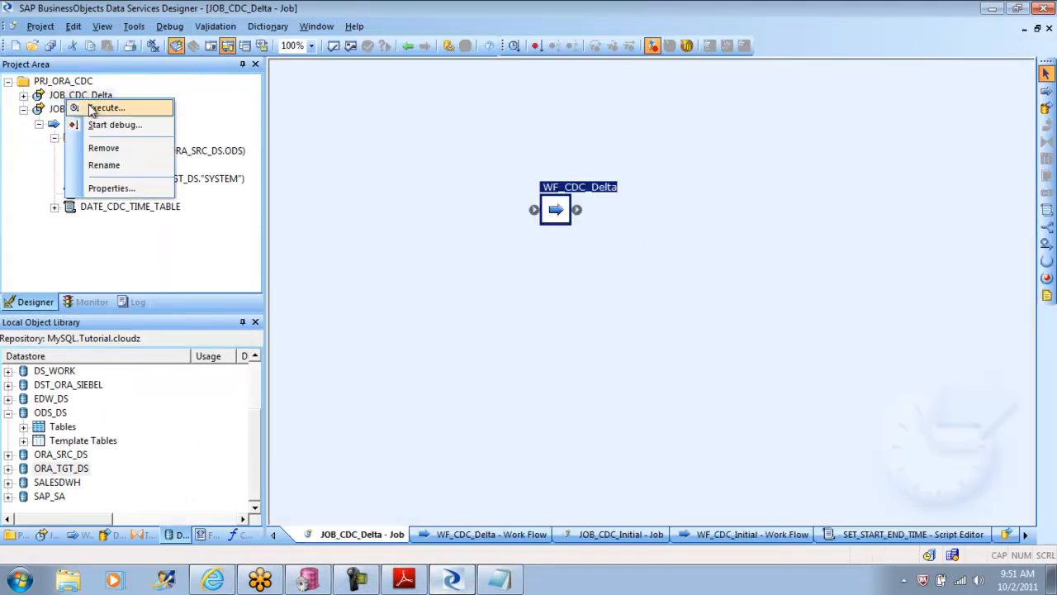
left_click(91, 107)
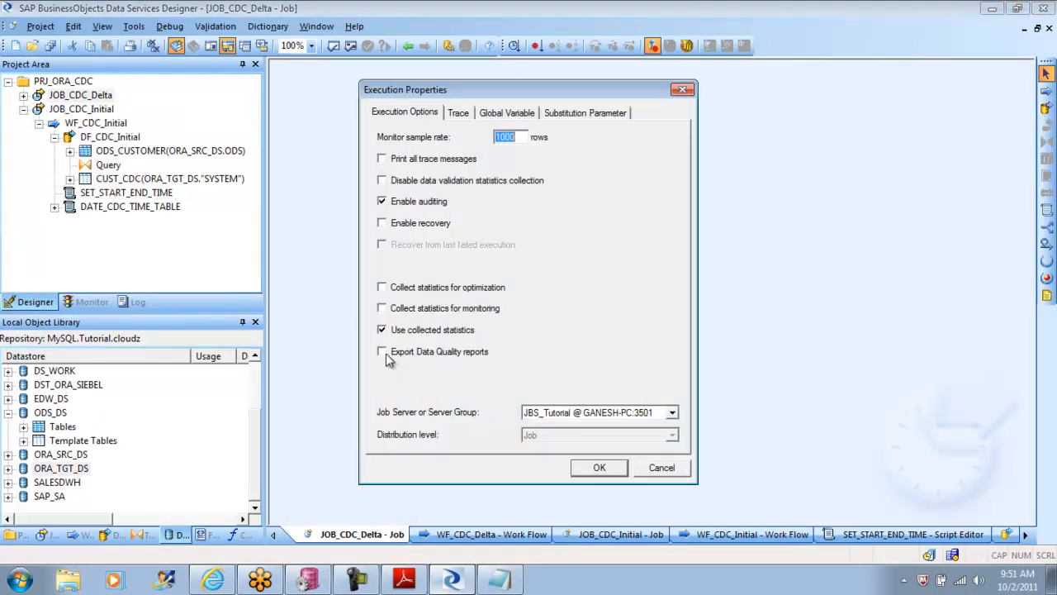
left_click(596, 467)
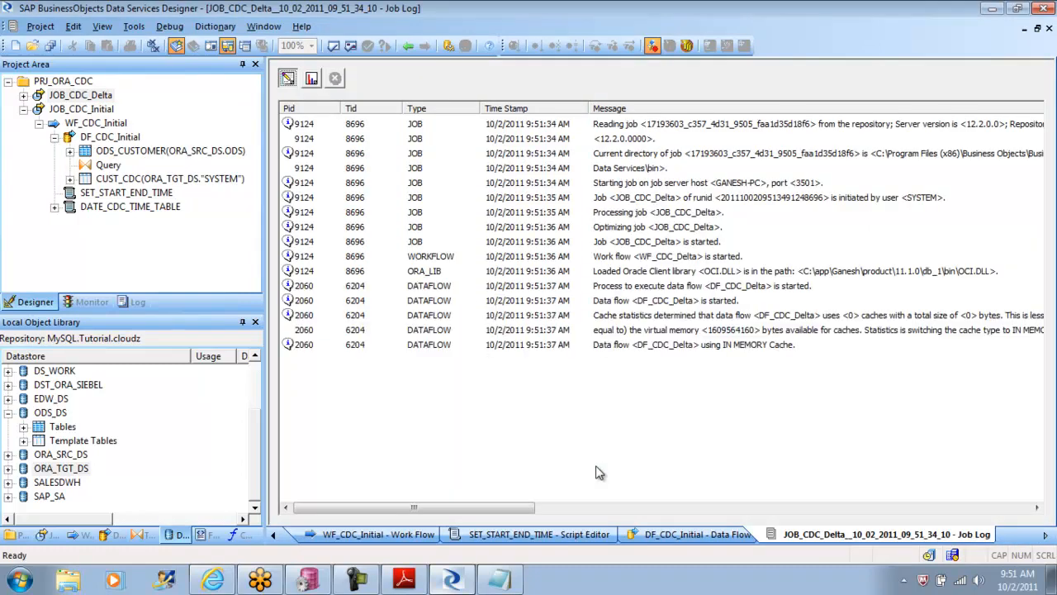
Step: Check the row counts in the JOB_CDC_Delta monitor log and the messages in its trace log, and return to the job
left_click(313, 81)
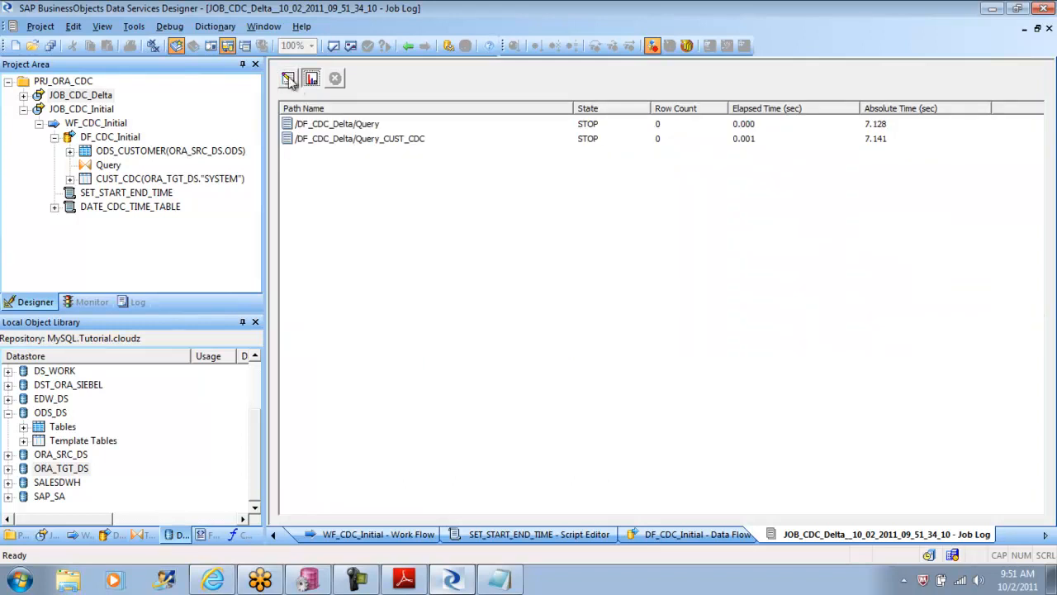
left_click(289, 80)
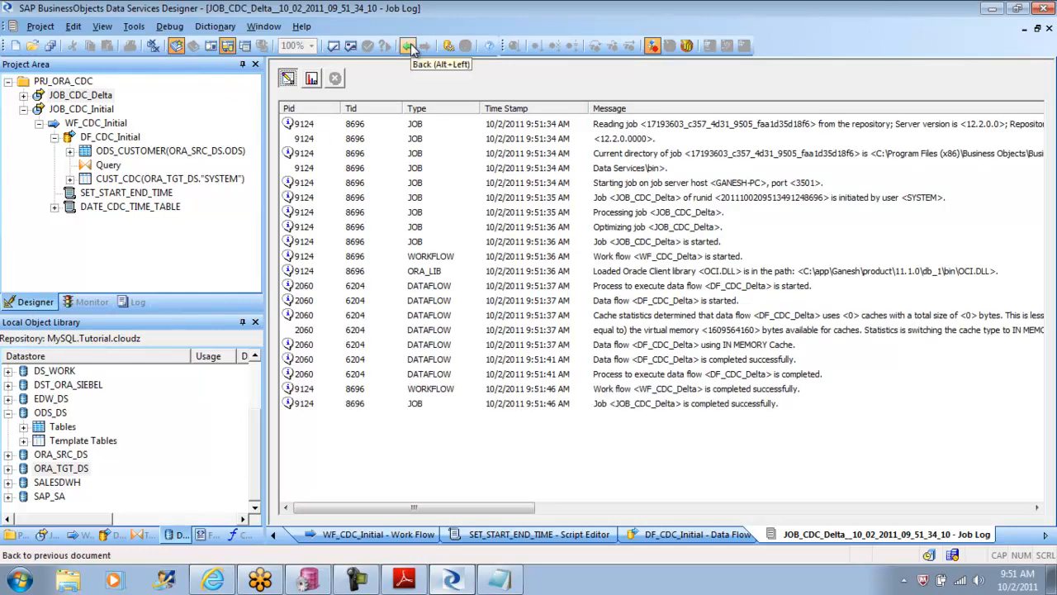
left_click(313, 79)
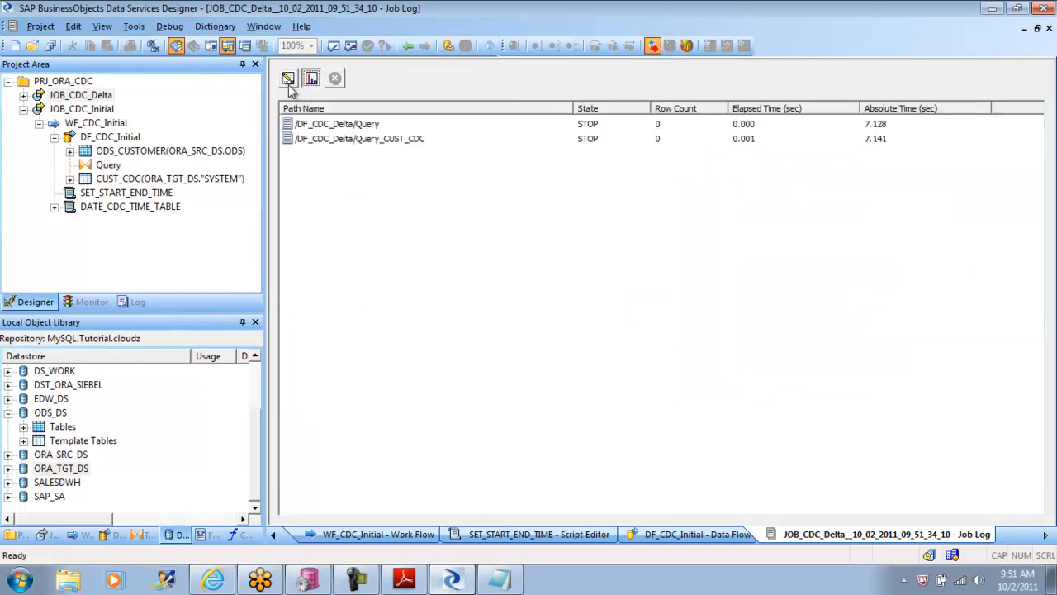
left_click(288, 80)
left_click(408, 46)
left_click(408, 47)
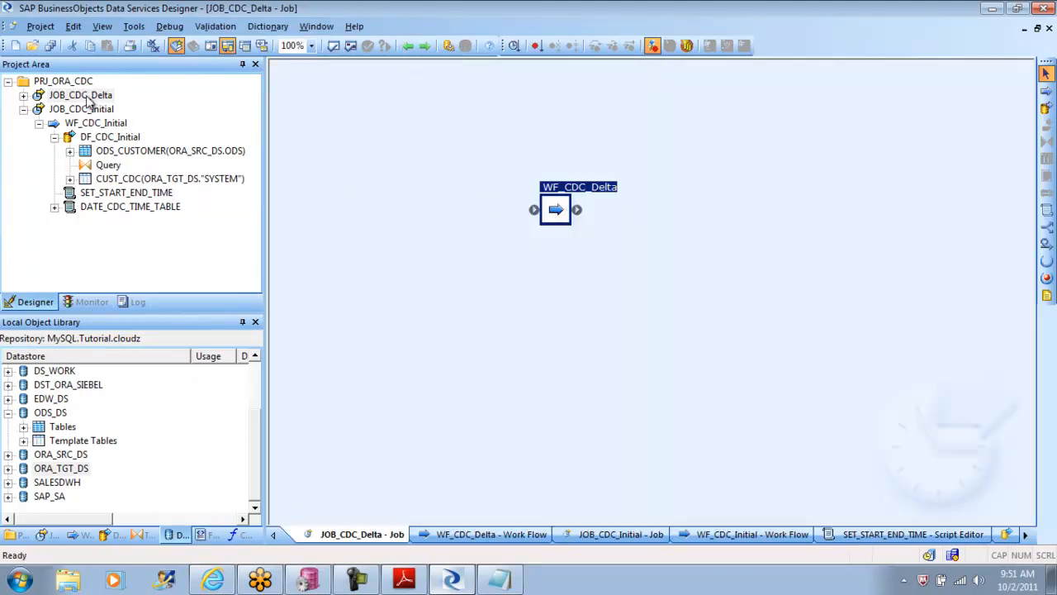
Step: Open the SET_START_END_TIME script in WF_CDC_Delta and check which table supplies $GV_STARTTIME
double_click(559, 213)
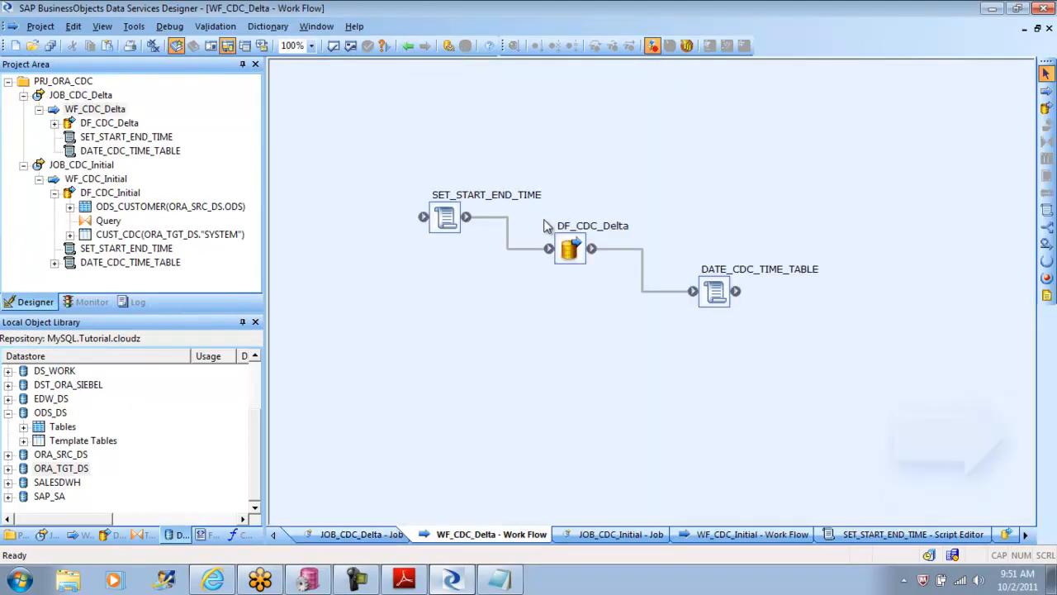
double_click(445, 217)
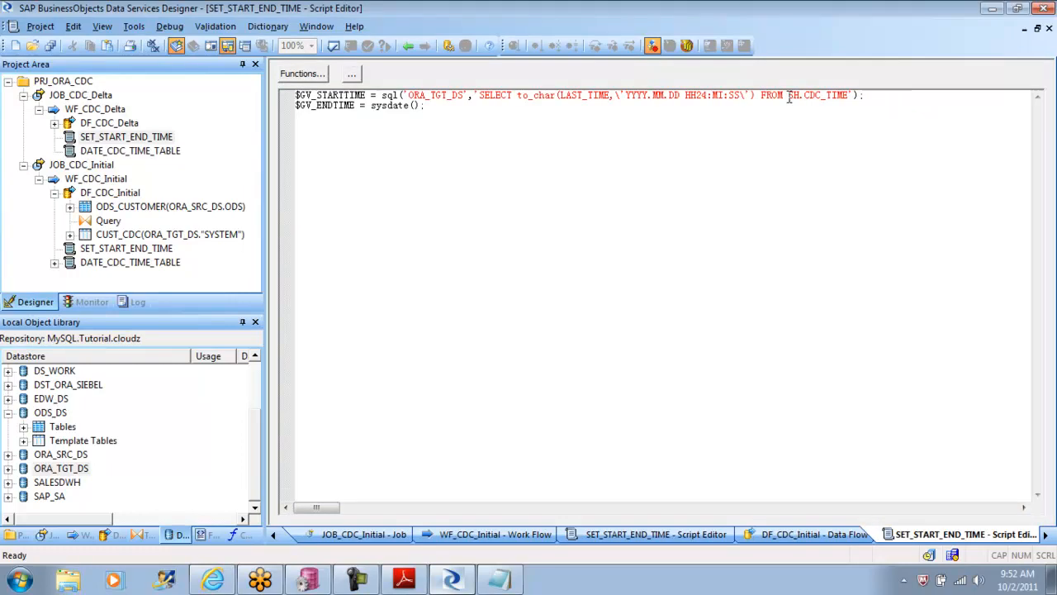
left_click_drag(789, 96, 848, 97)
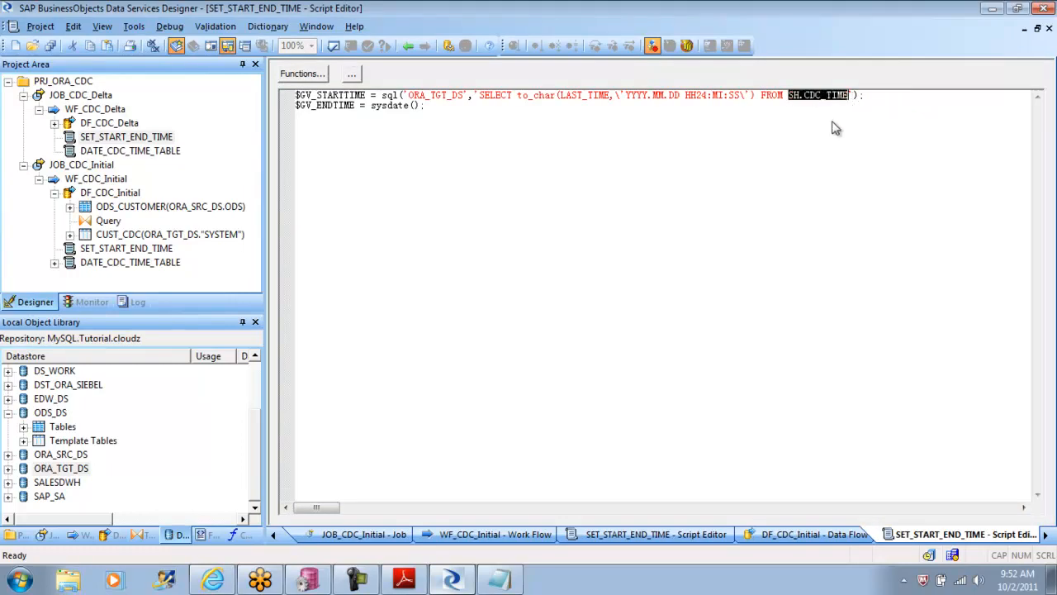
Step: Switch to PL/SQL Developer, collapse the ODS user and list the tables of the SH user
left_click(312, 580)
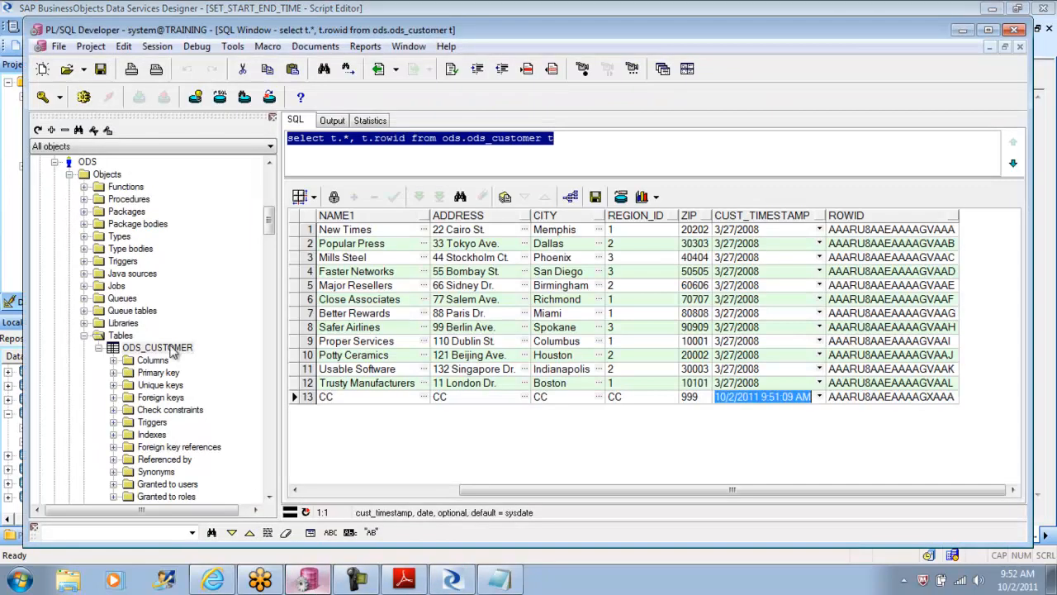
left_click(85, 336)
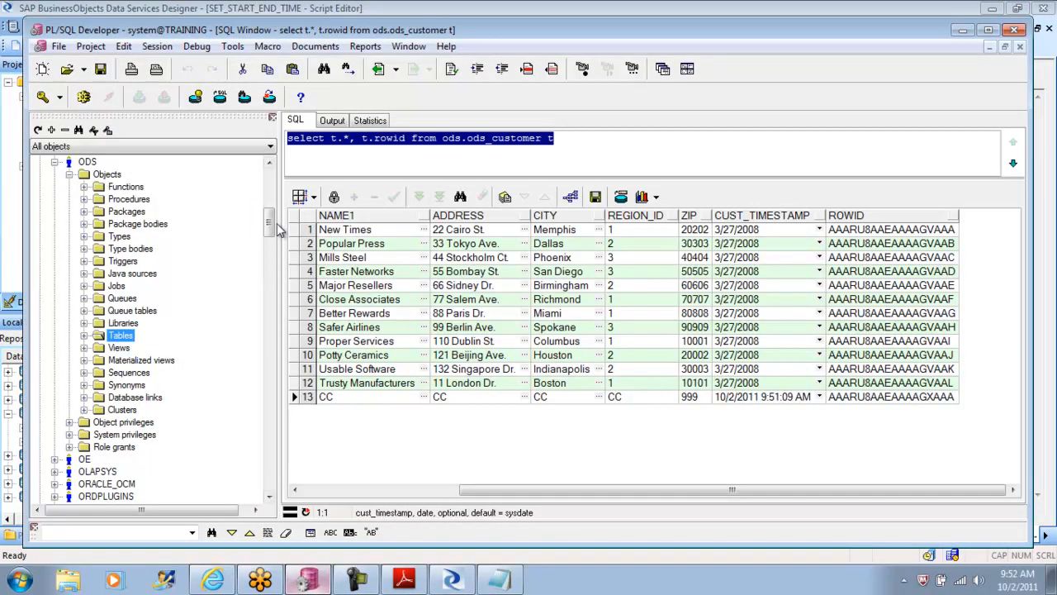
scroll(272, 212, "up", 2)
scroll(273, 212, "up", 5)
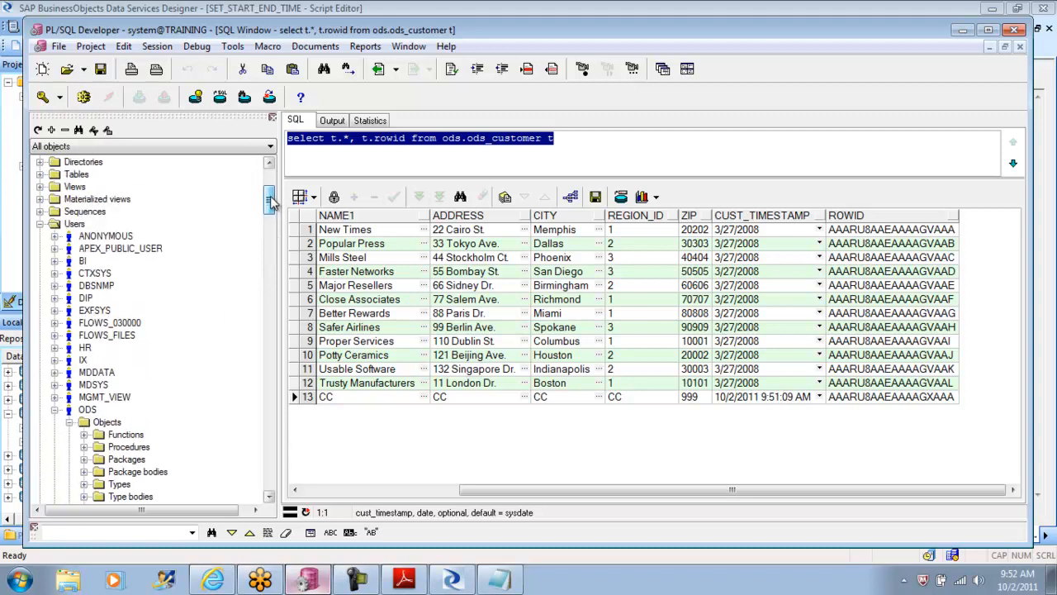
left_click(55, 410)
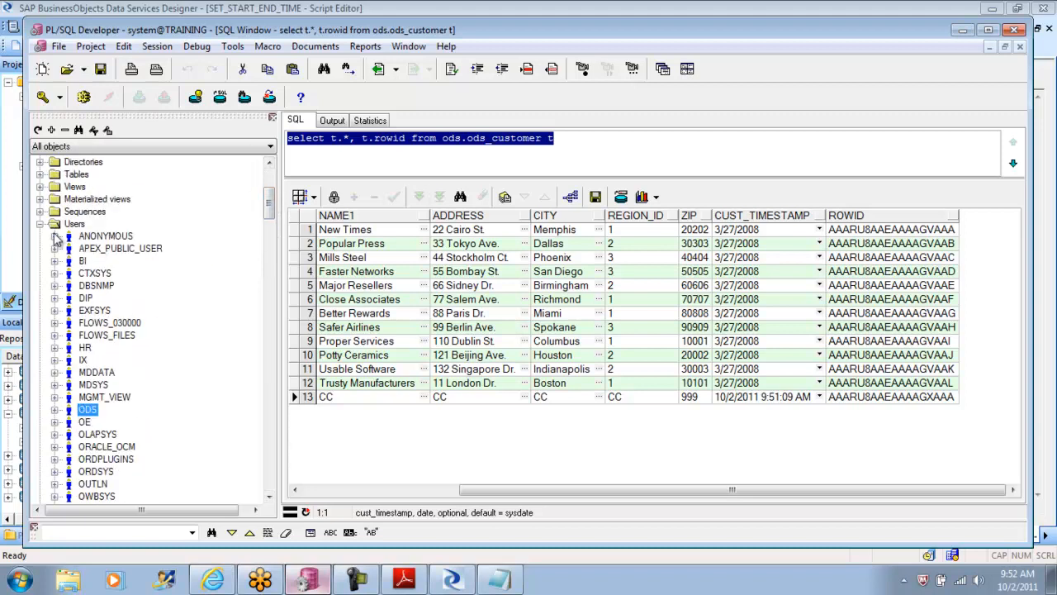
scroll(272, 221, "down", 3)
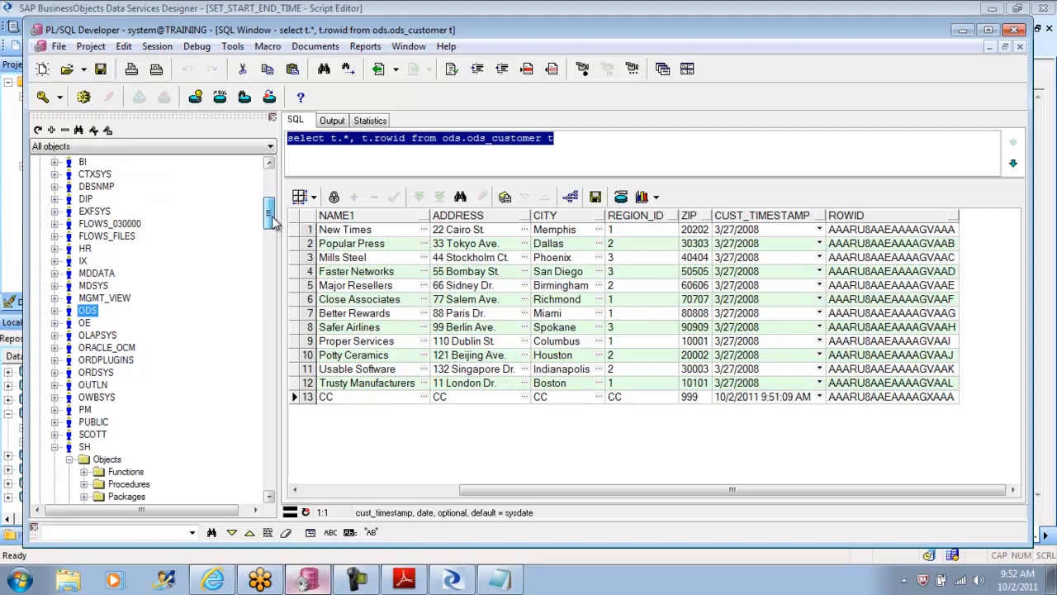
scroll(273, 221, "down", 4)
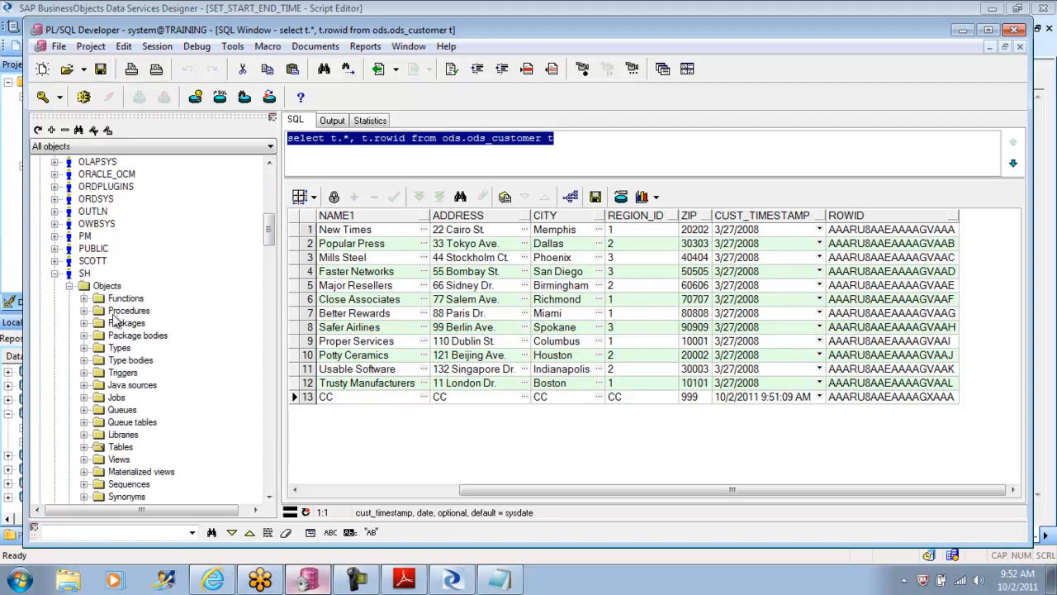
left_click(84, 447)
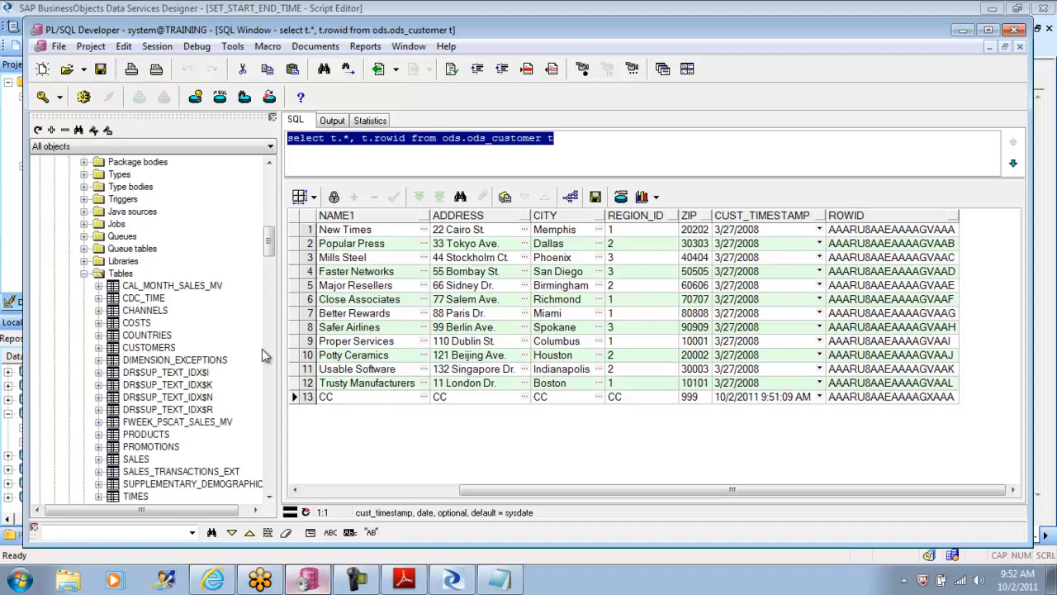
Step: Query the data of the SH table CDC_TIME and check its LAST_TIME value
left_click(157, 299)
right_click(157, 298)
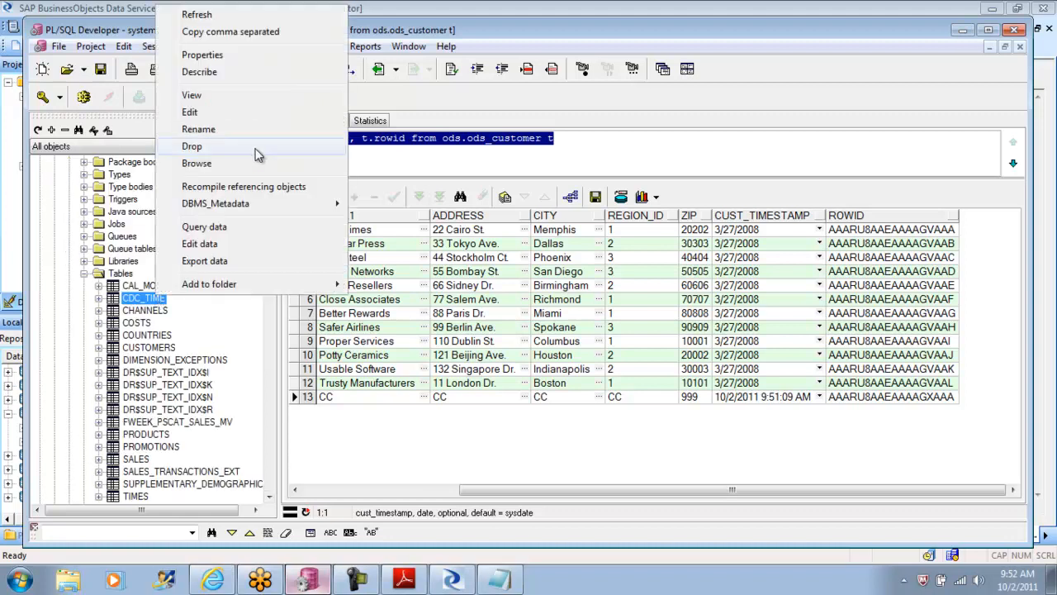
left_click(215, 228)
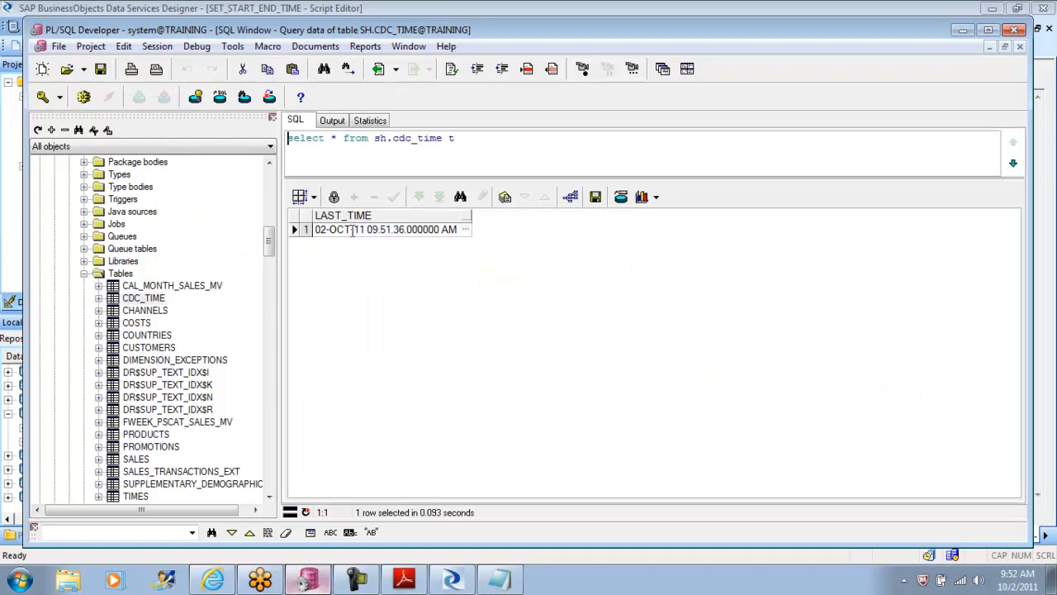
left_click_drag(315, 230, 461, 233)
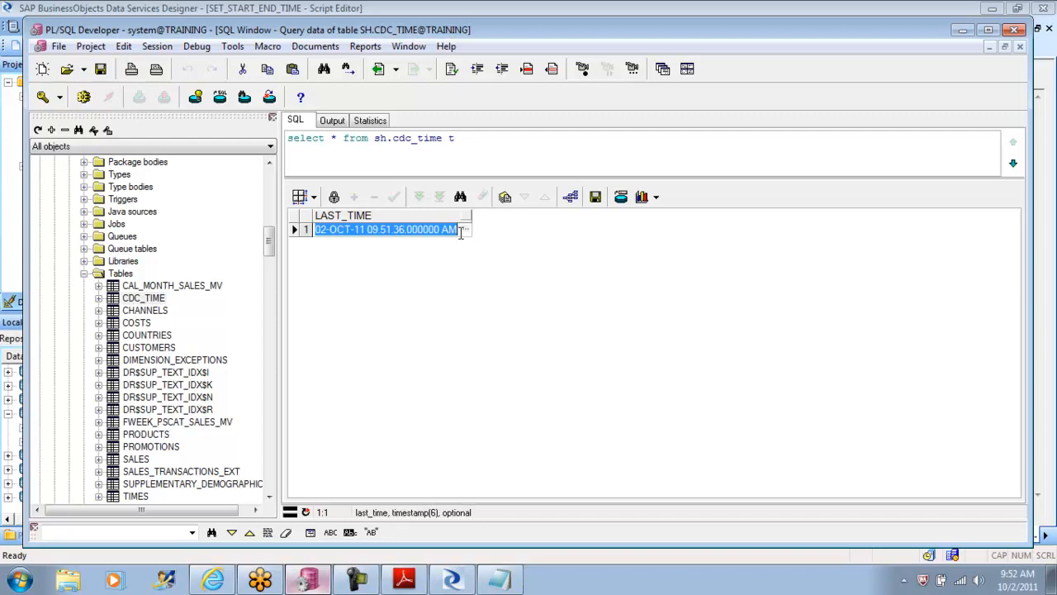
Step: Switch to Data Services Designer and examine the WHERE clause of the Query transform in DF_CDC_Delta
left_click(453, 581)
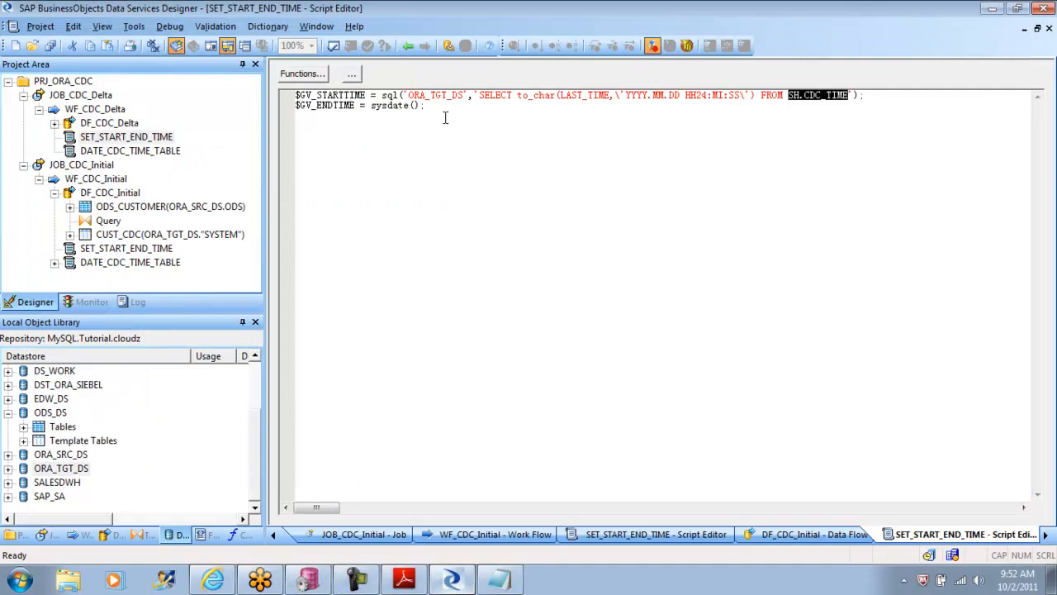
left_click(408, 46)
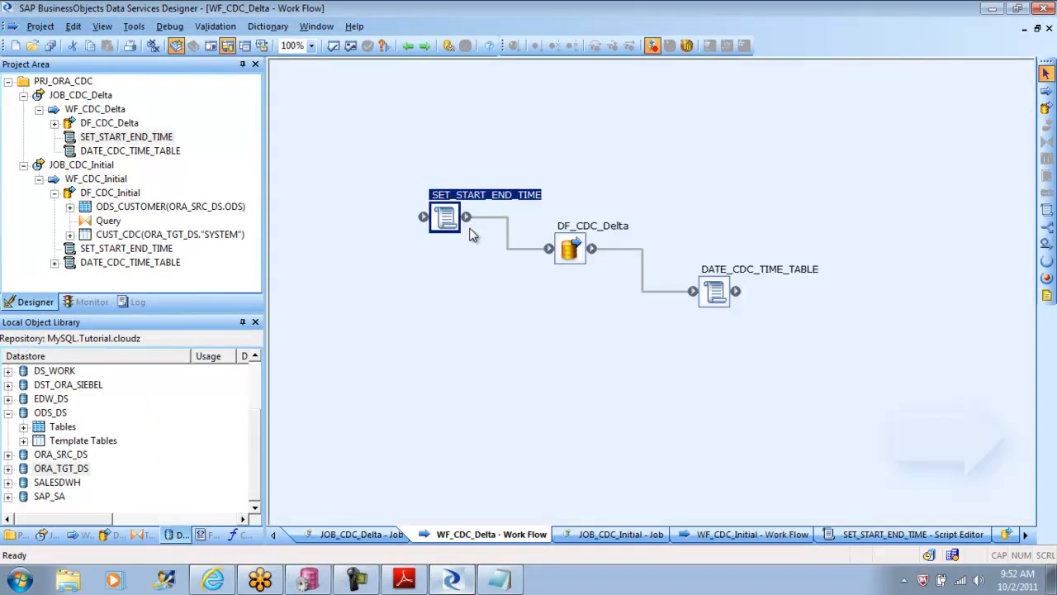
double_click(570, 248)
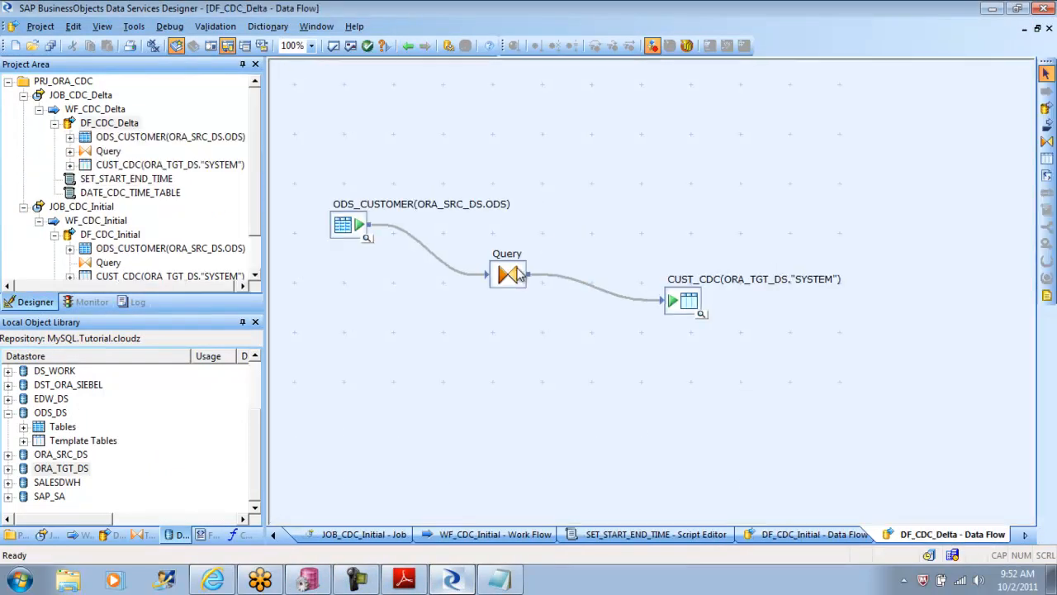
double_click(507, 274)
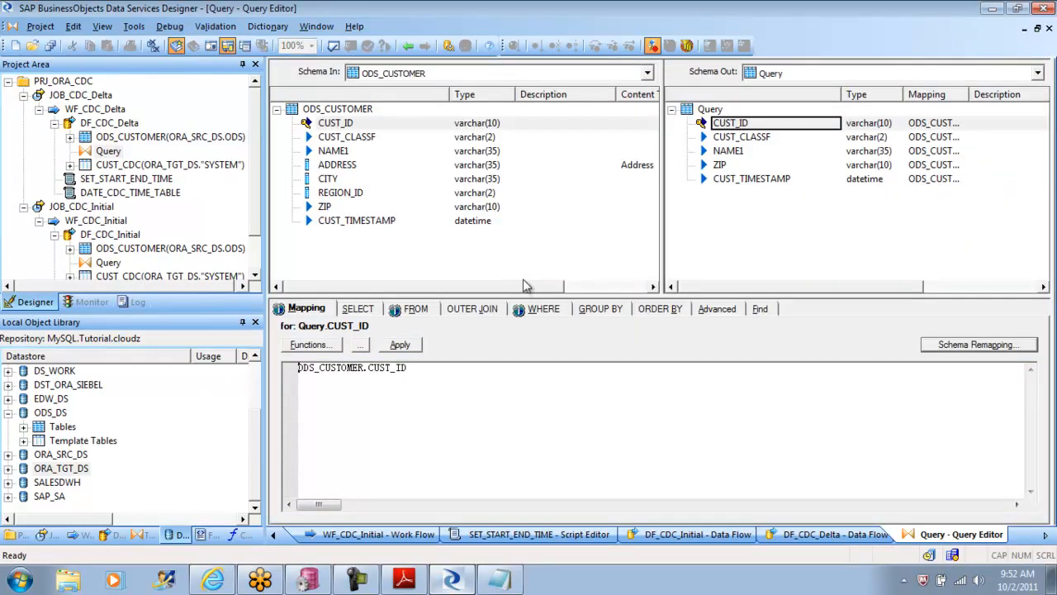
left_click(548, 313)
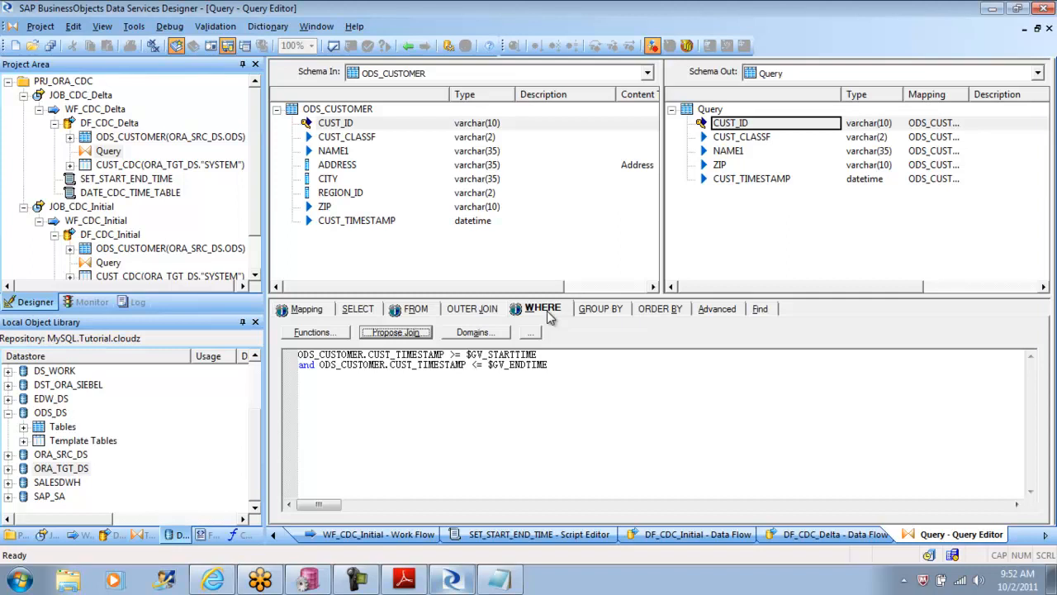
Step: Return to the SET_START_END_TIME script and review the LAST_TIME date format and both variable assignments
left_click(407, 46)
left_click(408, 46)
double_click(445, 222)
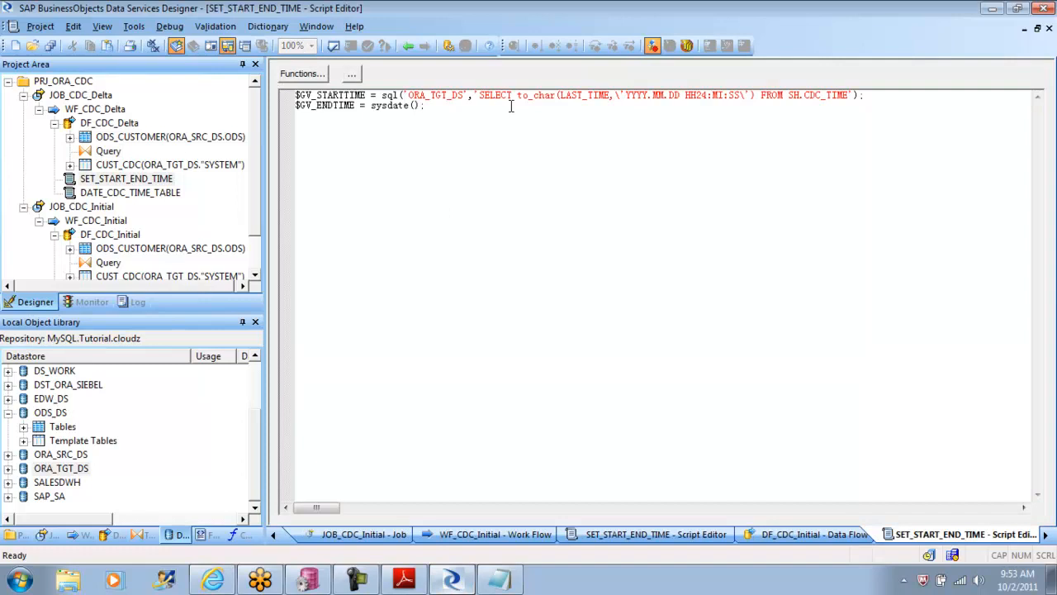
left_click_drag(614, 97, 738, 96)
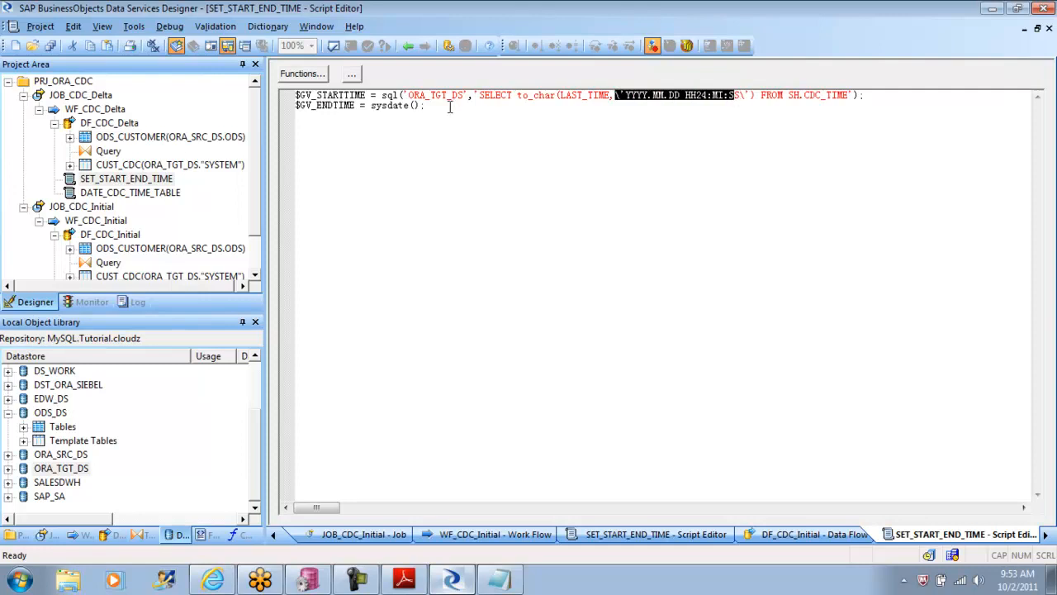
left_click_drag(439, 104, 279, 97)
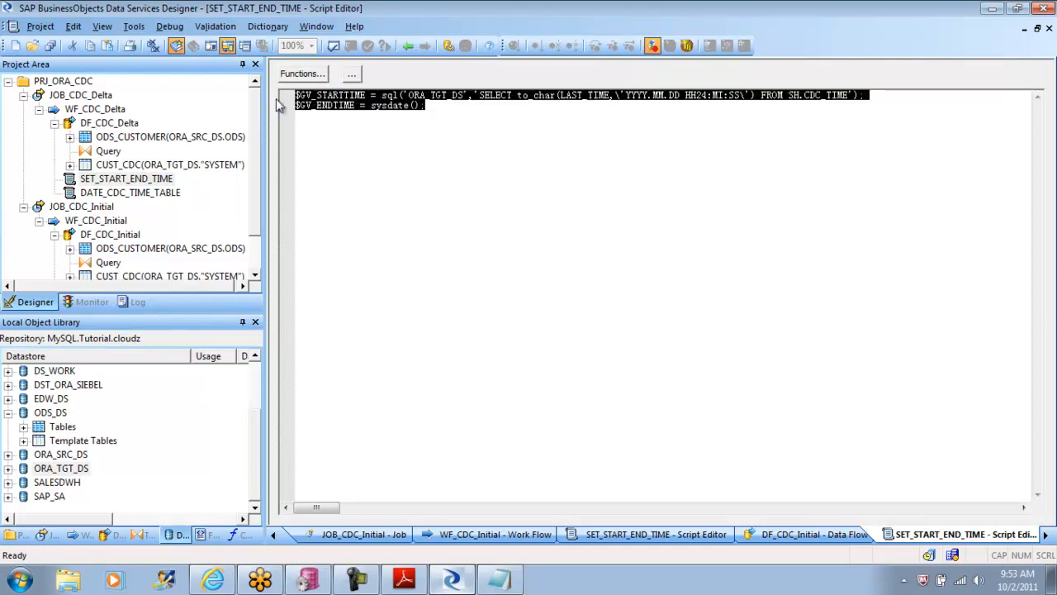
left_click_drag(429, 105, 287, 95)
Step: Reopen the DF_CDC_Delta Query's WHERE clause and examine how CUST_TIMESTAMP is compared with $GV_STARTTIME
left_click(410, 47)
left_click(410, 47)
double_click(570, 249)
double_click(508, 276)
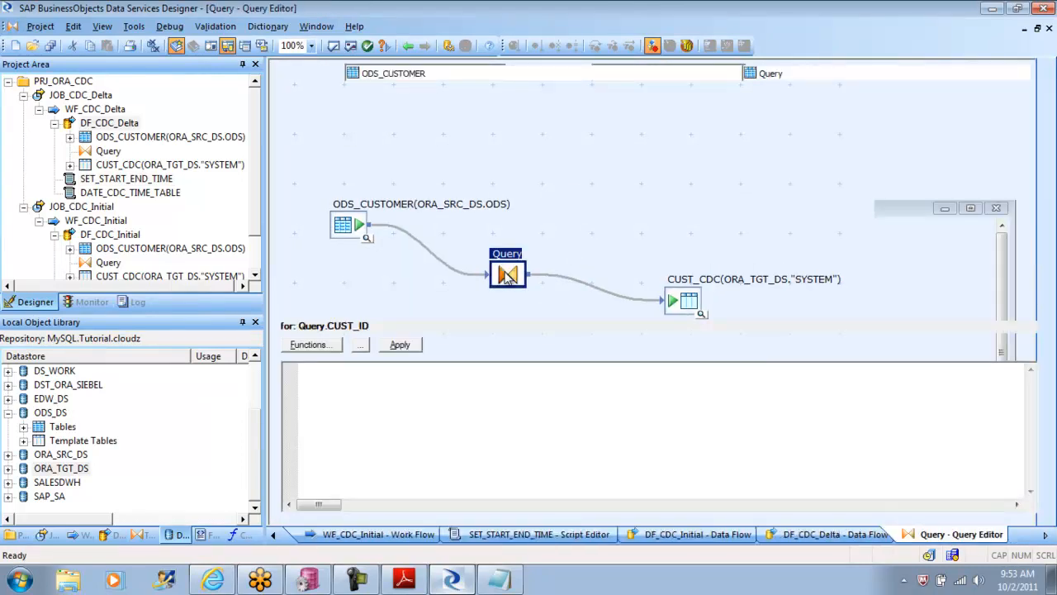
left_click(539, 312)
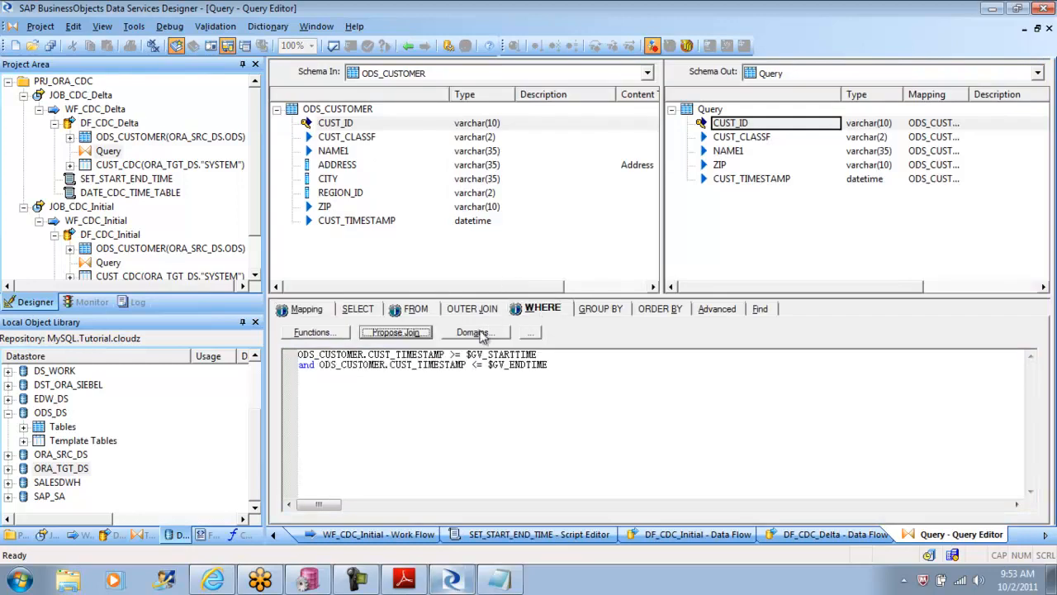
left_click(467, 354)
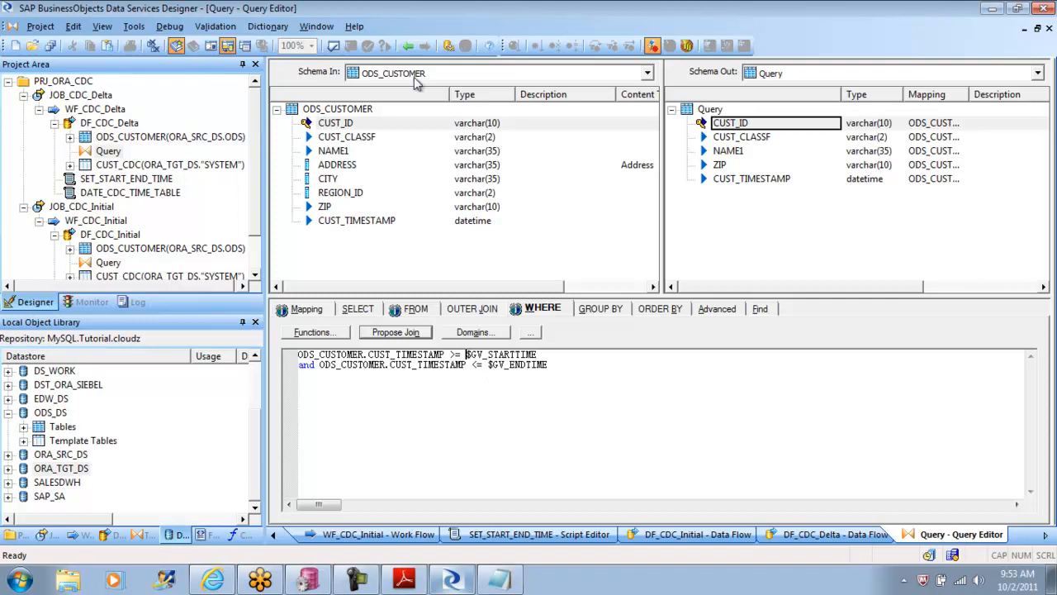
Step: Reopen the SET_START_END_TIME script and start a print statement with the text 'The Startdate is:' below the $GV_STARTTIME assignment
left_click(407, 45)
left_click(407, 45)
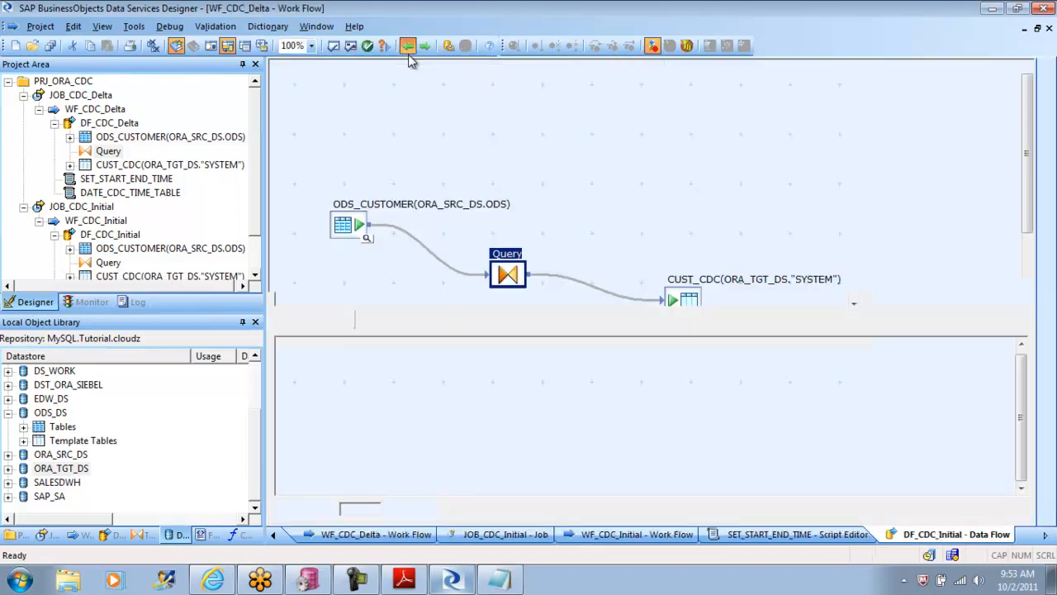
double_click(446, 219)
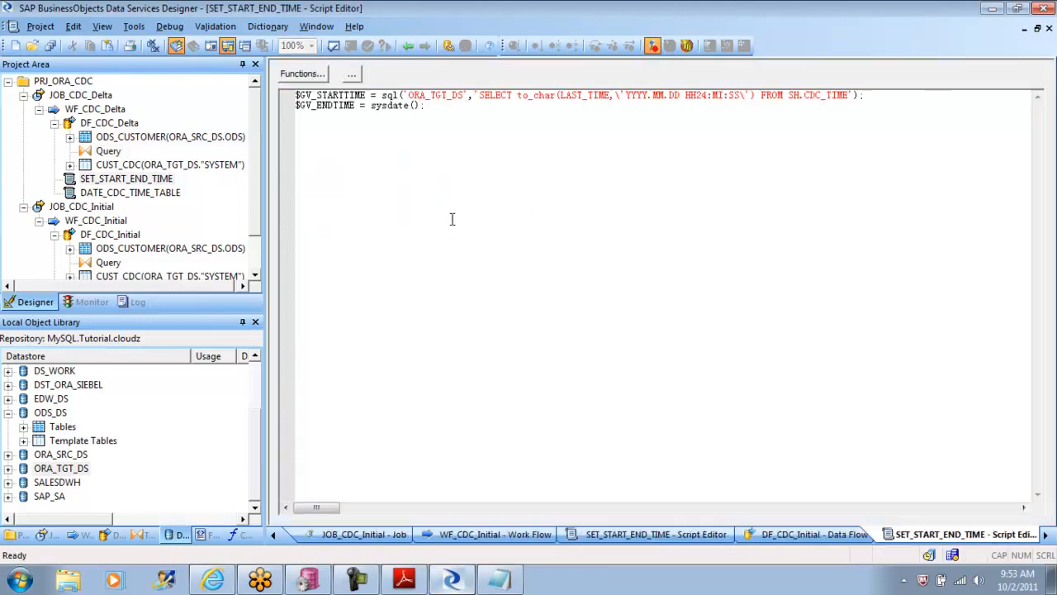
left_click(882, 99)
key("Return")
key("Return")
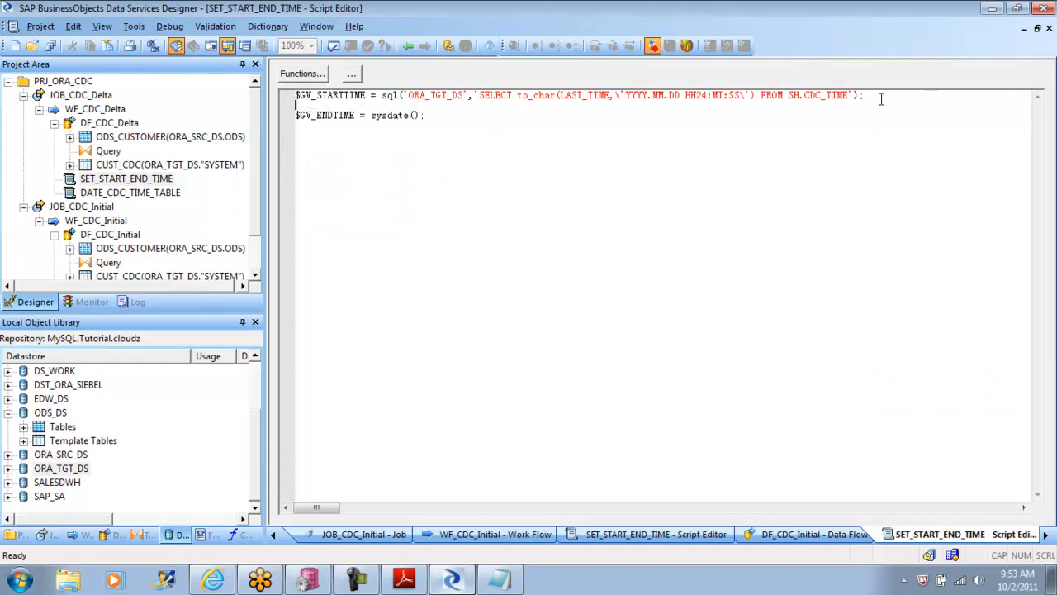
type("prin")
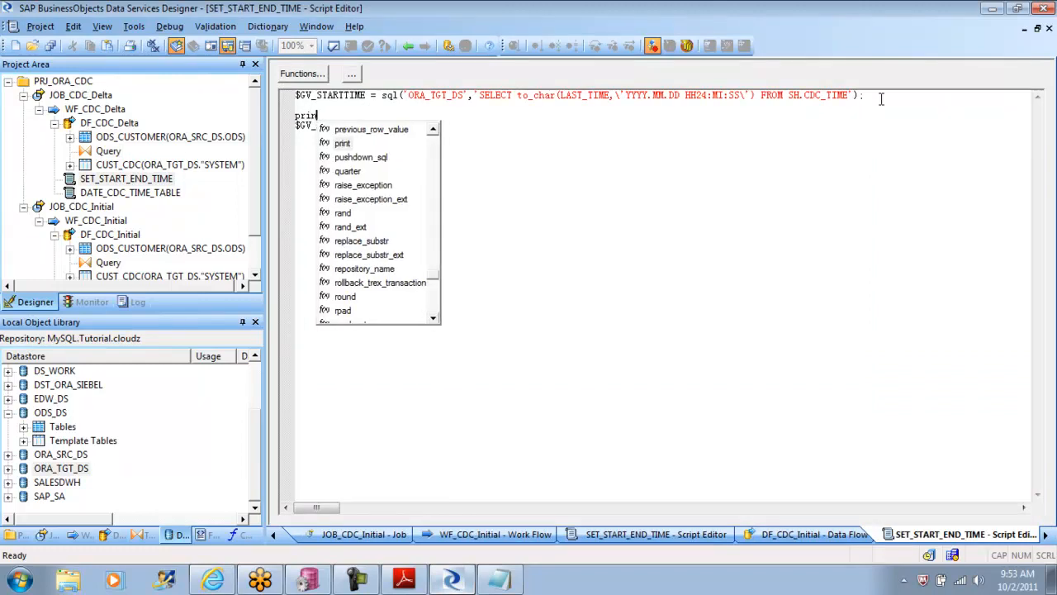
type("t(")
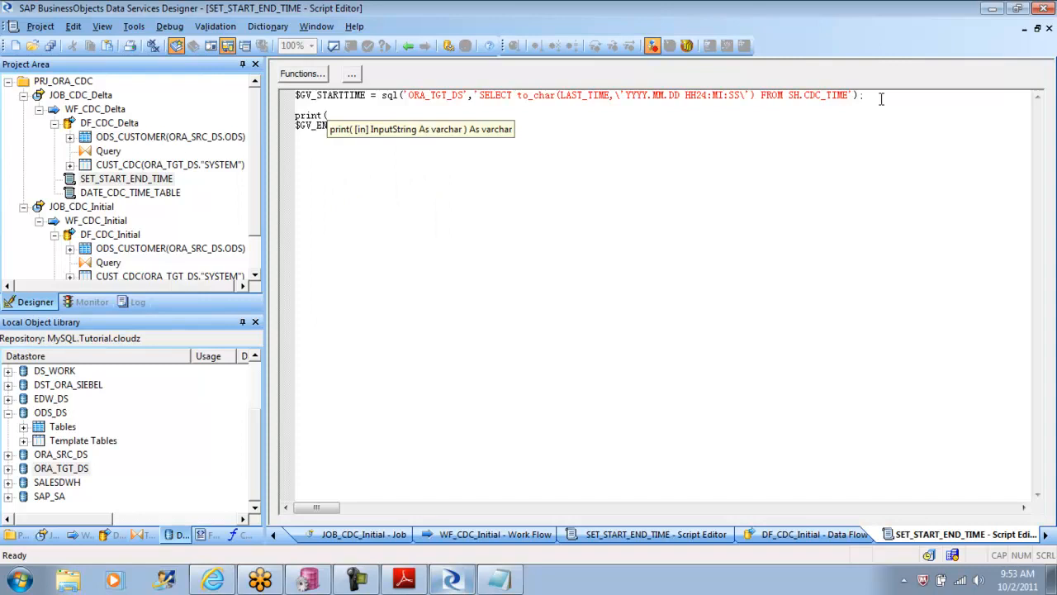
type("'The Startdate is:")
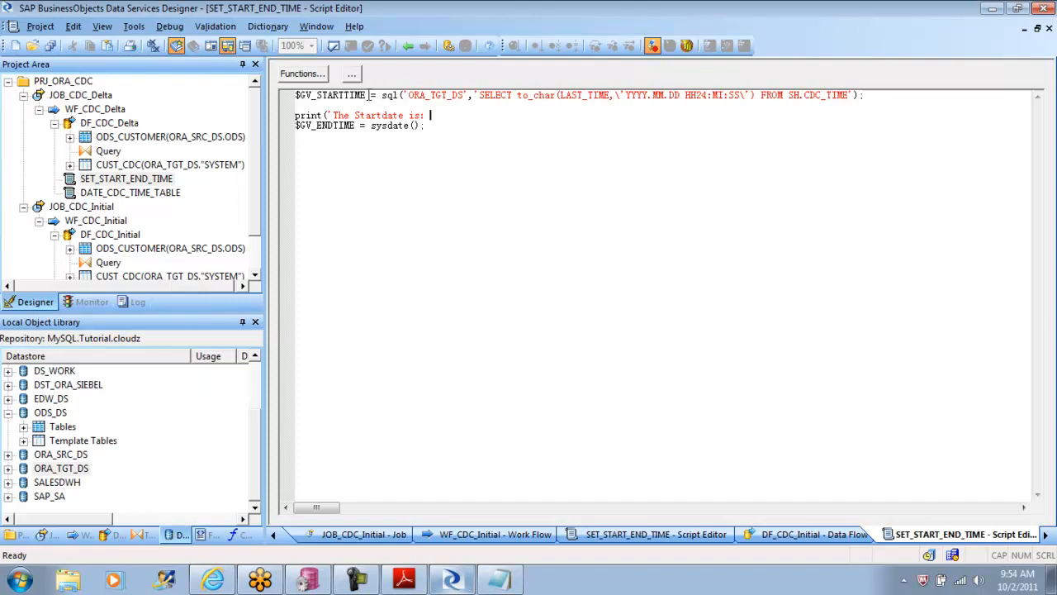
Step: Complete the statement as print('The Startdate is:' ||$GV_STARTTIME); and add an empty line after it
left_click_drag(370, 95, 293, 96)
key("ctrl+c")
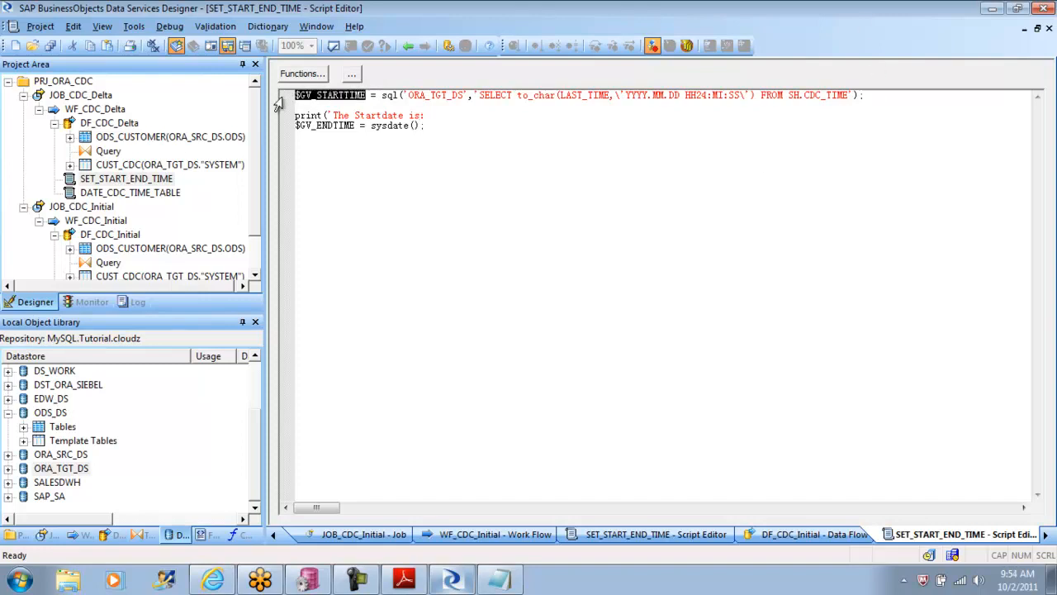
left_click(433, 115)
type("'||")
key("ctrl+v")
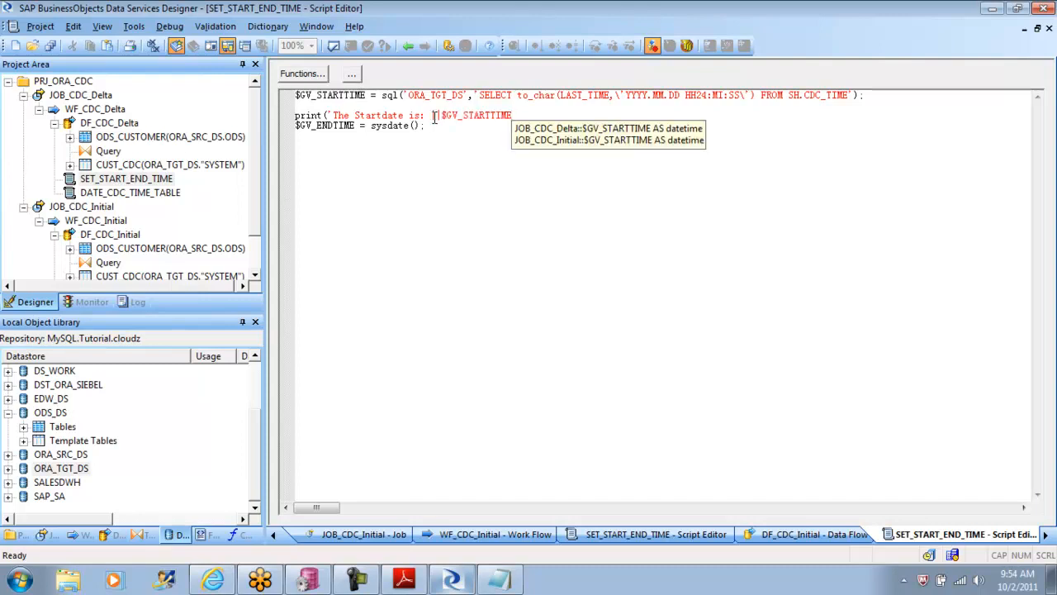
type(");")
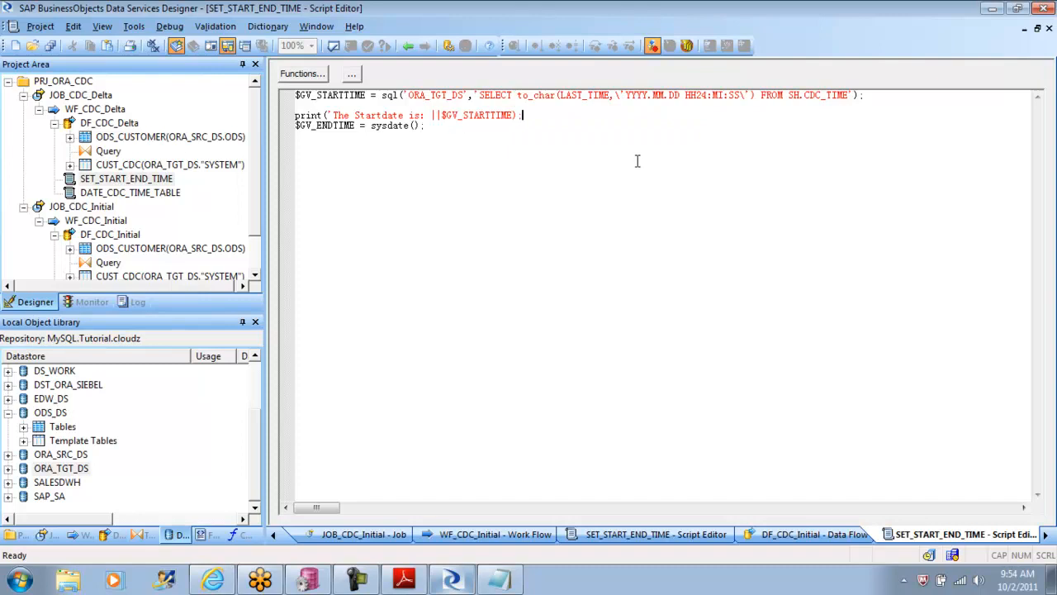
left_click(425, 114)
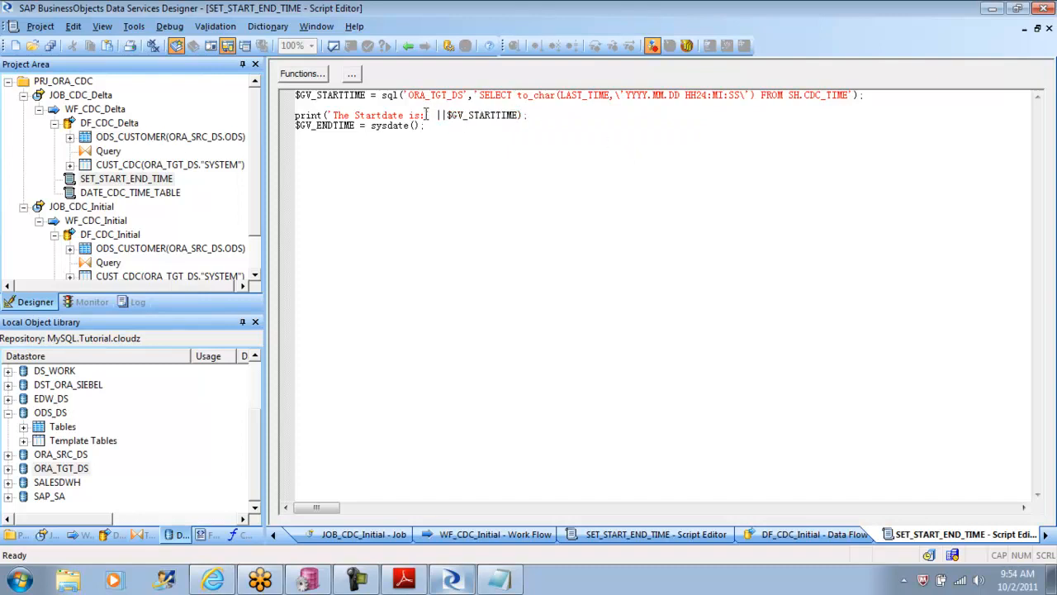
left_click(541, 114)
key("Return")
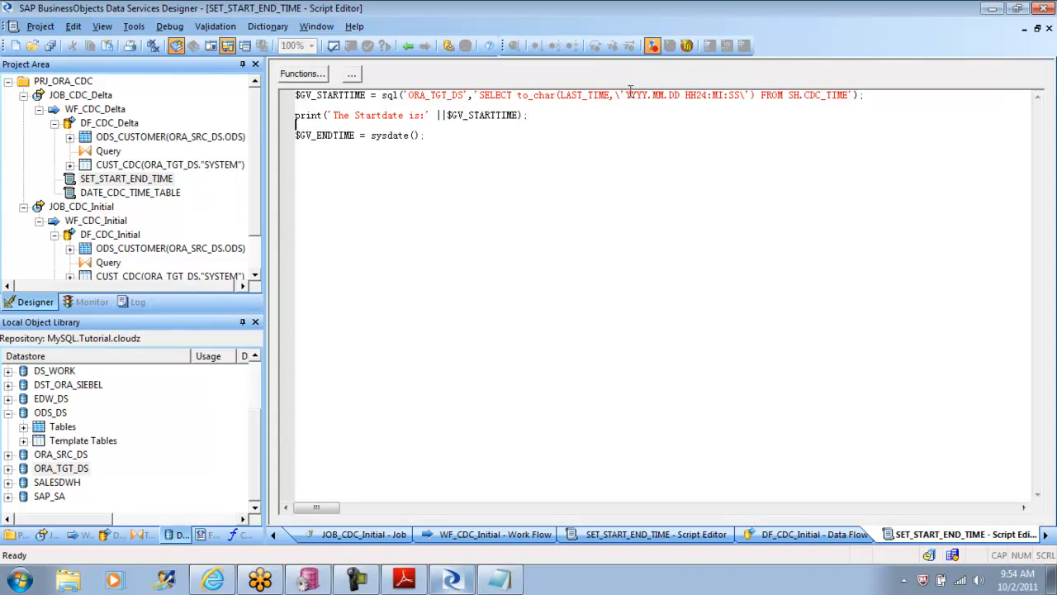
Step: Shorten the LAST_TIME date format in the $GV_STARTTIME query to YYYY.MM.DD and validate the script
left_click_drag(628, 95, 737, 94)
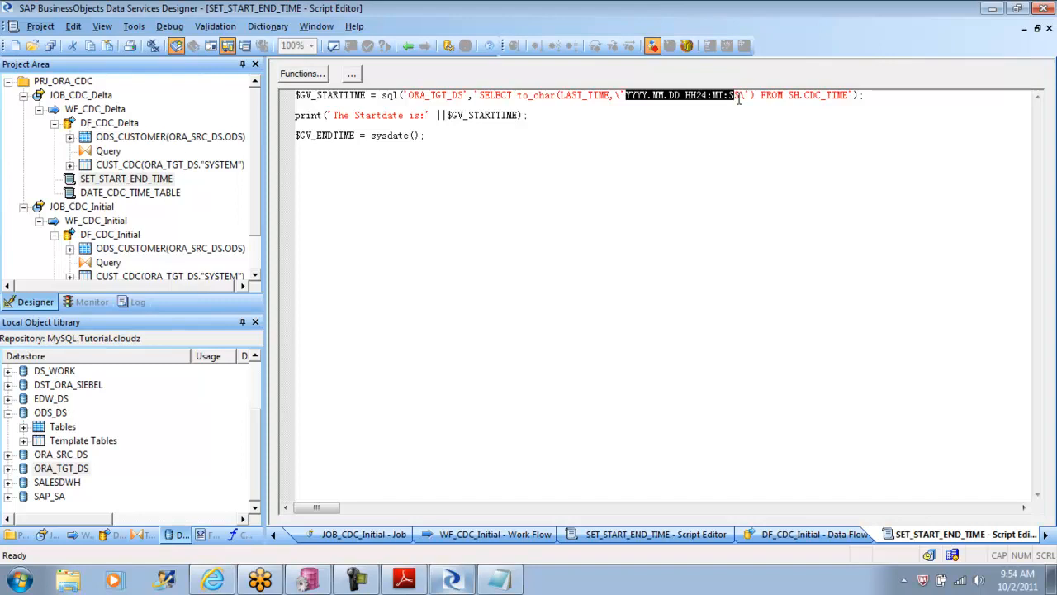
left_click(741, 97)
key("BackSpace")
key("BackSpace")
key("BackSpace")
key("BackSpace")
key("BackSpace")
key("BackSpace")
key("BackSpace")
key("BackSpace")
key("BackSpace")
key("BackSpace")
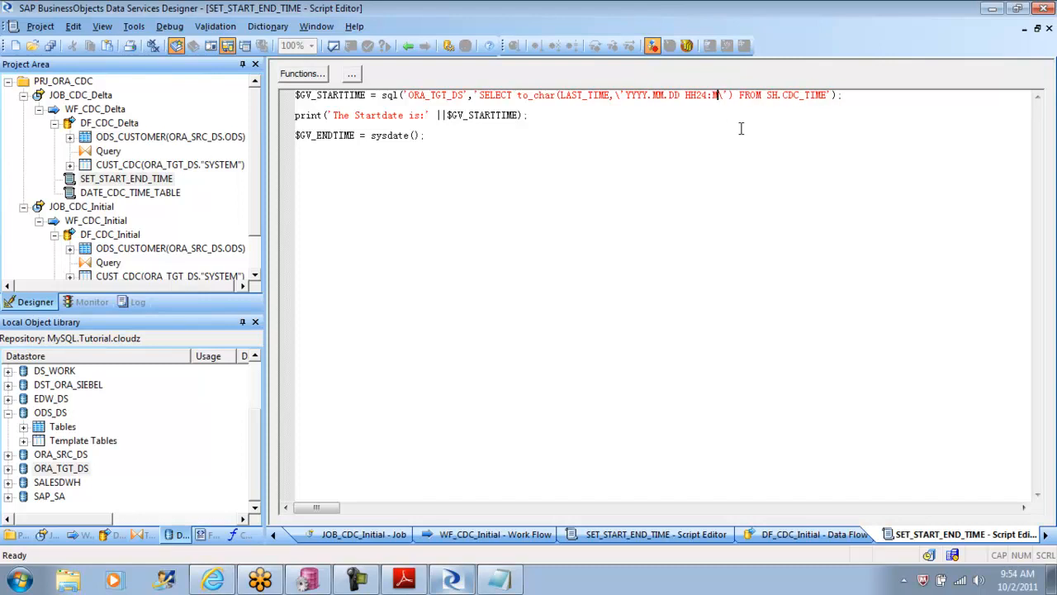
key("BackSpace")
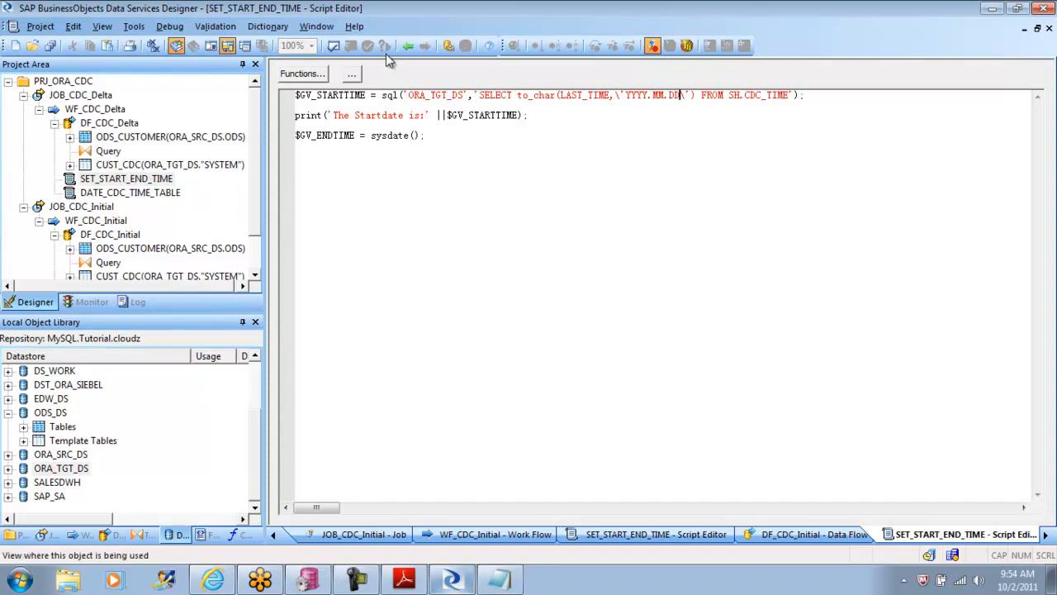
left_click(334, 46)
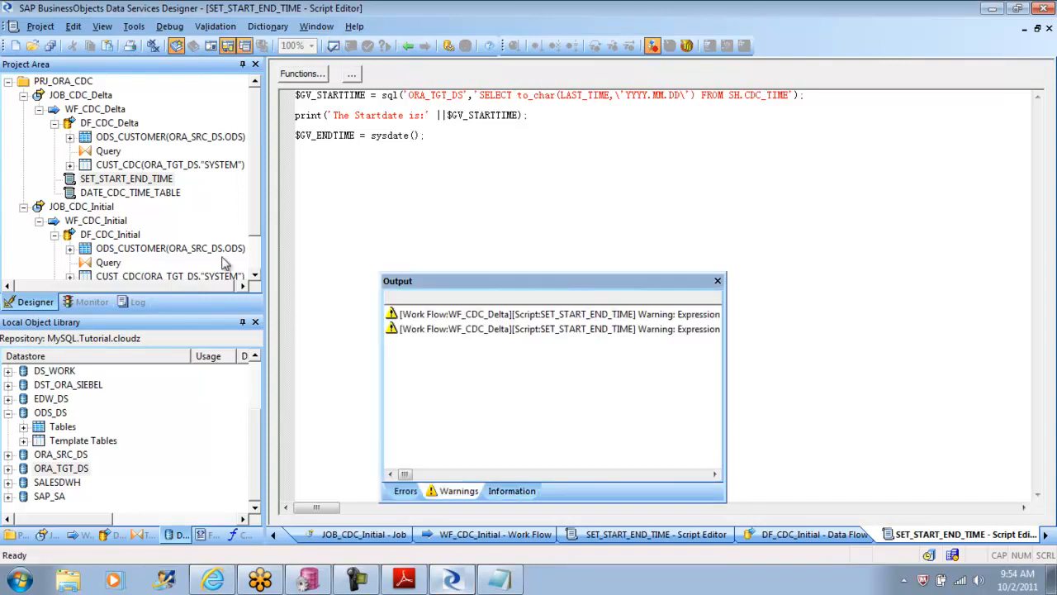
Step: Run JOB_CDC_Delta in debug mode with the default properties, close the validation output, and stay in the debugger once the job finishes
left_click(23, 96)
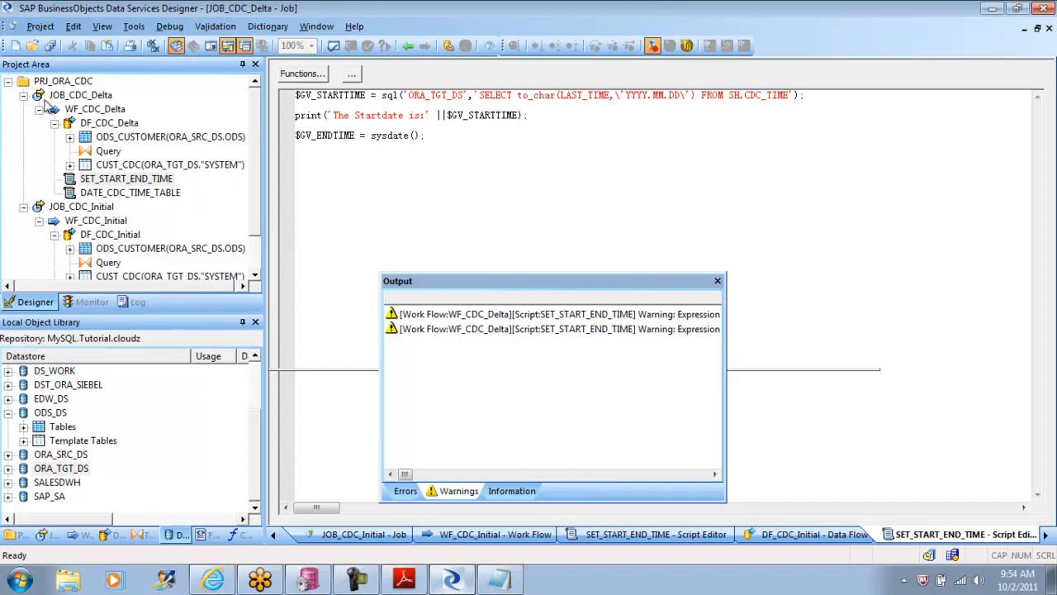
right_click(89, 96)
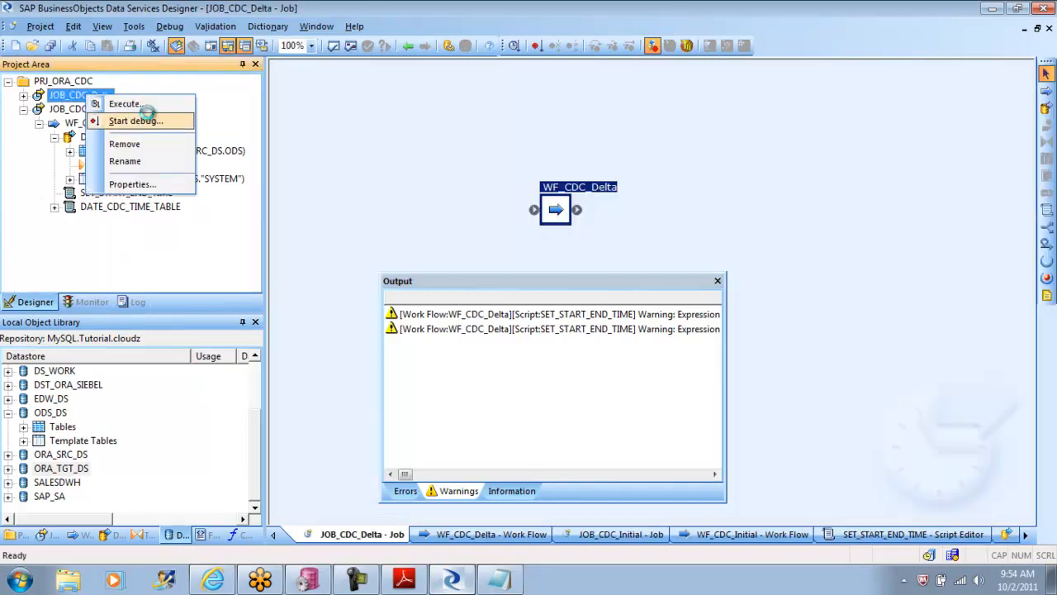
left_click(149, 120)
left_click(426, 373)
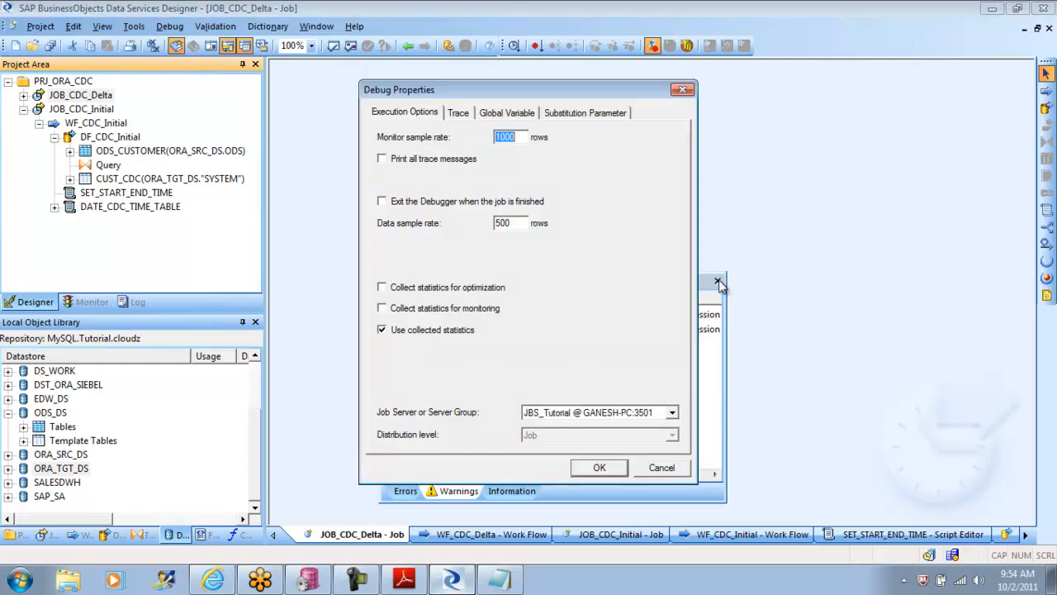
left_click(600, 467)
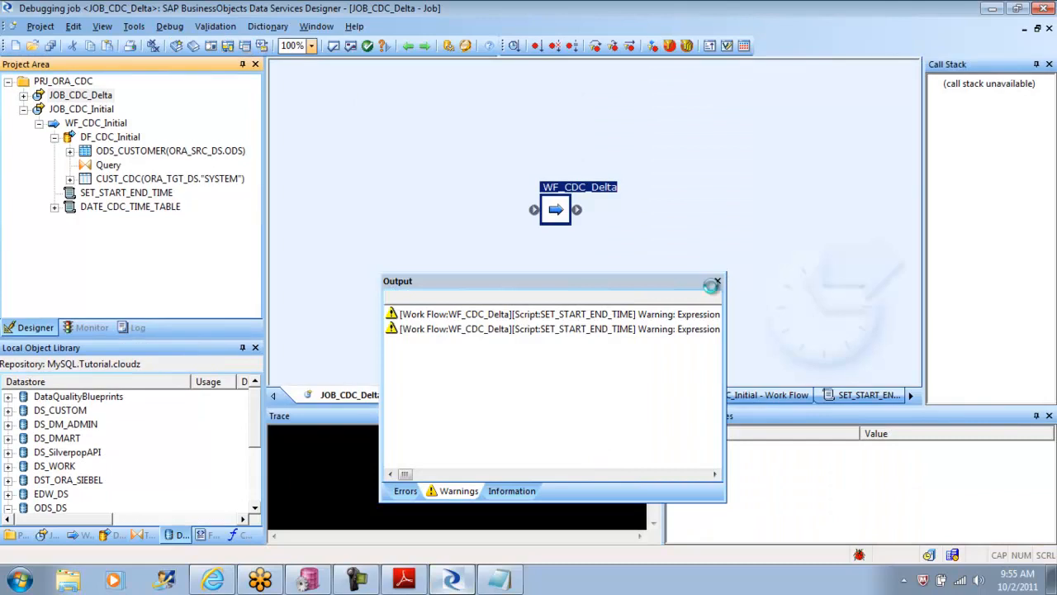
left_click(716, 281)
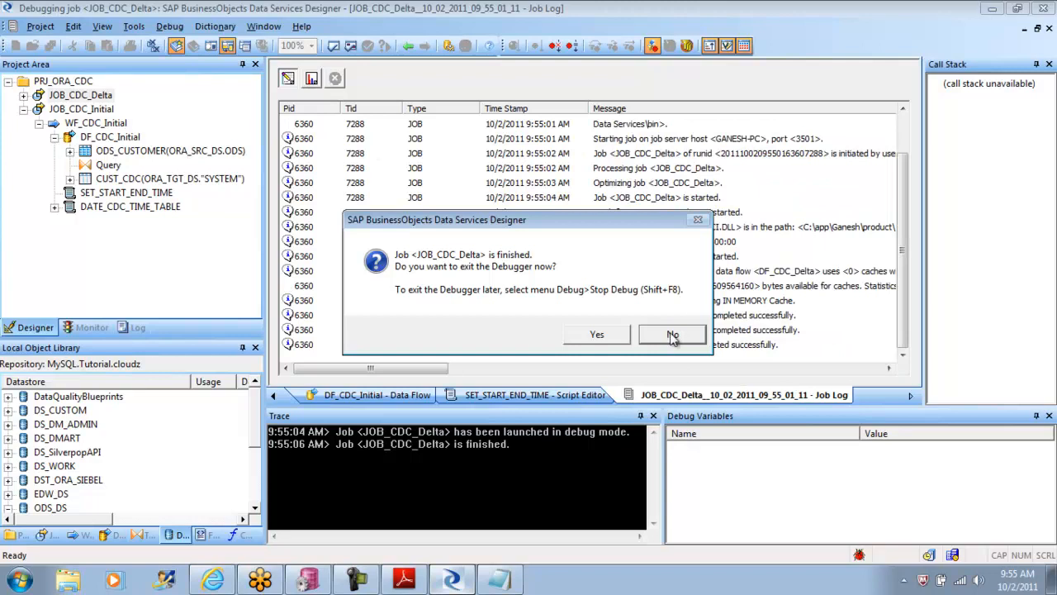
left_click(673, 334)
Step: Check the job's monitor row counts and examine the debug data passed from Query to CUST_CDC in DF_CDC_Delta
left_click(311, 77)
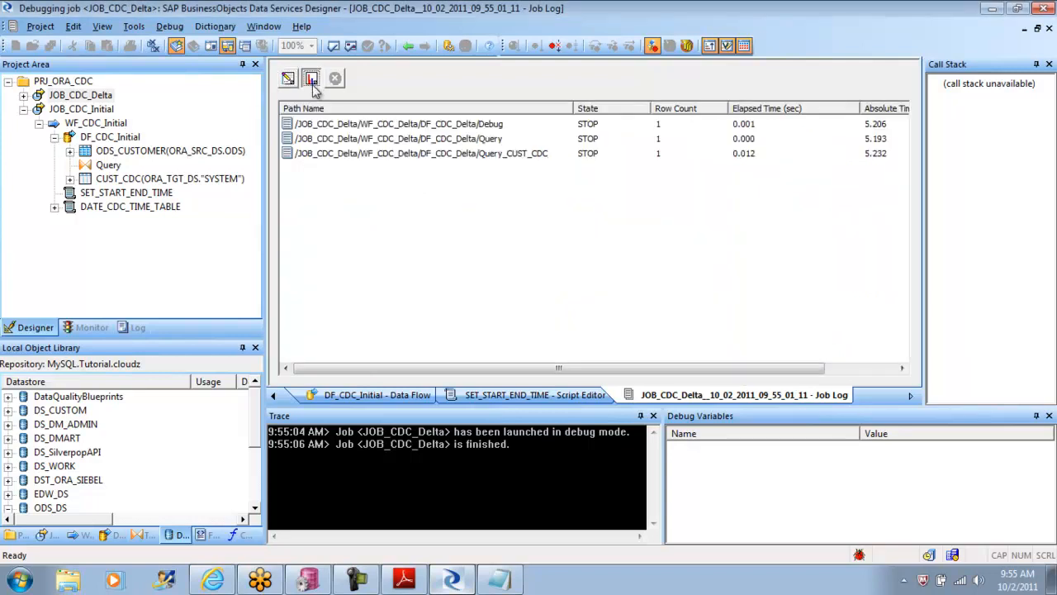
left_click(408, 46)
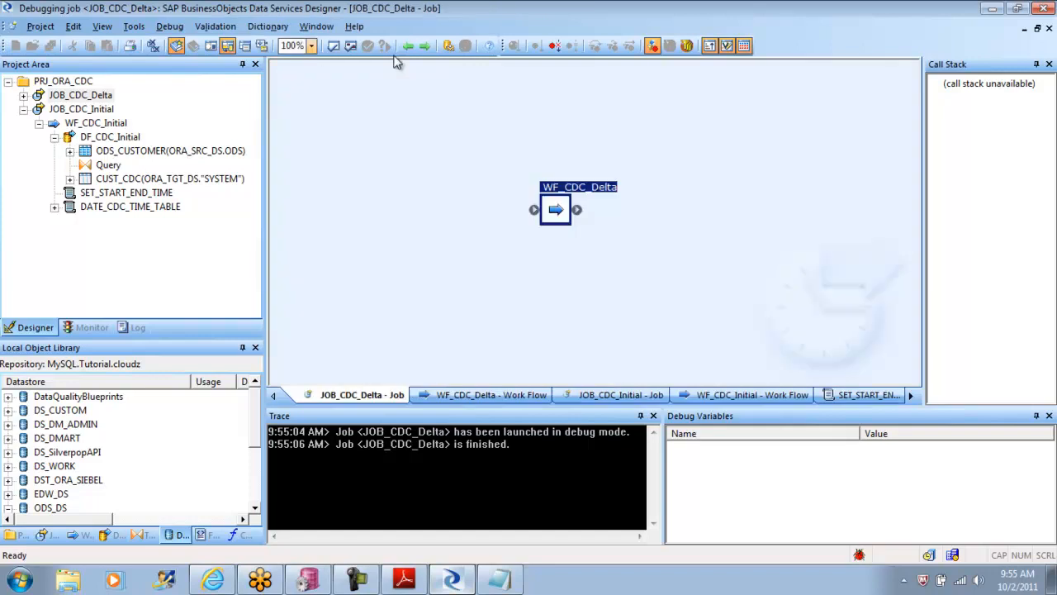
double_click(555, 213)
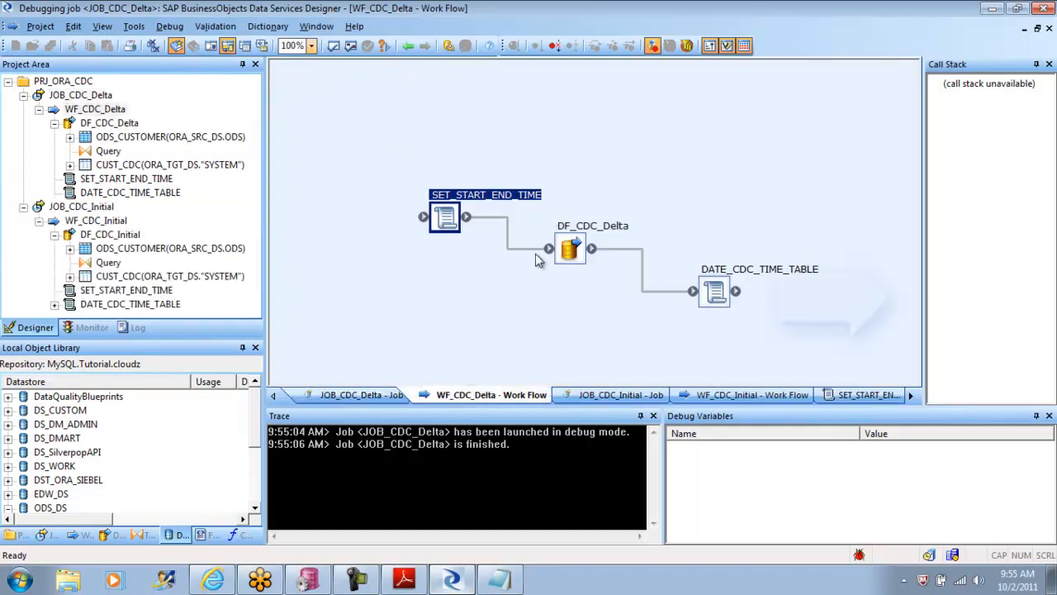
double_click(571, 249)
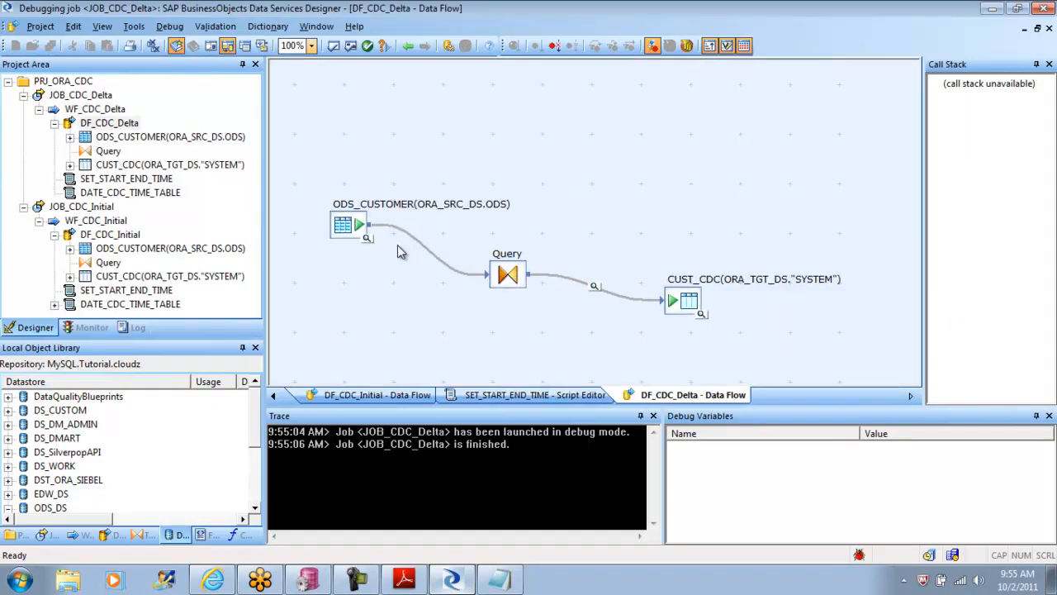
left_click(594, 285)
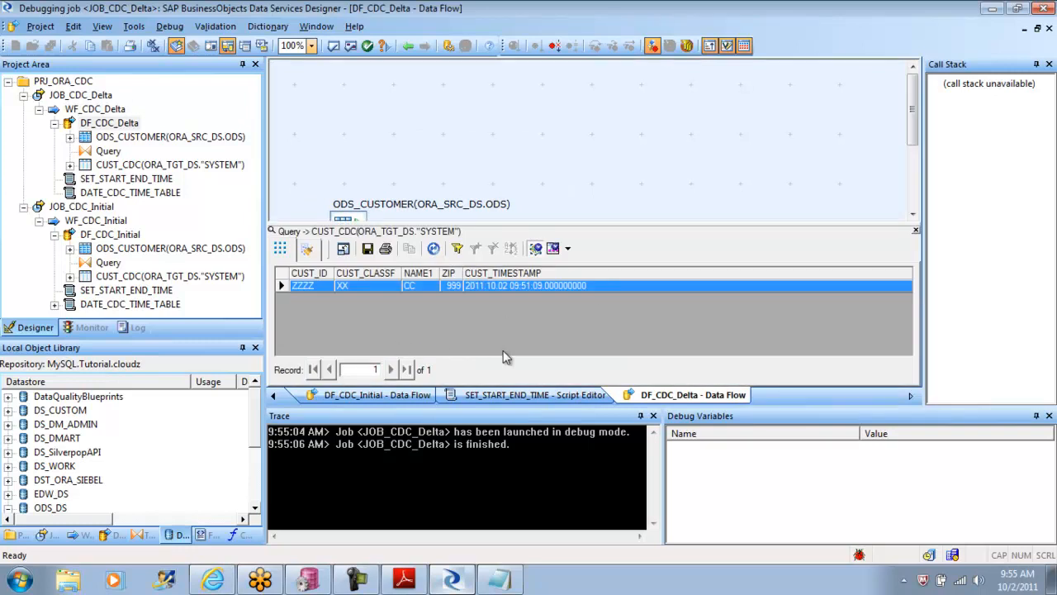
left_click(408, 47)
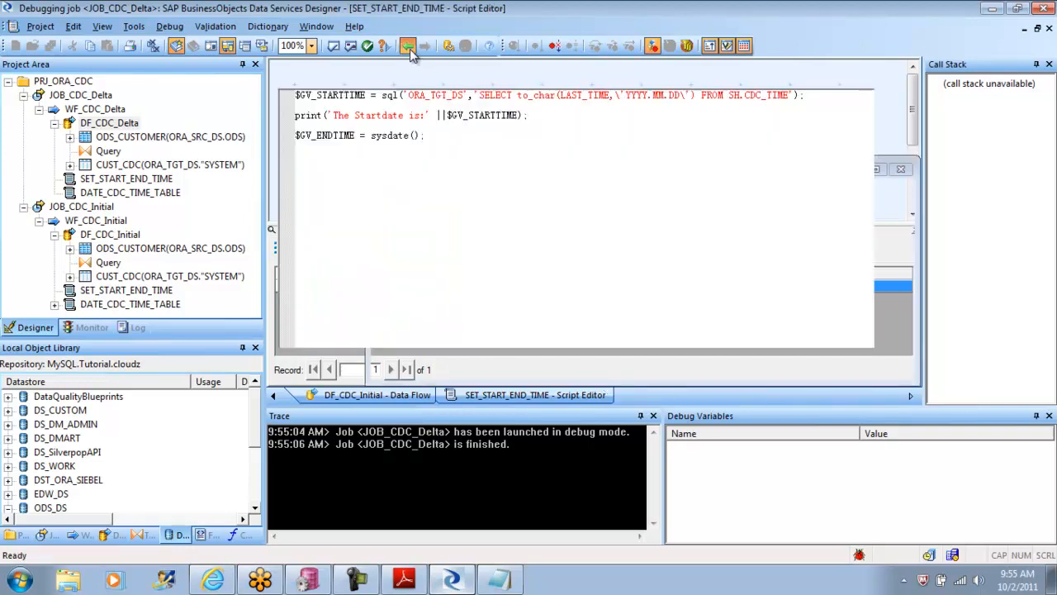
left_click(408, 47)
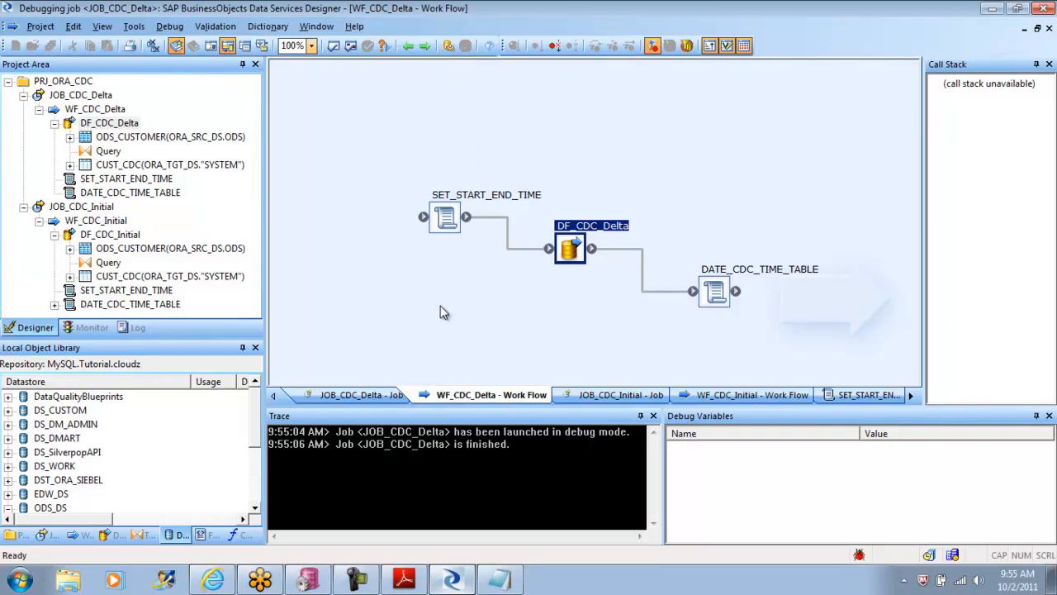
Step: Collapse both jobs in the project tree, stop the debug session, and close the validation output
left_click(39, 109)
left_click(24, 95)
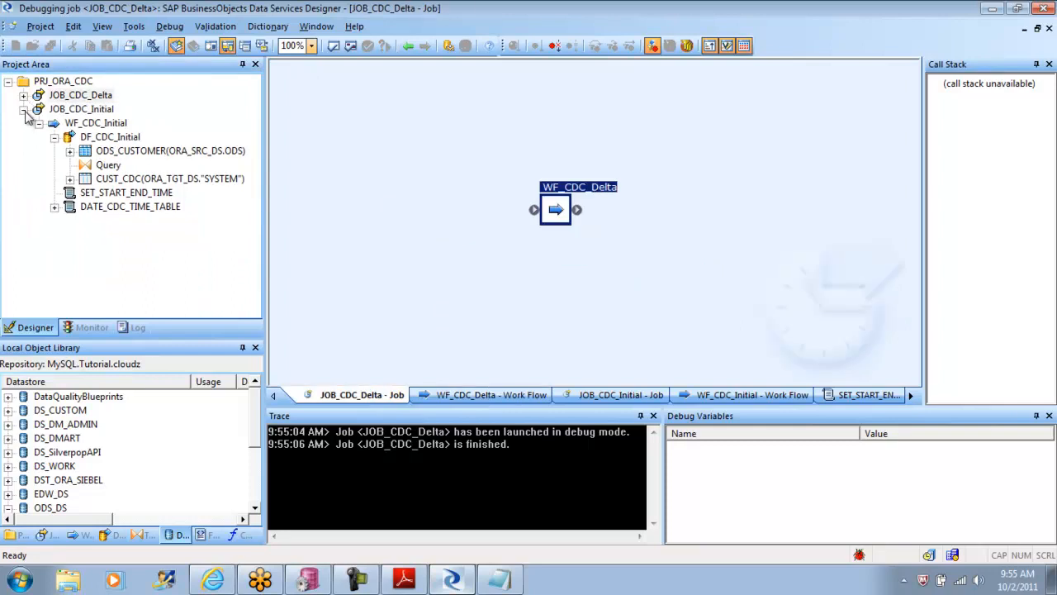
left_click(24, 109)
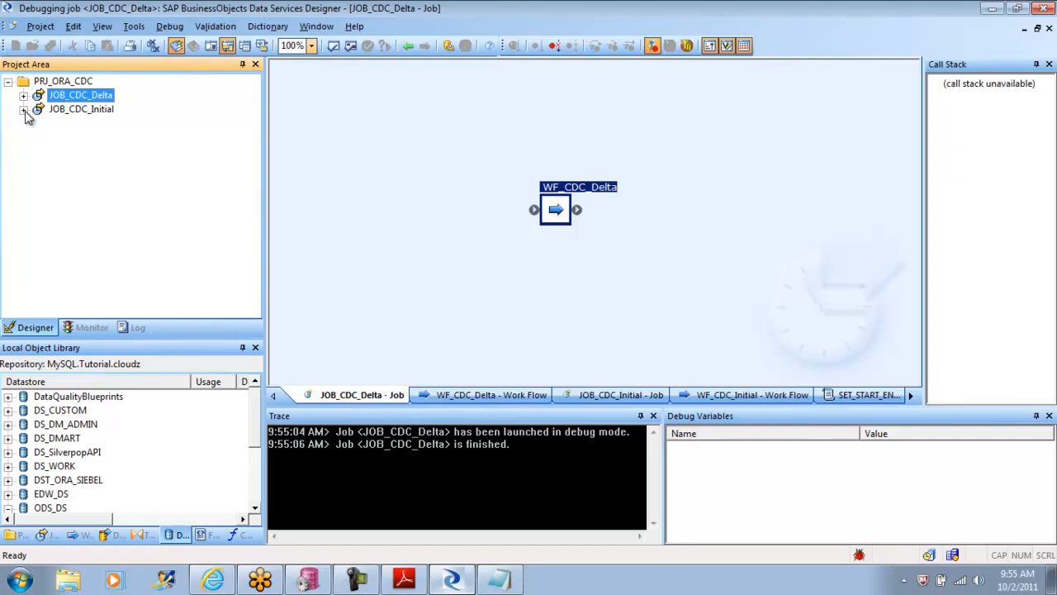
left_click(169, 26)
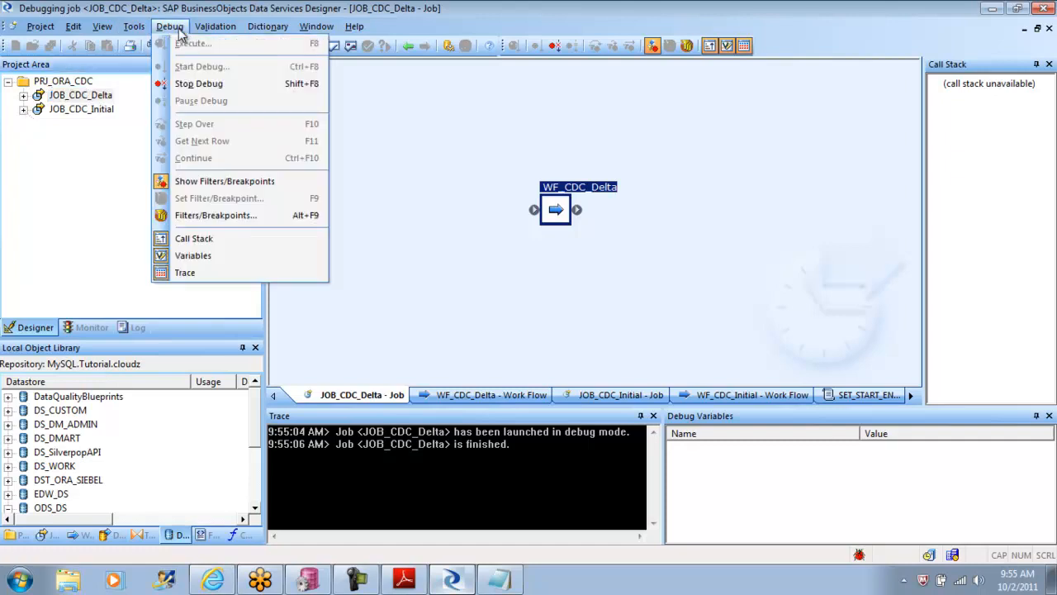
left_click(229, 86)
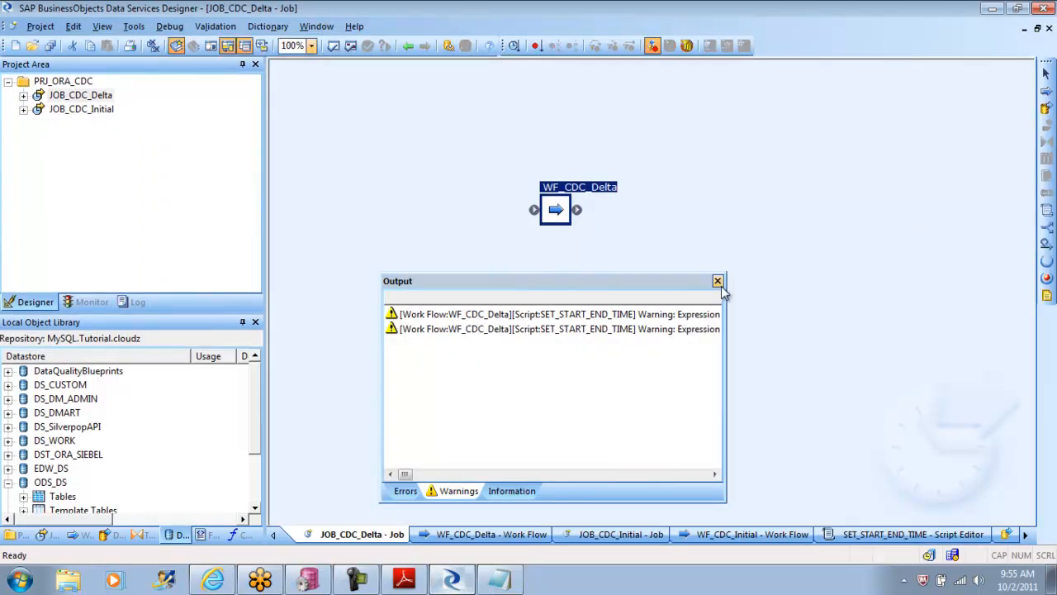
left_click(717, 281)
Step: In the DF_CDC_Initial data flow, import the CUST_CDC template target as a regular table and move it slightly down and left
double_click(555, 209)
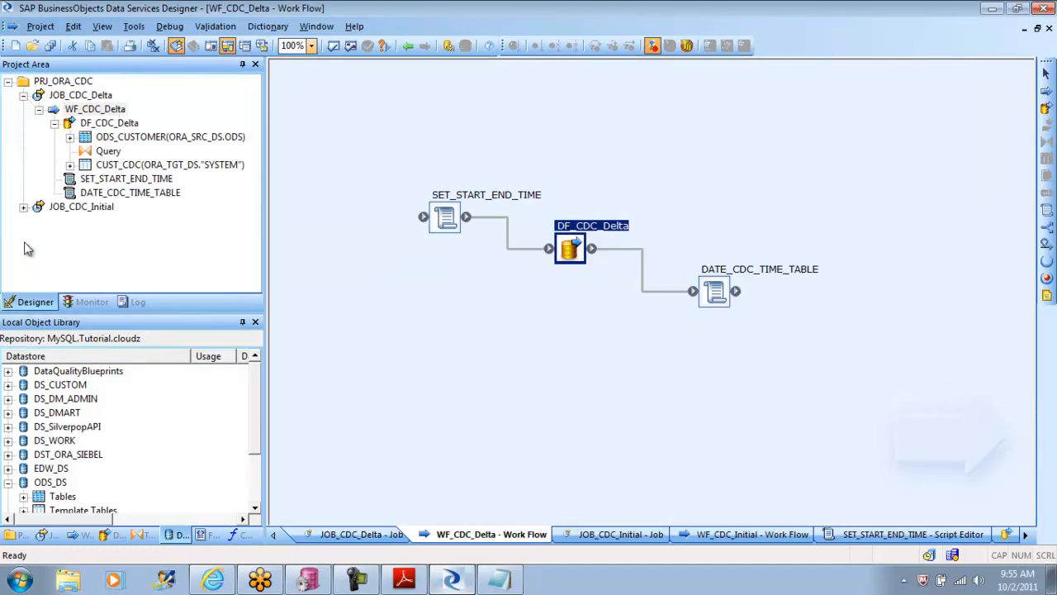
left_click(24, 207)
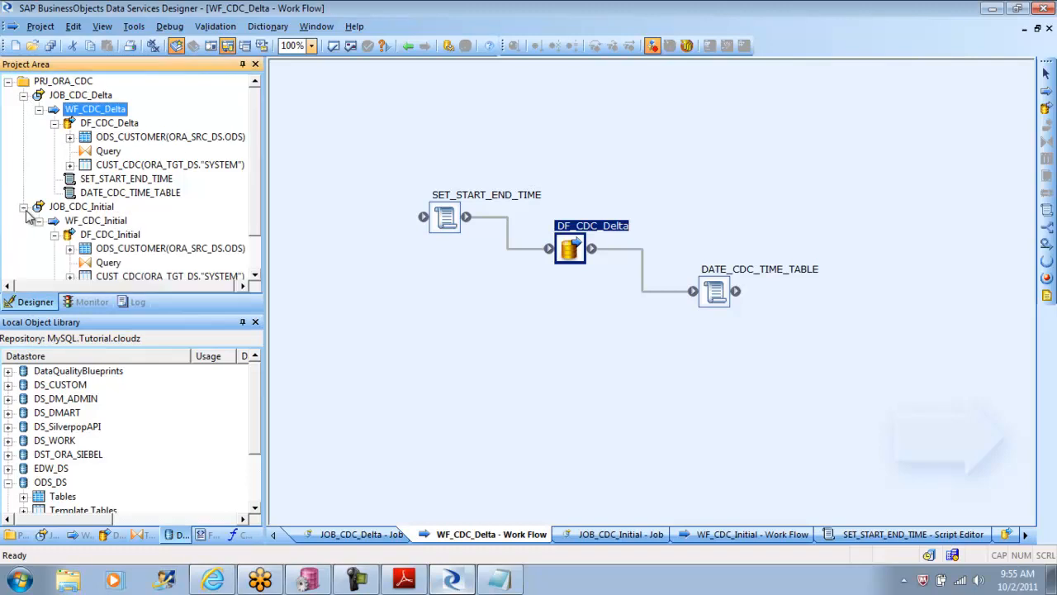
left_click(105, 208)
double_click(480, 213)
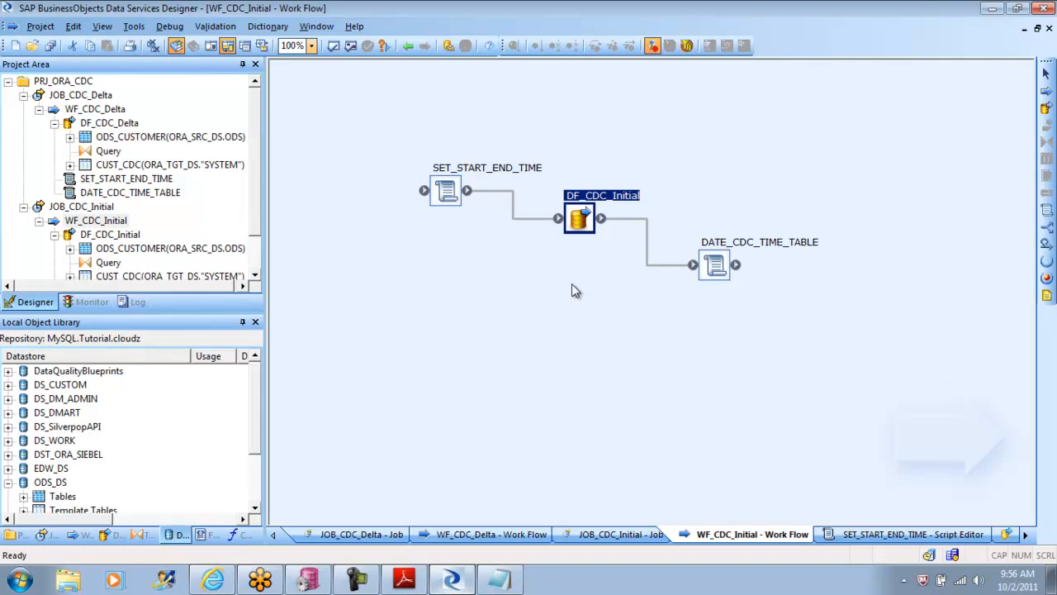
double_click(579, 219)
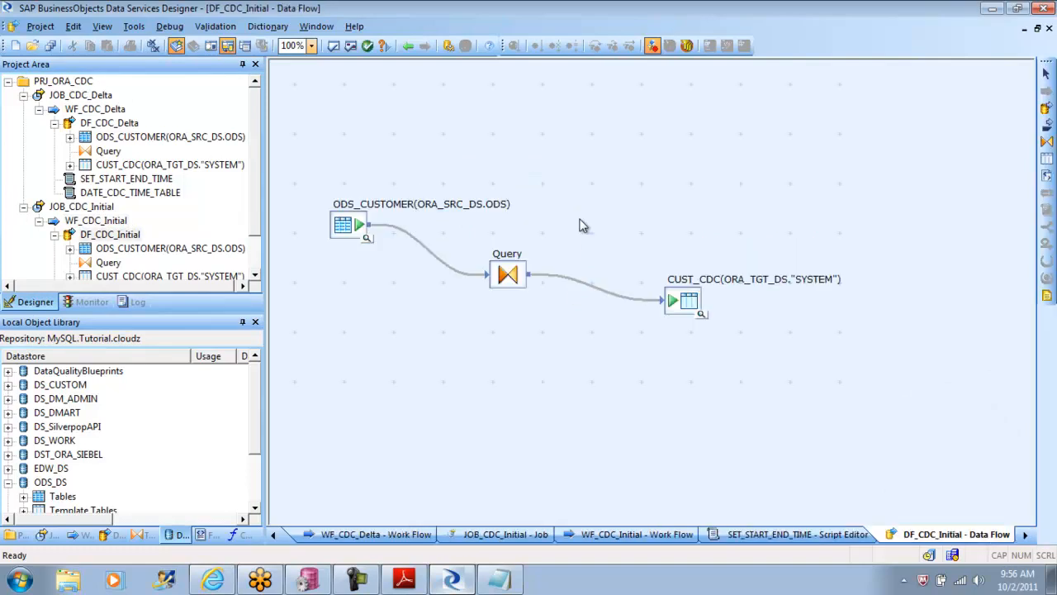
right_click(683, 294)
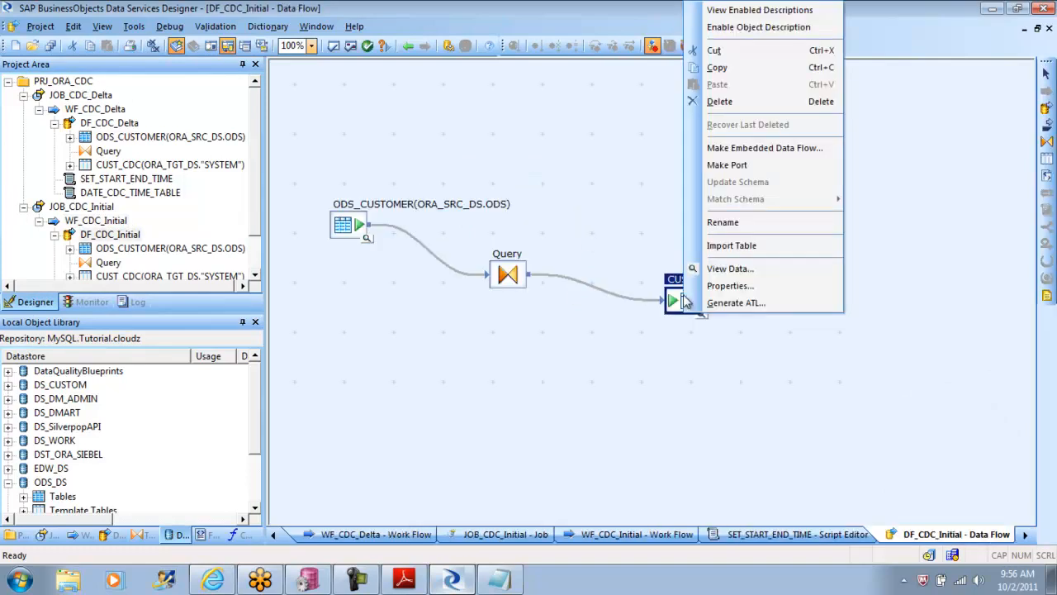
left_click(742, 250)
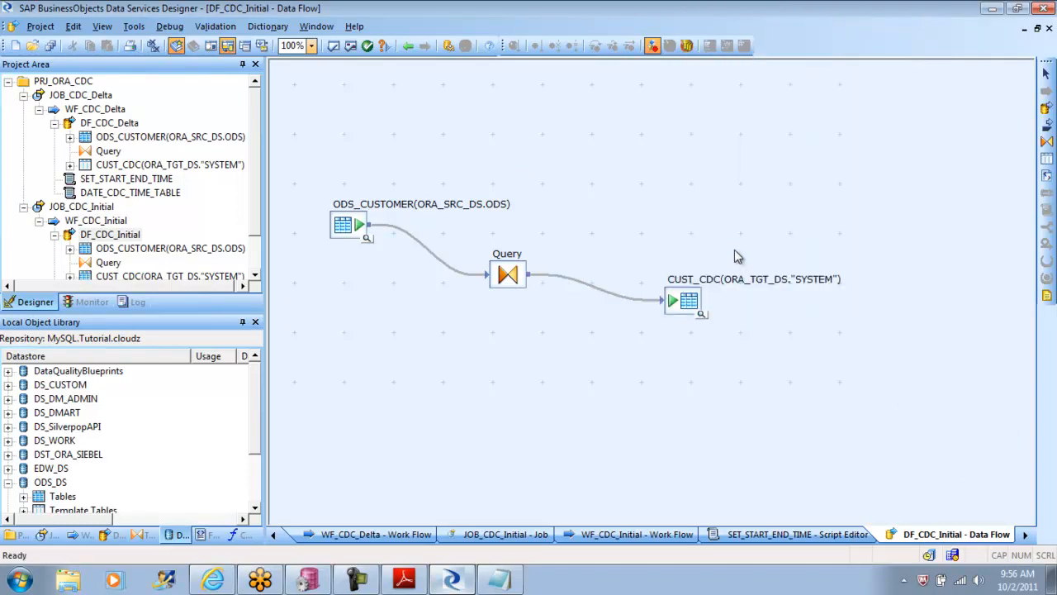
left_click_drag(683, 304, 663, 326)
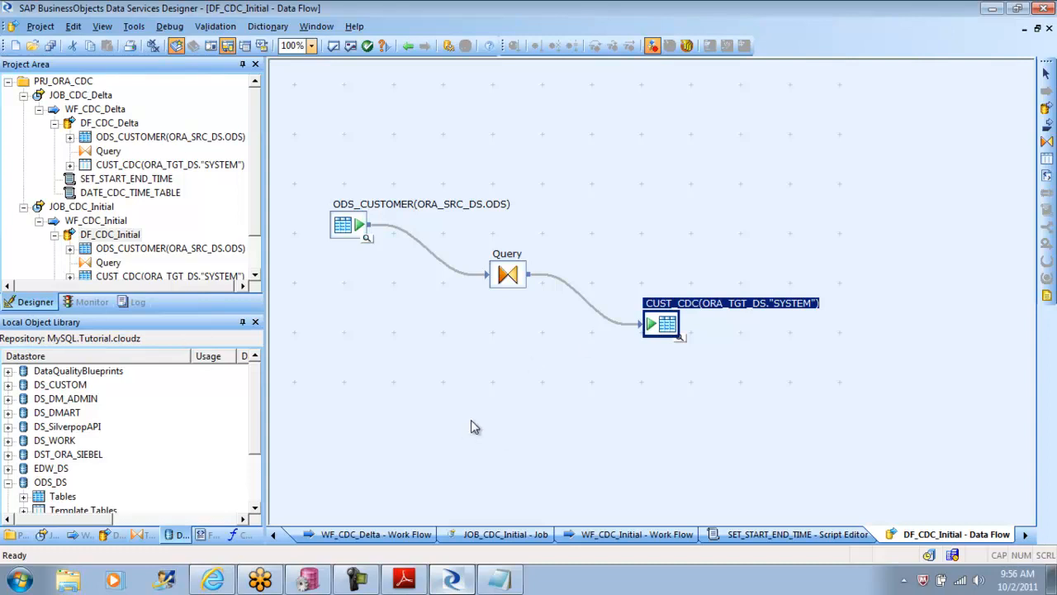
Step: Display the optimized SQL for DF_CDC_Initial, examine the generated INSERT statement and its WHERE clause, and close it
left_click(214, 26)
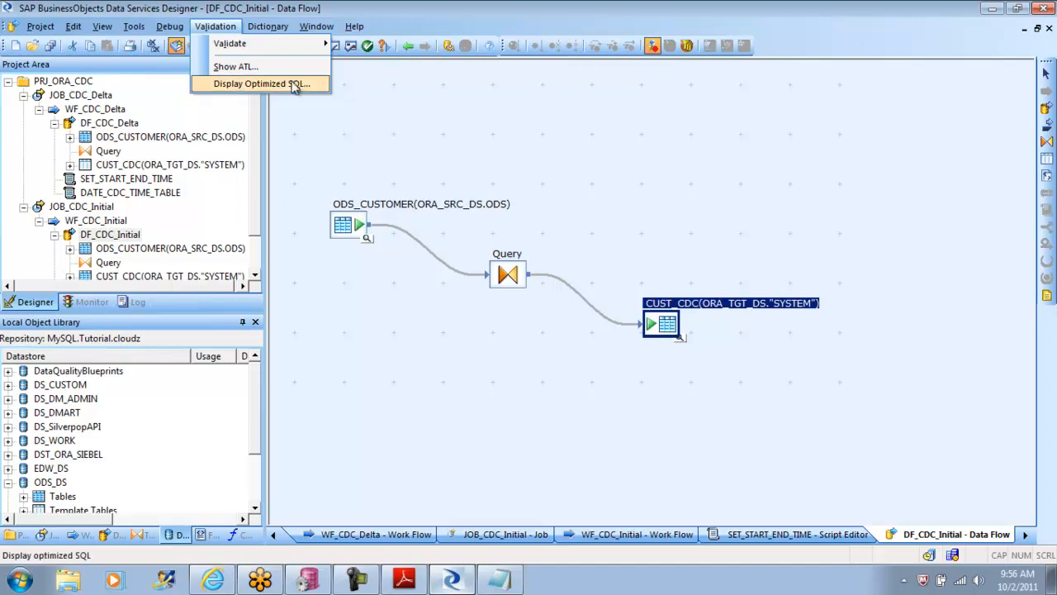
left_click(285, 83)
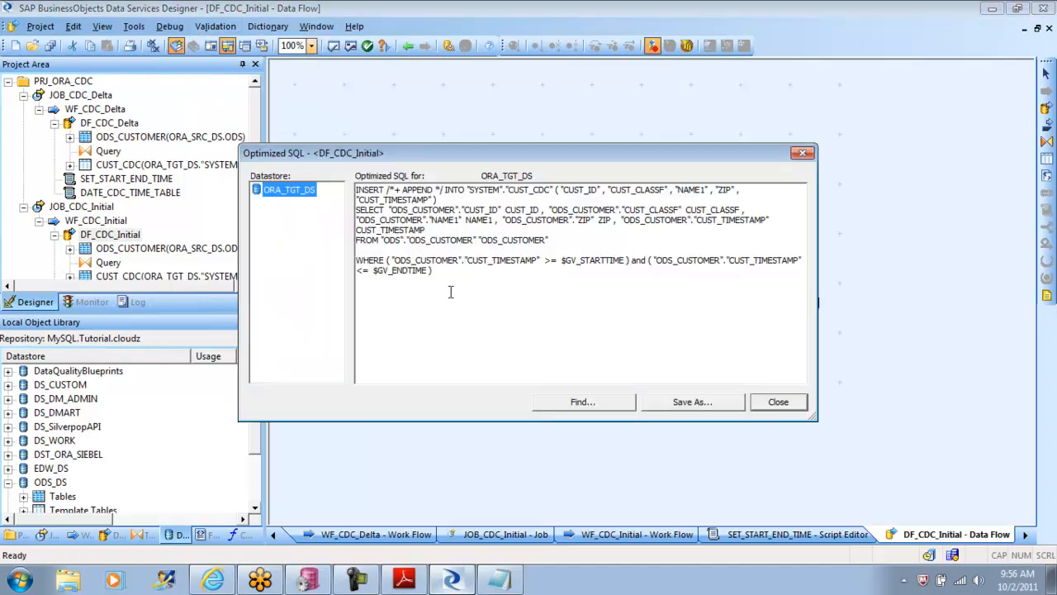
left_click_drag(432, 270, 355, 189)
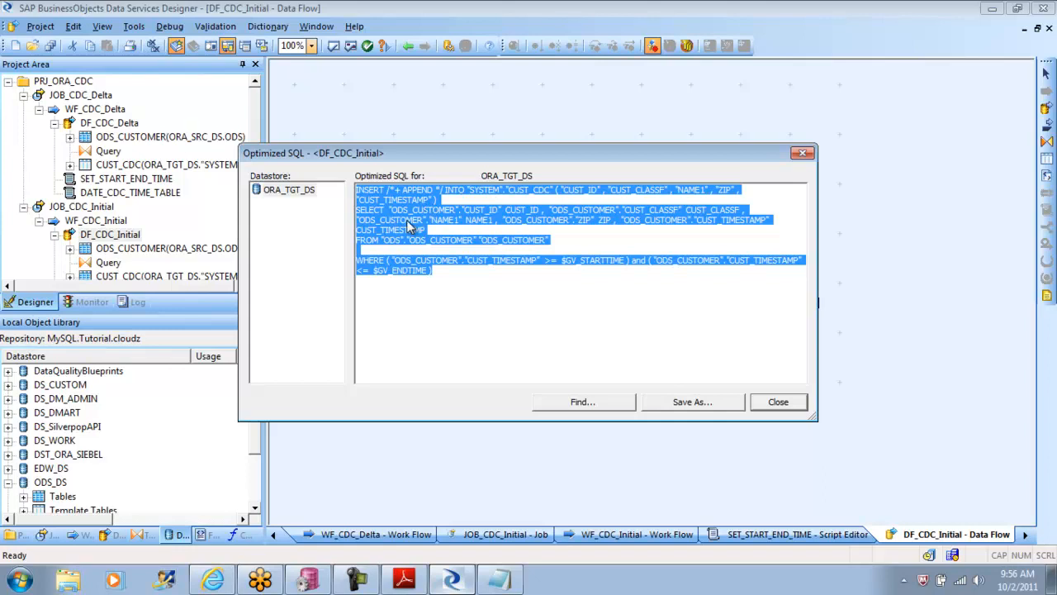
left_click(438, 273)
left_click_drag(439, 272, 350, 189)
left_click(778, 402)
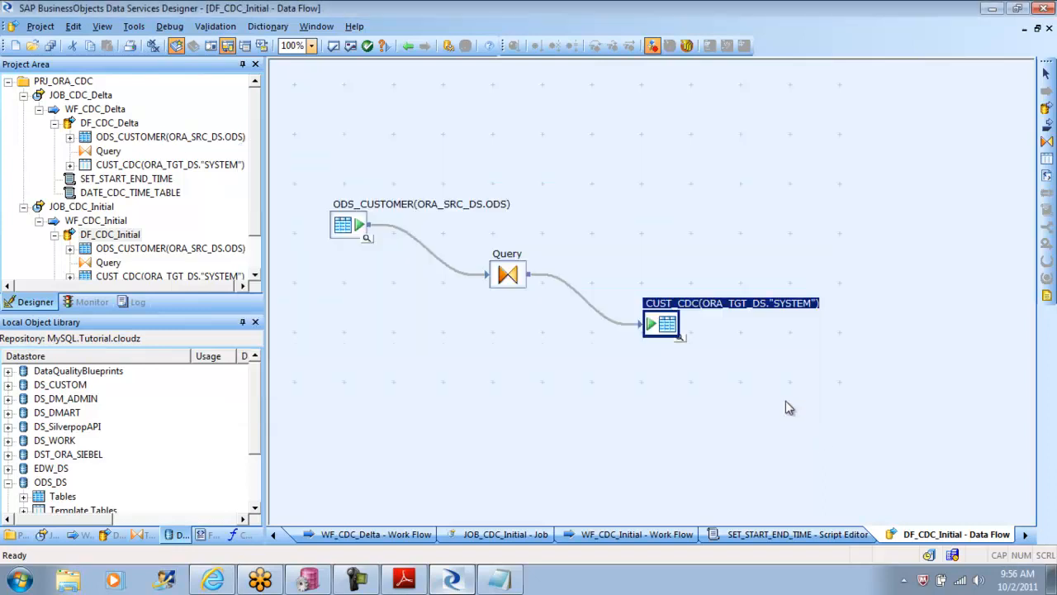
Step: In the CUST_CDC target options of DF_CDC_Initial, set Auto correct load to Yes and check the Allow merge setting
double_click(667, 325)
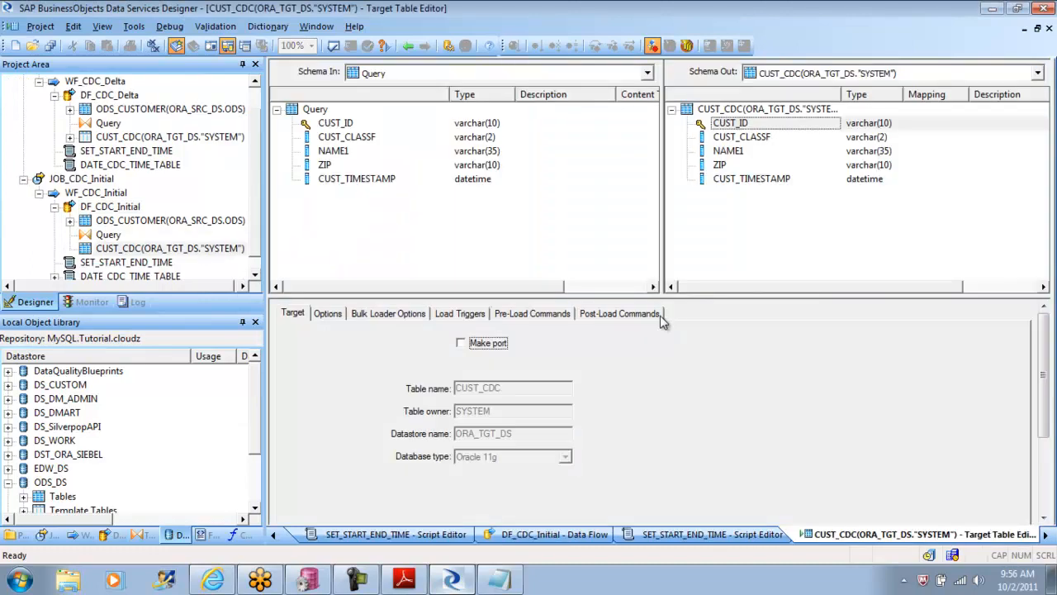
left_click(328, 314)
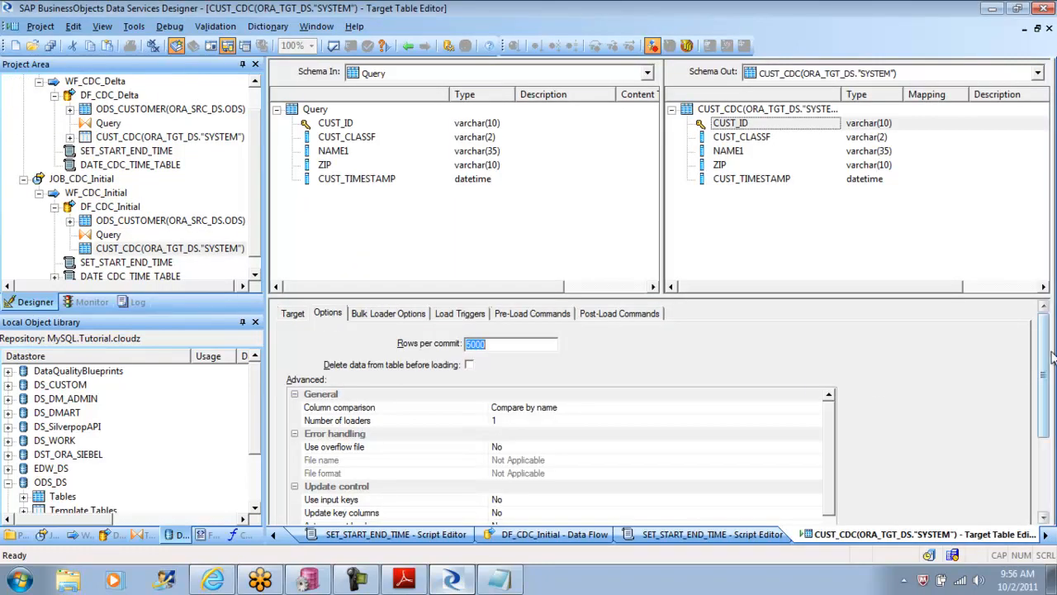
left_click_drag(1048, 350, 1045, 405)
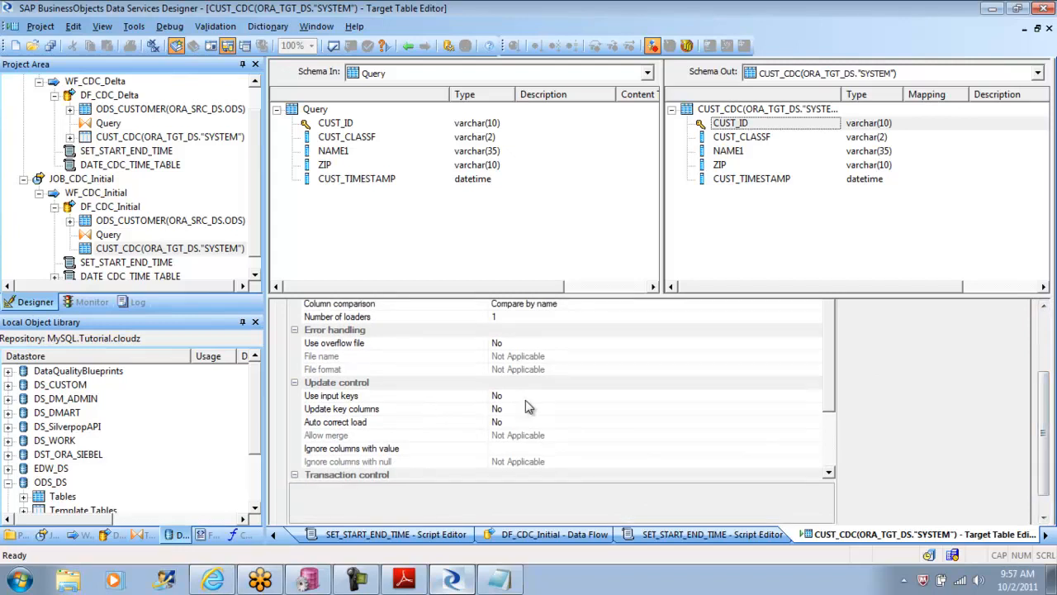
left_click(511, 422)
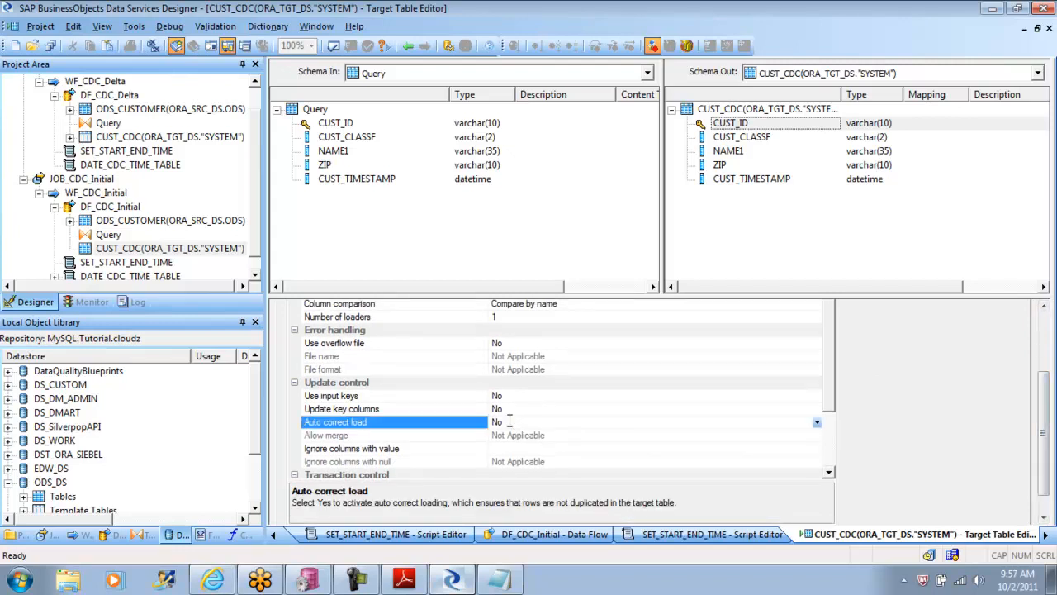
left_click(817, 423)
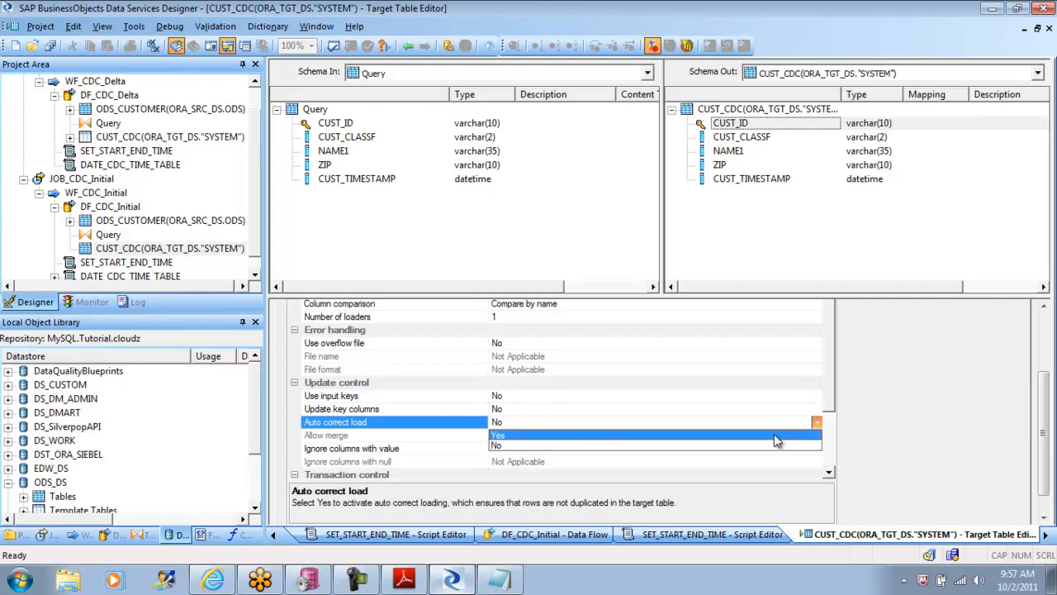
left_click(755, 436)
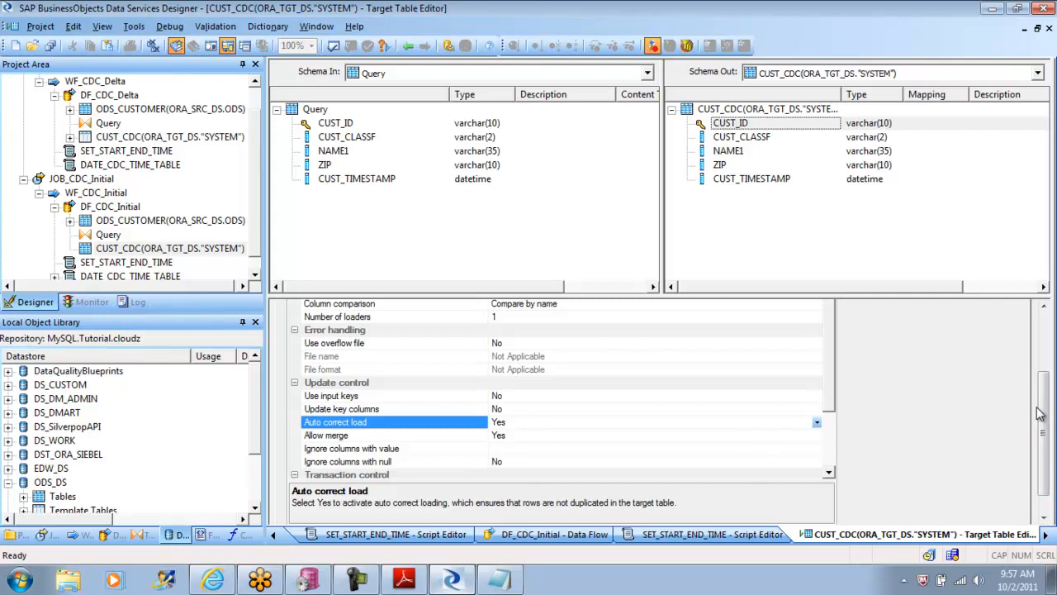
left_click(354, 438)
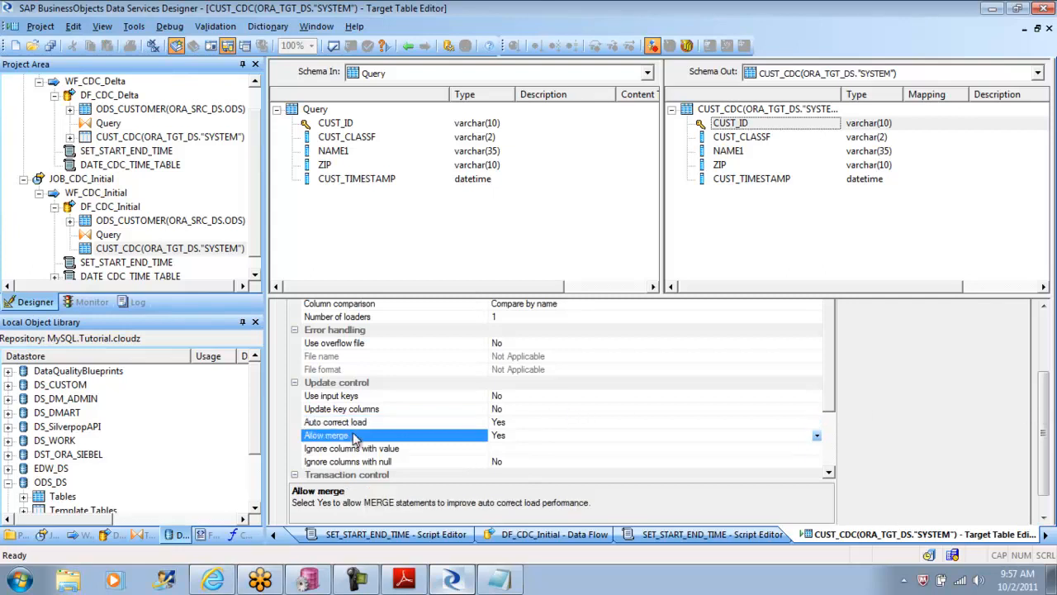
left_click(525, 436)
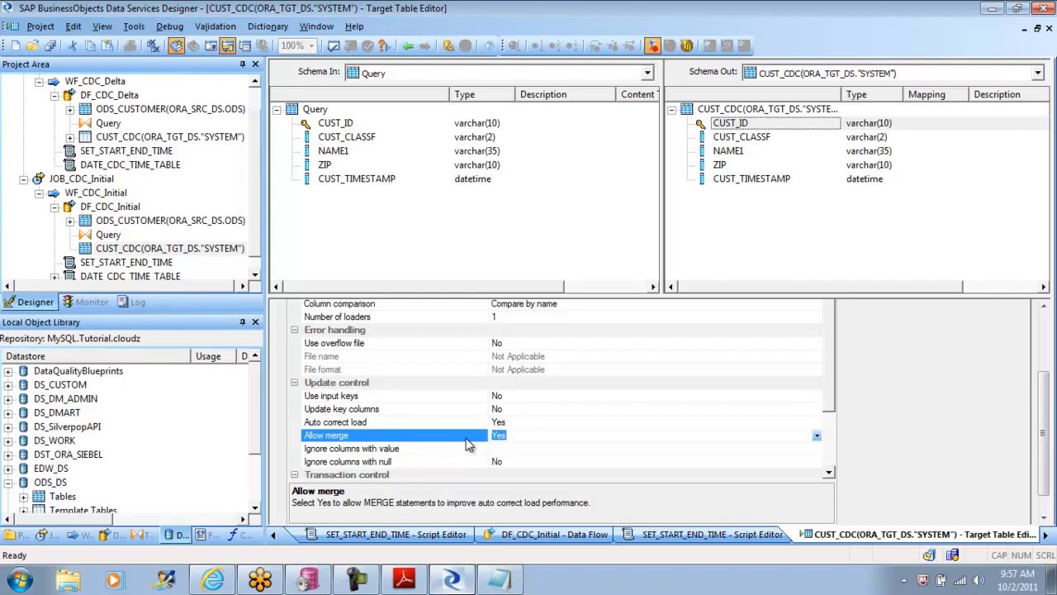
Step: Return to the DF_CDC_Initial data flow and save all changed objects
left_click(408, 47)
left_click(408, 47)
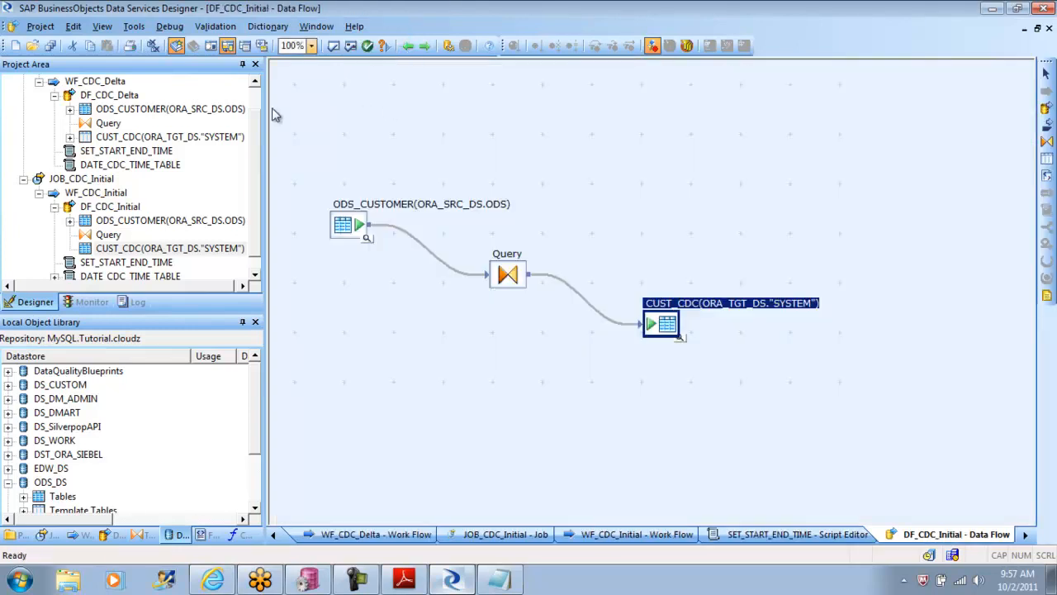
left_click(40, 27)
left_click(61, 135)
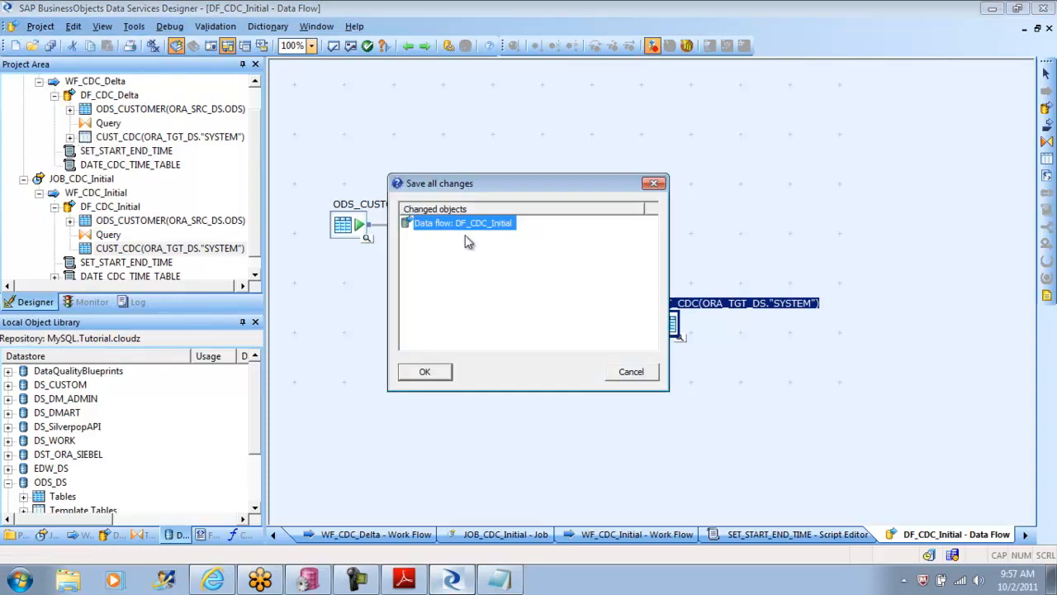
left_click(426, 372)
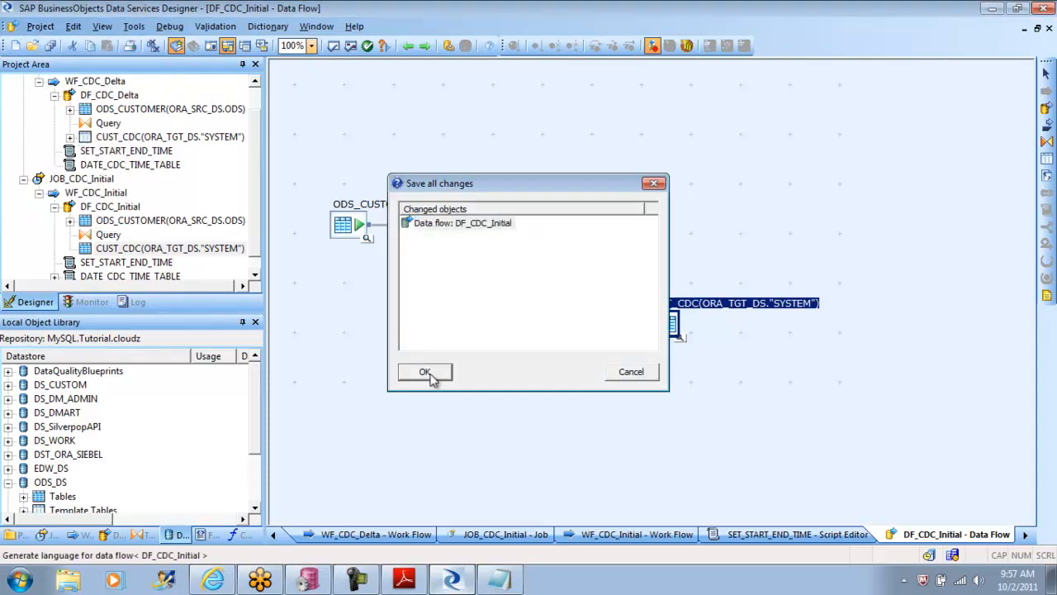
Step: Display the optimized SQL for DF_CDC_Initial, examine the MERGE statement with its matched update and unmatched insert clauses, and close it
left_click(218, 27)
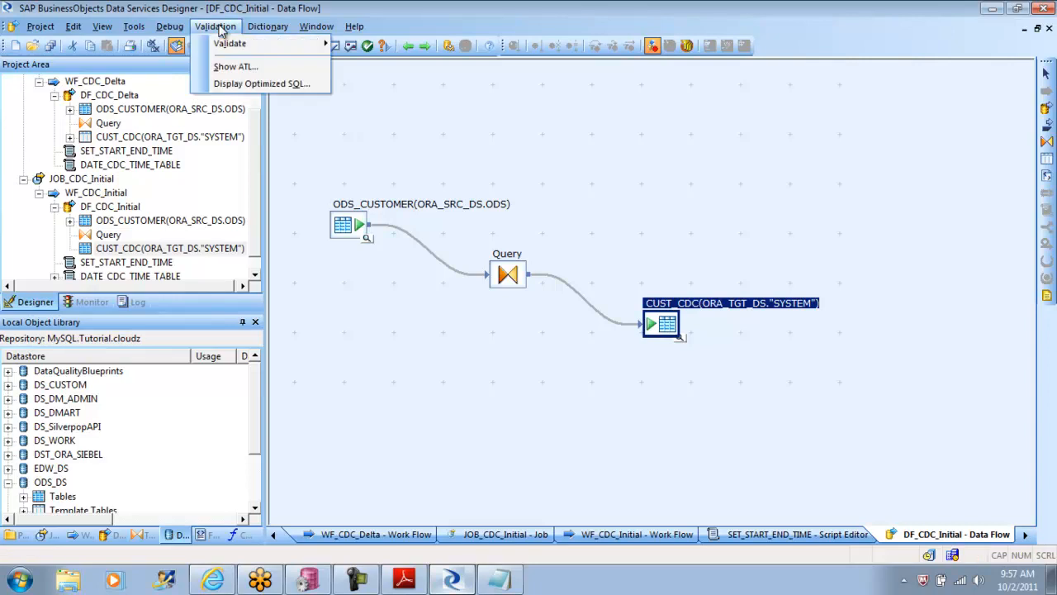
left_click(265, 85)
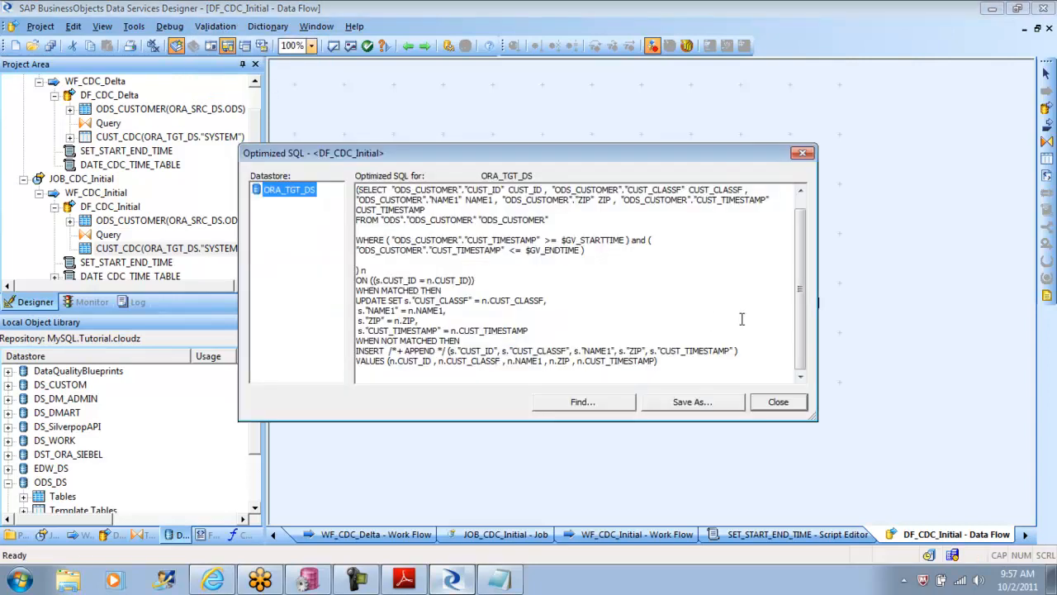
left_click_drag(801, 318, 800, 206)
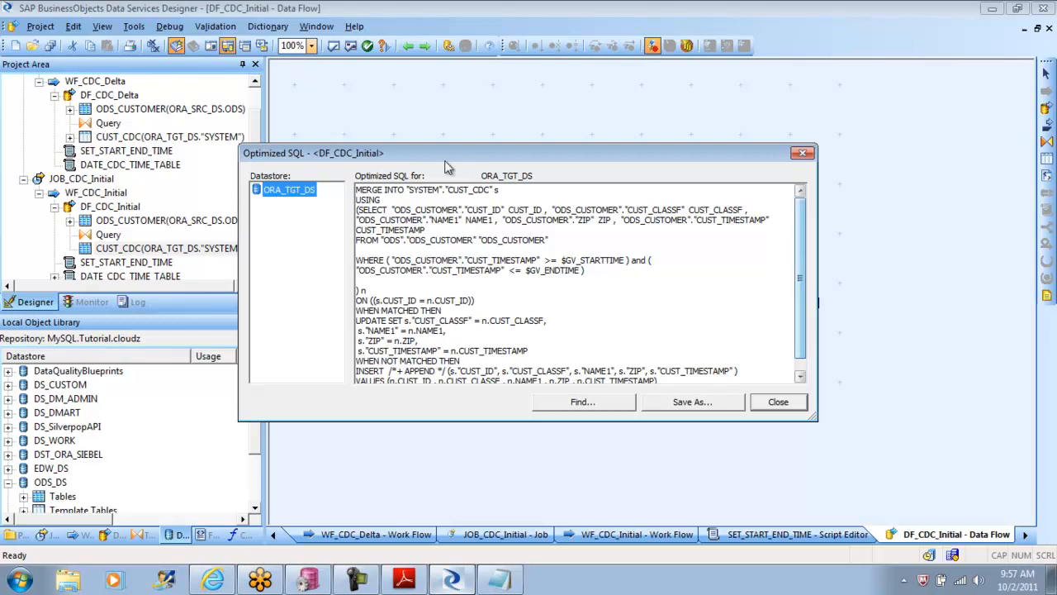
left_click_drag(357, 190, 432, 246)
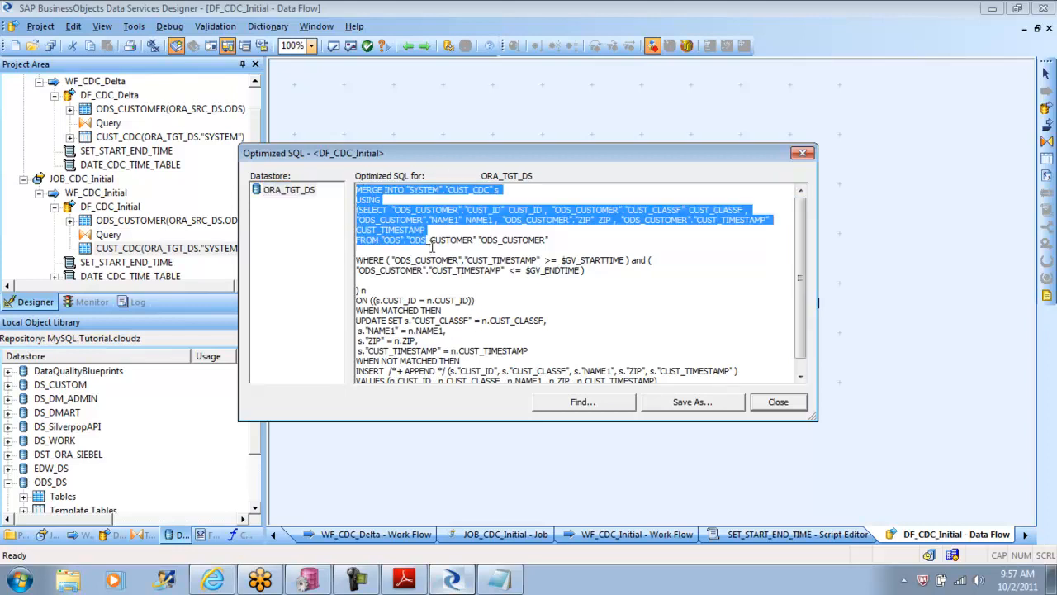
left_click_drag(431, 246, 546, 393)
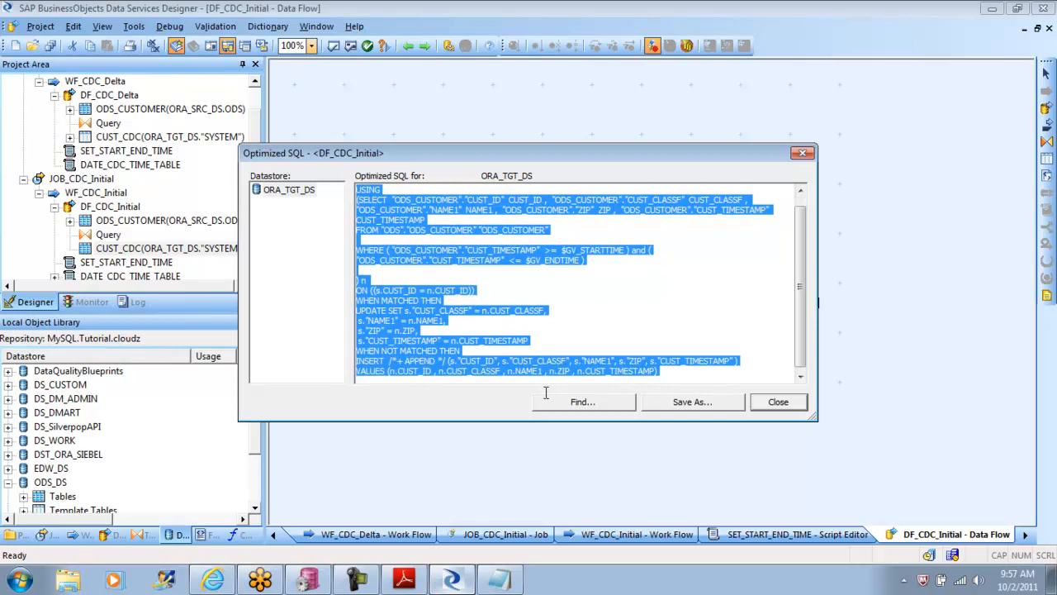
left_click(675, 376)
left_click_drag(665, 364, 359, 302)
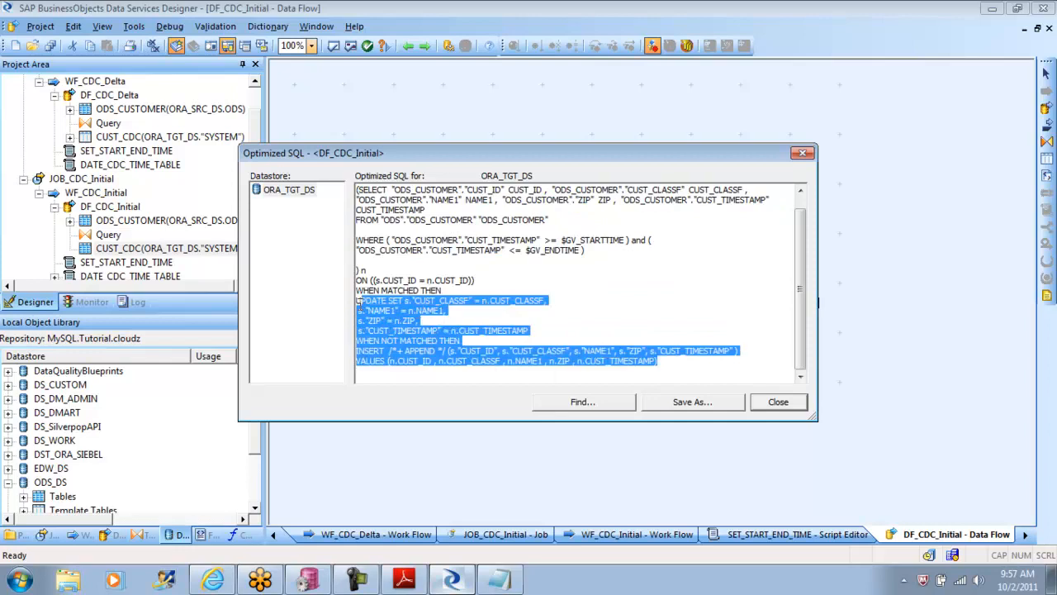
left_click(423, 374)
left_click_drag(661, 364, 357, 351)
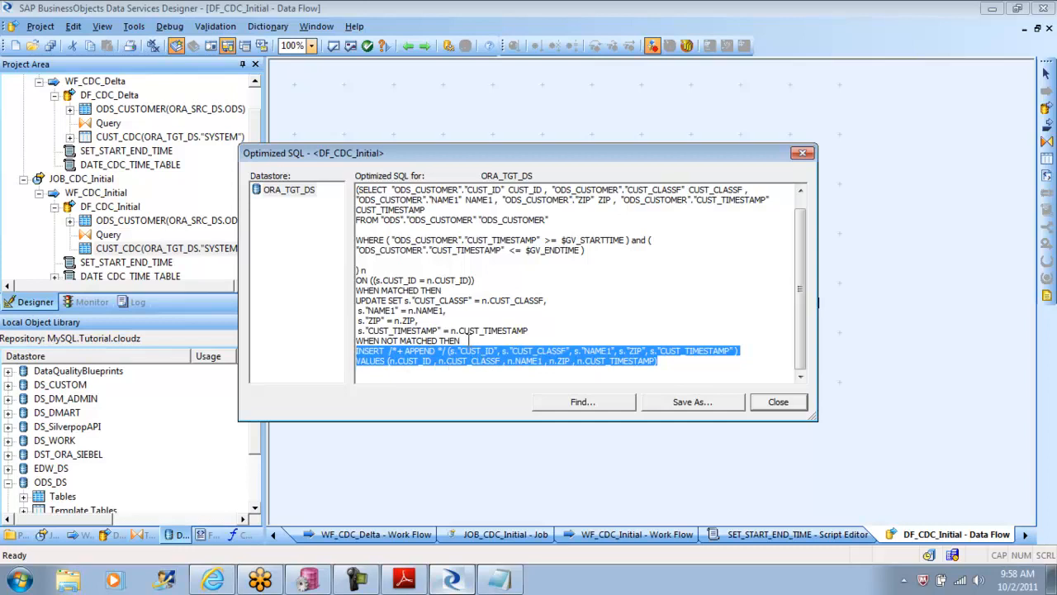
left_click_drag(435, 340, 356, 301)
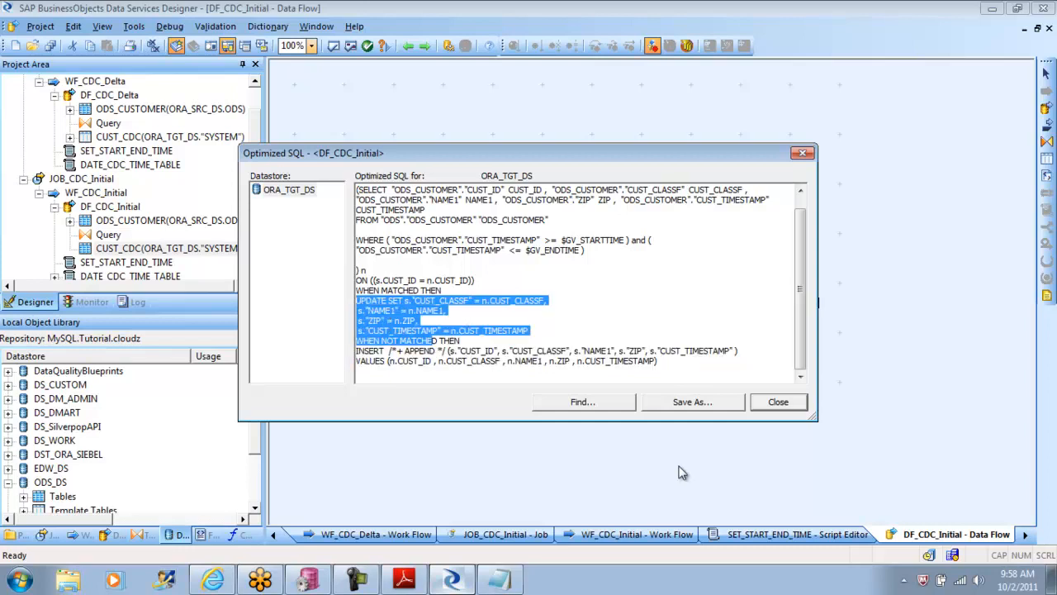
left_click(798, 403)
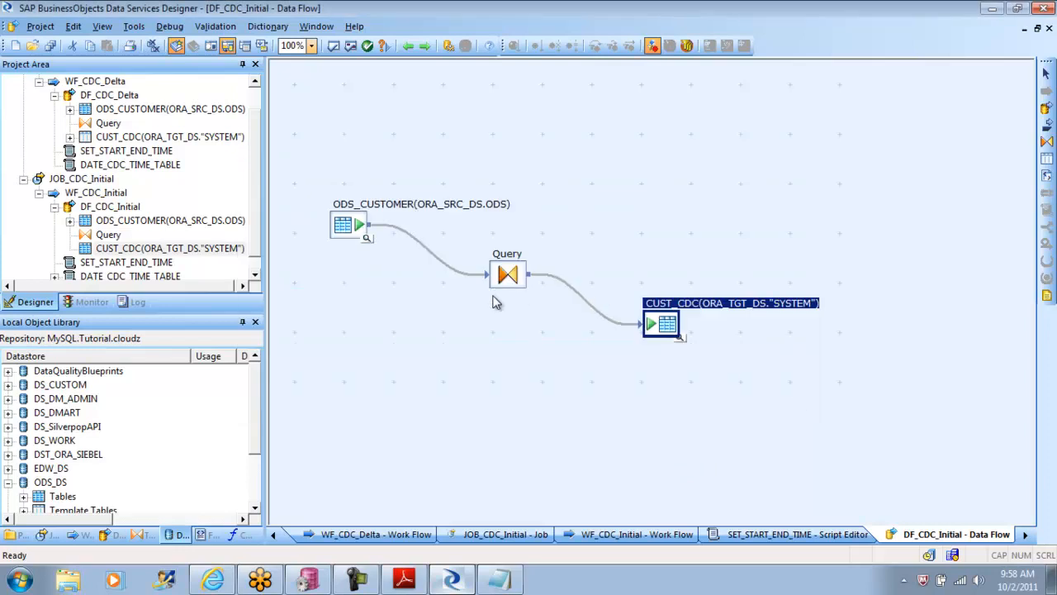
Step: Collapse JOB_CDC_Delta and JOB_CDC_Initial in the project tree
left_click_drag(255, 182, 259, 121)
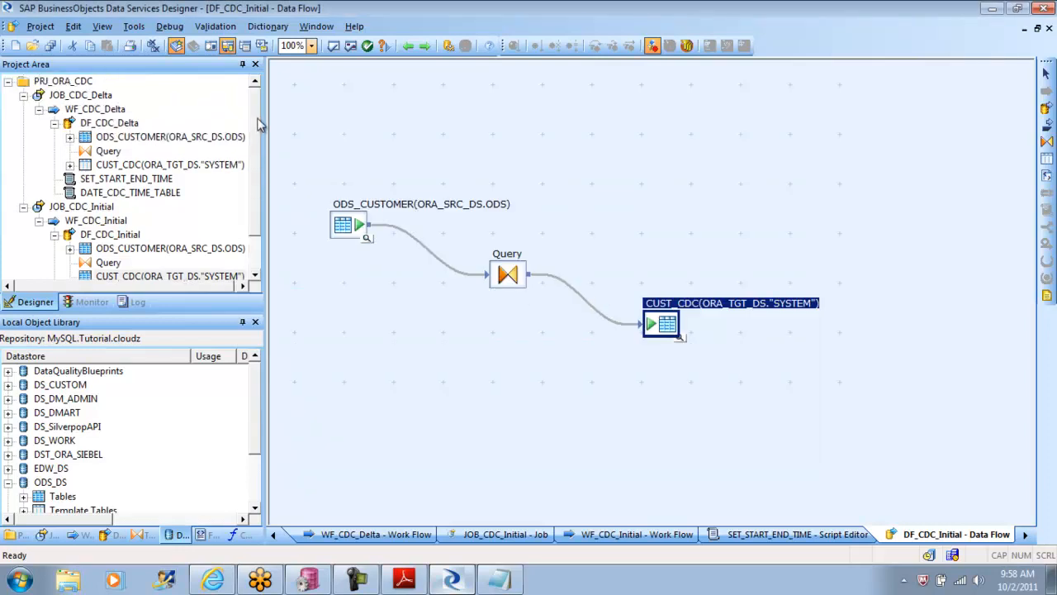
left_click(23, 95)
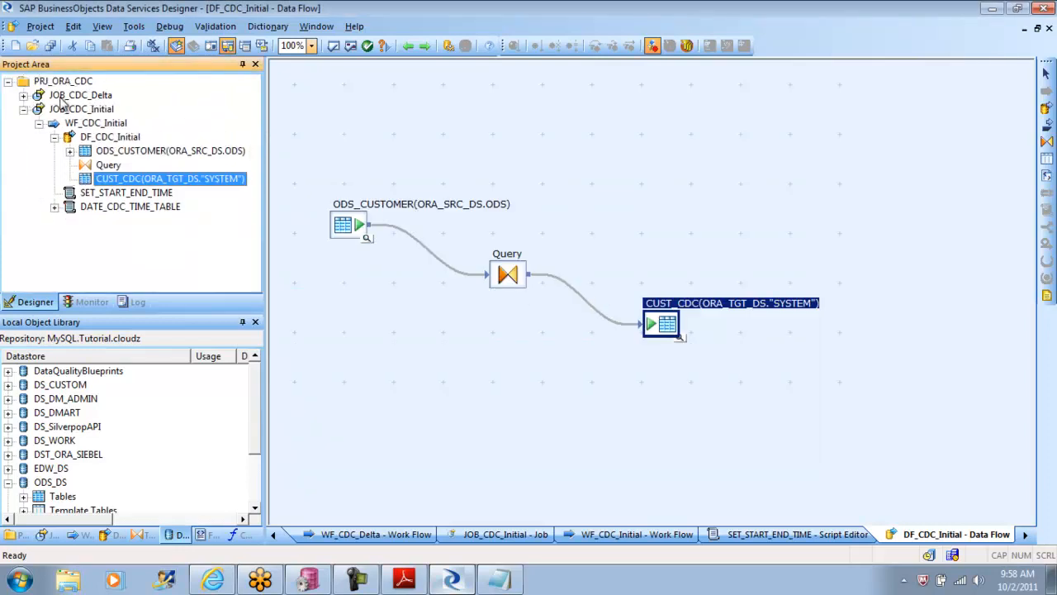
left_click(23, 109)
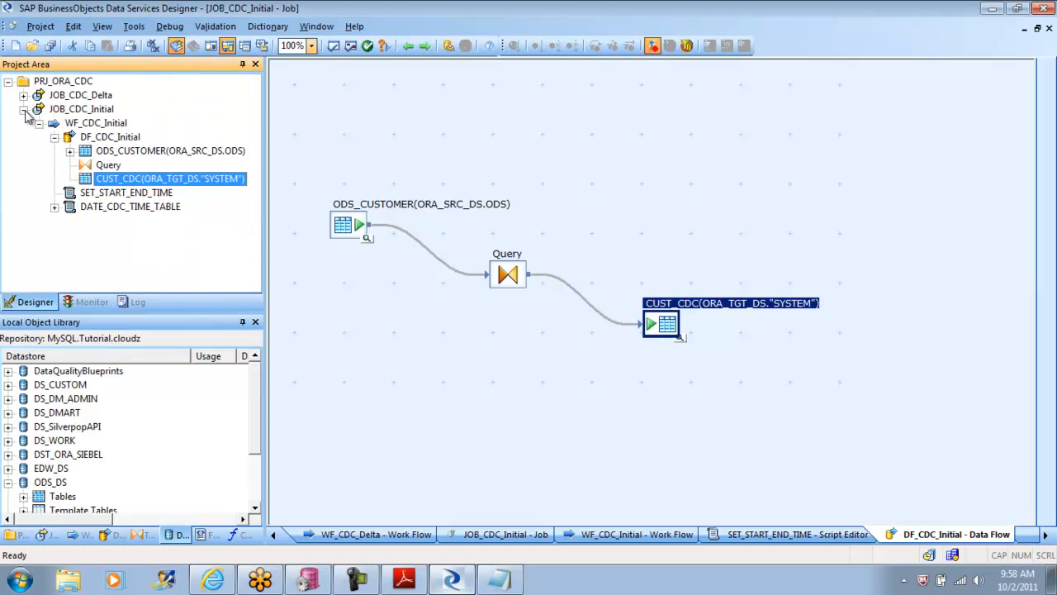
Step: Open JOB_CDC_Delta and go through WF_CDC_Delta and DF_CDC_Delta to the CUST_CDC target table's settings
right_click(76, 99)
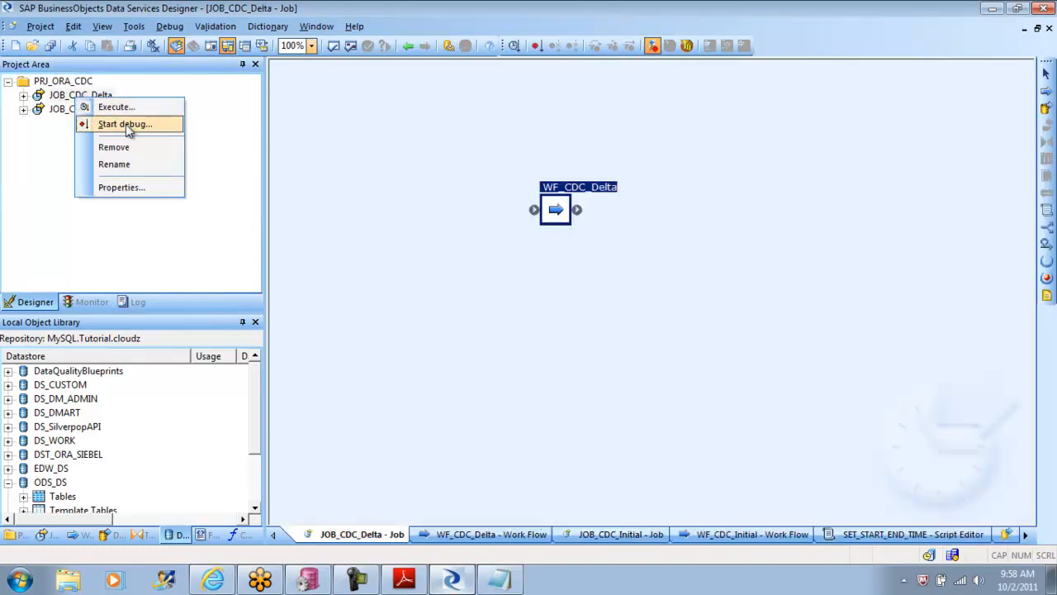
left_click(555, 210)
left_click(555, 209)
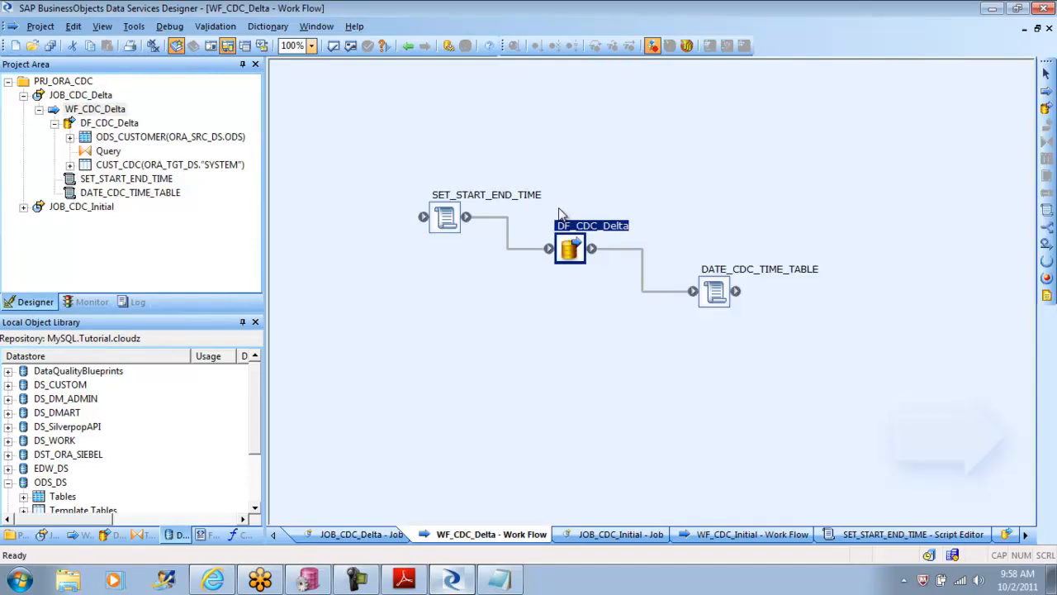
double_click(589, 252)
double_click(689, 302)
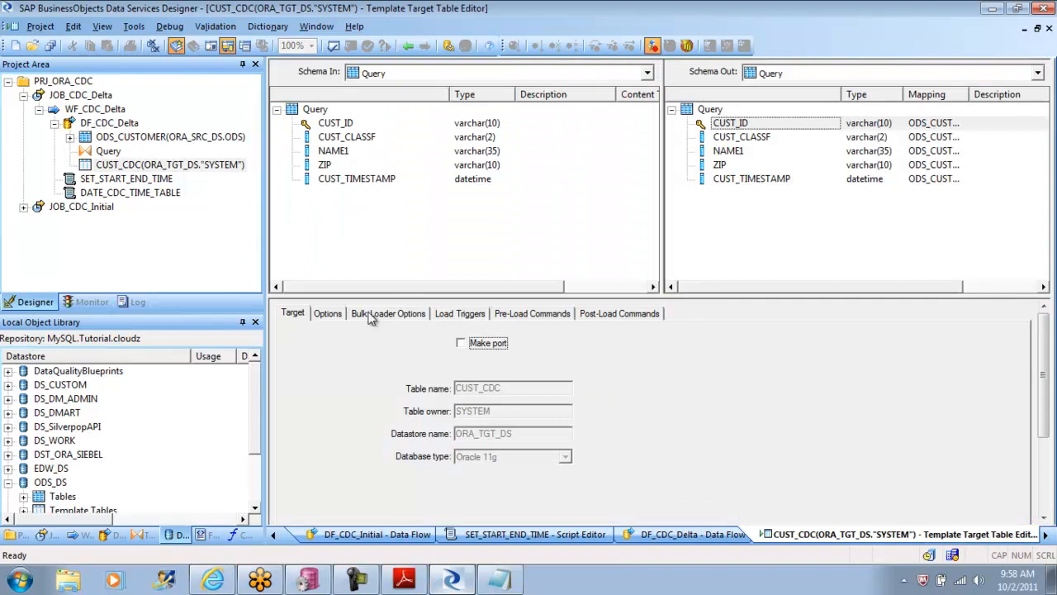
Step: In the CUST_CDC target options of DF_CDC_Delta, set Use input keys and Auto correct load to Yes
left_click(327, 315)
left_click_drag(1049, 369, 1047, 429)
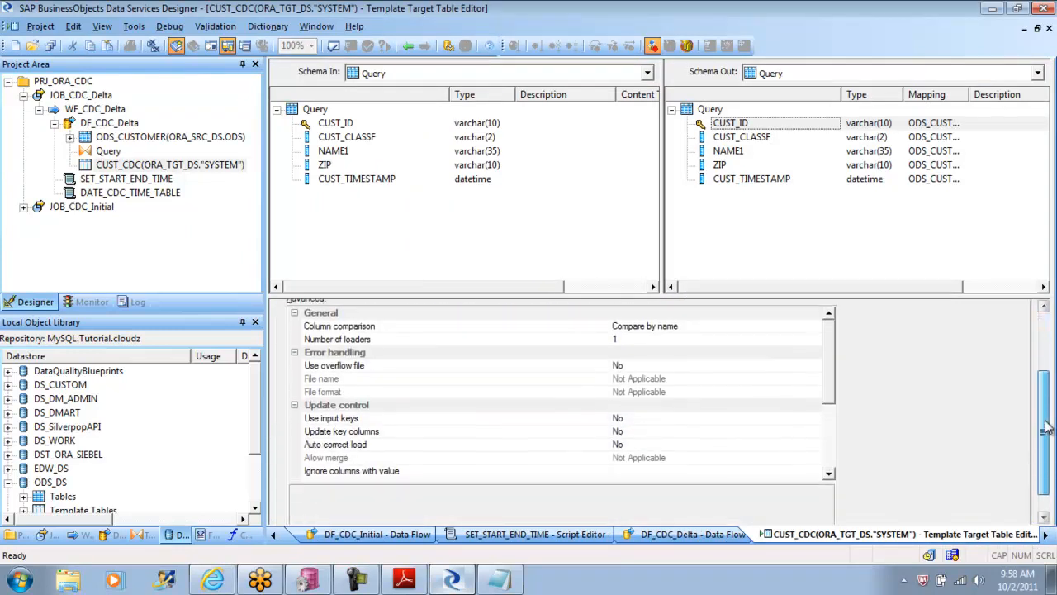
left_click(654, 417)
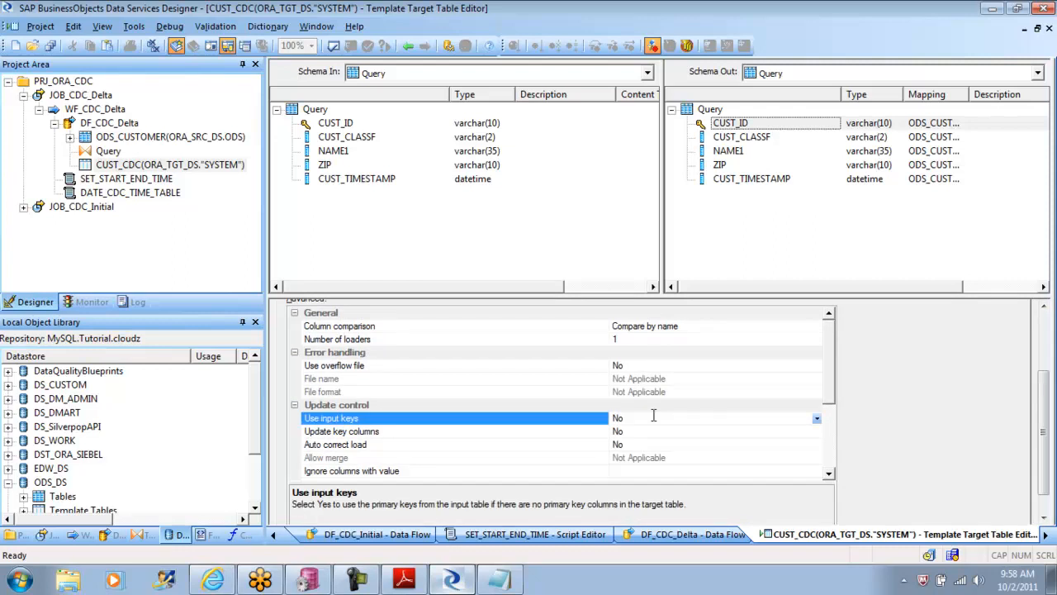
left_click(816, 418)
left_click(718, 428)
left_click(640, 445)
double_click(639, 446)
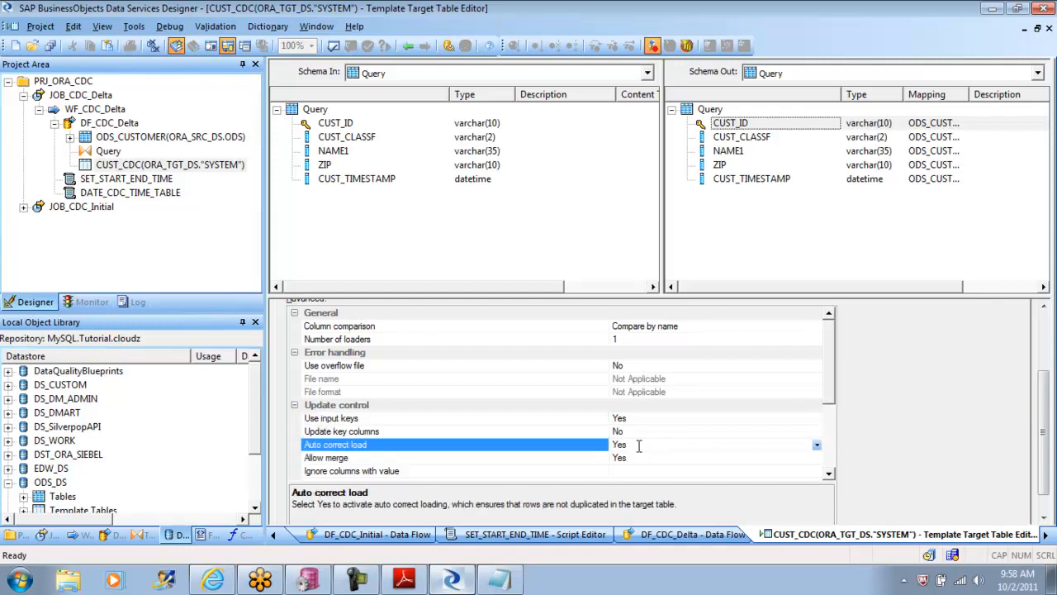
Step: Validate the CUST_CDC target, close the validation output, and return to the DF_CDC_Delta data flow
left_click(334, 46)
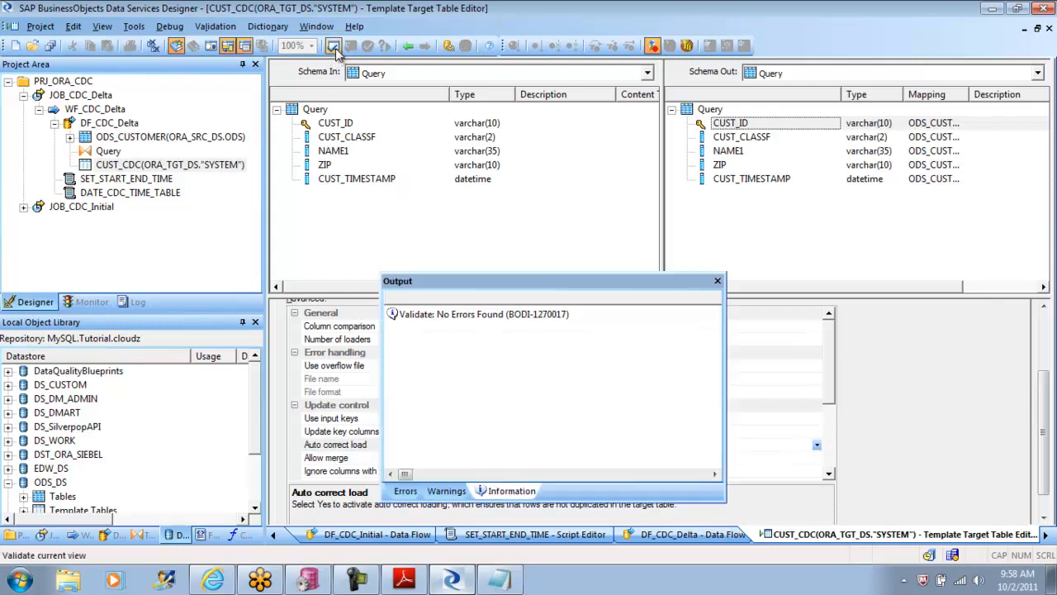
left_click(717, 281)
left_click(406, 45)
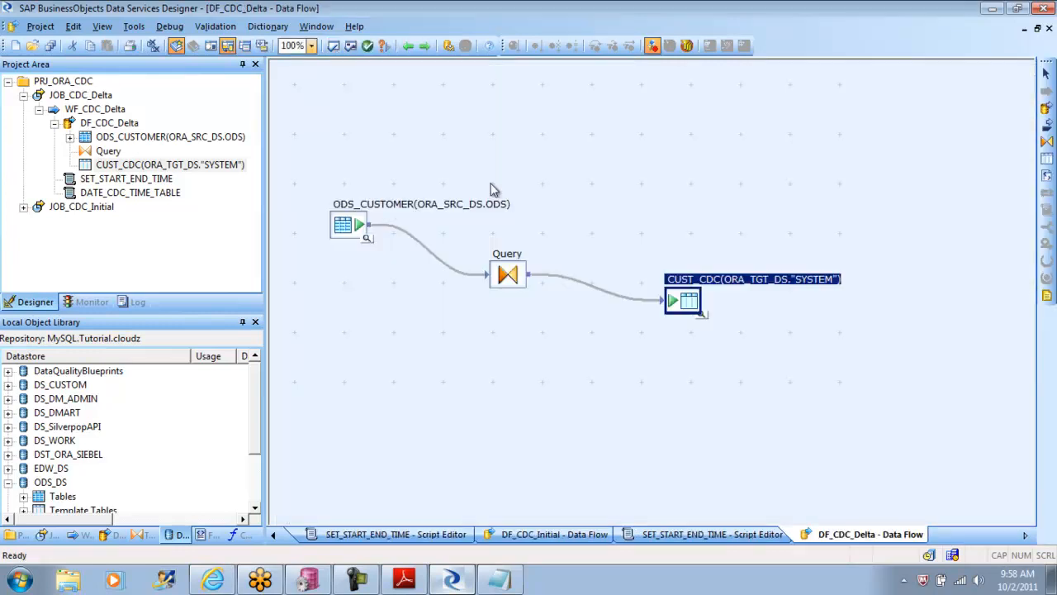
Step: Display the optimized SQL for DF_CDC_Delta, review the generated MERGE statement, and close it
left_click(172, 27)
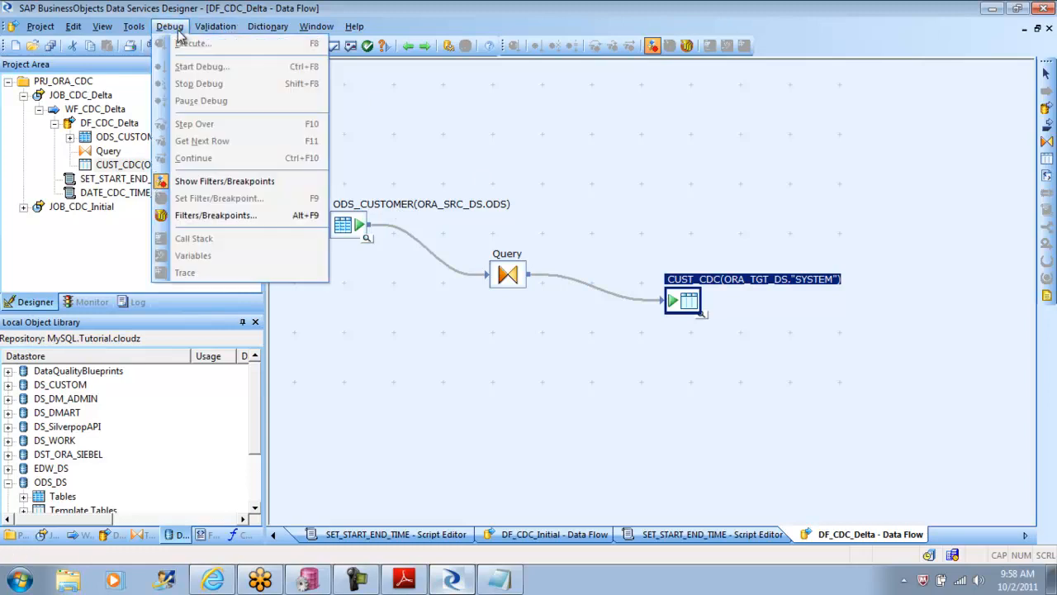
mouse_move(217, 31)
left_click(268, 83)
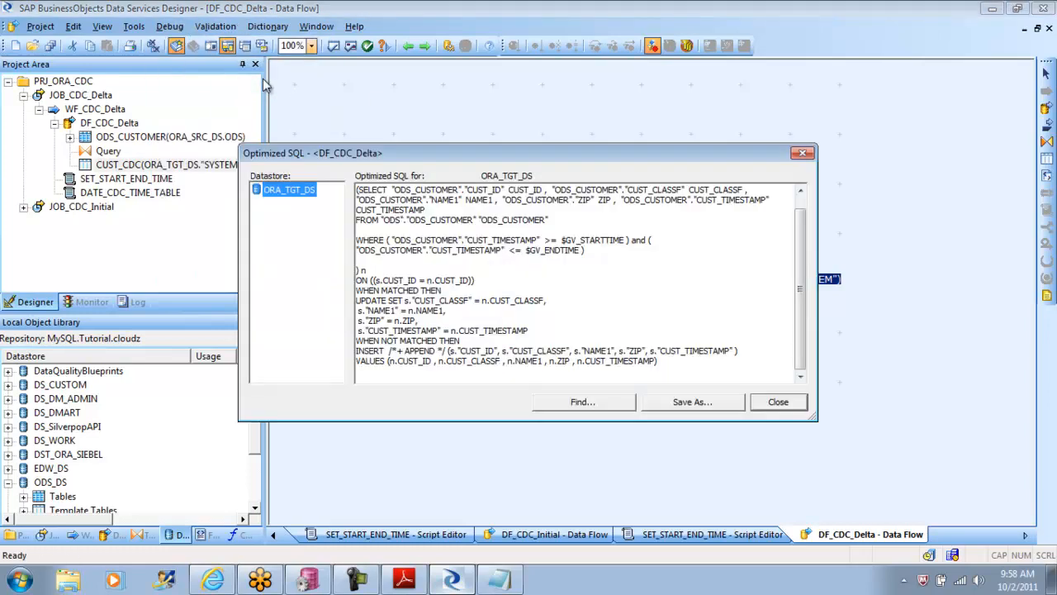
left_click_drag(803, 260, 805, 287)
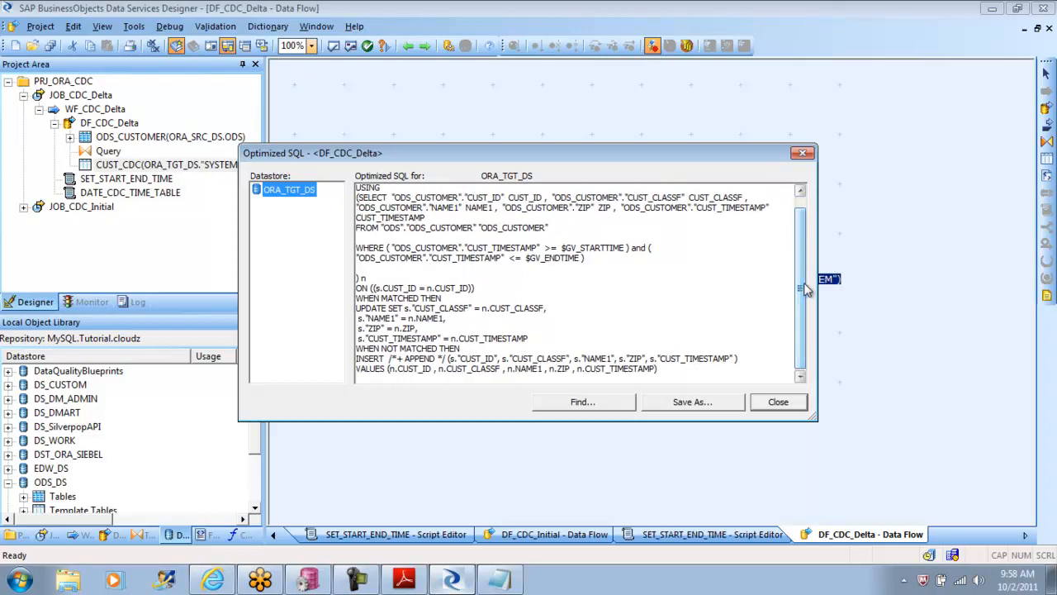
left_click(783, 405)
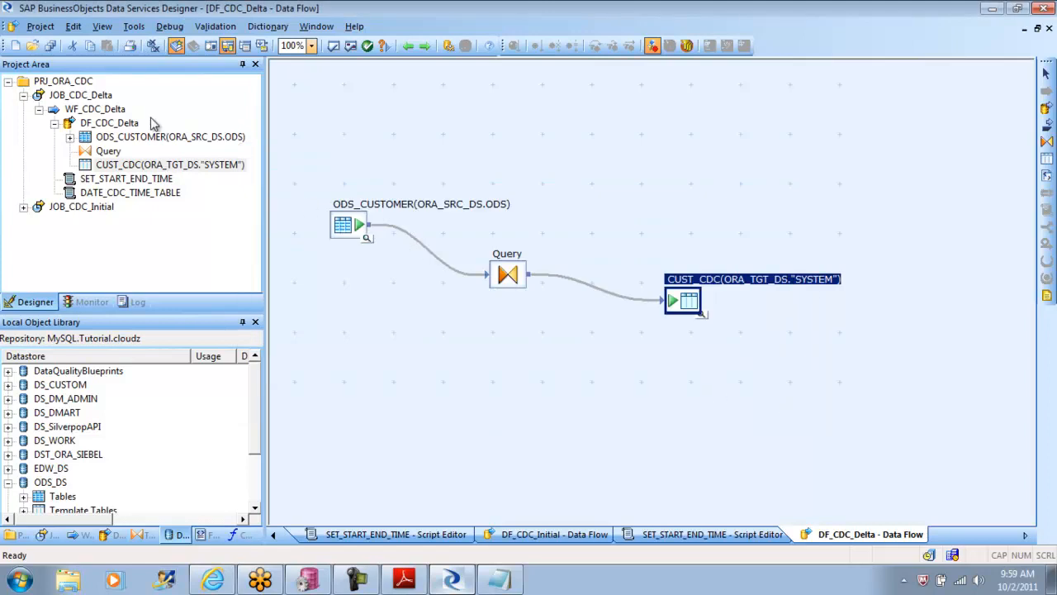
Step: Start a debug run of JOB_CDC_Delta, save the changed data flow DF_CDC_Delta, and cancel the run at its debug properties
double_click(50, 111)
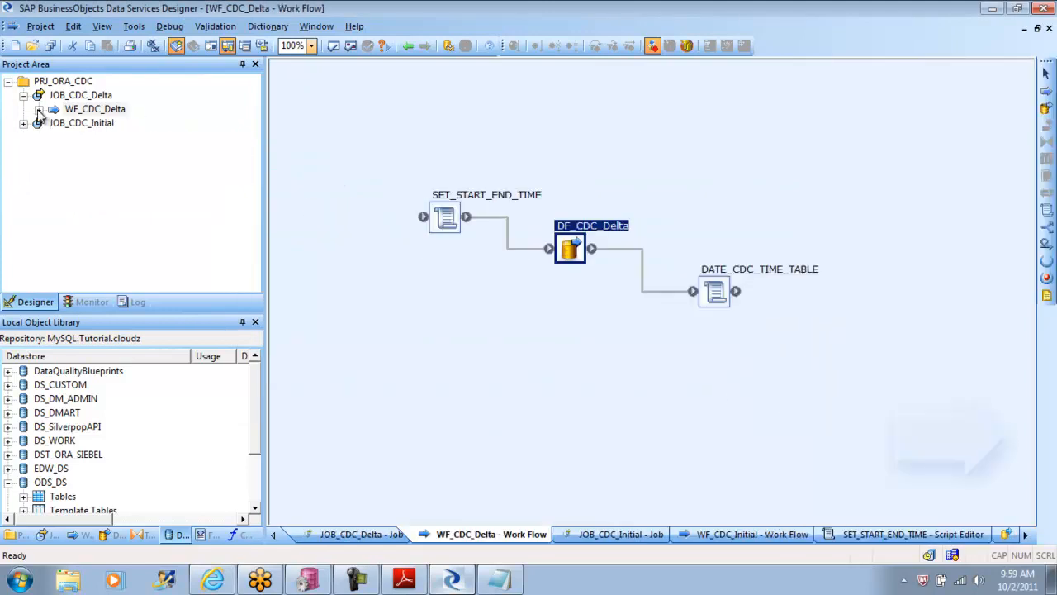
right_click(66, 96)
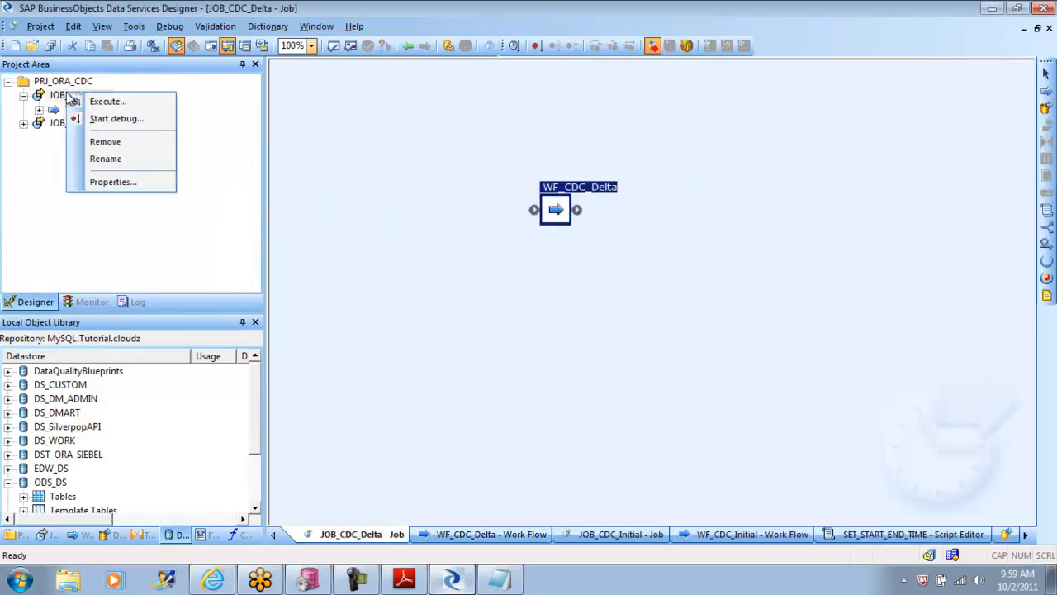
left_click(132, 120)
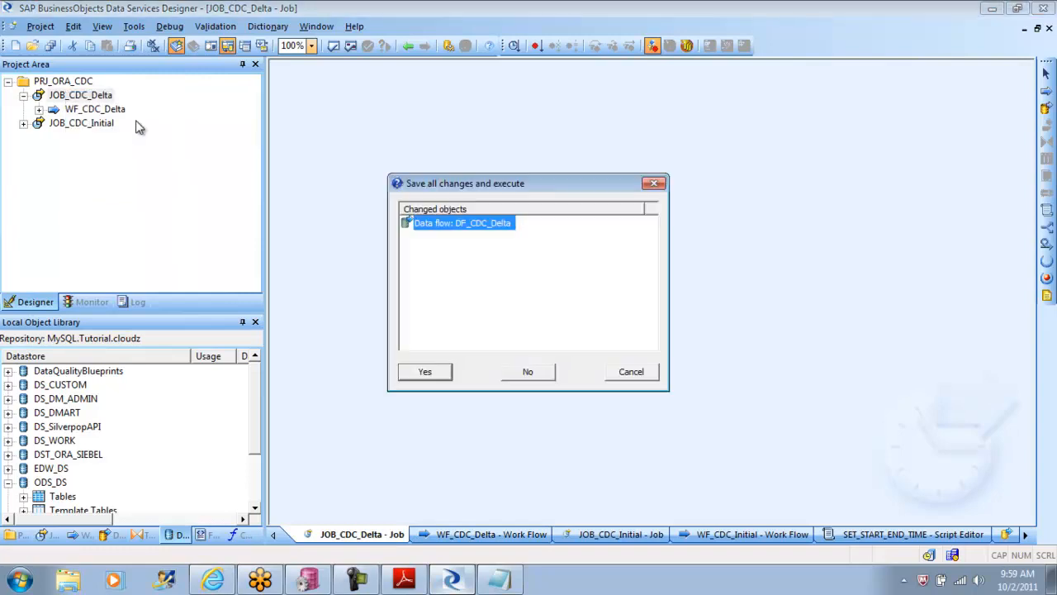
left_click(435, 376)
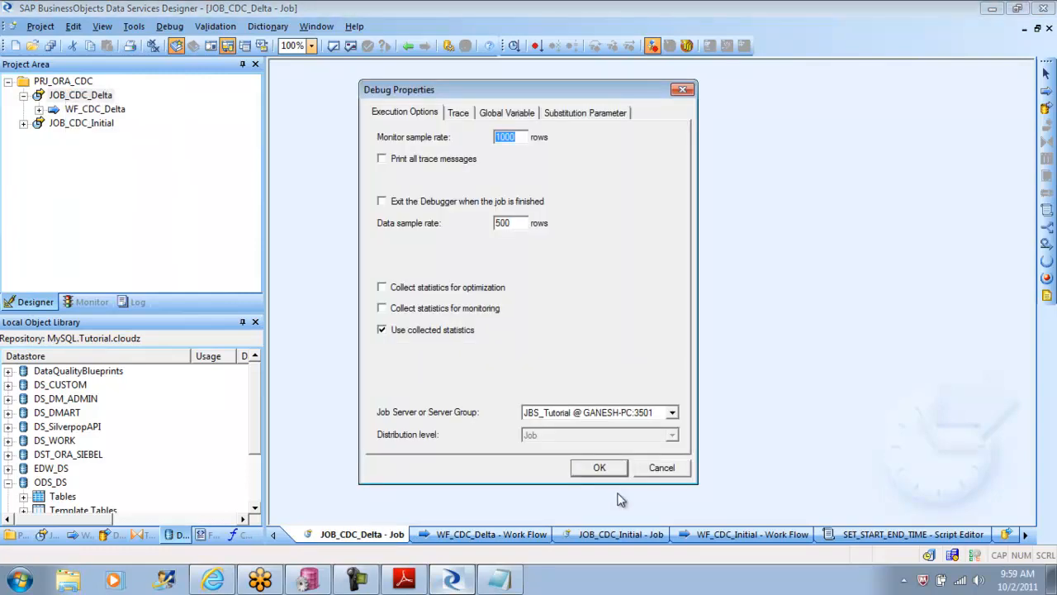
left_click(663, 467)
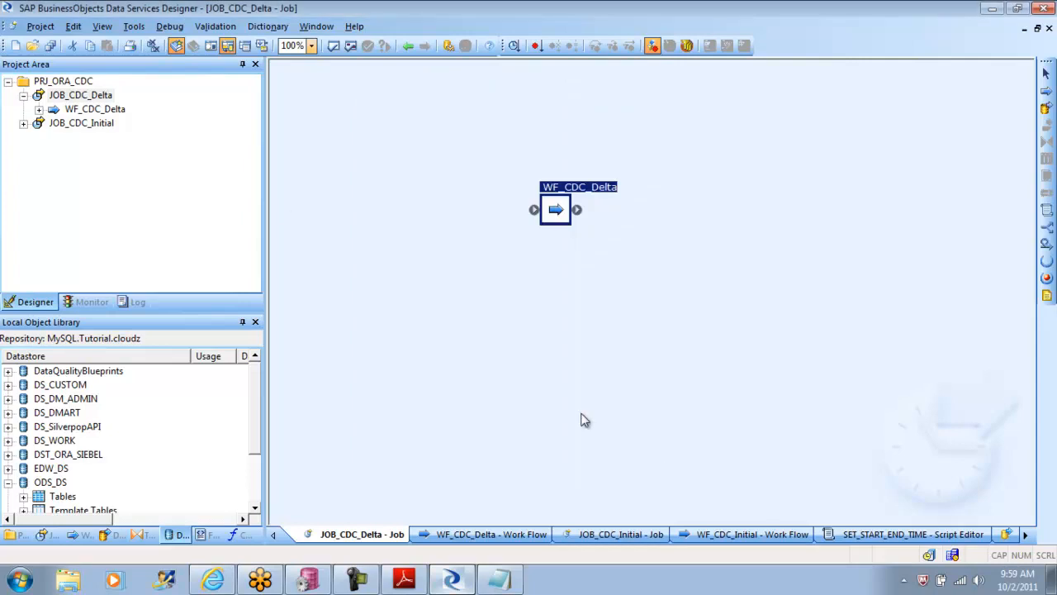
Step: Go through JOB_CDC_Initial, WF_CDC_Initial and DF_CDC_Initial to open the CUST_CDC target table's settings
right_click(88, 125)
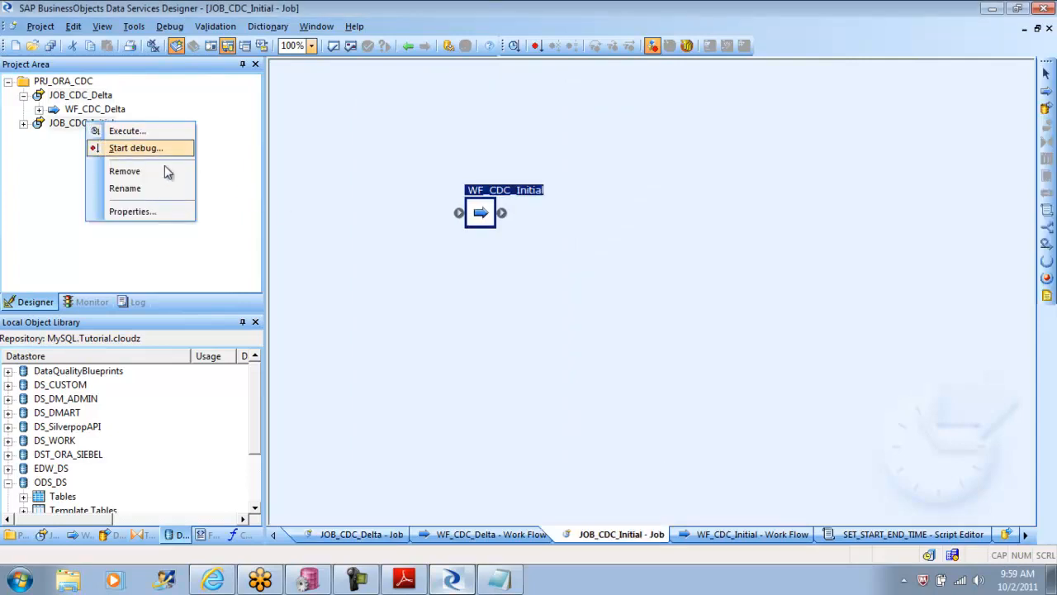
double_click(481, 216)
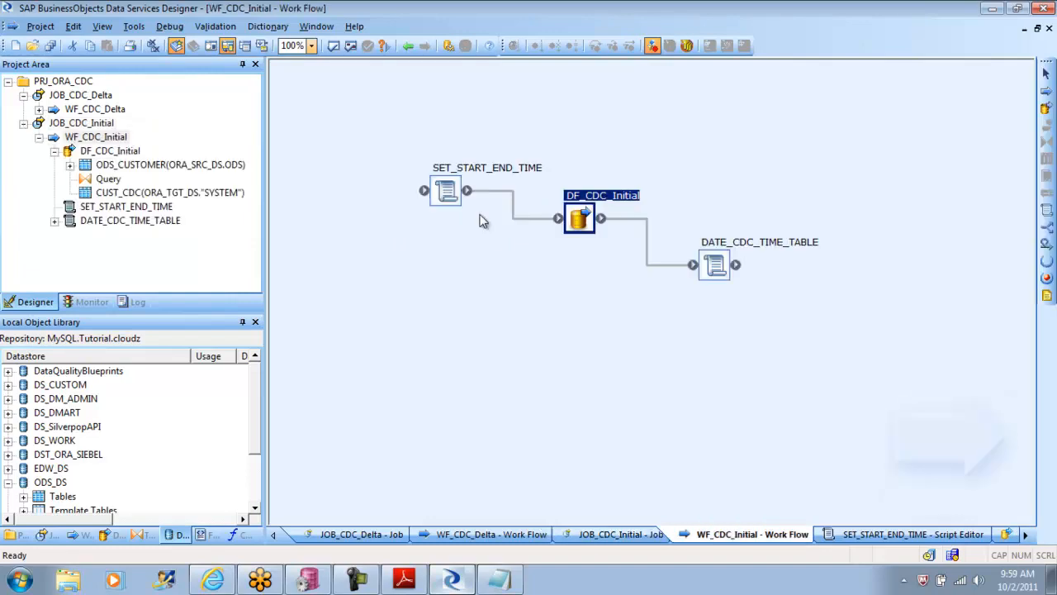
double_click(582, 215)
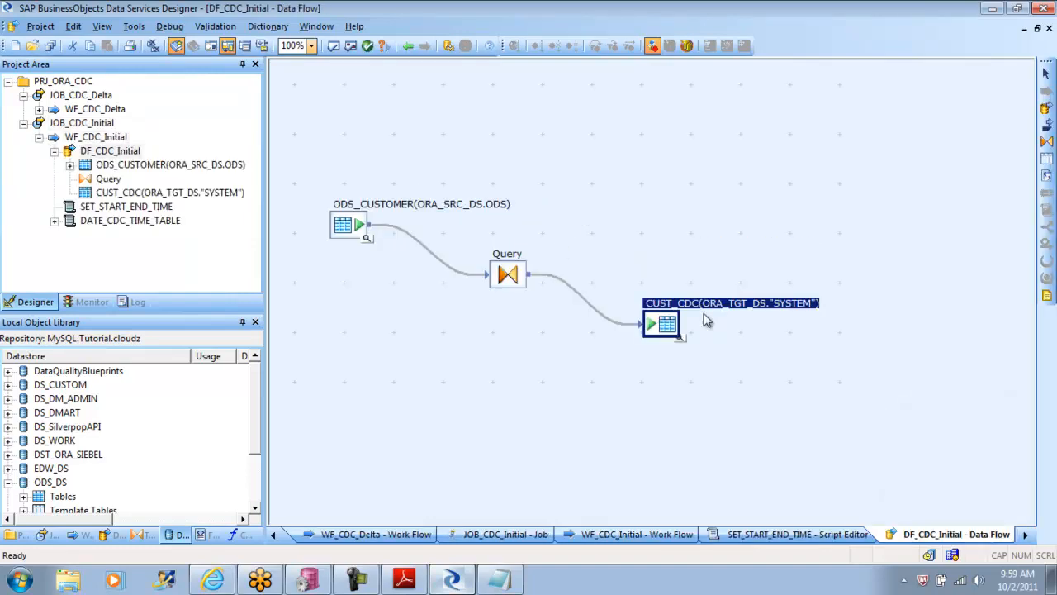
double_click(665, 328)
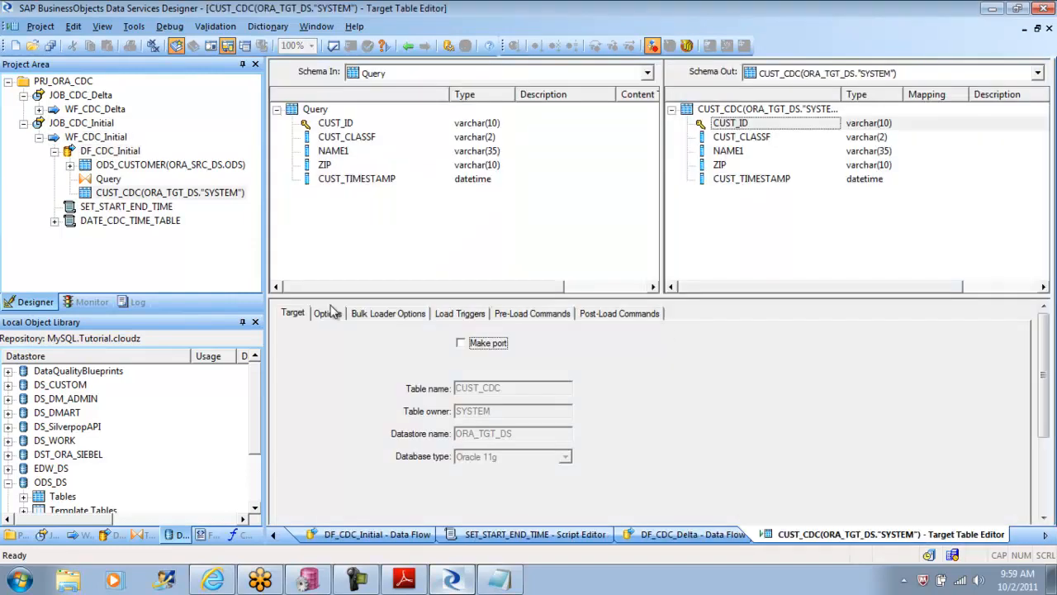
Step: In the CUST_CDC target options of DF_CDC_Initial, set Use input keys to Yes, validate, and close the output
left_click(329, 315)
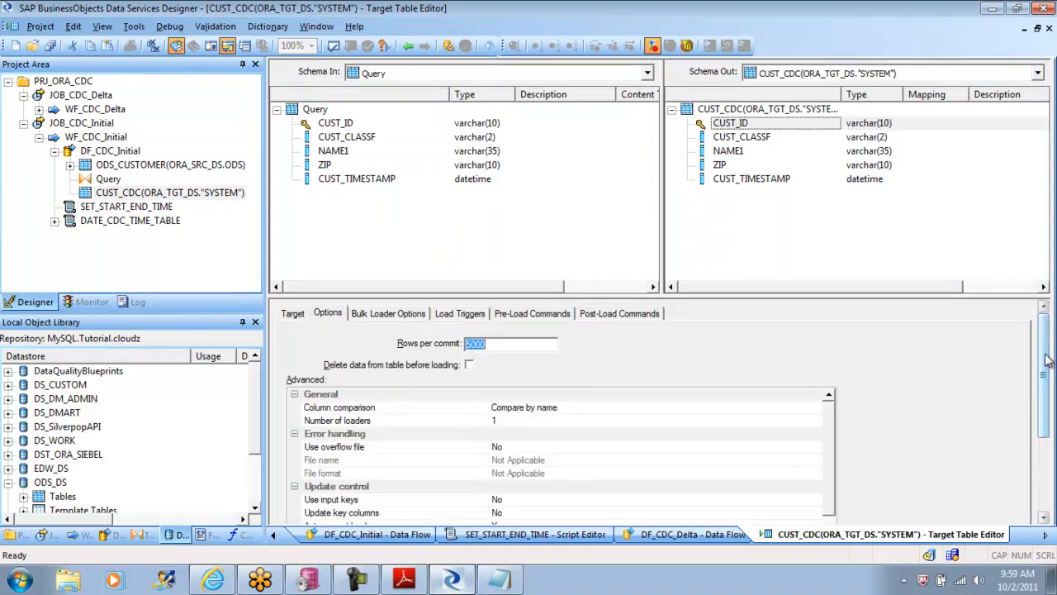
left_click_drag(1047, 360, 637, 501)
left_click(527, 444)
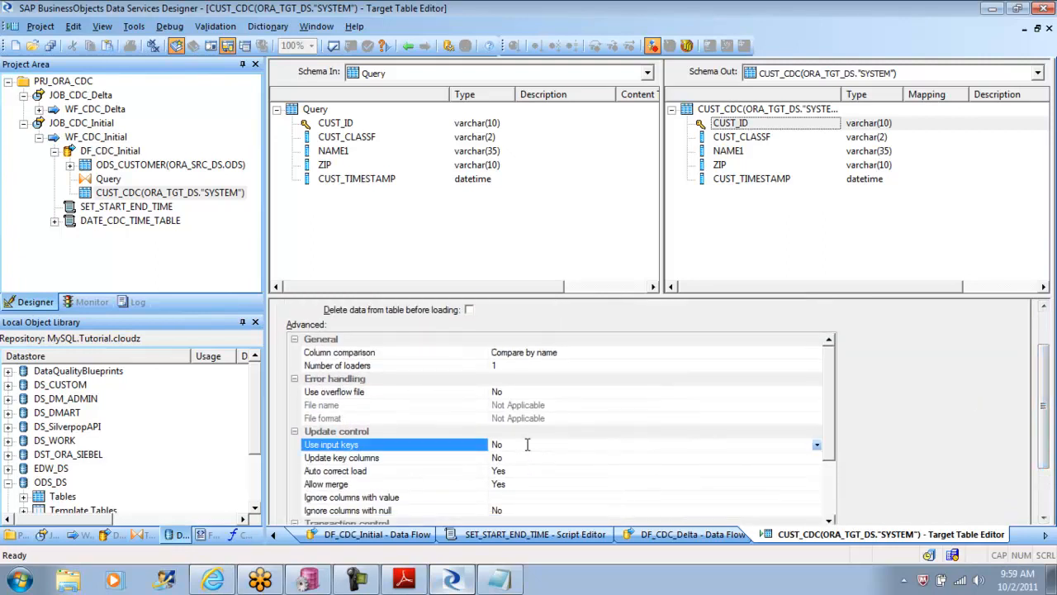
left_click(334, 46)
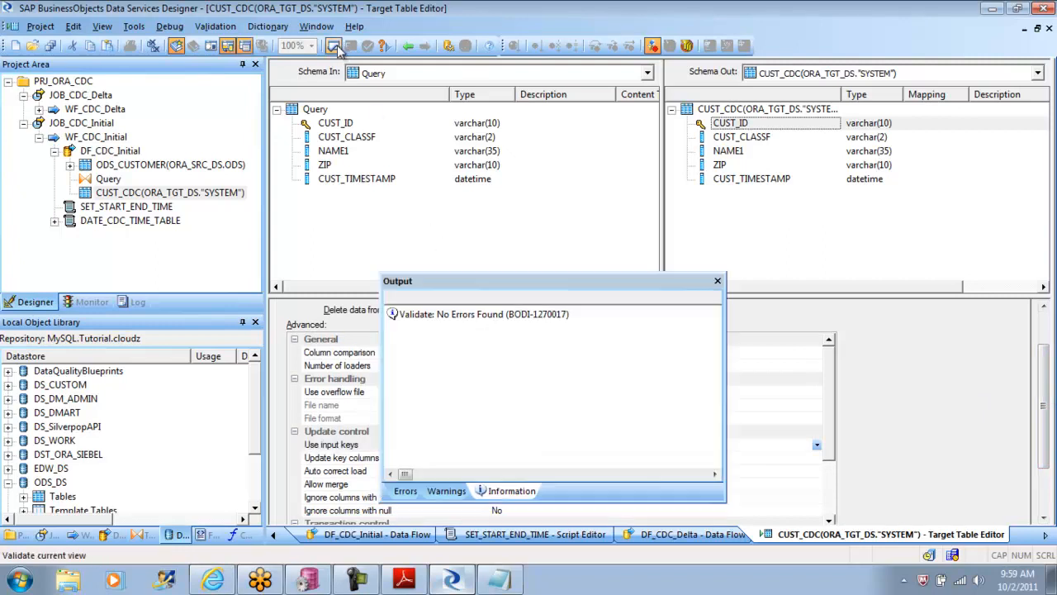
left_click(717, 281)
Step: Save the changed DF_CDC_Initial and run JOB_CDC_Initial in debug mode with the default properties, staying in the debugger when it finishes
double_click(71, 124)
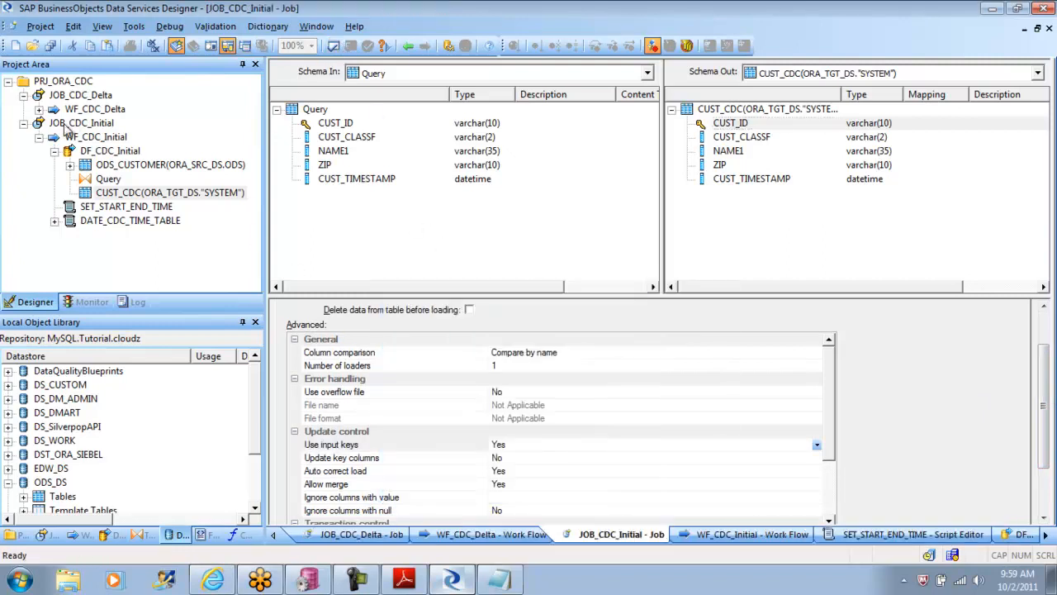
right_click(67, 125)
left_click(113, 150)
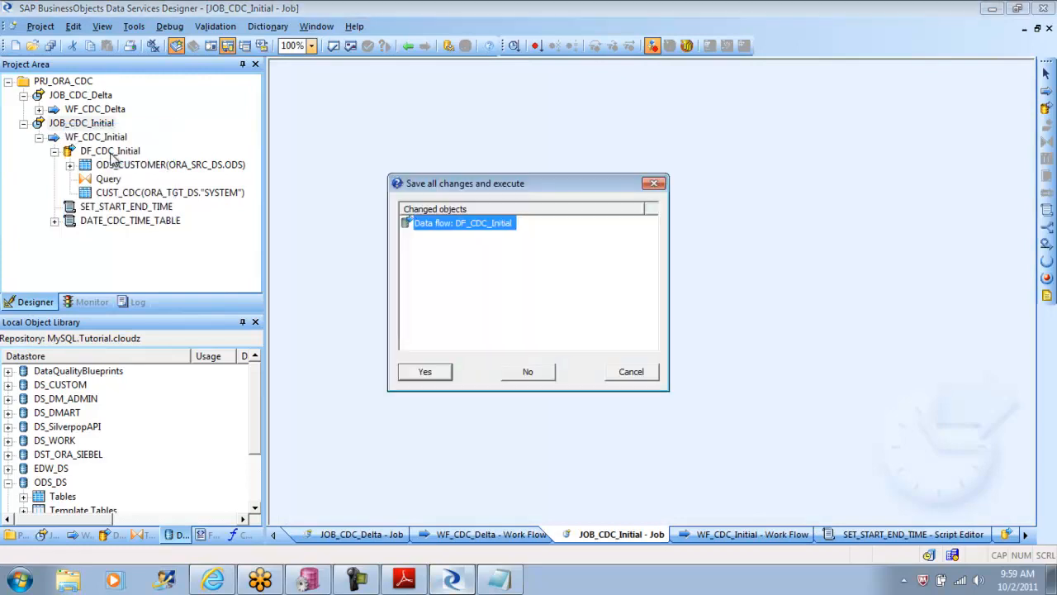
left_click(422, 369)
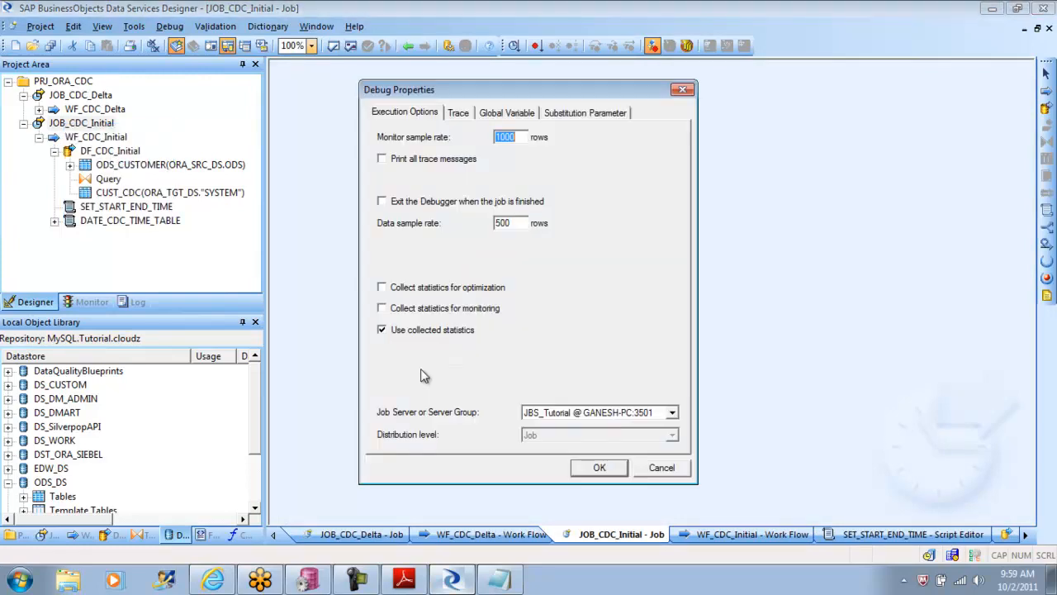
left_click(604, 468)
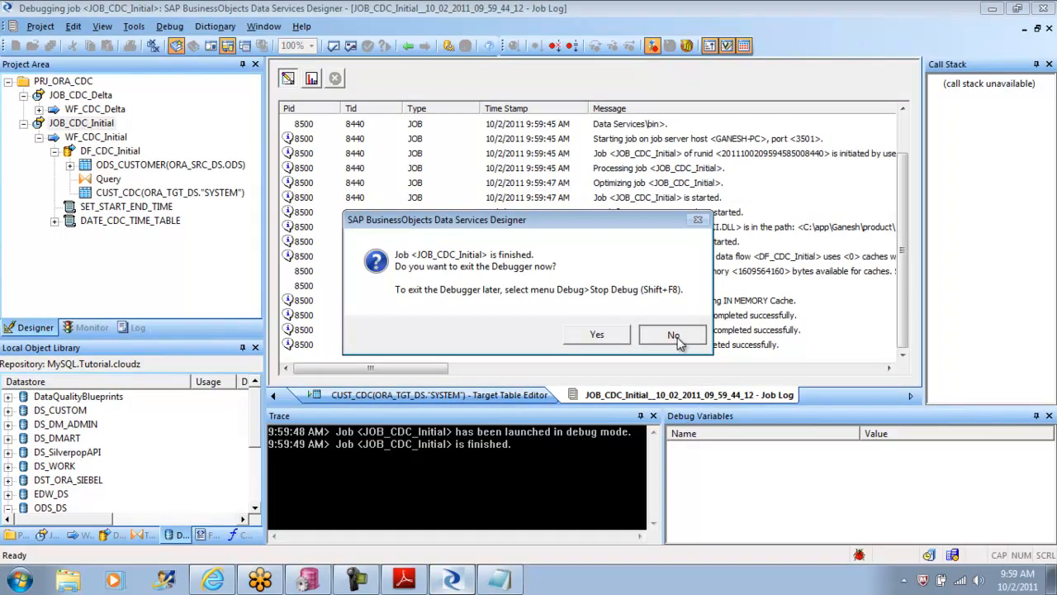
left_click(674, 336)
Step: Examine the rows passed from Query to CUST_CDC in DF_CDC_Initial down to the last record, and close the data view
left_click(408, 46)
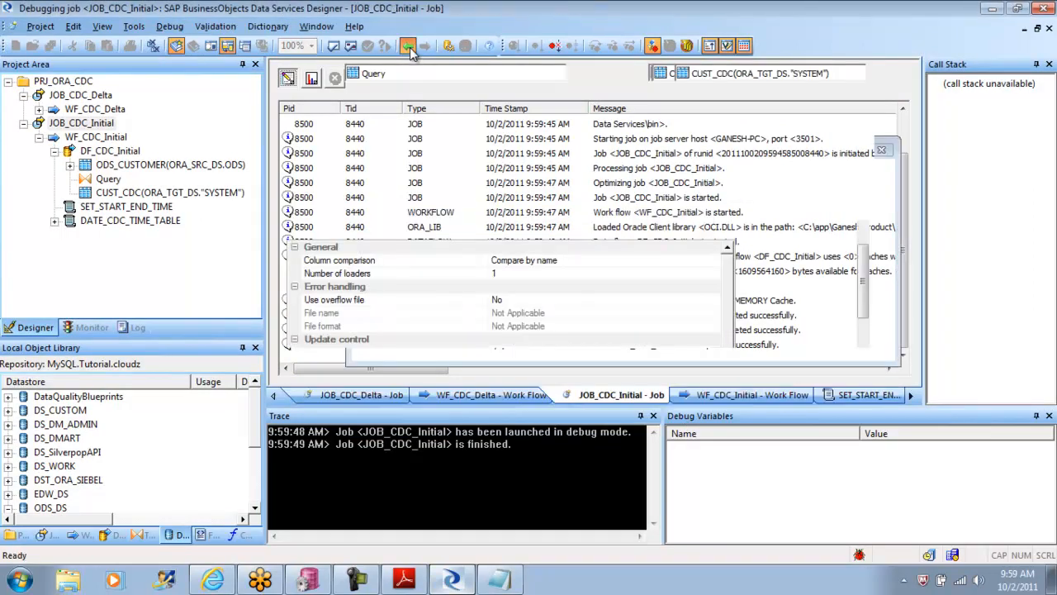
double_click(483, 213)
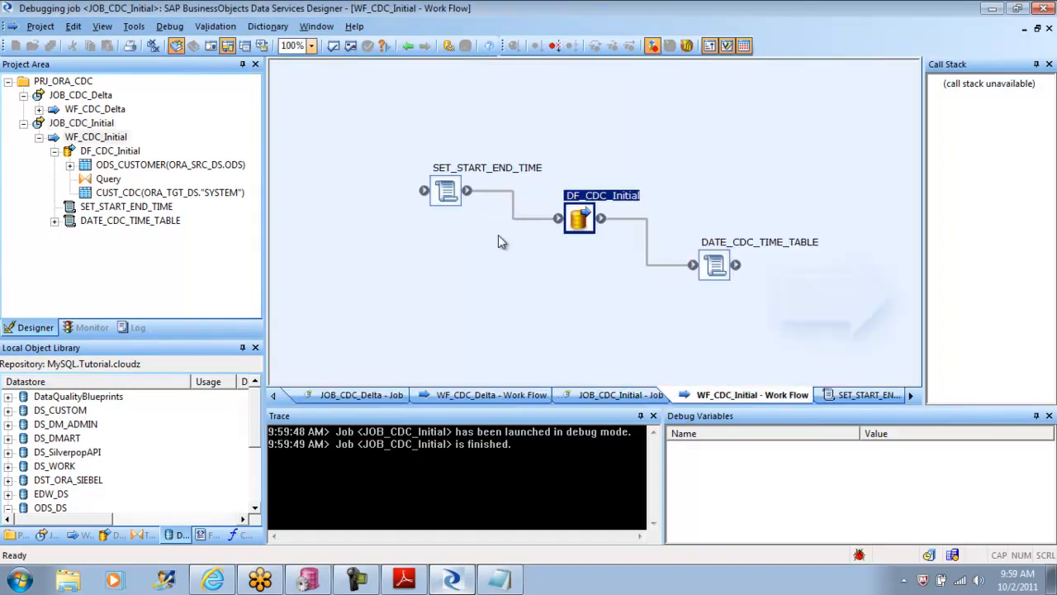
double_click(584, 221)
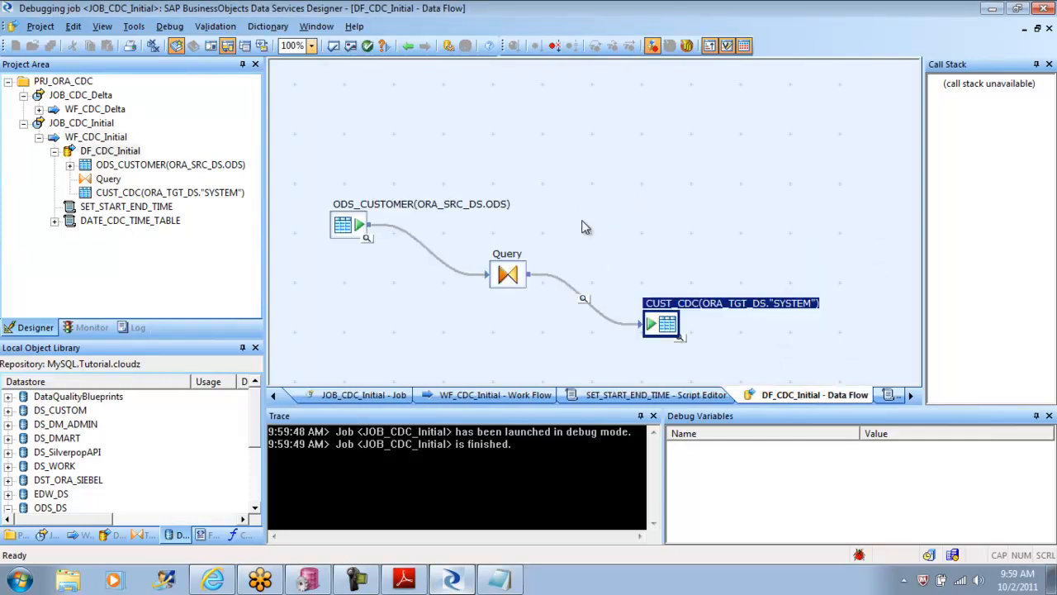
left_click(584, 299)
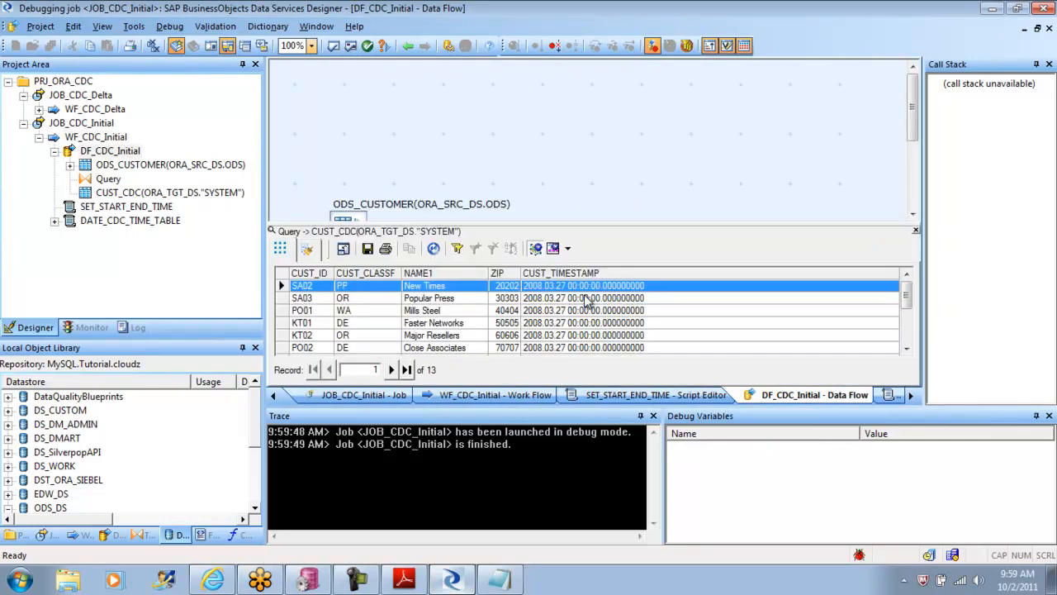
left_click_drag(907, 291, 908, 331)
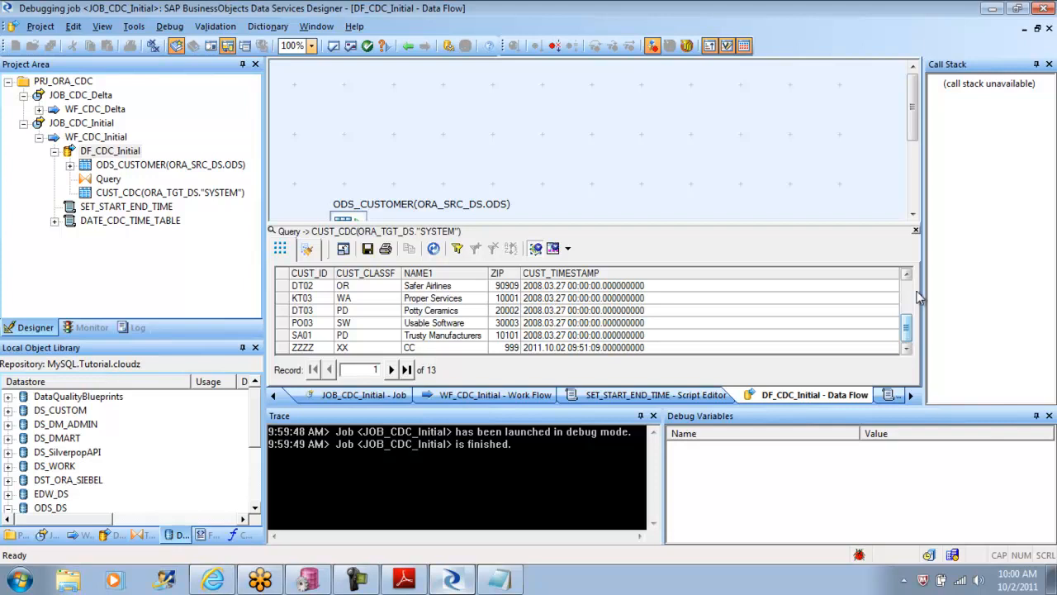
left_click(915, 231)
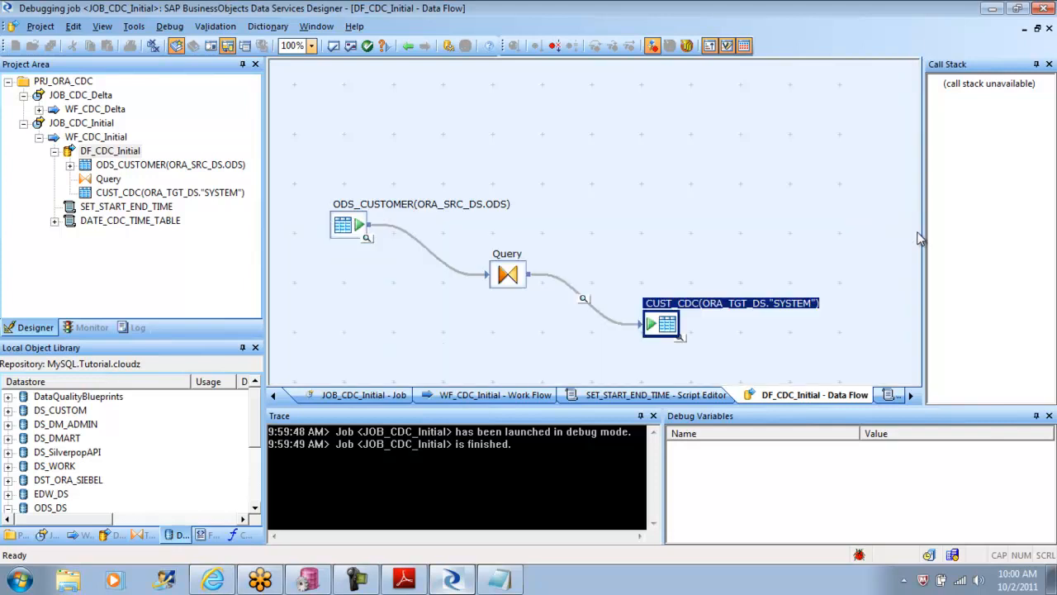
Step: Stop debugging JOB_CDC_Initial and view the data stored in the CUST_CDC target table
left_click(175, 27)
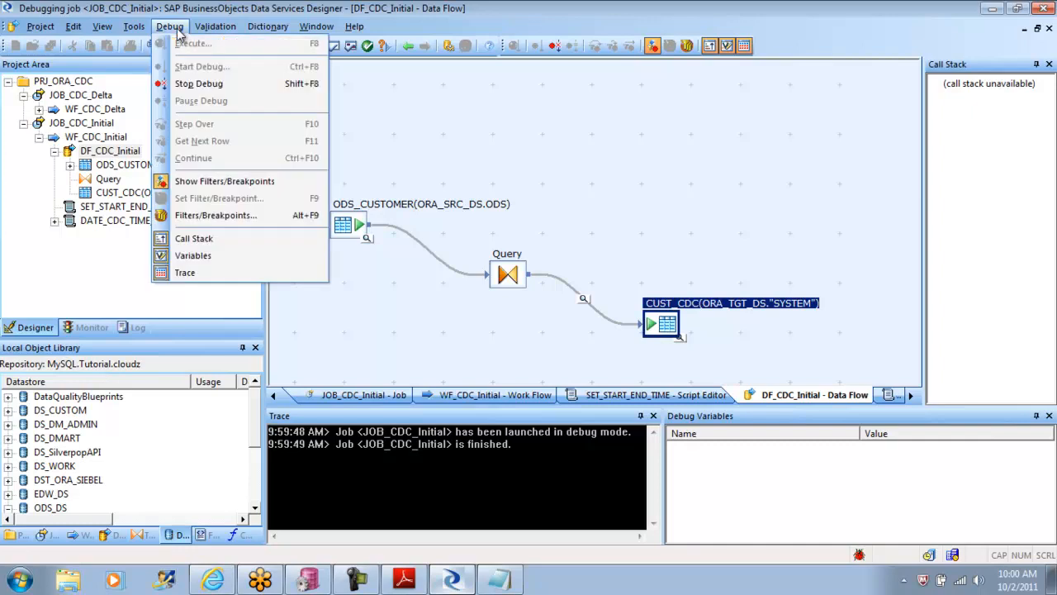
left_click(187, 83)
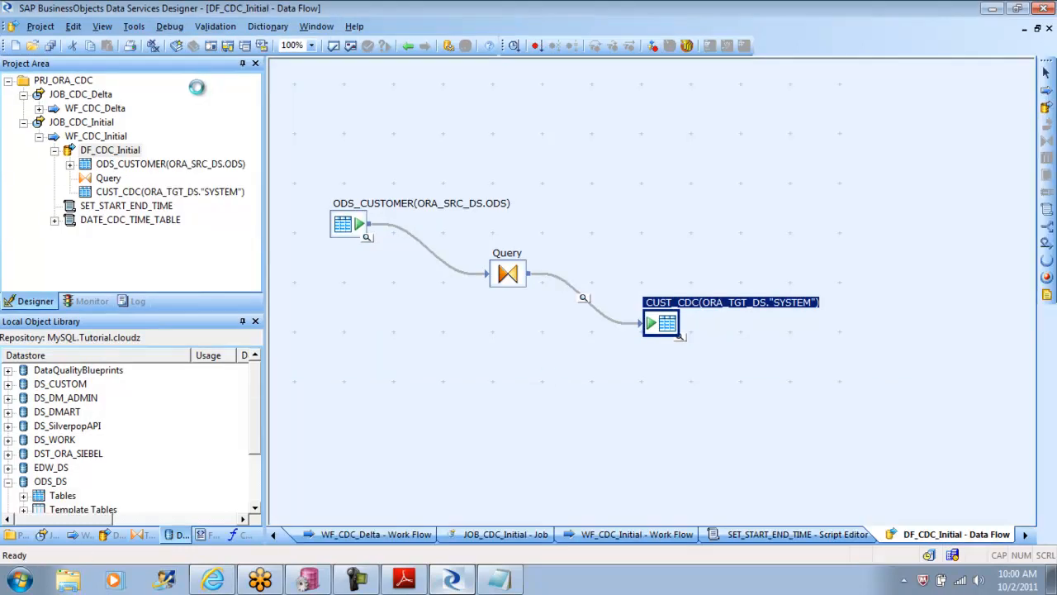
left_click(681, 339)
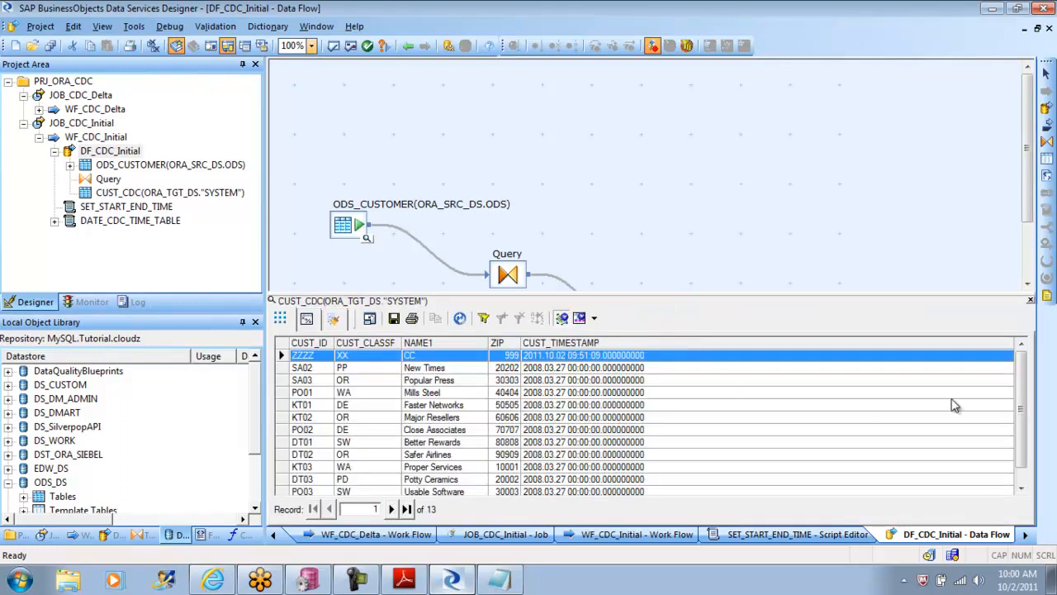
left_click_drag(1024, 426, 1029, 367)
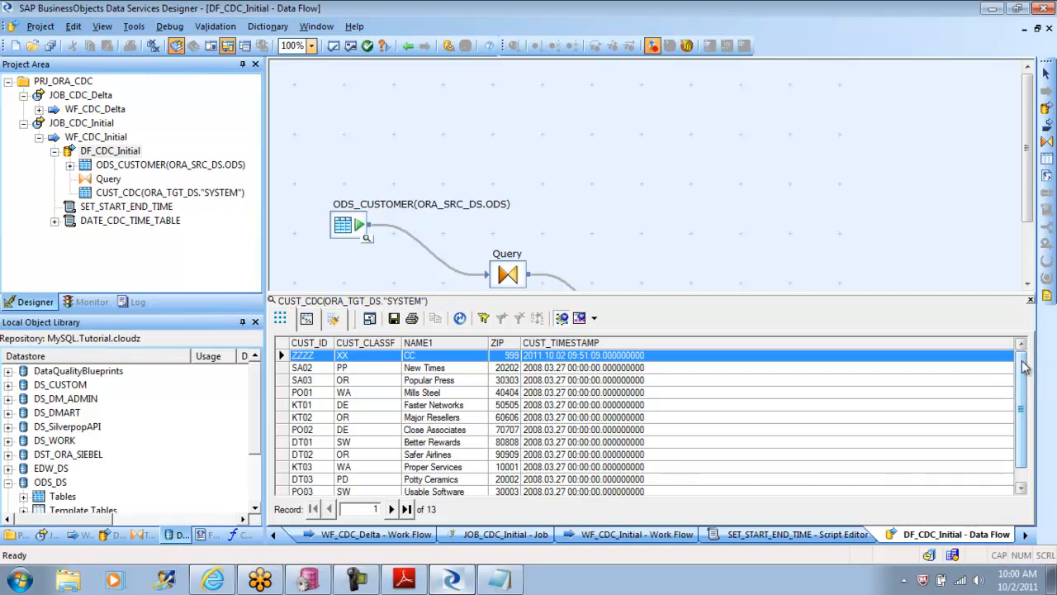
Step: Switch to PL/SQL Developer, rerun select * from sh.cdc_time t, and check the newest LAST_TIME value
left_click(308, 583)
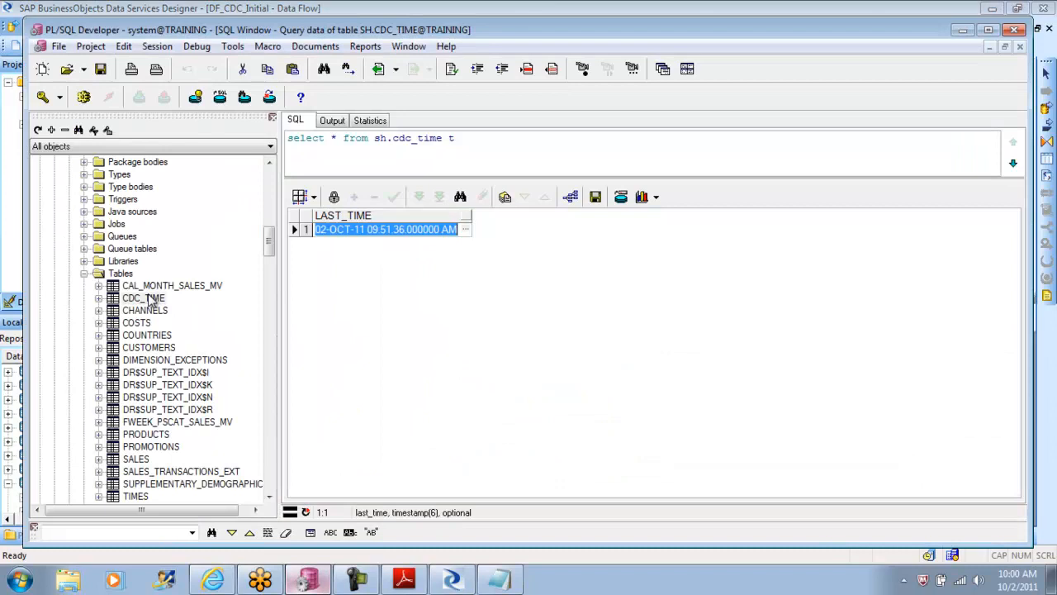
left_click(378, 231)
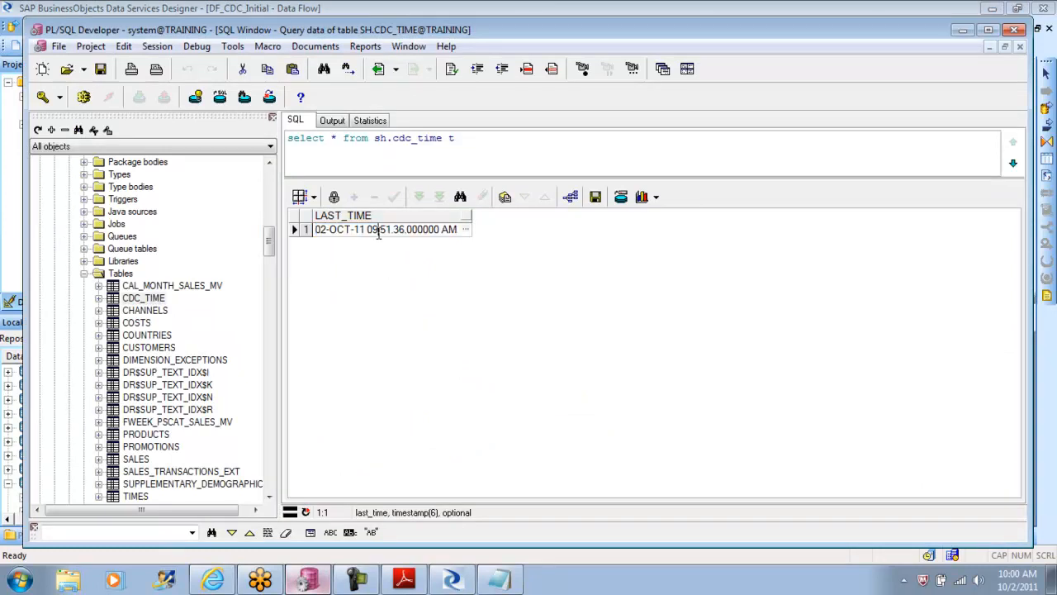
left_click_drag(373, 231, 406, 232)
left_click(84, 98)
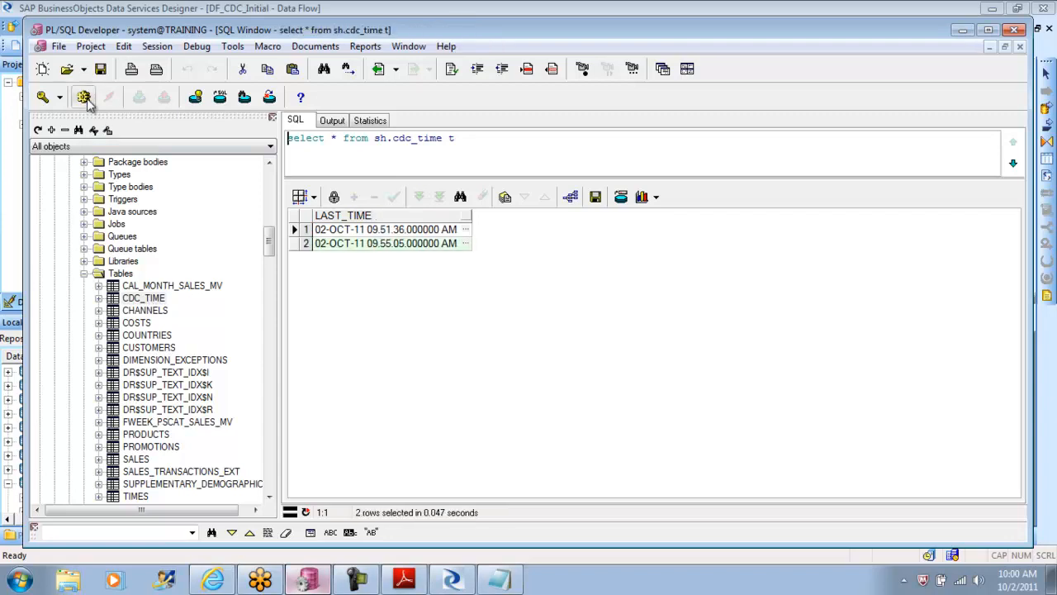
left_click_drag(368, 243, 410, 246)
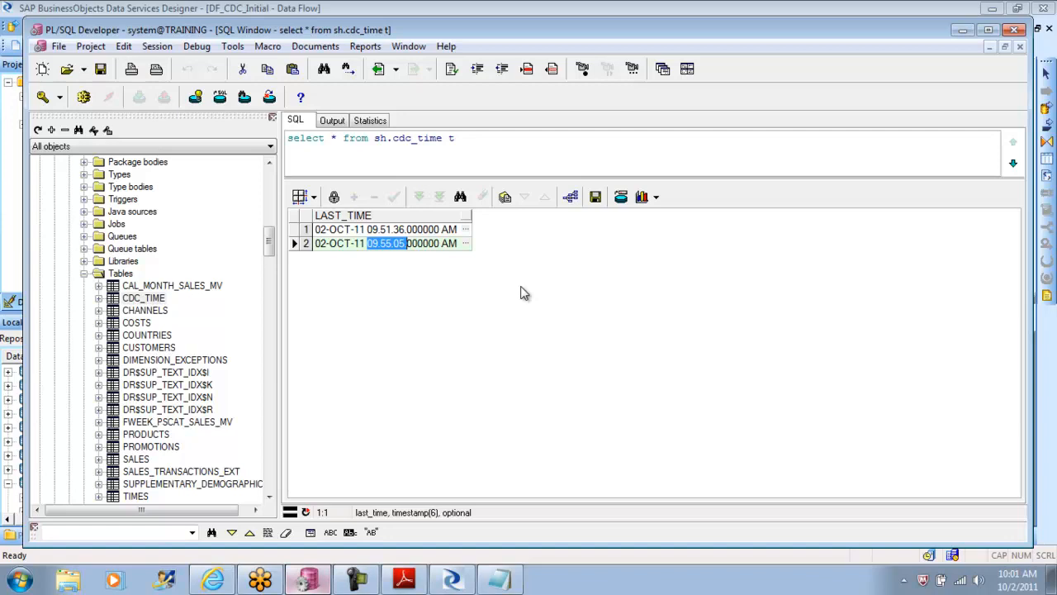
Step: Switch back to Data Services Designer and close the CUST_CDC data view in DF_CDC_Initial
left_click(453, 578)
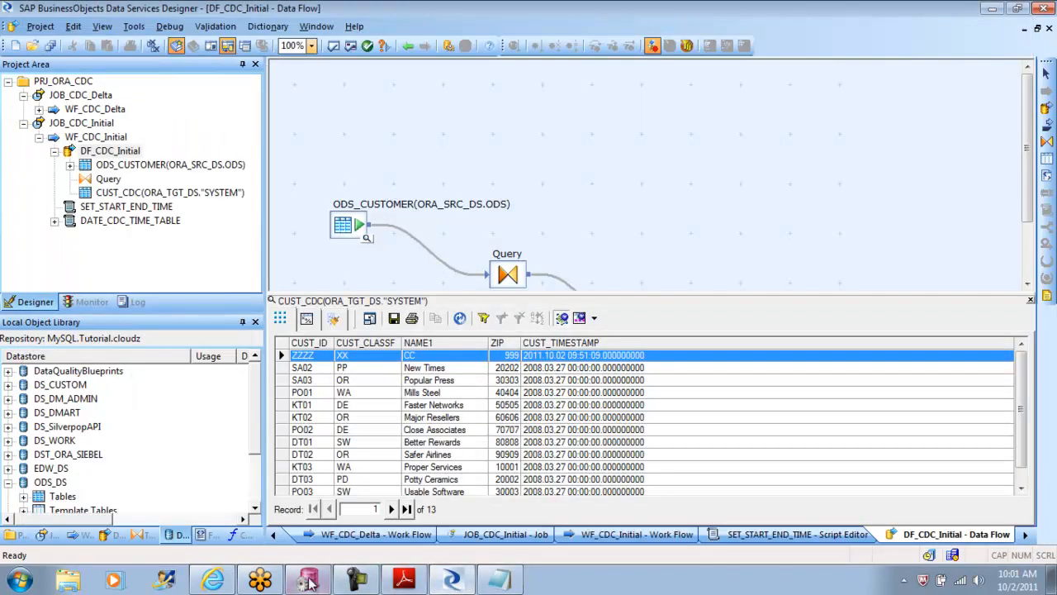
left_click(453, 587)
left_click(453, 588)
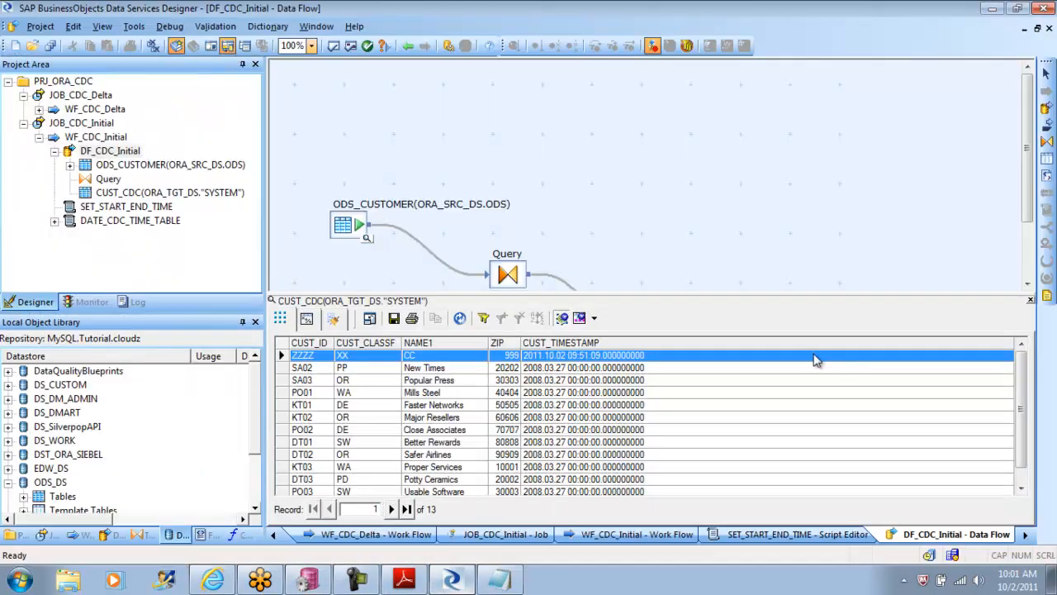
left_click(1030, 300)
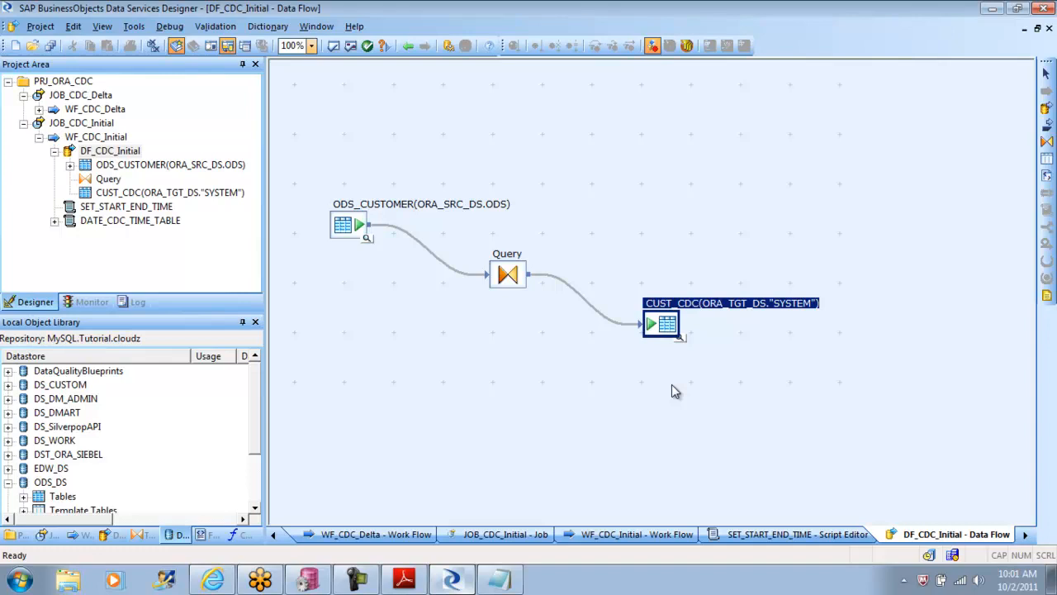
Step: Inspect the update control options of the CUST_CDC target table and the column mappings of the Query transform in DF_CDC_Initial
left_click(670, 322)
double_click(669, 322)
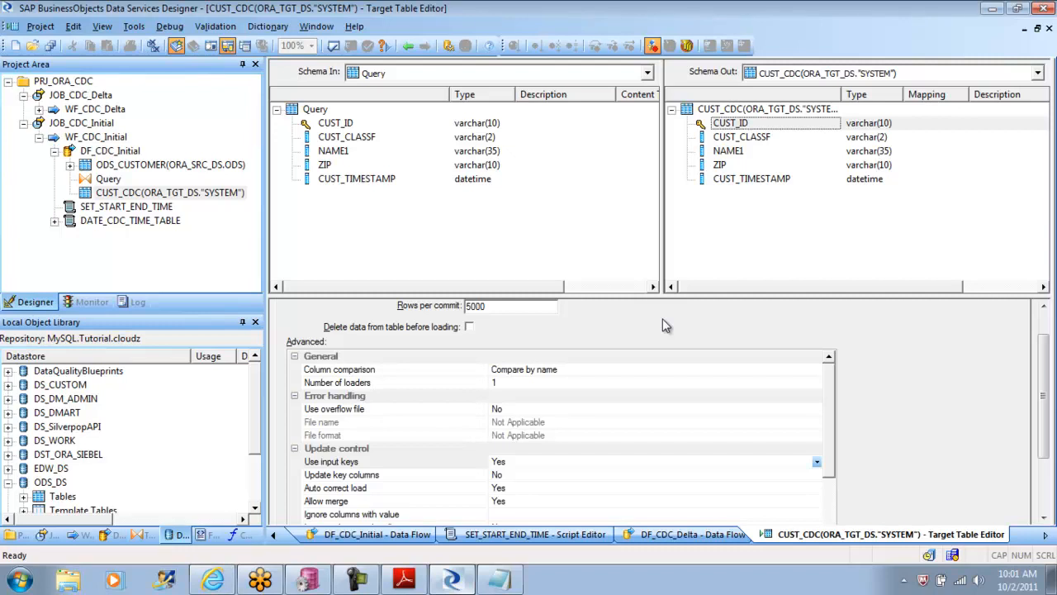
left_click(408, 46)
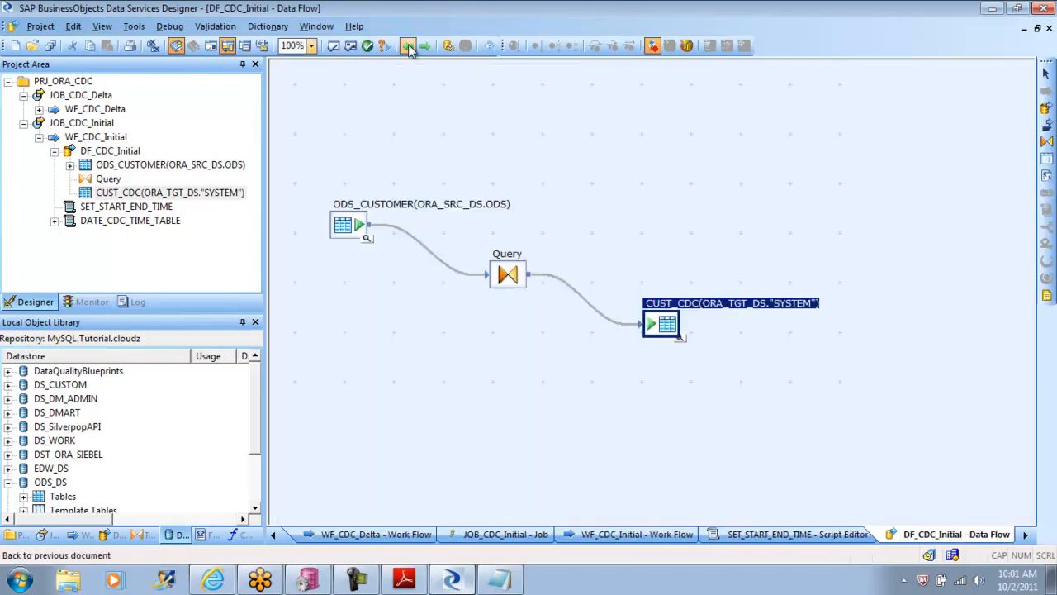
double_click(522, 279)
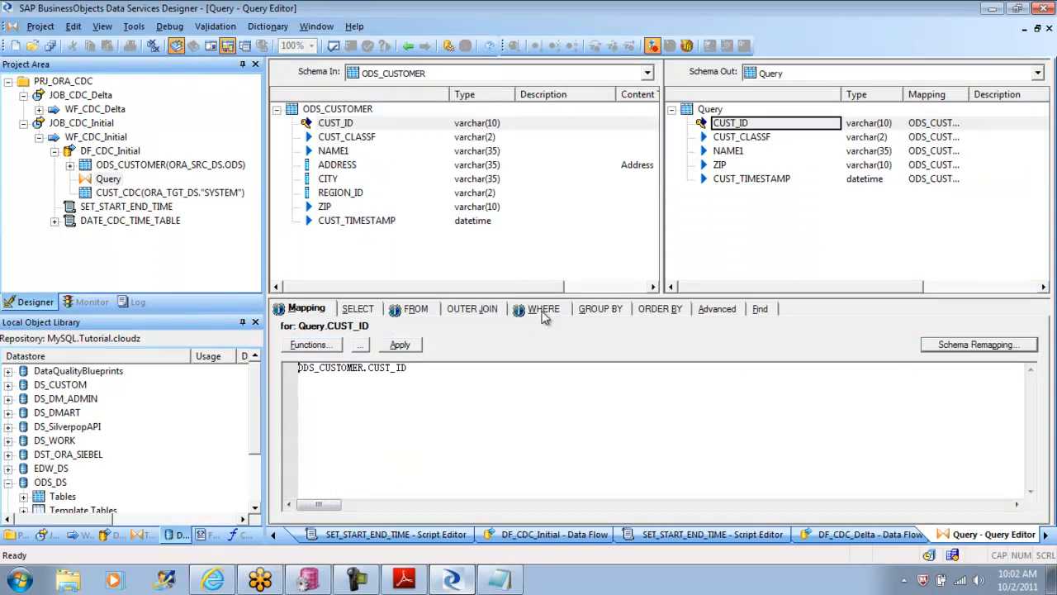
left_click(409, 47)
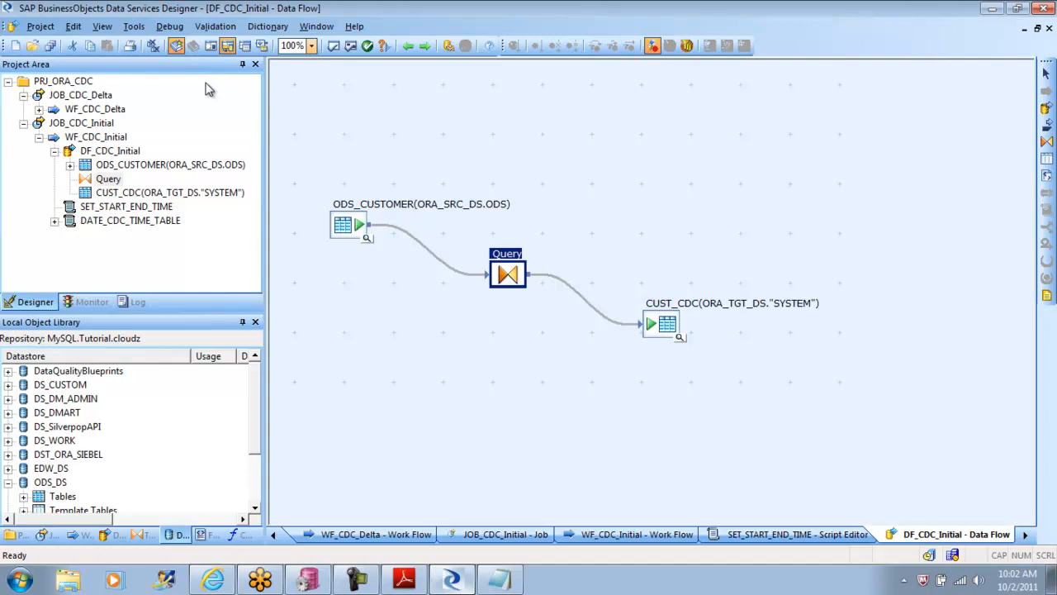
Step: Display the optimized SQL for DF_CDC_Initial, read through the whole MERGE statement, and close it
left_click(215, 26)
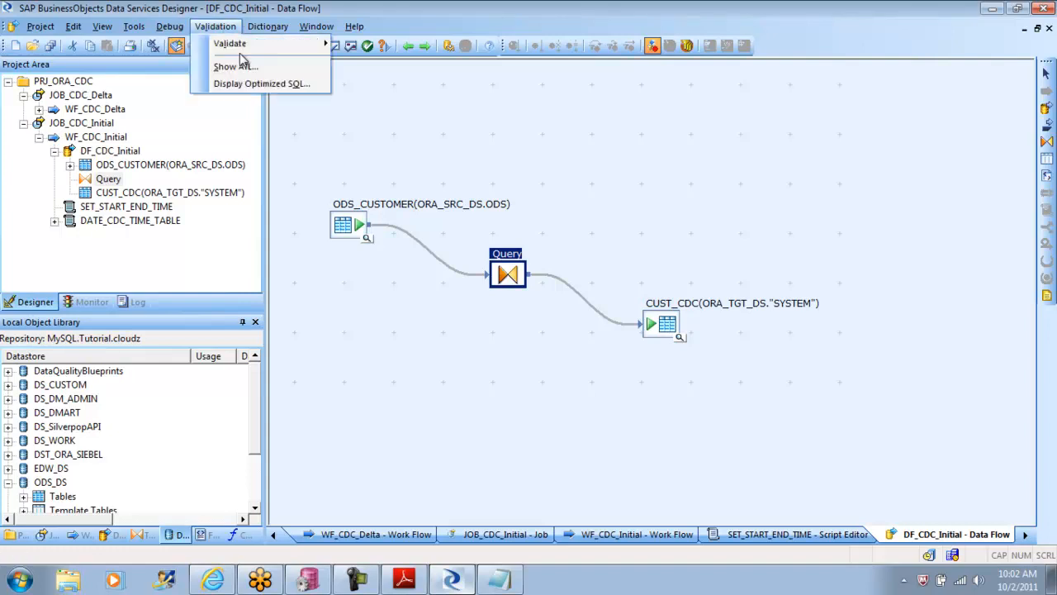
left_click(277, 85)
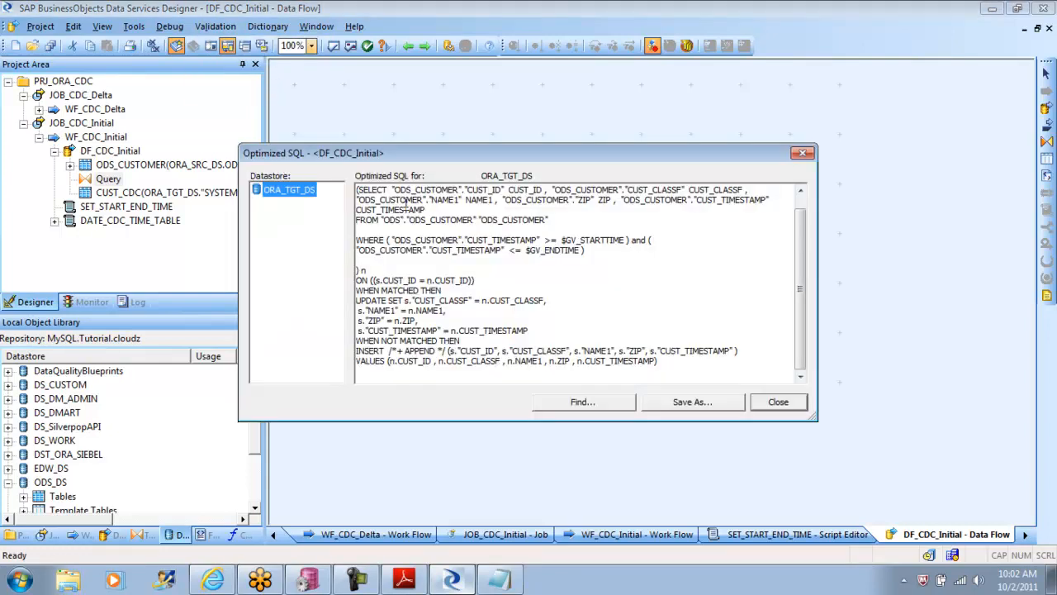
scroll(800, 283, "up", 1)
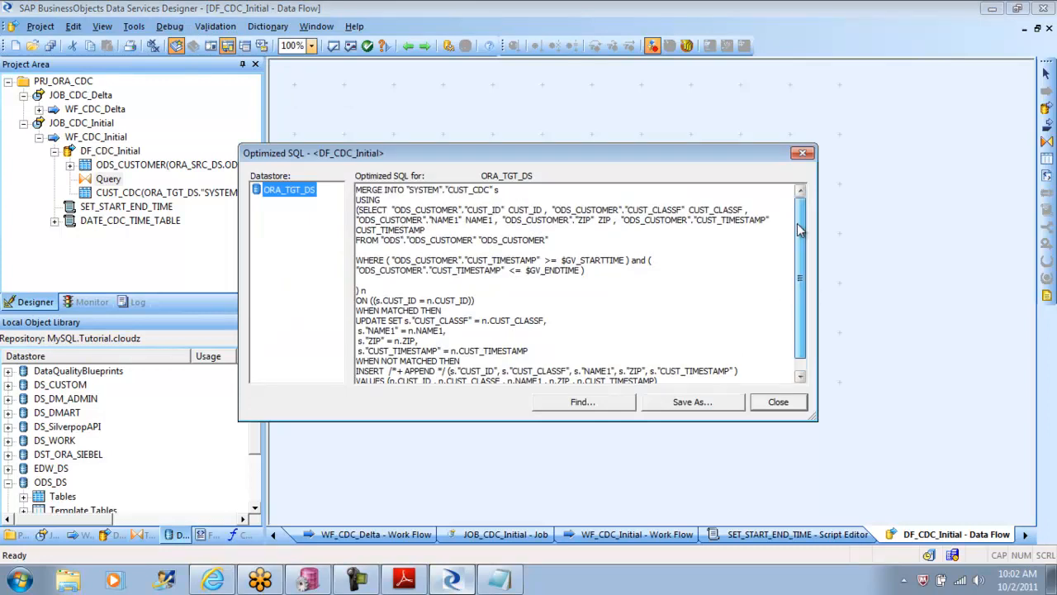
scroll(799, 284, "down", 1)
left_click_drag(658, 369, 355, 153)
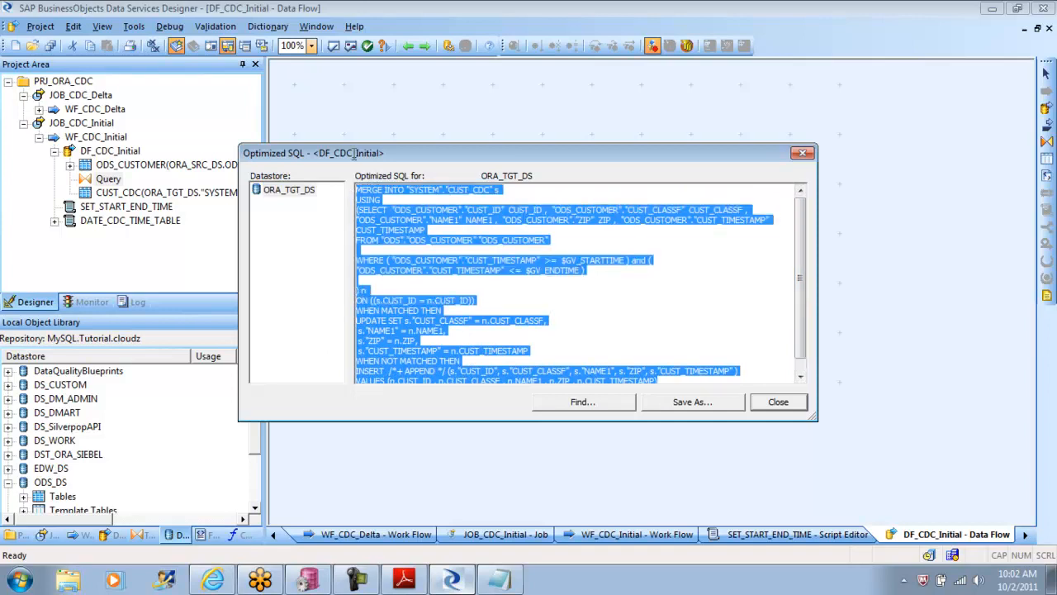
left_click(781, 403)
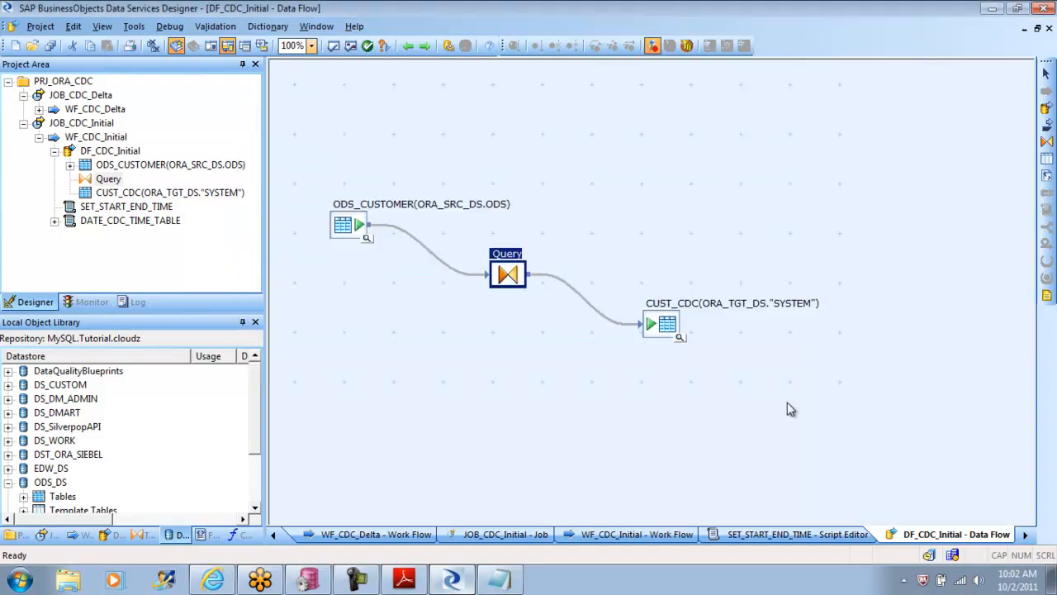
Step: Set the CUST_CDC target table's bulk load method to API and check how its general loading options respond
double_click(657, 329)
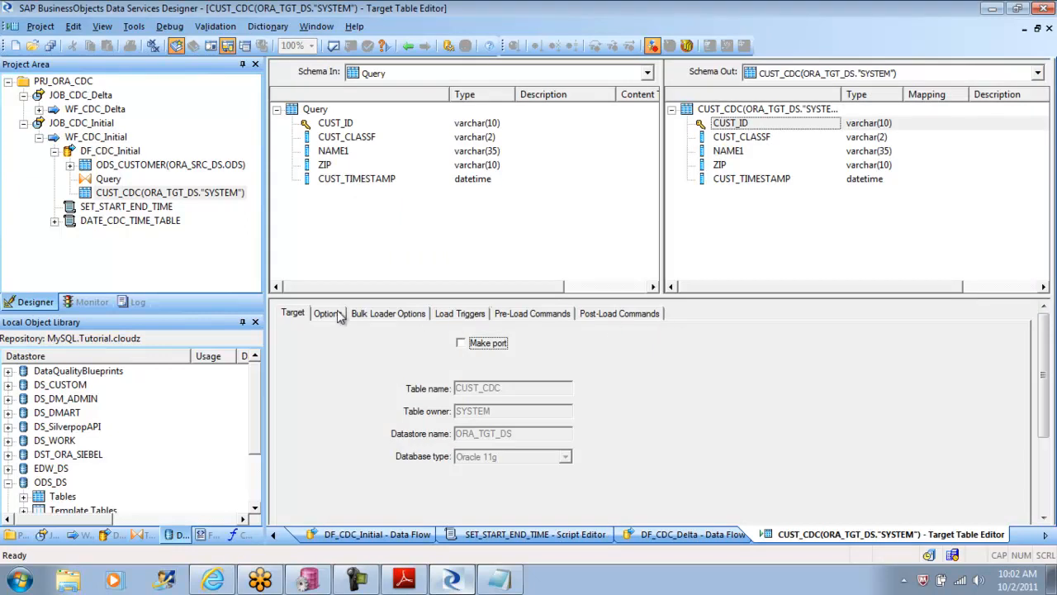
left_click(384, 318)
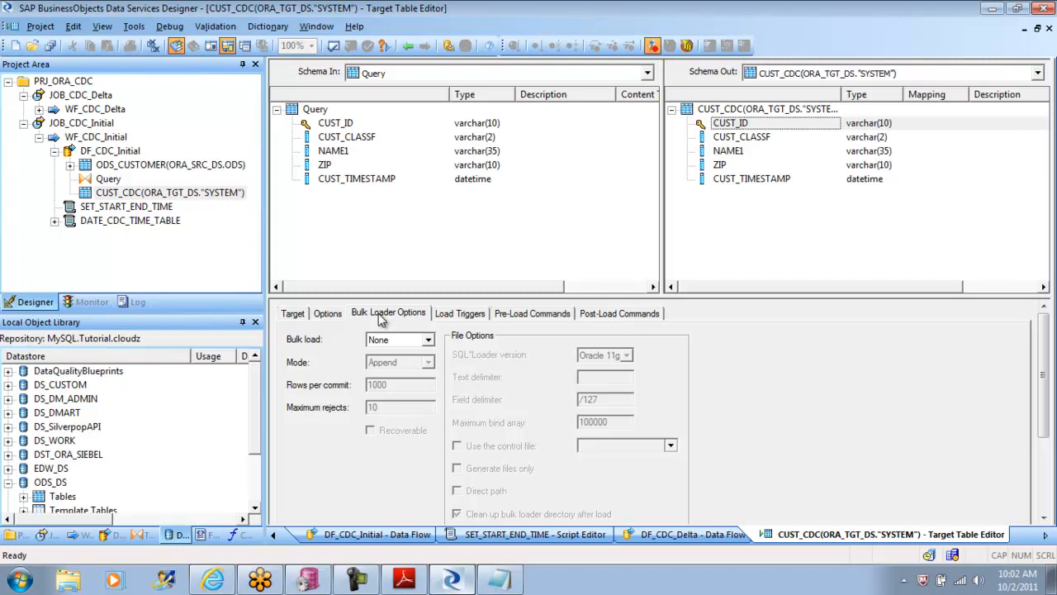
left_click(328, 314)
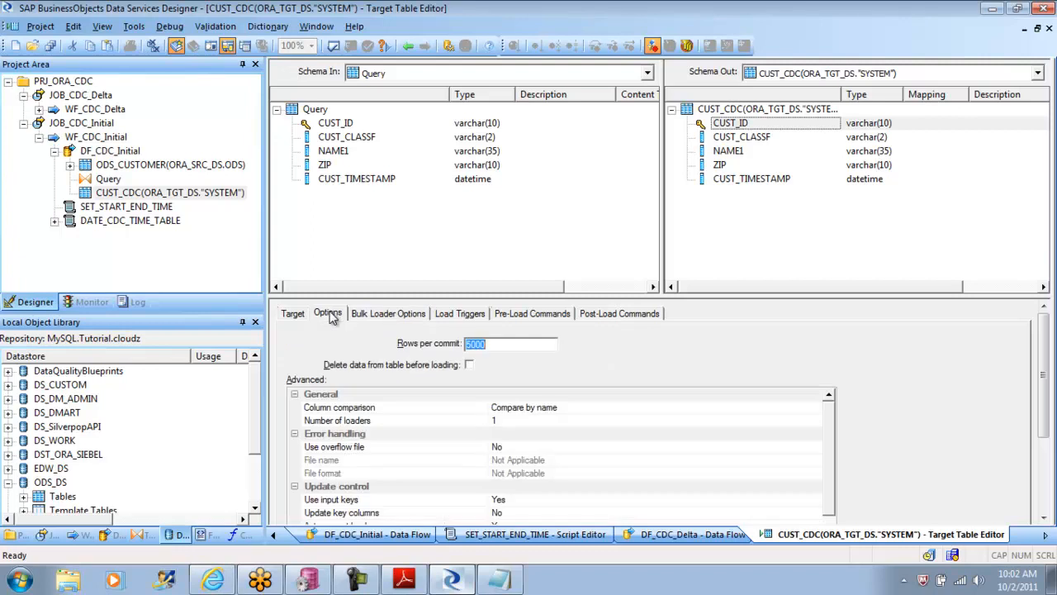
left_click(380, 314)
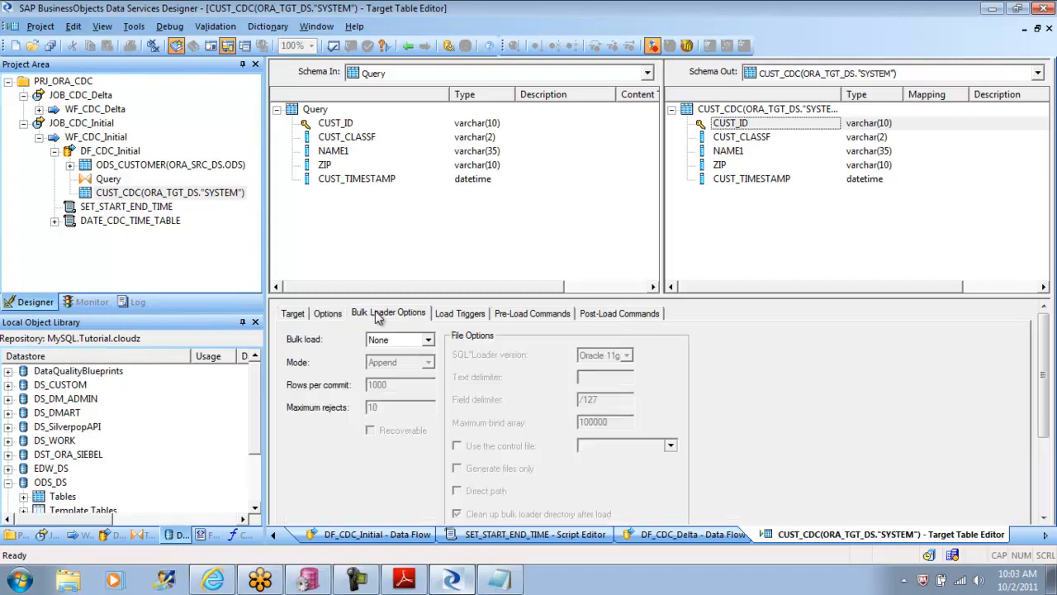
left_click(427, 341)
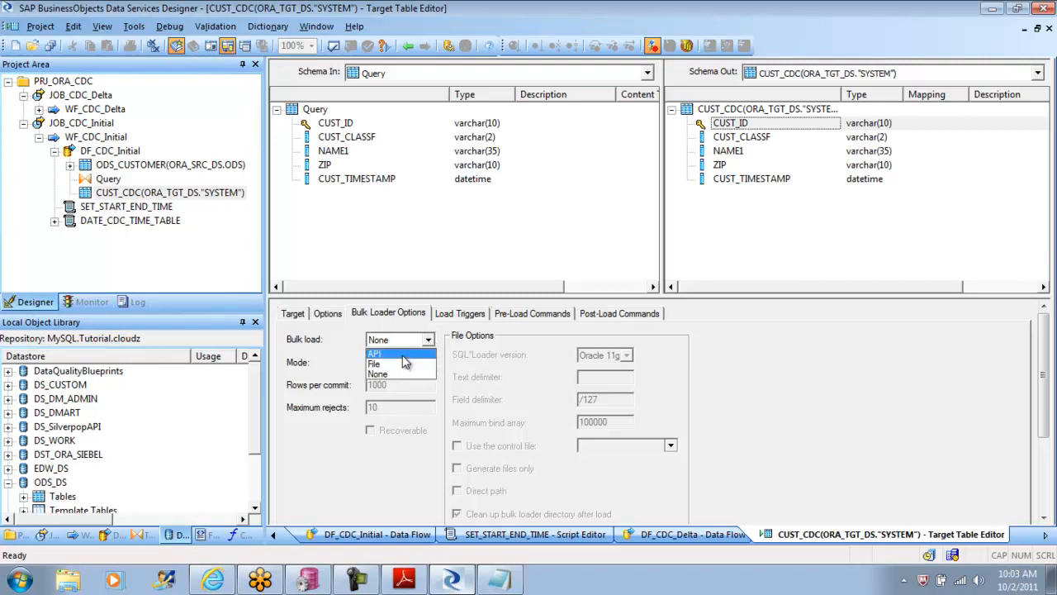
left_click(406, 354)
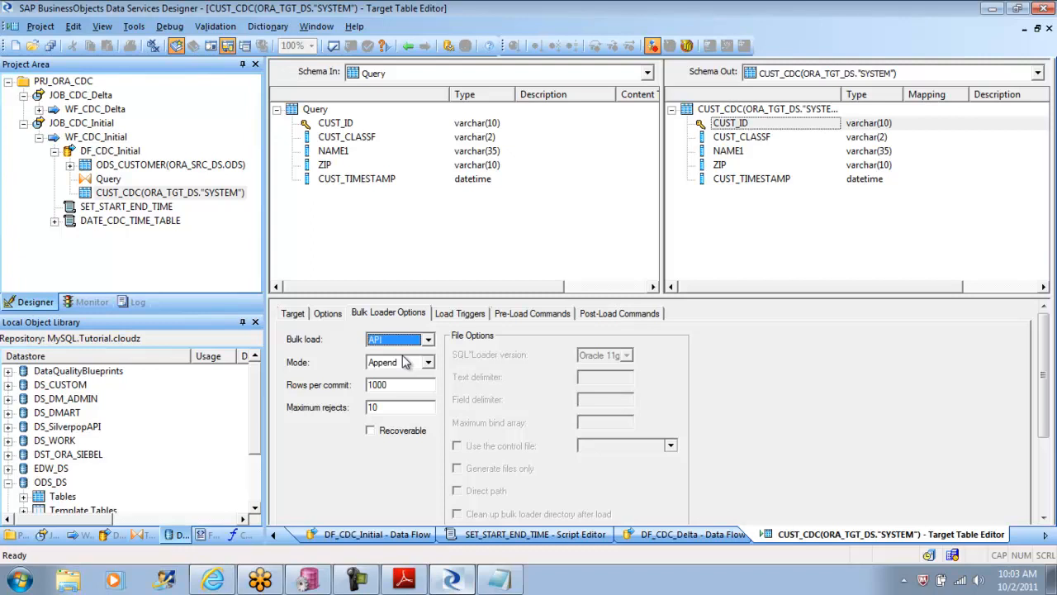
left_click(327, 314)
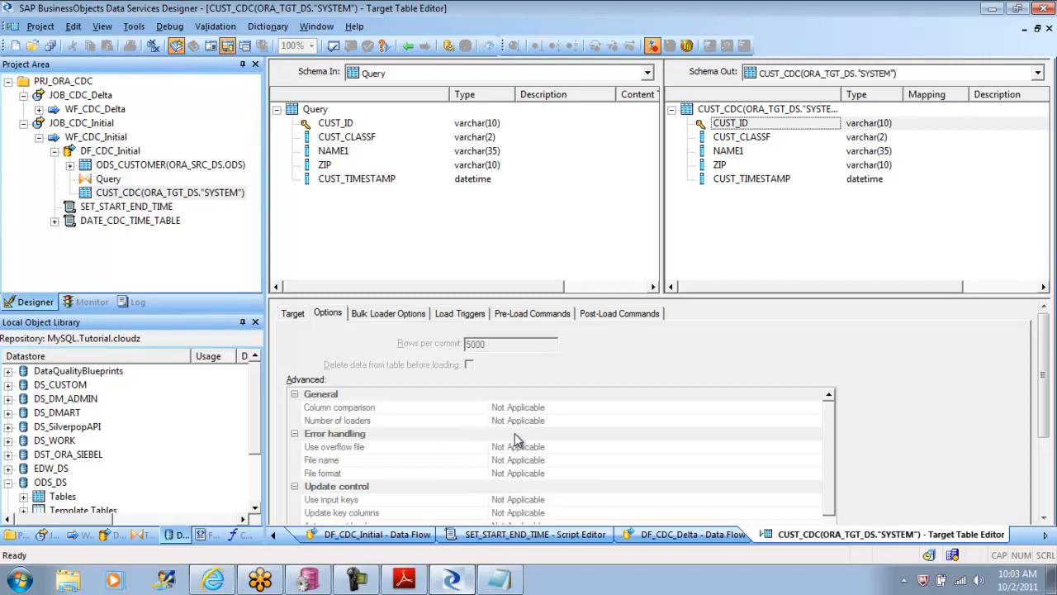
Step: Switch to PL/SQL Developer, look through the database table list, and return to Data Services Designer
left_click(308, 580)
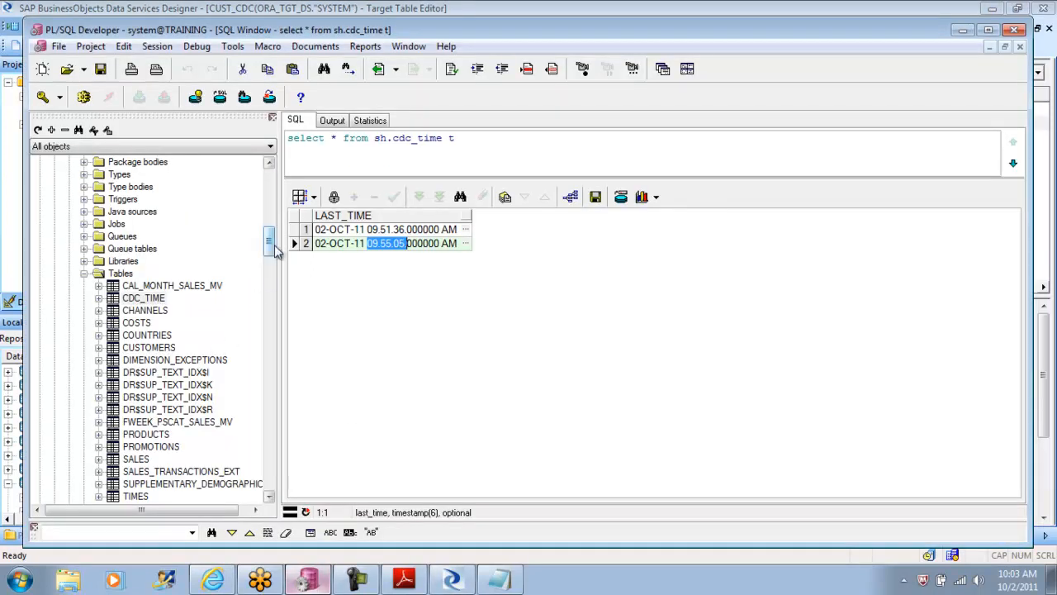
left_click_drag(269, 246, 270, 269)
left_click_drag(269, 268, 270, 417)
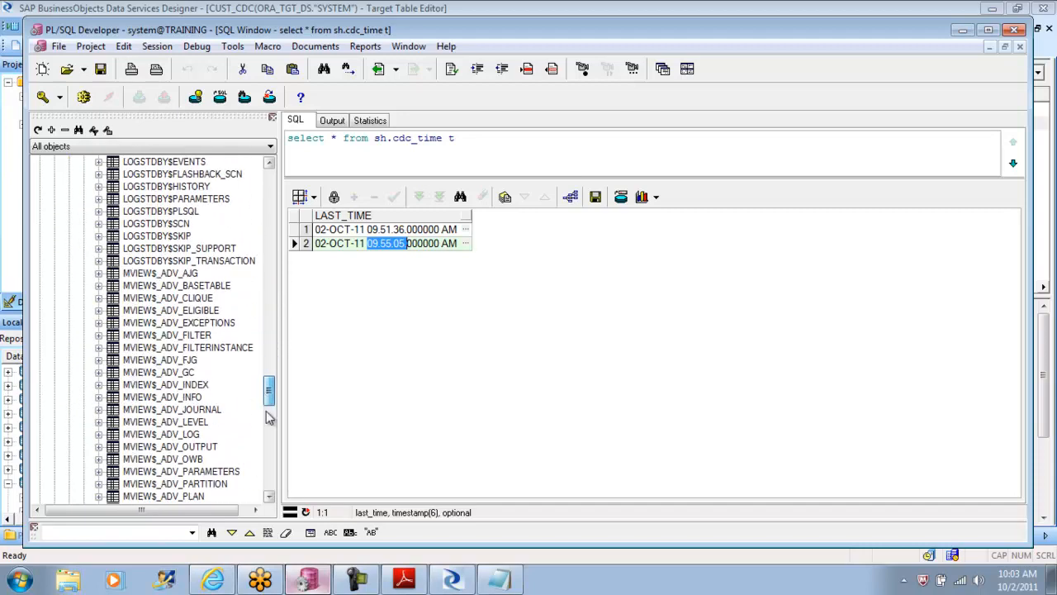
left_click(451, 580)
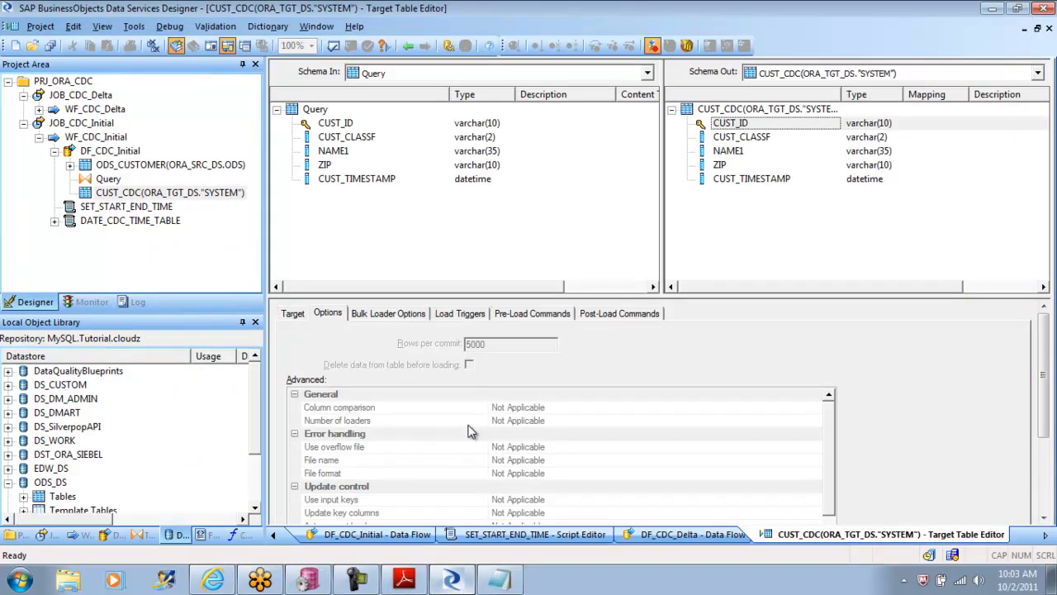
Step: Set the CUST_CDC bulk loader's rows per commit to 10000 and its mode to Truncate
left_click(395, 317)
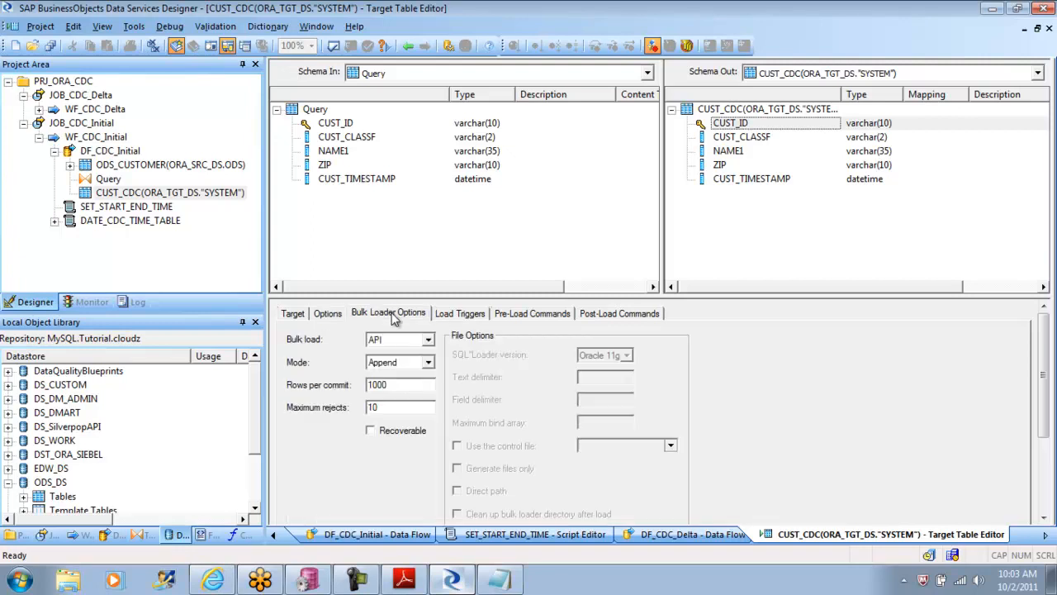
double_click(390, 384)
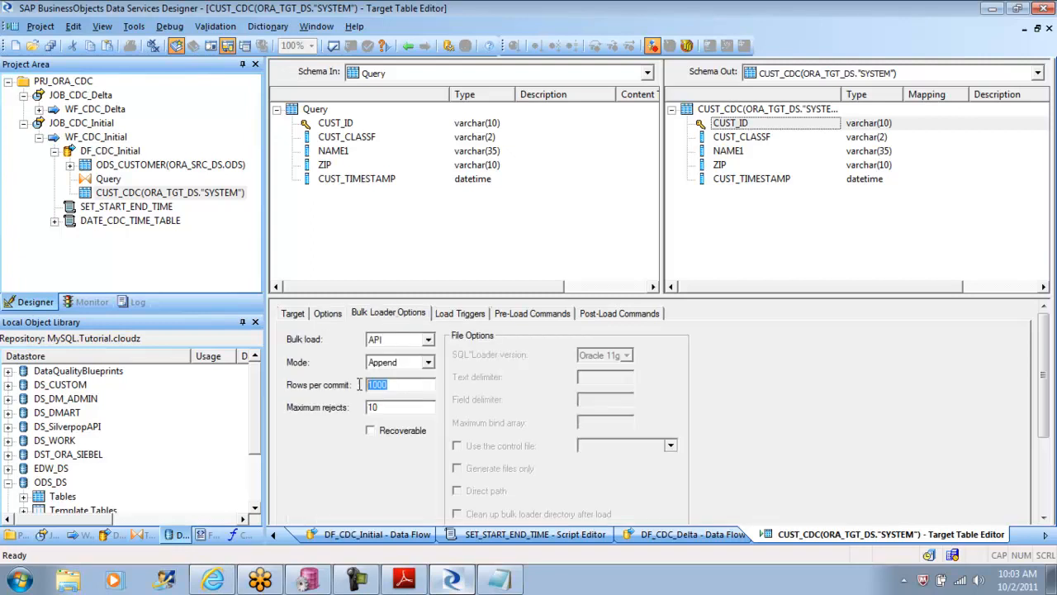
left_click(403, 385)
type("0")
double_click(388, 408)
left_click_drag(1044, 376, 1044, 452)
left_click_drag(1055, 285, 1053, 288)
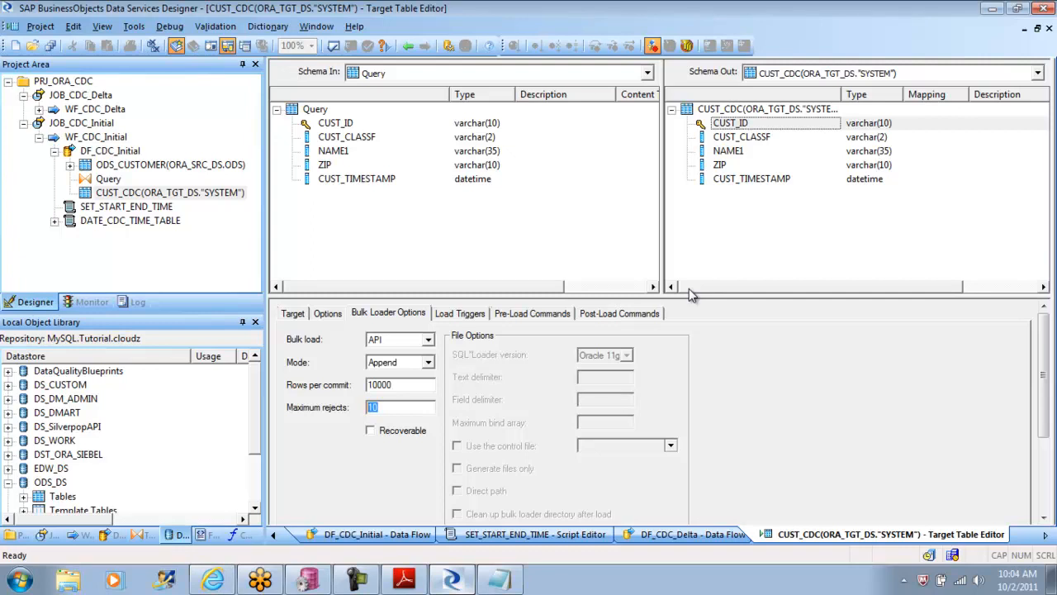
left_click(429, 362)
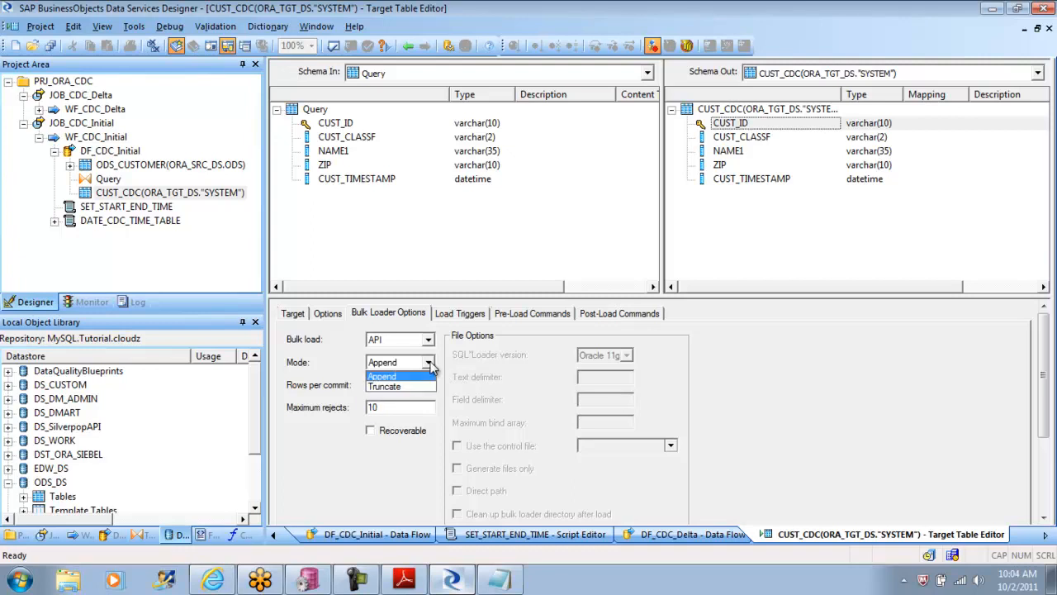
left_click(401, 386)
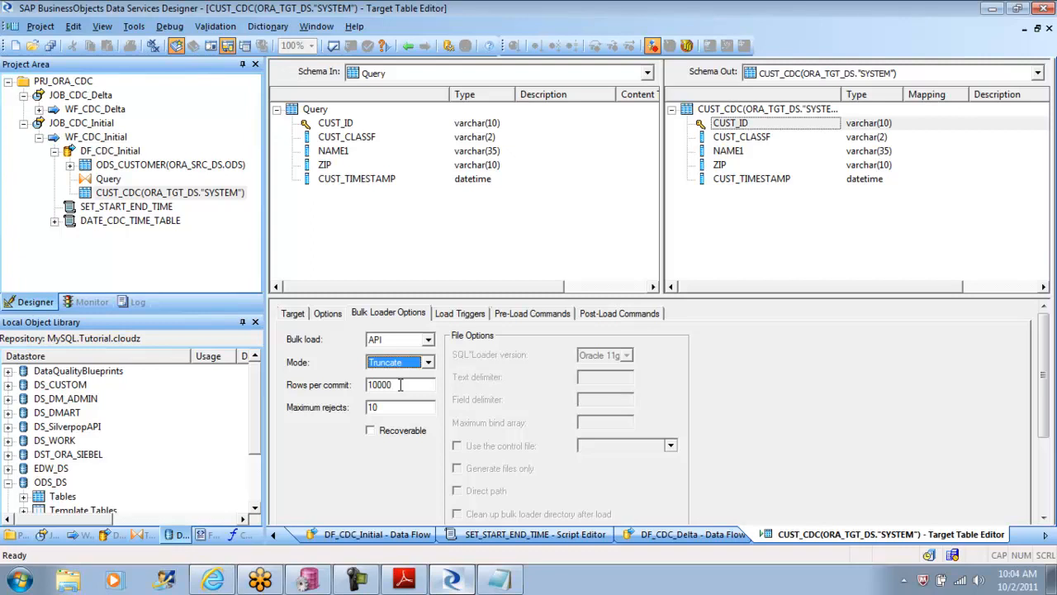
left_click(402, 272)
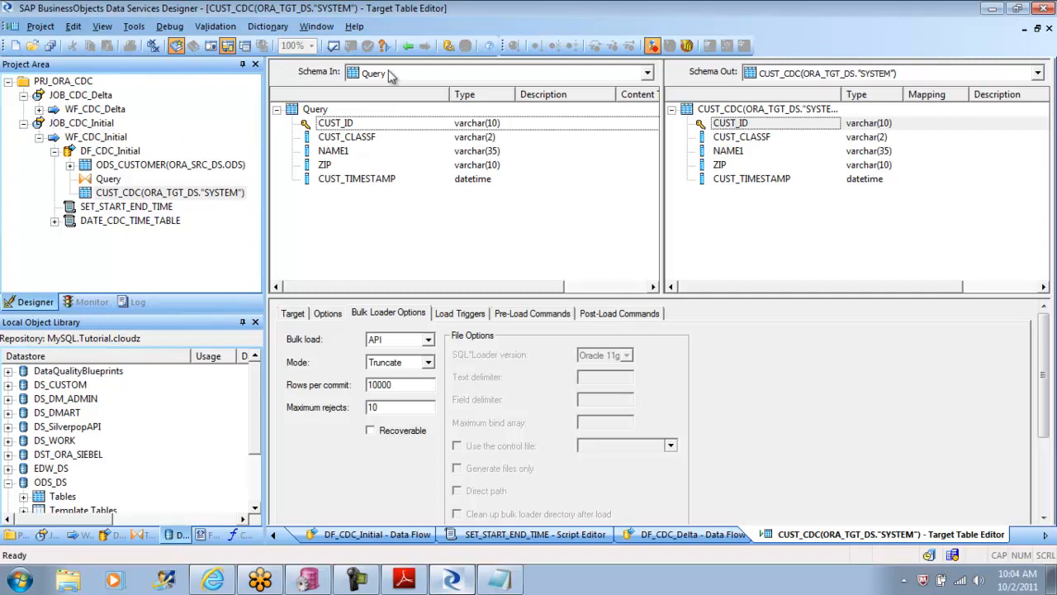
Step: Save the data flow changes, execute JOB_CDC_Initial with the default execution properties, and show its row count statistics
left_click(84, 123)
right_click(85, 124)
left_click(124, 132)
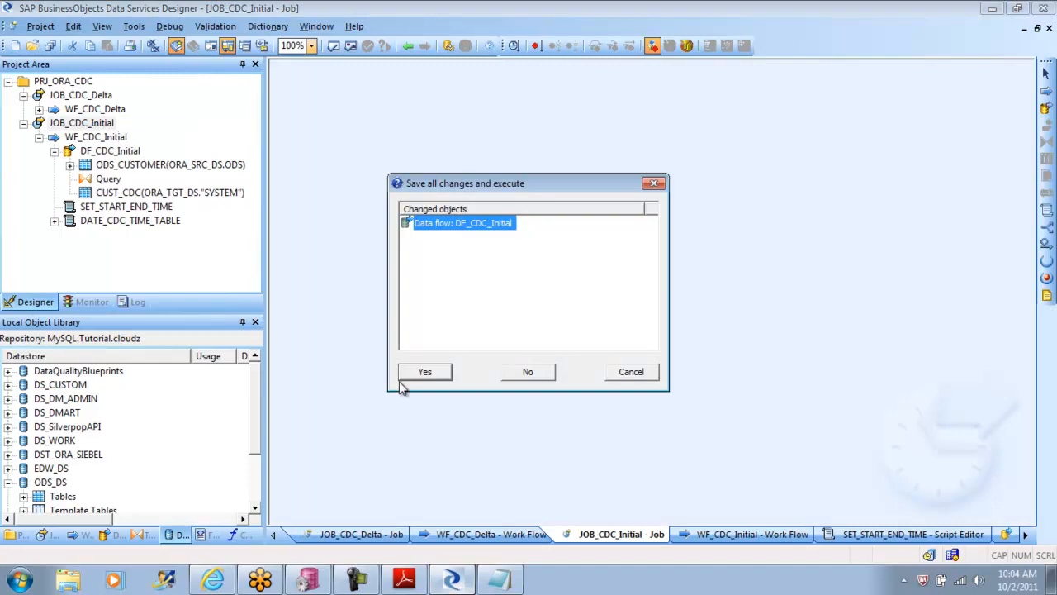
left_click(424, 371)
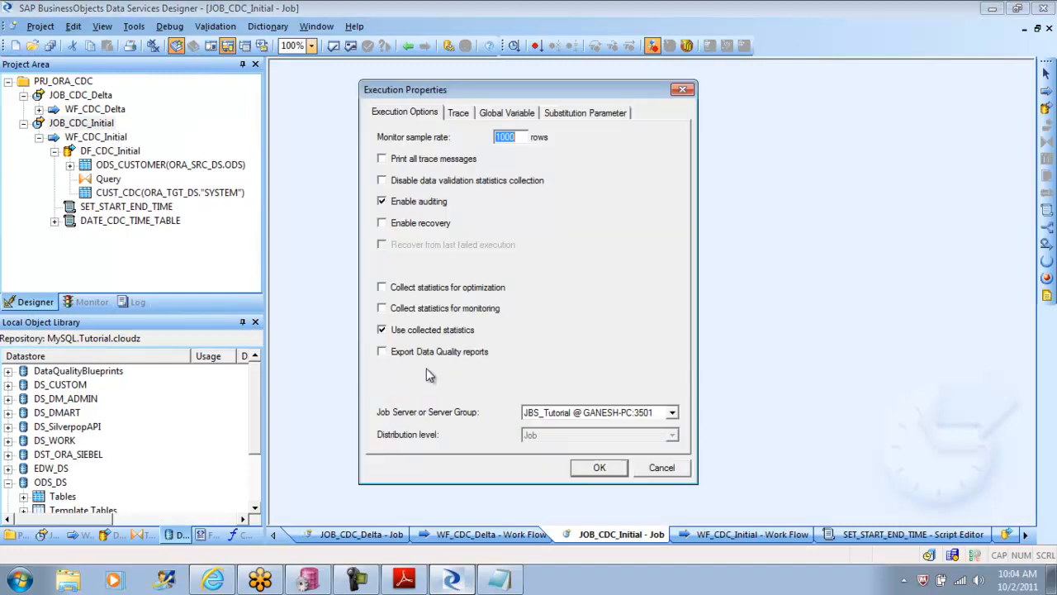
left_click(600, 467)
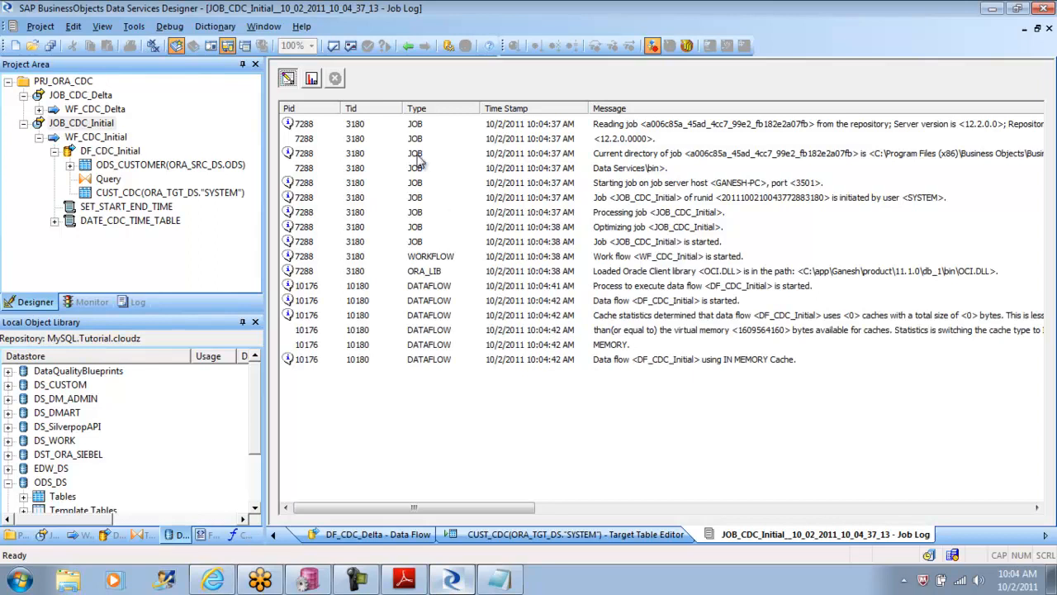
left_click(312, 79)
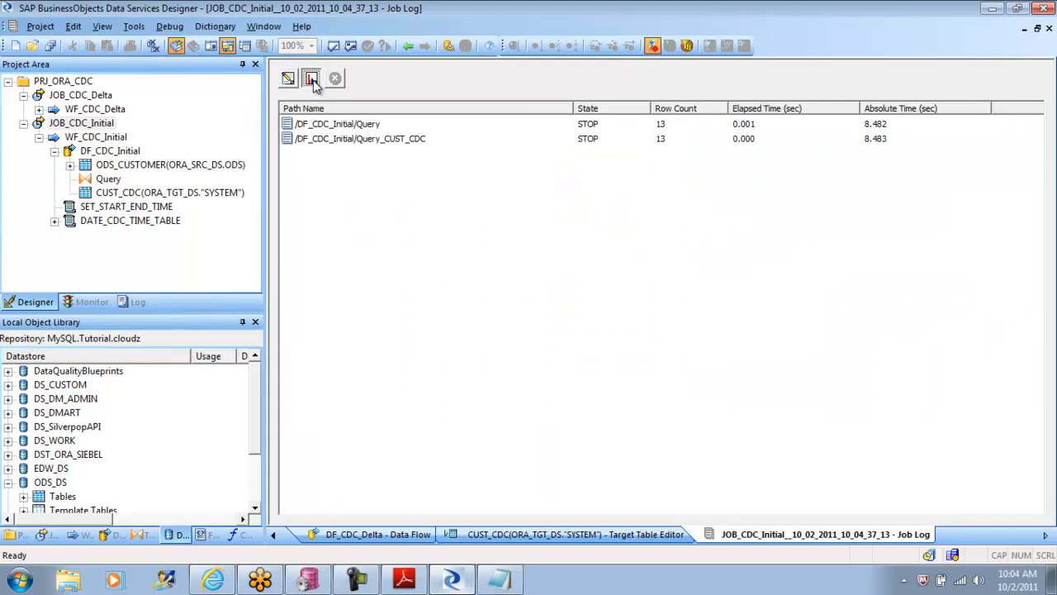
Step: Return to DF_CDC_Initial through its work flow, view the data loaded in the CUST_CDC target table, and close the preview
left_click(409, 47)
left_click(409, 47)
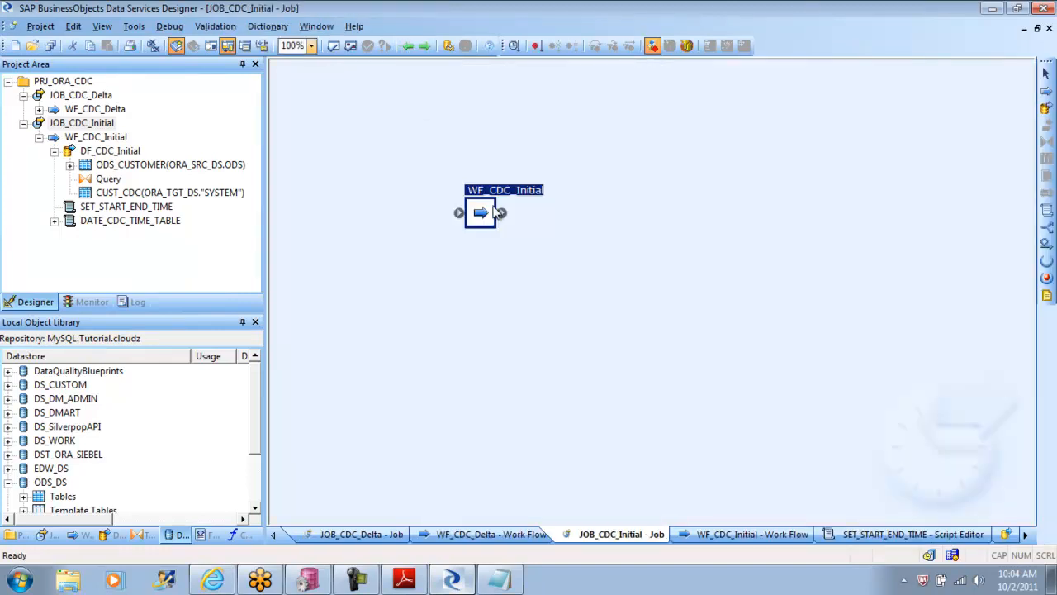
double_click(495, 213)
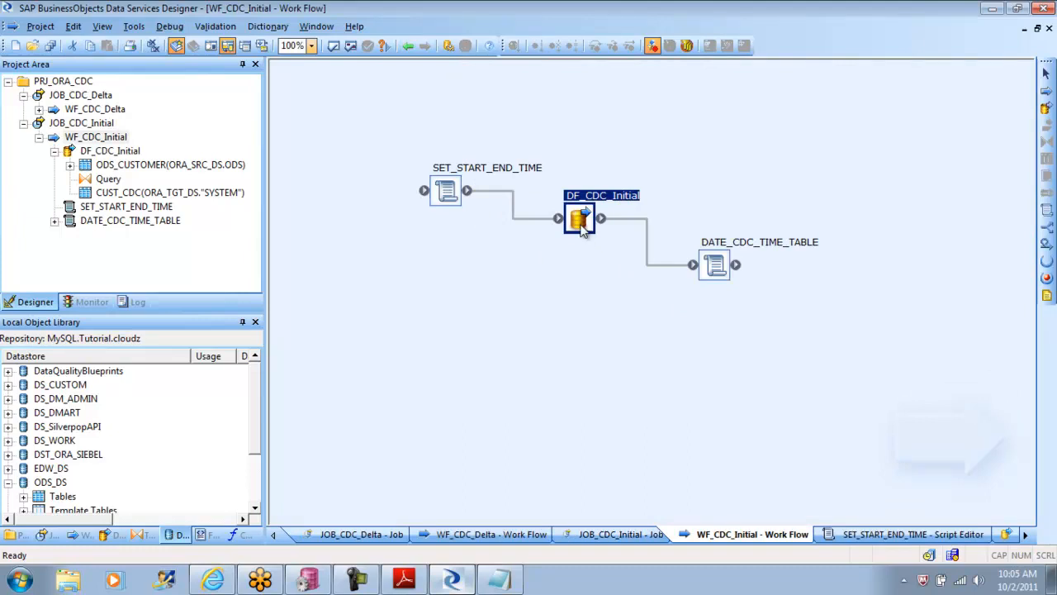
double_click(580, 221)
left_click(679, 338)
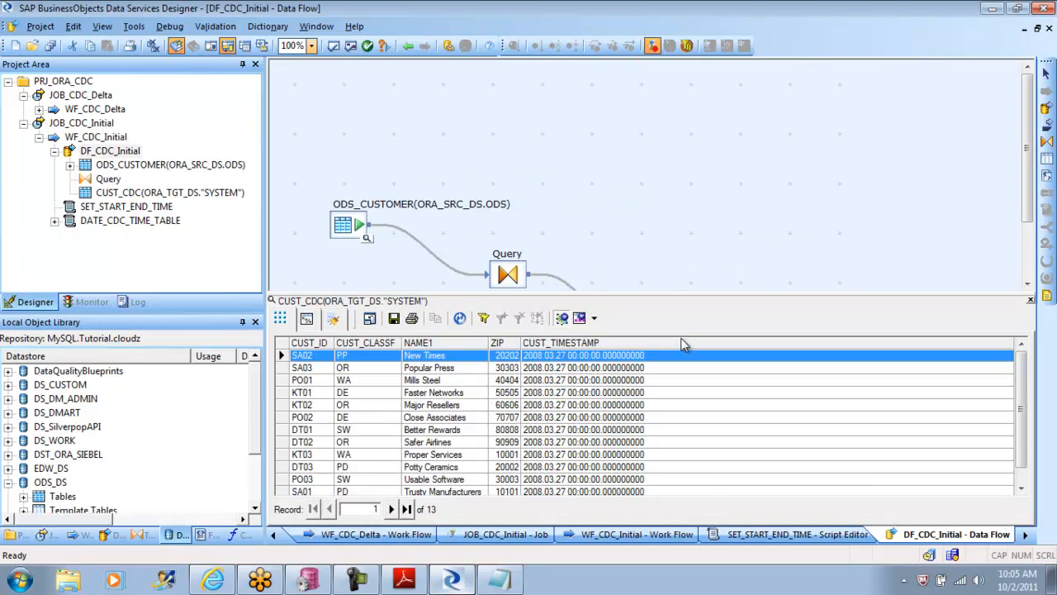
left_click(1029, 301)
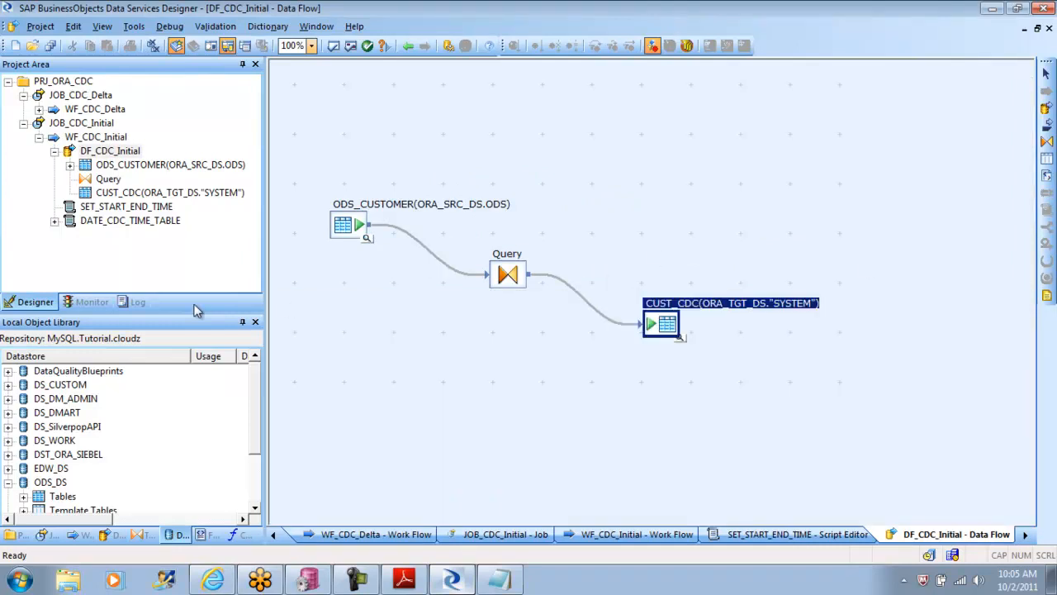
Step: Open JOB_CDC_Initial's log history and view the row count and elapsed time statistics of the 10_02_2011_09_59_44 run
left_click(137, 302)
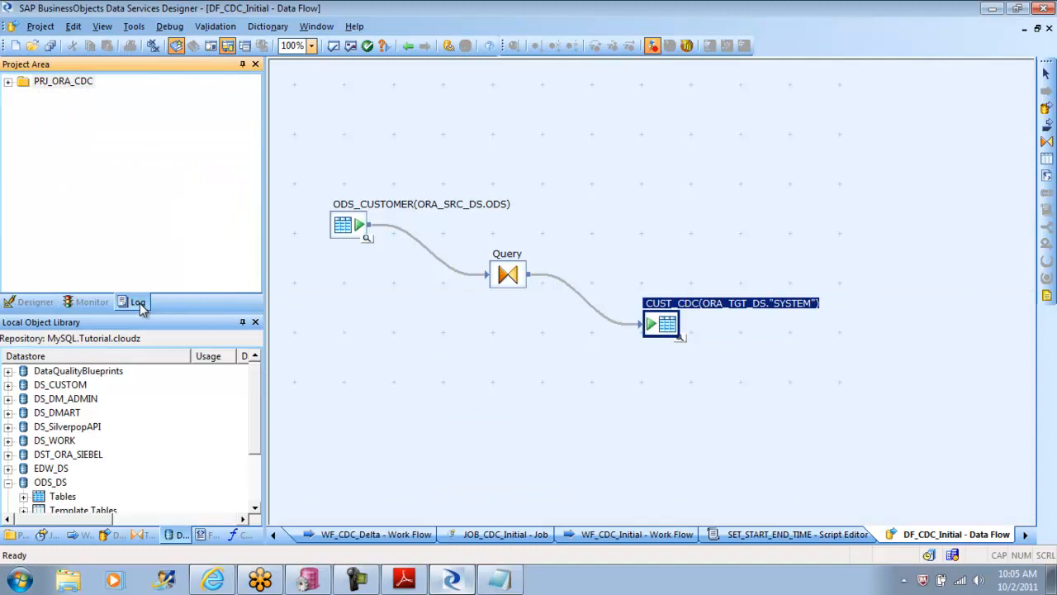
left_click(5, 87)
left_click(8, 84)
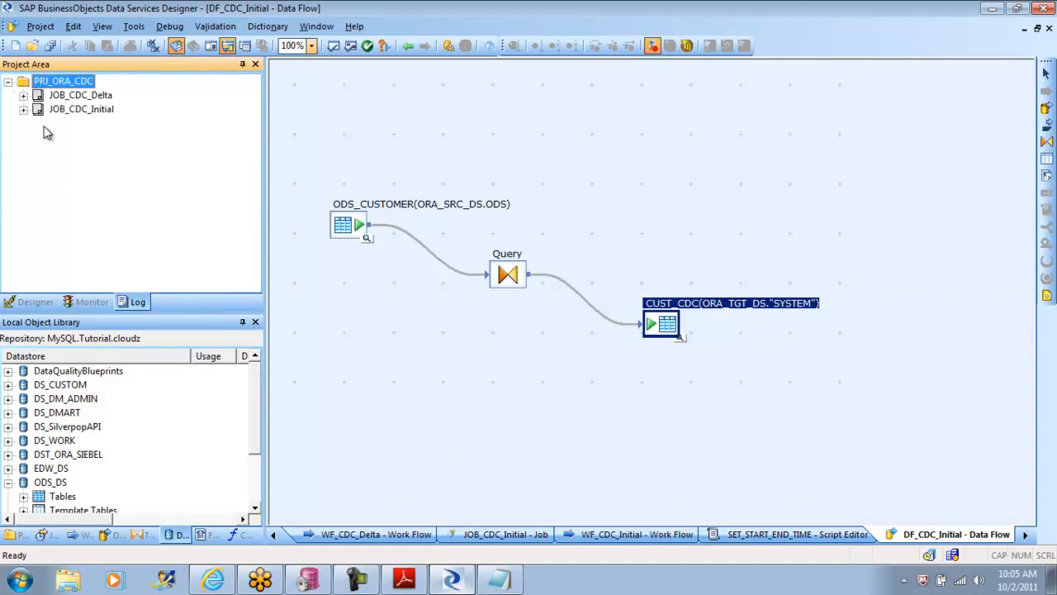
left_click(24, 110)
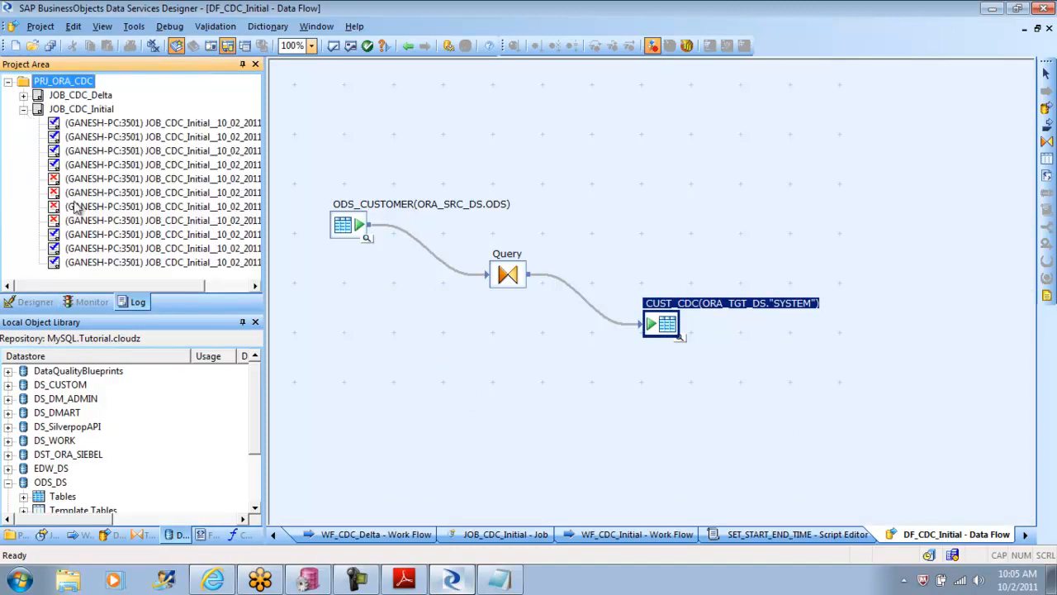
double_click(156, 249)
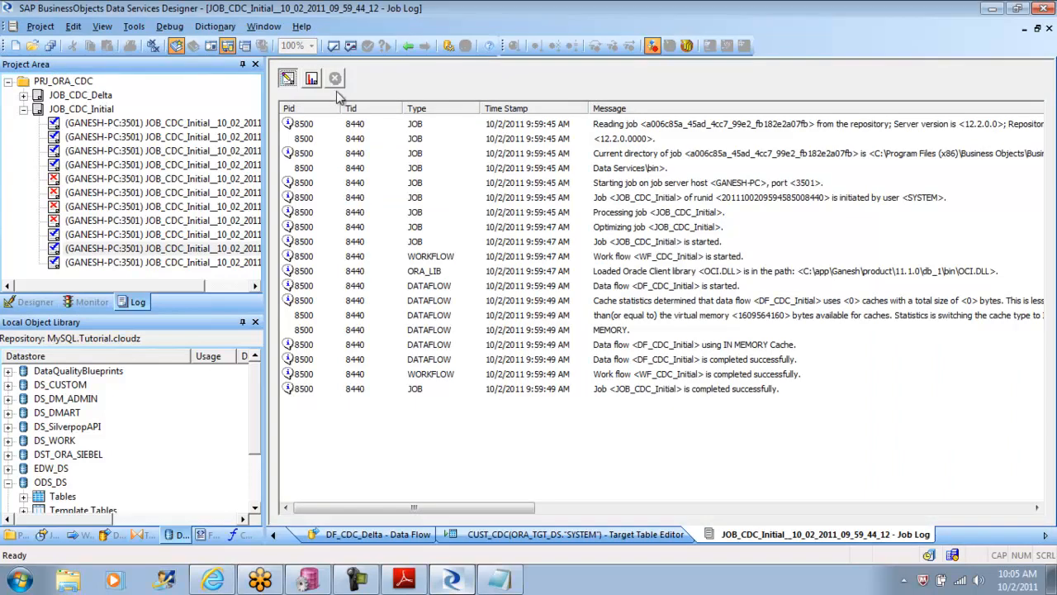
left_click(313, 80)
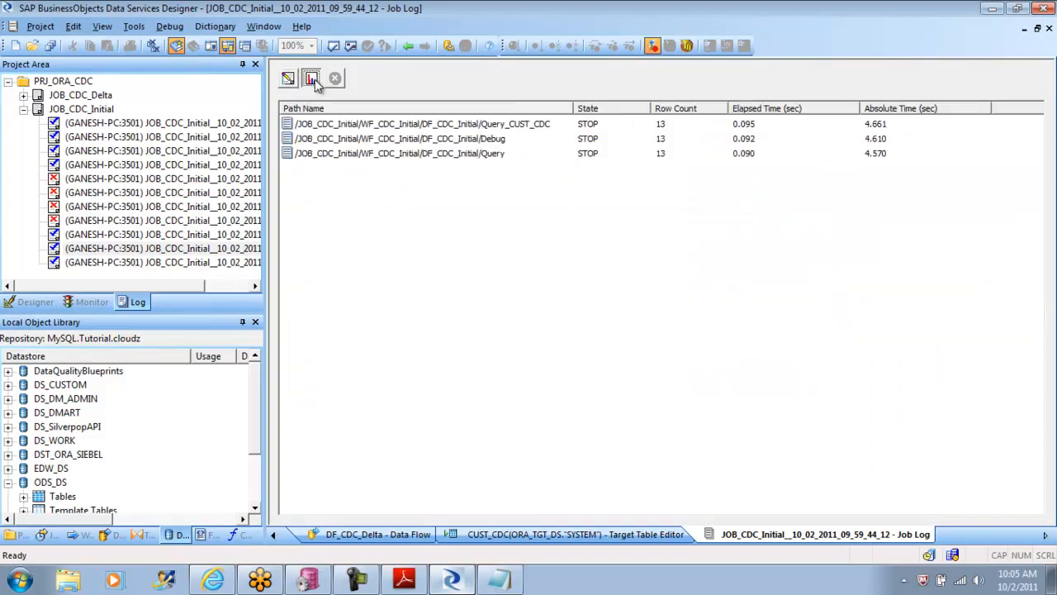
left_click(396, 144)
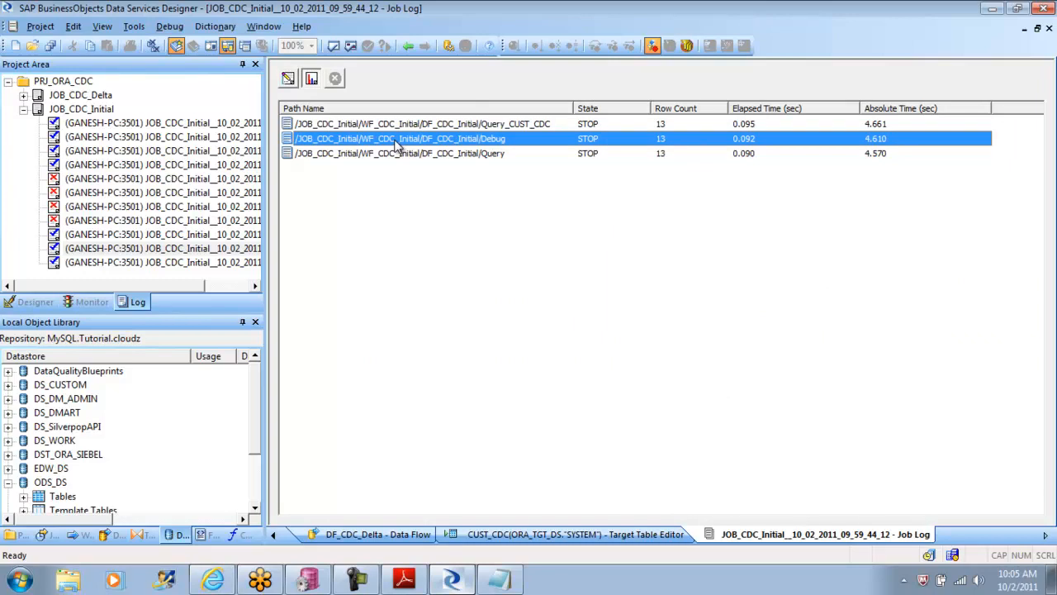
Step: Open the log of the latest bulk-load run, 10_02_2011_10_04_37, and examine its Query and Query_CUST_CDC statistics
left_click(151, 265)
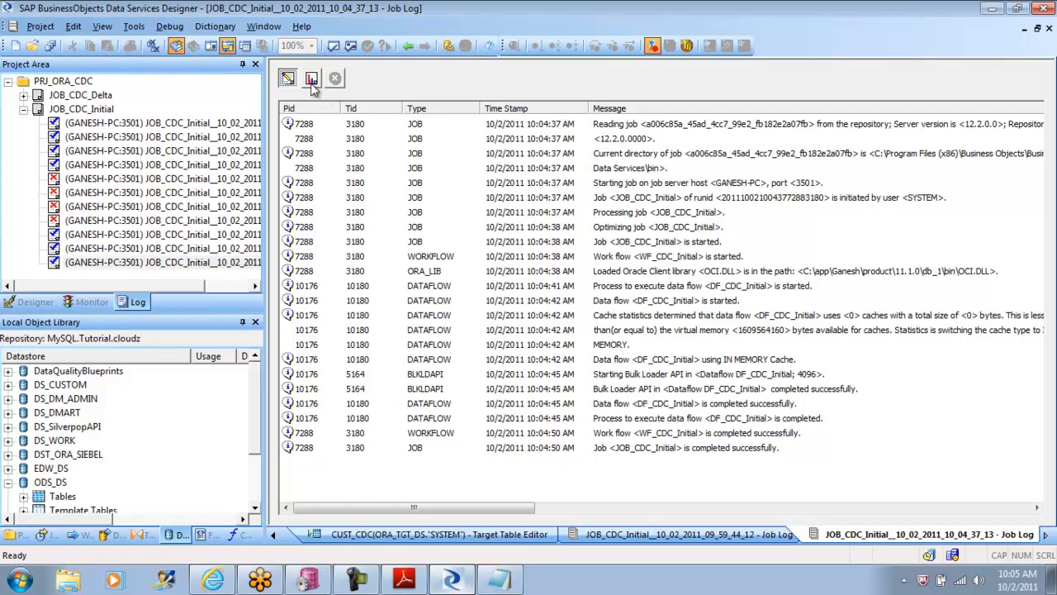
left_click(312, 81)
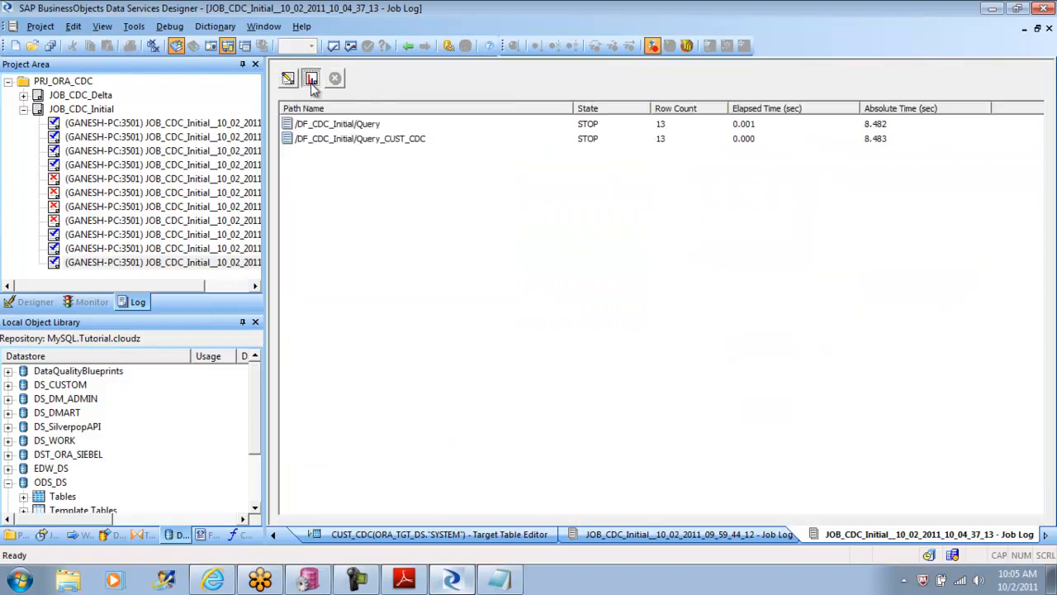
left_click(363, 127)
left_click(361, 142)
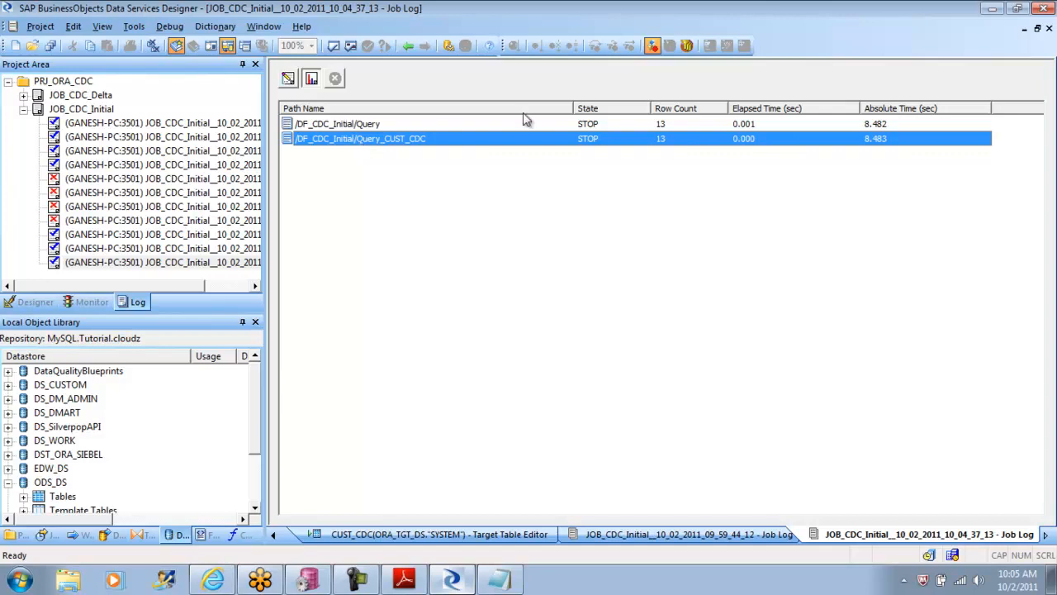
left_click(370, 126)
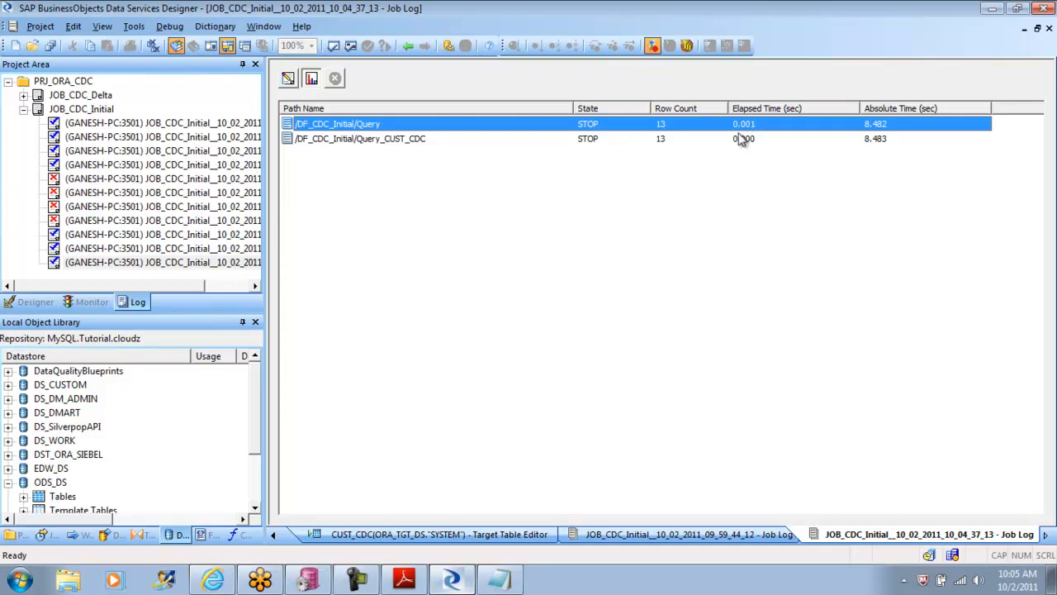
Step: Return to the 09_59_44 run's statistics and compare the elapsed times of its Query_CUST_CDC, Debug and Query rows
left_click(152, 248)
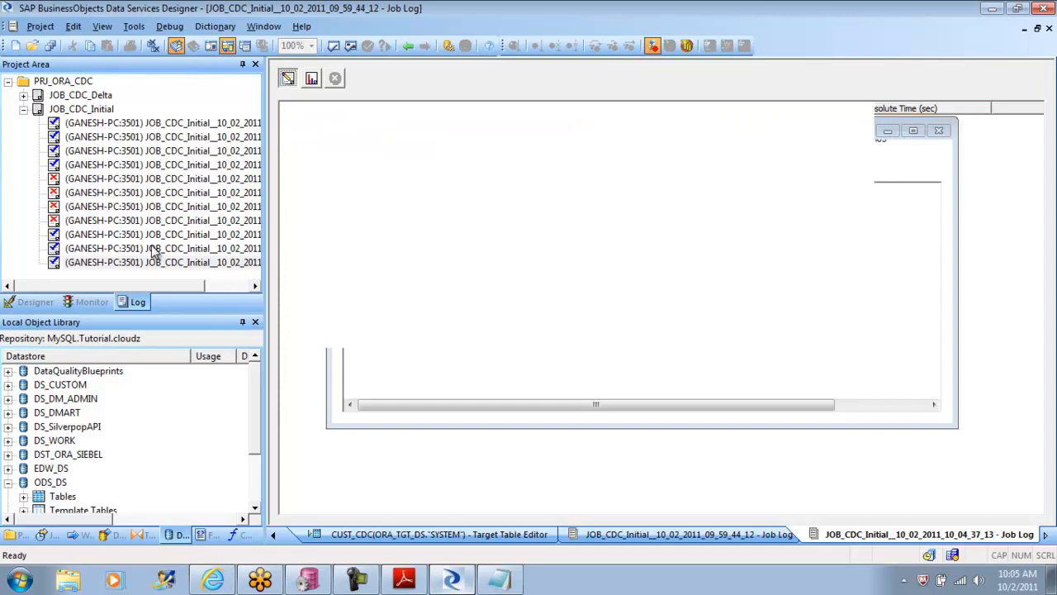
left_click(311, 80)
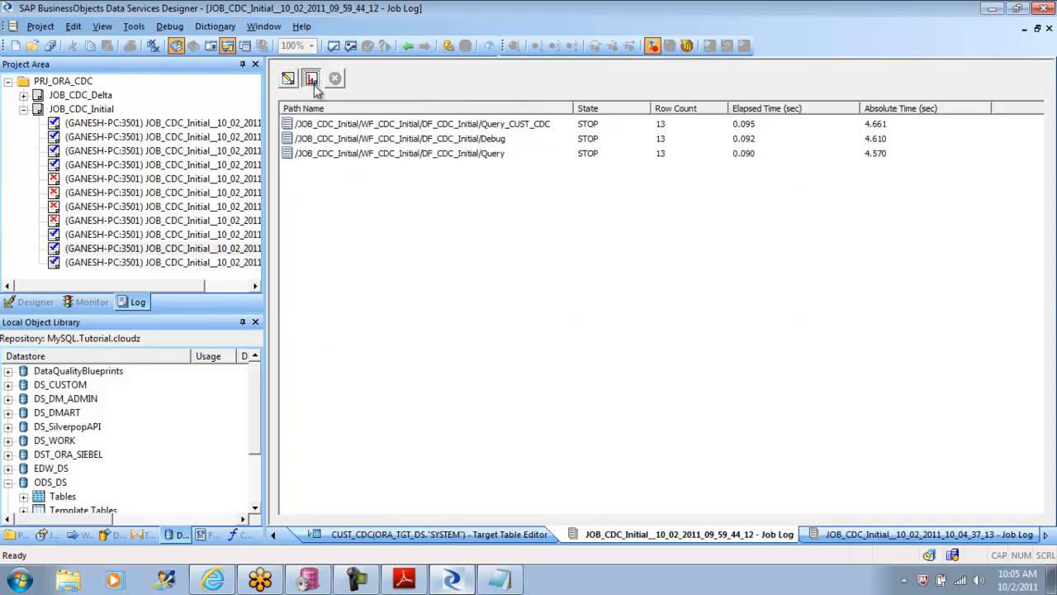
left_click(745, 127)
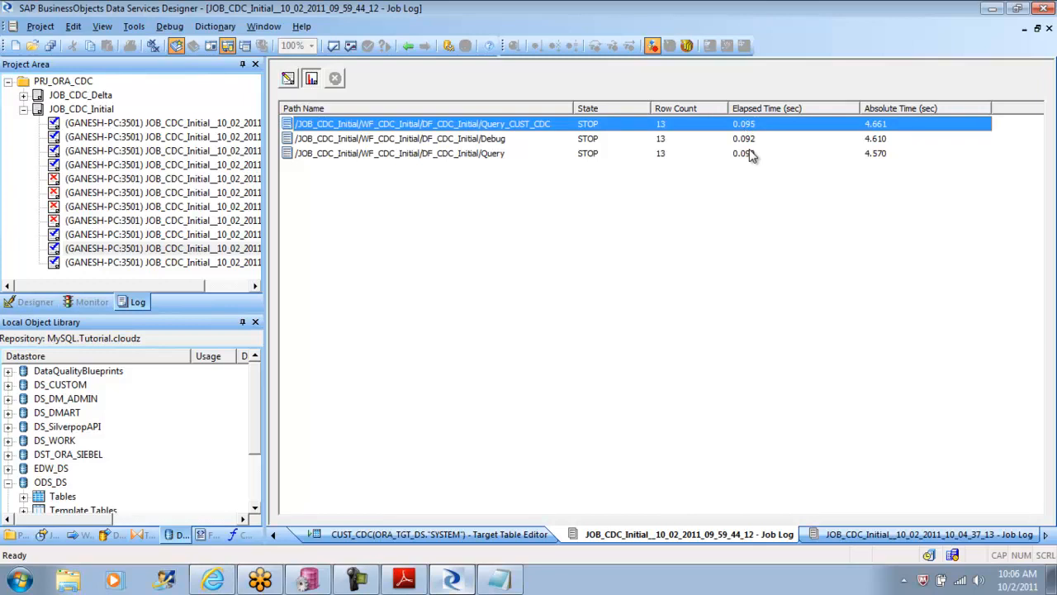
left_click(605, 139)
left_click(581, 156)
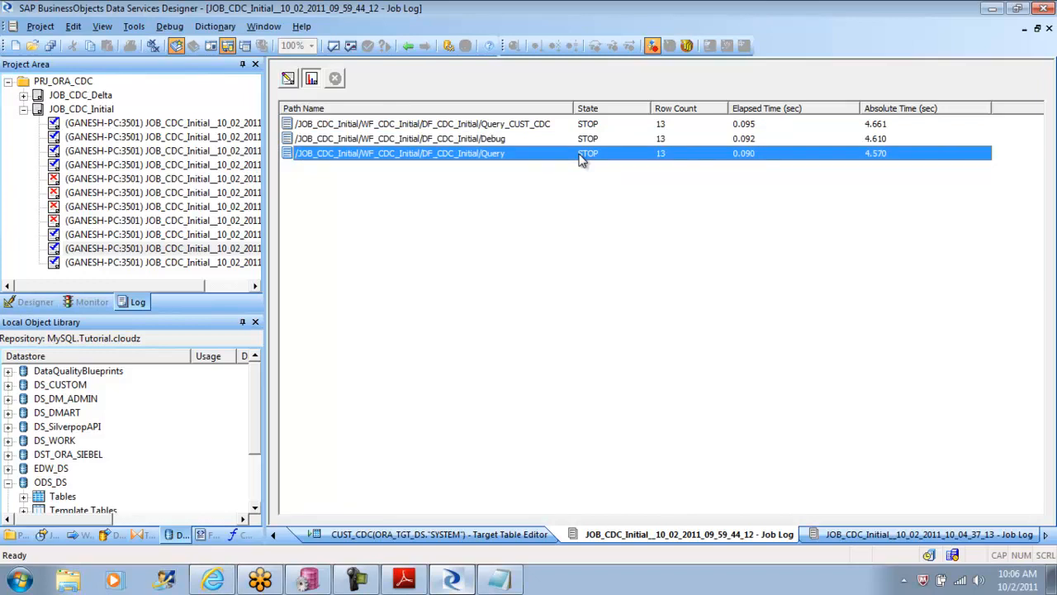
Step: Recheck the 10_04_37 run's statistics for both data flow paths, and return to the DF_CDC_Initial data flow
left_click(186, 262)
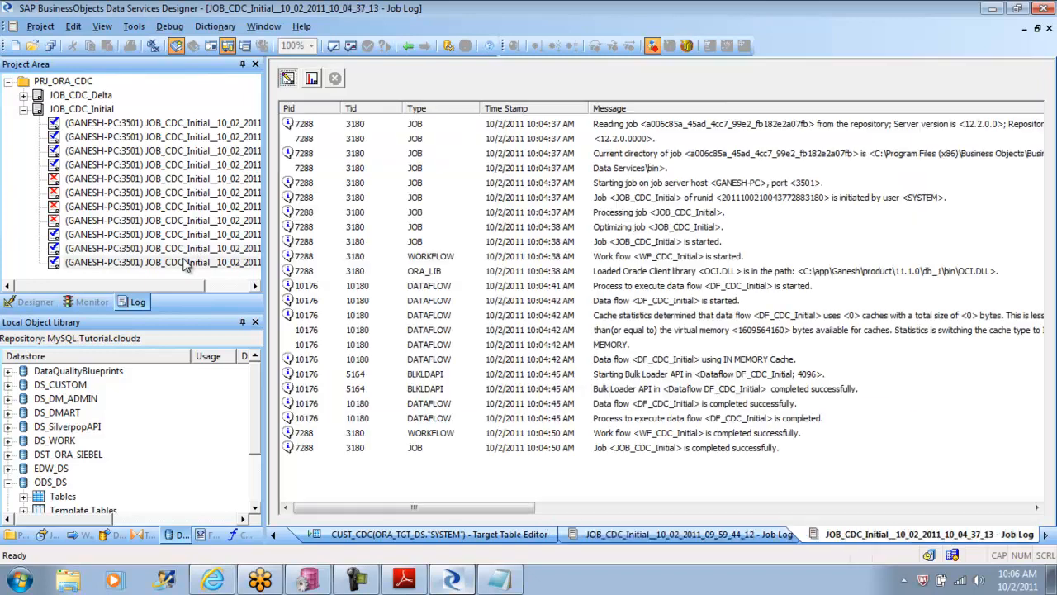
left_click(312, 80)
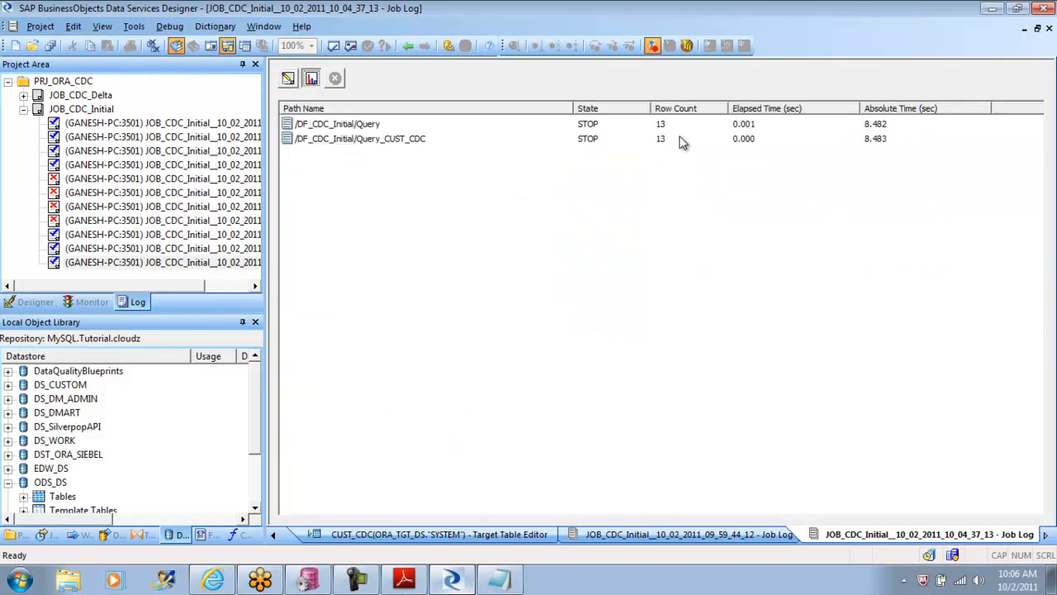
left_click(595, 125)
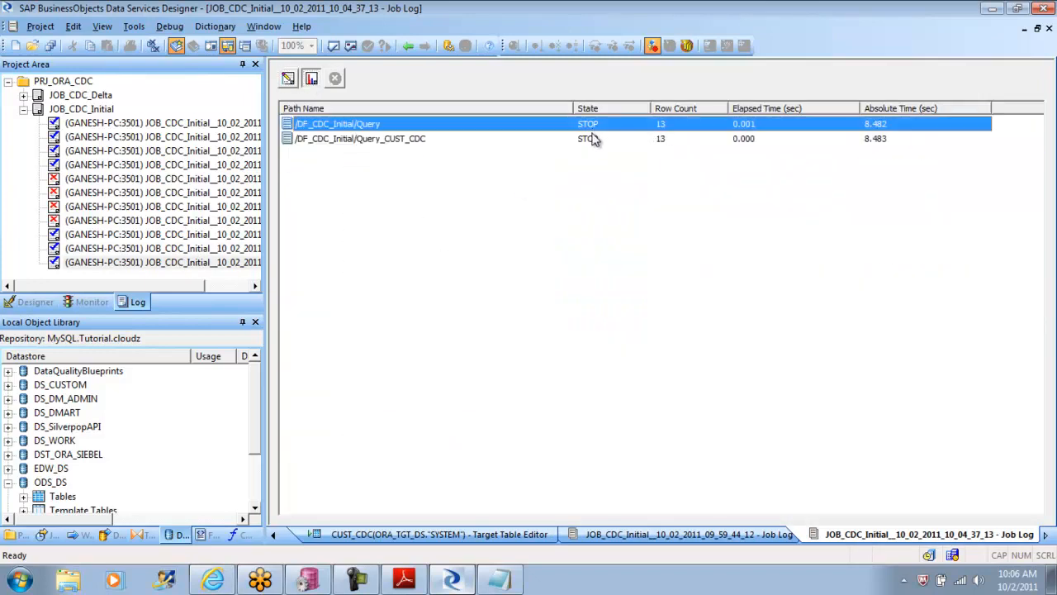
left_click(593, 139)
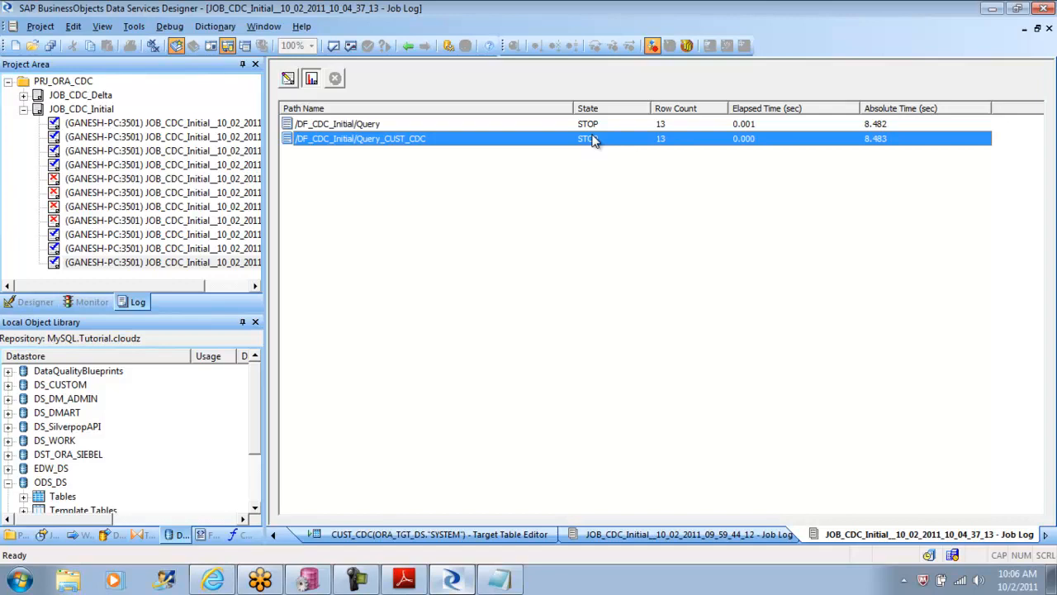
left_click(409, 46)
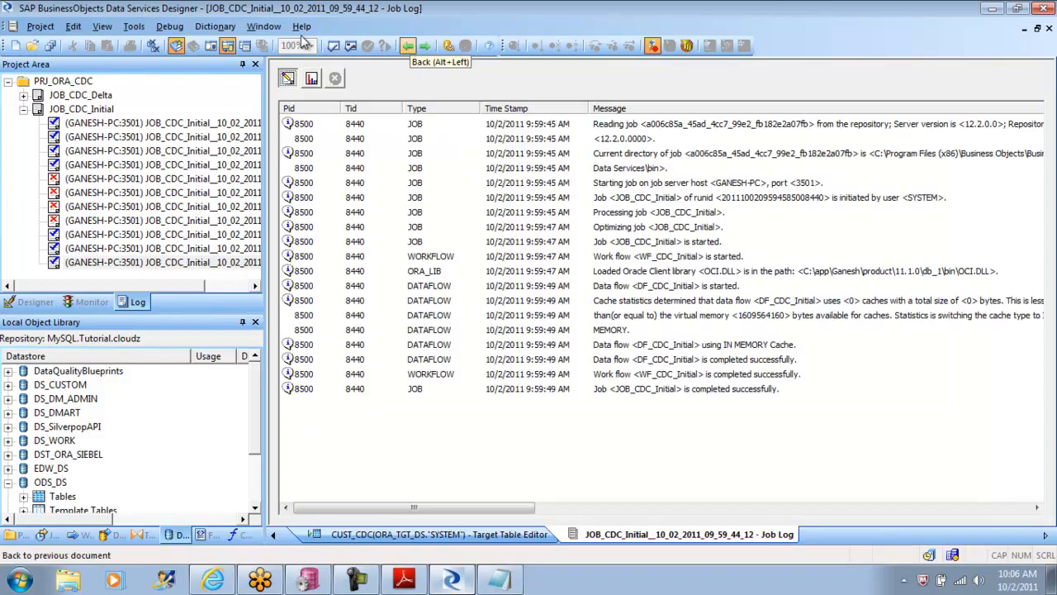
left_click(409, 48)
left_click(409, 48)
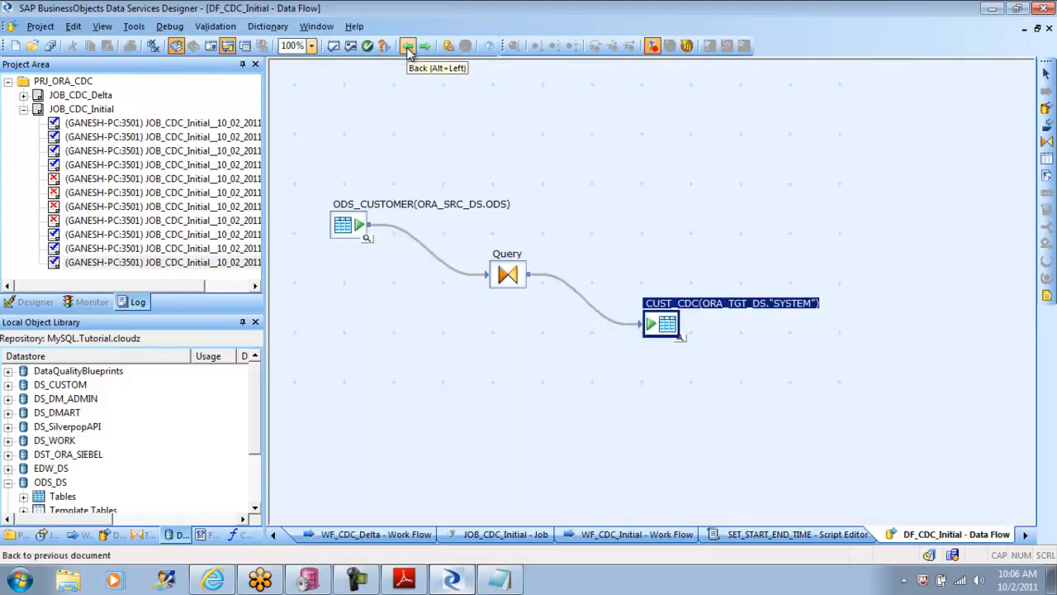
Step: Open the CUST_CDC target table settings and review its load triggers, pre-load commands and post-load commands
left_click(674, 329)
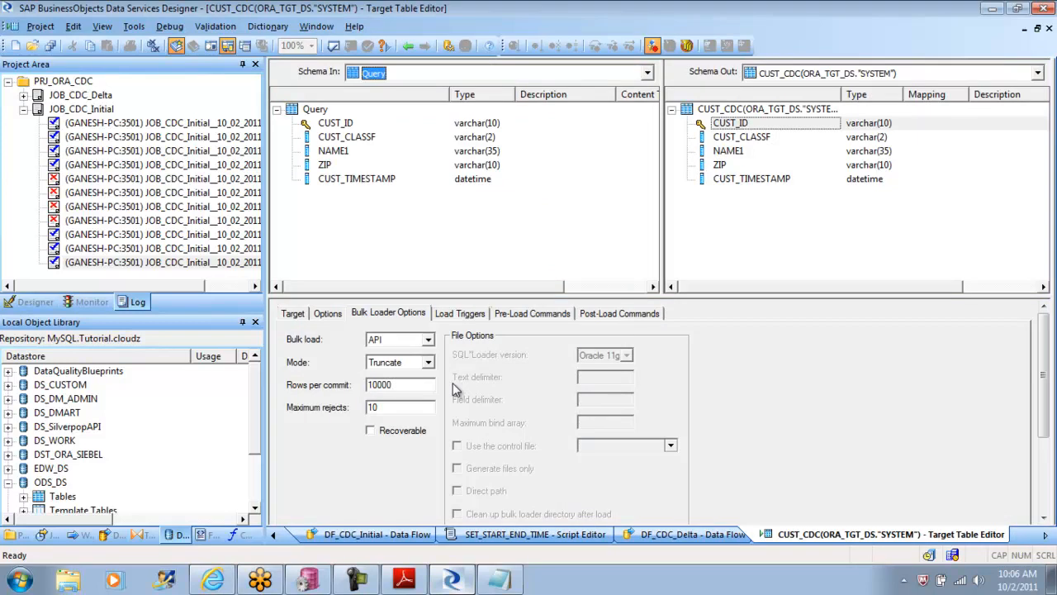
left_click(464, 318)
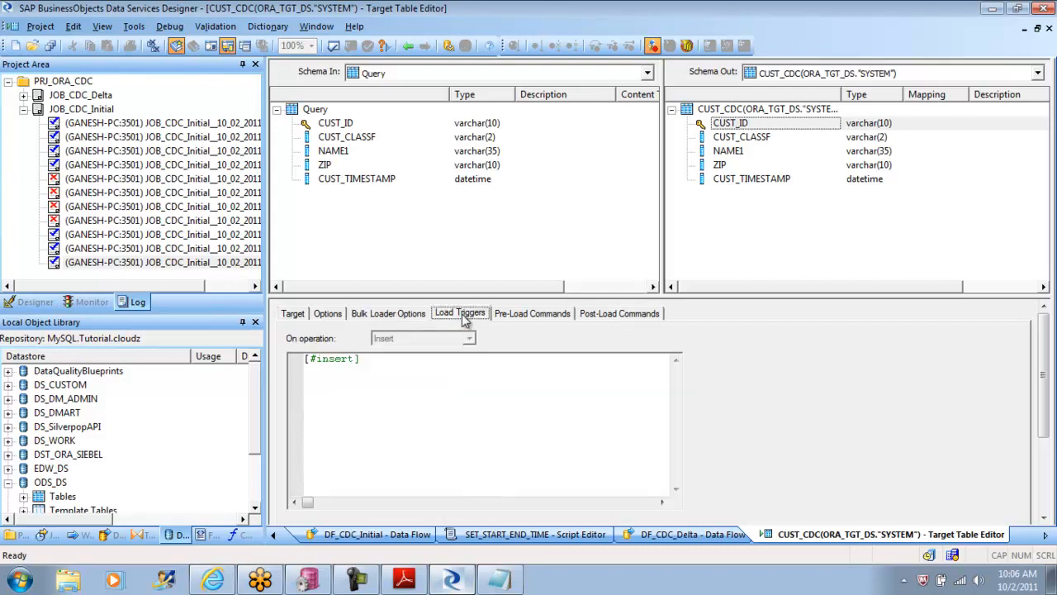
left_click(531, 320)
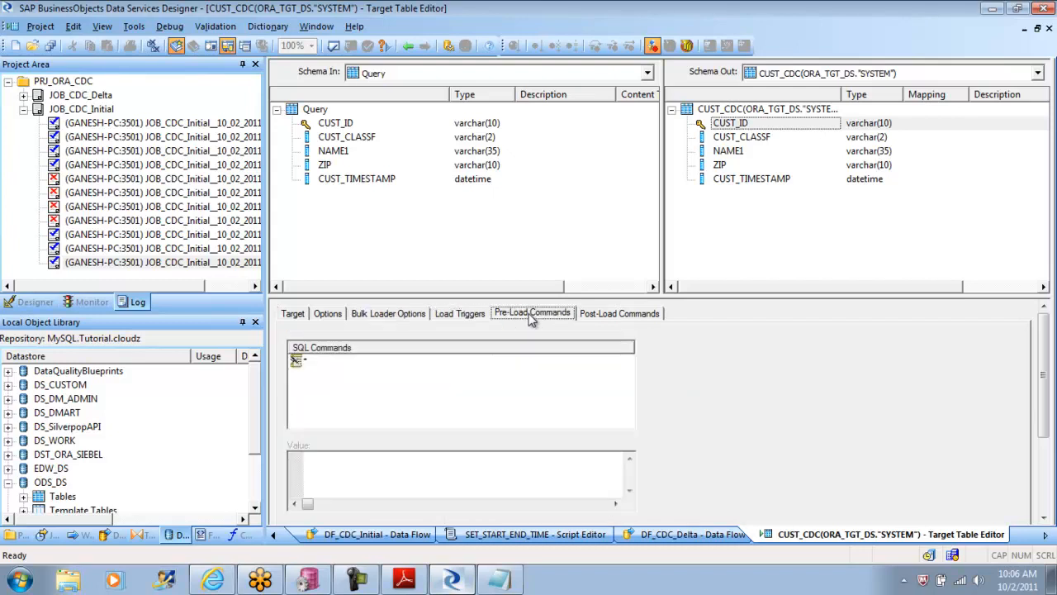
left_click(623, 320)
left_click(535, 320)
left_click(464, 319)
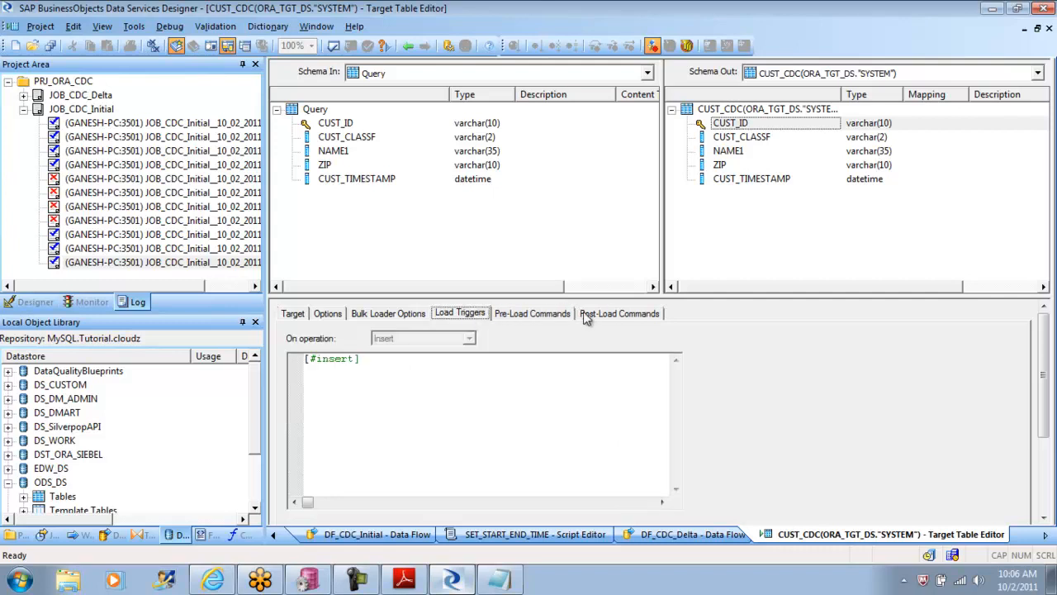
left_click(532, 319)
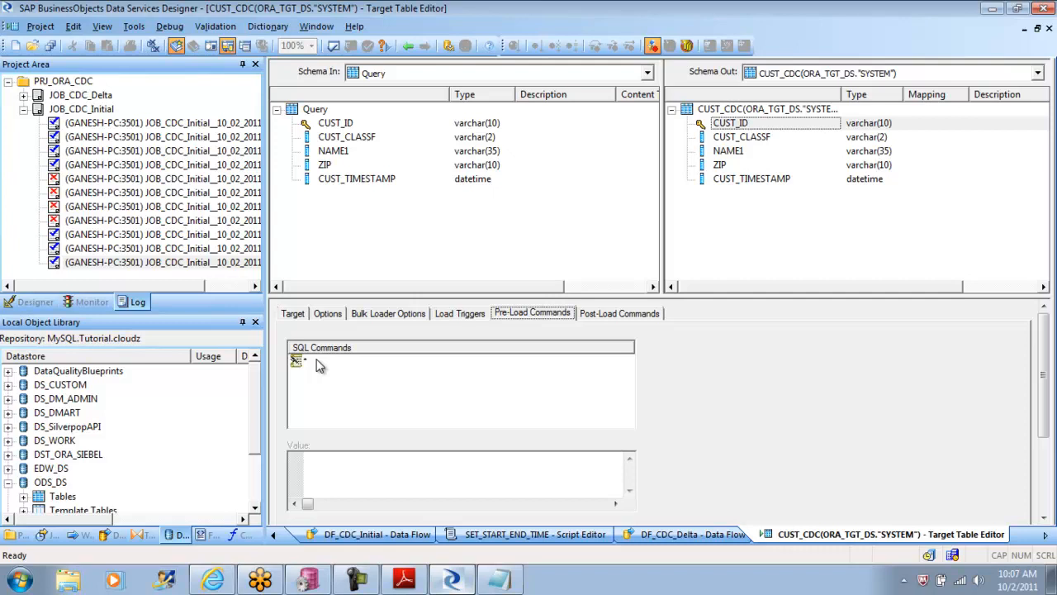
left_click(622, 319)
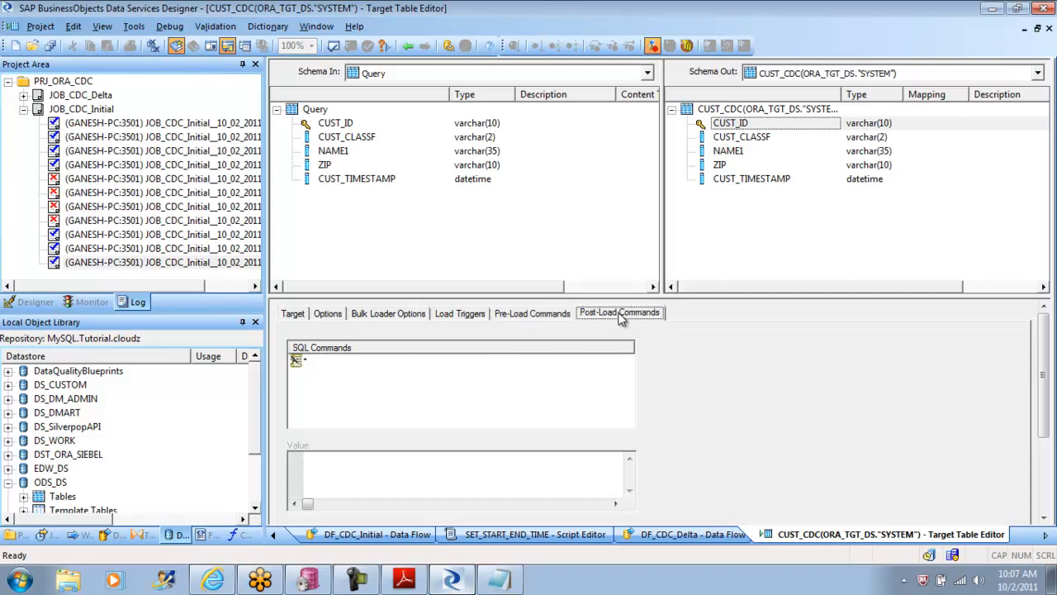
left_click(462, 319)
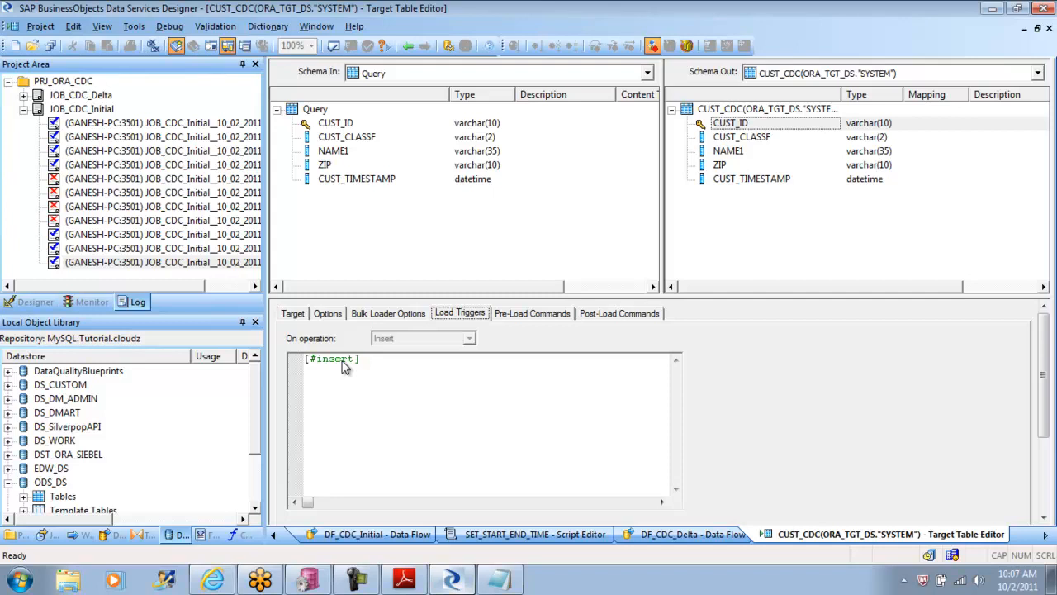
left_click(535, 318)
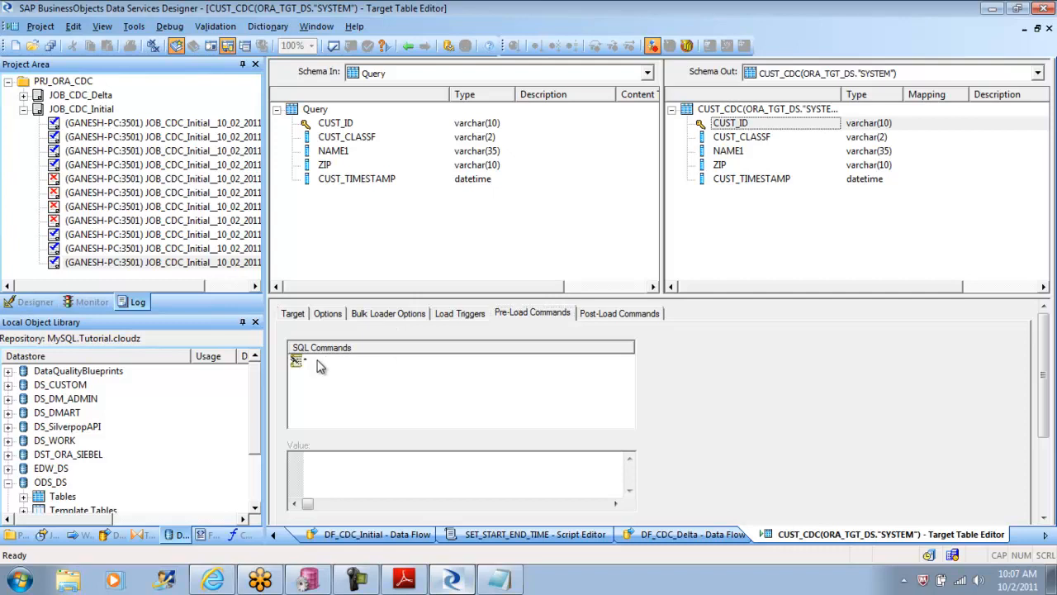
left_click(633, 318)
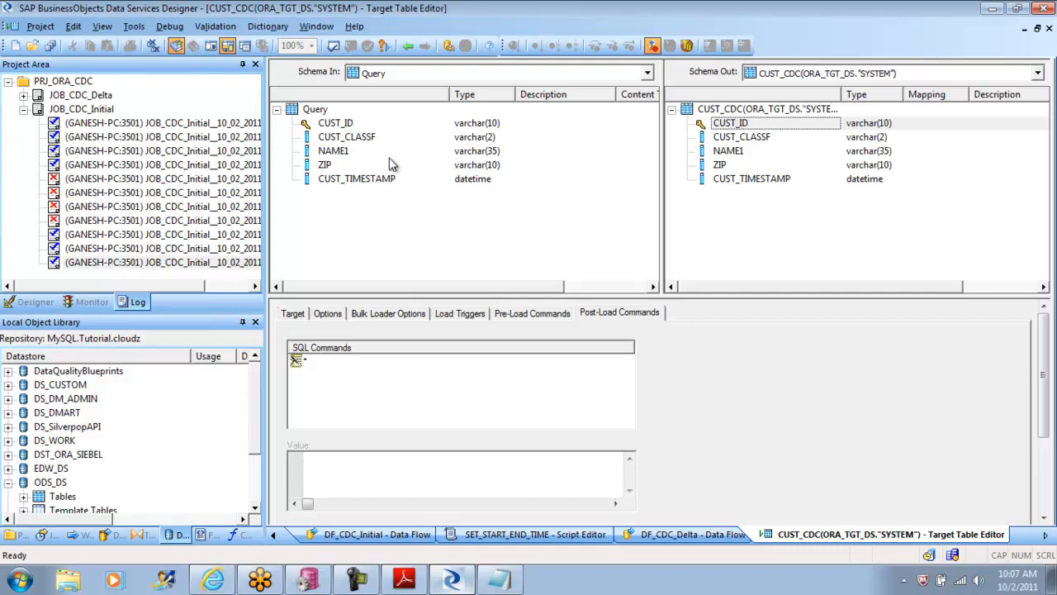
Step: Return to DF_CDC_Initial, display its optimized SQL, highlight the full SELECT statement for ORA_SRC_DS, and close the SQL view
left_click(408, 46)
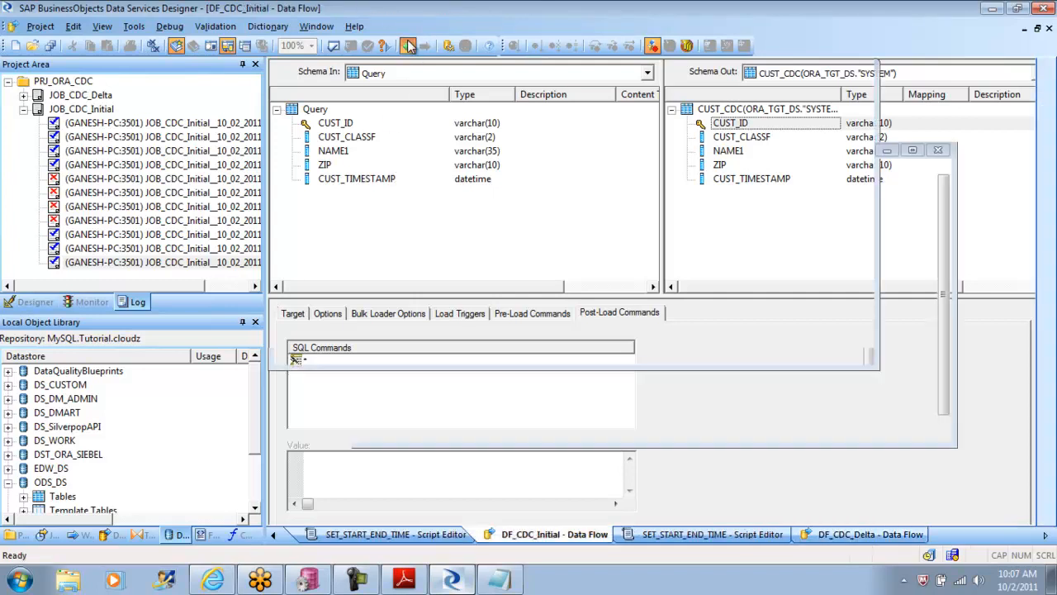
left_click(220, 30)
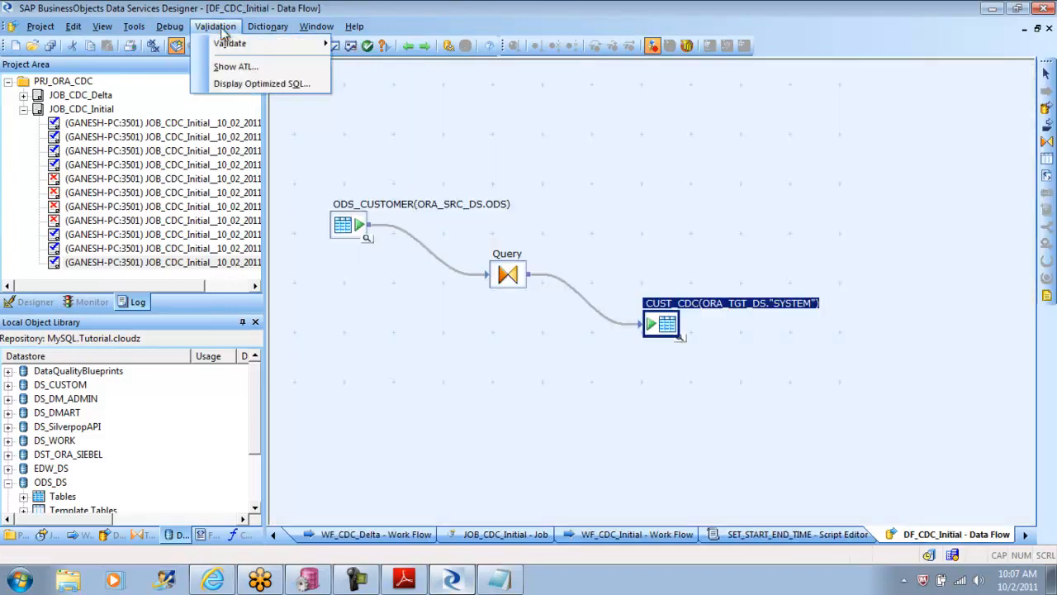
left_click(265, 84)
left_click_drag(432, 241, 356, 189)
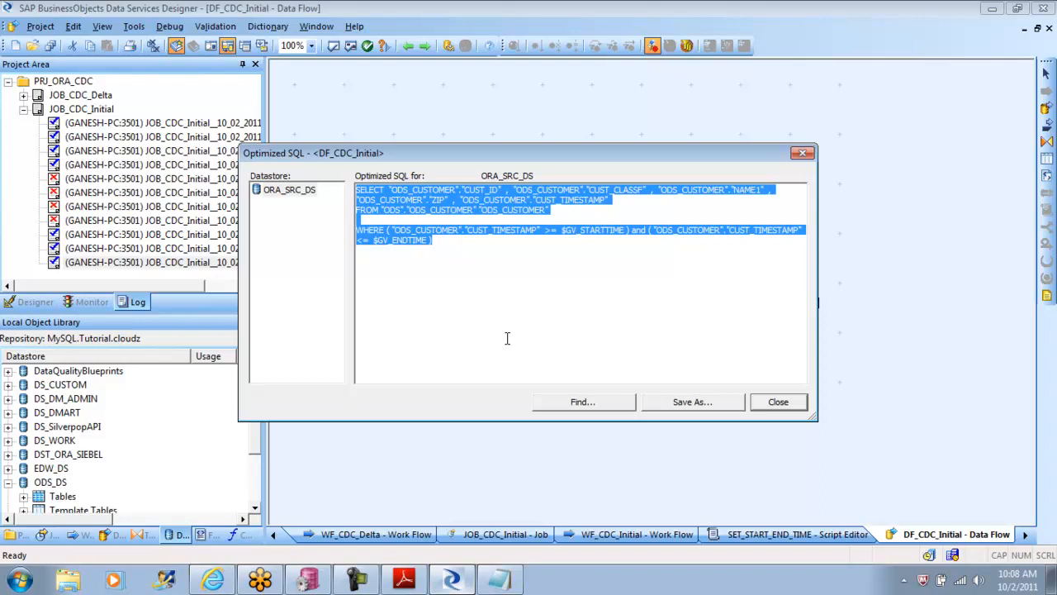
left_click(787, 404)
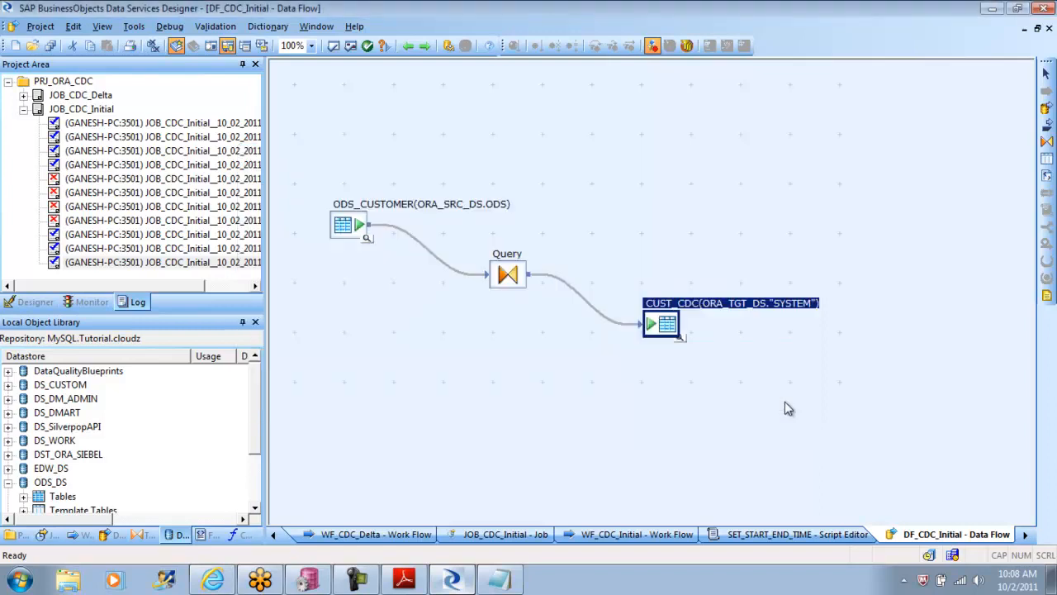
Step: Set the CUST_CDC target table's bulk load option to None, check its general load options, and save all changes
double_click(667, 324)
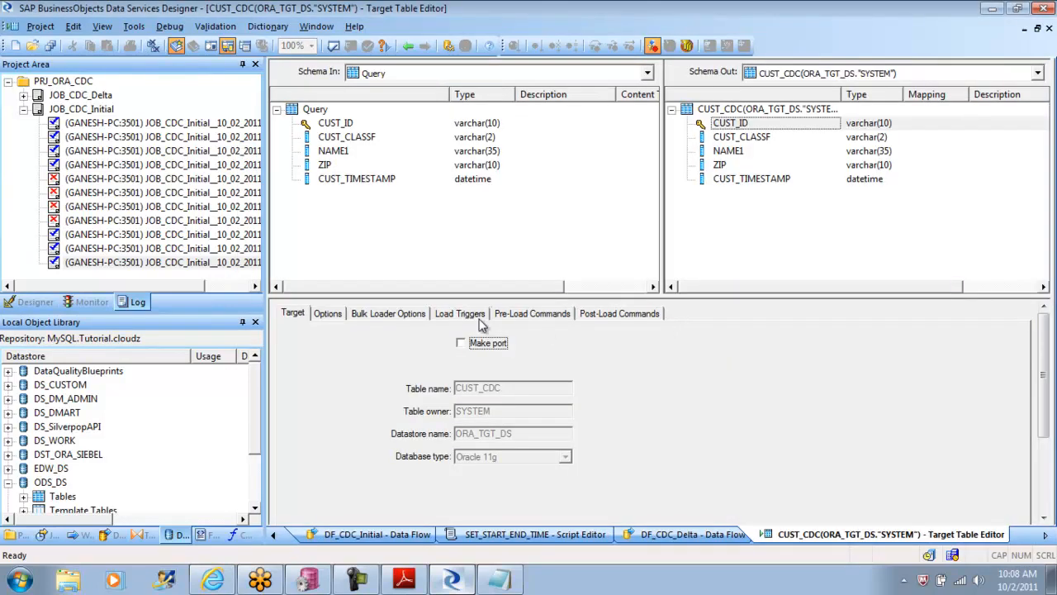
left_click(384, 314)
left_click(428, 339)
left_click(394, 375)
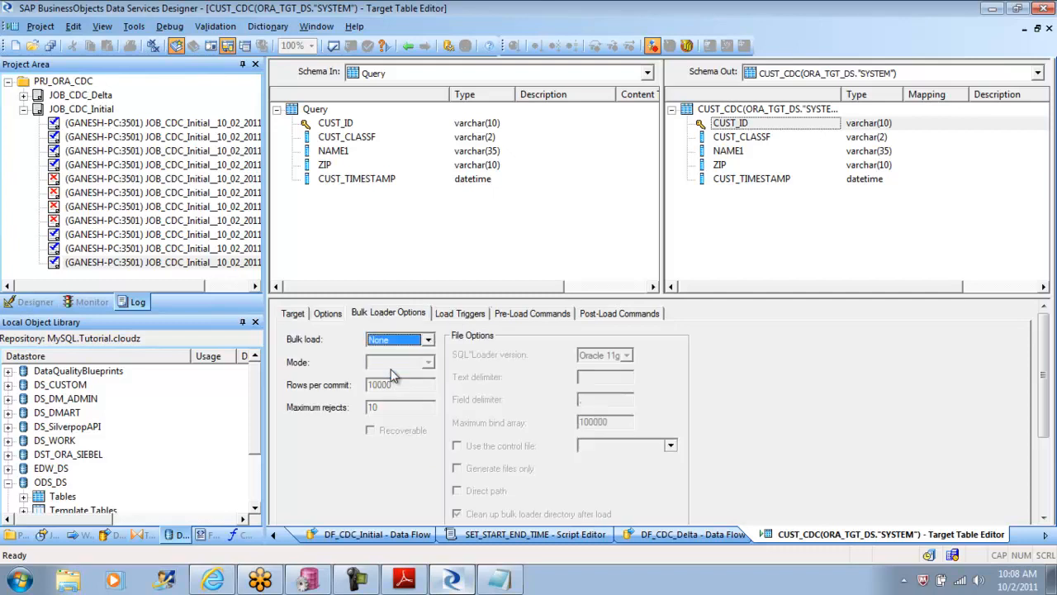
left_click(327, 317)
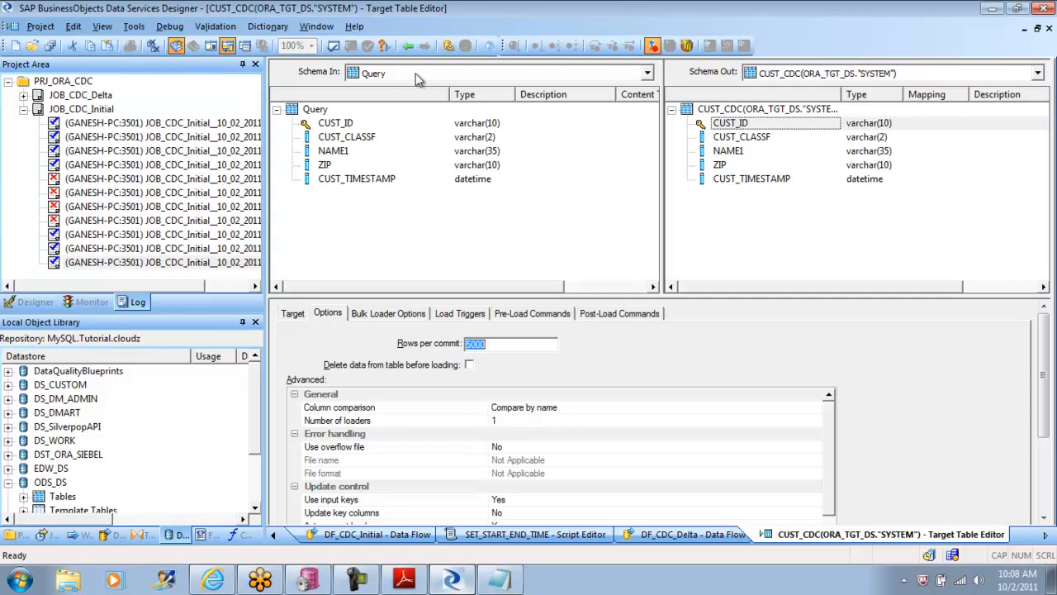
left_click(40, 26)
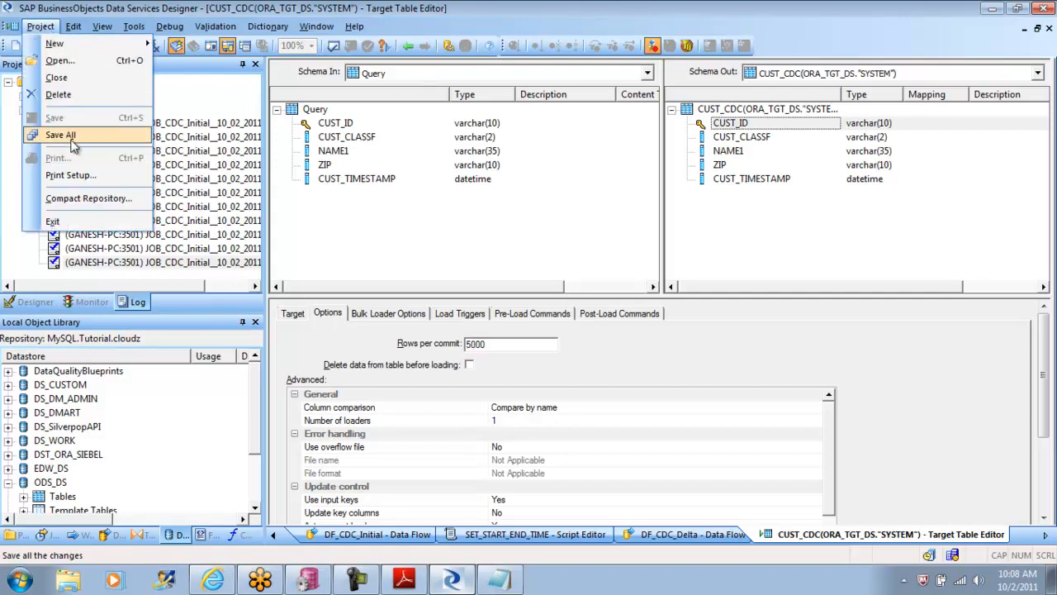
left_click(70, 135)
left_click(425, 372)
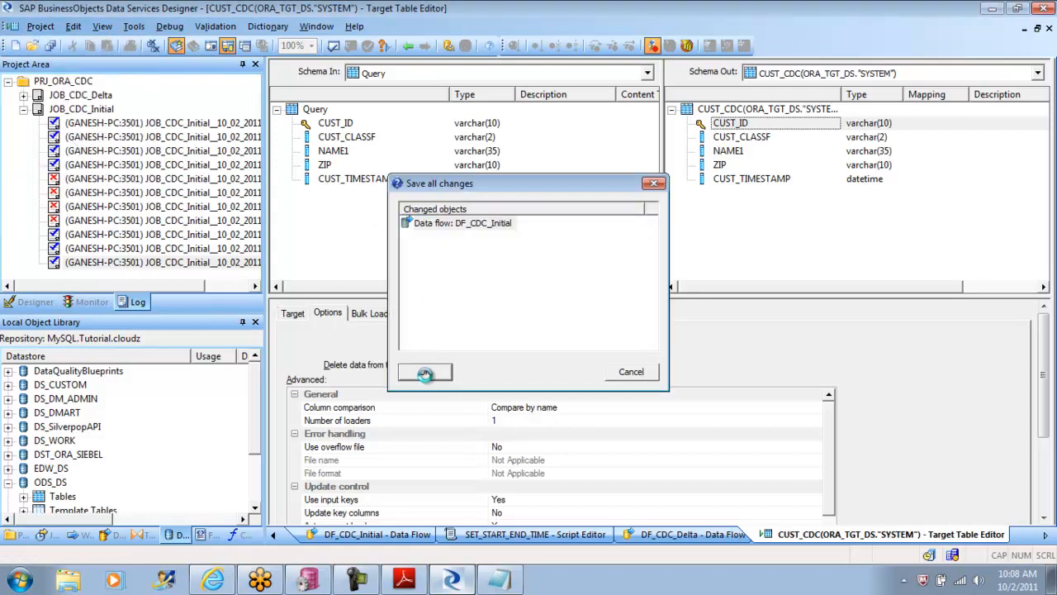
Step: Return to DF_CDC_Initial, display its optimized SQL, highlight the full MERGE statement for ORA_TGT_DS, and close the SQL view
left_click(408, 46)
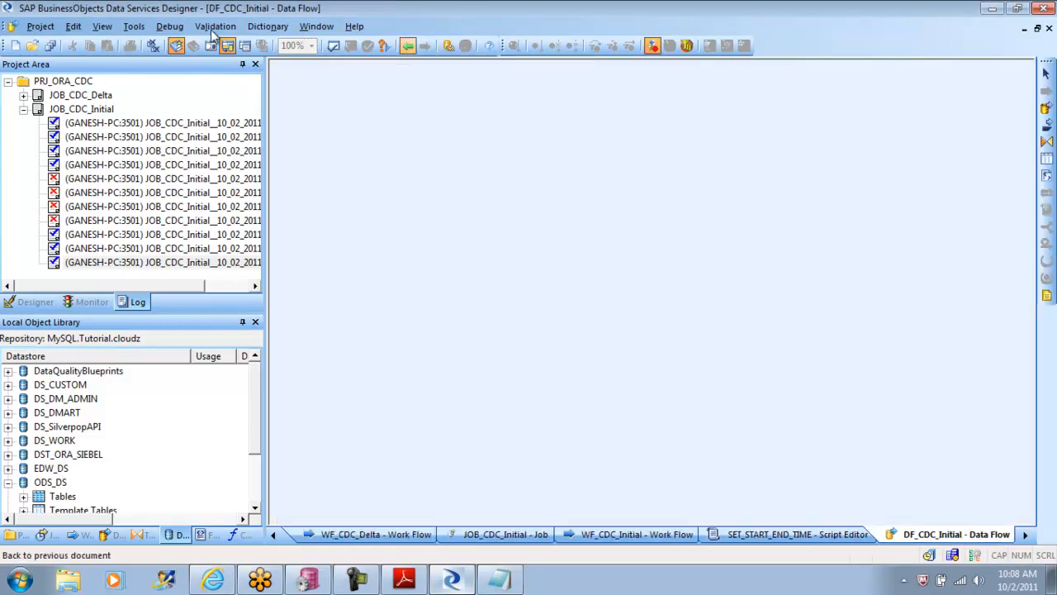
left_click(215, 26)
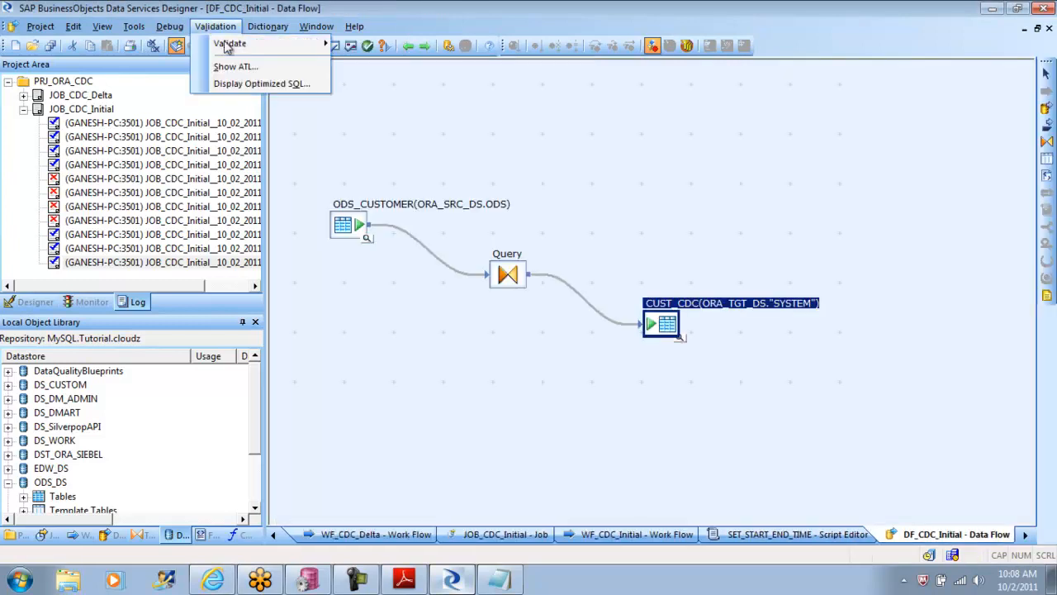
left_click(261, 84)
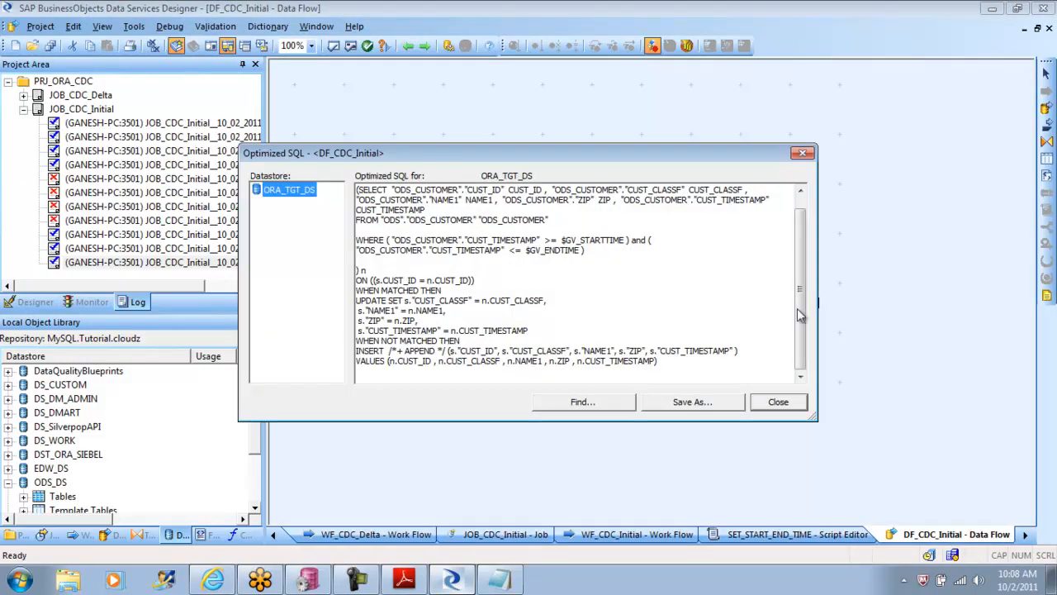
scroll(805, 318, "up", 1)
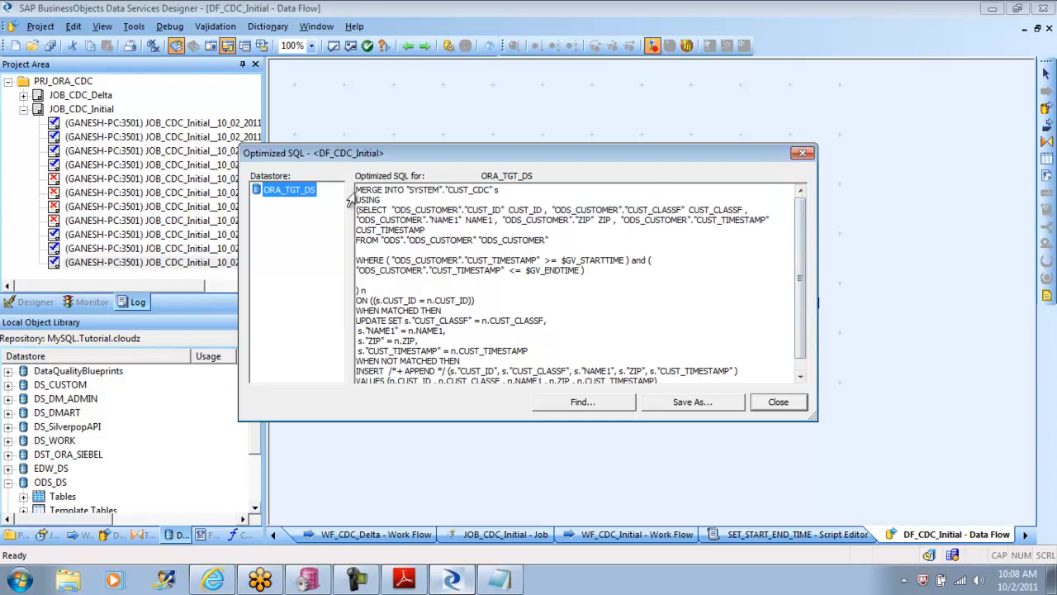
left_click_drag(357, 190, 689, 369)
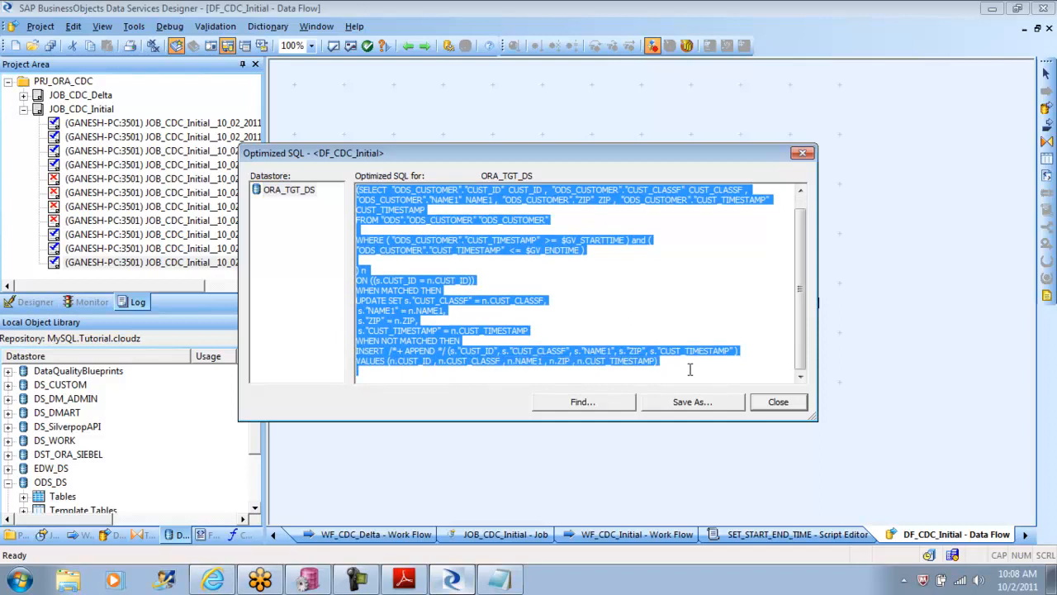
left_click(786, 405)
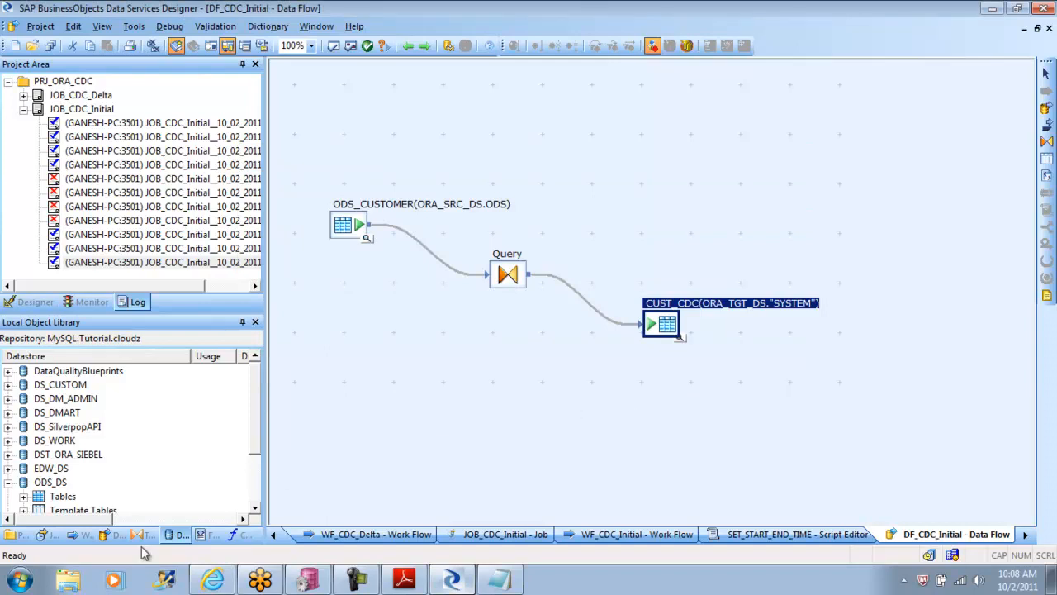
Step: In Windows Explorer, browse to the BulkLoader folder under C:\Program Files (x86)\Business Objects\BusinessObjects Data Services\log
left_click(20, 582)
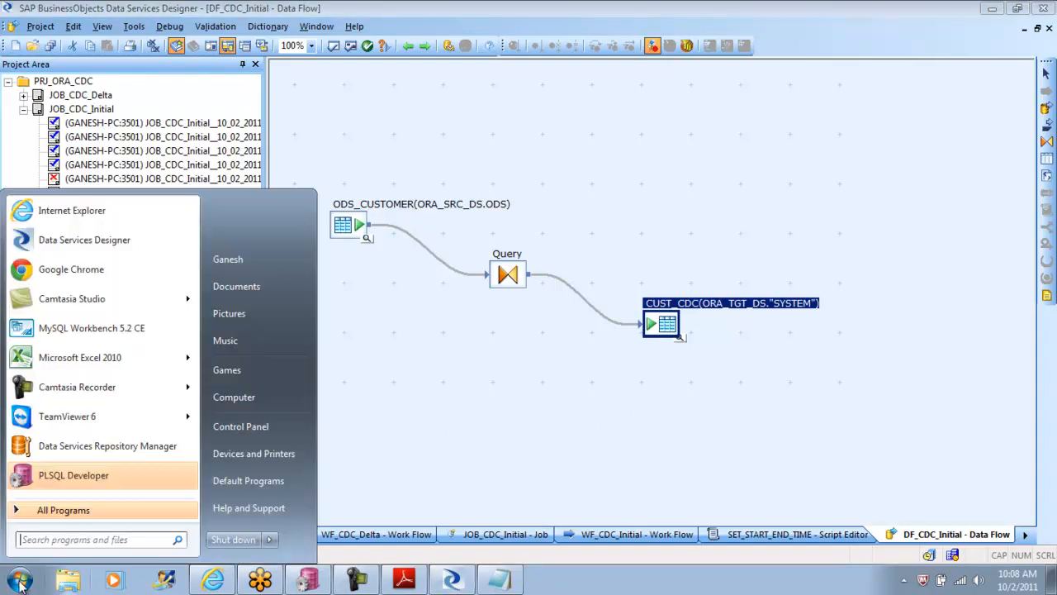
left_click(269, 391)
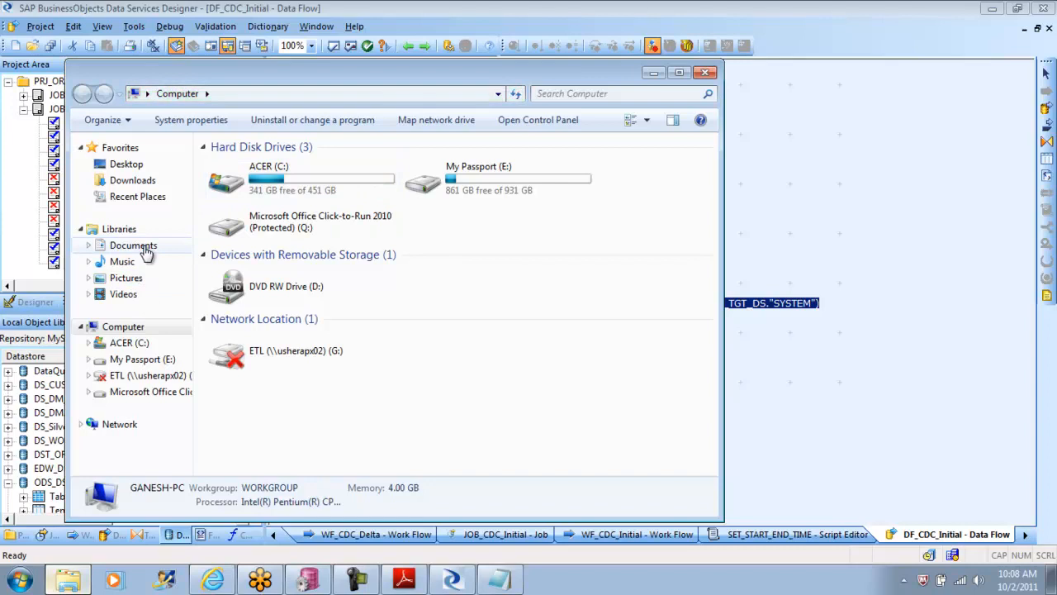
left_click(144, 249)
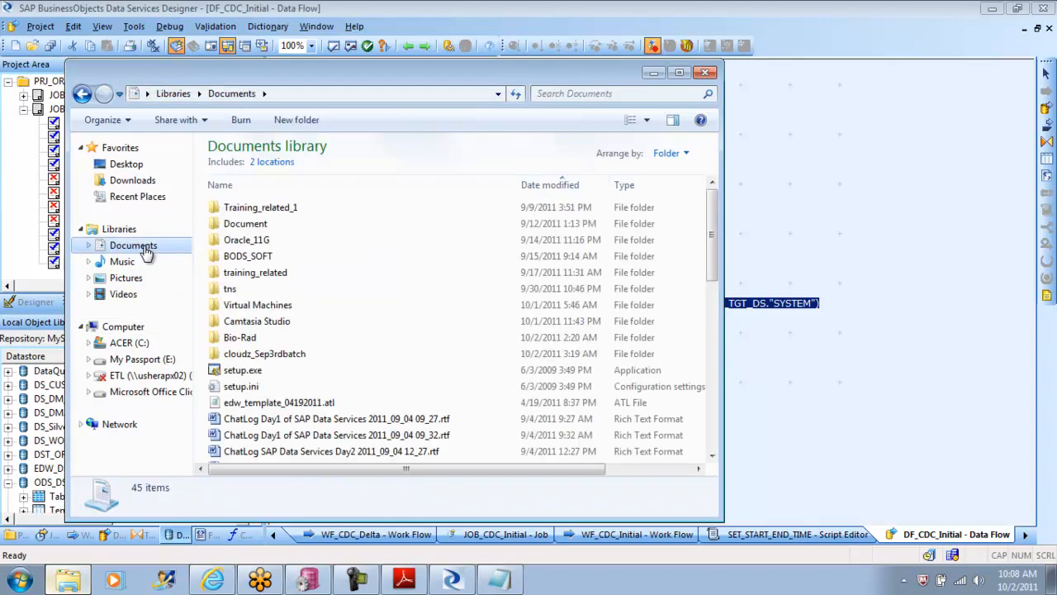
left_click(145, 198)
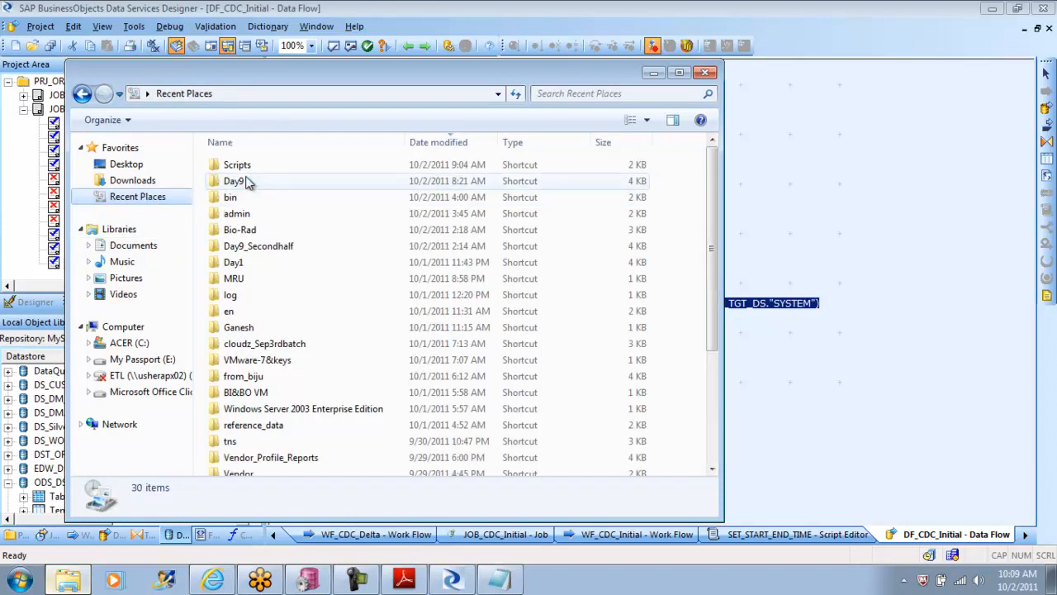
left_click(138, 347)
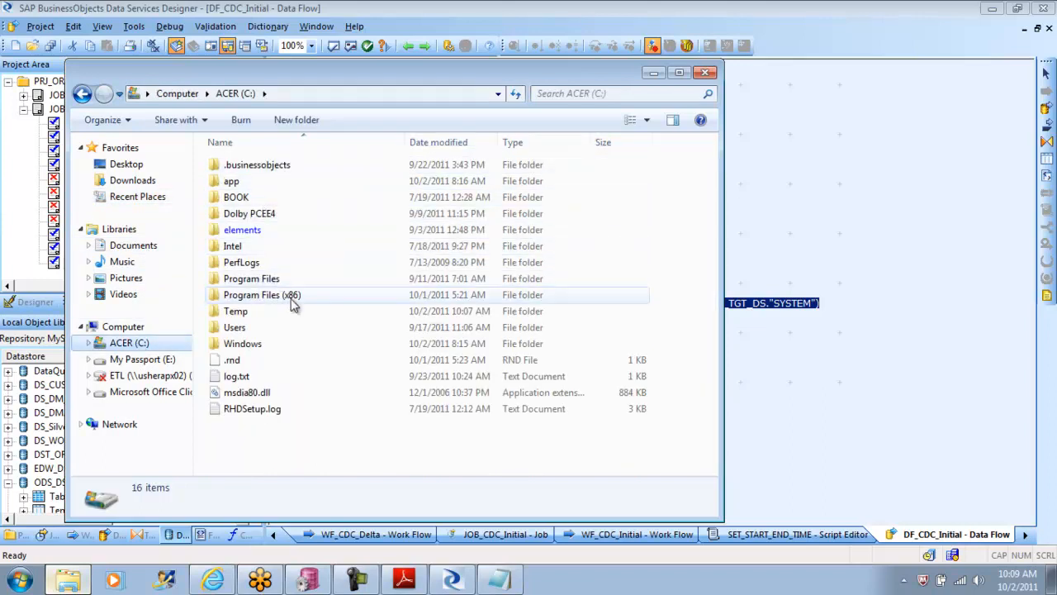
double_click(291, 295)
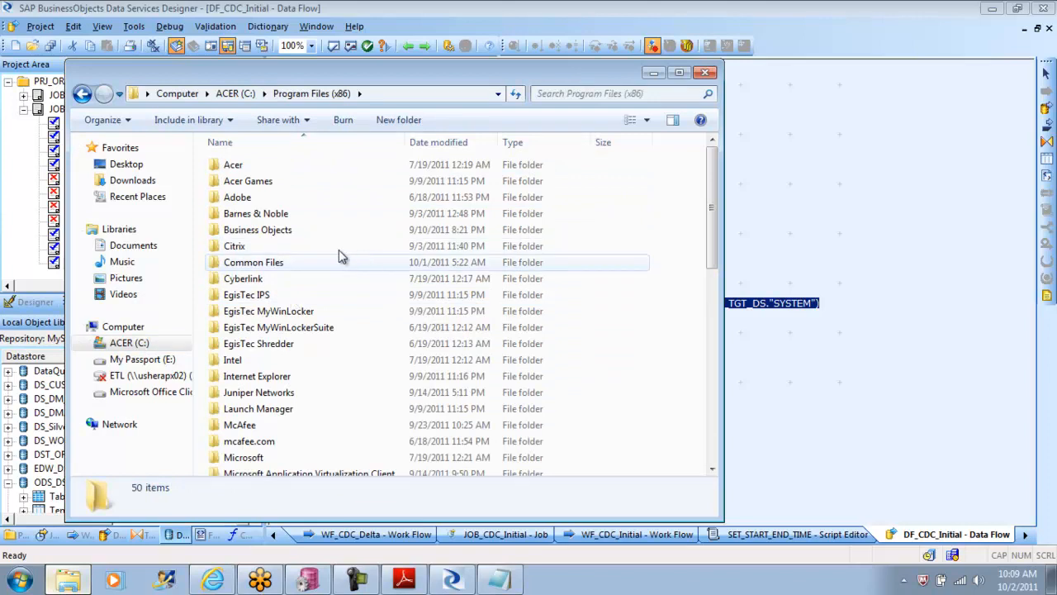
double_click(299, 231)
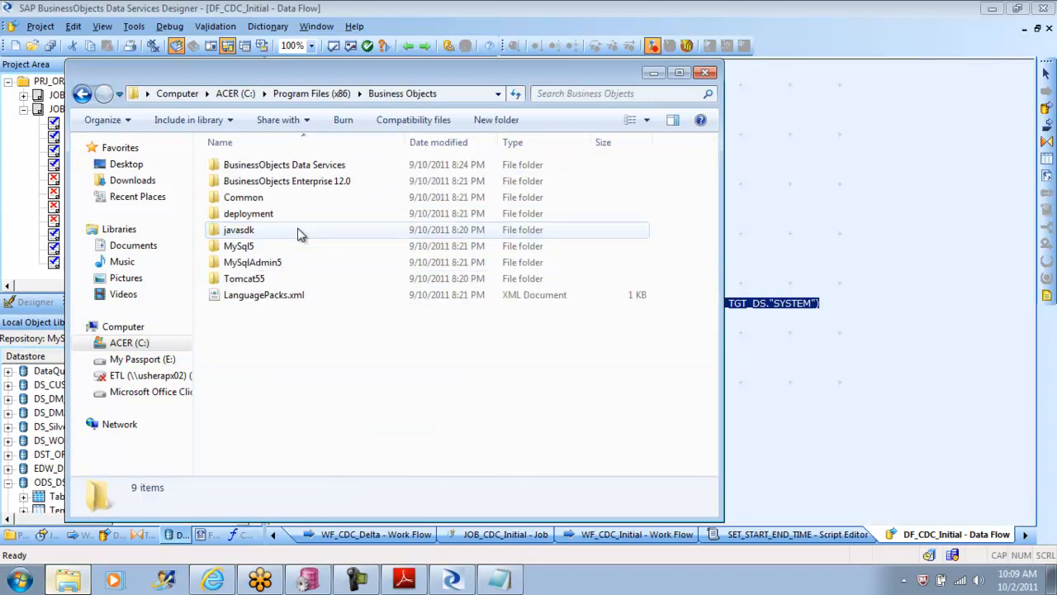
double_click(321, 169)
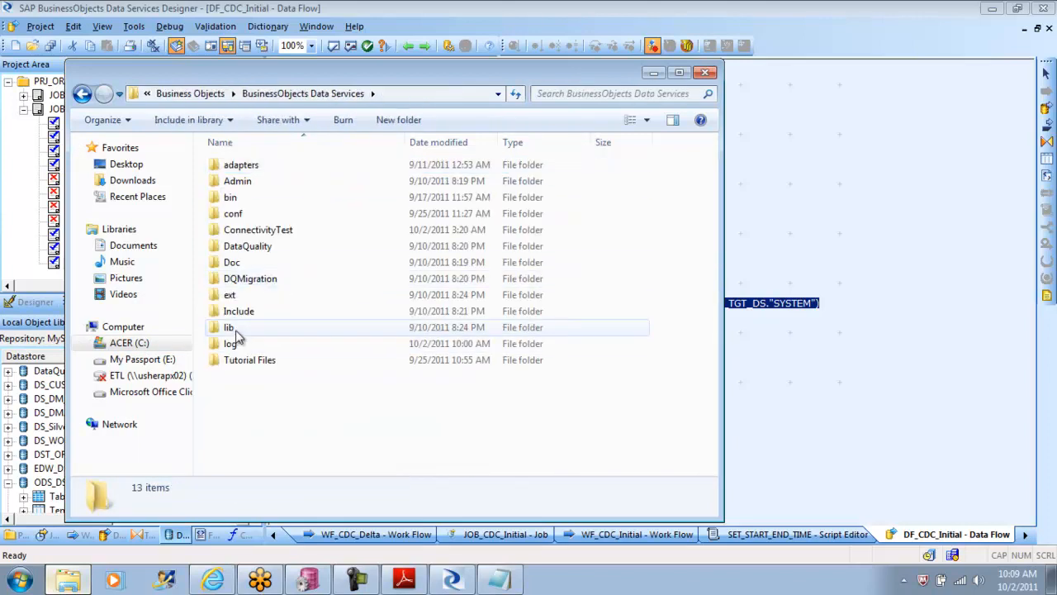
double_click(238, 343)
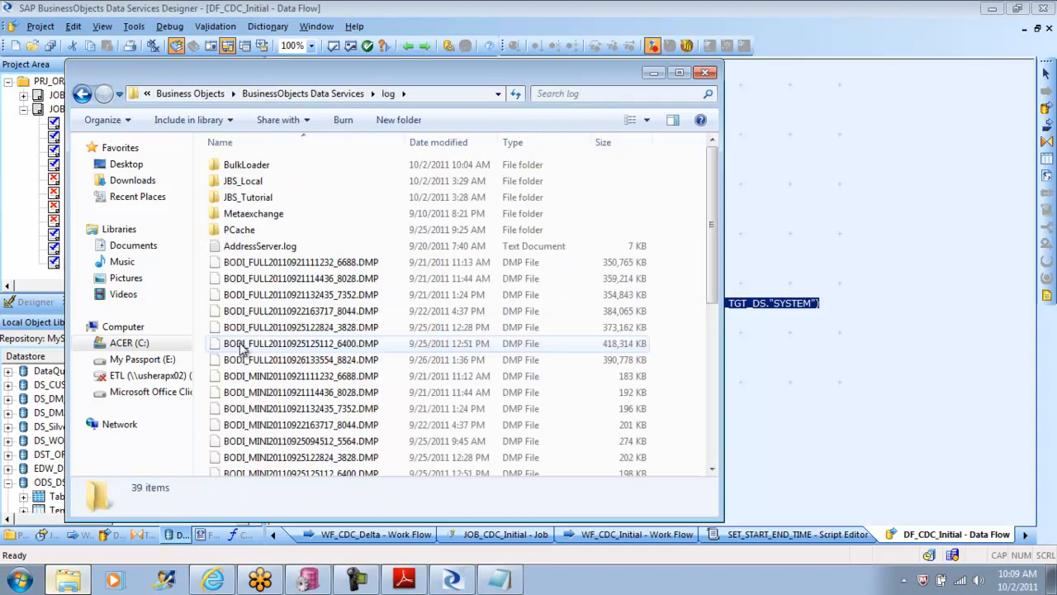
double_click(235, 165)
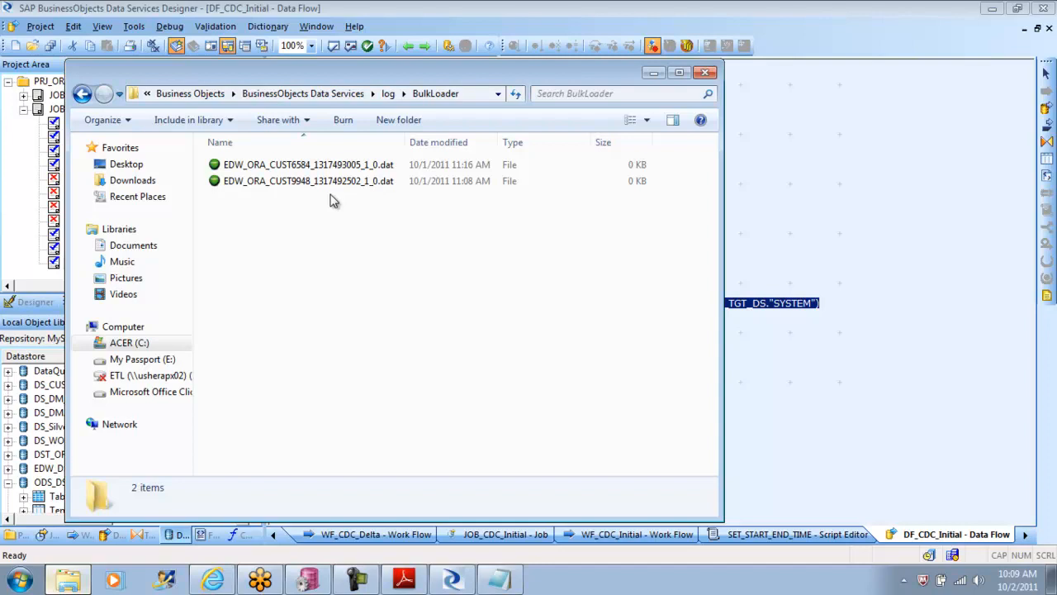
left_click(286, 171)
right_click(287, 171)
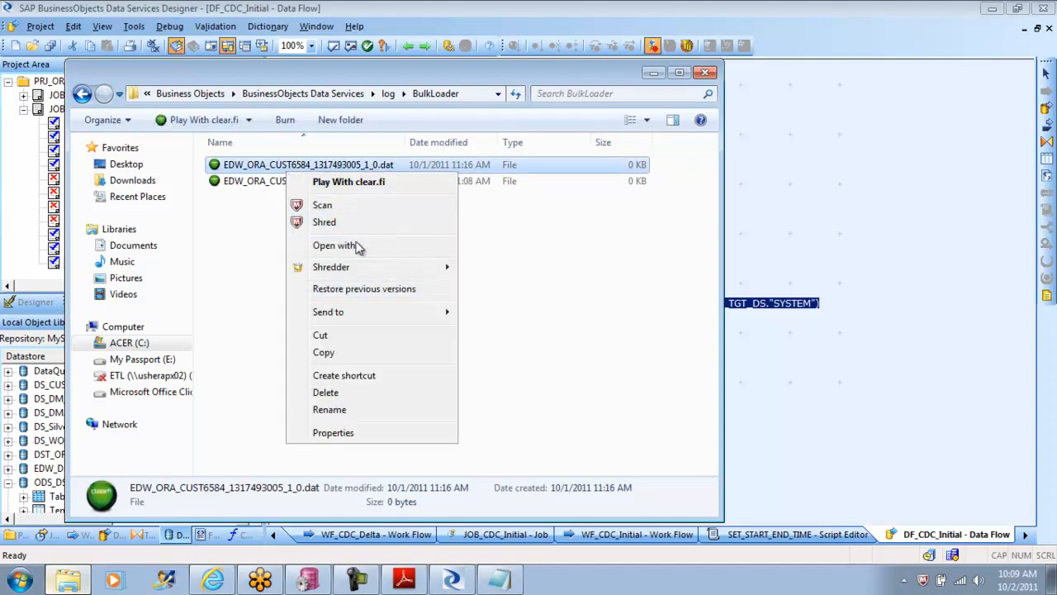
left_click(216, 305)
left_click(215, 305)
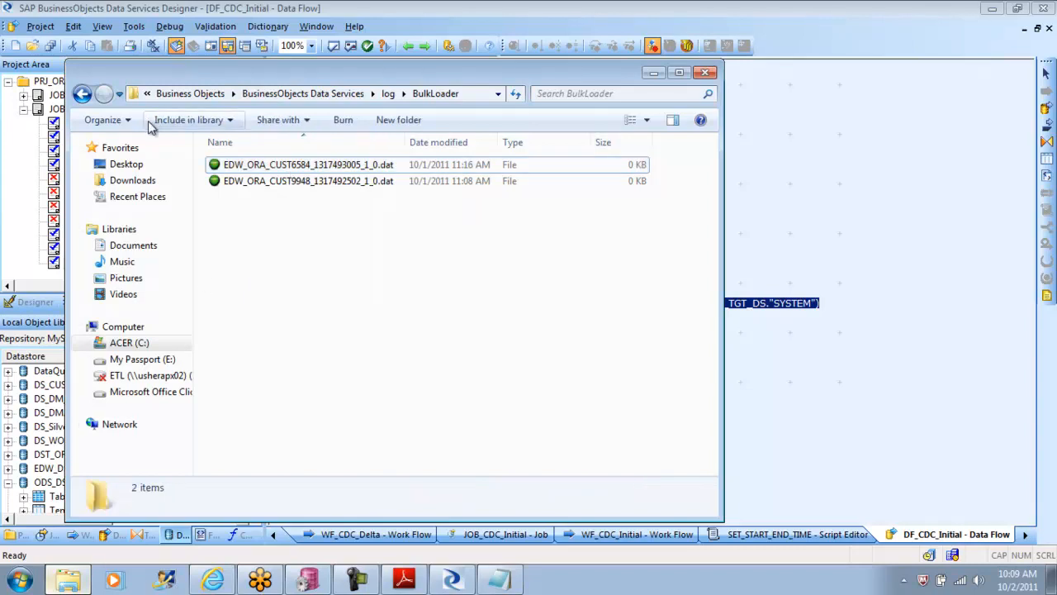
Step: Go back to the log folder, sort its contents by date modified, and review the most recent files
left_click(82, 94)
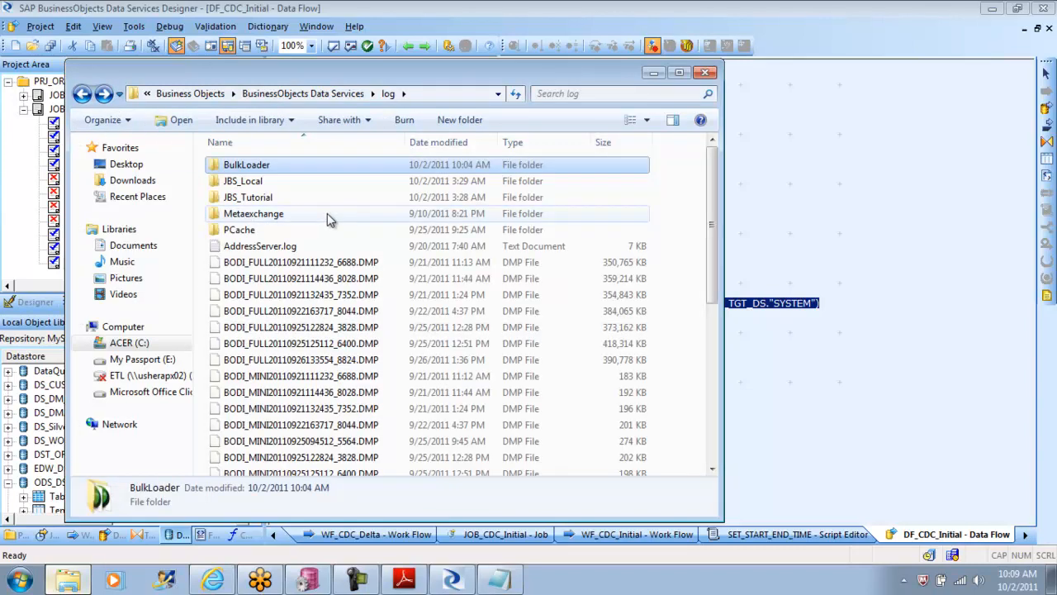
left_click_drag(711, 197, 714, 362)
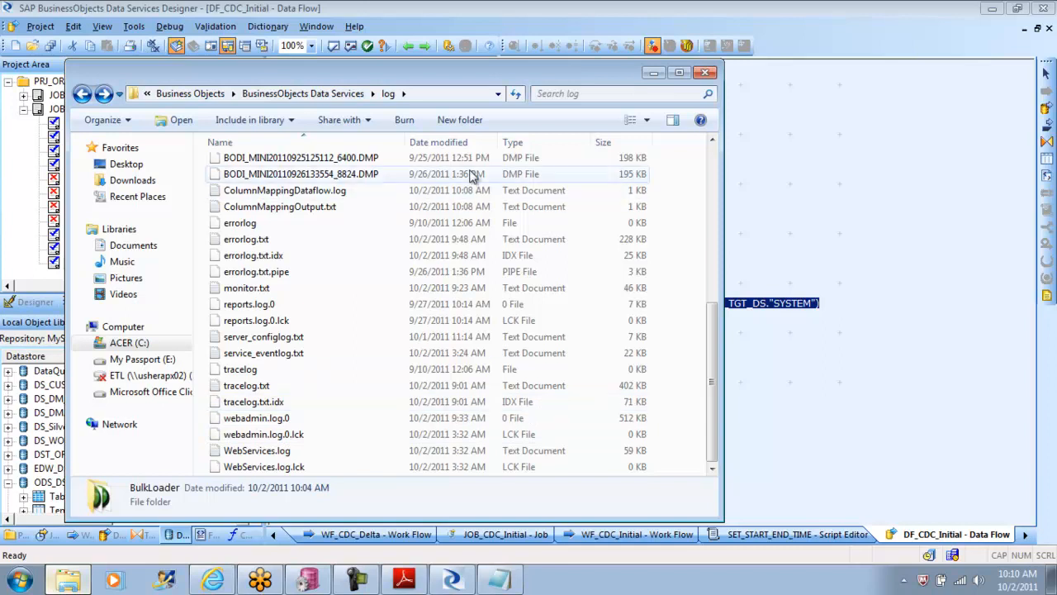
left_click(457, 143)
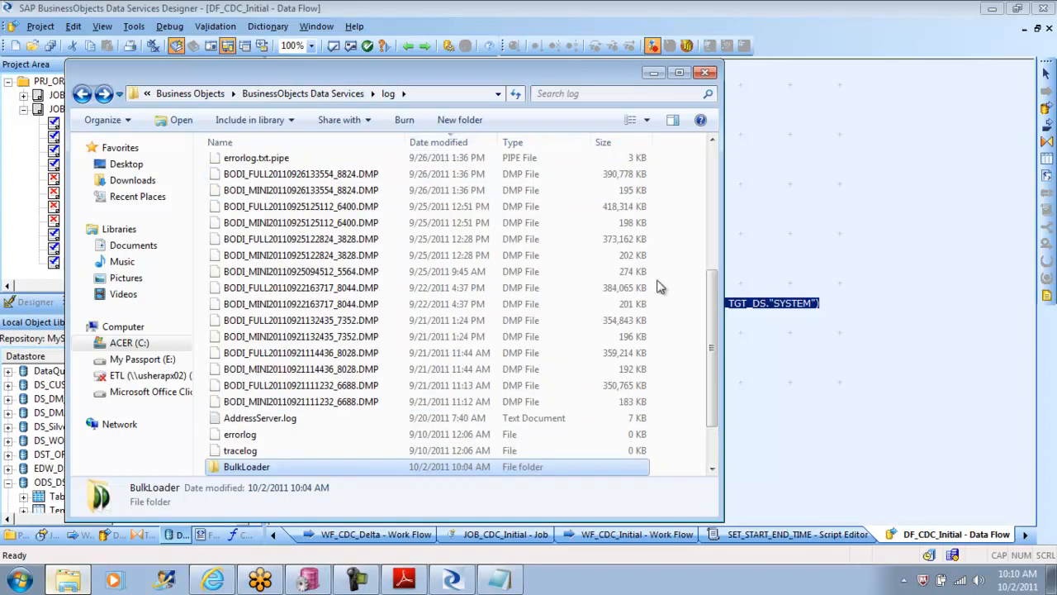
left_click_drag(709, 324, 691, 162)
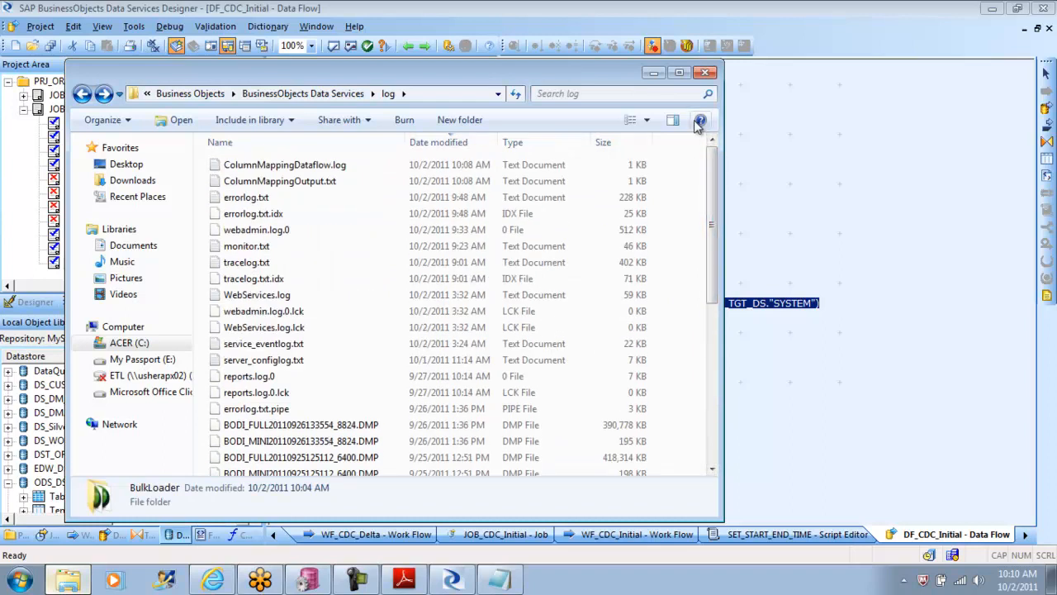
Step: Check the lib folder, look through the log folder's file list again, and close the folder window
left_click(81, 94)
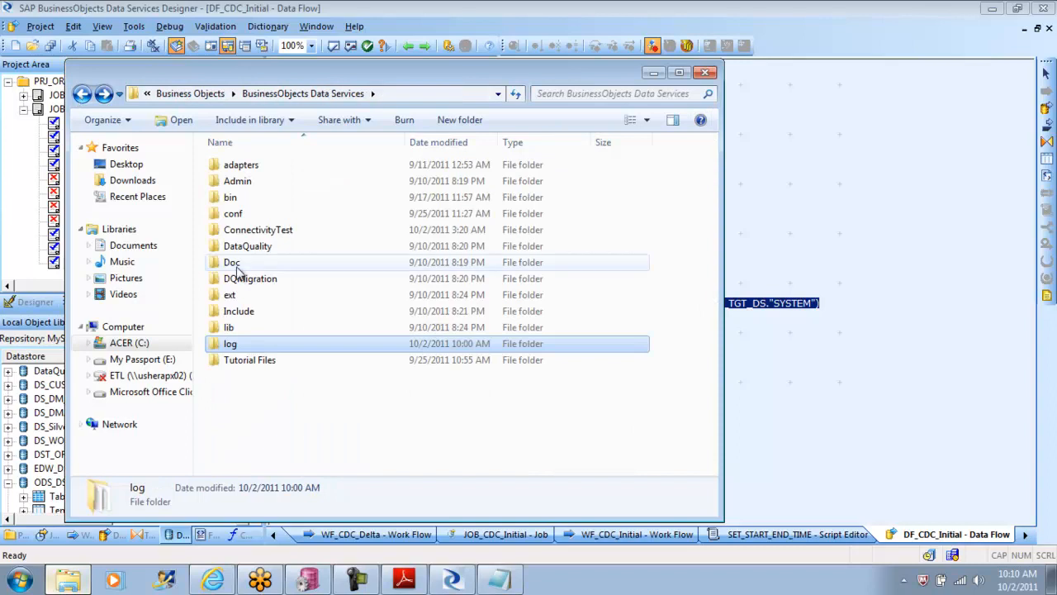
double_click(248, 328)
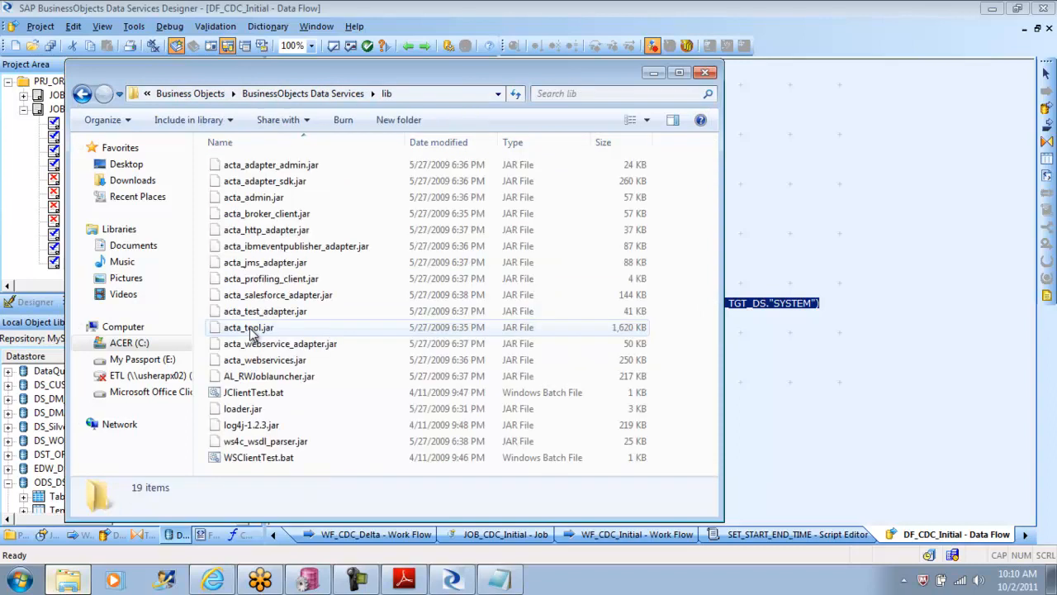
left_click(81, 93)
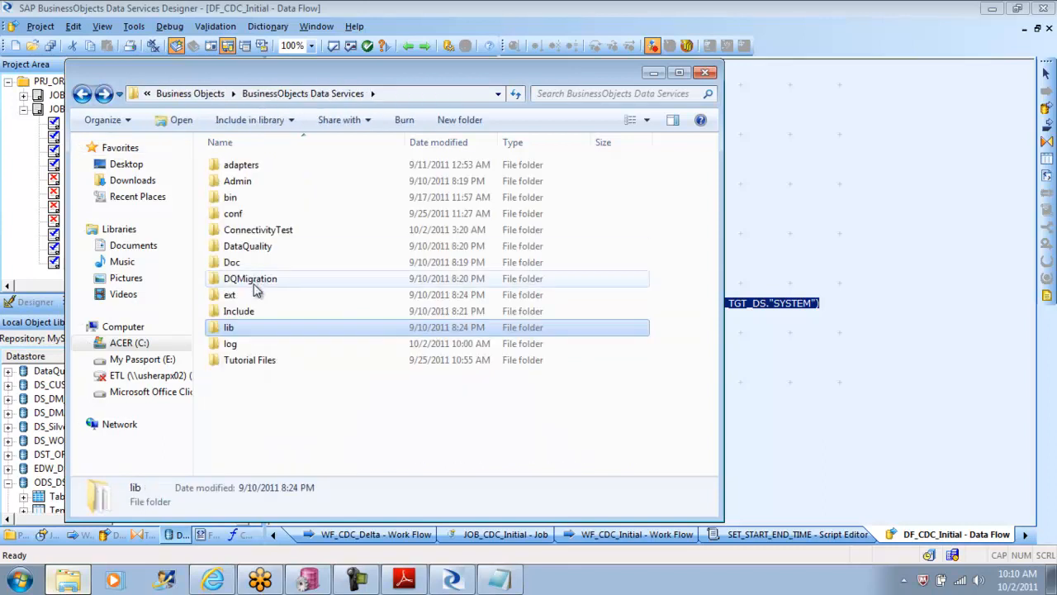
double_click(235, 345)
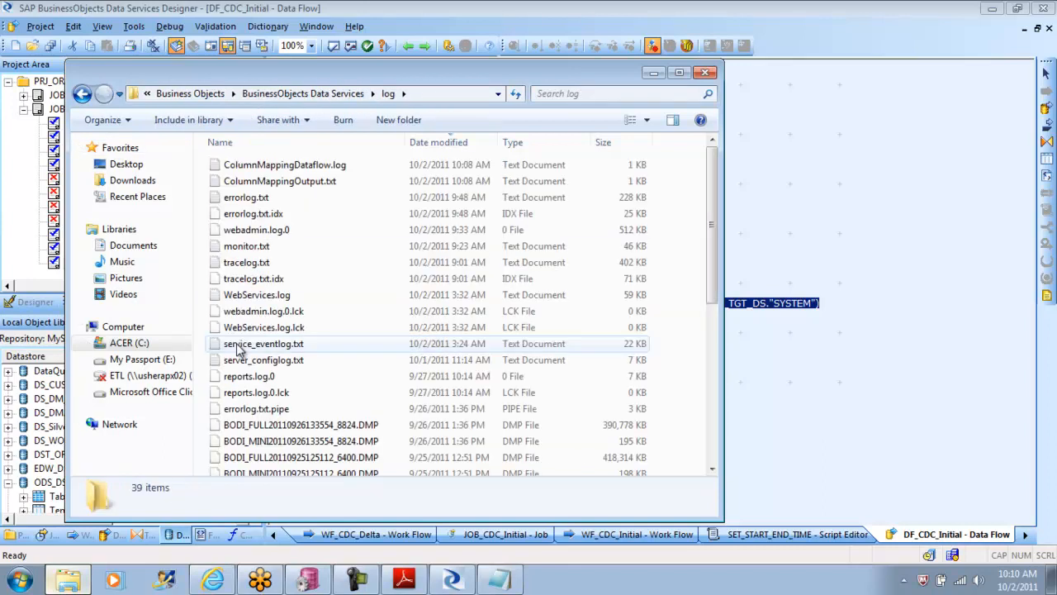
left_click_drag(714, 198, 714, 406)
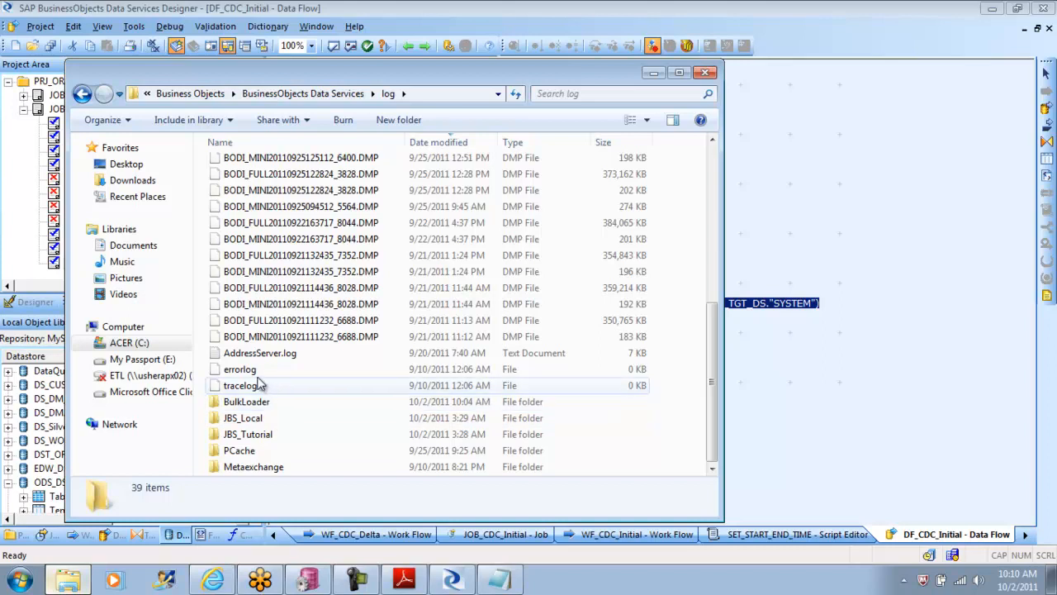
left_click(707, 73)
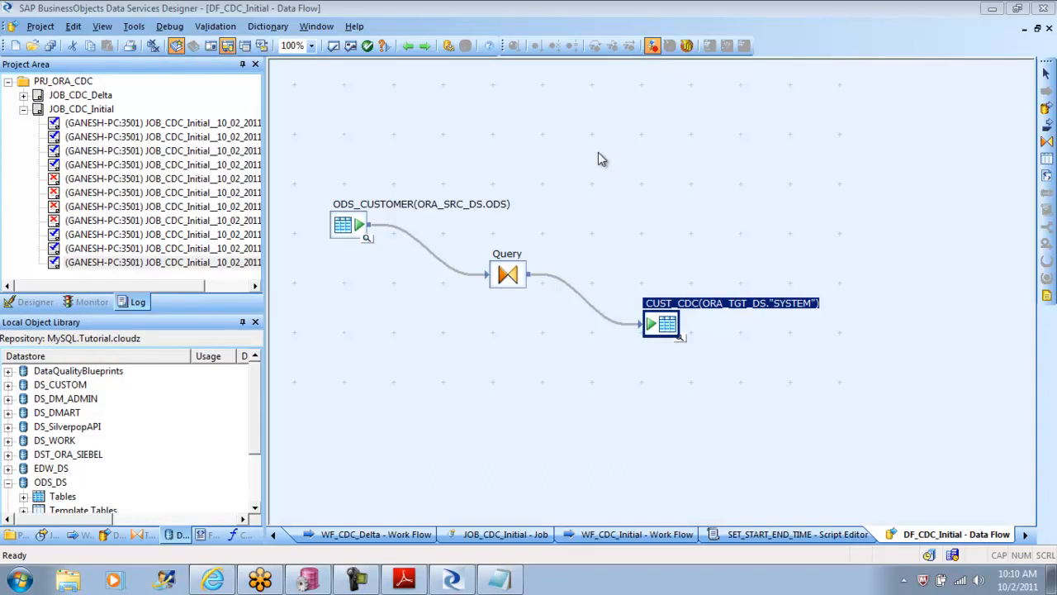
Step: Move the CUST_CDC target table farther from the Query transform in the DF_CDC_Initial data flow
left_click(571, 287)
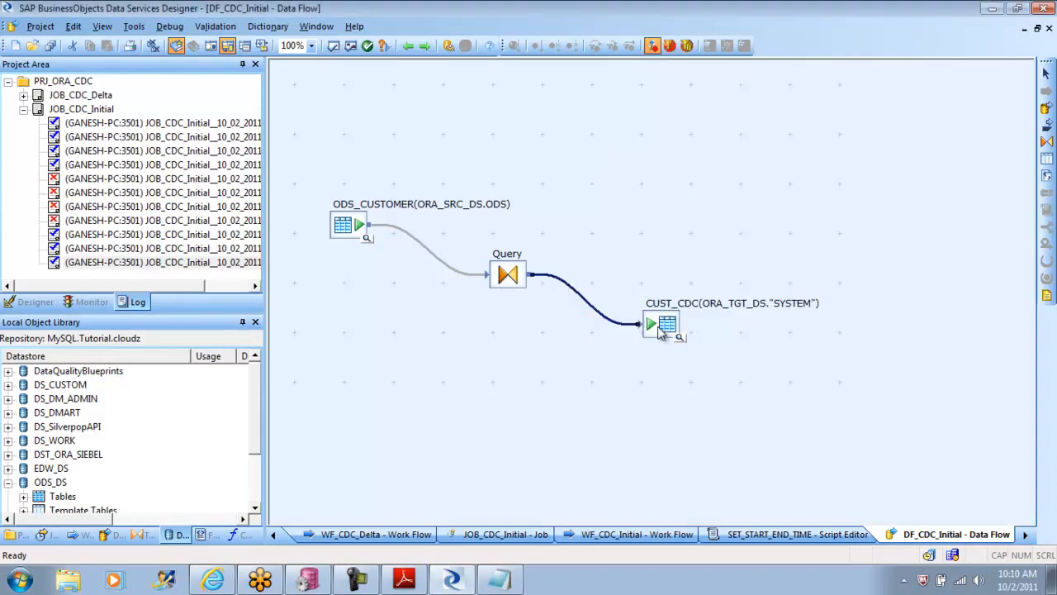
left_click_drag(659, 330, 760, 352)
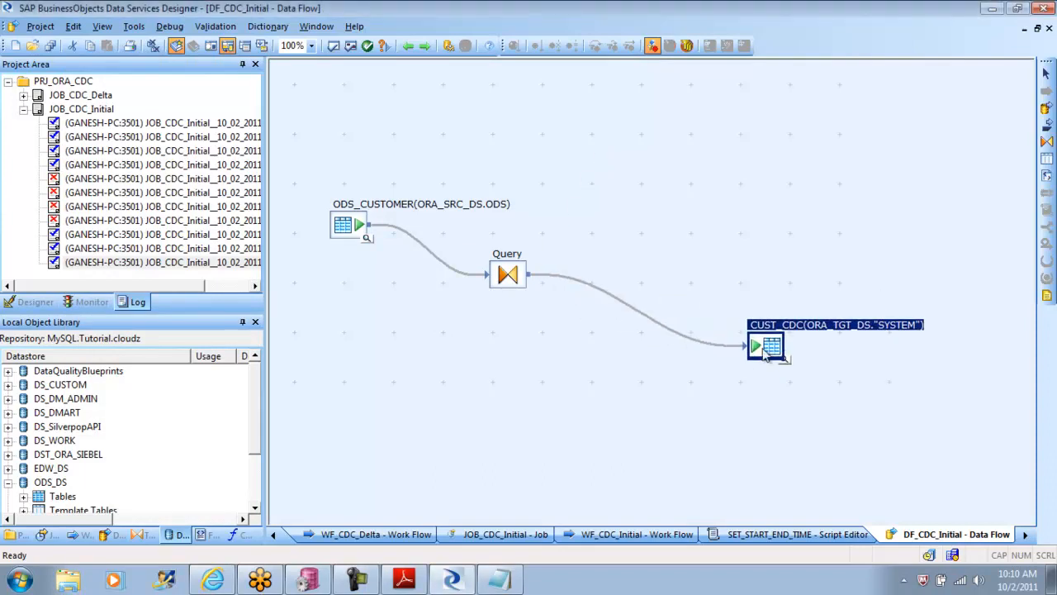
Step: Delete the Query transform from the DF_CDC_Initial data flow
left_click(598, 290)
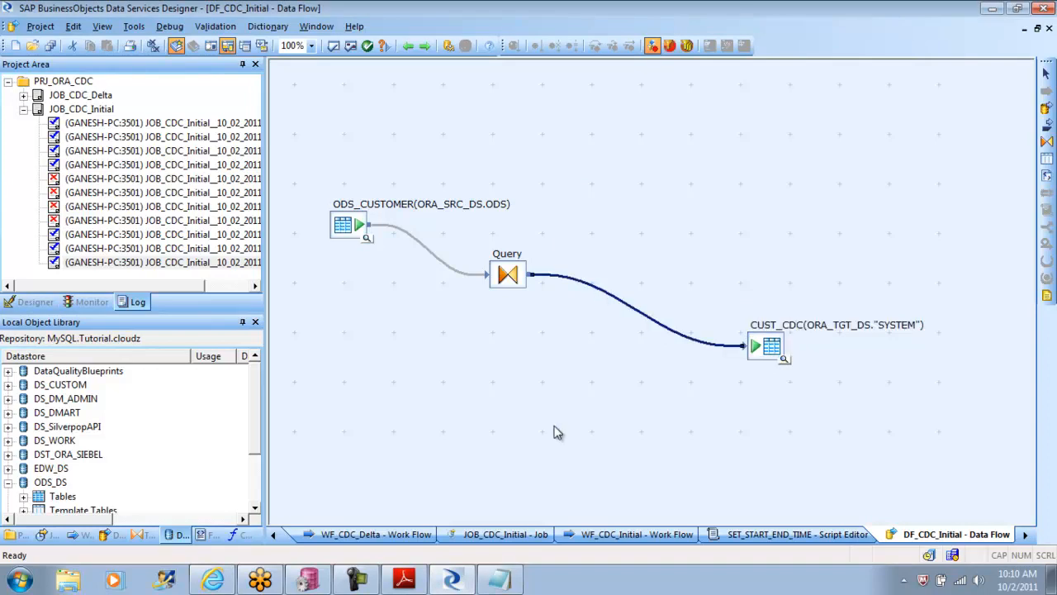
left_click(144, 535)
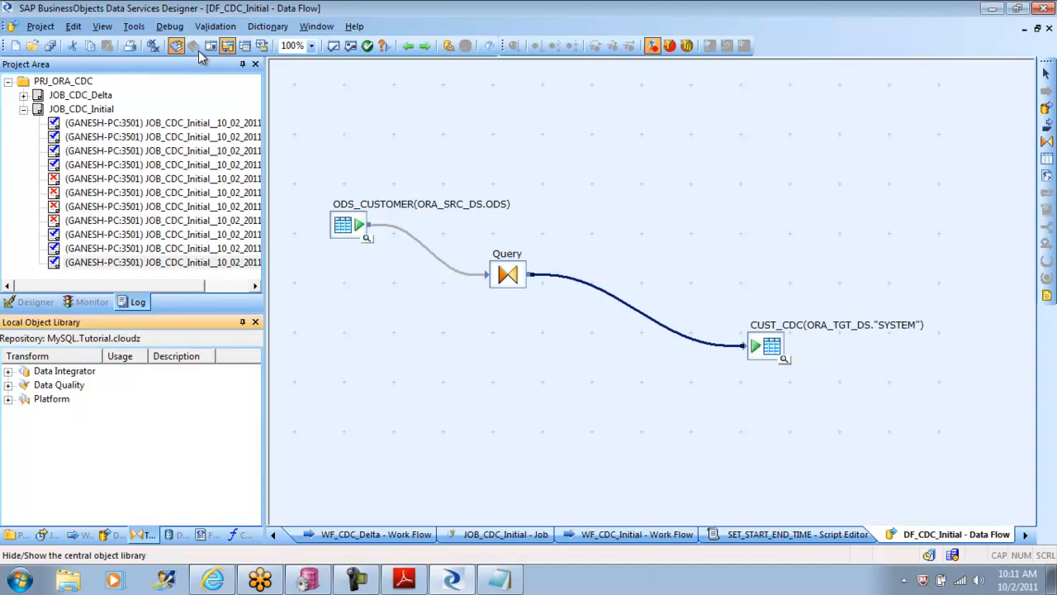
left_click(506, 280)
key("Delete")
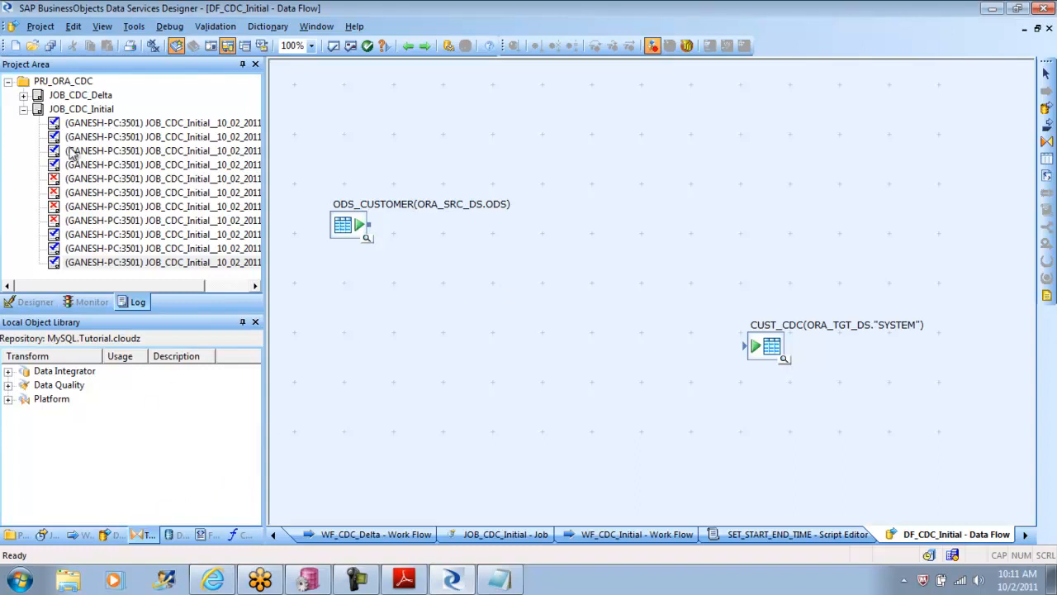
Step: Recover the last deleted Query transform, reconnect it between ODS_CUSTOMER and CUST_CDC, and open it to check its mappings
left_click(23, 110)
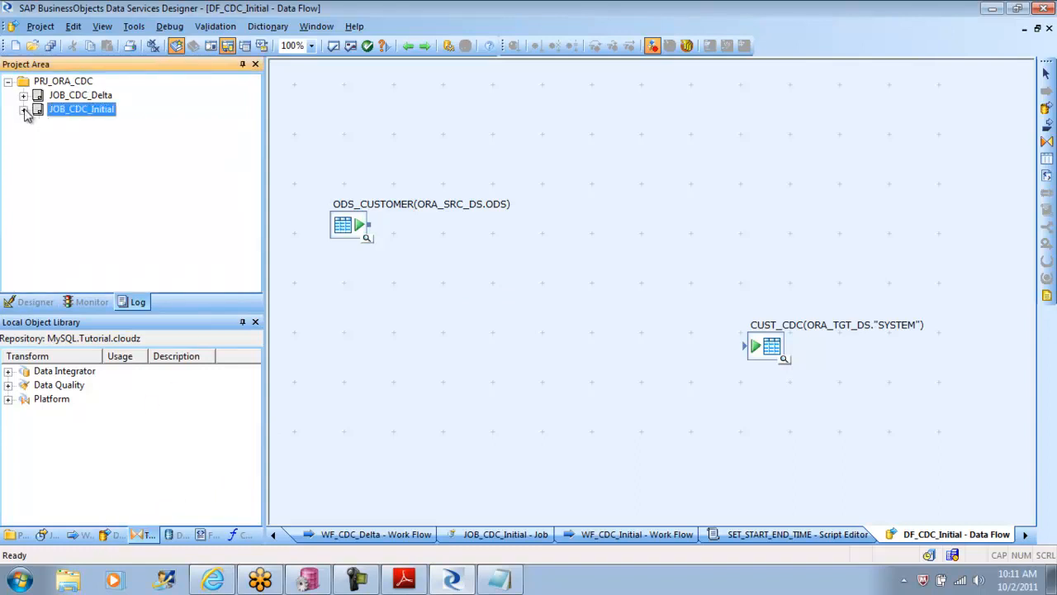
left_click(40, 28)
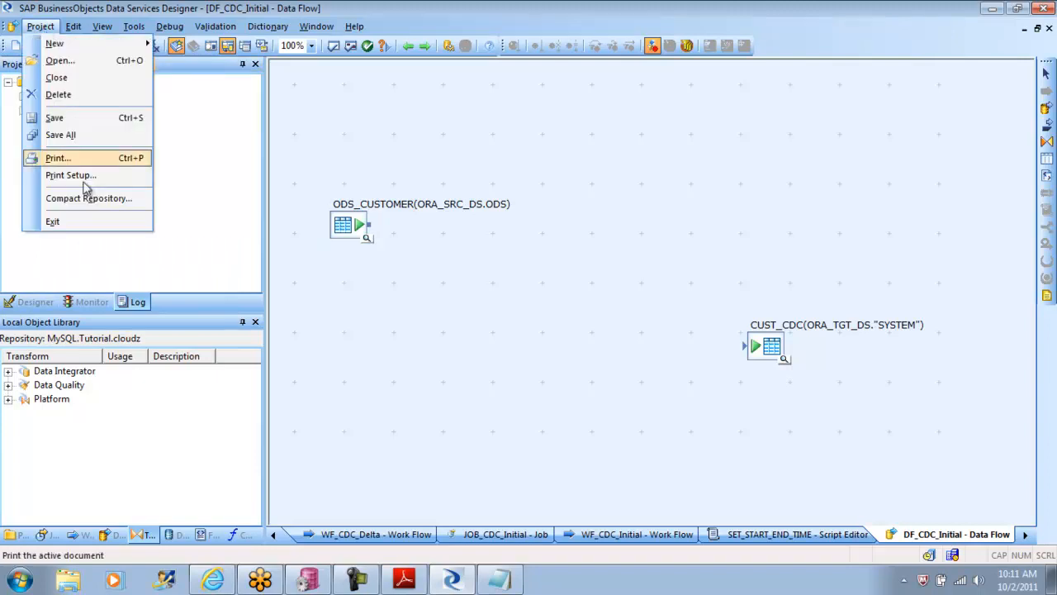
left_click(425, 333)
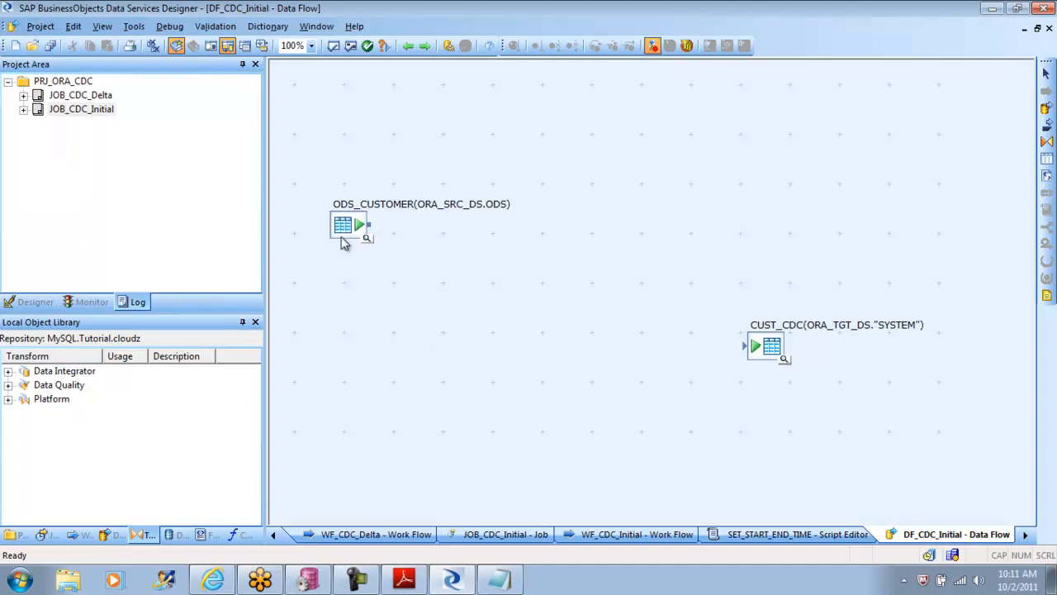
left_click(74, 26)
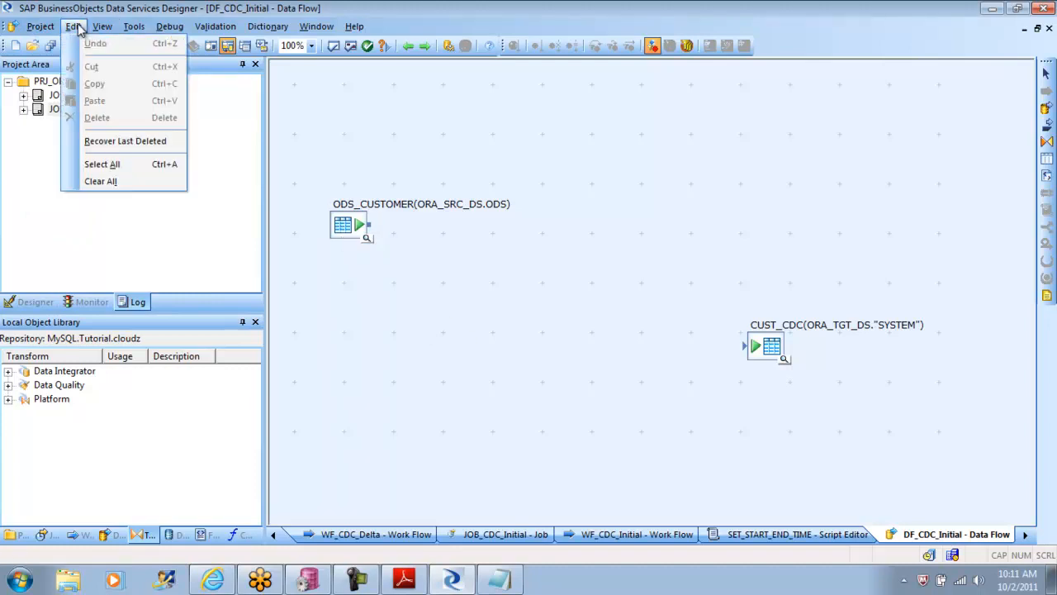
left_click(138, 144)
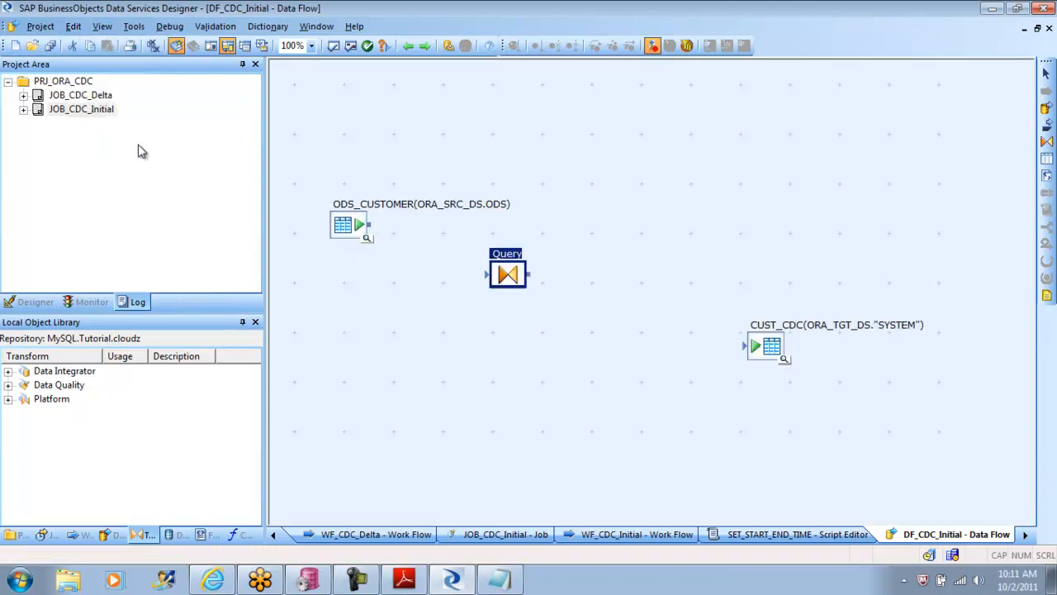
left_click_drag(371, 225, 745, 342)
double_click(508, 275)
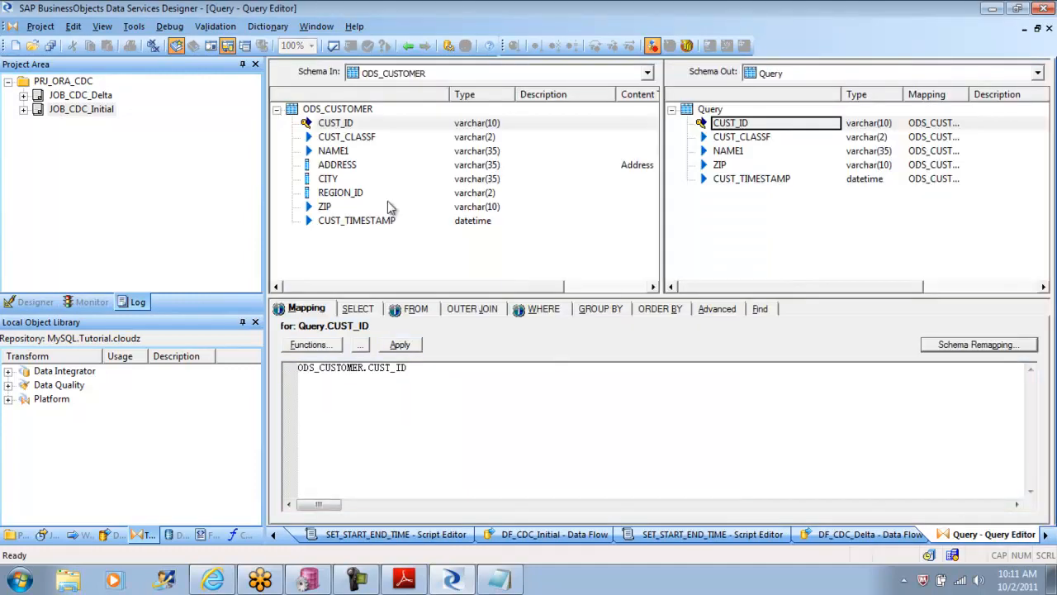
Step: Return to the project's design hierarchy, collapse JOB_CDC_Initial and JOB_CDC_Delta, and save all changes
left_click(42, 302)
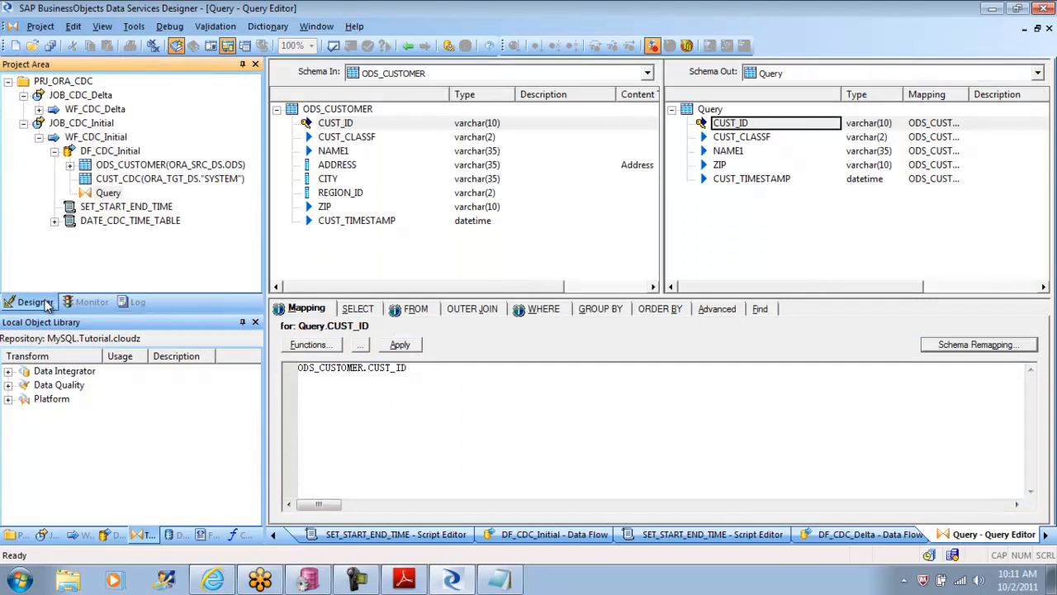
left_click(23, 122)
left_click(23, 95)
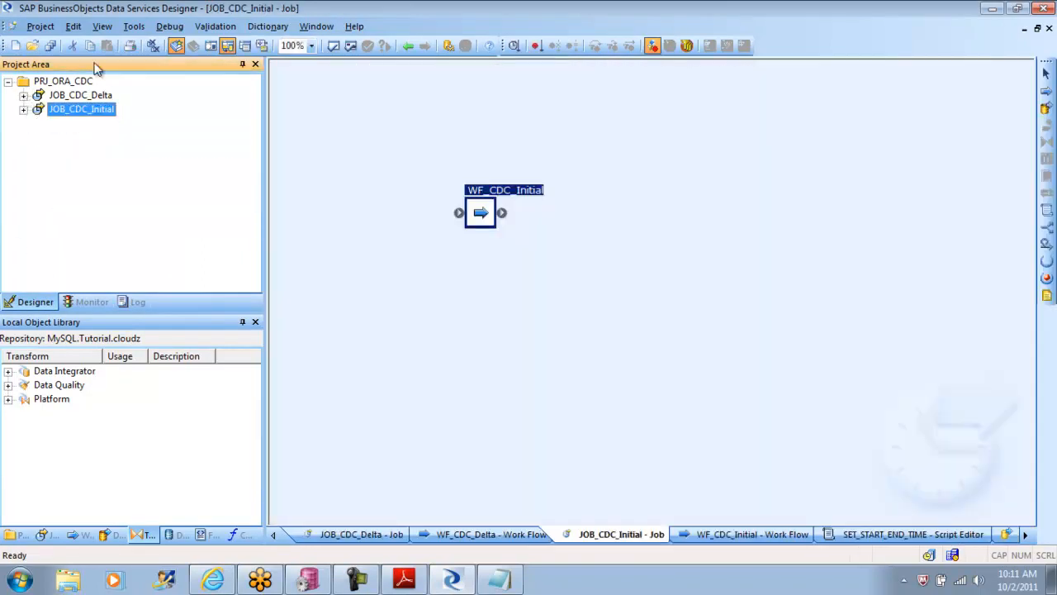
left_click(39, 26)
left_click(83, 132)
left_click(426, 373)
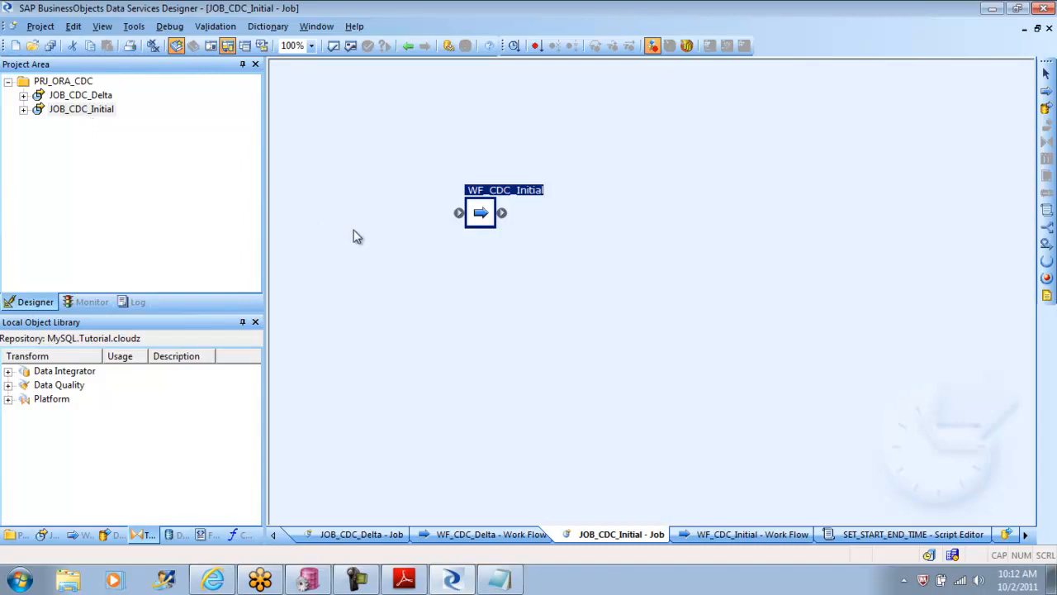
Step: Open DF_CDC_Initial through WF_CDC_Initial, check whether Recover Last Deleted is still available after saving, and collapse JOB_CDC_Initial again
double_click(481, 215)
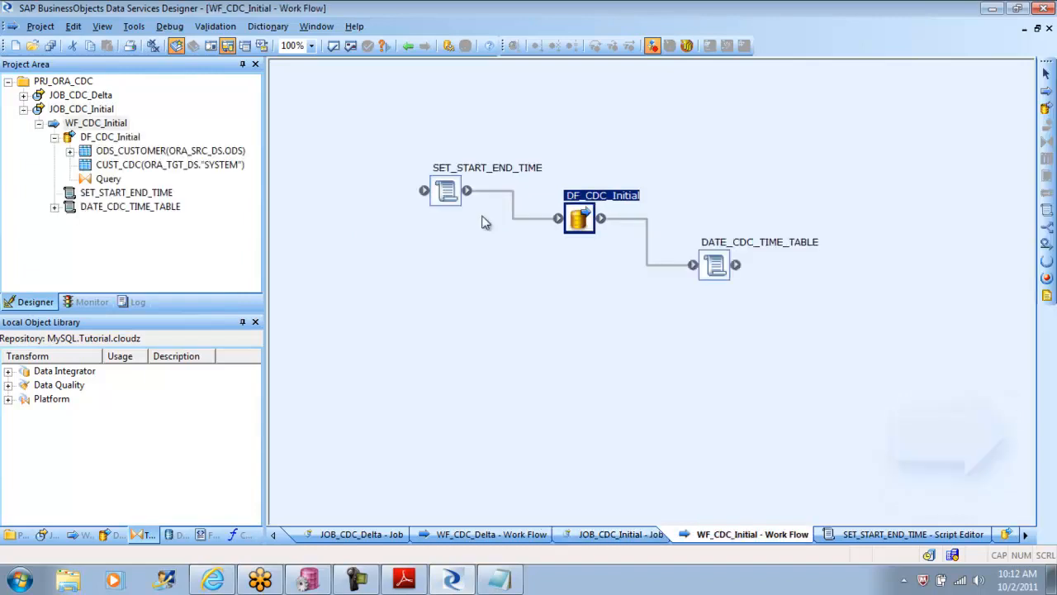
double_click(581, 221)
left_click(441, 368)
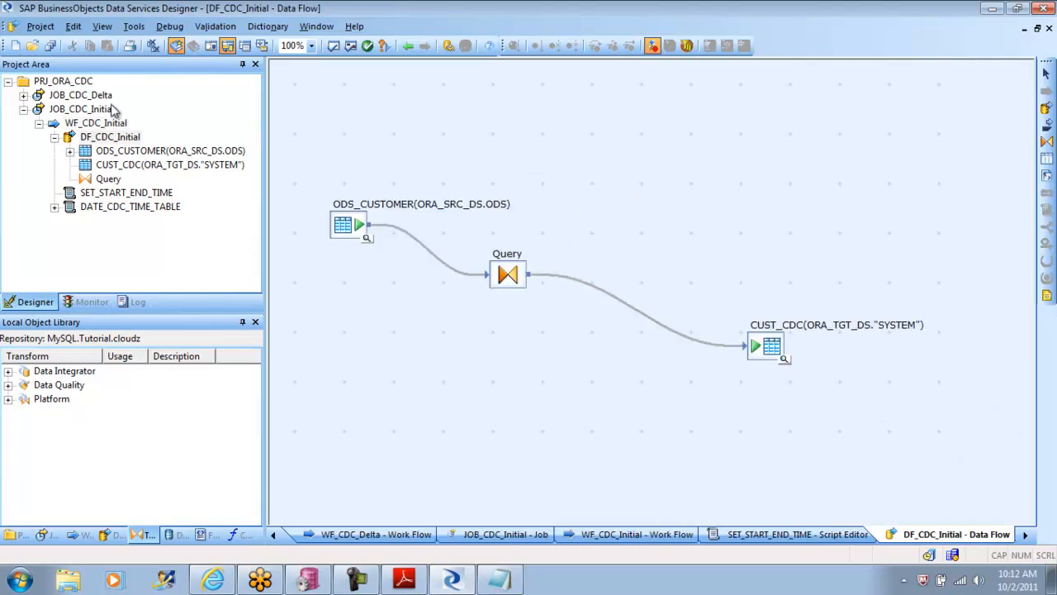
left_click(73, 26)
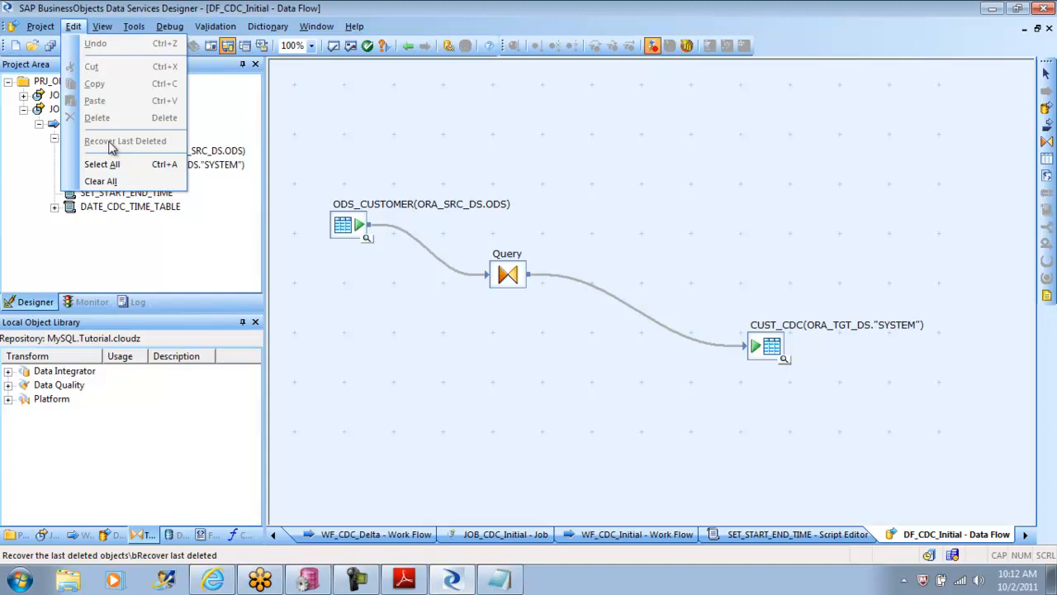
left_click(384, 368)
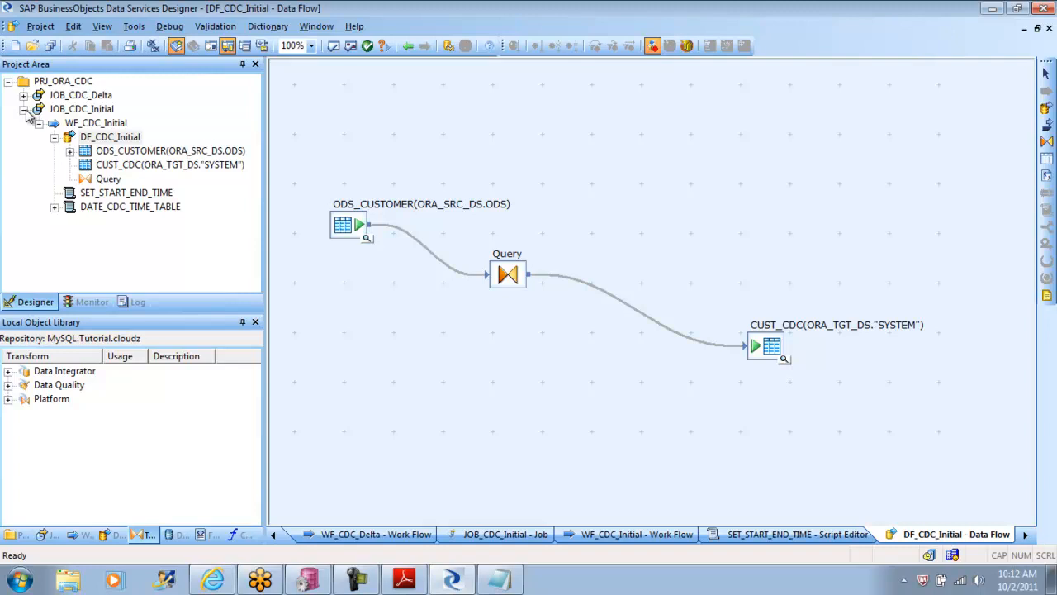
left_click(73, 25)
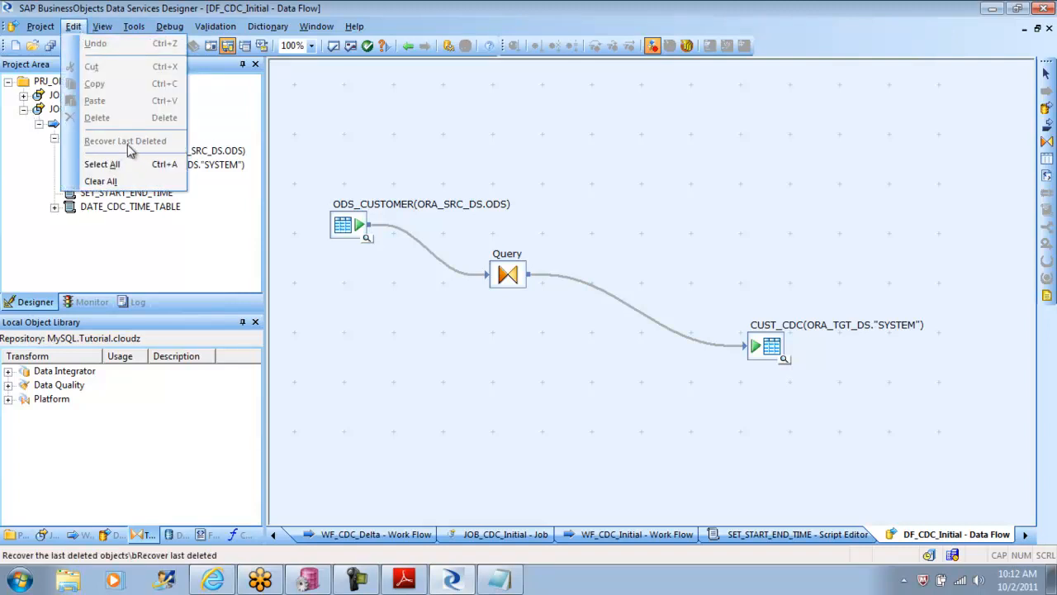
left_click(128, 235)
left_click(24, 109)
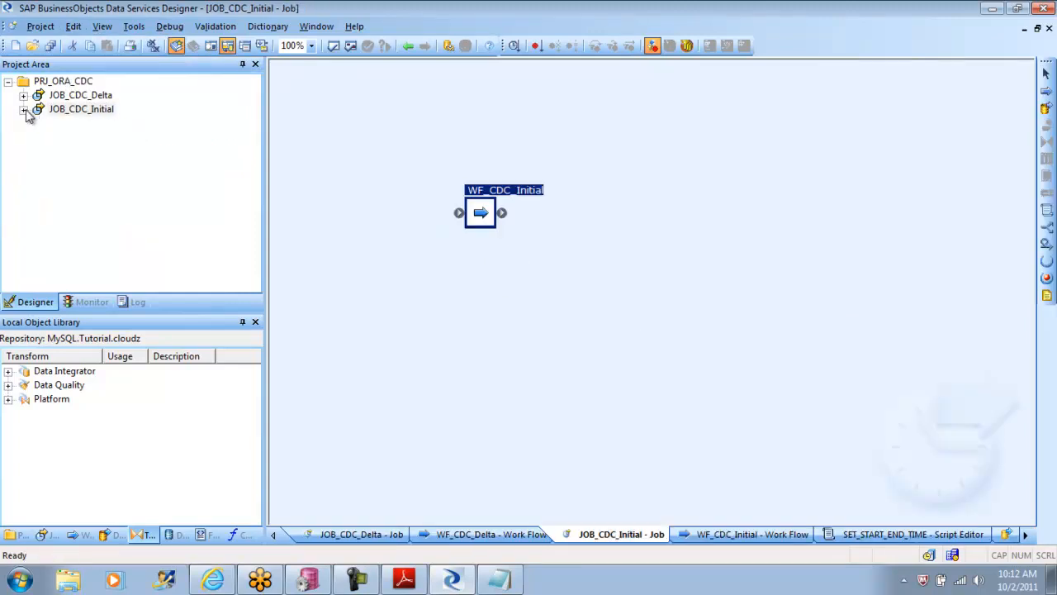
Step: Find JOB_CDC_Initial among the batch jobs in the local object library and replicate it
right_click(83, 111)
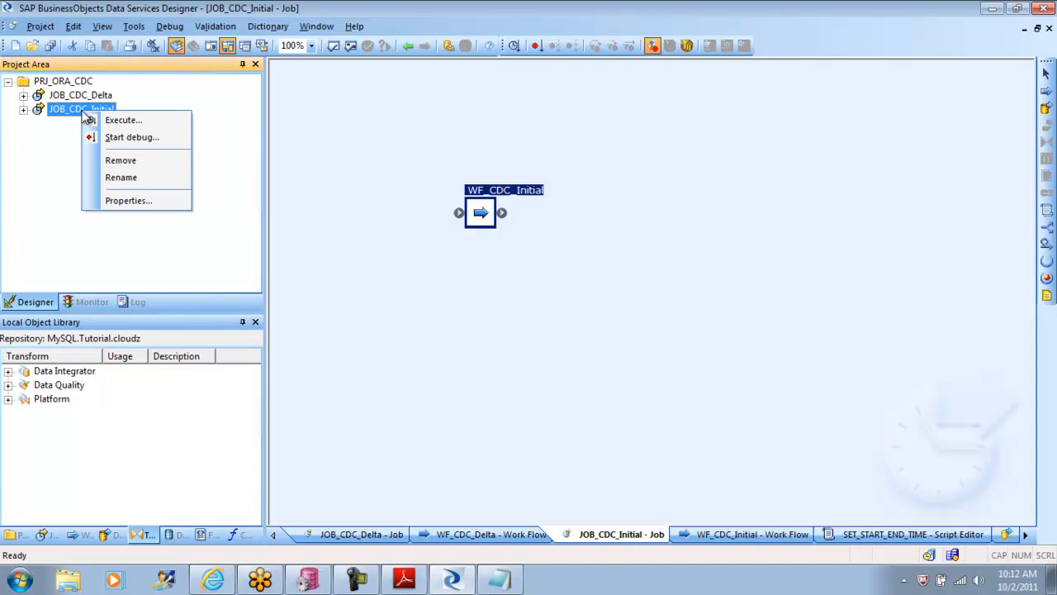
left_click(52, 535)
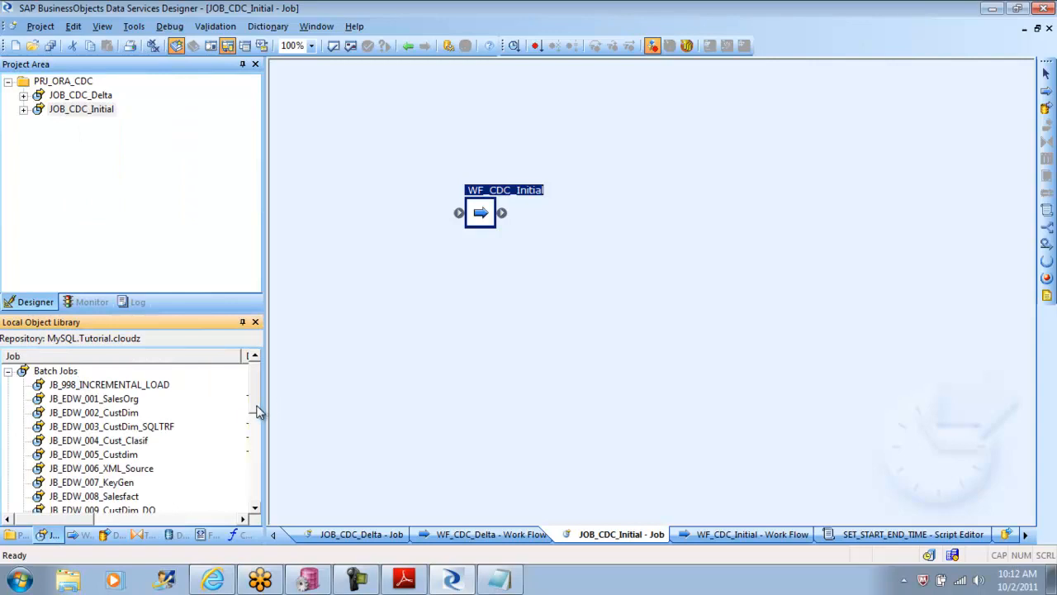
left_click(8, 371)
left_click(8, 371)
left_click_drag(256, 404, 250, 381)
left_click_drag(256, 388, 256, 427)
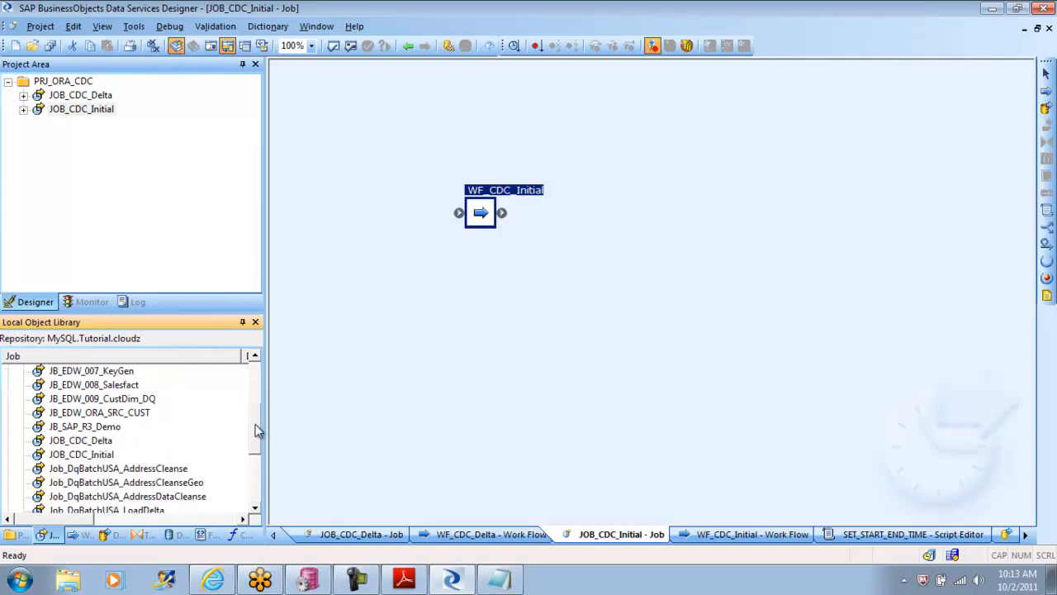
right_click(100, 454)
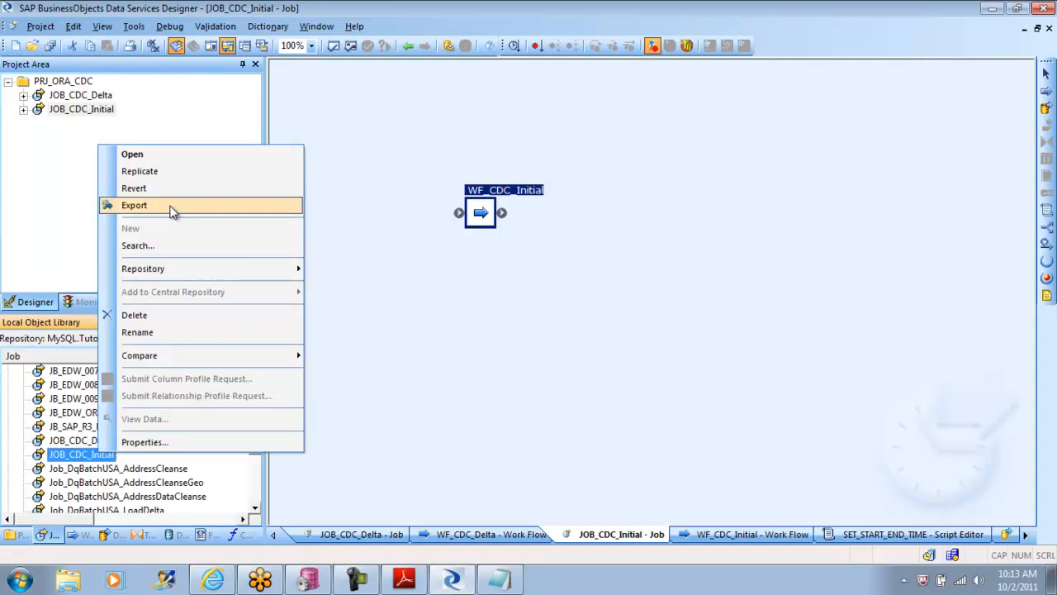
left_click(163, 172)
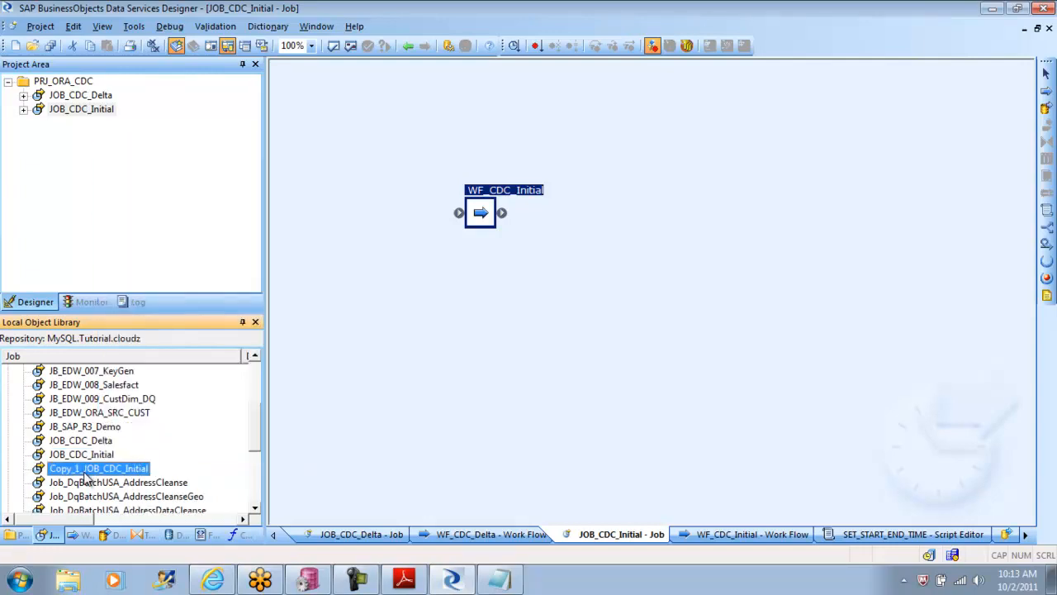
Step: Rename the replicated job as JOB_CDC_Initial_DQ
left_click(81, 470)
double_click(81, 470)
left_click(84, 469)
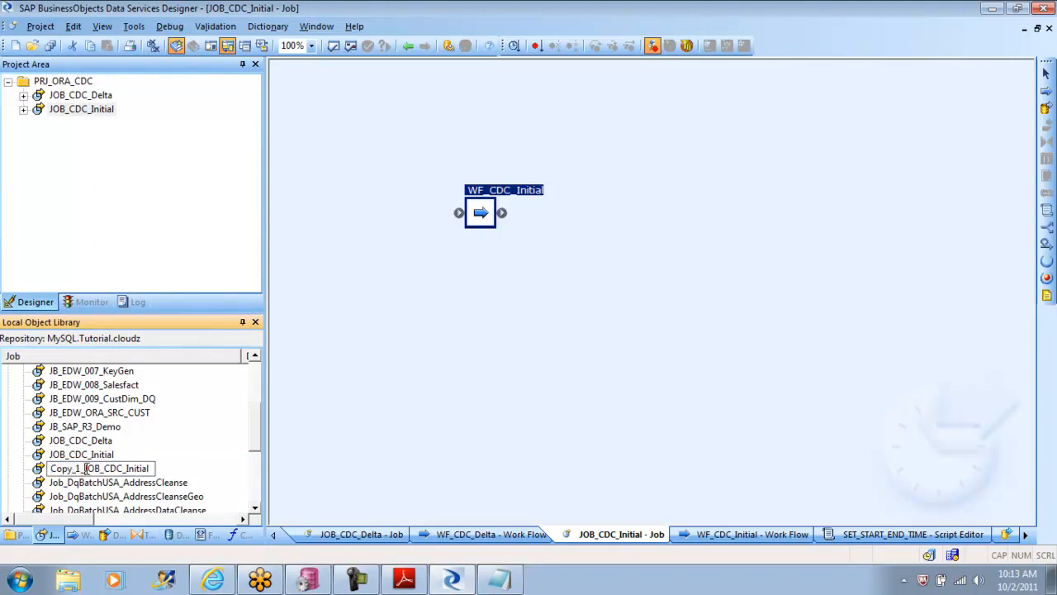
key("BackSpace")
key("BackSpace")
key("BackSpace")
key("BackSpace")
key("BackSpace")
key("BackSpace")
key("BackSpace")
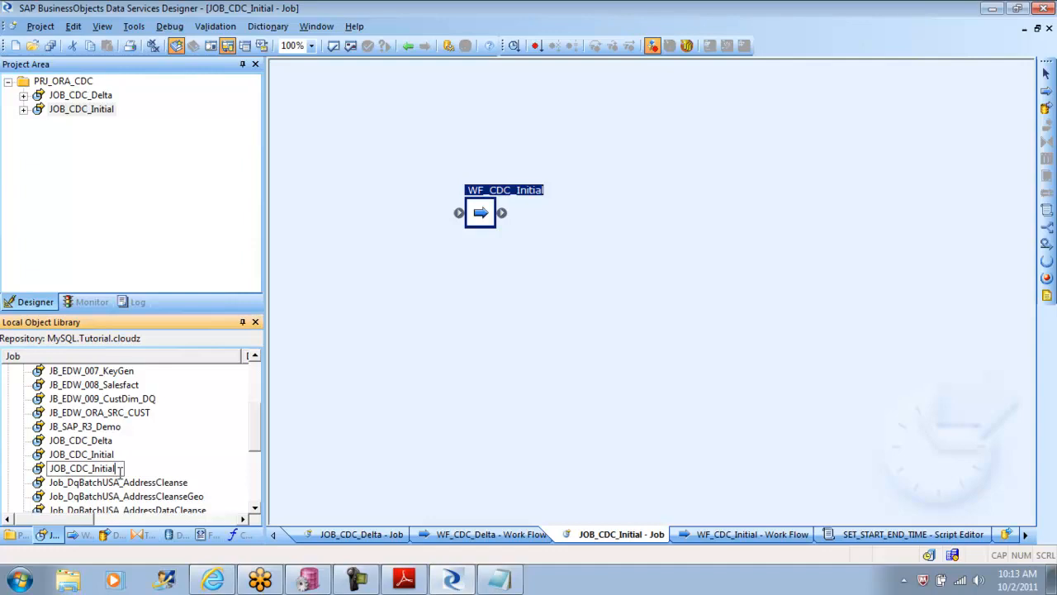
left_click(120, 469)
type("_DQ")
key("Return")
Step: Open JOB_CDC_Initial_DQ and replicate the WF_CDC_Initial work flow in the local object library
double_click(103, 469)
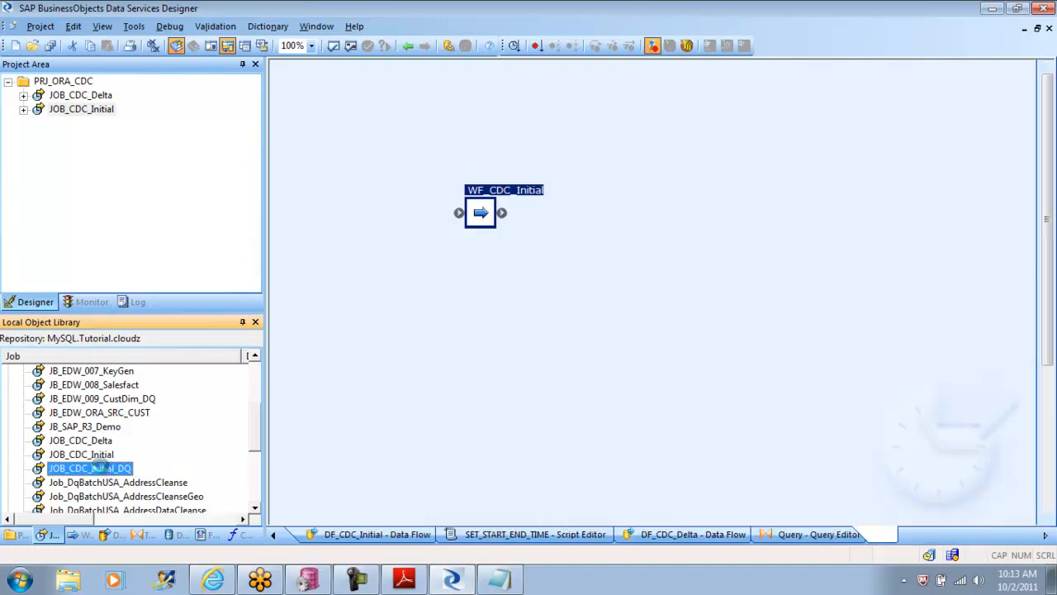
right_click(482, 215)
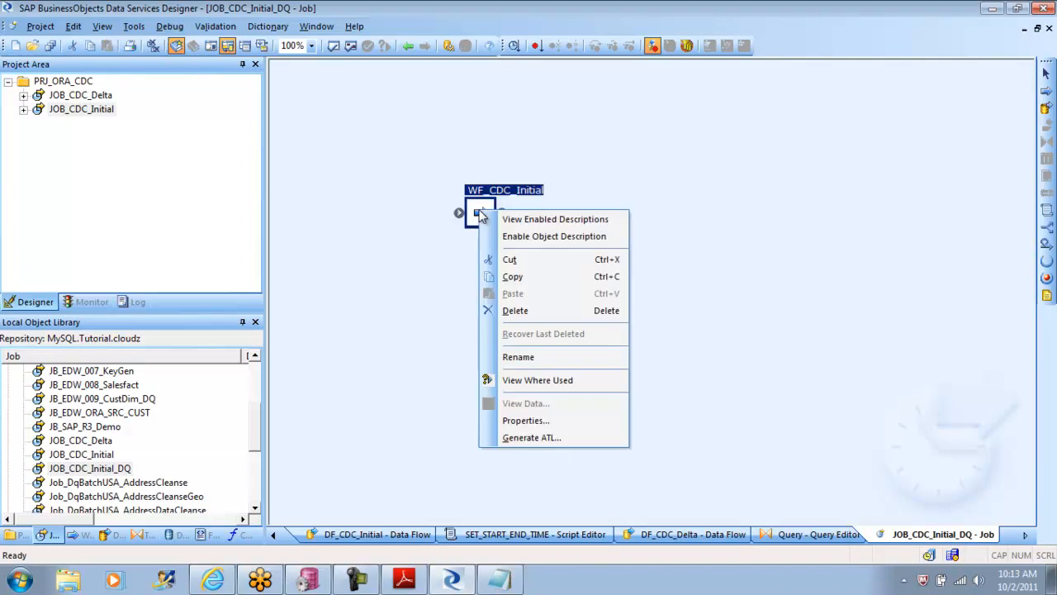
left_click(88, 534)
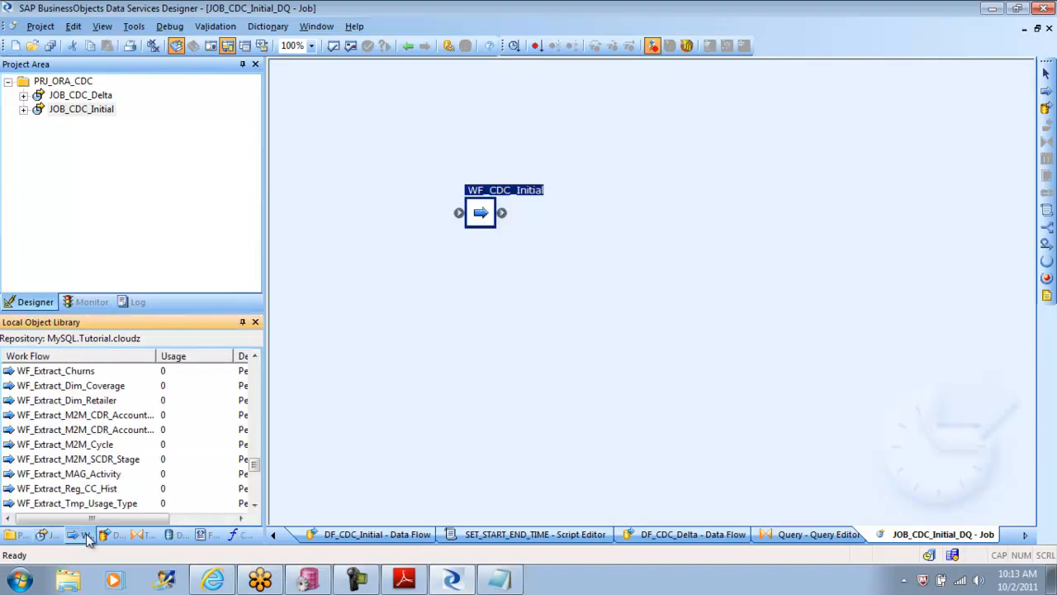
left_click_drag(255, 472, 256, 504)
right_click(66, 491)
left_click(106, 193)
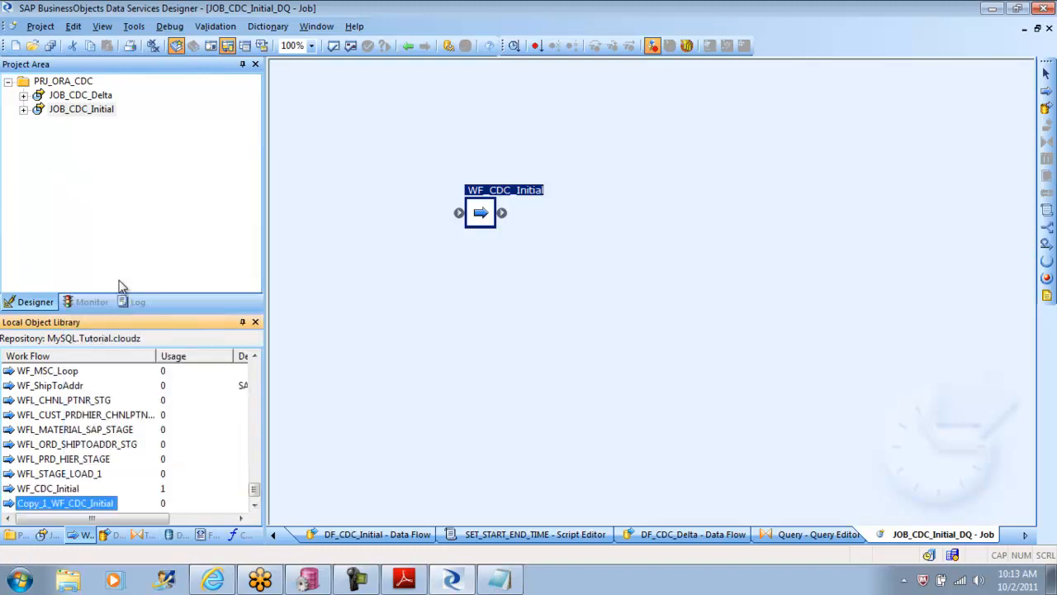
Step: Rename the replicated work flow as WF_CDC_Initial_DQ
right_click(113, 512)
left_click(182, 391)
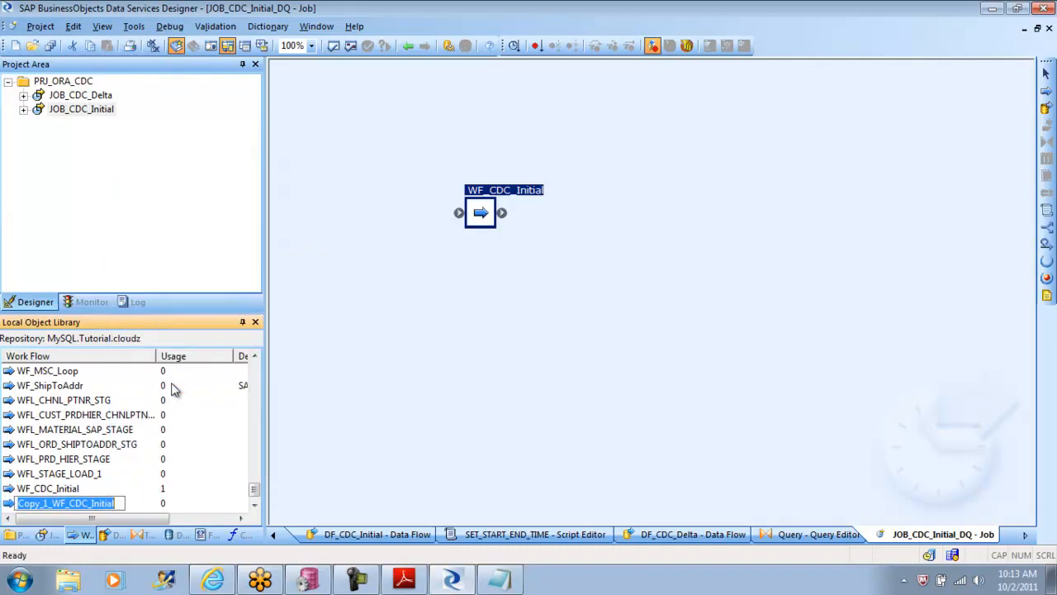
left_click(50, 504)
key("BackSpace")
key("BackSpace")
key("BackSpace")
key("BackSpace")
key("BackSpace")
key("BackSpace")
key("Delete")
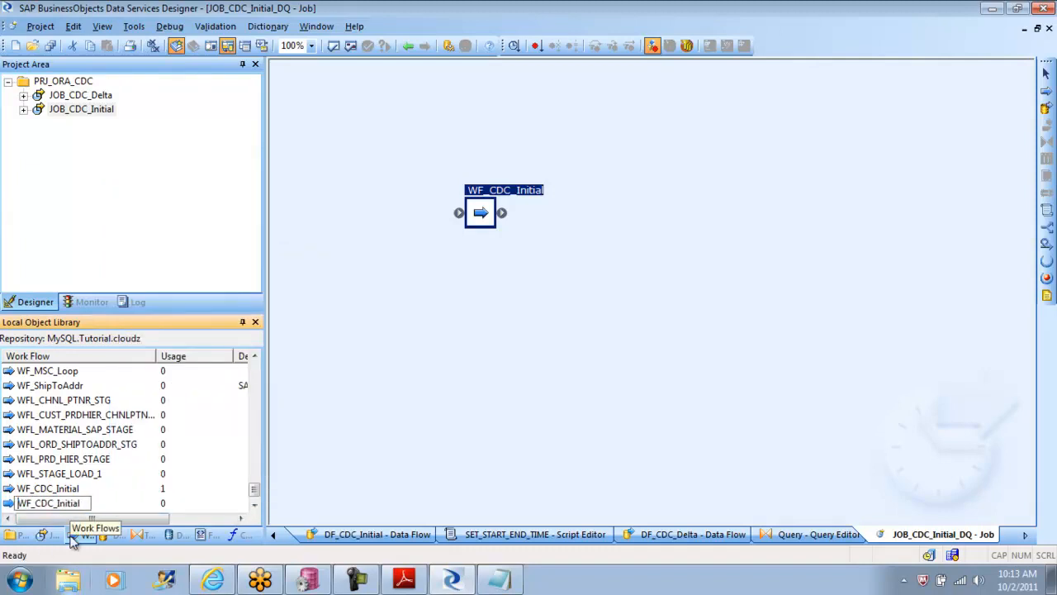
type("_DQ")
key("Return")
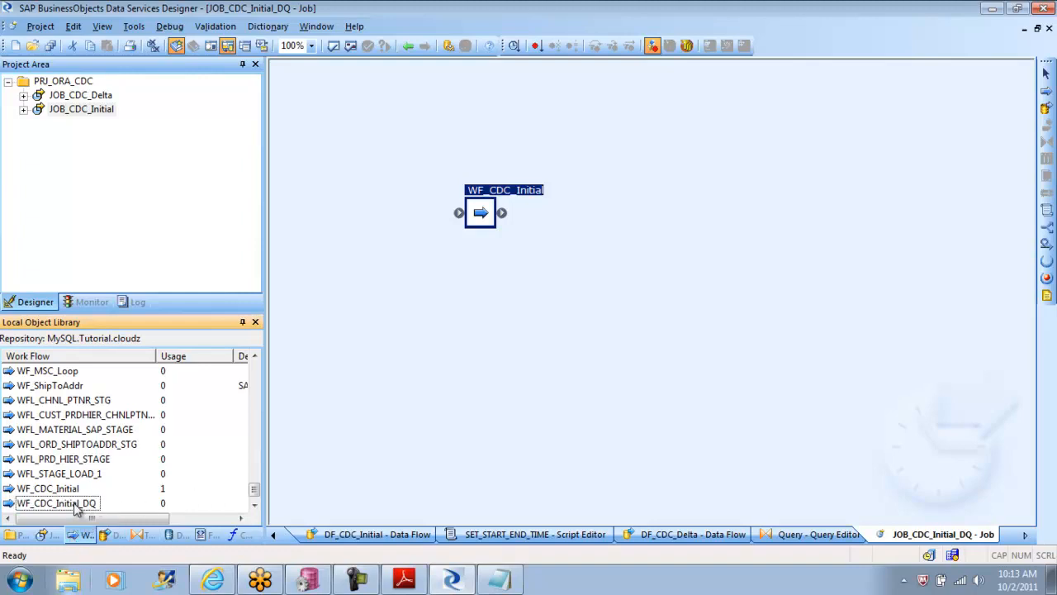
Step: Replicate the DF_CDC_Initial data flow in the local object library
left_click(111, 534)
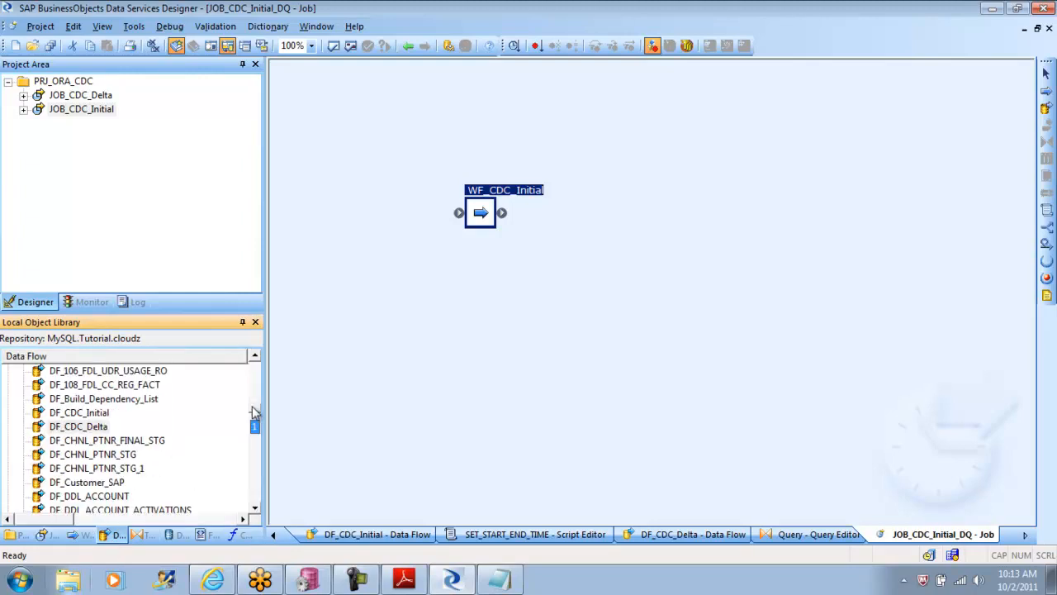
right_click(106, 413)
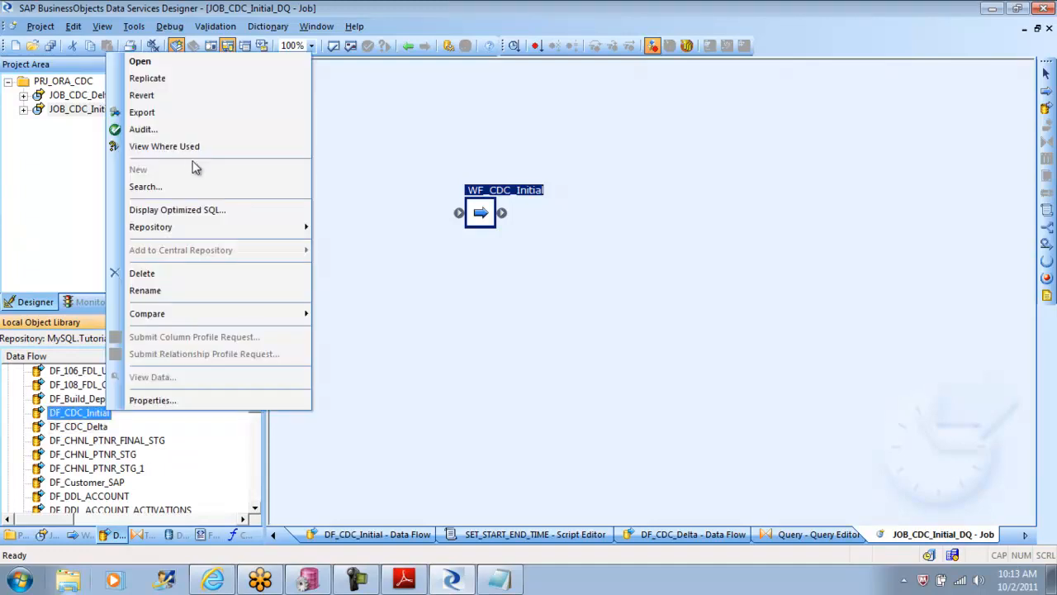
left_click(165, 78)
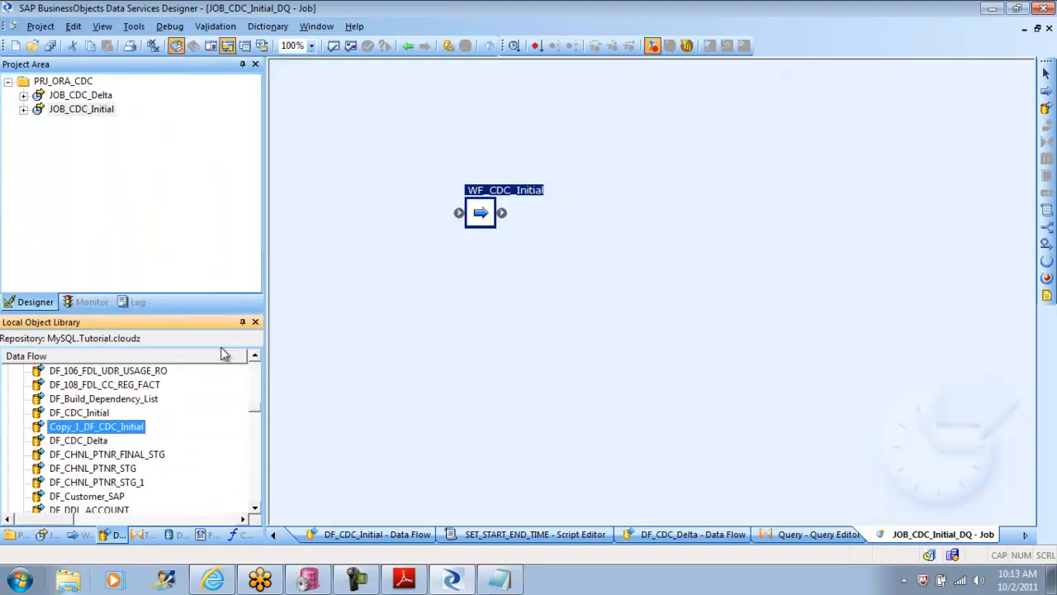
Step: Rename the replicated data flow as DF_CDC_Initial_DQ in the local object library
right_click(135, 430)
left_click(229, 306)
left_click(146, 427)
type("_DQ")
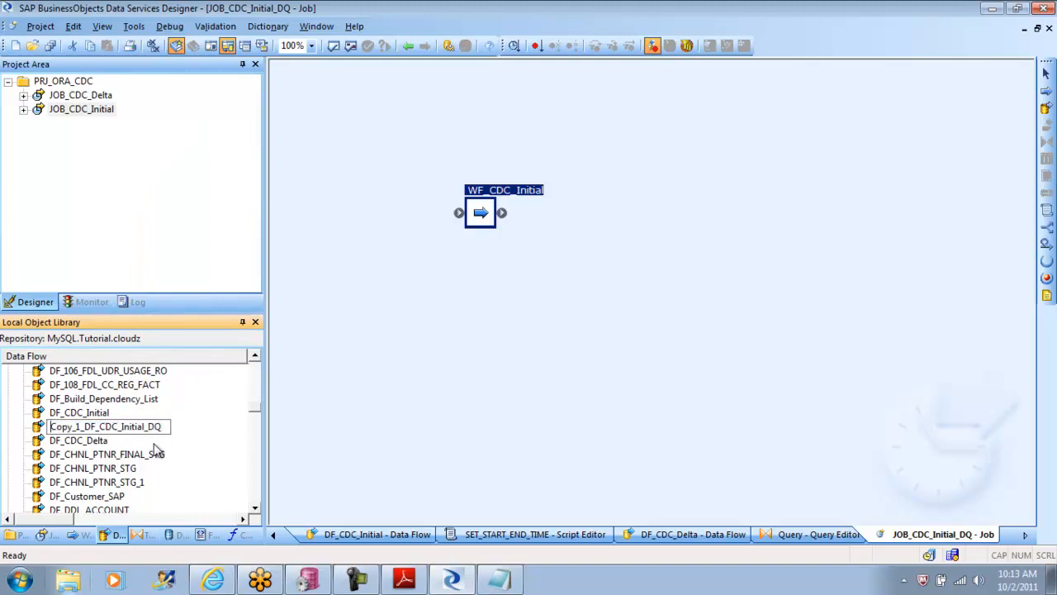
key("Home")
key("Delete")
key("Delete")
key("Delete")
key("Delete")
key("Delete")
key("Delete")
key("Delete")
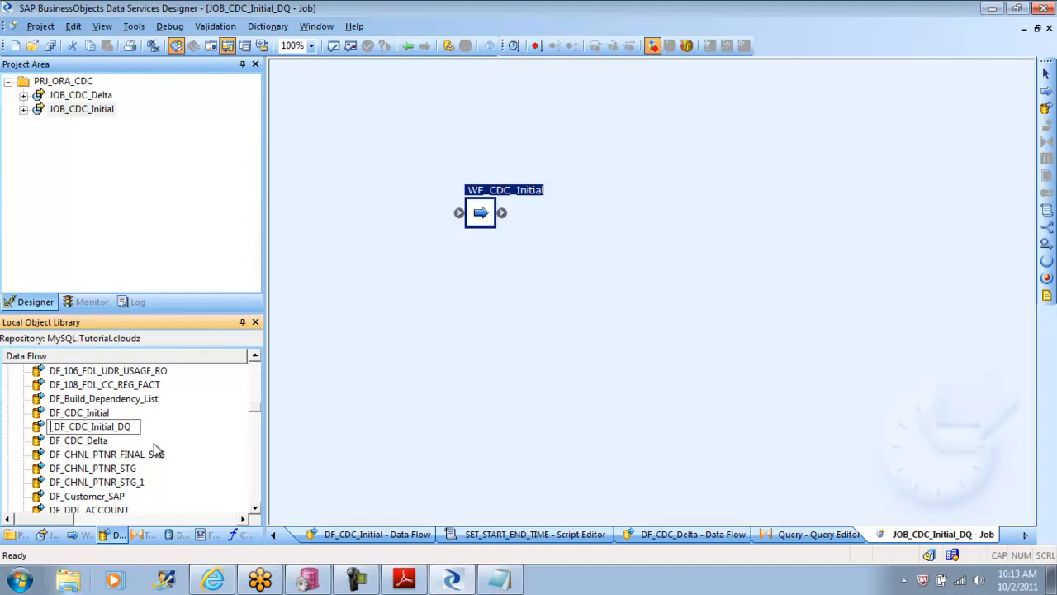
key("Return")
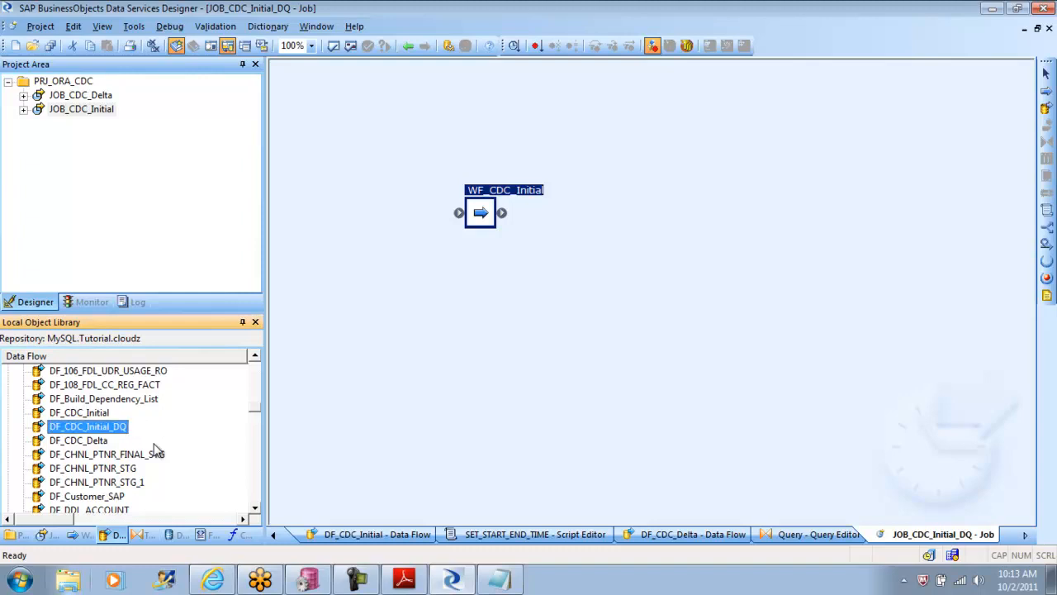
Step: Replace the WF_CDC_Initial work flow in JOB_CDC_Initial_DQ with WF_CDC_Initial_DQ from the local object library
left_click(481, 215)
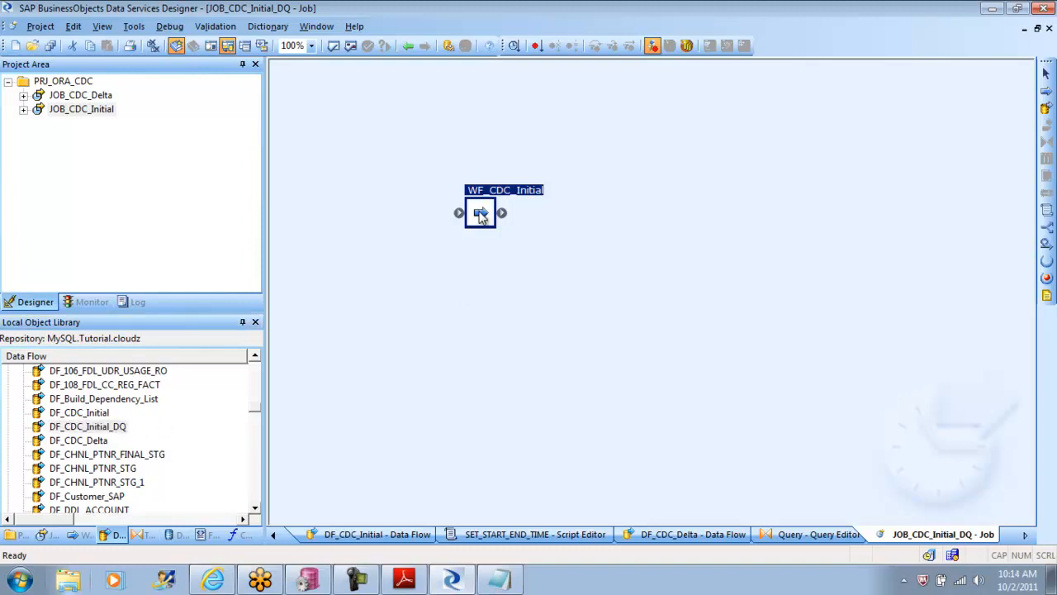
key("Delete")
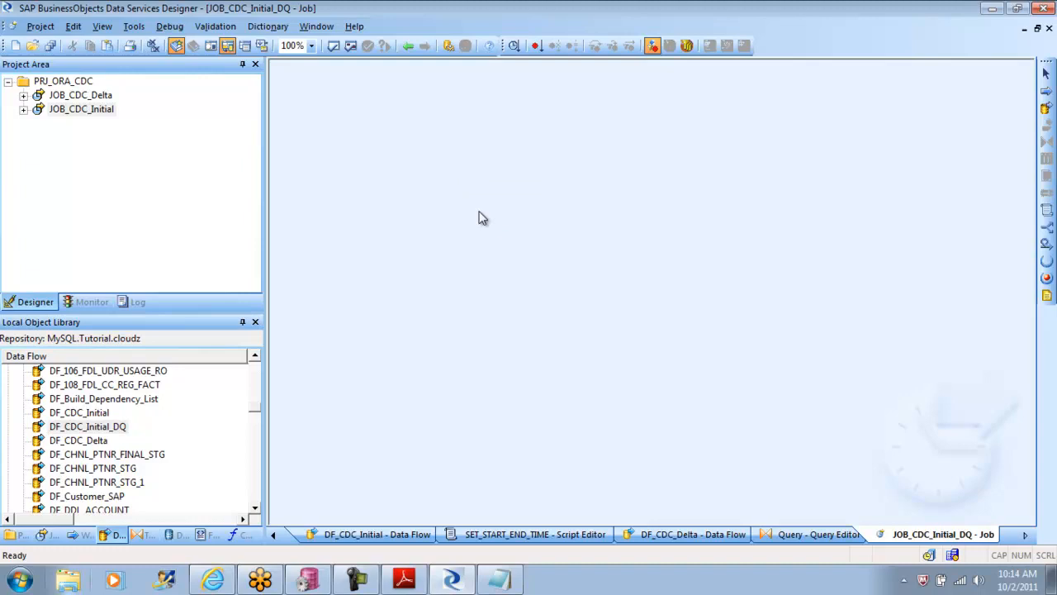
left_click(84, 536)
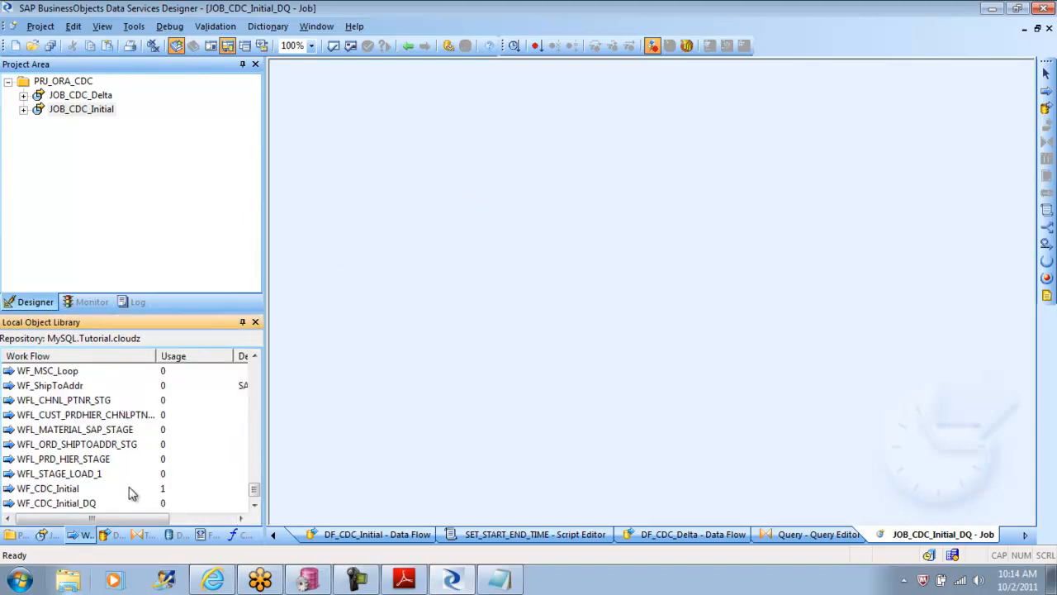
left_click_drag(54, 504, 541, 248)
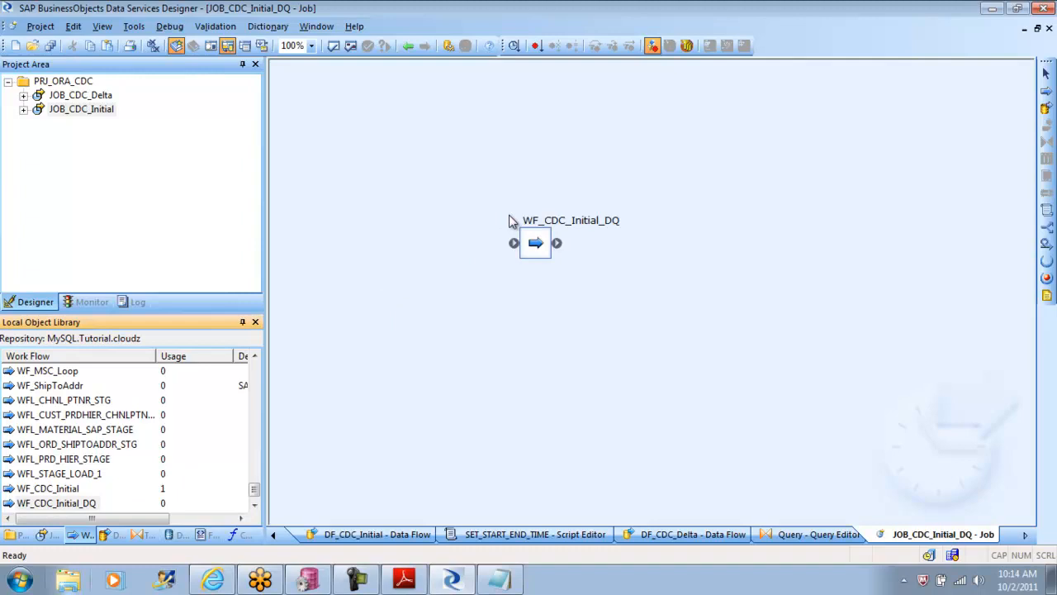
Step: In WF_CDC_Initial_DQ, replace DF_CDC_Initial with DF_CDC_Initial_DQ and connect it between SET_START_END_TIME and DATE_CDC_TIME_TABLE
double_click(546, 250)
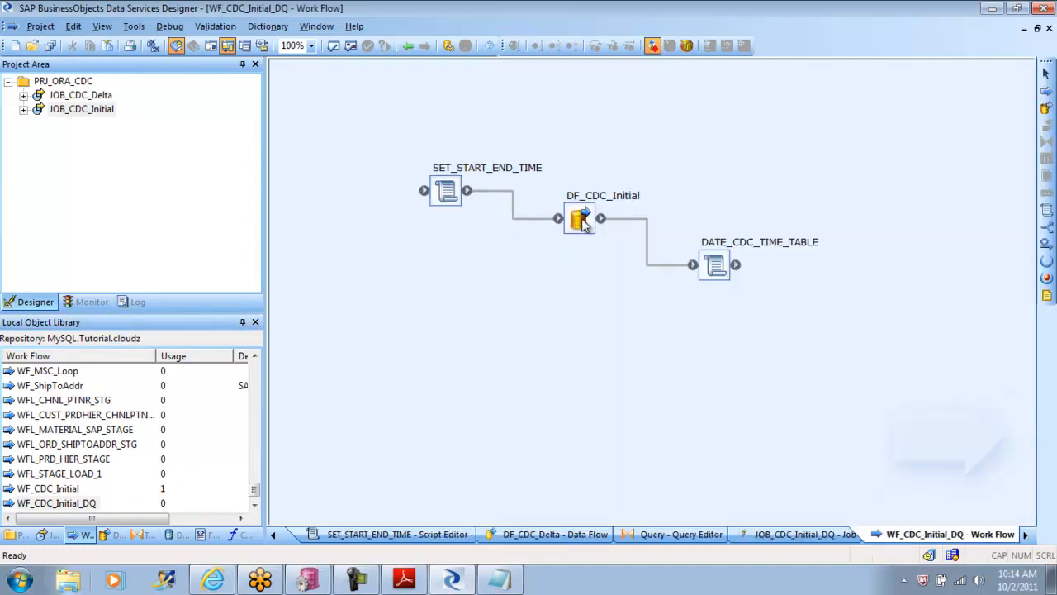
left_click(584, 223)
key("Delete")
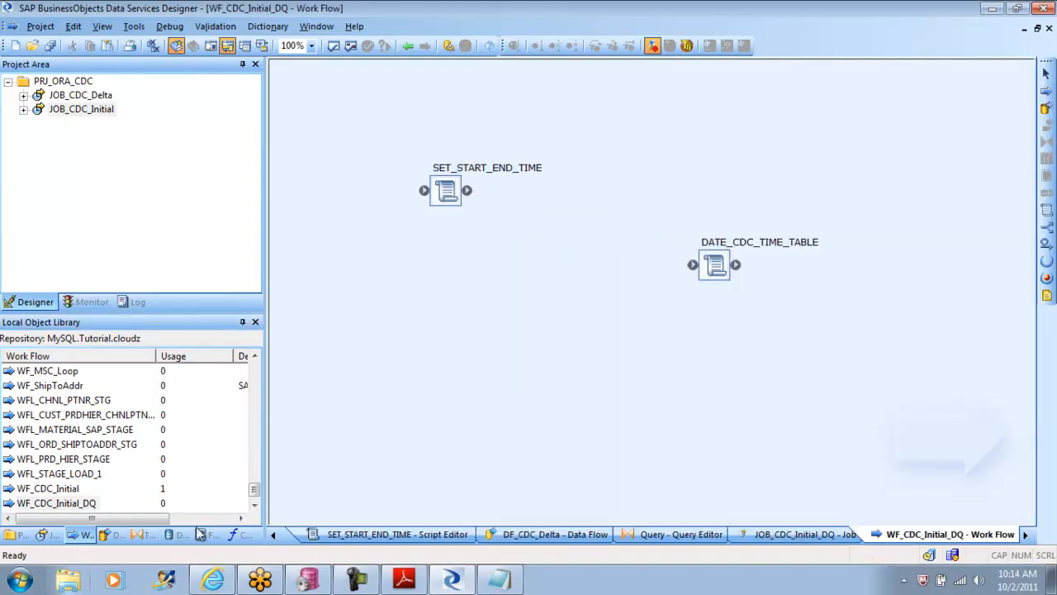
left_click(114, 536)
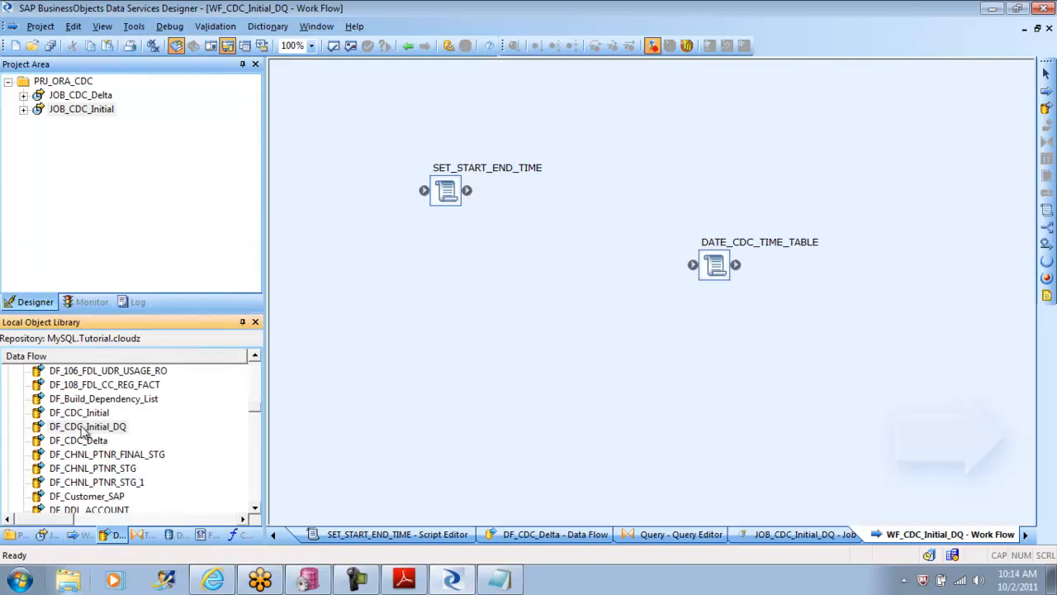
left_click_drag(78, 427, 562, 225)
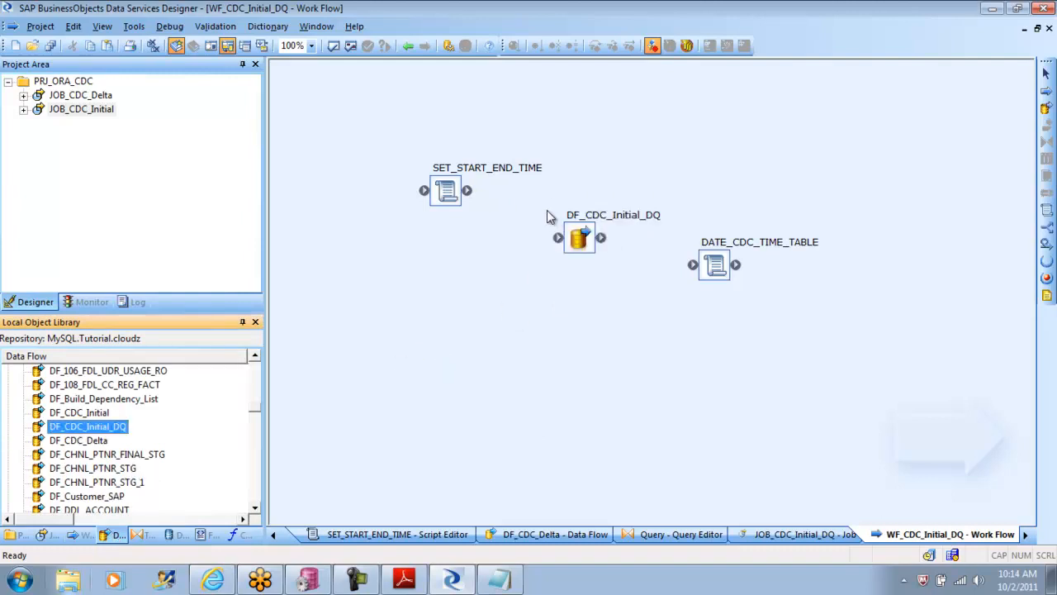
mouse_move(469, 192)
left_mouse_down()
mouse_move(559, 237)
mouse_move(702, 264)
mouse_move(694, 265)
left_mouse_up()
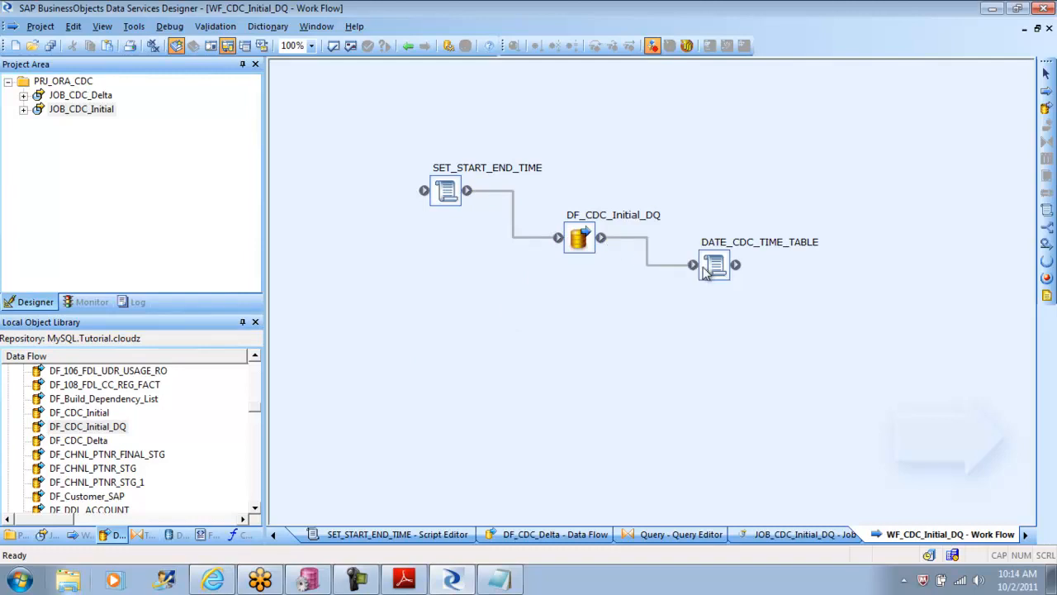
Step: Open the DF_CDC_Initial_DQ data flow and delete its Query transform and CUST_CDC target table
double_click(580, 239)
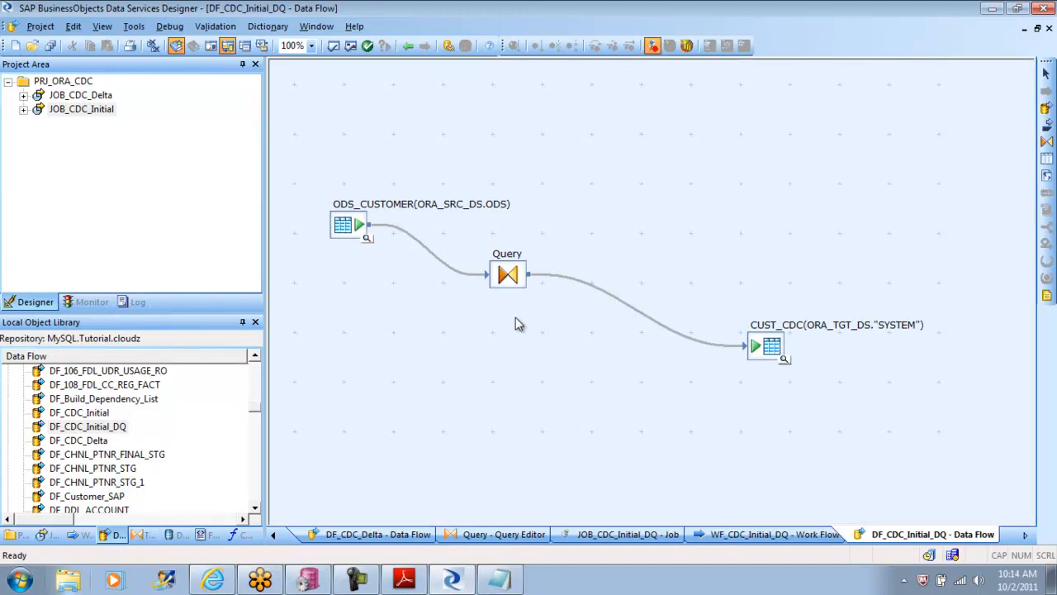
left_click(512, 284)
key("Delete")
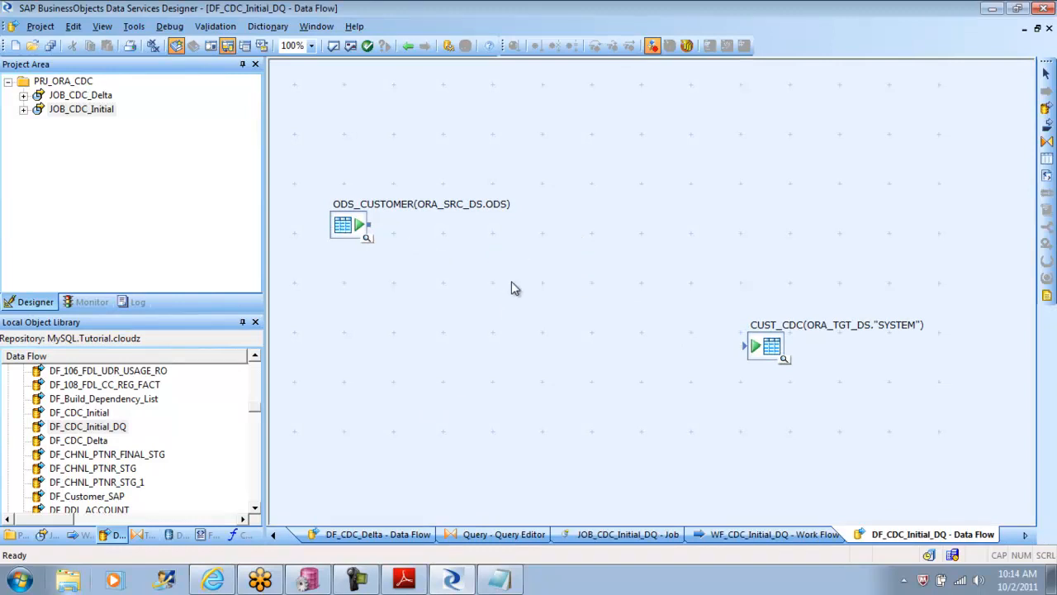
left_click(754, 342)
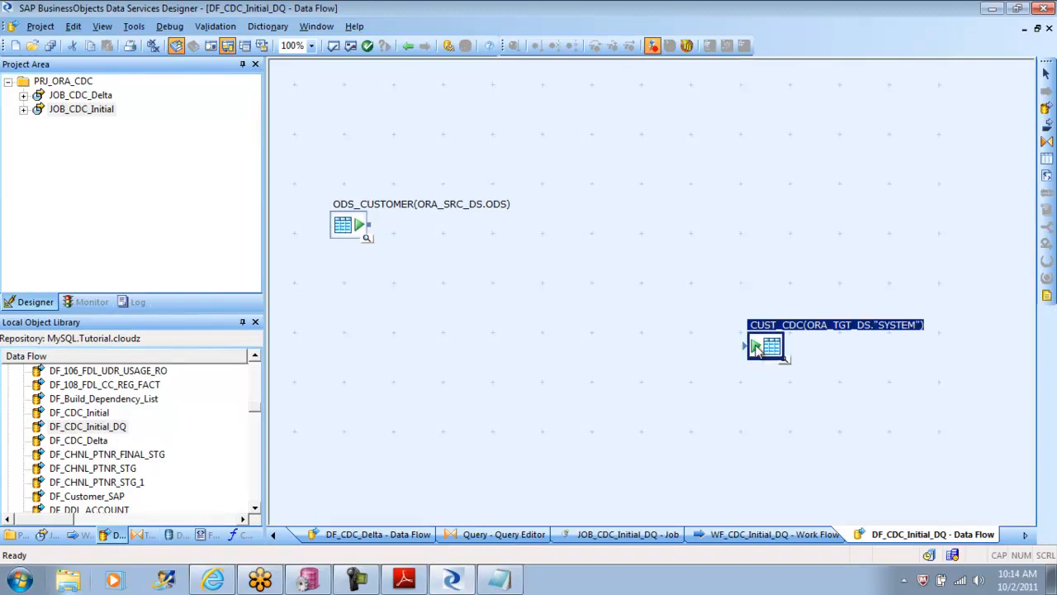
key("Delete")
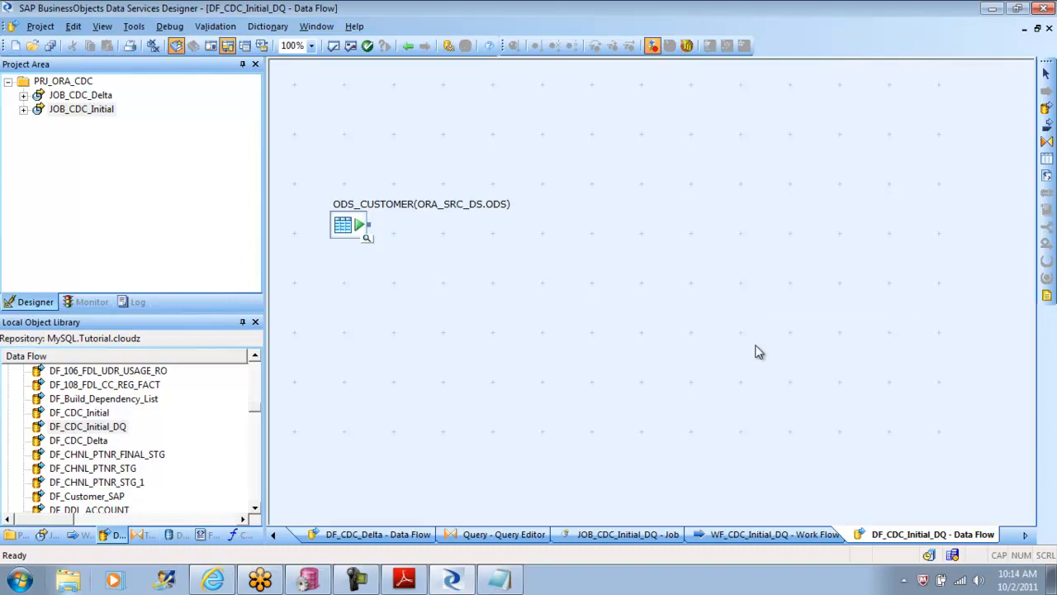
Step: Examine the Data Quality transforms in the local object library, including Country_ID and Data_Cleanse
left_click(142, 535)
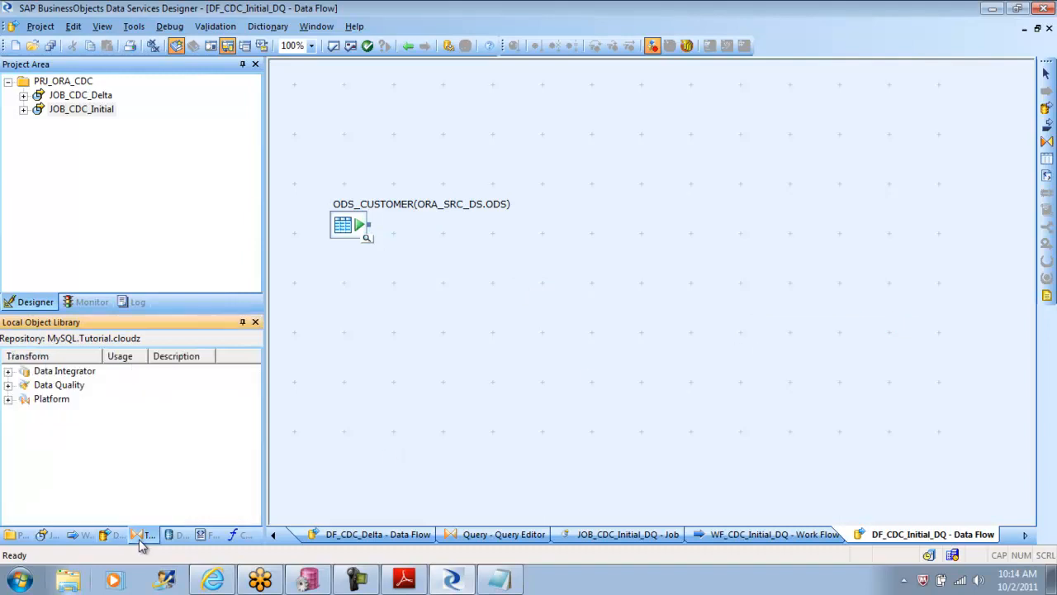
left_click(8, 385)
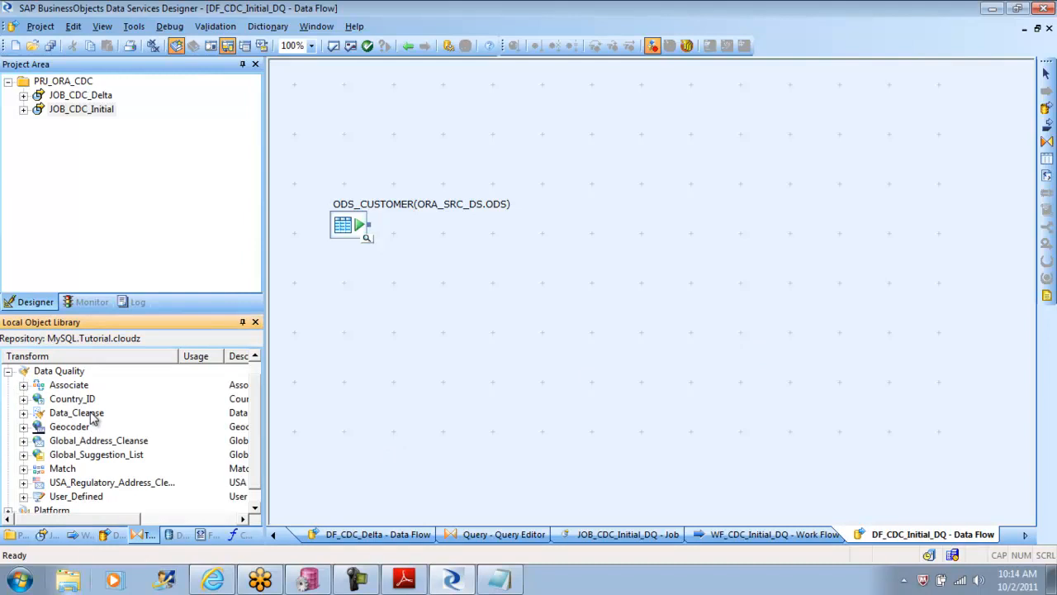
left_click(79, 400)
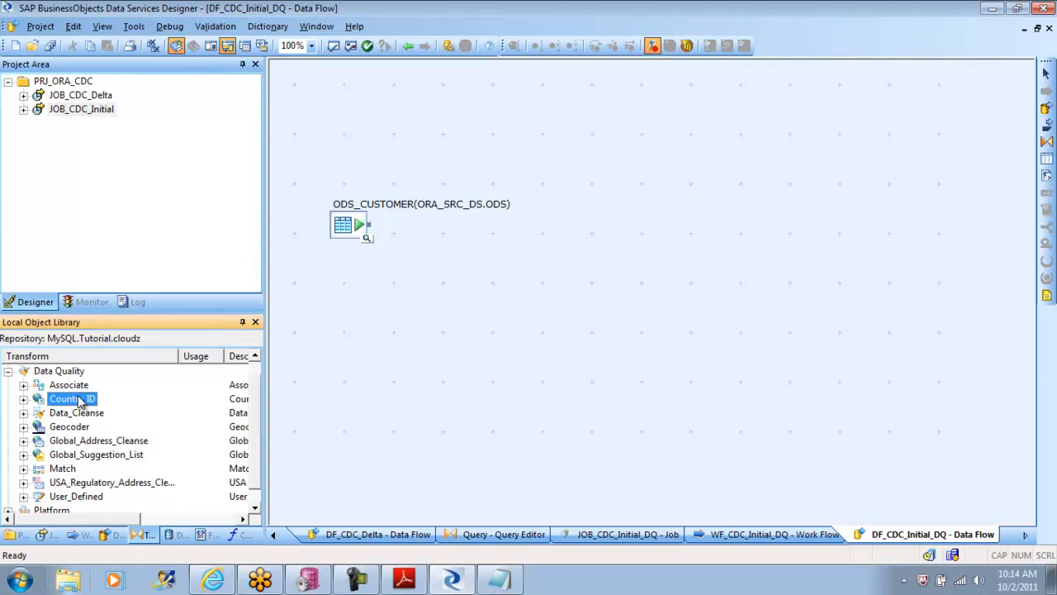
left_click(72, 415)
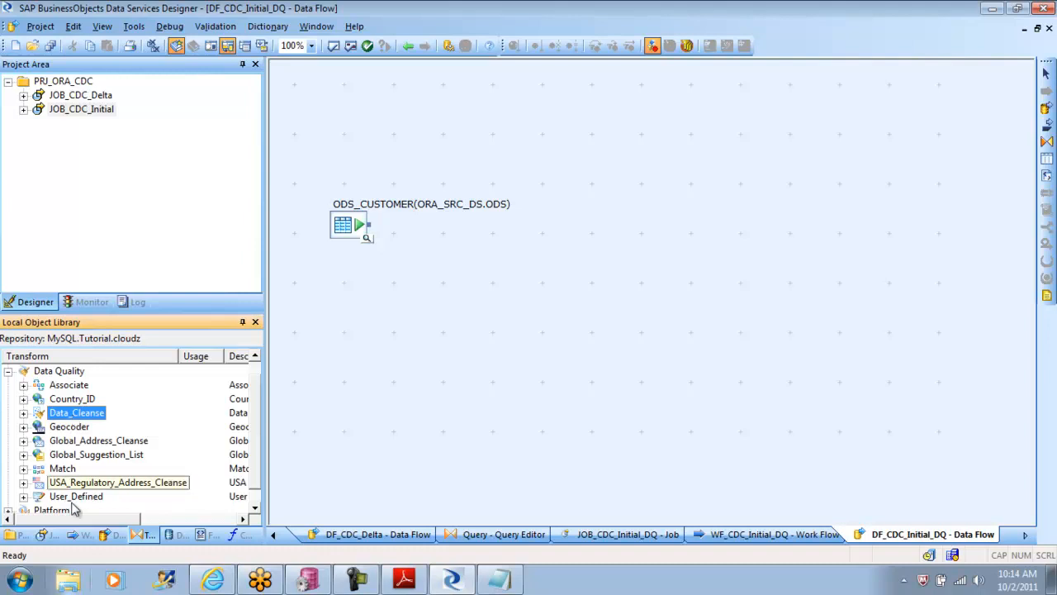
left_click_drag(54, 517, 8, 522)
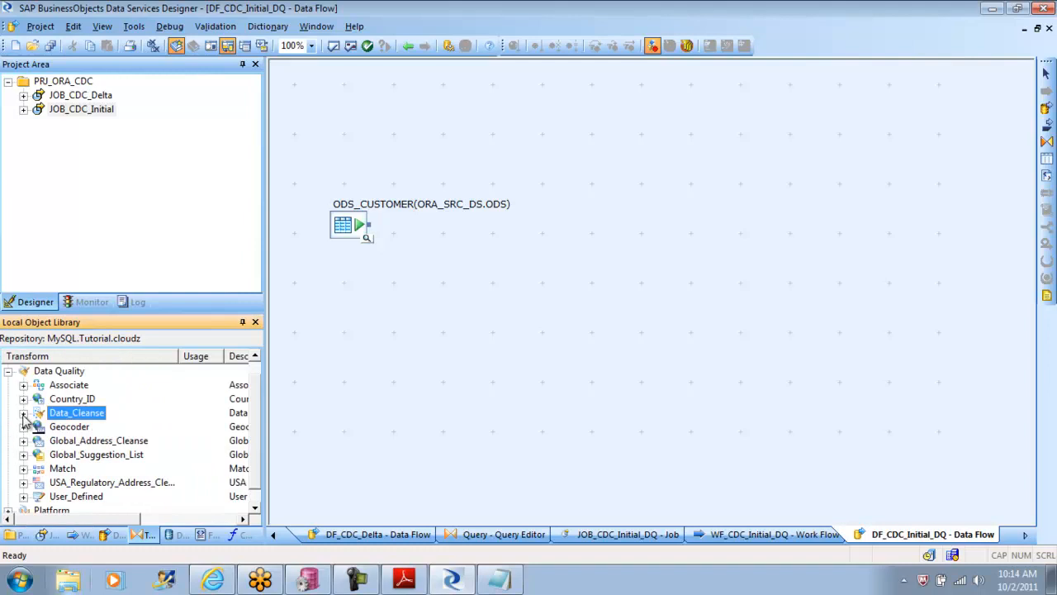
Step: Find the DF_DqBatchUSA_LoadInitial data flow in the local object library and open it
left_click(114, 535)
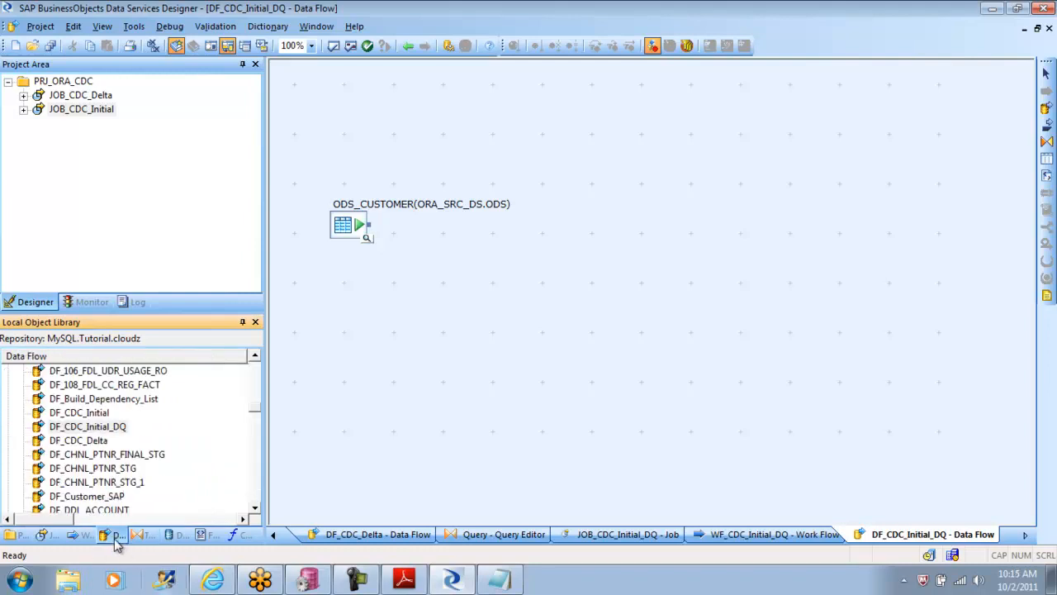
left_click(256, 427)
scroll(256, 430, "down", 3)
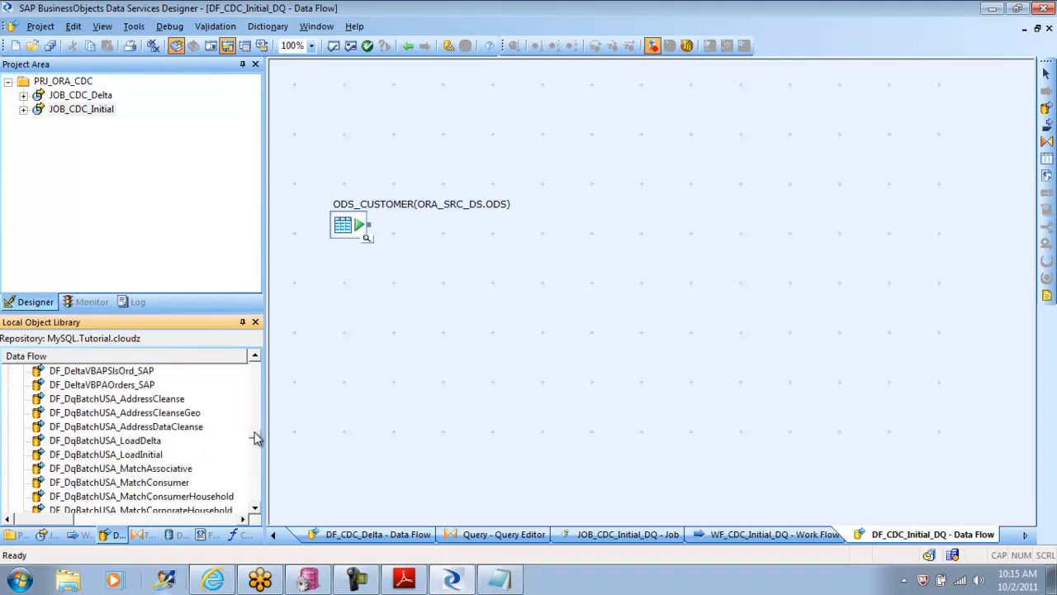
scroll(256, 438, "down", 1)
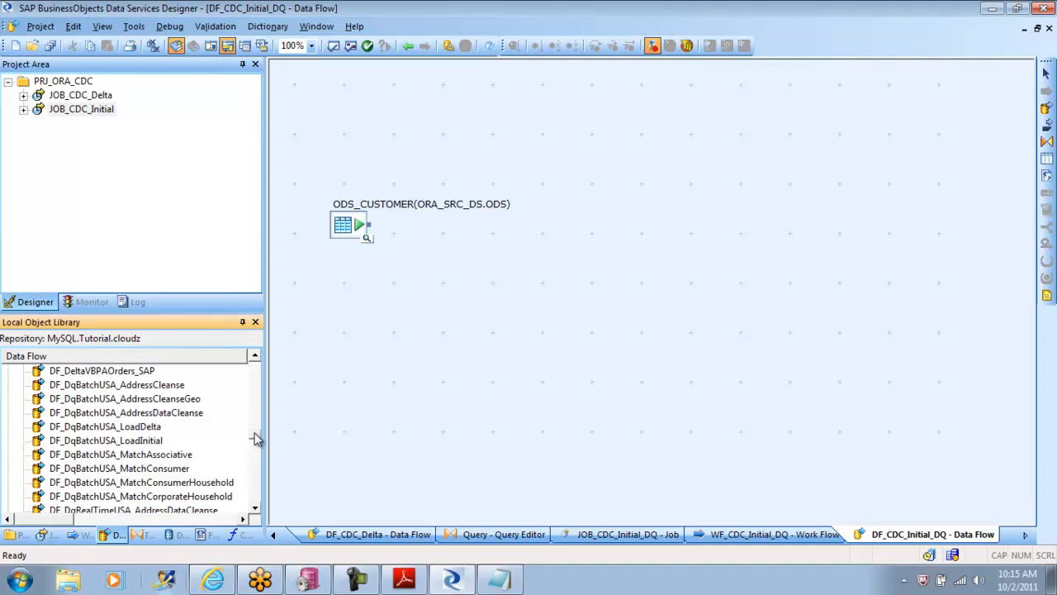
scroll(256, 440, "down", 3)
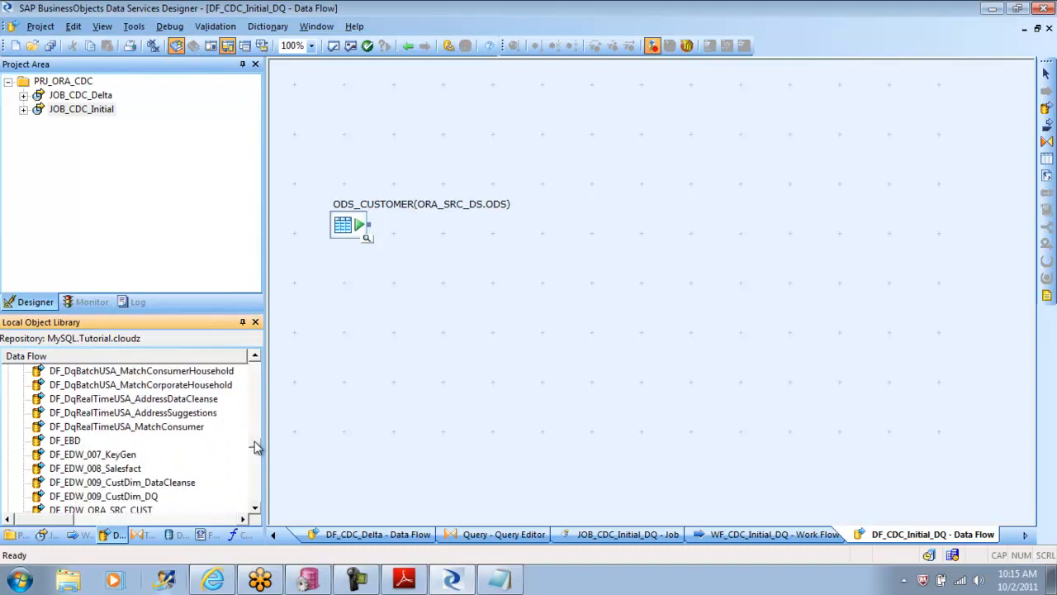
scroll(256, 446, "down", 1)
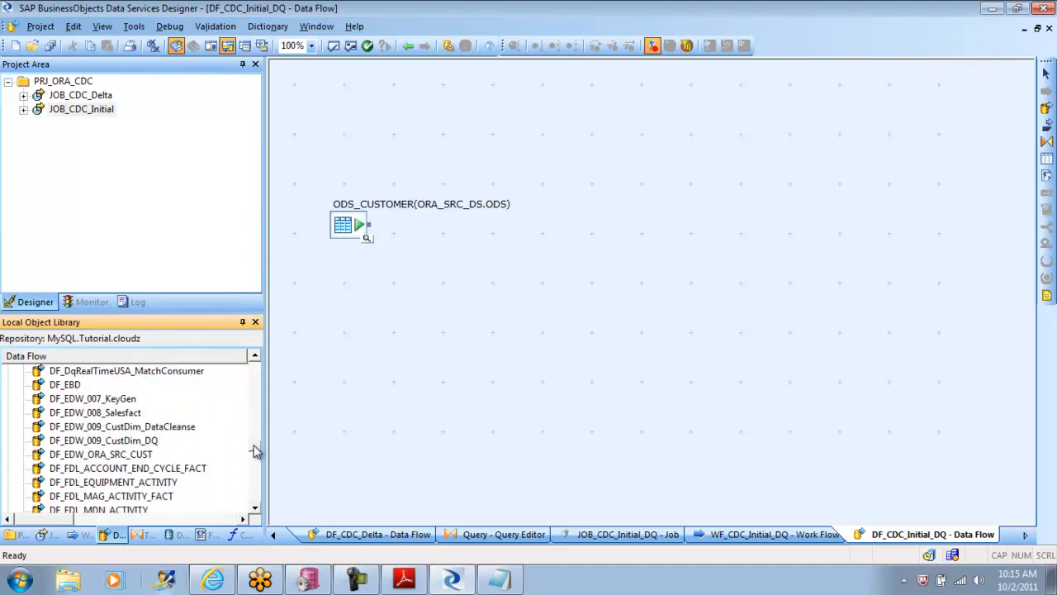
left_click(99, 427)
left_click(256, 356)
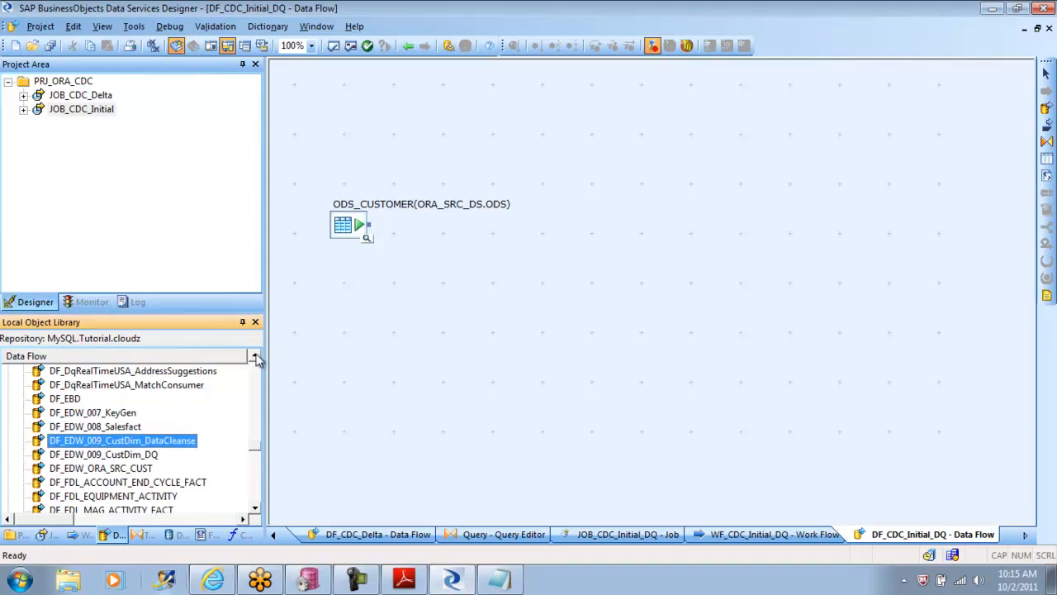
left_click(255, 356)
left_click(255, 356)
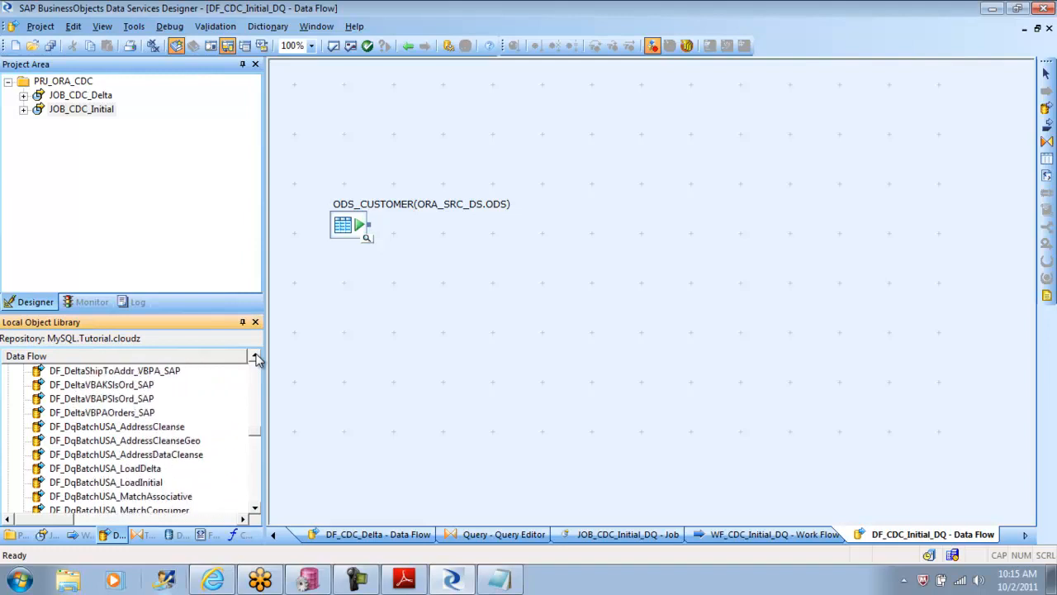
left_click(255, 356)
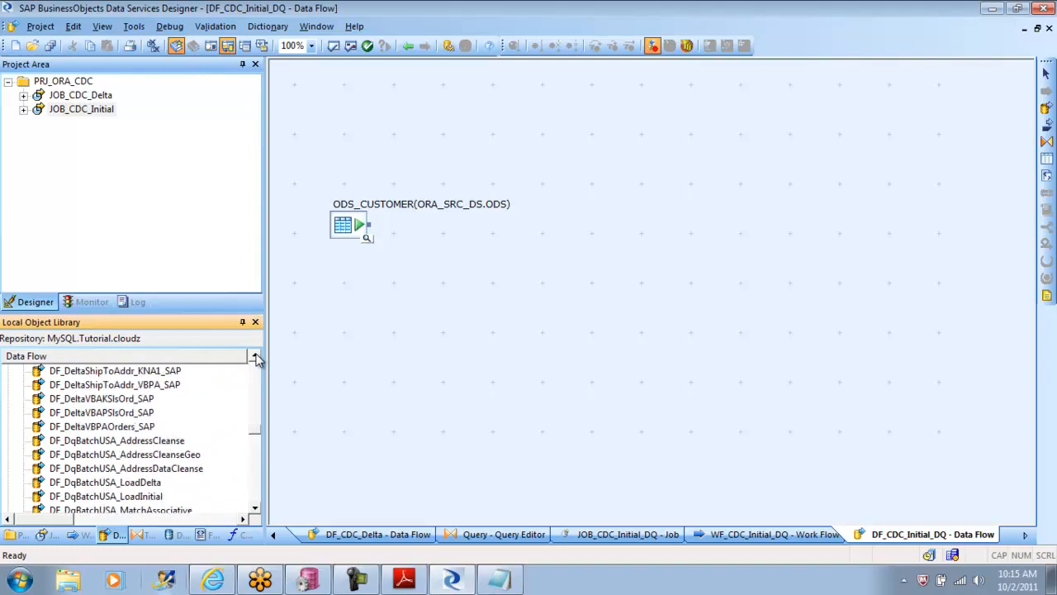
left_click(128, 498)
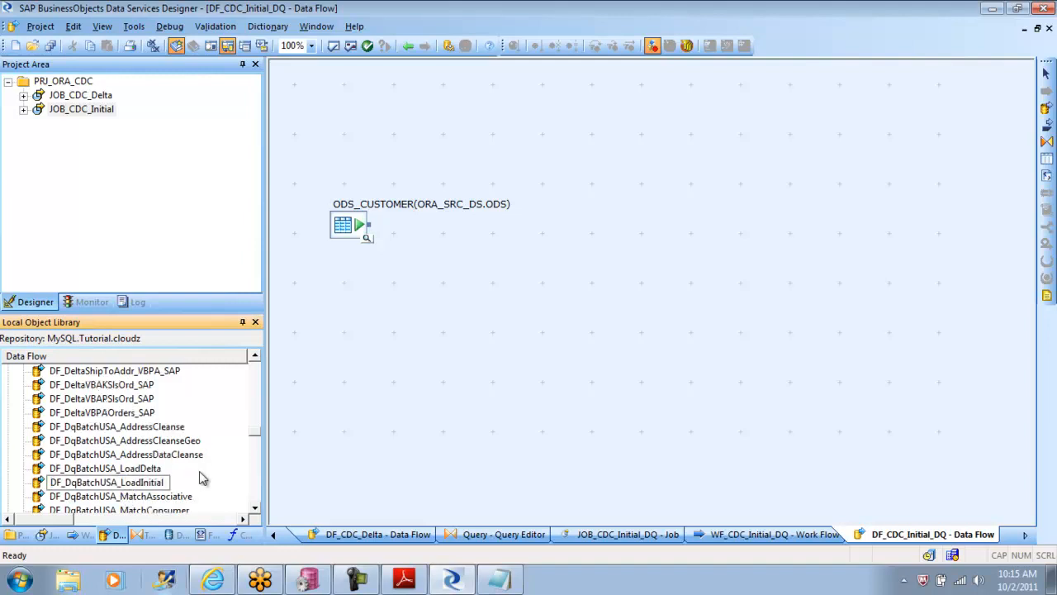
double_click(118, 484)
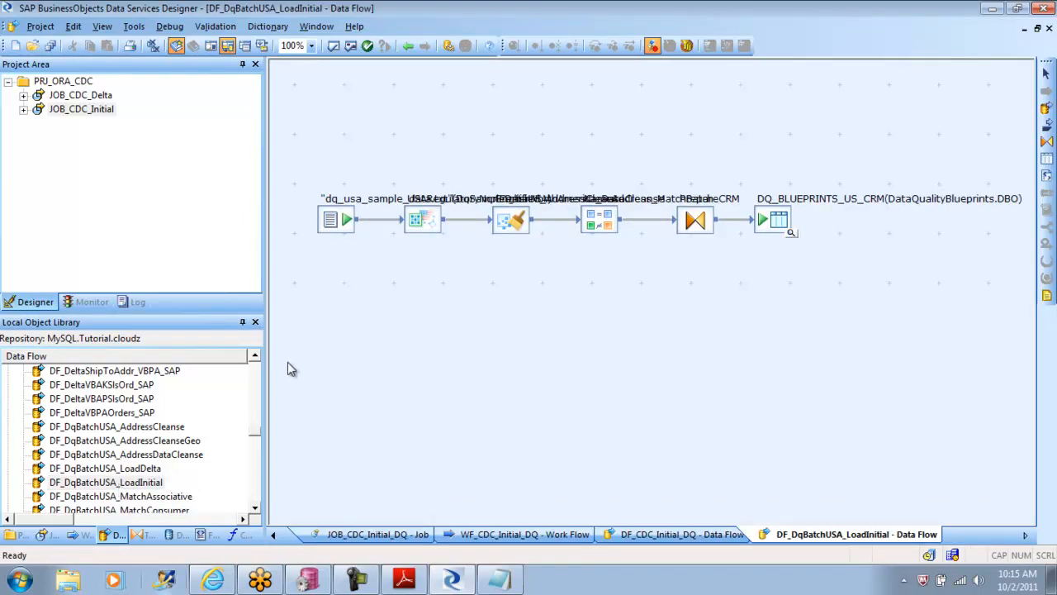
Step: Rearrange the source, transforms and target of DF_DqBatchUSA_LoadInitial into a descending staircase so their labels do not overlap
left_click_drag(337, 217, 339, 161)
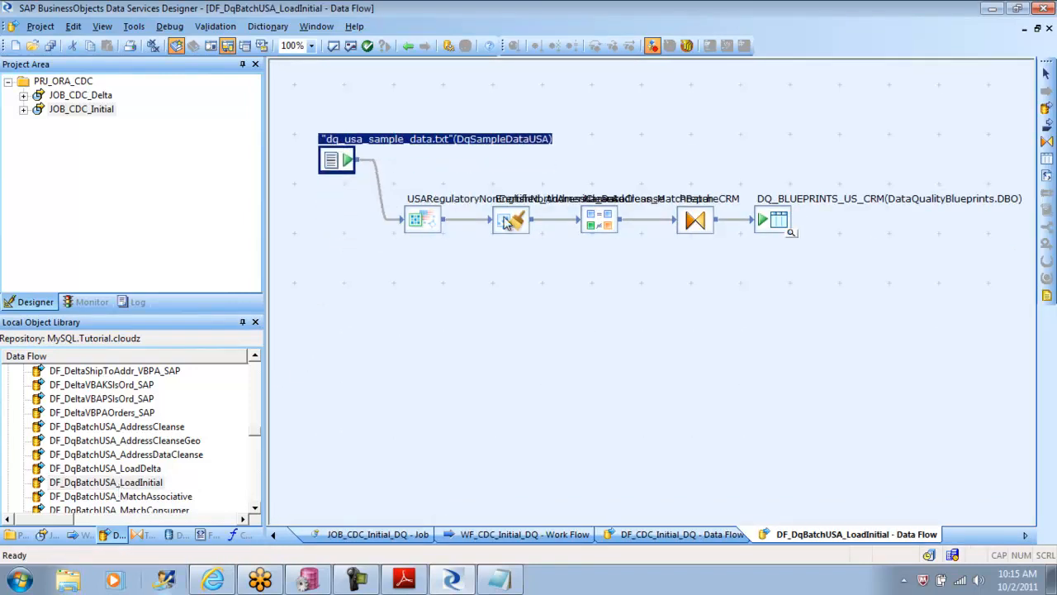
left_click_drag(507, 220, 508, 253)
left_click_drag(613, 218, 614, 310)
left_click_drag(693, 228, 702, 337)
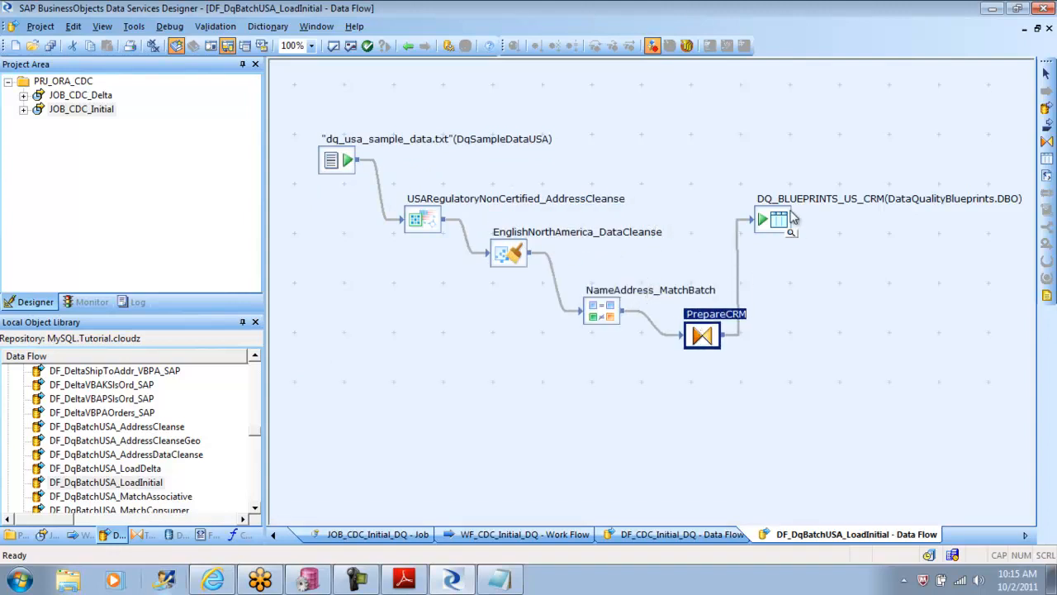
left_click_drag(779, 223, 790, 382)
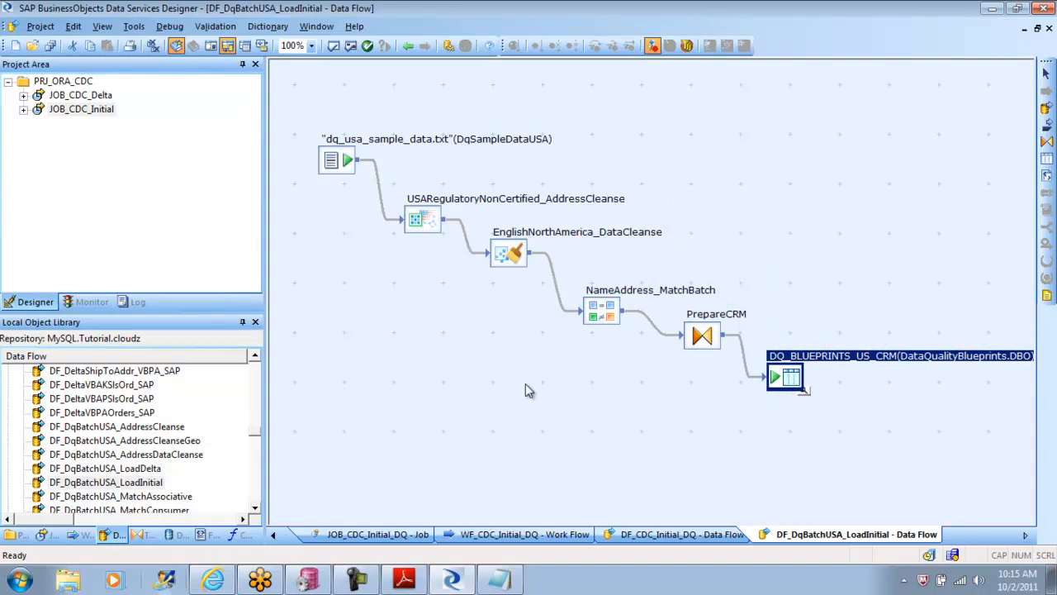
left_click_drag(511, 263, 505, 270)
left_click(420, 325)
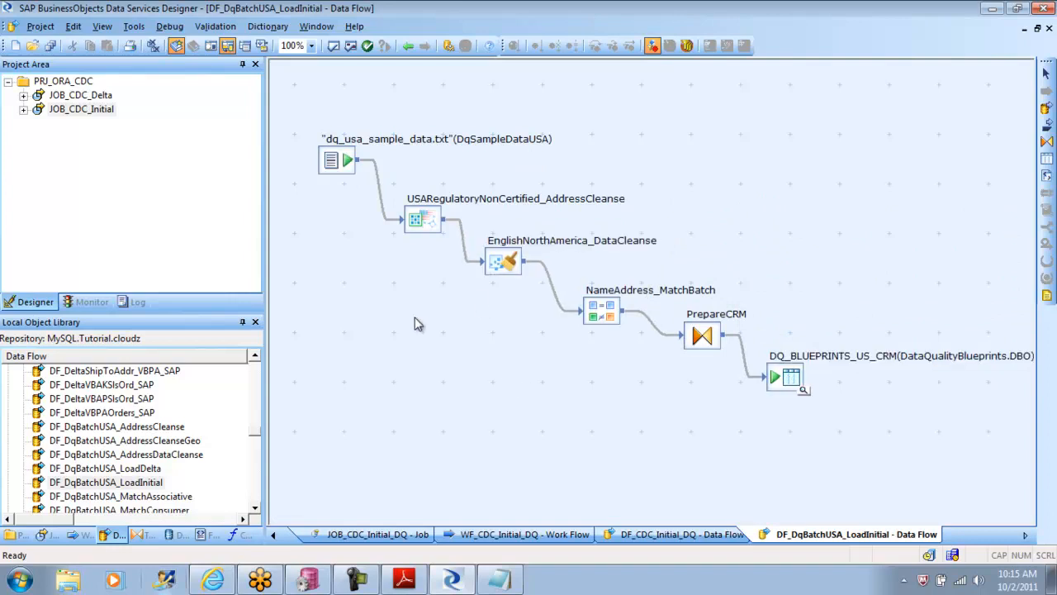
Step: Move the PrepareCRM query slightly down and closer to the NameAddress_MatchBatch transform
left_click(425, 227)
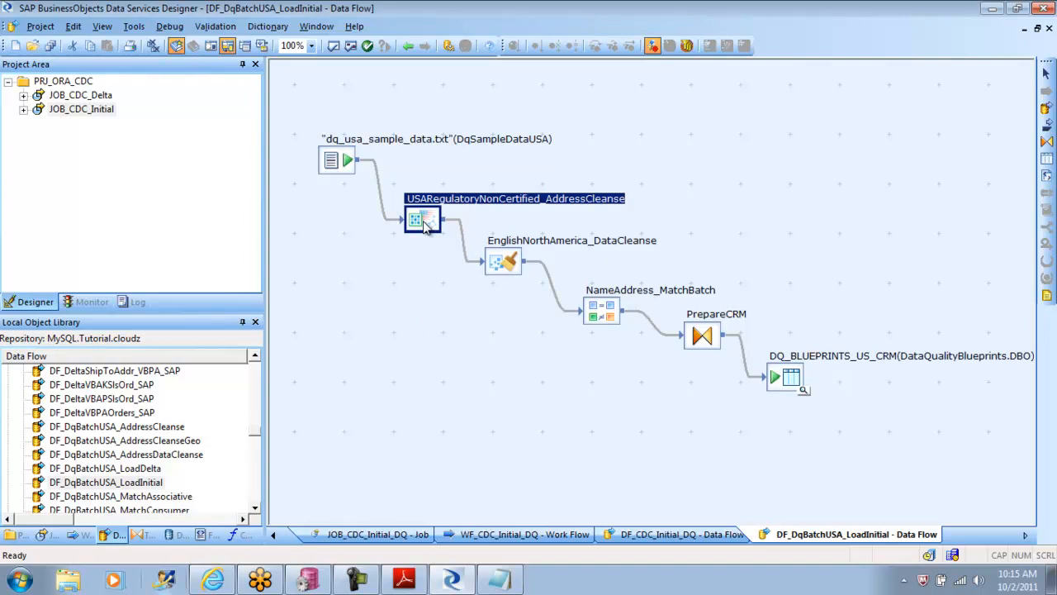
left_click_drag(705, 336, 692, 352)
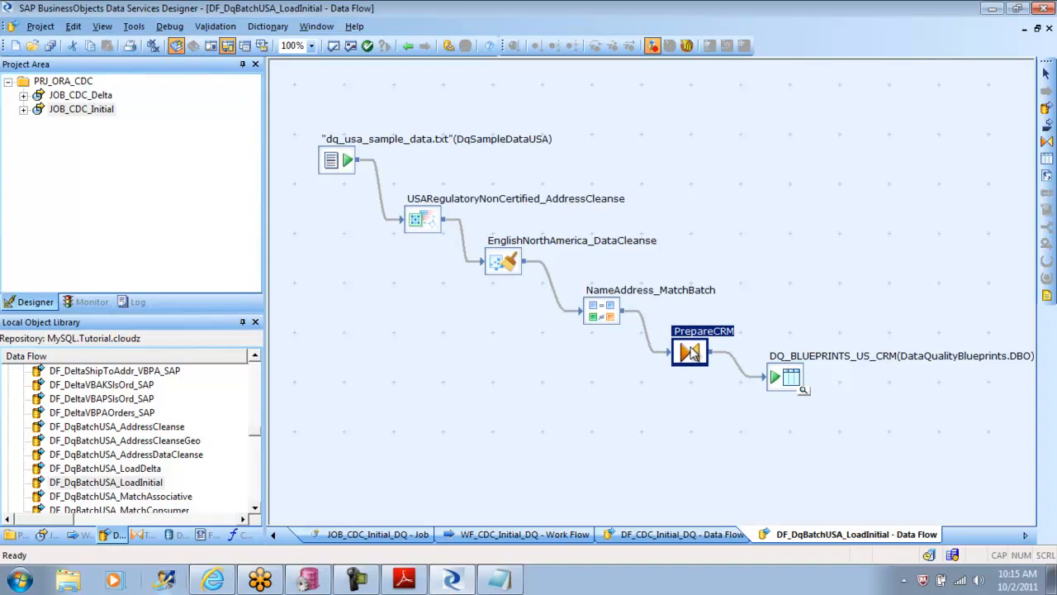
left_click(508, 264)
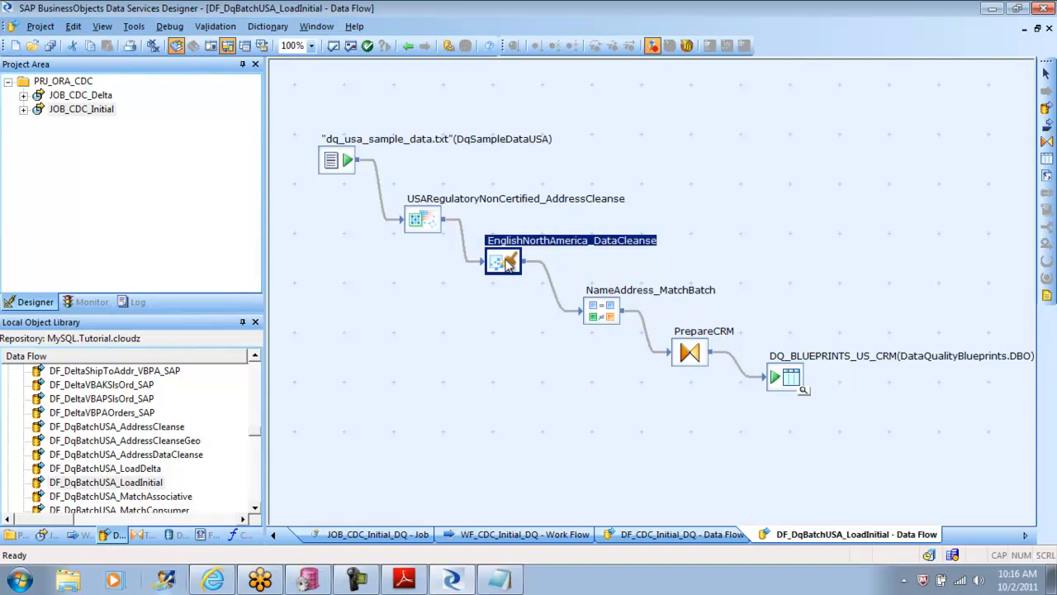
Step: Open the EnglishNorthAmerica_DataCleanse transform and examine its reference file options for rules, email, international phone and social security
double_click(509, 263)
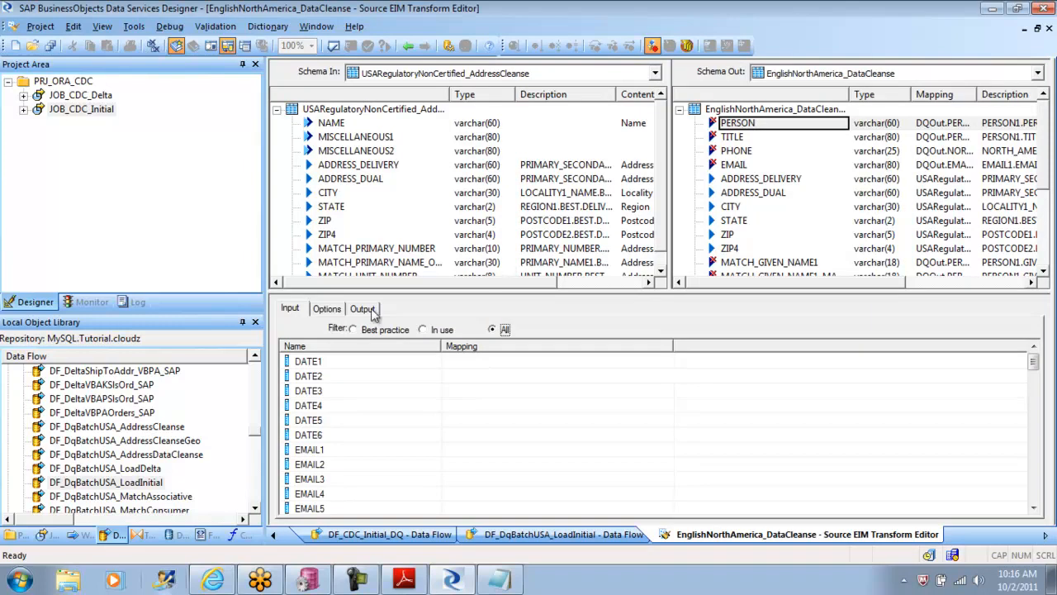
left_click(363, 309)
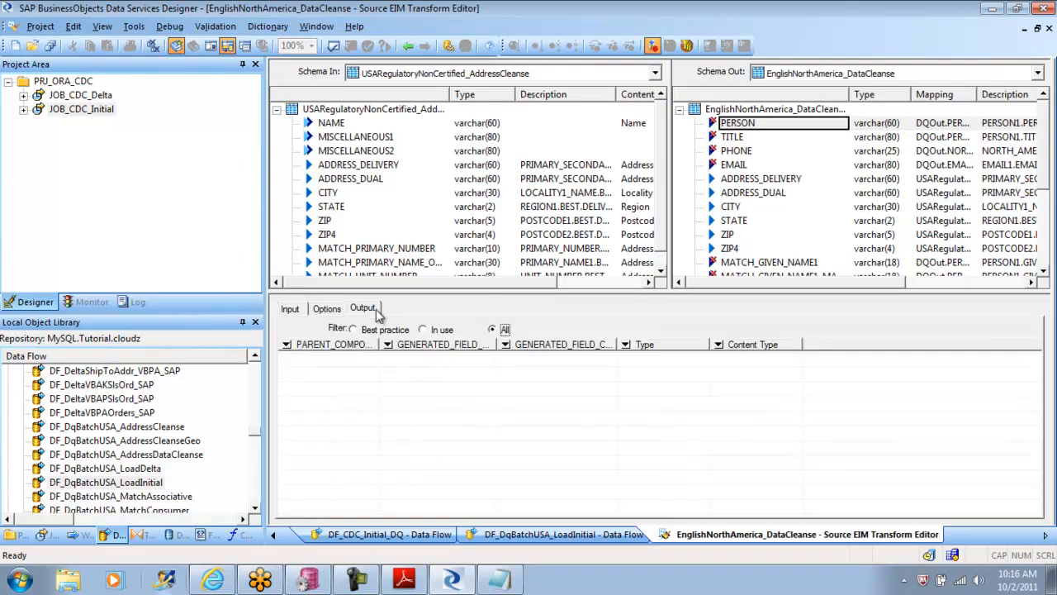
left_click(335, 312)
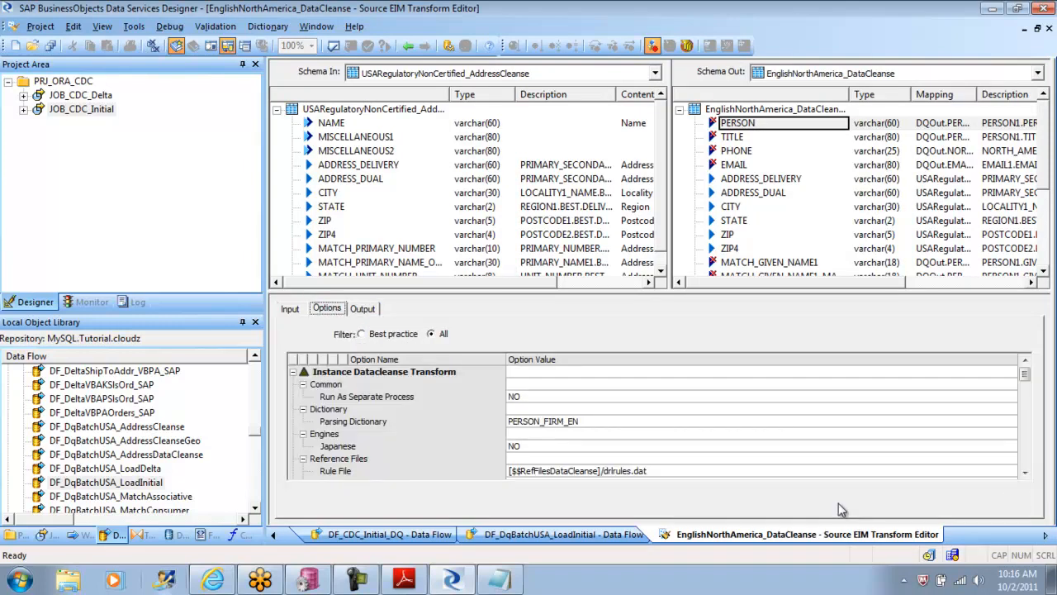
left_click(1024, 474)
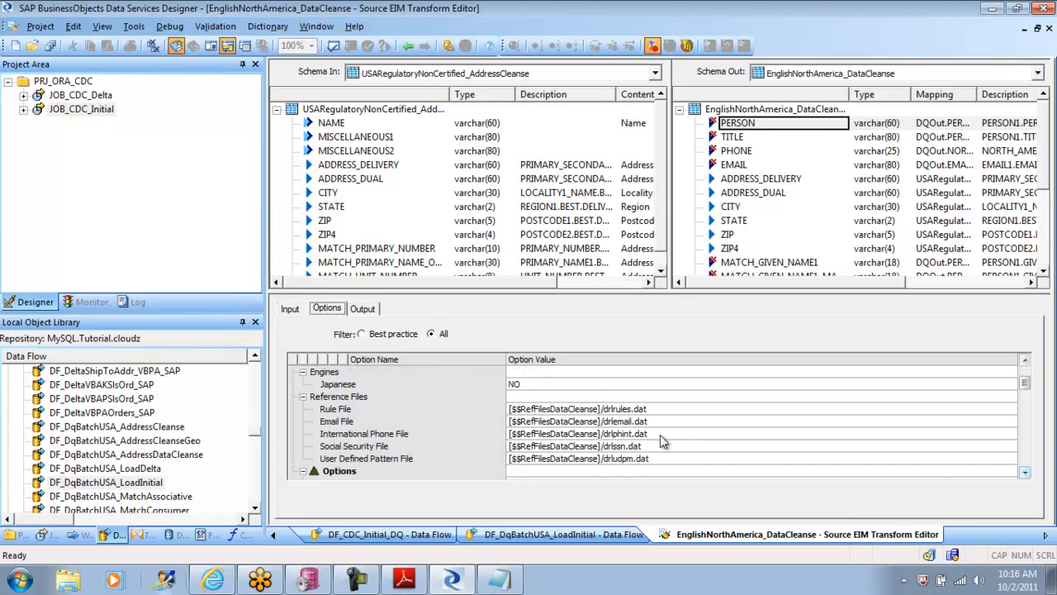
left_click(355, 413)
left_click(357, 422)
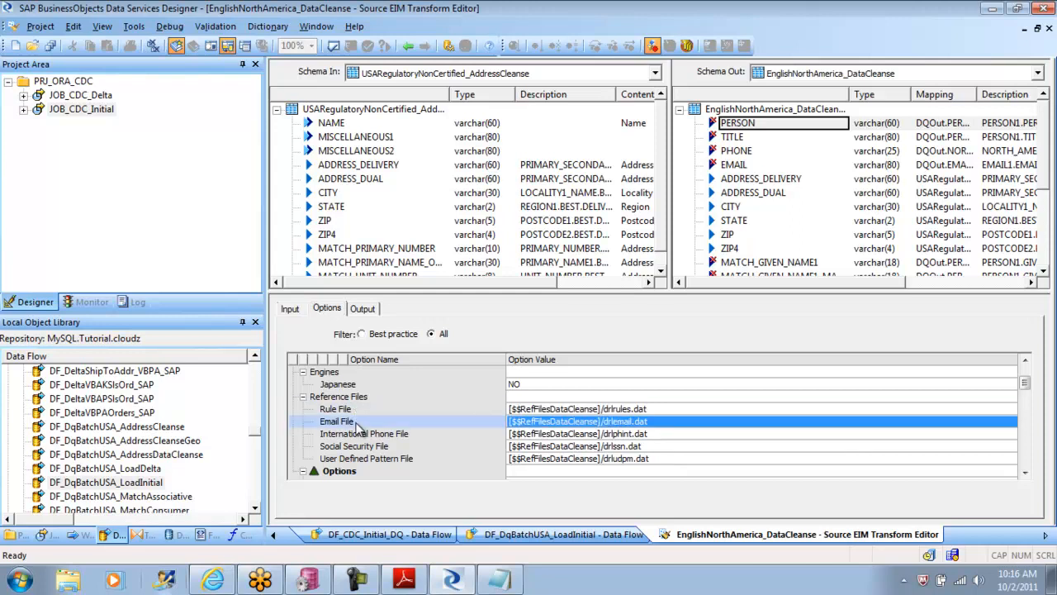
left_click(364, 436)
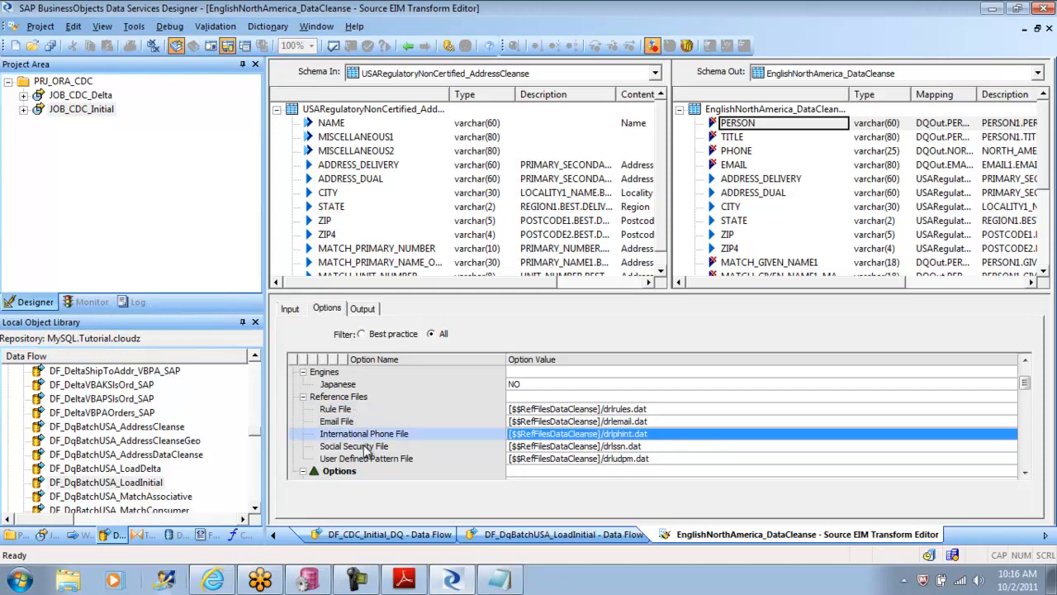
left_click(365, 447)
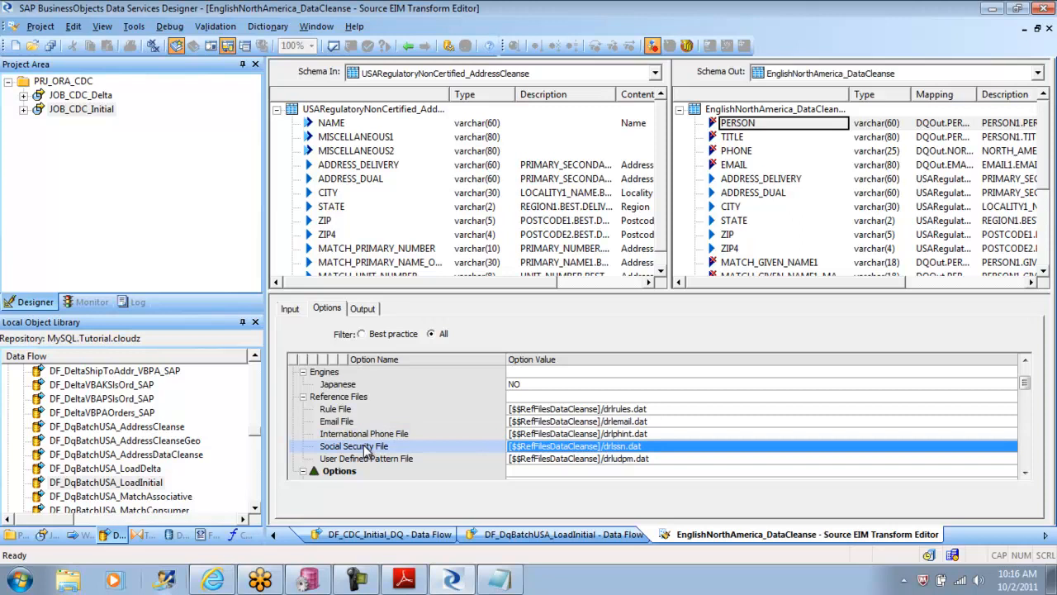
Step: Search the computer for the Rule File name drlrules.dat copied from the transform's options
left_click(648, 409)
left_click_drag(643, 408, 605, 410)
key("ctrl+c")
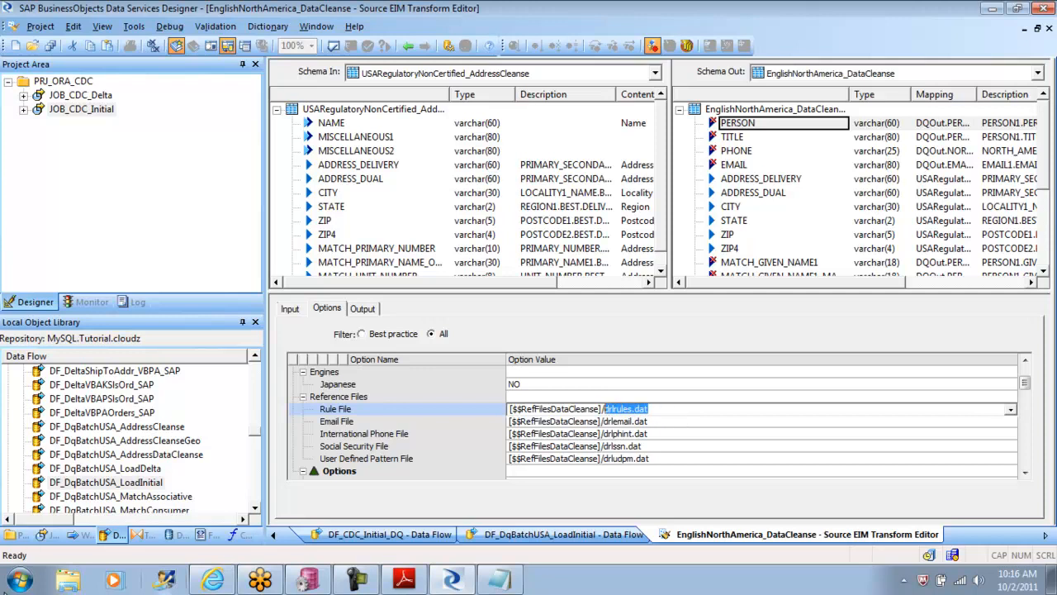
left_click(12, 588)
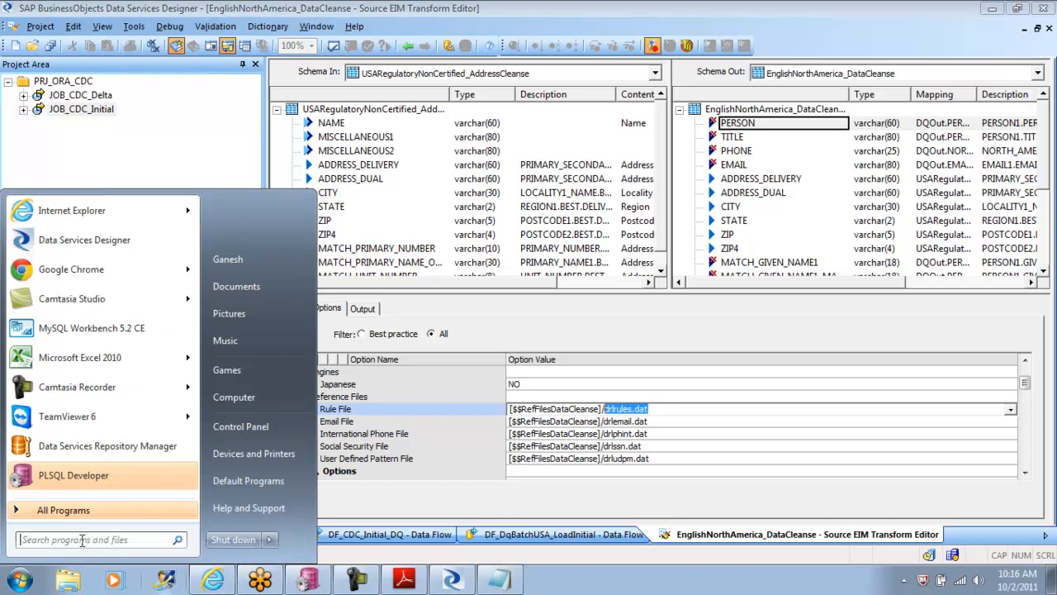
key("ctrl+v")
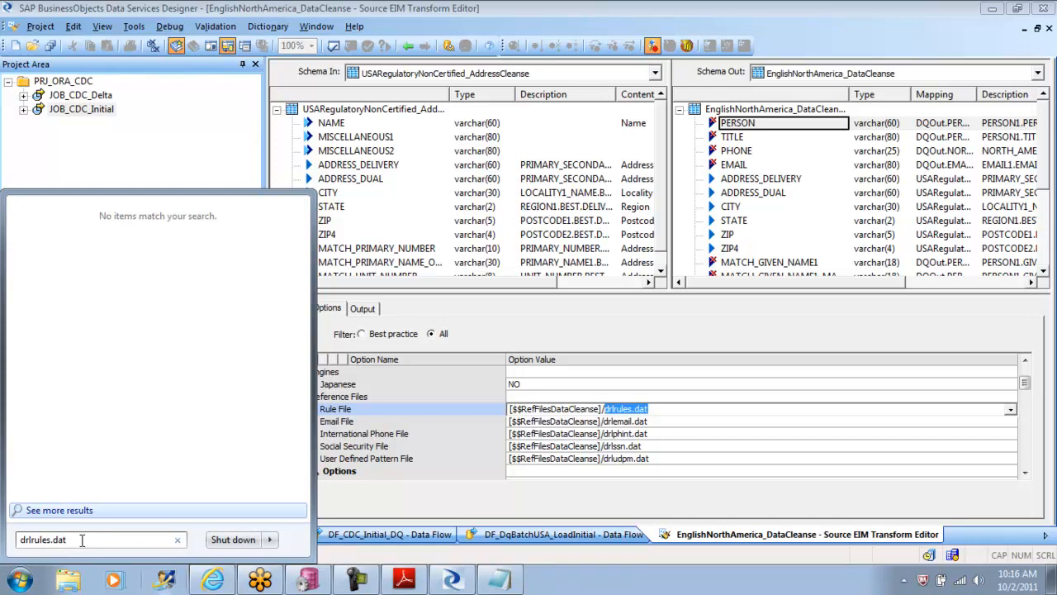
left_click(210, 163)
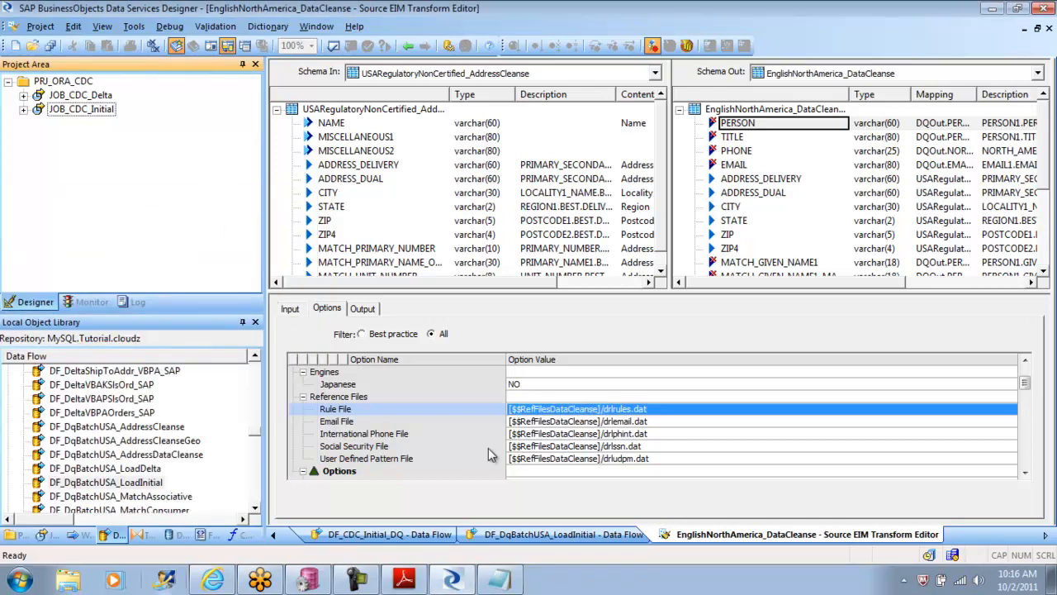
Step: Review the remaining Data Cleanse options through the multiline parser sequences and return to the DF_DqBatchUSA_LoadInitial data flow
left_click_drag(1027, 475, 1027, 475)
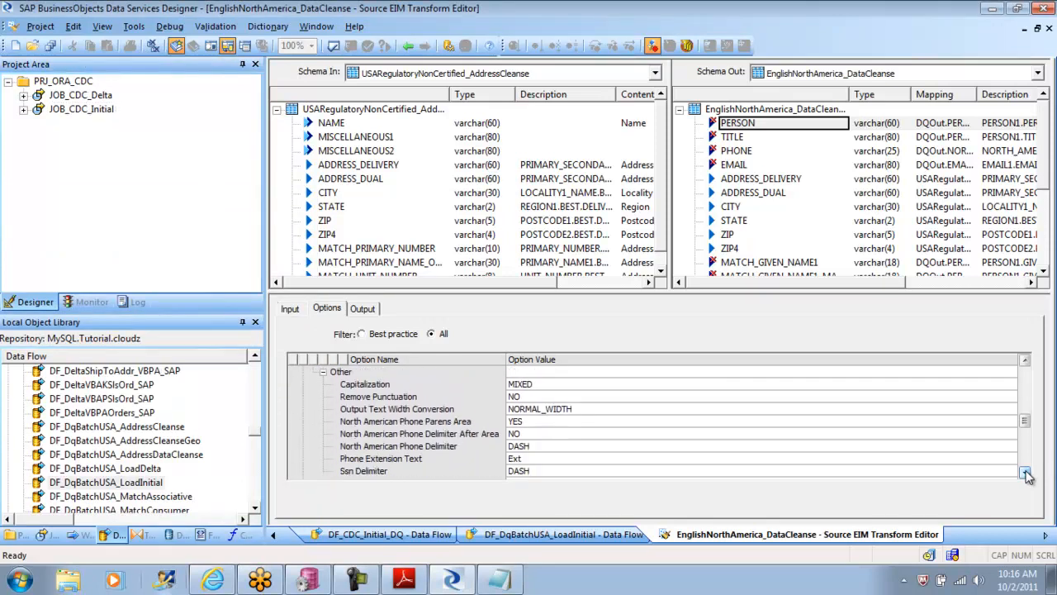
left_click_drag(1024, 426, 1025, 455)
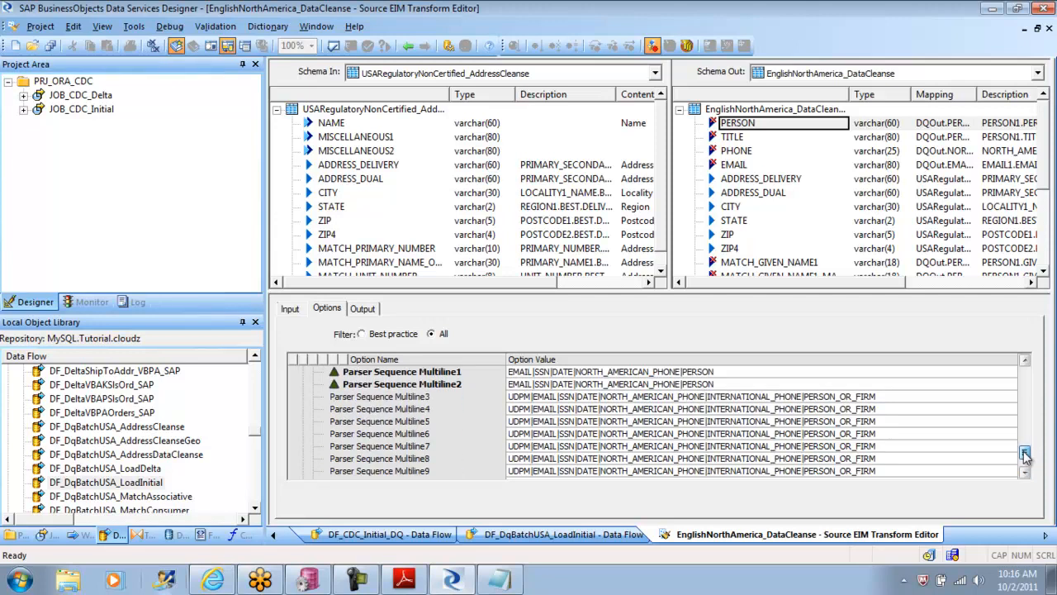
left_click_drag(1025, 455, 1036, 322)
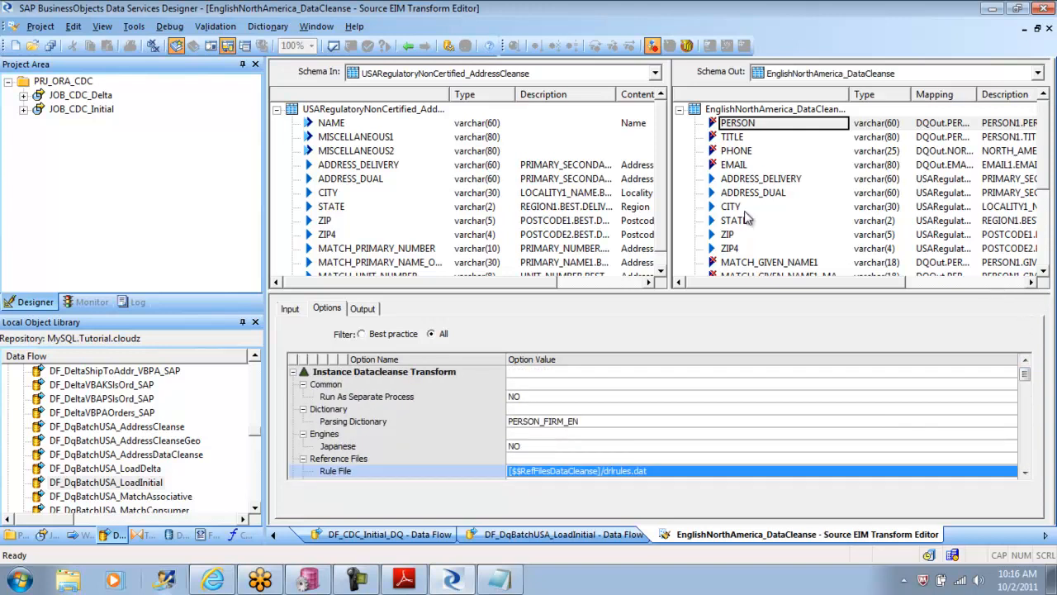
left_click(408, 46)
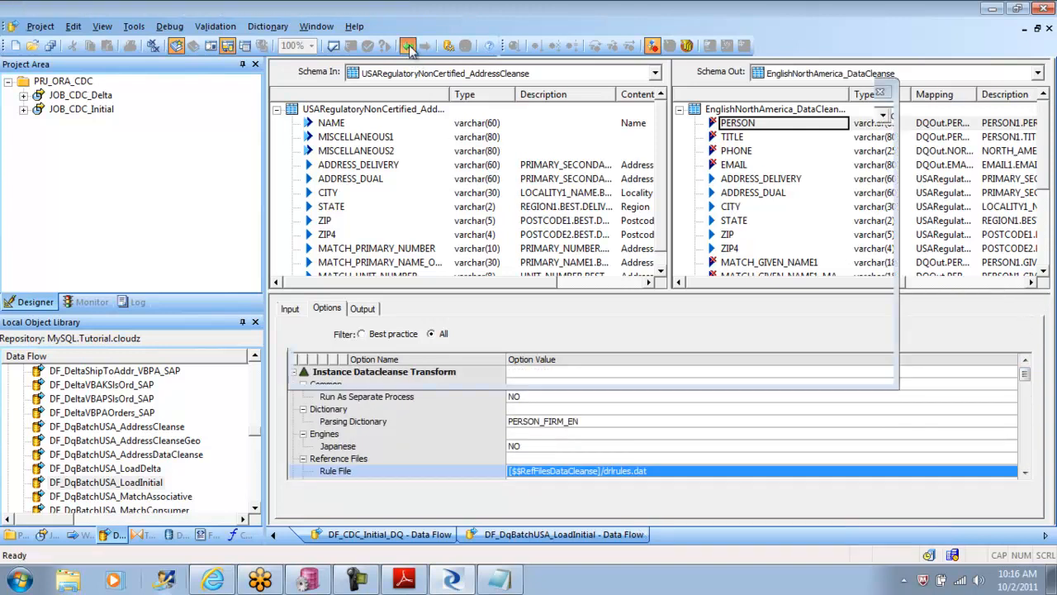
left_click(394, 394)
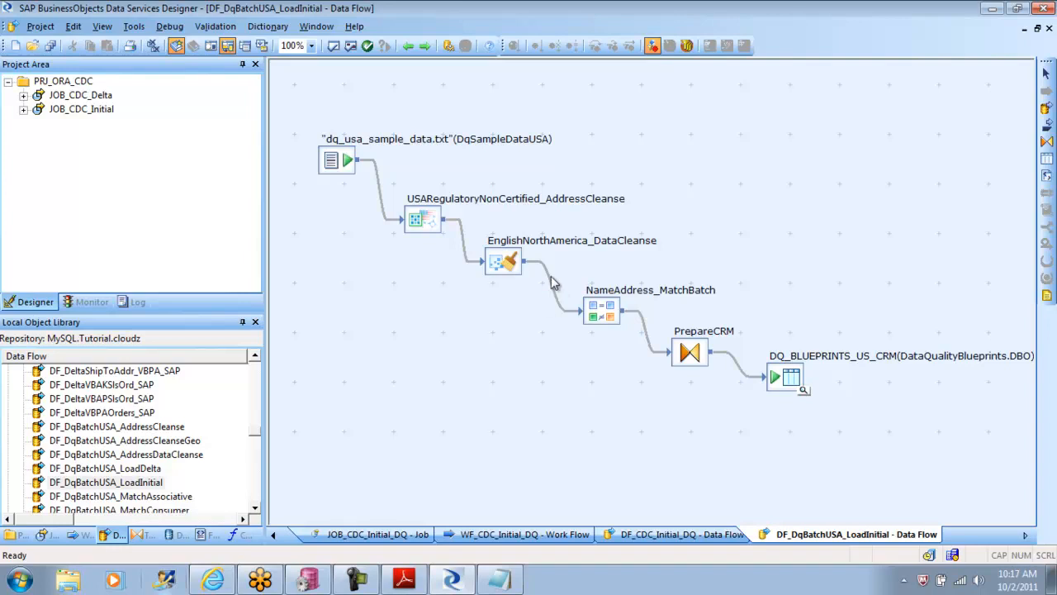
Step: Reopen EnglishNorthAmerica_DataCleanse and widen the output columns for parent component, generated field name and generated field class
double_click(511, 263)
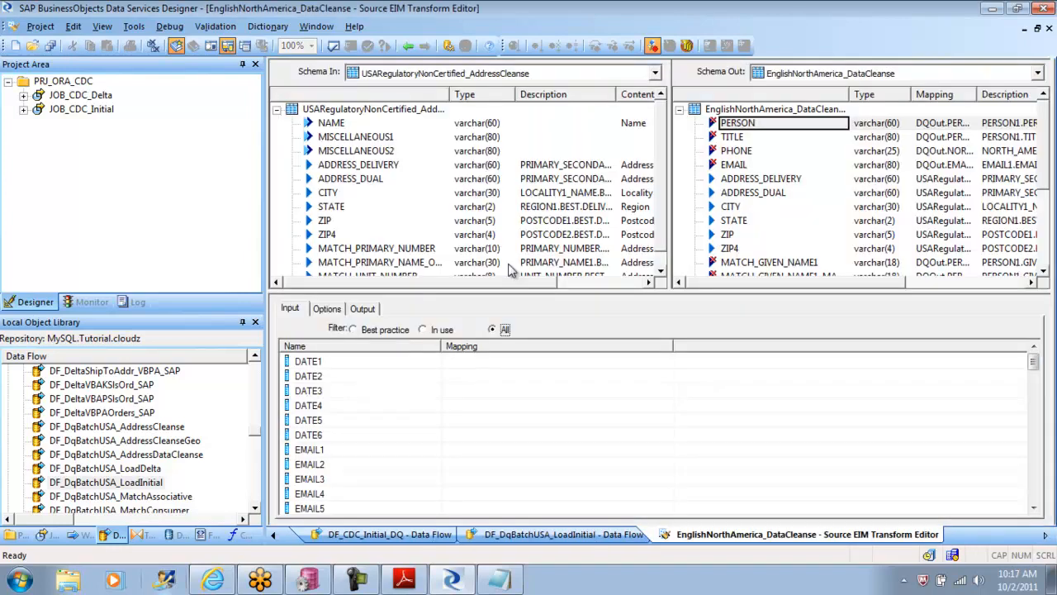
left_click(361, 308)
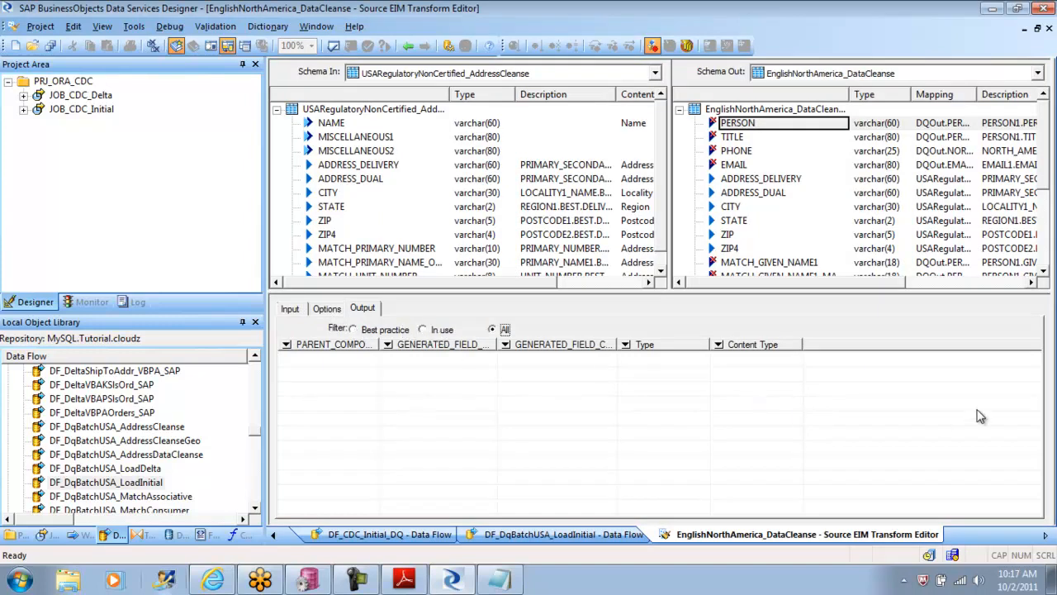
left_click_drag(382, 343, 459, 343)
left_click_drag(577, 344, 645, 349)
left_click_drag(764, 344, 831, 349)
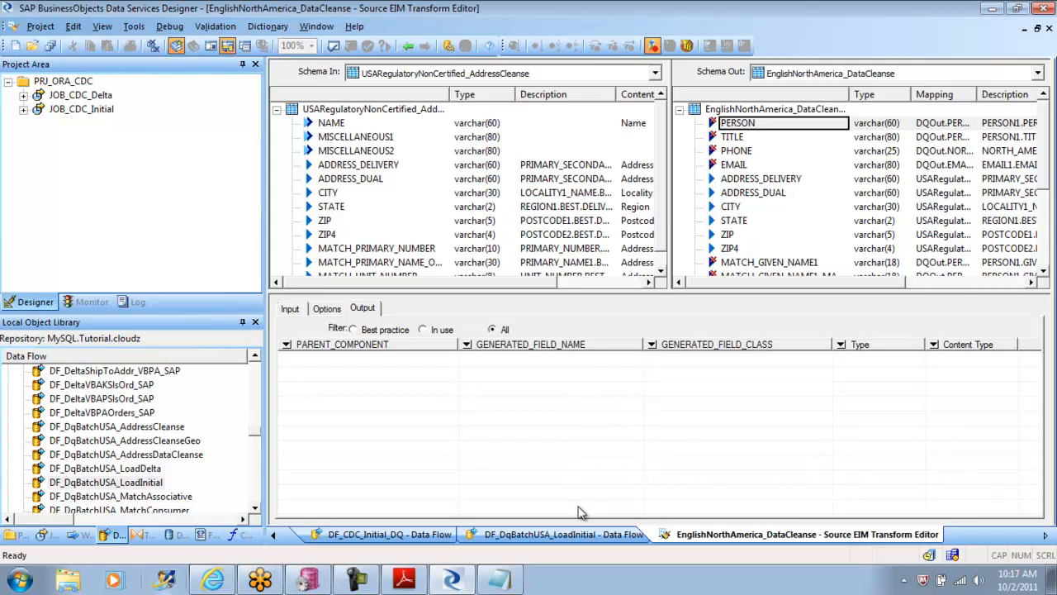
Step: Switch to Gmail in Internet Explorer and start a new message addressed to the contact
left_click(214, 581)
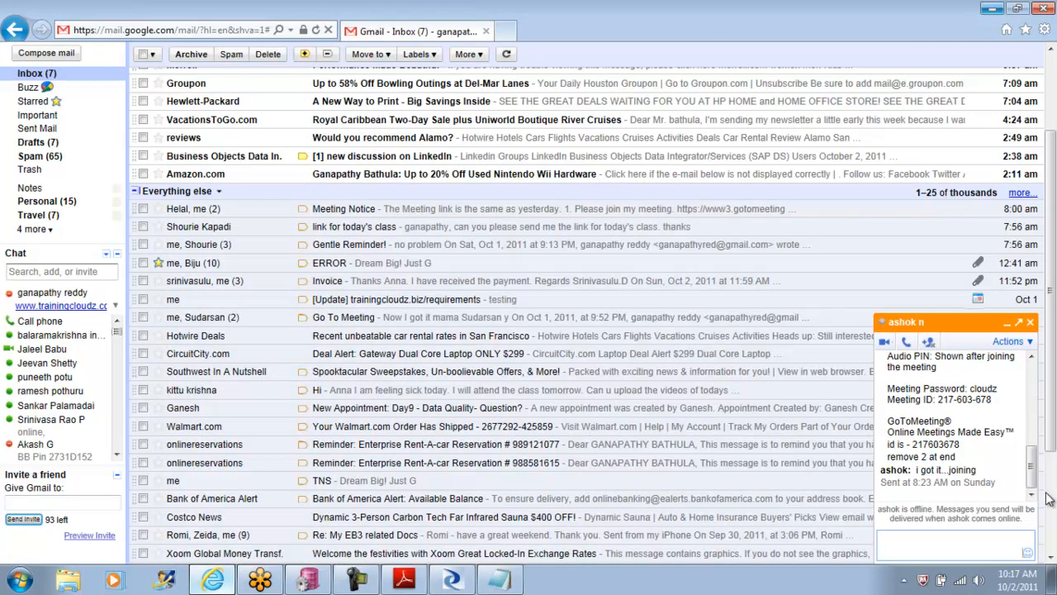
left_click_drag(1052, 429, 1050, 343)
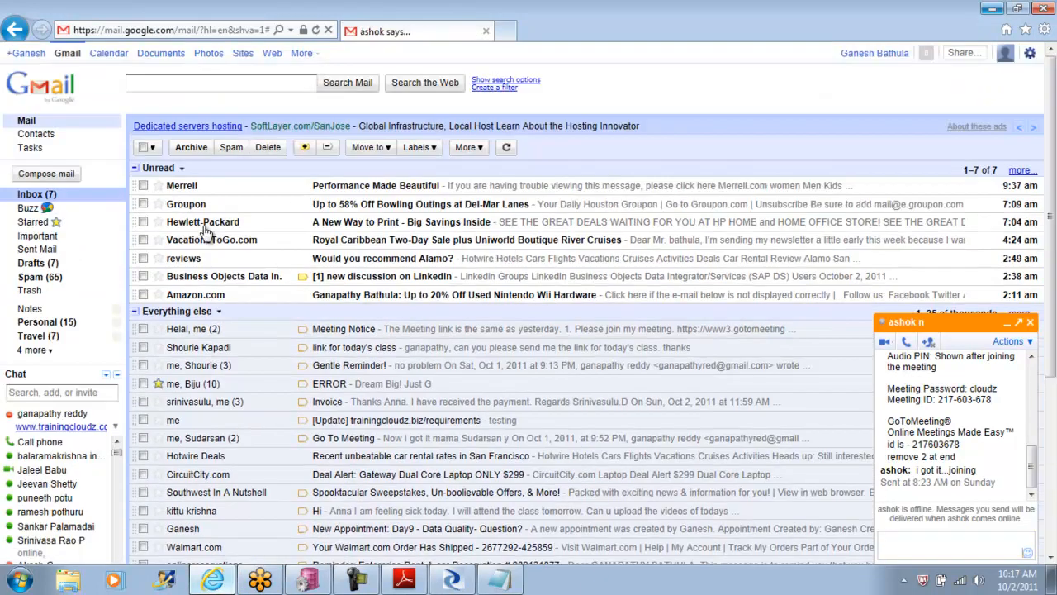
left_click(58, 177)
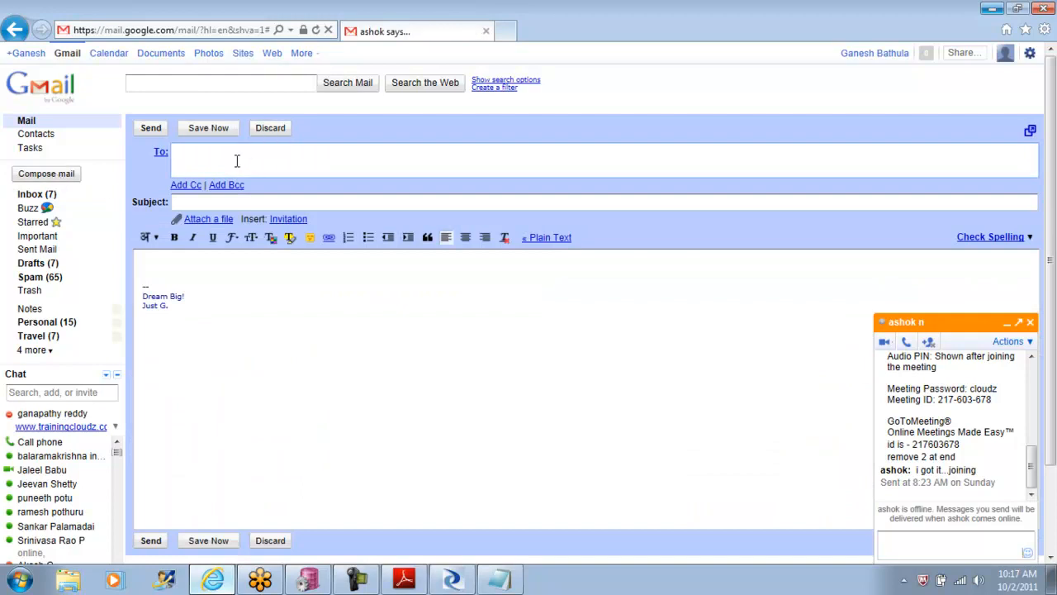
type("syed")
key("Return")
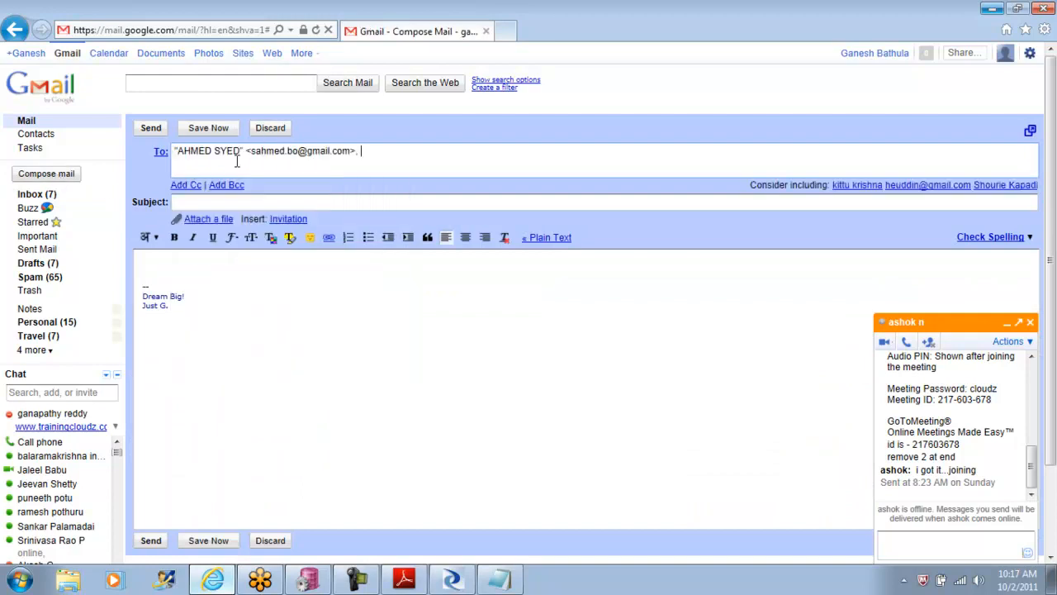
Step: Set the message subject to "DQ Example" and remove the signature from the body
left_click(220, 196)
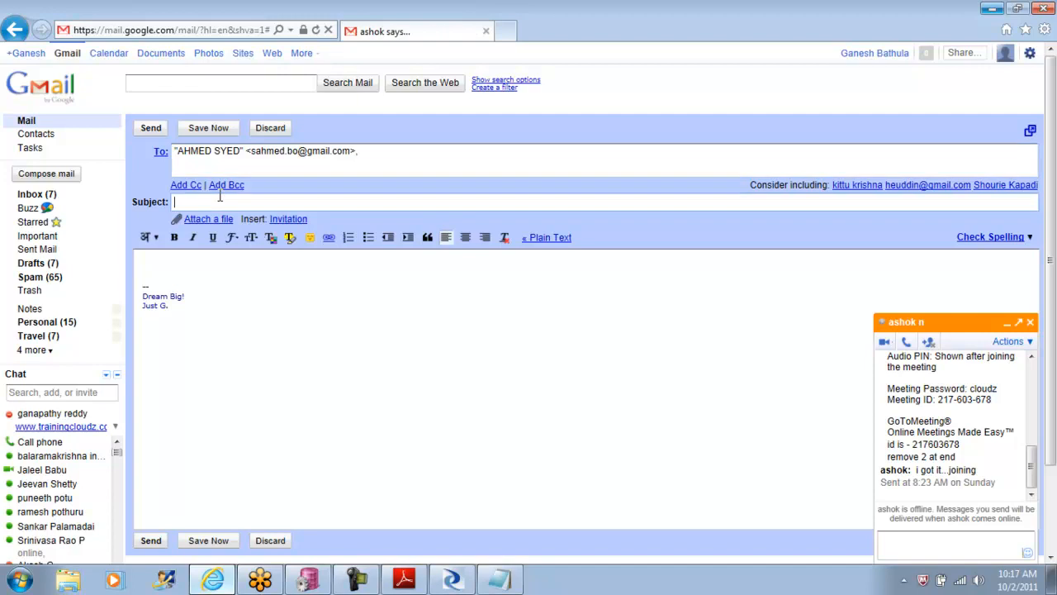
type("DQ ")
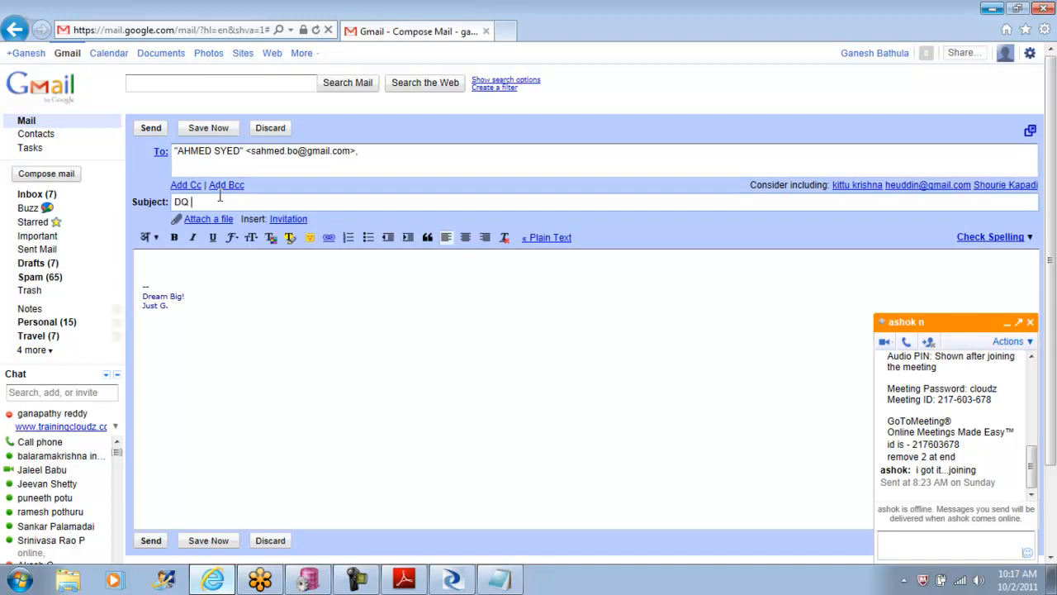
type("Example")
left_click_drag(180, 311, 130, 279)
key("Delete")
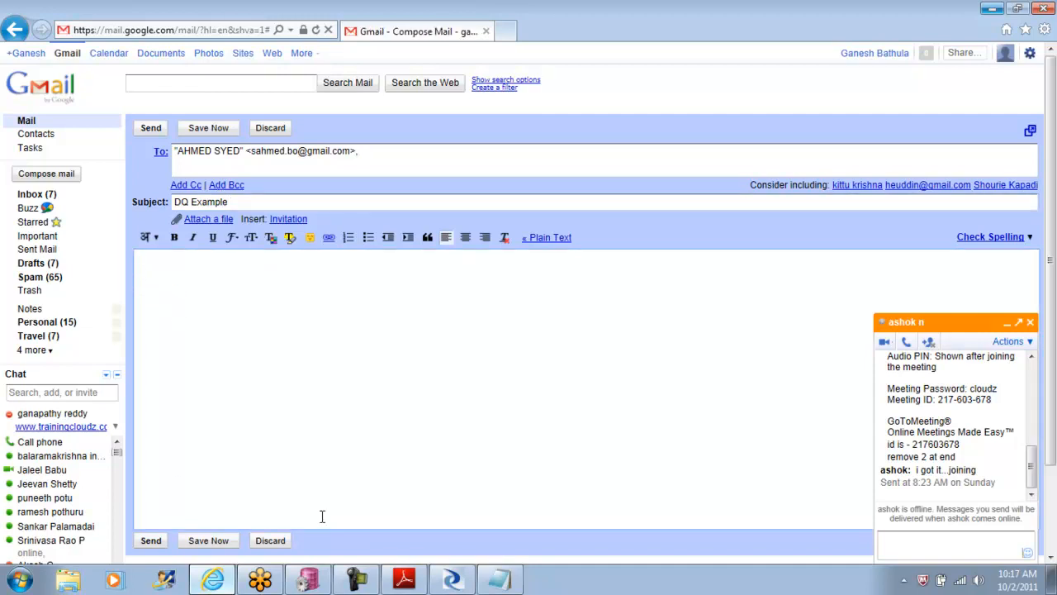
Step: Enter two people's first names separated by a comma on one line of the message body
type("Ah")
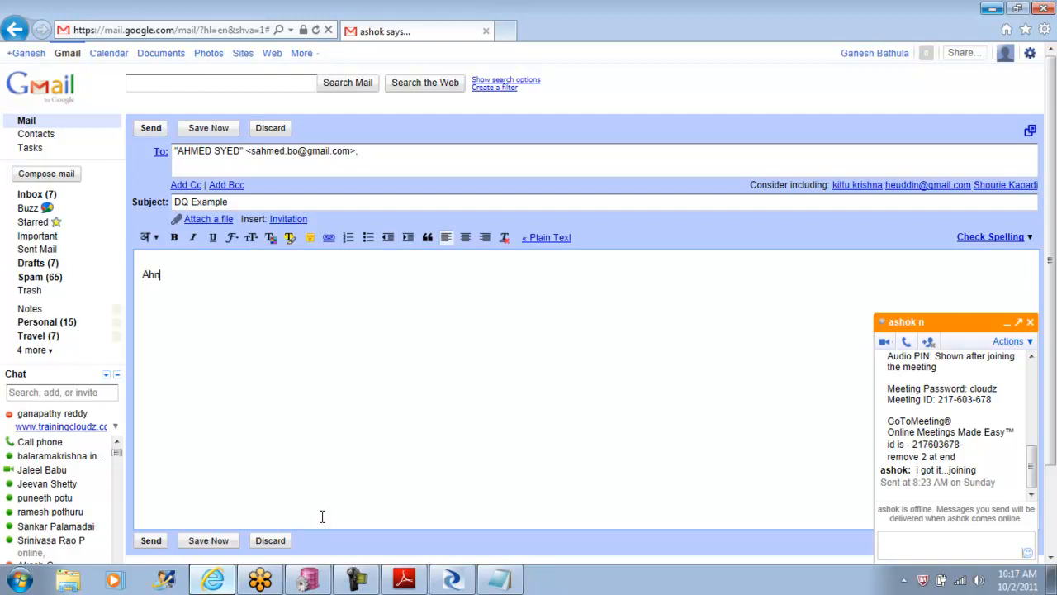
type("med")
key("Return")
left_click(215, 279)
type(", Helal")
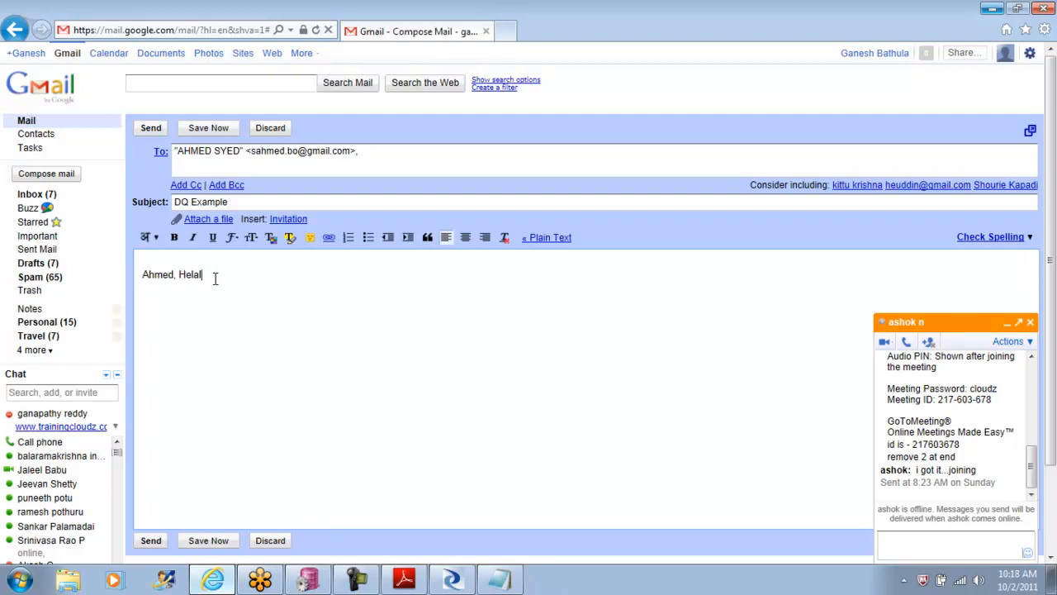
Step: Spell-check the message and look for correction suggestions on the highlighted name
left_click(1001, 237)
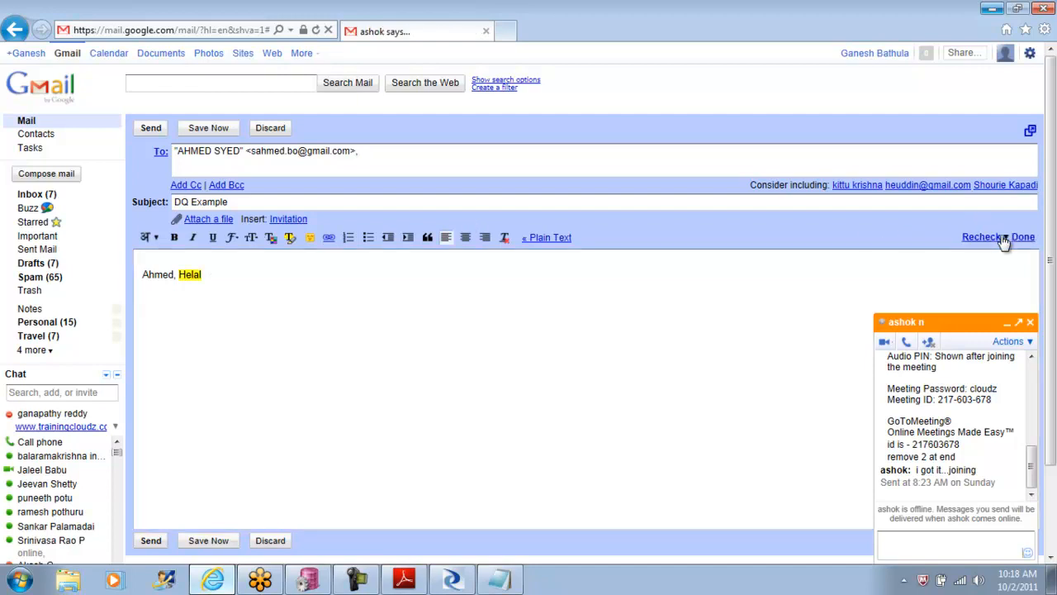
right_click(190, 280)
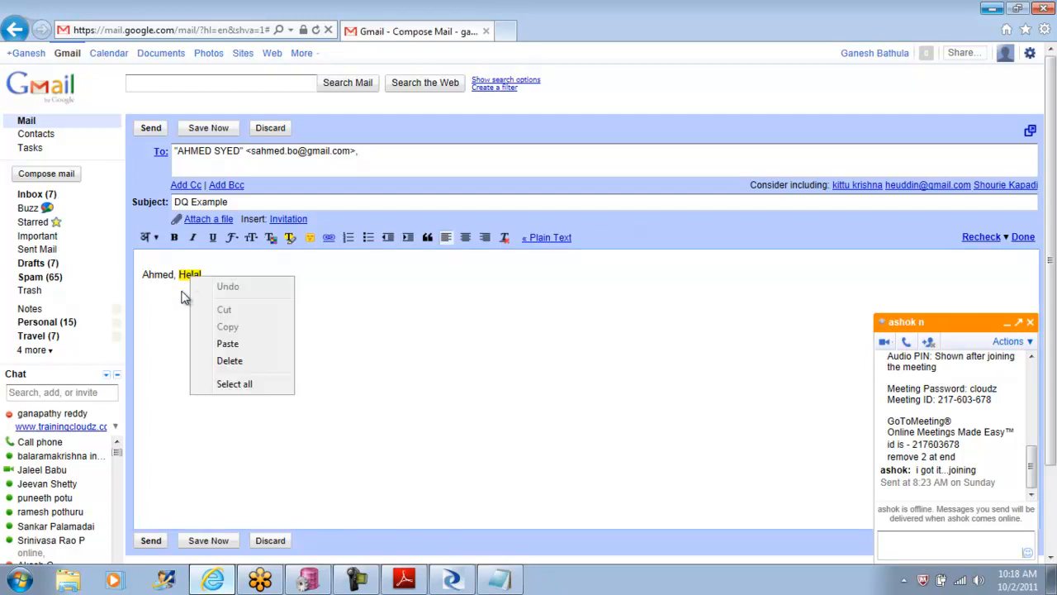
left_click(186, 291)
right_click(189, 281)
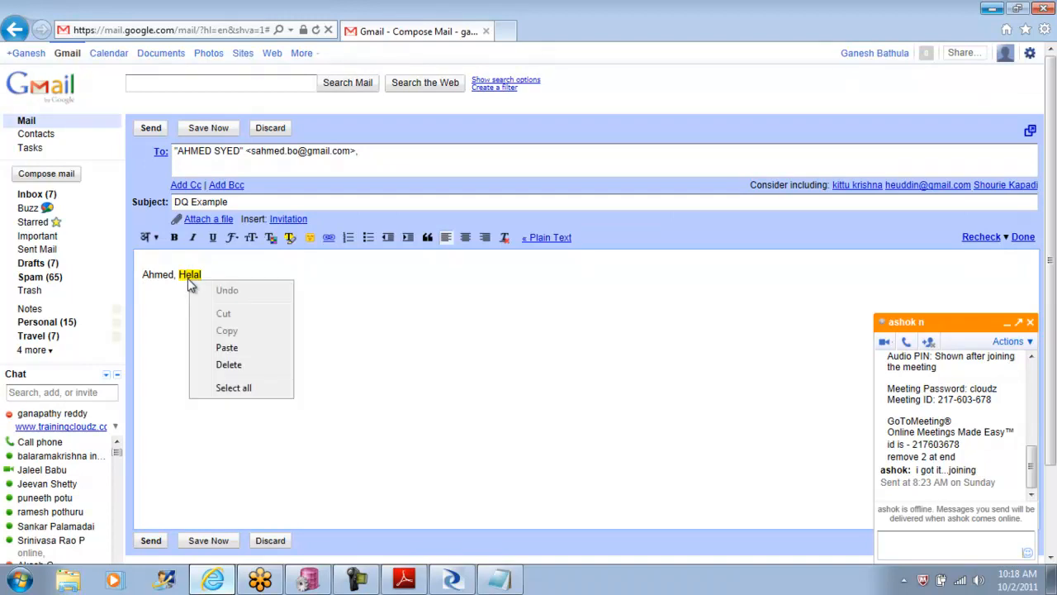
left_click(171, 324)
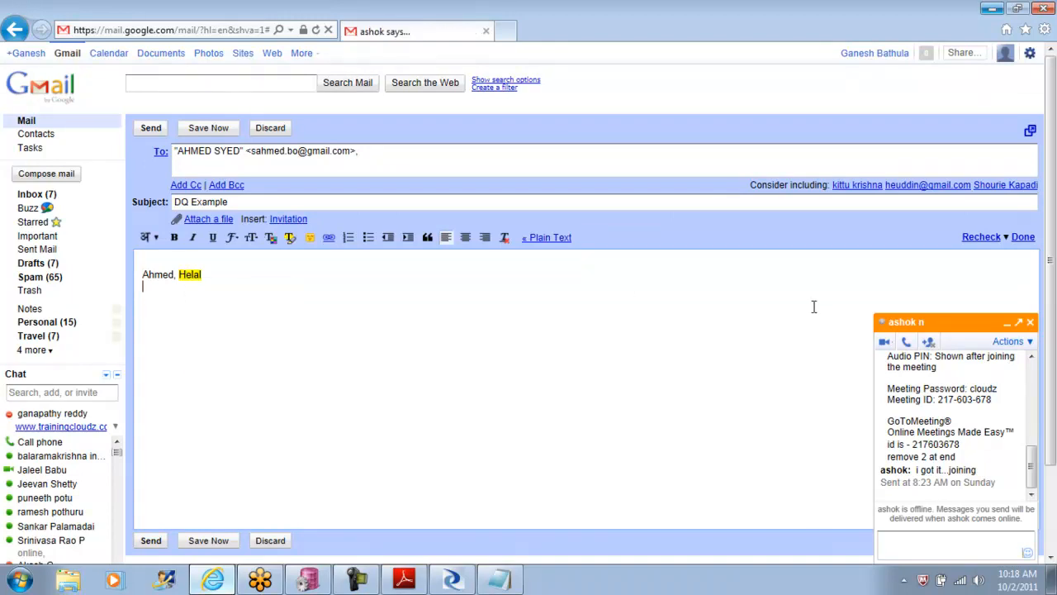
Step: End the spell check of the message and close the open chat window
left_click(1024, 238)
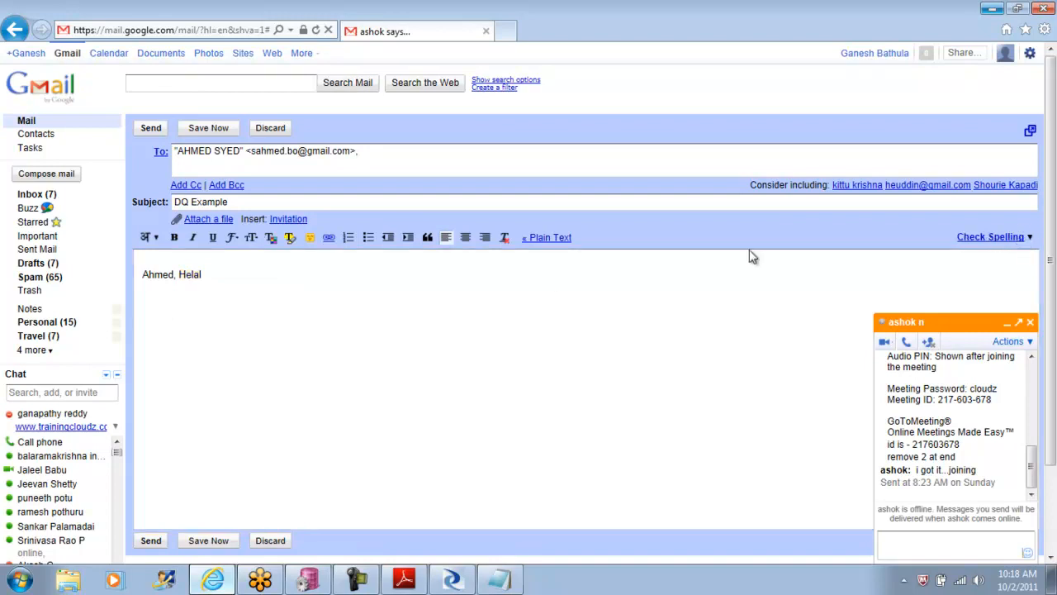
right_click(186, 275)
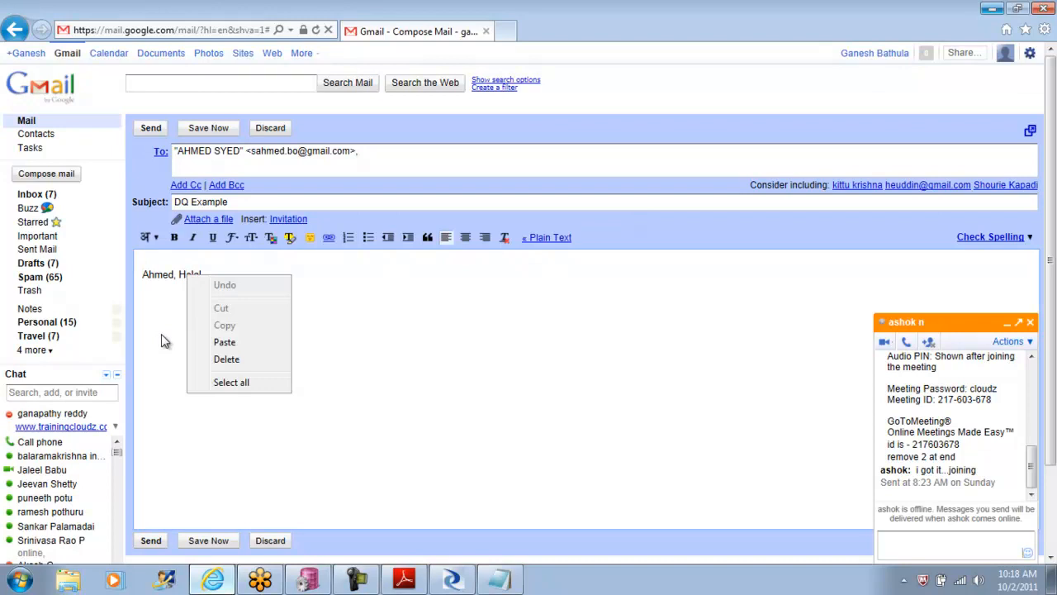
left_click(1031, 323)
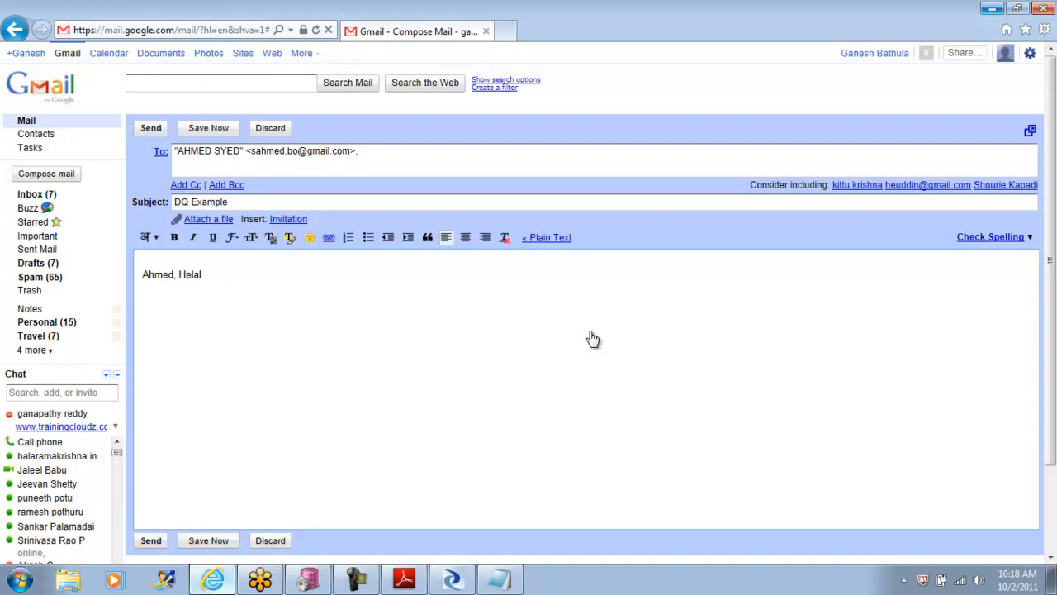
Step: Spell-check the message again and look through the correction suggestions for the highlighted second name
left_click(982, 240)
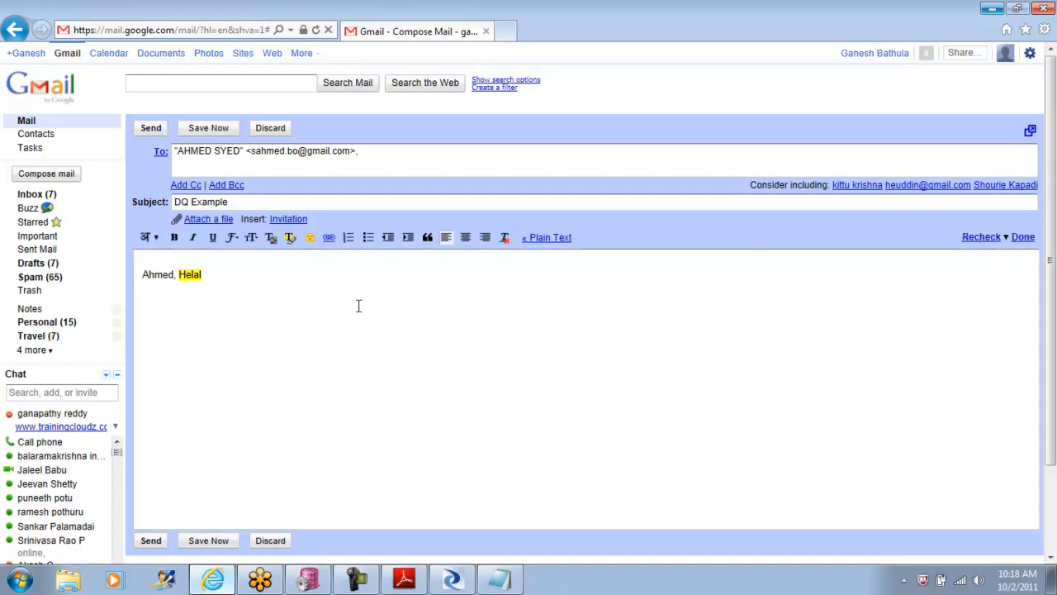
left_click(189, 275)
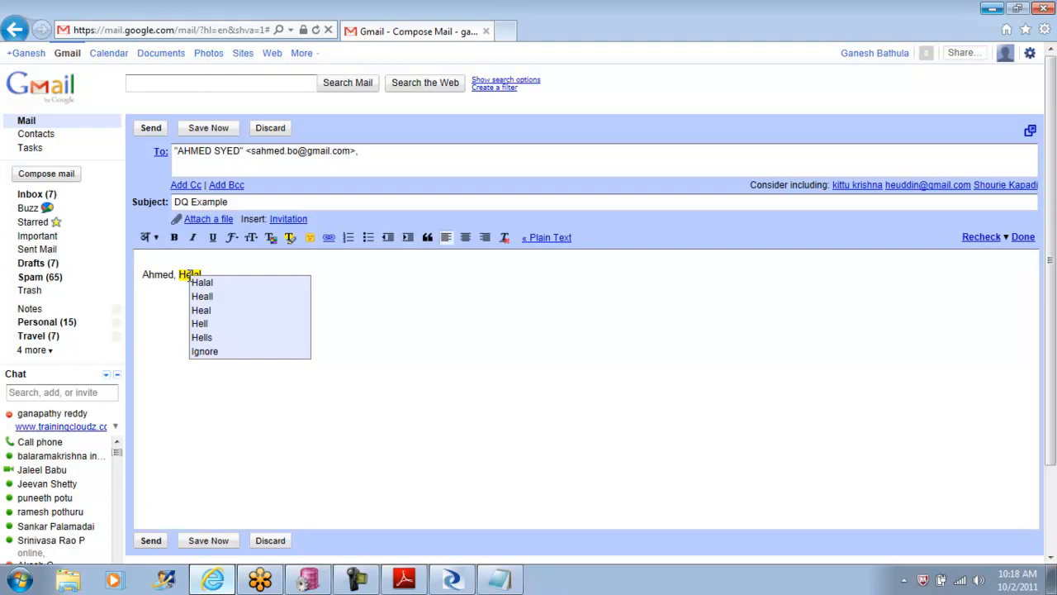
right_click(187, 279)
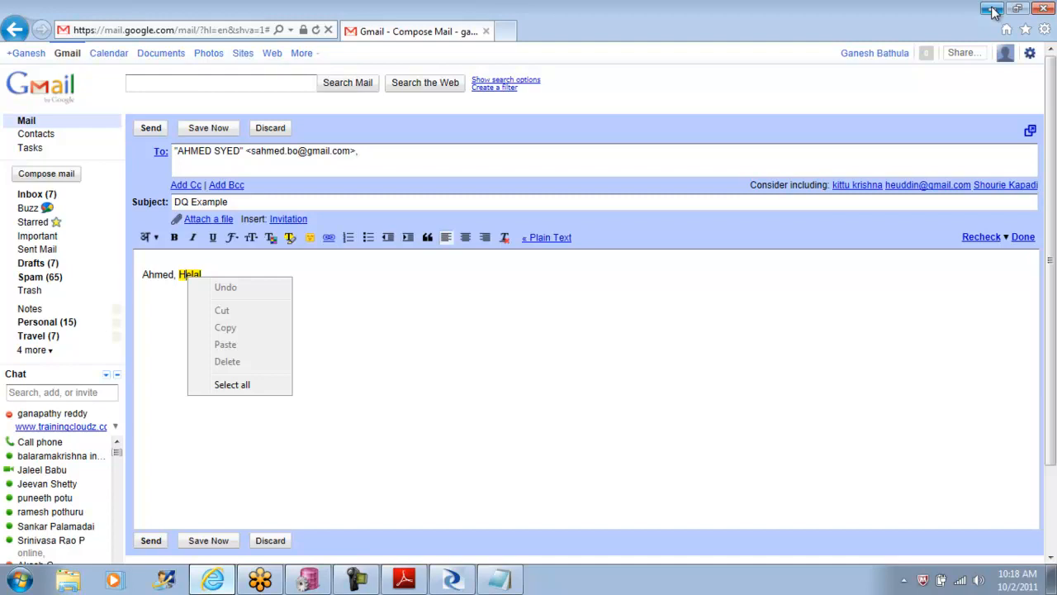
left_click(157, 274)
double_click(157, 274)
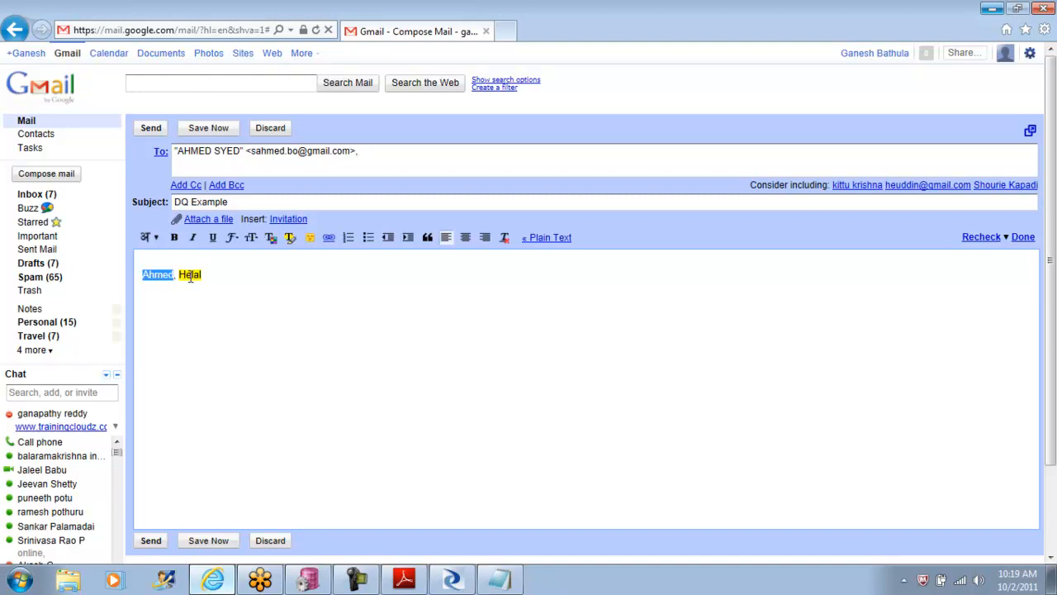
left_click(190, 275)
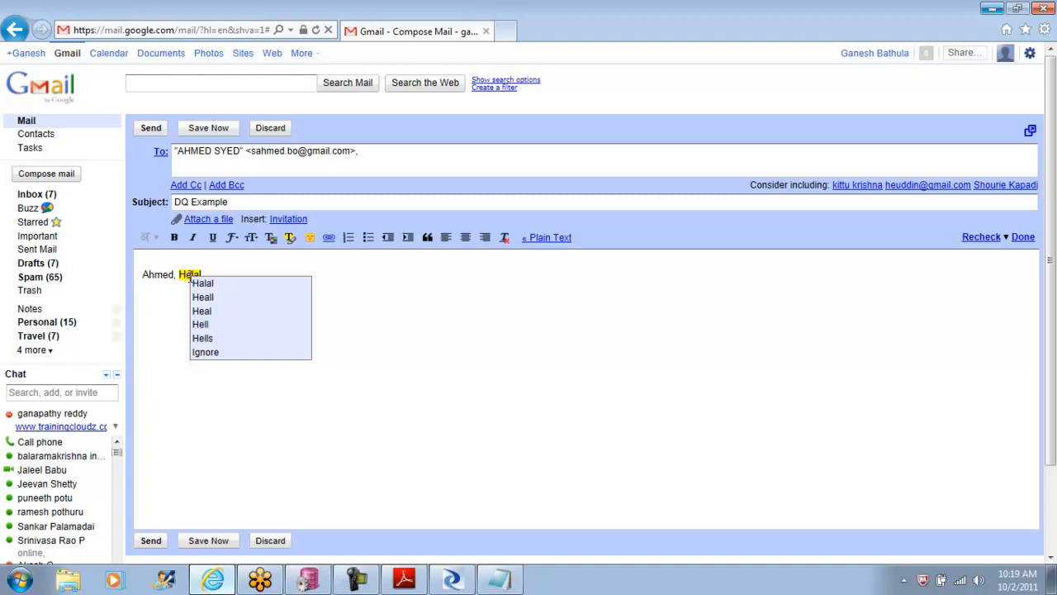
left_click(325, 297)
Step: Replace the two names in the message body with the word "debugger"
left_click_drag(224, 274, 72, 274)
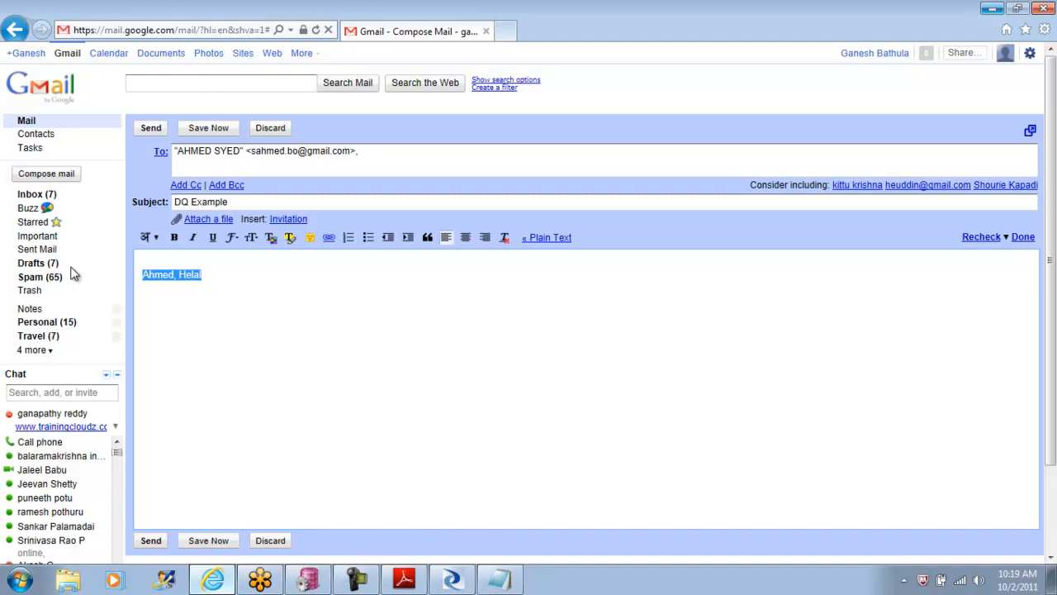
key("BackSpace")
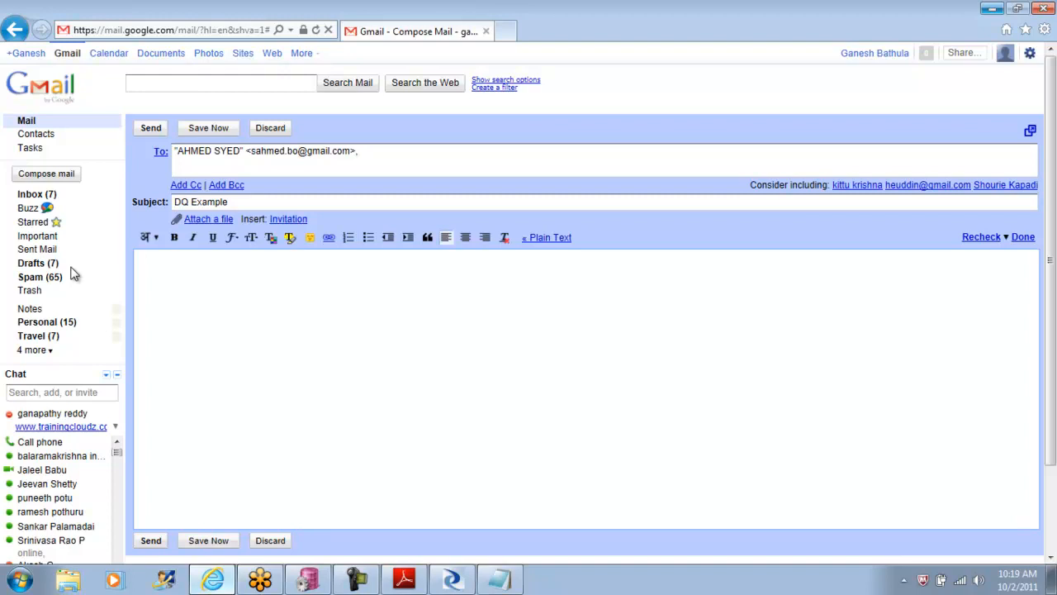
type("debugger")
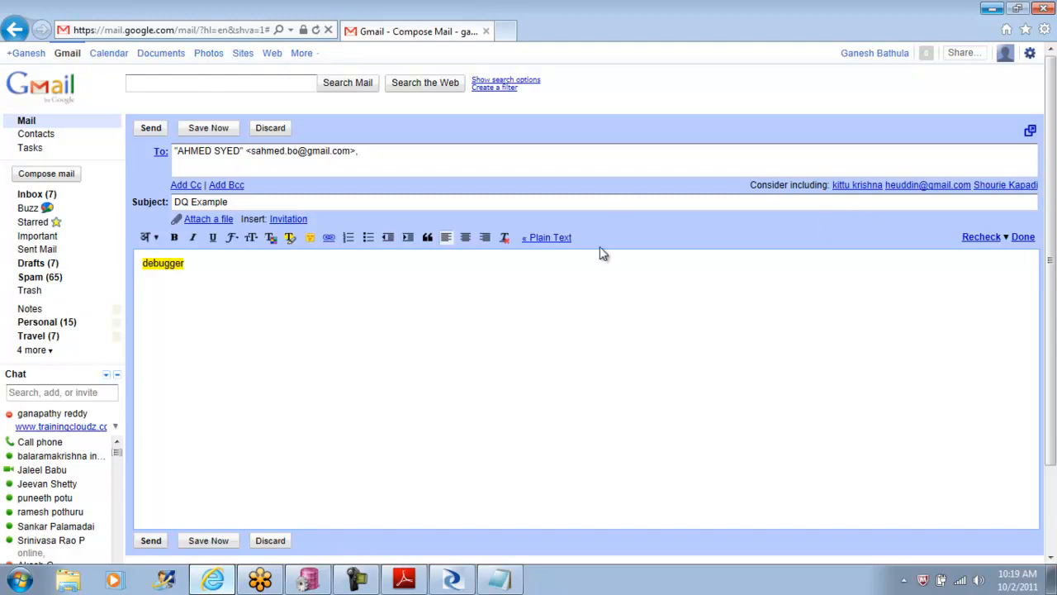
Step: Look for correction options on the word "debugger", both during the spell check and after ending it
right_click(165, 265)
left_click(367, 342)
left_click(1024, 238)
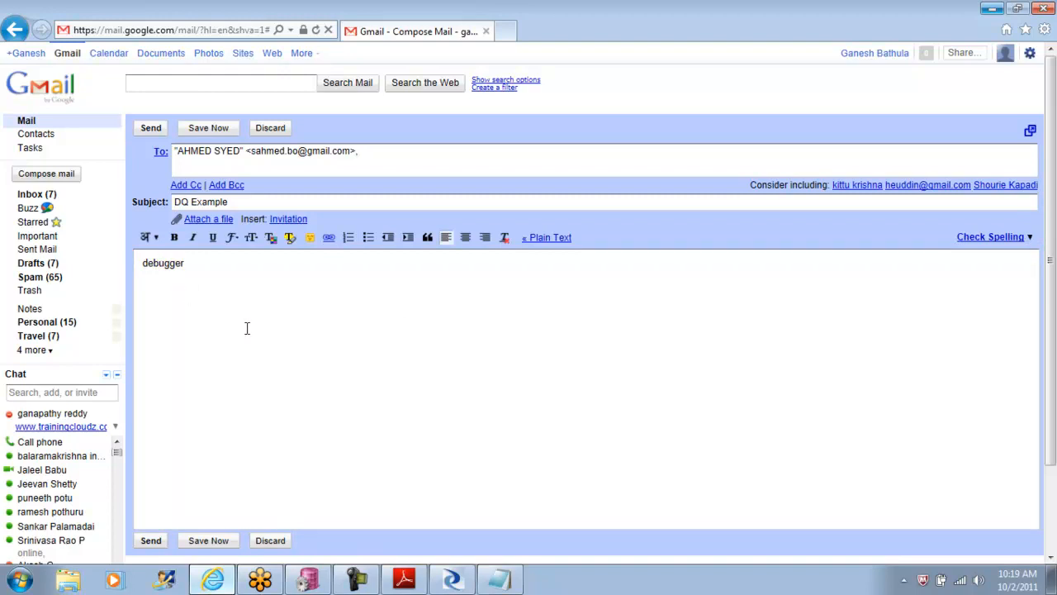
left_click(161, 260)
right_click(161, 261)
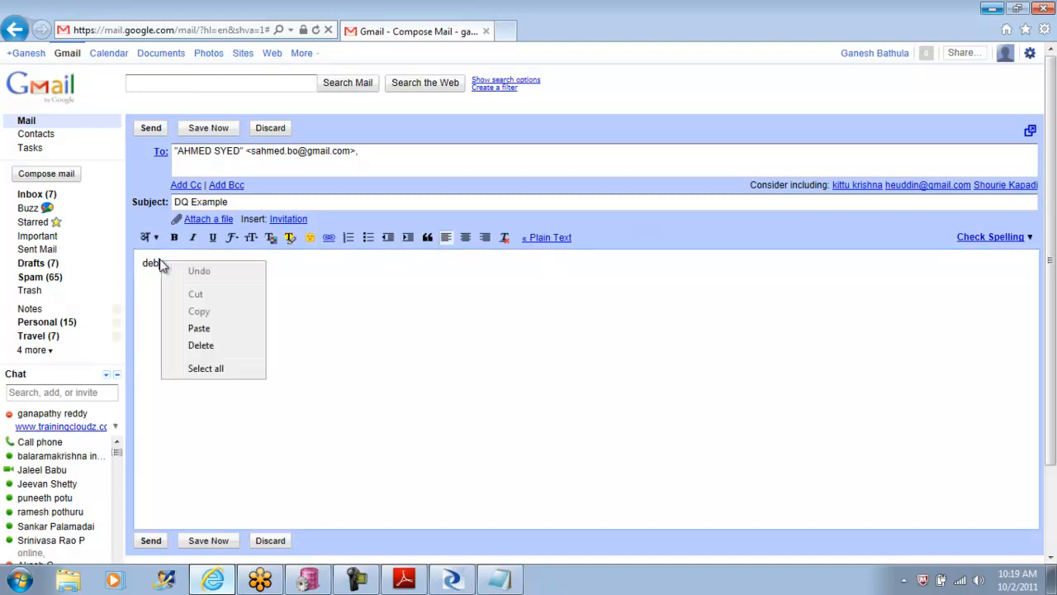
left_click(155, 321)
Step: Replace "debugger" with a person's first name, spell-check it and ignore the flagged spelling
left_click_drag(194, 266, 67, 263)
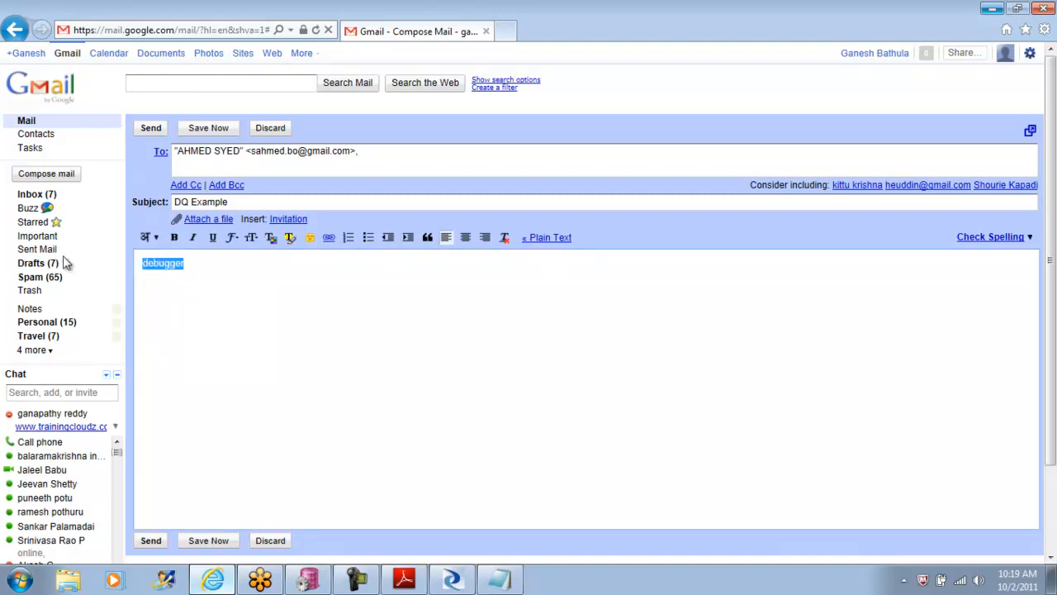
type("Helal")
left_click(1006, 237)
left_click(155, 264)
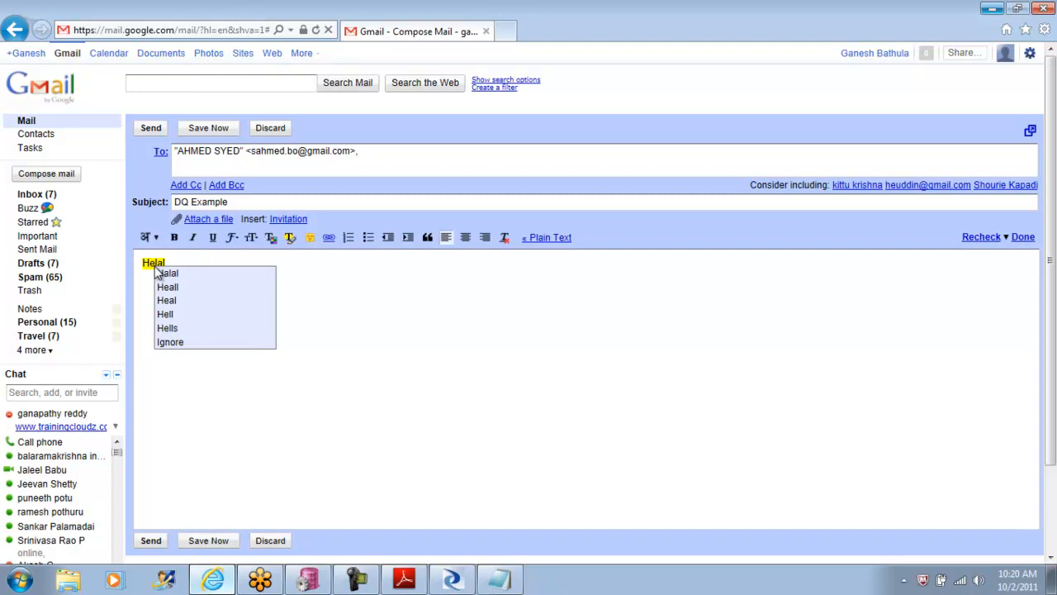
left_click(178, 346)
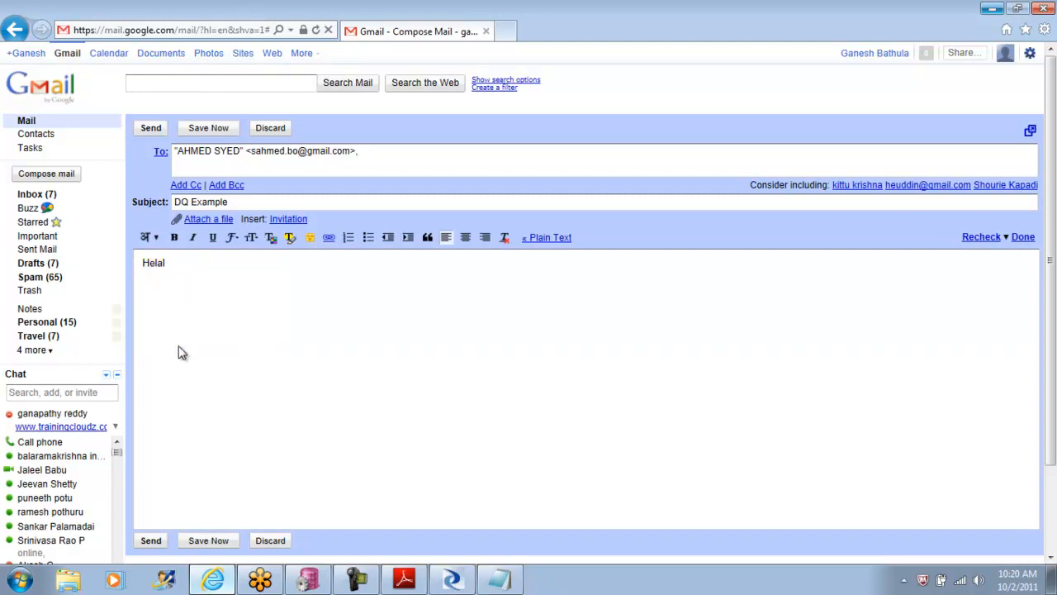
right_click(150, 267)
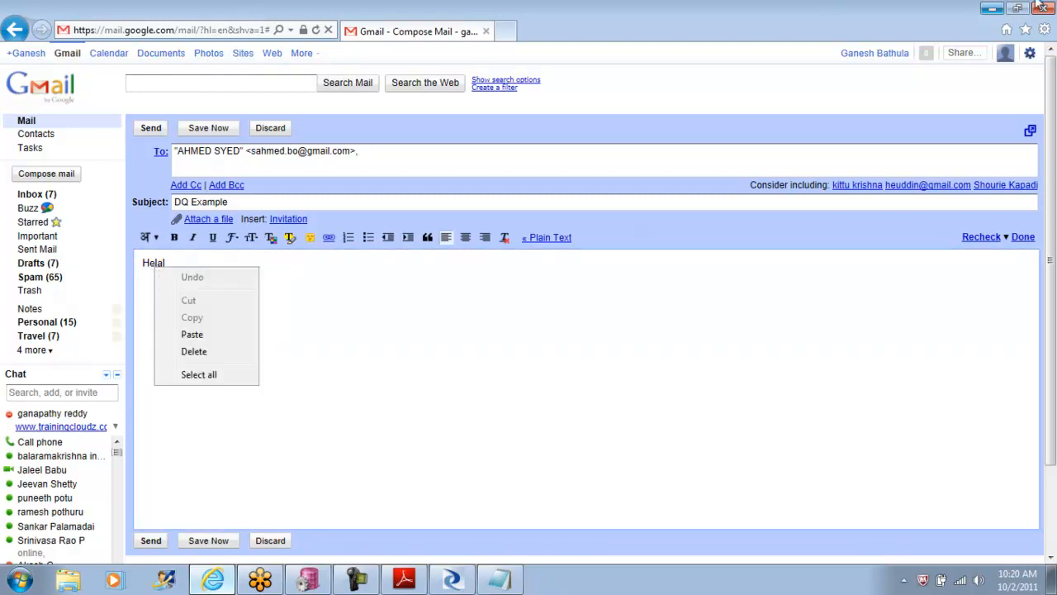
Step: Clear the desktop by minimizing the browser, Data Services Designer and PL/SQL Developer, and close the ODS_ORA.sql script in Notepad
left_click(993, 13)
left_click(994, 12)
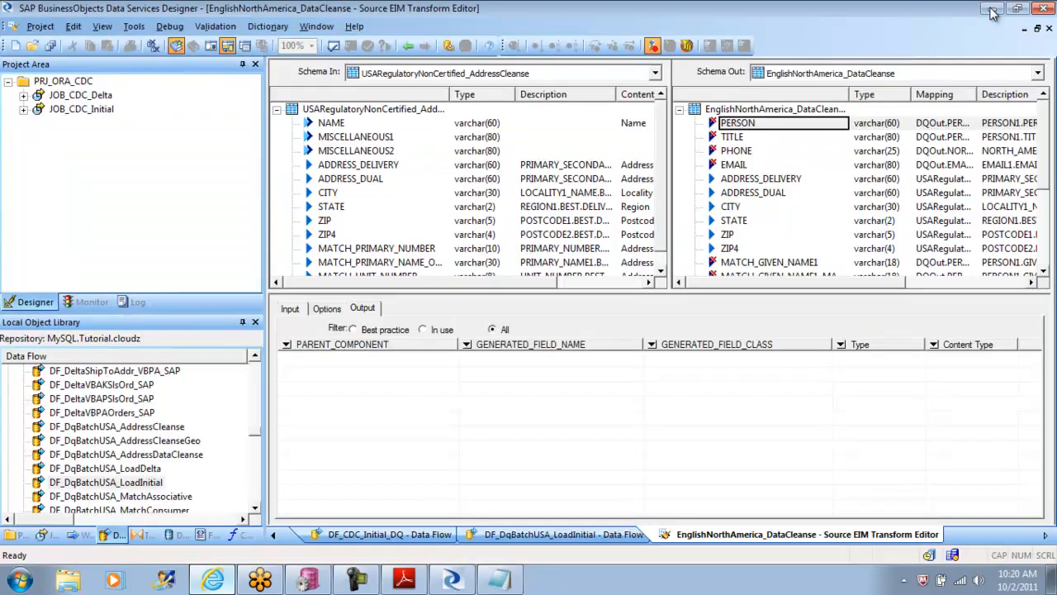
left_click(993, 12)
left_click(993, 11)
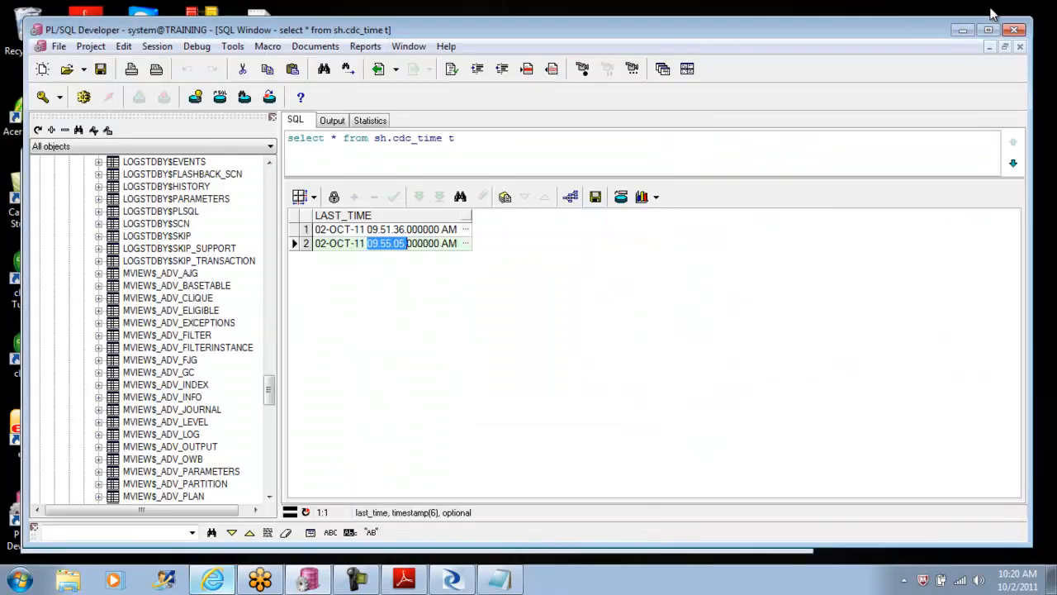
left_click(965, 31)
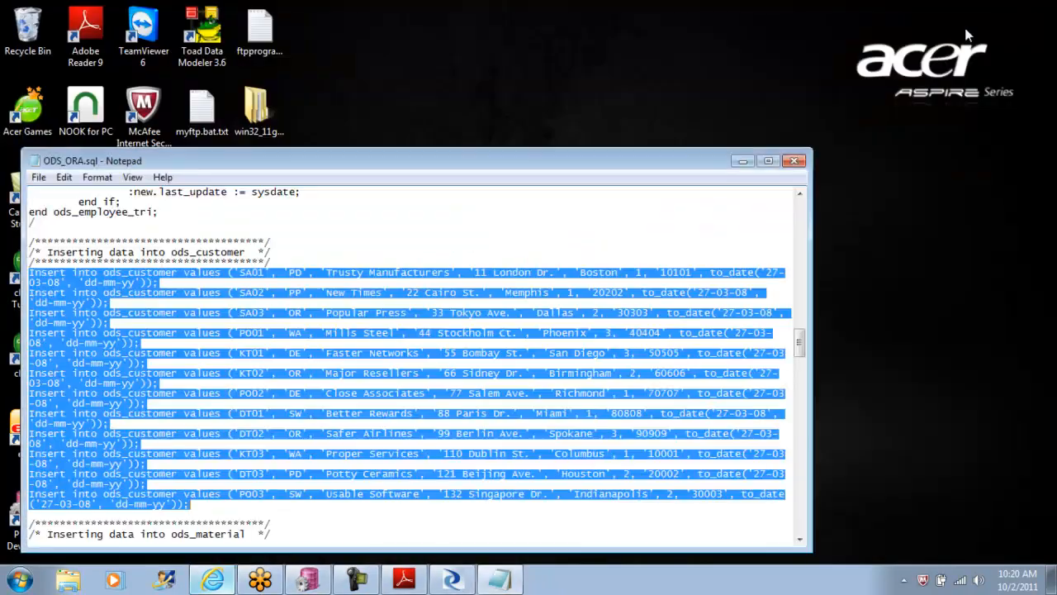
left_click(796, 161)
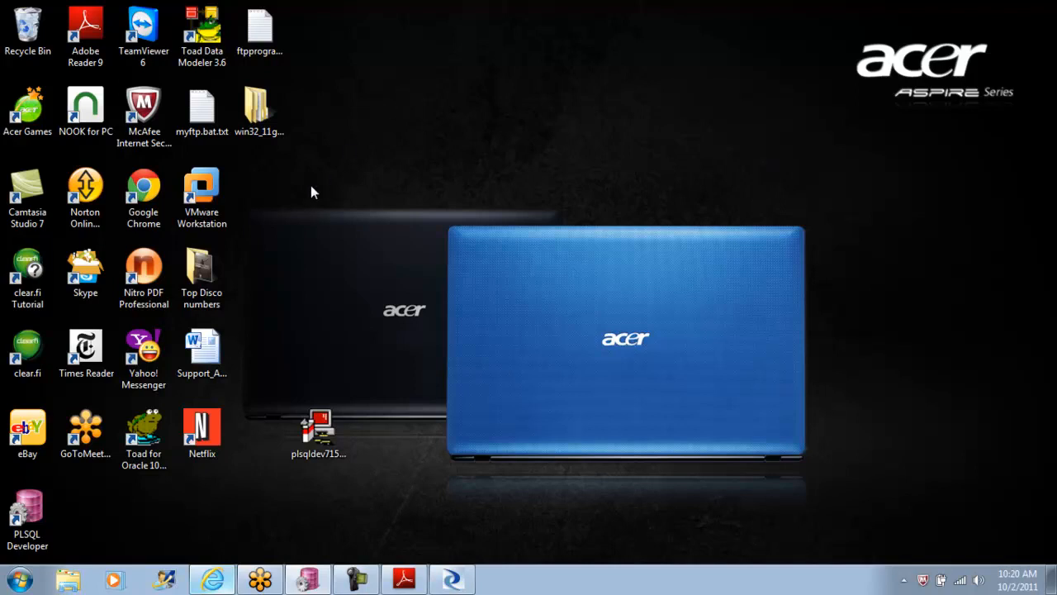
Step: Create a Microsoft Word document on the desktop under its default name and open it, dismissing the activation wizard
right_click(384, 129)
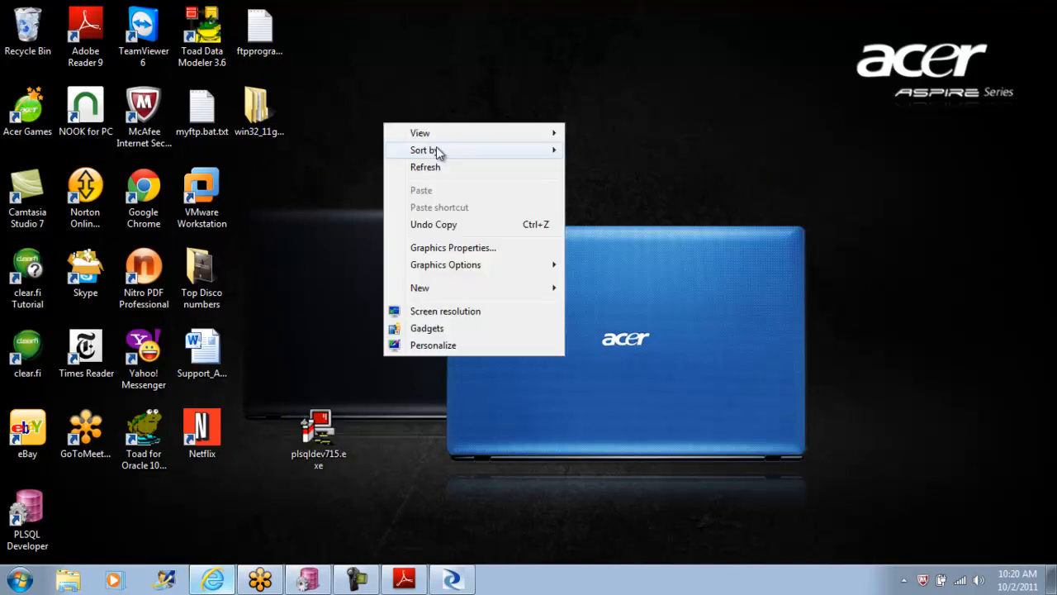
mouse_move(462, 290)
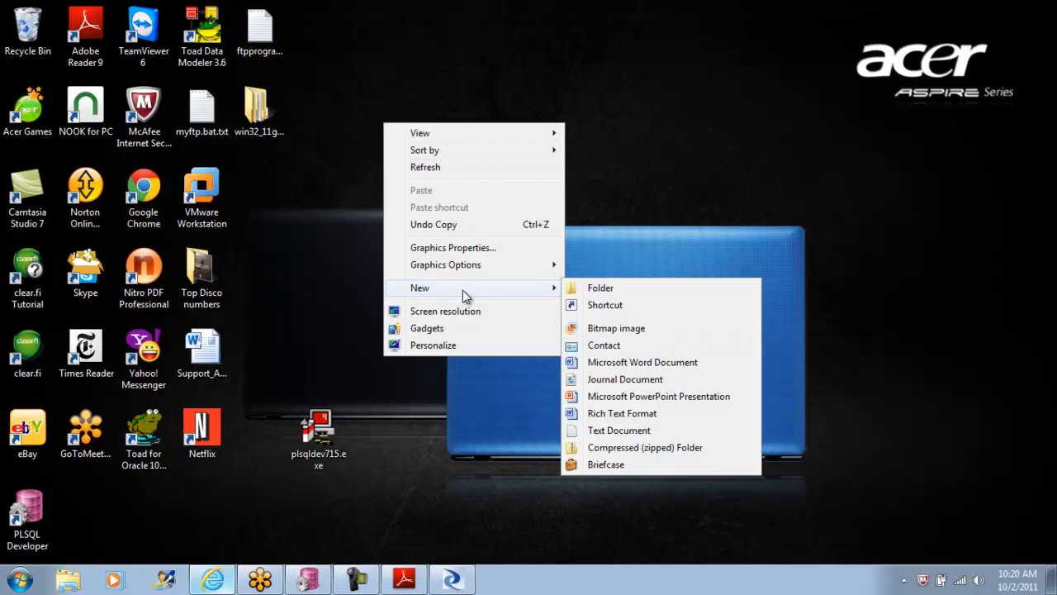
left_click(678, 365)
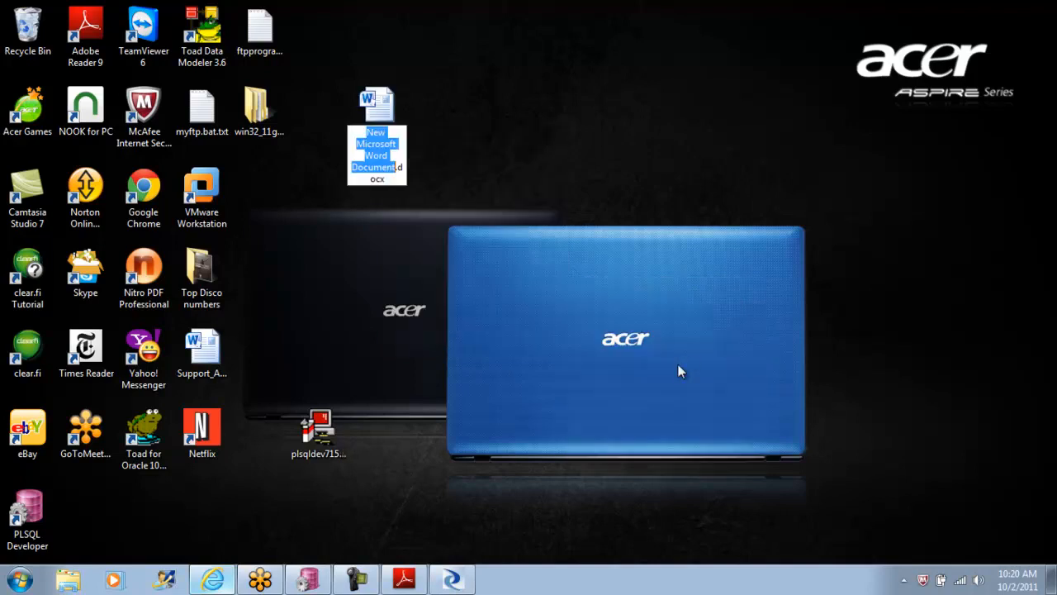
key("Return")
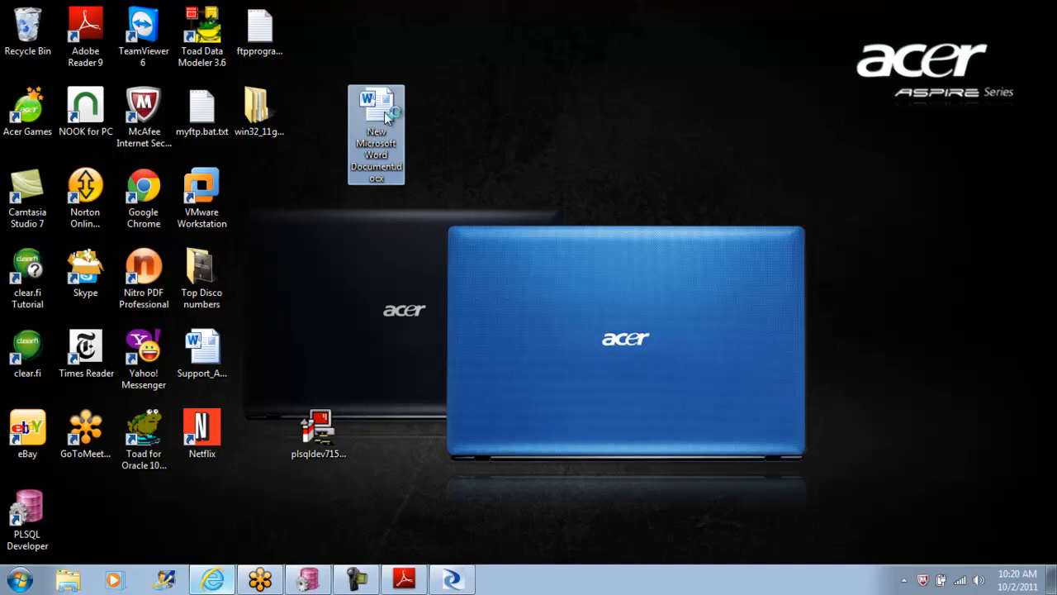
double_click(387, 116)
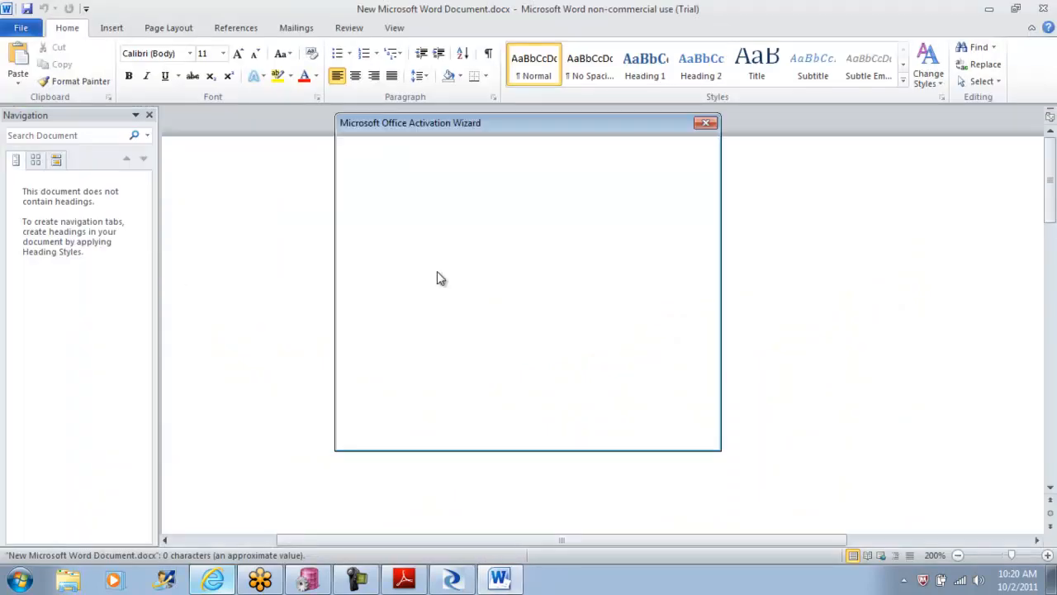
left_click(682, 438)
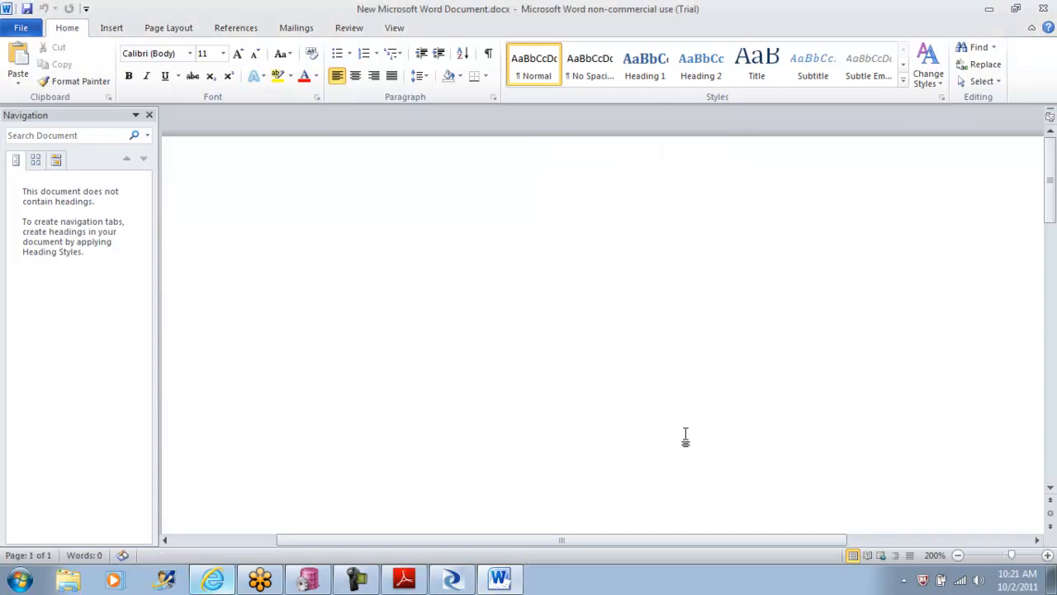
Step: Enter a person's first name in the document and check it for spelling options
type("Helal")
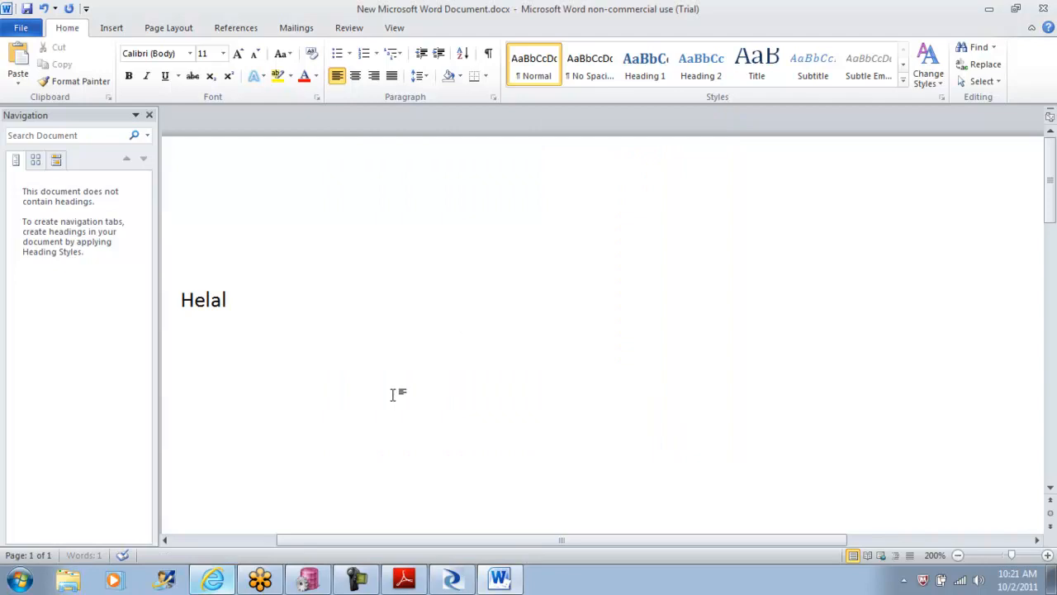
left_click(202, 301)
right_click(203, 301)
left_click(266, 291)
Step: Enter a second person's name after the first one and add its flagged spelling to the dictionary
type("Ganaparthy")
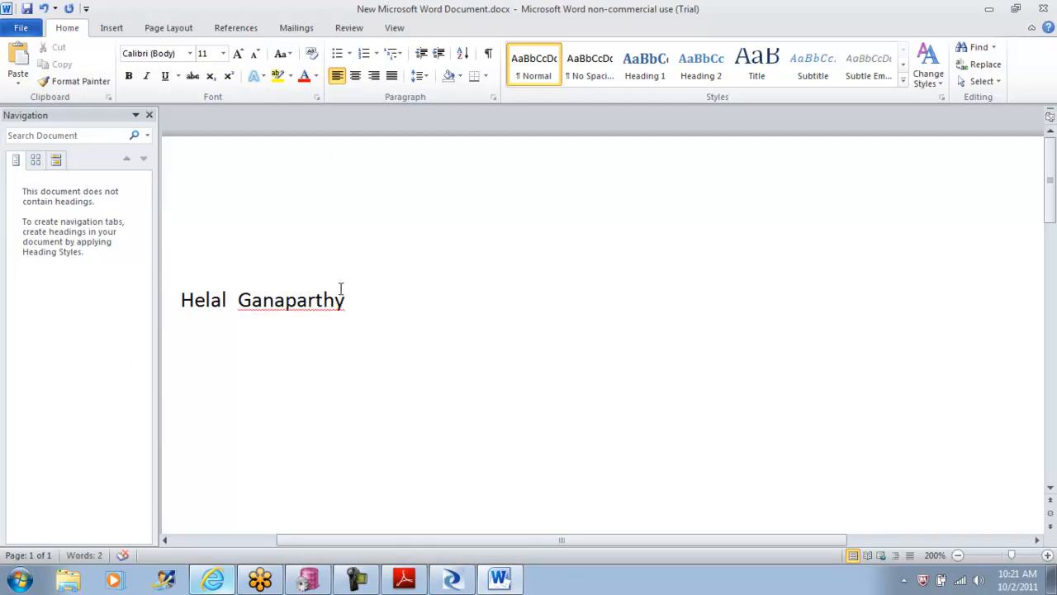
right_click(276, 308)
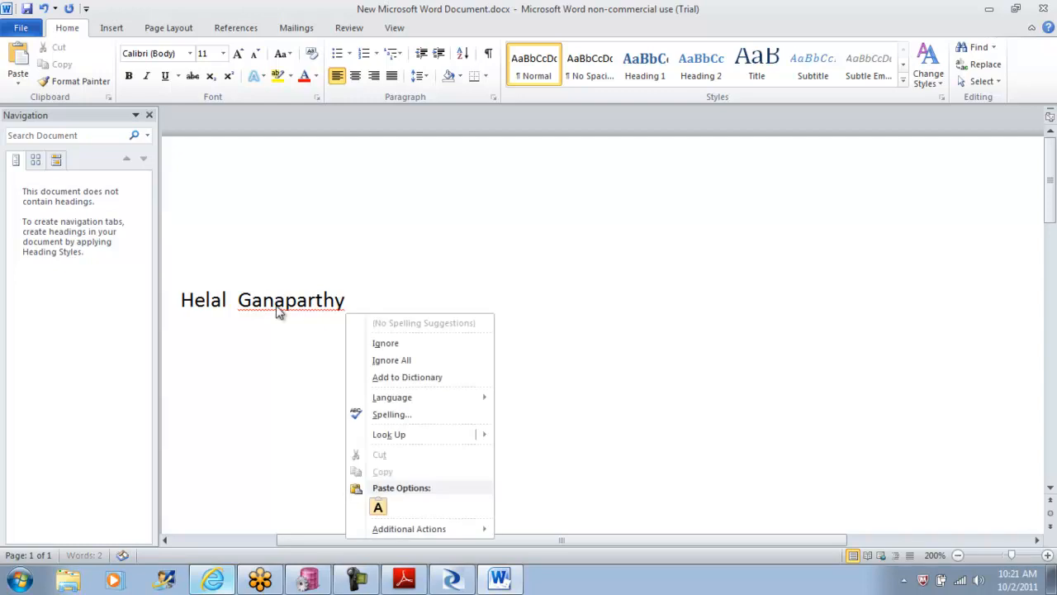
left_click(403, 376)
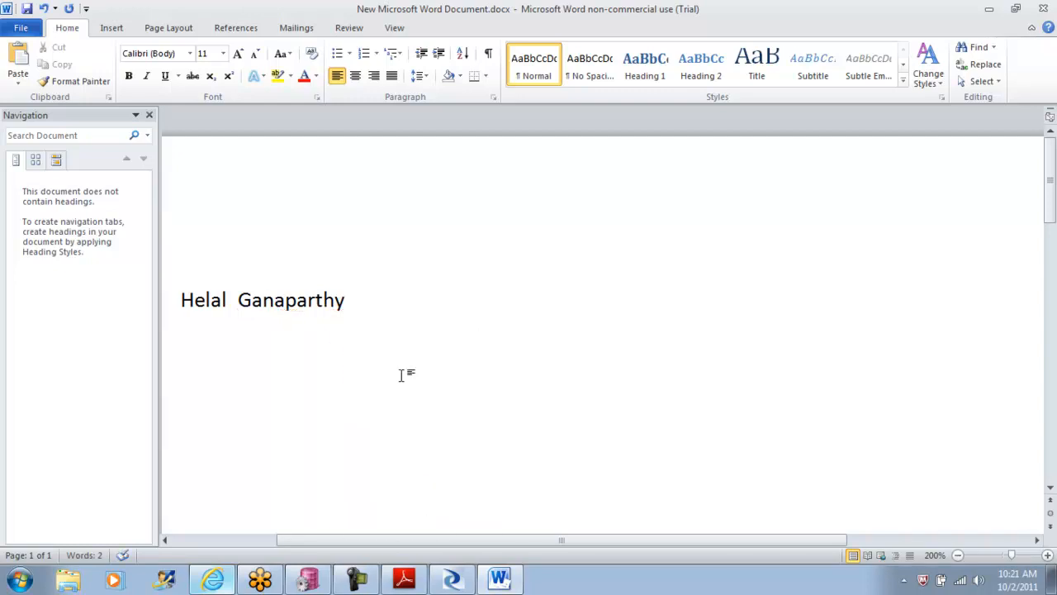
Step: Switch back to Data Services Designer and examine the person gender standardization options of the EnglishNorthAmerica_DataCleanse transform
left_click(453, 578)
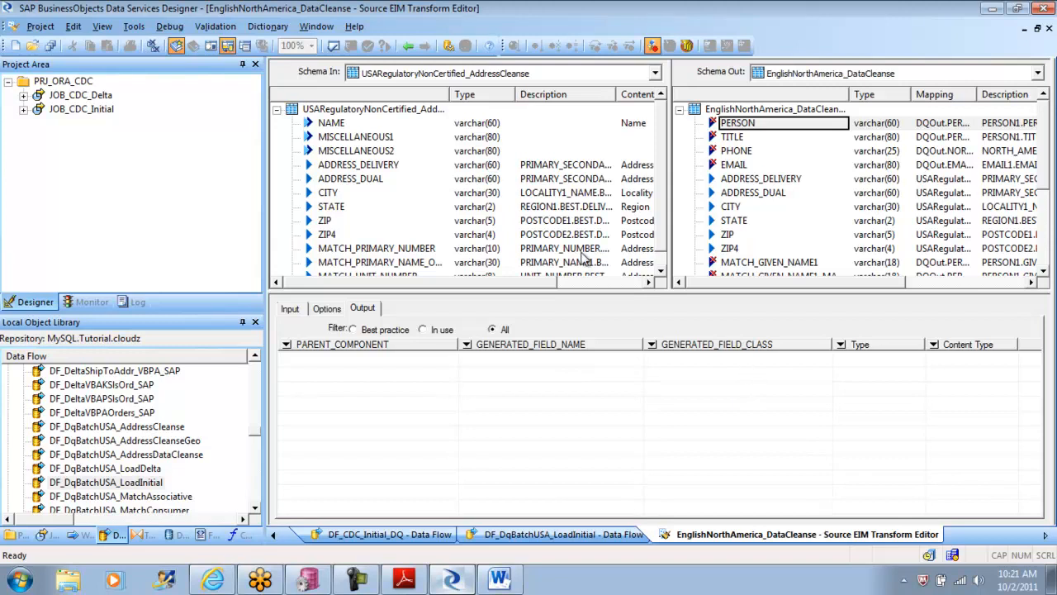
left_click(329, 310)
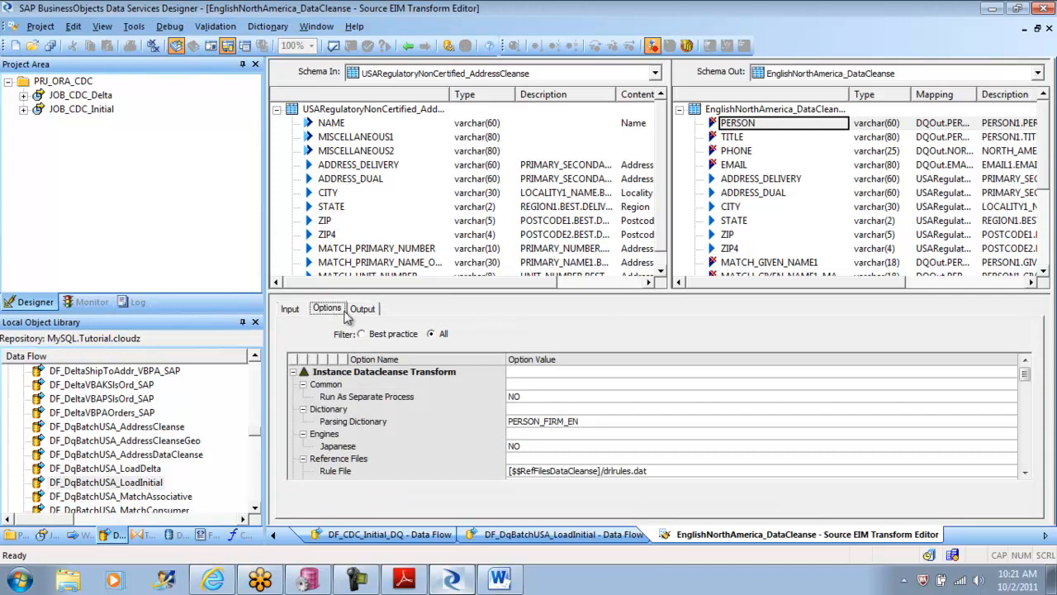
left_click_drag(1025, 375, 1026, 406)
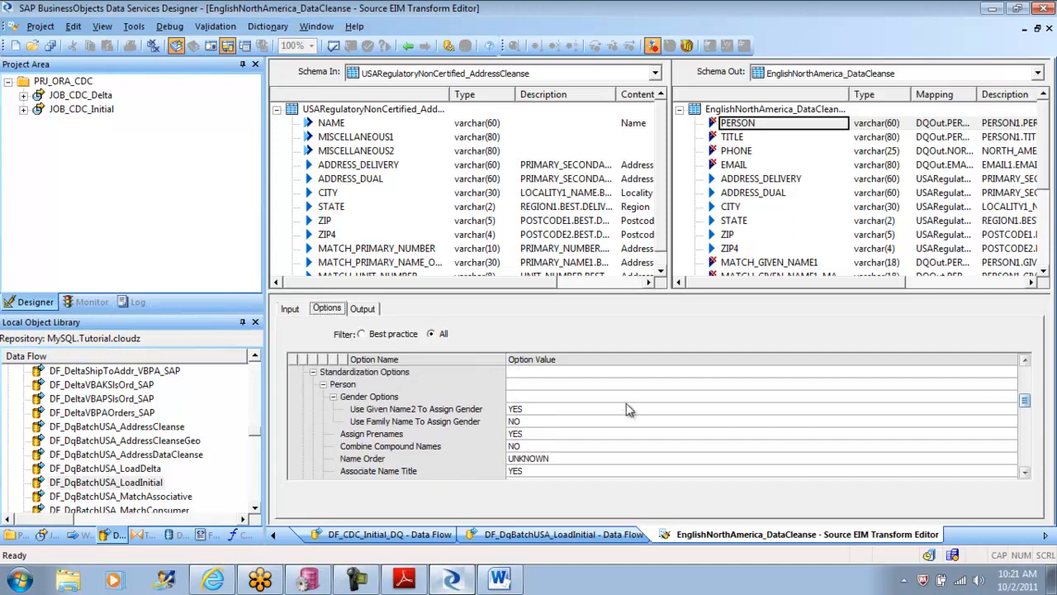
left_click(406, 411)
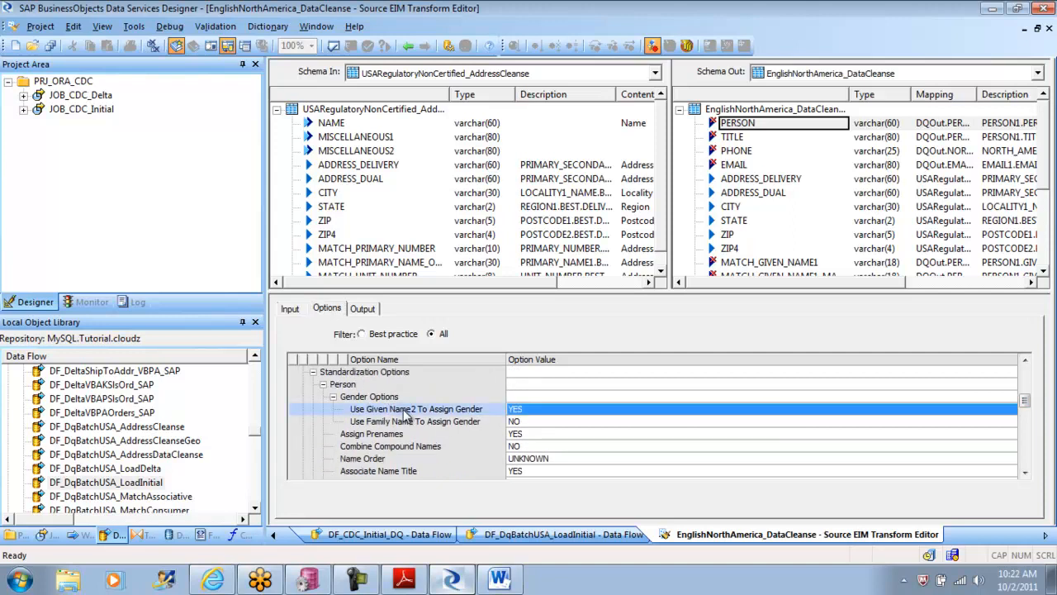
Step: Examine the family name gender option, the input field mappings and the reference file options of the Data Cleanse transform
left_click(517, 423)
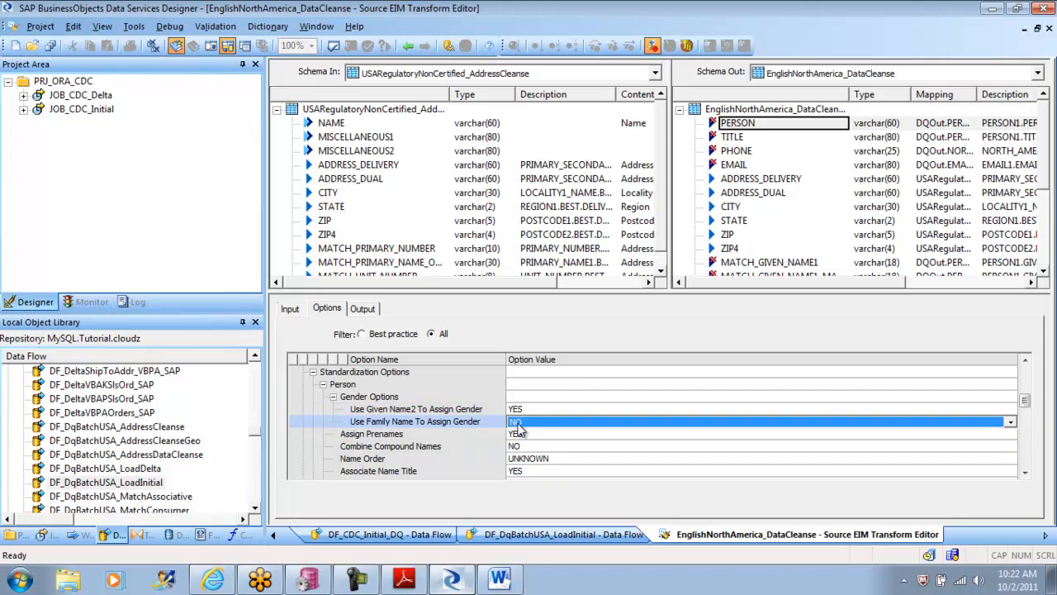
left_click(295, 308)
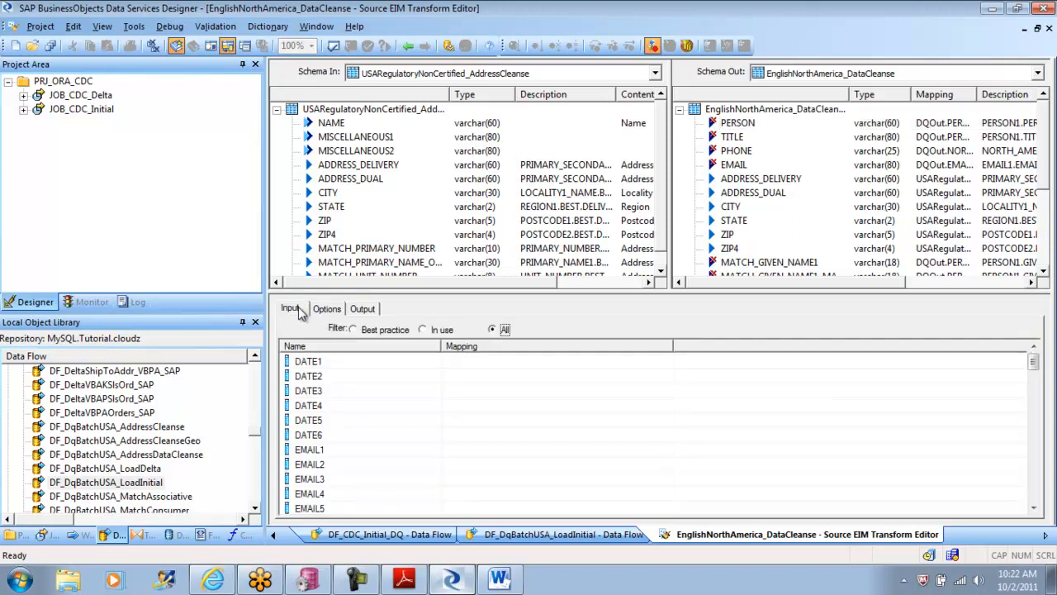
left_click_drag(1033, 364, 1036, 388)
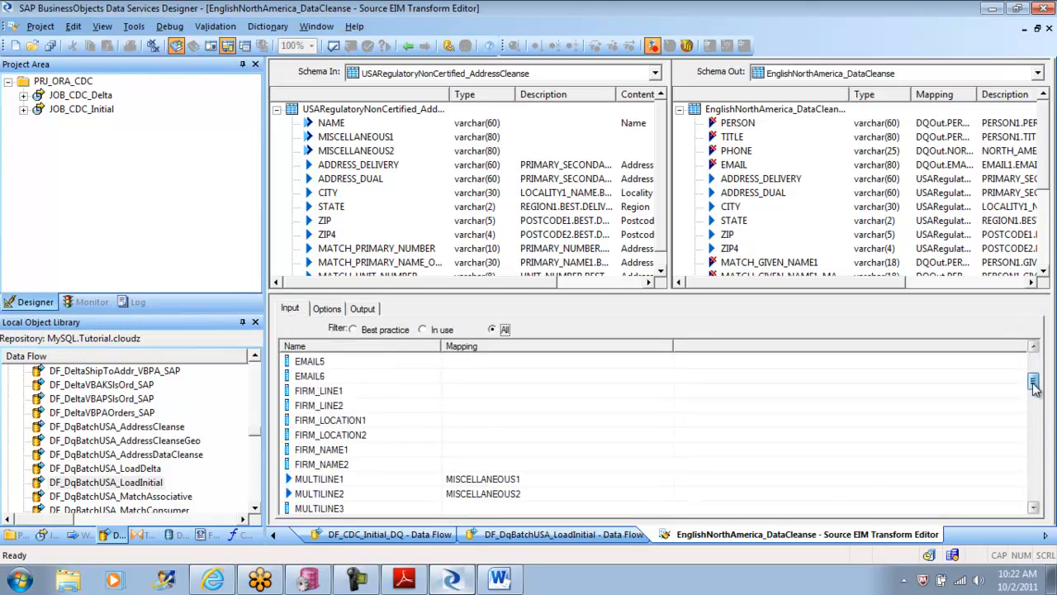
left_click(328, 310)
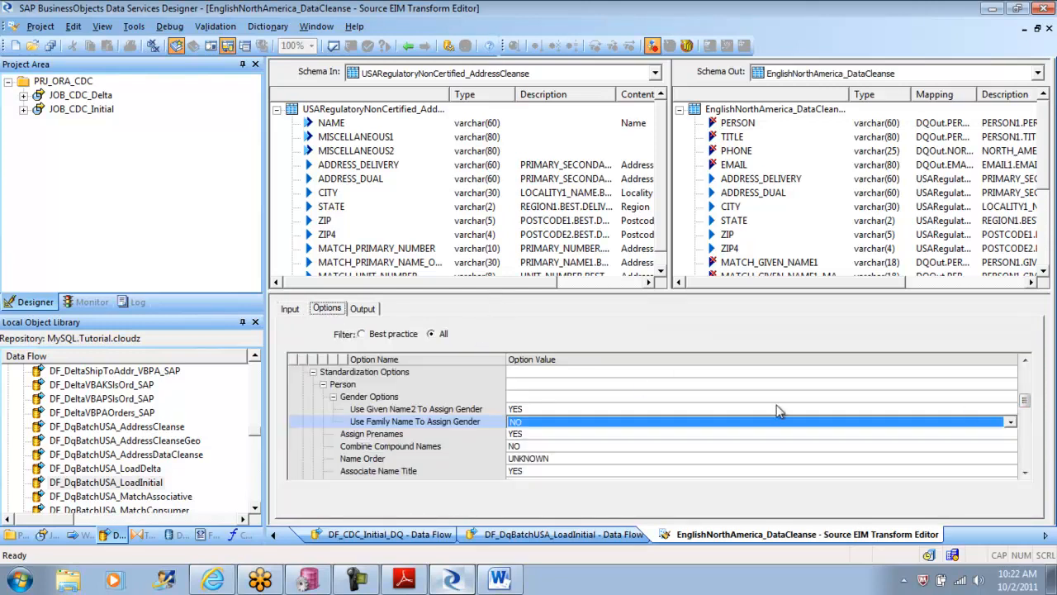
mouse_move(1024, 401)
left_mouse_down()
mouse_move(1029, 449)
mouse_move(1025, 385)
left_mouse_up()
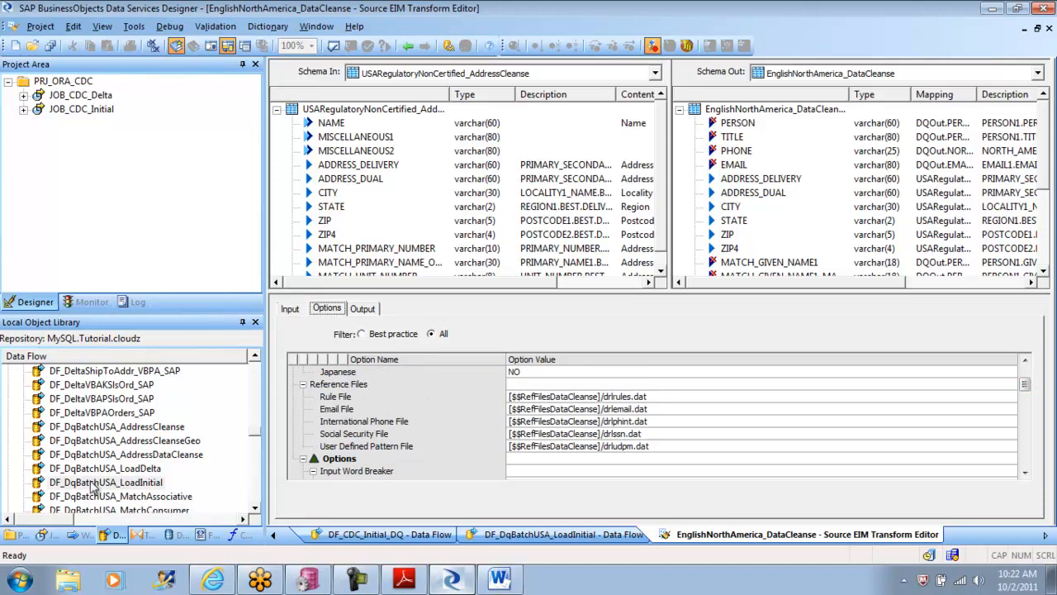
Step: In Windows Explorer, browse to C:\Program Files (x86)\Business Objects\BusinessObjects Data Services\DataQuality\reference_data
left_click(65, 582)
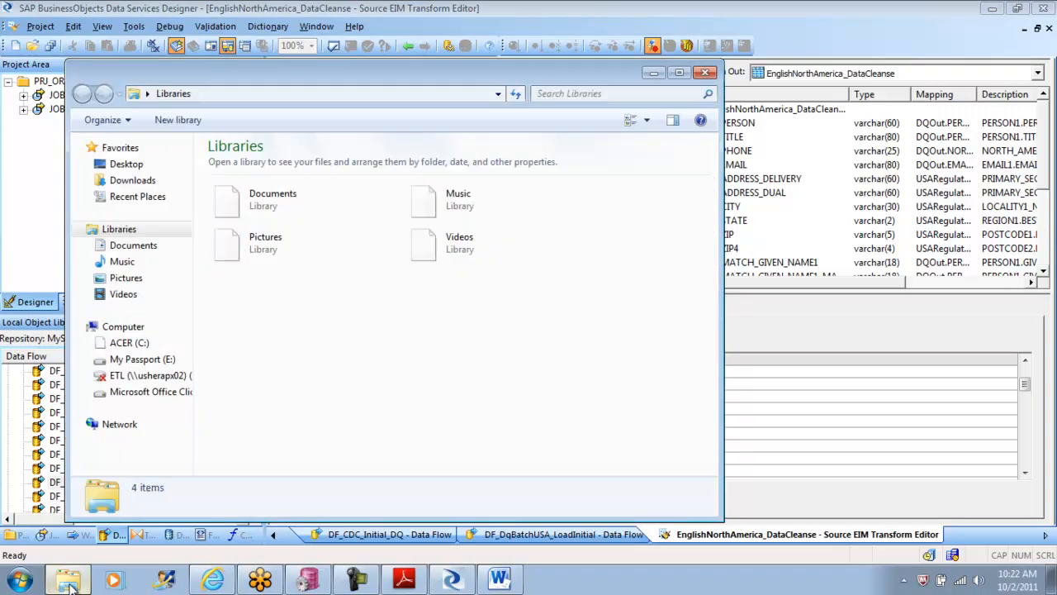
left_click(138, 198)
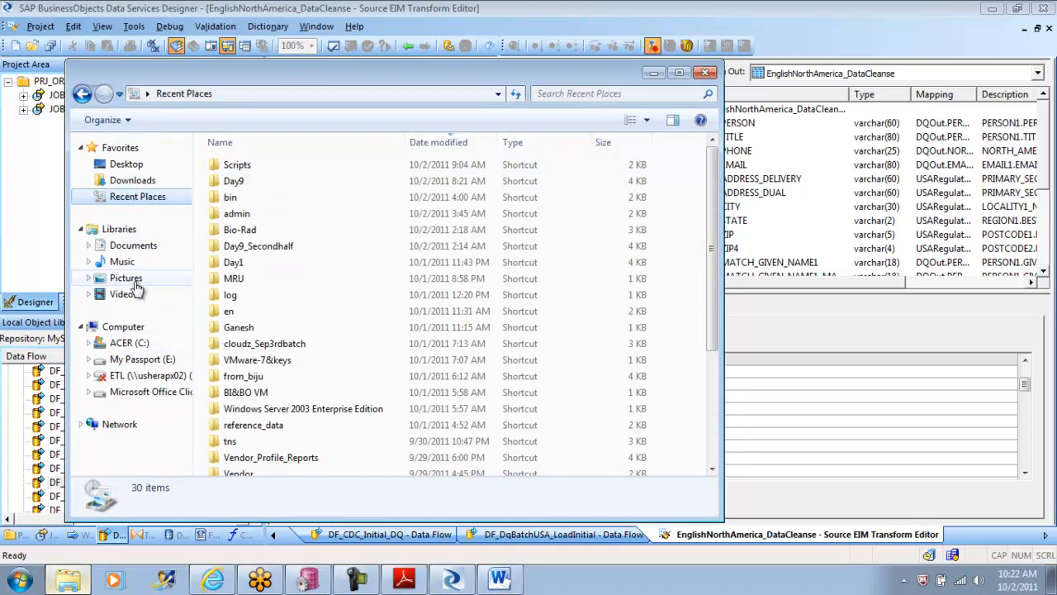
left_click(133, 343)
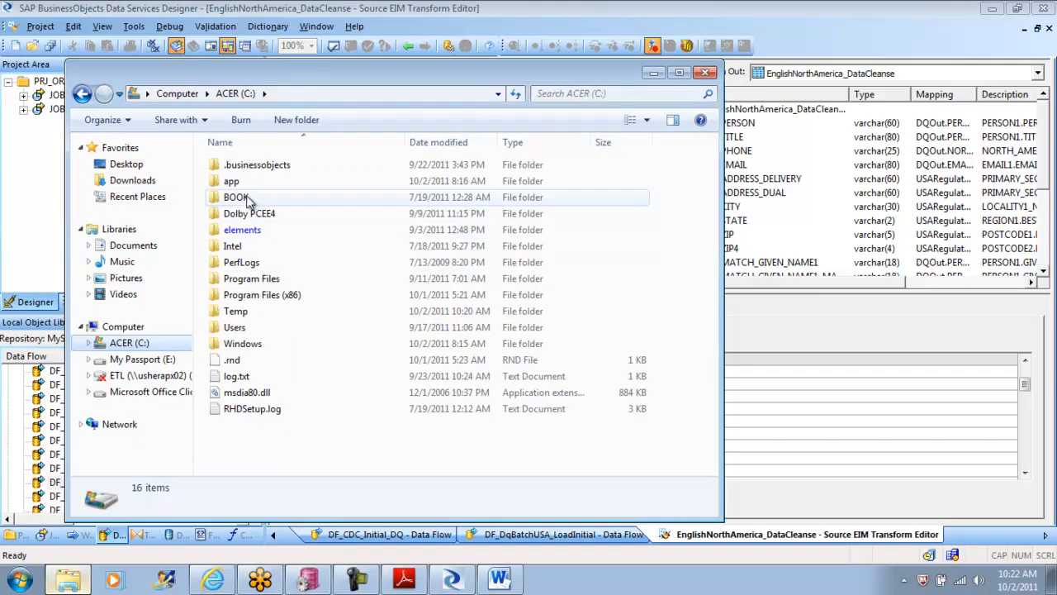
double_click(244, 186)
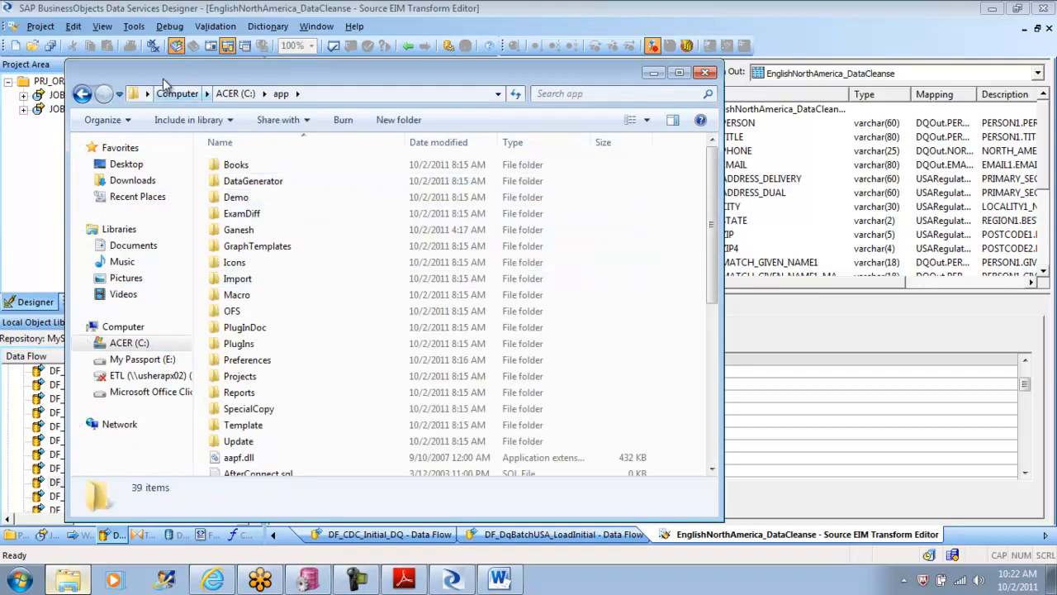
left_click(83, 93)
double_click(285, 295)
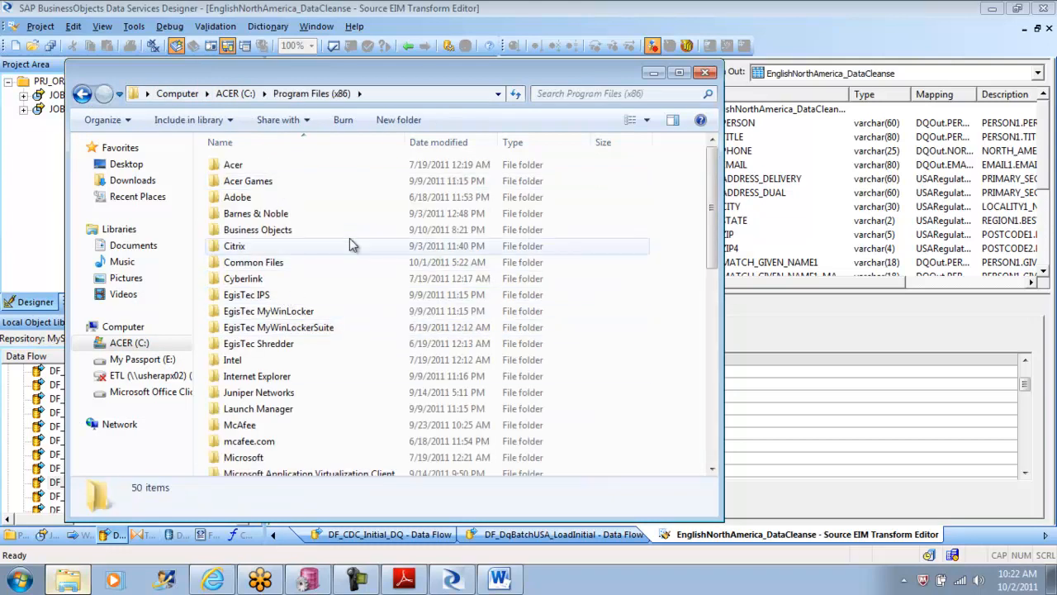
double_click(295, 229)
double_click(285, 166)
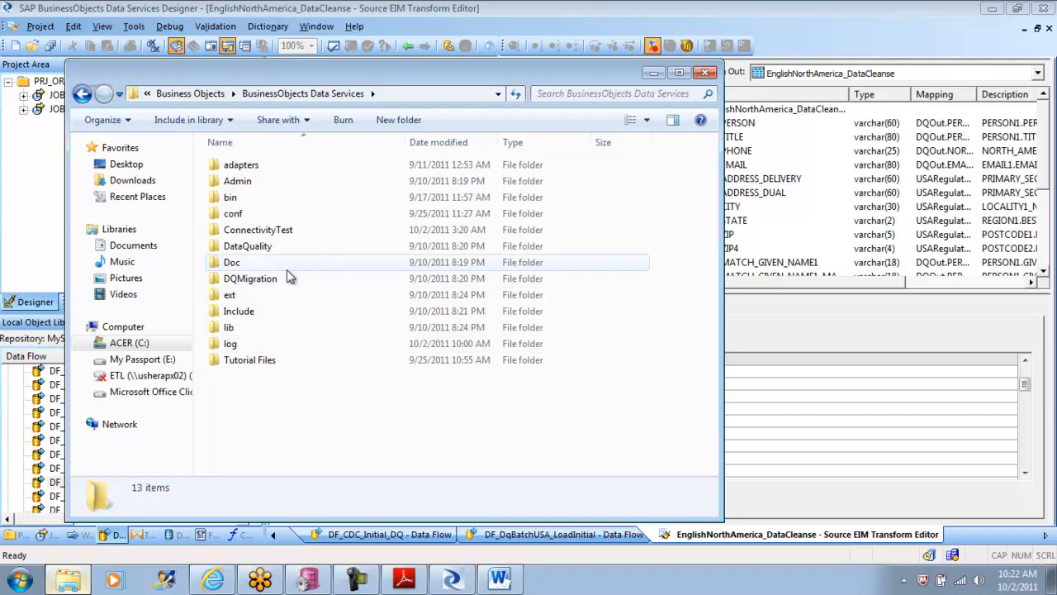
double_click(273, 250)
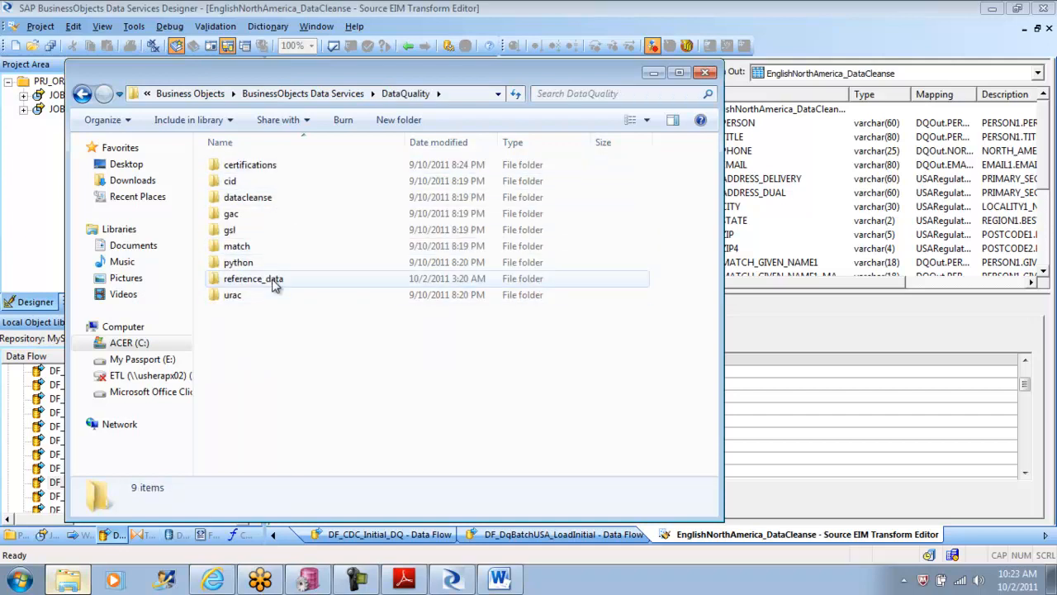
double_click(275, 281)
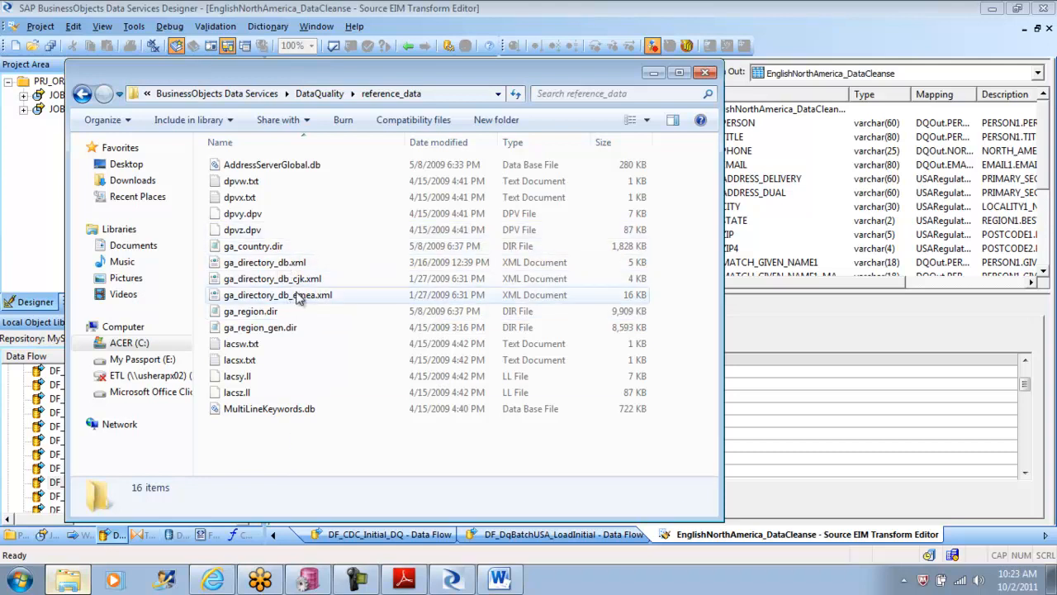
Step: Inspect the ga_region.dir, ga_region_gen.dir and ga_country.dir directory files in the reference_data folder
left_click(247, 315)
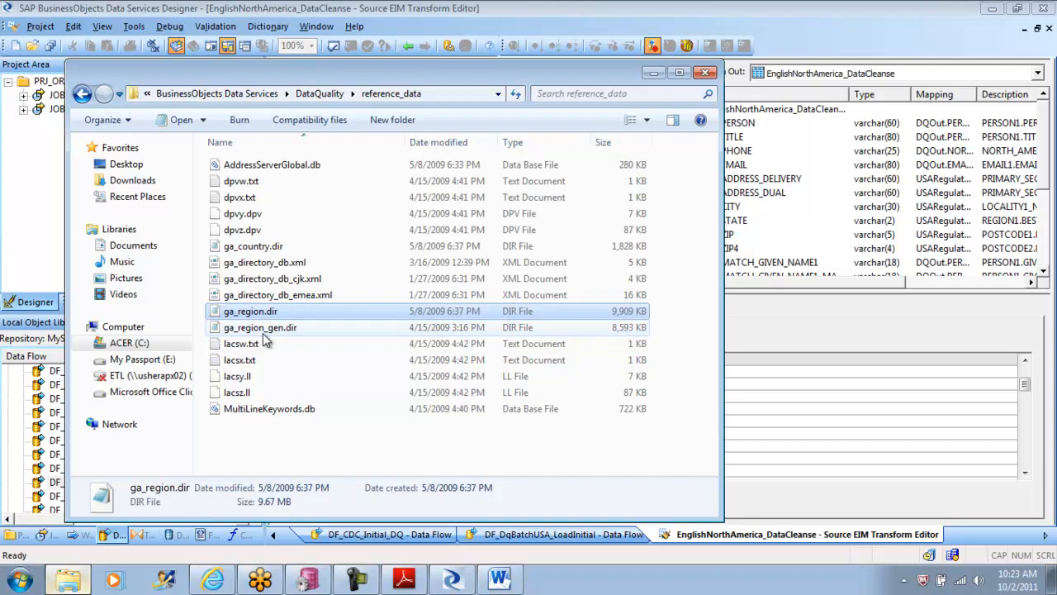
left_click(263, 330)
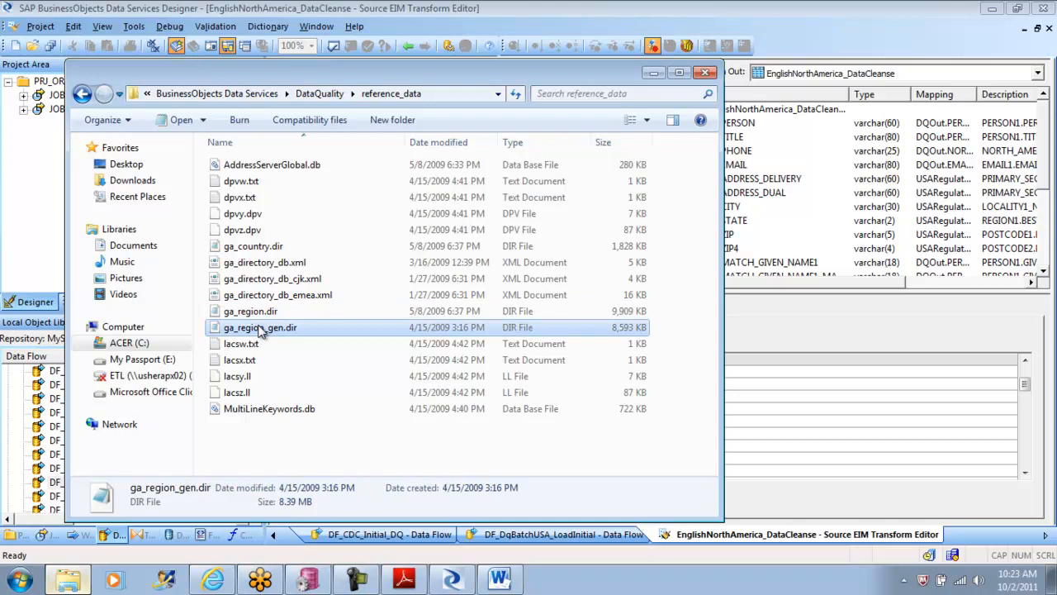
left_click(258, 252)
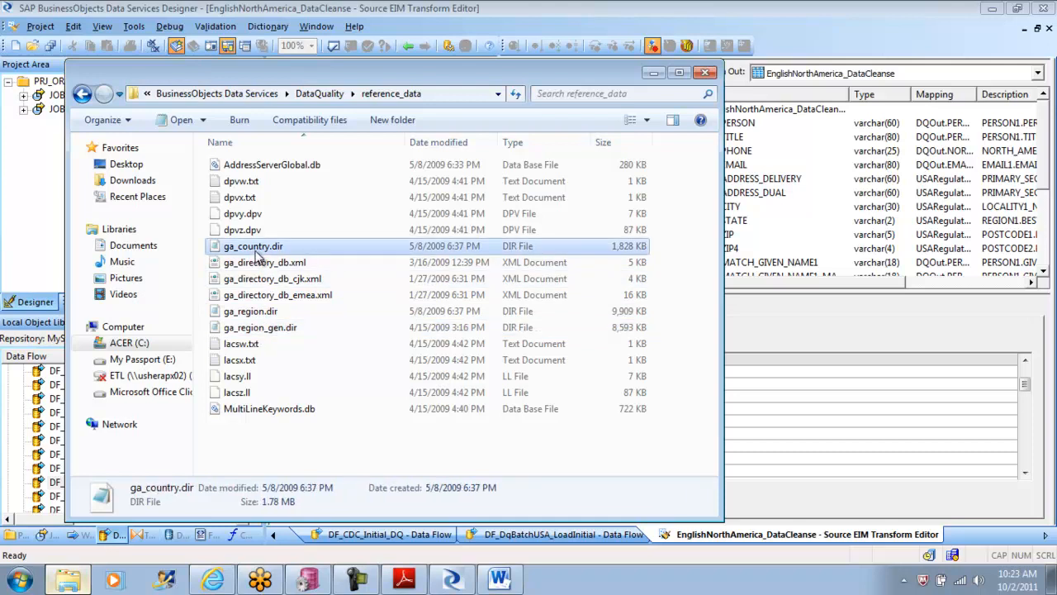
Step: Review the files in the DataQuality datacleanse folder and return to the reference_data folder
left_click(82, 95)
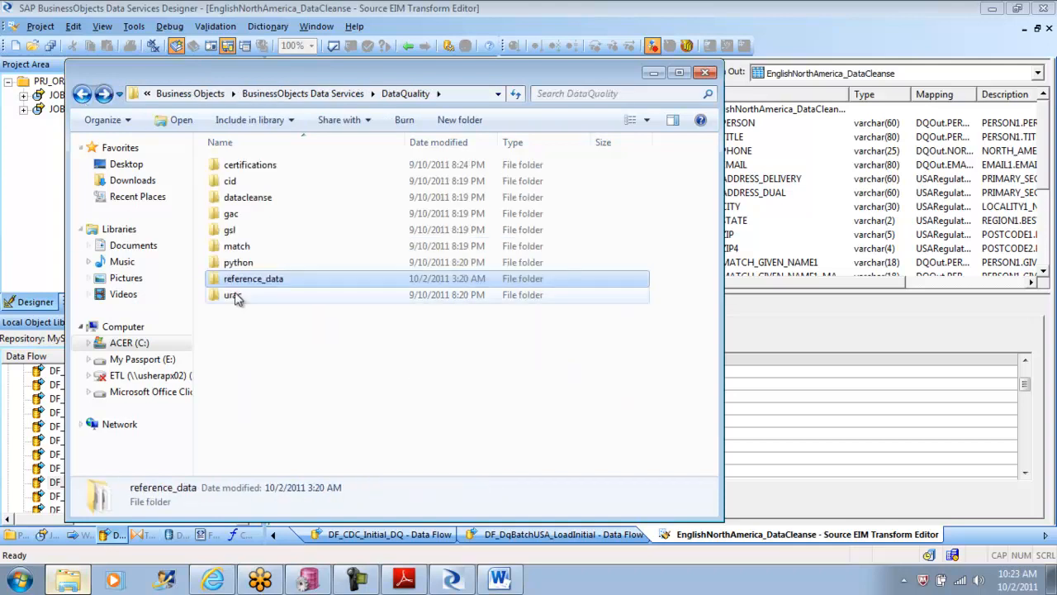
double_click(254, 202)
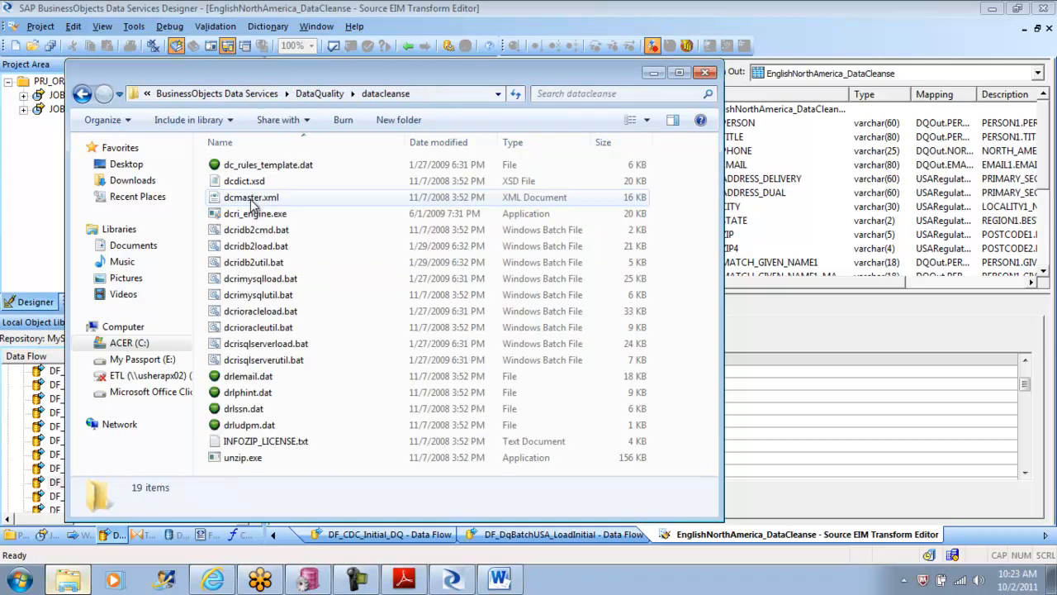
left_click(81, 95)
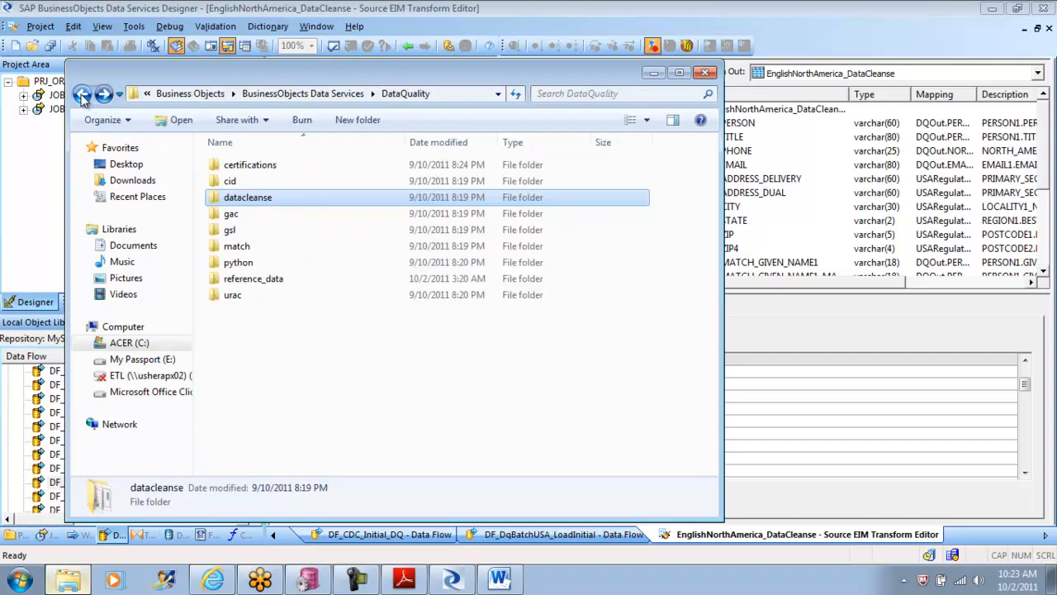
left_click(265, 283)
double_click(266, 285)
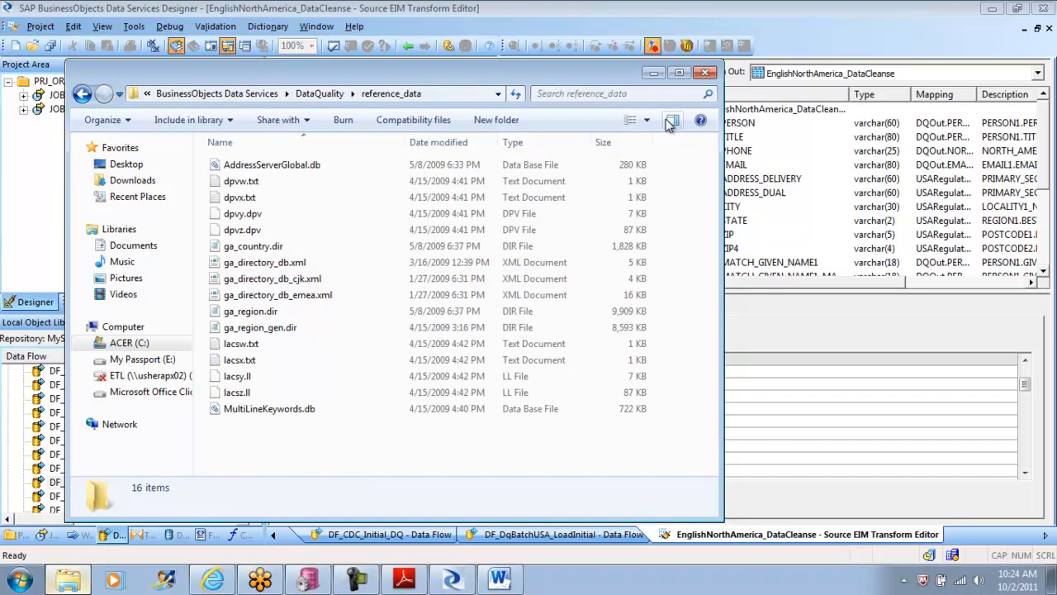
Step: Close the Explorer window and examine the transform's parsing dictionary, reference files and remaining standardization options
left_click(705, 72)
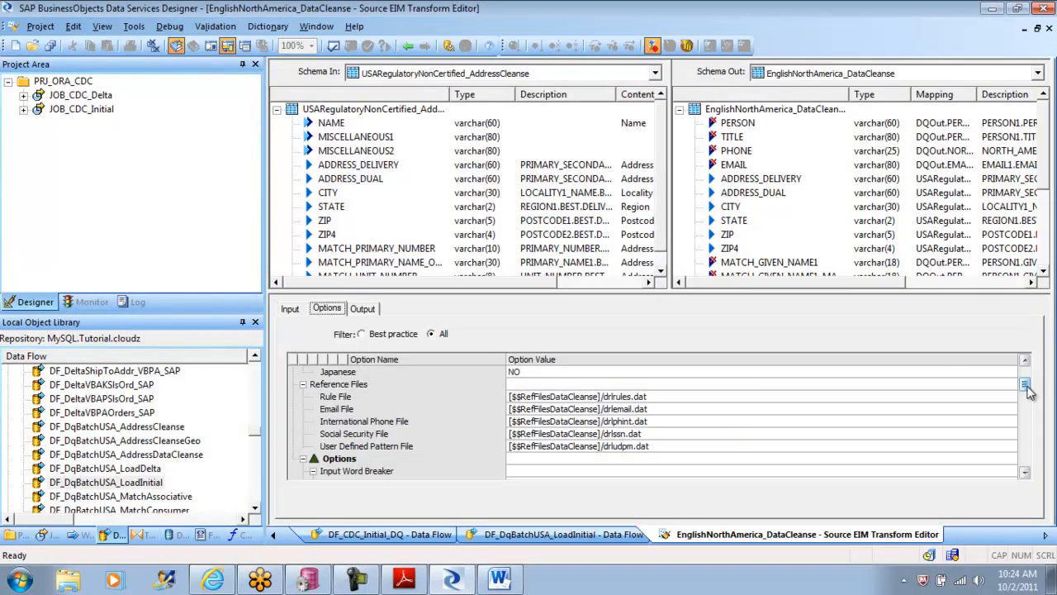
mouse_move(1026, 385)
left_mouse_down()
mouse_move(1024, 439)
mouse_move(1026, 390)
left_mouse_up()
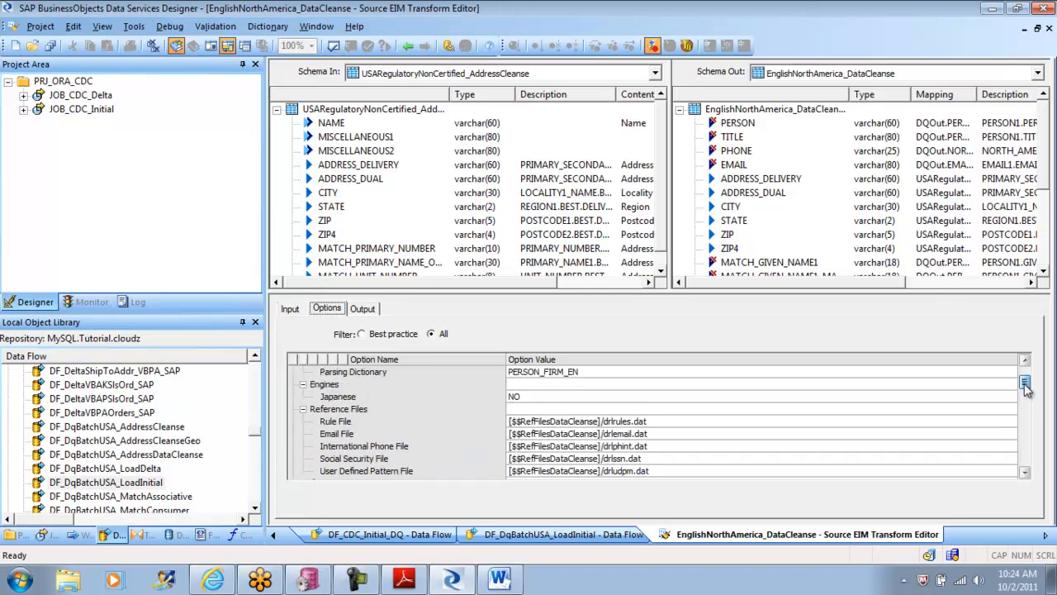
left_click_drag(1026, 390, 1025, 421)
Step: Launch the Data Services Management Console from the installed SAP BusinessObjects XI 3.2 programs
left_click(18, 581)
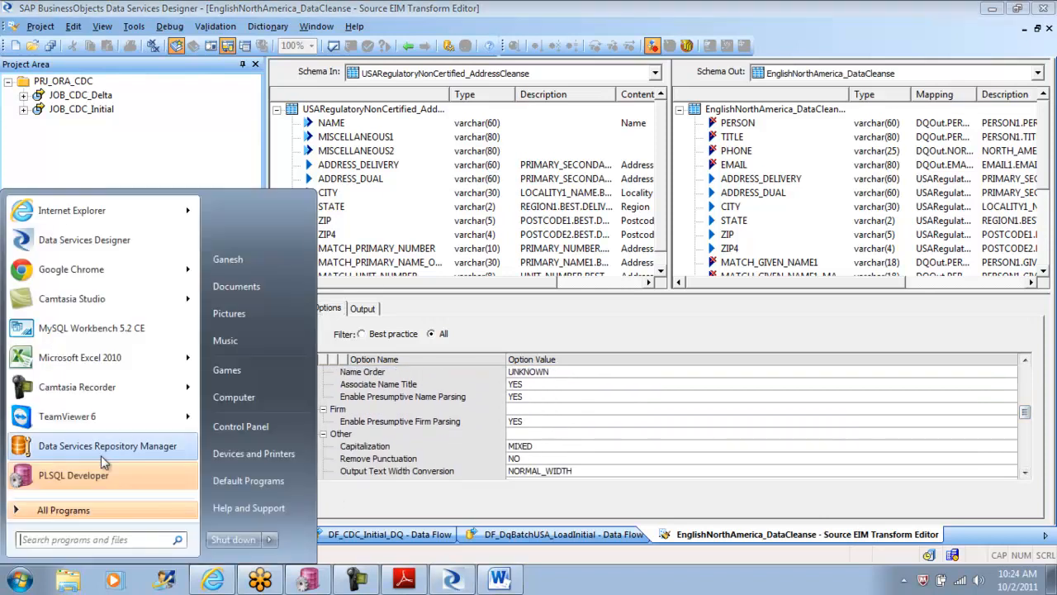
left_click(75, 510)
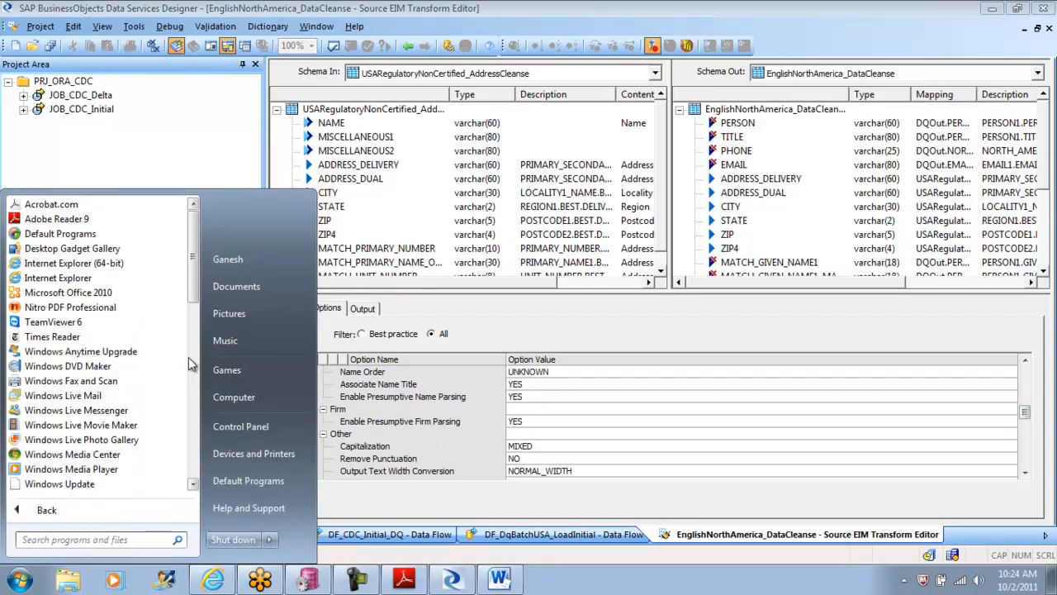
left_click_drag(193, 285, 202, 420)
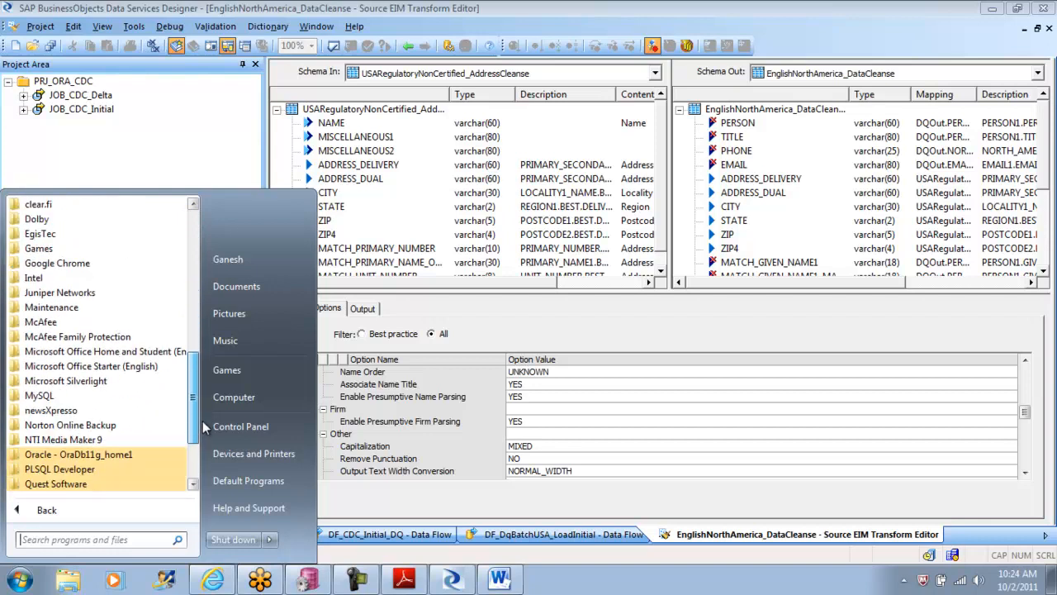
scroll(153, 413, "down", 2)
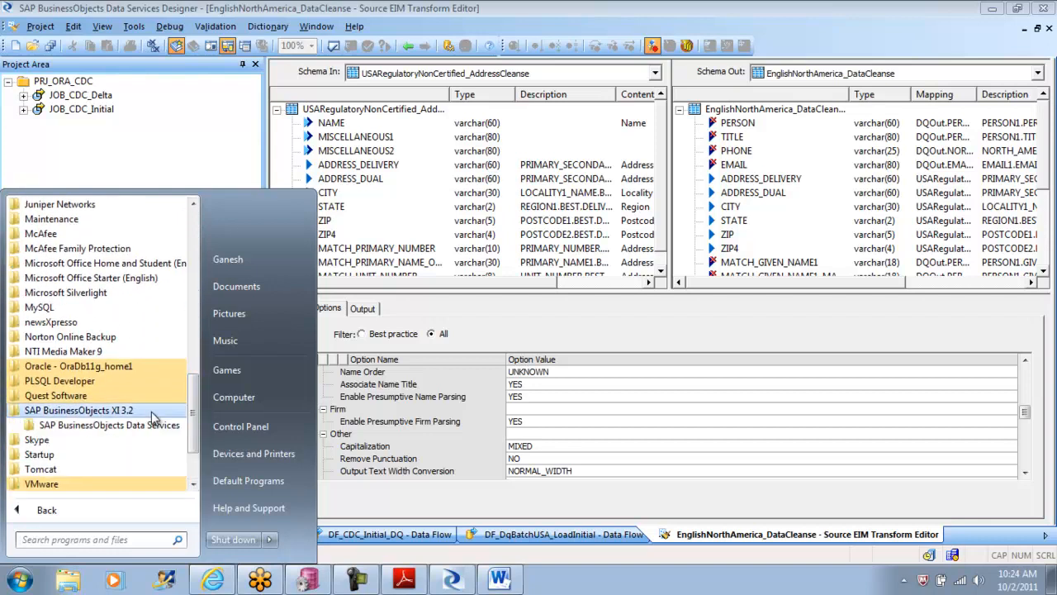
left_click(152, 411)
left_click(166, 411)
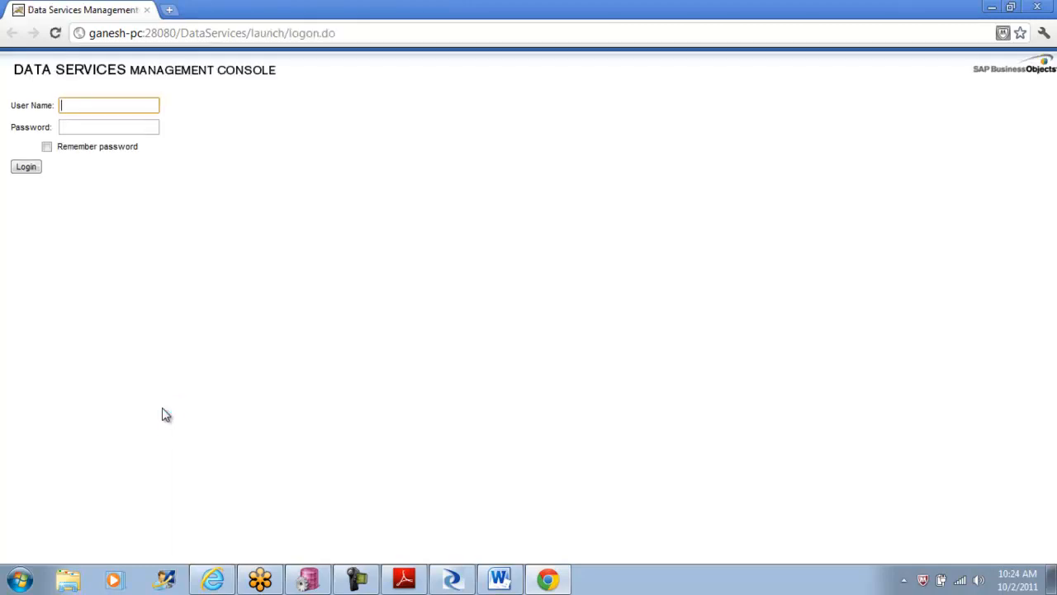
Step: Log in to the Management Console with the account's user name and password and open Data Quality Reports
type("admin")
key("Tab")
type("admin")
key("Return")
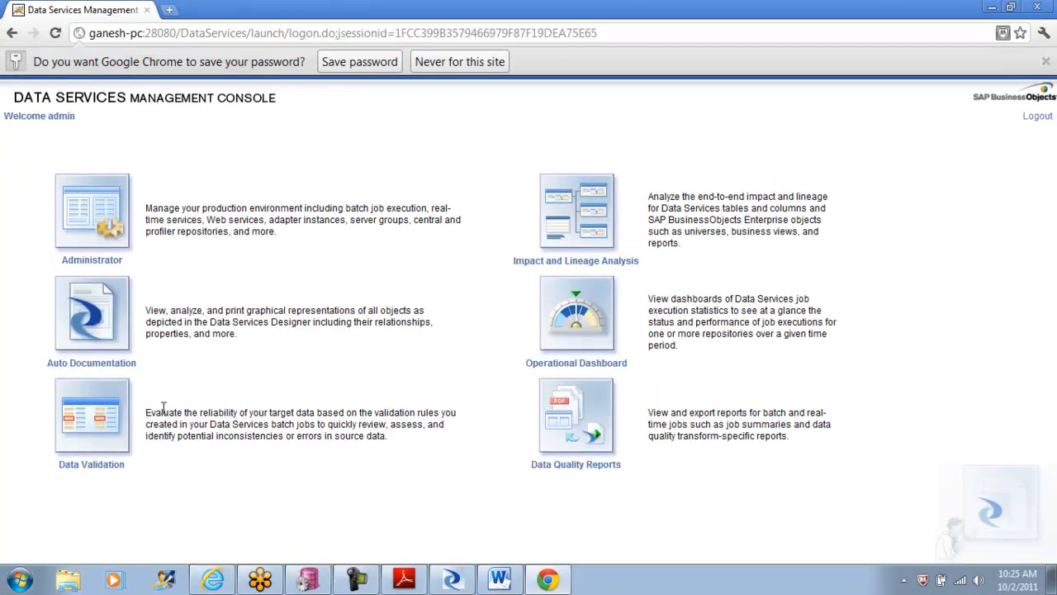
left_click(576, 466)
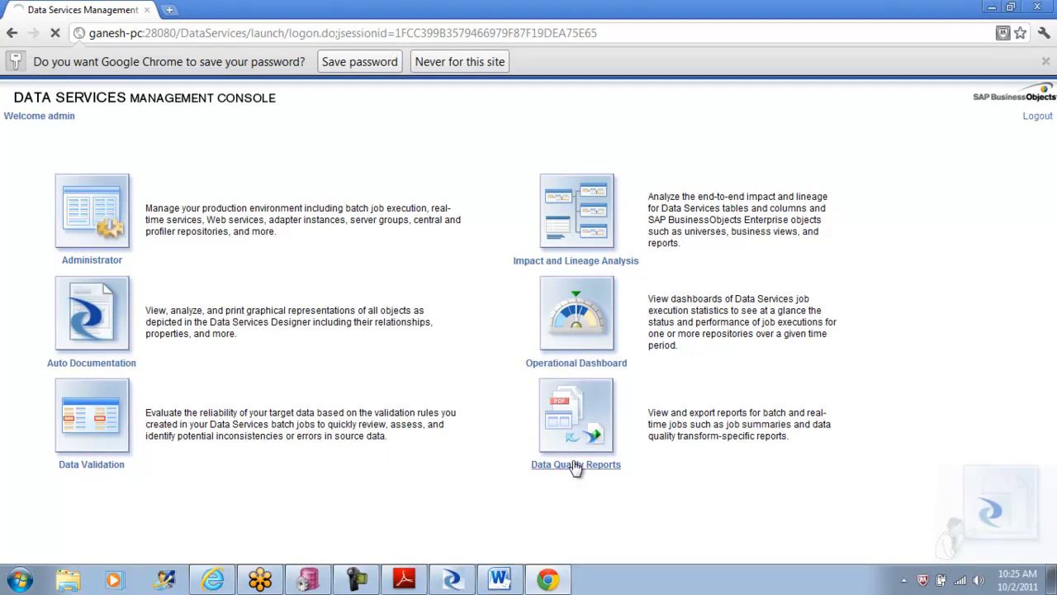
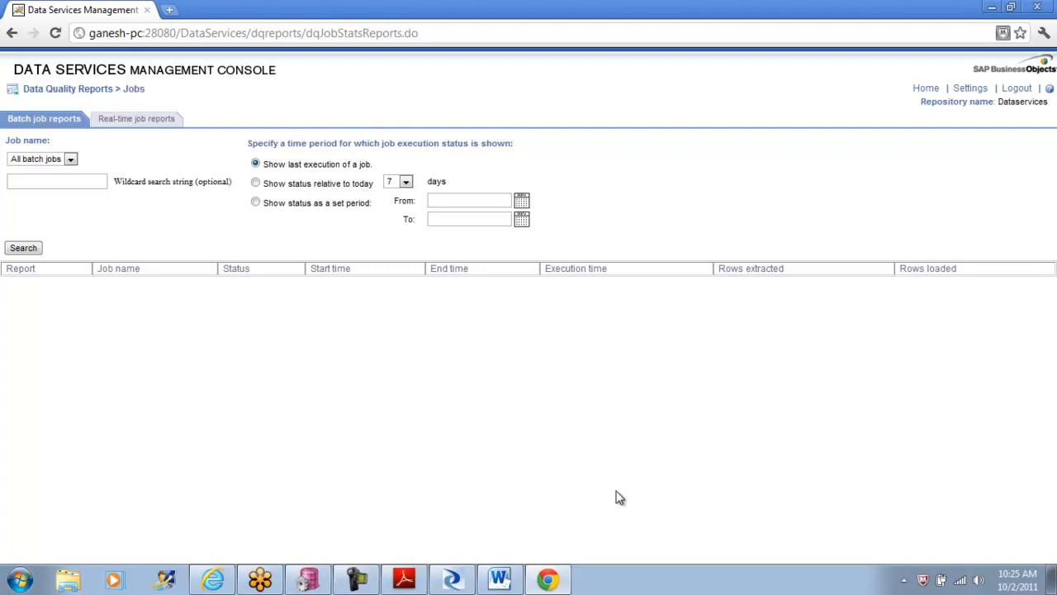
Step: Compare the batch job reports with the real-time job reports in Data Quality Reports
left_click(137, 121)
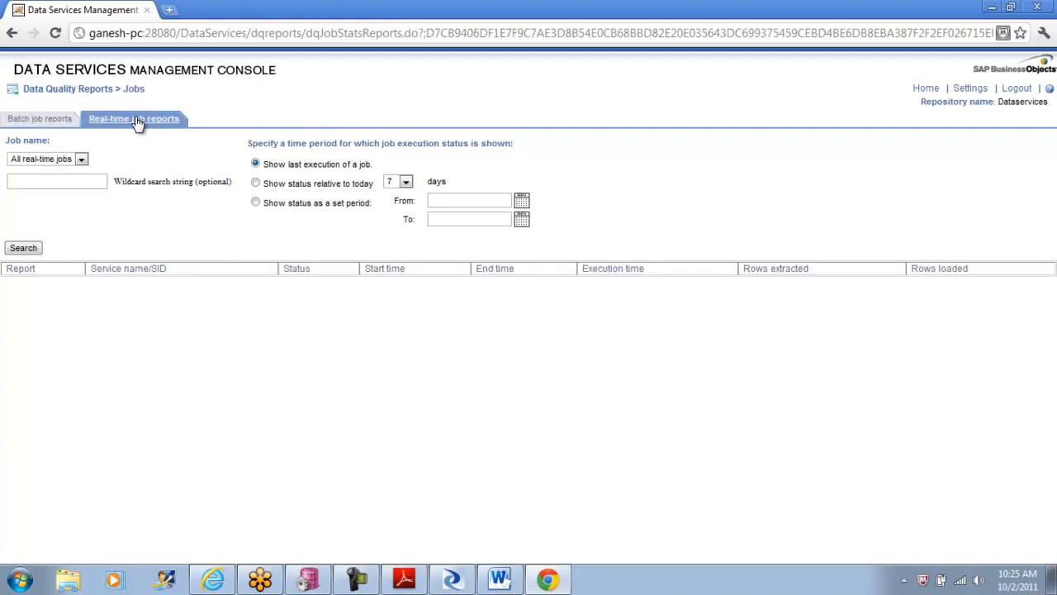
left_click(58, 123)
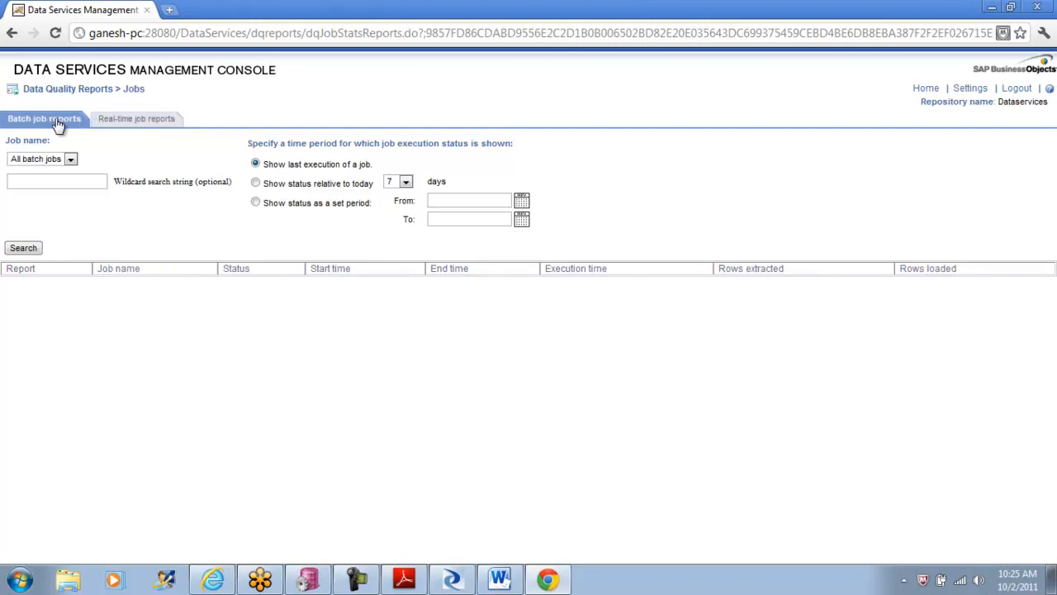
left_click(120, 121)
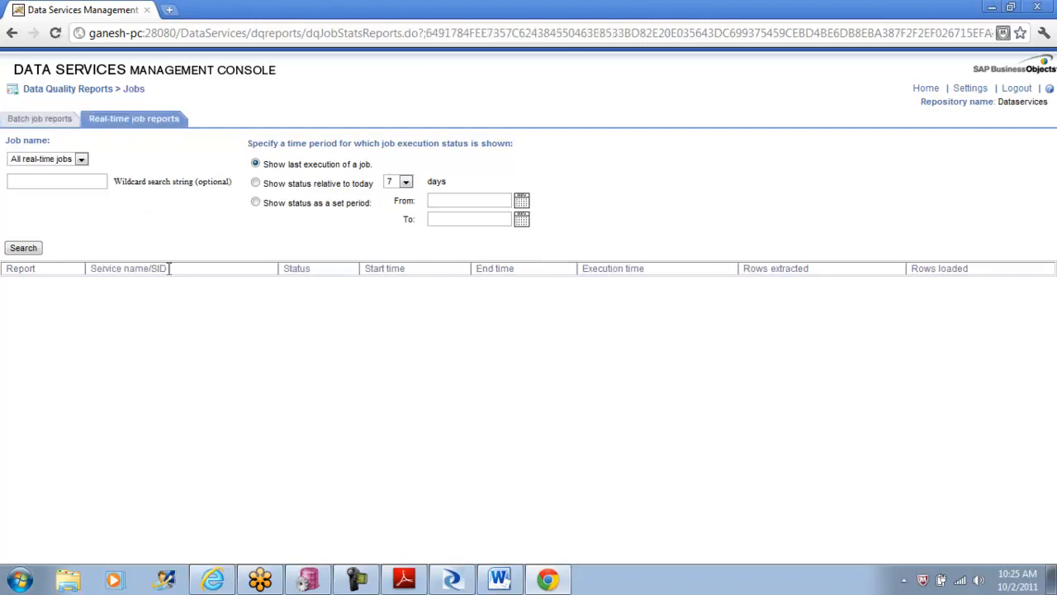
left_click_drag(178, 268, 85, 261)
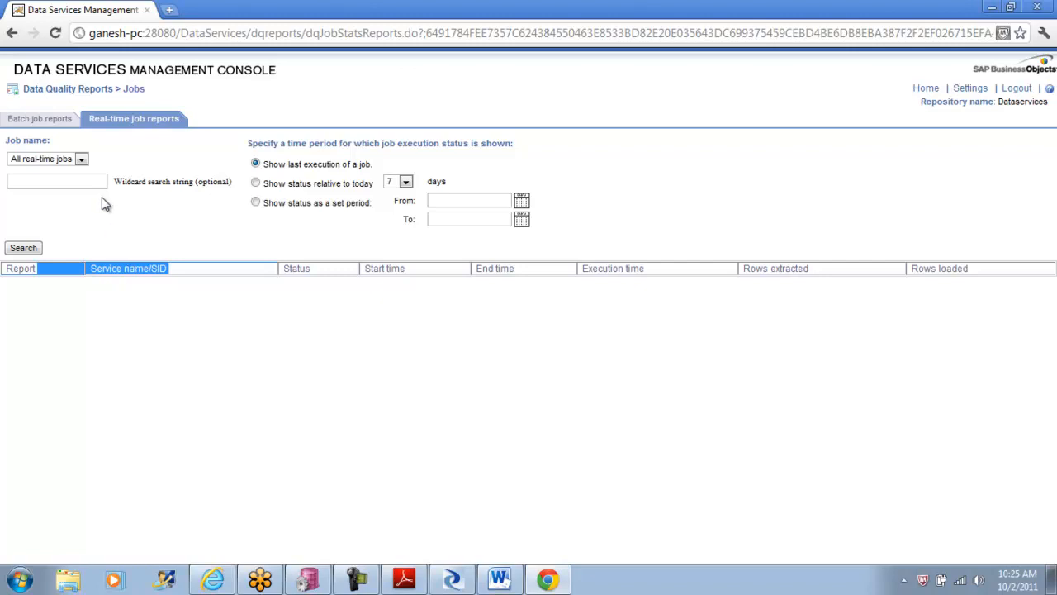
left_click(58, 122)
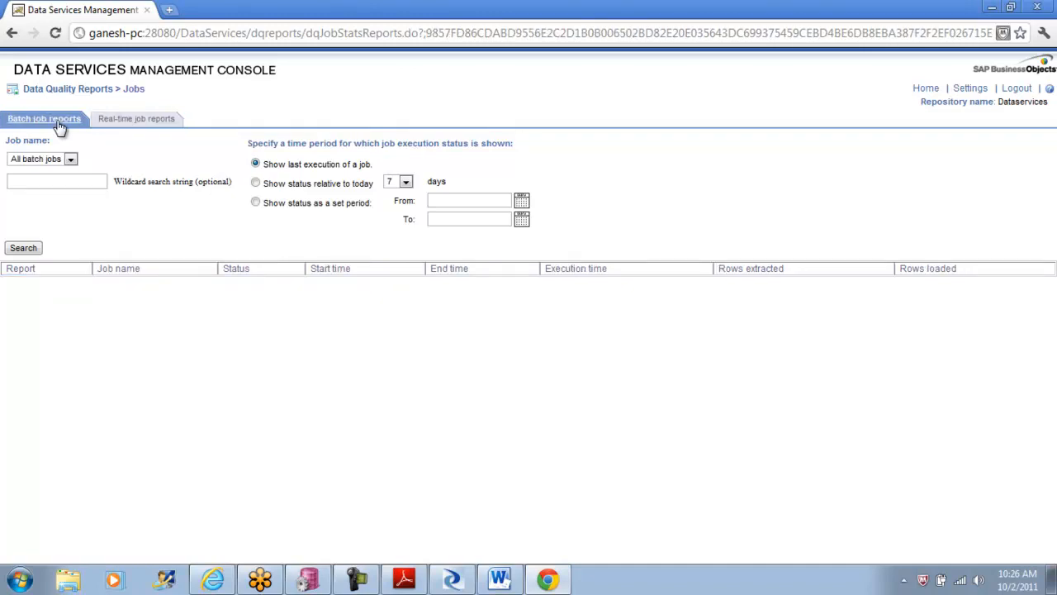
Step: Return to the Management Console home page and open the Administrator
left_click(12, 34)
left_click(12, 39)
left_click(13, 39)
left_click(13, 39)
left_click(12, 39)
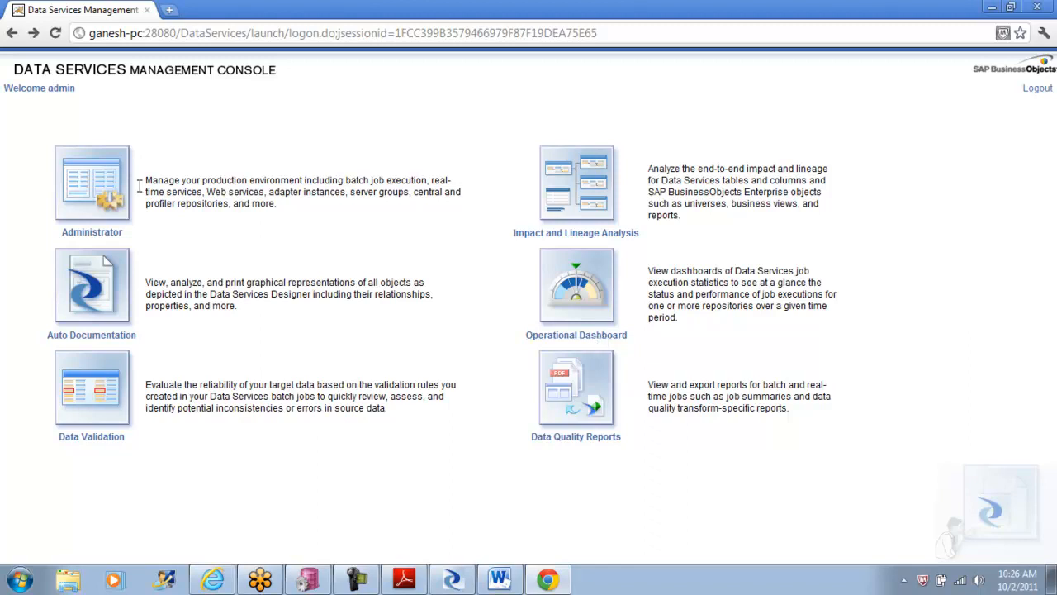
left_click(96, 236)
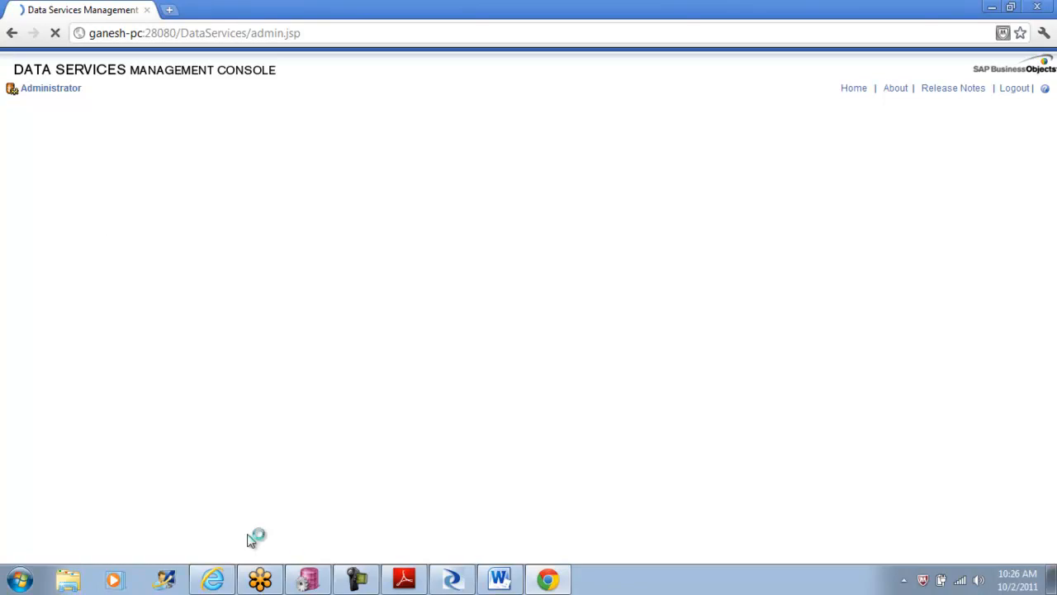
Step: Switch to Data Services Designer and review the input mappings of NameAddress_MatchBatch in the DF_DqBatchUSA_LoadInitial data flow
left_click(453, 582)
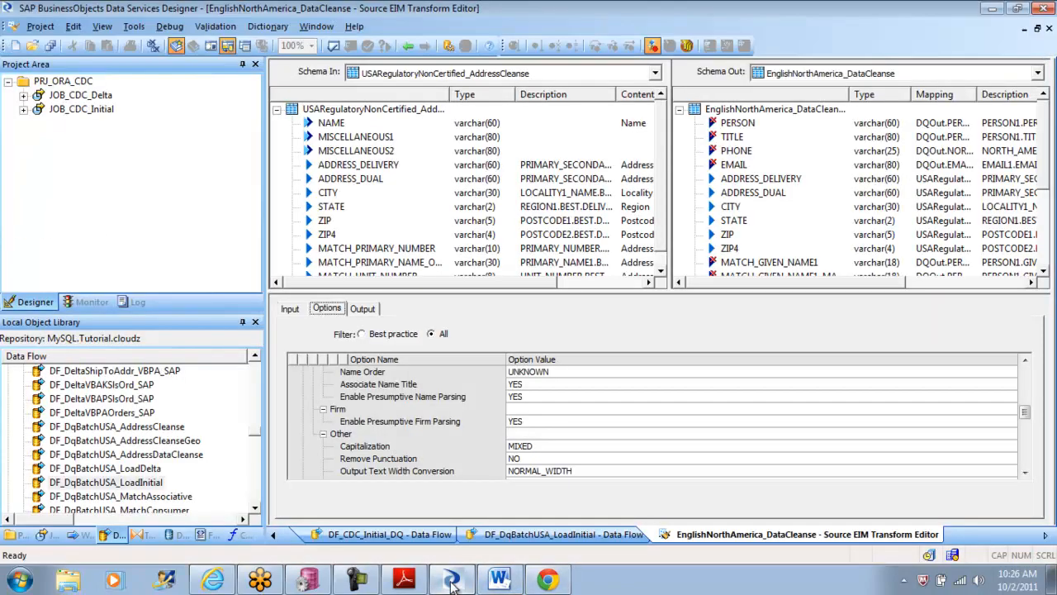
left_click(408, 46)
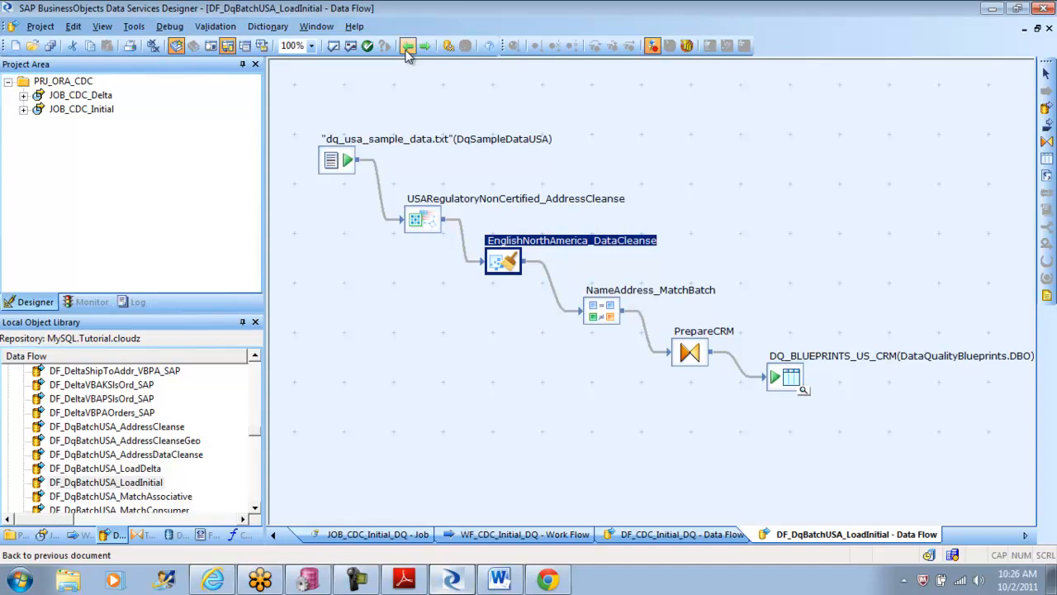
double_click(603, 318)
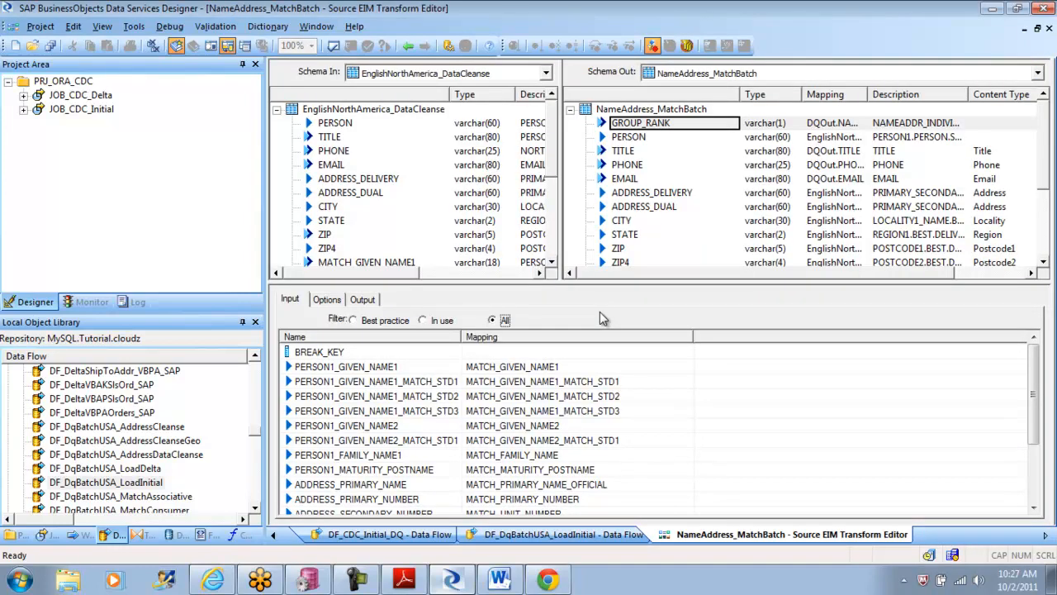
left_click_drag(558, 132, 551, 110)
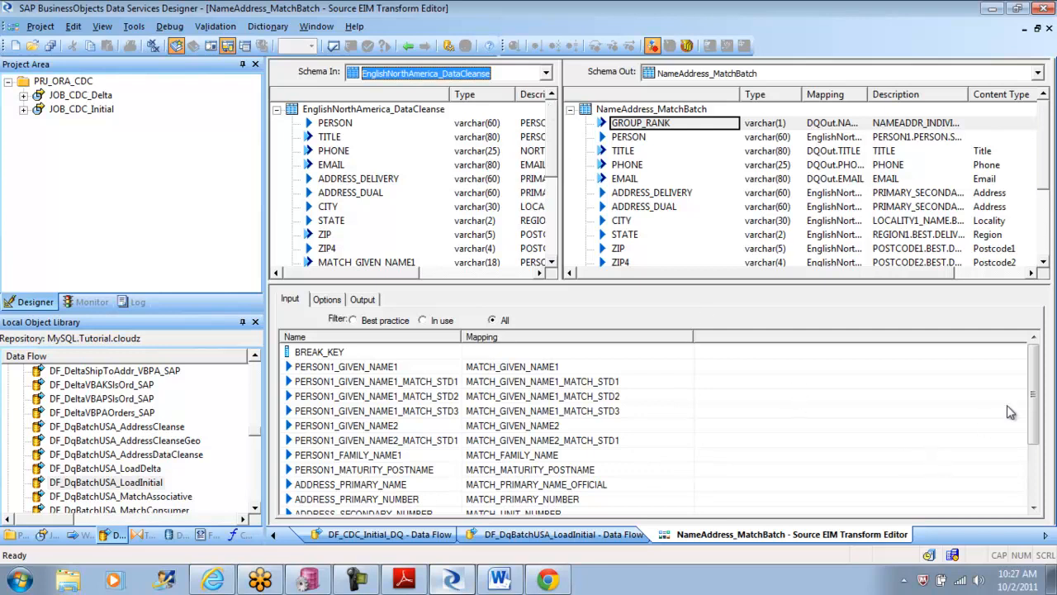
left_click_drag(1033, 387, 1032, 438)
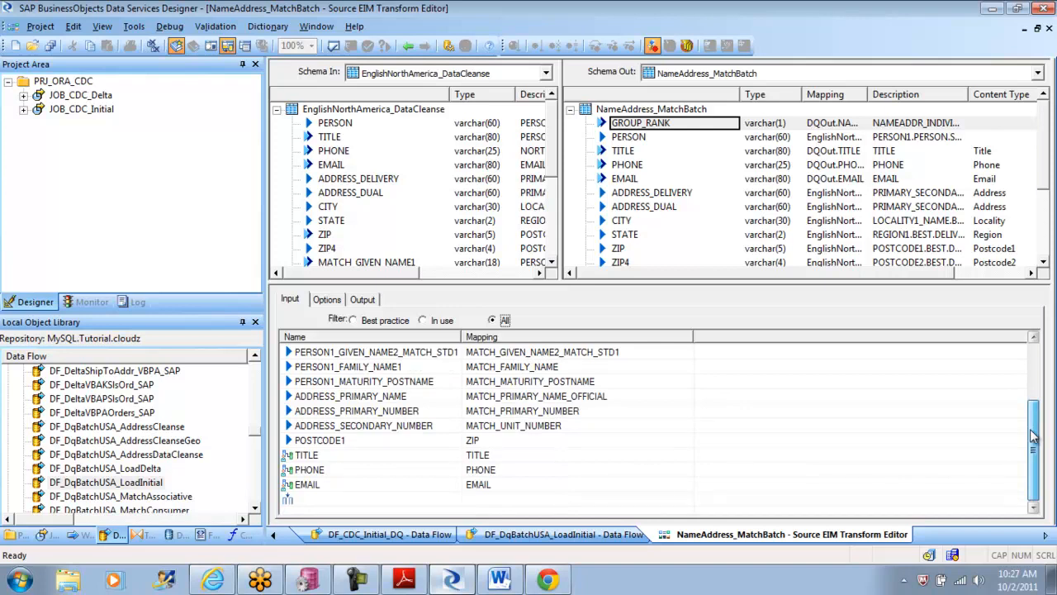
left_click_drag(1032, 438, 1035, 353)
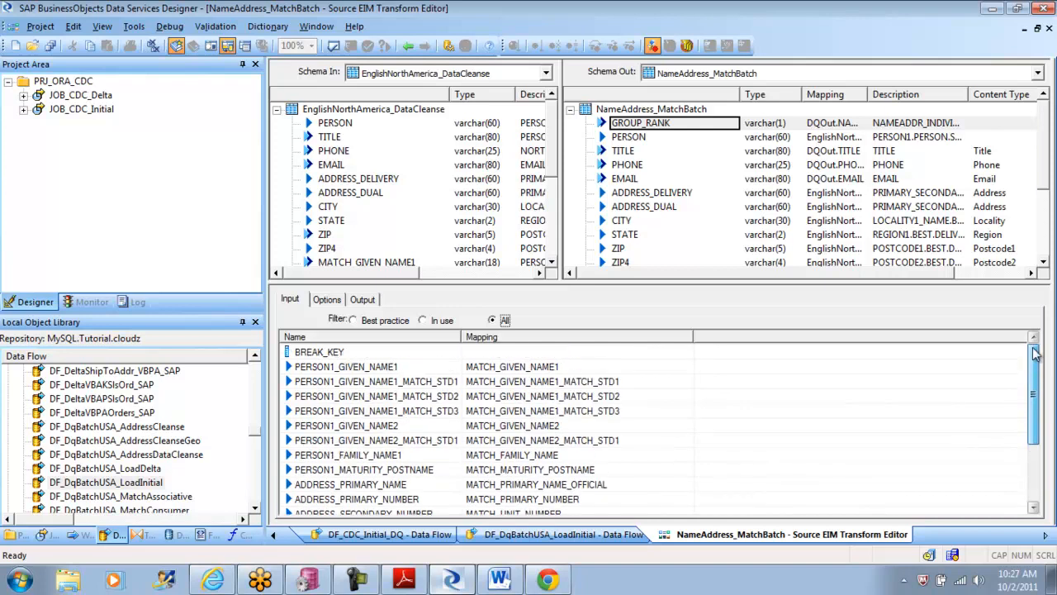
Step: Examine the output fields, output schema and option values of the NameAddress_MatchBatch transform
left_click(364, 300)
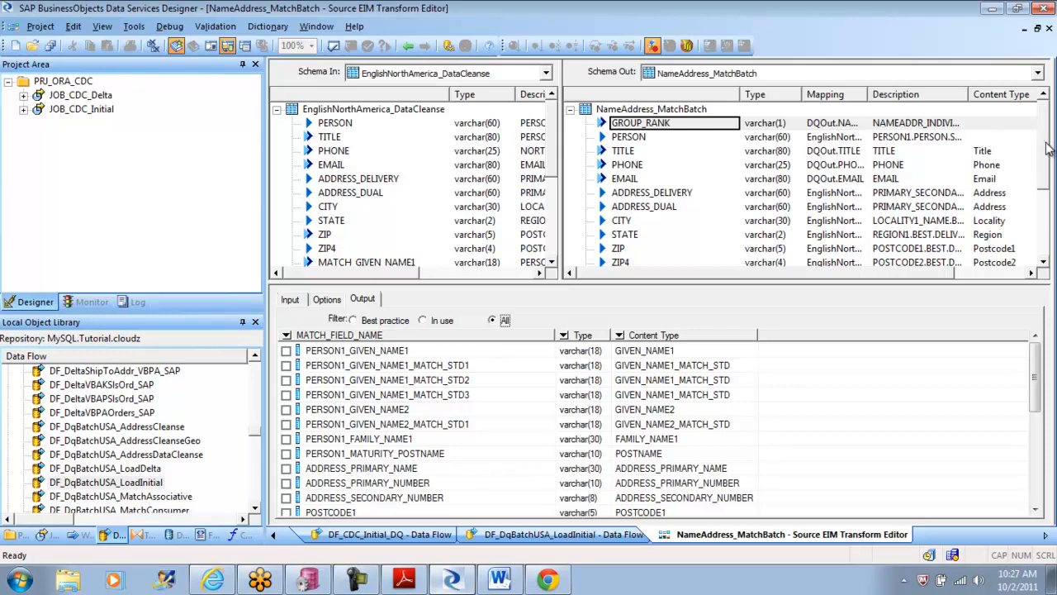
left_click_drag(1047, 147, 1037, 215)
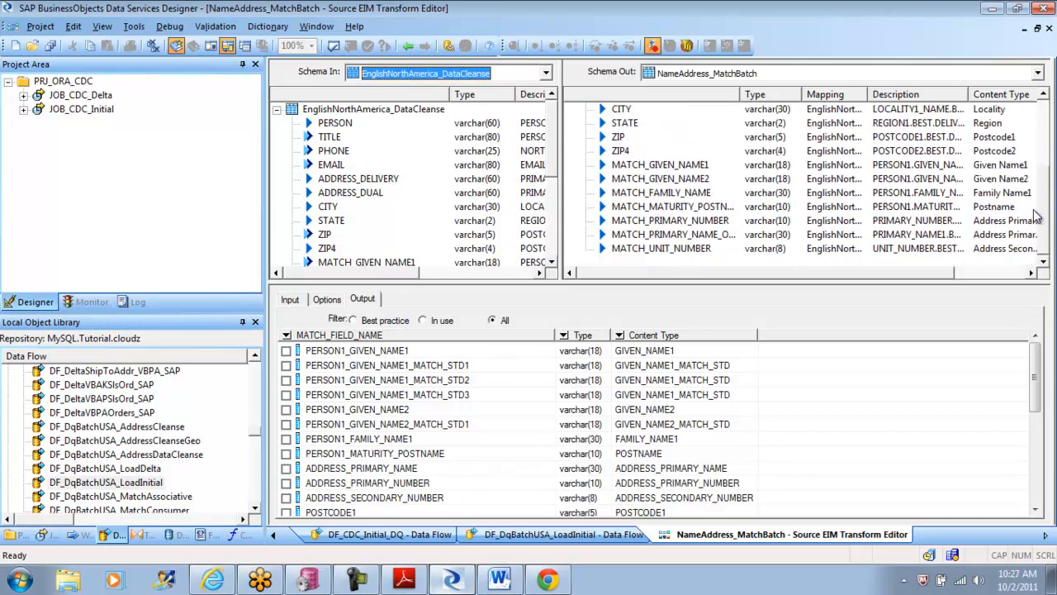
left_click(327, 299)
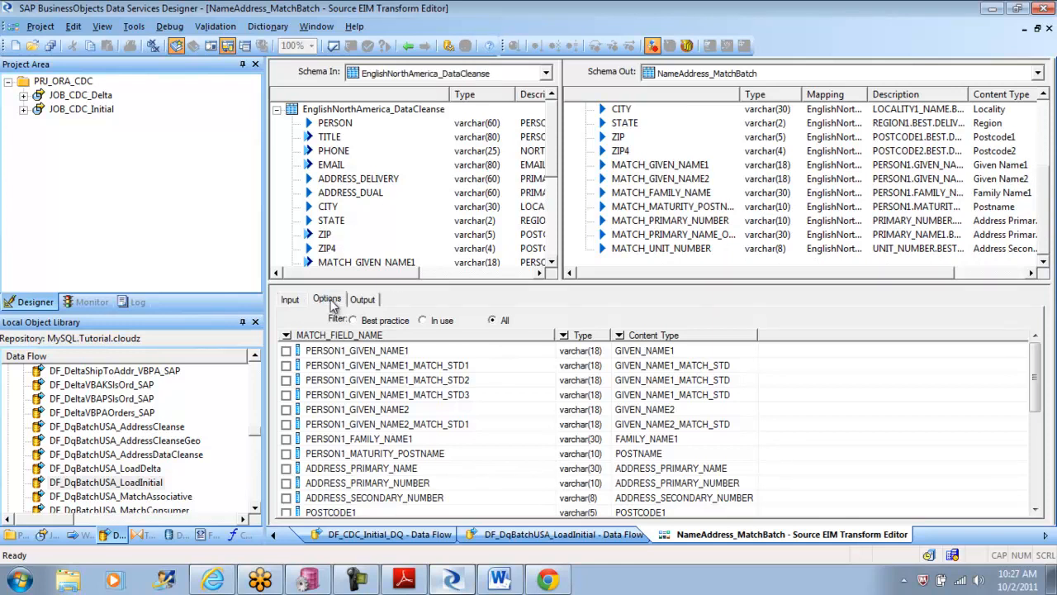
mouse_move(1025, 355)
left_mouse_down()
mouse_move(1025, 449)
mouse_move(1027, 365)
left_mouse_up()
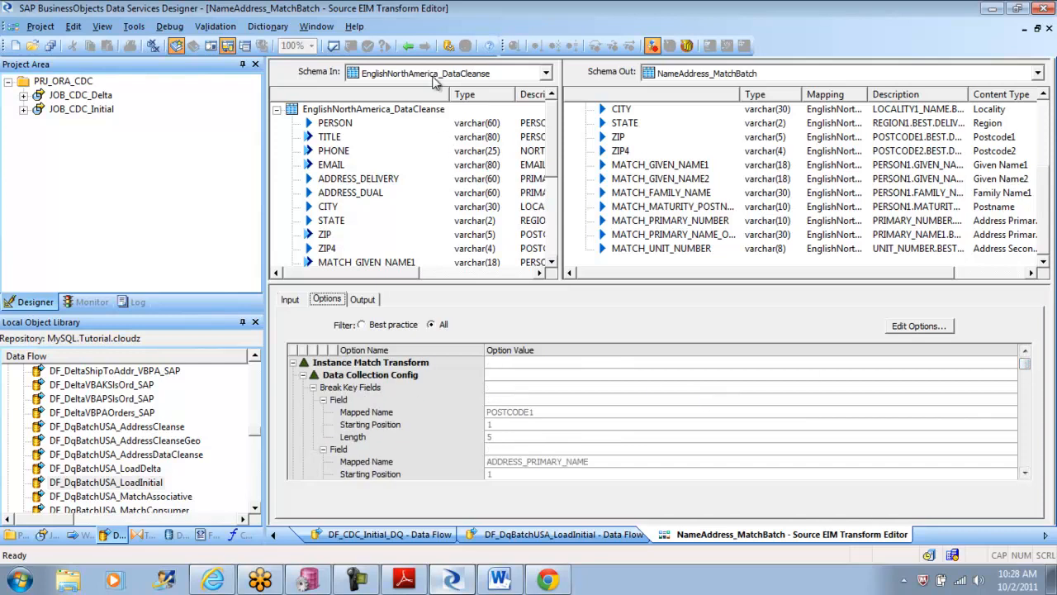
Step: Open the EnglishNorthAmerica_DataCleanse transform and inspect the TITLE column's properties and the rest of the output schema without changing anything
left_click(409, 47)
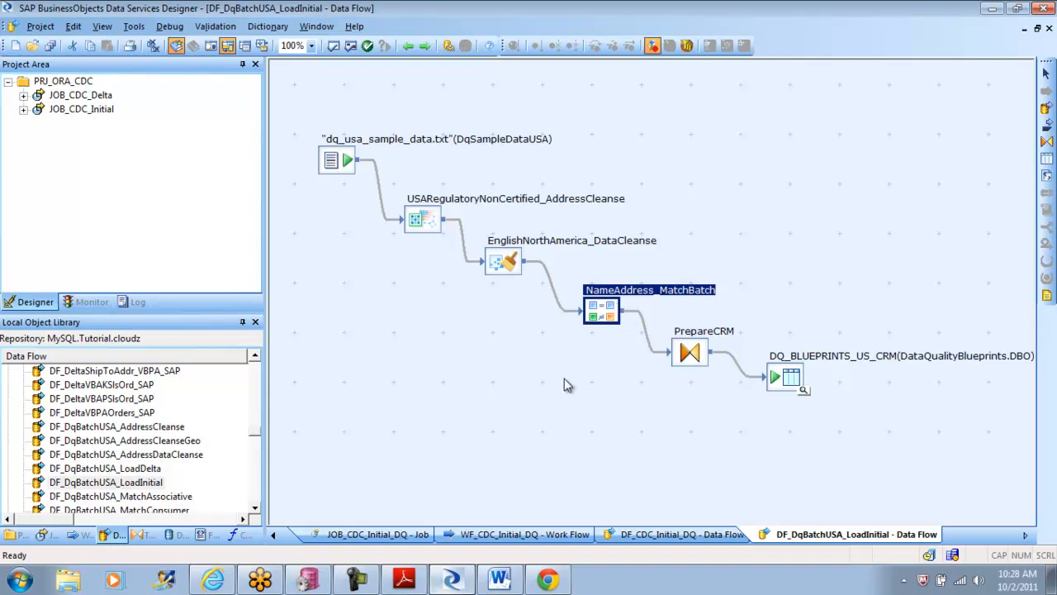
double_click(500, 266)
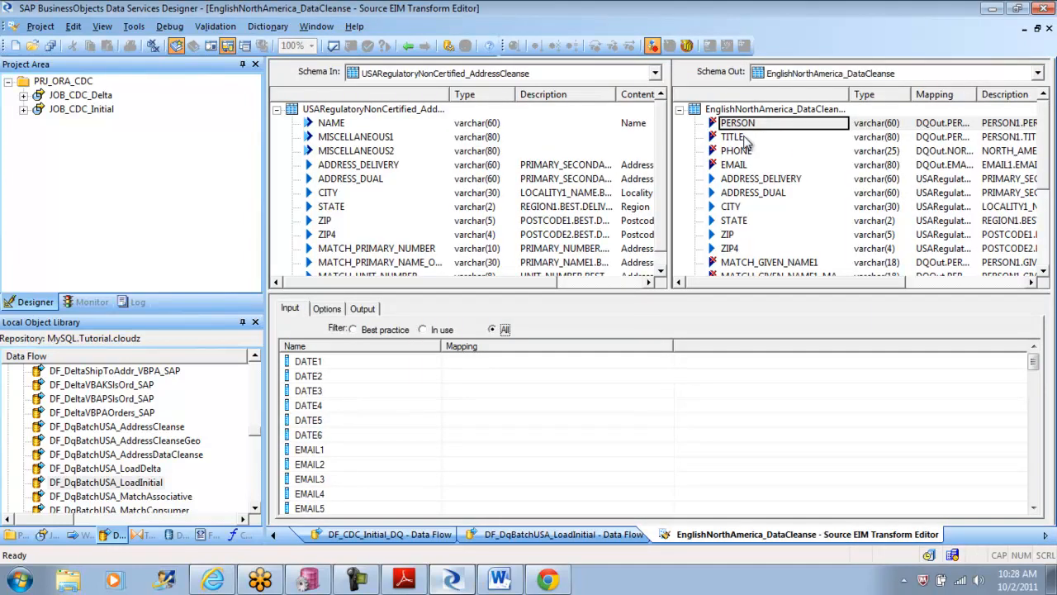
left_click(735, 139)
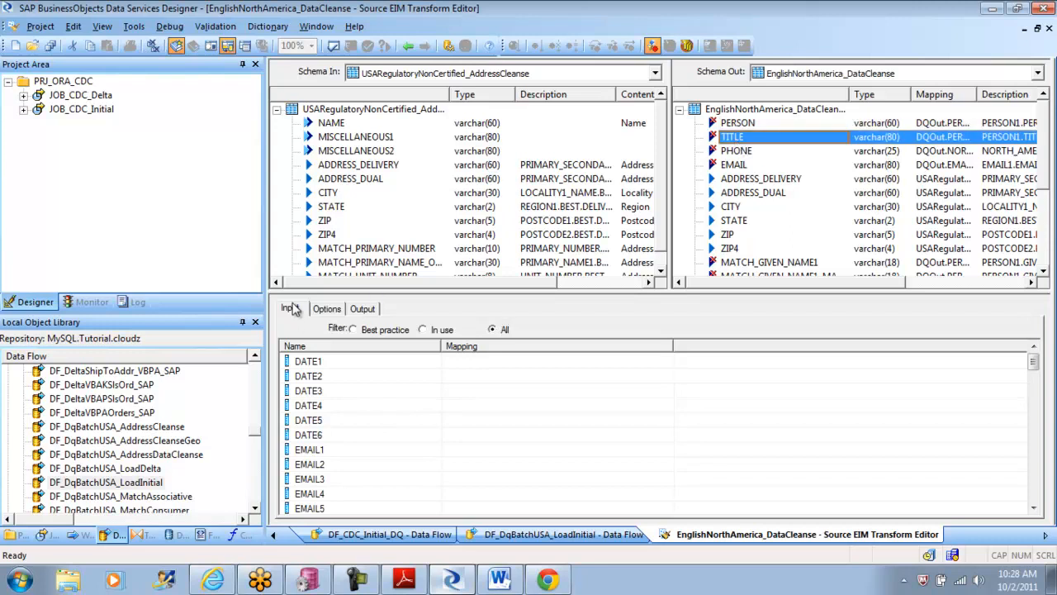
left_click(365, 310)
left_click(735, 137)
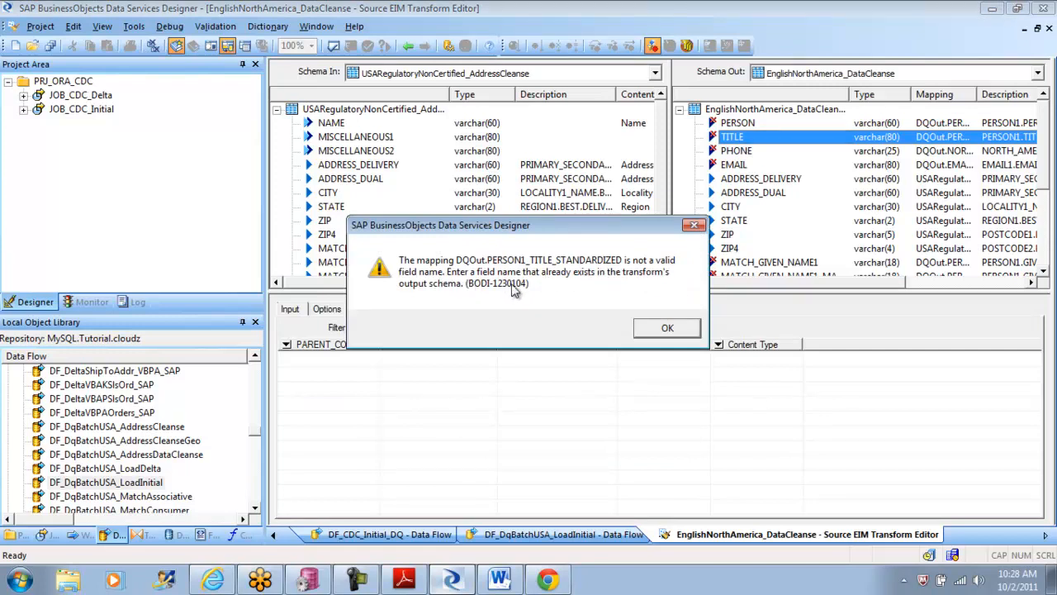
left_click(660, 329)
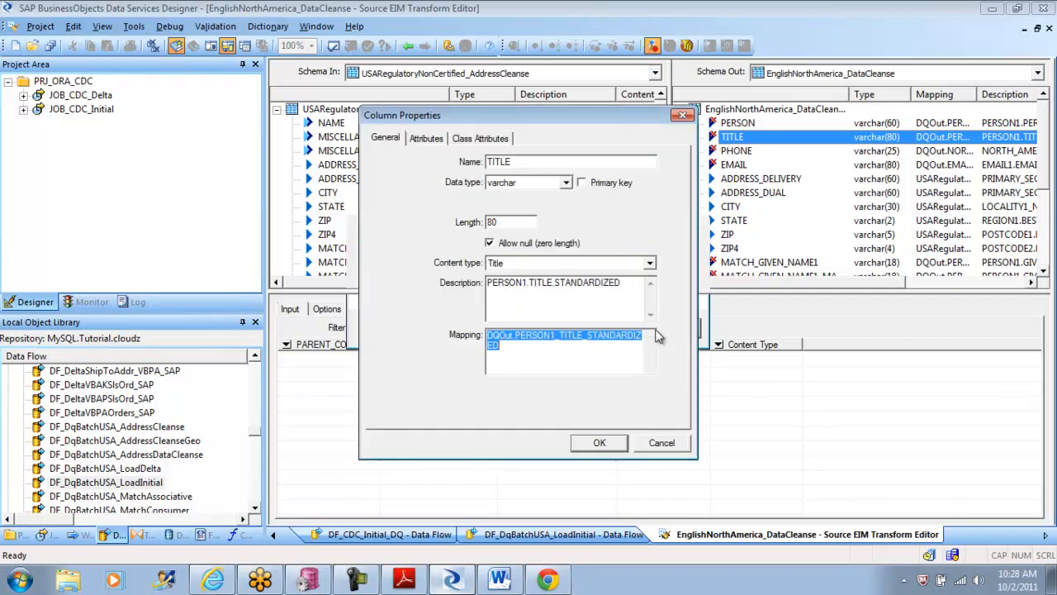
left_click(665, 442)
left_click_drag(1051, 149, 1045, 91)
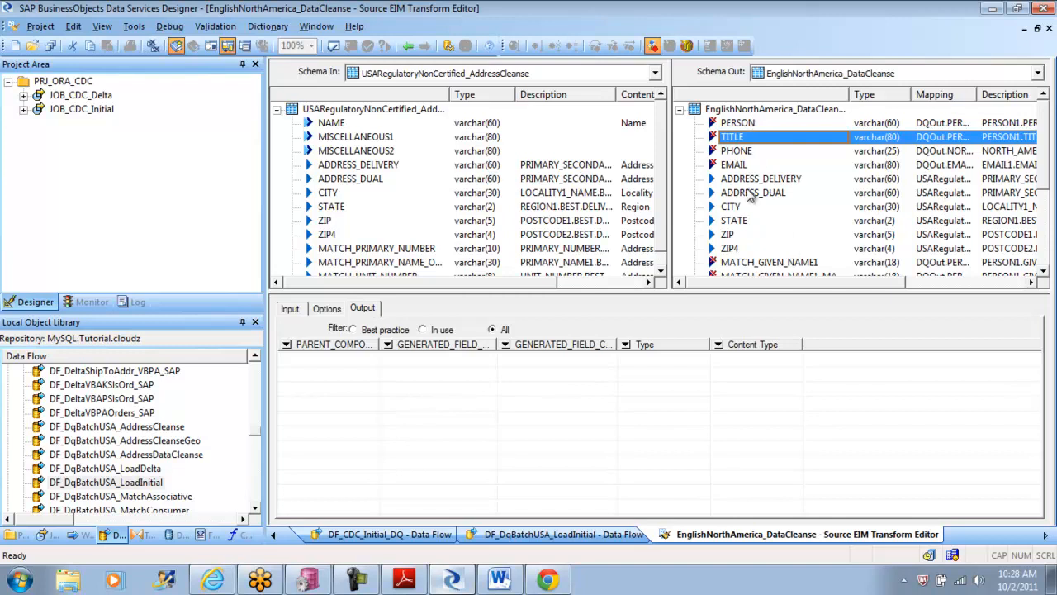
left_click_drag(1044, 133, 1050, 216)
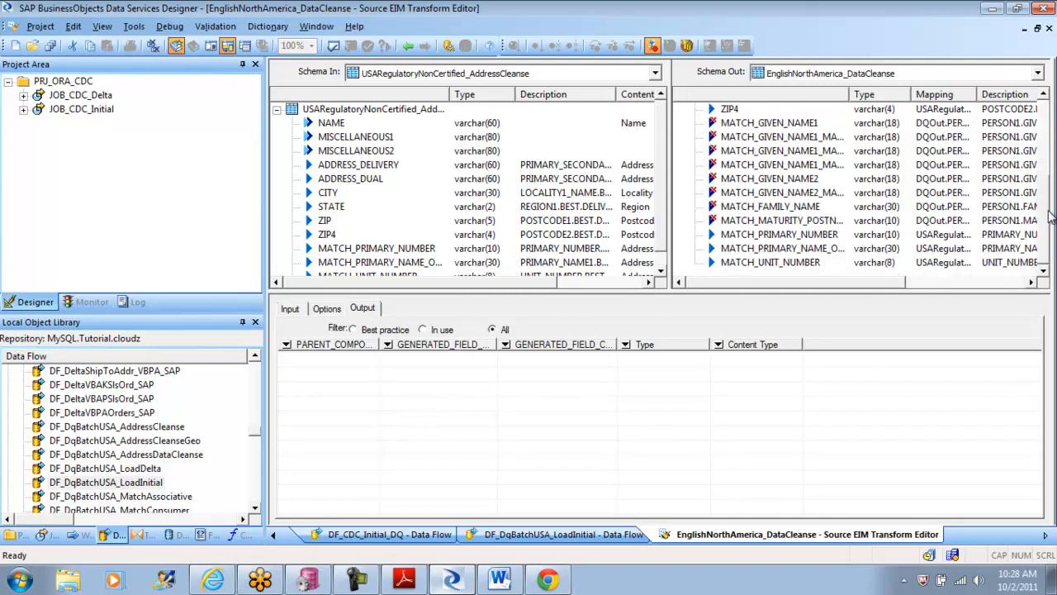
Step: Return to DF_DqBatchUSA_LoadInitial, validate all its objects and close the validation output
left_click(409, 46)
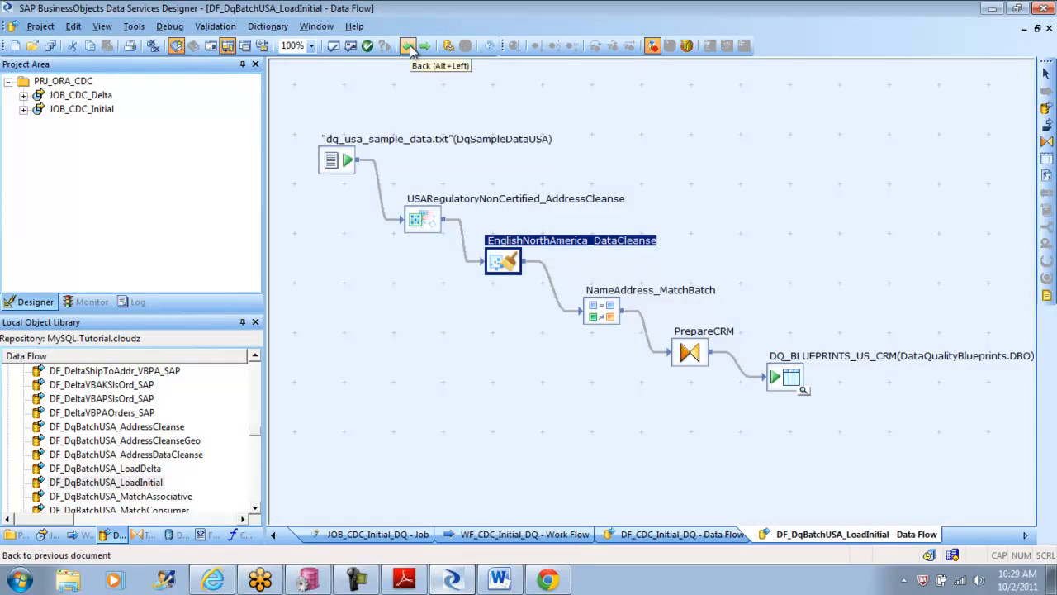
left_click(633, 146)
left_click(351, 47)
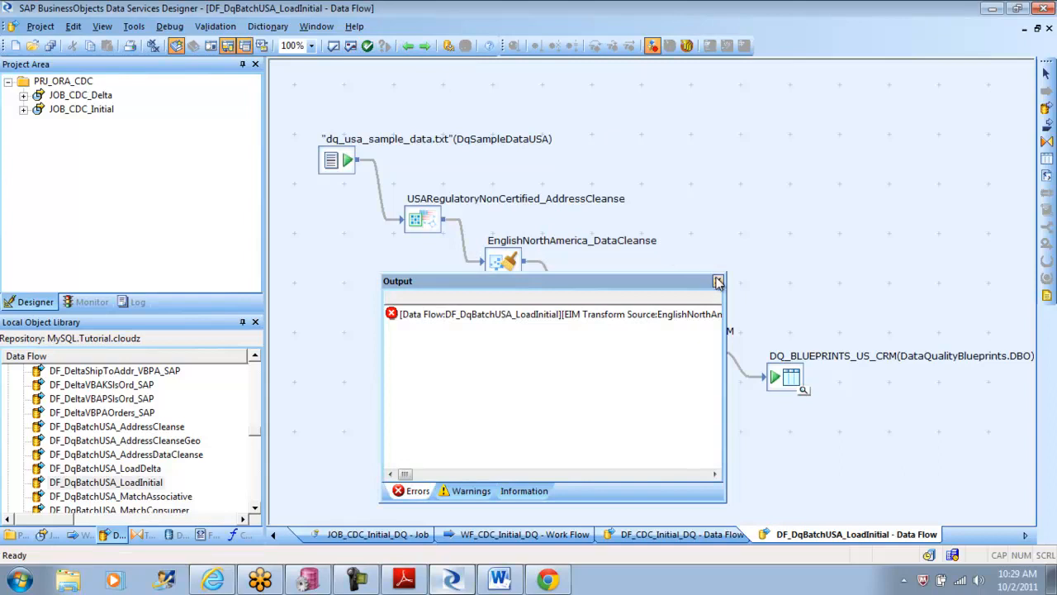
left_click(717, 282)
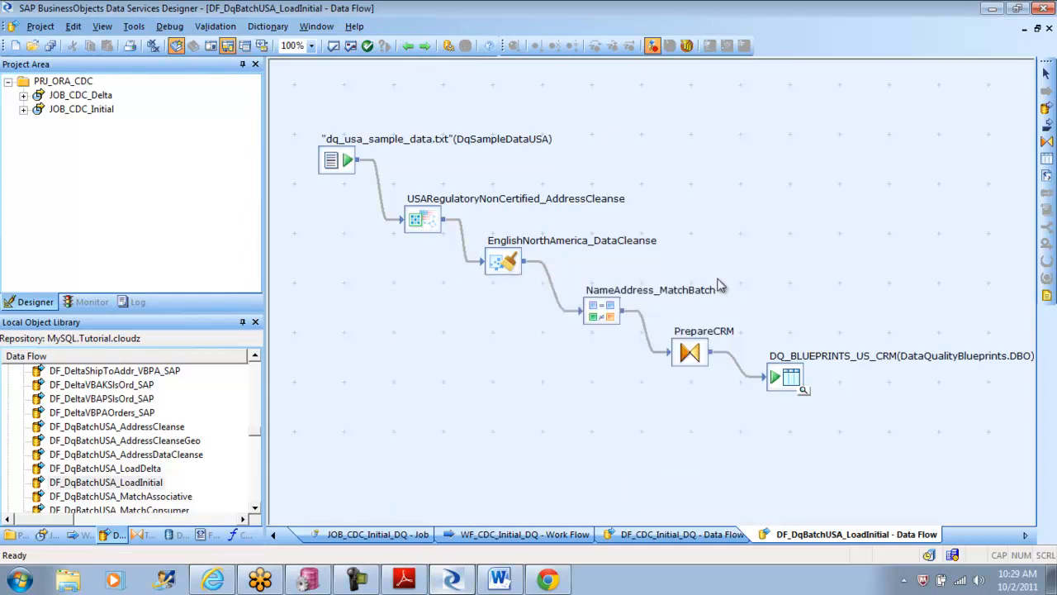
Step: Go back to the DF_CDC_Initial_DQ data flow, add a Query transform and connect the ODS_CUSTOMER source to it
left_click(409, 47)
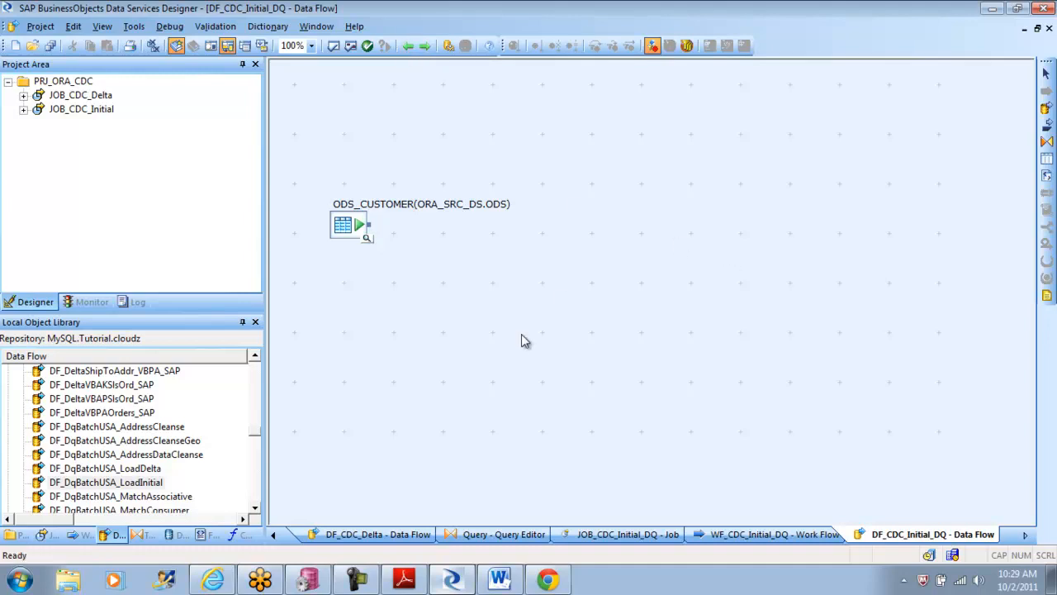
left_click(142, 535)
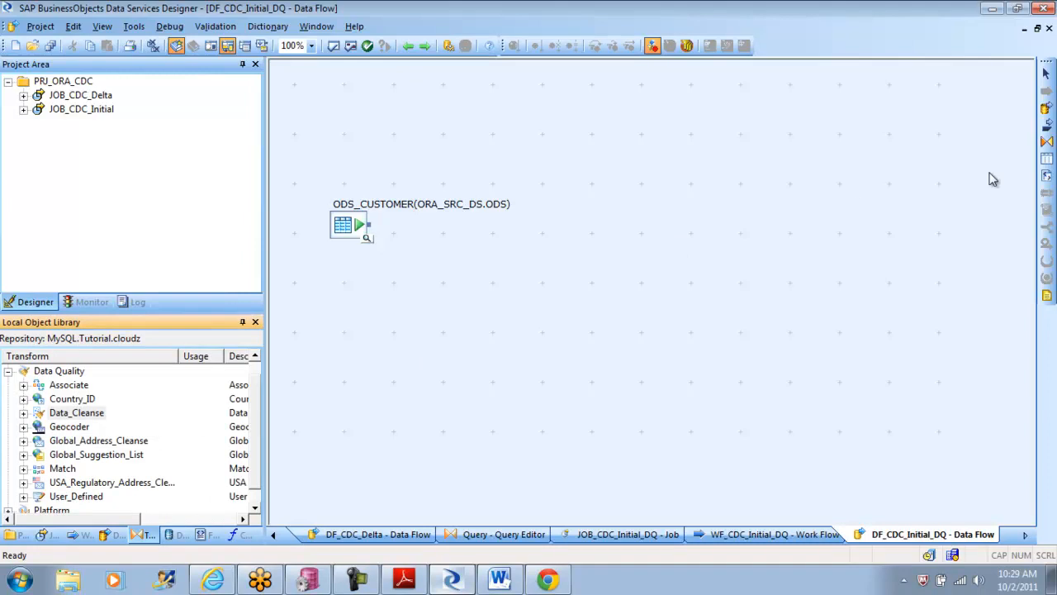
left_click(1047, 142)
left_click(451, 248)
left_click_drag(371, 225, 439, 272)
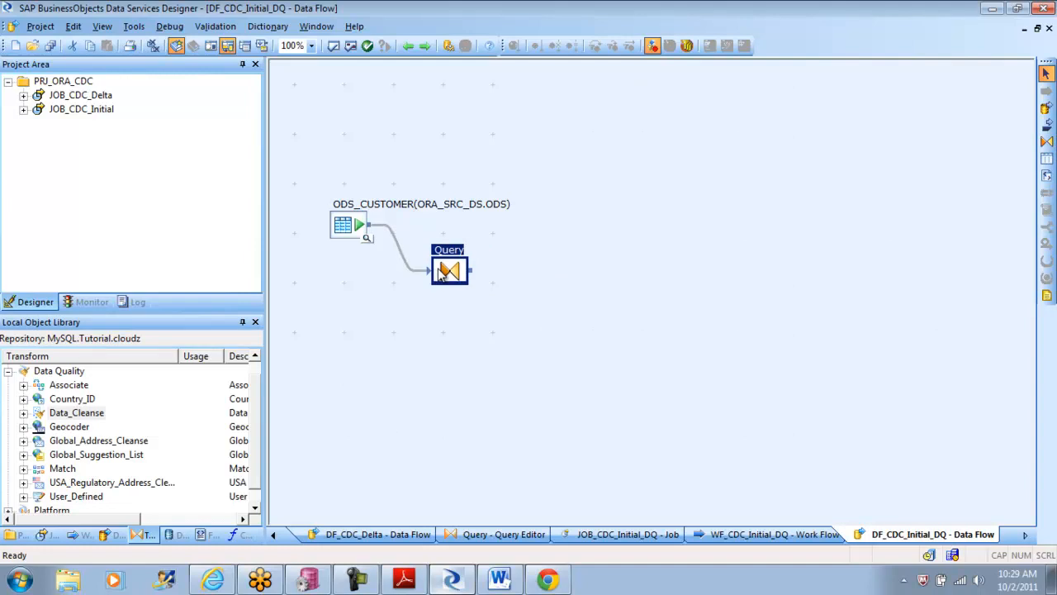
Step: Add a Country_ID transform with the CountryID2Char configuration and connect the Query to it
left_click(70, 401)
left_click_drag(69, 404, 535, 288)
left_click(603, 301)
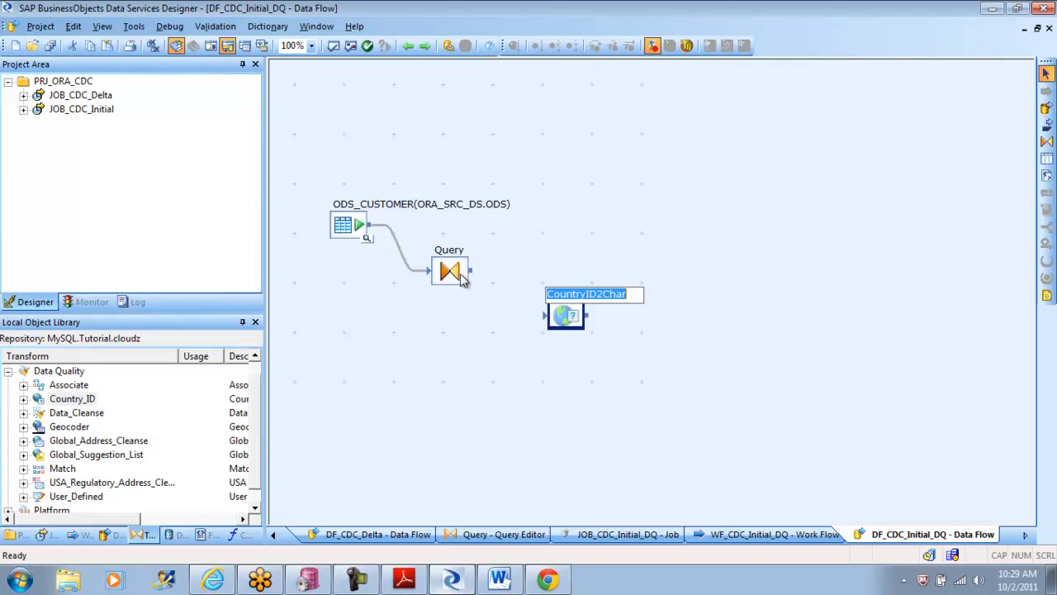
left_click_drag(477, 274, 550, 314)
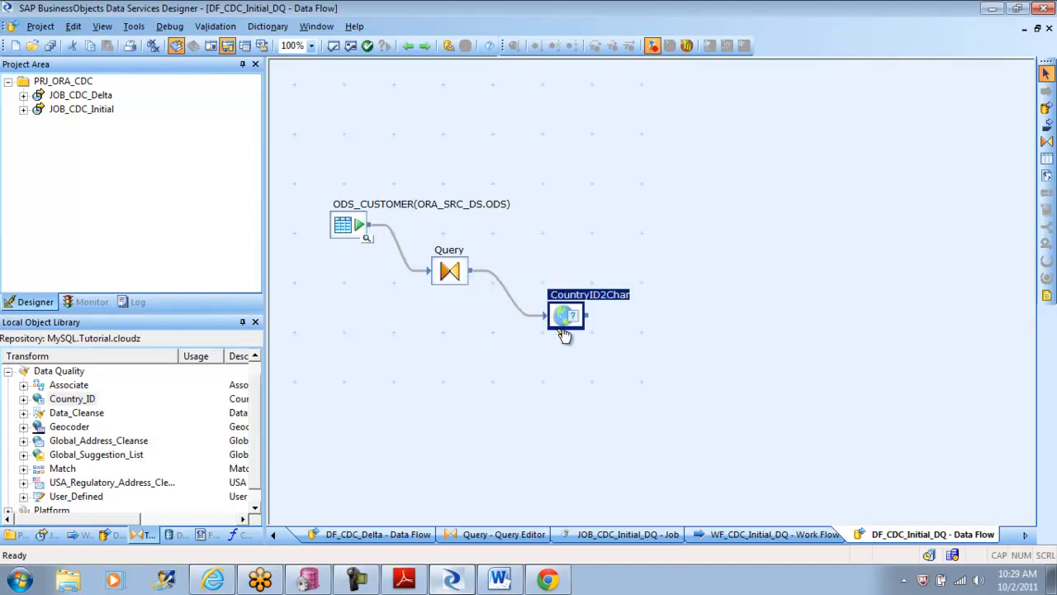
Step: Add a template target table named COUNTRYID_DQ_TEST in the ORA_TGT_DS datastore, beside the CountryID2Char transform
left_click(1046, 158)
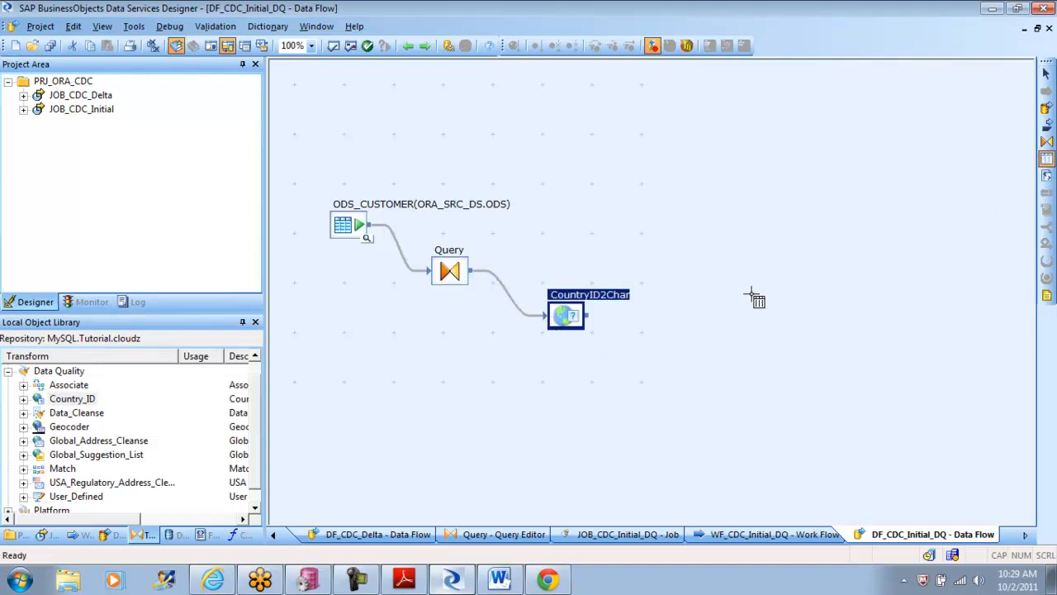
left_click(672, 344)
left_click(606, 272)
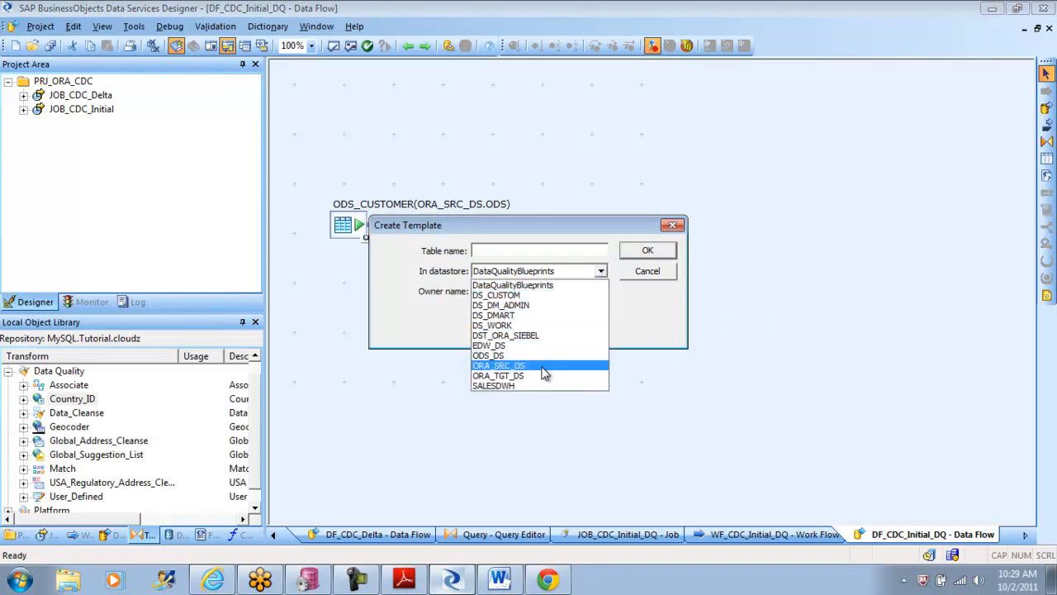
left_click(542, 376)
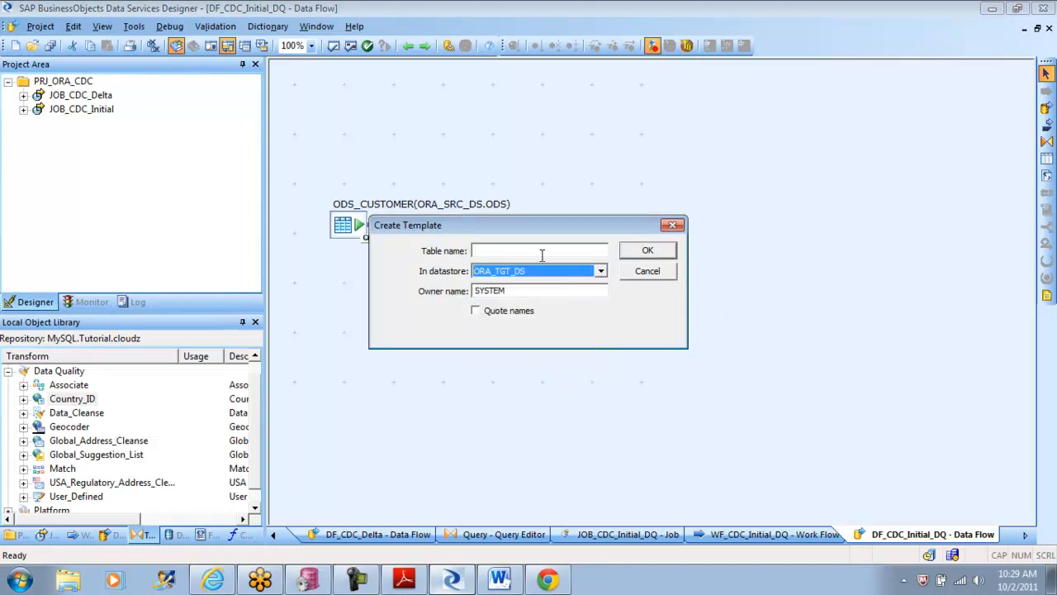
left_click(541, 251)
type("DQ_TEST")
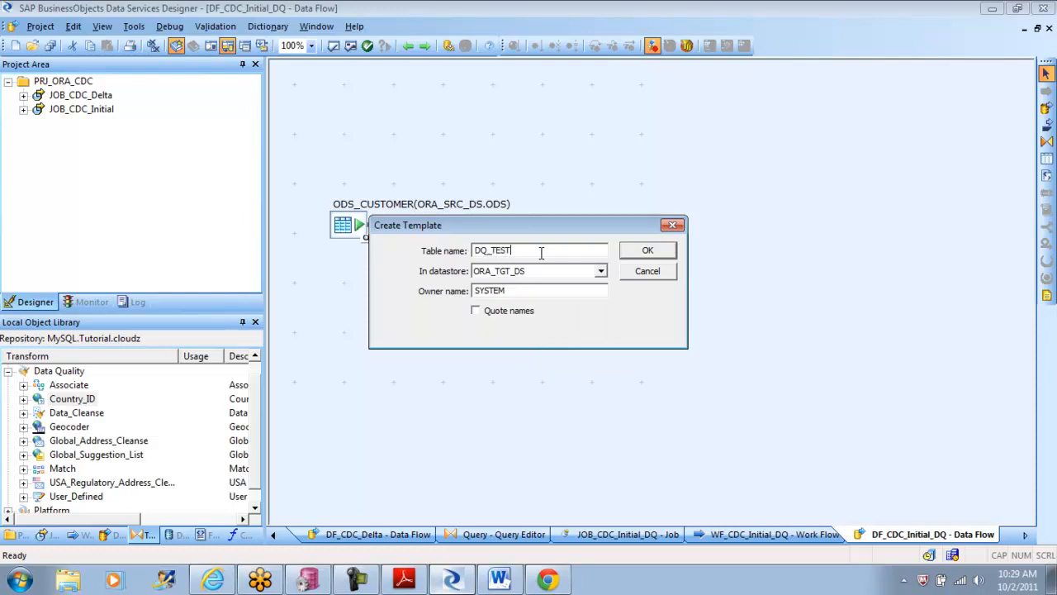
key("Home")
type("COUNTRYID_")
left_click(648, 251)
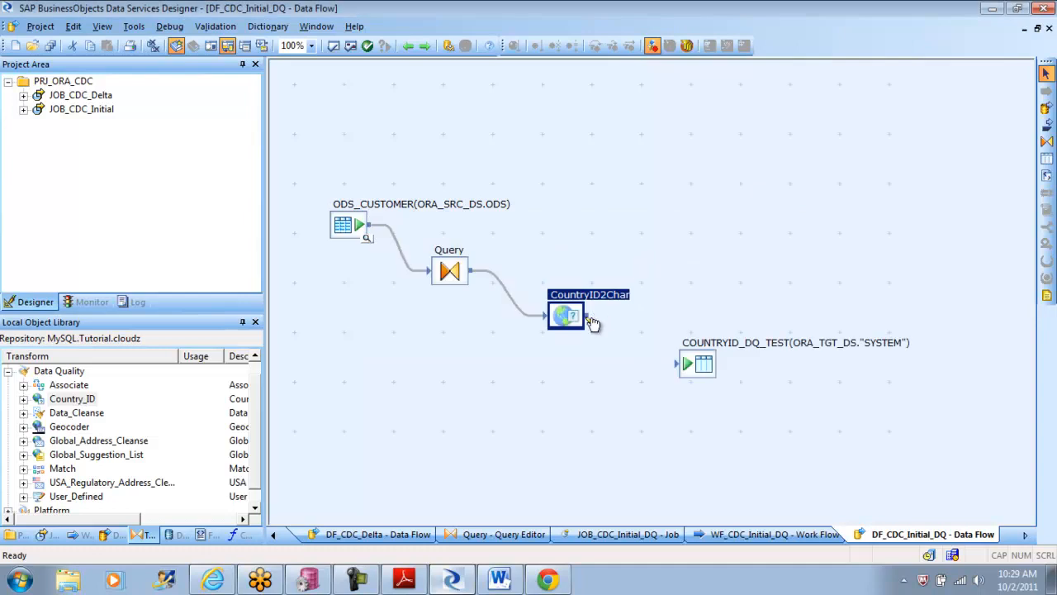
Step: Connect CountryID2Char to the COUNTRYID_DQ_TEST table, then validate all objects in the data flow and dismiss the validation output
left_click_drag(588, 317, 677, 363)
left_click_drag(566, 318, 562, 318)
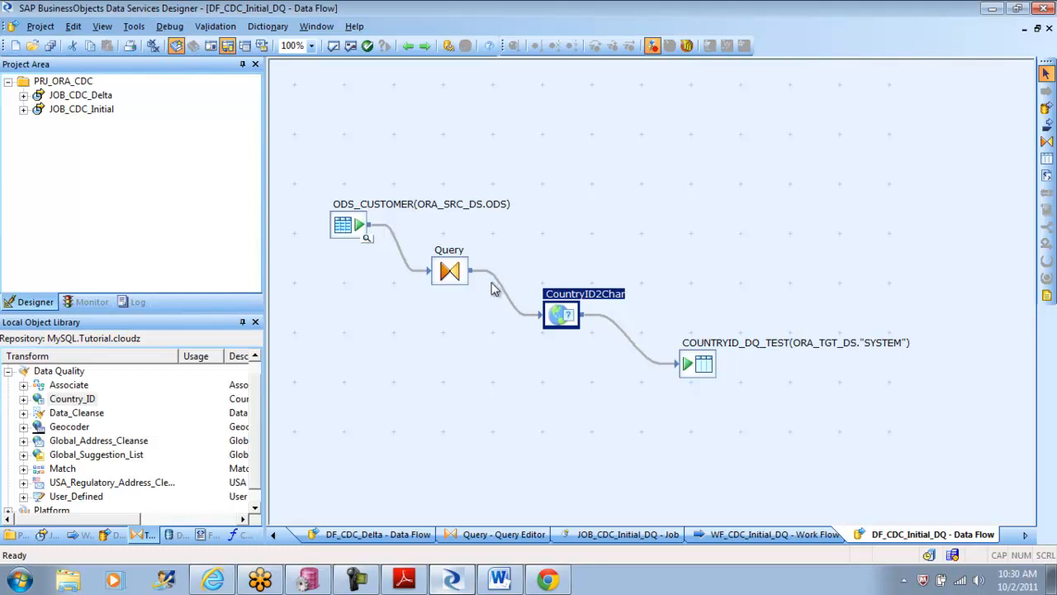
left_click(498, 405)
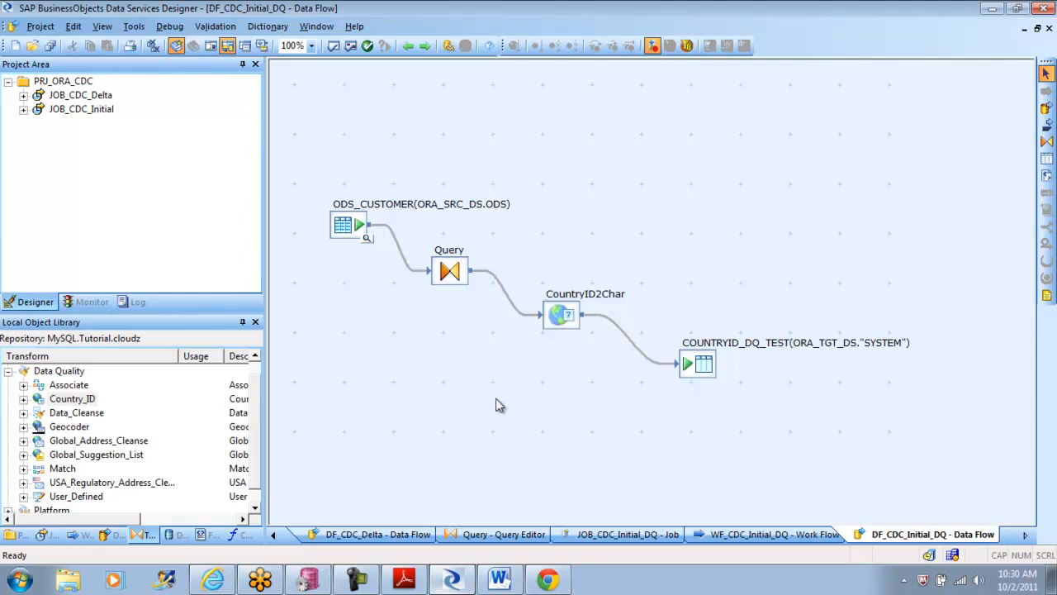
left_click(351, 46)
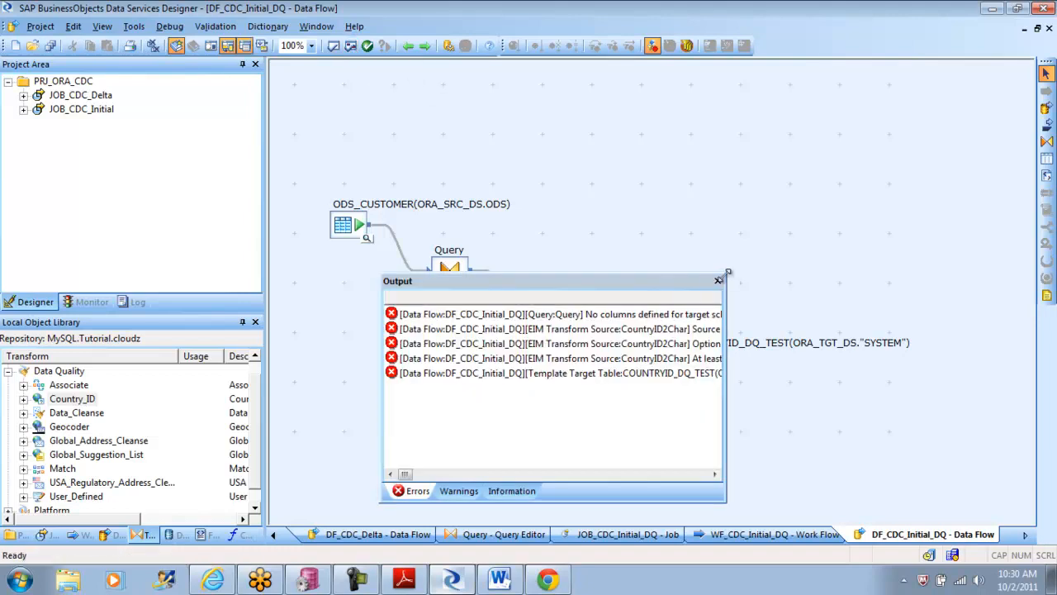
left_click(717, 282)
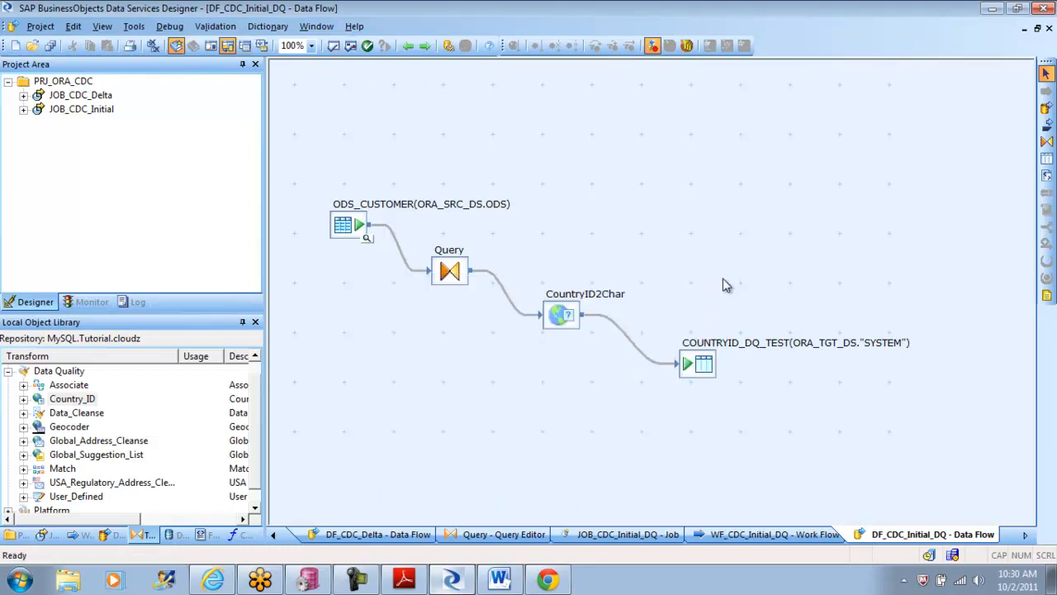
Step: Map all ODS_CUSTOMER columns, from CUST_ID to CUST_TIMESTAMP, to the Query's output schema and return to the data flow
double_click(462, 276)
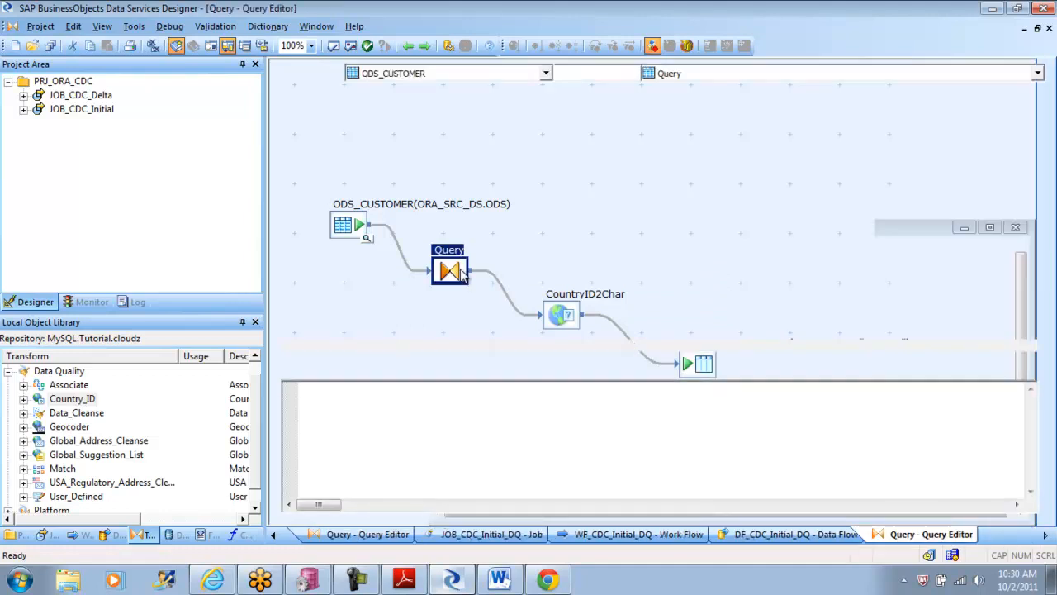
left_click(341, 124)
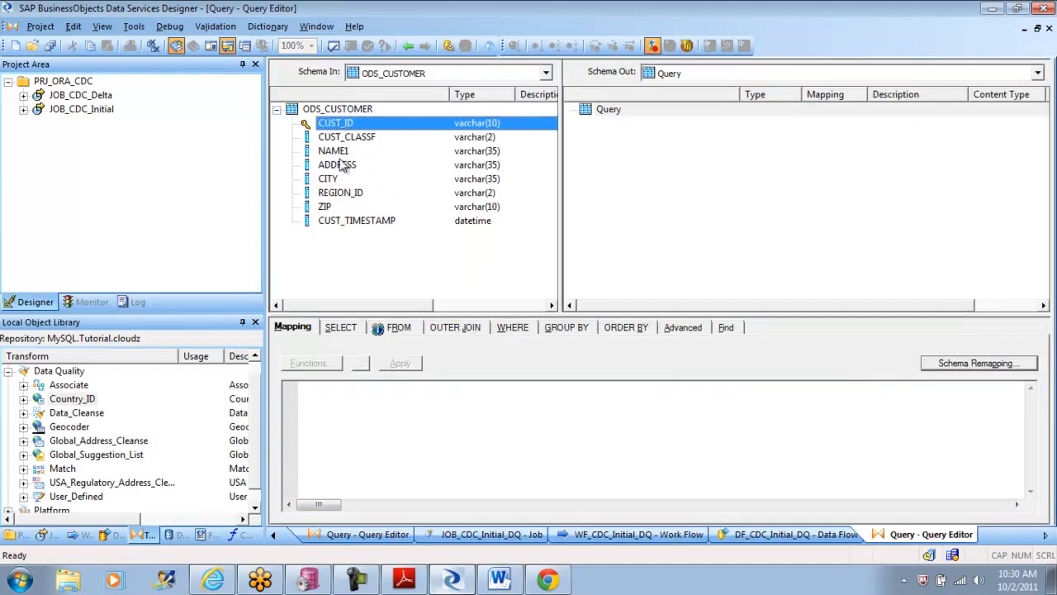
left_click(343, 223, "shift")
left_click_drag(343, 223, 620, 206)
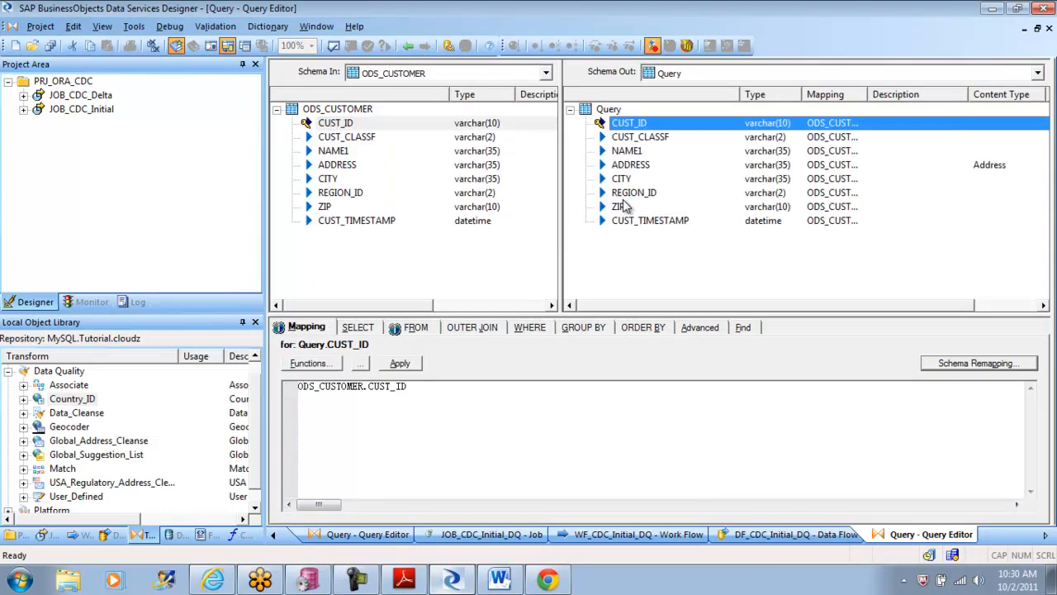
left_click(408, 48)
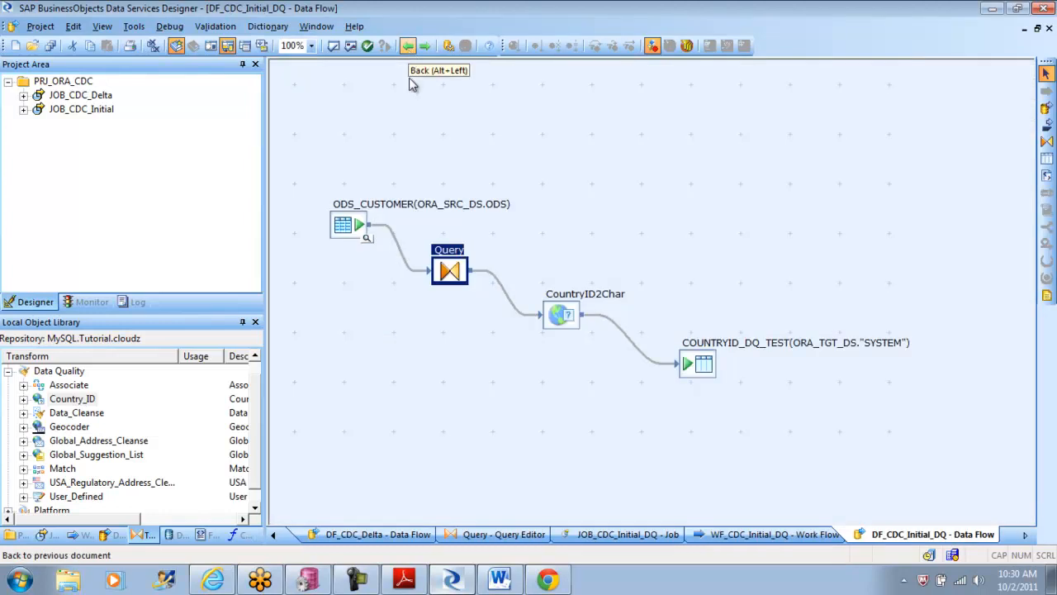
Step: Open the CountryID2Char transform and pass the Query columns CUST_ID through ZIP to its output schema
left_click(564, 317)
double_click(563, 317)
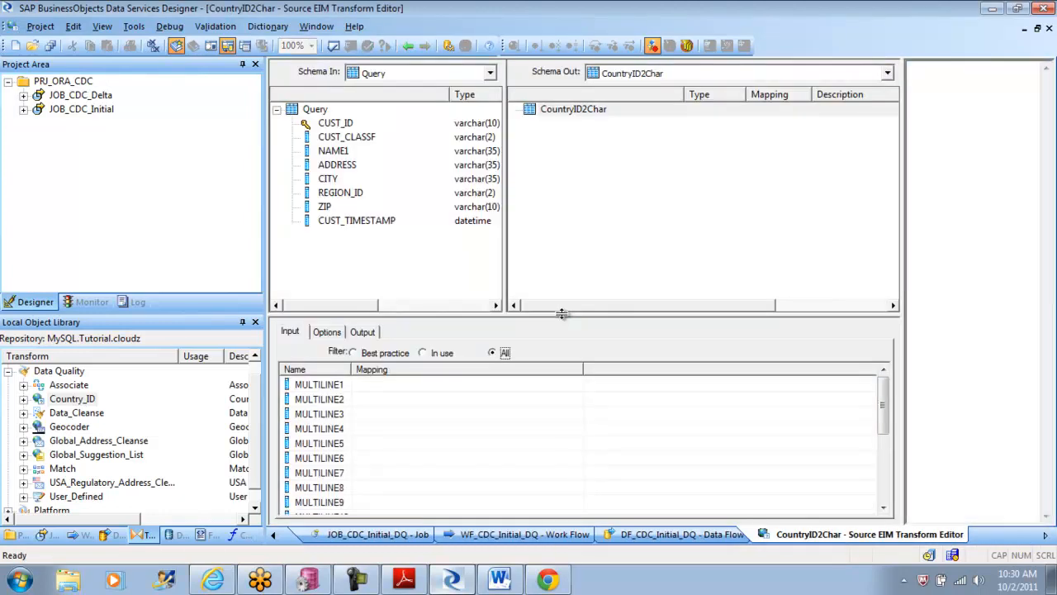
left_click(339, 125)
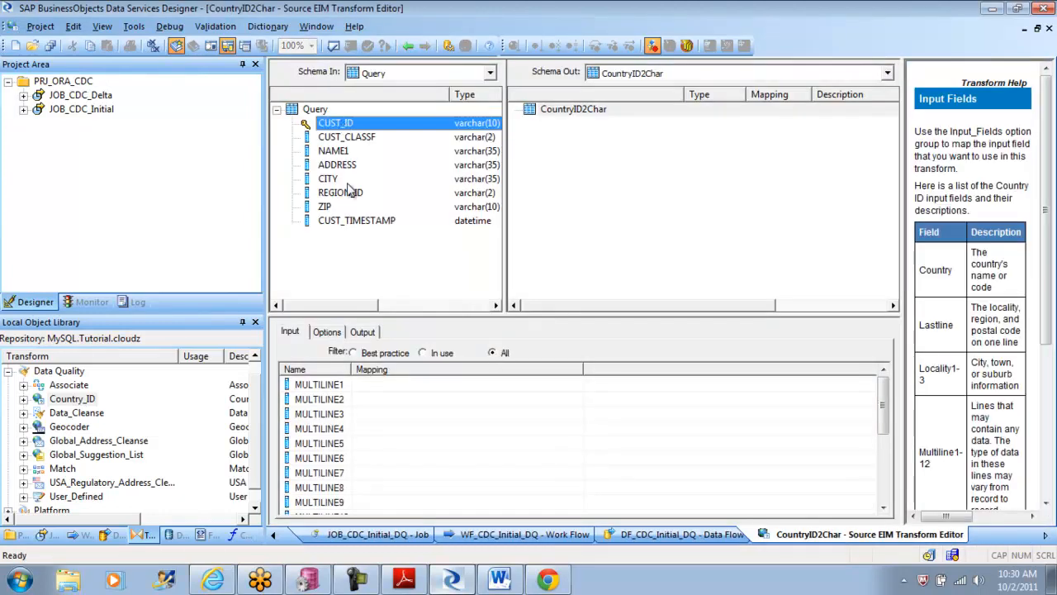
left_click(328, 207, "shift")
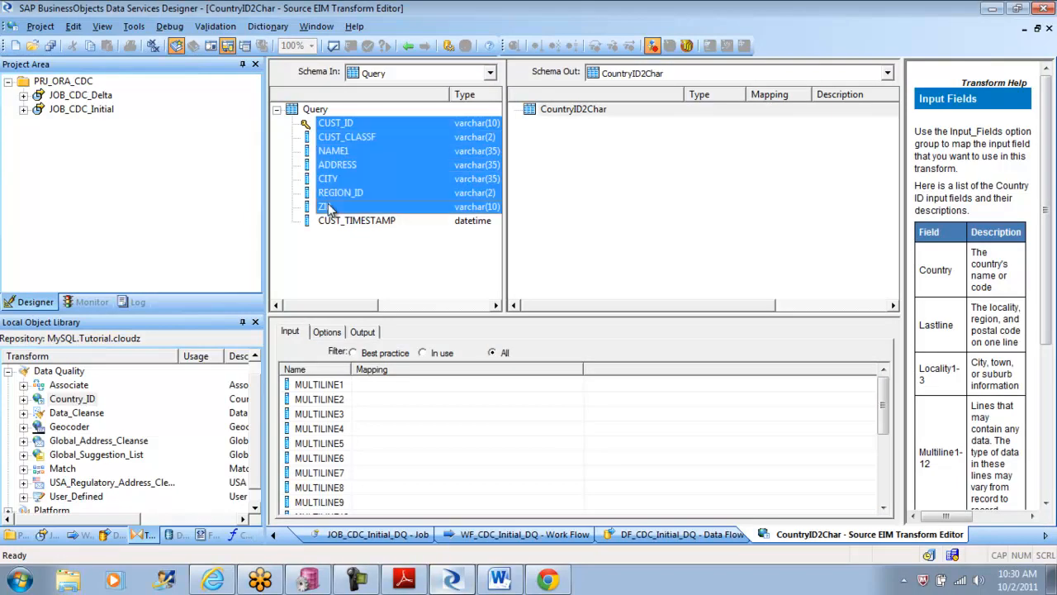
left_click_drag(391, 152, 563, 202)
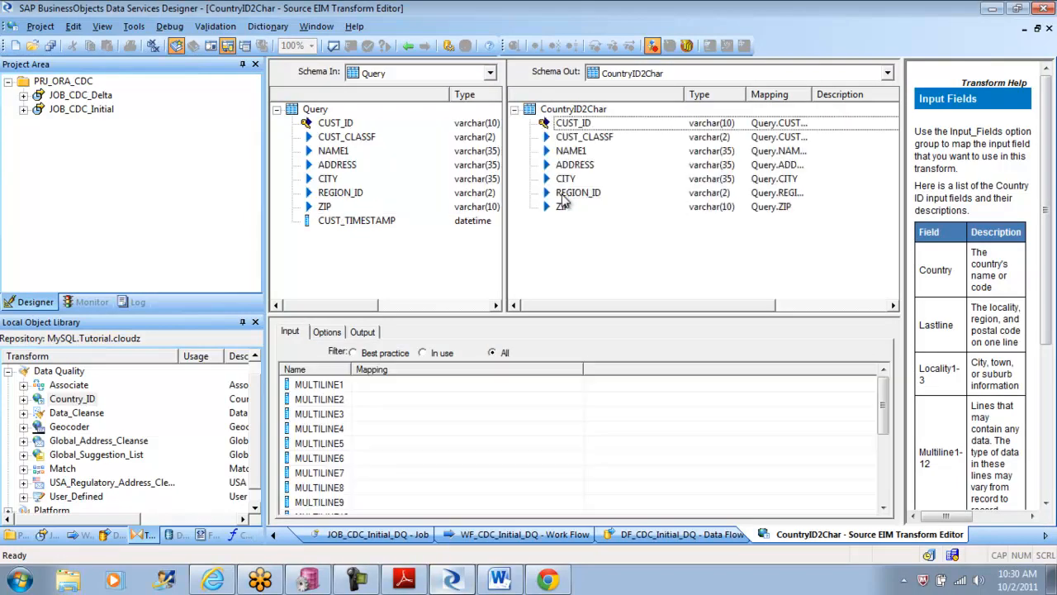
left_click(564, 208)
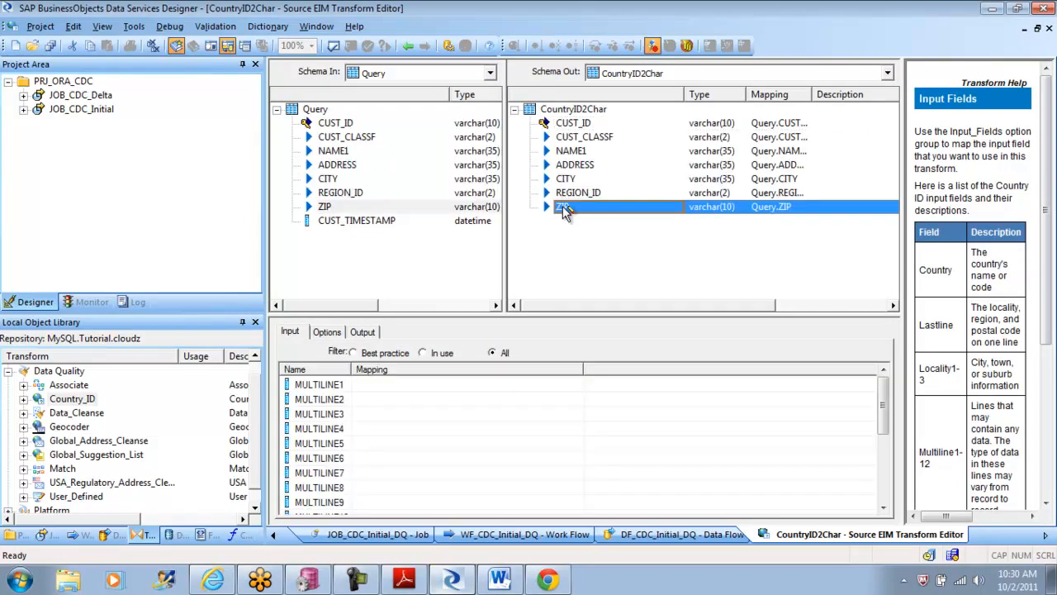
left_click(564, 208)
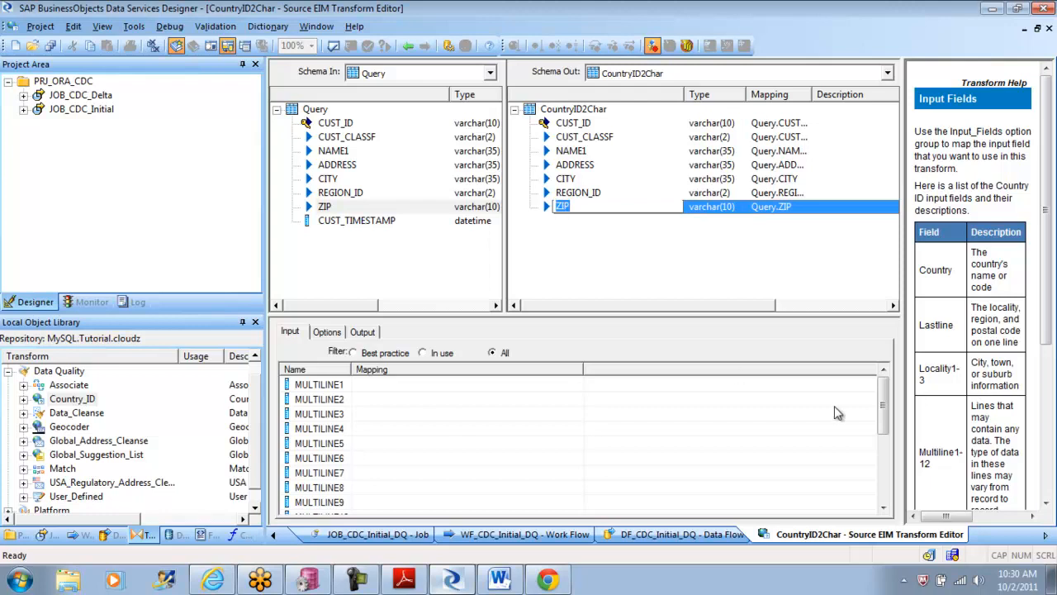
Step: Map the POSTCODE input field of CountryID2Char to the ZIP column and return to the data flow
left_click_drag(883, 403, 890, 479)
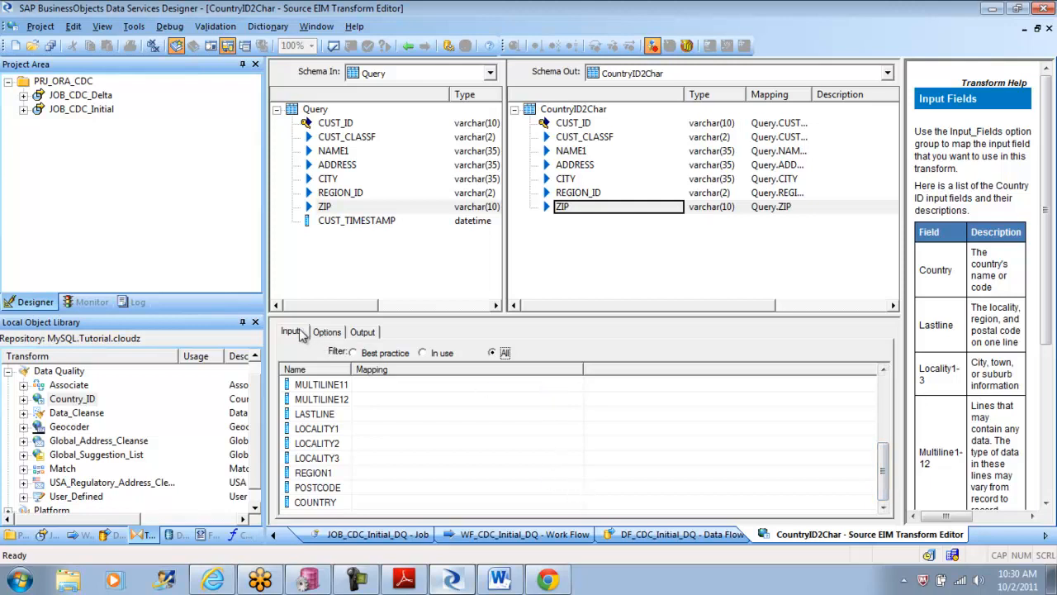
left_click(573, 488)
left_click(575, 488)
left_click(471, 577)
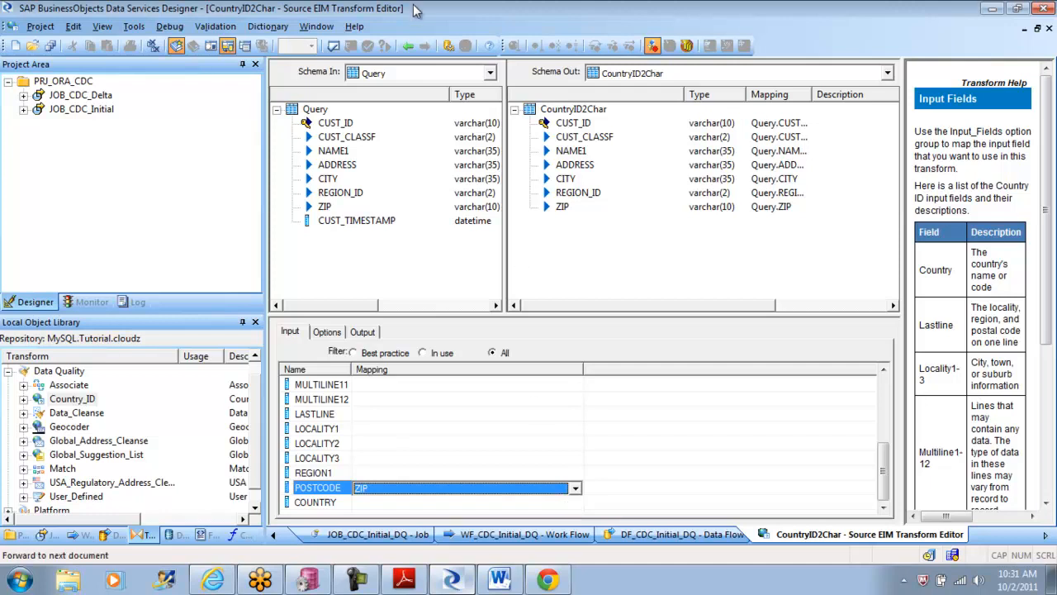
left_click(406, 46)
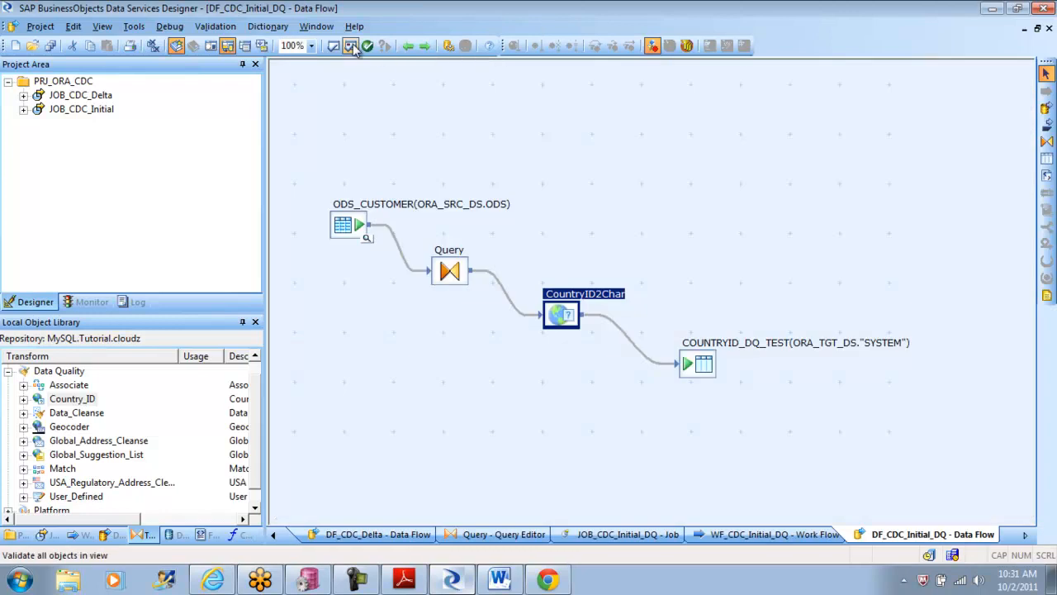
Step: Reopen CountryID2Char and include COUNTRY_NAME, ISO_COUNTRY_CODE_2CHAR and ISO_COUNTRY_CODE_3CHAR among its output fields
double_click(556, 304)
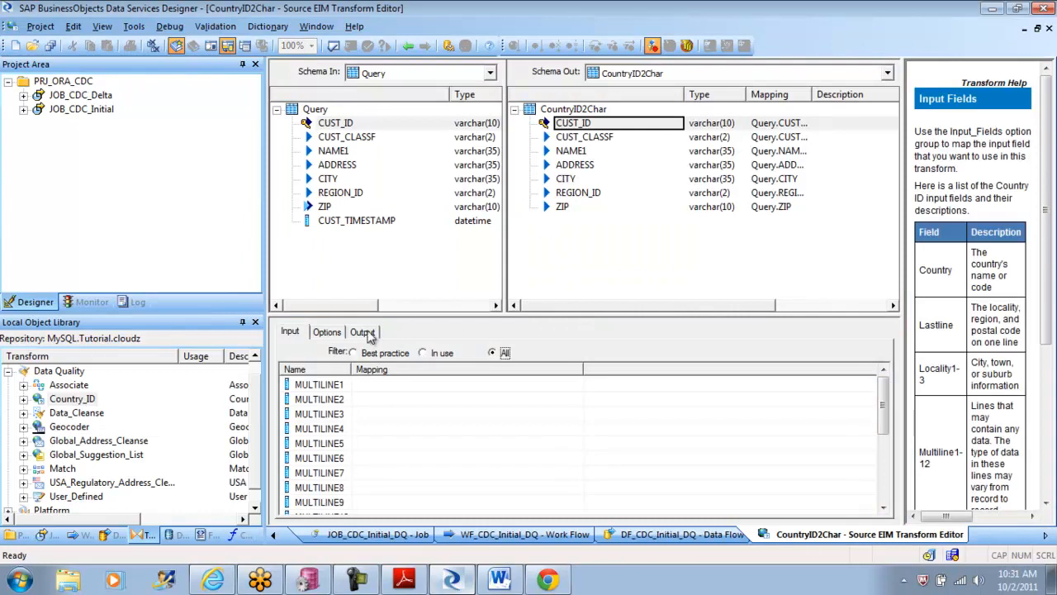
left_click(363, 332)
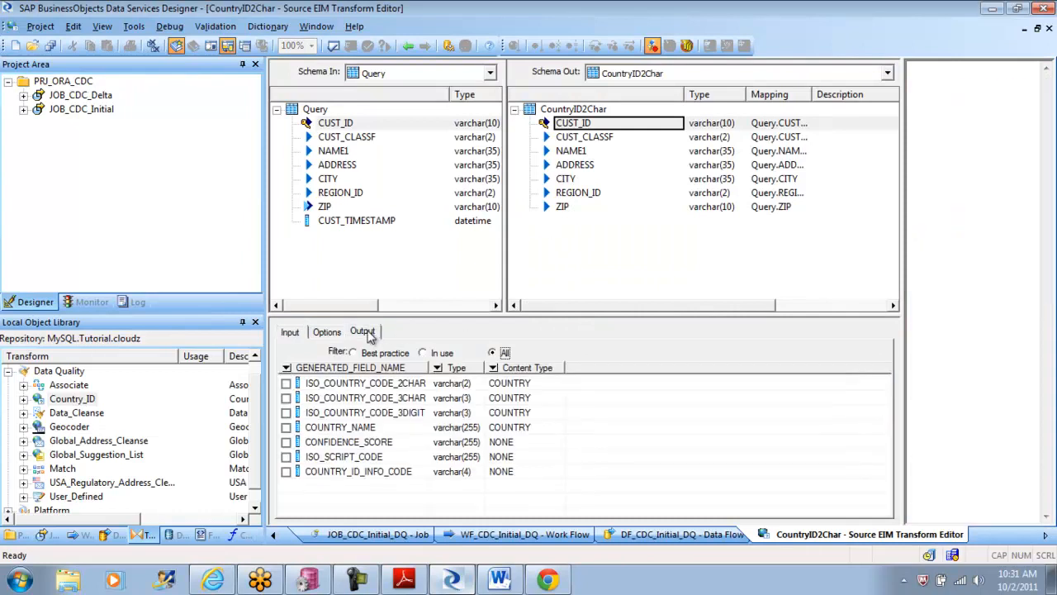
left_click(285, 427)
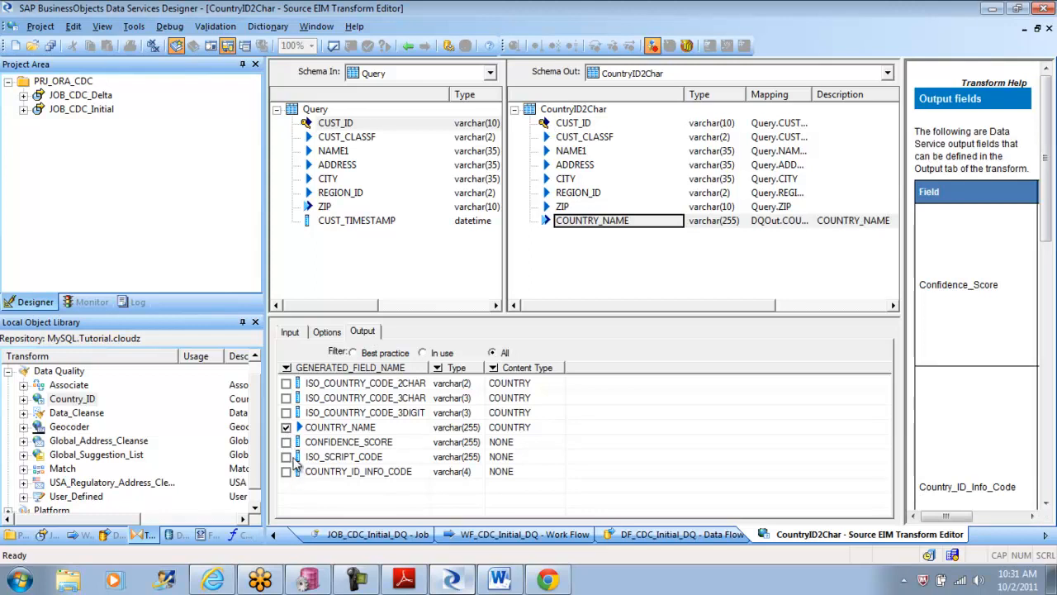
left_click(286, 383)
left_click(286, 397)
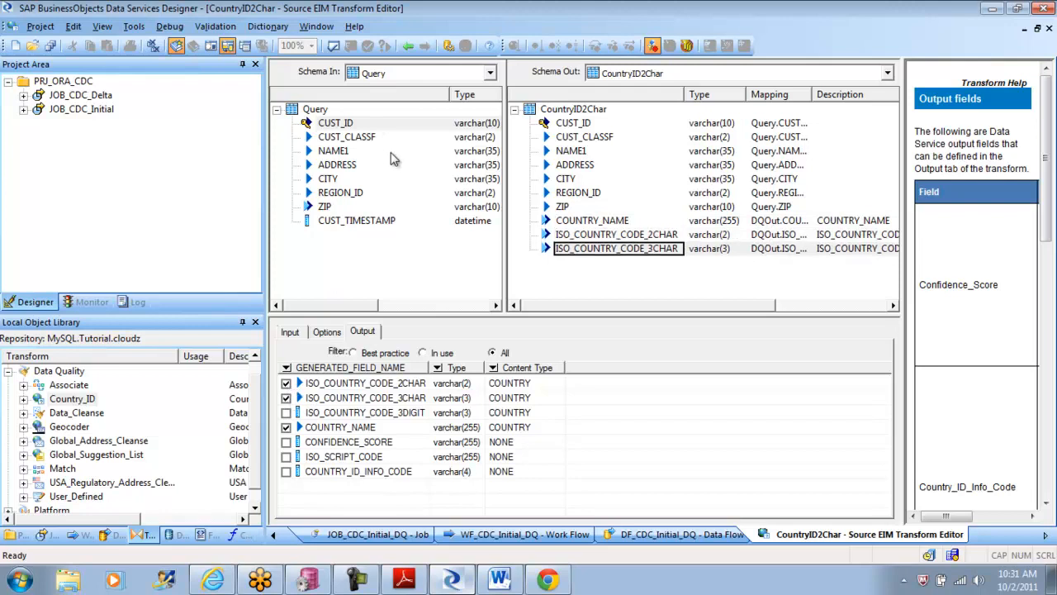
Step: Validate the CountryID2Char transform and the DF_CDC_Initial_DQ data flow, closing each validation output
left_click(333, 46)
left_click(718, 281)
mouse_move(684, 94)
left_mouse_down()
mouse_move(745, 124)
mouse_move(679, 96)
left_mouse_up()
left_click(408, 45)
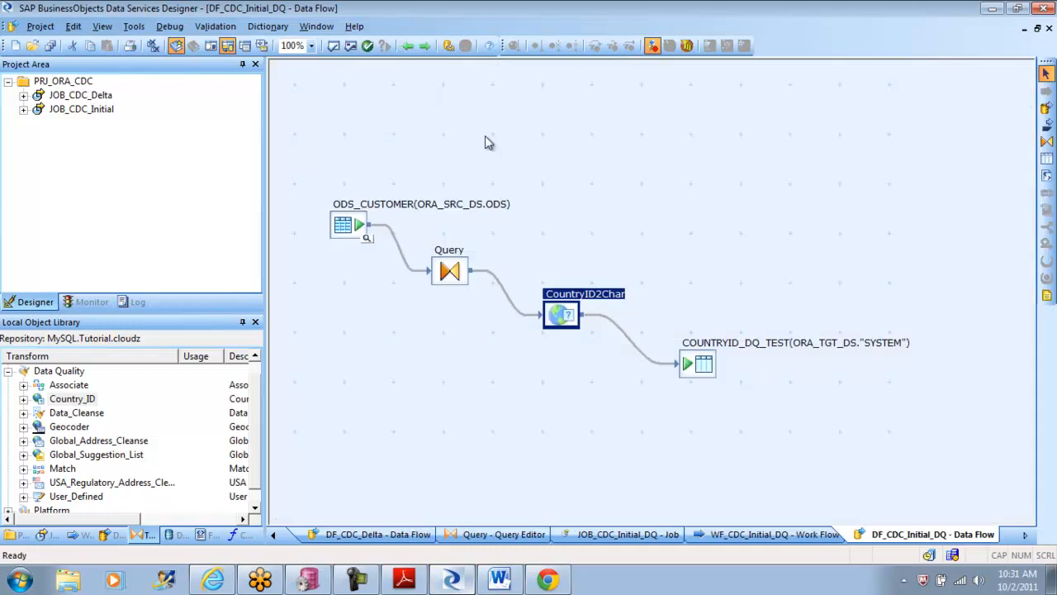
left_click(334, 46)
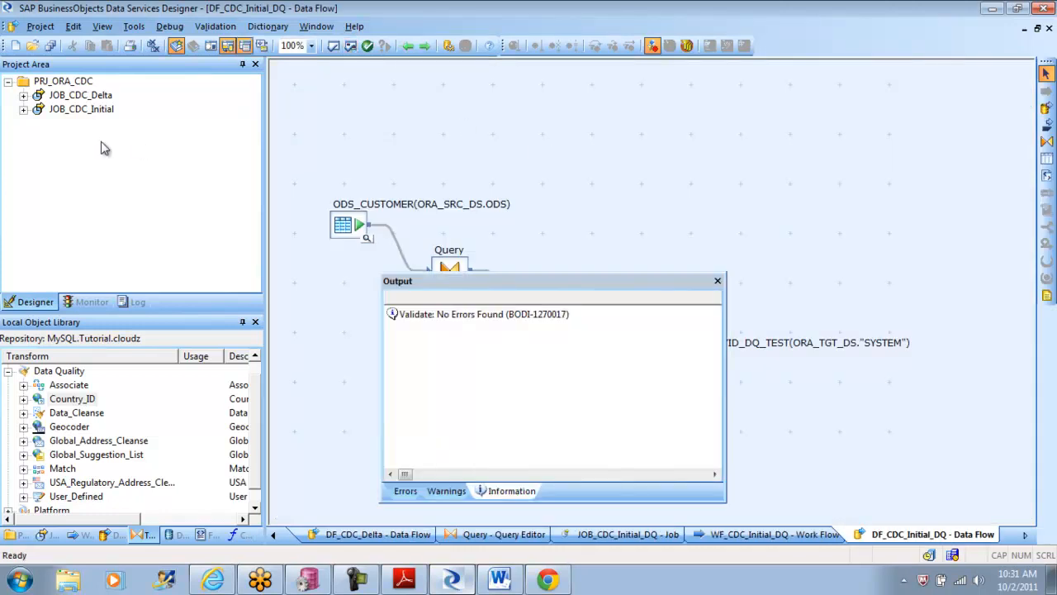
left_click(718, 282)
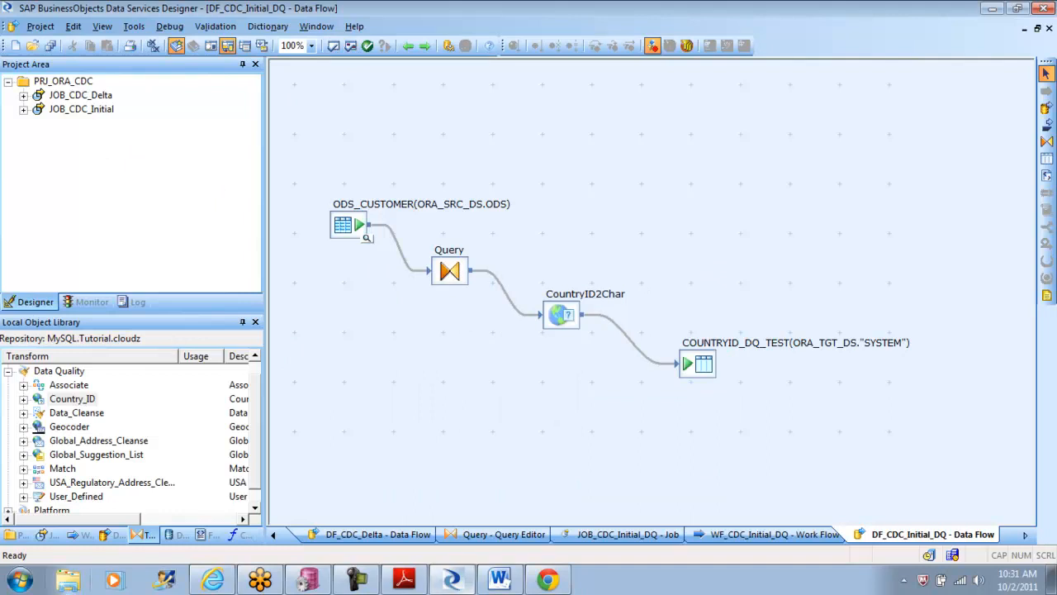
Step: Add JOB_CDC_Initial_DQ to the PRJ_ORA_CDC project and execute it with the default execution properties
left_click(46, 535)
left_click_drag(91, 469, 99, 232)
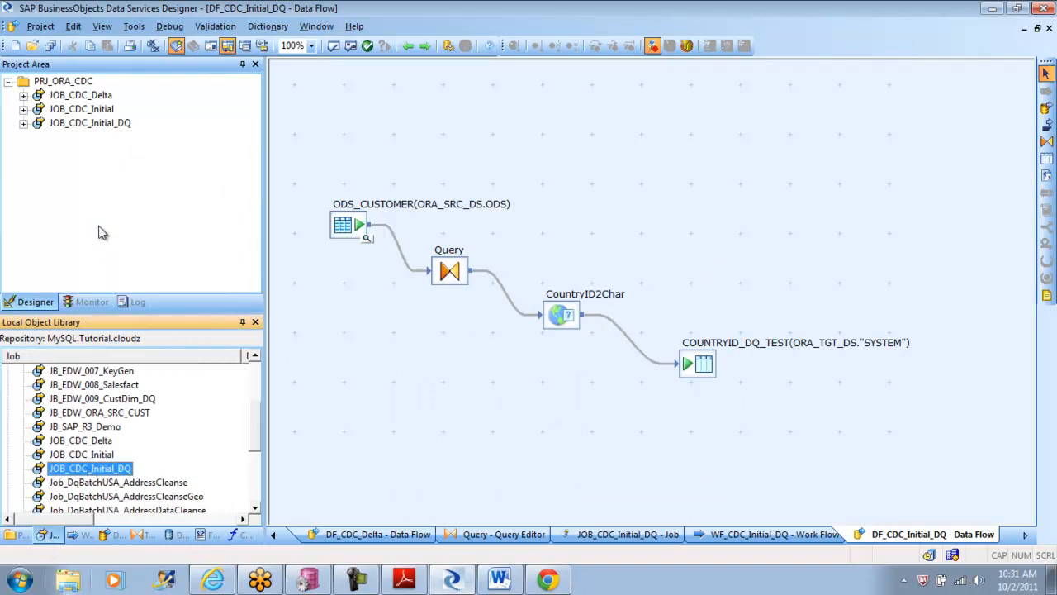
left_click(99, 126)
right_click(99, 125)
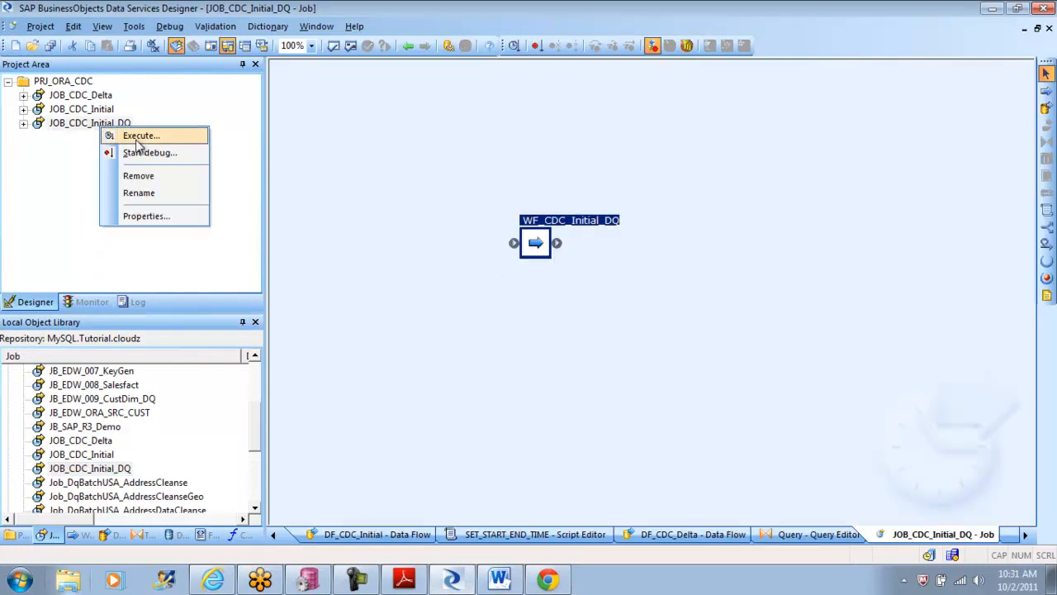
left_click(151, 140)
left_click(423, 371)
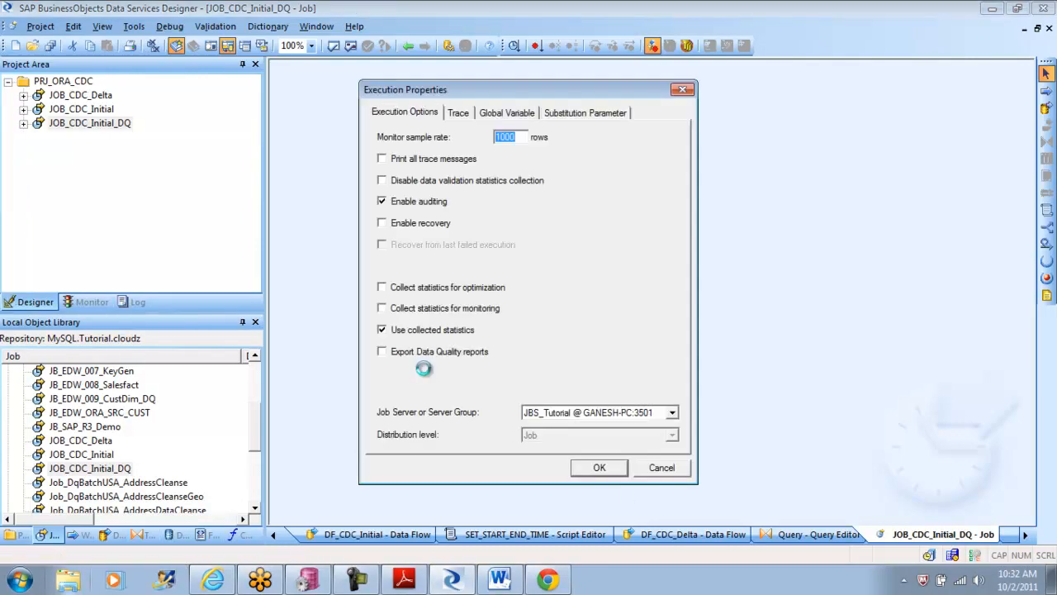
left_click(599, 468)
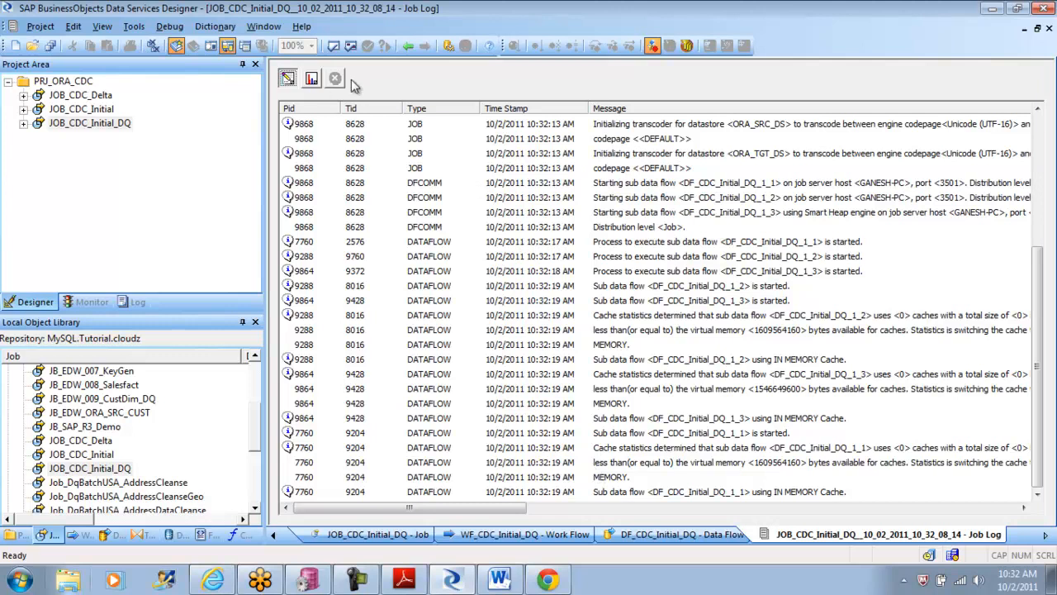
Step: Check the JOB_CDC_Initial_DQ run's monitor statistics and its error log
left_click(312, 79)
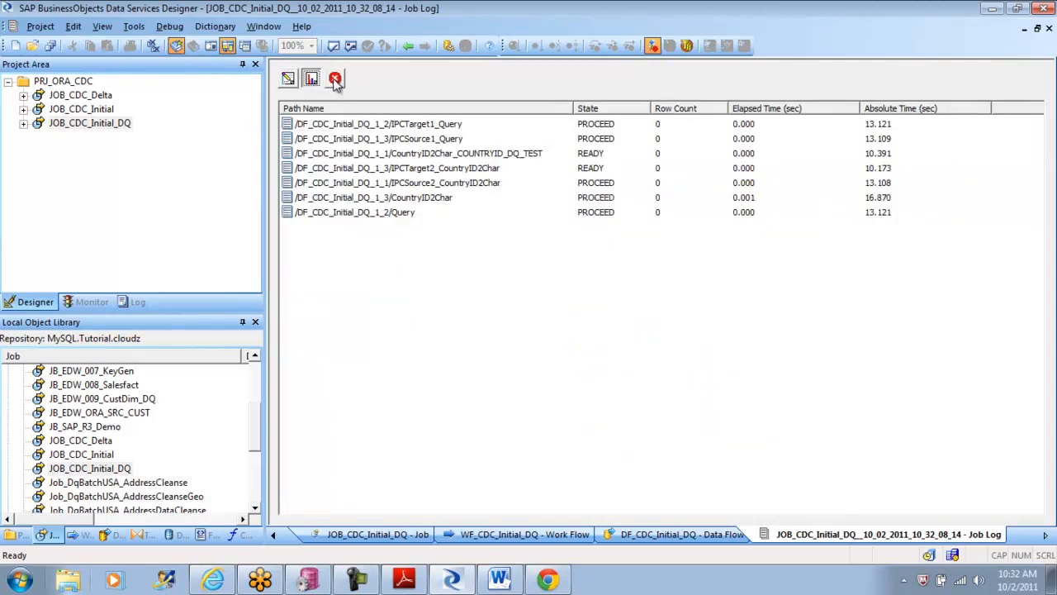
left_click(334, 78)
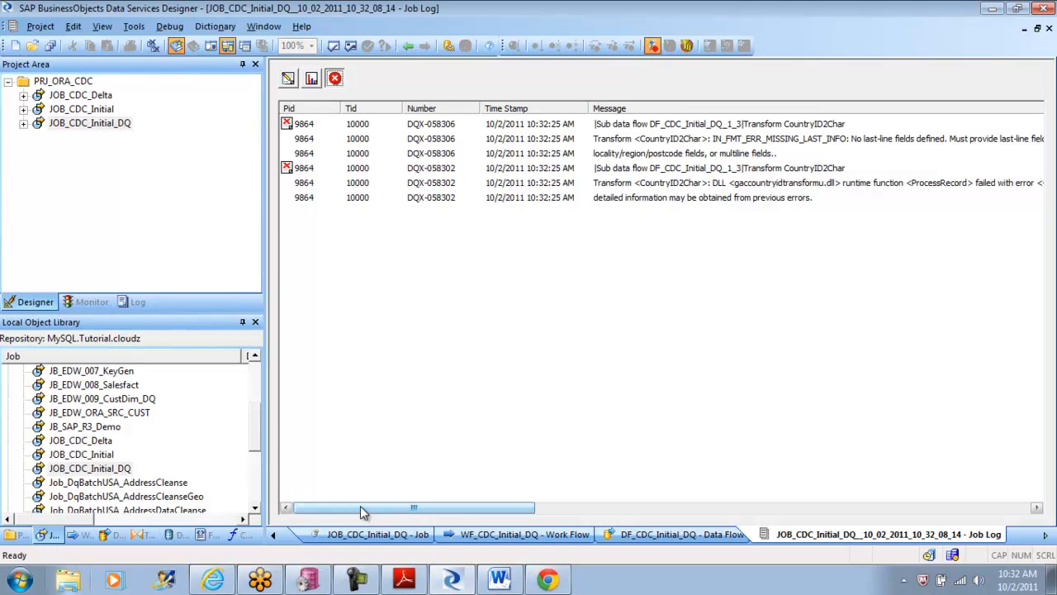
Step: Read the CountryID2Char error details in the job log and map that transform's REGION1 input field to REGION_ID
left_click_drag(360, 508, 376, 507)
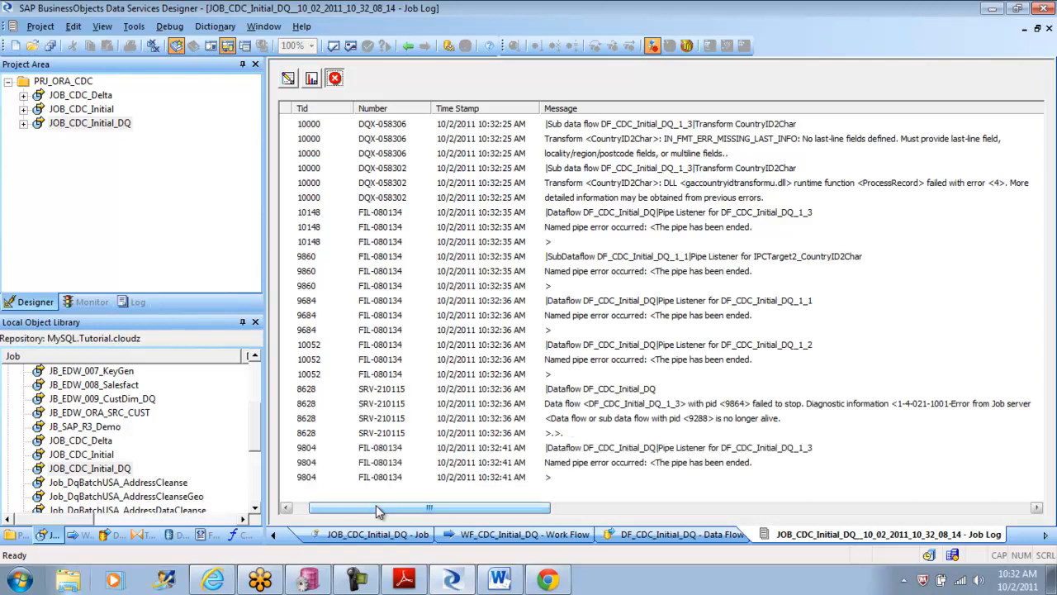
left_click(589, 155)
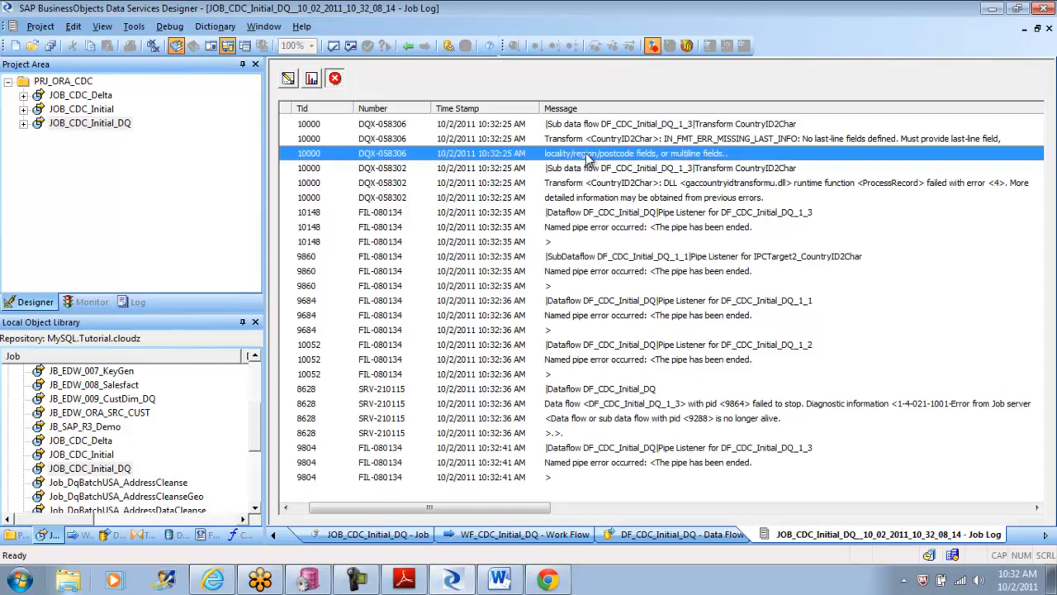
left_click(408, 46)
left_click(408, 46)
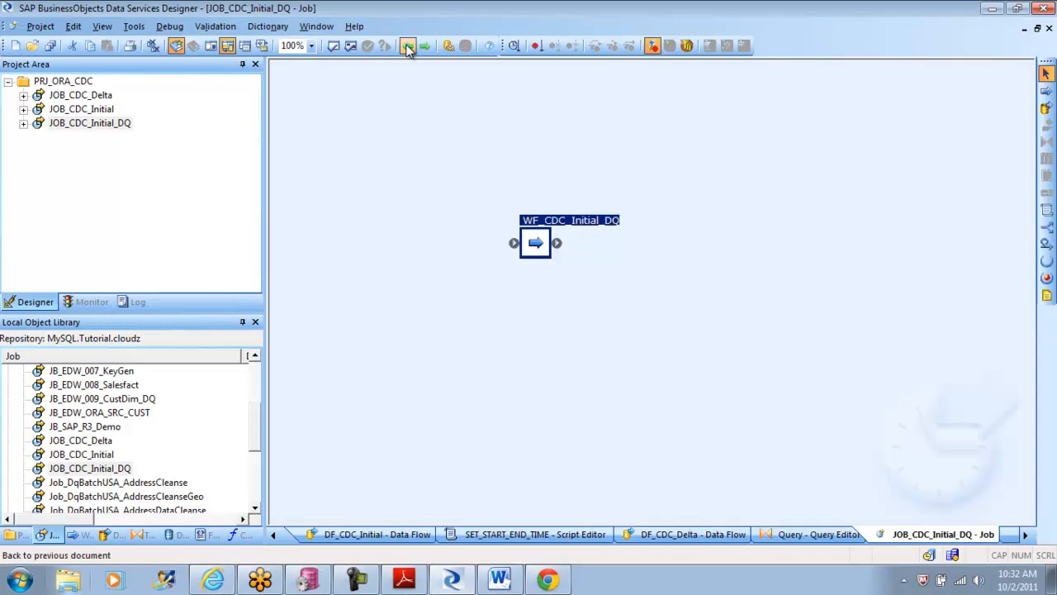
double_click(537, 244)
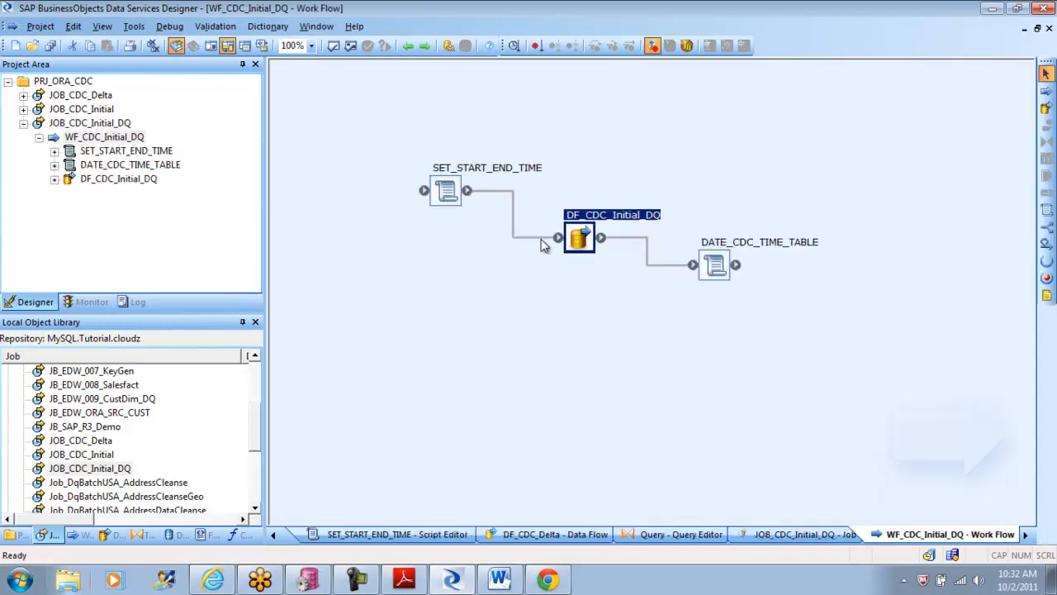
double_click(589, 250)
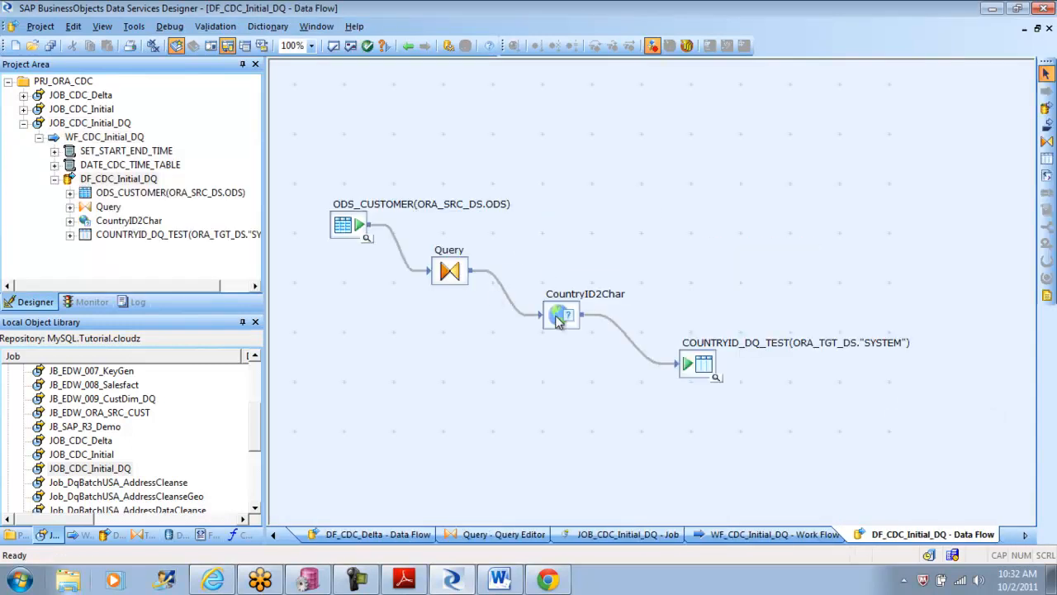
double_click(548, 321)
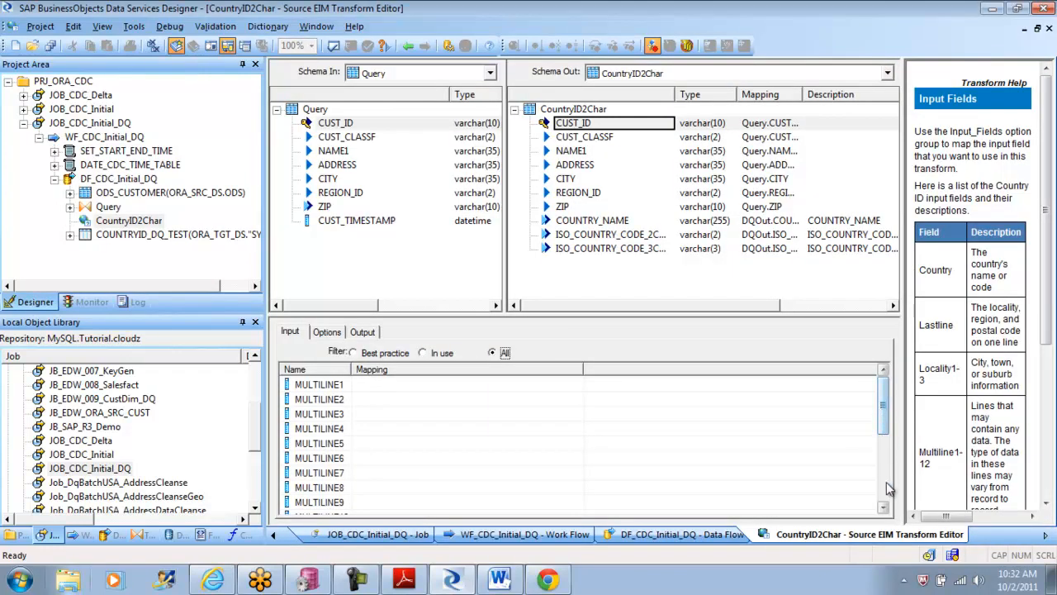
left_click_drag(887, 416, 892, 498)
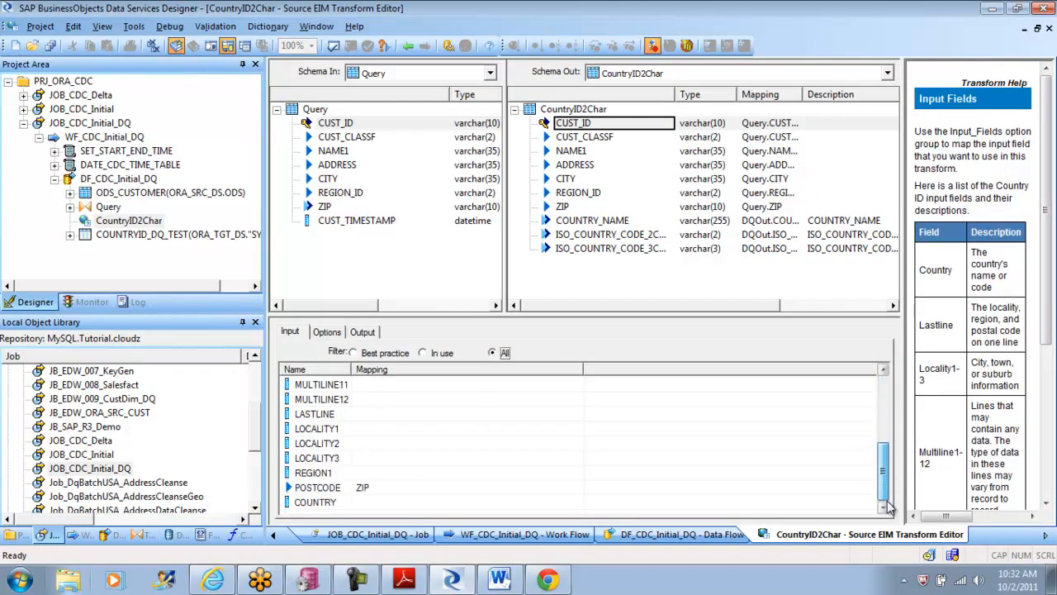
left_click(459, 477)
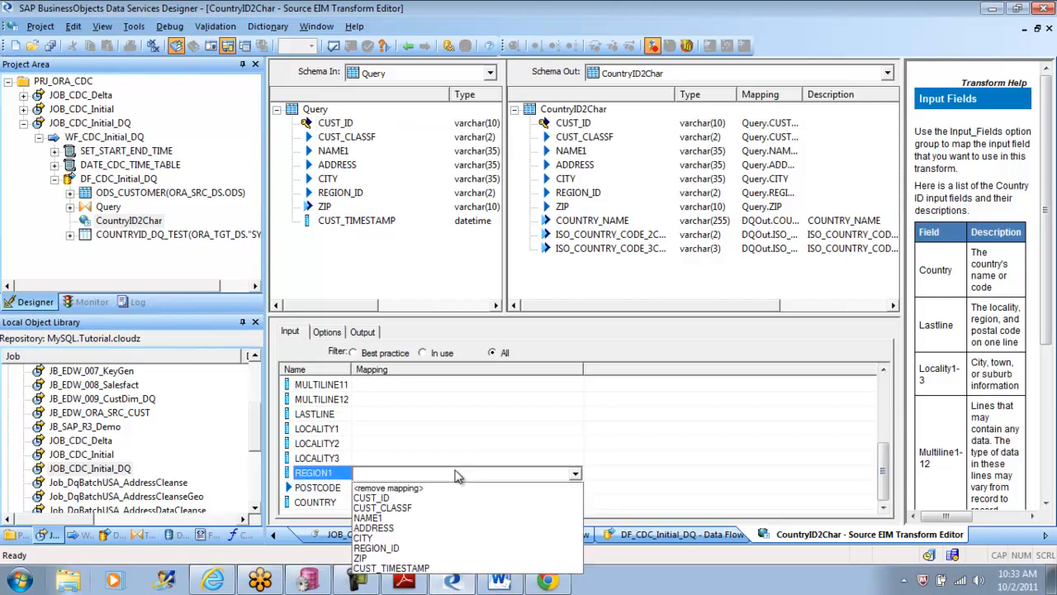
left_click(417, 548)
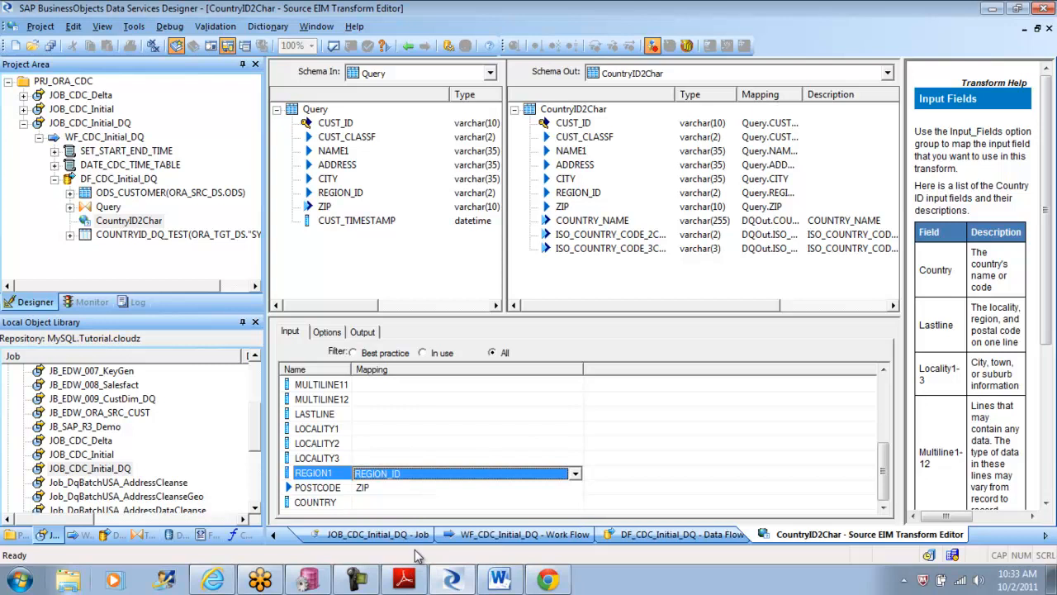
Step: Map the MULTILINE12 input field of CountryID2Char to ADDRESS, leaving LOCALITY1 unmapped
left_click(384, 431)
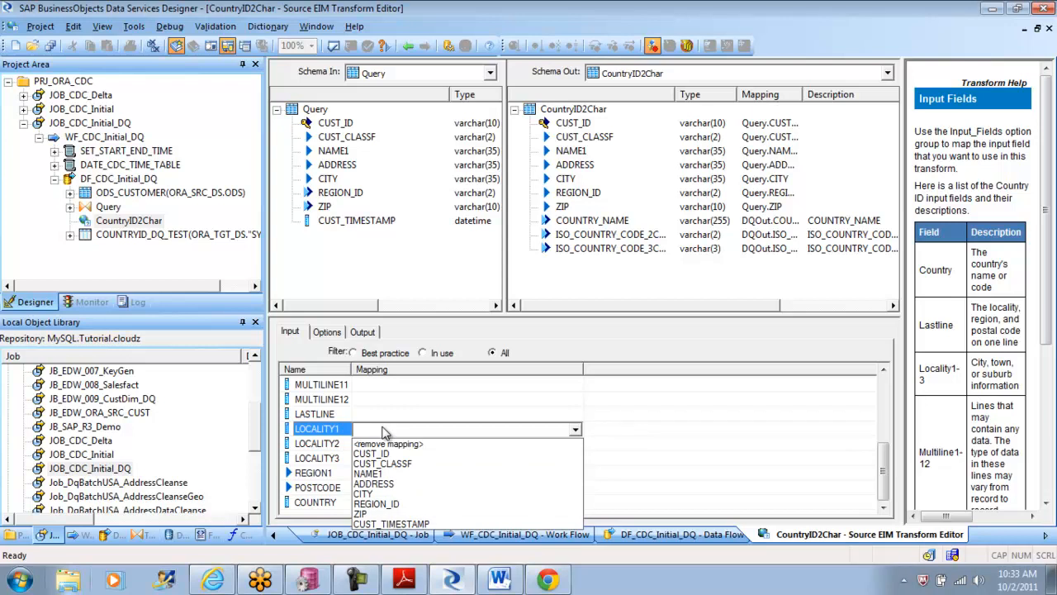
left_click(436, 401)
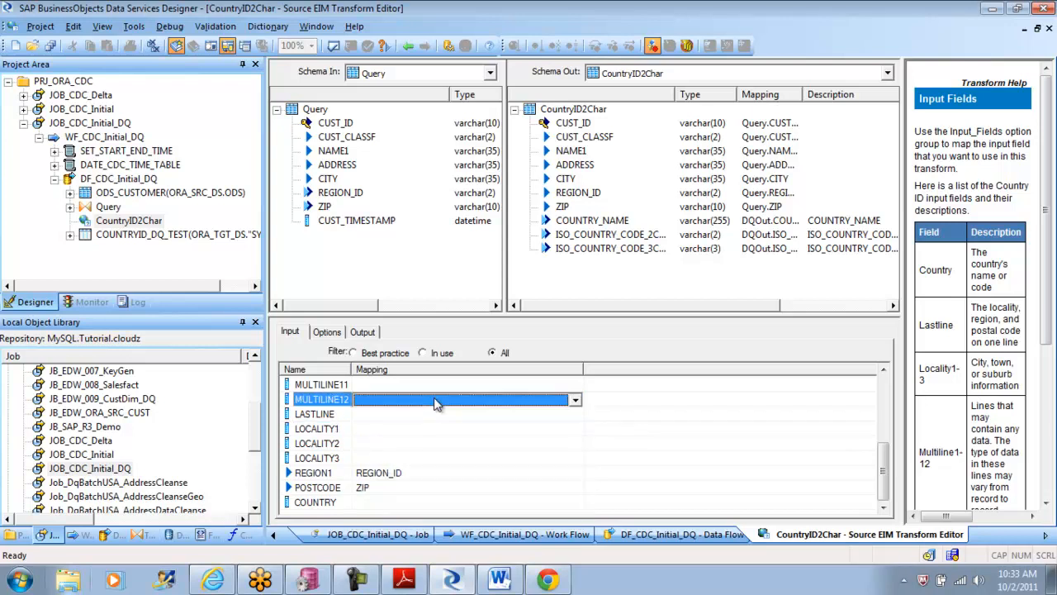
left_click(436, 403)
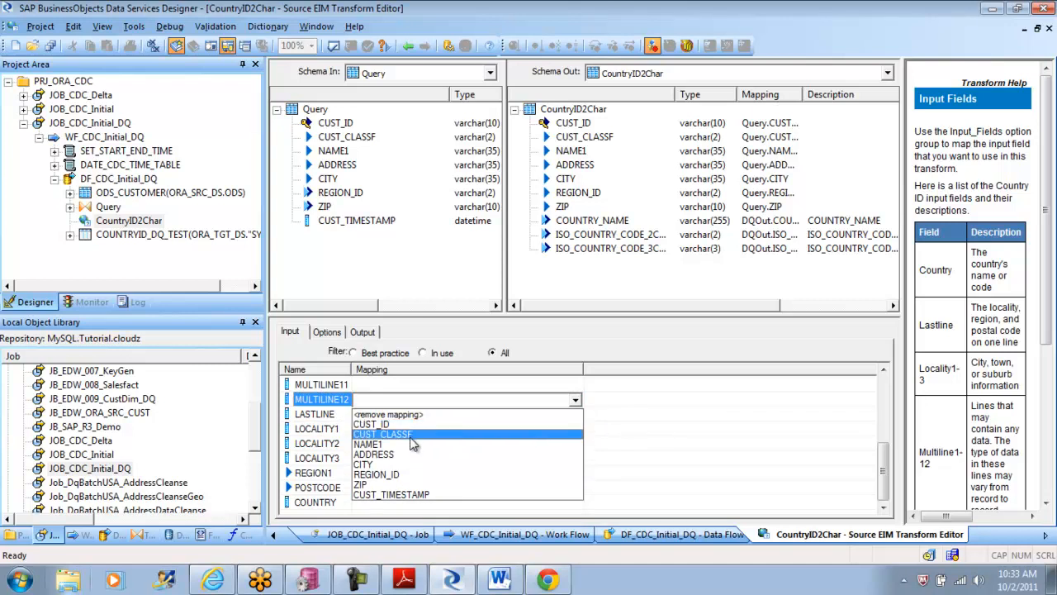
left_click(401, 454)
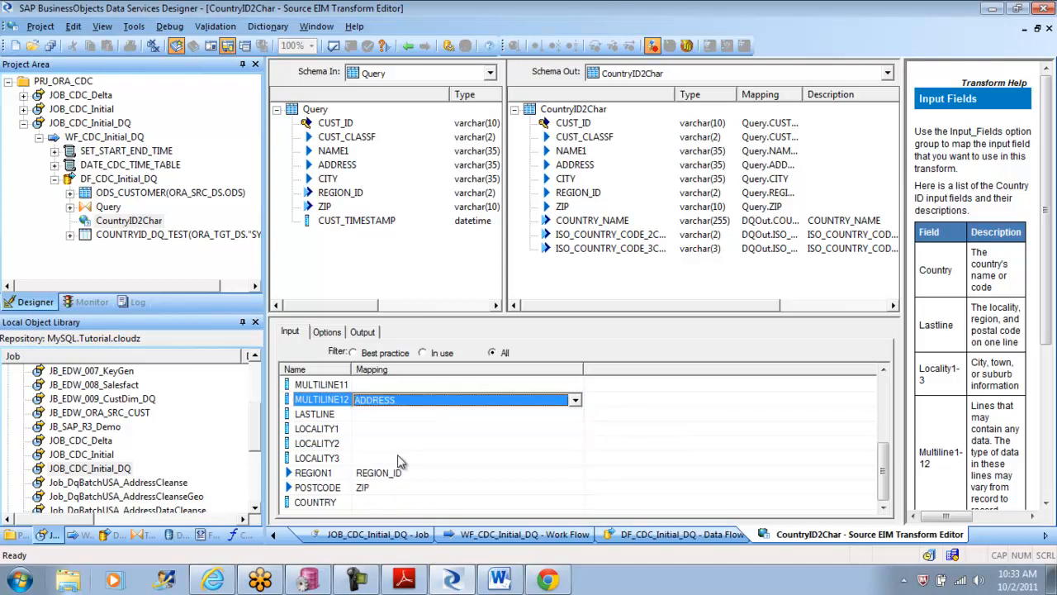
Step: Return to the DF_CDC_Initial_DQ data flow, validate it and close the validation output
left_click(408, 45)
left_click(363, 47)
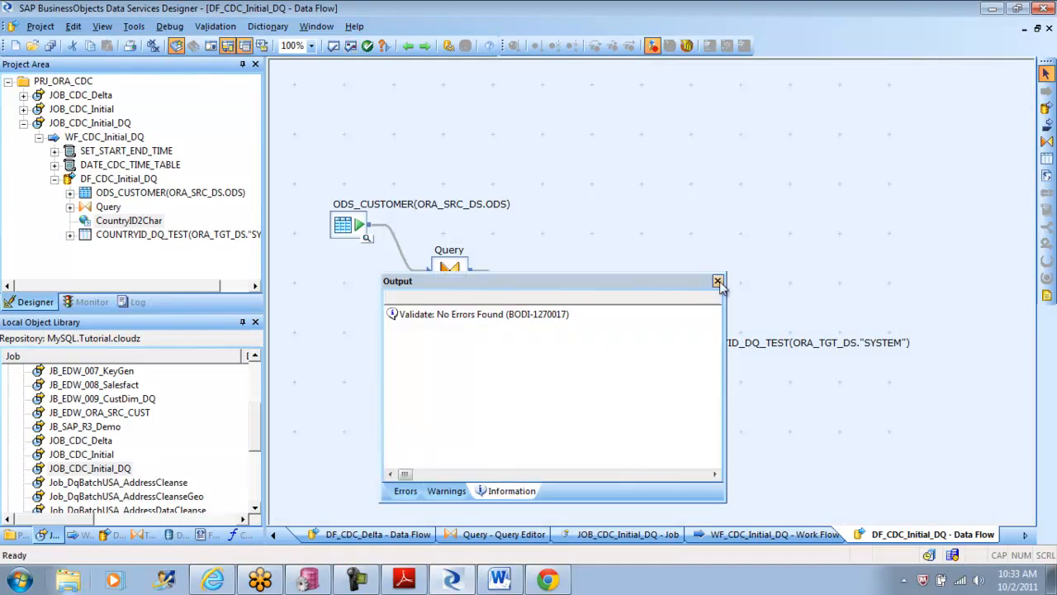
left_click(717, 281)
Step: Execute JOB_CDC_Initial_DQ again with the default execution properties
left_click(90, 124)
right_click(91, 124)
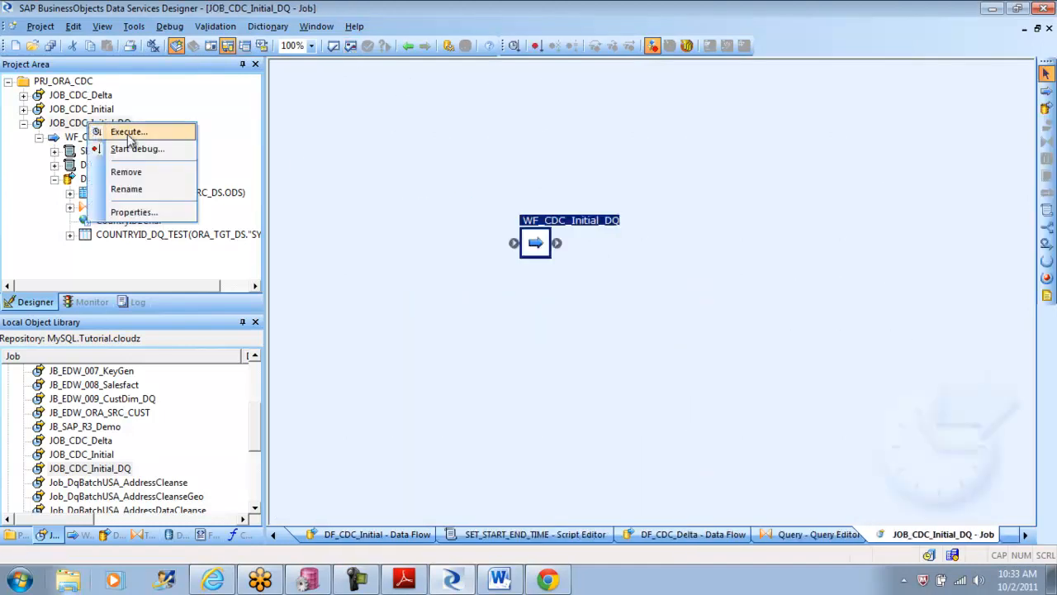
left_click(125, 134)
left_click(425, 372)
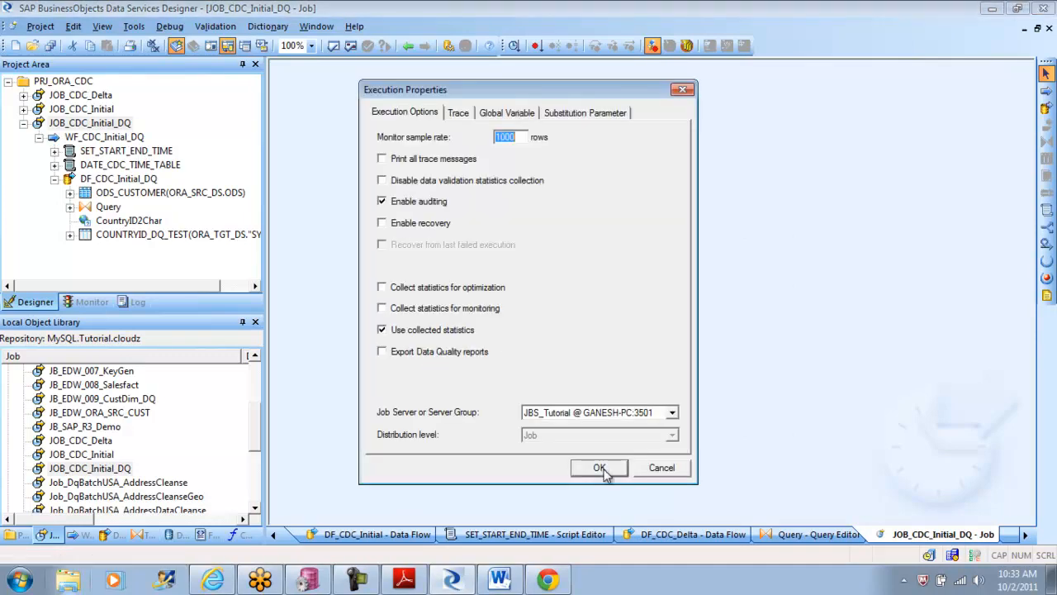
left_click(600, 467)
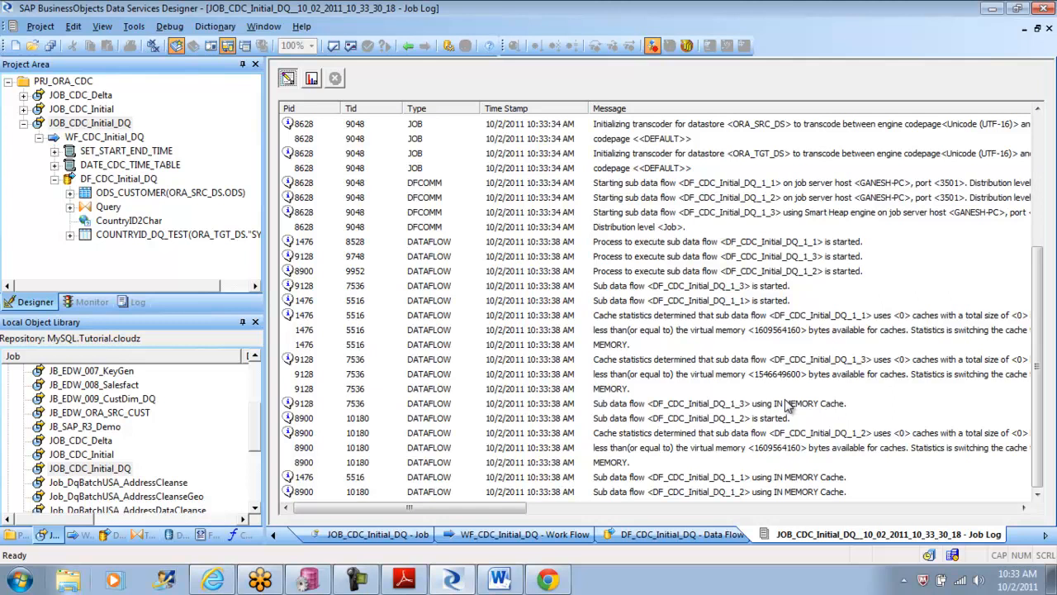
Step: Check the new run's monitor statistics and read through its error log
left_click(313, 79)
left_click(336, 78)
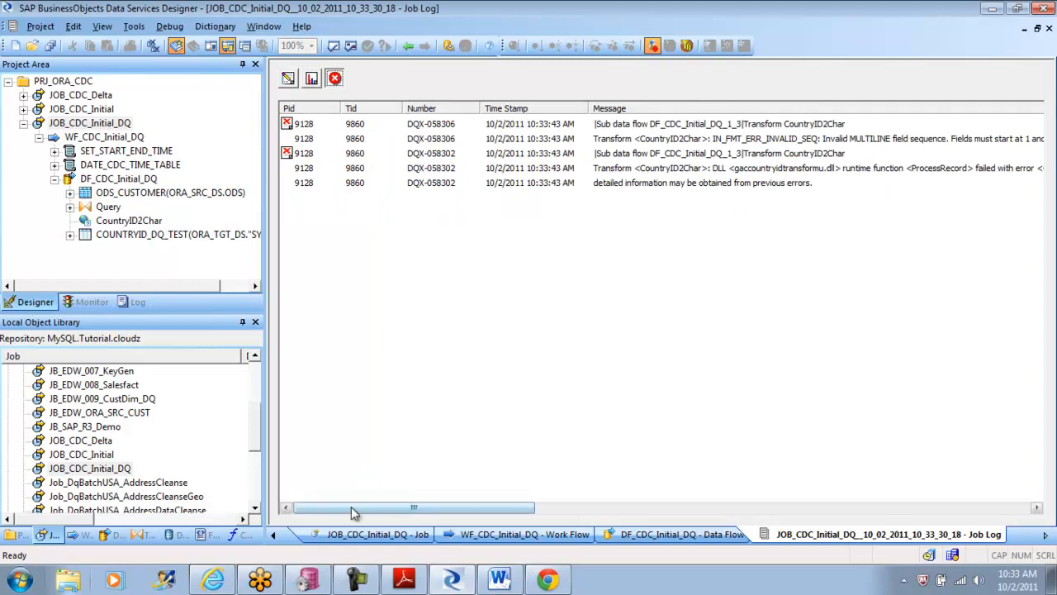
mouse_move(352, 509)
left_mouse_down()
mouse_move(406, 518)
mouse_move(337, 524)
left_mouse_up()
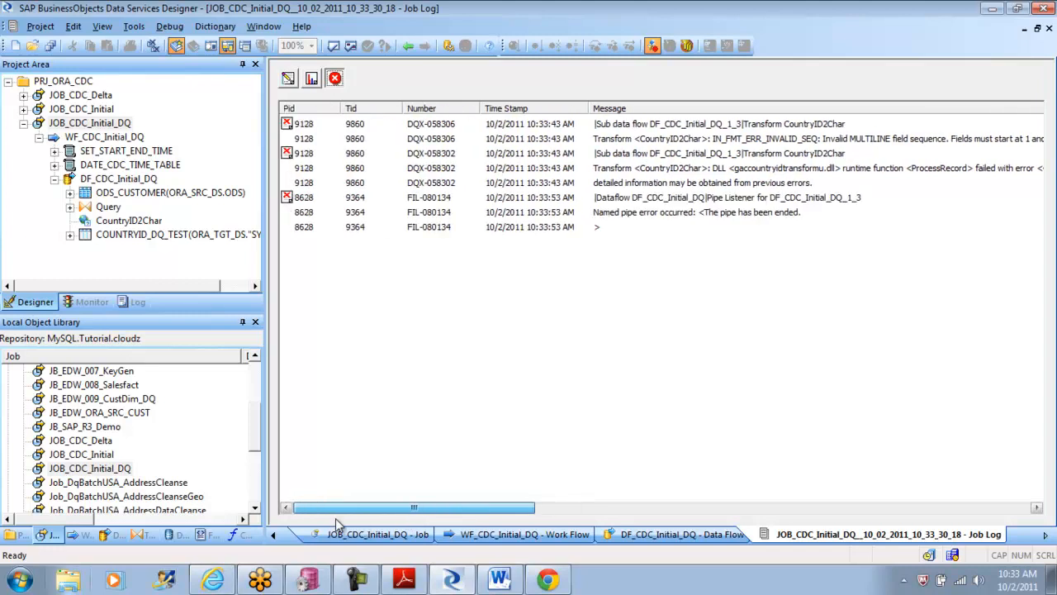
Step: Reopen DF_CDC_Initial_DQ through its work flow and delete the ODS_CUSTOMER source table from the data flow
left_click(408, 46)
left_click(408, 46)
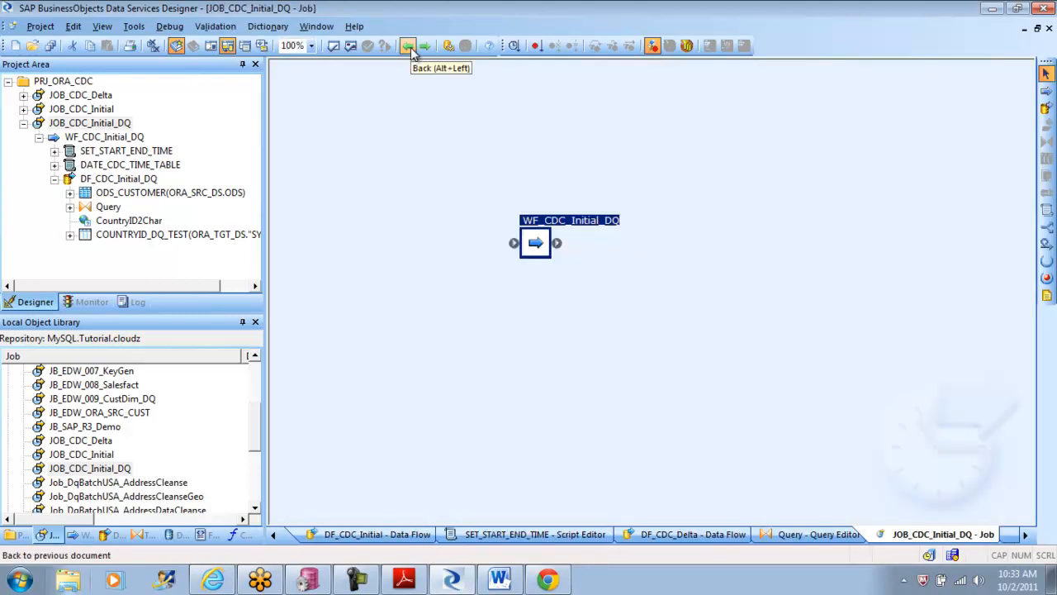
double_click(536, 243)
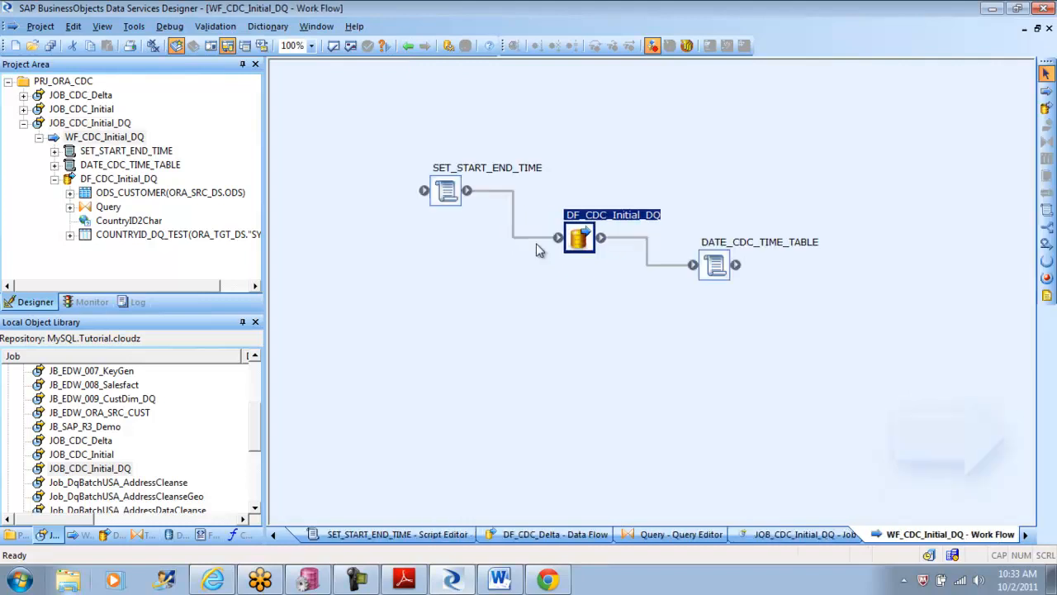
double_click(586, 242)
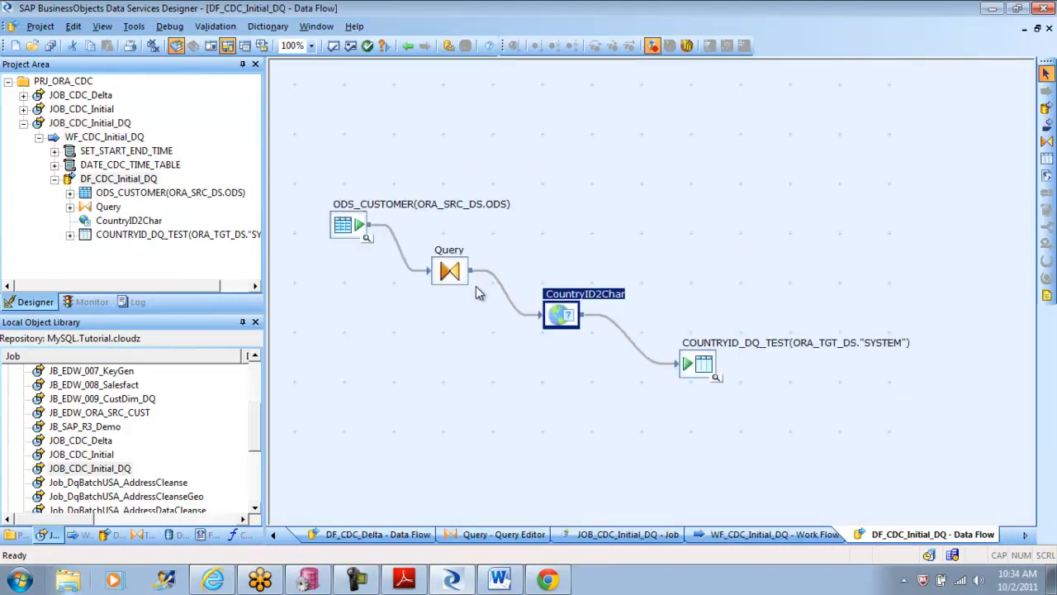
left_click(347, 221)
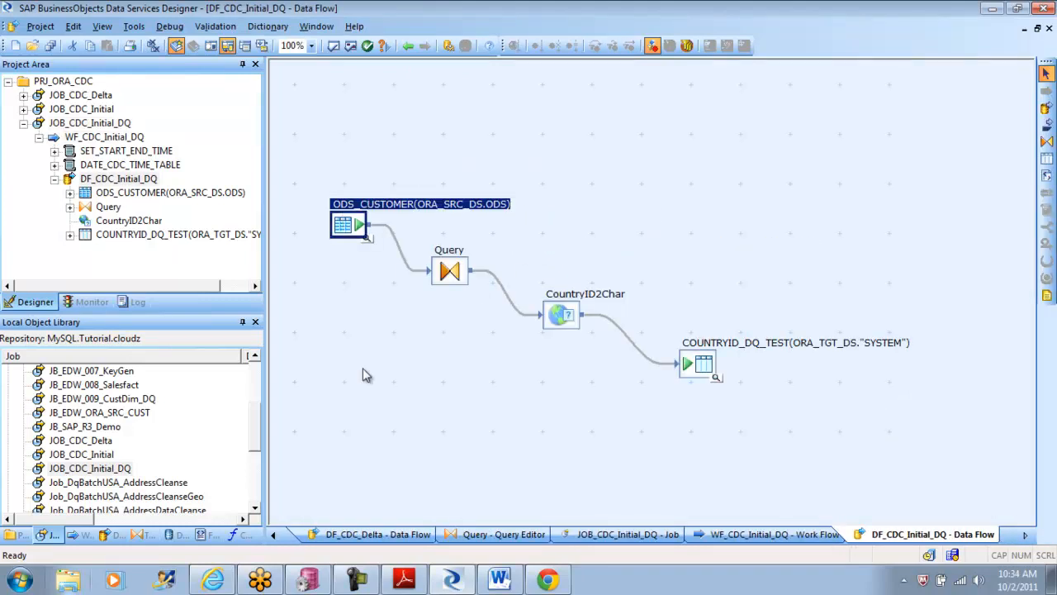
key("Delete")
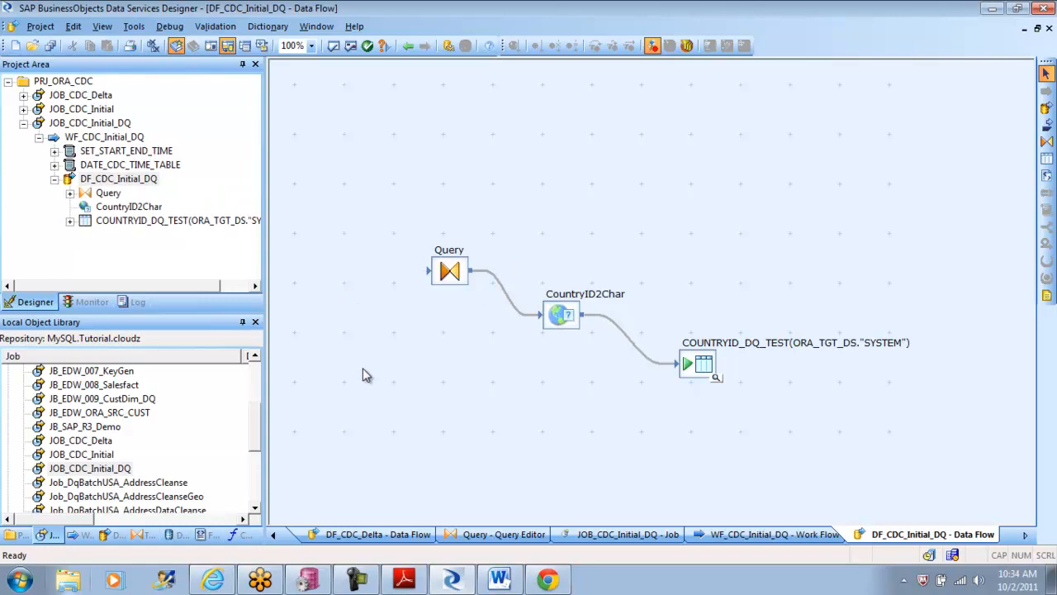
Step: Open the DqSampleDataUSA flat file format and inspect its data file's root directory and file name
left_click(209, 534)
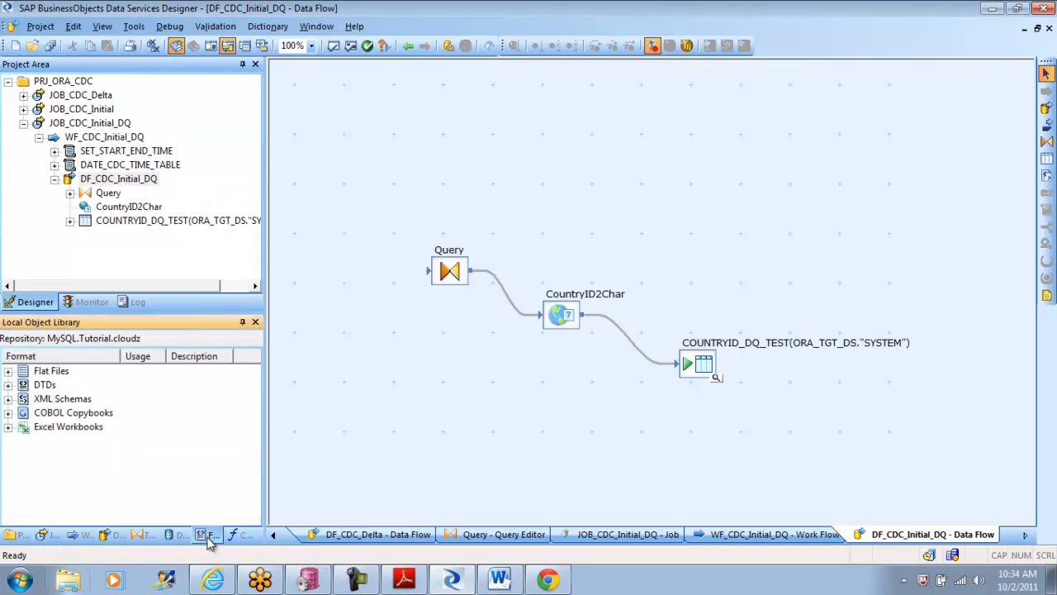
left_click(8, 372)
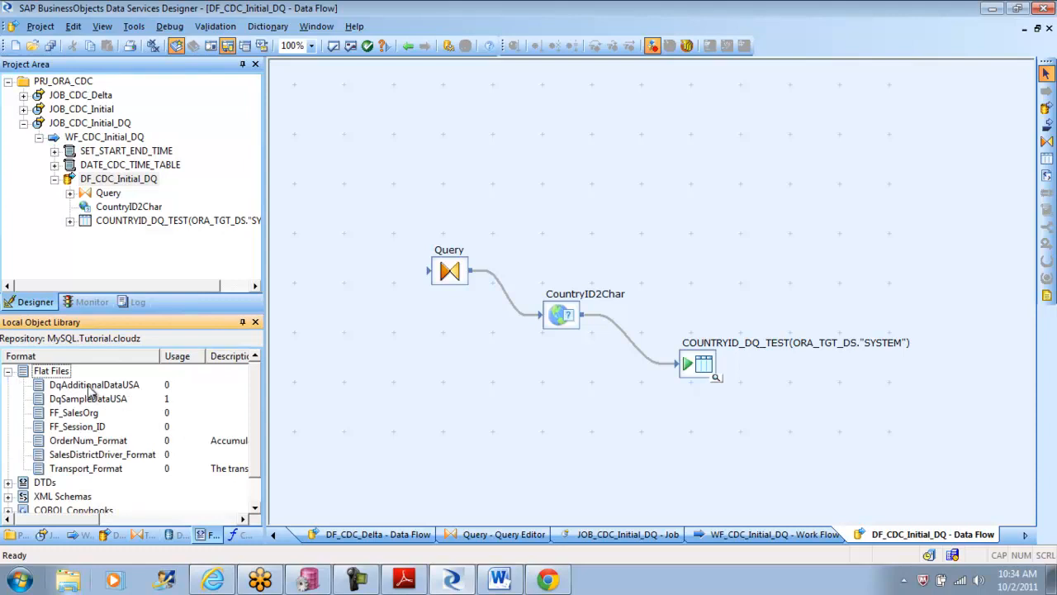
double_click(89, 399)
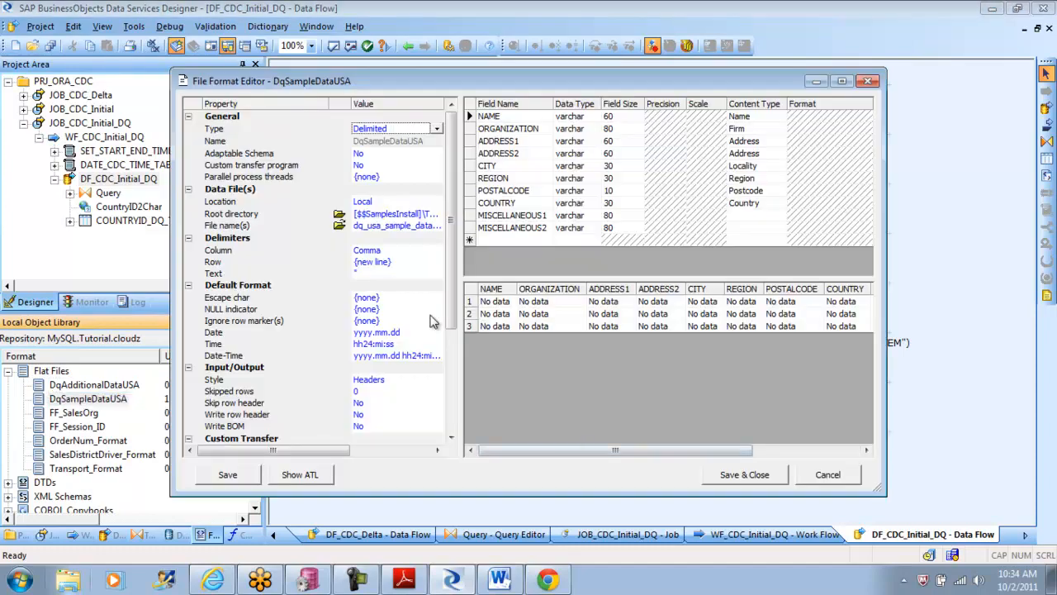
left_click(427, 225)
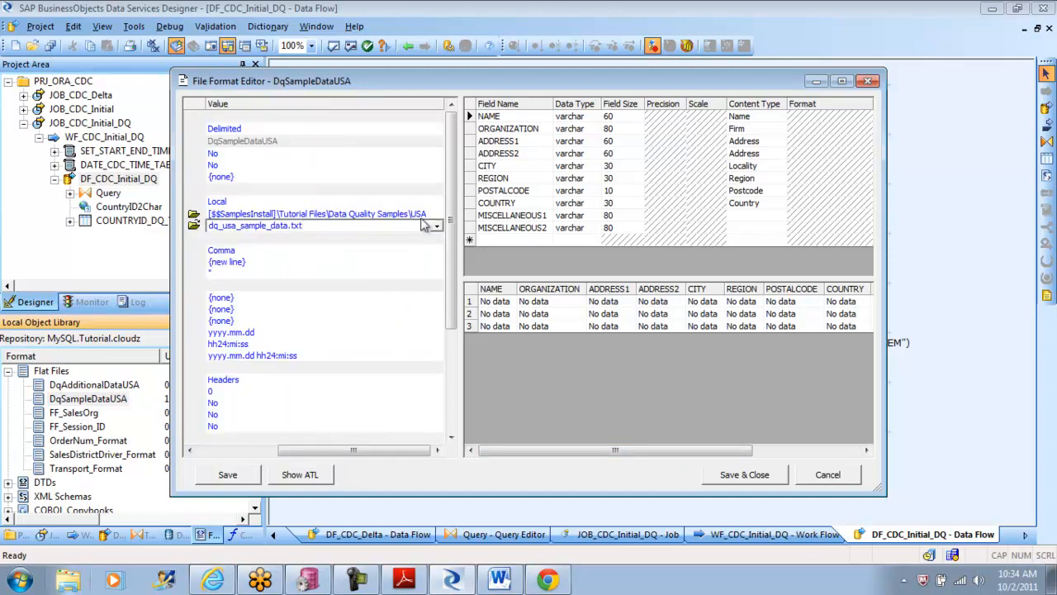
left_click(435, 214)
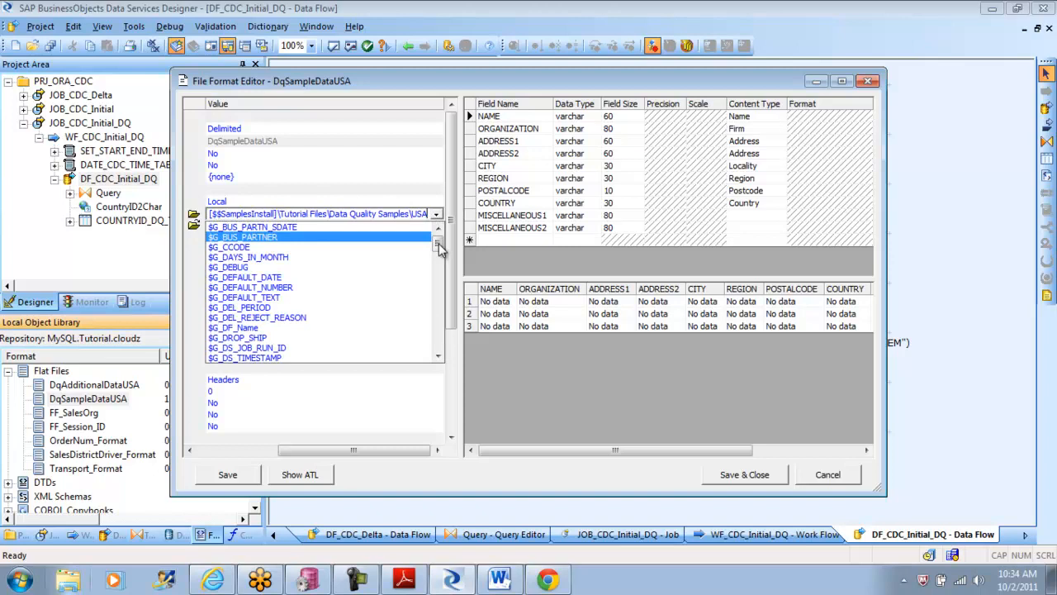
Step: Switch to Windows Explorer and browse to the USA sample folder under Tutorial Files in C:\Program Files (x86)\Business Objects\BusinessObjects Data Services
left_click(71, 588)
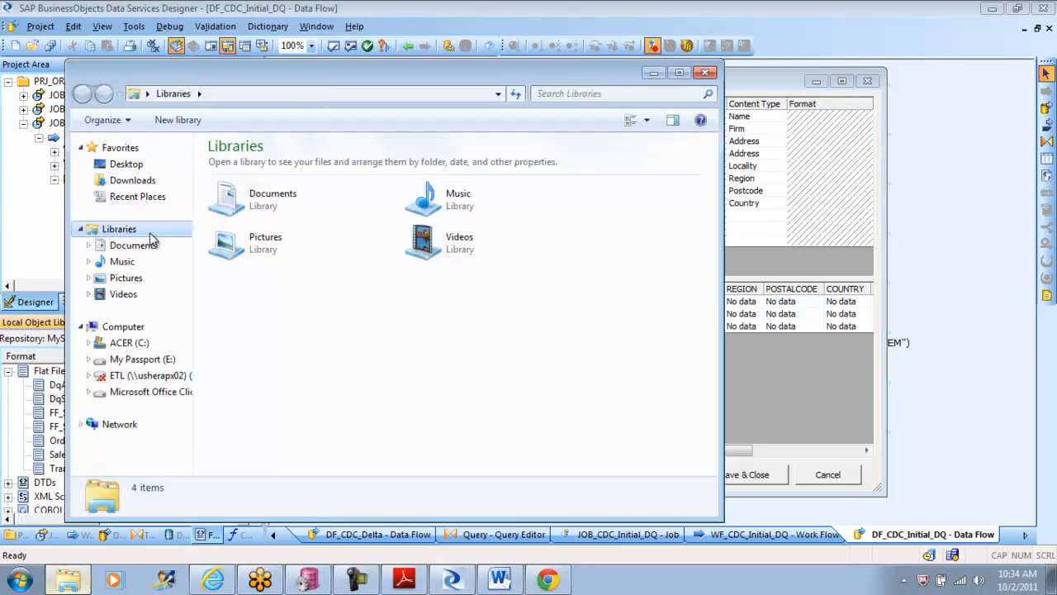
left_click(141, 345)
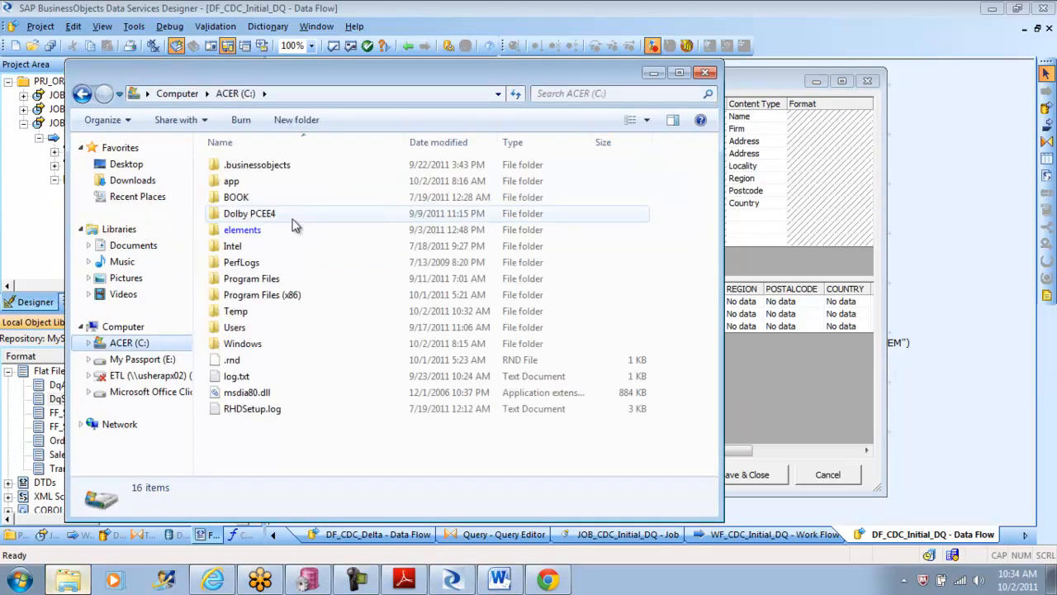
double_click(276, 294)
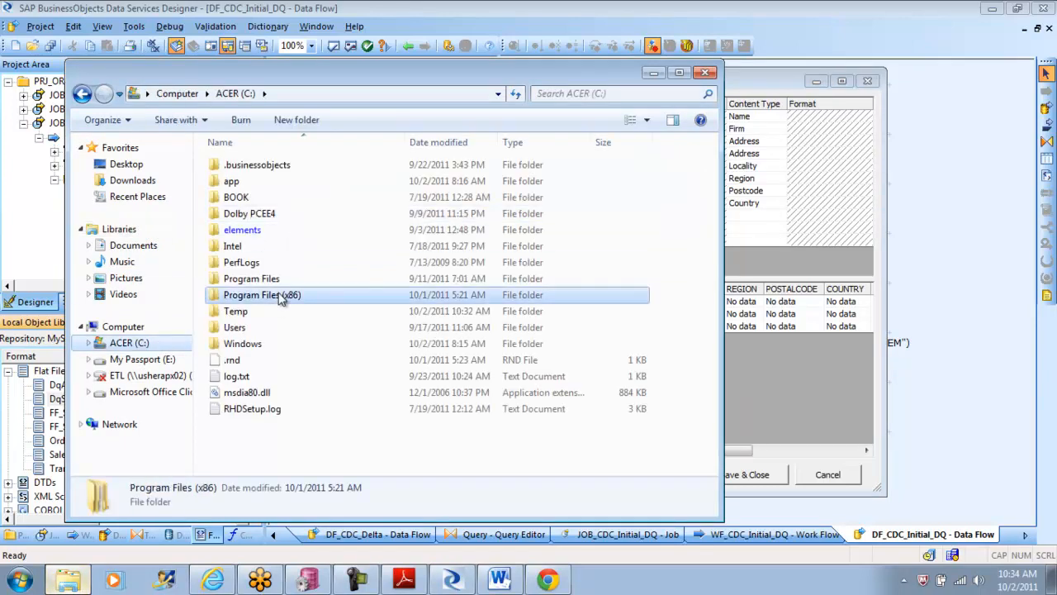
double_click(279, 231)
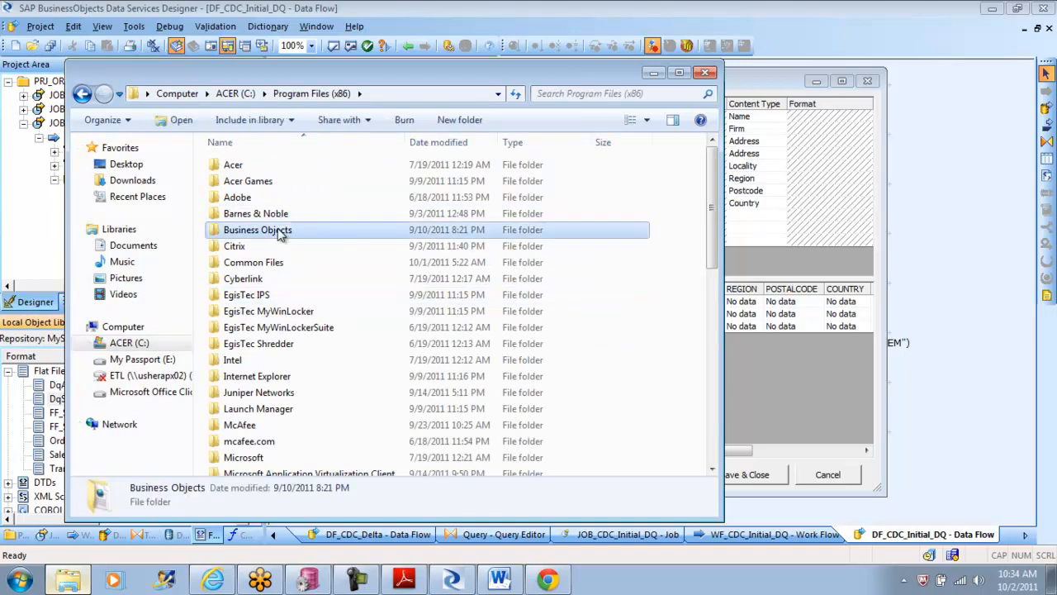
double_click(311, 166)
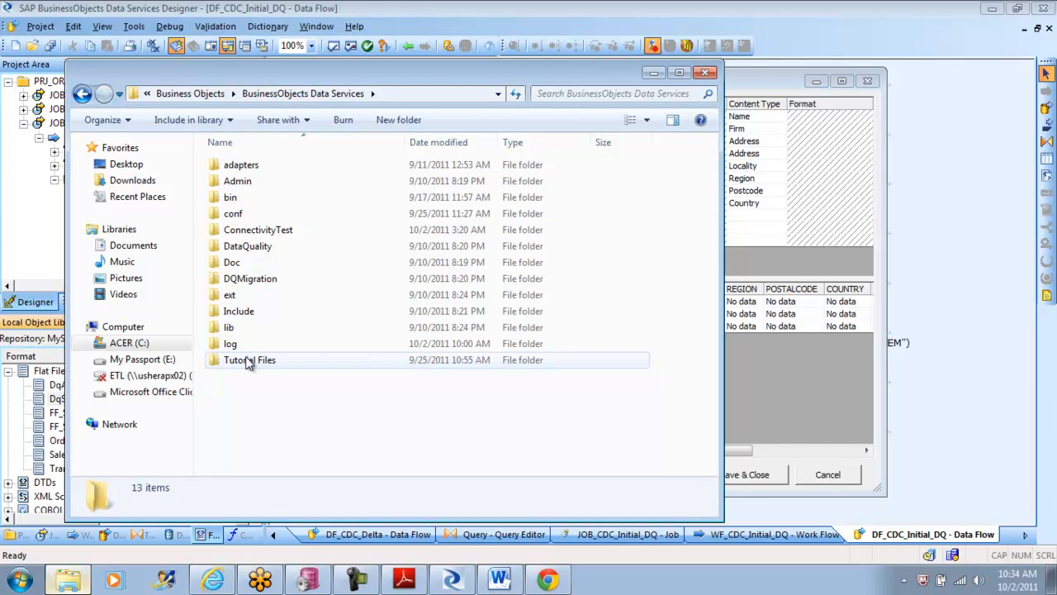
double_click(250, 360)
double_click(246, 182)
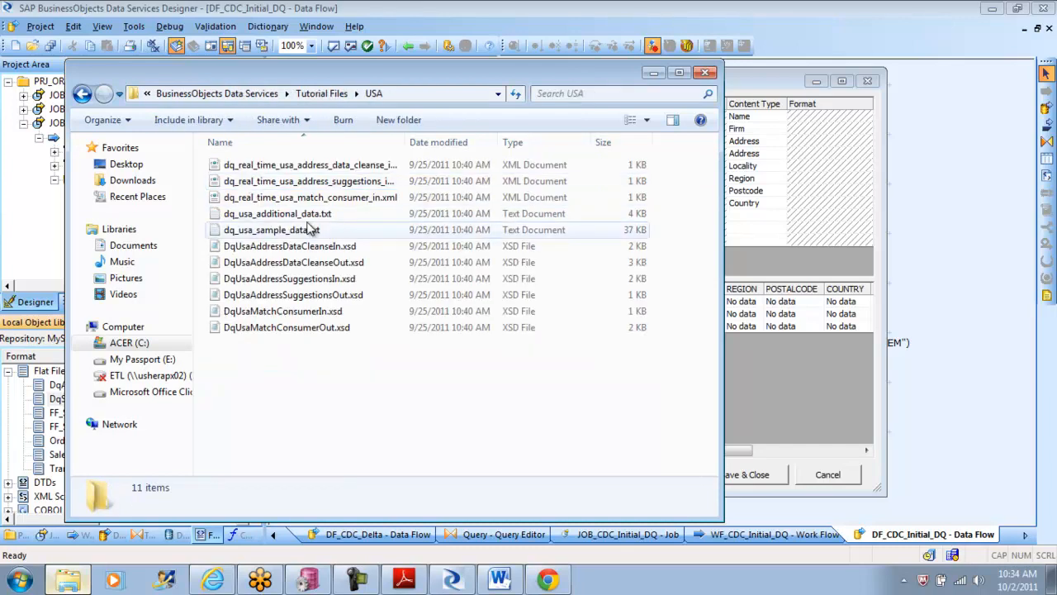
Step: Open the properties of dq_usa_sample_data.txt in the USA folder and copy its full location path
left_click(278, 232)
double_click(275, 231)
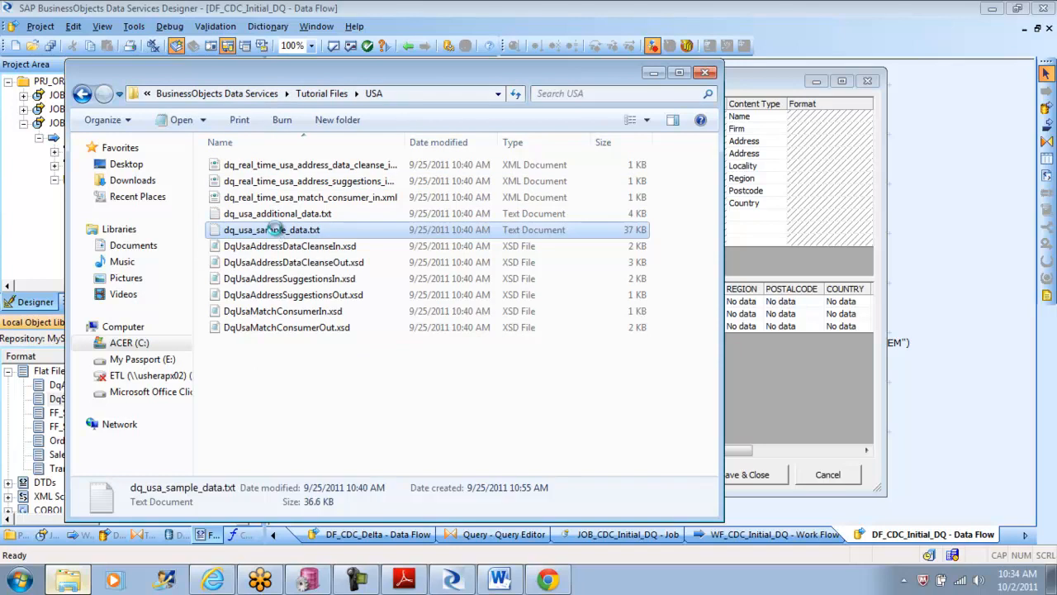
right_click(275, 230)
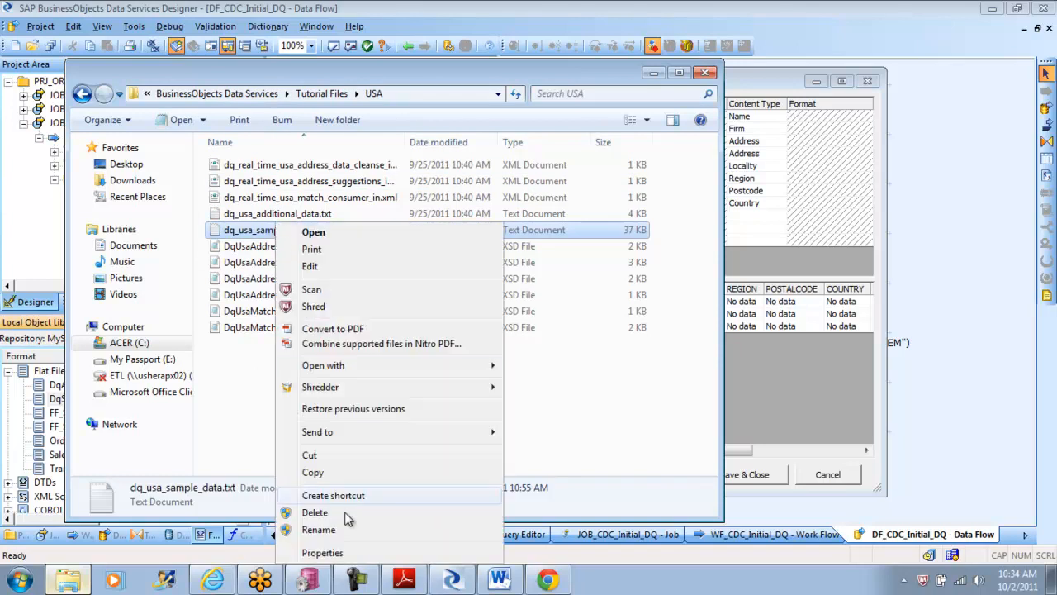
left_click(340, 554)
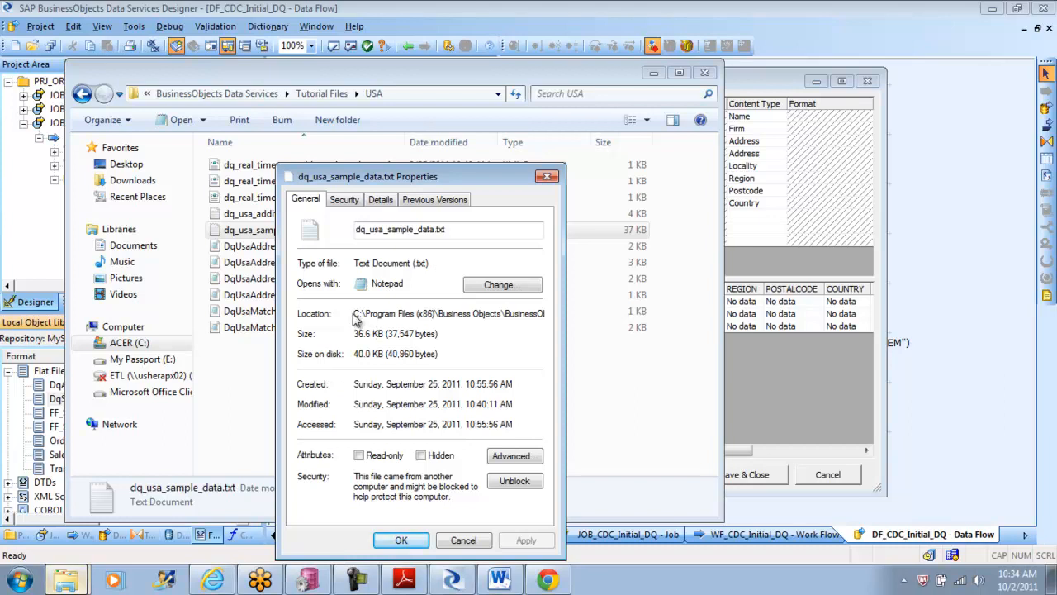
left_click_drag(356, 313, 573, 327)
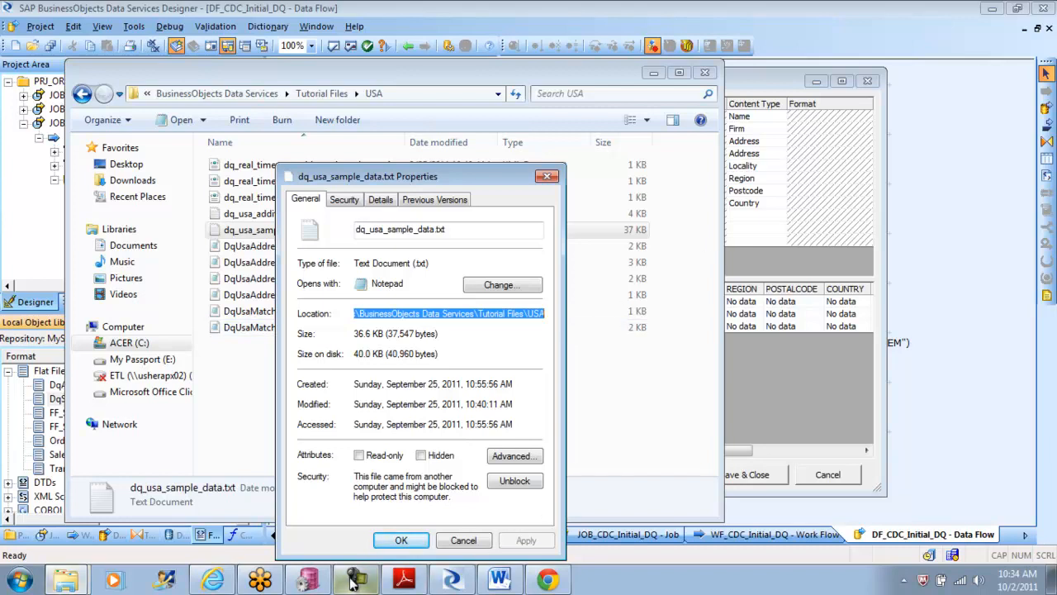
Step: Back in Data Services Designer, set the DqSampleDataUSA root directory to C:\Program Files (x86)\Business Objects\BusinessObjects Data Services\Tutorial Files\USA
left_click(309, 581)
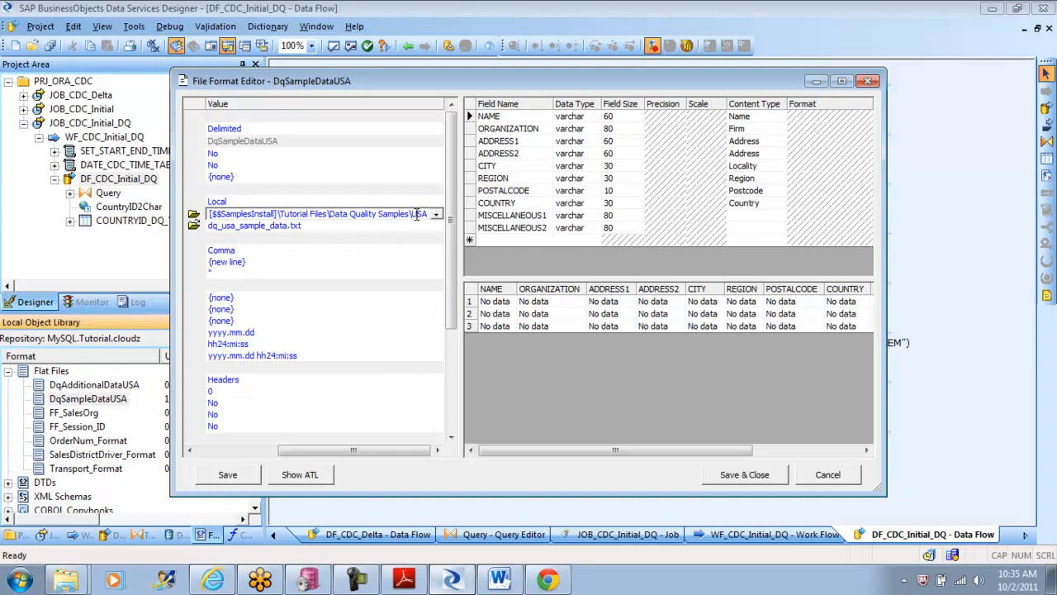
key("BackSpace")
key("BackSpace")
key("BackSpace")
key("BackSpace")
key("BackSpace")
key("BackSpace")
key("BackSpace")
key("BackSpace")
key("BackSpace")
key("BackSpace")
key("BackSpace")
key("BackSpace")
key("BackSpace")
key("BackSpace")
key("BackSpace")
key("BackSpace")
key("BackSpace")
key("BackSpace")
key("BackSpace")
key("BackSpace")
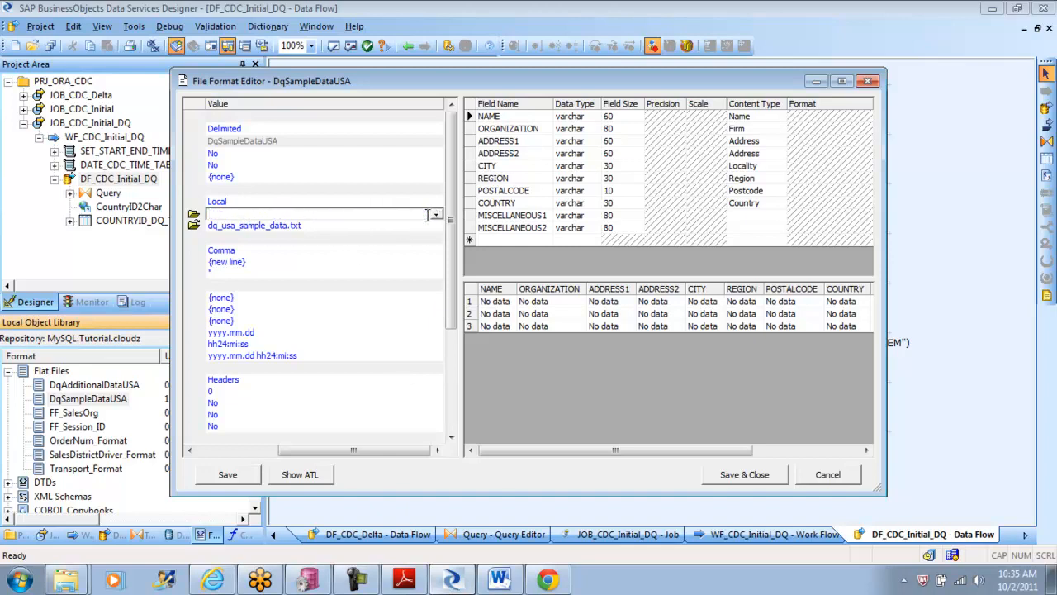
key("ctrl+v")
left_click(376, 226)
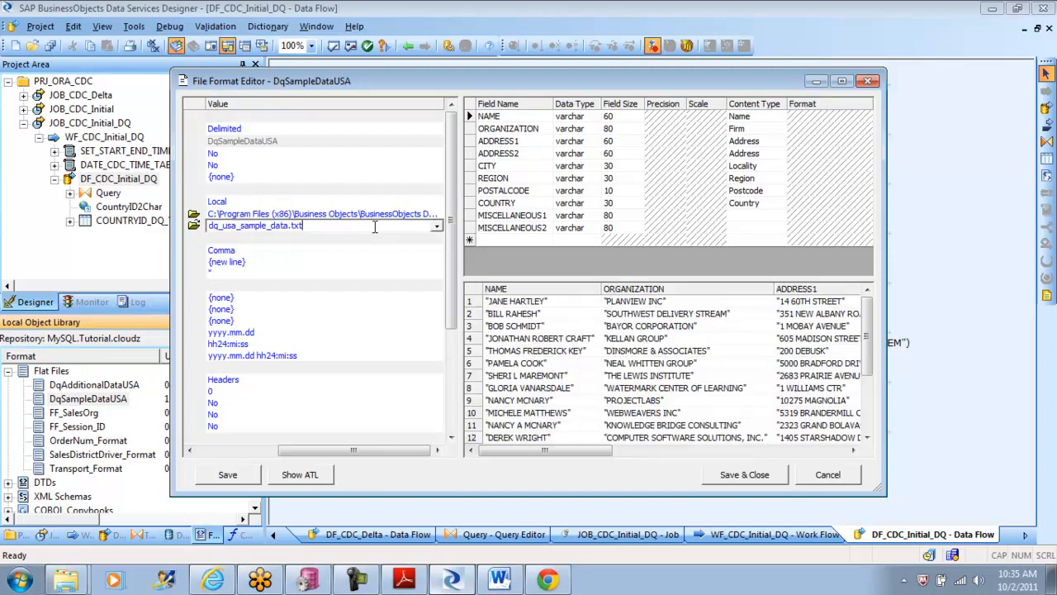
Step: Review the sample rows across all preview columns of DqSampleDataUSA, and save and close the file format
left_click_drag(541, 450, 778, 451)
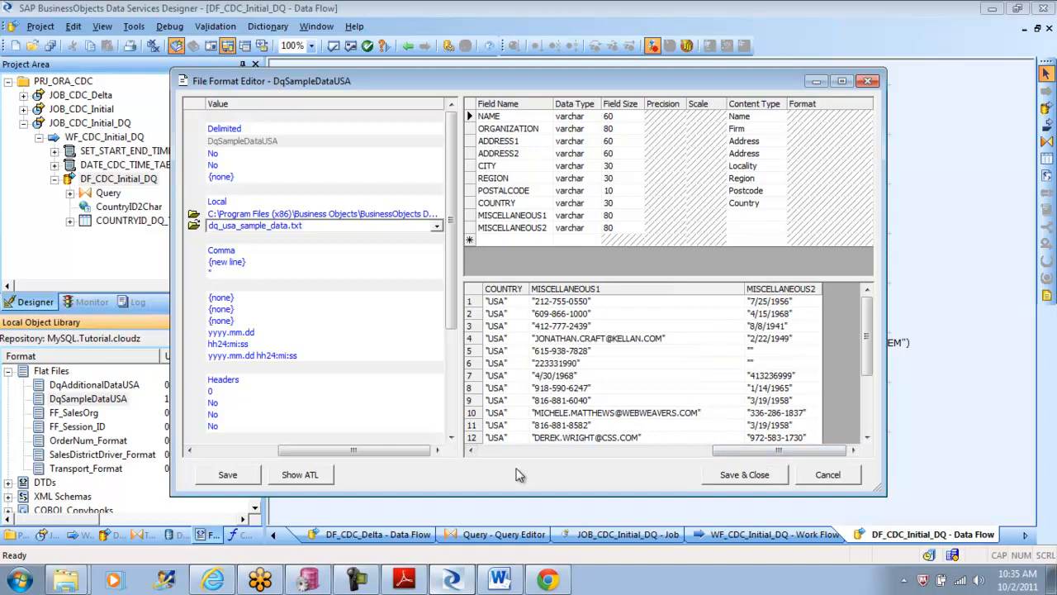
left_click(473, 451)
left_click(474, 451)
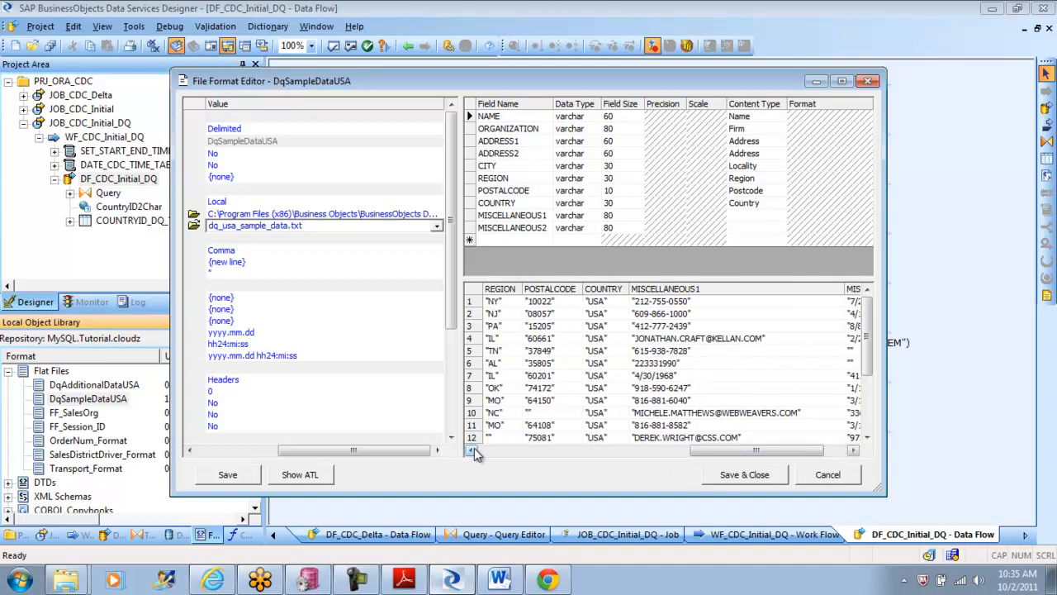
left_click(473, 450)
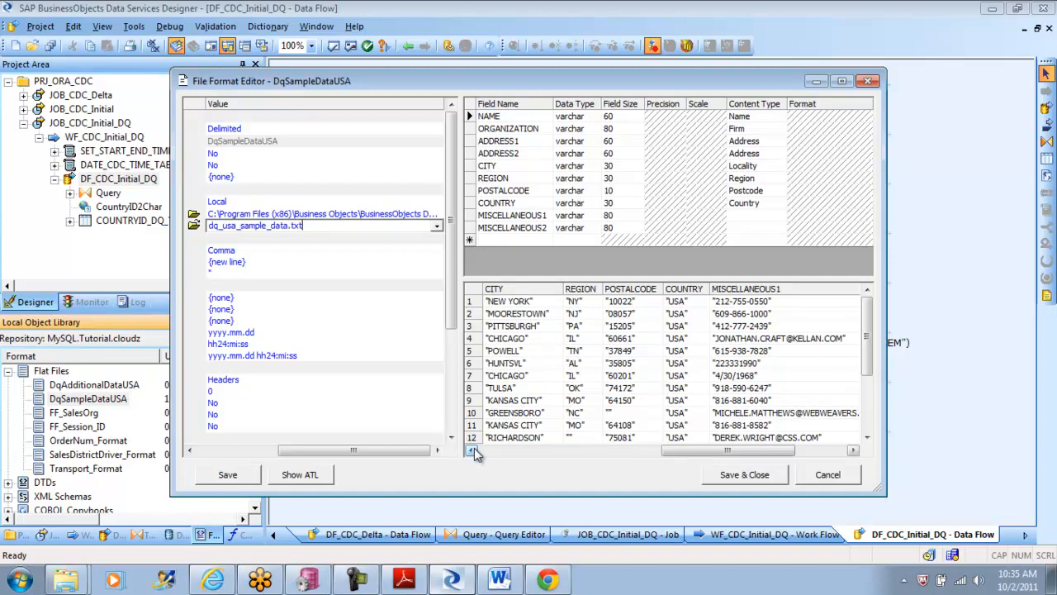
left_click(473, 451)
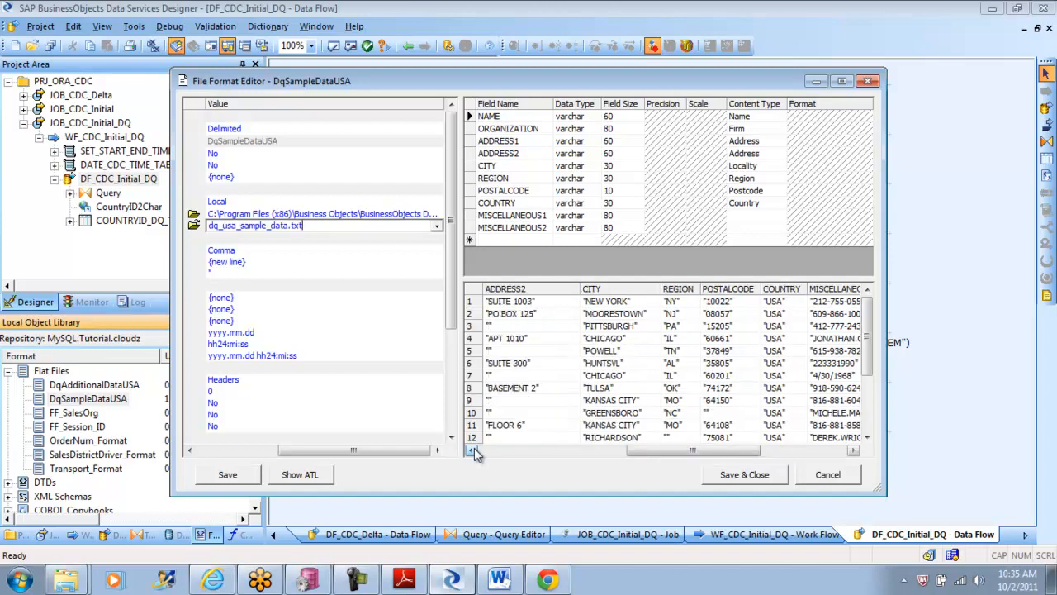
left_click(473, 451)
left_click(473, 451)
left_click(473, 451)
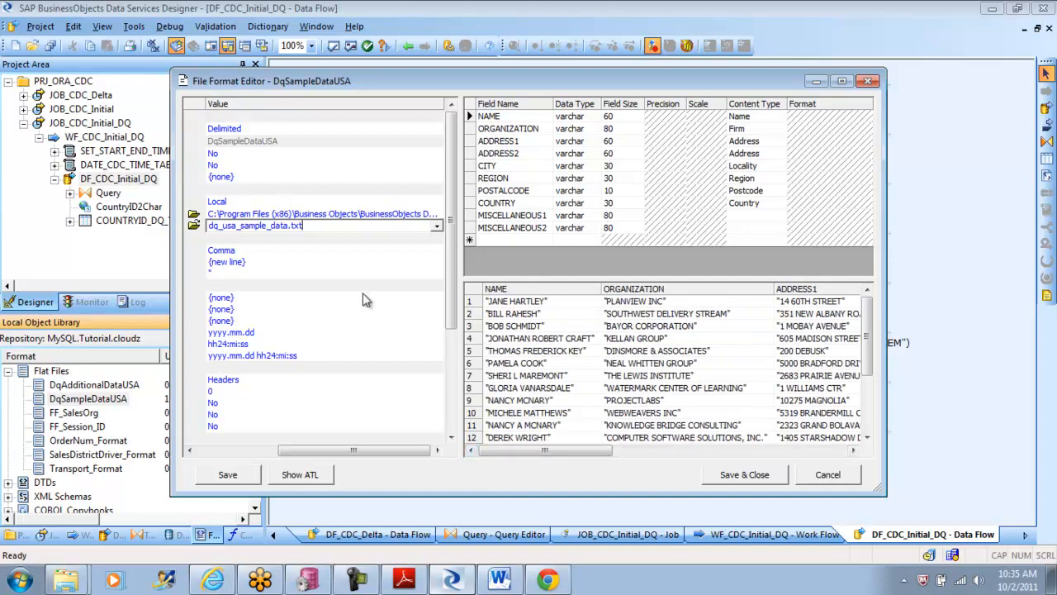
left_click(744, 474)
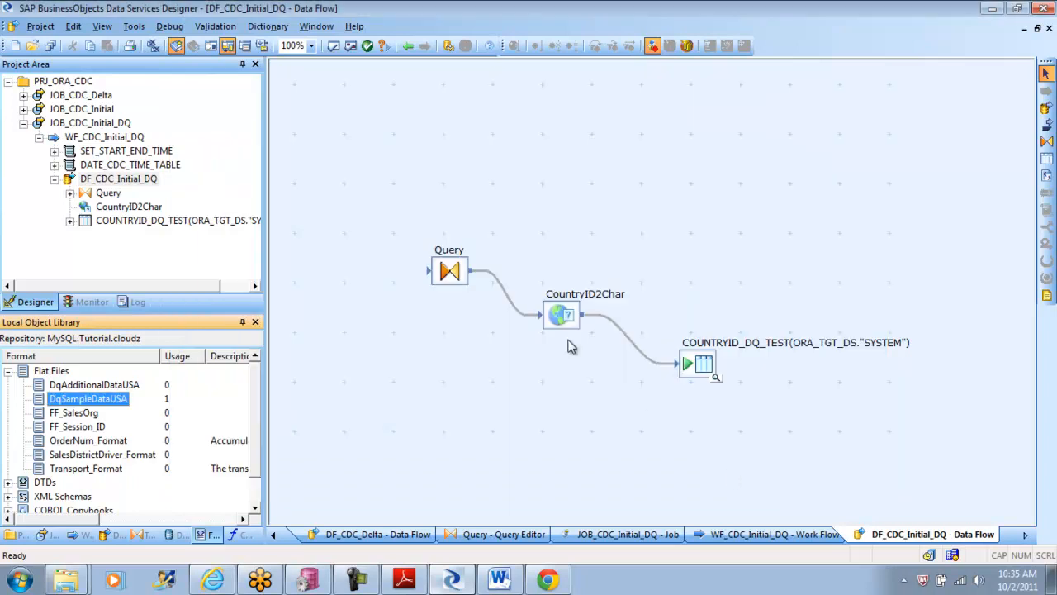
Step: Add the DqSampleDataUSA flat file to DF_CDC_Initial_DQ as a source and connect it to the Query transform
double_click(562, 317)
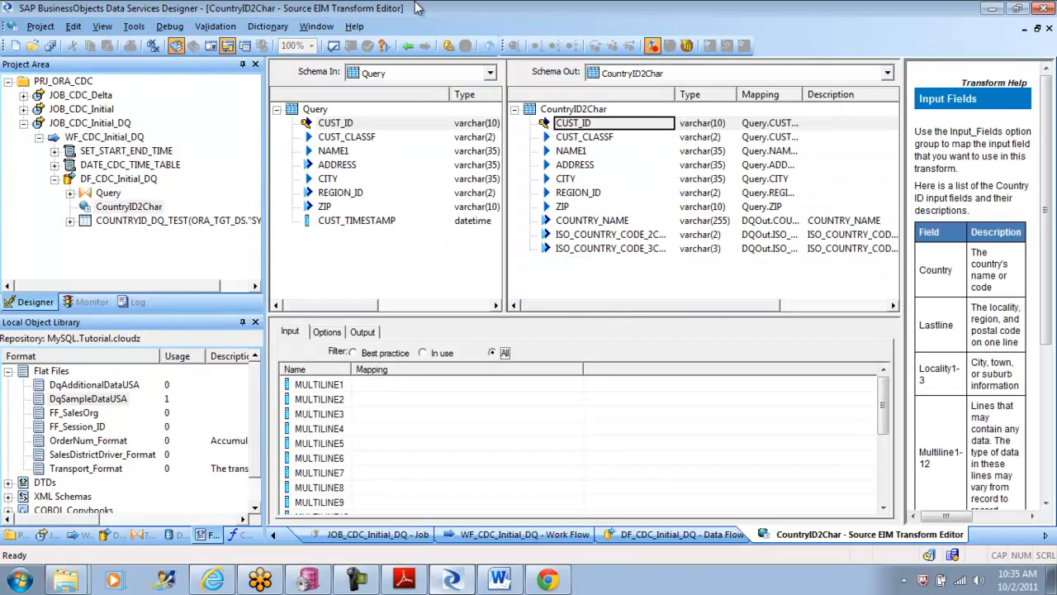
left_click(407, 45)
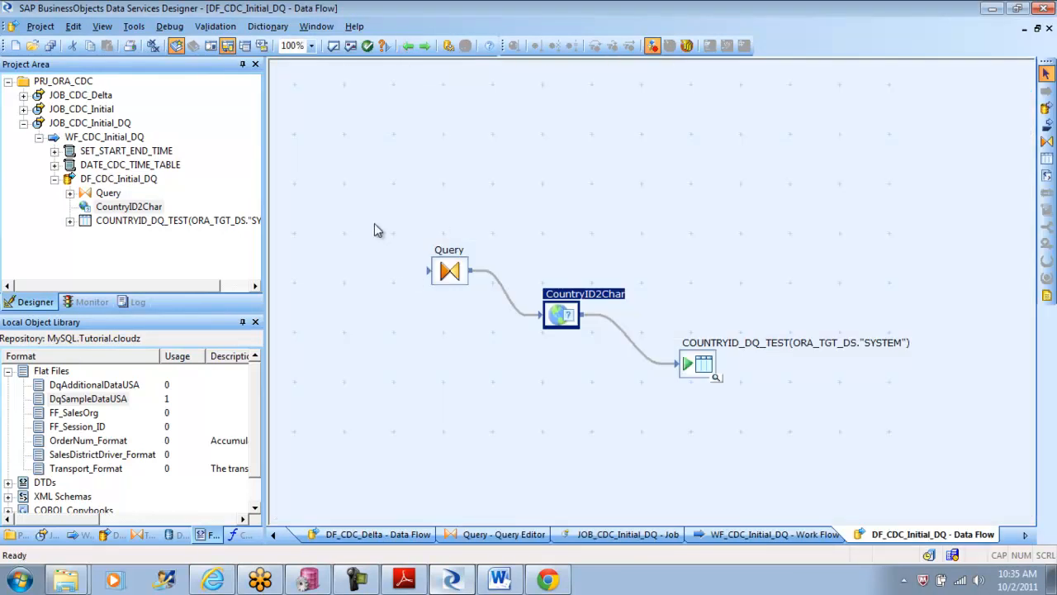
mouse_move(75, 402)
left_mouse_down()
mouse_move(307, 236)
mouse_move(313, 177)
mouse_move(402, 257)
mouse_move(464, 279)
left_mouse_up()
left_click(351, 185)
Step: Open the Query transform and delete all its old output columns, from CUST_ID through CUST_TIMESTAMP
double_click(459, 274)
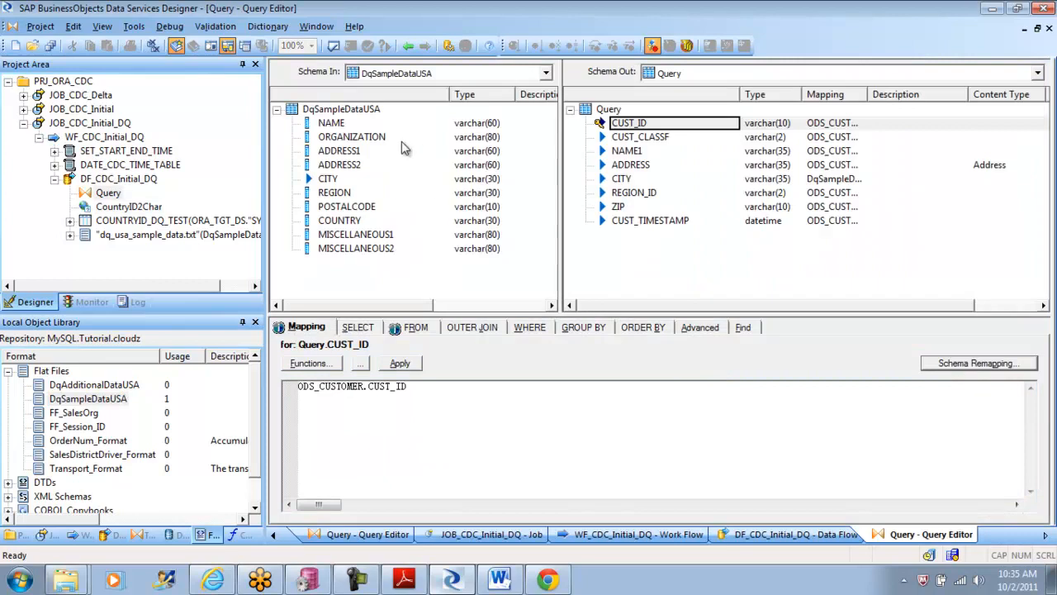
left_click(610, 111)
right_click(612, 113)
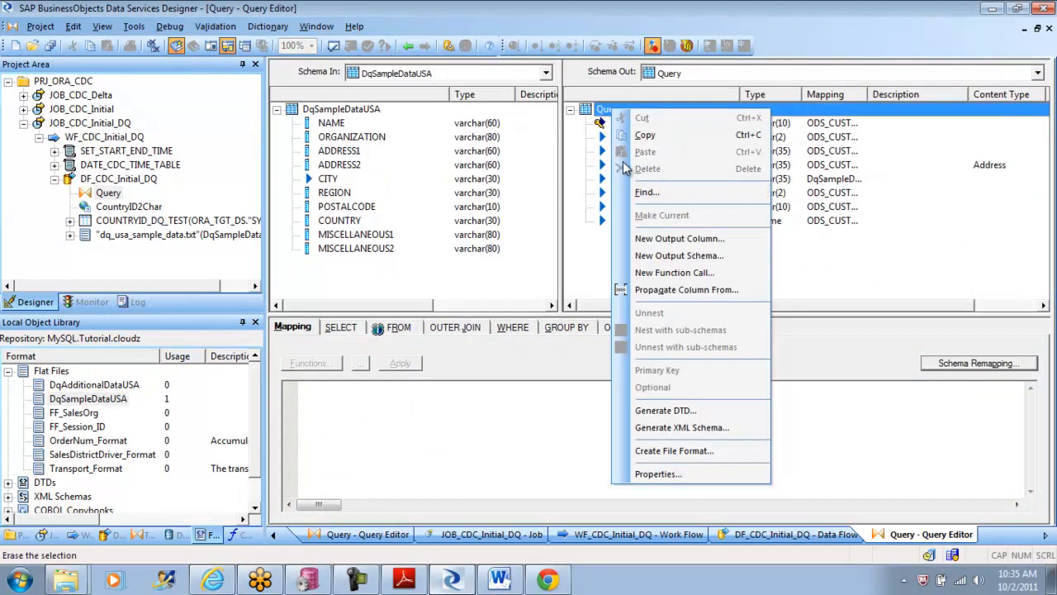
left_click(605, 124)
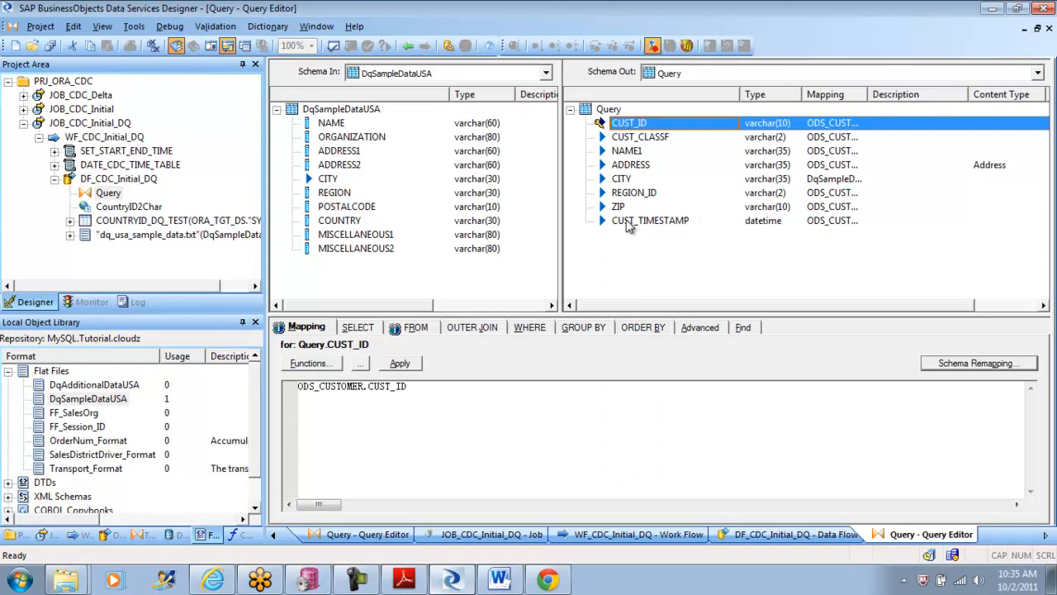
left_click(628, 221, "shift")
right_click(627, 222)
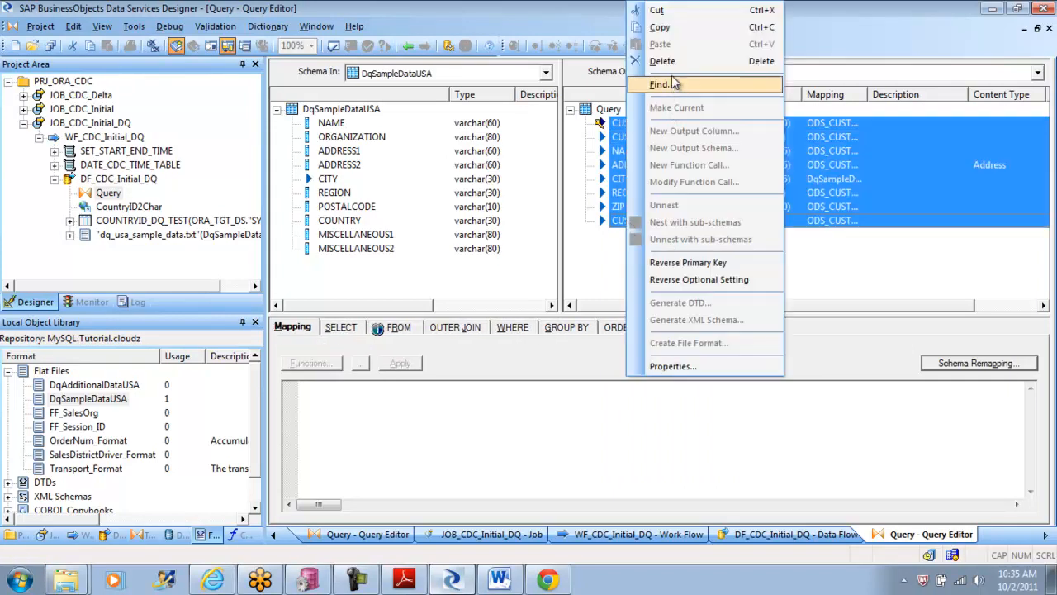
left_click(662, 61)
Step: Map all DqSampleDataUSA columns, NAME through MISCELLANEOUS2, to the Query output schema and return to the data flow
left_click(337, 124)
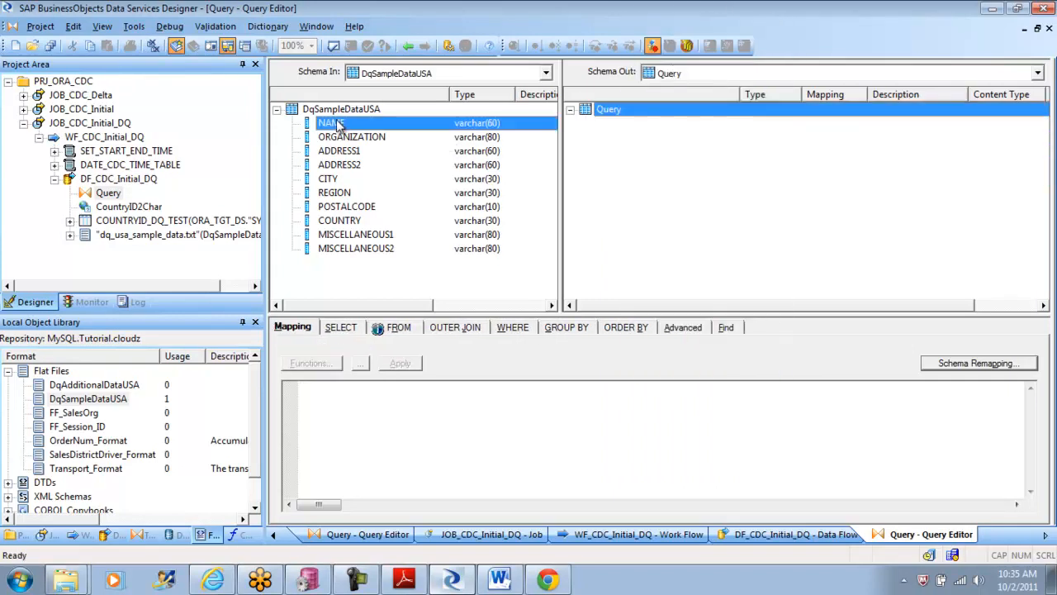
left_click(345, 250, "shift")
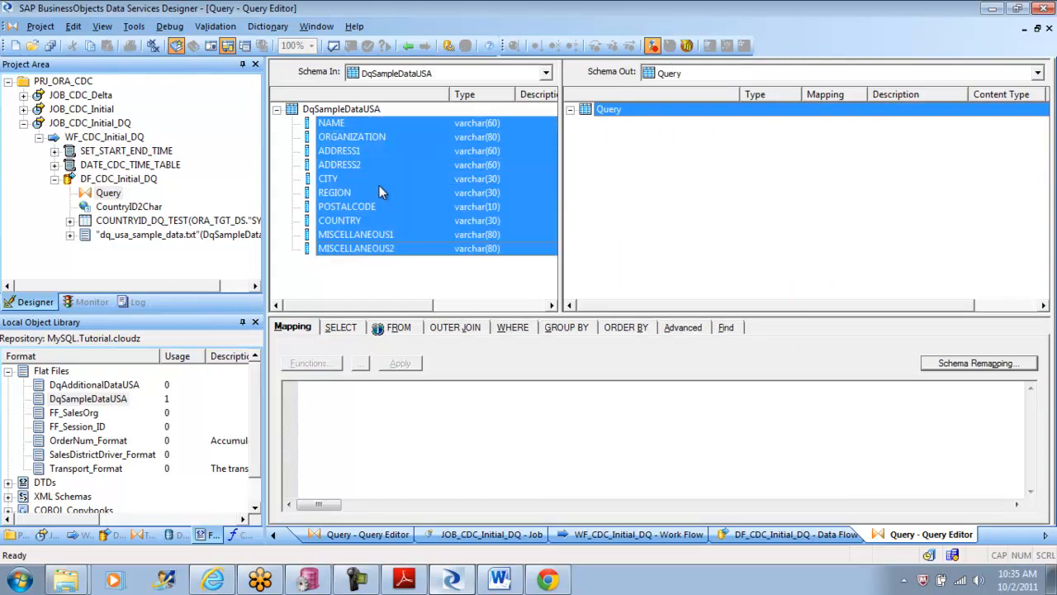
left_click_drag(379, 192, 639, 232)
left_click(408, 45)
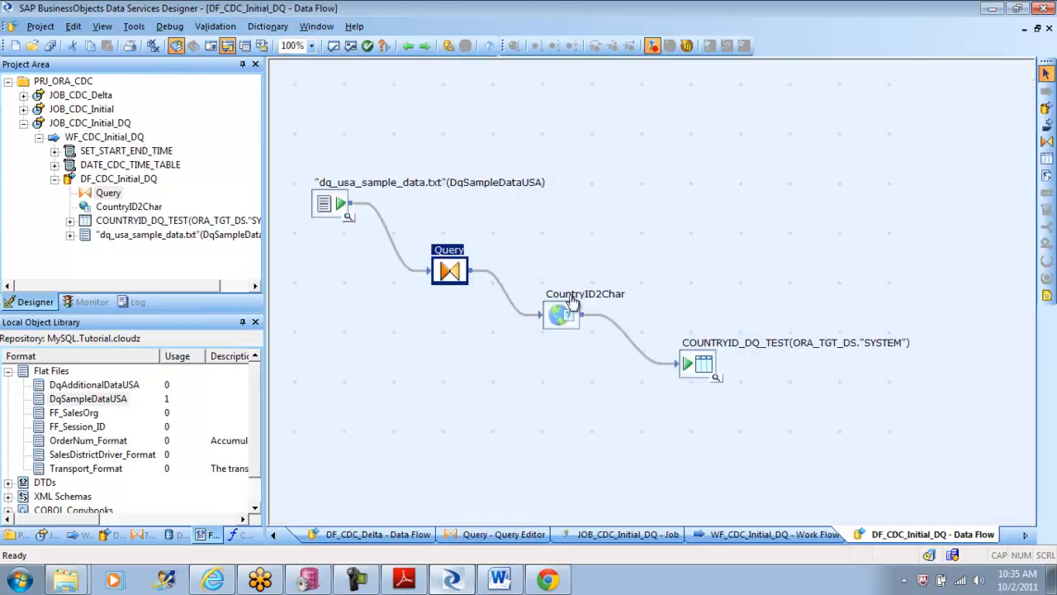
Step: Open the CountryID2Char transform and delete all columns from its output schema
double_click(567, 313)
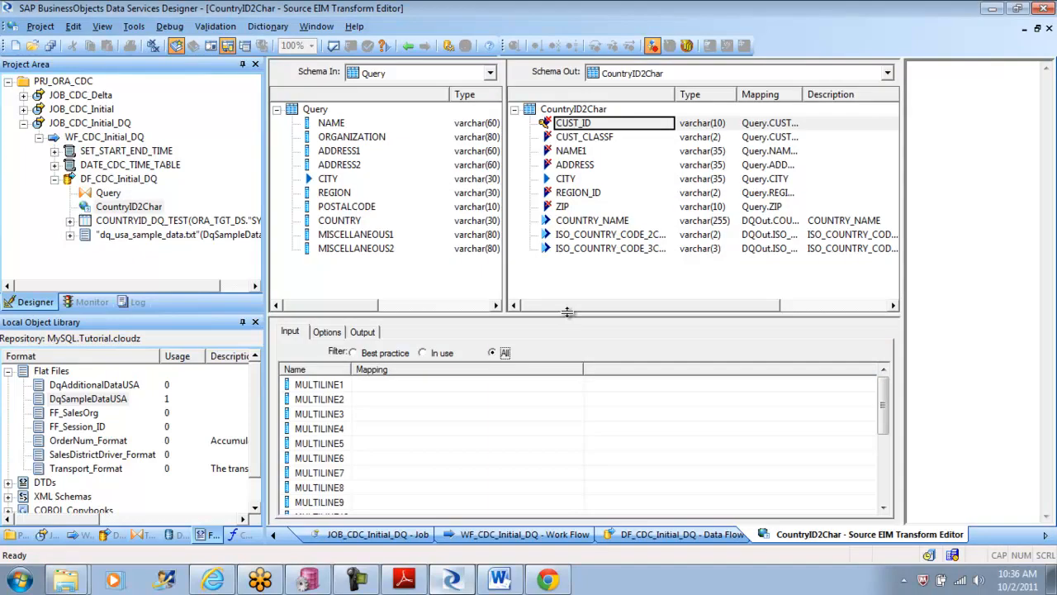
left_click(583, 250, "shift")
right_click(582, 249)
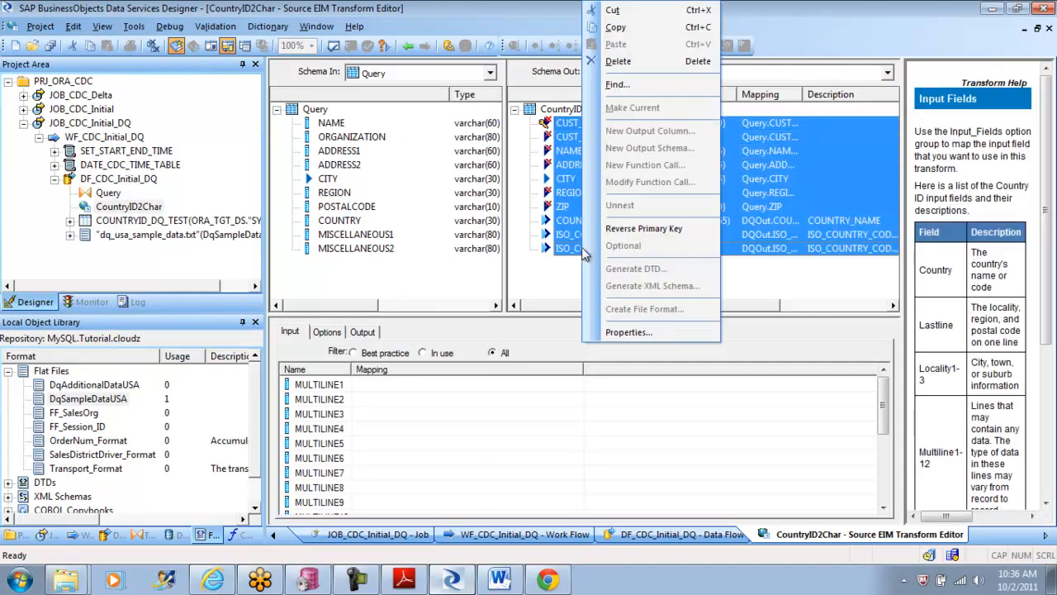
left_click(641, 64)
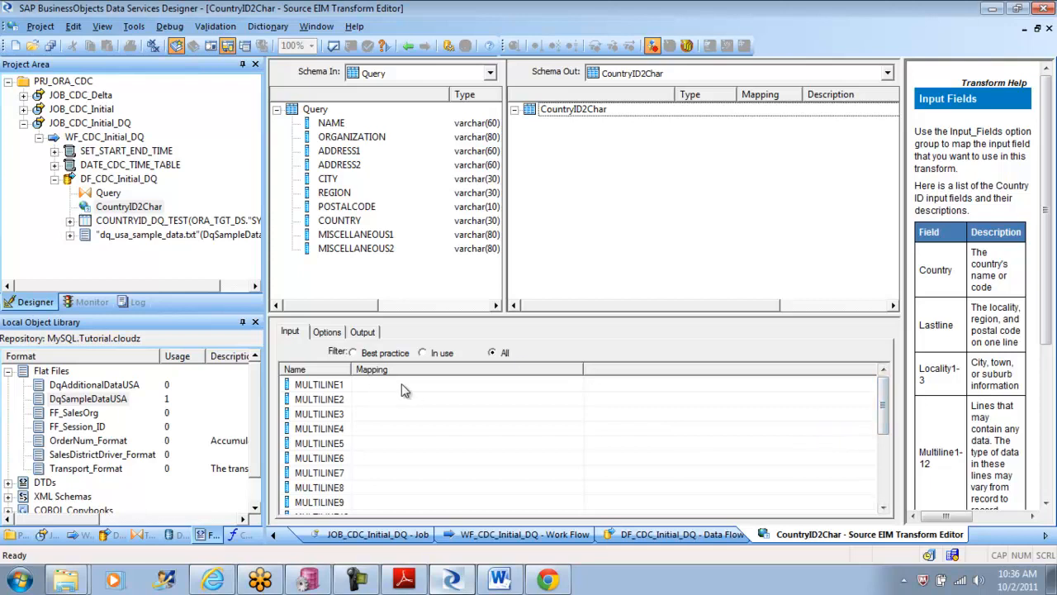
Step: In the CountryID2Char input mapping, map MULTILINE12 to ADDRESS1 and REGION1 to REGION
left_click_drag(885, 404, 885, 456)
left_click(440, 430)
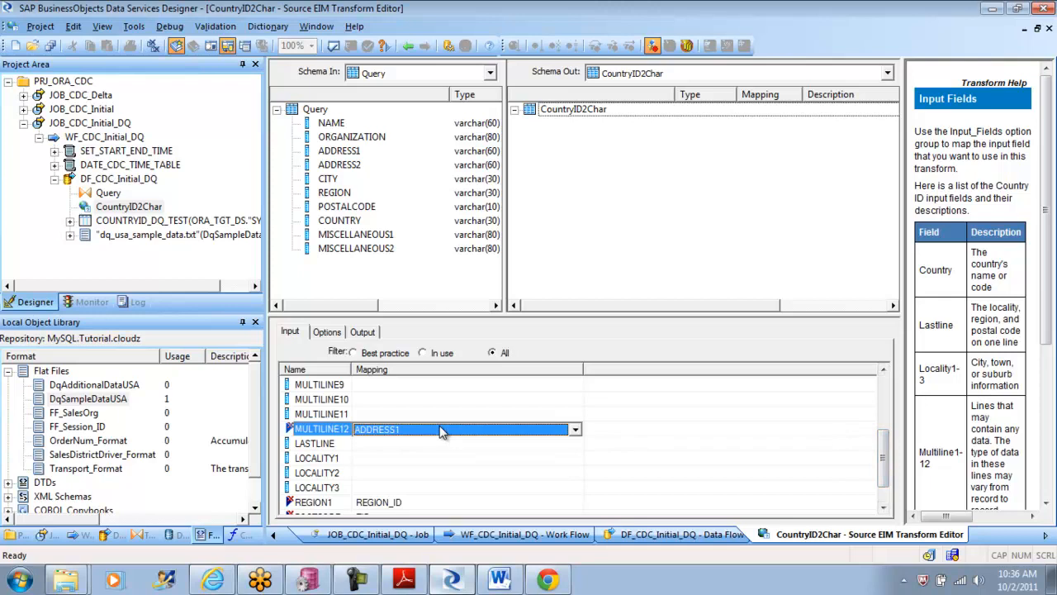
left_click(440, 429)
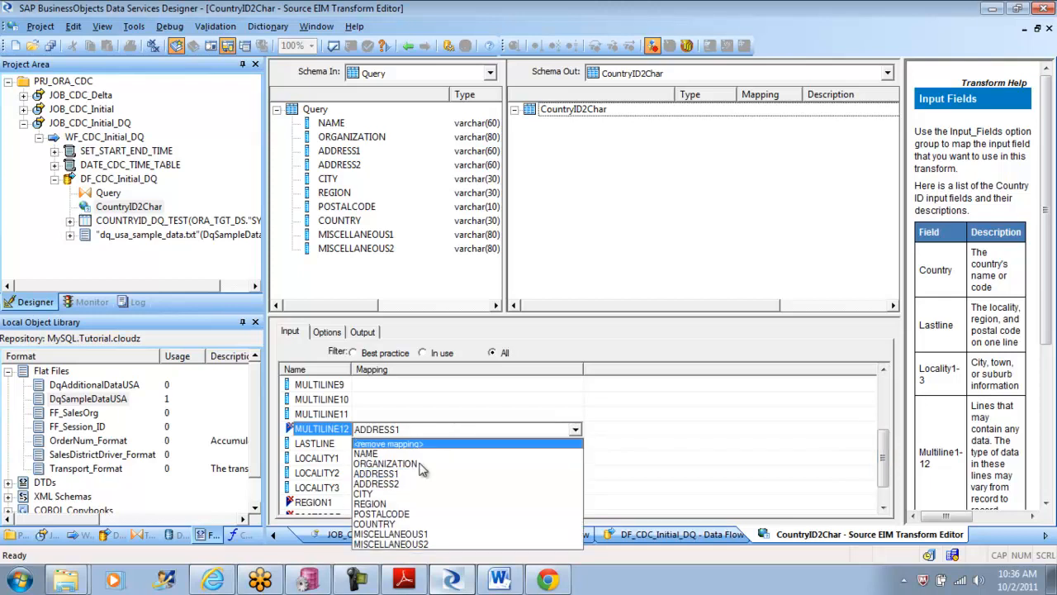
left_click(441, 430)
left_click(403, 459)
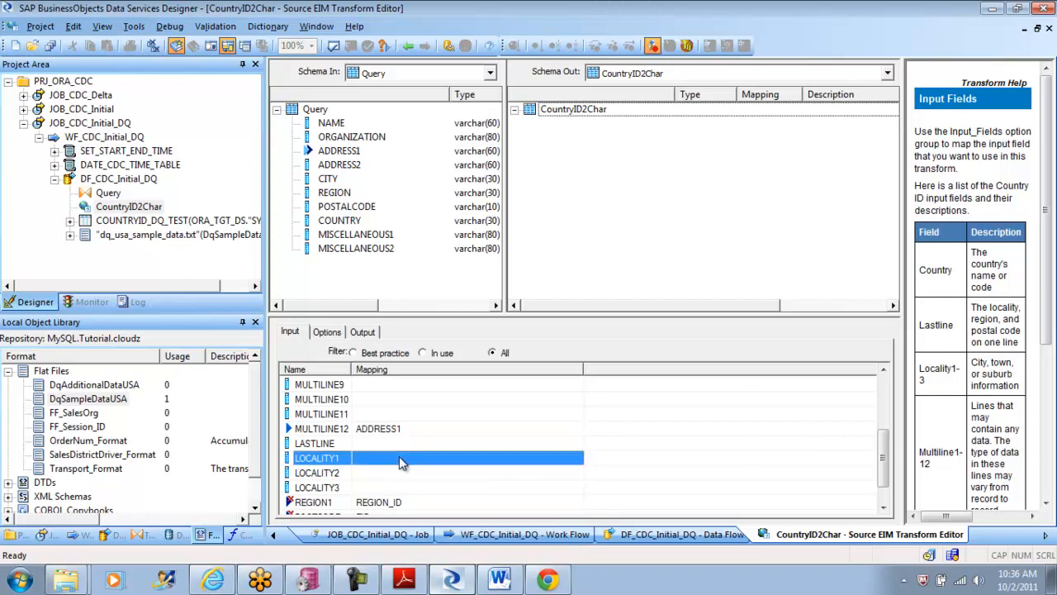
left_click(446, 506)
left_click(446, 506)
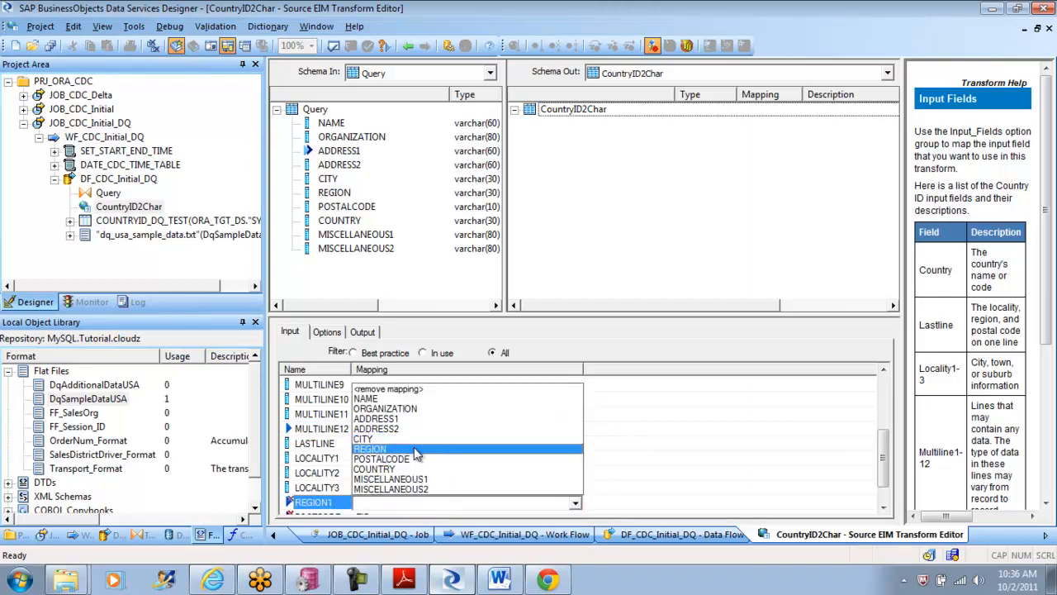
left_click(417, 453)
Step: Map the CountryID2Char input field POSTCODE to POSTALCODE and COUNTRY to COUNTRY
left_click_drag(882, 469, 889, 484)
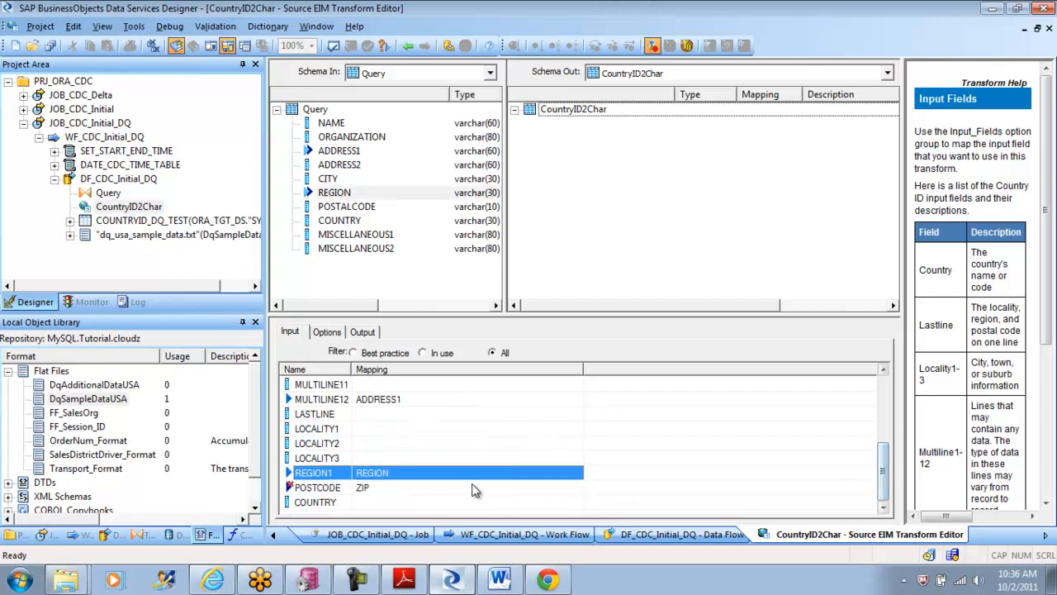
left_click(438, 490)
left_click(438, 489)
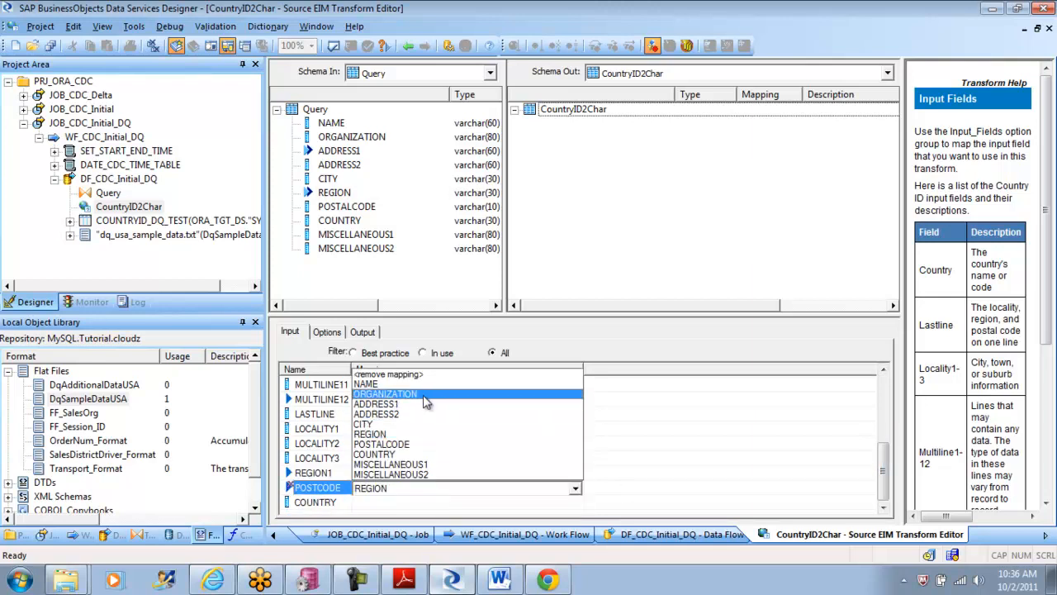
left_click(415, 444)
left_click(407, 506)
left_click(406, 503)
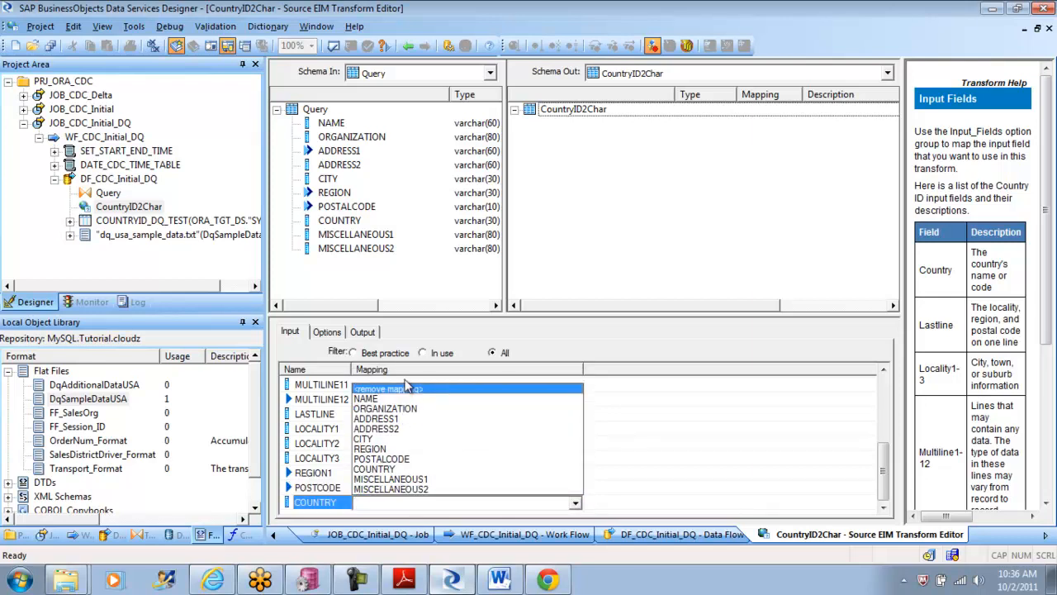
left_click(398, 470)
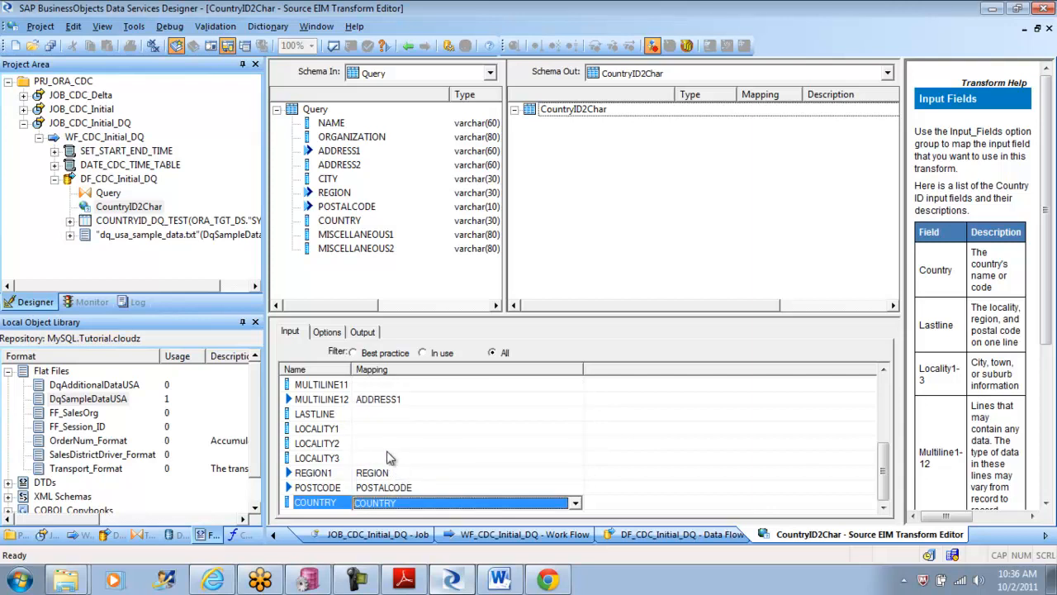
Step: Map the NAME and ORGANIZATION columns from the Query input to the CountryID2Char output schema
left_click(348, 223)
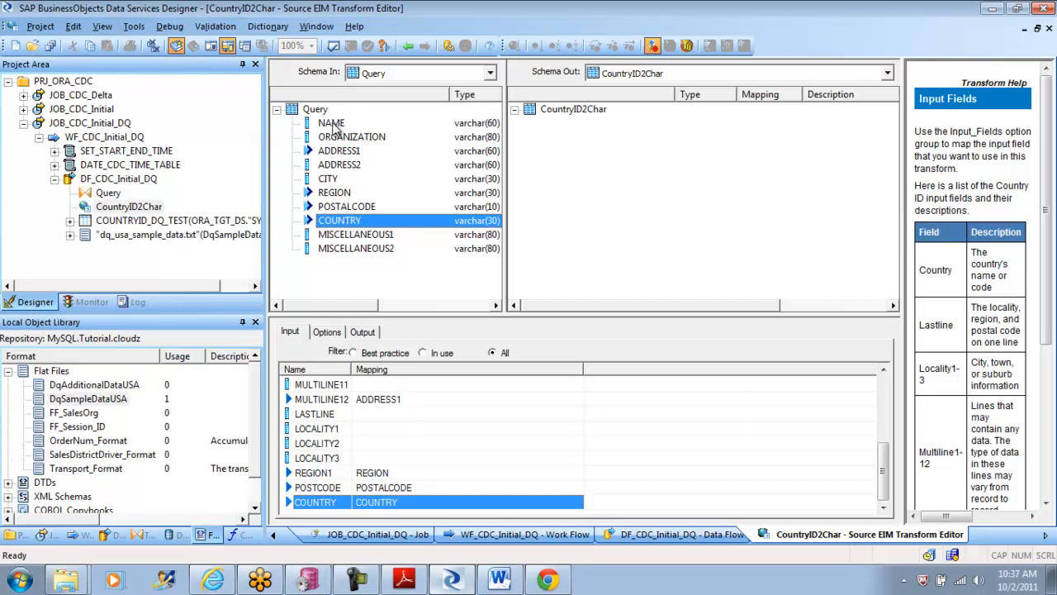
left_click(334, 123)
left_click_drag(562, 194, 562, 194)
left_click_drag(362, 137, 593, 175)
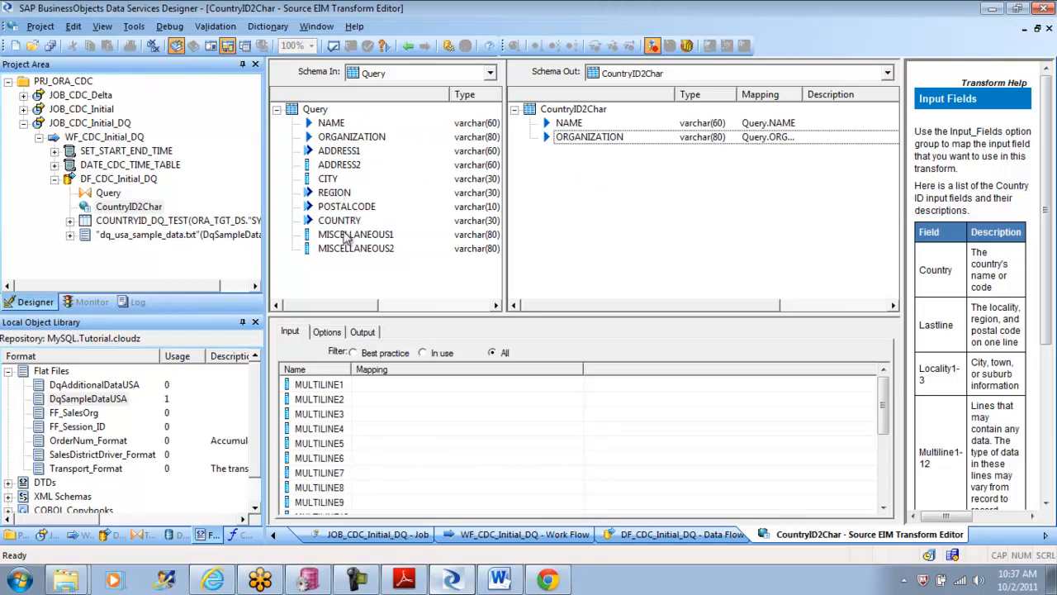
left_click(328, 180)
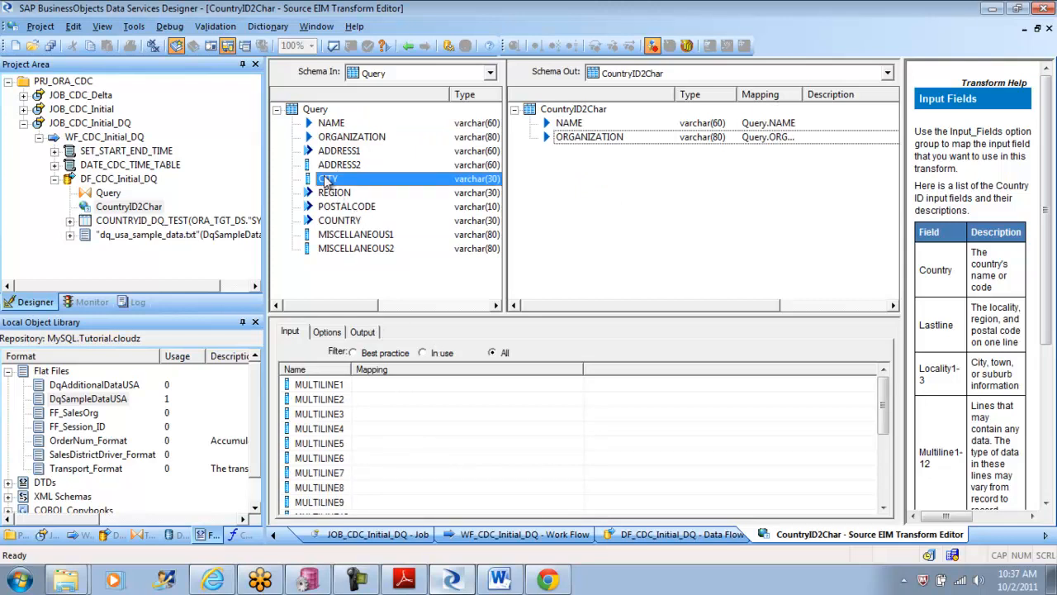
left_click_drag(328, 180, 588, 210)
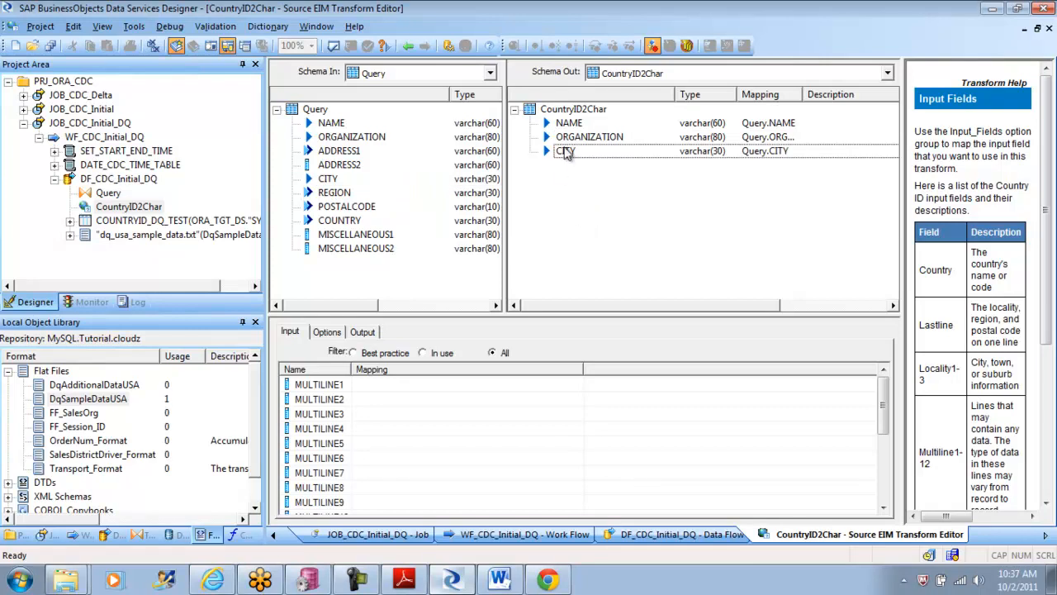
left_click(565, 150)
right_click(564, 150)
left_click(605, 205)
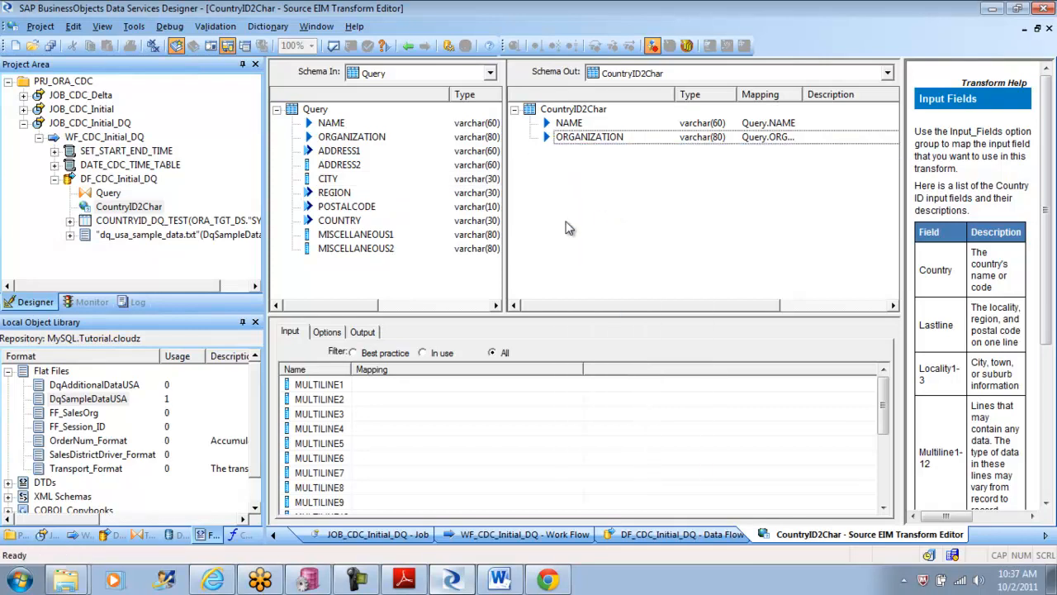
Step: Add the generated fields COUNTRY_NAME, ISO_SCRIPT_CODE and ISO_COUNTRY_CODE_2CHAR to the CountryID2Char output
left_click(364, 332)
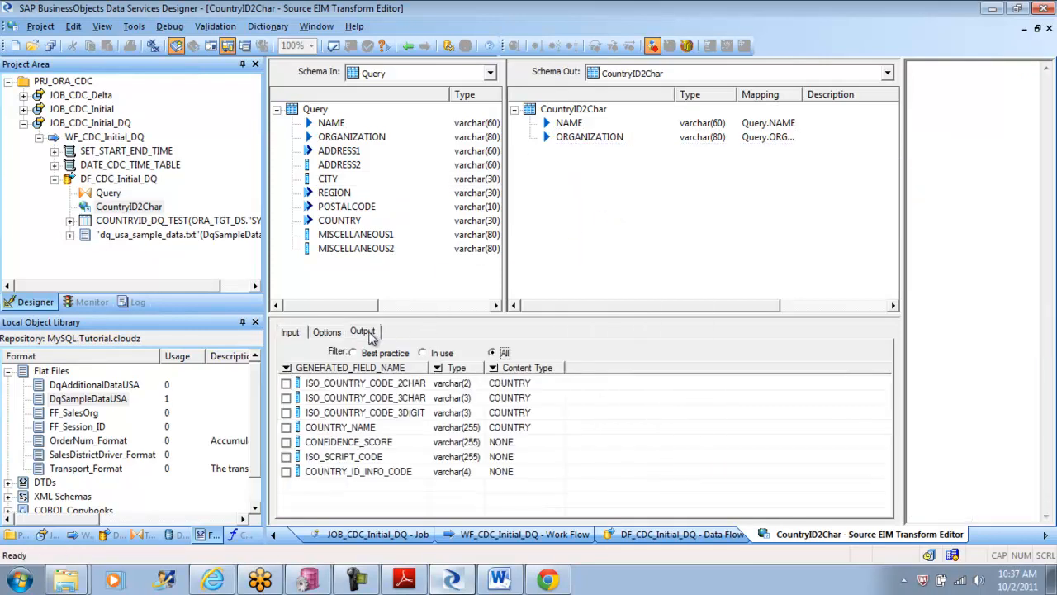
left_click(286, 428)
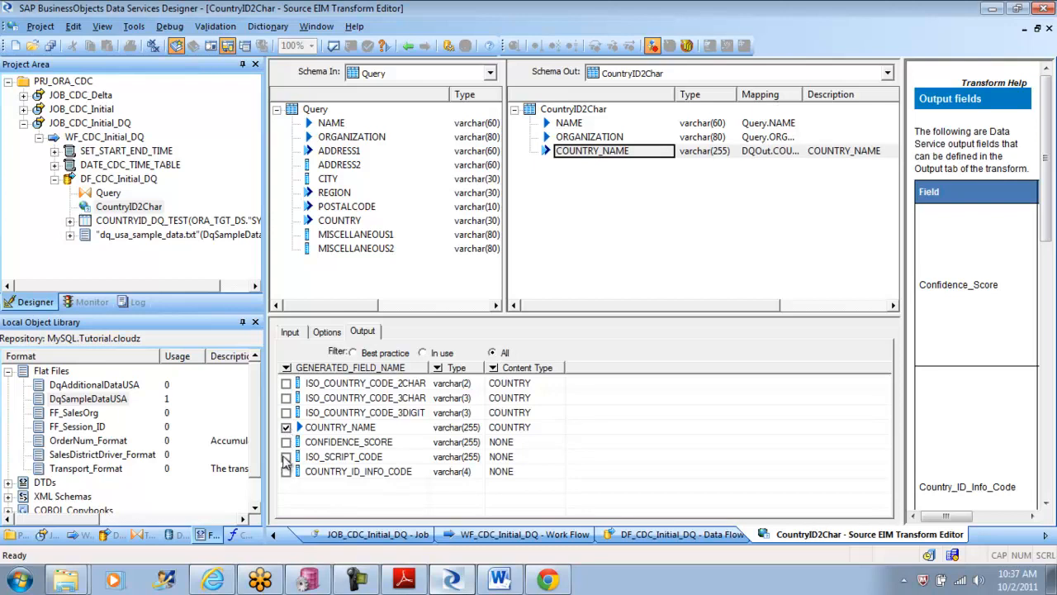
left_click(286, 457)
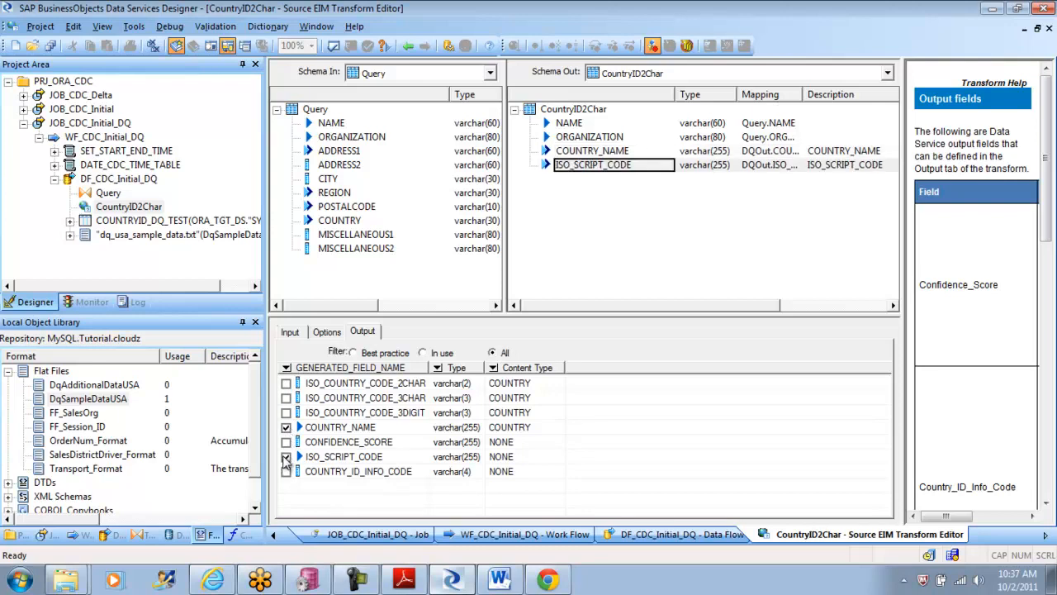
left_click(286, 384)
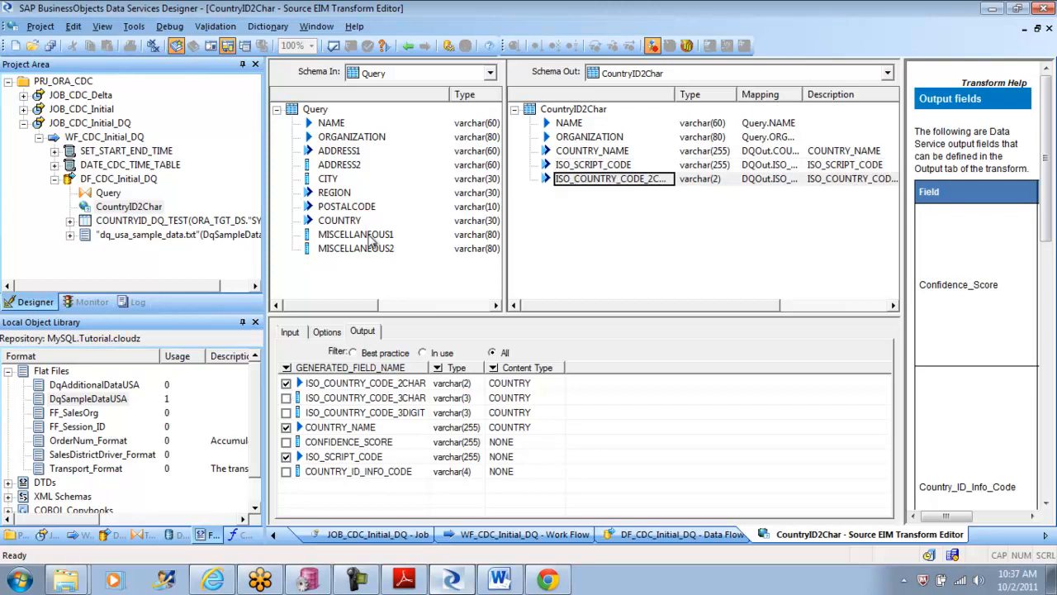
Step: Rename the output column ISO_COUNTRY_CODE_2CHAR to ISO_COUNTRY2CHAR in its column properties
left_click_drag(676, 94, 683, 94)
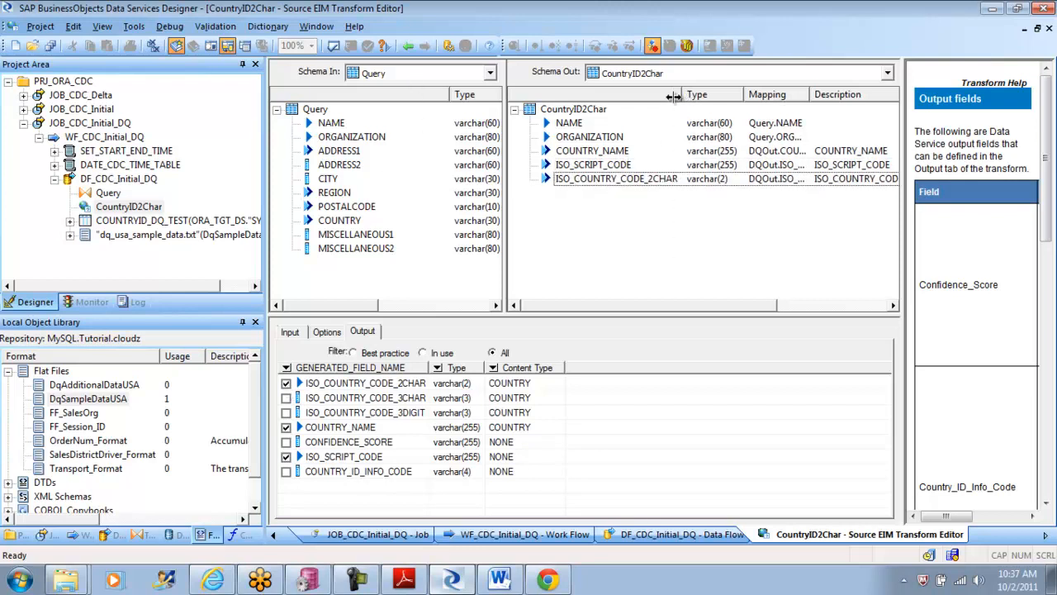
left_click(656, 184)
right_click(655, 184)
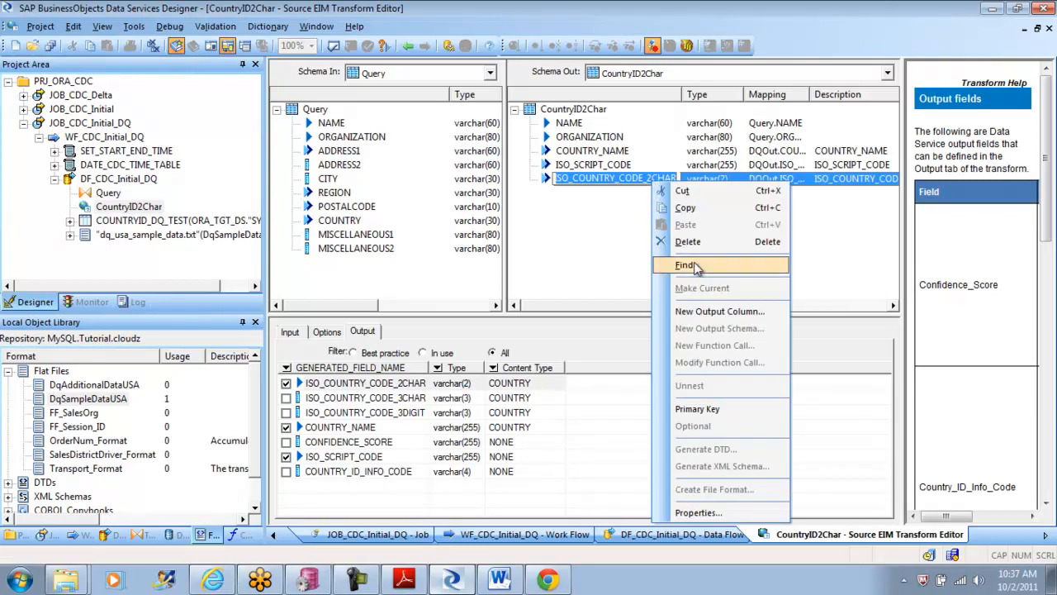
left_click(698, 512)
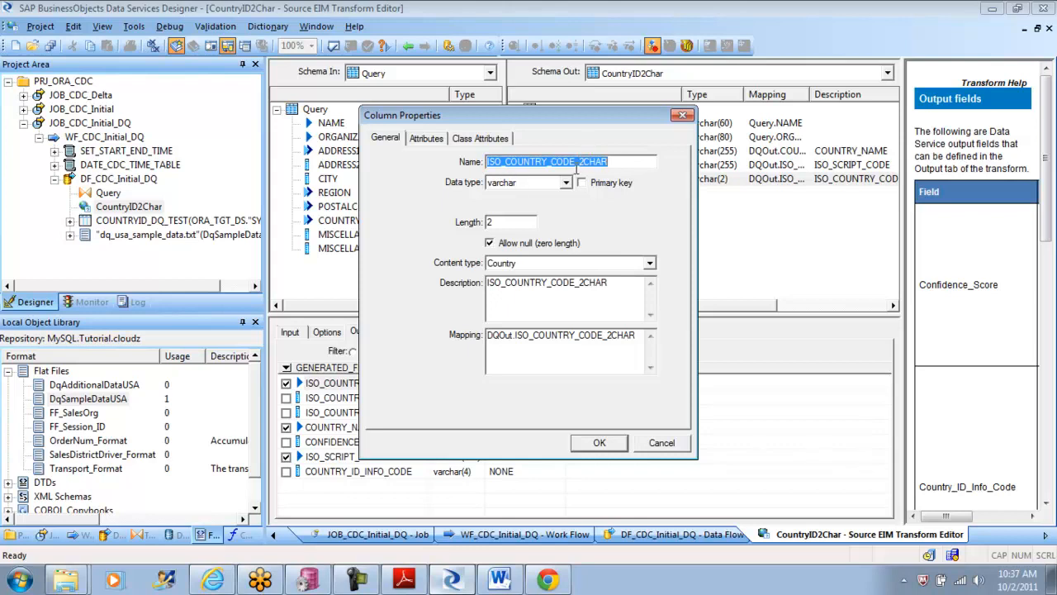
left_click(579, 161)
key("BackSpace")
key("BackSpace")
key("BackSpace")
key("BackSpace")
key("BackSpace")
key("BackSpace")
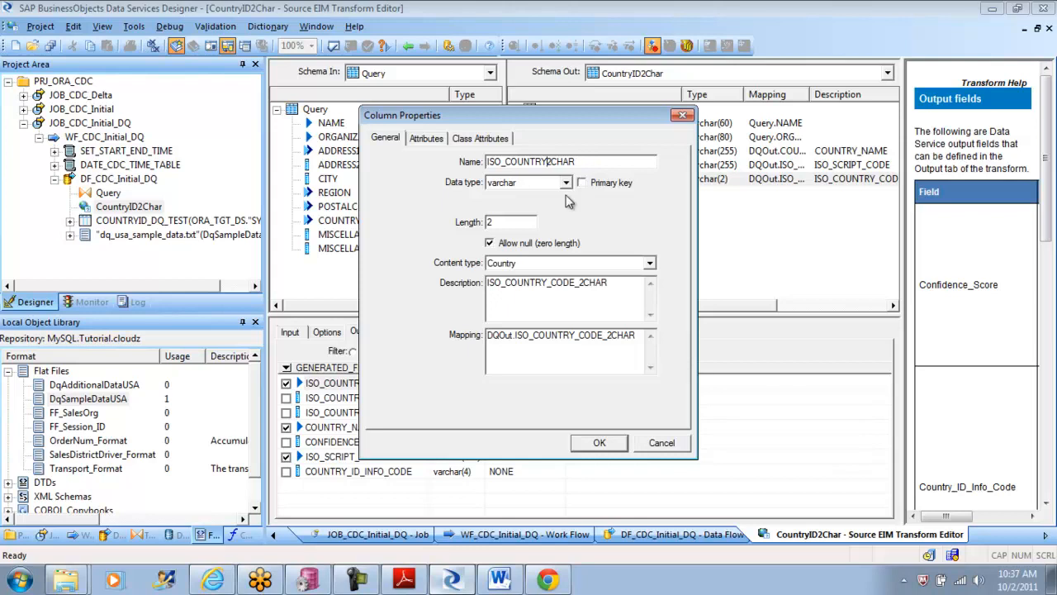
left_click(600, 444)
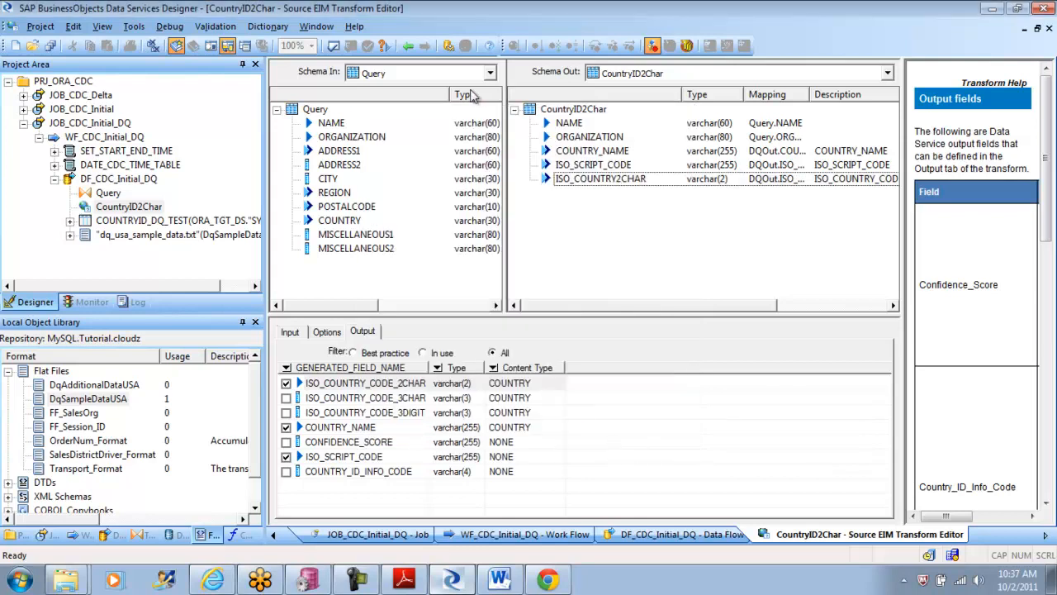
Step: Return to the DF_CDC_Initial_DQ data flow and validate all objects in view
left_click(408, 45)
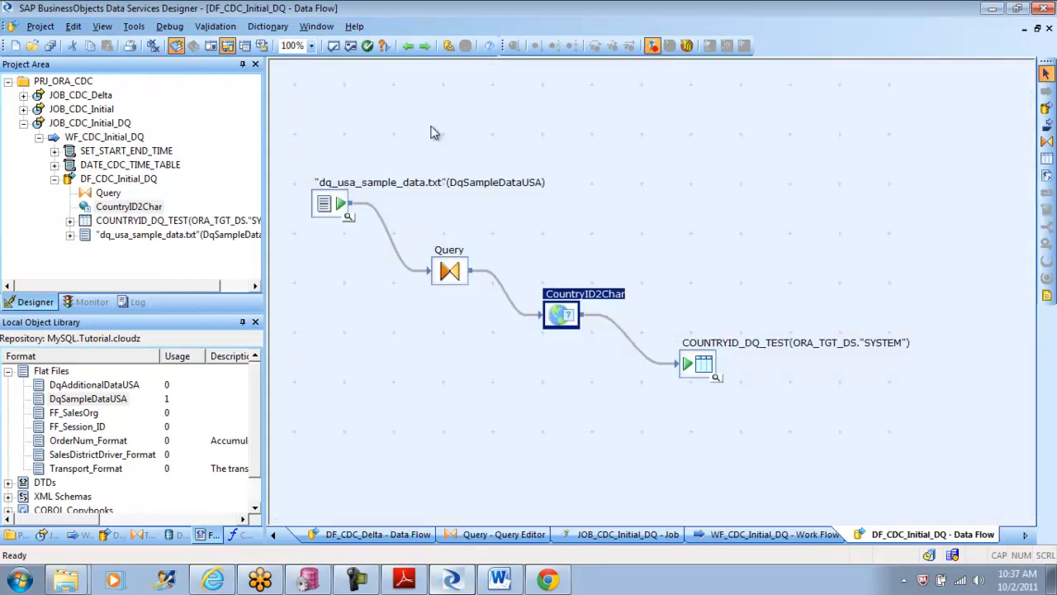
left_click(352, 48)
left_click(717, 281)
Step: Execute JOB_CDC_Initial_DQ, saving the changed data flow and keeping the default execution properties
double_click(75, 124)
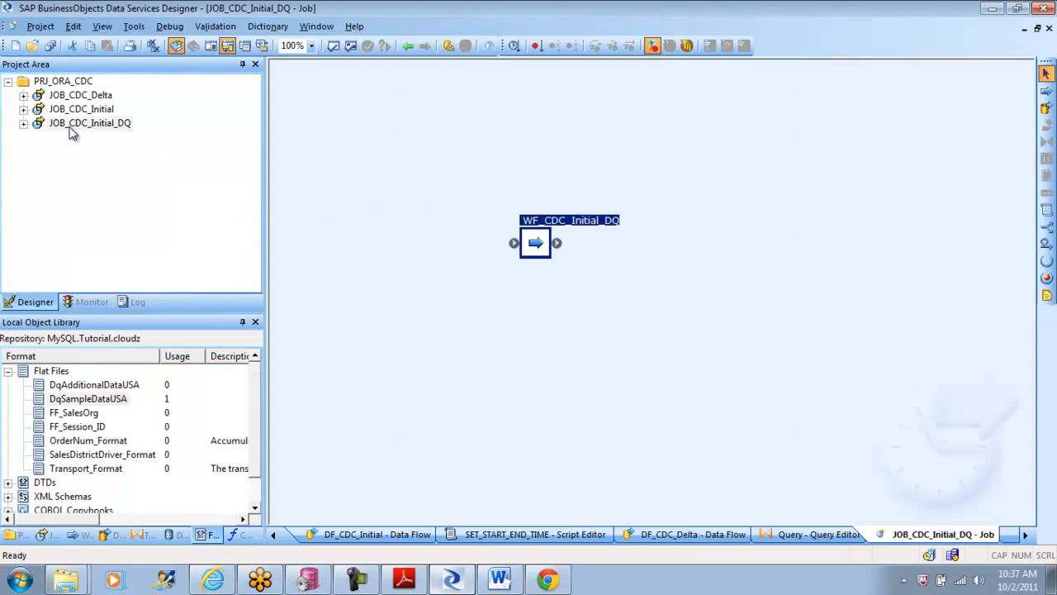
right_click(72, 126)
left_click(101, 134)
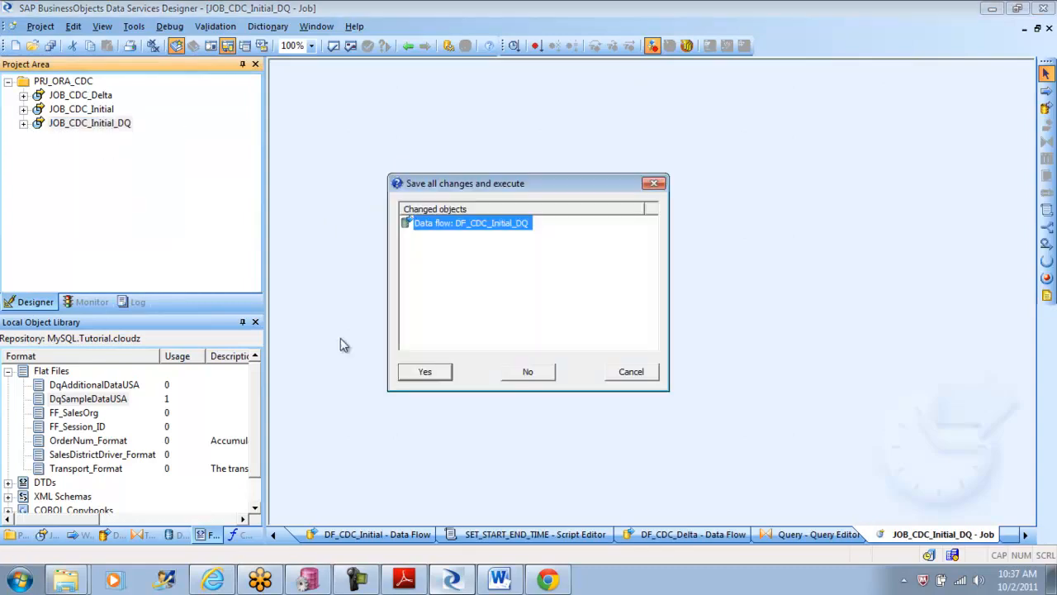
left_click(426, 372)
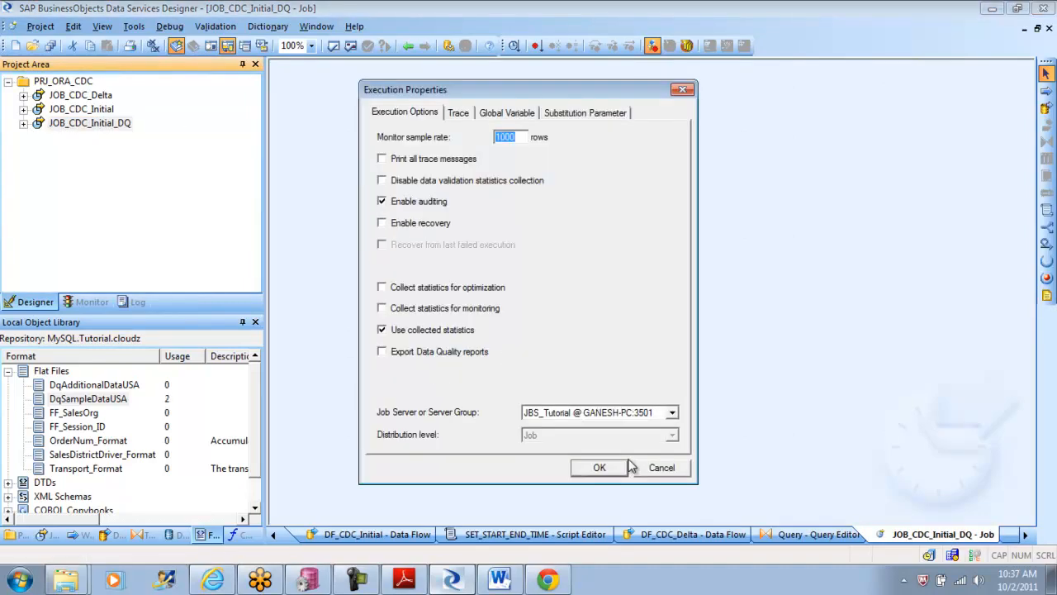
left_click(614, 465)
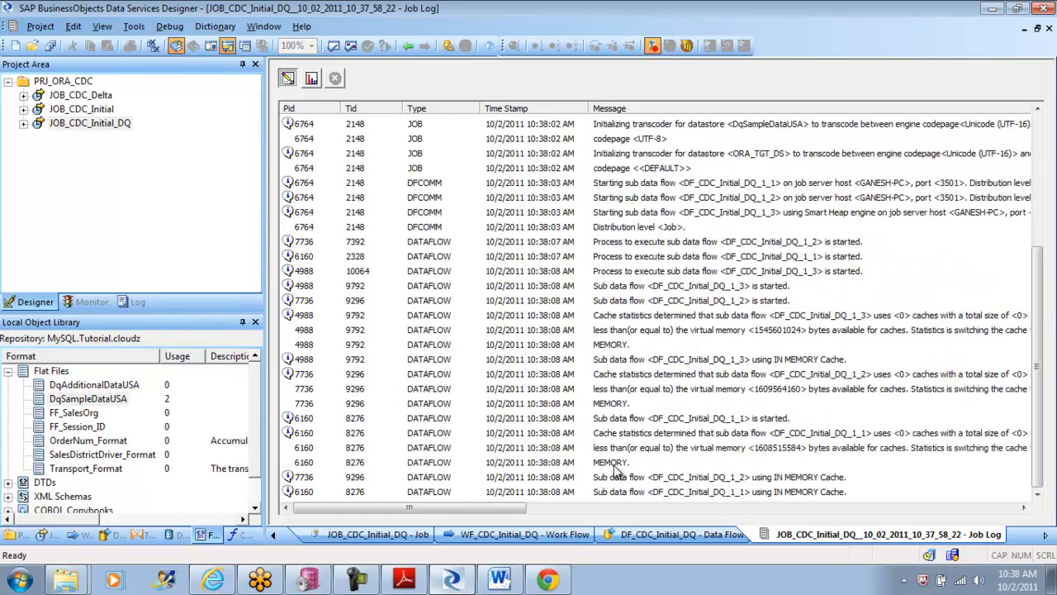
Step: Check the monitor and error logs of the current job run and return to the job
left_click(311, 77)
left_click(335, 78)
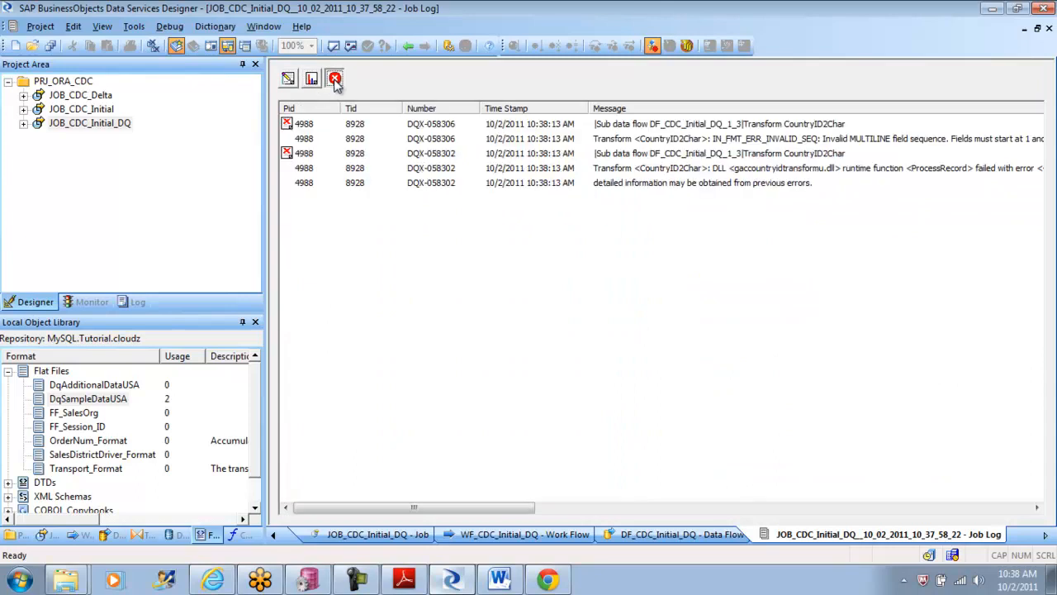
left_click(408, 47)
left_click(408, 47)
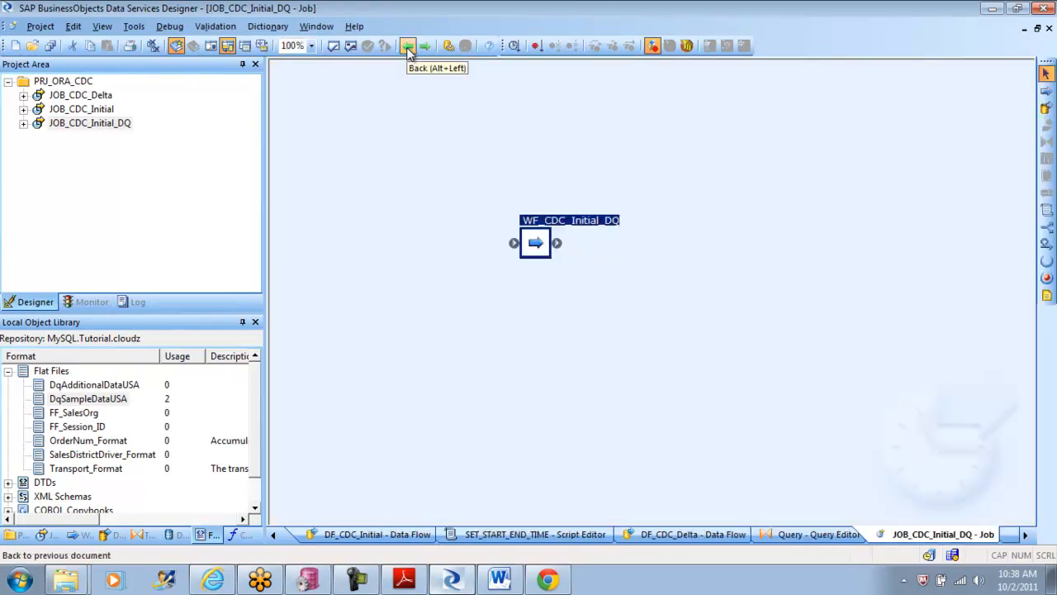
double_click(537, 246)
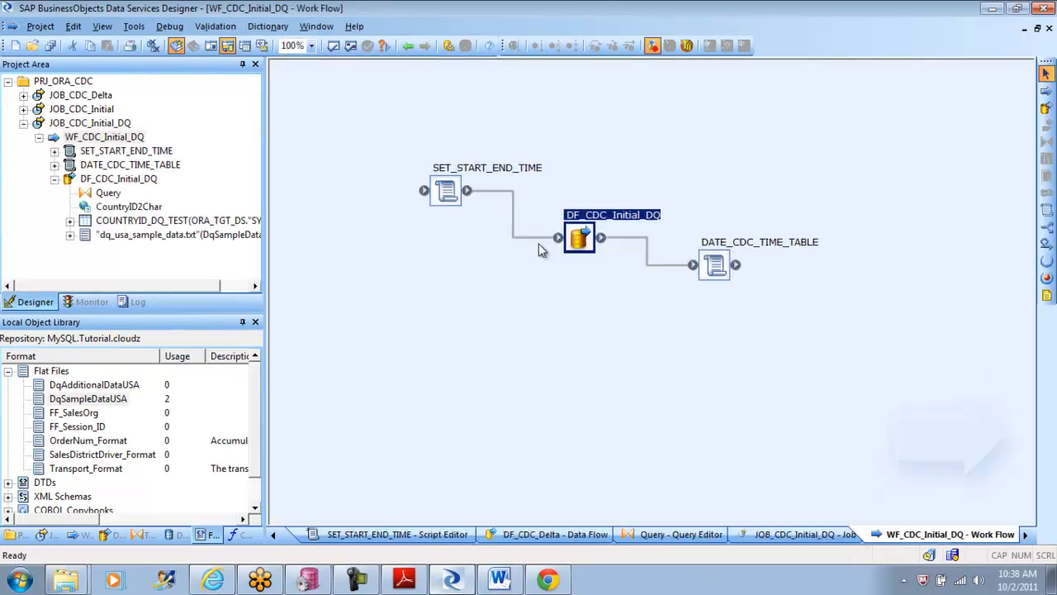
double_click(580, 239)
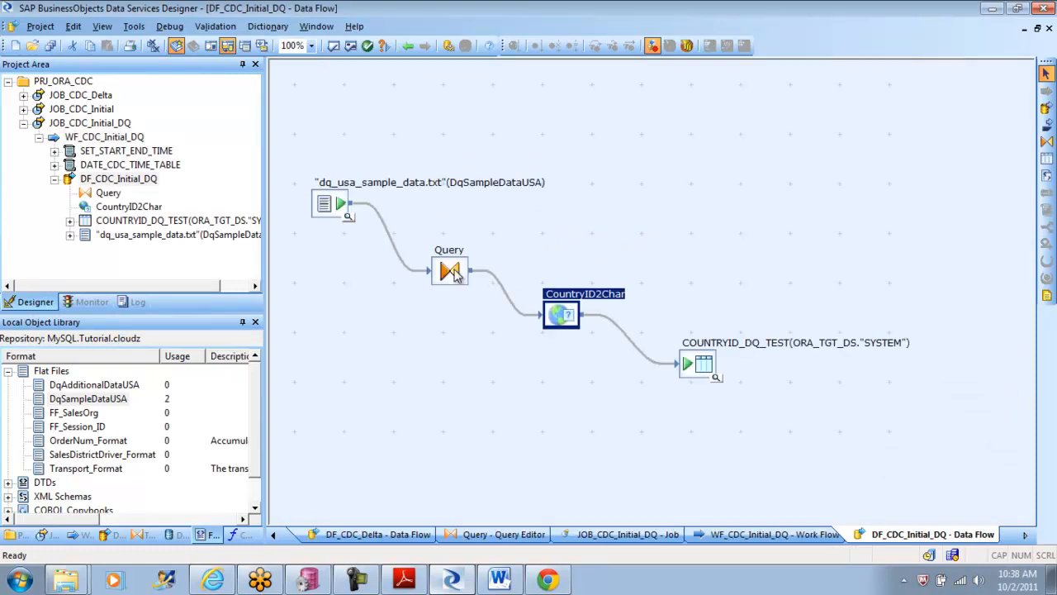
left_click(409, 47)
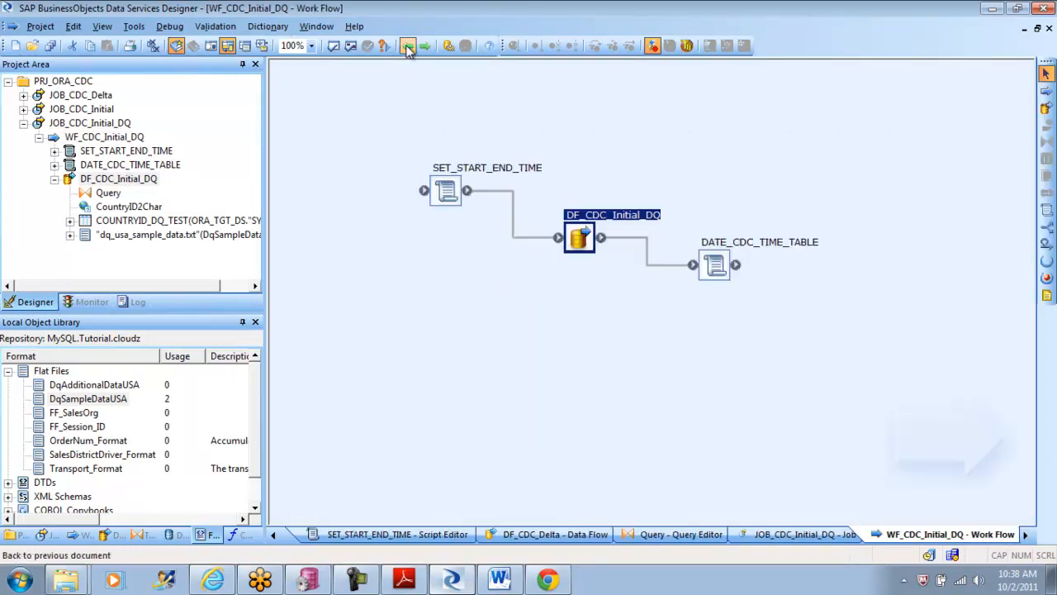
left_click(408, 47)
left_click(409, 47)
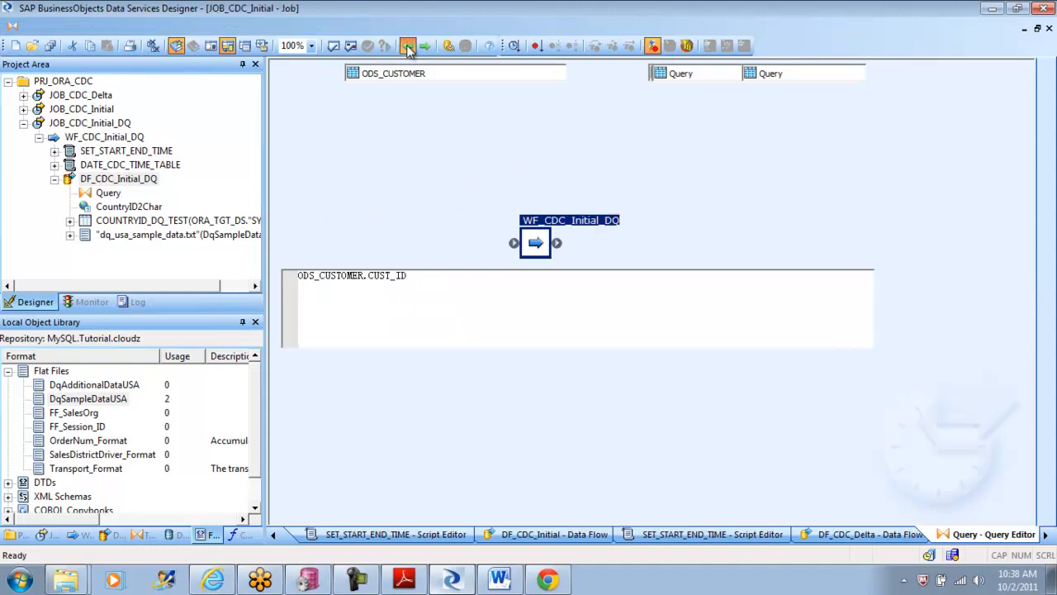
left_click(409, 47)
left_click(409, 47)
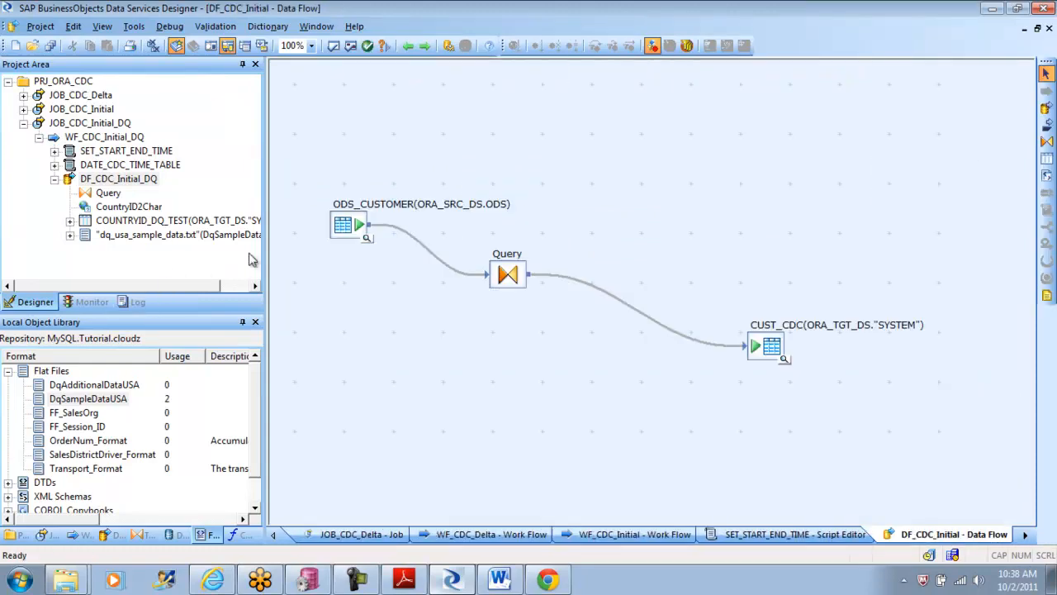
Step: Open the error log of the earlier 10_33_30 run of JOB_CDC_Initial_DQ, read its full messages and leave the log
left_click(132, 304)
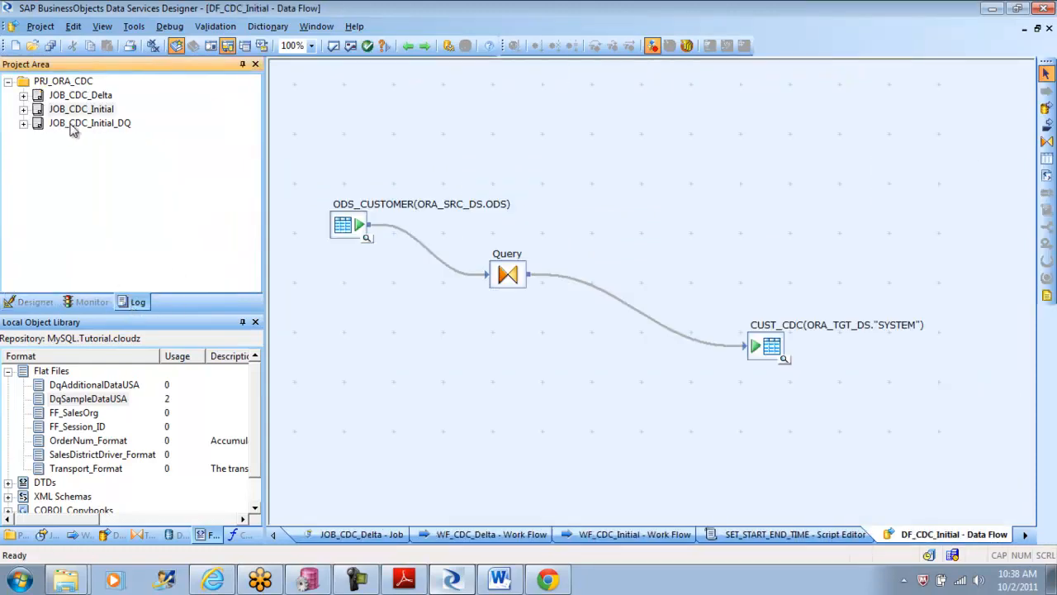
left_click(74, 124)
left_click(24, 123)
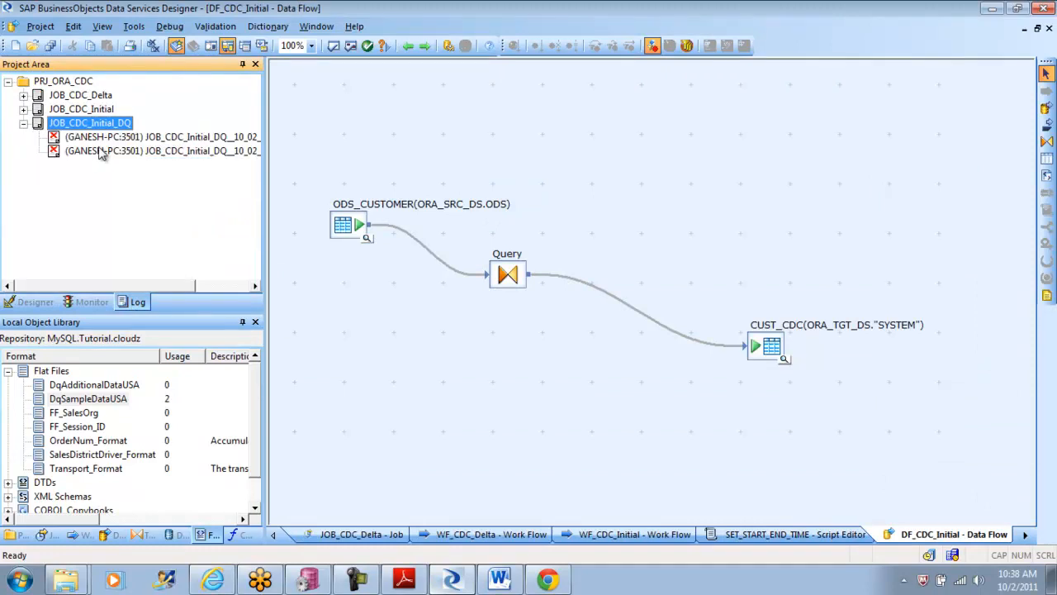
left_click(100, 153)
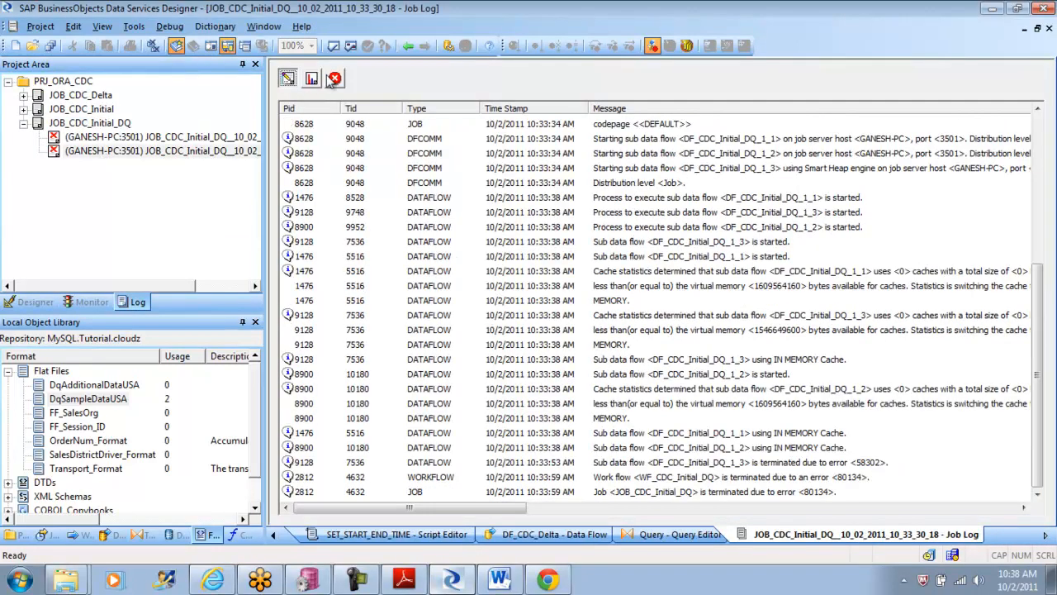
left_click(336, 78)
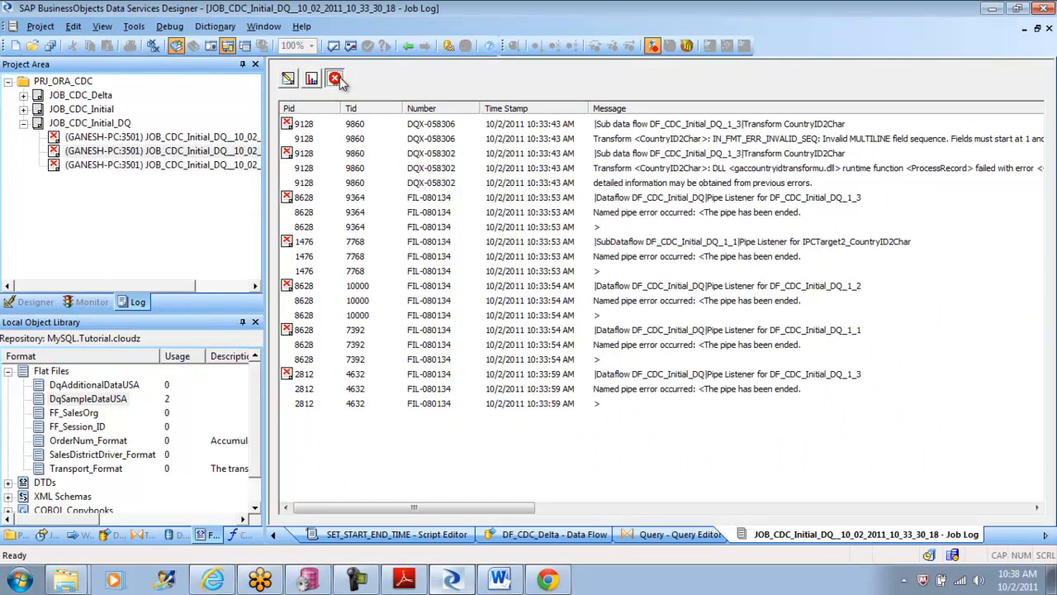
left_click_drag(384, 508, 412, 515)
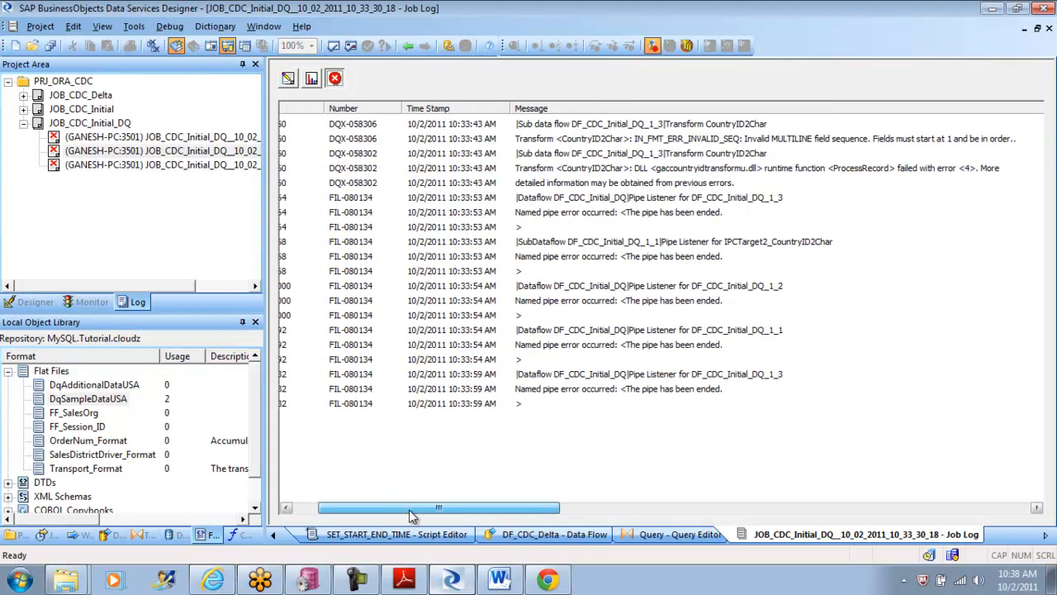
left_click_drag(409, 510, 383, 510)
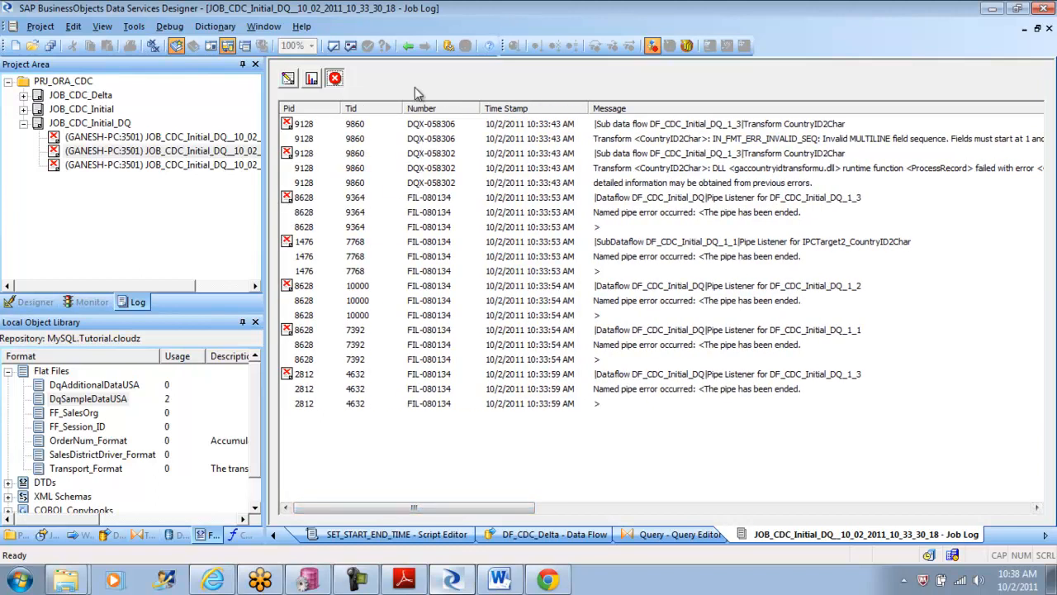
left_click(408, 47)
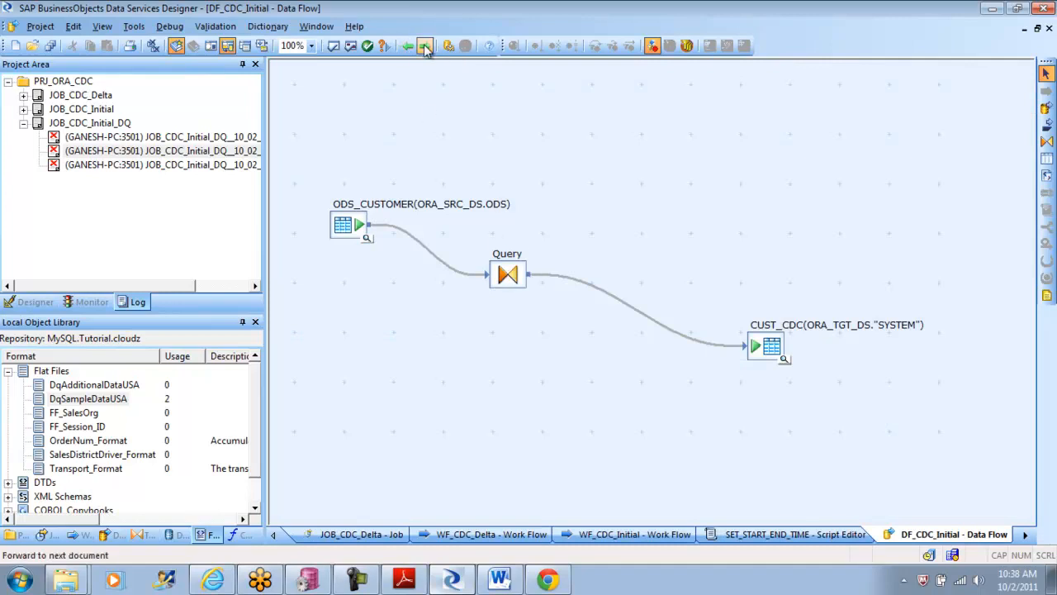
left_click(408, 48)
left_click(408, 49)
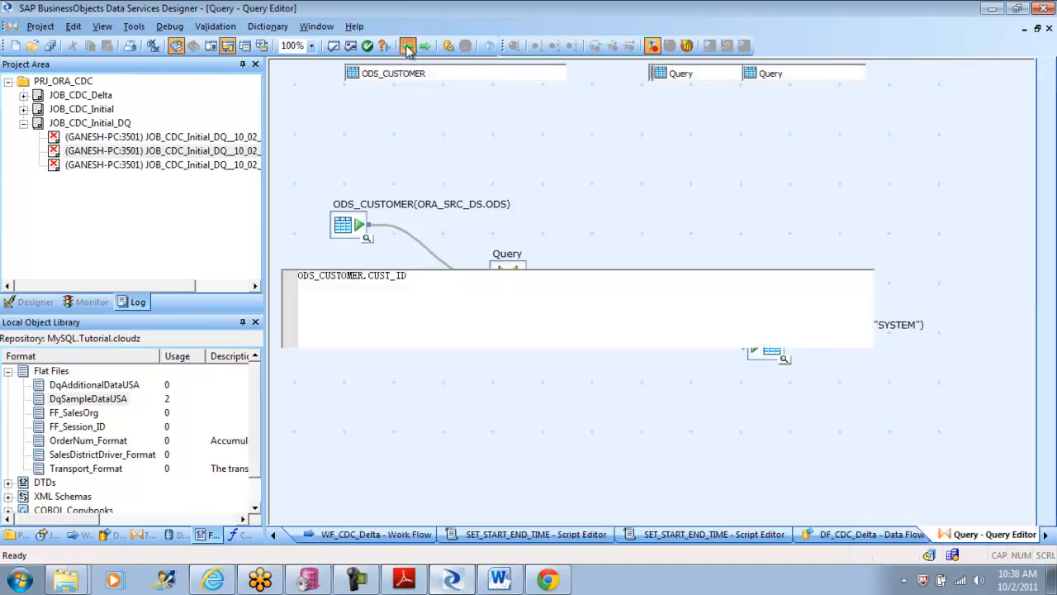
Step: Return to the DF_CDC_Initial_DQ data flow of JOB_CDC_Initial_DQ and open its CountryID2Char transform
left_click(408, 49)
left_click(407, 49)
left_click(407, 50)
left_click(406, 49)
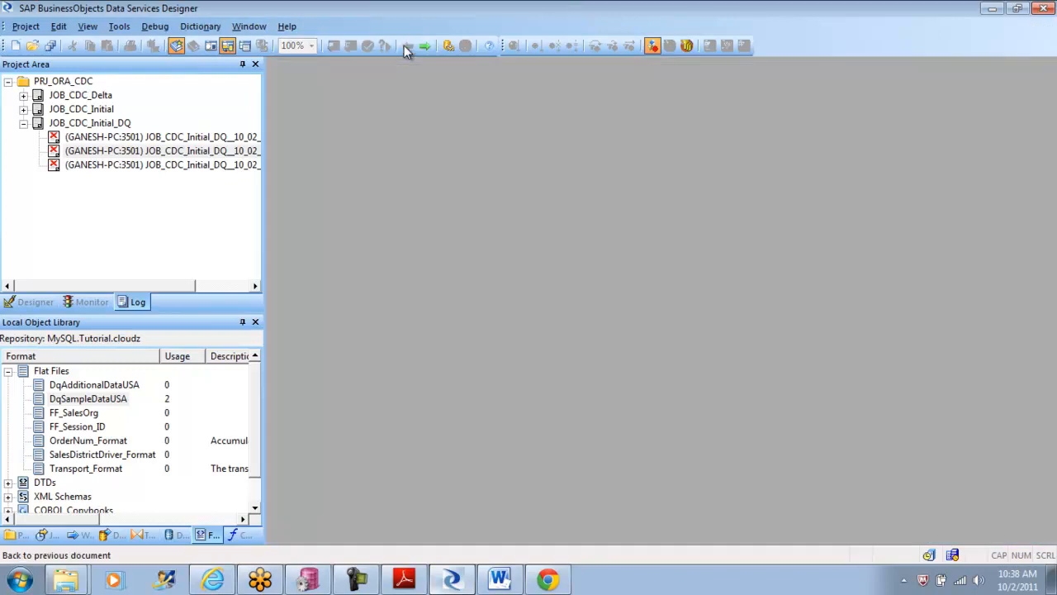
left_click(40, 303)
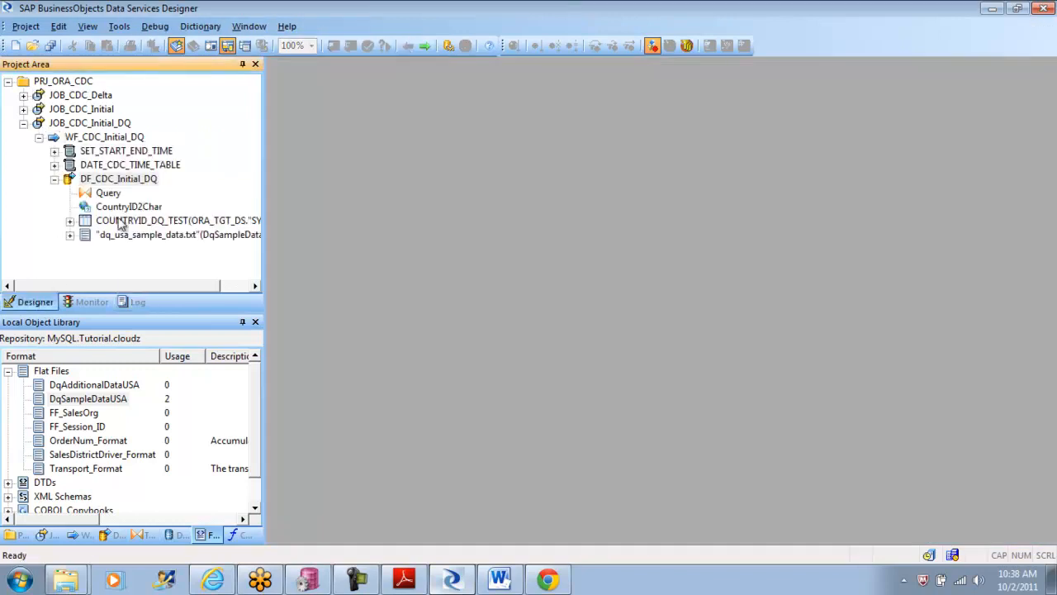
double_click(124, 179)
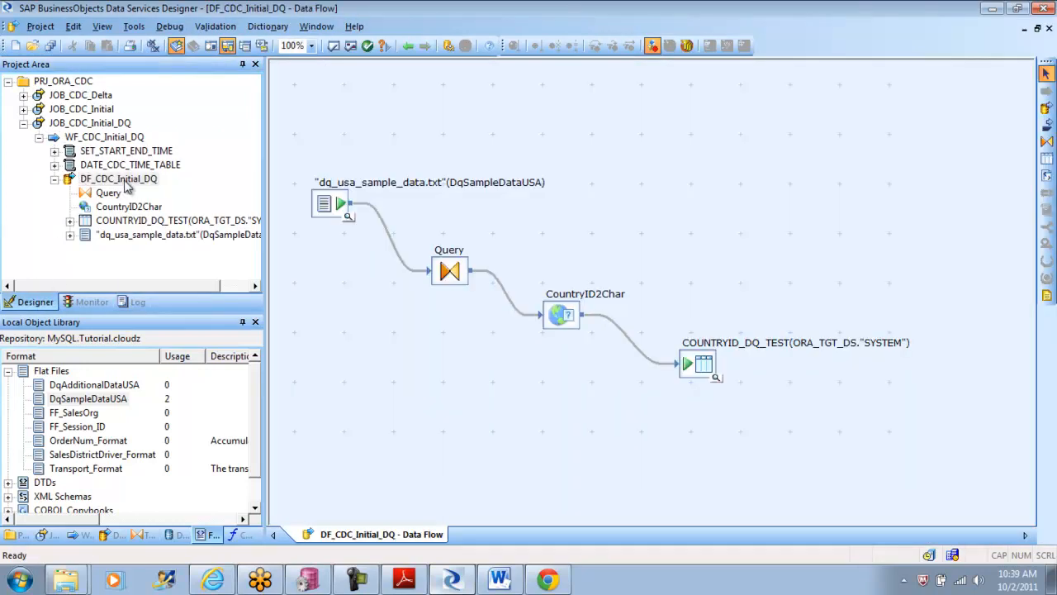
double_click(561, 317)
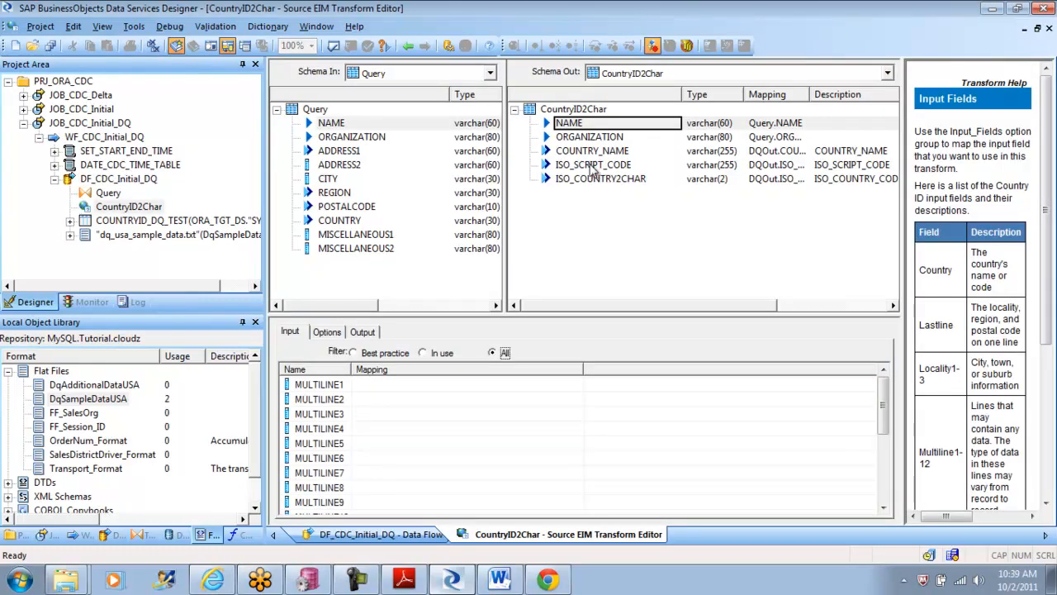
Step: Remove the input mappings of MULTILINE12, REGION1 and POSTCODE in CountryID2Char, keeping only the COUNTRY mapping
left_click(326, 333)
left_click(291, 333)
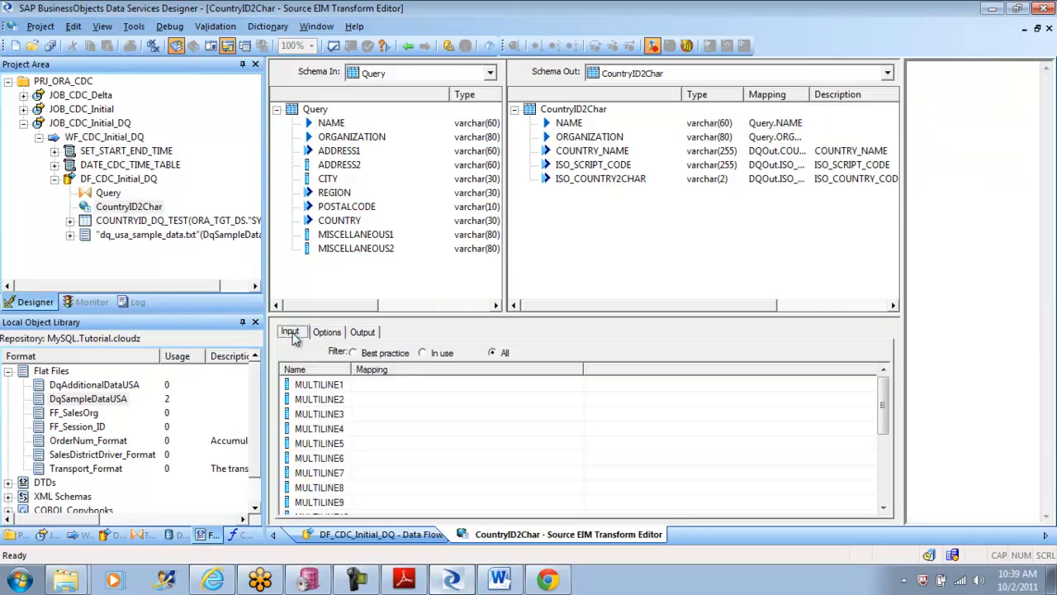
left_click_drag(884, 405, 882, 474)
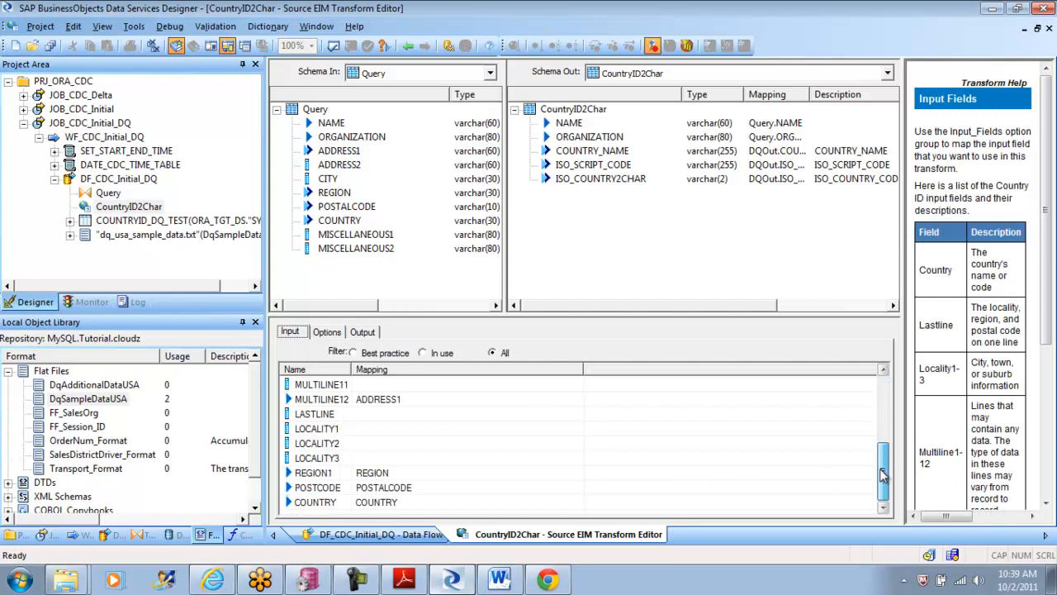
left_click(461, 402)
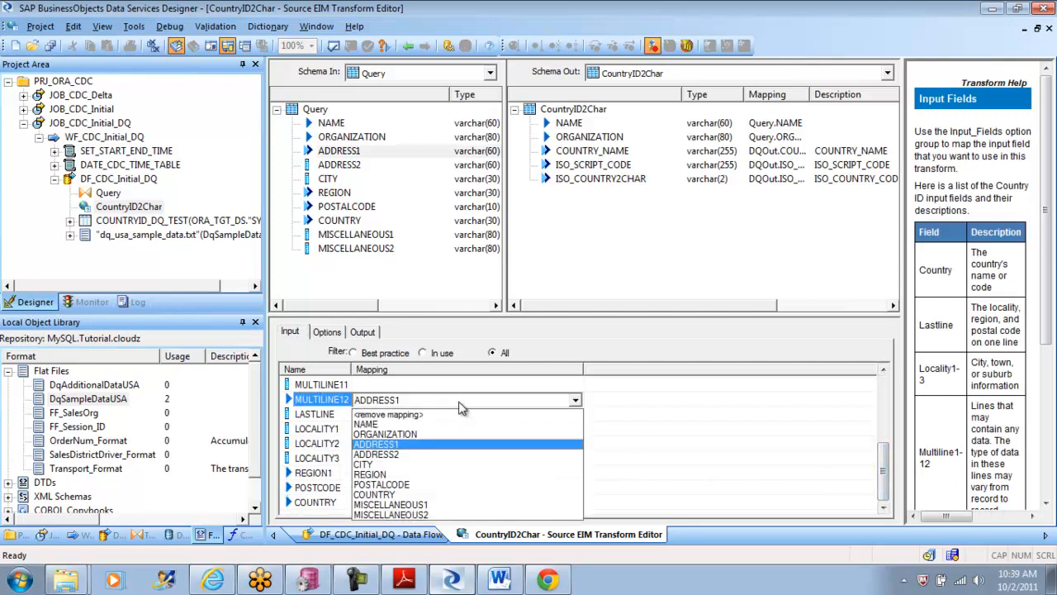
left_click(448, 413)
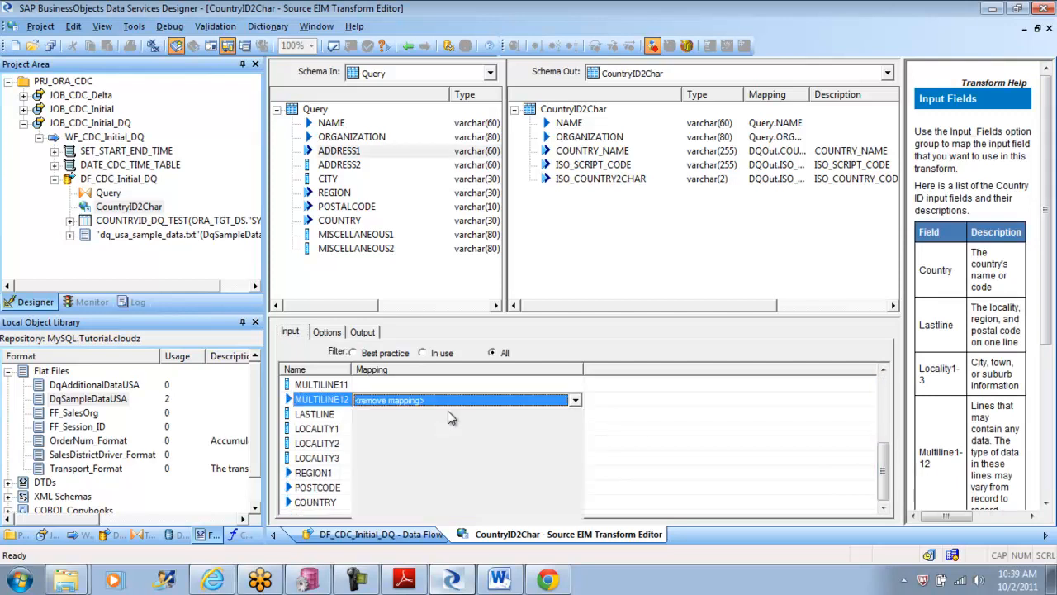
left_click(415, 476)
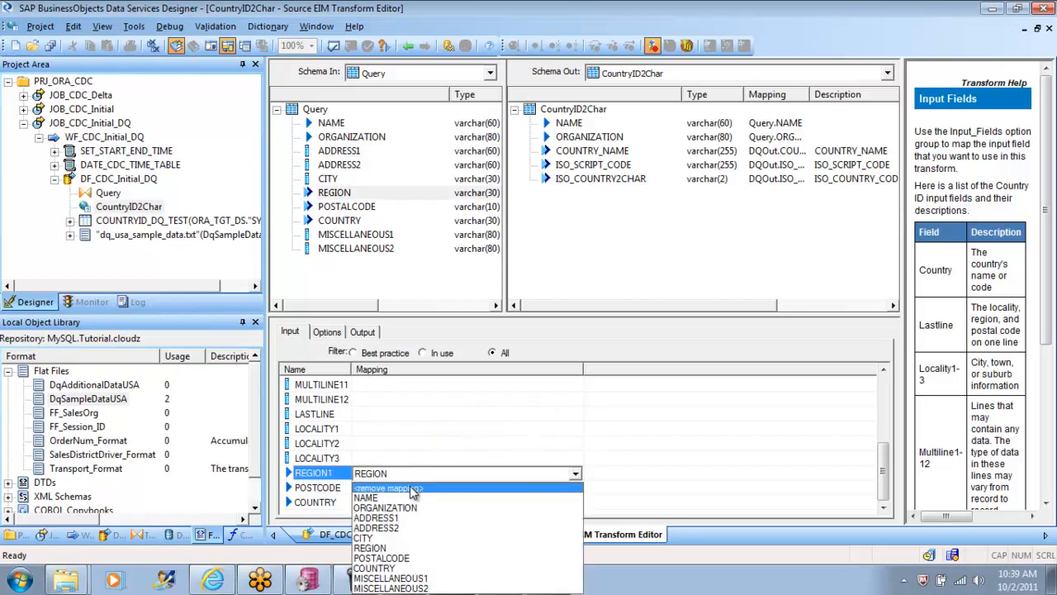
left_click(413, 489)
left_click(412, 488)
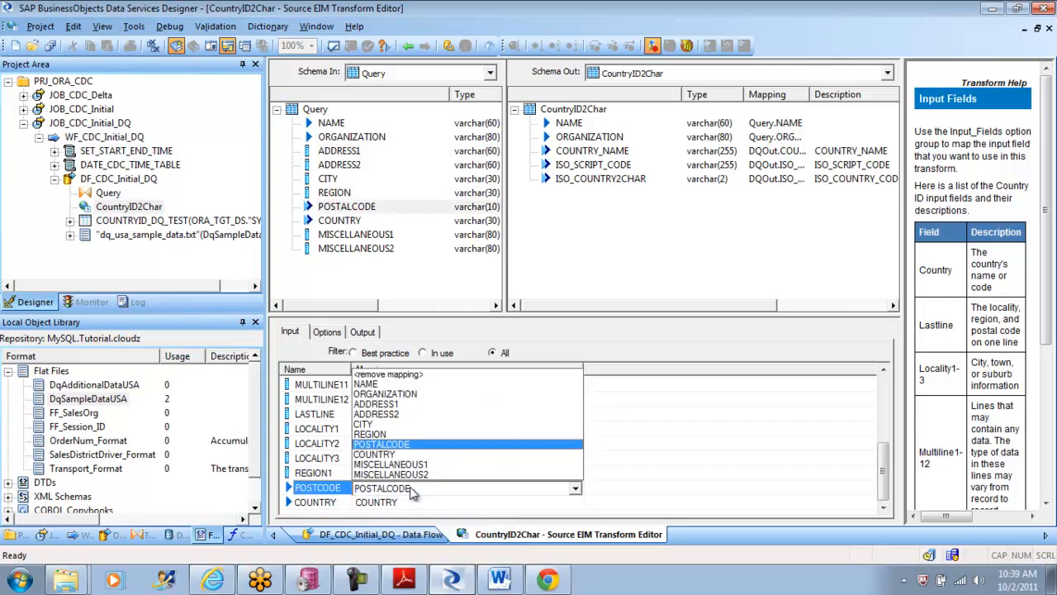
left_click(423, 381)
left_click(403, 414)
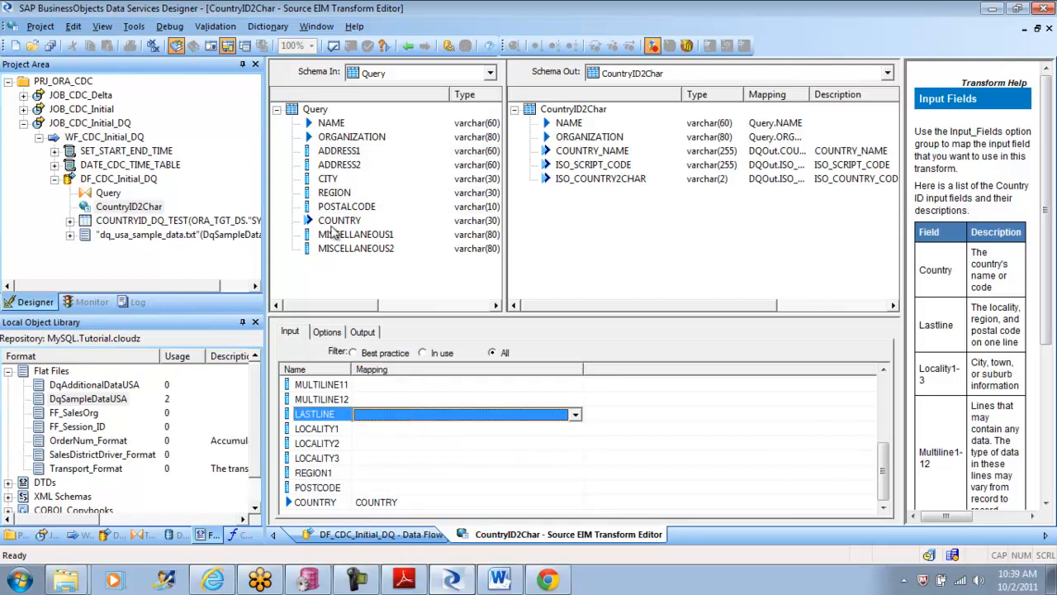
Step: Validate the CountryID2Char transform and review its selected output fields
left_click(336, 48)
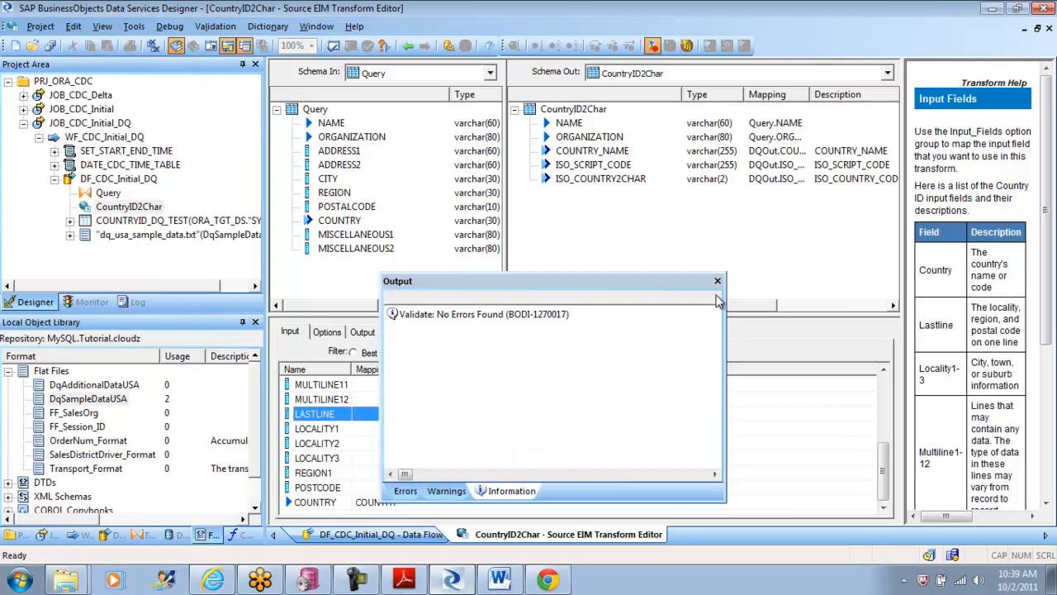
left_click(719, 281)
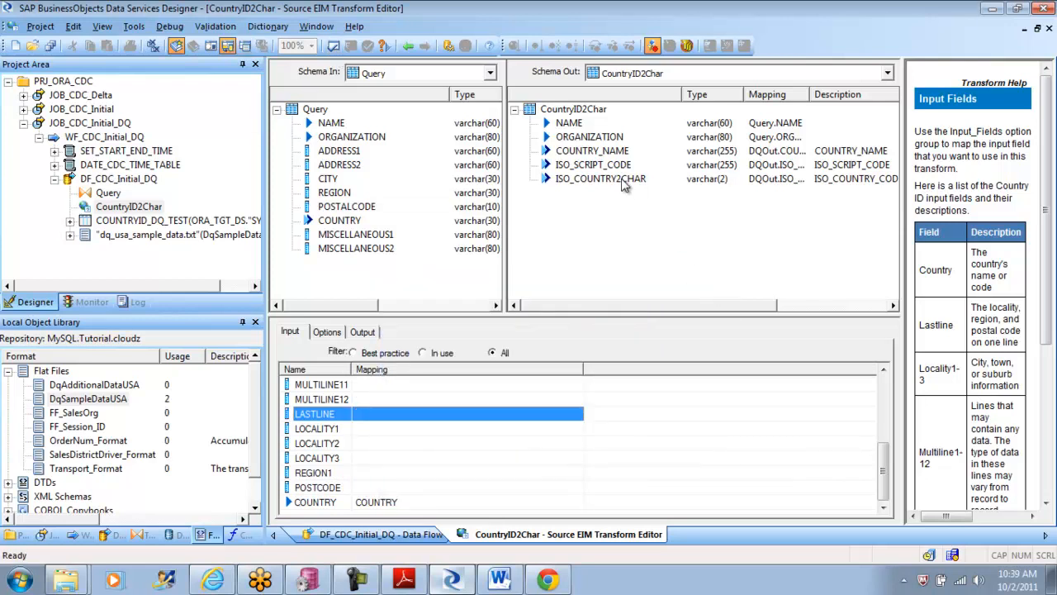
left_click(363, 332)
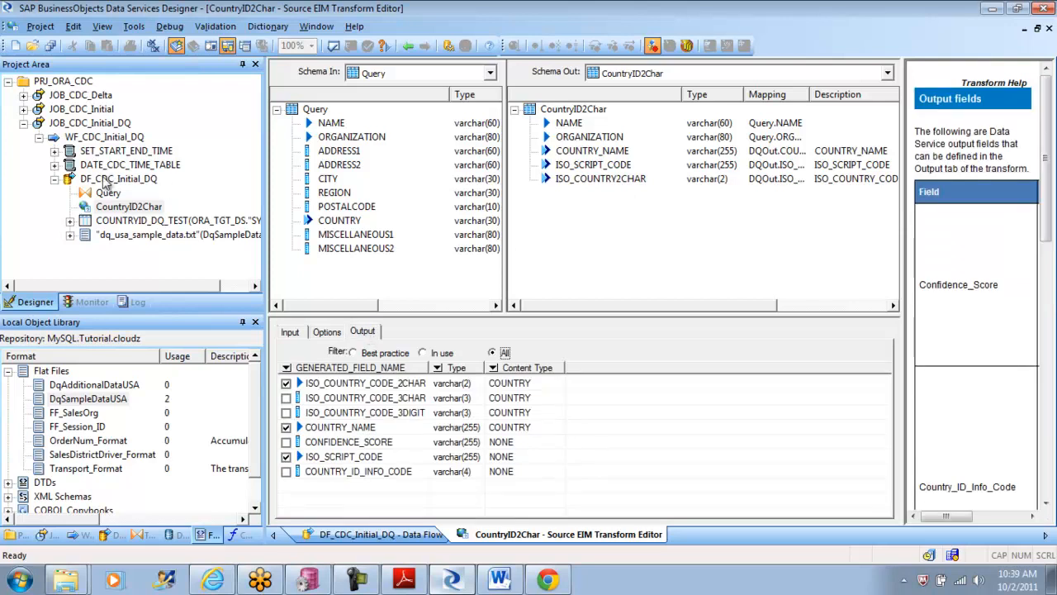
Step: Execute JOB_CDC_Initial_DQ with the default execution properties, saving the changed data flow, and check the run's monitor
left_click(78, 126)
right_click(78, 126)
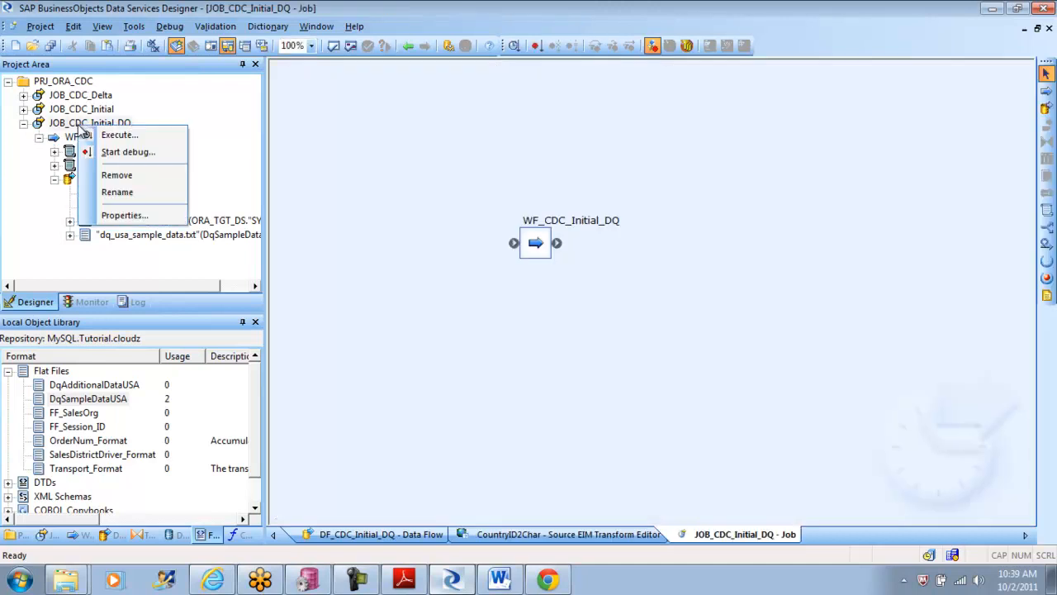
left_click(101, 135)
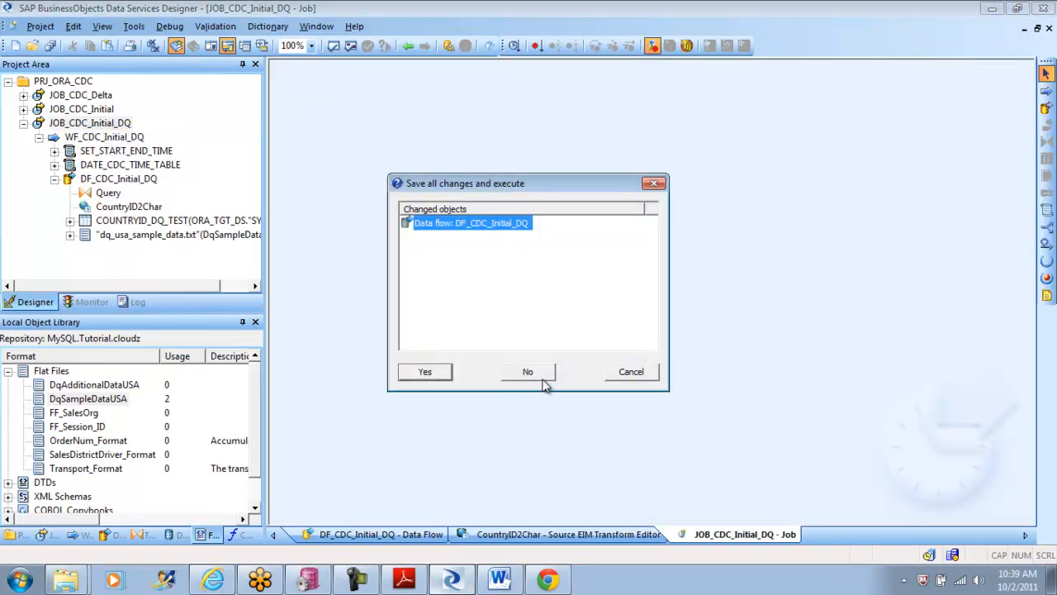
left_click(423, 376)
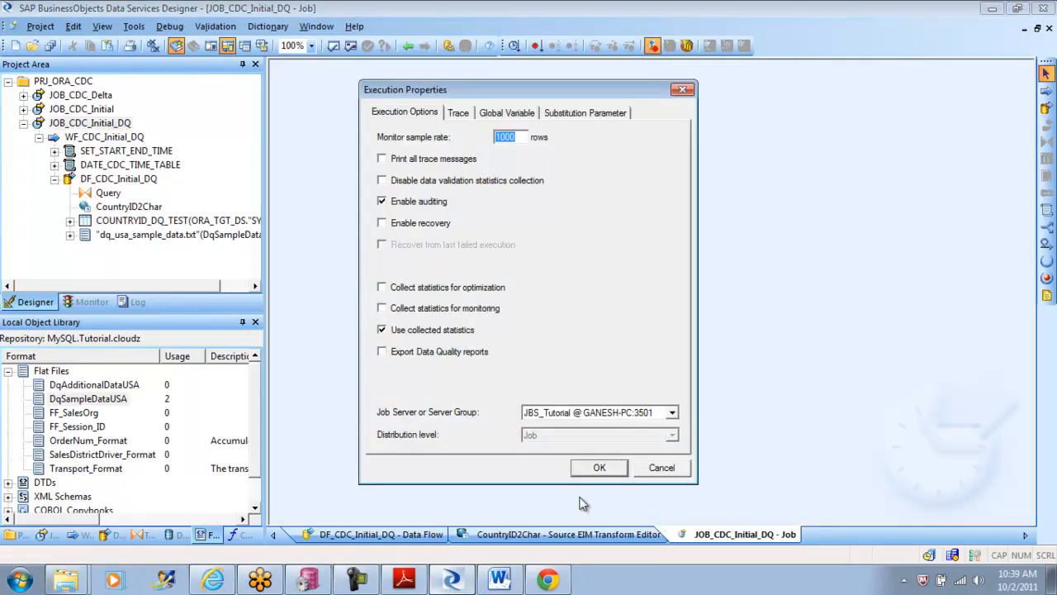
left_click(607, 467)
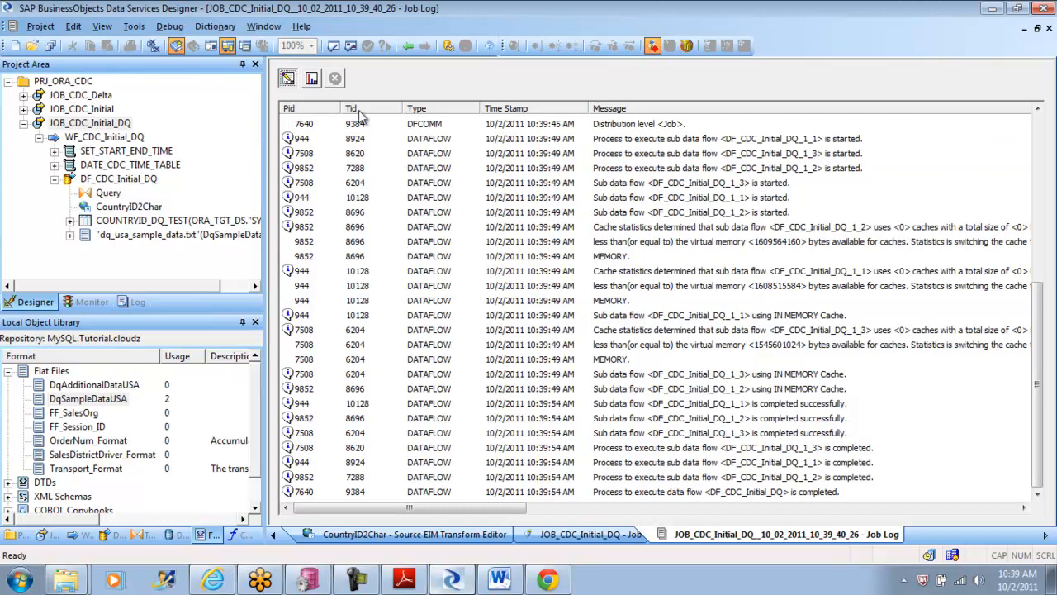
left_click(313, 81)
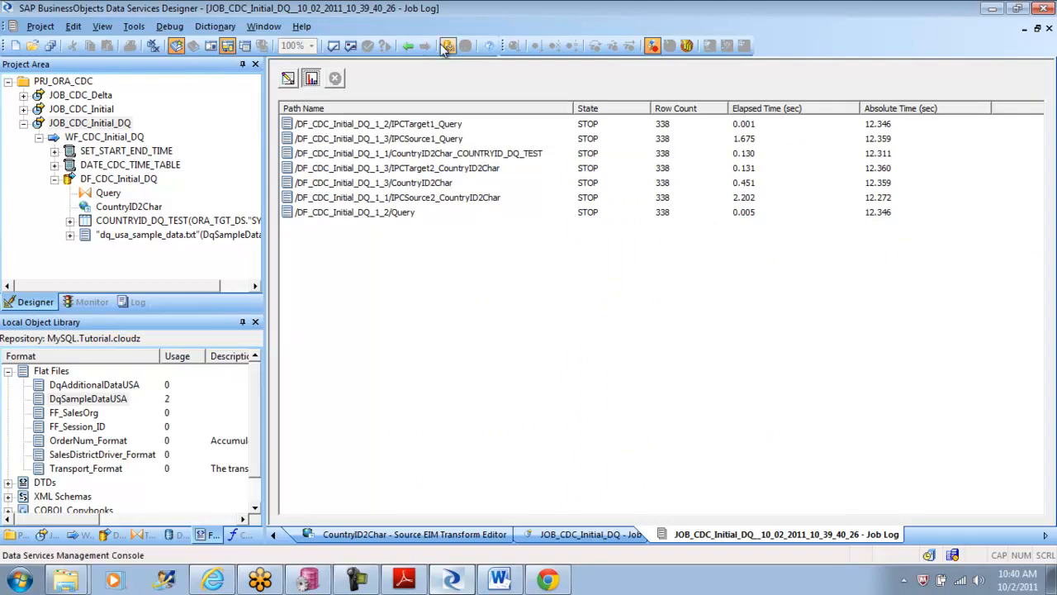
Step: View the COUNTRYID_DQ_TEST target table's data down to the last rows, widening the COUNTRY_NAME column, and close the preview
left_click(408, 46)
left_click(408, 46)
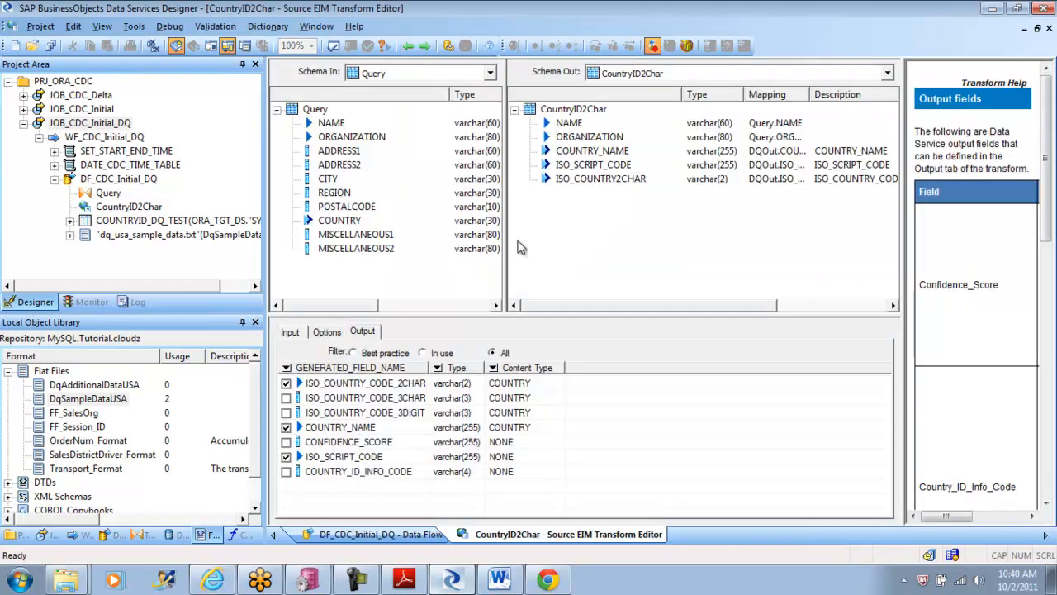
left_click(411, 48)
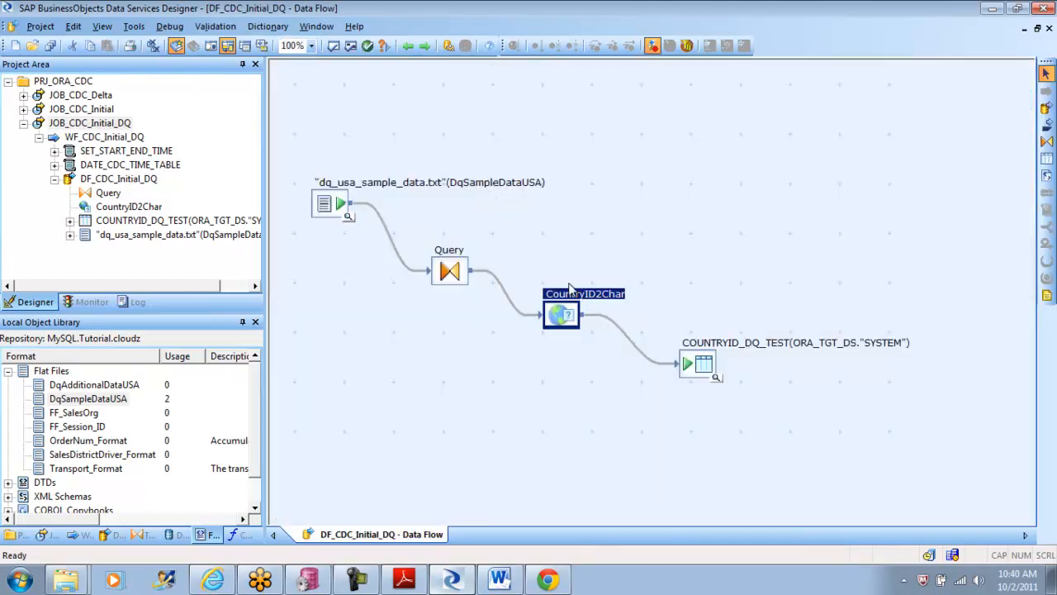
left_click(715, 376)
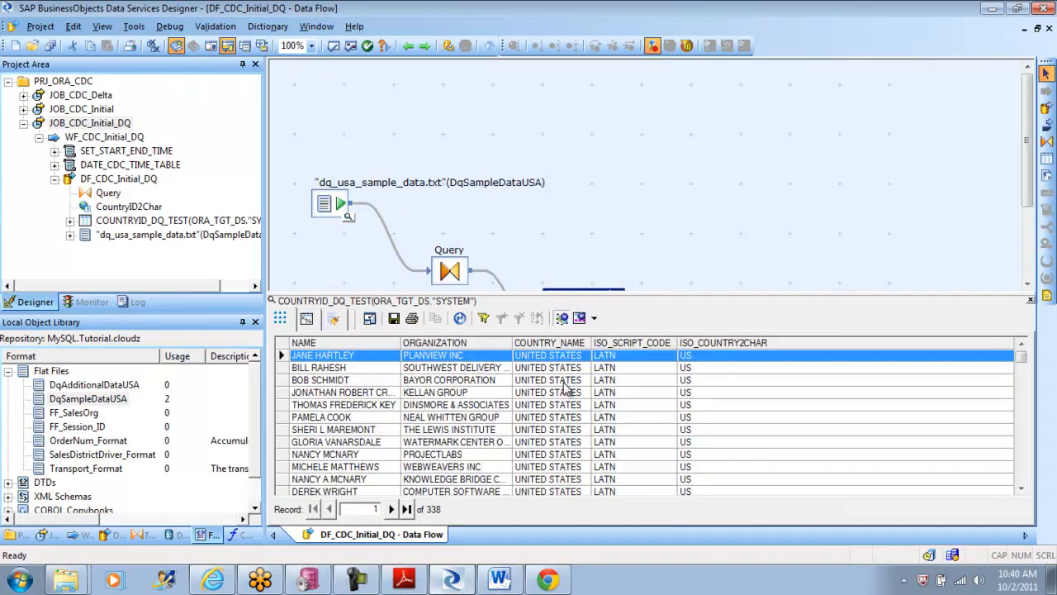
left_click_drag(593, 342, 618, 342)
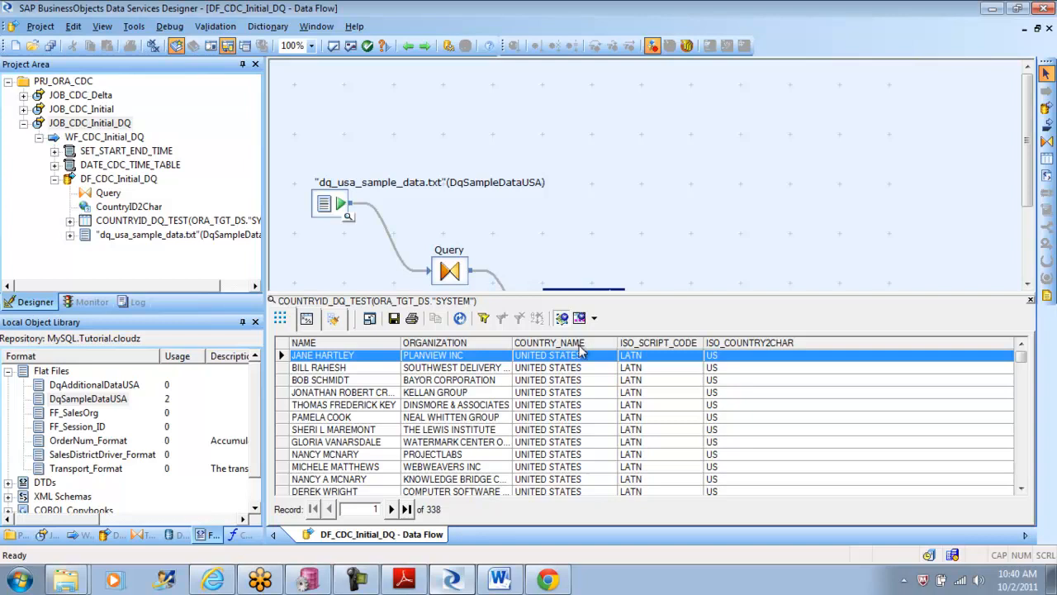
left_click_drag(1022, 358, 1023, 494)
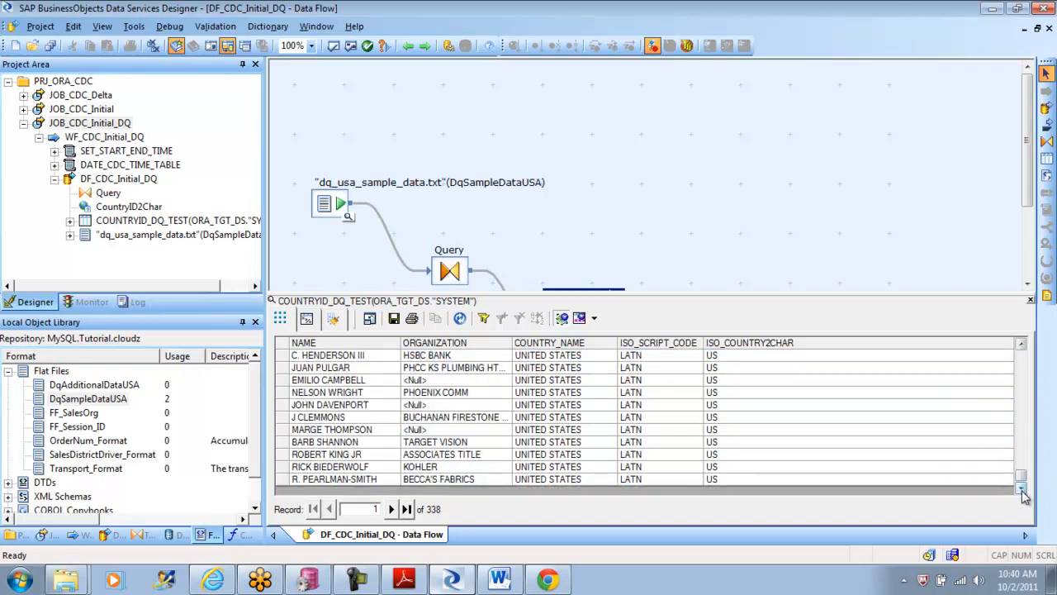
left_click(1029, 302)
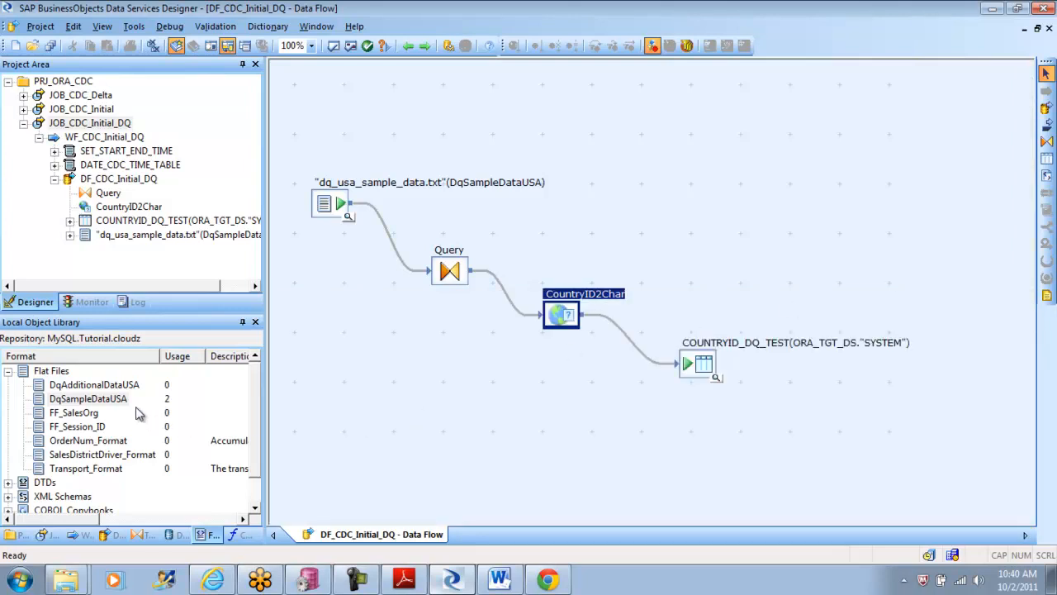
Step: Try setting the DqAdditionalDataUSA file format's root directory to C:\Program Files (x86)\Business Objects\BusinessObjects Data Services\Tutorial Files\USA
left_click(106, 388)
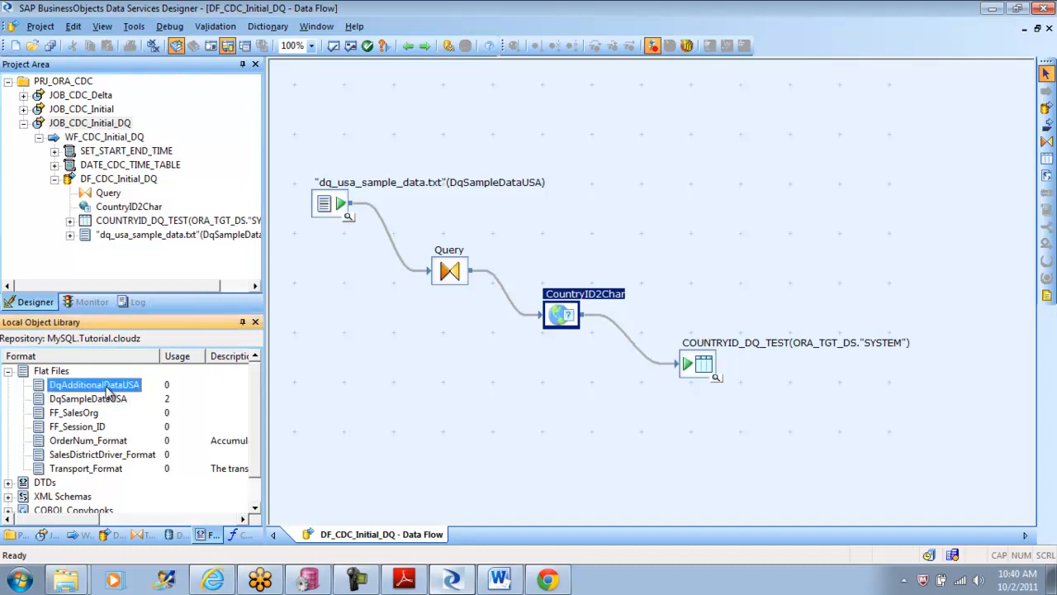
double_click(106, 388)
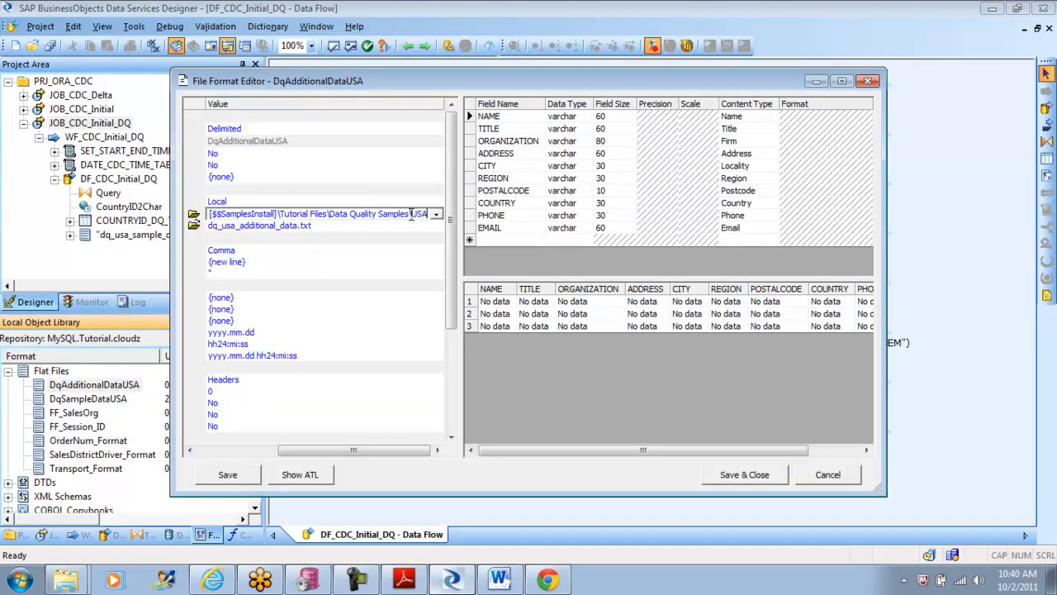
left_click_drag(427, 214, 191, 212)
key("ctrl+v")
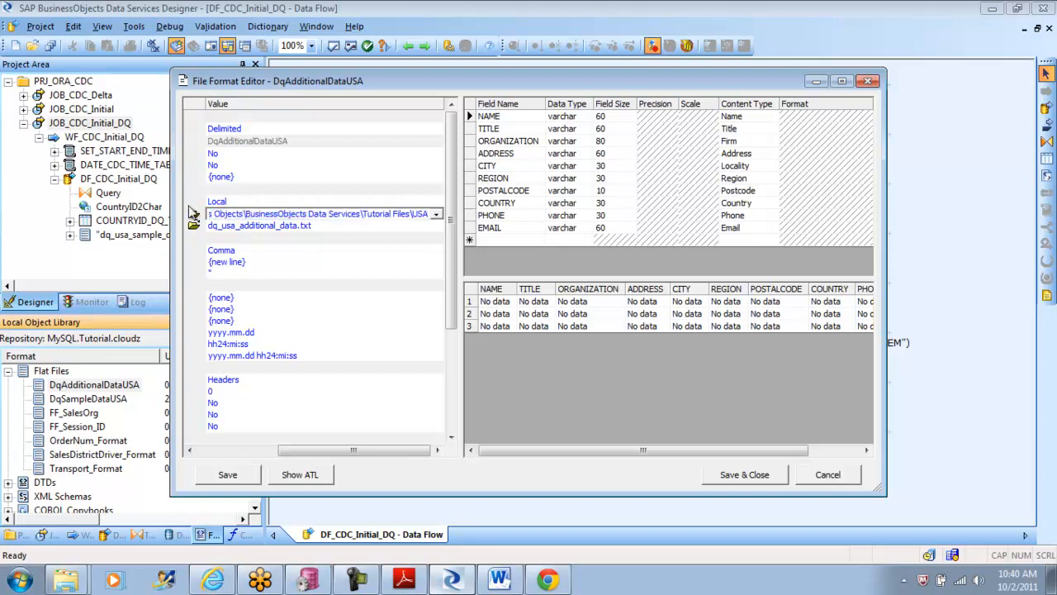
key("BackSpace")
key("BackSpace")
key("BackSpace")
key("BackSpace")
key("BackSpace")
key("BackSpace")
key("BackSpace")
key("BackSpace")
key("BackSpace")
key("BackSpace")
key("BackSpace")
key("BackSpace")
key("BackSpace")
key("BackSpace")
key("BackSpace")
key("BackSpace")
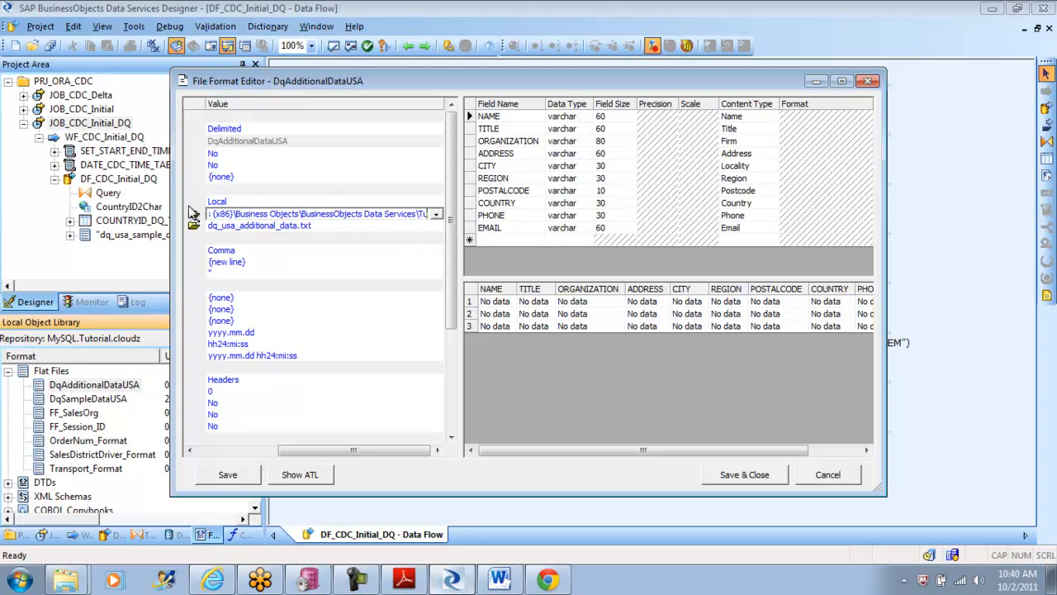
key("BackSpace")
key("BackSpace")
key("BackSpace")
key("BackSpace")
key("BackSpace")
key("BackSpace")
key("BackSpace")
key("BackSpace")
key("BackSpace")
key("BackSpace")
key("BackSpace")
key("BackSpace")
key("BackSpace")
key("BackSpace")
key("BackSpace")
key("BackSpace")
key("BackSpace")
key("BackSpace")
key("BackSpace")
key("BackSpace")
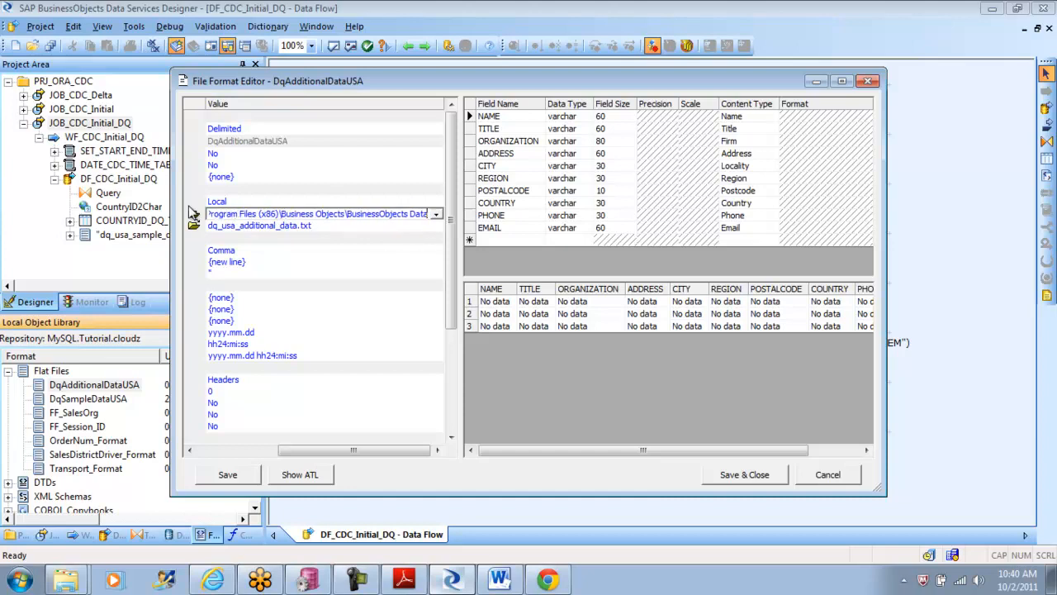
key("BackSpace")
key("BackSpace")
key("BackSpace")
key("BackSpace")
key("BackSpace")
key("BackSpace")
key("BackSpace")
key("BackSpace")
key("BackSpace")
key("BackSpace")
key("BackSpace")
key("BackSpace")
key("BackSpace")
key("BackSpace")
key("BackSpace")
key("BackSpace")
key("BackSpace")
key("BackSpace")
key("BackSpace")
key("BackSpace")
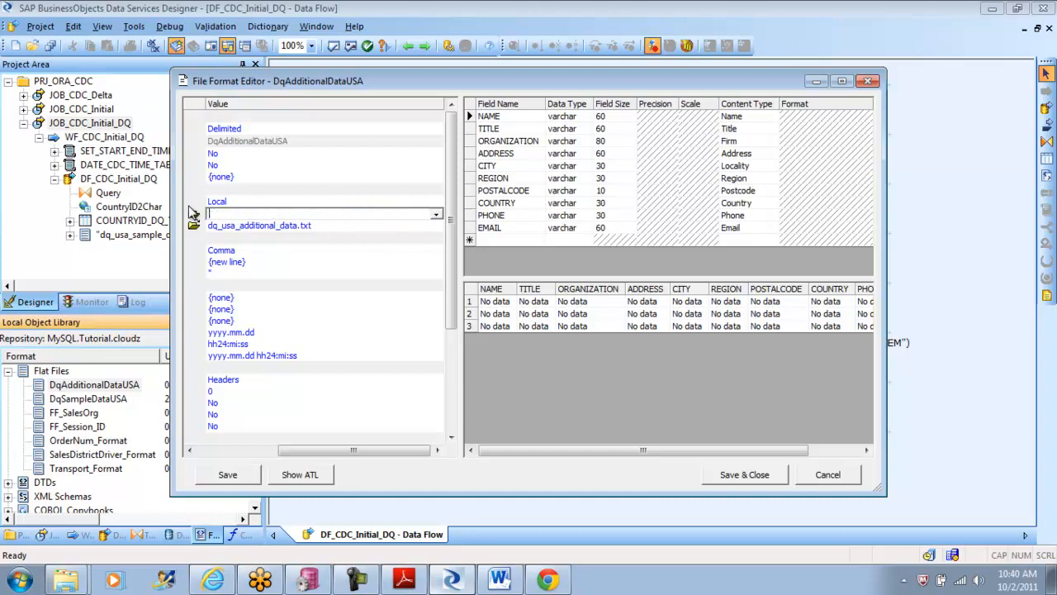
key("ctrl+v")
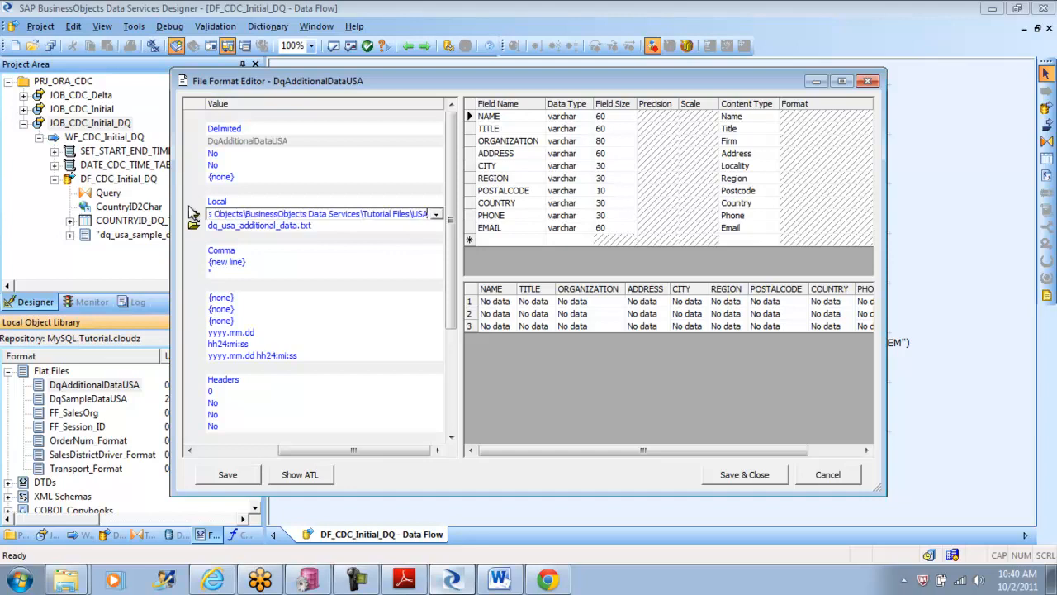
Step: Preview the contents of dq_usa_additional_data.txt across all its columns and leave the file format without saving
left_click(285, 227)
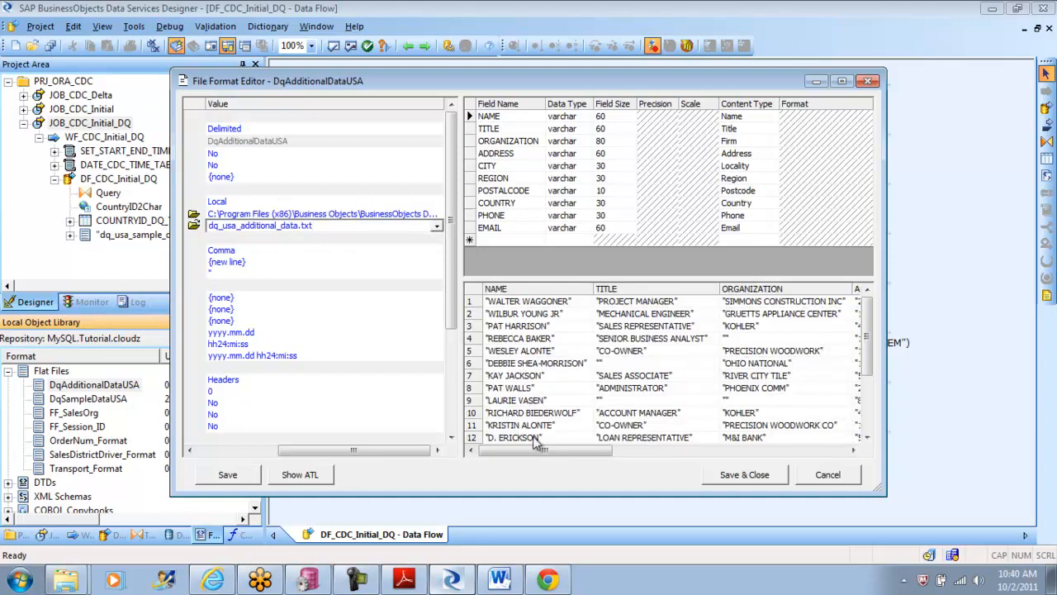
left_click_drag(532, 451, 771, 450)
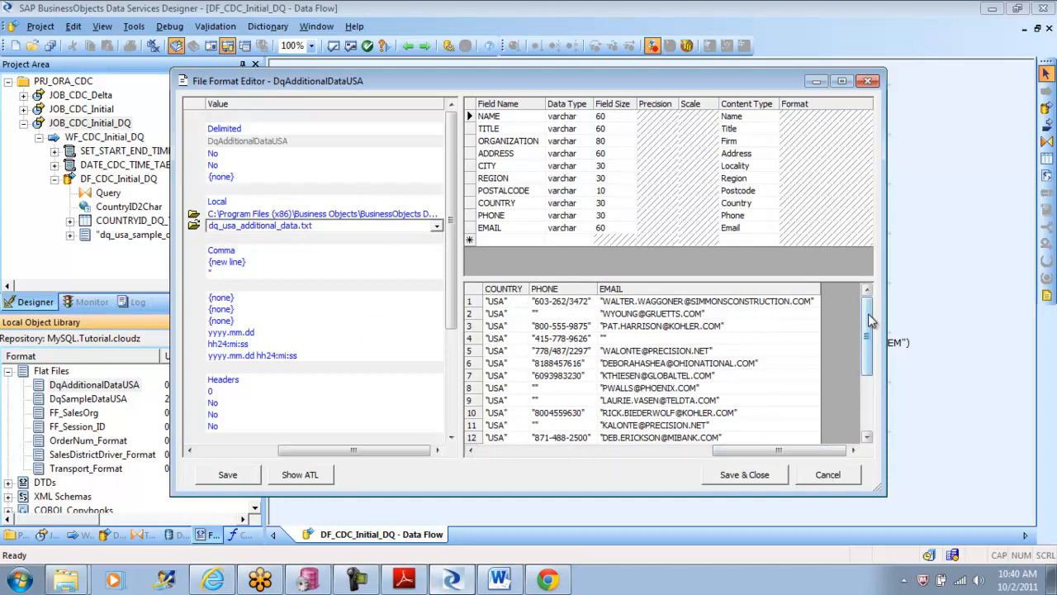
left_click_drag(871, 319, 872, 346)
left_click(828, 474)
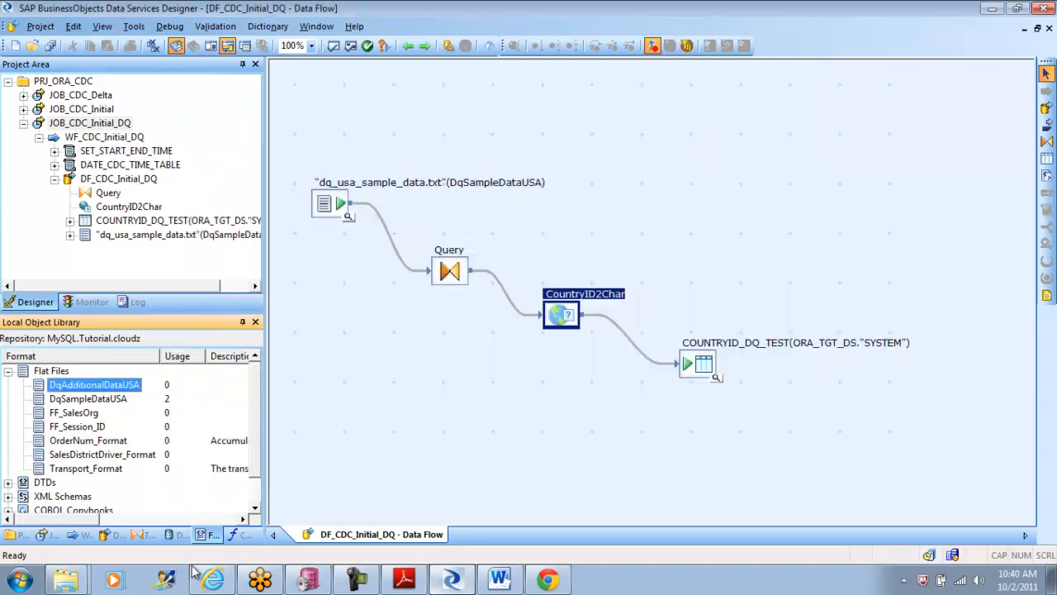
Step: Switch to Windows Explorer and look through the DataQuality folder's reference_data files under BusinessObjects Data Services
left_click(80, 579)
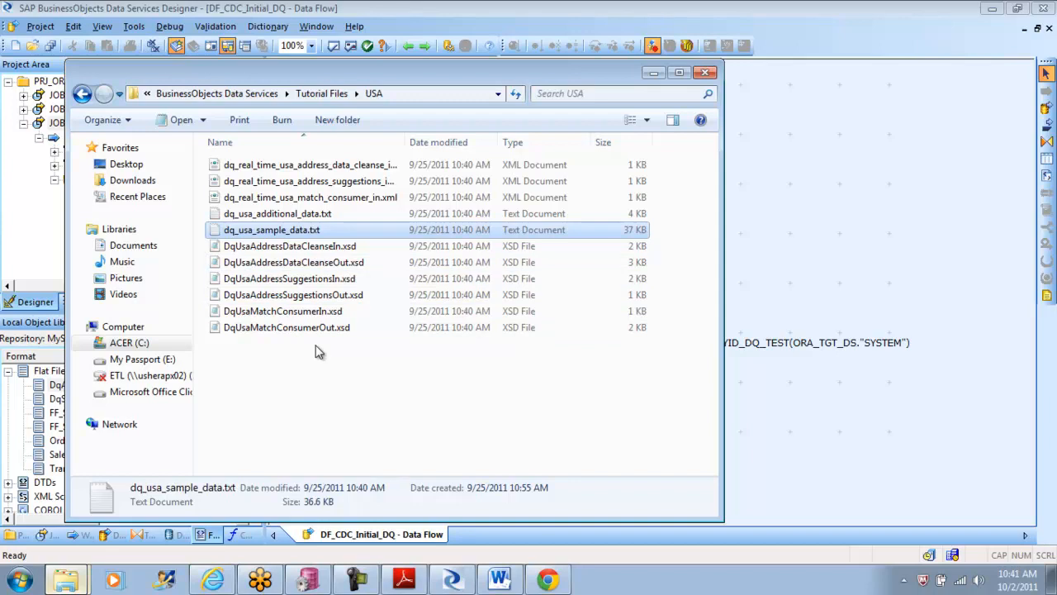
left_click(82, 94)
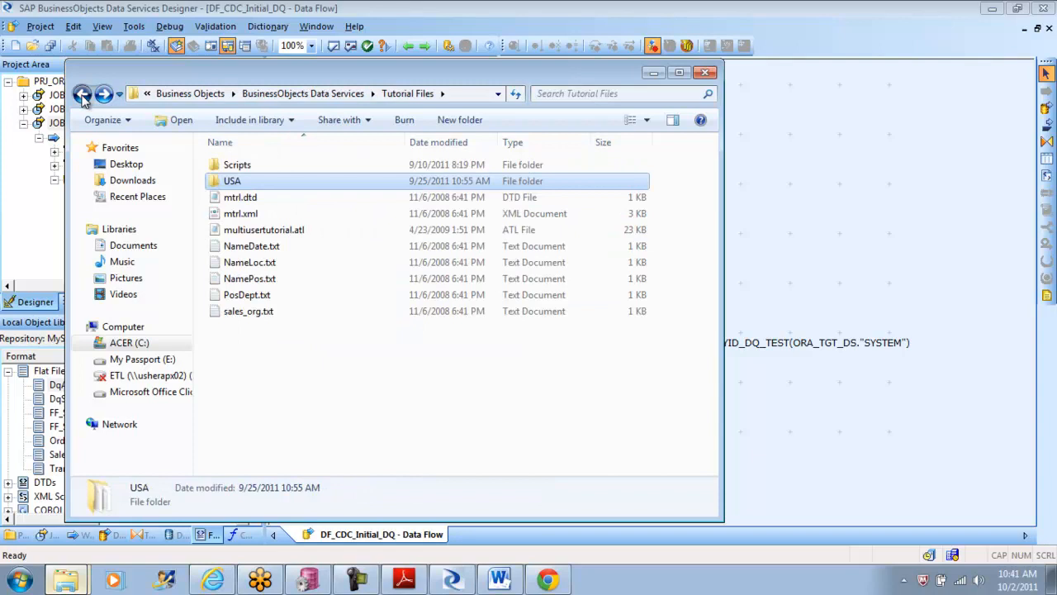
left_click(82, 94)
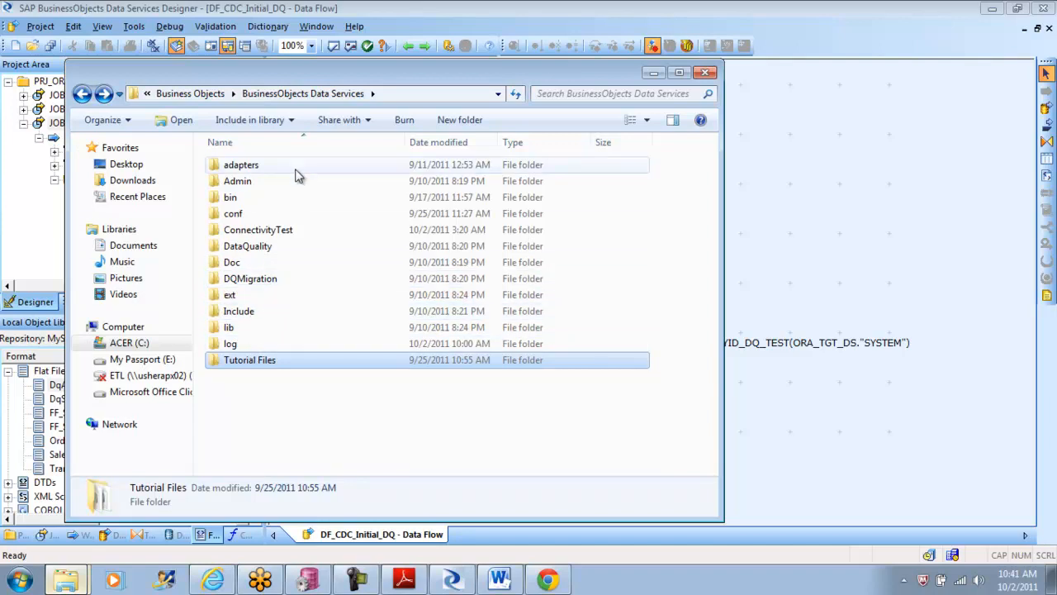
double_click(268, 246)
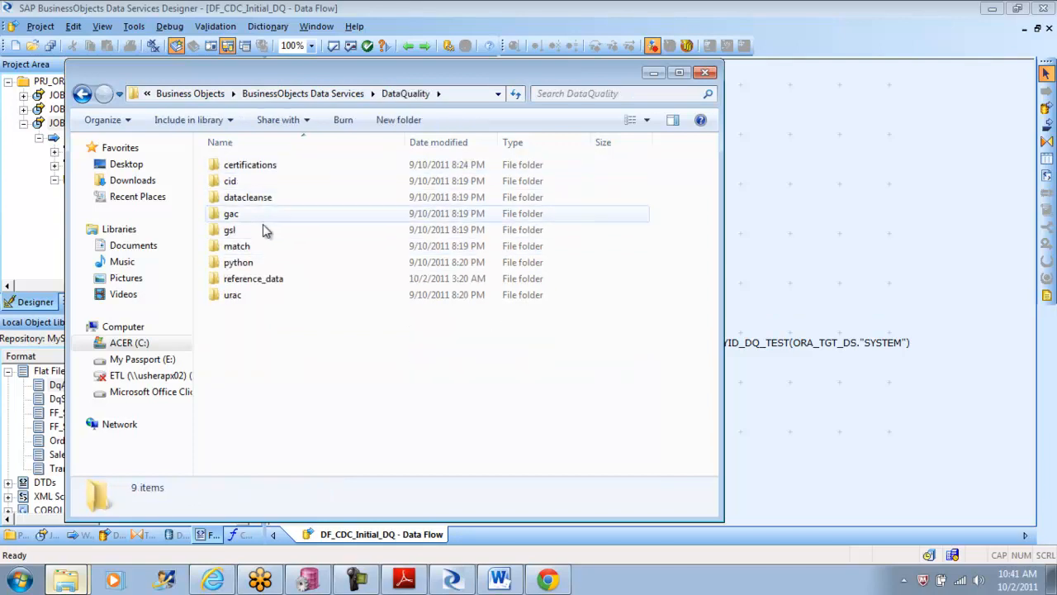
double_click(259, 281)
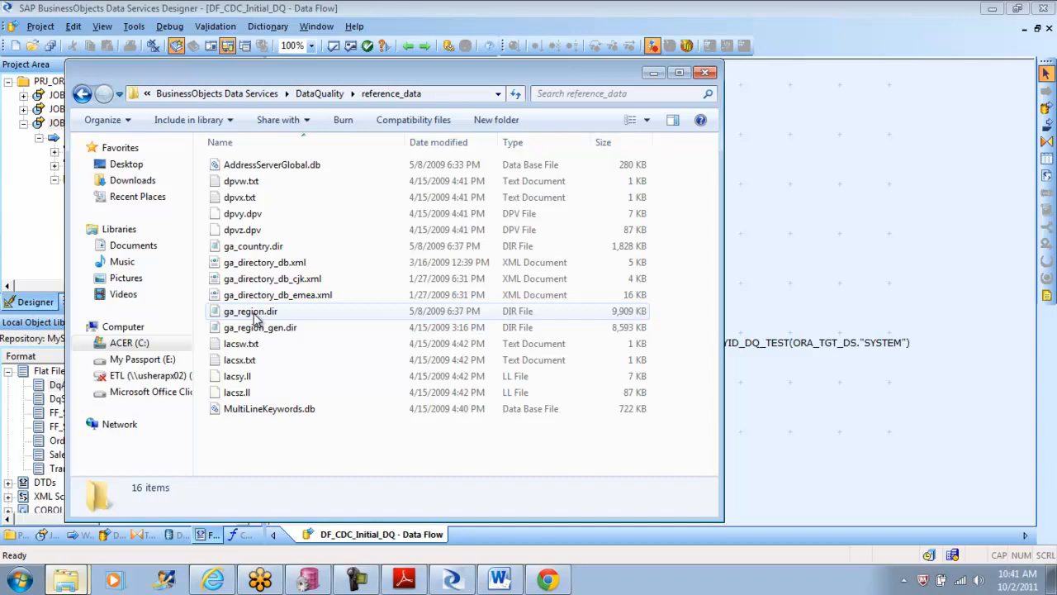
left_click(83, 95)
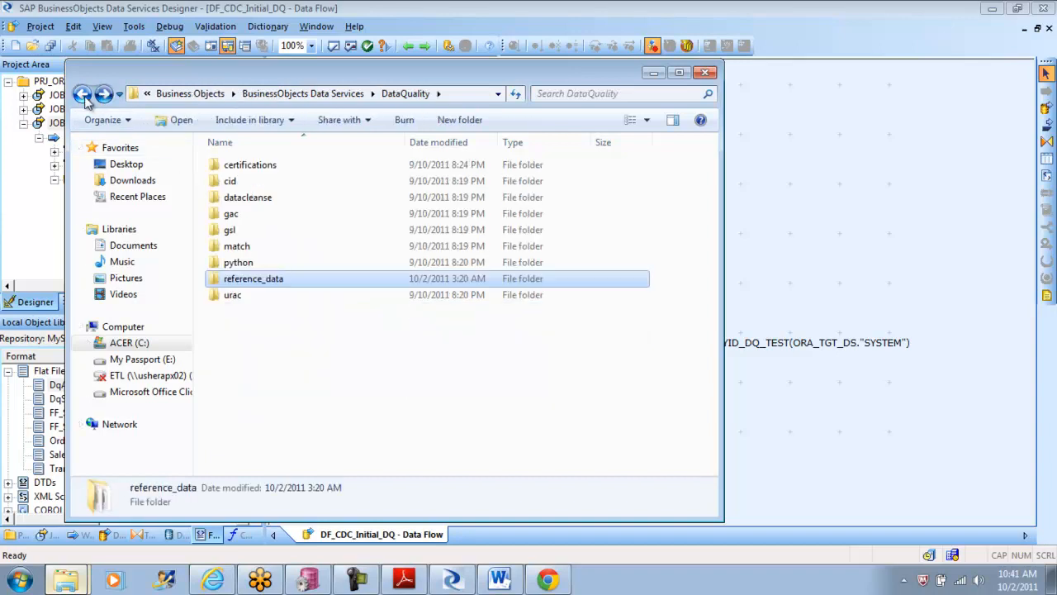
left_click(83, 94)
Step: Open dq_usa_additional_data.txt from the Tutorial Files\USA folder in Notepad
left_click(263, 364)
double_click(264, 365)
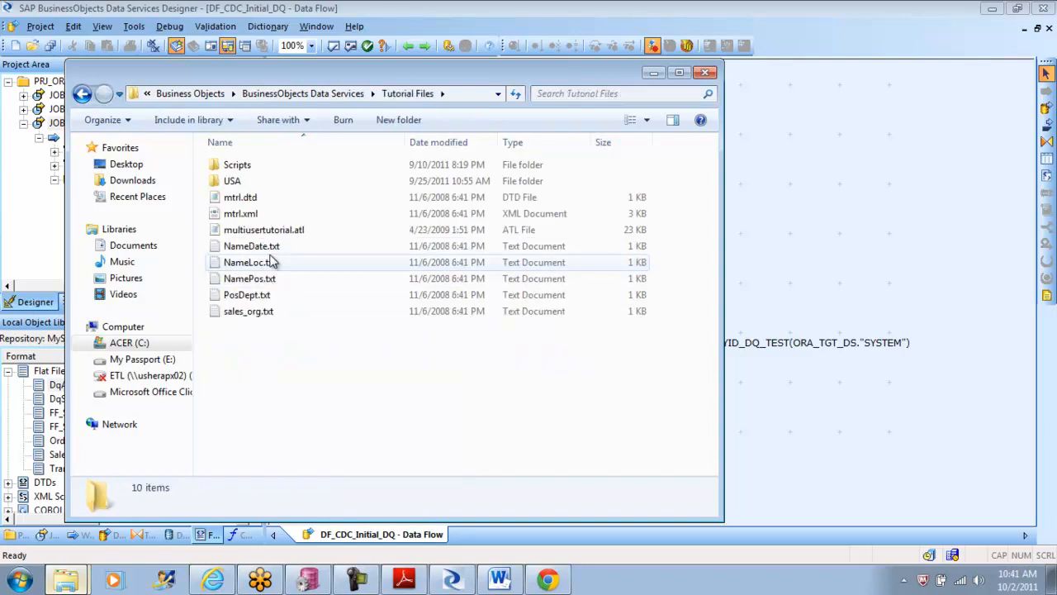
double_click(231, 182)
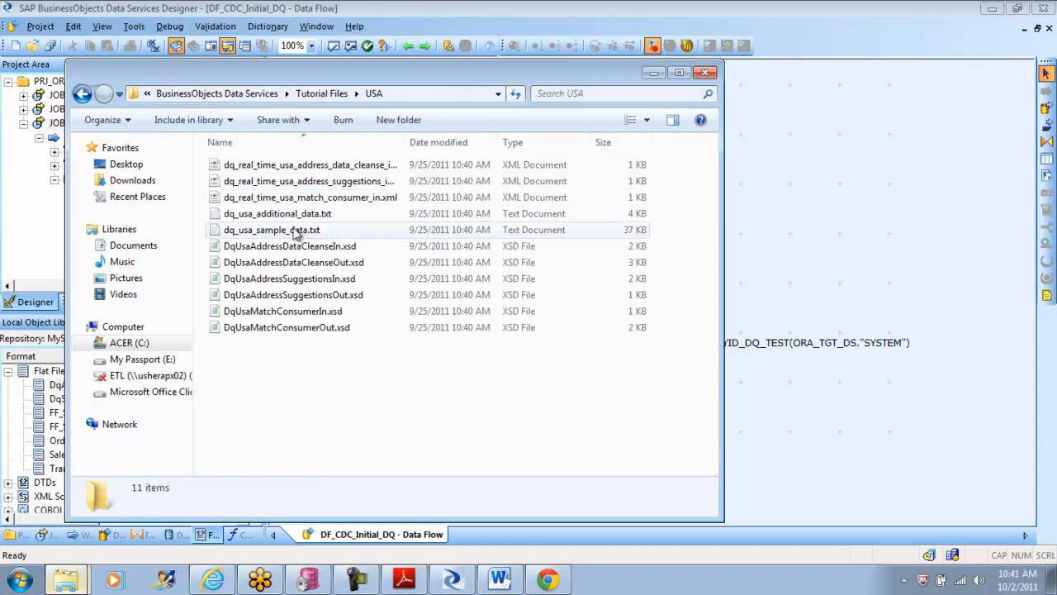
left_click(272, 216)
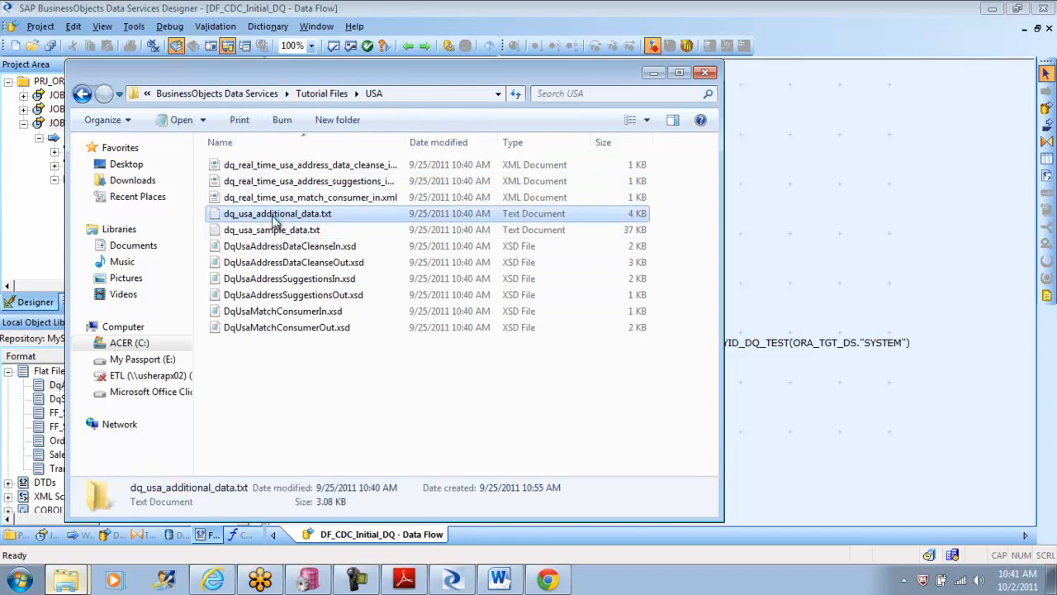
right_click(272, 216)
left_click(326, 260)
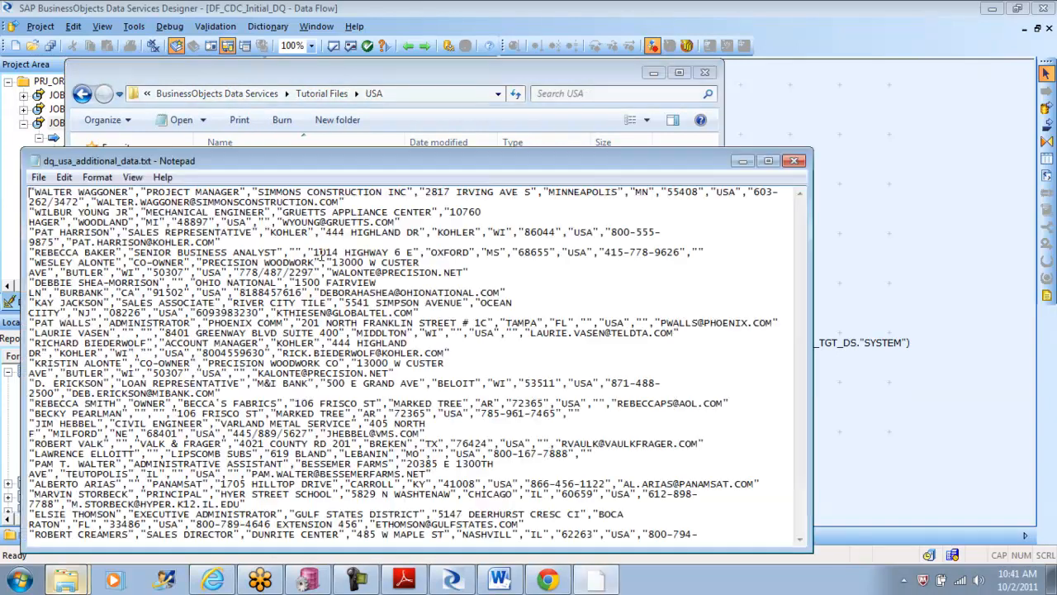
Step: Replace the country code in the last record, the one for Bellaire Elementary School, with IND
left_click_drag(801, 224, 800, 426)
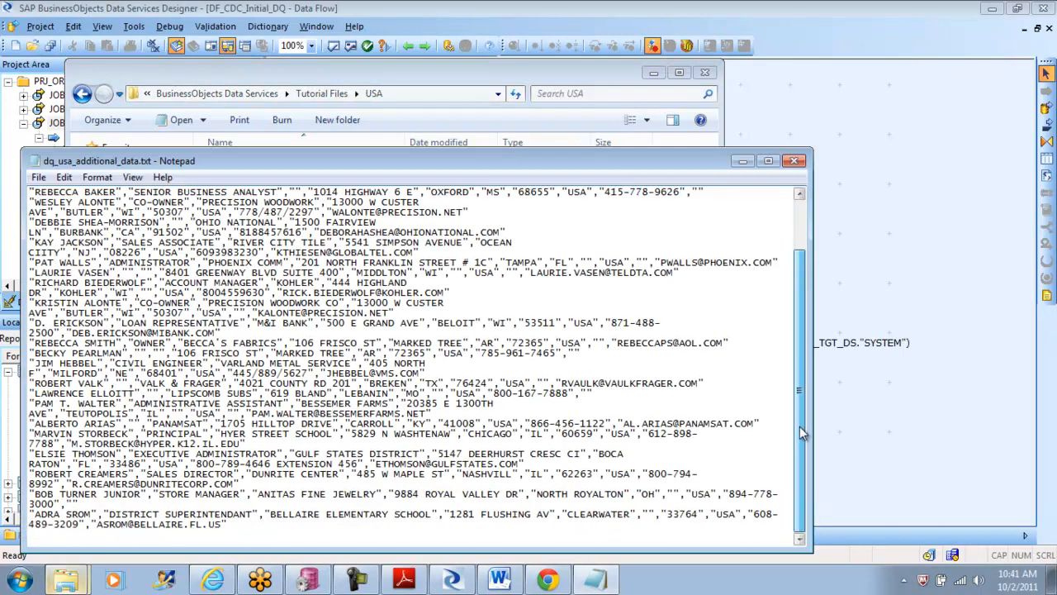
double_click(725, 515)
left_click(725, 516)
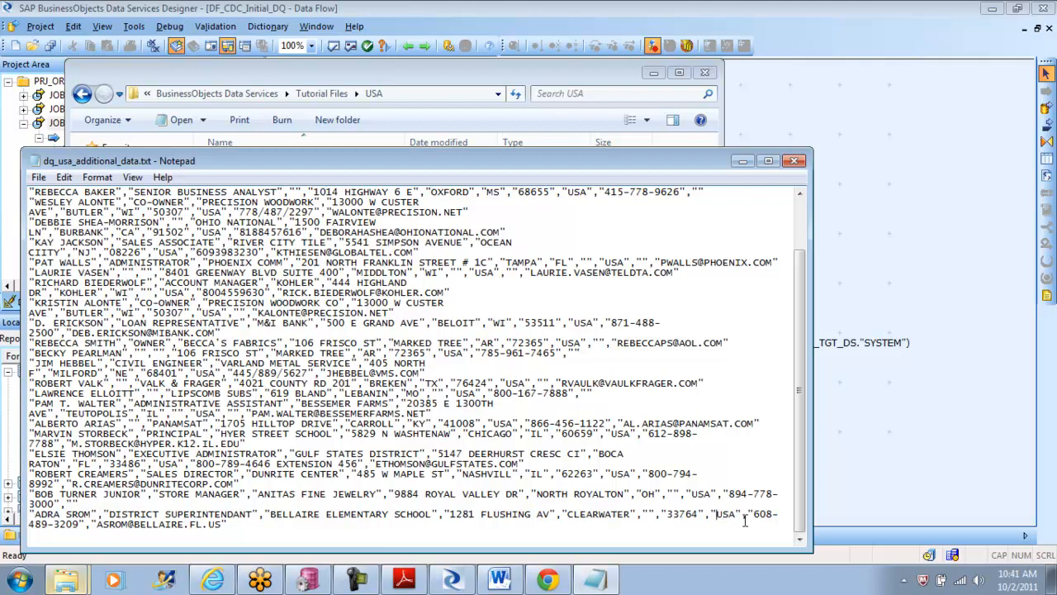
key("Delete")
key("Delete")
key("Delete")
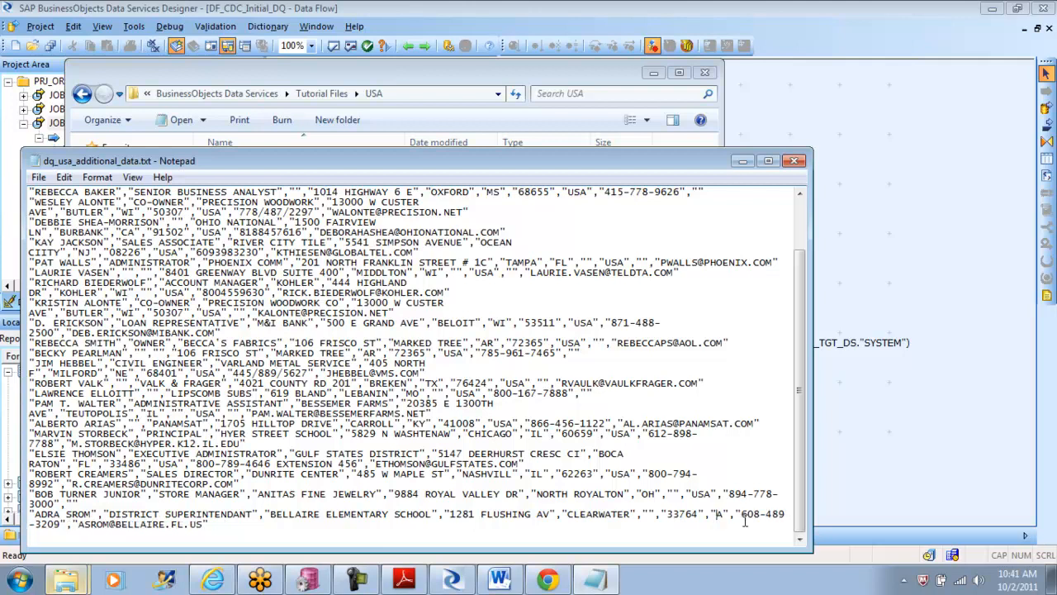
type("IND")
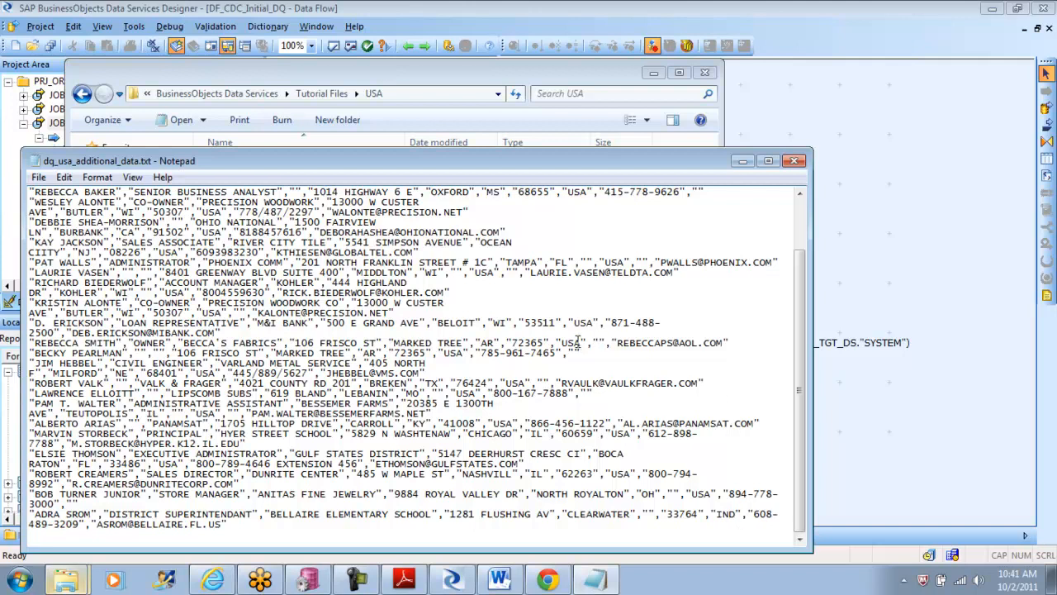
key("BackSpace")
key("BackSpace")
key("BackSpace")
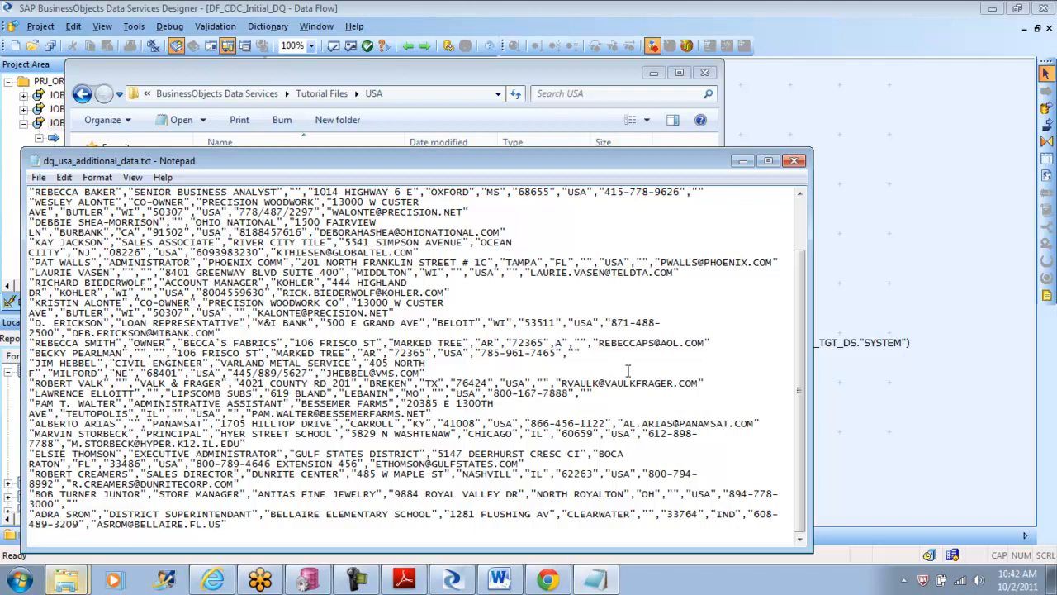
key("ctrl+z")
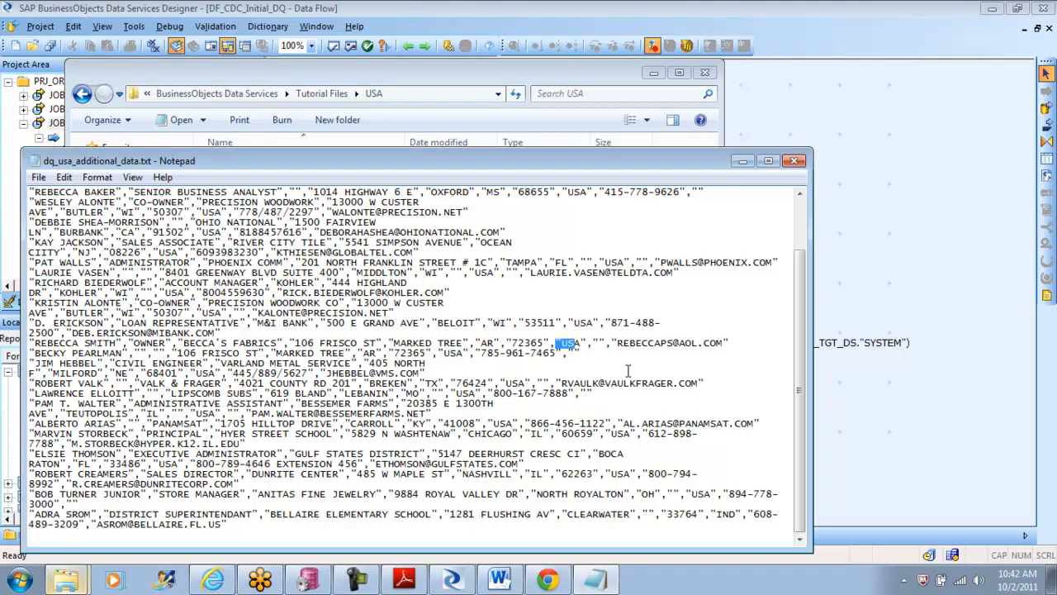
Step: Replace the country code in the Becca's Fabrics record with PAK
left_click(583, 343)
key("BackSpace")
key("BackSpace")
key("BackSpace")
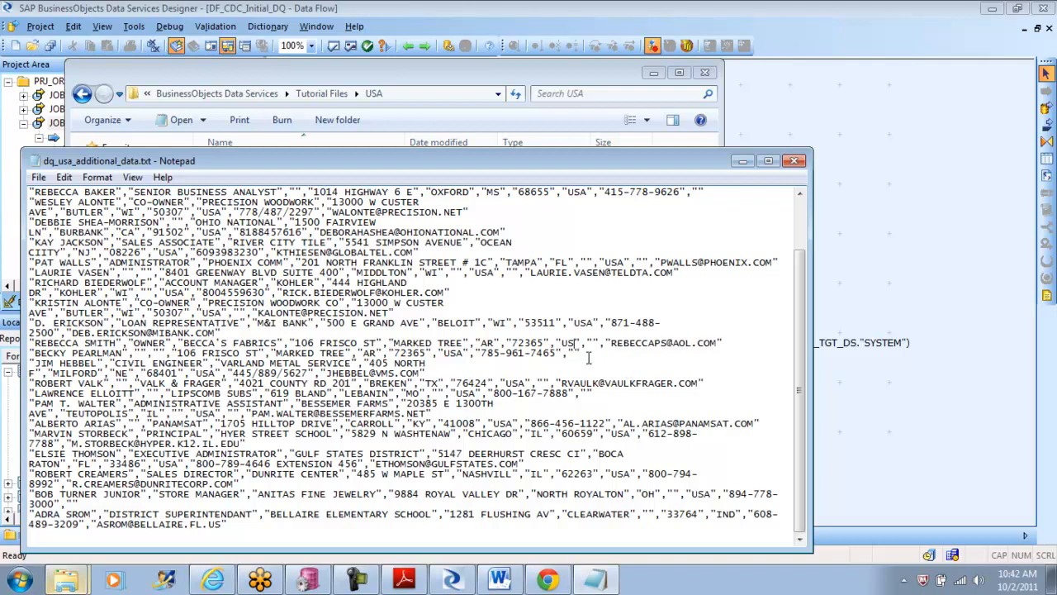
type("PAK")
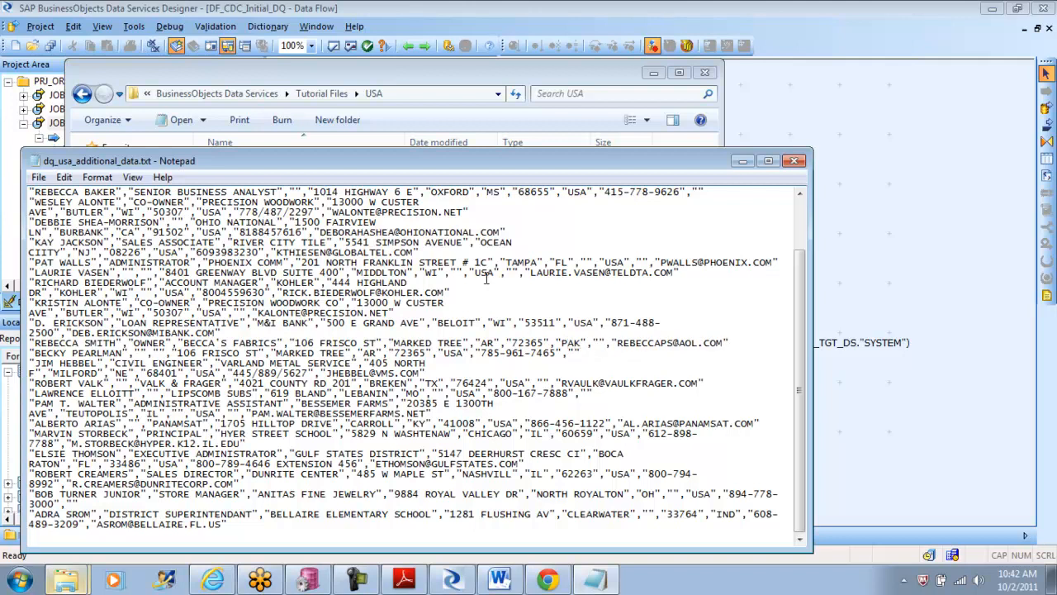
Step: Replace the country code in the MIDDLTON, WI record with UAE
key("BackSpace")
key("BackSpace")
key("BackSpace")
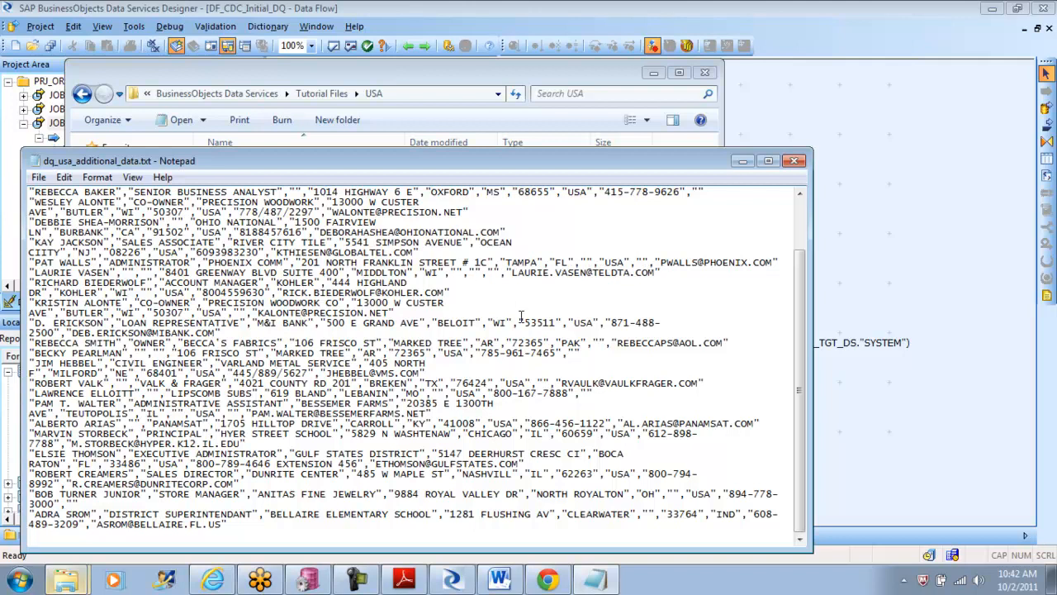
type("UAE")
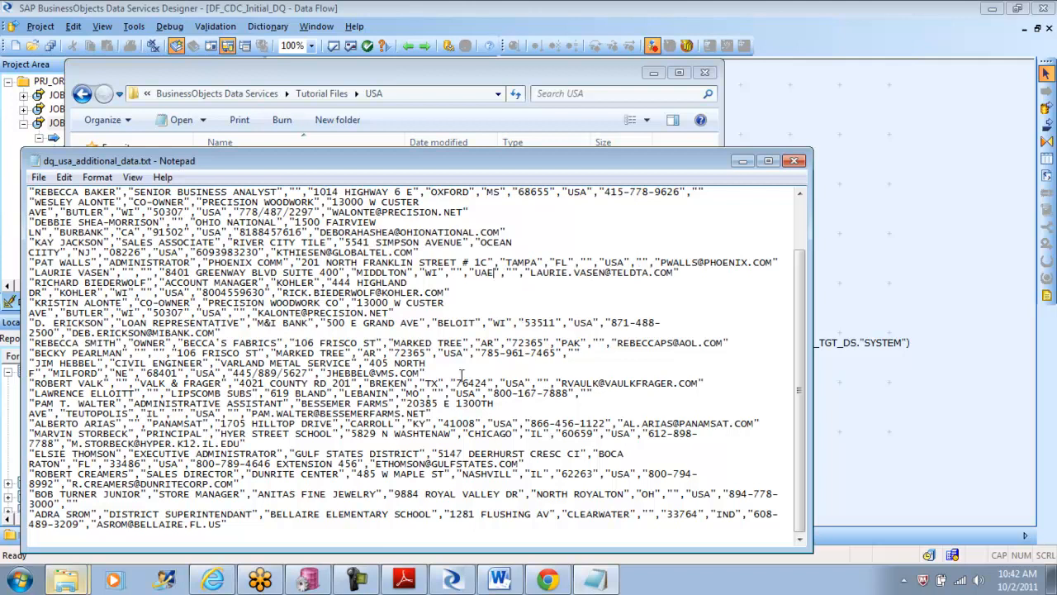
Step: Replace the country code in the Lipscomb Subs record with AUS
left_click(478, 394)
key("BackSpace")
key("BackSpace")
key("BackSpace")
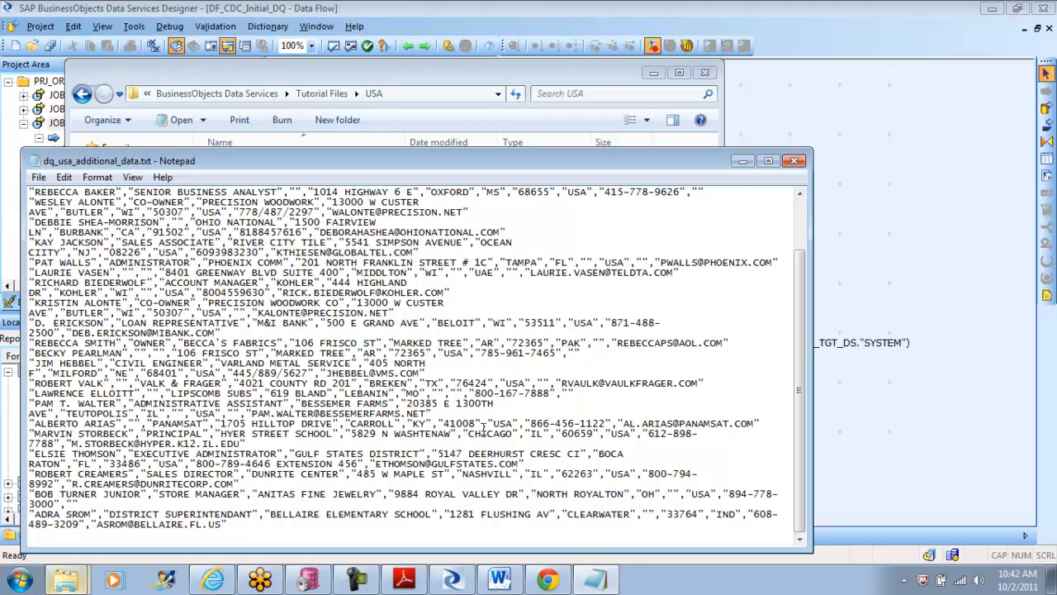
type("AUS")
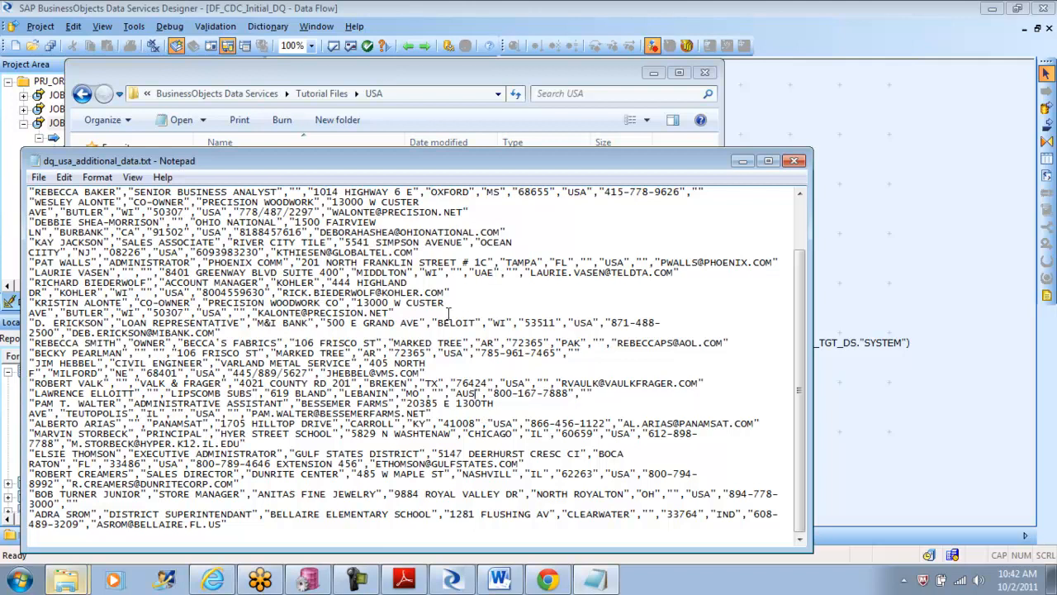
Step: Replace the country code in the M&I Bank record with CAN
left_click(591, 322)
key("BackSpace")
key("BackSpace")
key("BackSpace")
type("CAN")
Step: Try to save the edited data over the existing dq_usa_additional_data.txt in the USA folder
left_click(38, 177)
left_click(81, 232)
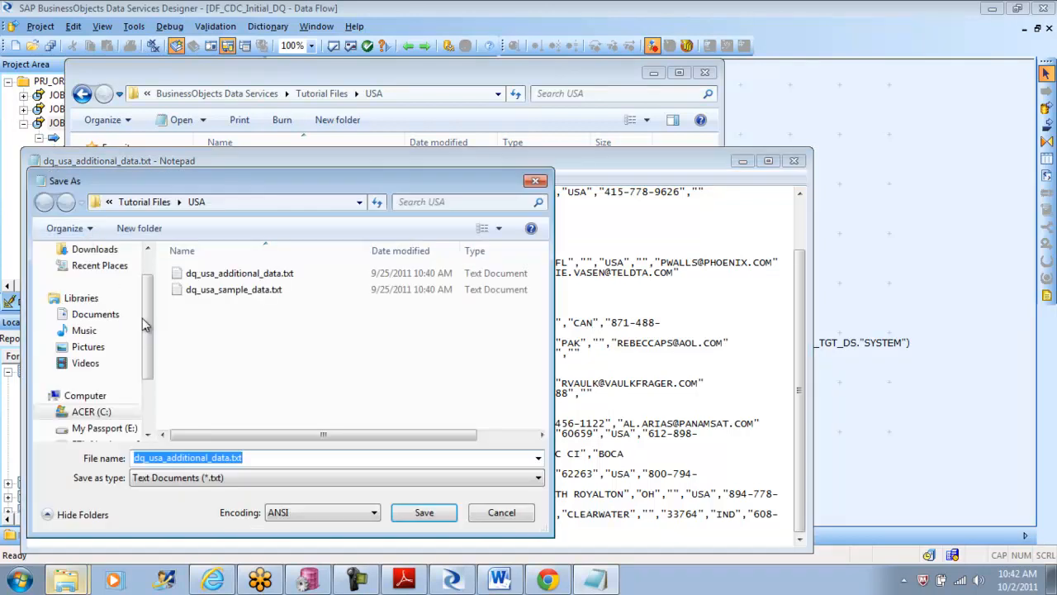
left_click(422, 513)
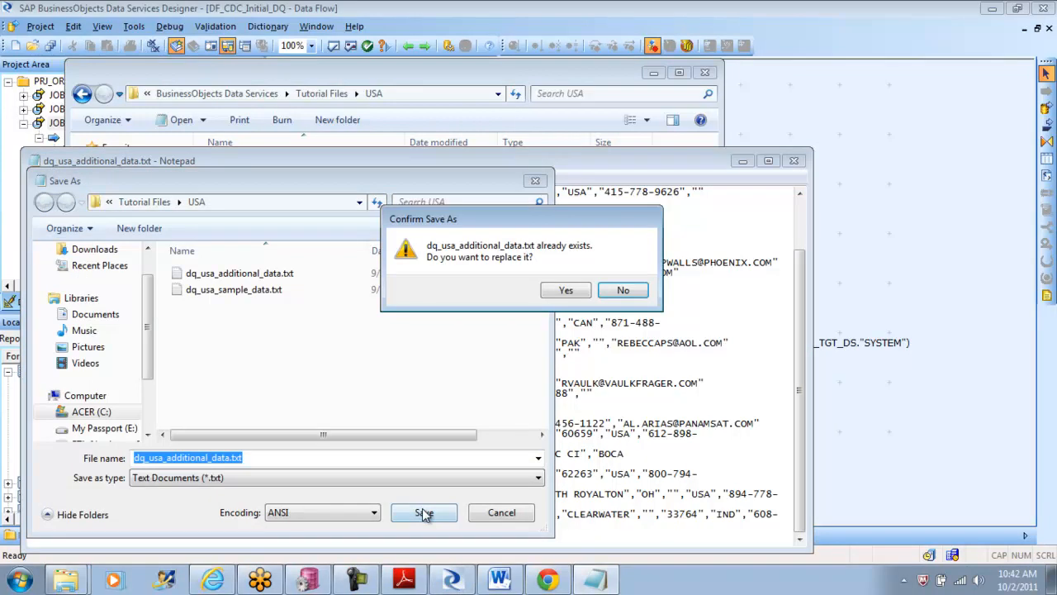
left_click(570, 291)
left_click(567, 346)
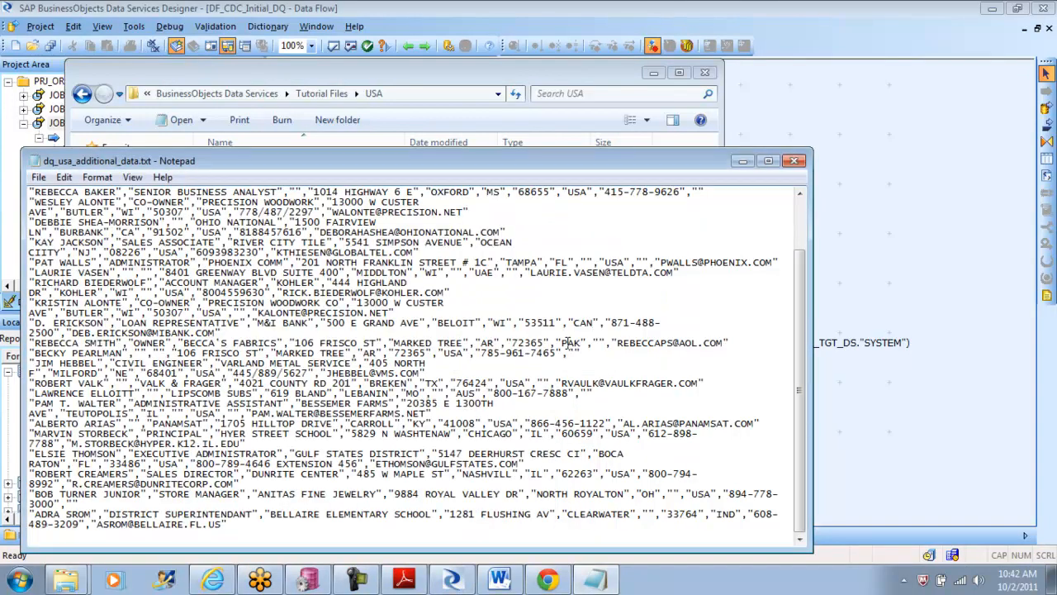
Step: Save the edited data as dq_usa_additional_data1.txt in the My Documents folder and close the file
left_click(38, 177)
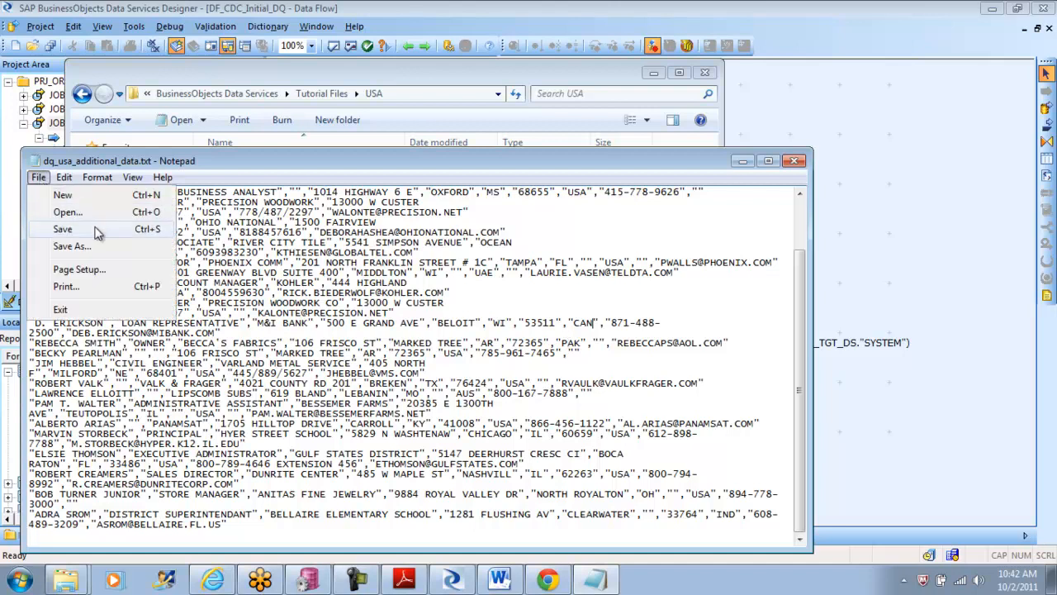
left_click(91, 246)
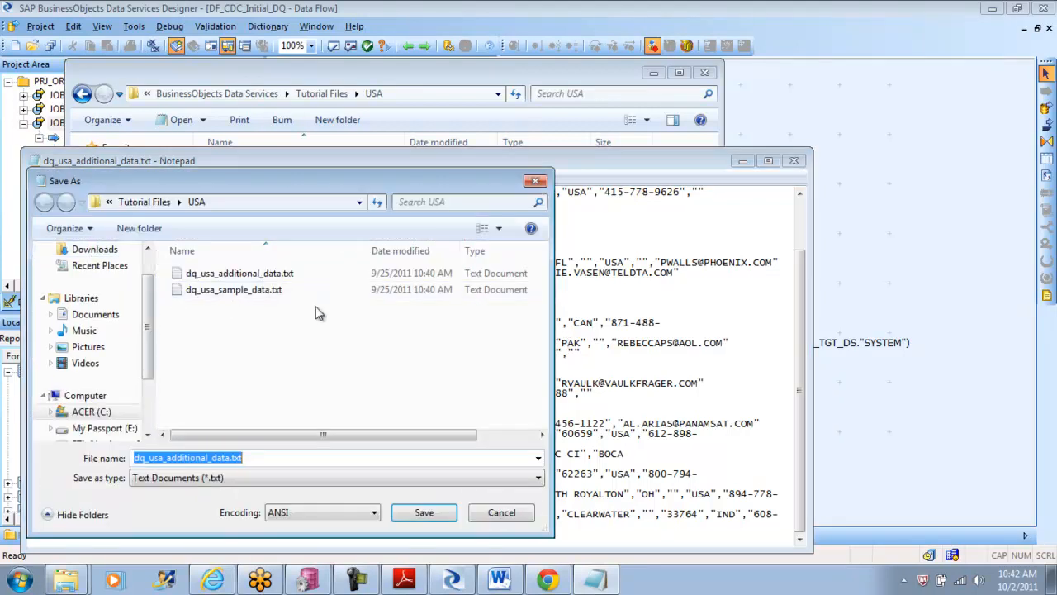
left_click(230, 459)
type("1")
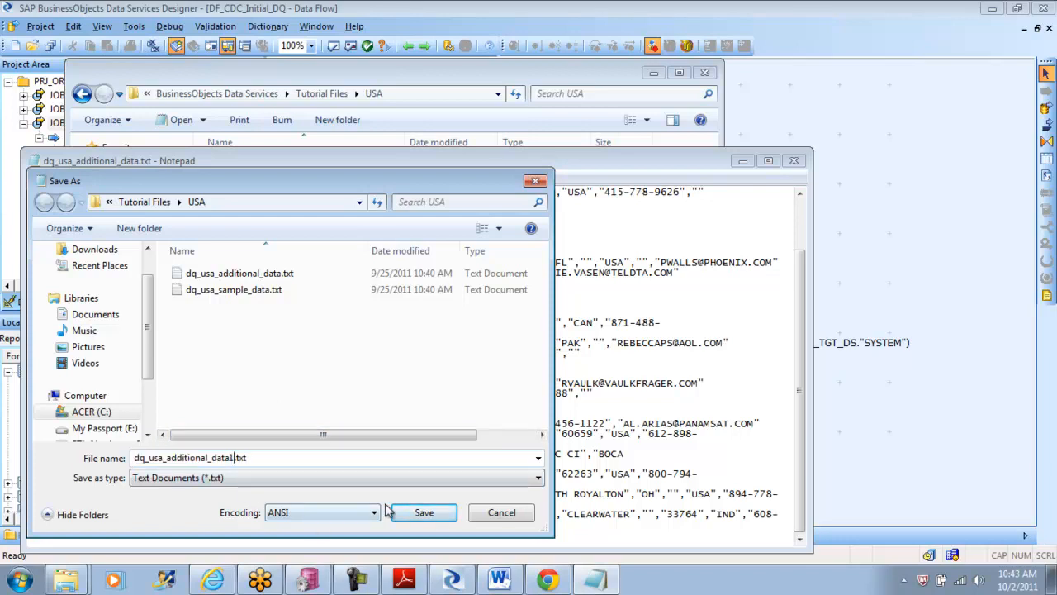
left_click(422, 512)
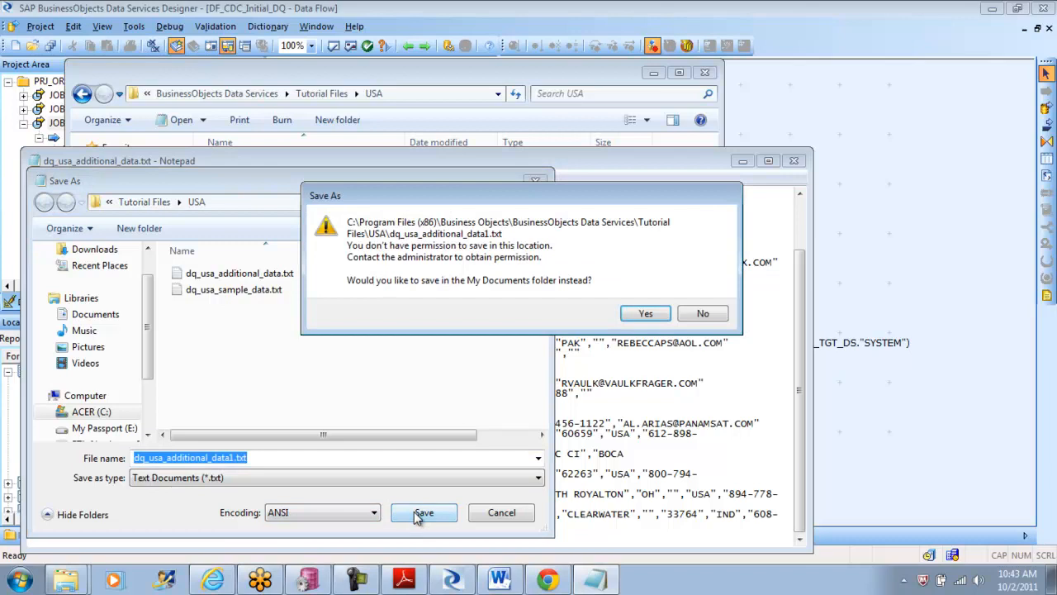
left_click(645, 315)
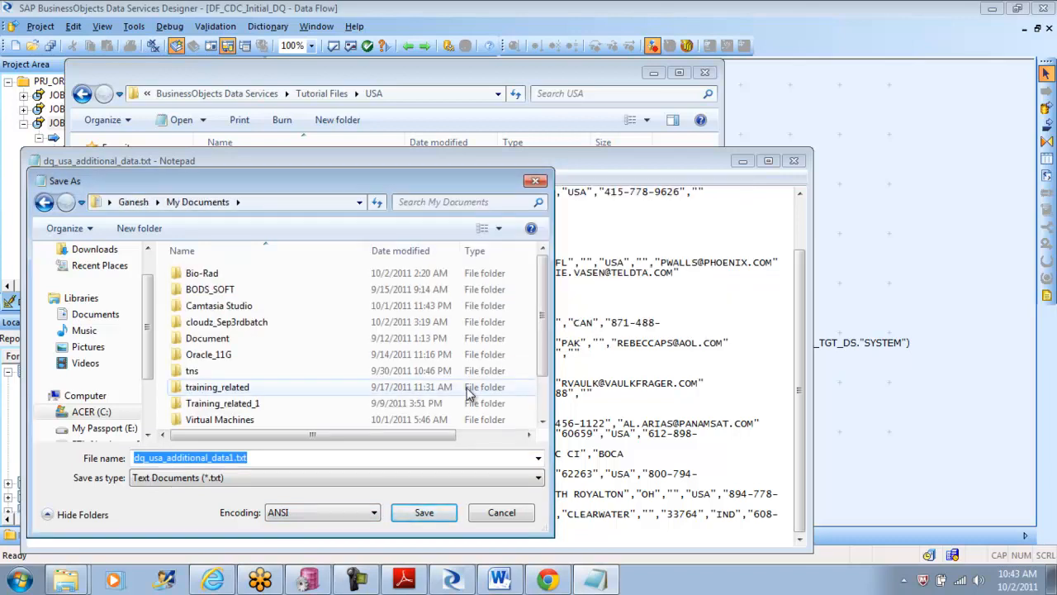
left_click(431, 513)
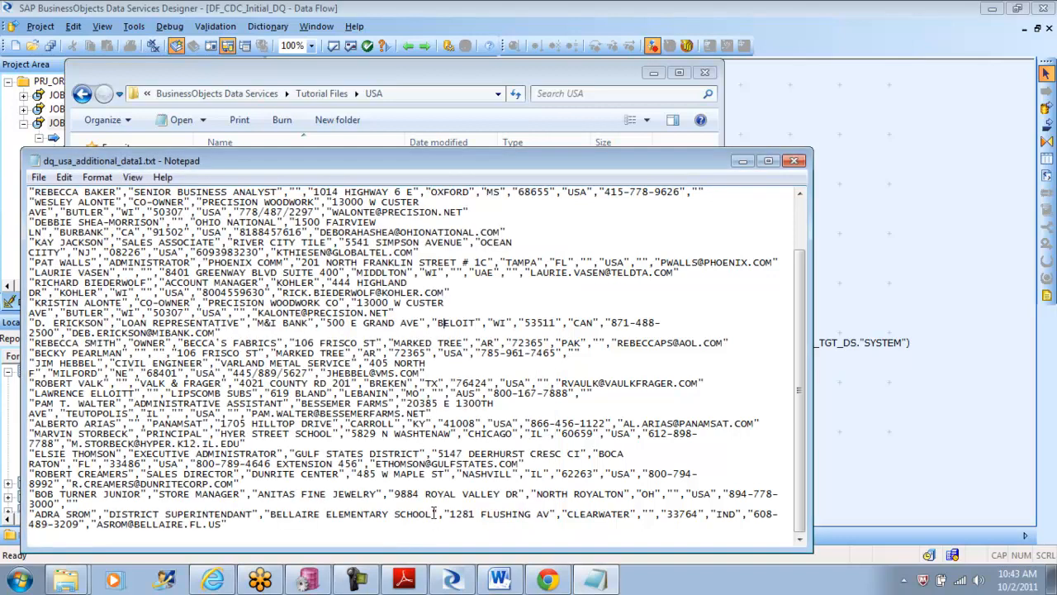
left_click(796, 161)
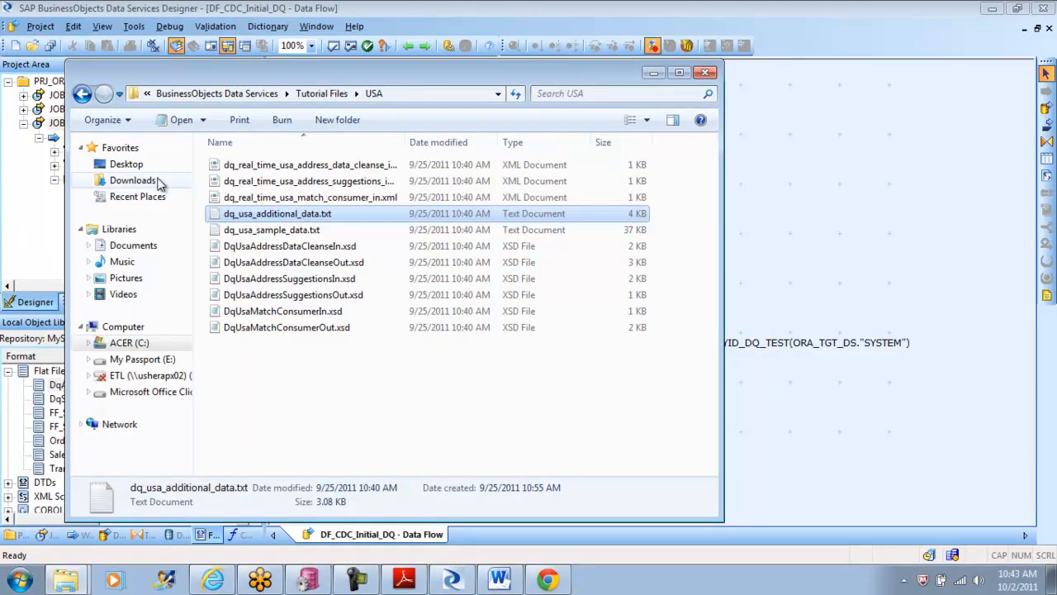
Step: Look through the recent places sorted by modification date and reopen the USA folder to check its files
left_click(153, 199)
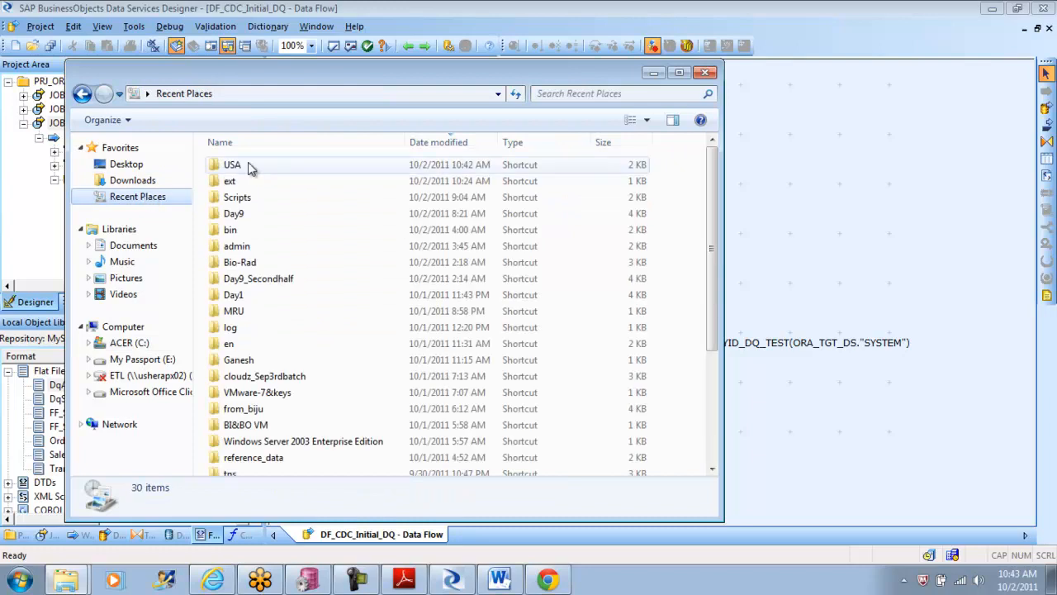
left_click(454, 142)
left_click(454, 142)
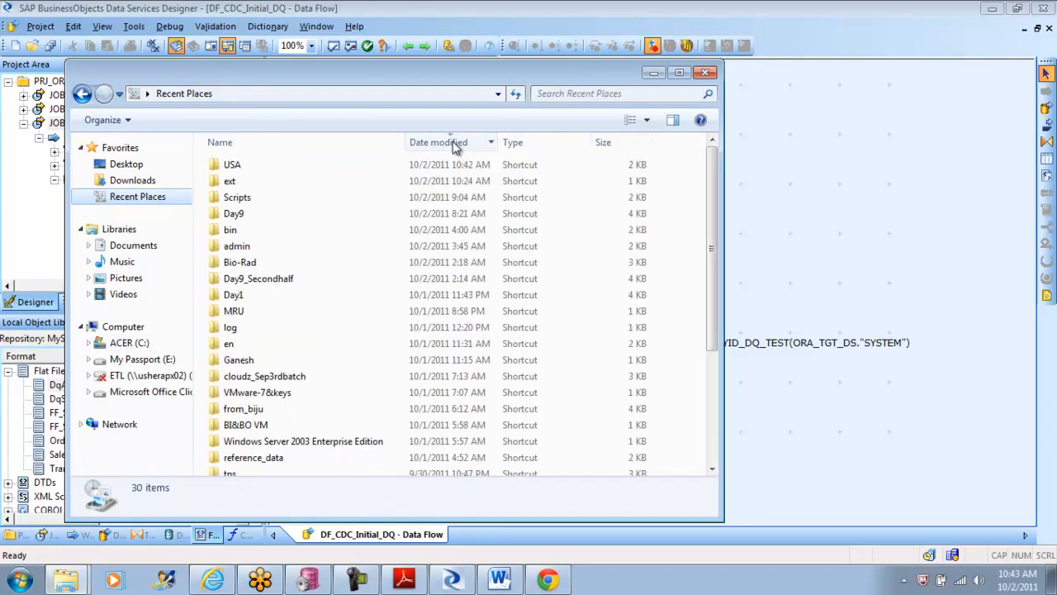
double_click(259, 167)
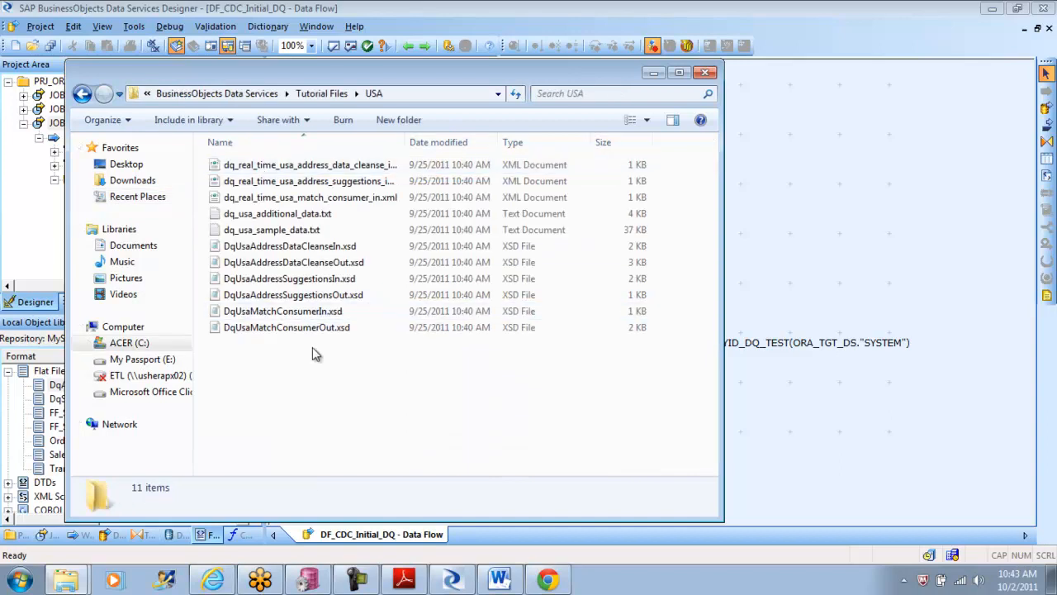
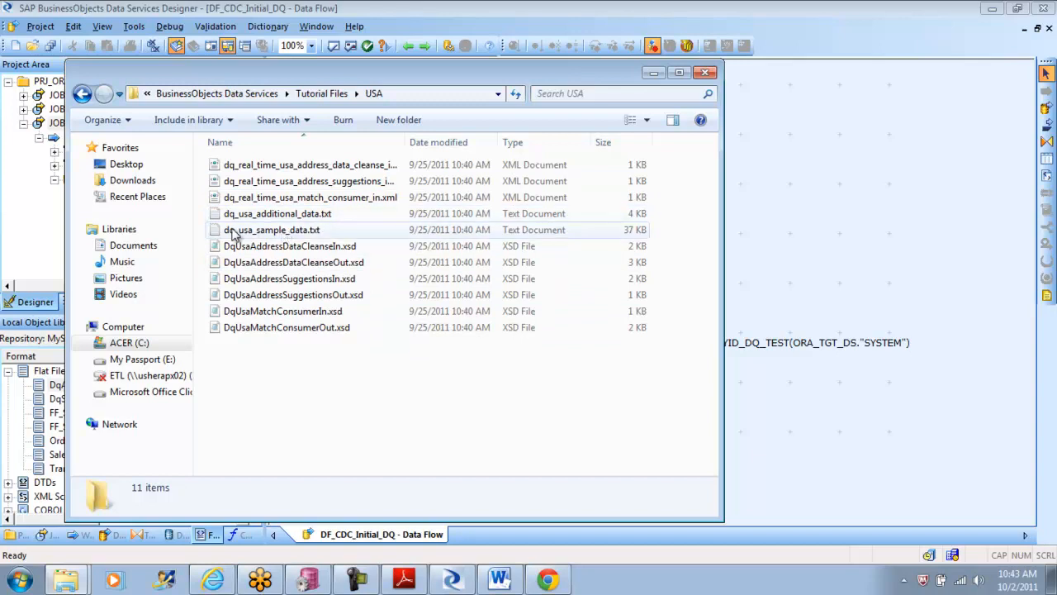
Step: Step back through the previously visited folders to the Libraries and check the recent places list
left_click(82, 95)
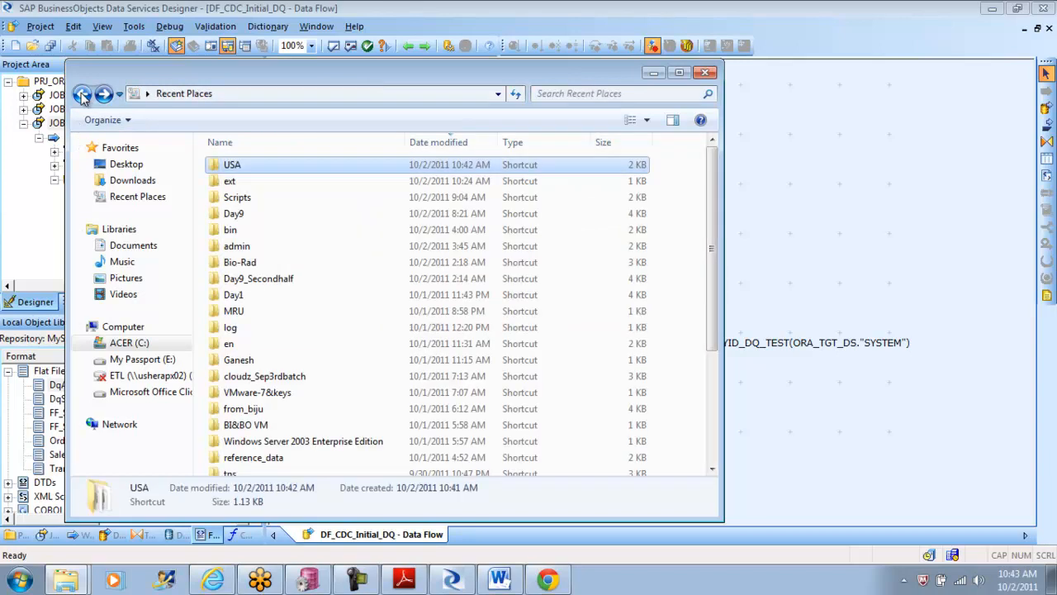
left_click(82, 95)
left_click(81, 95)
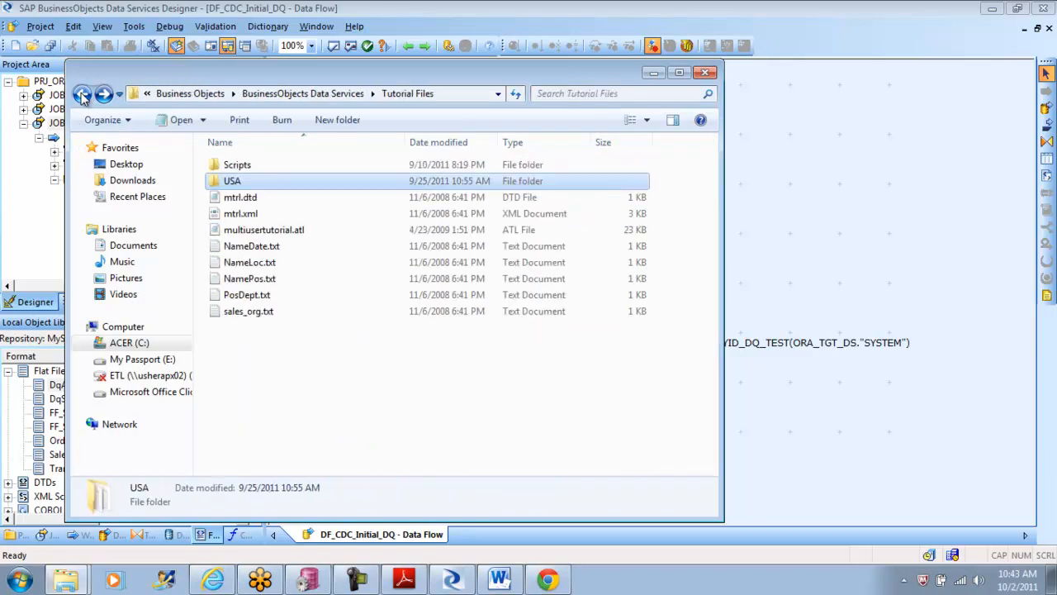
left_click(82, 95)
left_click(82, 95)
left_click(81, 95)
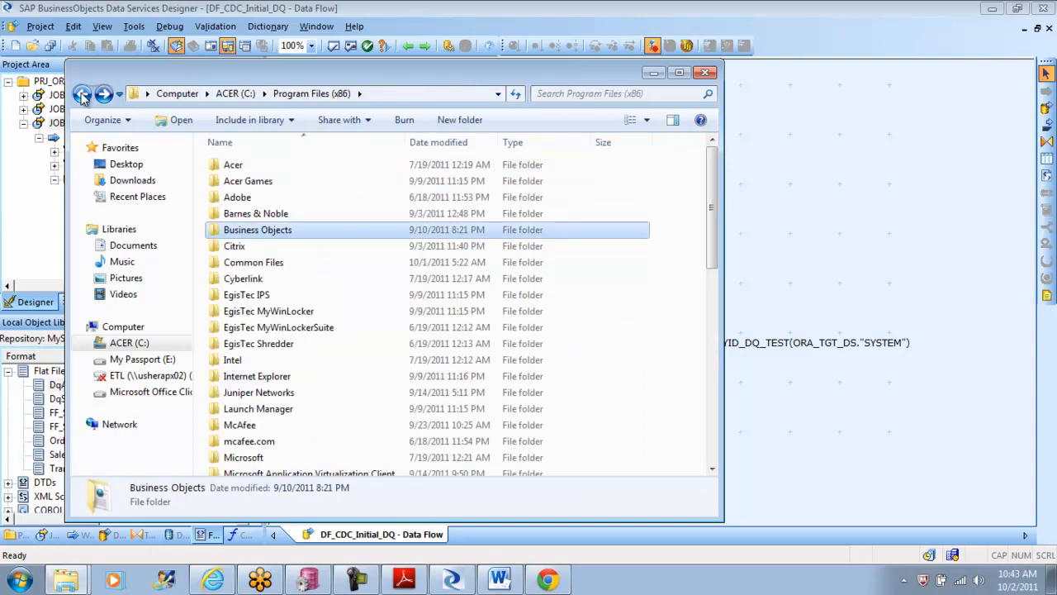
left_click(81, 95)
left_click(82, 95)
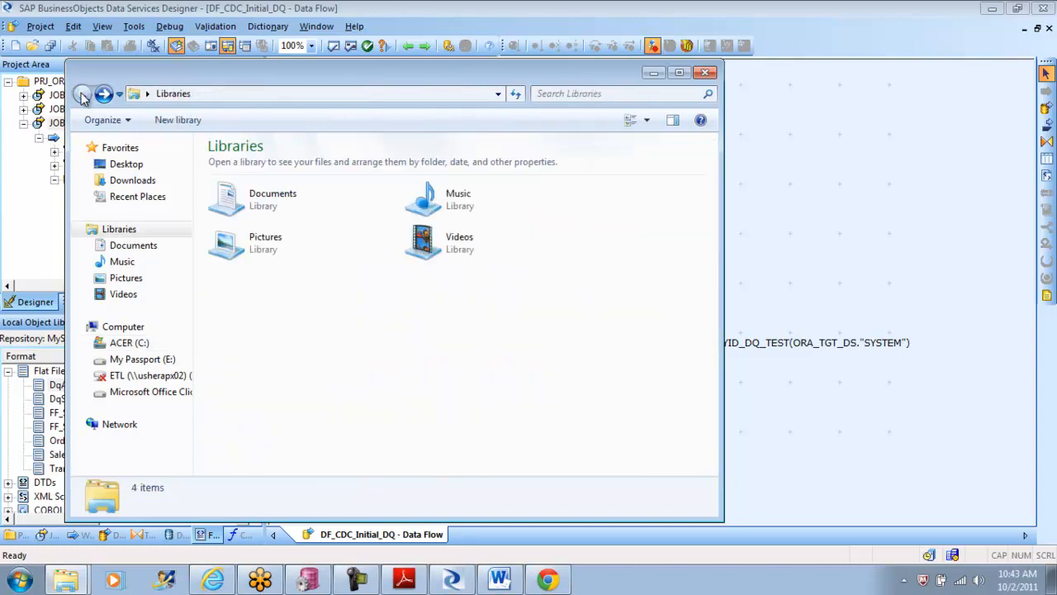
left_click(151, 204)
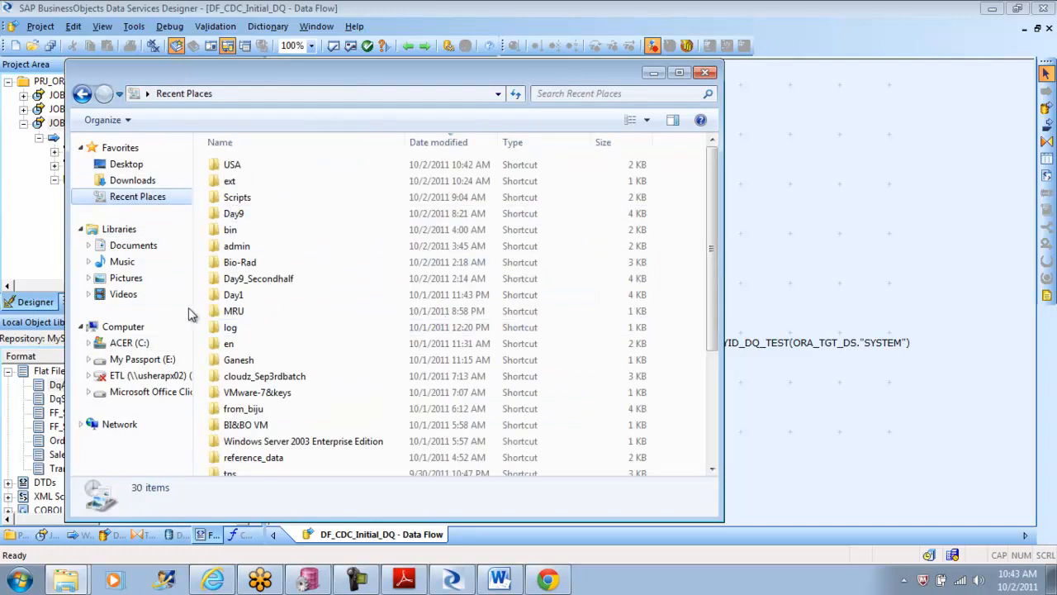
Step: Open the Tutorial Files folder of BusinessObjects Data Services in Program Files (x86) on the C: drive
left_click(140, 346)
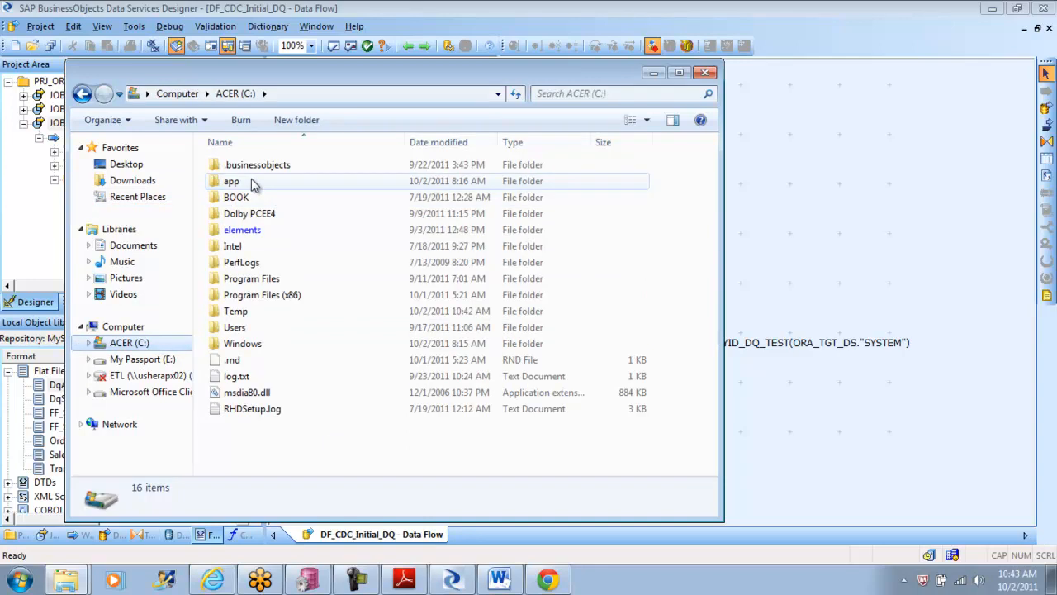
double_click(288, 299)
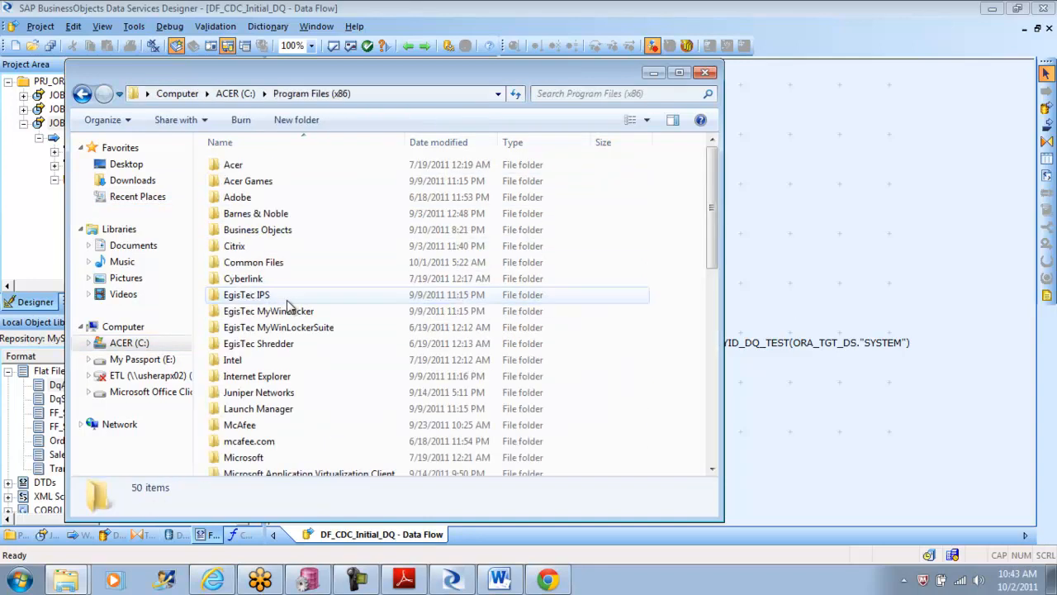
mouse_move(708, 214)
left_mouse_down()
mouse_move(719, 462)
mouse_move(710, 199)
left_mouse_up()
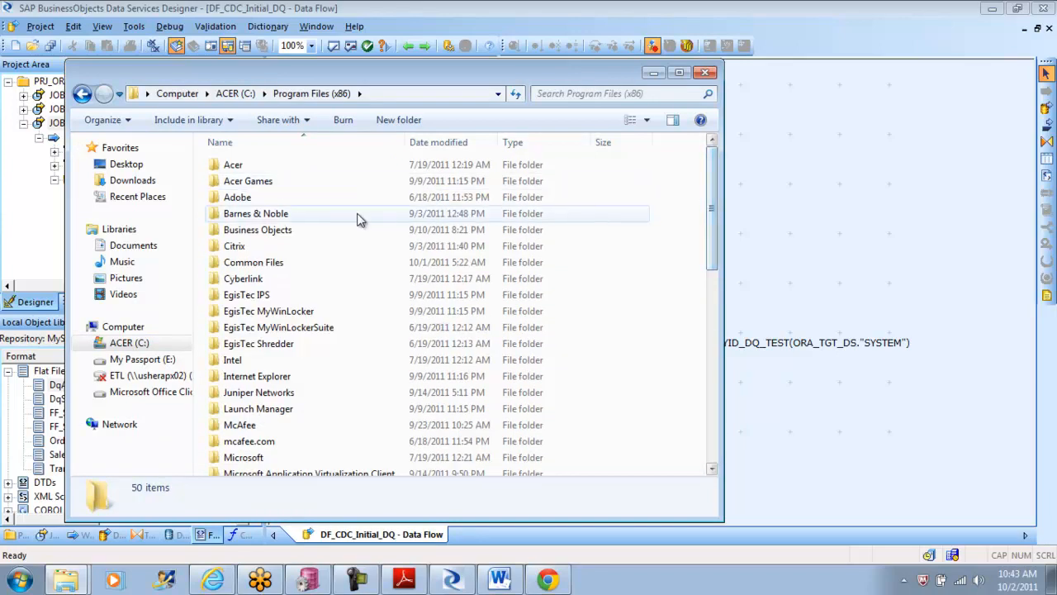
double_click(266, 233)
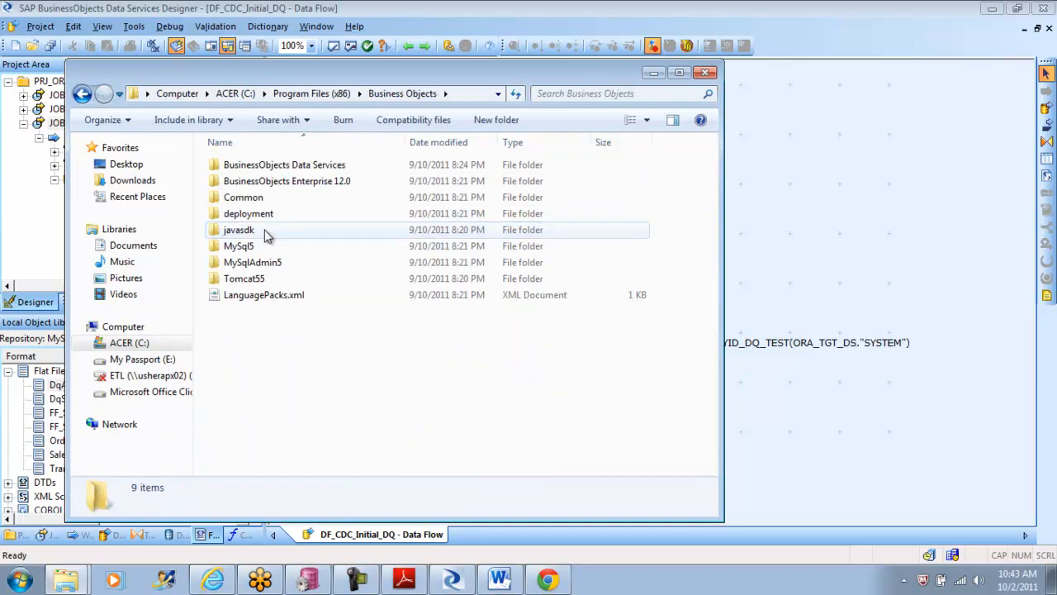
double_click(299, 167)
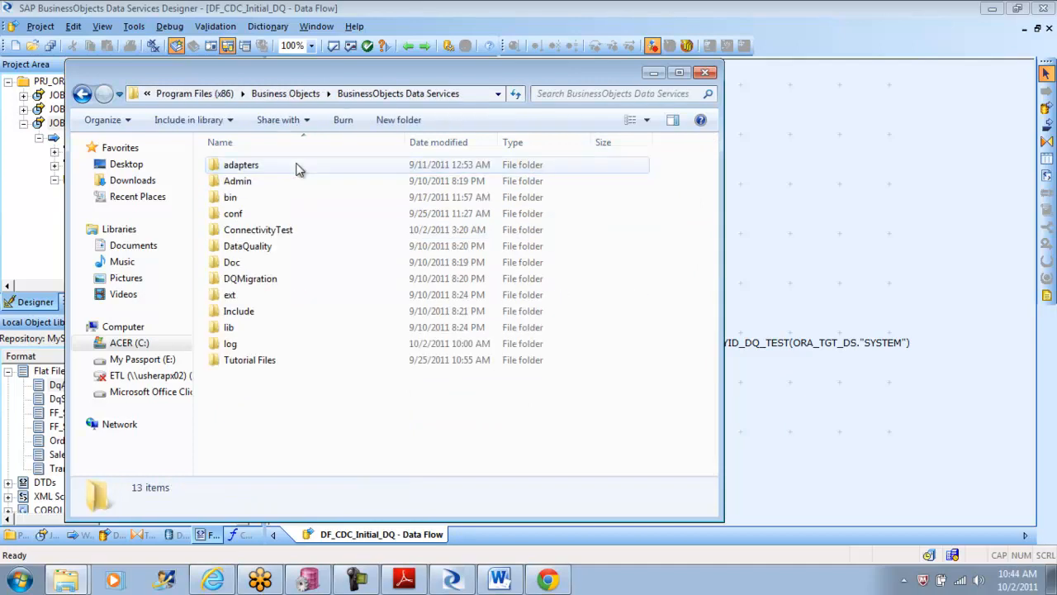
double_click(256, 361)
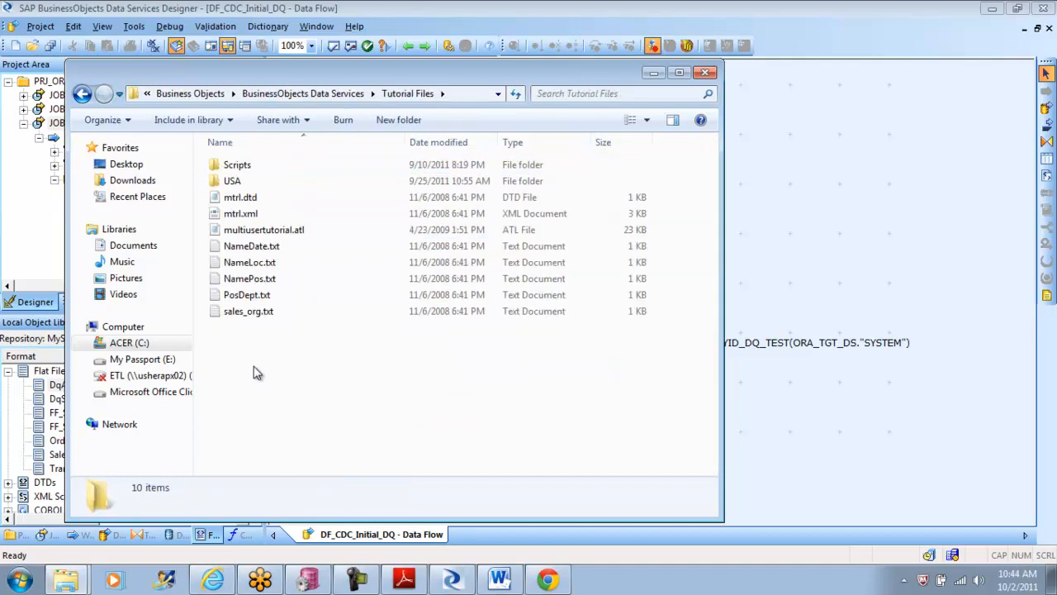
Step: Look into the reference_data folder under DataQuality and return to the BusinessObjects Data Services folder
left_click(82, 94)
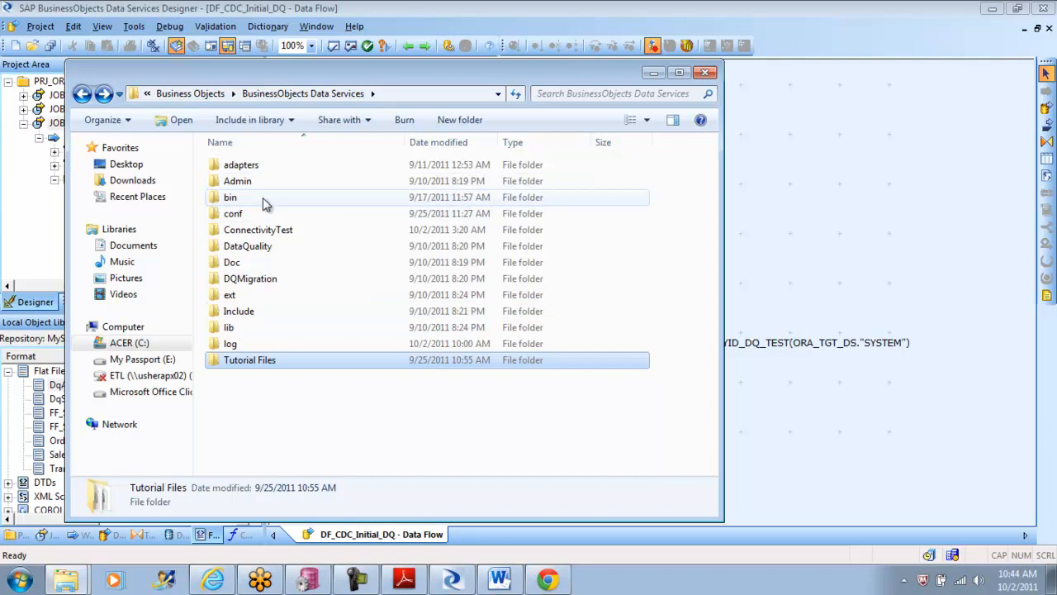
double_click(264, 246)
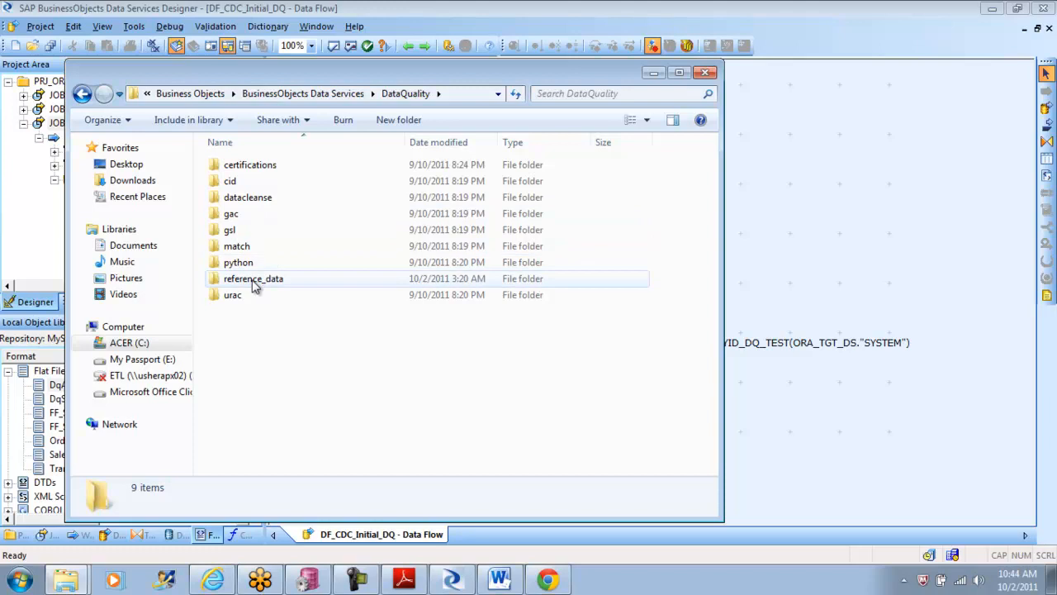
double_click(254, 280)
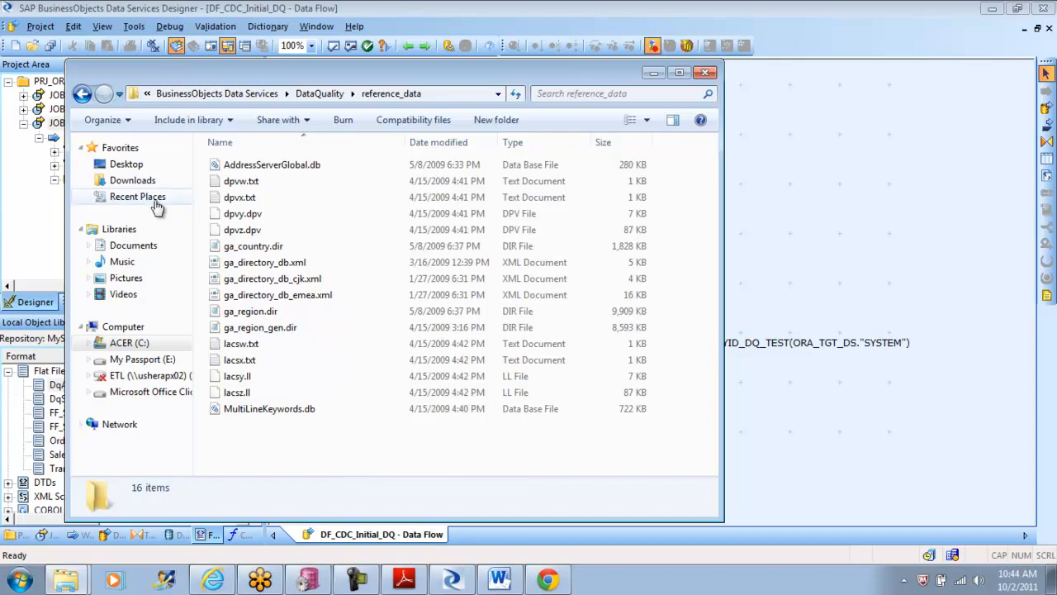
left_click(81, 94)
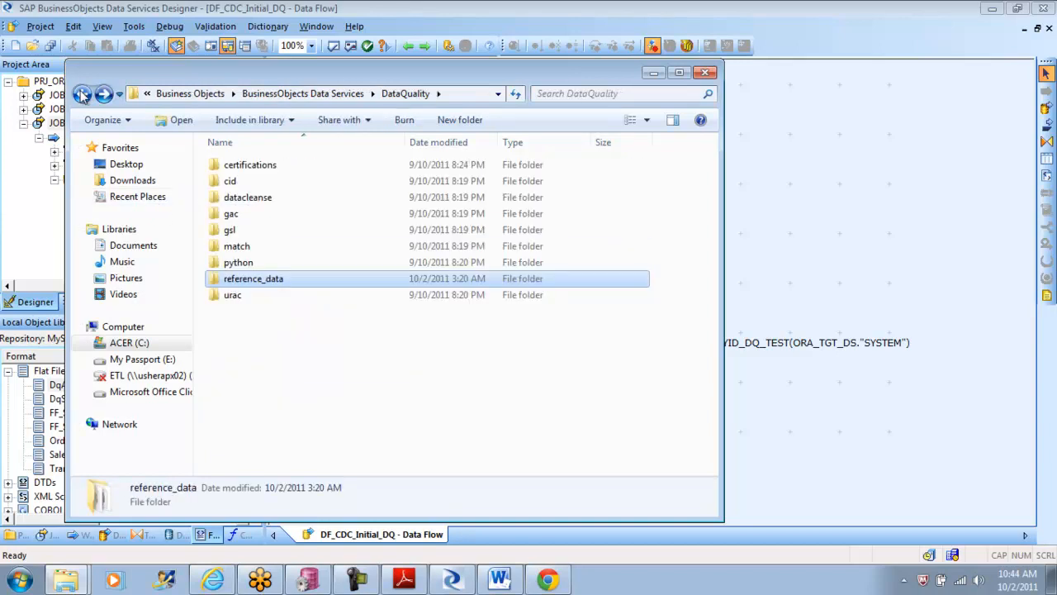
left_click(82, 94)
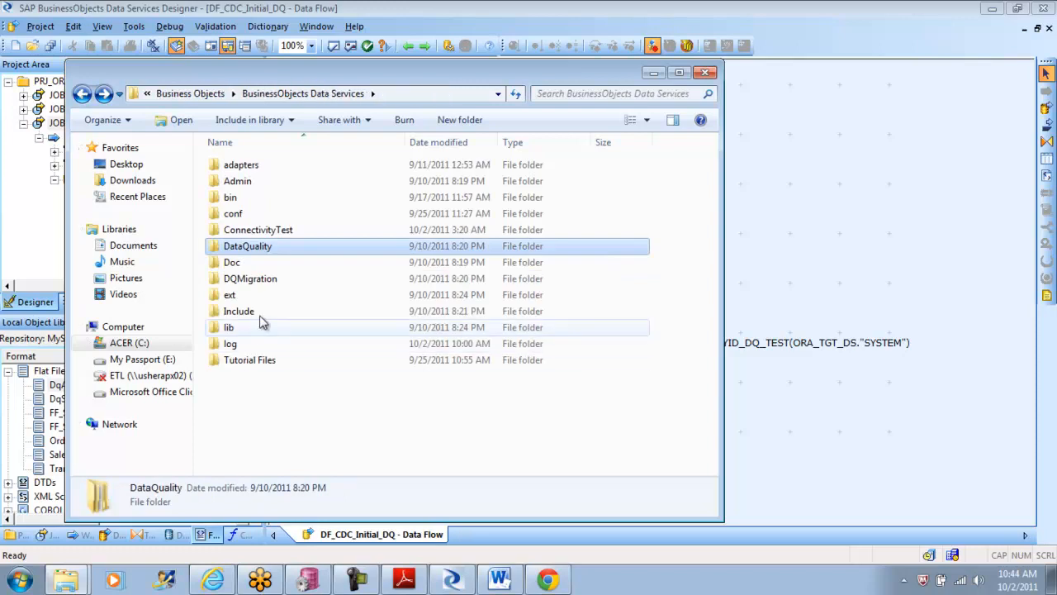
Step: Copy dq_usa_additional_data.txt from the USA folder into the parent Tutorial Files folder, granting administrator permission
double_click(260, 360)
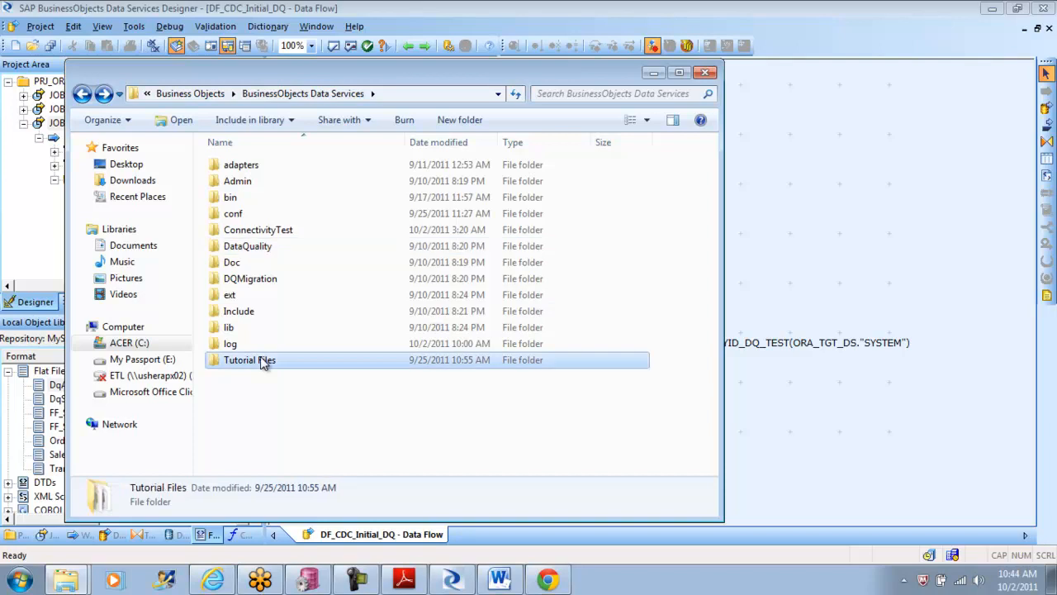
double_click(234, 181)
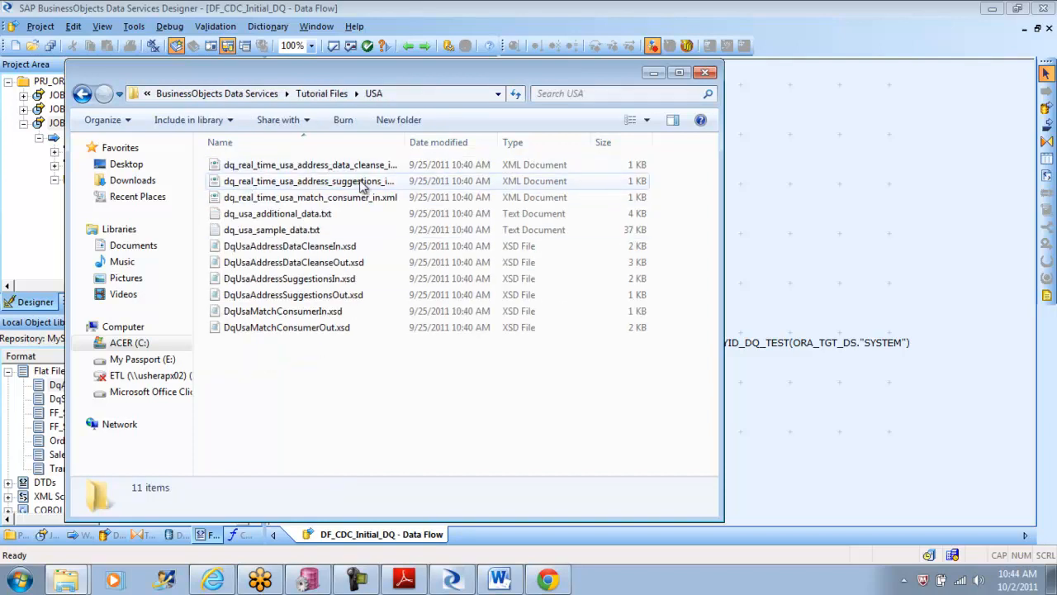
left_click(268, 215)
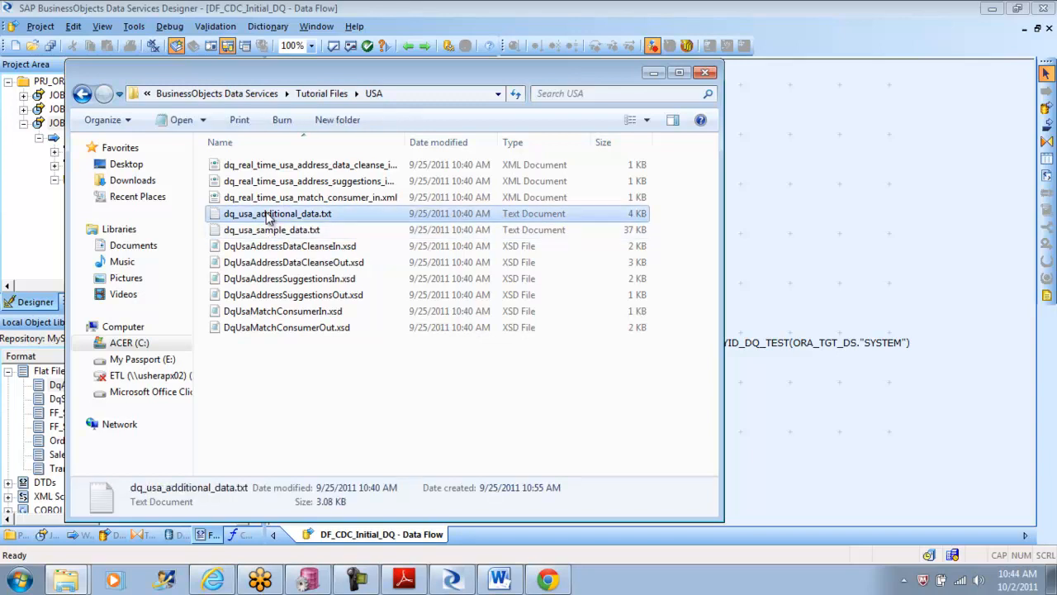
left_click(325, 97)
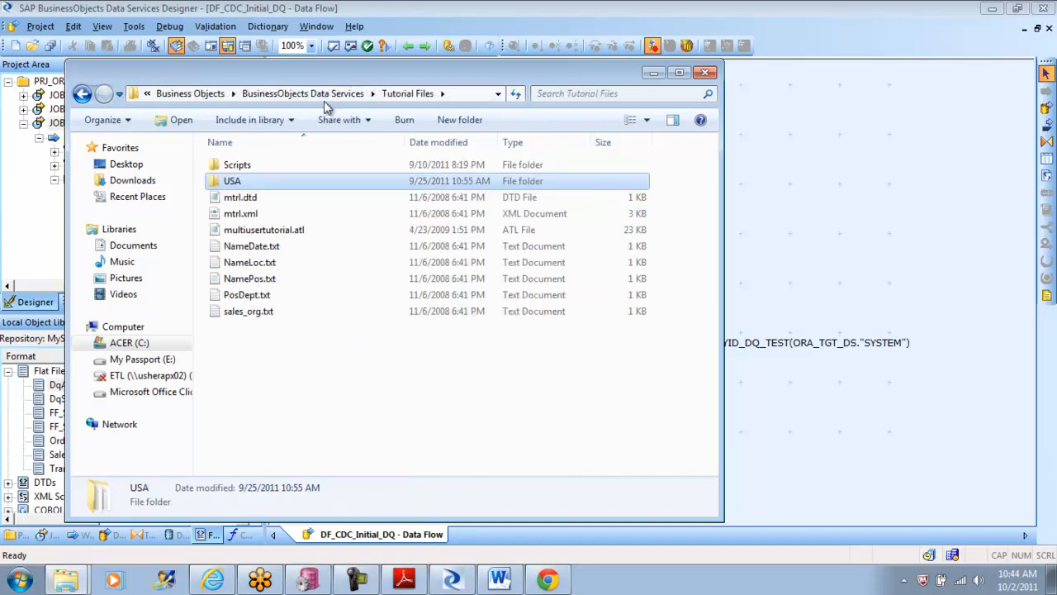
left_click(265, 351)
right_click(265, 347)
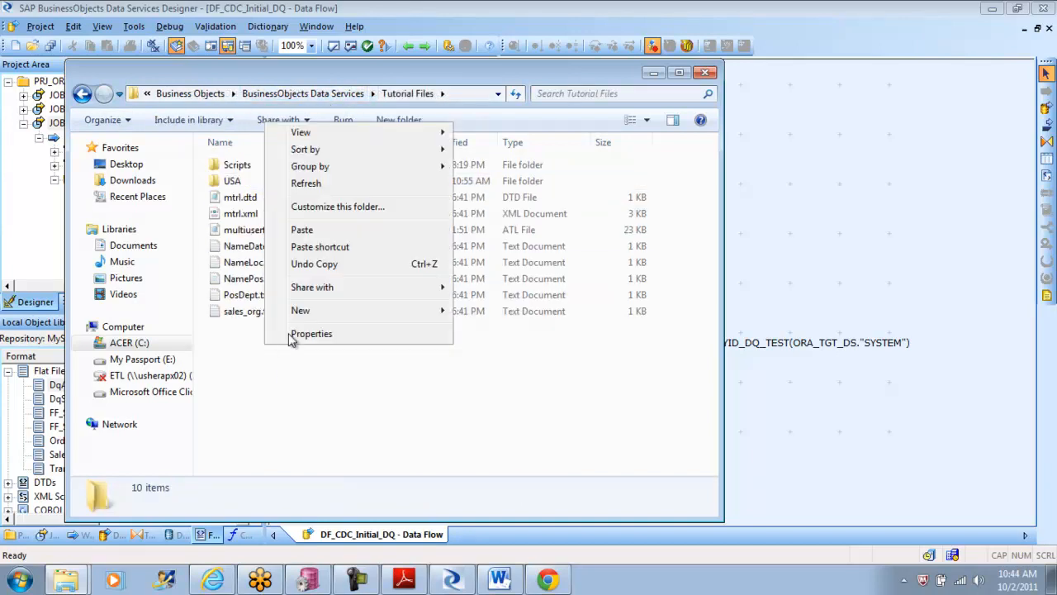
left_click(331, 233)
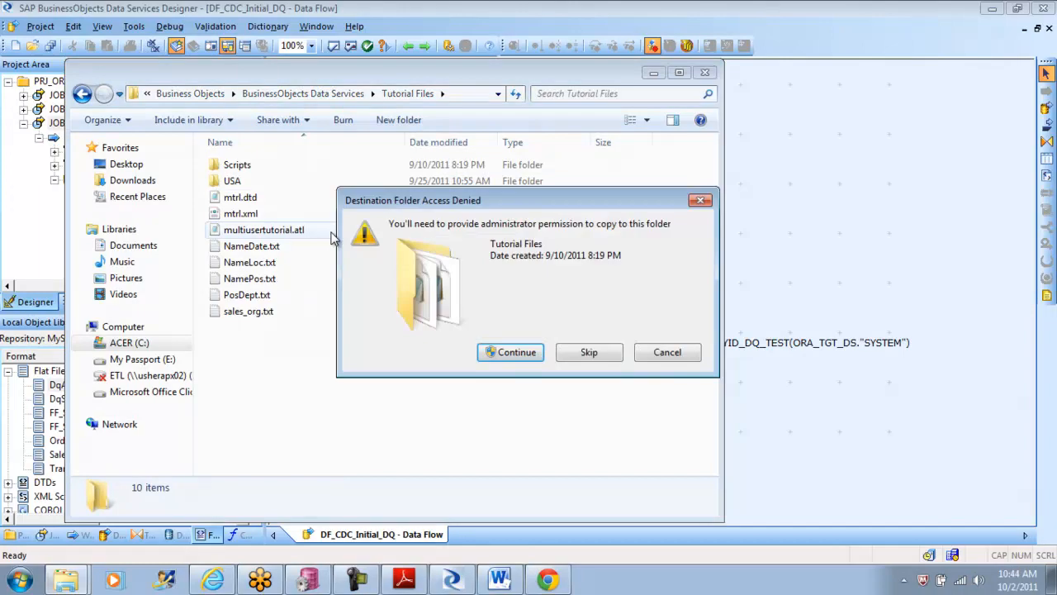
left_click(523, 355)
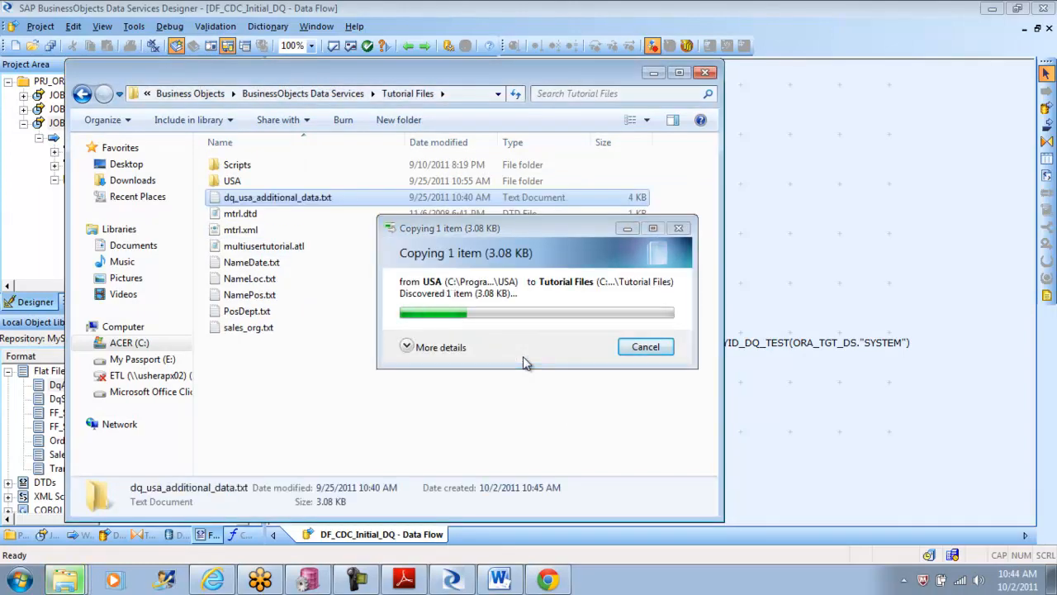
Step: Open the copied dq_usa_additional_data.txt for editing and replace the country code in the Kohler sales representative record with IND
right_click(298, 199)
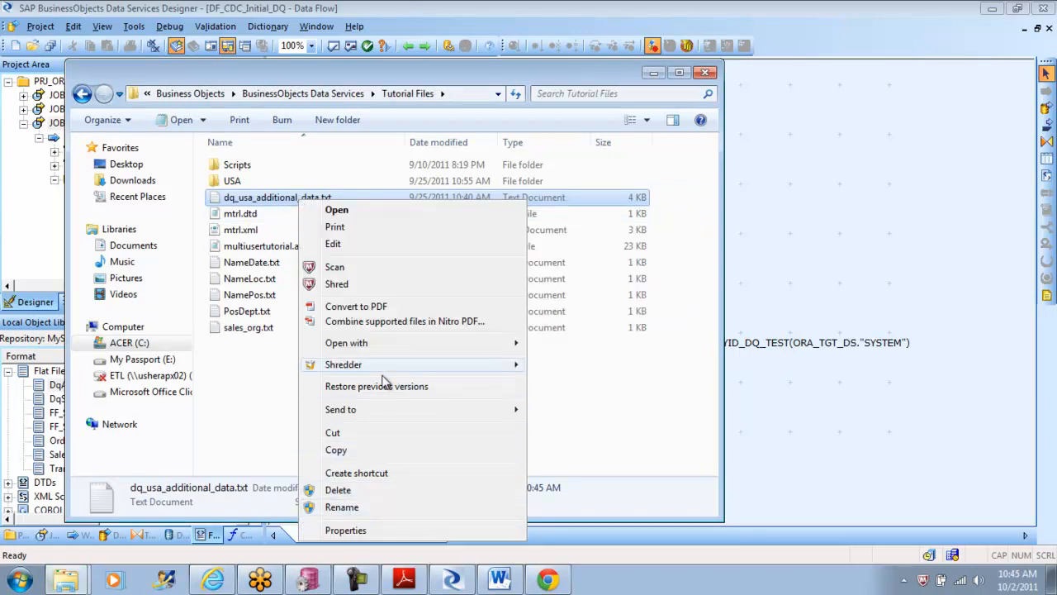
left_click(362, 246)
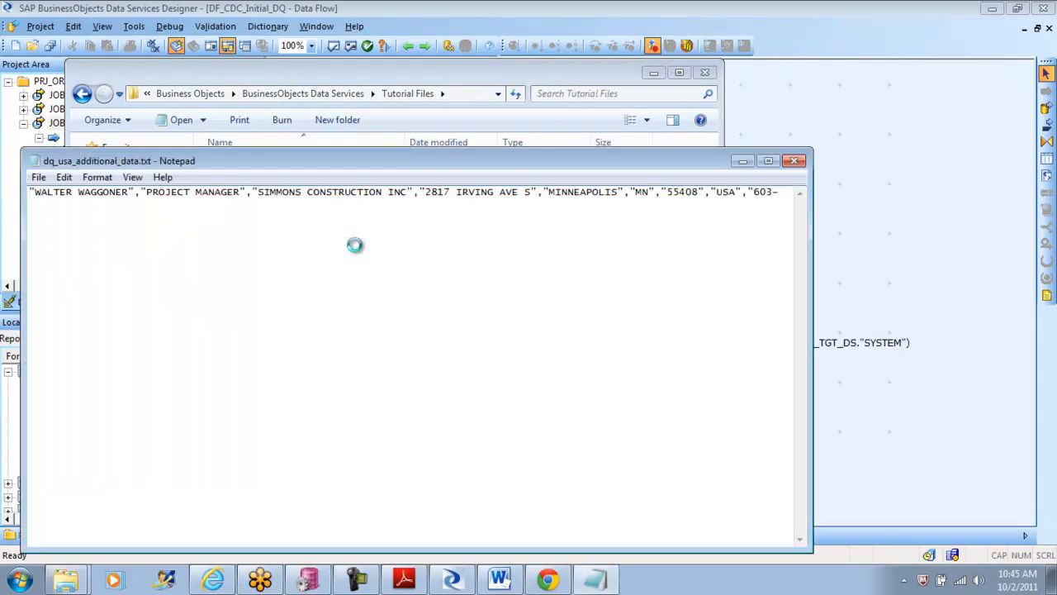
double_click(582, 232)
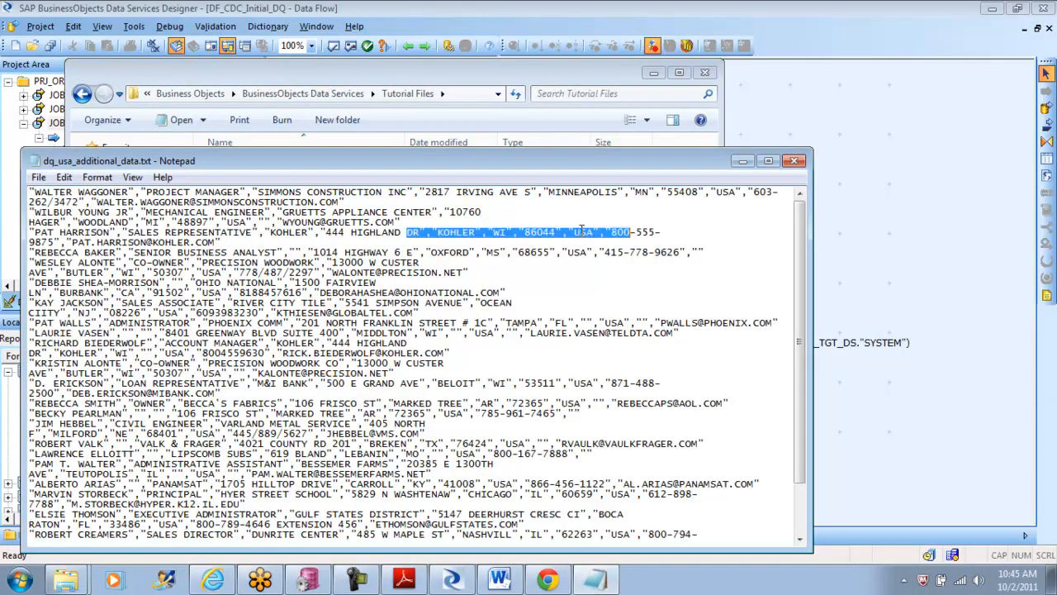
left_click(583, 235)
key("BackSpace")
key("Delete")
key("Delete")
type("I")
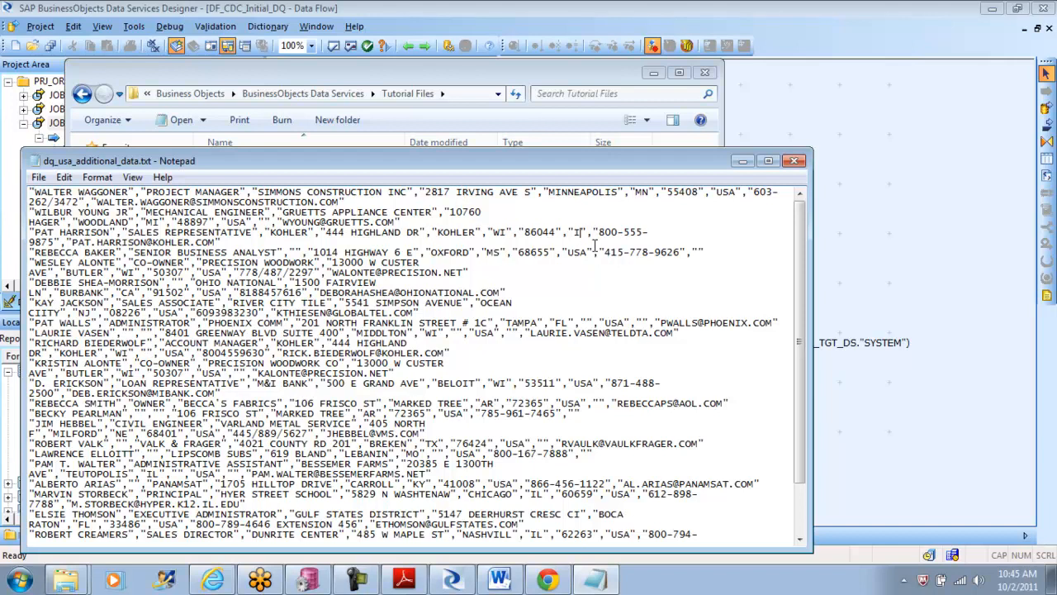
type("ND")
Step: Replace the country code in the Phoenix Comm administrator record with AUS
left_click(618, 322)
key("BackSpace")
key("BackSpace")
key("Delete")
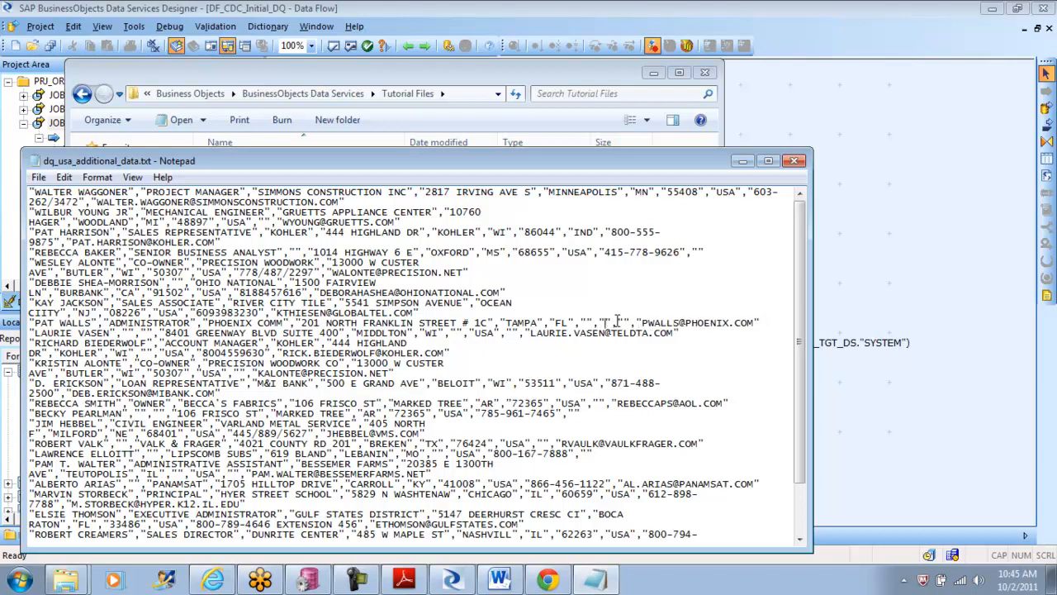
type("AUS")
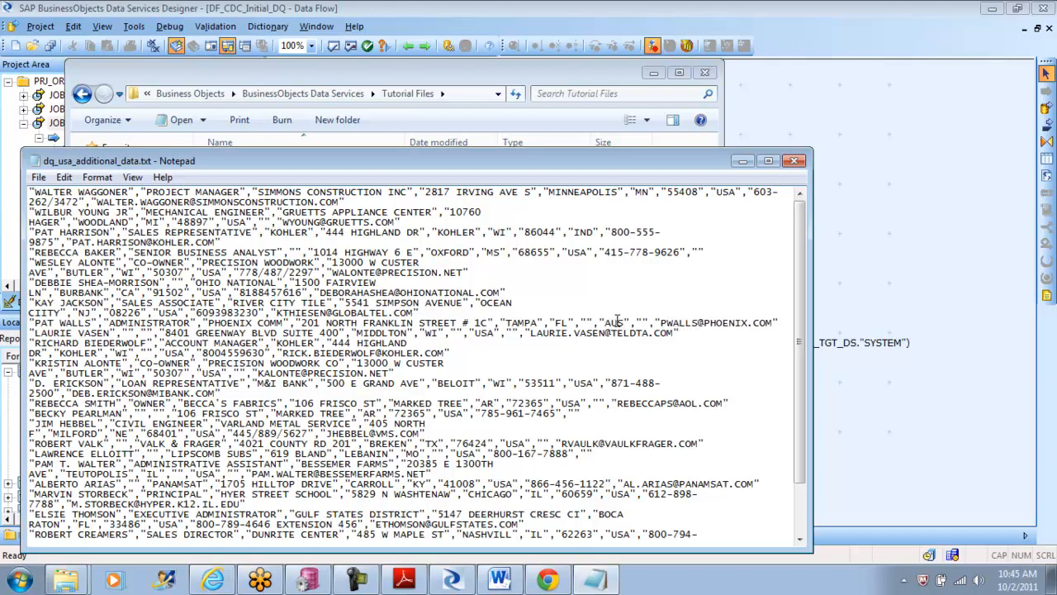
Step: Replace the country code in the Becca's Fabrics owner record with CAN
key("BackSpace")
key("BackSpace")
key("BackSpace")
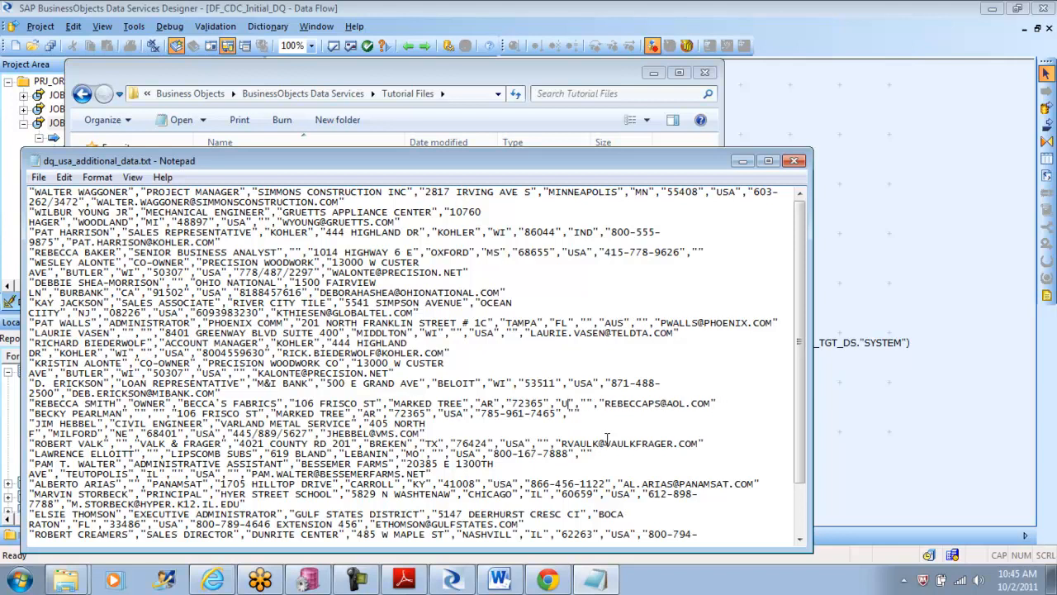
type("CAN")
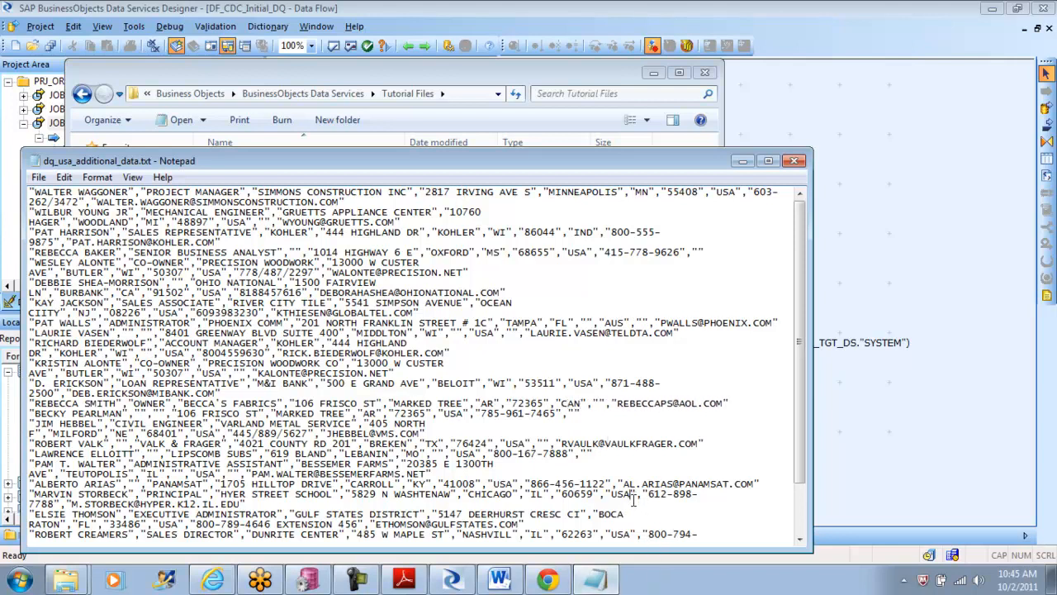
Step: Replace the country code in the Hyer Street School principal record with CAN
key("BackSpace")
key("BackSpace")
key("BackSpace")
type("CA")
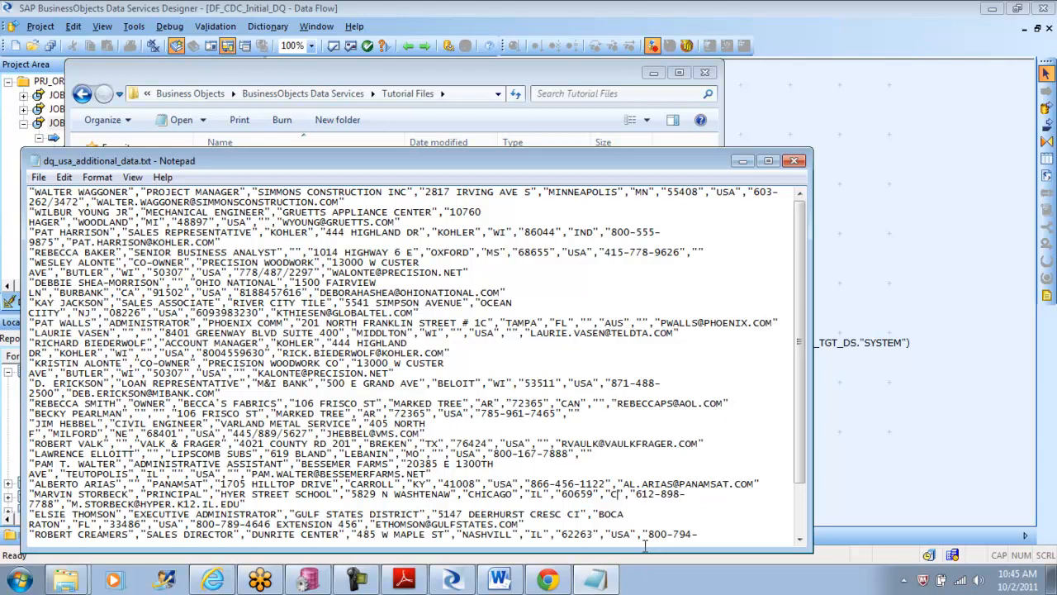
type("N")
Step: Try to save the edited text file over the existing dq_usa_additional_data.txt in the Tutorial Files folder
left_click(39, 176)
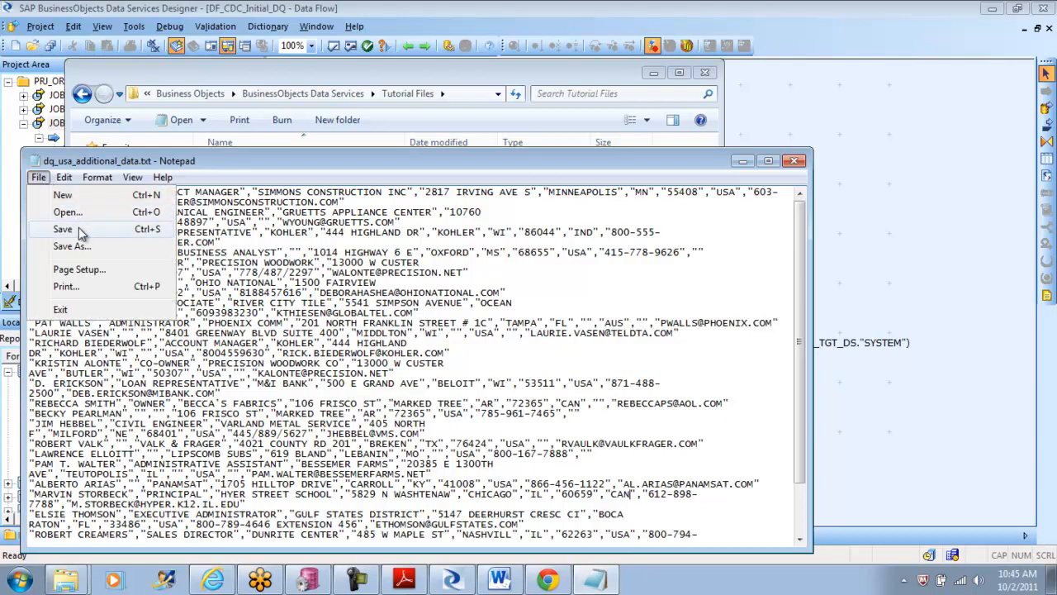
left_click(79, 228)
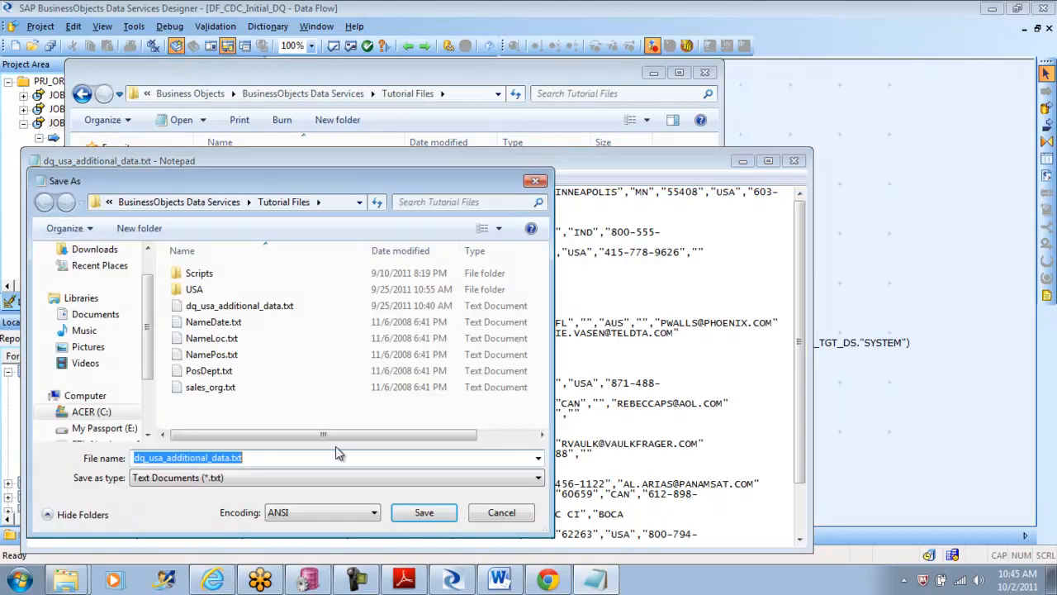
left_click(424, 512)
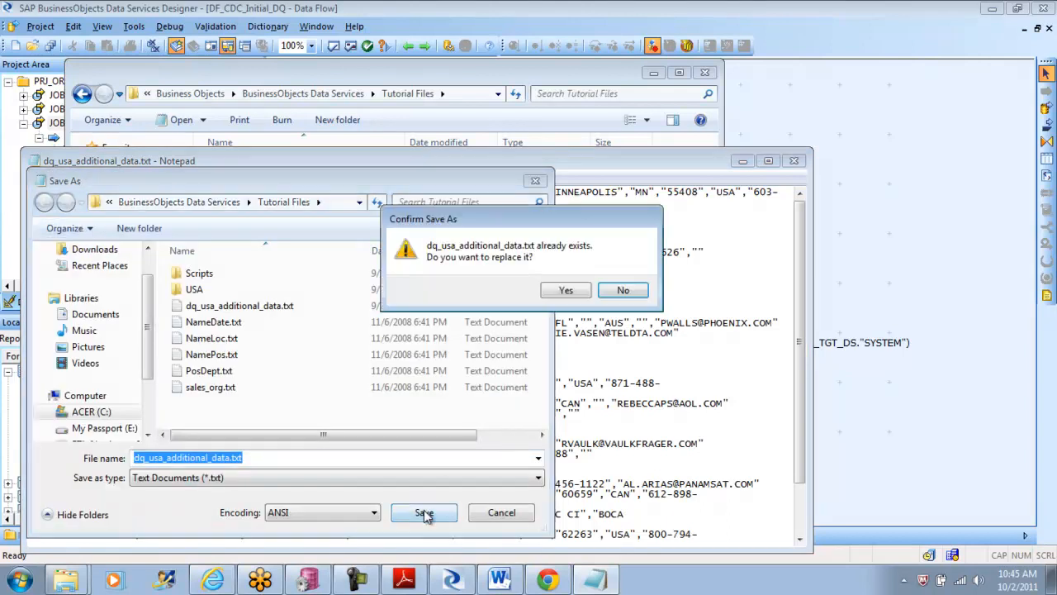
left_click(566, 291)
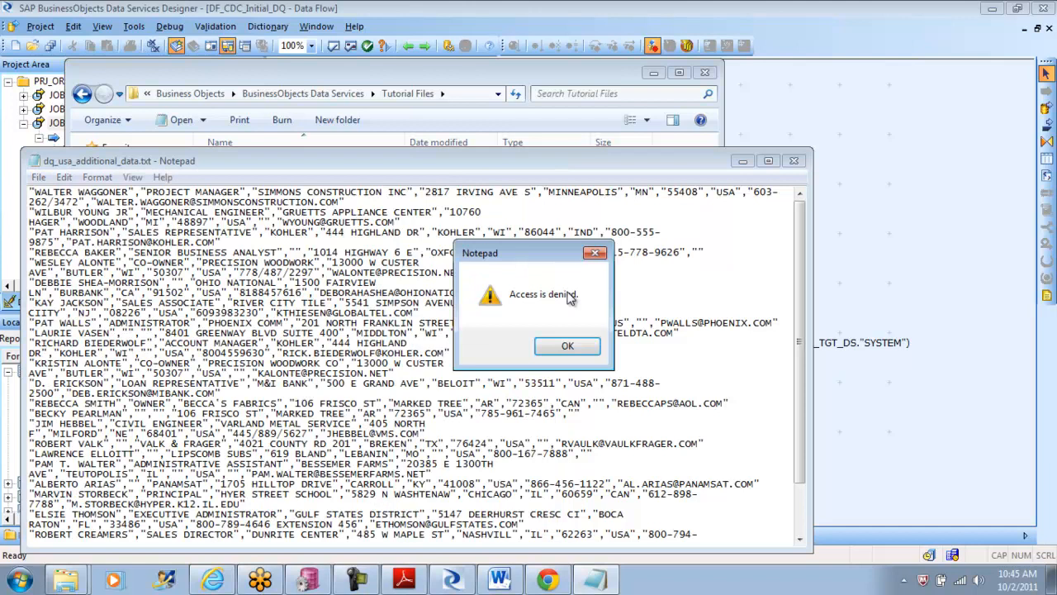
left_click(567, 346)
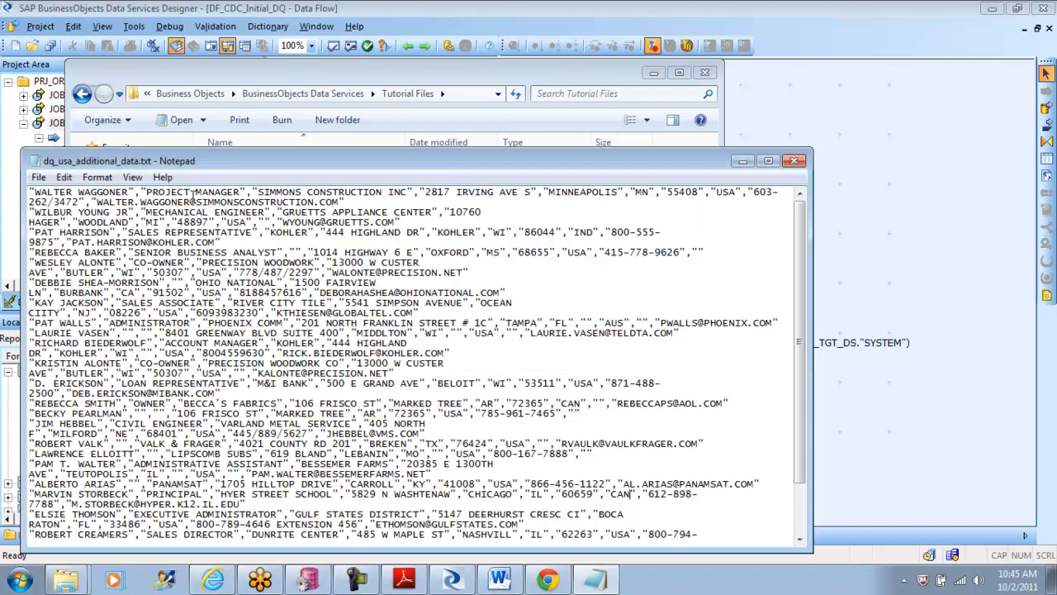
Step: Save the edited text as dq_usa_additional_data.txt in the My Documents folder, then close the text file and the Tutorial Files window
left_click(39, 176)
left_click(95, 246)
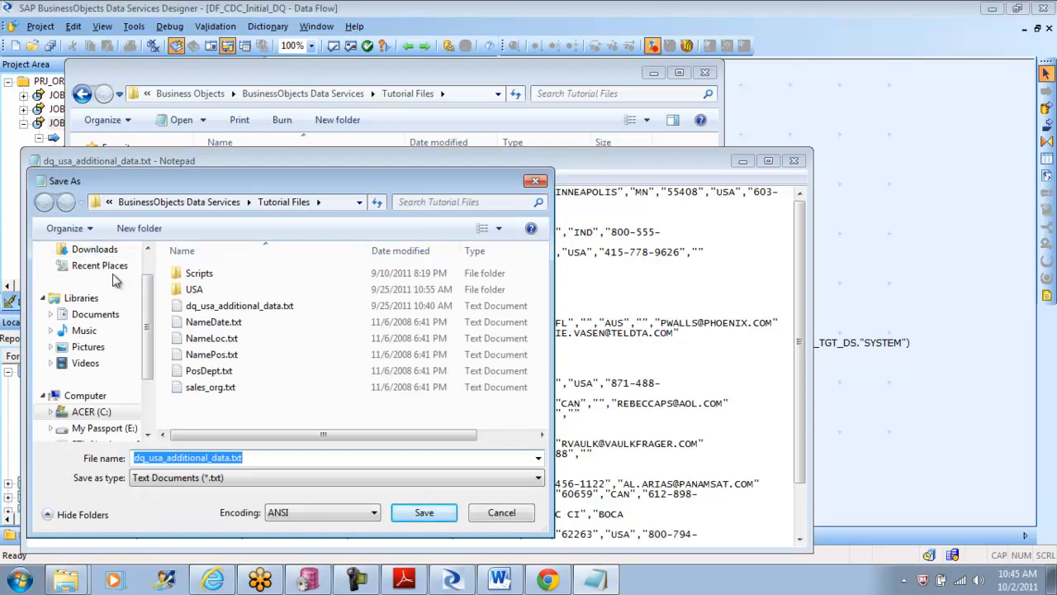
left_click(174, 204)
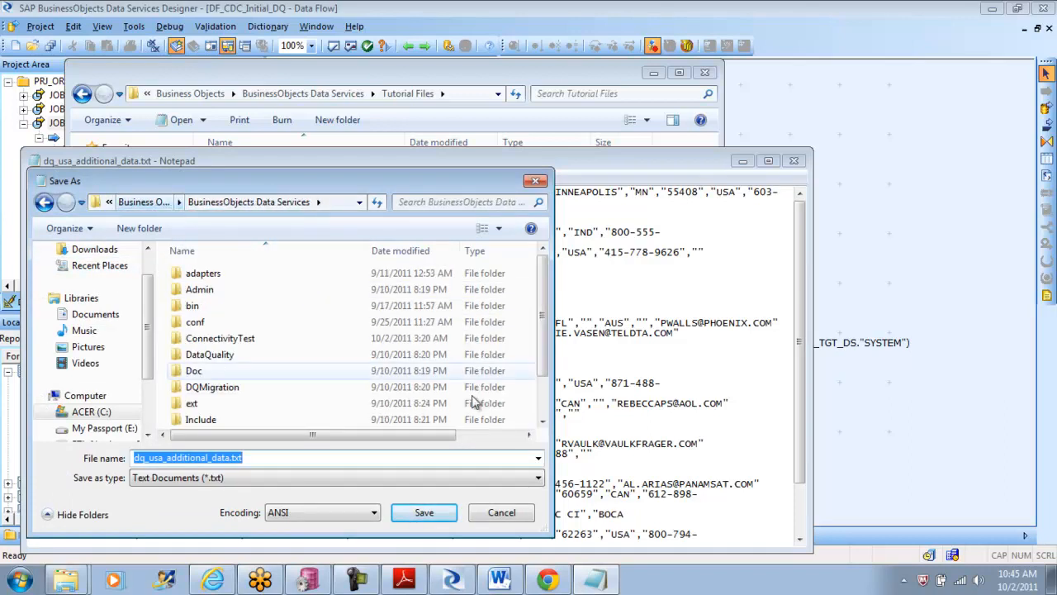
left_click_drag(542, 315, 556, 422)
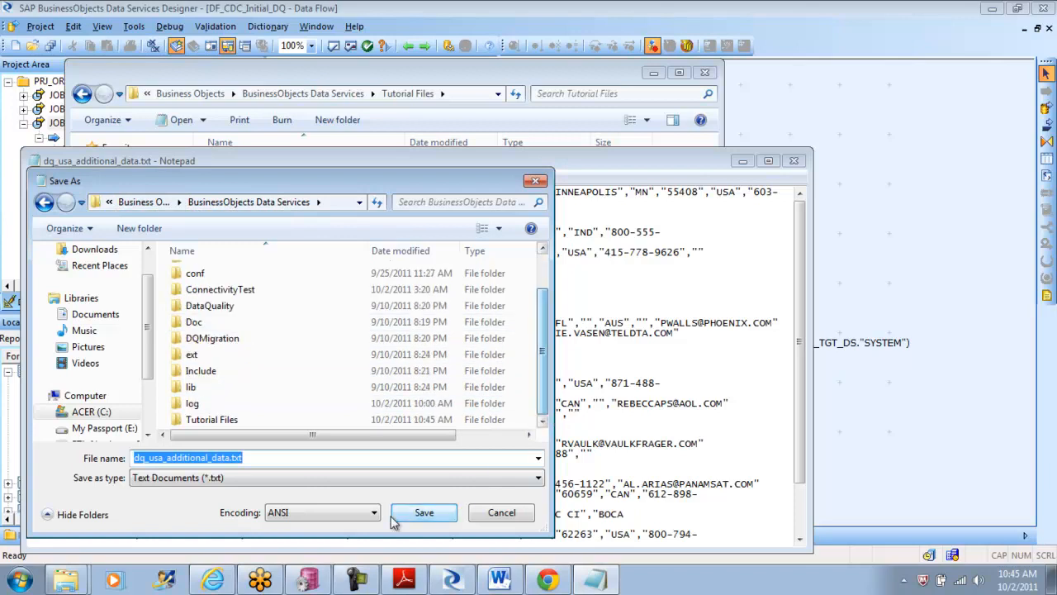
left_click(423, 517)
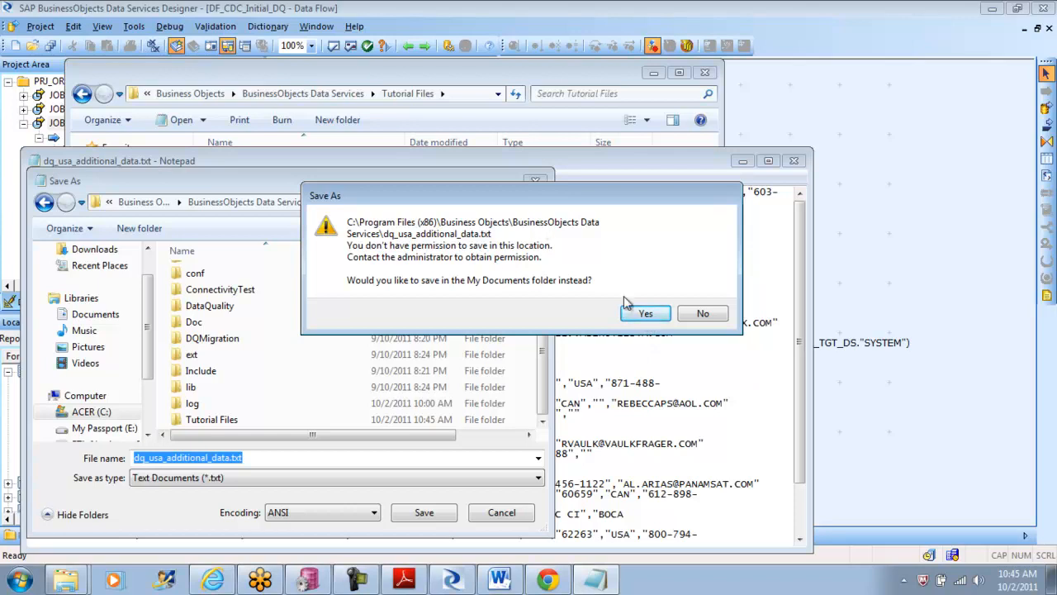
left_click(645, 318)
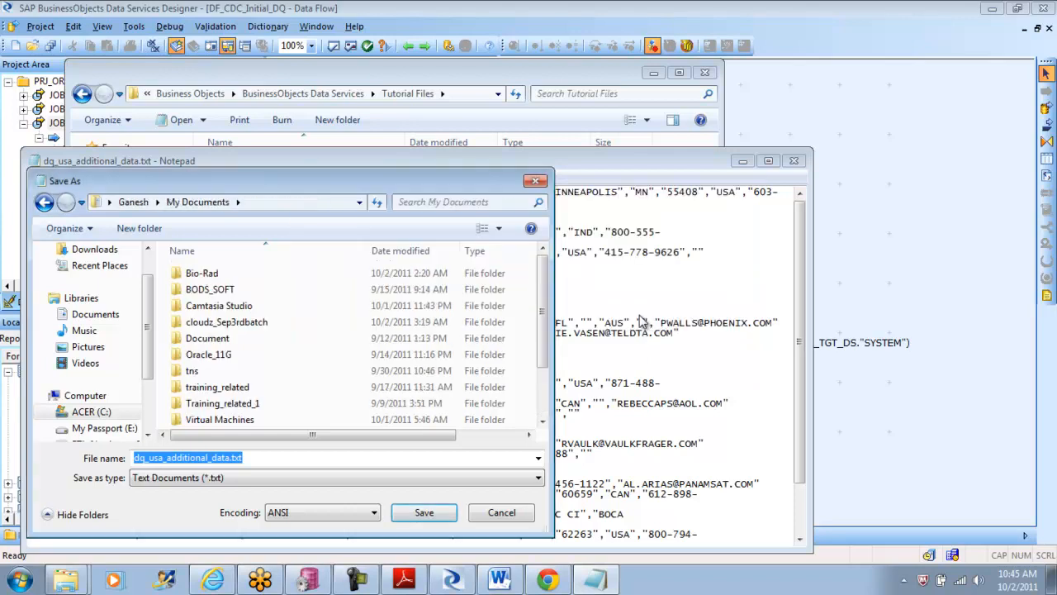
left_click_drag(547, 326, 545, 405)
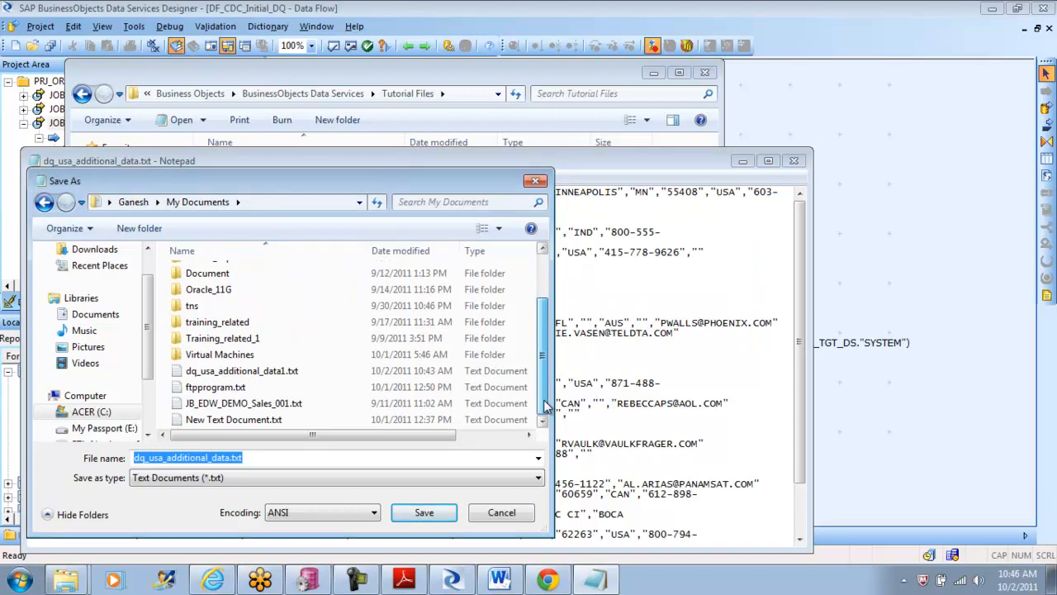
left_click_drag(545, 405, 541, 279)
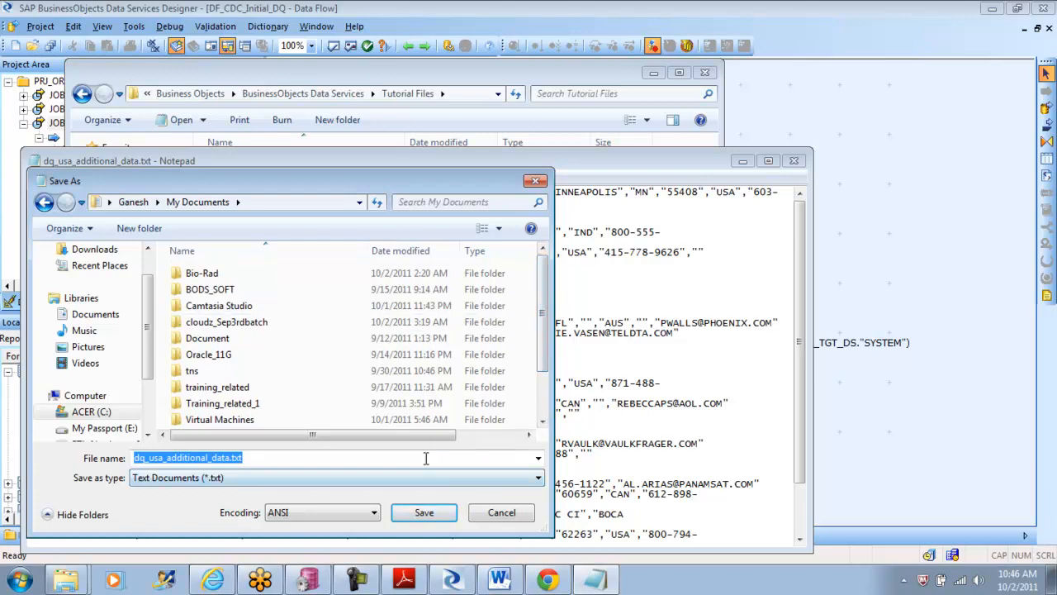
left_click(428, 515)
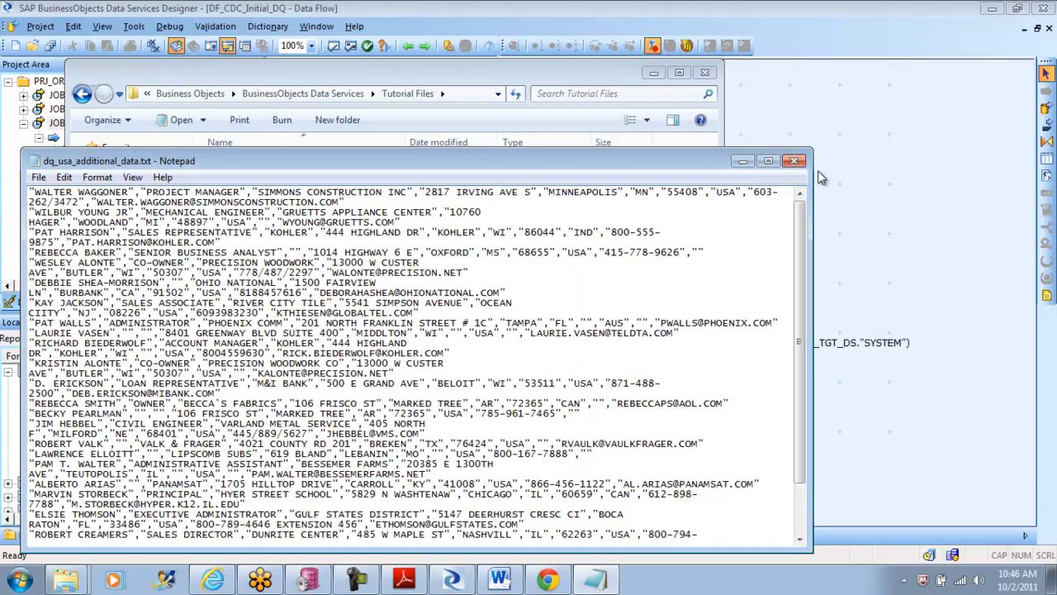
left_click(795, 160)
left_click(704, 72)
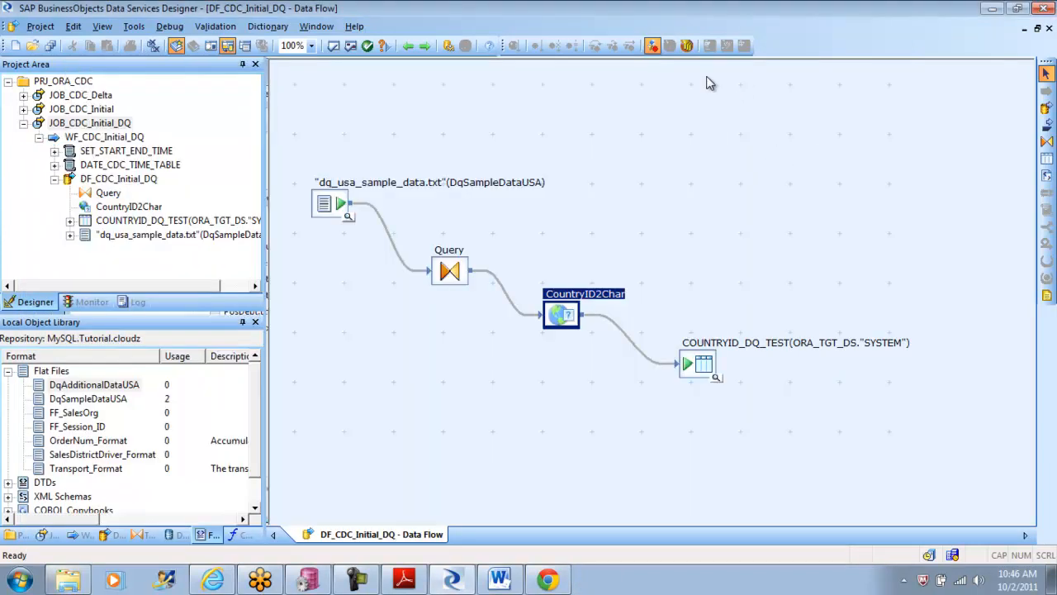
Step: Open the DqSampleDataUSA source in the data flow and set its file name to dq_usa_sample_data1.txt
left_click(335, 205)
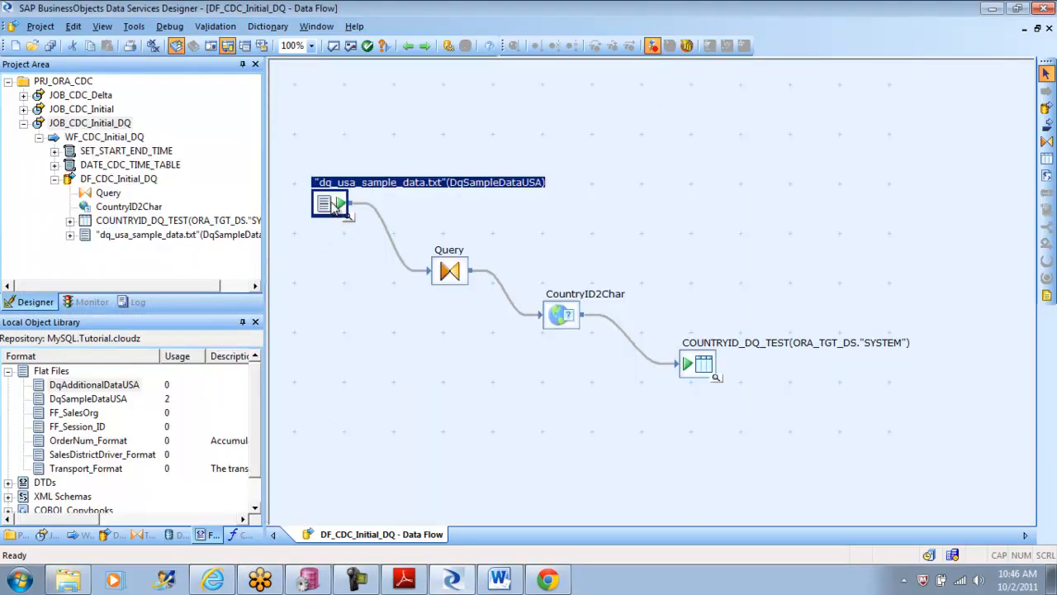
double_click(332, 204)
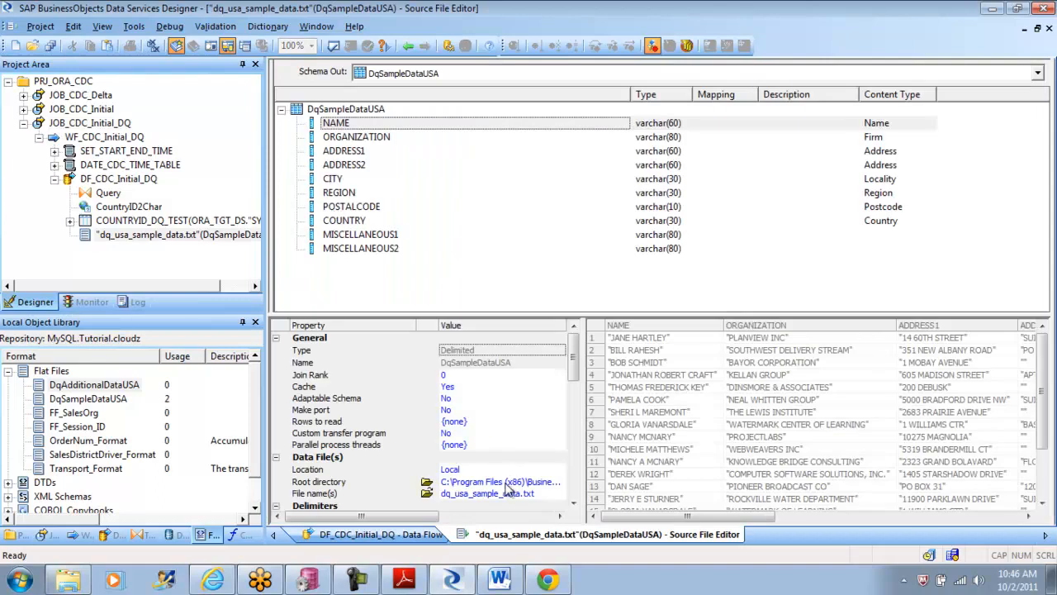
left_click(507, 486)
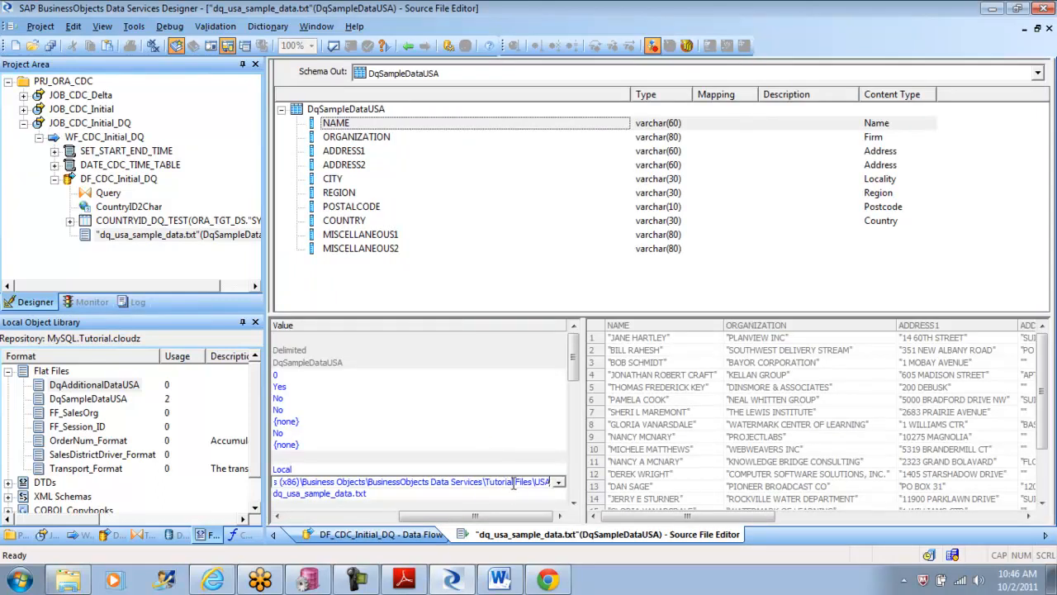
left_click(355, 493)
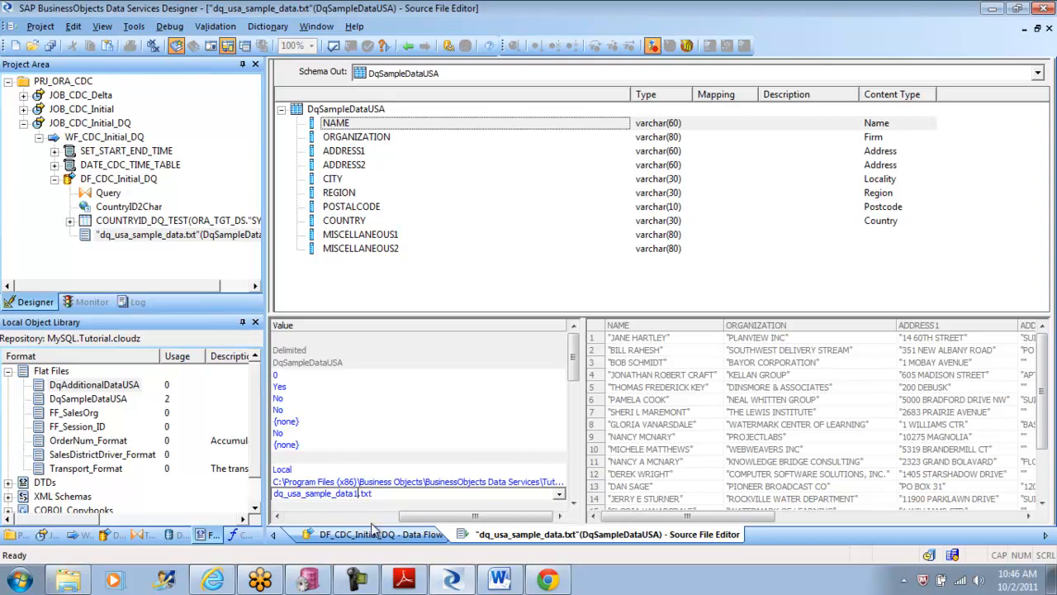
Step: Clear the root directory of the DqSampleDataUSA source file
left_click(452, 486)
key("BackSpace")
key("BackSpace")
key("BackSpace")
key("BackSpace")
key("BackSpace")
key("BackSpace")
key("BackSpace")
key("BackSpace")
key("BackSpace")
key("BackSpace")
key("BackSpace")
key("BackSpace")
key("BackSpace")
key("BackSpace")
key("BackSpace")
key("BackSpace")
key("BackSpace")
key("BackSpace")
key("BackSpace")
key("BackSpace")
key("BackSpace")
key("BackSpace")
key("BackSpace")
key("BackSpace")
key("BackSpace")
key("BackSpace")
key("BackSpace")
key("BackSpace")
key("BackSpace")
key("BackSpace")
key("BackSpace")
key("BackSpace")
key("BackSpace")
key("BackSpace")
key("BackSpace")
key("BackSpace")
key("BackSpace")
key("BackSpace")
key("BackSpace")
key("BackSpace")
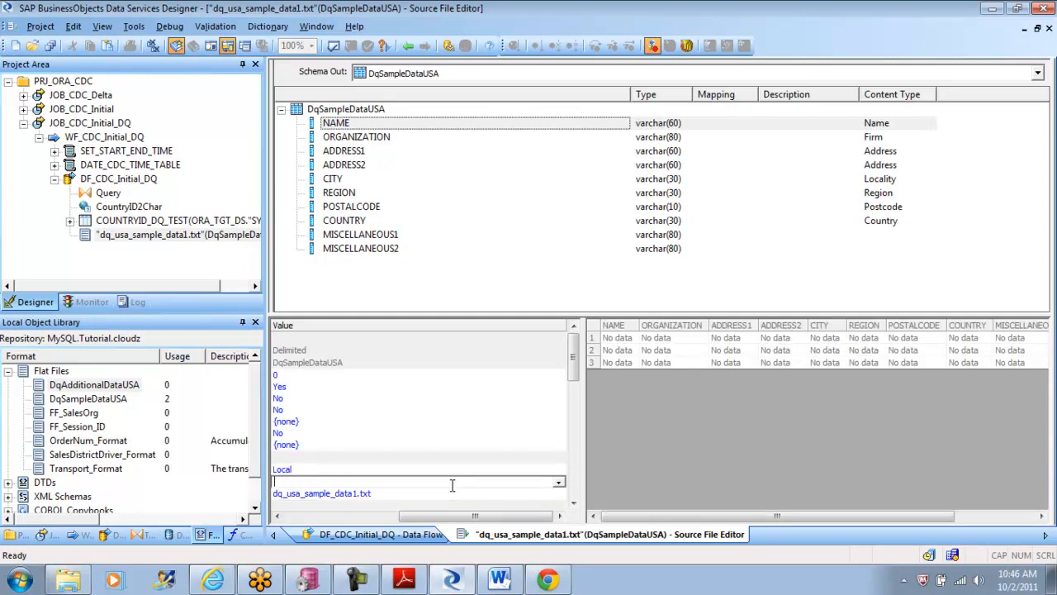
Step: Open the properties of dq_usa_additional_data1.txt in the Documents library and copy its folder location
left_click(25, 581)
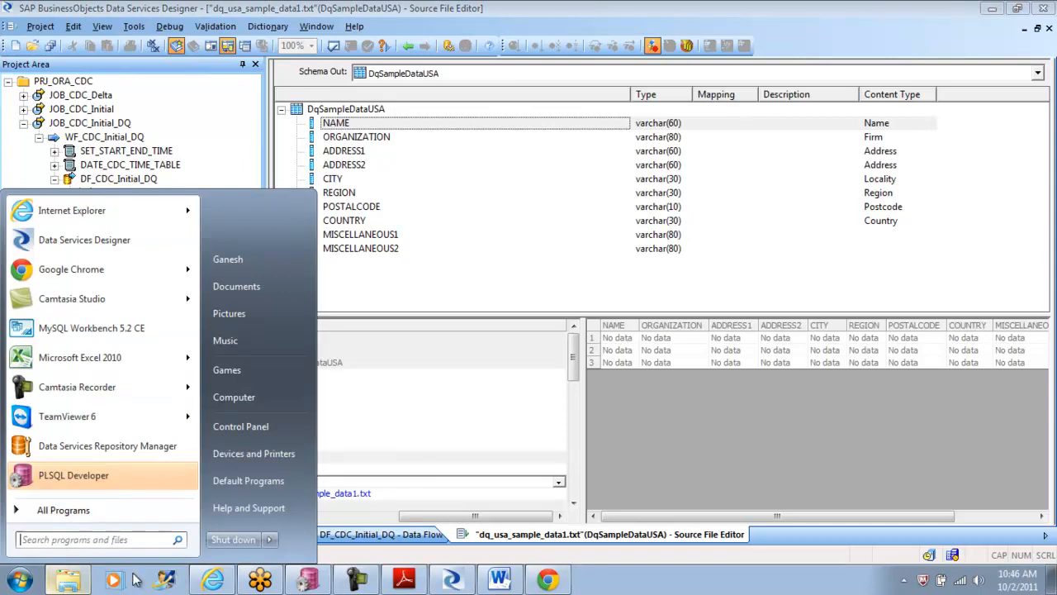
left_click(283, 289)
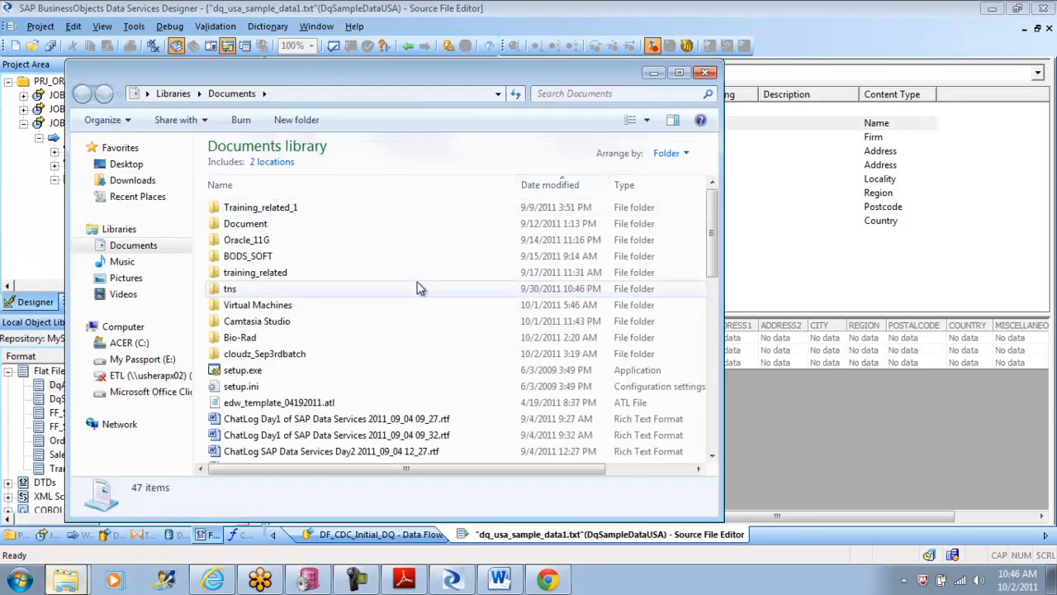
left_click_drag(714, 234, 718, 432)
left_click(316, 440)
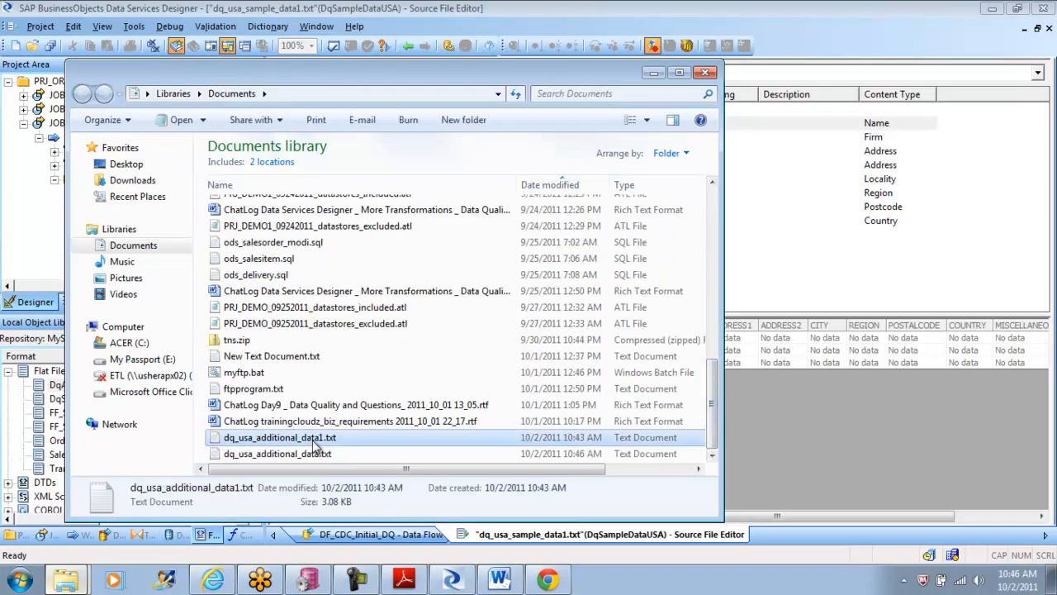
right_click(317, 440)
left_click(376, 428)
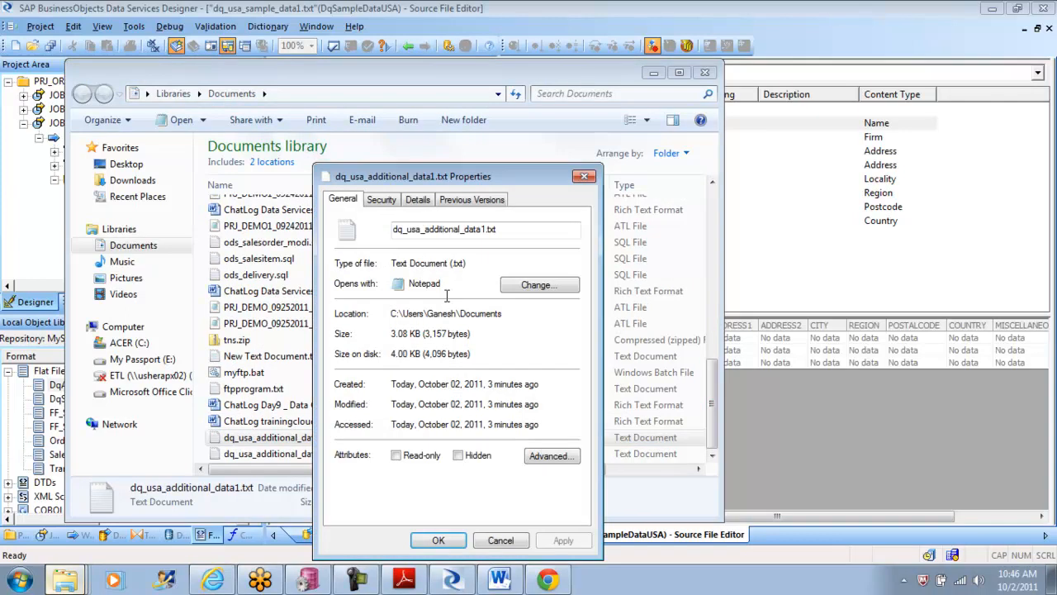
left_click_drag(508, 319, 394, 324)
key("ctrl+c")
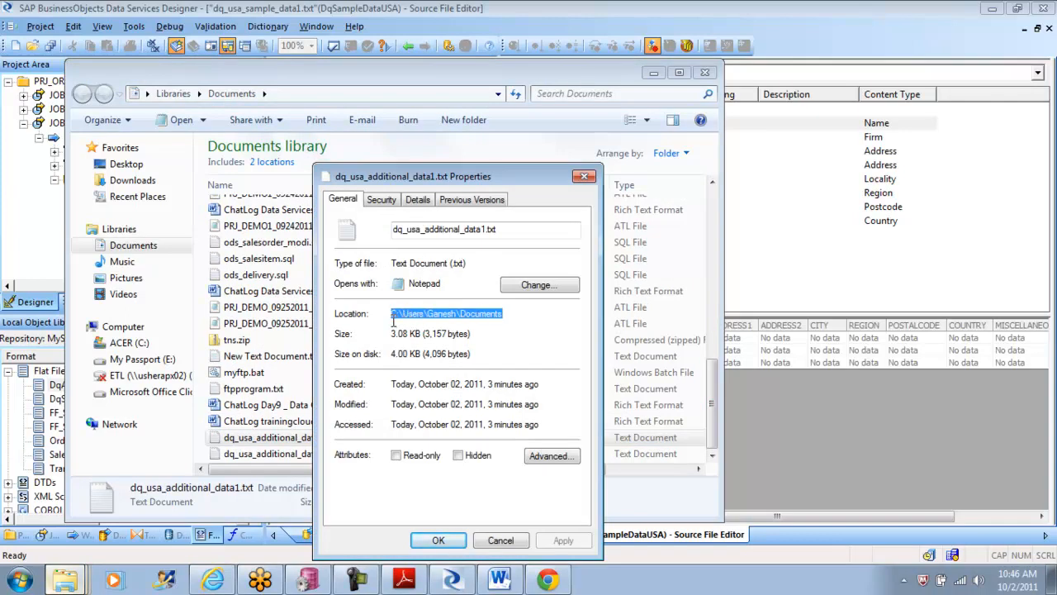
Step: Return to Data Services Designer, set the source's root directory to the copied Documents path, and save the changed data flow DF_CDC_Initial_DQ
left_click(450, 578)
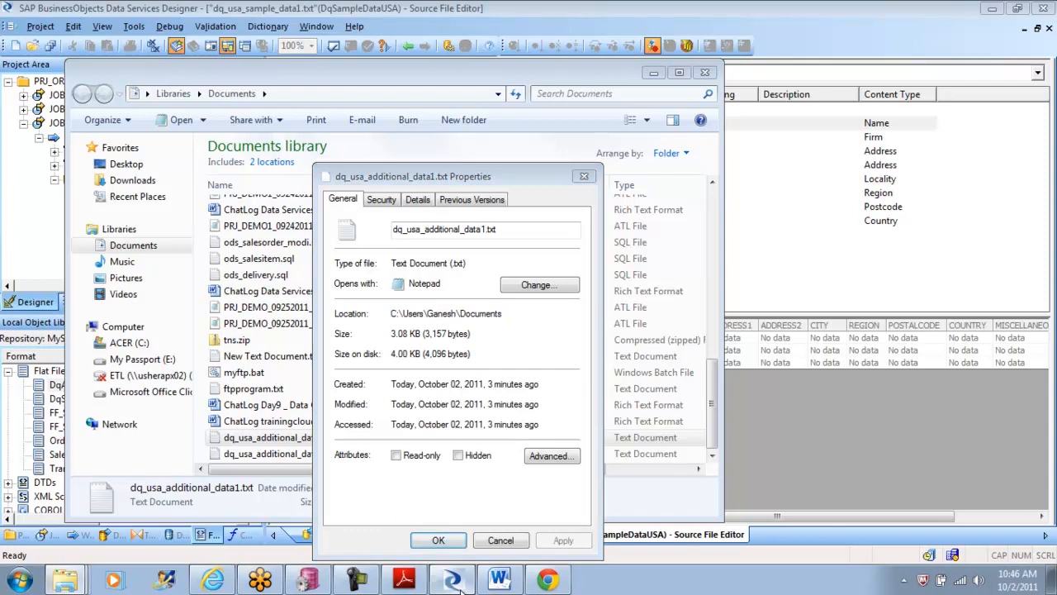
key("ctrl+v")
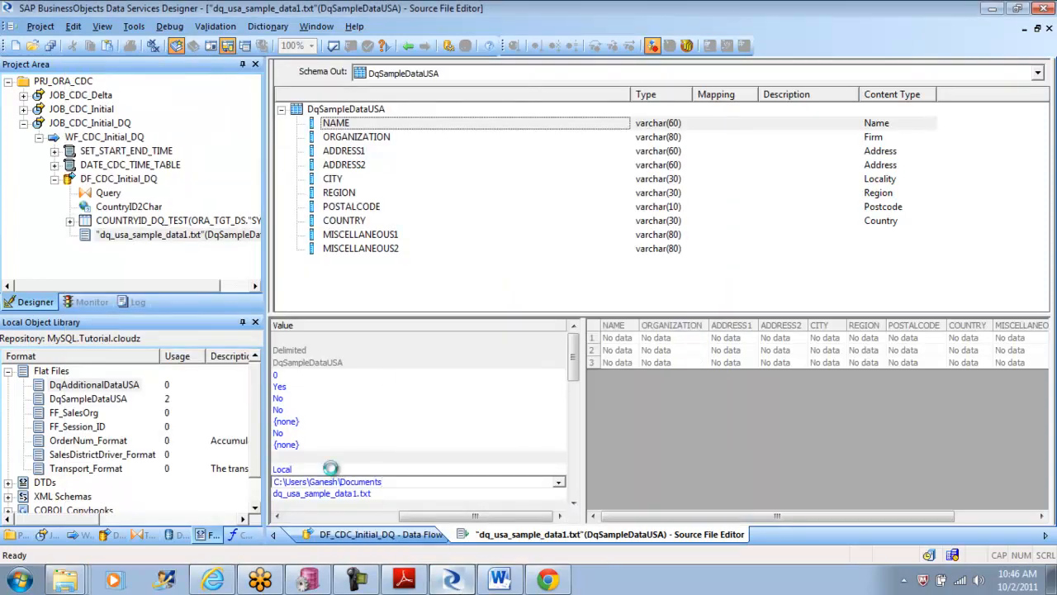
left_click(333, 468)
left_click(40, 25)
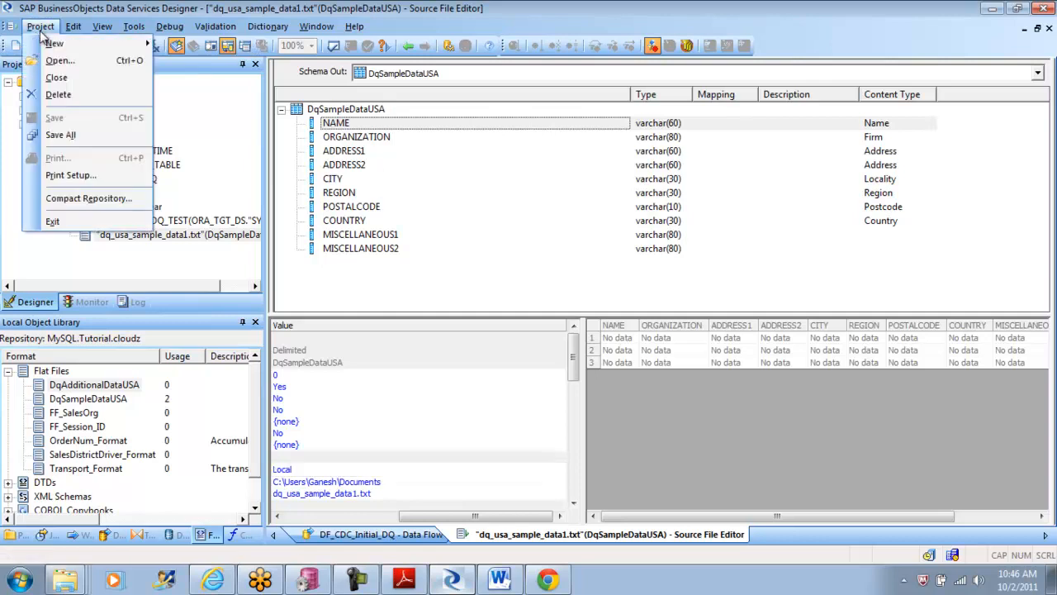
left_click(93, 139)
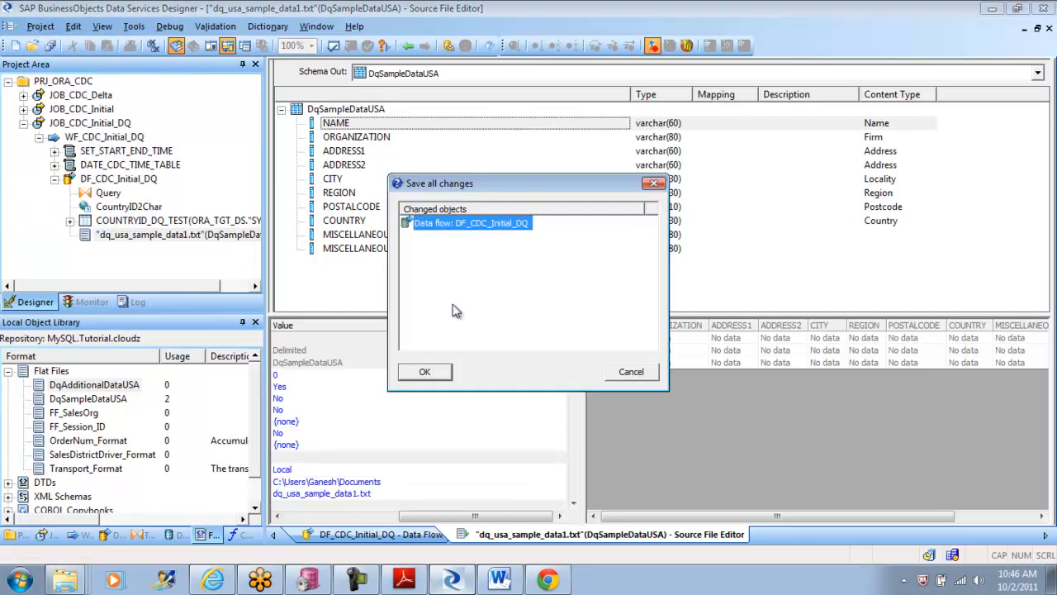
left_click(426, 371)
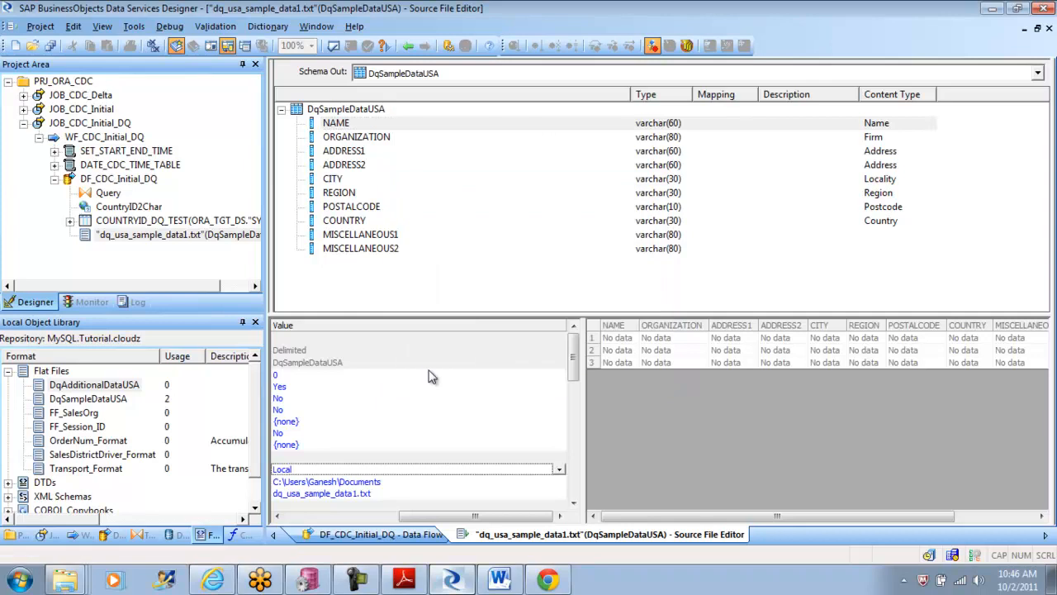
Step: Execute JOB_CDC_Initial_DQ with the default execution properties and open its error log
left_click(79, 124)
right_click(79, 127)
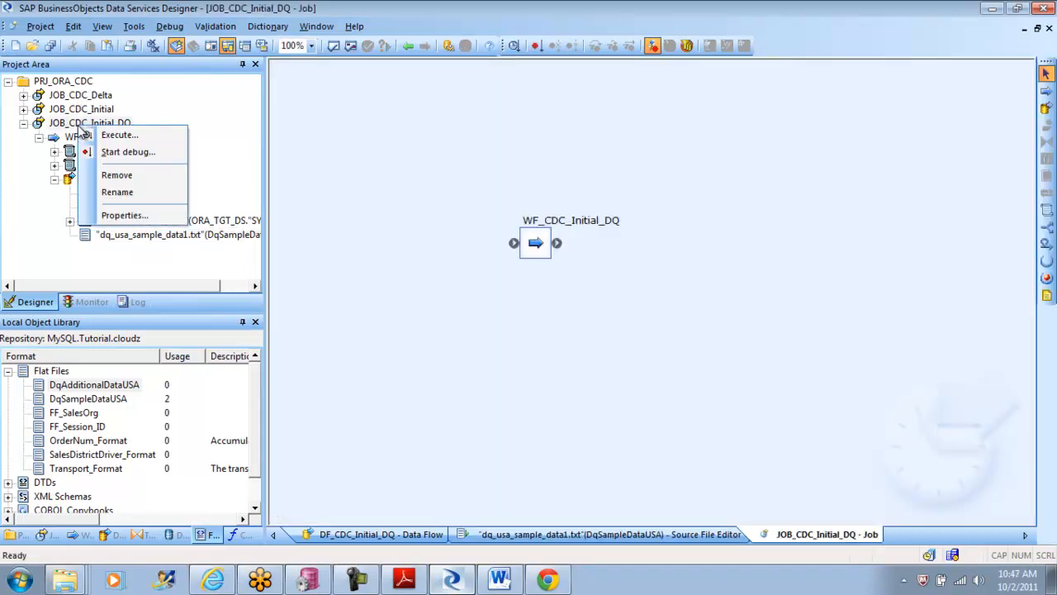
left_click(115, 135)
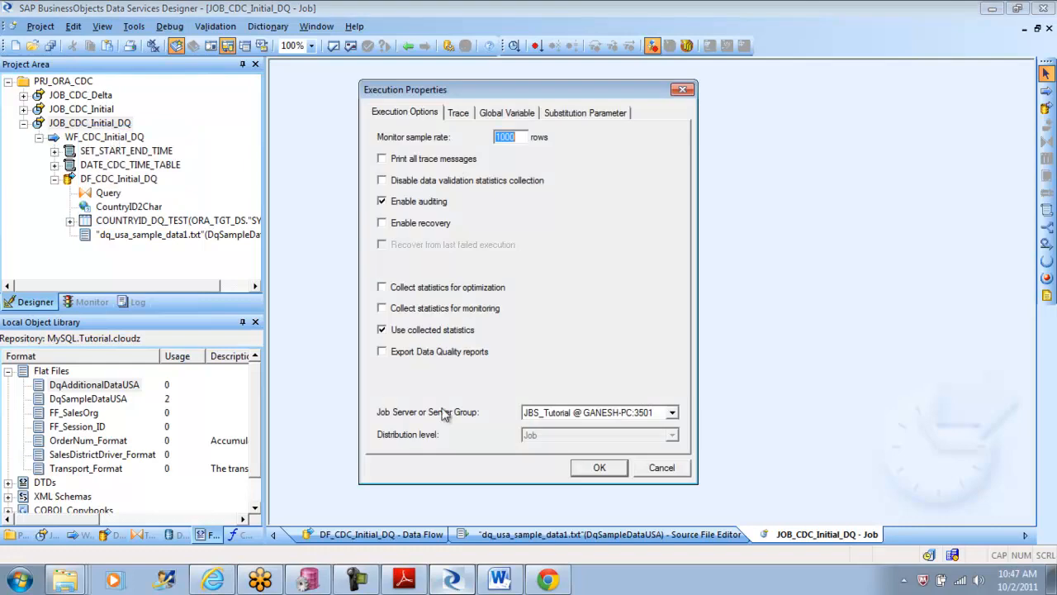
left_click(586, 466)
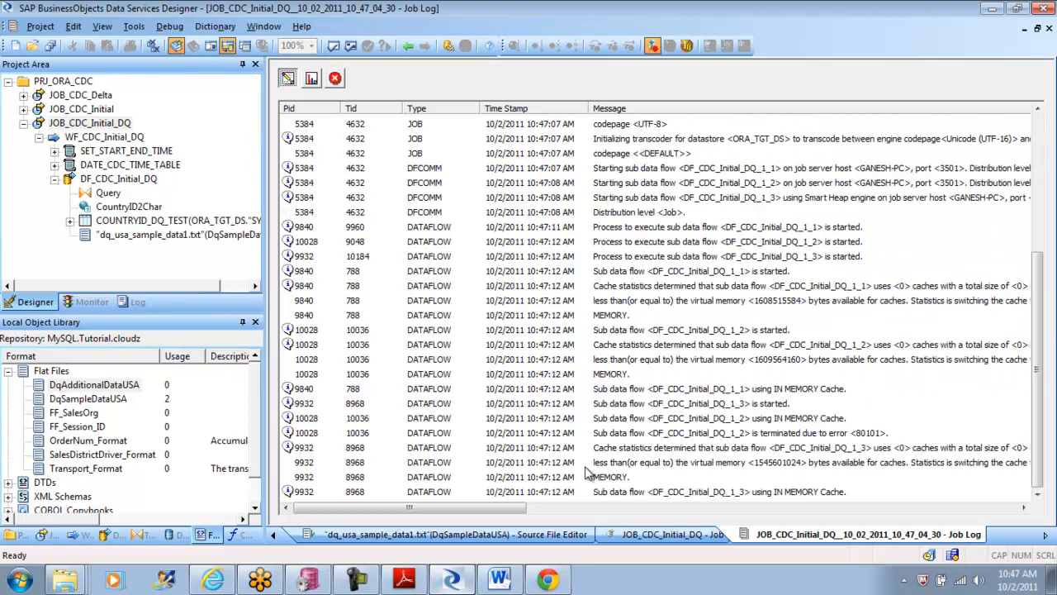
left_click(336, 79)
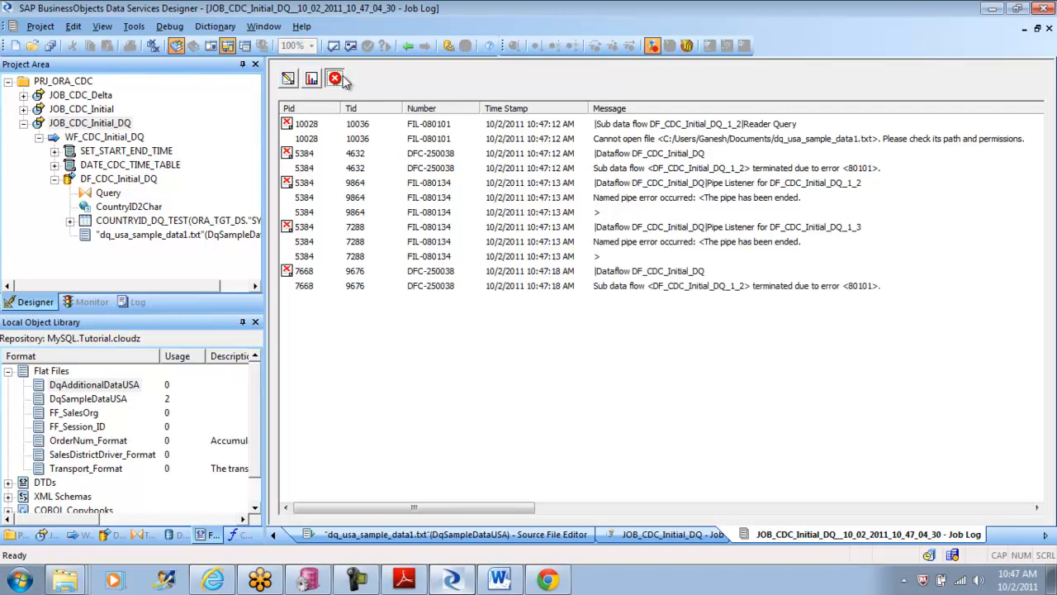
Step: Switch back to the properties of dq_usa_additional_data1.txt to check its file name and location
left_click(147, 492)
left_click(556, 175)
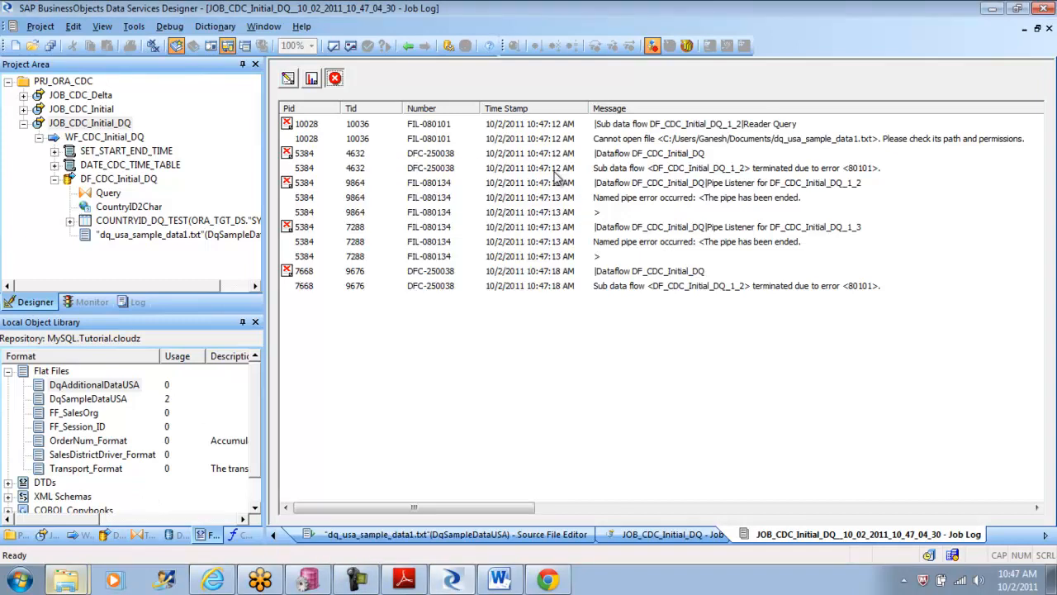
left_click(80, 575)
left_click(117, 541)
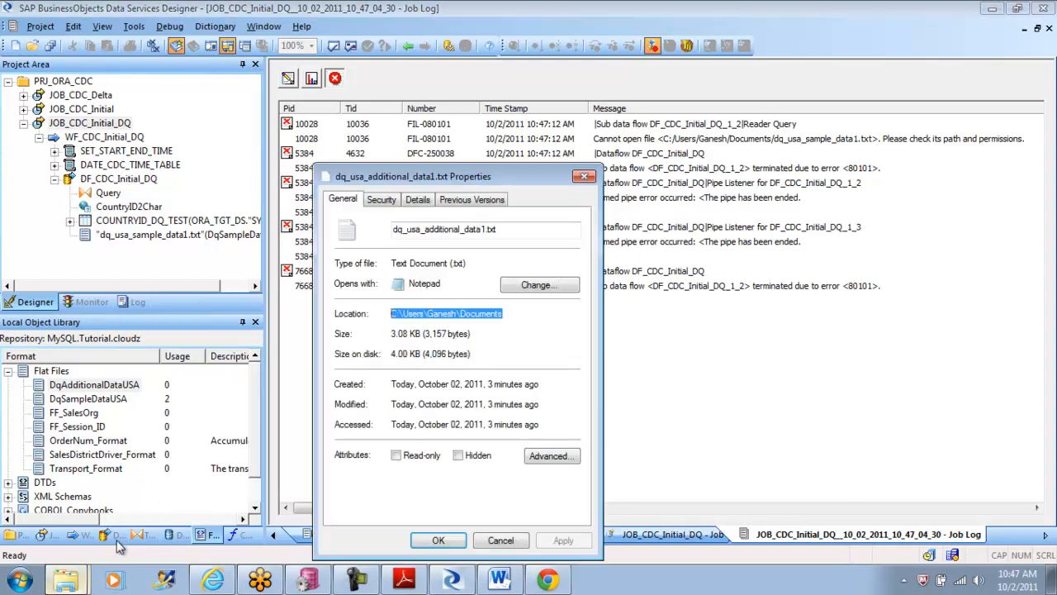
Step: Close the file properties and open dq_usa_additional_data1.txt from the Documents library in Notepad to review its records
left_click(583, 176)
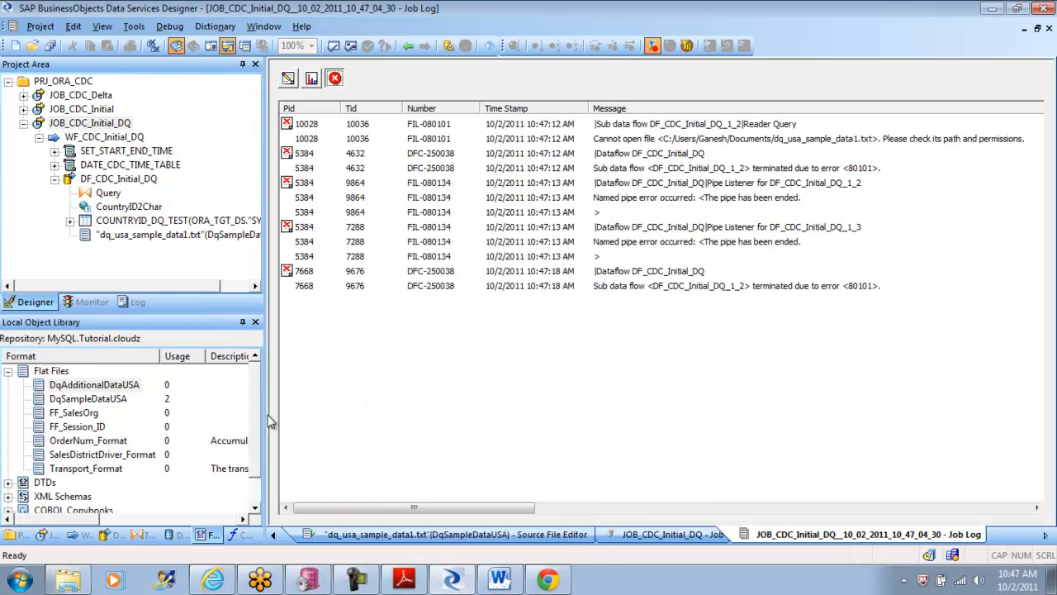
left_click(79, 578)
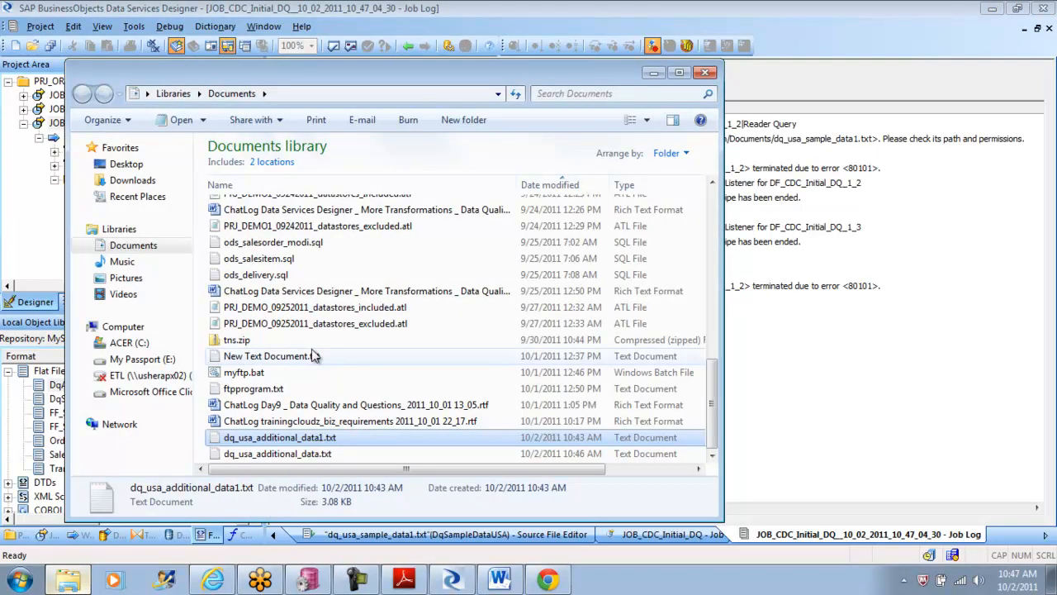
double_click(304, 437)
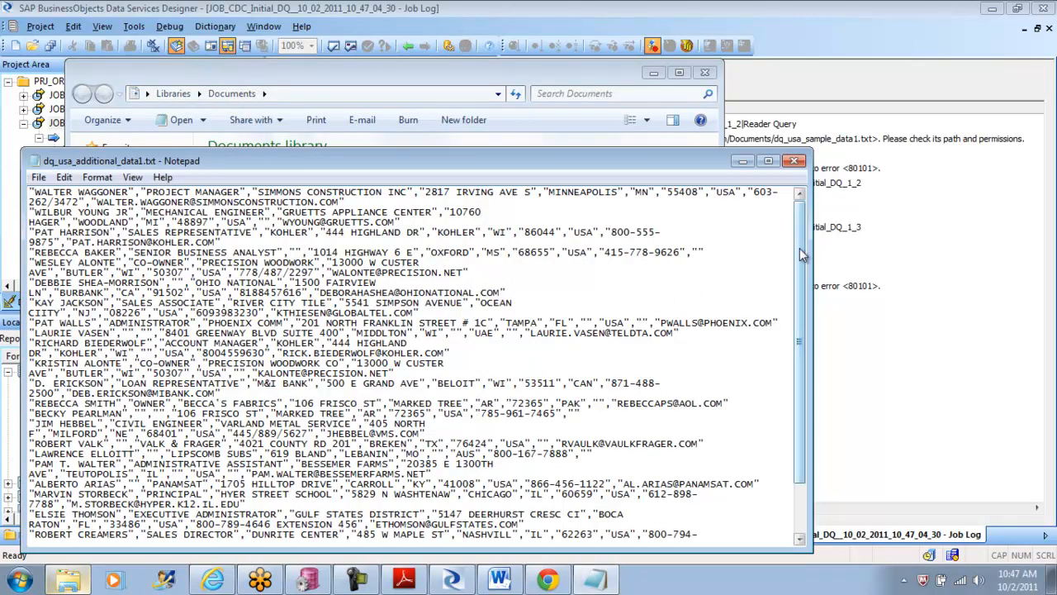
mouse_move(799, 248)
left_mouse_down()
mouse_move(799, 306)
mouse_move(792, 233)
left_mouse_up()
left_click(795, 162)
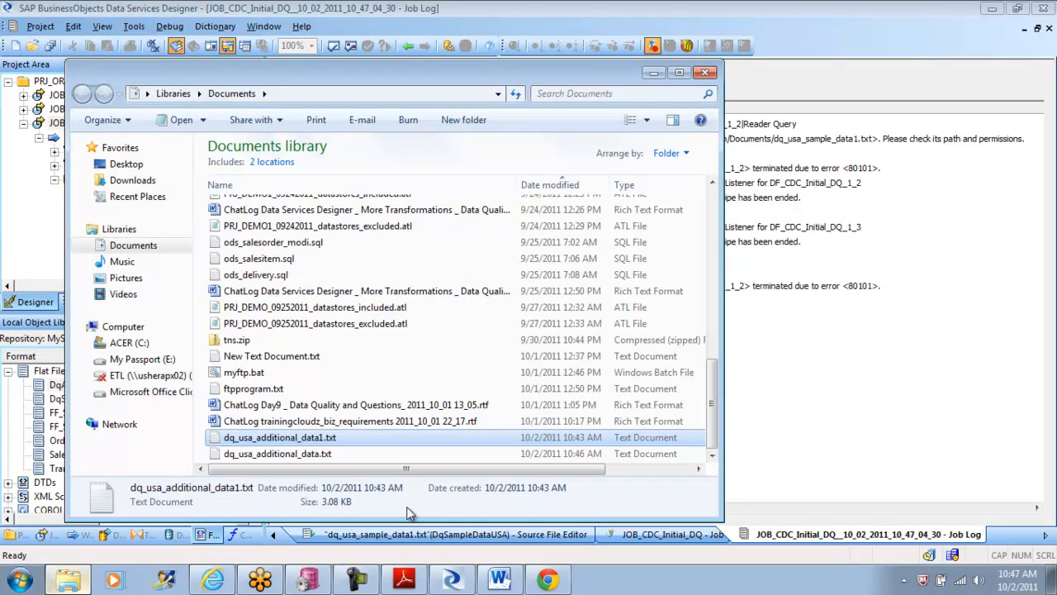
Step: Examine the security permissions of dq_usa_additional_data1.txt for its listed users and groups, leaving them unedited
right_click(285, 442)
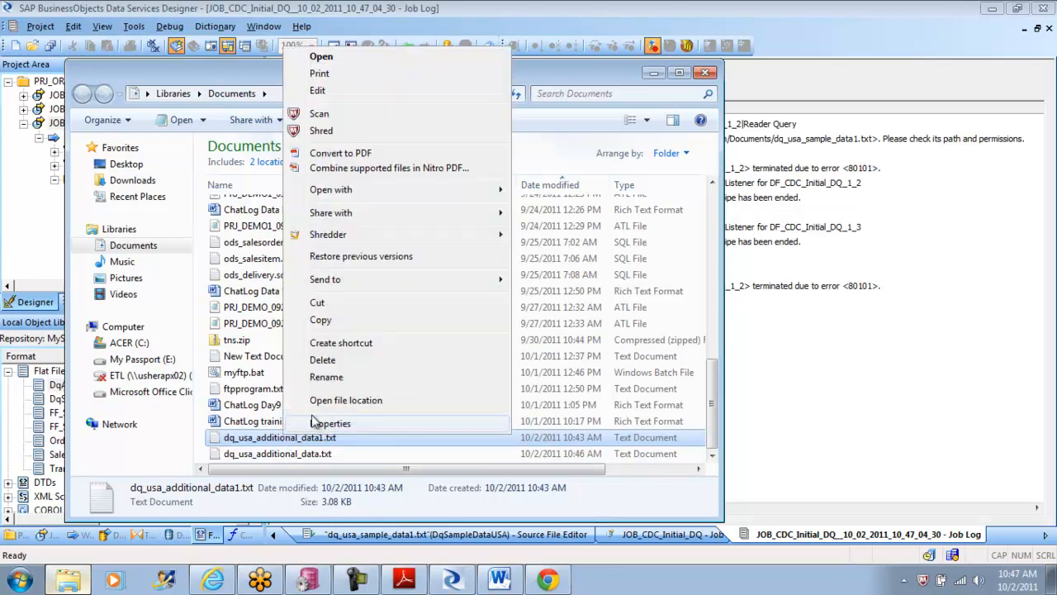
left_click(331, 424)
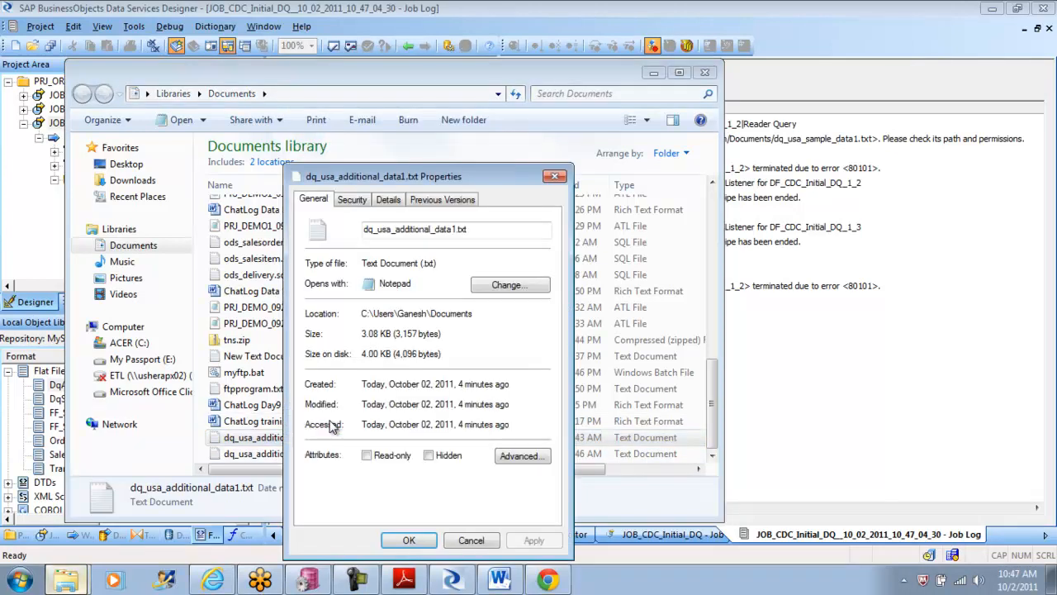
left_click(355, 206)
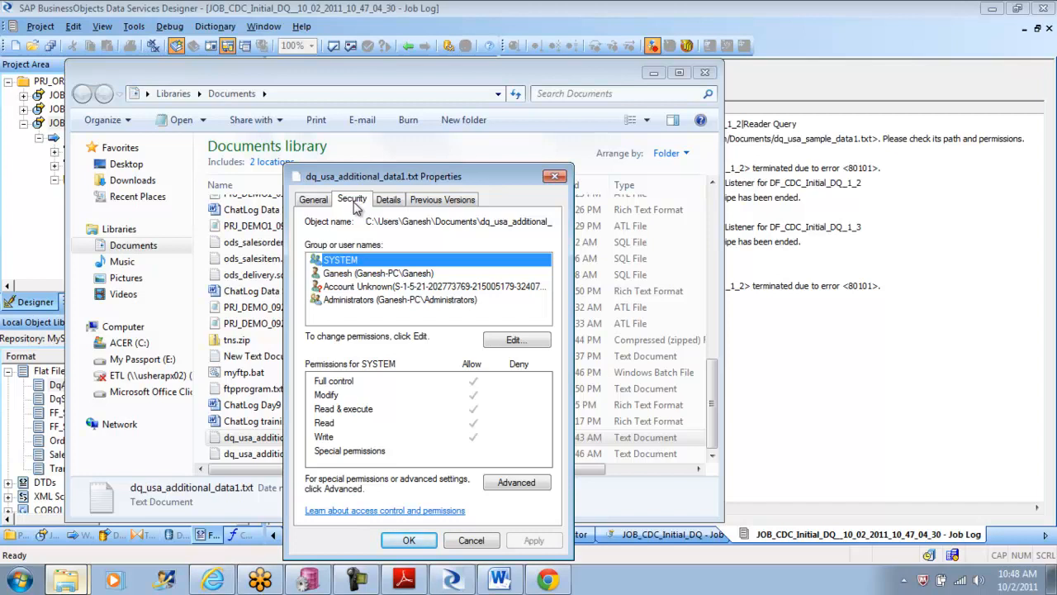
left_click(368, 278)
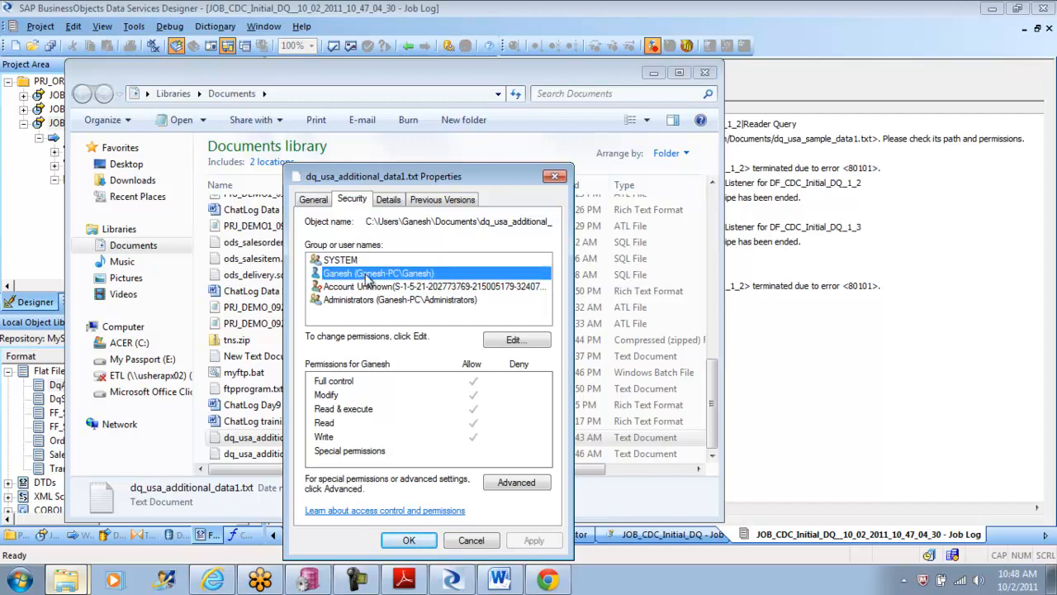
left_click(361, 288)
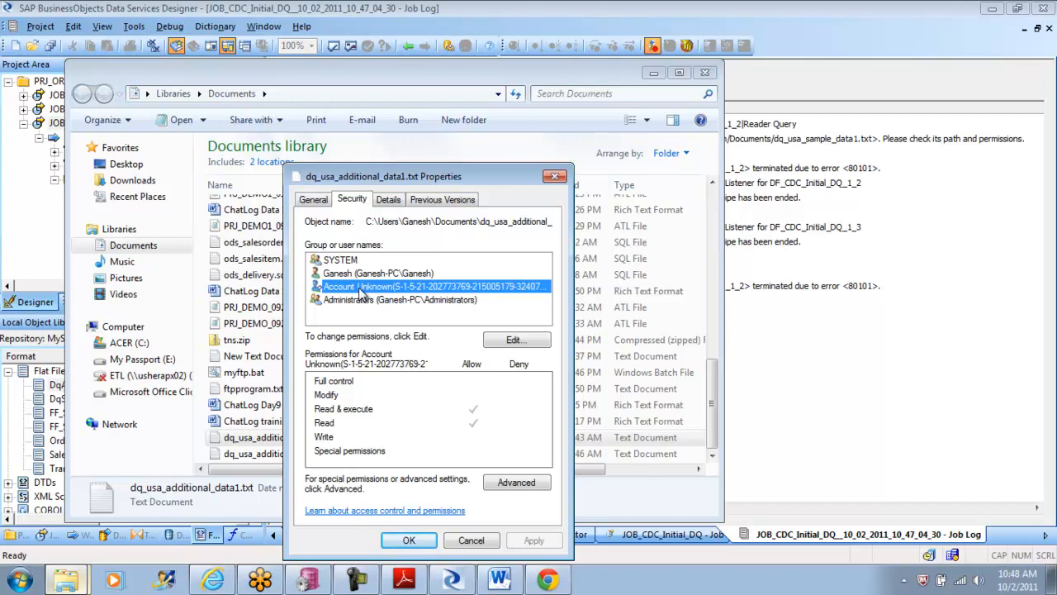
left_click(516, 342)
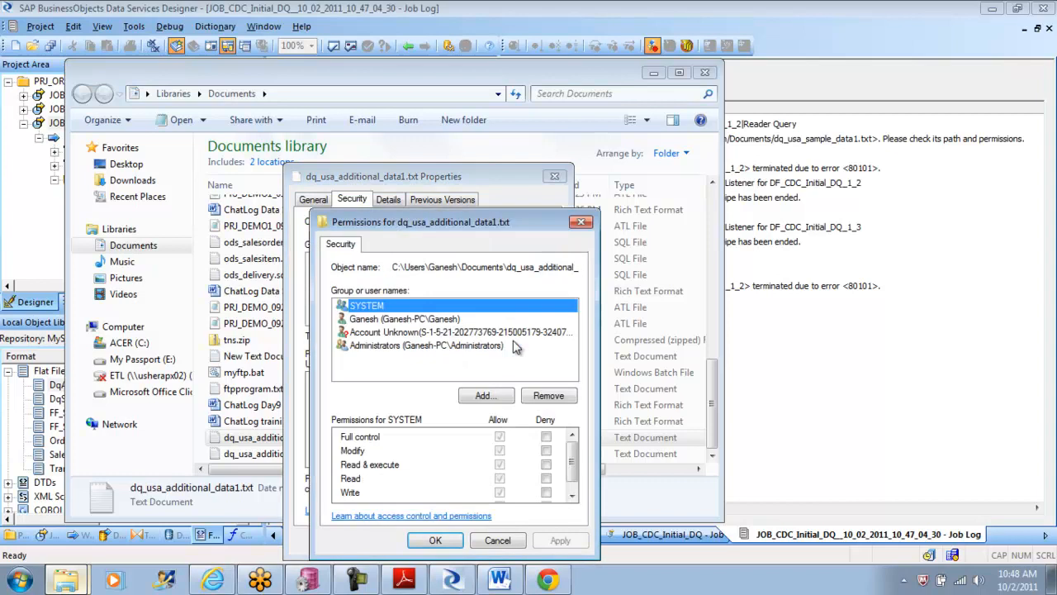
left_click(497, 540)
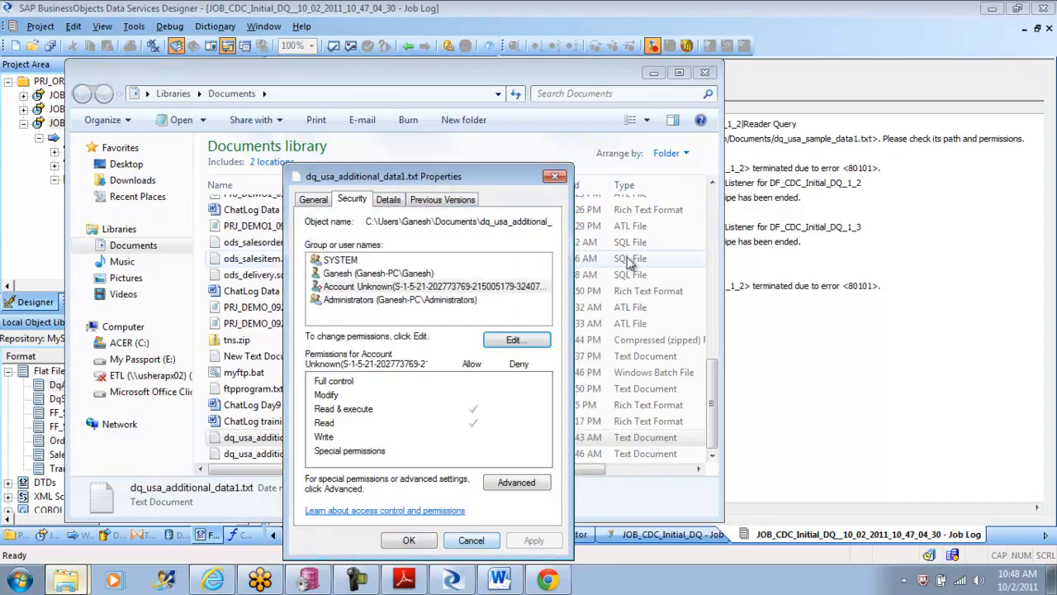
left_click(472, 540)
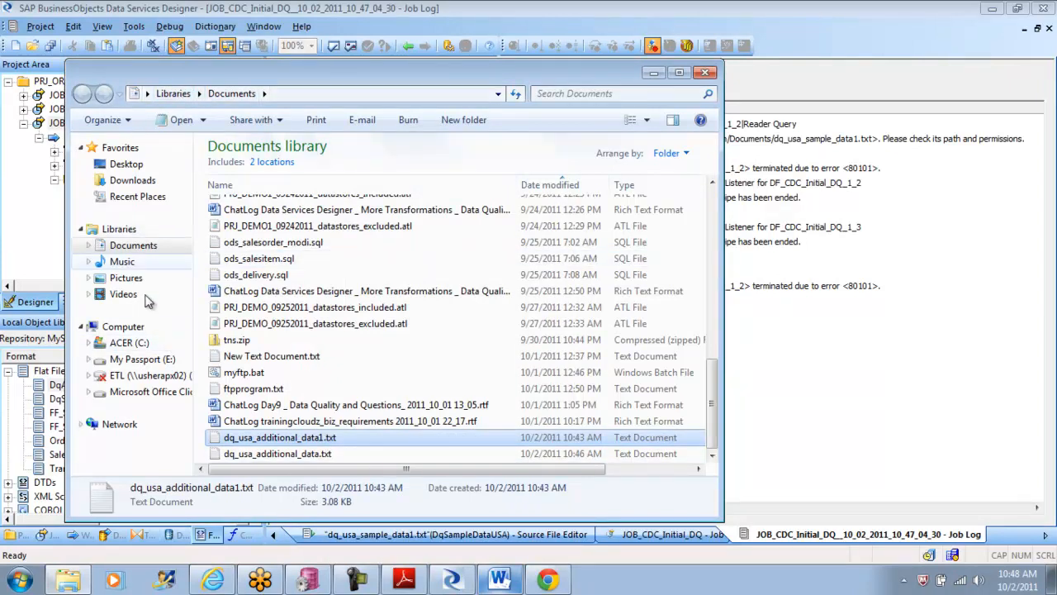
Step: Paste the copied dq_usa_additional_data1.txt into the Tutorial Files folder of BusinessObjects Data Services under Program Files (x86) on drive C
left_click(139, 342)
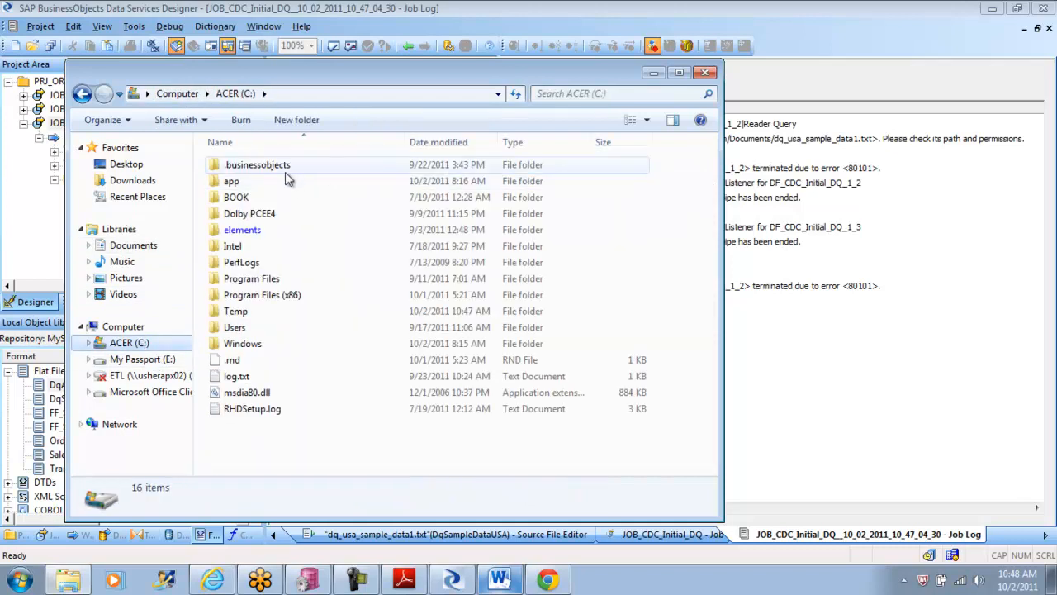
double_click(279, 299)
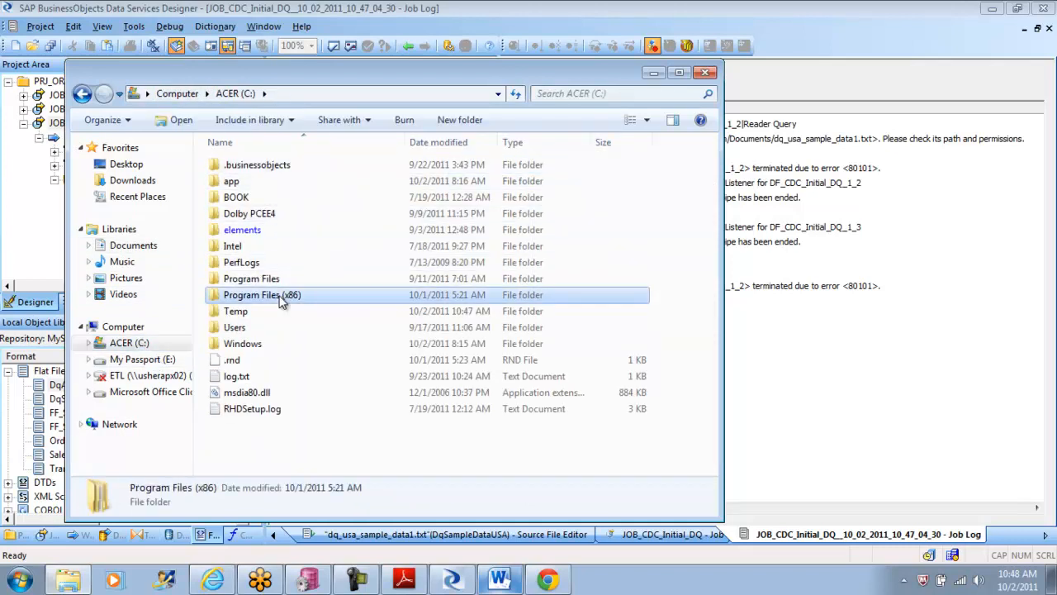
left_click(280, 234)
double_click(280, 236)
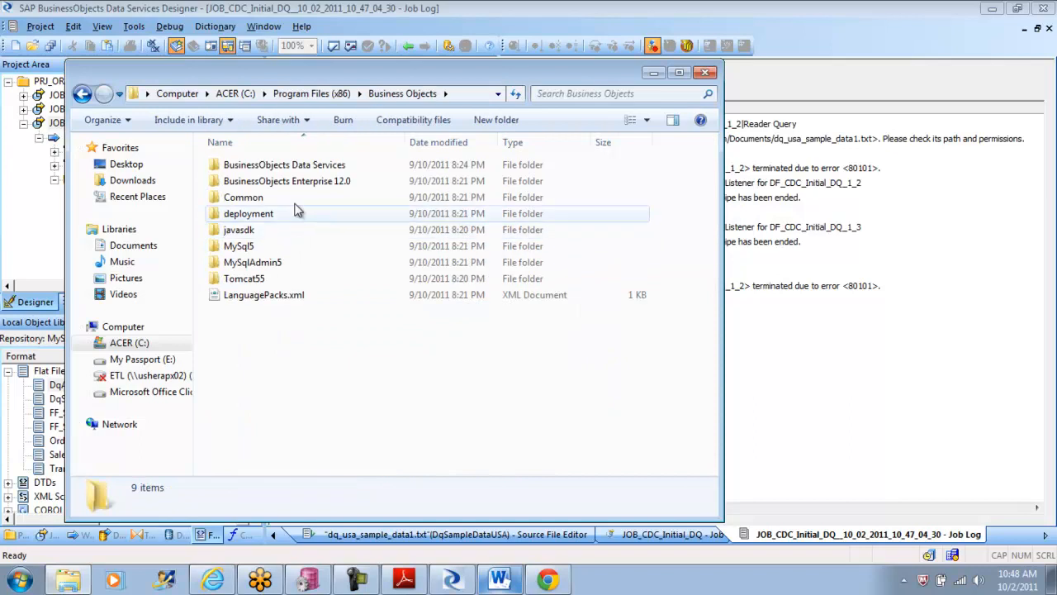
left_click(310, 167)
double_click(309, 167)
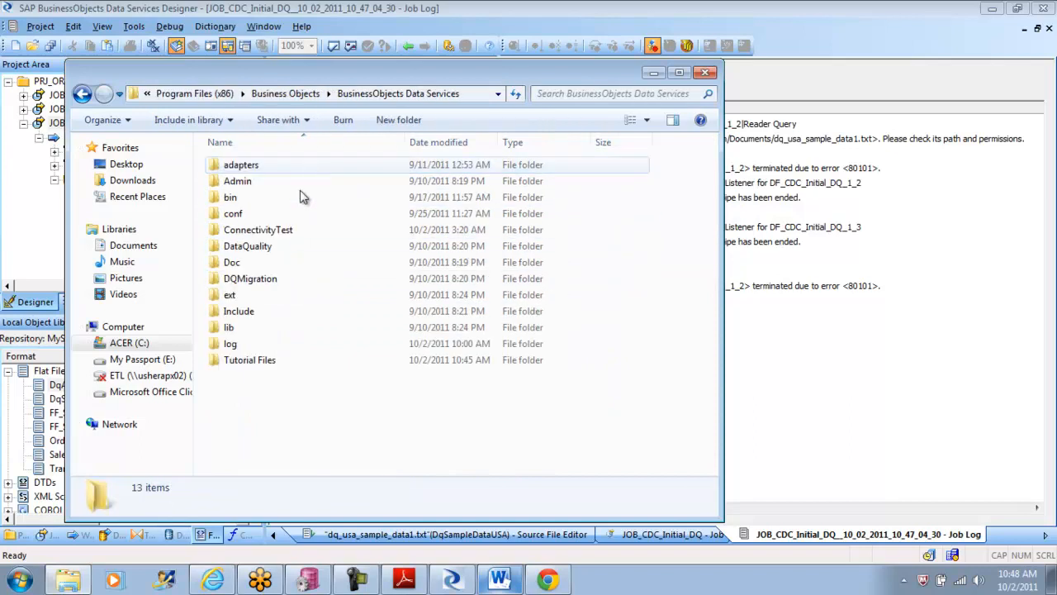
left_click(263, 360)
double_click(260, 360)
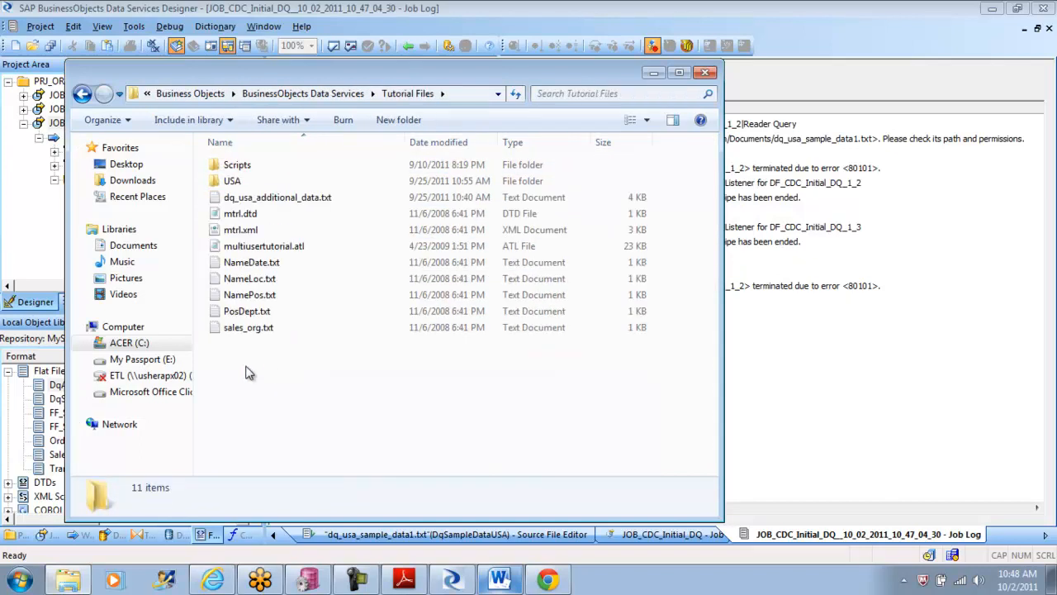
right_click(246, 372)
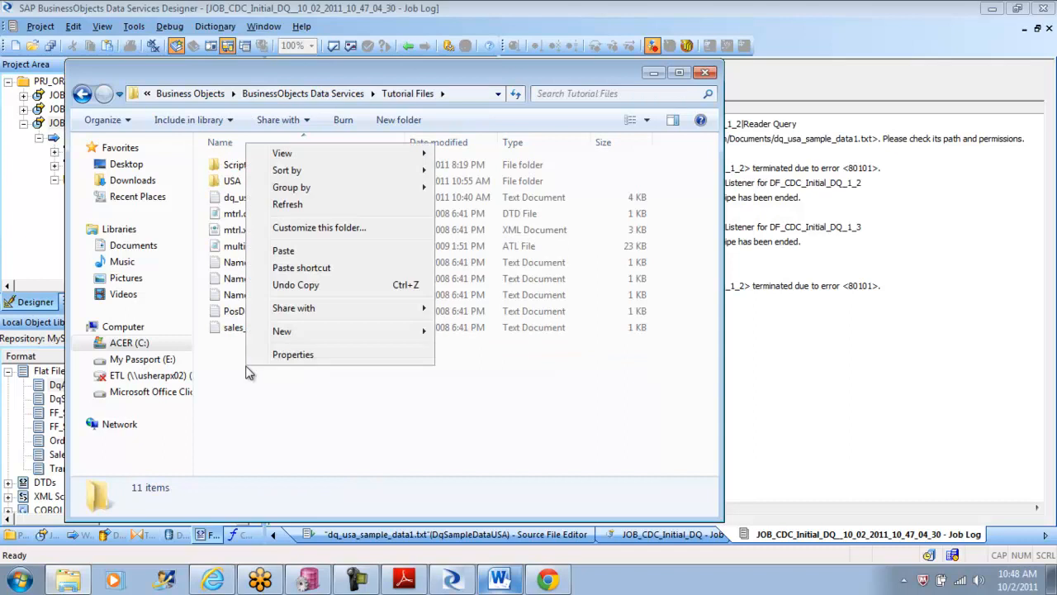
left_click(304, 250)
left_click(520, 352)
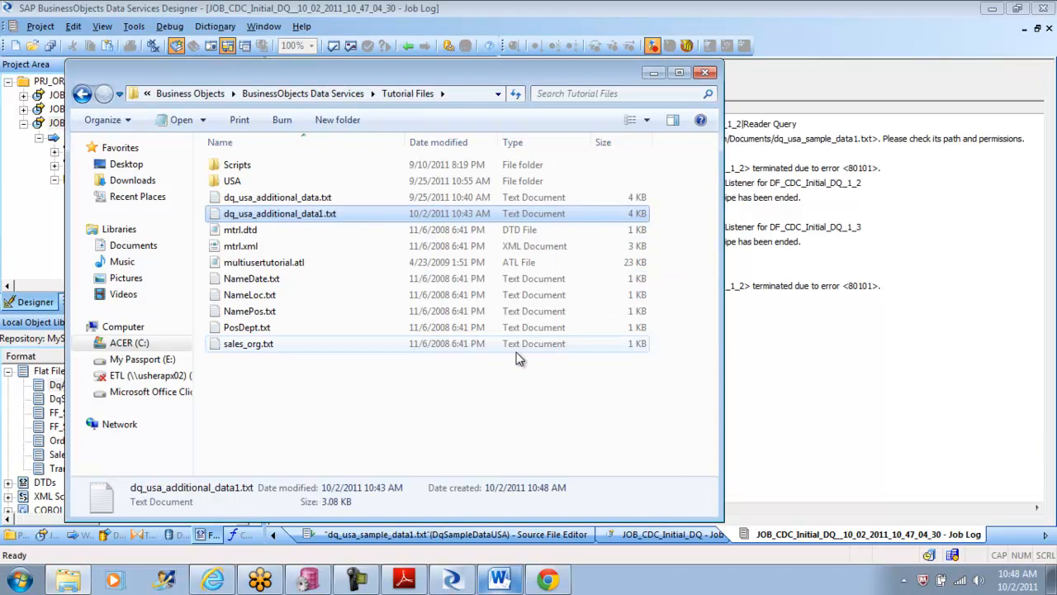
Step: Open the properties of the pasted dq_usa_additional_data1.txt and copy its full folder location
right_click(315, 216)
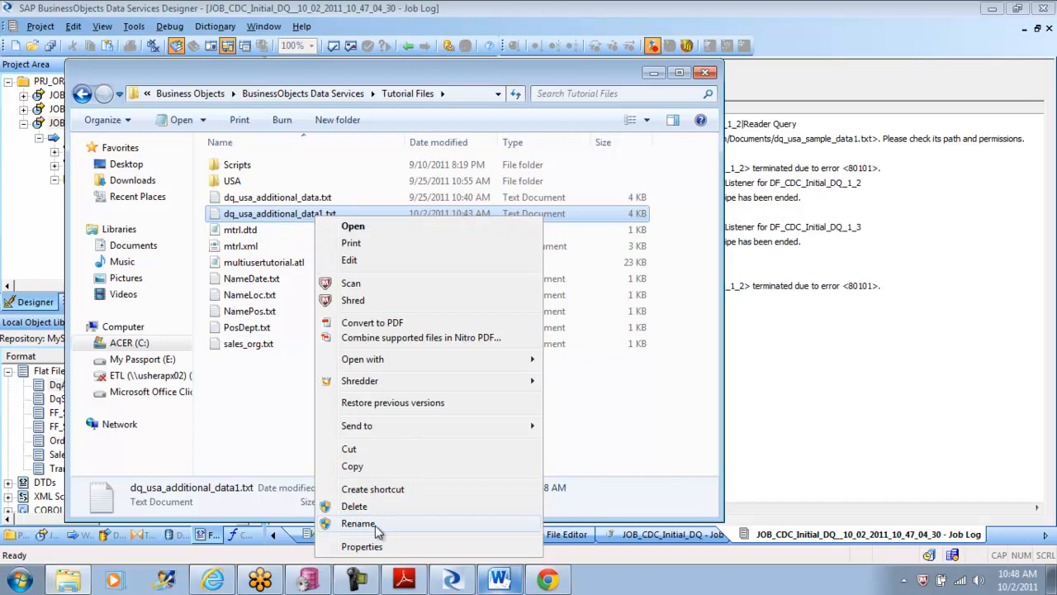
left_click(375, 546)
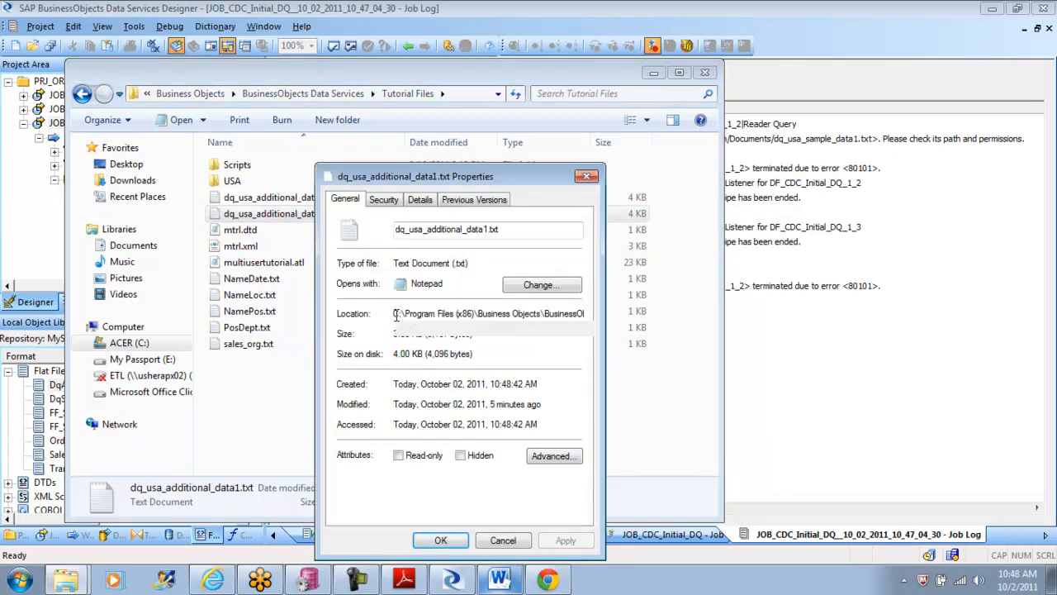
left_click_drag(395, 314, 620, 337)
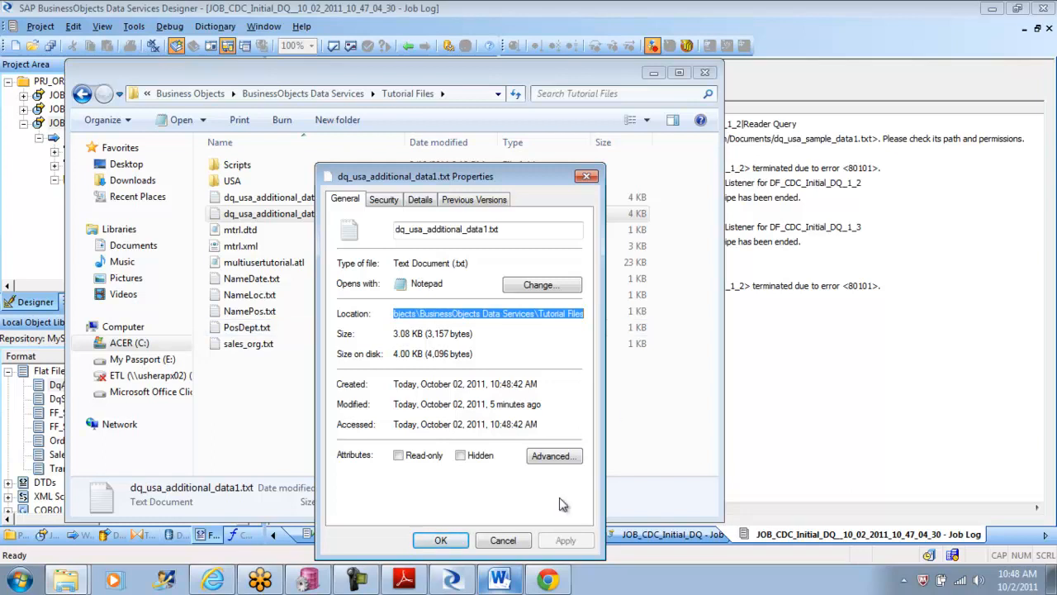
Step: Return to Data Services Designer and open the flat file source dq_usa_sample_data1.txt within data flow DF_CDC_Initial_DQ
left_click(463, 583)
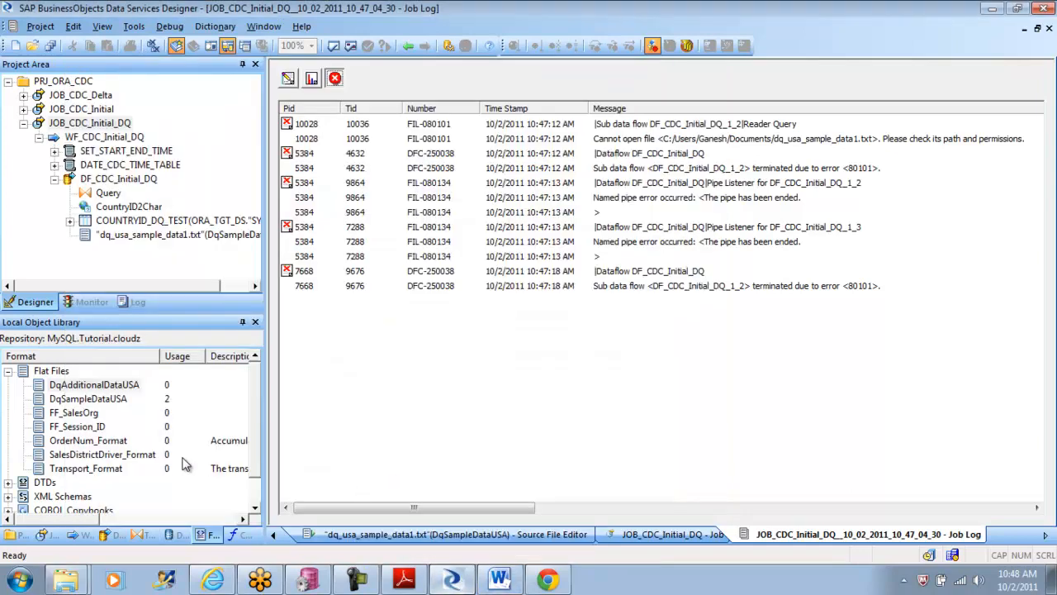
double_click(90, 123)
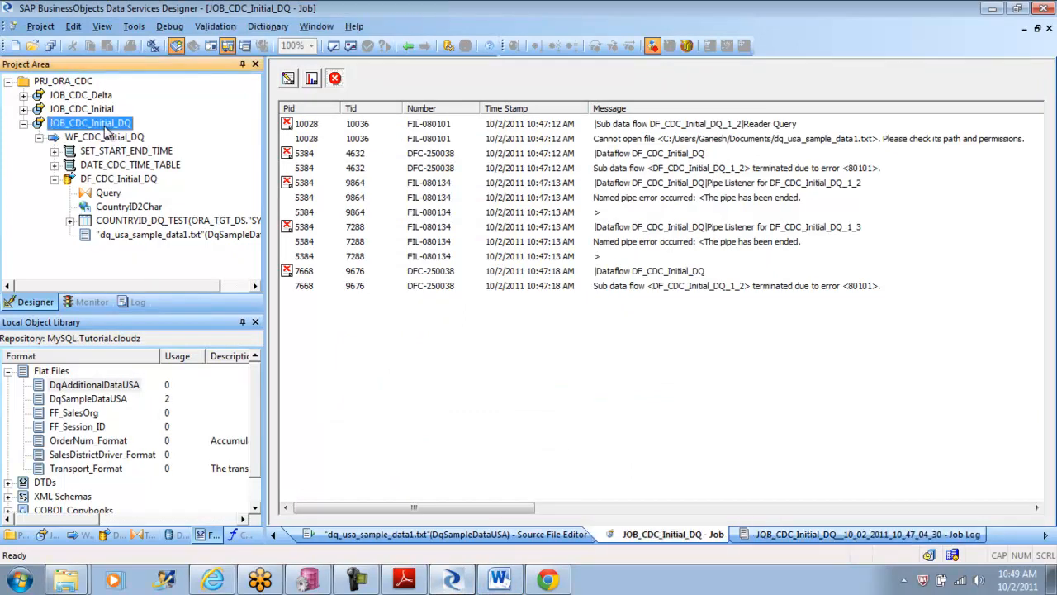
double_click(552, 243)
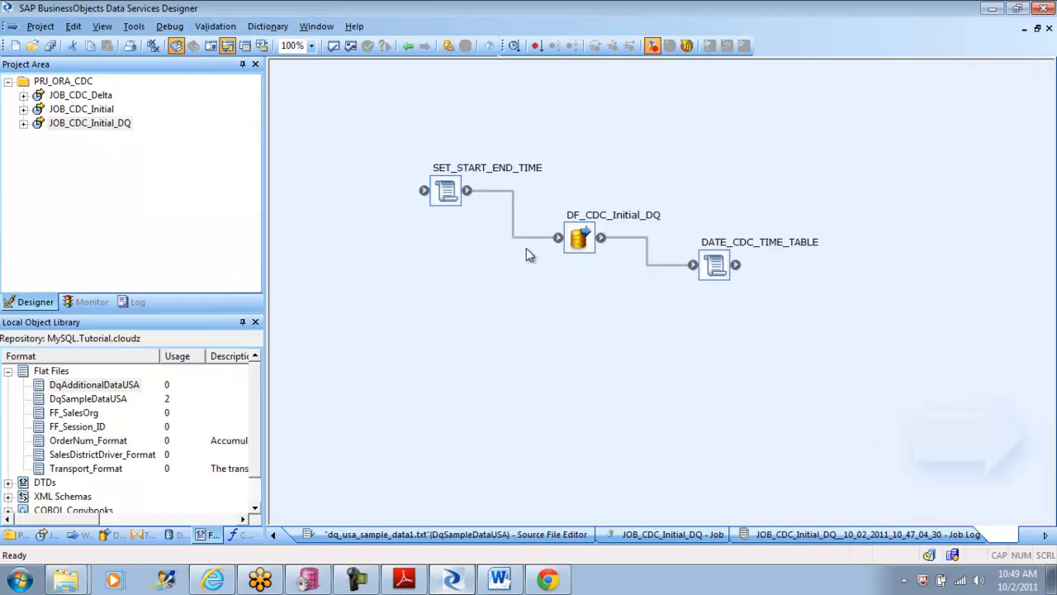
double_click(580, 237)
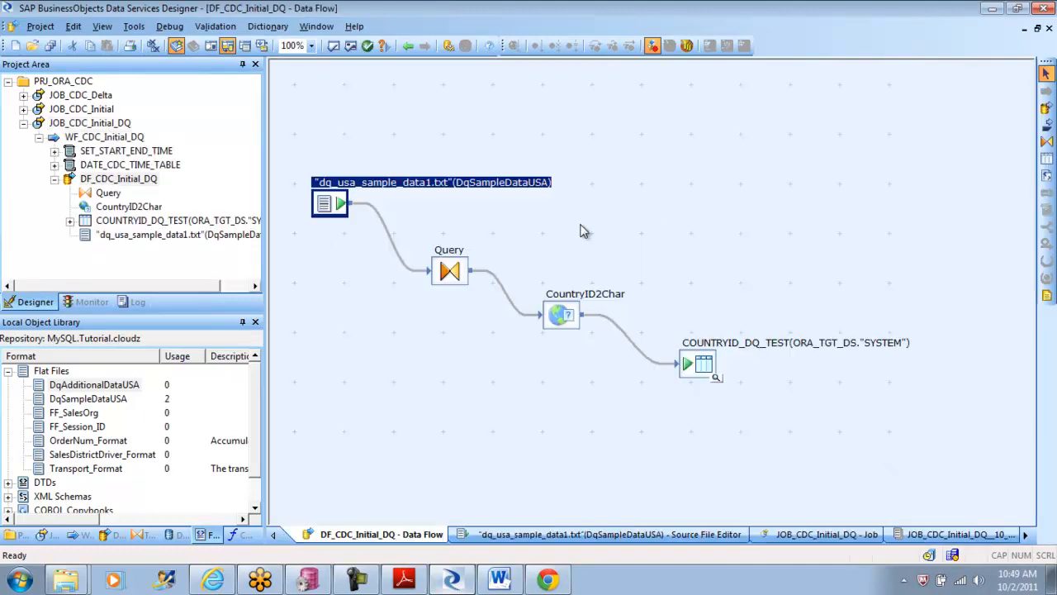
double_click(336, 208)
Step: Set the source's root directory to C:\Program Files (x86)\Business Objects\BusinessObjects Data Services\Tutorial Files and save the changed data flow
left_click(401, 482)
key("BackSpace")
key("BackSpace")
key("BackSpace")
key("BackSpace")
key("BackSpace")
key("BackSpace")
key("BackSpace")
key("BackSpace")
key("BackSpace")
key("BackSpace")
key("BackSpace")
key("BackSpace")
key("BackSpace")
key("BackSpace")
key("BackSpace")
key("BackSpace")
key("BackSpace")
key("BackSpace")
key("BackSpace")
key("BackSpace")
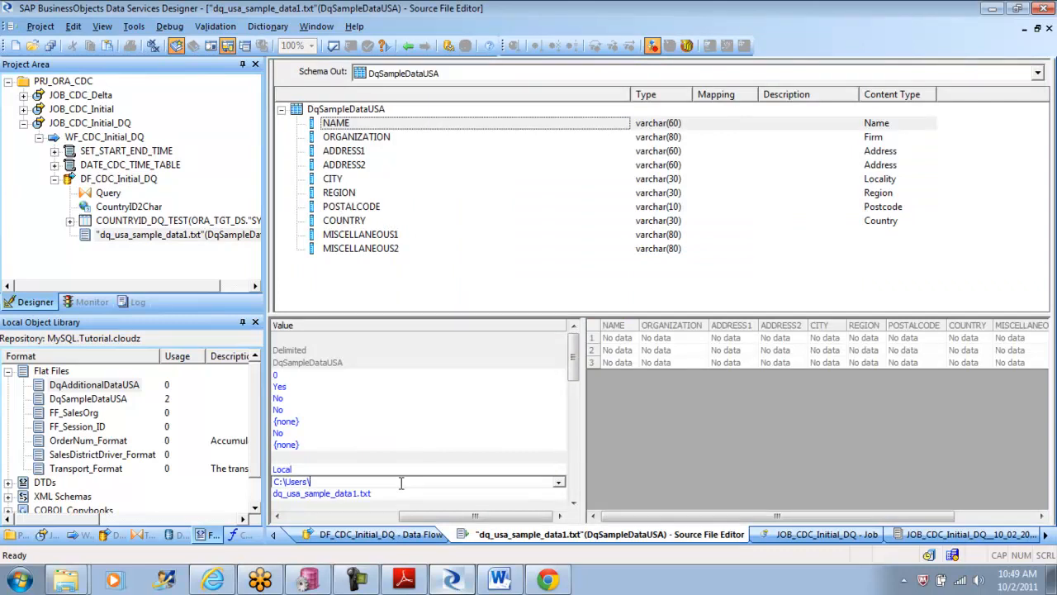
key("ctrl+v")
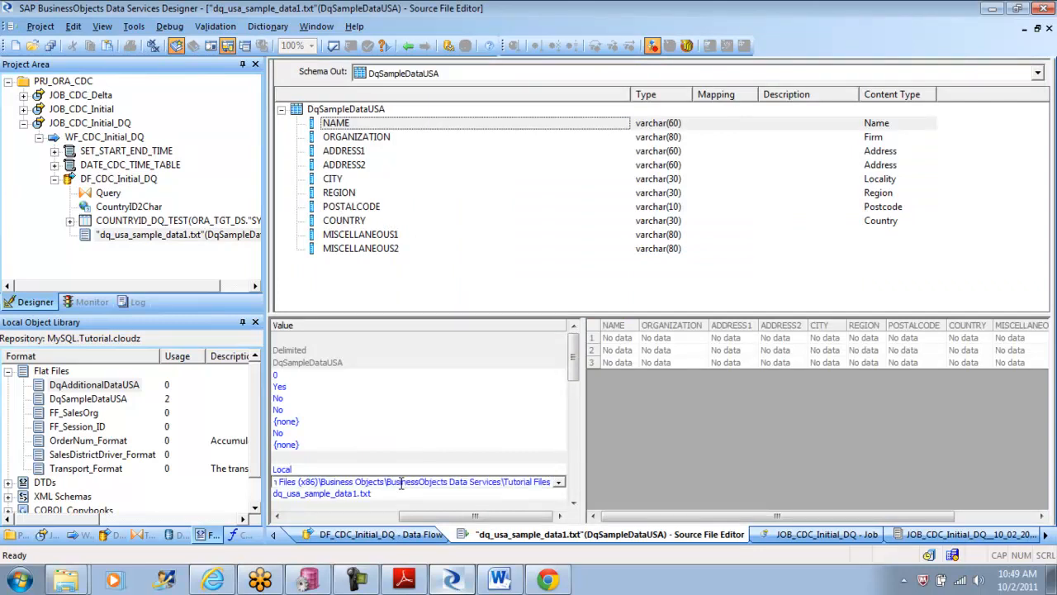
left_click(41, 27)
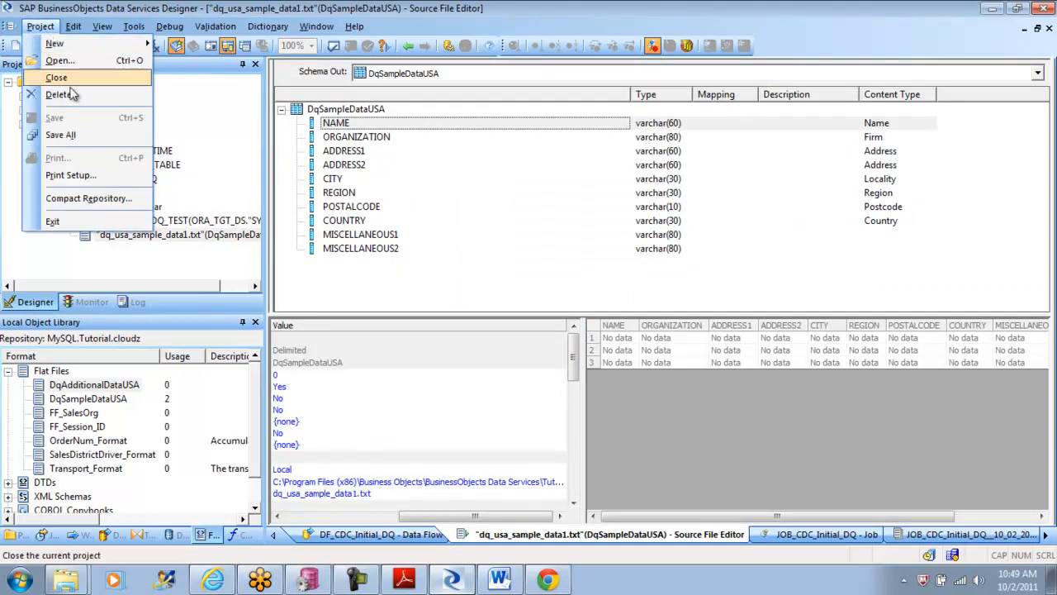
left_click(64, 136)
left_click(436, 373)
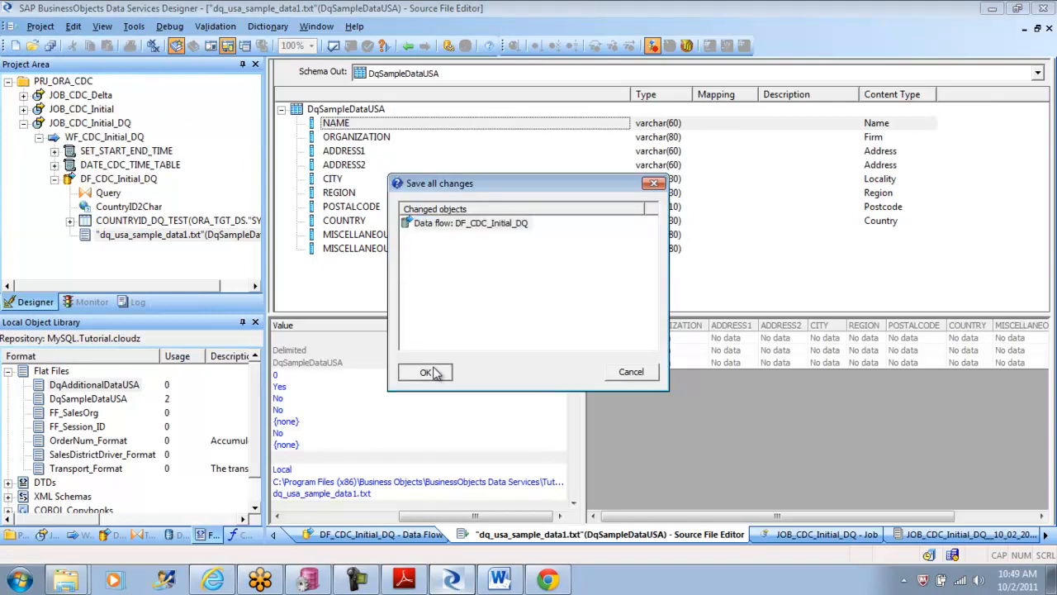
Step: Execute JOB_CDC_Initial_DQ with the default execution properties, saving the changed data flow DF_CDC_Initial_DQ
left_click(408, 46)
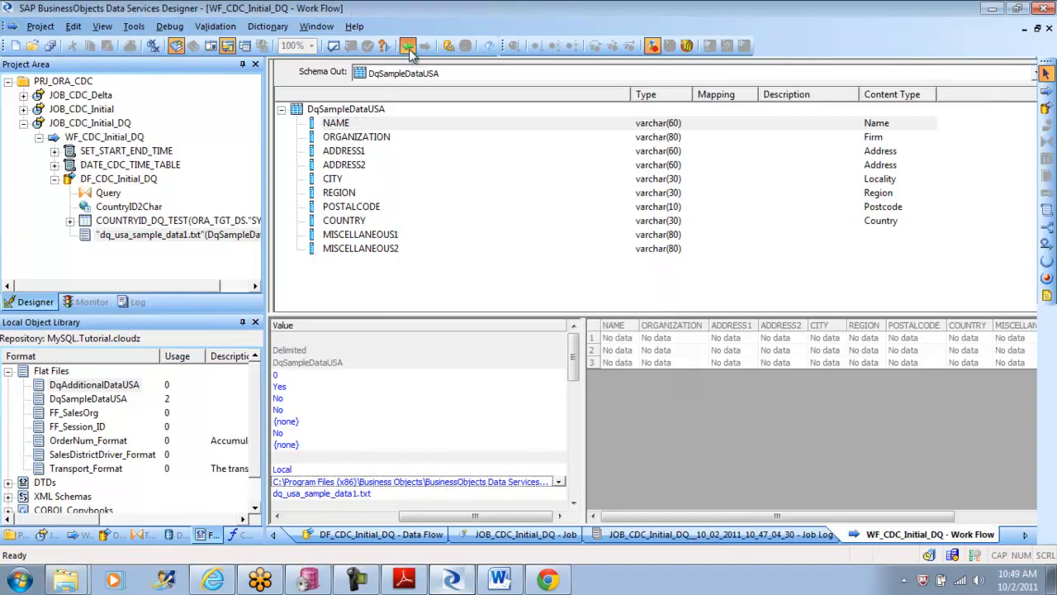
left_click(408, 46)
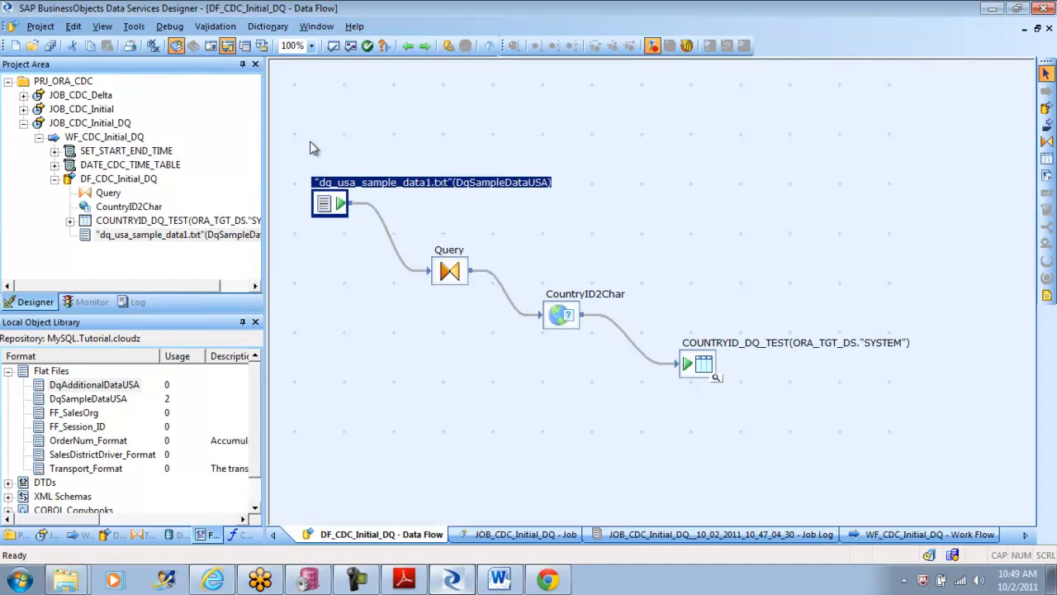
right_click(111, 127)
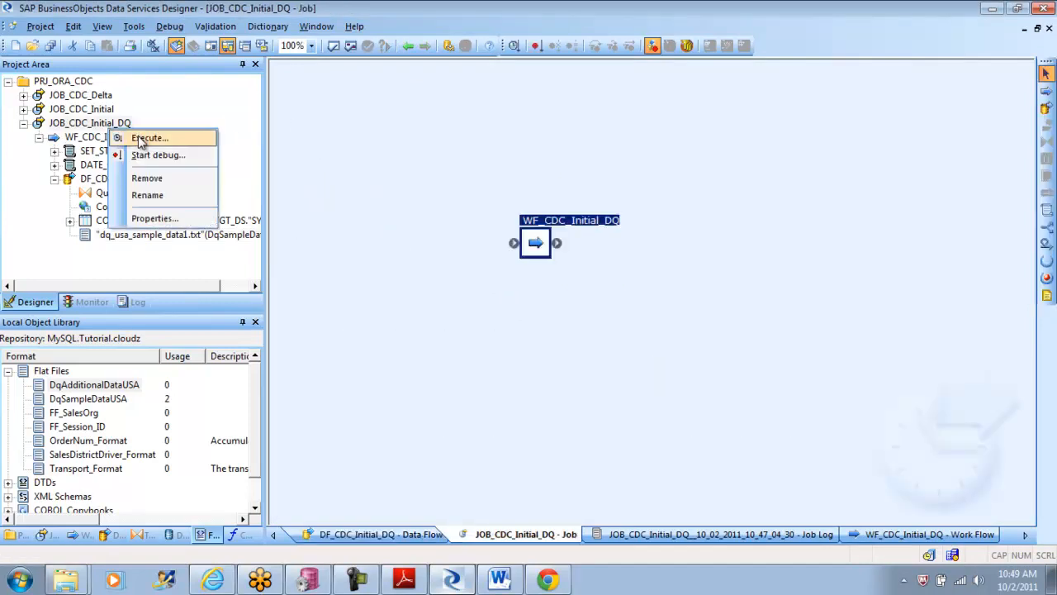
left_click(145, 138)
left_click(428, 372)
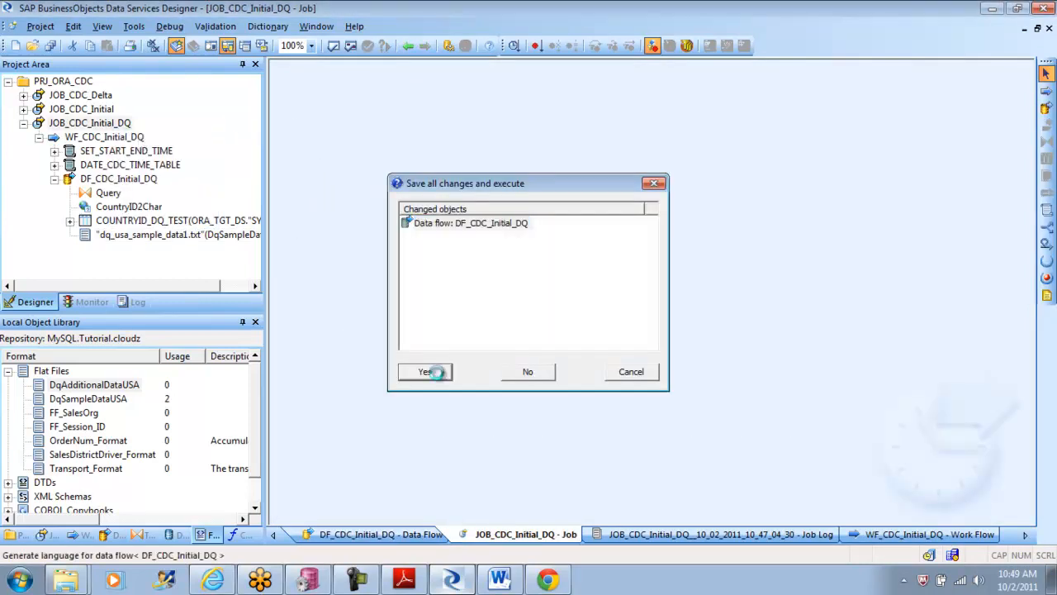
left_click(601, 466)
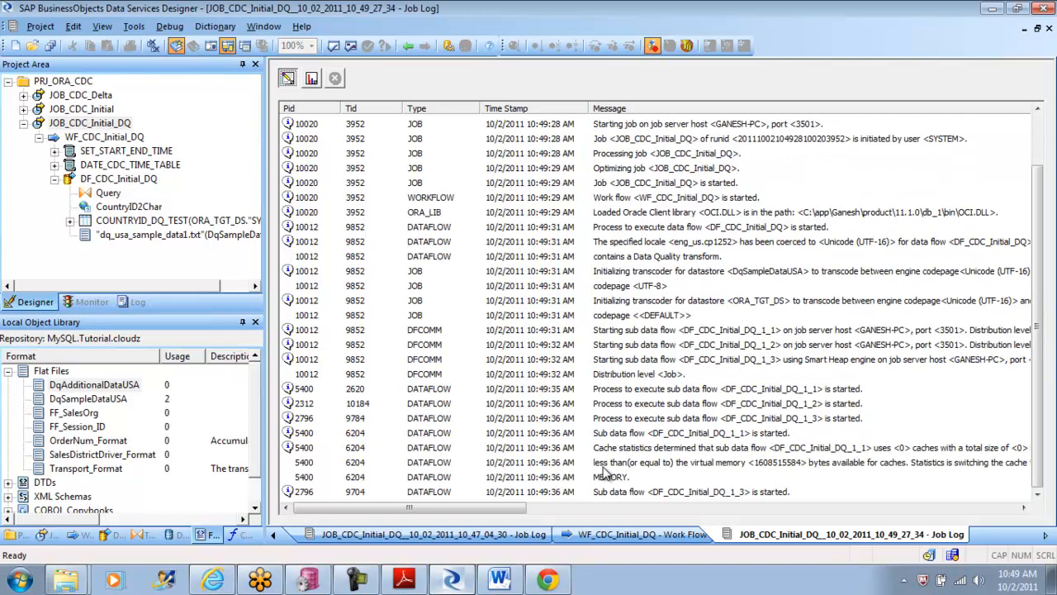
Step: Review the monitor and error logs of the last JOB_CDC_Initial_DQ run, and return to data flow DF_CDC_Initial_DQ
left_click(313, 79)
left_click(335, 78)
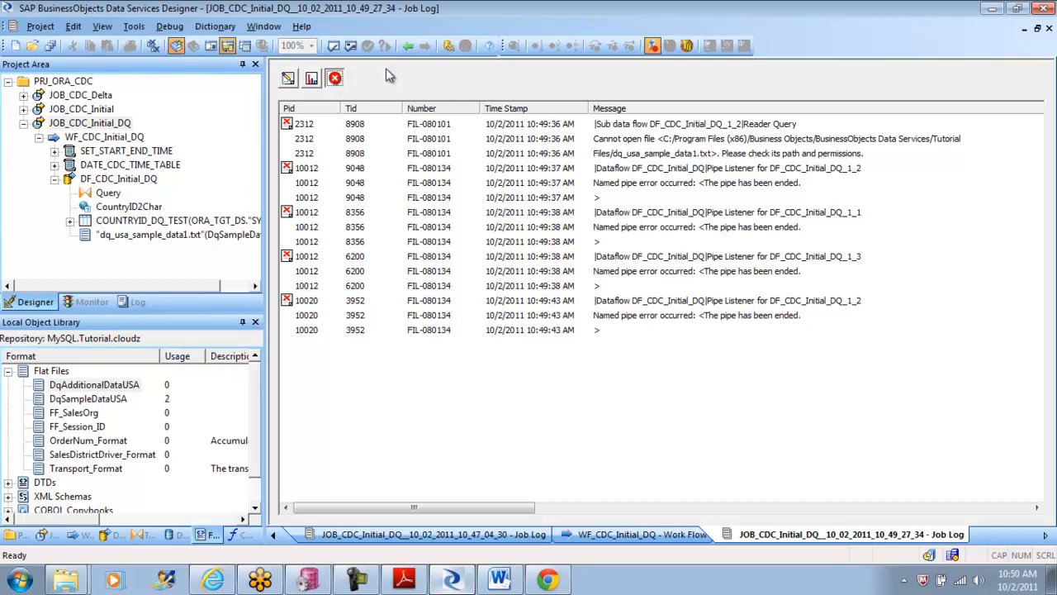
left_click(408, 47)
left_click(408, 46)
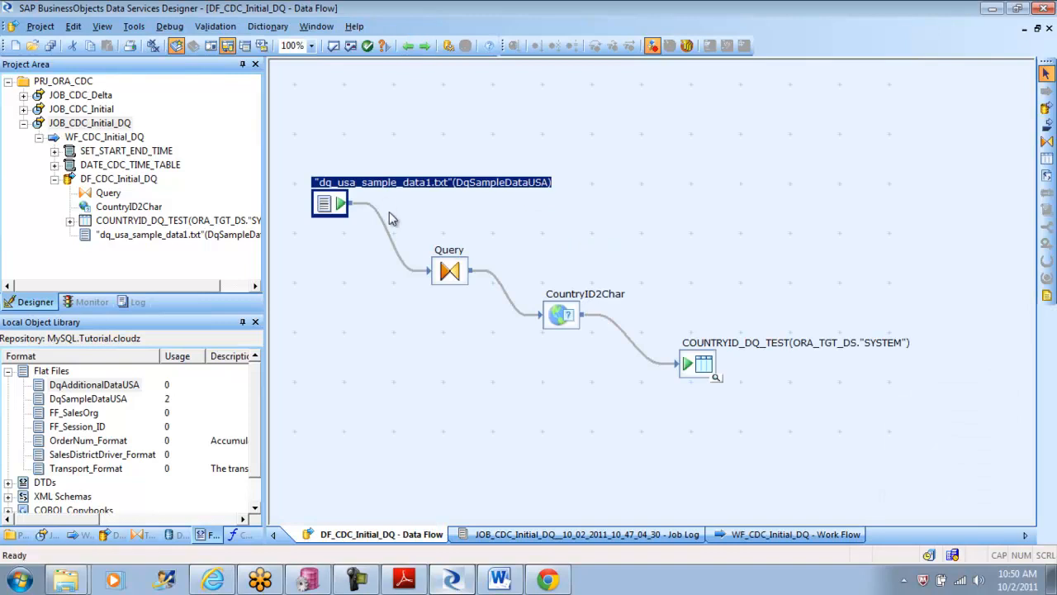
Step: Check the root directory and file name in the DqSampleDataUSA file format, and close it without saving
double_click(94, 401)
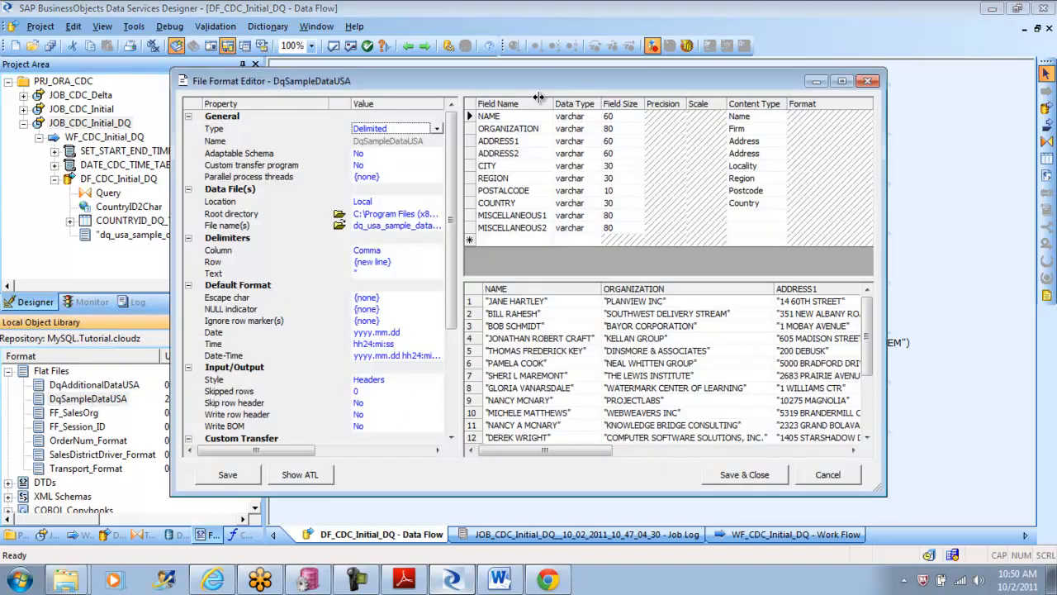
left_click_drag(530, 86, 528, 54)
left_click(403, 187)
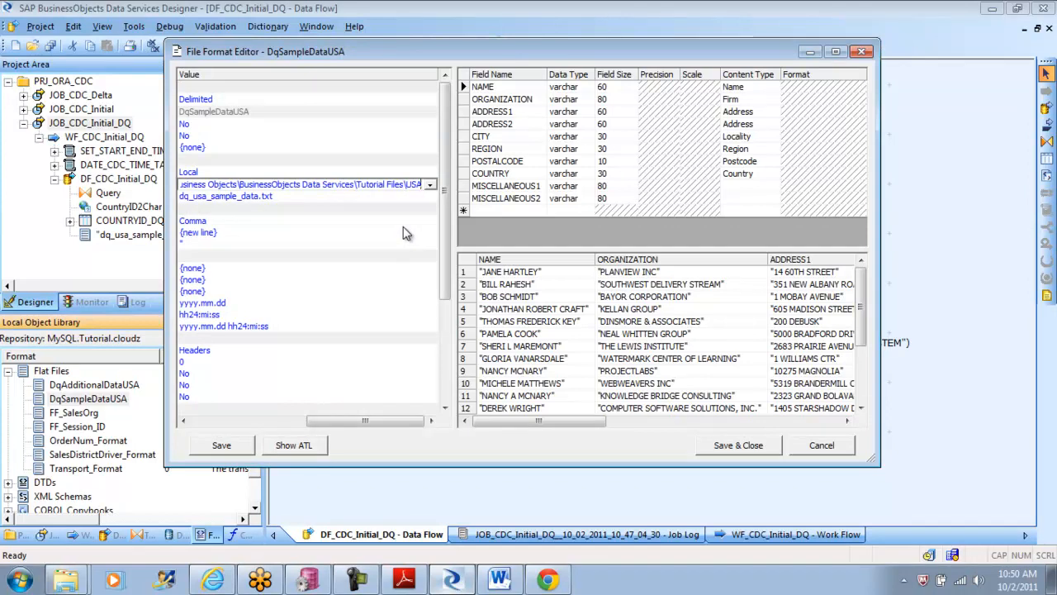
left_click(822, 445)
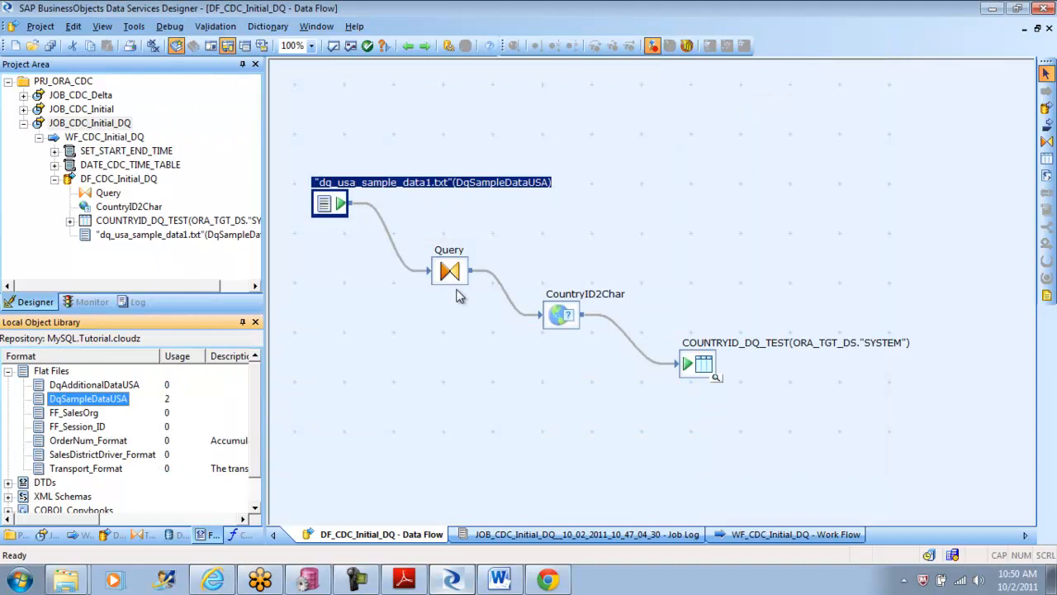
Step: Open the data flow's flat file source and set the DqSampleDataUSA format's root directory to C:\Program Files (x86)\Business Objects\BusinessObjects Data Services\Tutorial Files
double_click(332, 208)
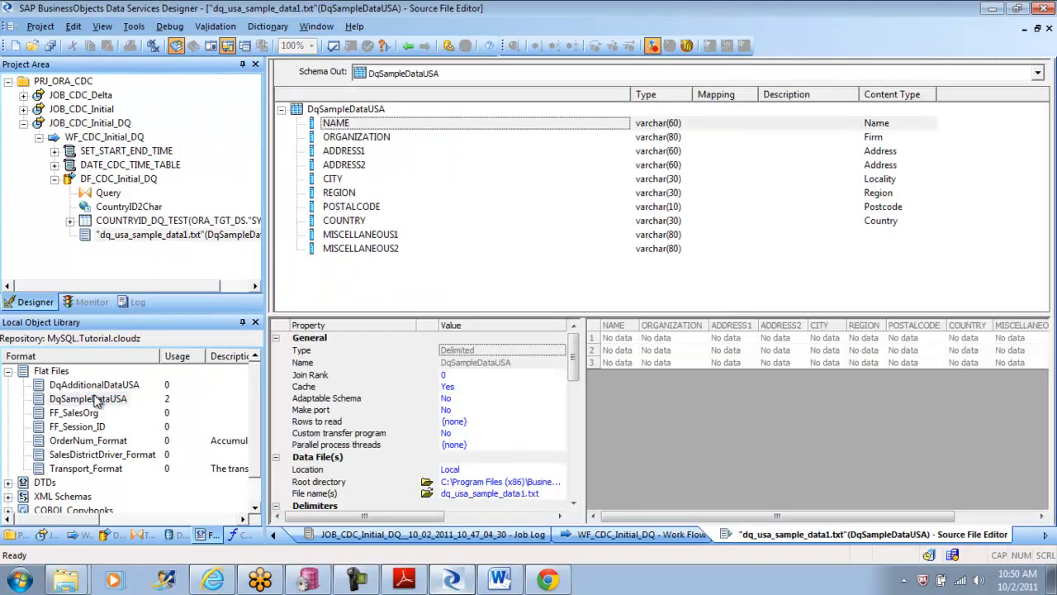
double_click(95, 399)
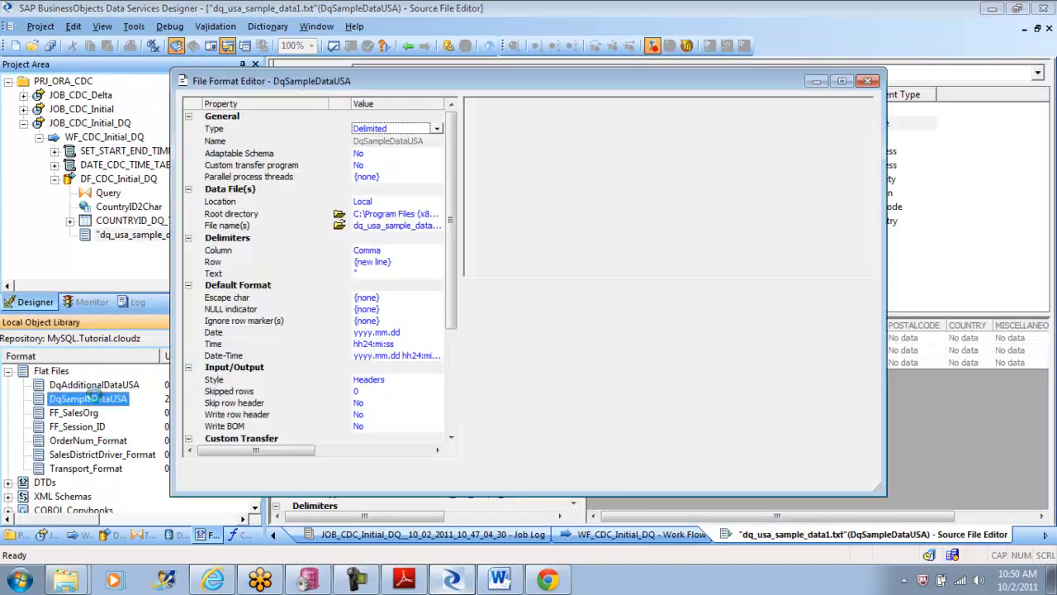
left_click(429, 216)
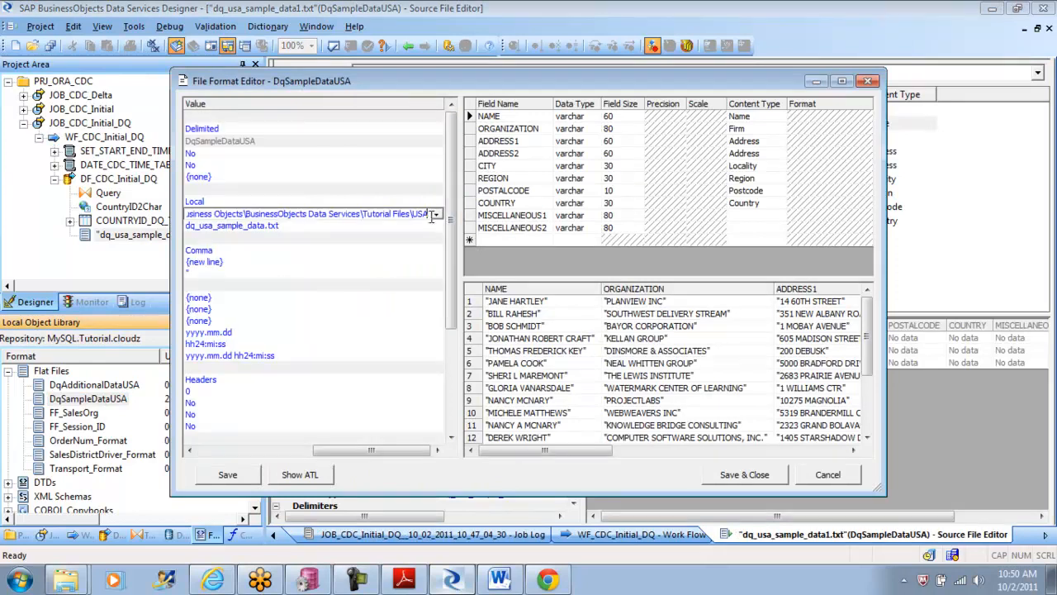
key("BackSpace")
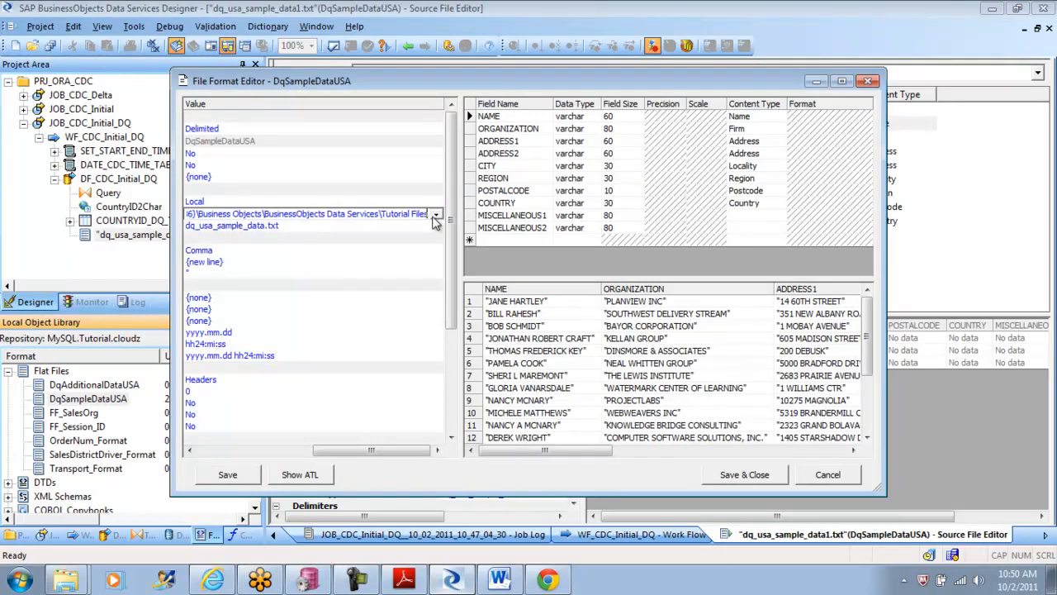
Step: Set the format's file name to dq_usa_sample_data1.txt and recheck the end of the root directory path
left_click(265, 227)
type("1")
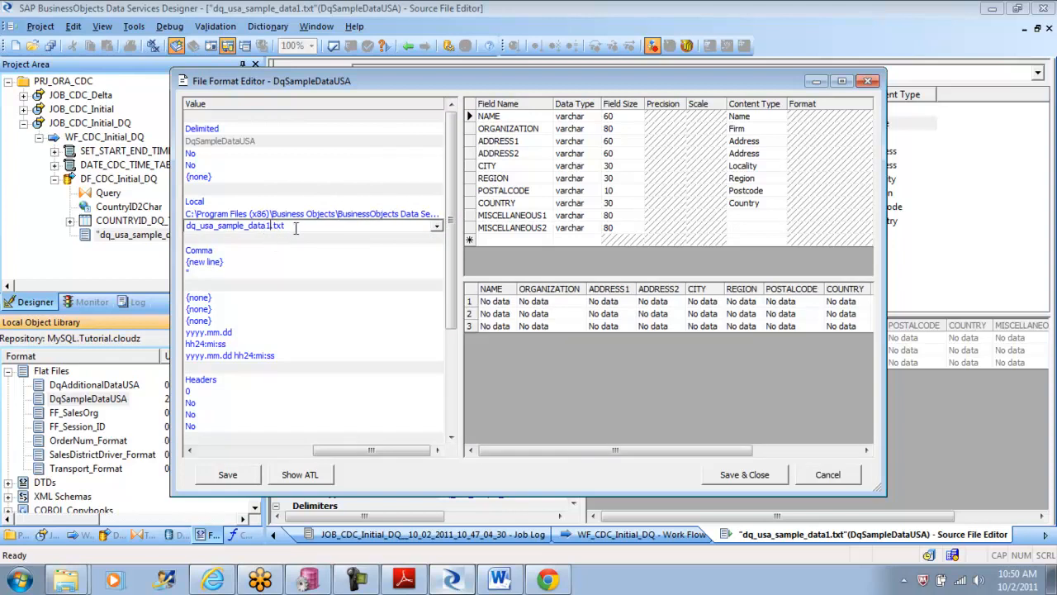
left_click(252, 251)
left_click(303, 215)
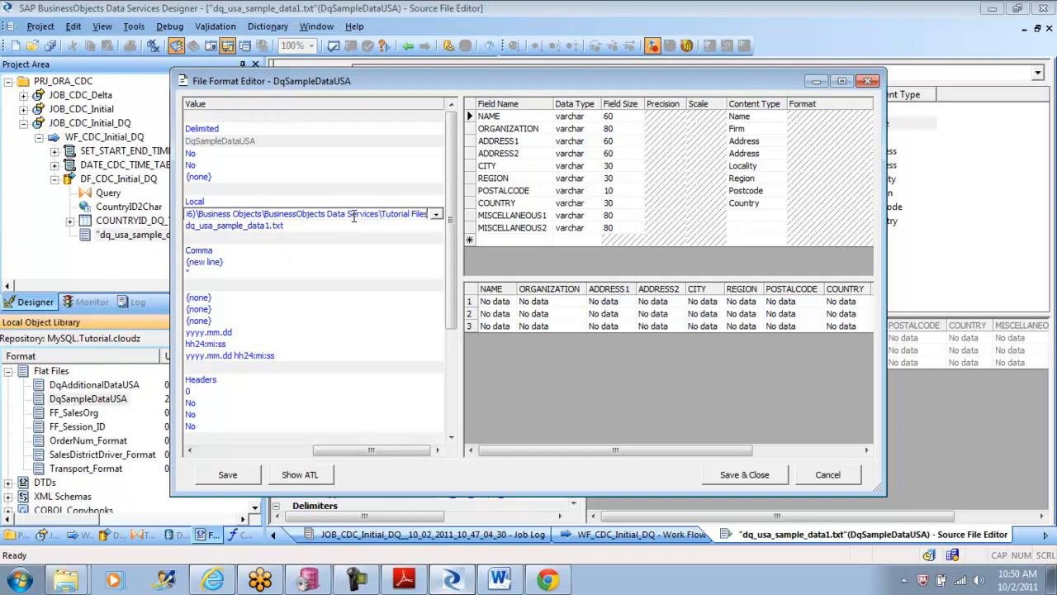
type("\\")
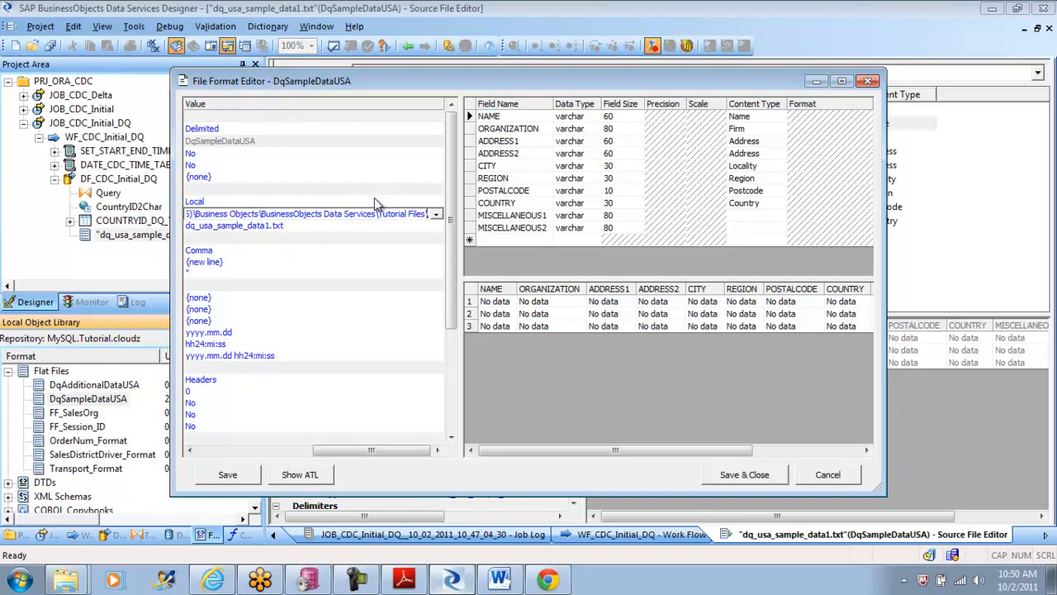
key("BackSpace")
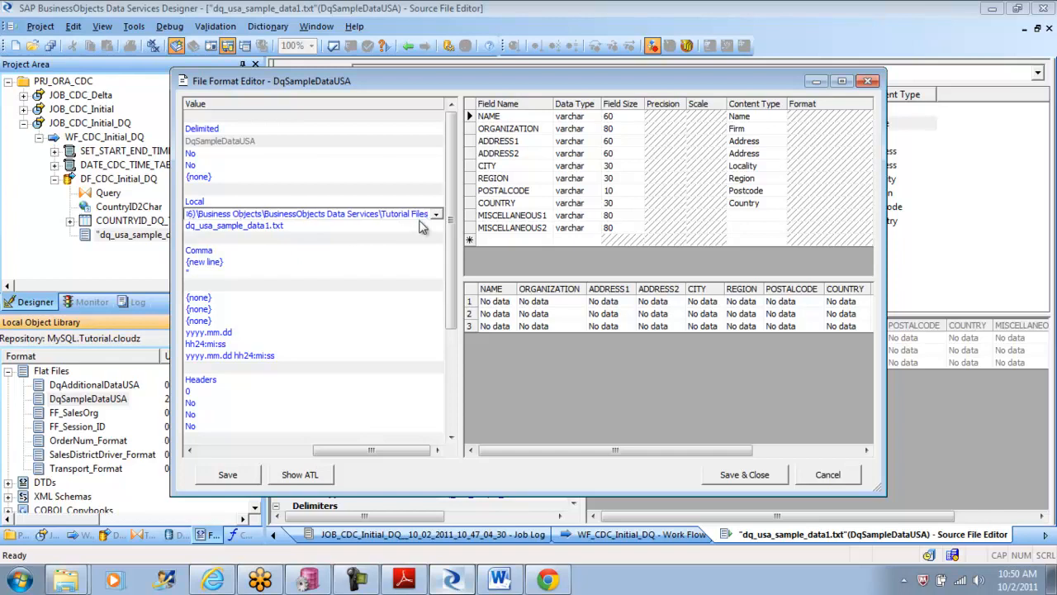
left_click(326, 228)
left_click(300, 251)
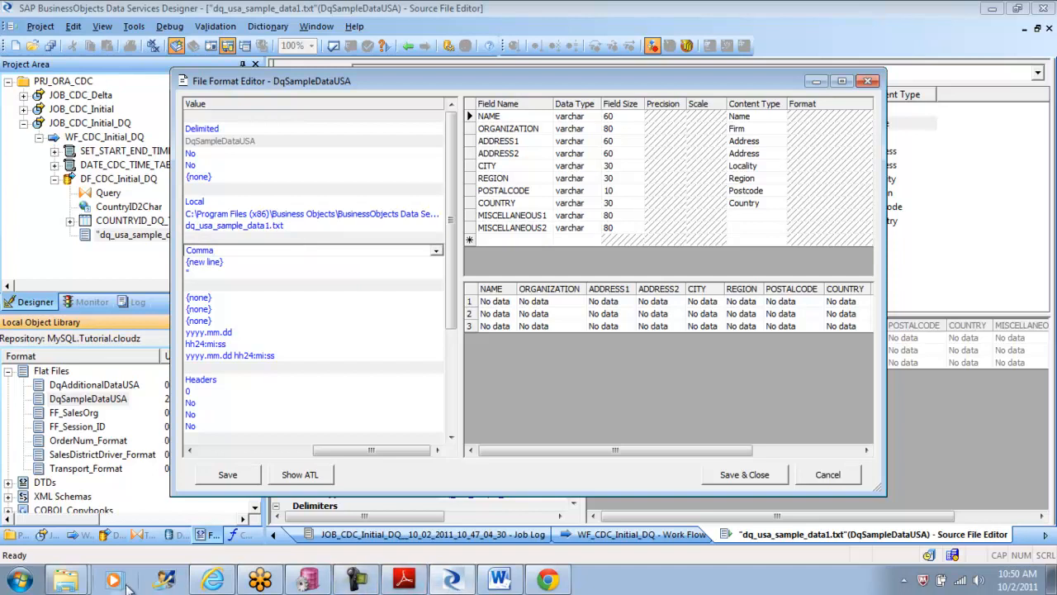
Step: Switch to Windows Explorer and copy the full file name dq_usa_additional_data1.txt from the file's open properties
left_click(83, 583)
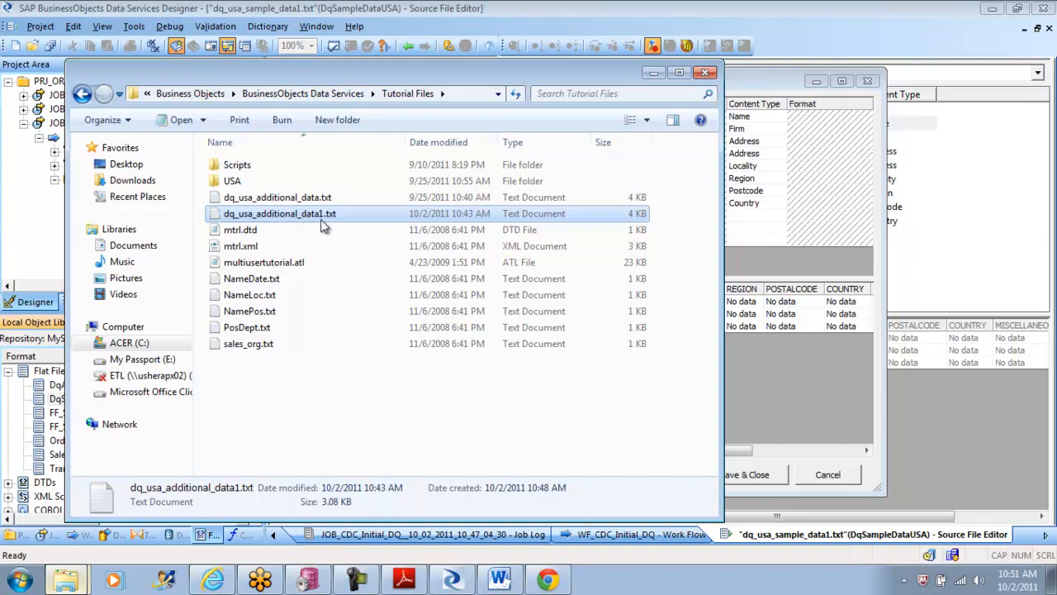
left_click(778, 366)
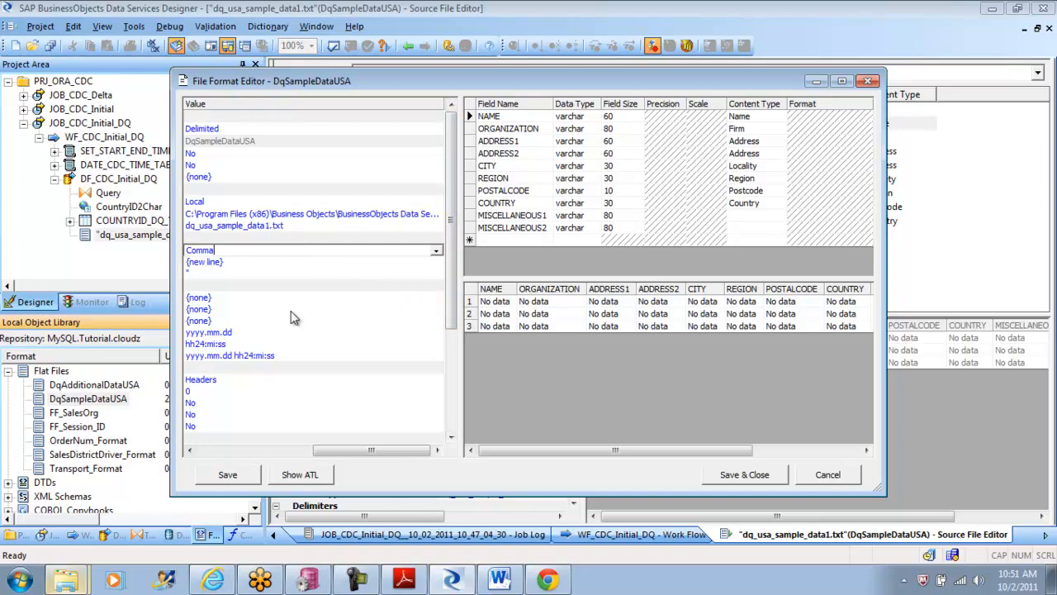
left_click(73, 583)
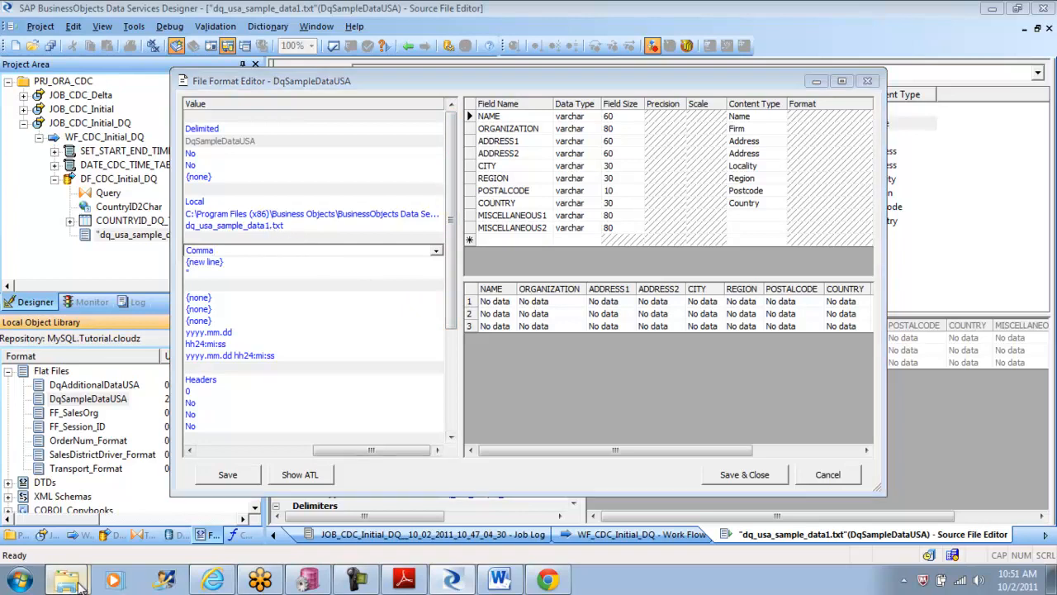
left_click(138, 539)
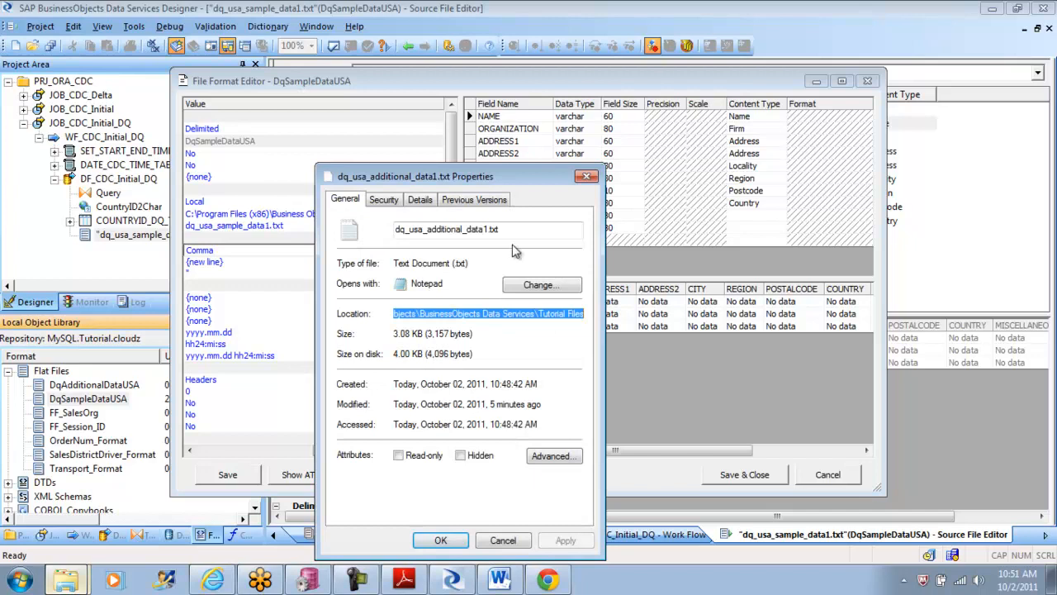
left_click_drag(507, 231, 340, 219)
key("ctrl+c")
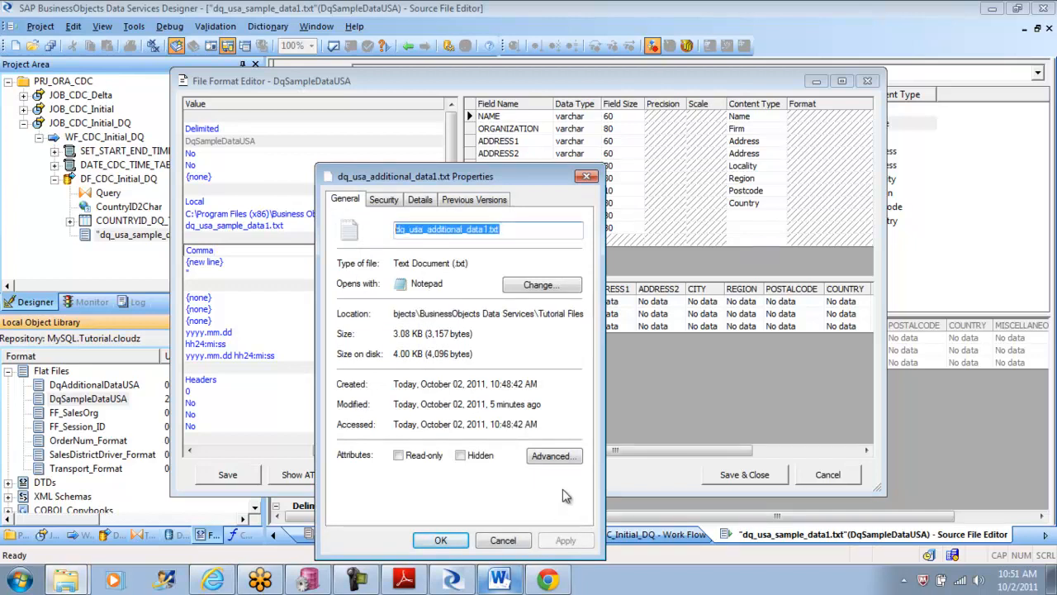
left_click(503, 542)
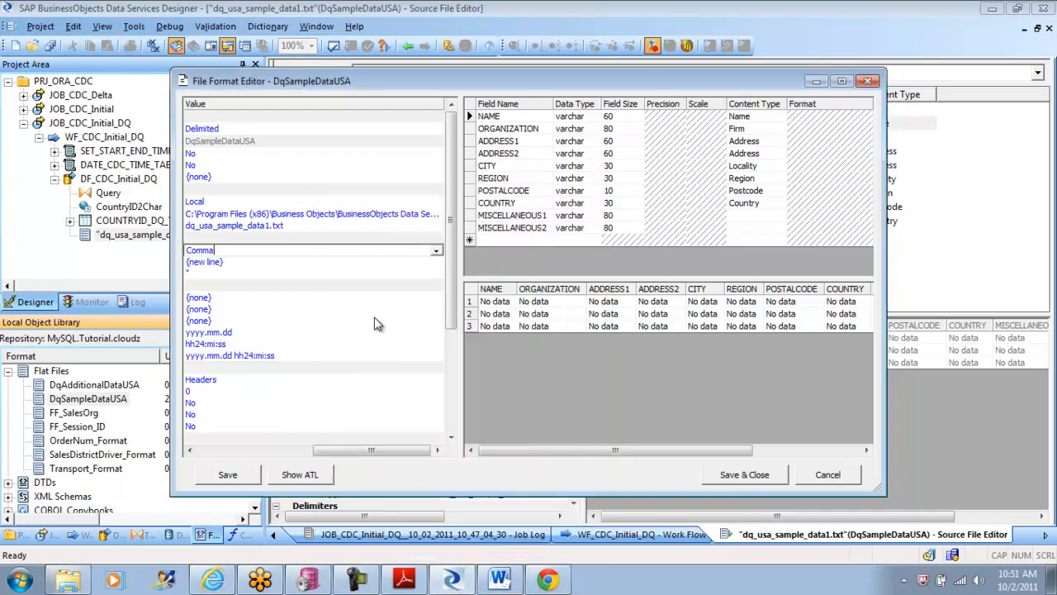
Step: Replace the file name in the DqSampleDataUSA format with dq_usa_additional_data1.txt to load its data preview
left_click(288, 223)
left_click_drag(285, 225, 153, 227)
key("ctrl+v")
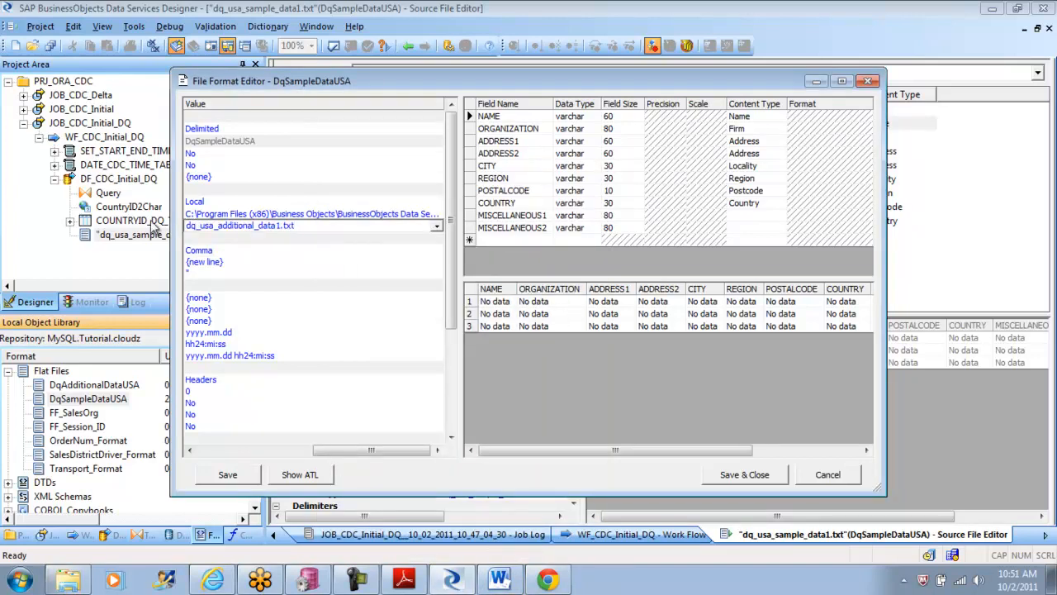
left_click(265, 213)
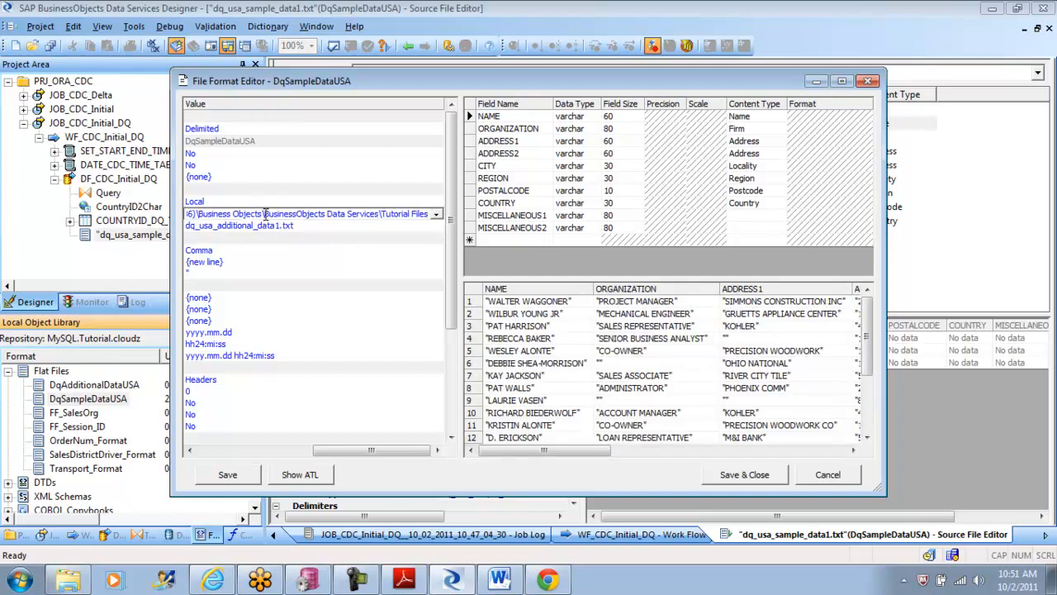
Step: Check the COUNTRY values in the data preview, and save and close the DqSampleDataUSA file format
left_click_drag(545, 450, 675, 450)
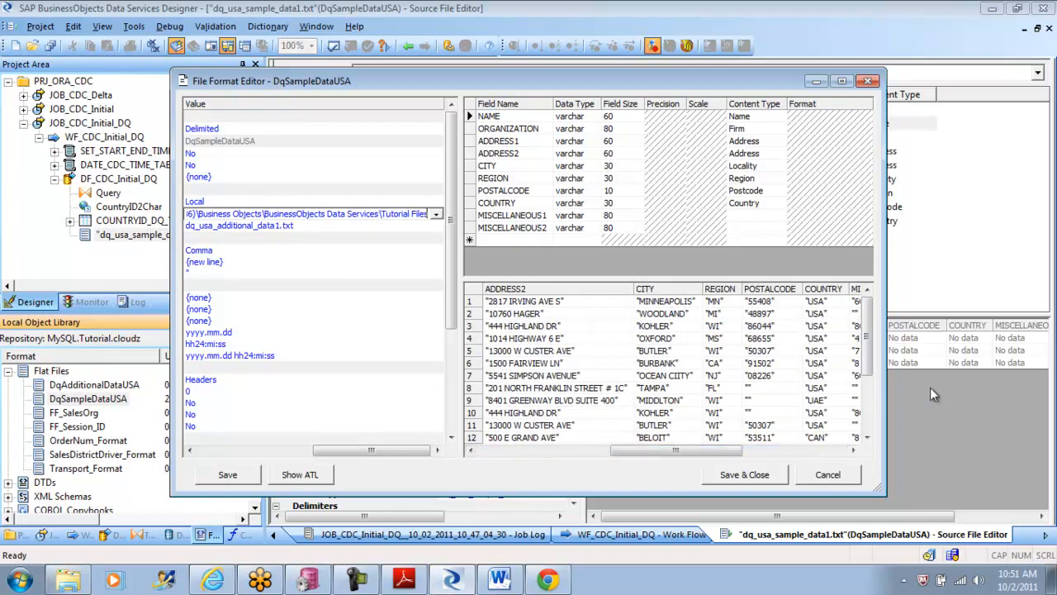
left_click_drag(868, 332, 869, 402)
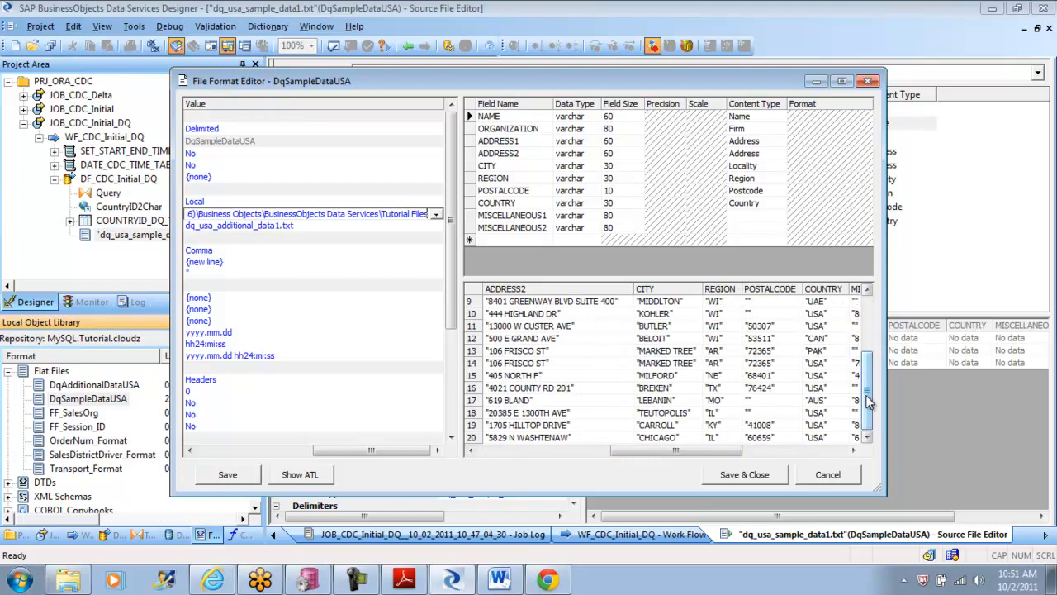
left_click(821, 340)
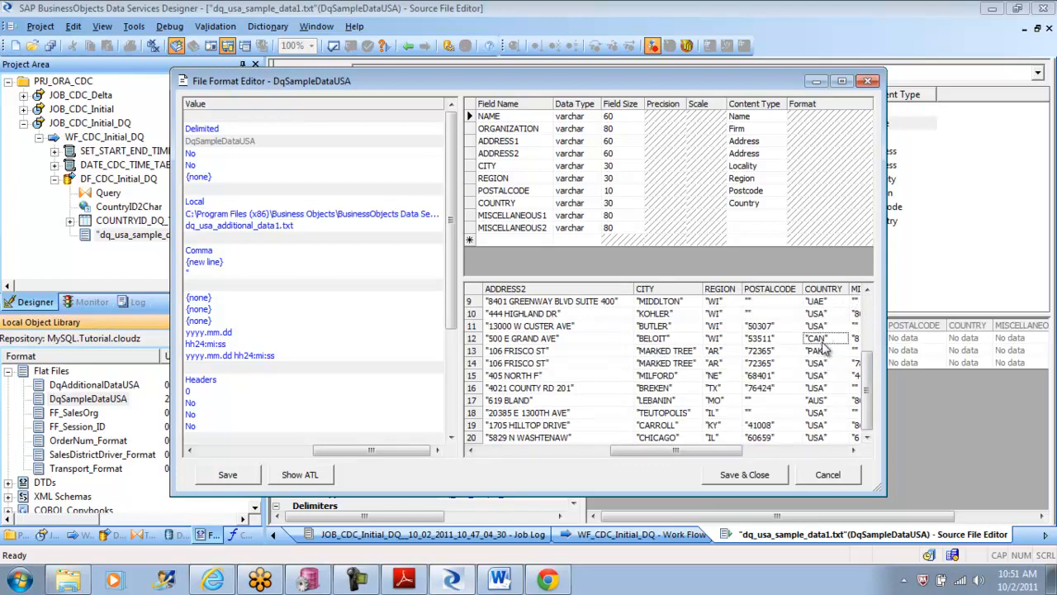
left_click(837, 403)
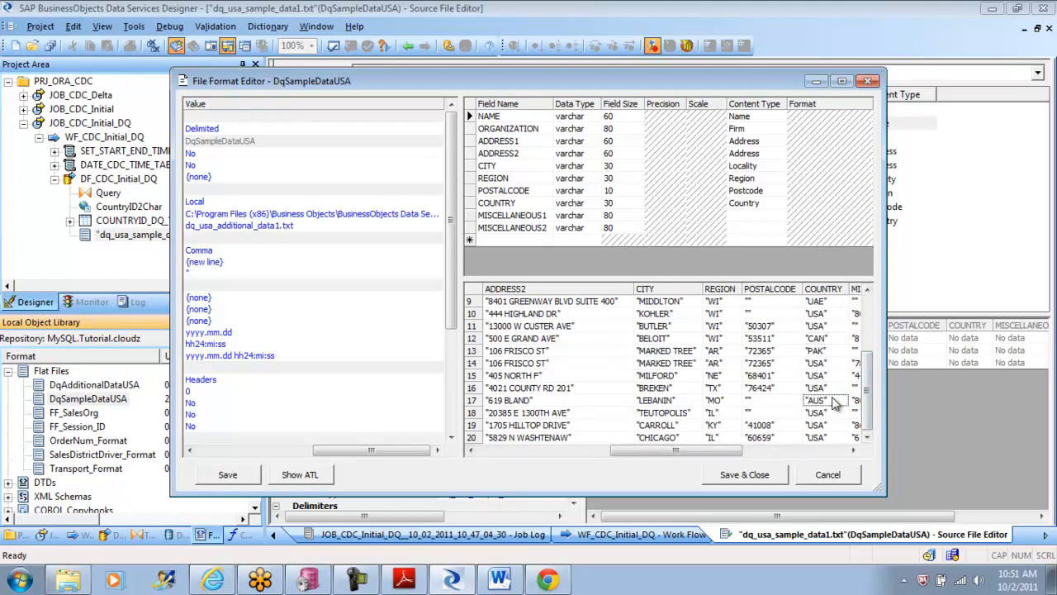
left_click(757, 476)
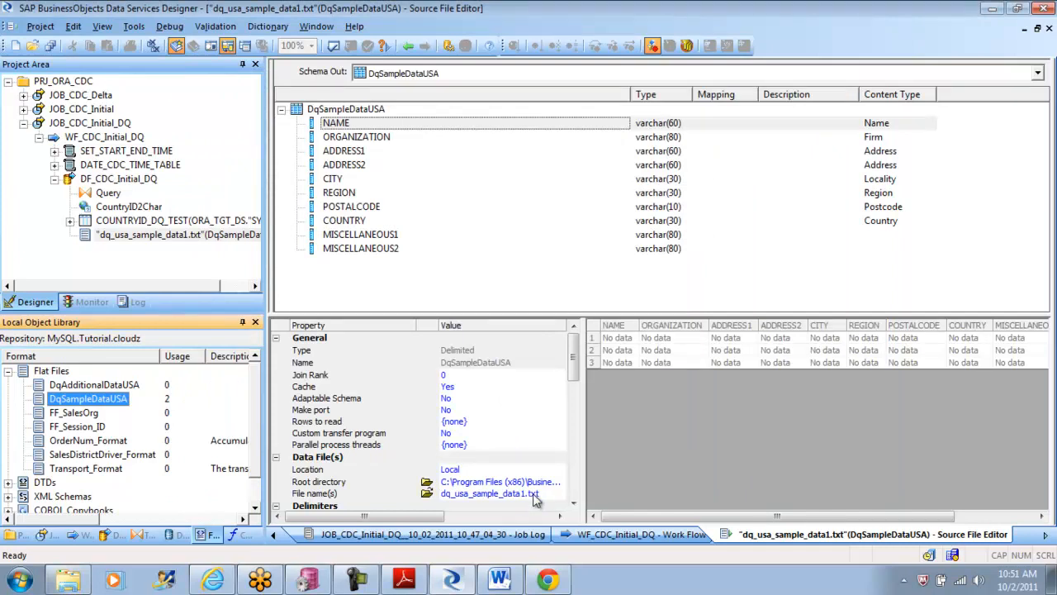
Step: Set the data flow source's file name to dq_usa_additional_data1.txt, save the changed data flow DF_CDC_Initial_DQ, and check the source's root directory
left_click(535, 494)
left_click_drag(385, 493, 199, 502)
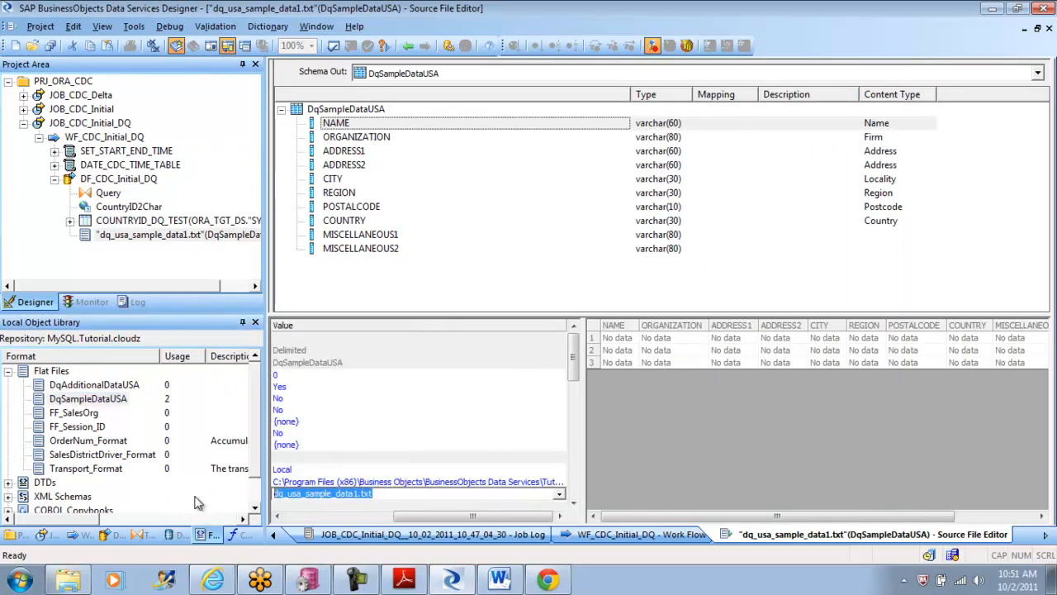
key("ctrl+v")
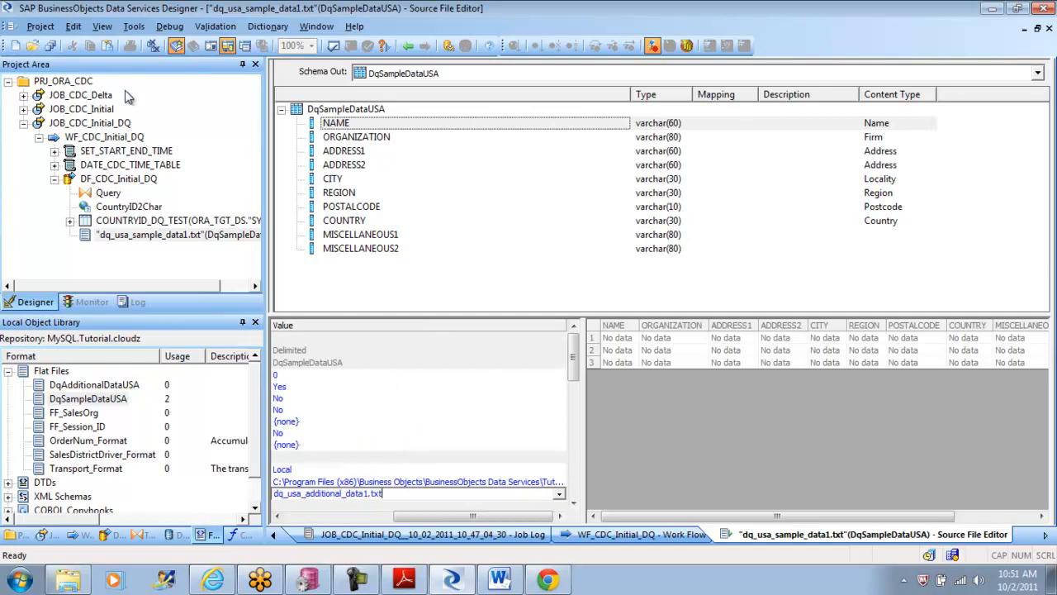
left_click(40, 25)
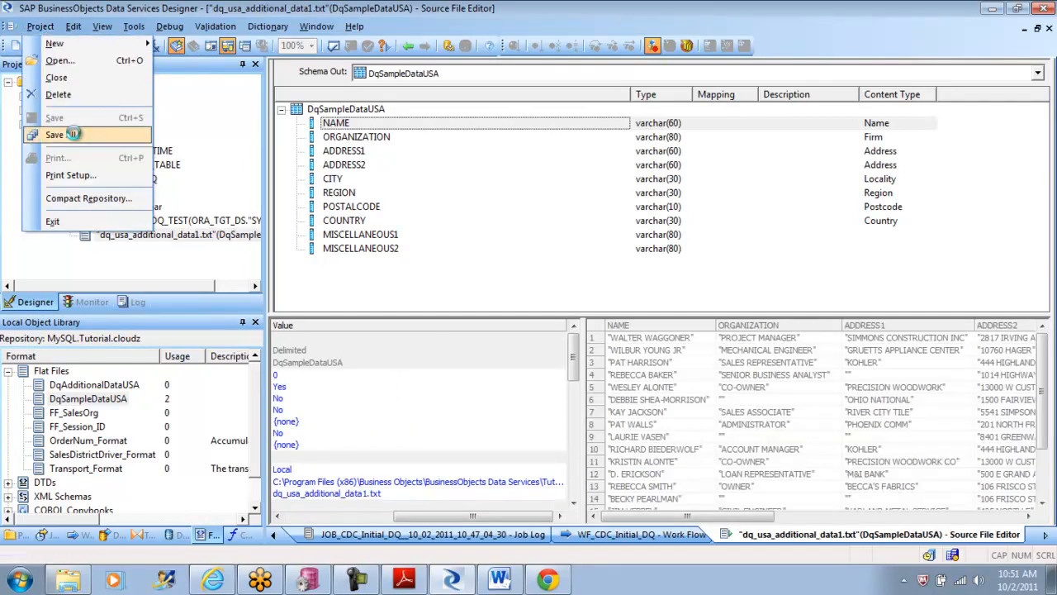
left_click(77, 138)
left_click(423, 371)
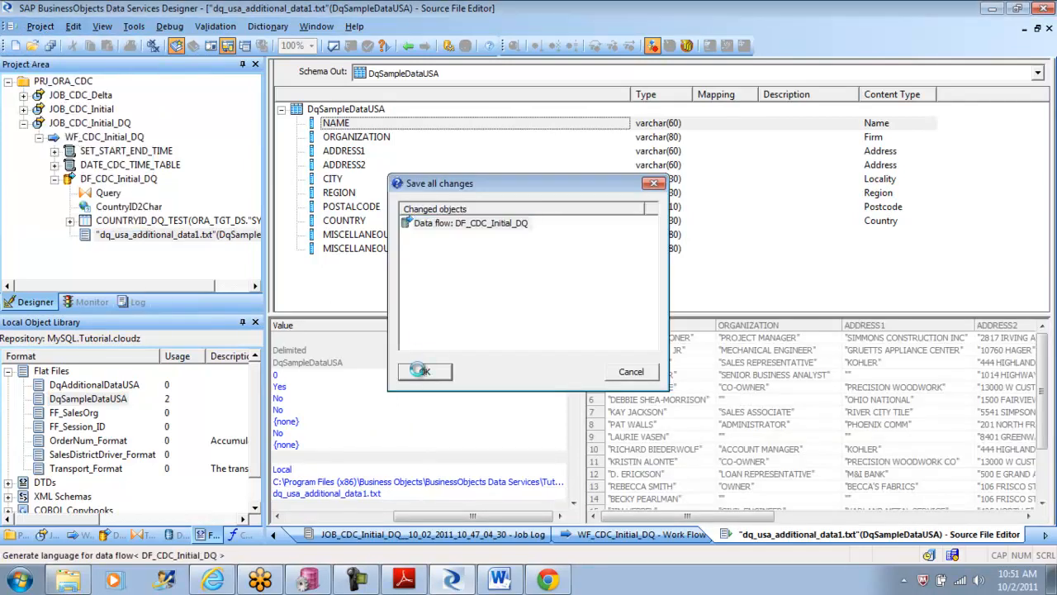
left_click(453, 483)
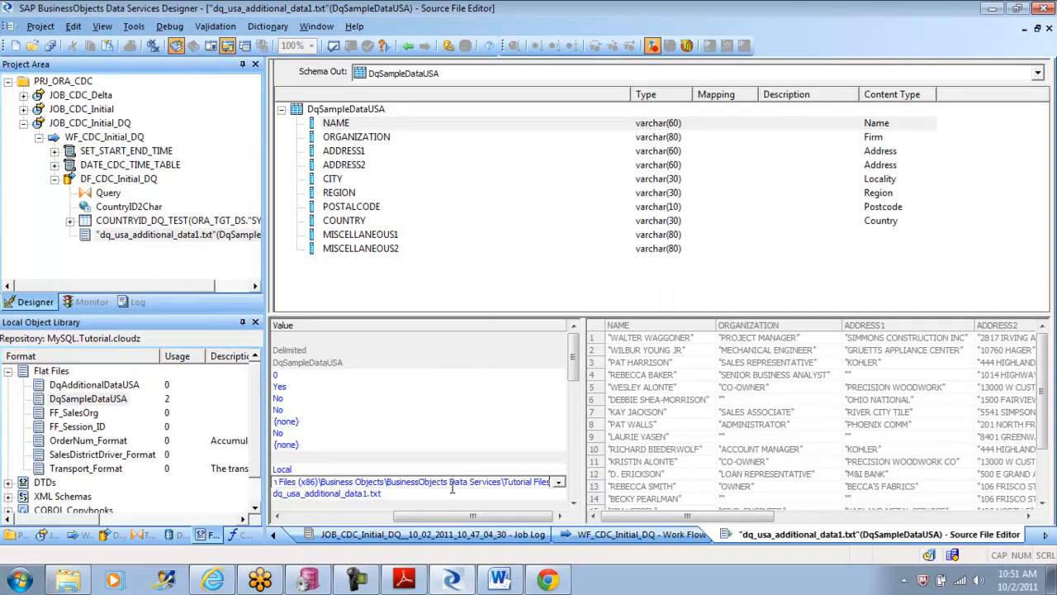
Step: Open JOB_CDC_Initial_DQ and execute it with the default execution properties
double_click(63, 123)
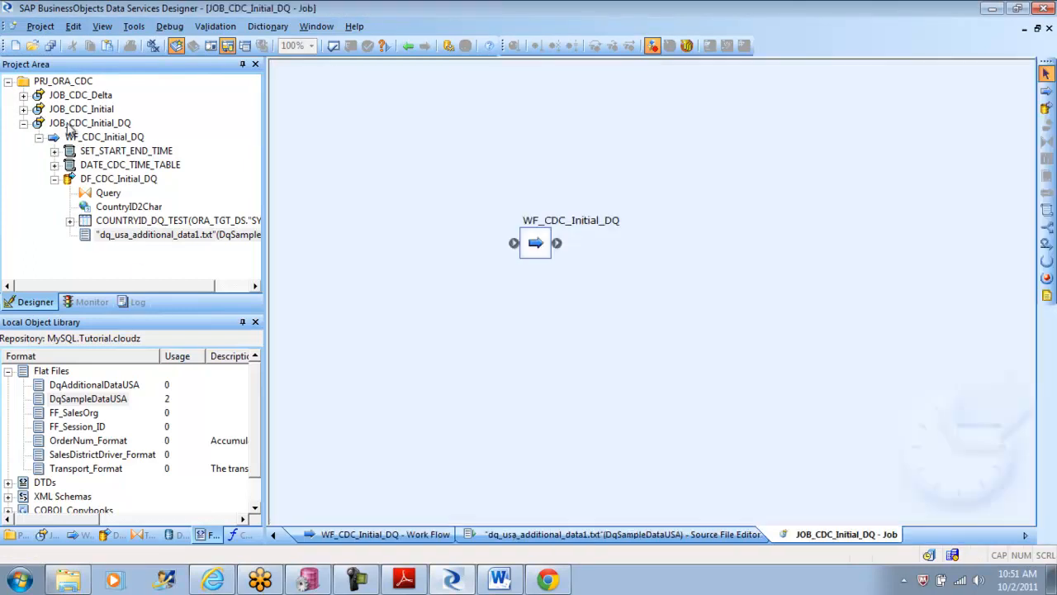
right_click(65, 124)
left_click(100, 134)
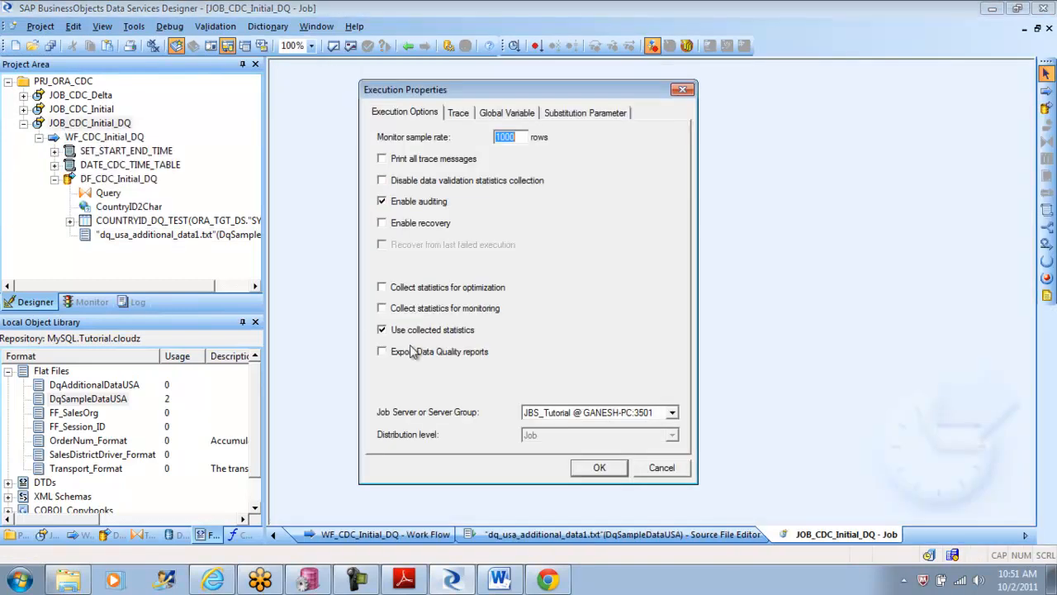
left_click(612, 468)
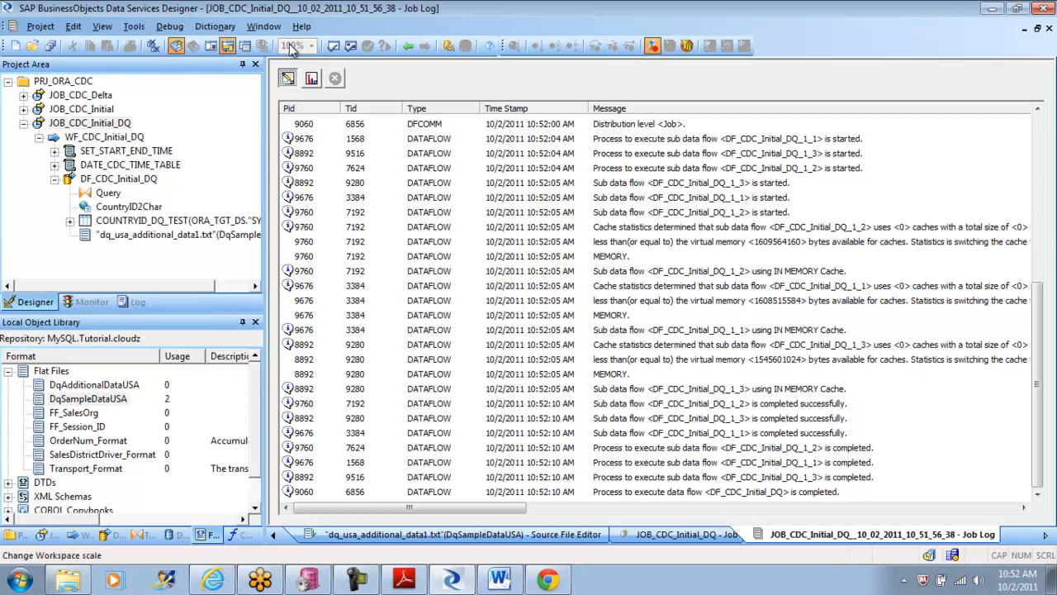
Step: Check the executed job's monitor statistics, and view the data of target table COUNTRYID_DQ_TEST in data flow DF_CDC_Initial_DQ
left_click(311, 79)
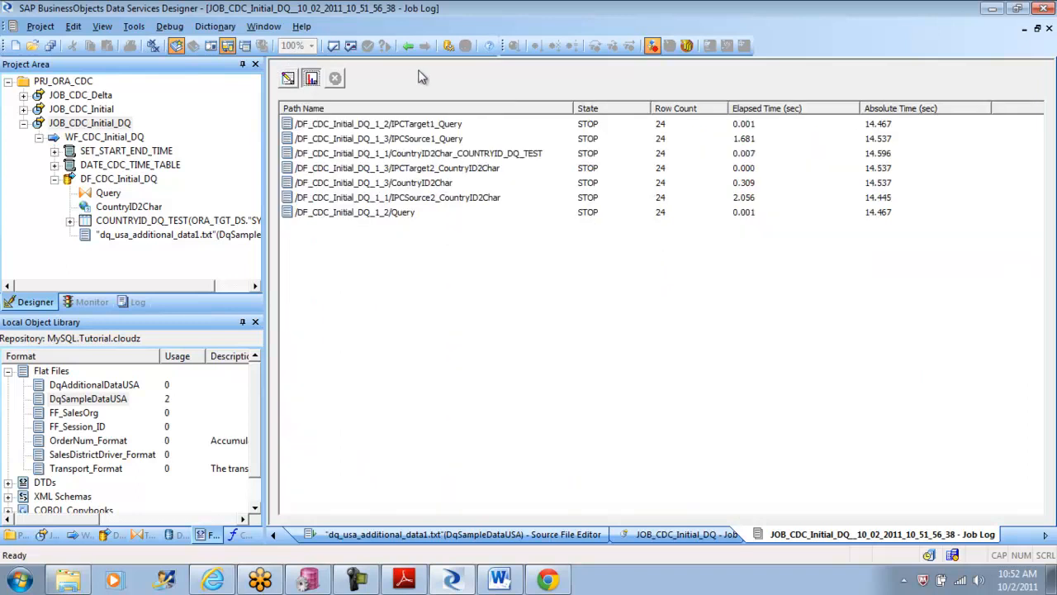
left_click(408, 46)
double_click(536, 242)
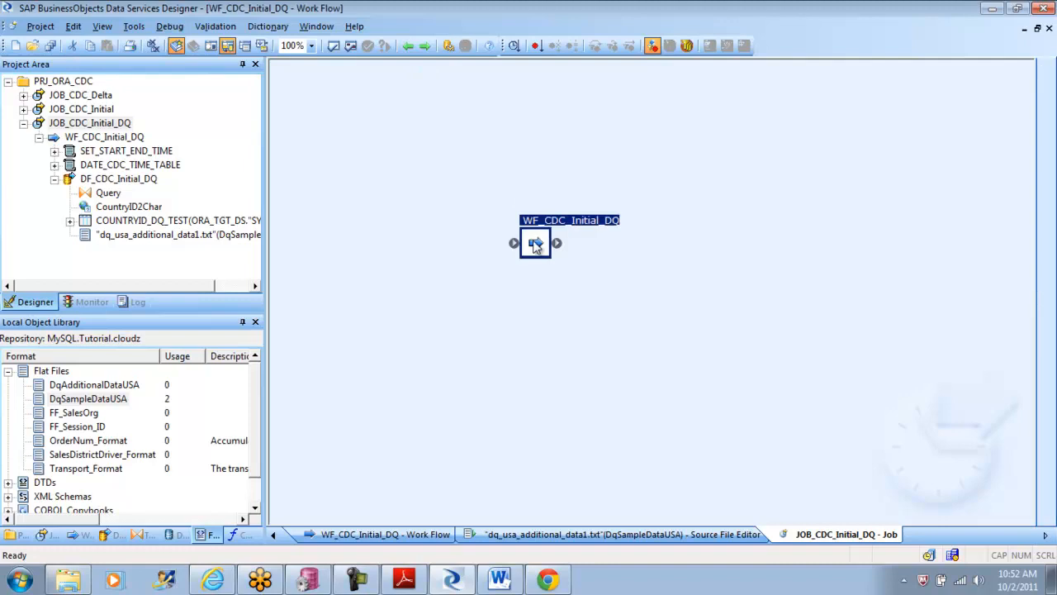
double_click(580, 241)
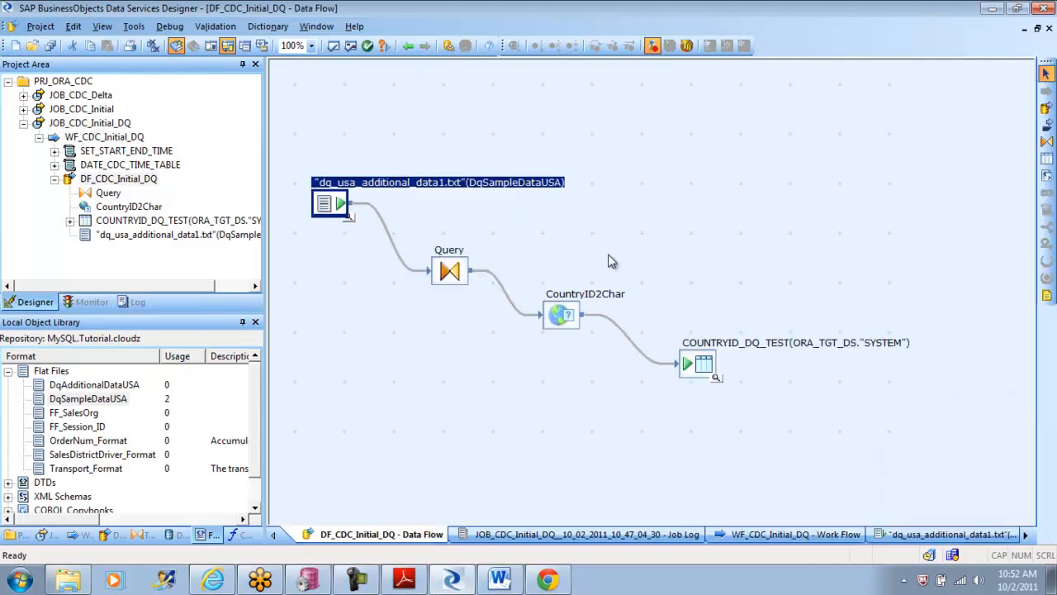
left_click(717, 384)
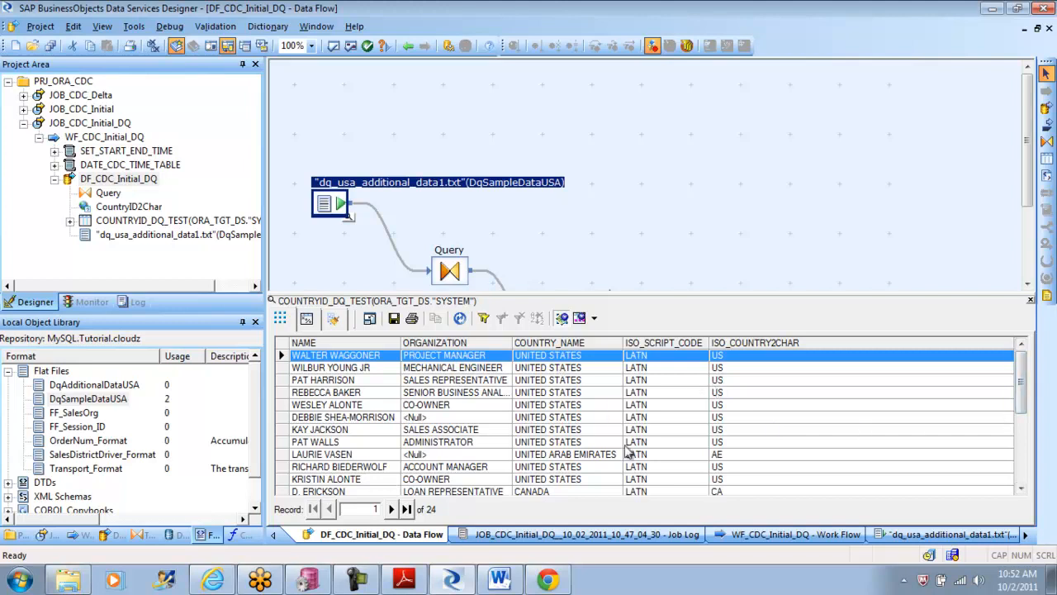
Step: Examine the non-US records throughout the COUNTRYID_DQ_TEST data, comparing their COUNTRY_NAME values with the ISO_COUNTRY2CHAR codes
left_click(570, 491)
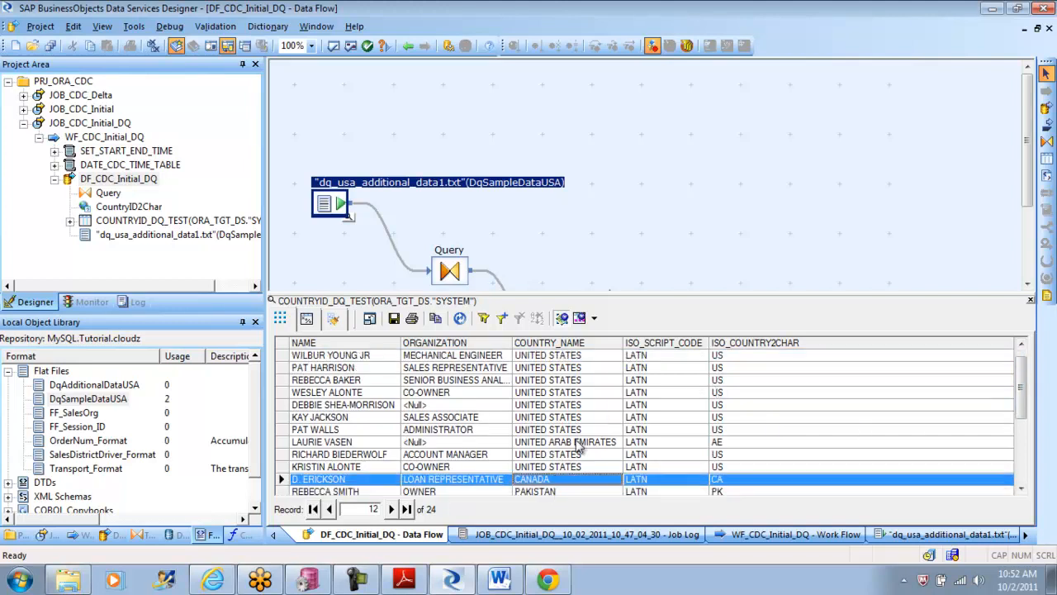
left_click(578, 444)
left_click_drag(1021, 386, 1019, 403)
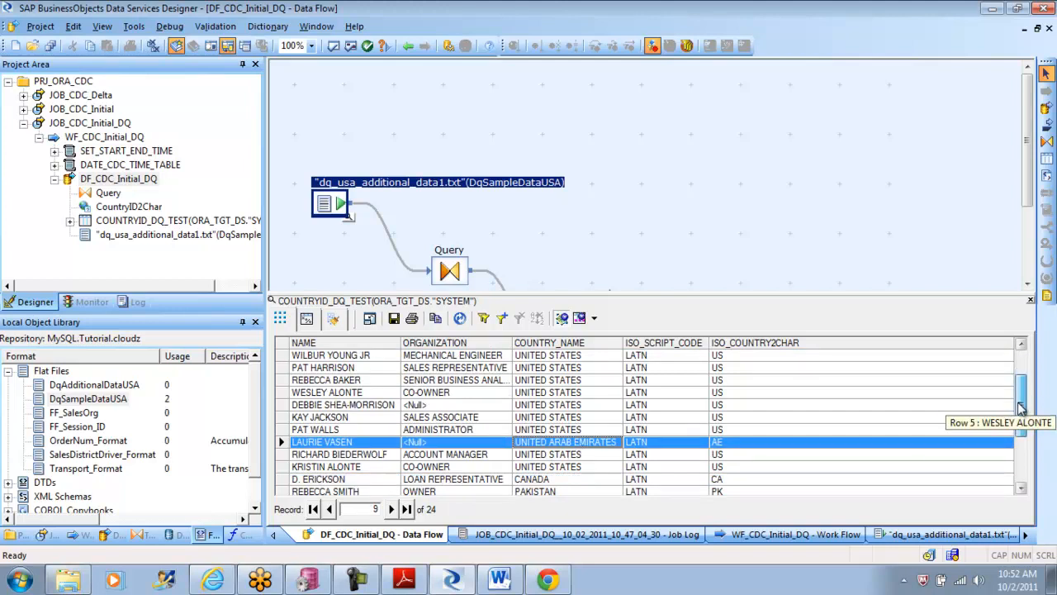
left_click_drag(1021, 407, 1021, 475)
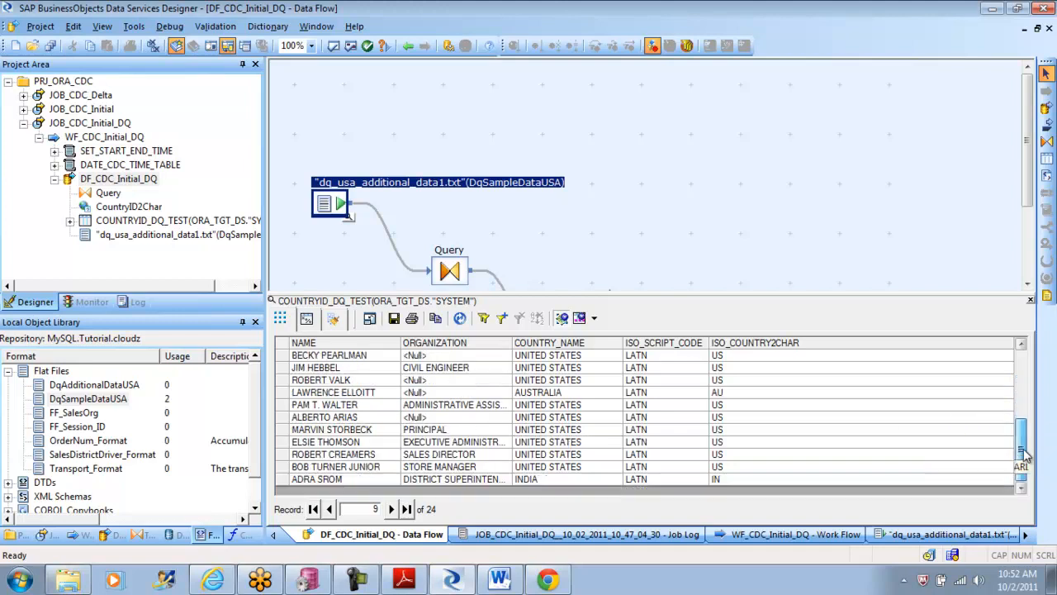
left_click(546, 481)
left_click(560, 393)
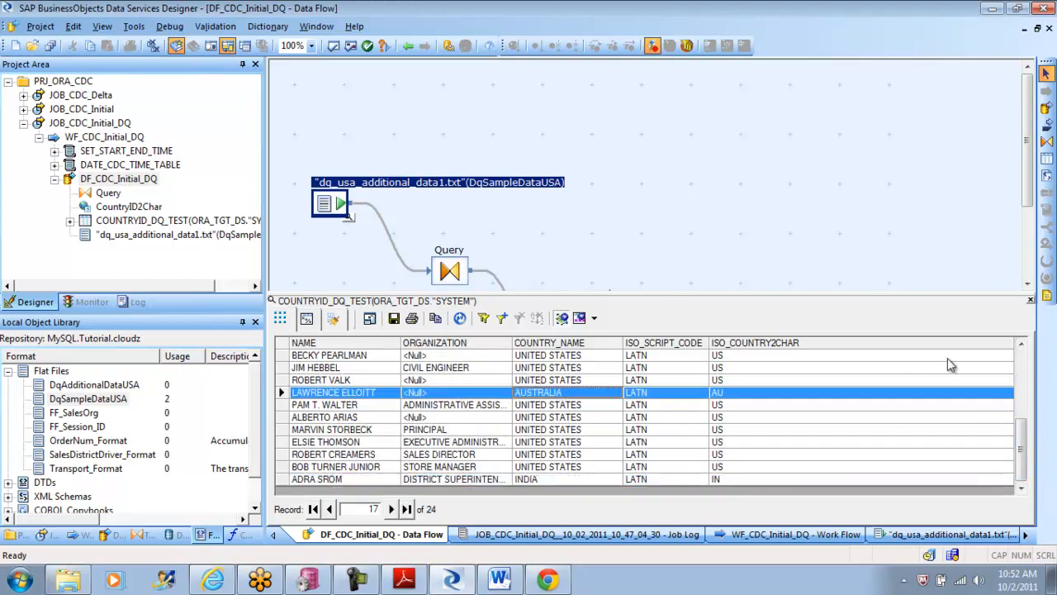
left_click(1022, 346)
left_click(1021, 345)
left_click(1021, 345)
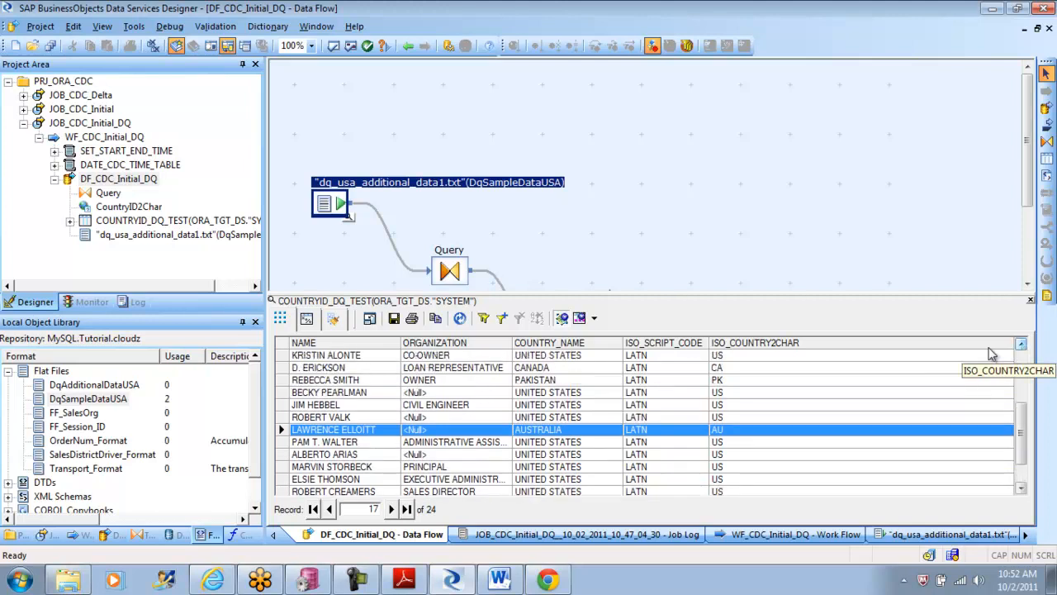
left_click(555, 380)
left_click(555, 369)
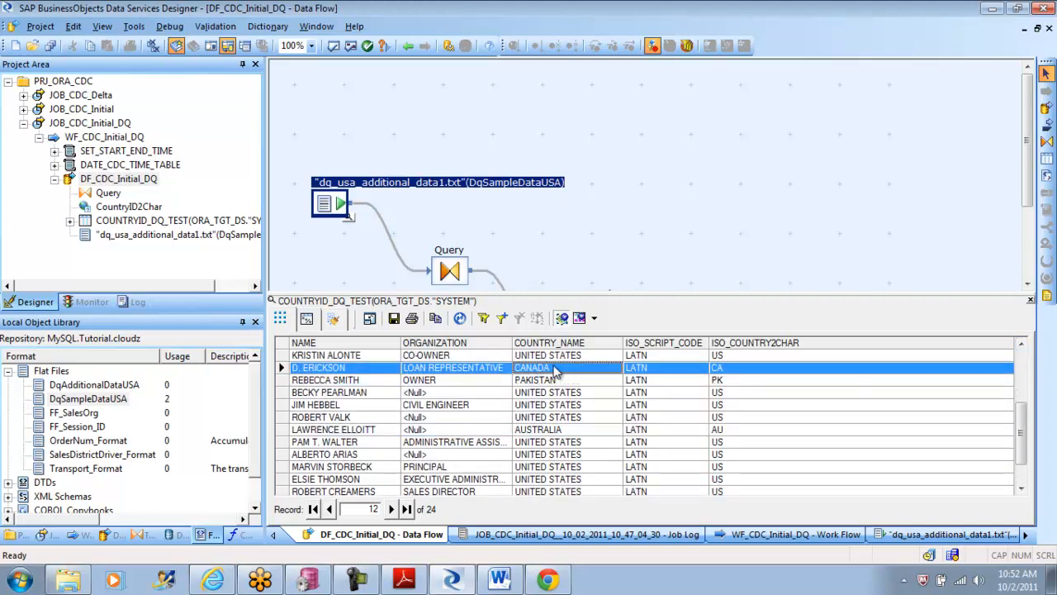